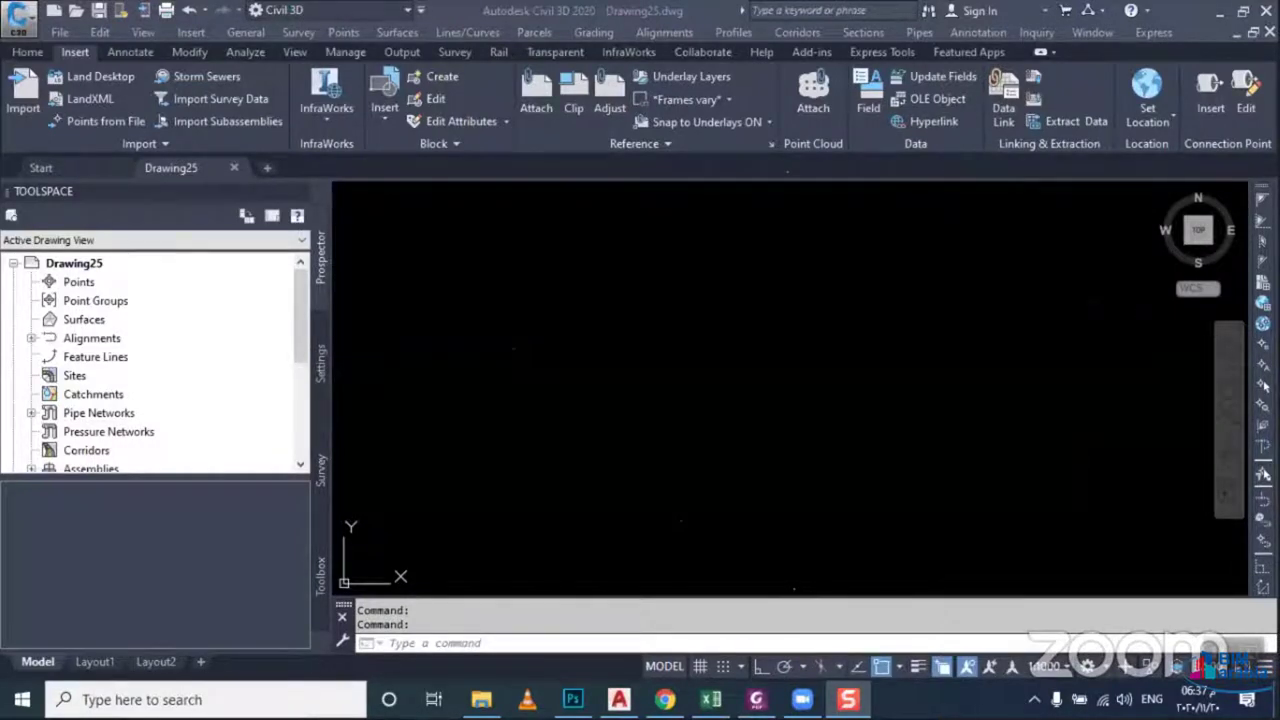
Zoom into the empty drawing and start a first RECTANG attempt, then cancel it
{"action": "left_click", "coordinate": [851, 648]}
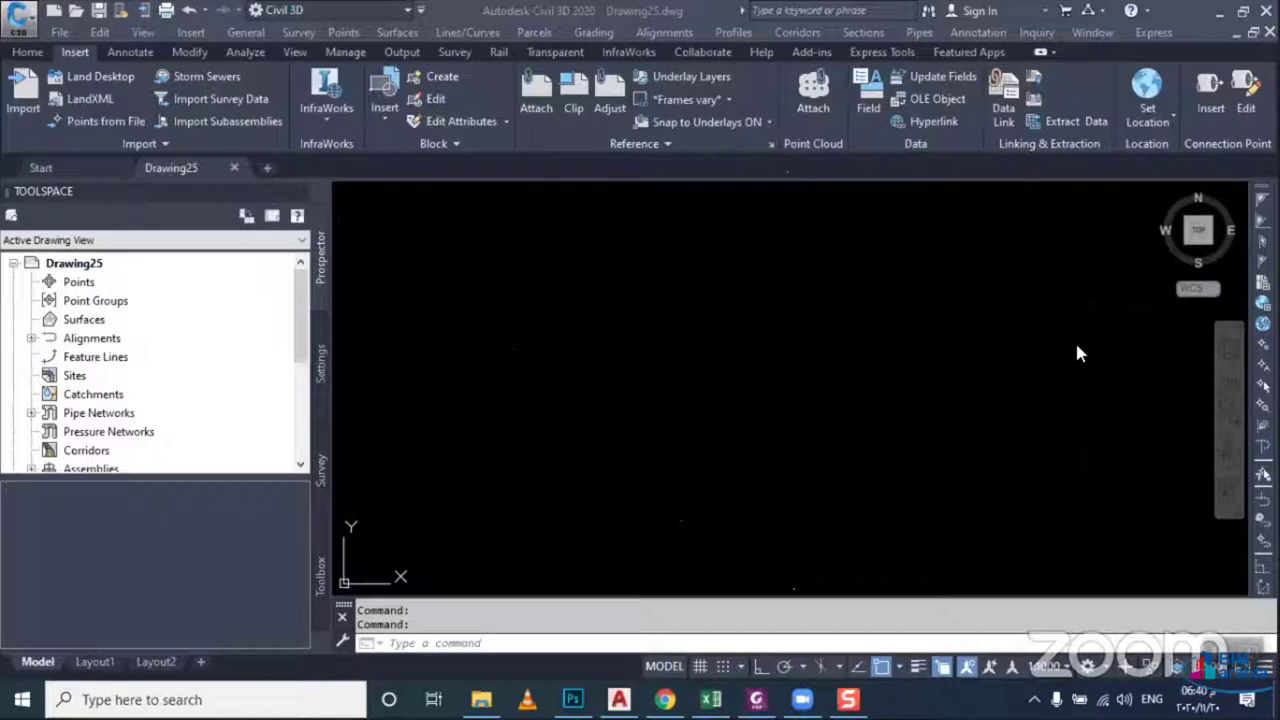
{"action": "left_click", "coordinate": [610, 312]}
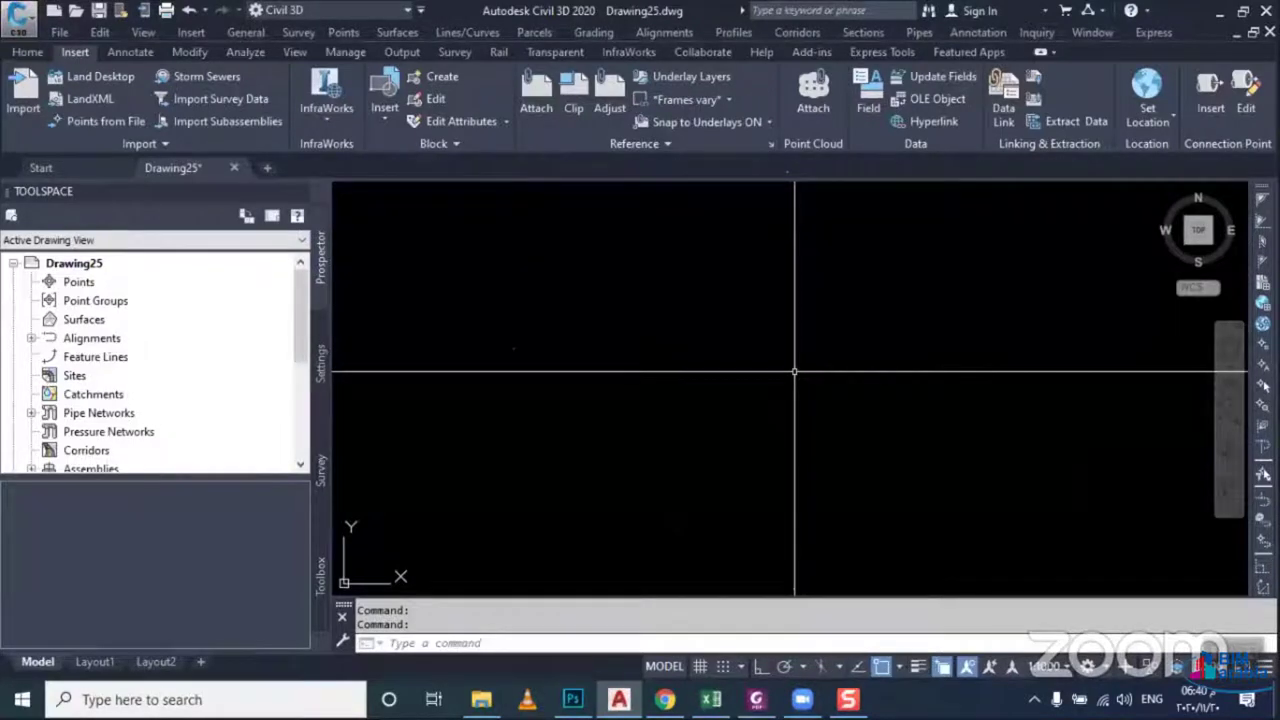
{"action": "scroll", "coordinate": [757, 360], "scroll_direction": "down", "scroll_amount": 3}
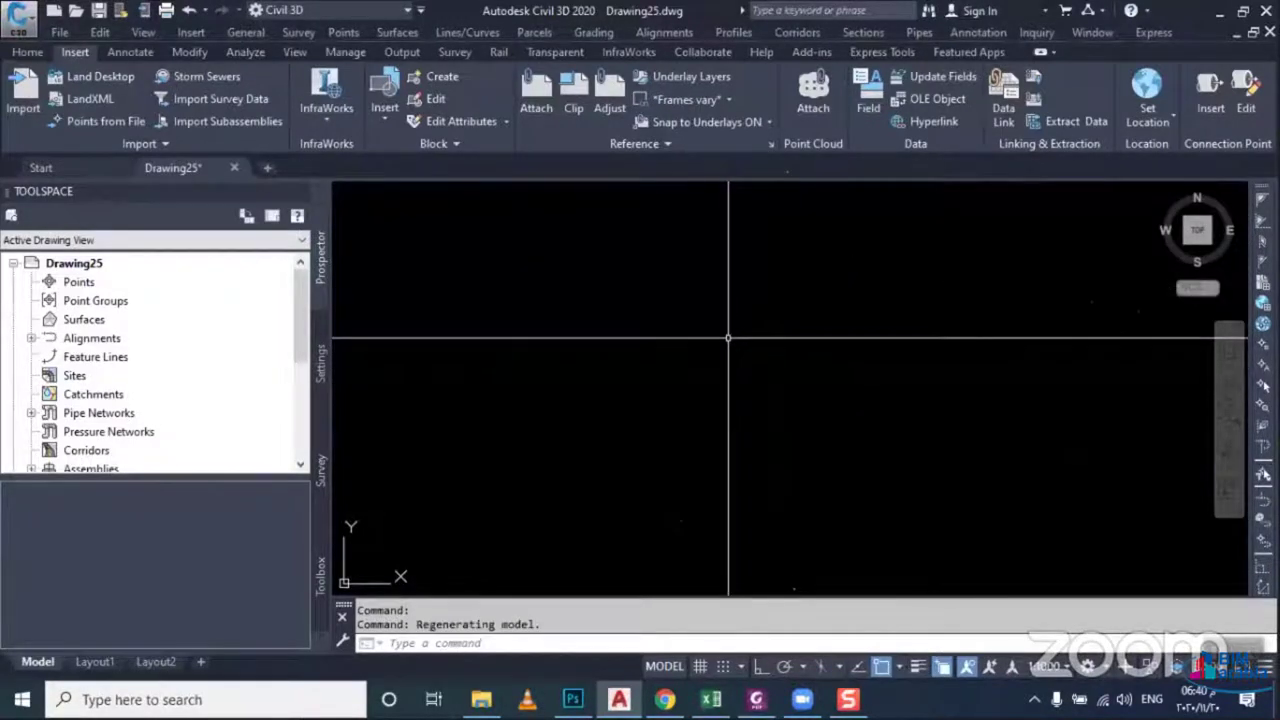
{"action": "scroll", "coordinate": [735, 342], "scroll_direction": "down", "scroll_amount": 2}
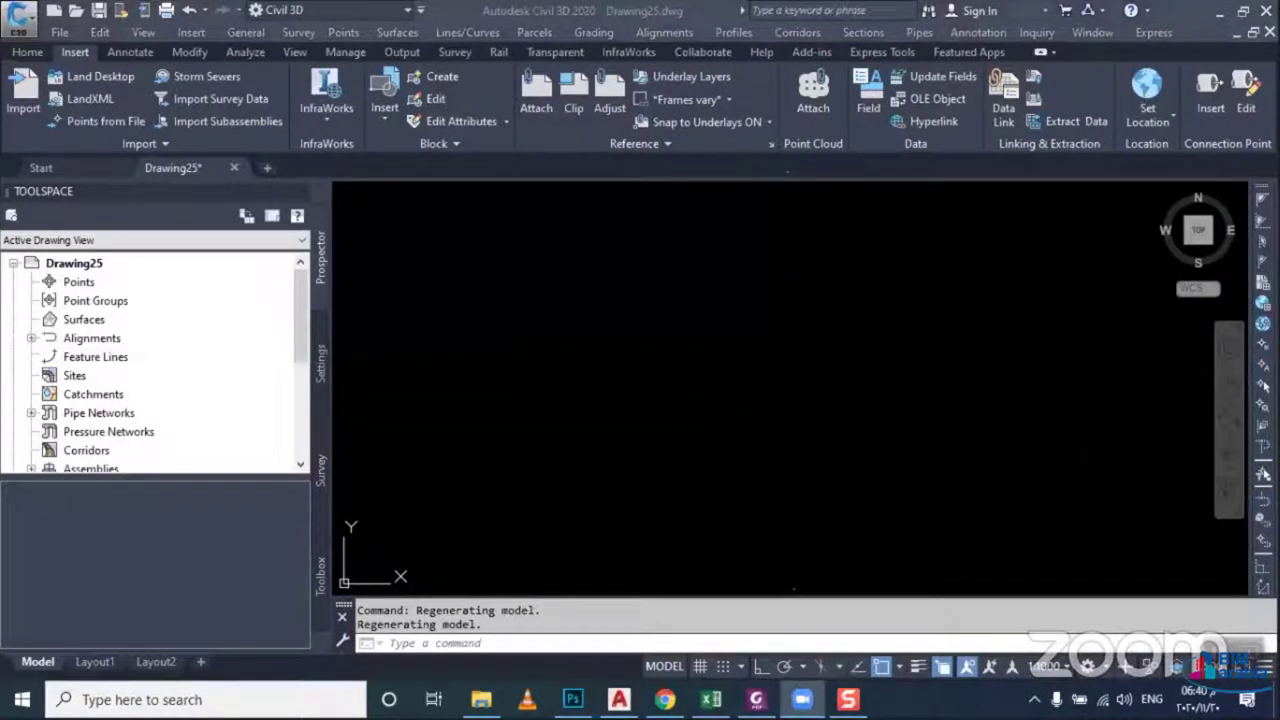
{"action": "left_click", "coordinate": [670, 421]}
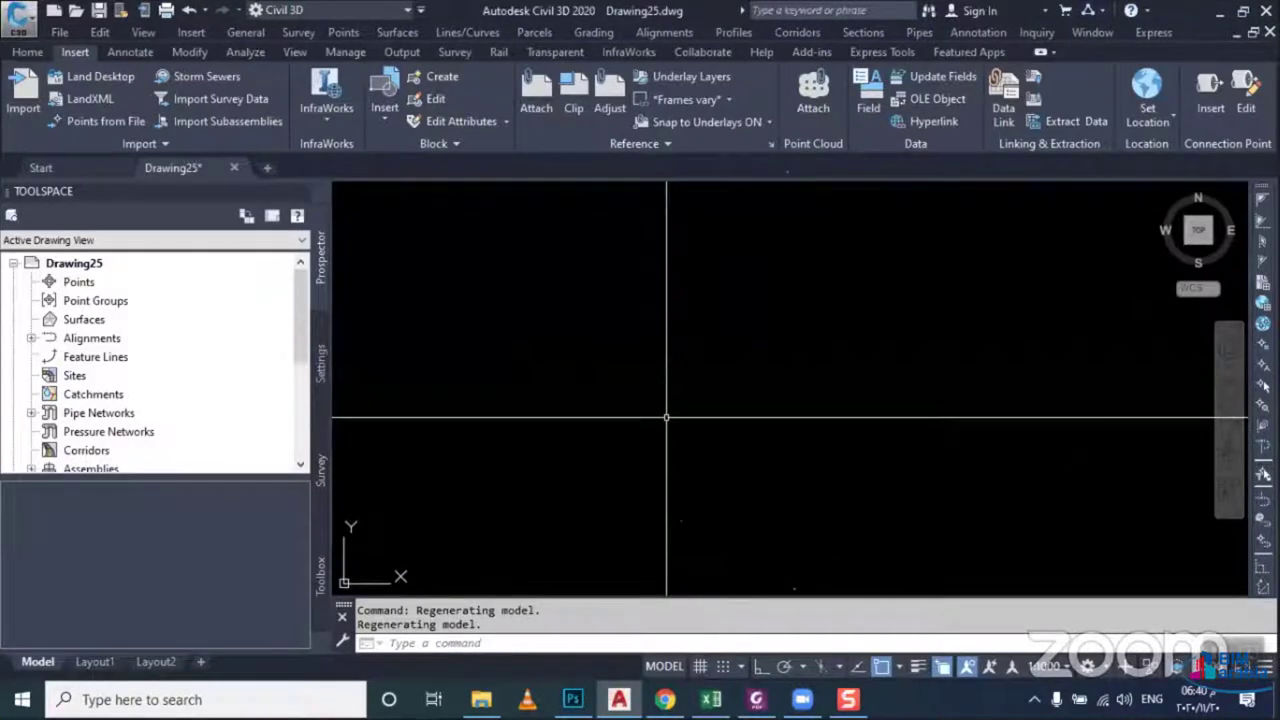
{"action": "type", "text": "rec"}
{"action": "key", "text": "Return"}
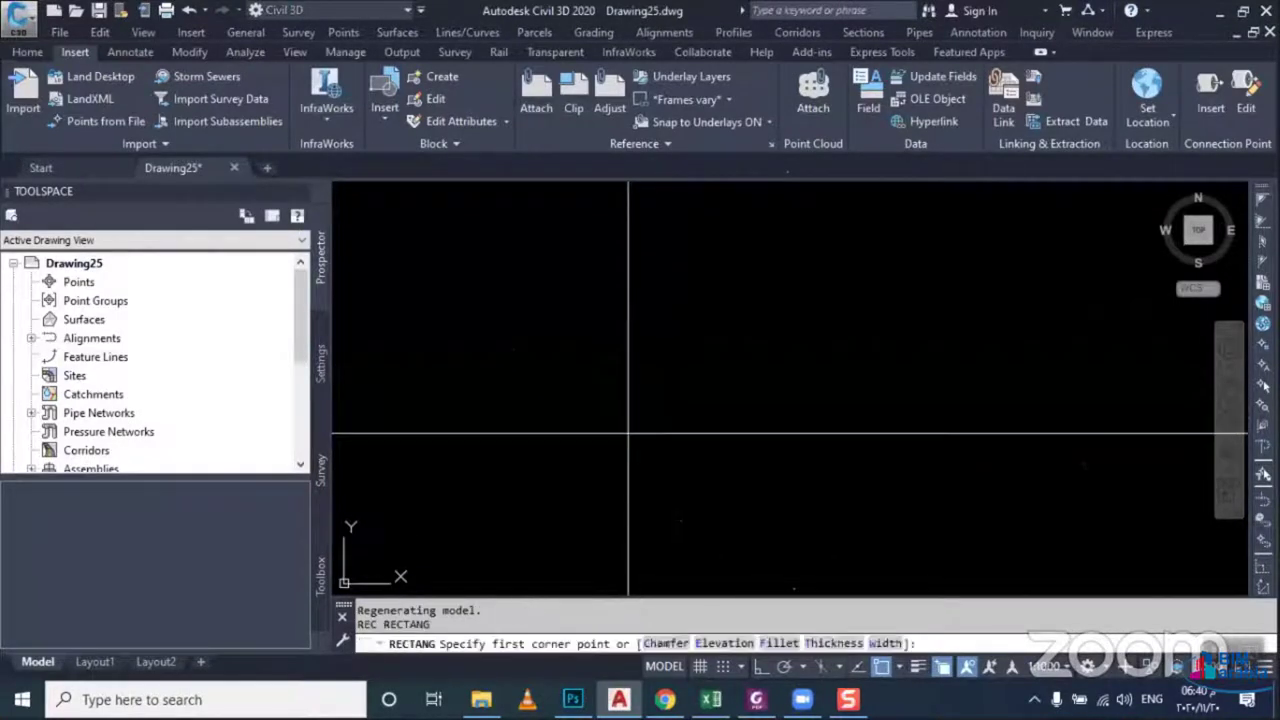
{"action": "key", "text": "Escape"}
Draw a rectangle with REC from two opposite corner picks, then window-select it
{"action": "type", "text": "rec"}
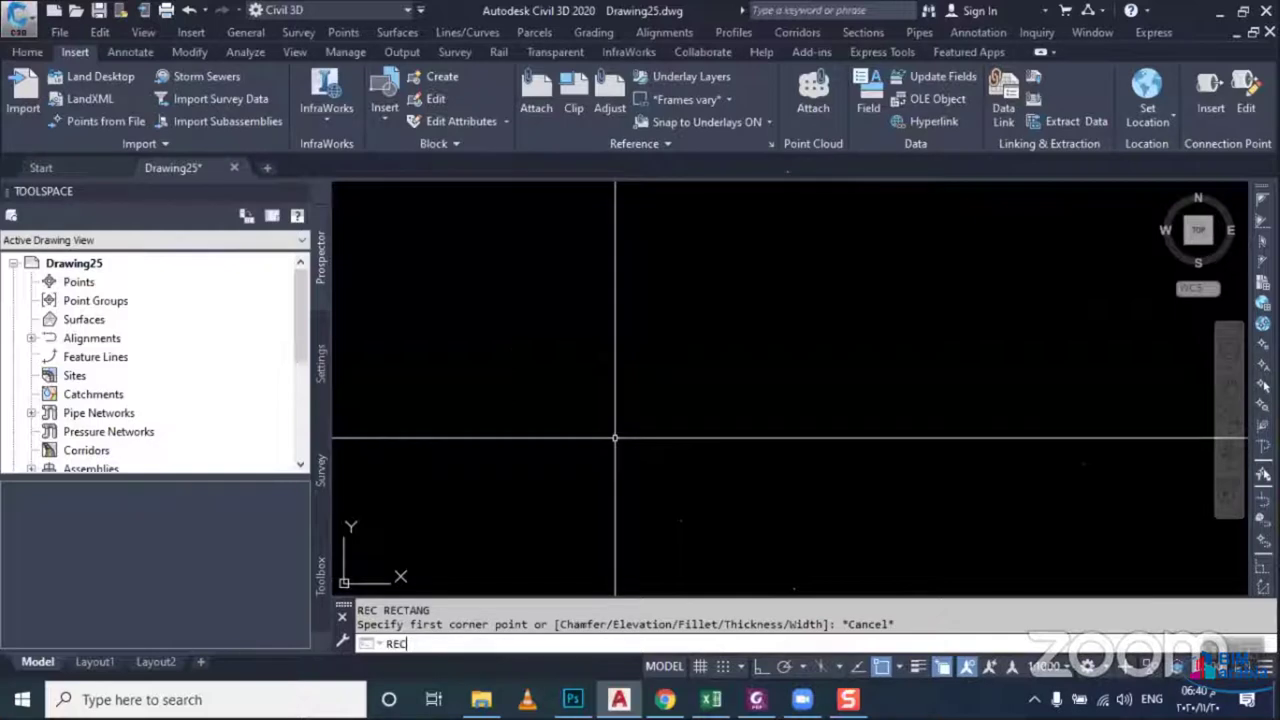
{"action": "key", "text": "Return"}
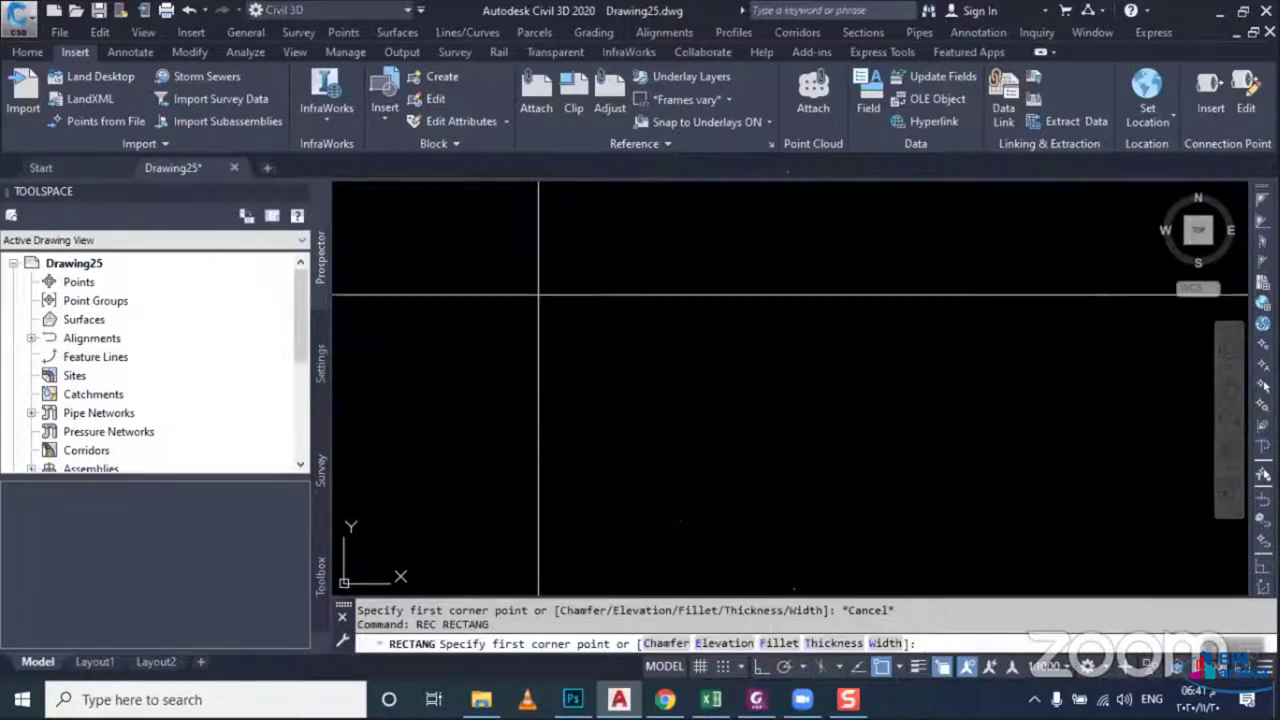
{"action": "left_click", "coordinate": [540, 337]}
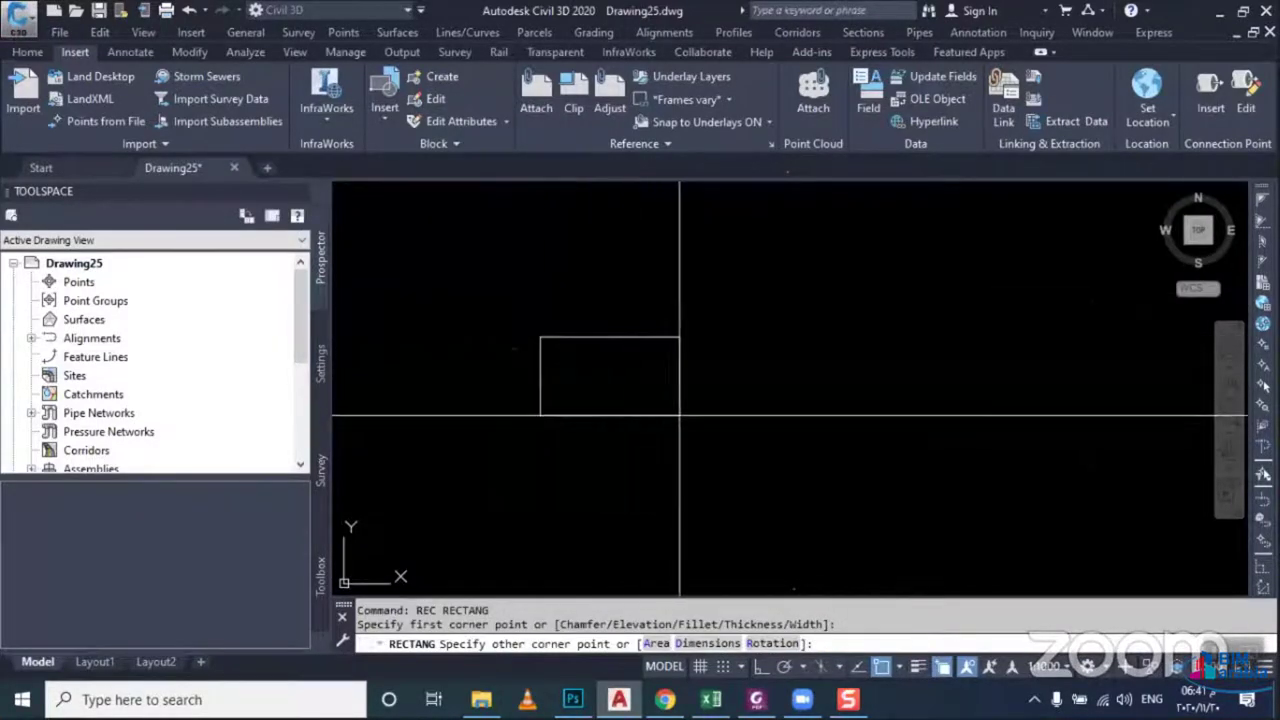
{"action": "left_click", "coordinate": [679, 414]}
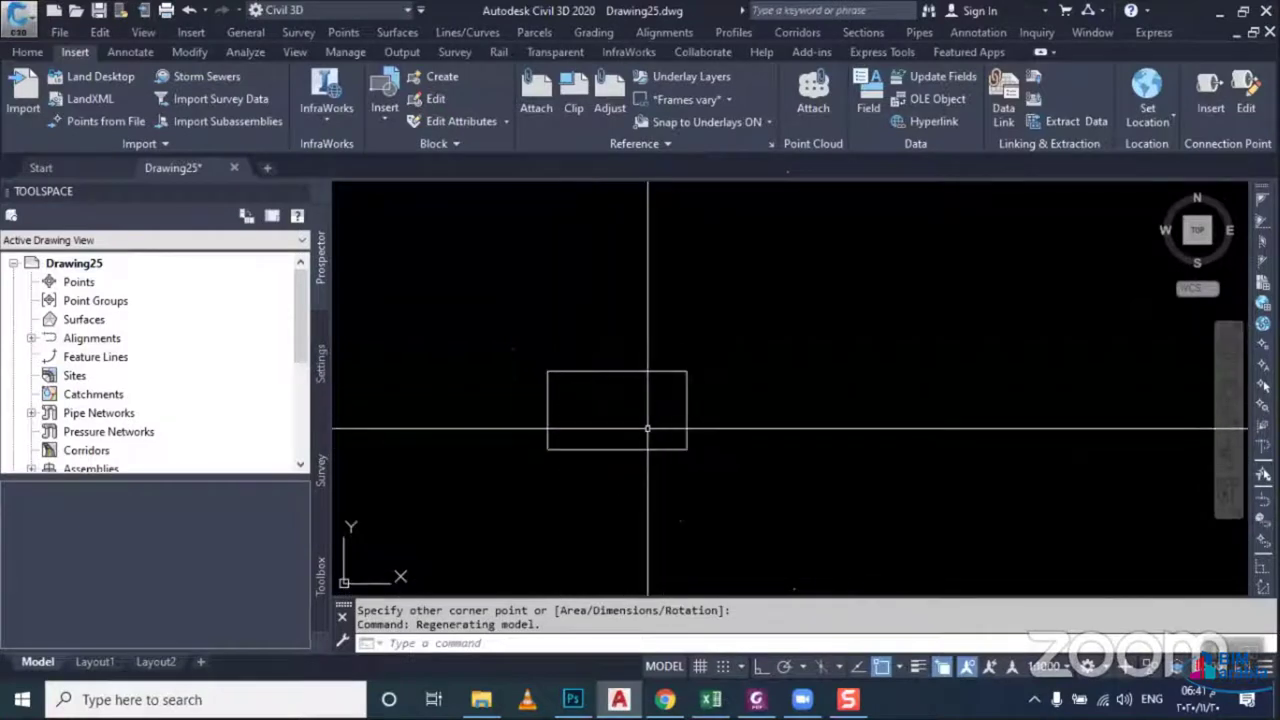
{"action": "left_click", "coordinate": [648, 428]}
{"action": "left_click", "coordinate": [572, 463]}
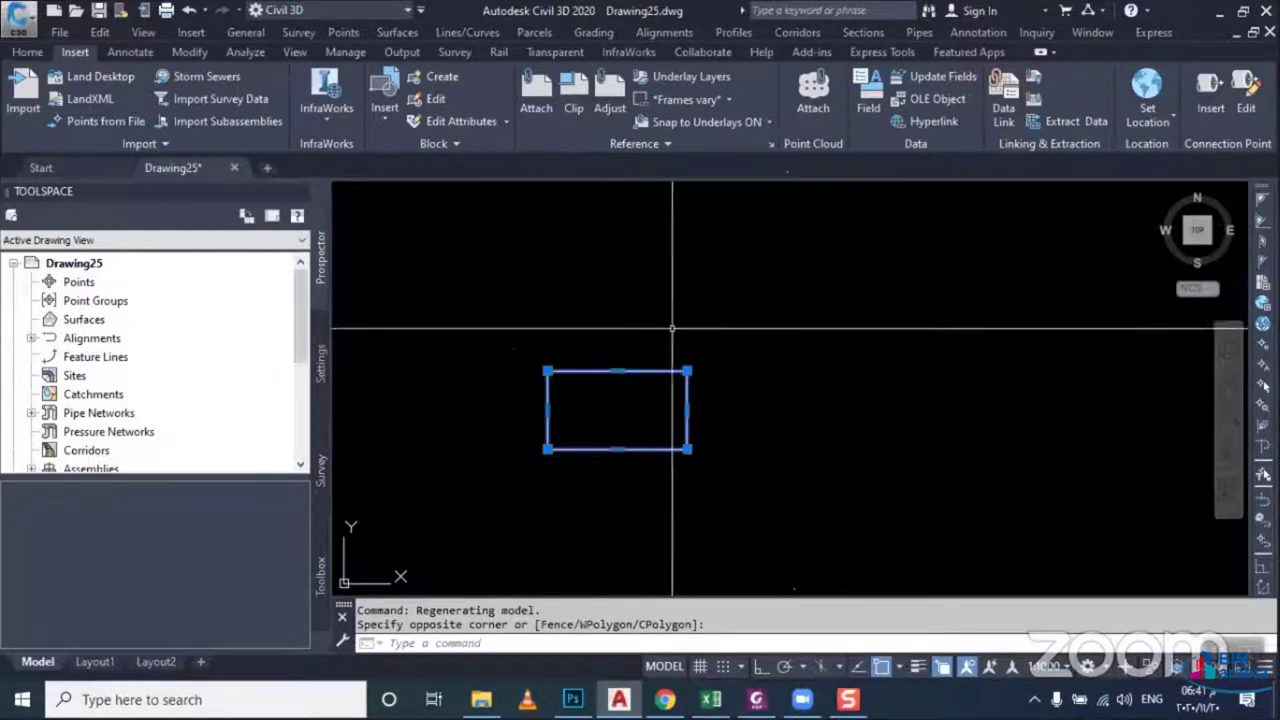
Move the selected rectangle with M from a base point to a new spot further right
{"action": "middle_click_drag", "start_coordinate": [655, 356], "coordinate": [645, 400]}
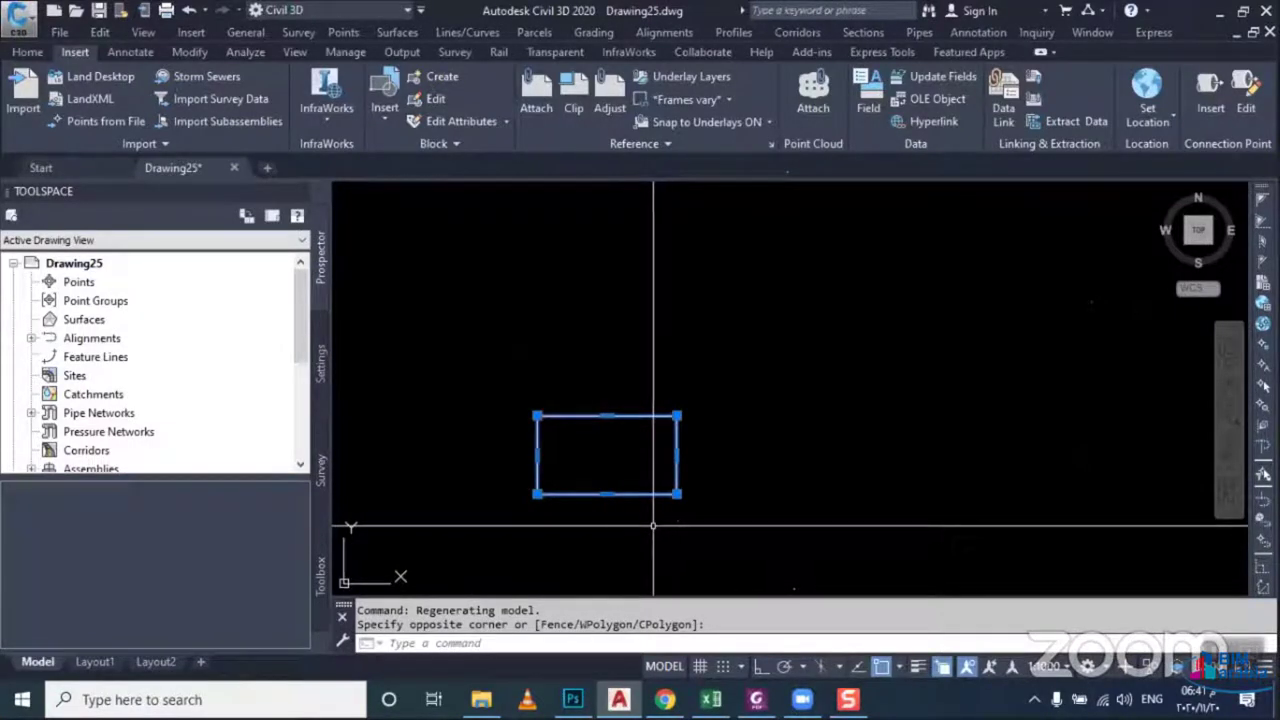
{"action": "middle_click_drag", "start_coordinate": [656, 525], "coordinate": [651, 460]}
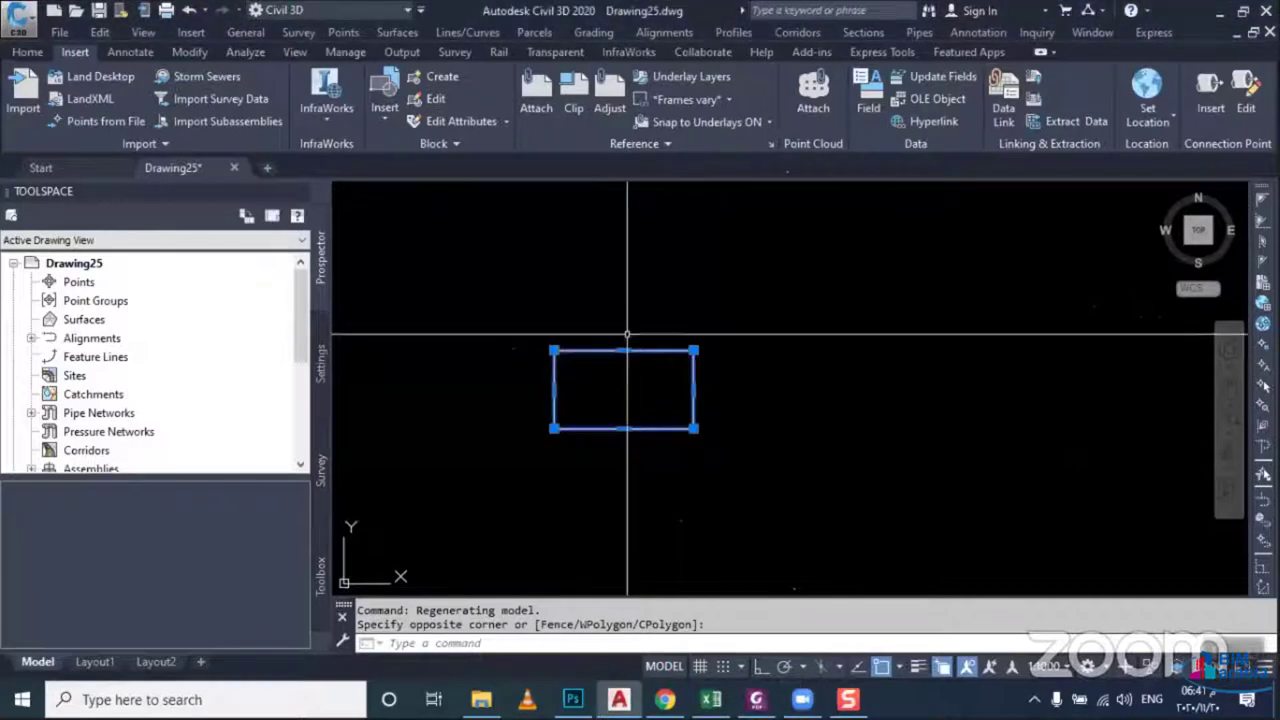
{"action": "middle_click_drag", "start_coordinate": [686, 386], "coordinate": [614, 514]}
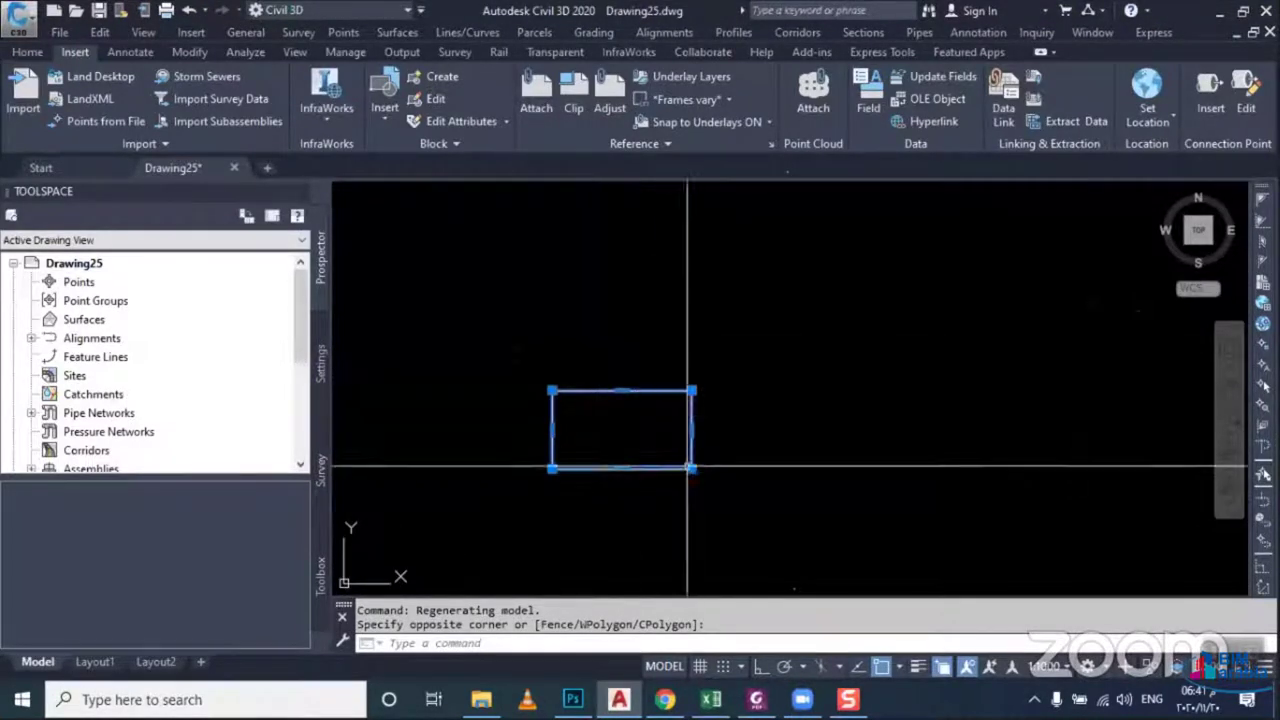
{"action": "type", "text": "m"}
{"action": "key", "text": "Return"}
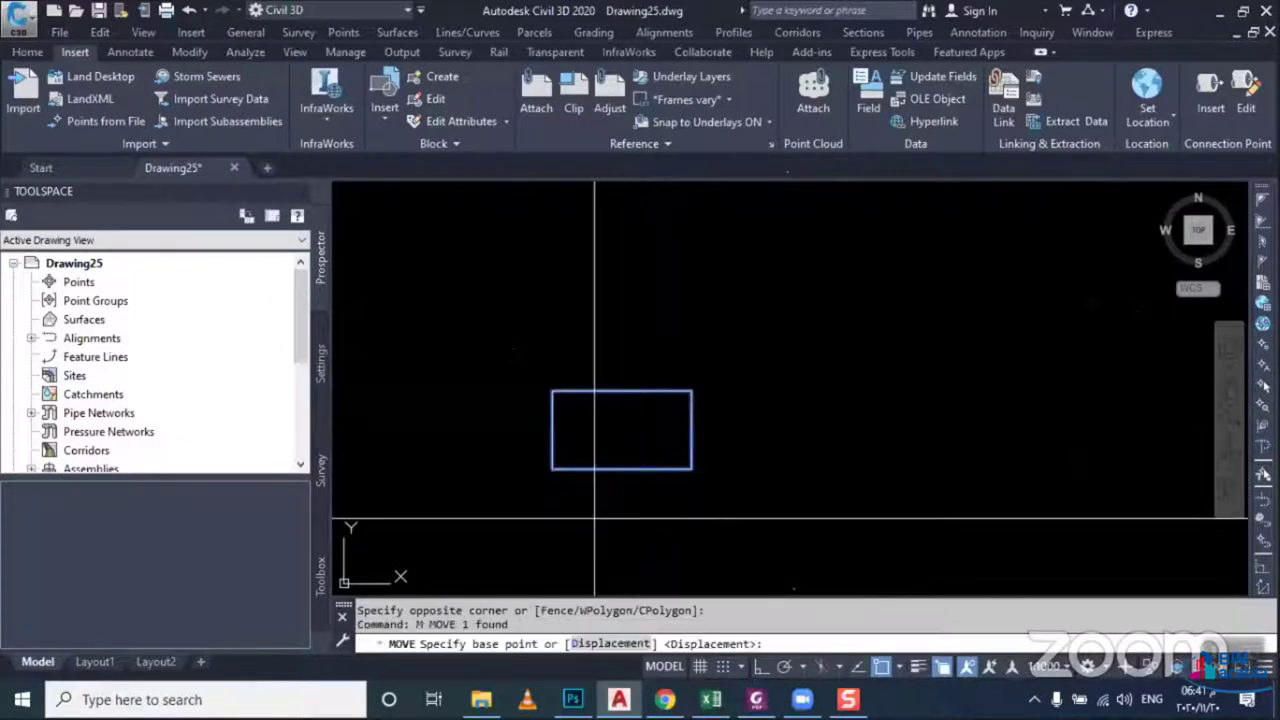
{"action": "left_click", "coordinate": [606, 490]}
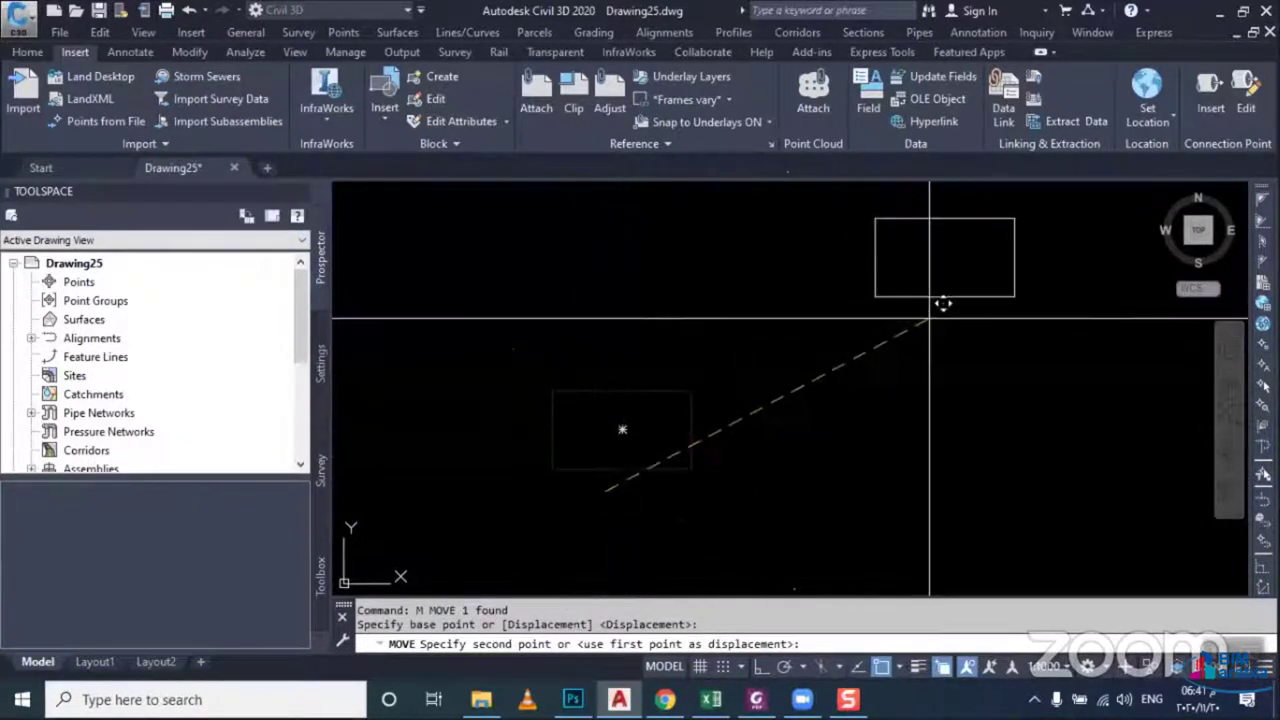
{"action": "left_click", "coordinate": [860, 472]}
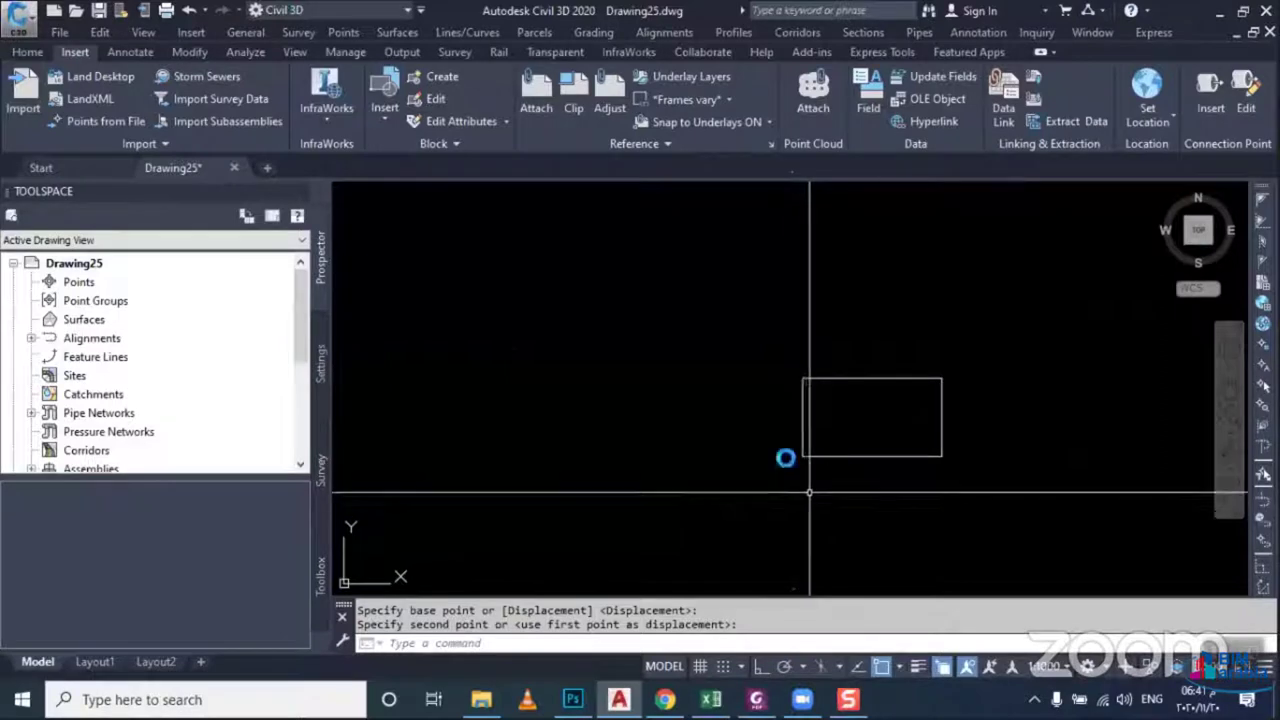
{"action": "left_click", "coordinate": [710, 458]}
Window-select the rectangle again and reframe the view around it
{"action": "left_click", "coordinate": [771, 449]}
{"action": "left_click", "coordinate": [706, 394]}
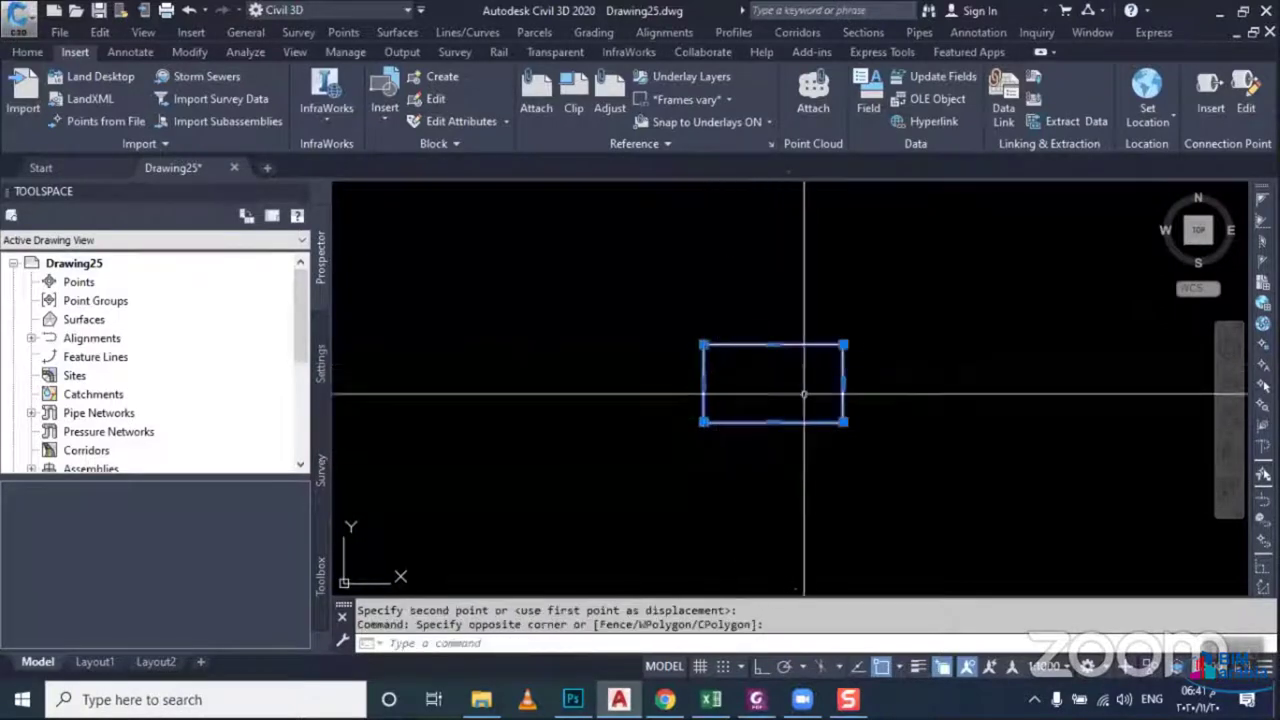
{"action": "middle_click_drag", "start_coordinate": [778, 408], "coordinate": [679, 468]}
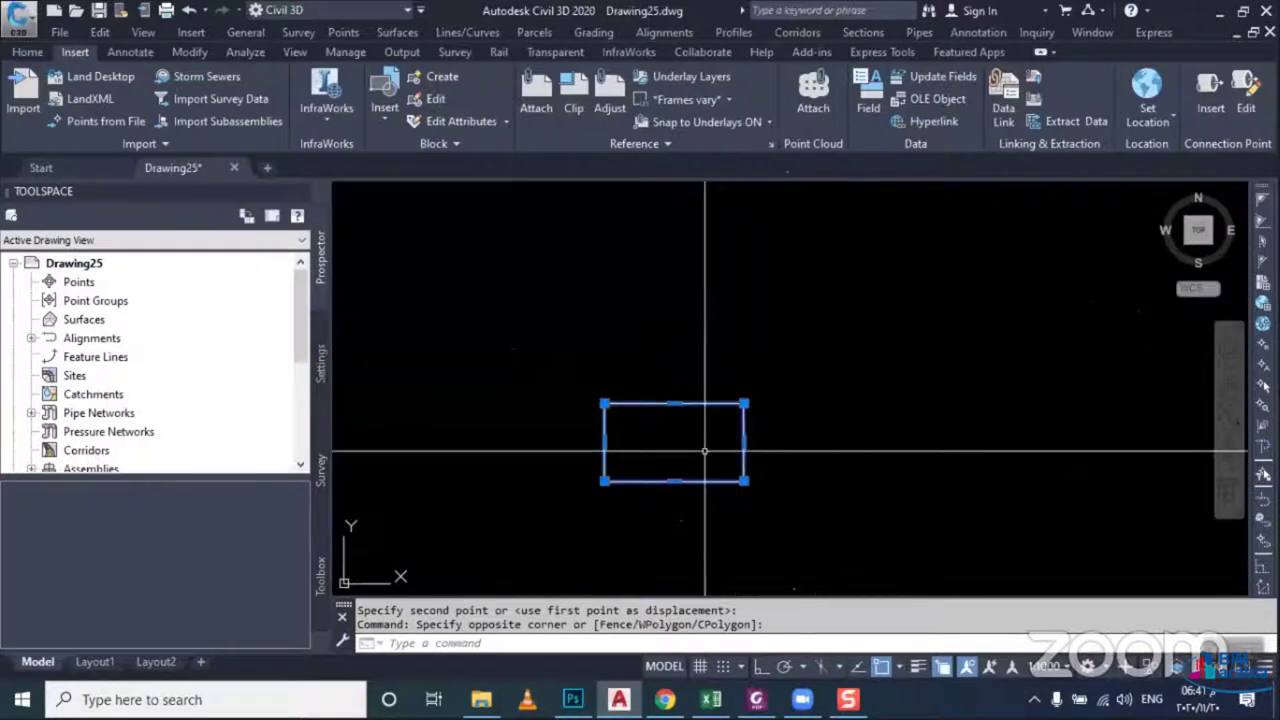
{"action": "scroll", "coordinate": [660, 455], "scroll_direction": "down", "scroll_amount": 2}
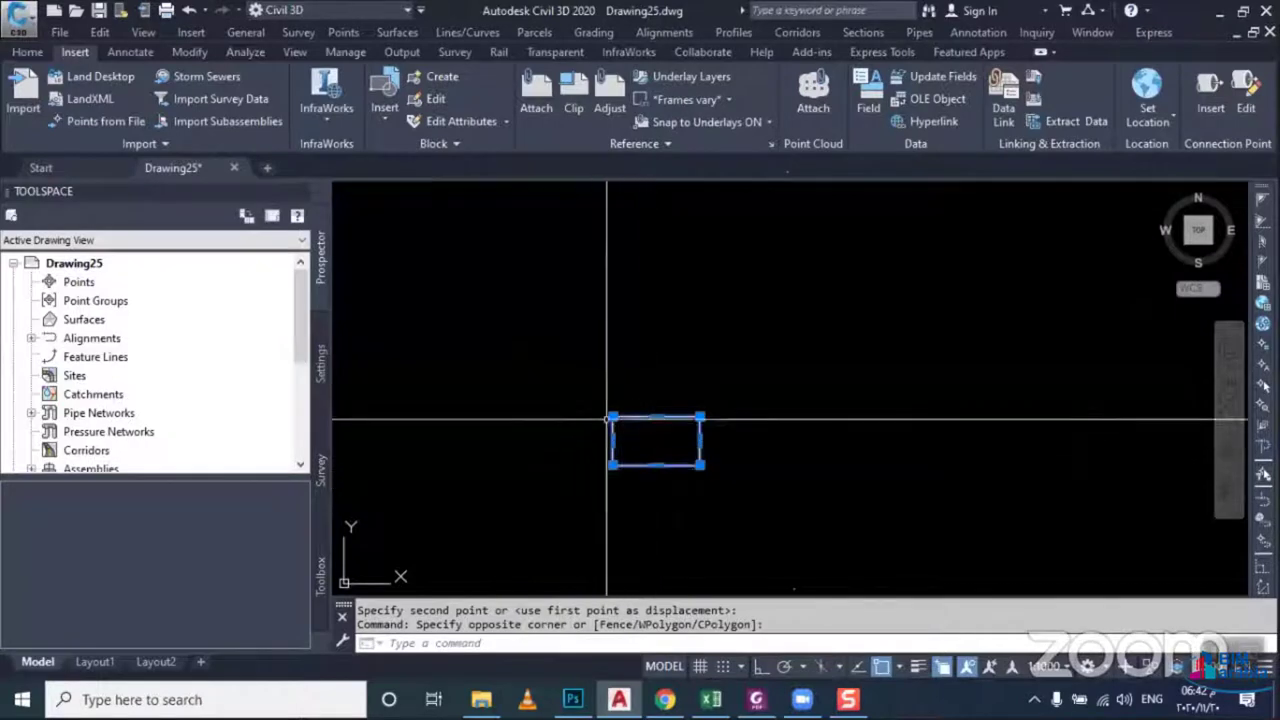
Move the rectangle up and to the right with M, then reselect it
{"action": "left_click_drag", "start_coordinate": [610, 463], "coordinate": [522, 526]}
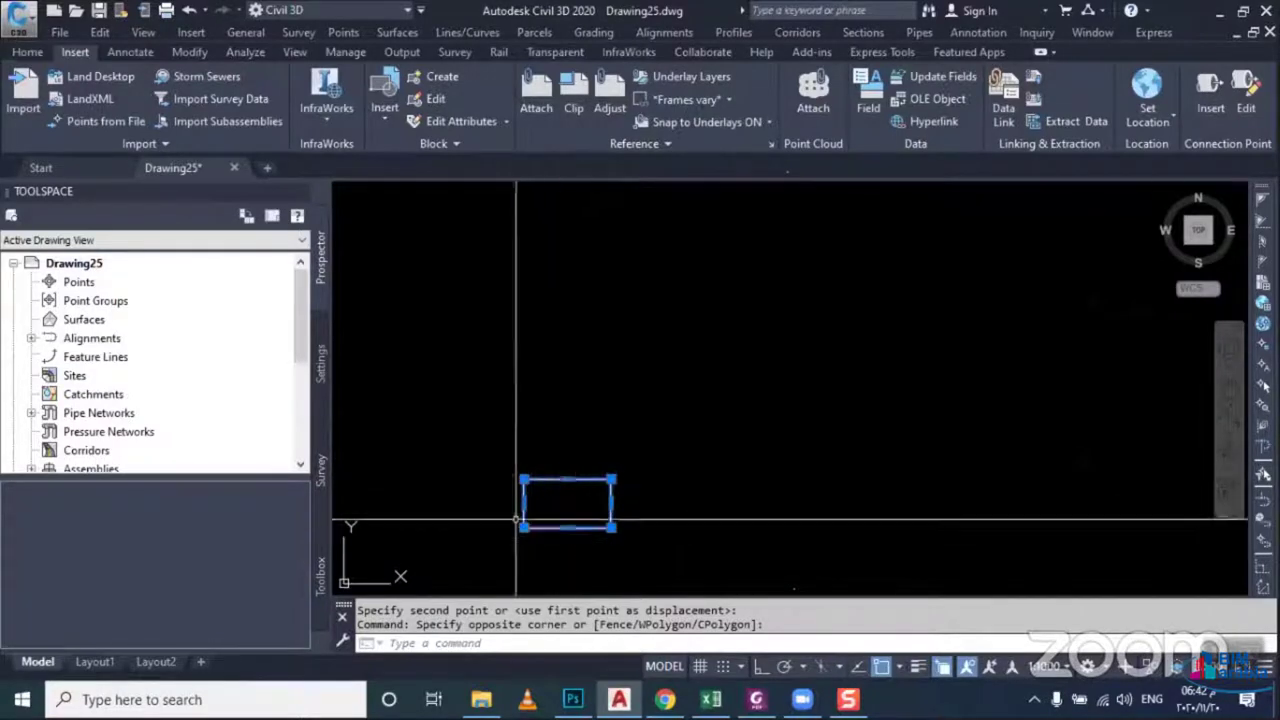
{"action": "type", "text": "m"}
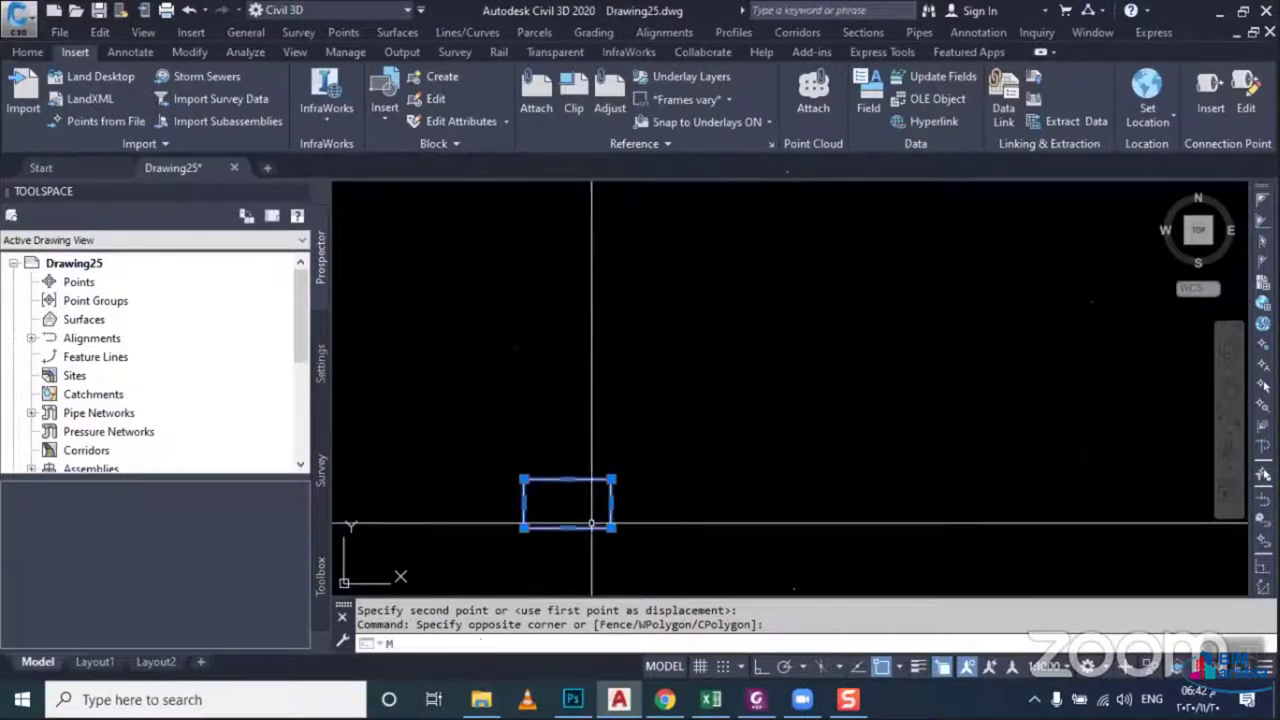
{"action": "key", "text": "Return"}
{"action": "left_click", "coordinate": [567, 503]}
{"action": "left_click", "coordinate": [818, 292]}
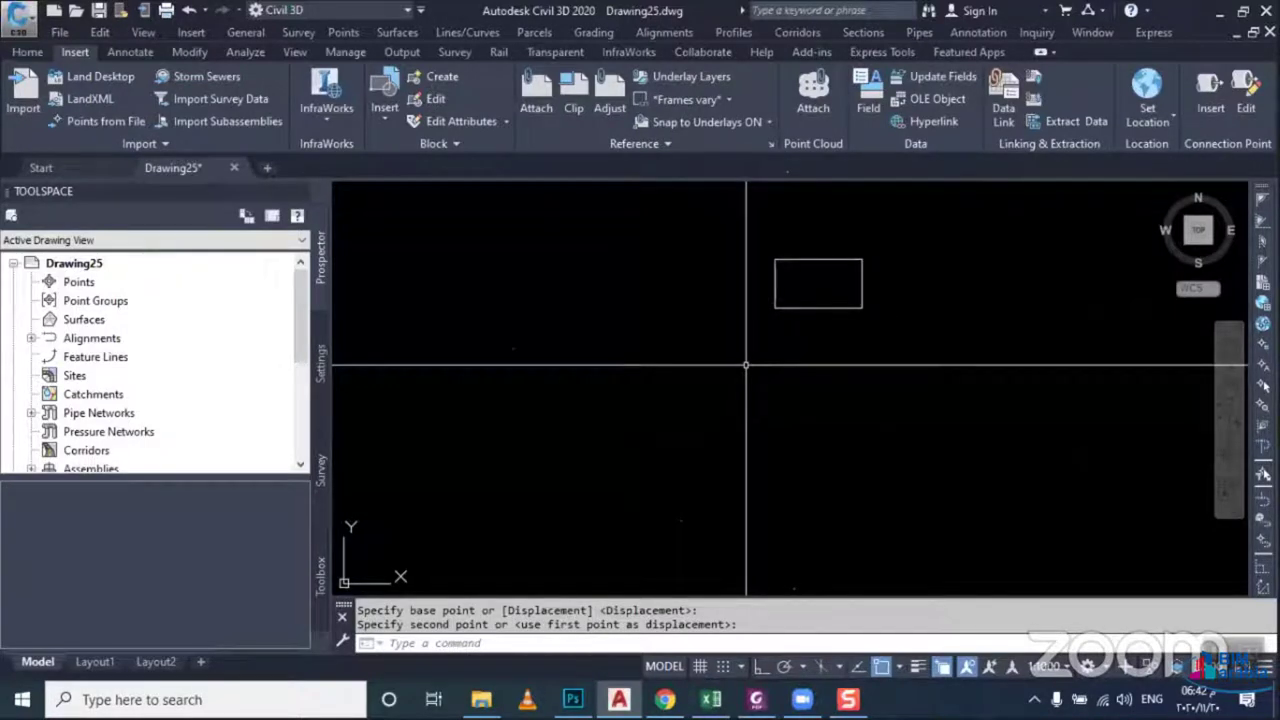
{"action": "key", "text": "Escape"}
{"action": "left_click", "coordinate": [806, 268]}
{"action": "left_click", "coordinate": [682, 367]}
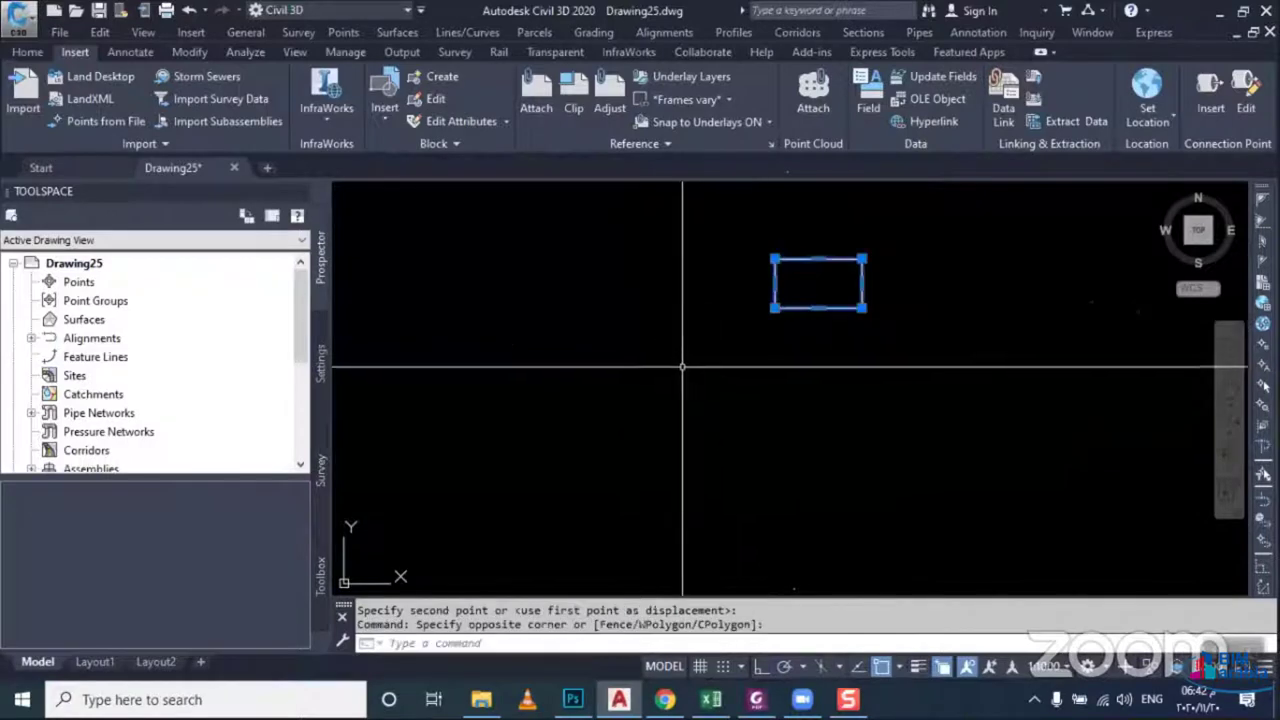
Move the rectangle down to the lower left, then reselect it
{"action": "type", "text": "m"}
{"action": "key", "text": "Return"}
{"action": "left_click", "coordinate": [707, 372]}
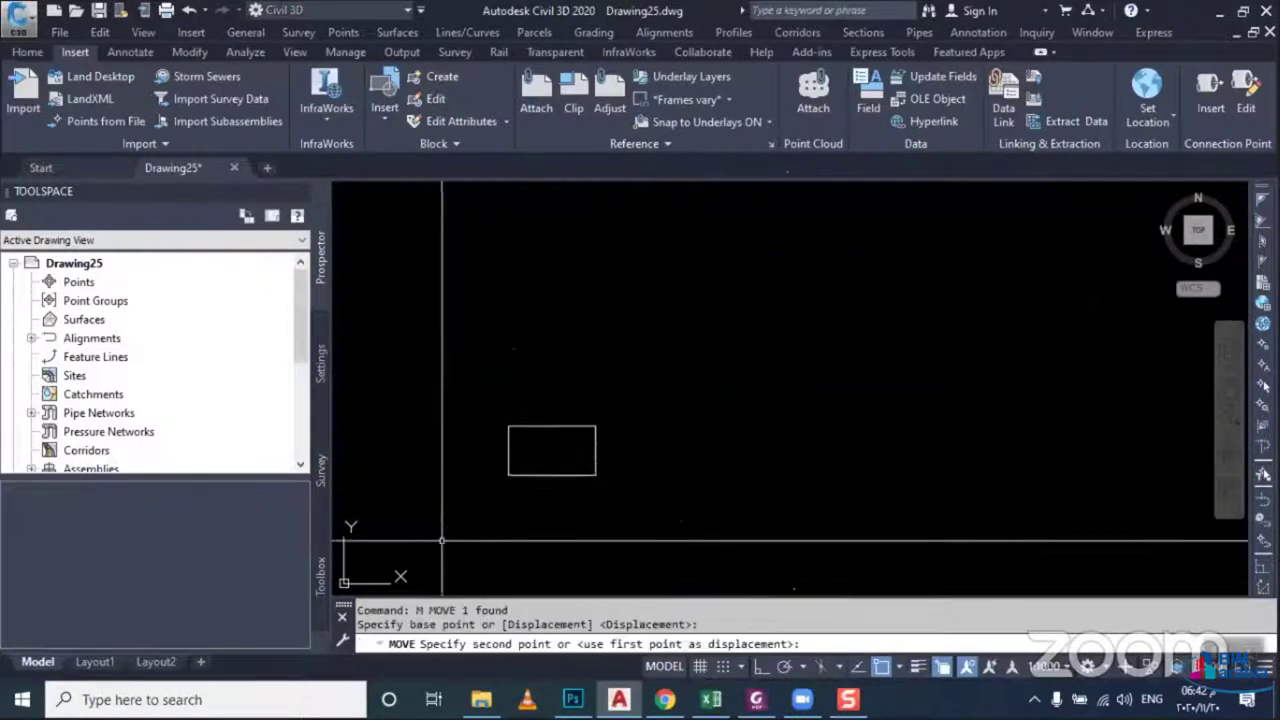
{"action": "left_click", "coordinate": [517, 514]}
{"action": "left_click", "coordinate": [550, 450]}
{"action": "left_click", "coordinate": [538, 482]}
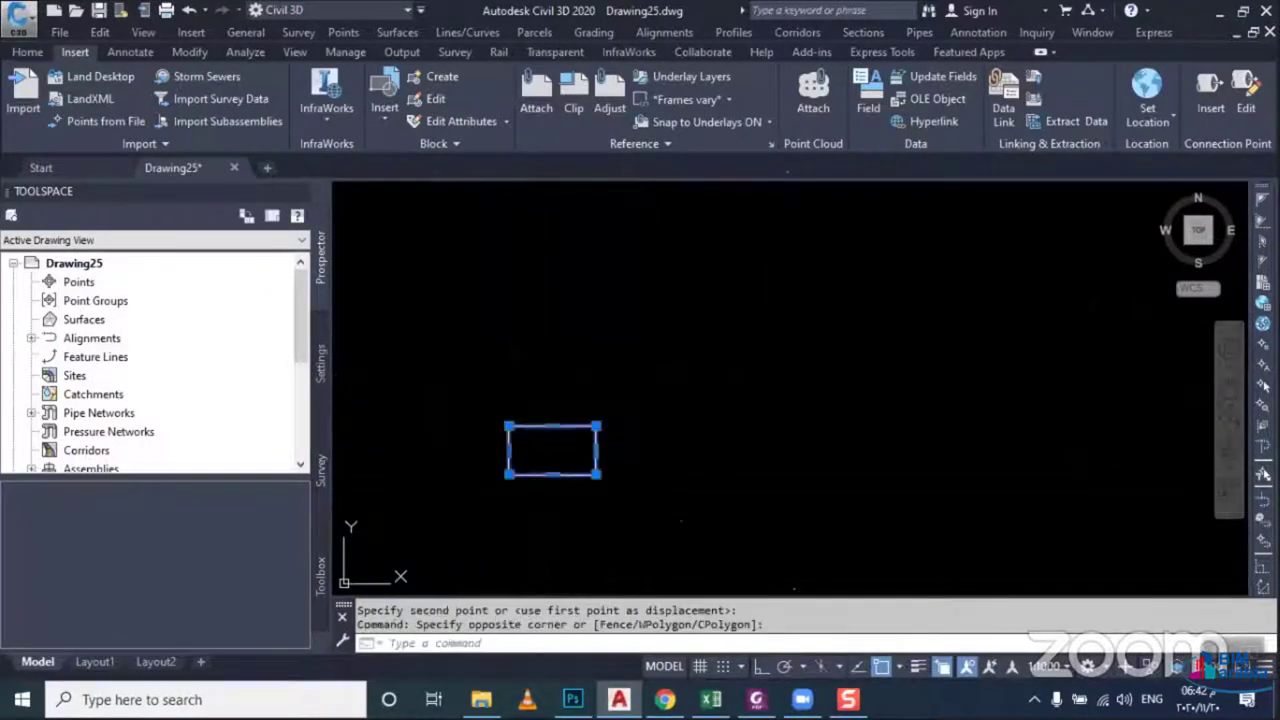
Move the rectangle up and right once more, then window-select it and delete it
{"action": "type", "text": "m"}
{"action": "key", "text": "Return"}
{"action": "left_click", "coordinate": [564, 500]}
{"action": "left_click", "coordinate": [832, 324]}
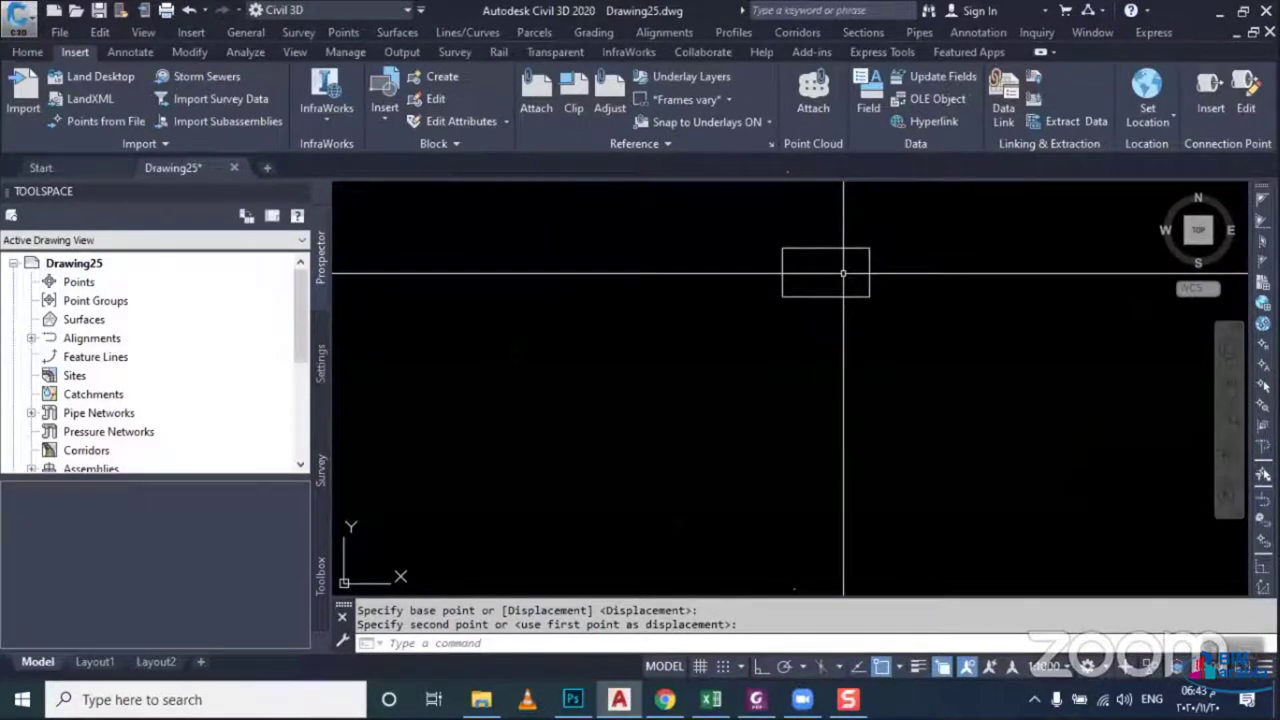
{"action": "double_click", "coordinate": [843, 272]}
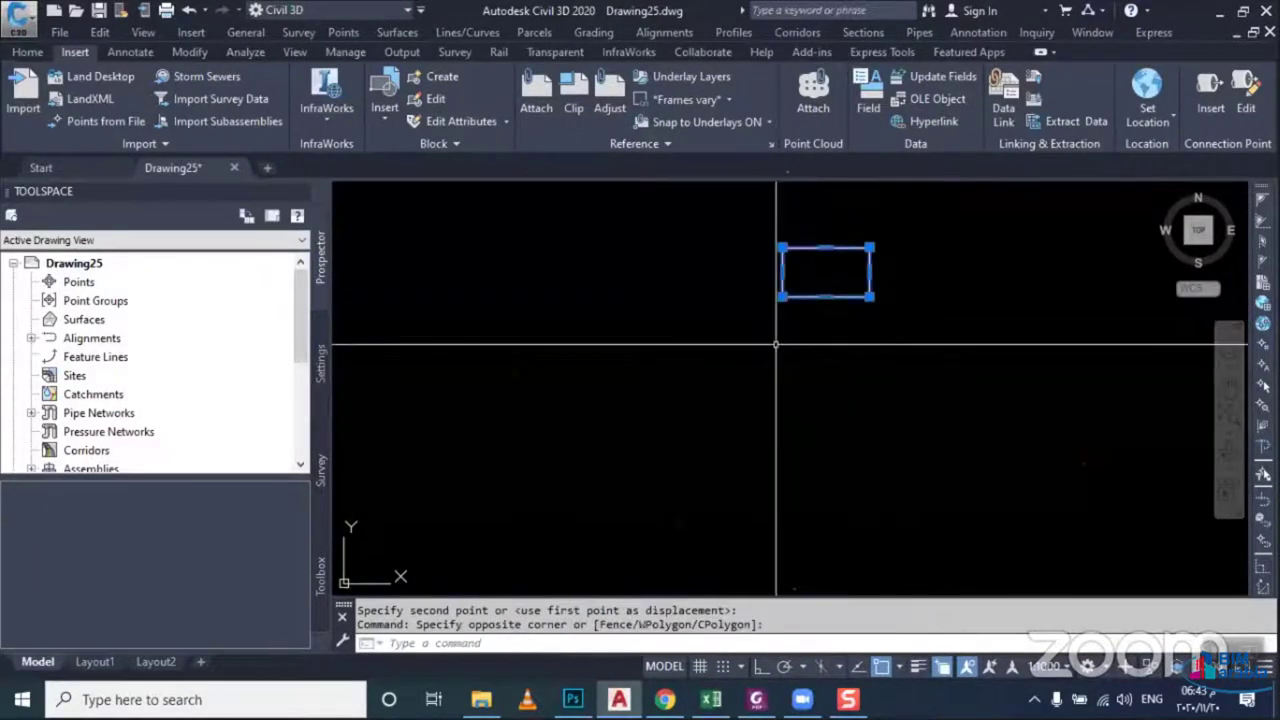
{"action": "key", "text": "Delete"}
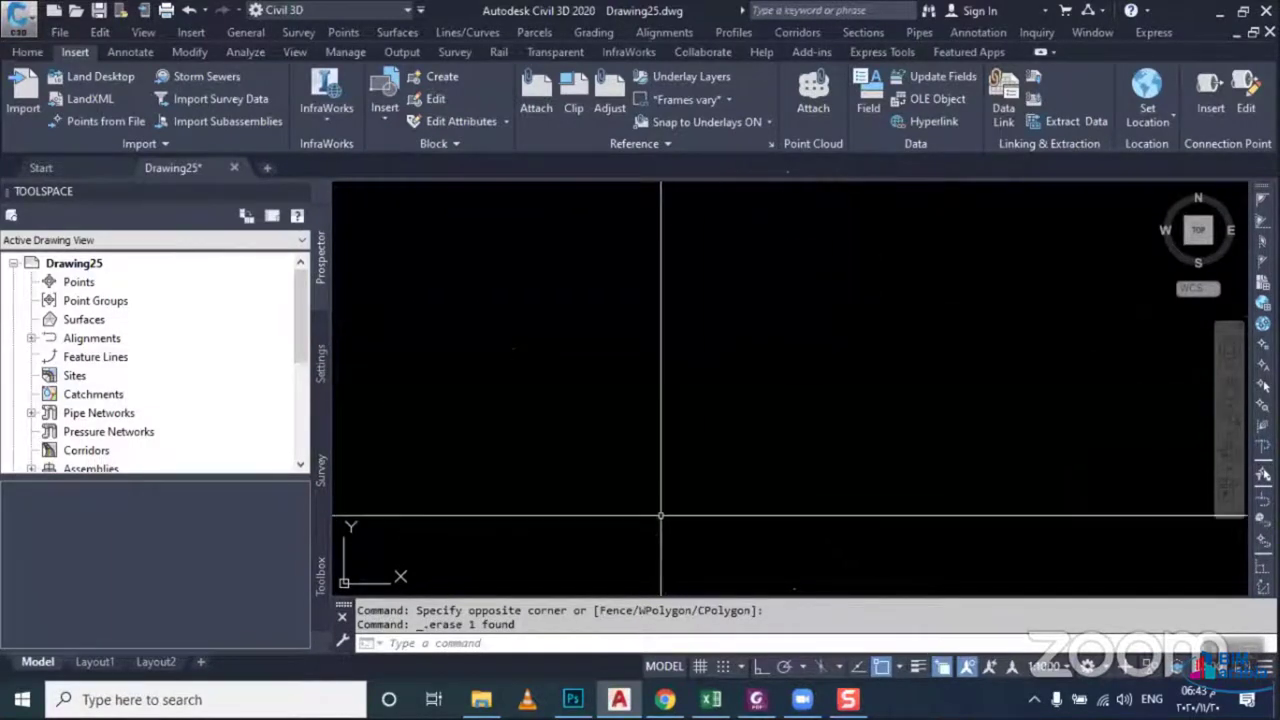
{"action": "key", "text": "Escape"}
{"action": "left_click", "coordinate": [545, 643]}
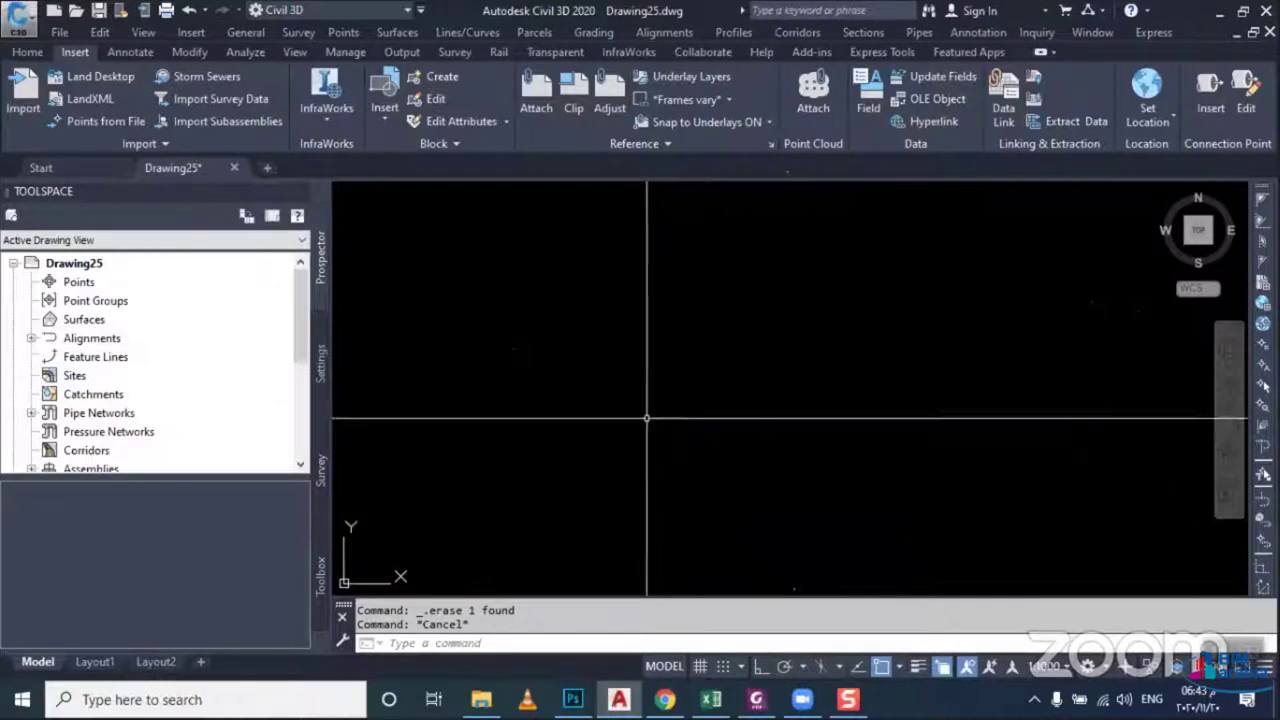
{"action": "key", "text": "Escape"}
{"action": "type", "text": "l"}
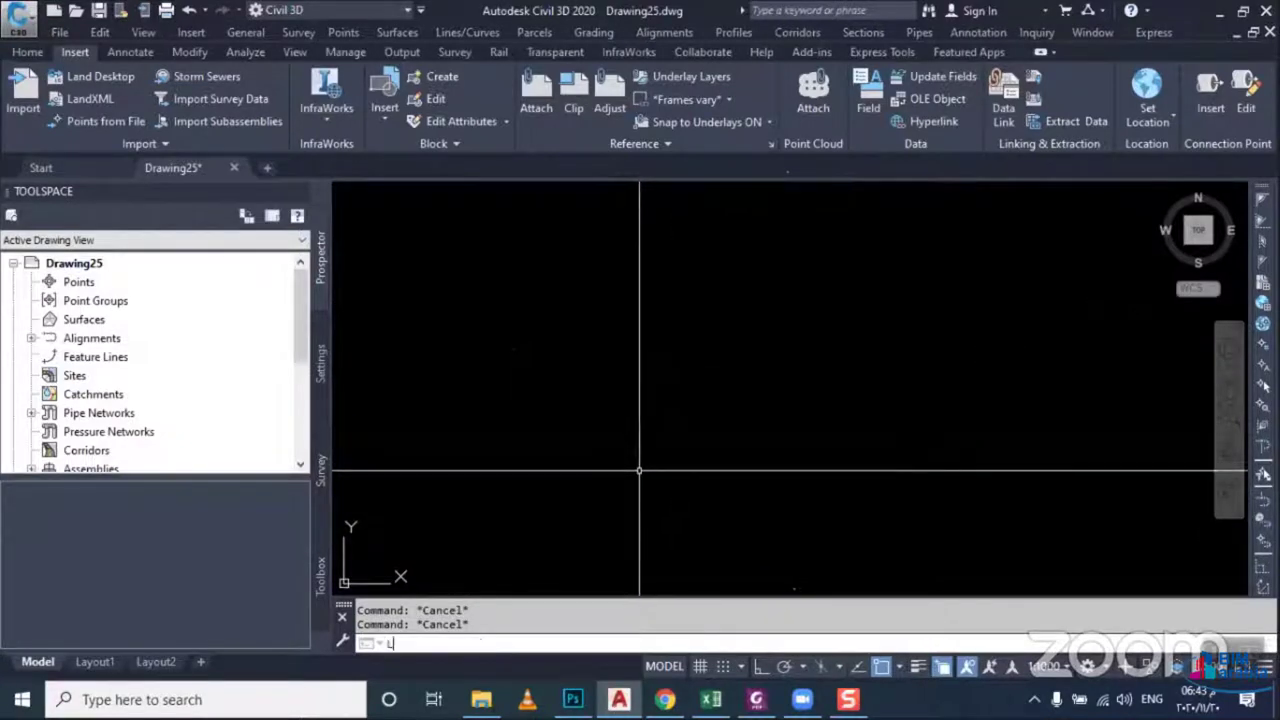
{"action": "key", "text": "Return"}
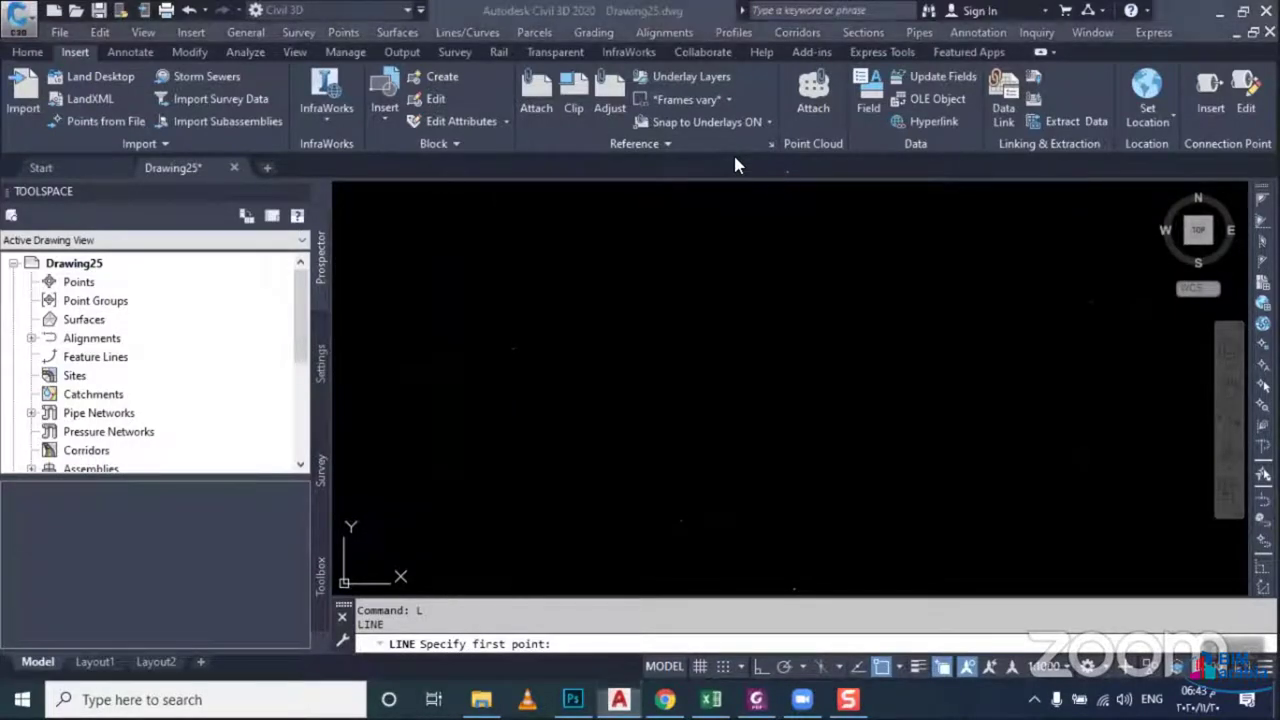
{"action": "left_click", "coordinate": [541, 462]}
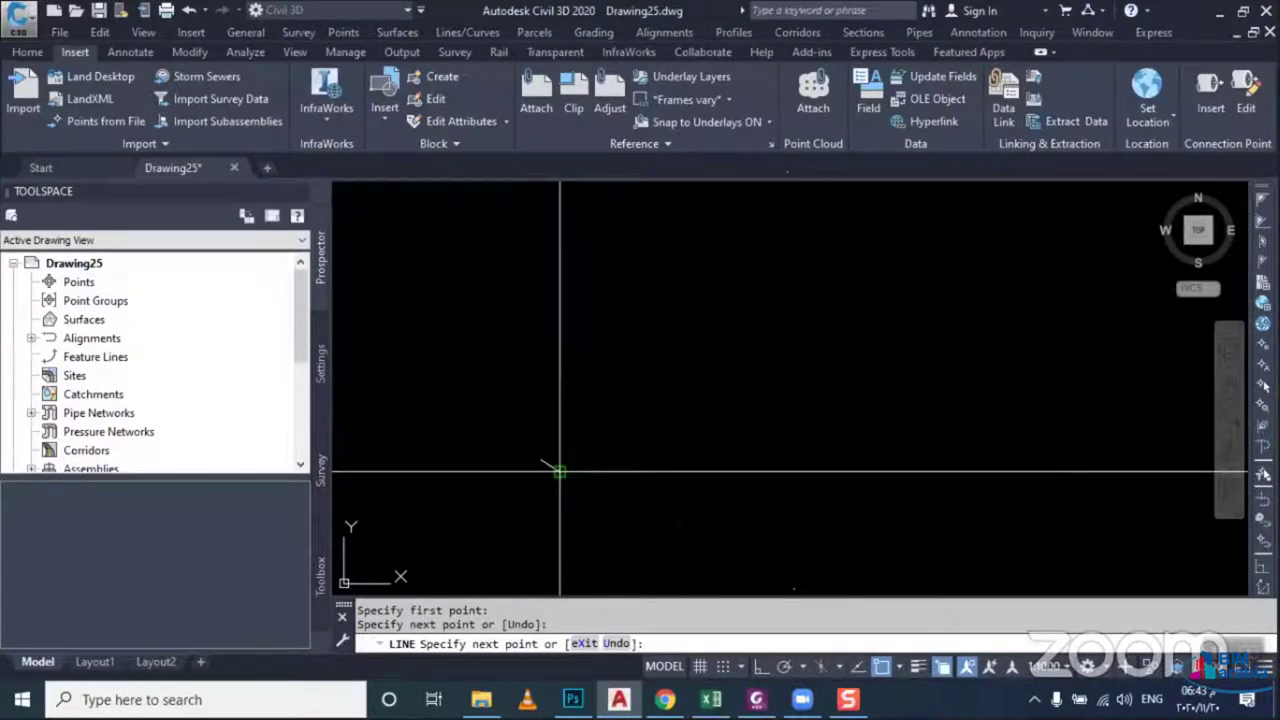
{"action": "key", "text": "Escape"}
{"action": "key", "text": "Escape"}
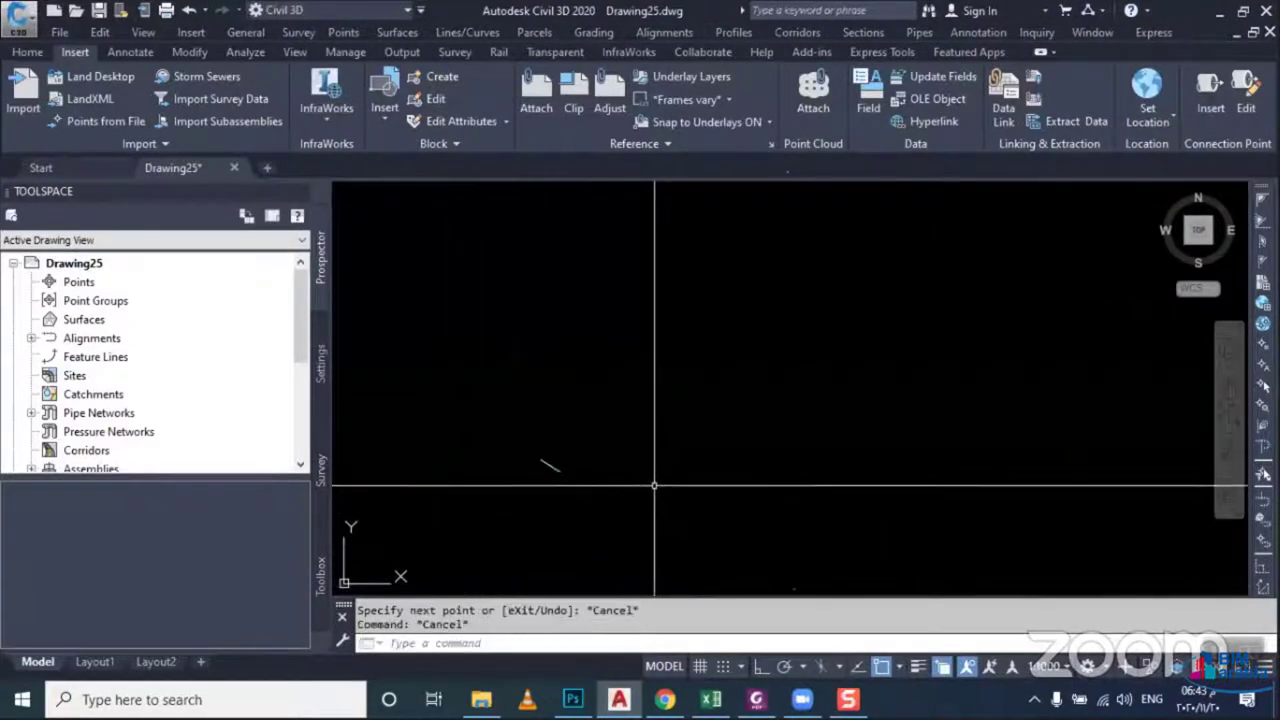
{"action": "type", "text": "l"}
{"action": "key", "text": "Return"}
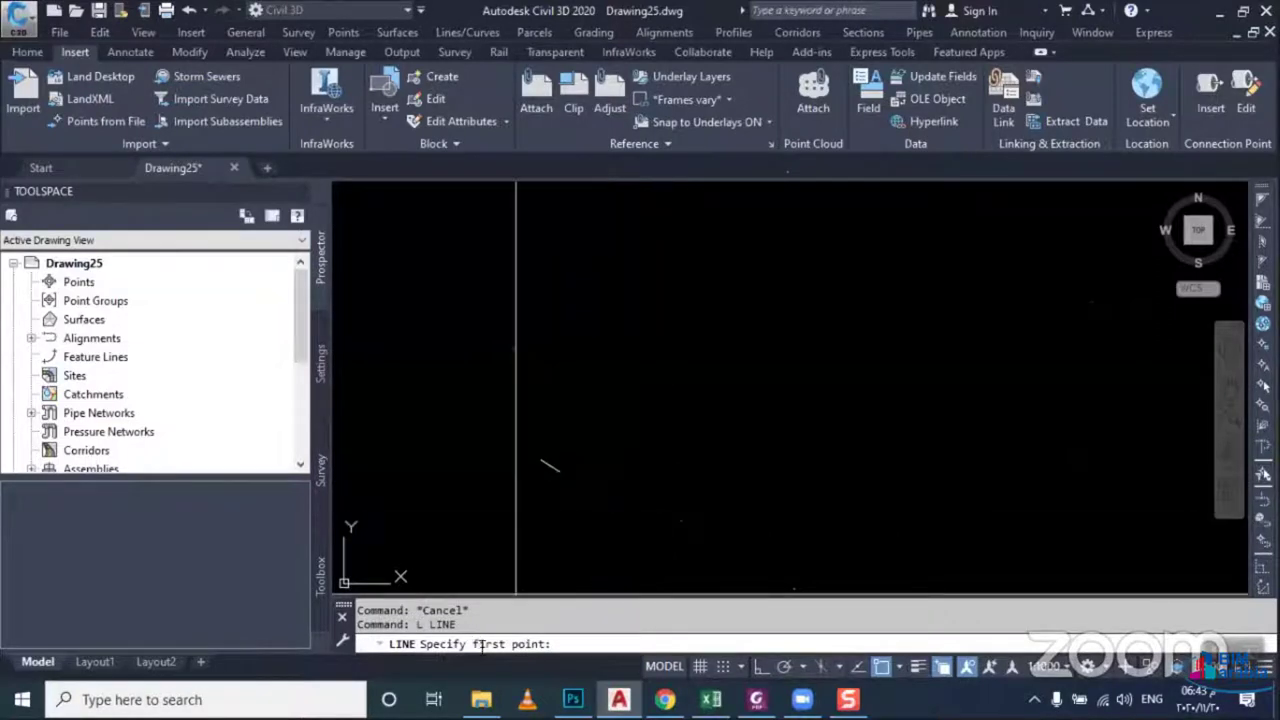
{"action": "key", "text": "Return"}
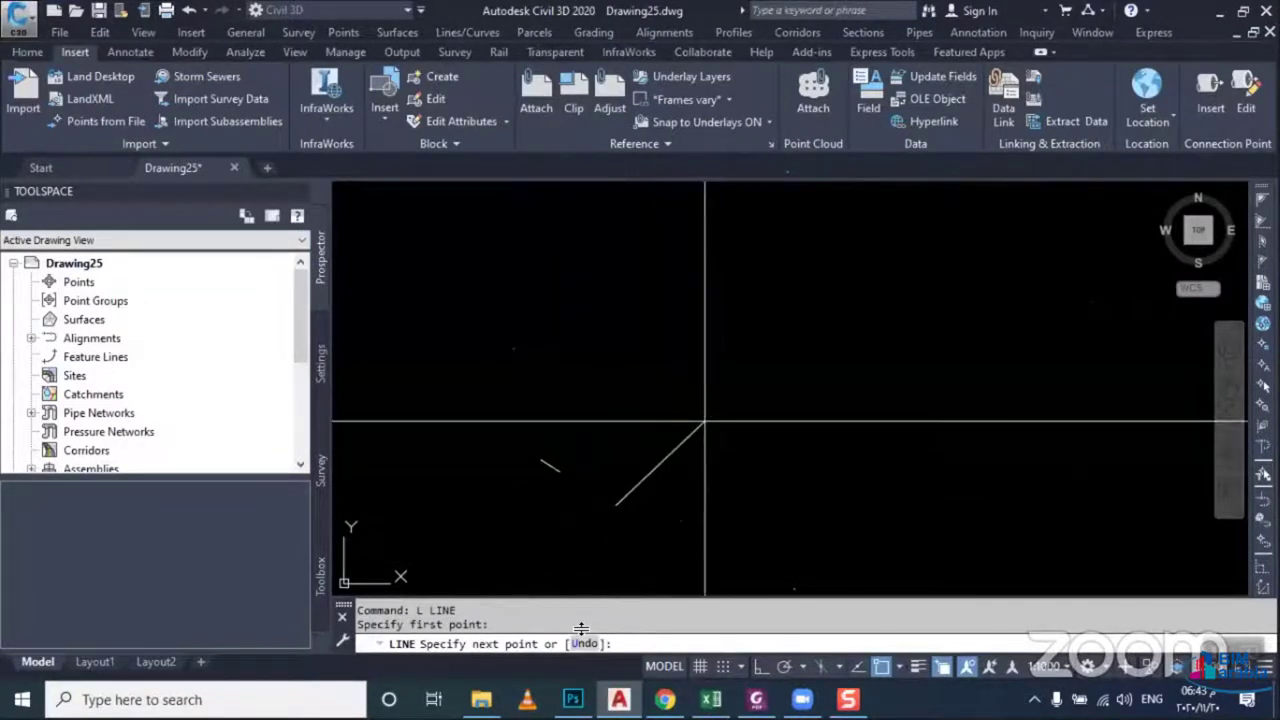
{"action": "left_click", "coordinate": [703, 422]}
{"action": "left_click", "coordinate": [885, 433]}
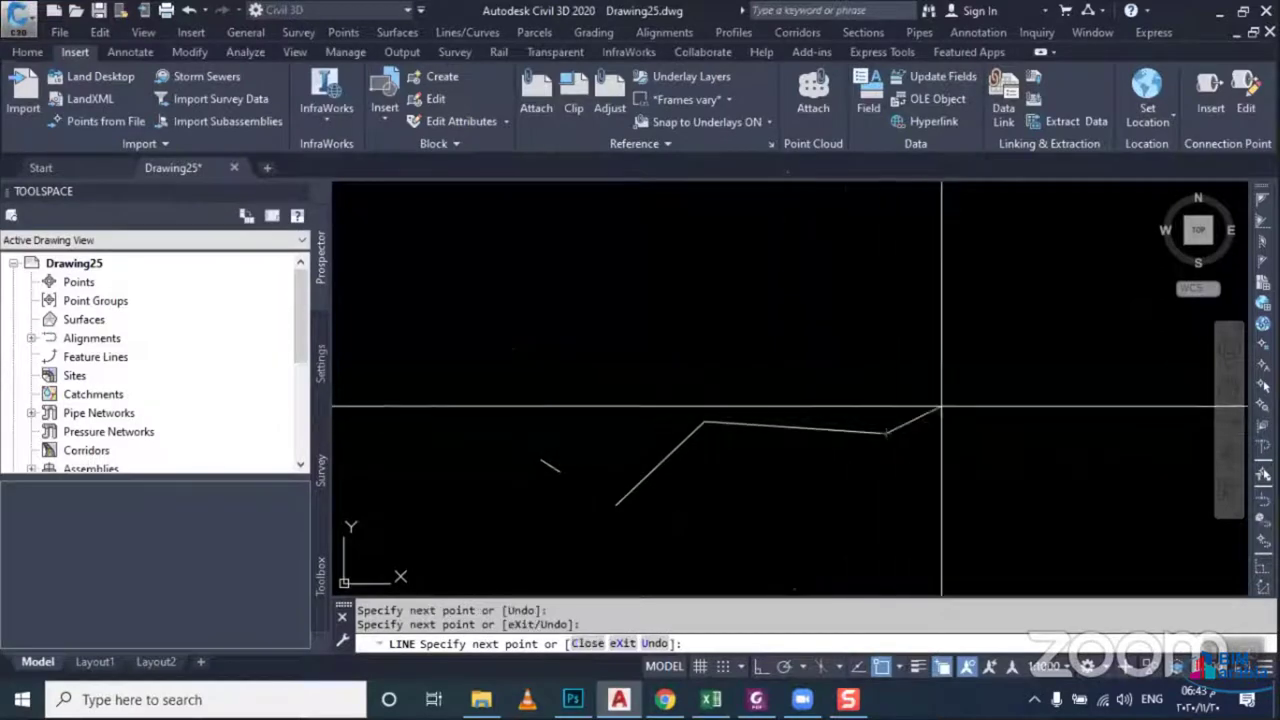
{"action": "left_click", "coordinate": [994, 363]}
{"action": "key", "text": "Escape"}
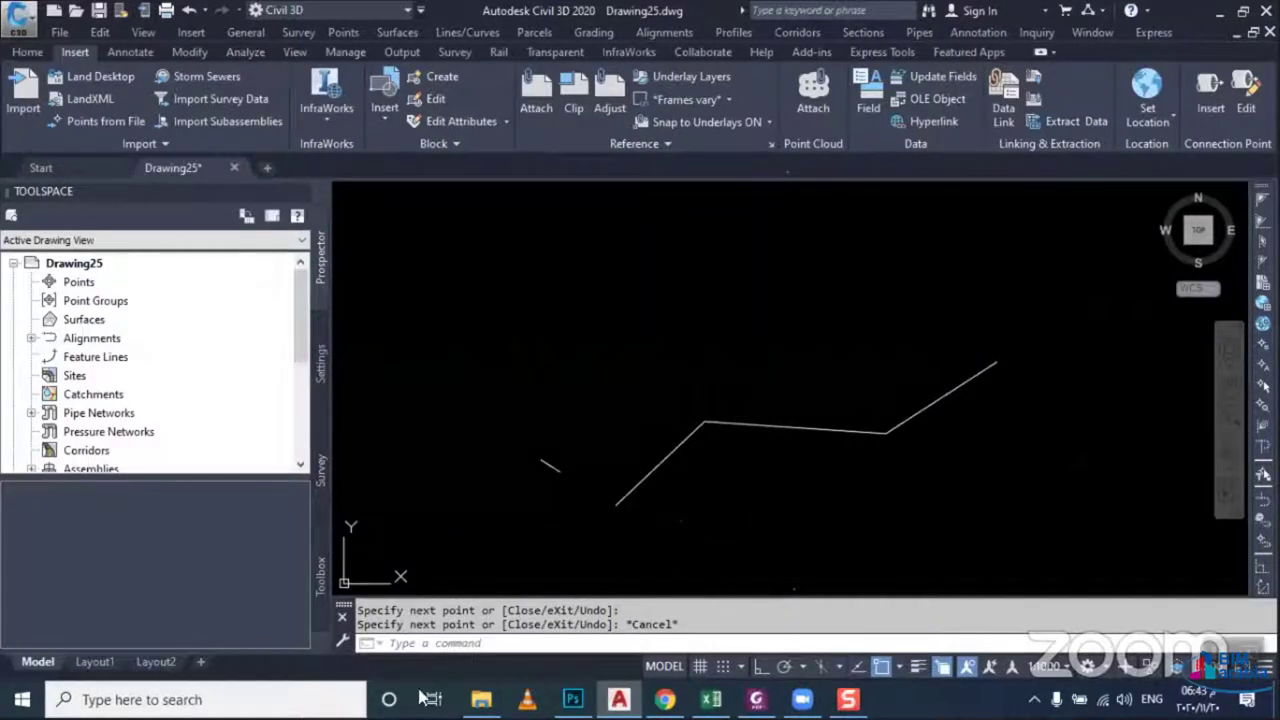
{"action": "scroll", "coordinate": [617, 466], "scroll_direction": "down", "scroll_amount": 3}
{"action": "left_click", "coordinate": [519, 450]}
{"action": "left_click", "coordinate": [519, 450]}
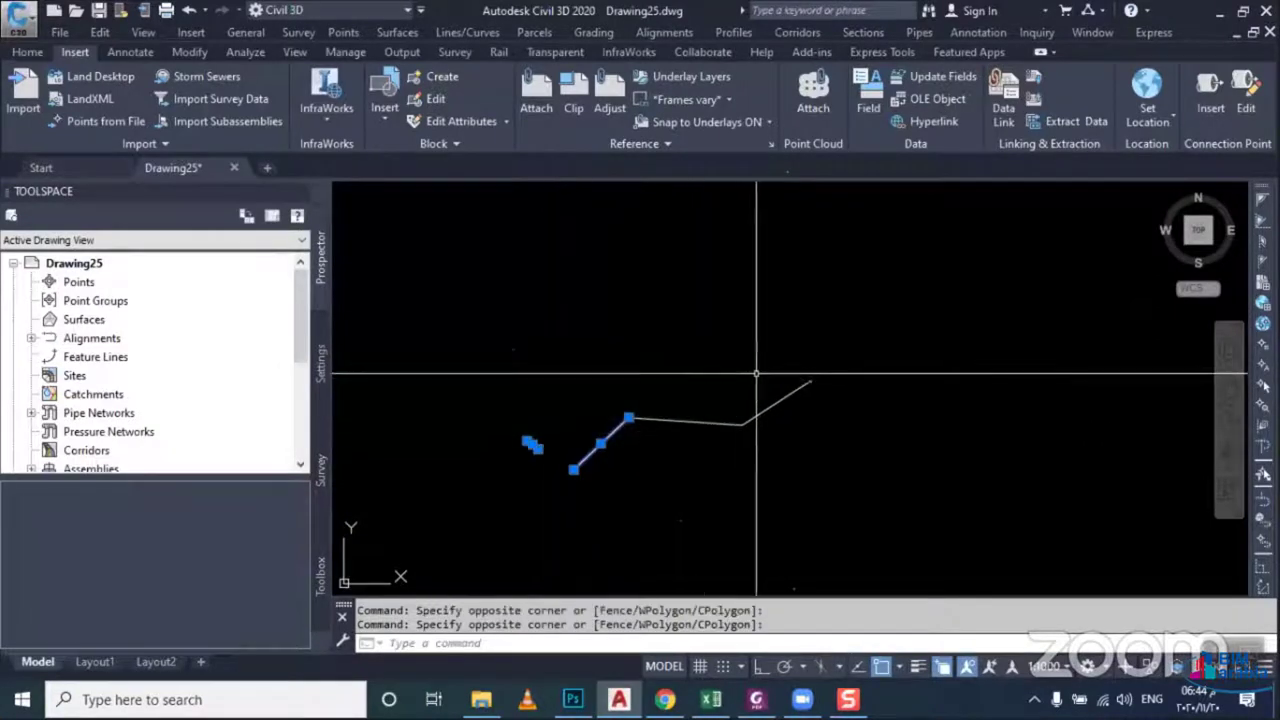
{"action": "left_click", "coordinate": [757, 380]}
{"action": "left_click", "coordinate": [600, 445]}
{"action": "key", "text": "Delete"}
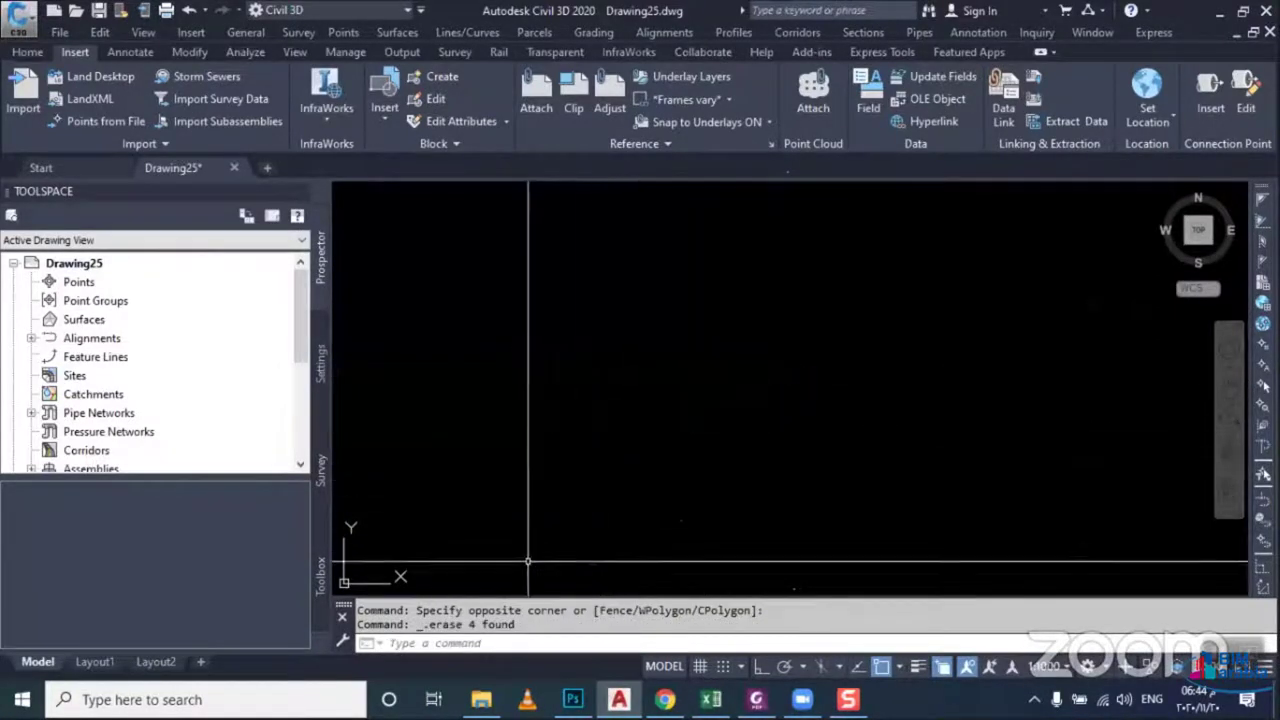
{"action": "key", "text": "Escape"}
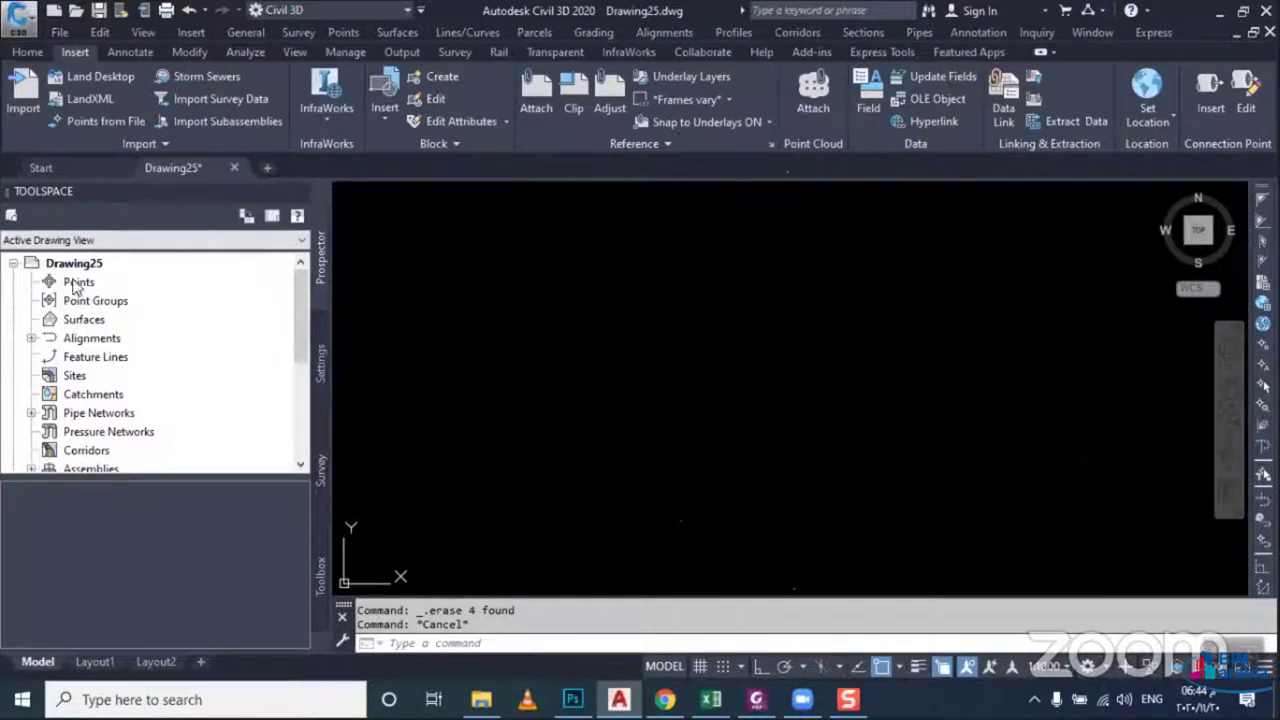
On the Home tab, toggle Toolspace off and on and browse its Prospector, Settings, Survey and Toolbox tabs
{"action": "left_click", "coordinate": [27, 52]}
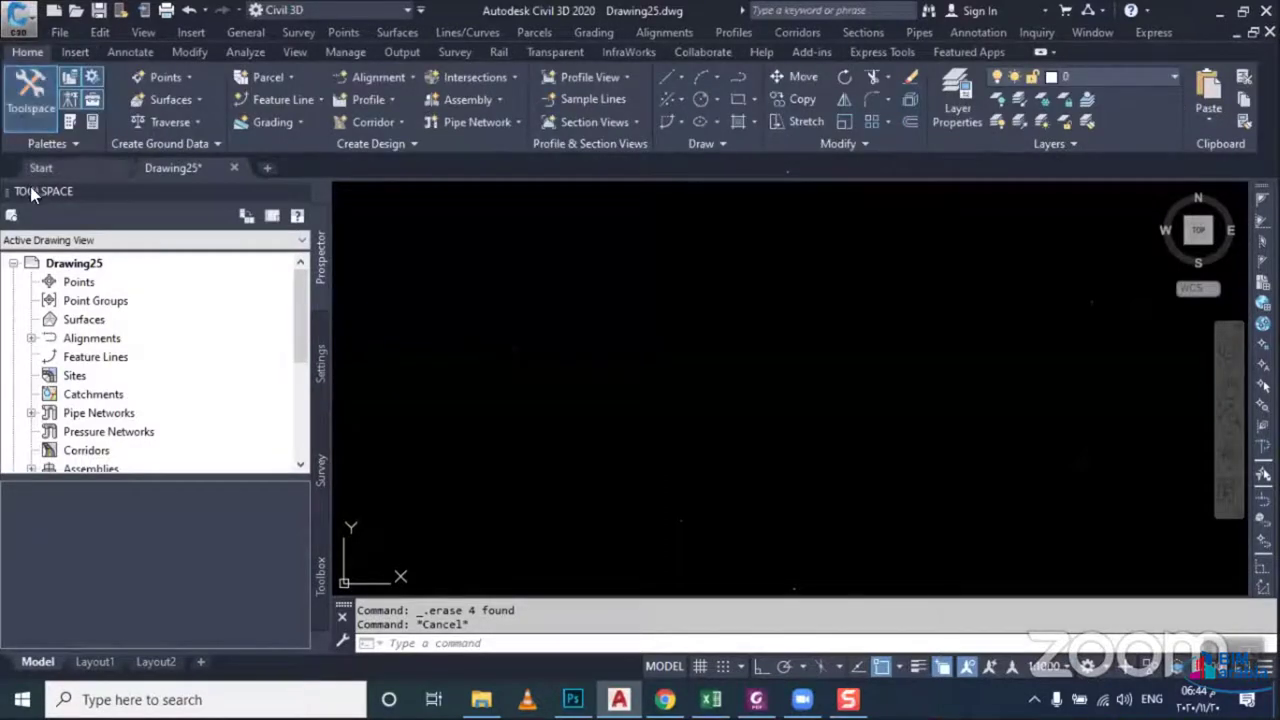
{"action": "mouse_move", "coordinate": [150, 191]}
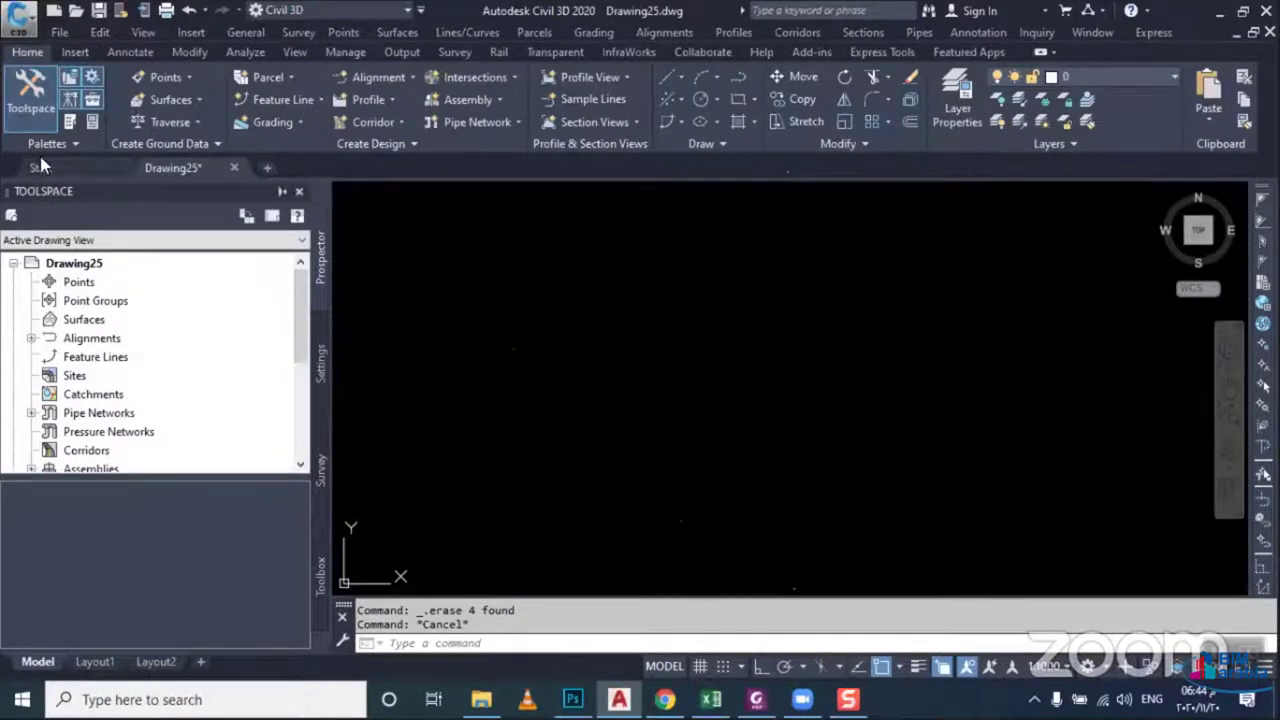
{"action": "left_click", "coordinate": [37, 108]}
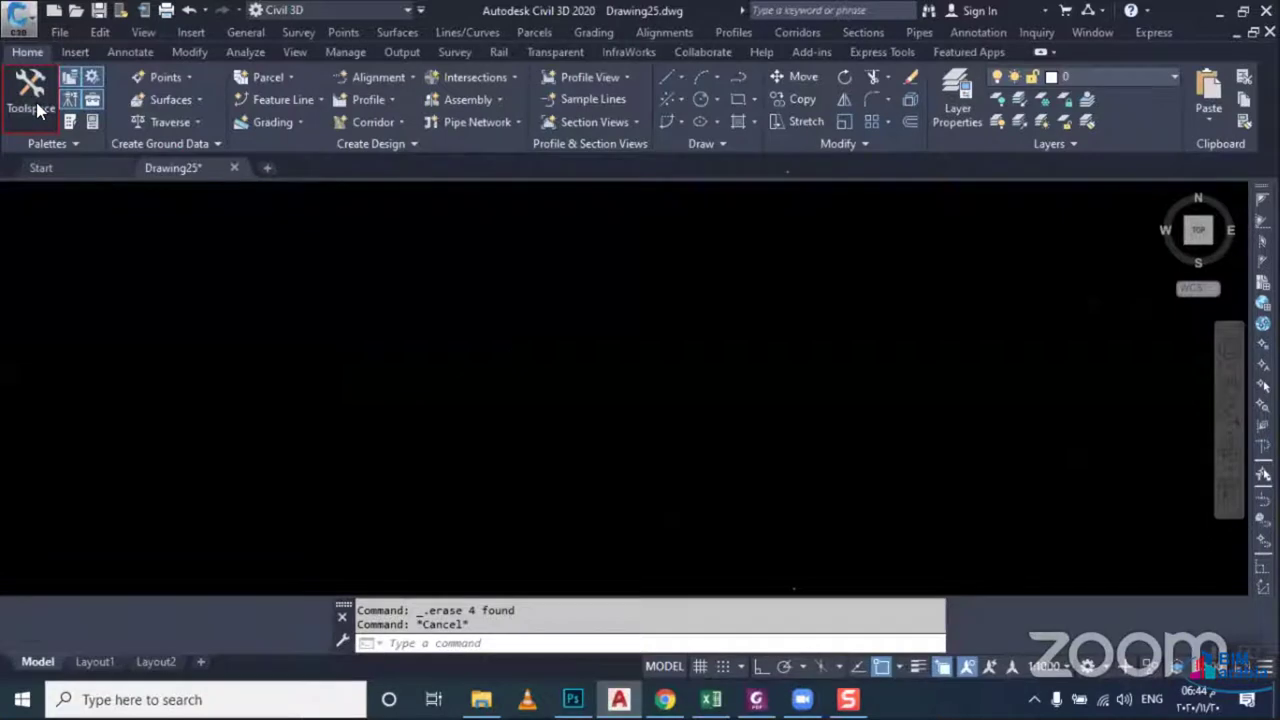
{"action": "left_click", "coordinate": [37, 108]}
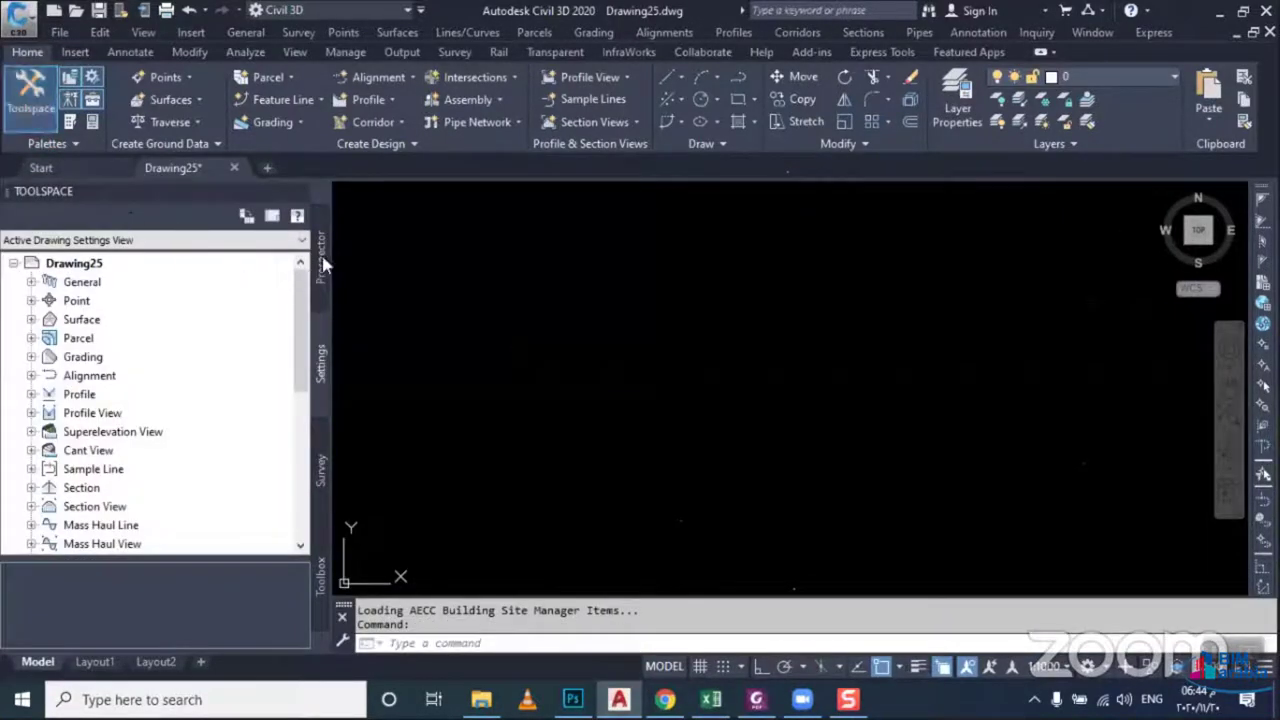
{"action": "left_click", "coordinate": [322, 264]}
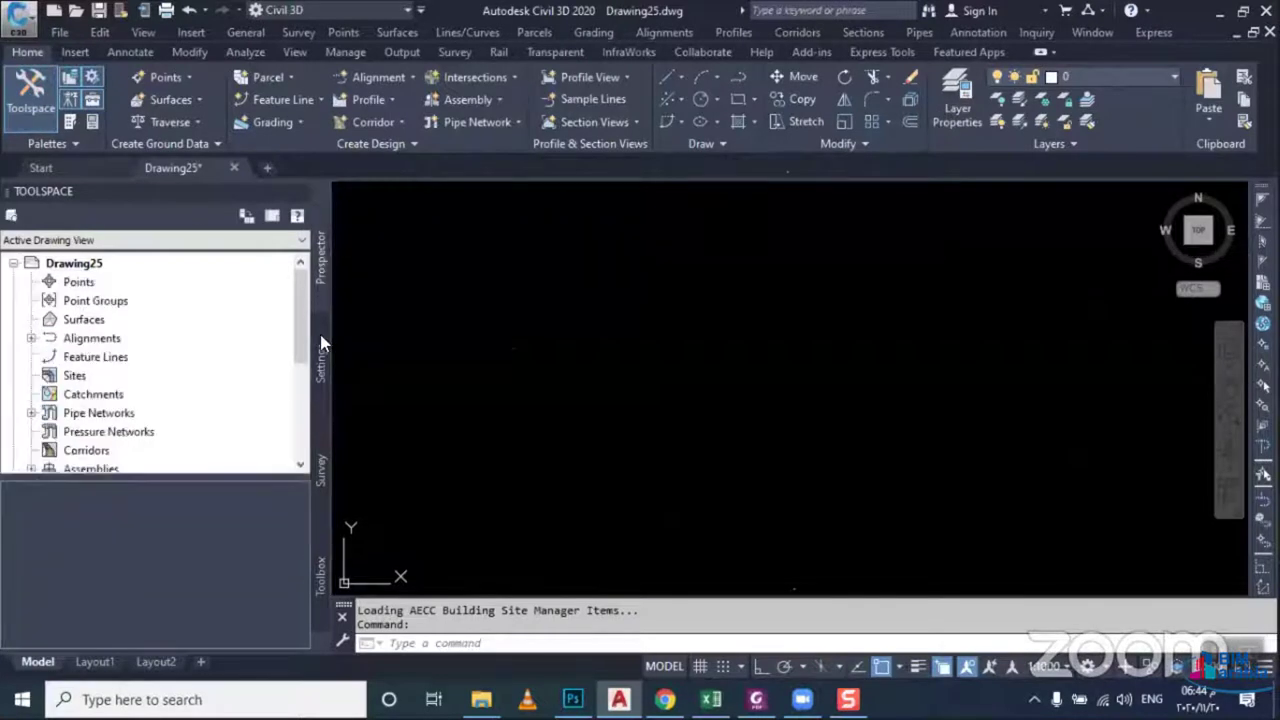
{"action": "left_click", "coordinate": [320, 360]}
{"action": "left_click", "coordinate": [320, 488]}
{"action": "left_click", "coordinate": [320, 550]}
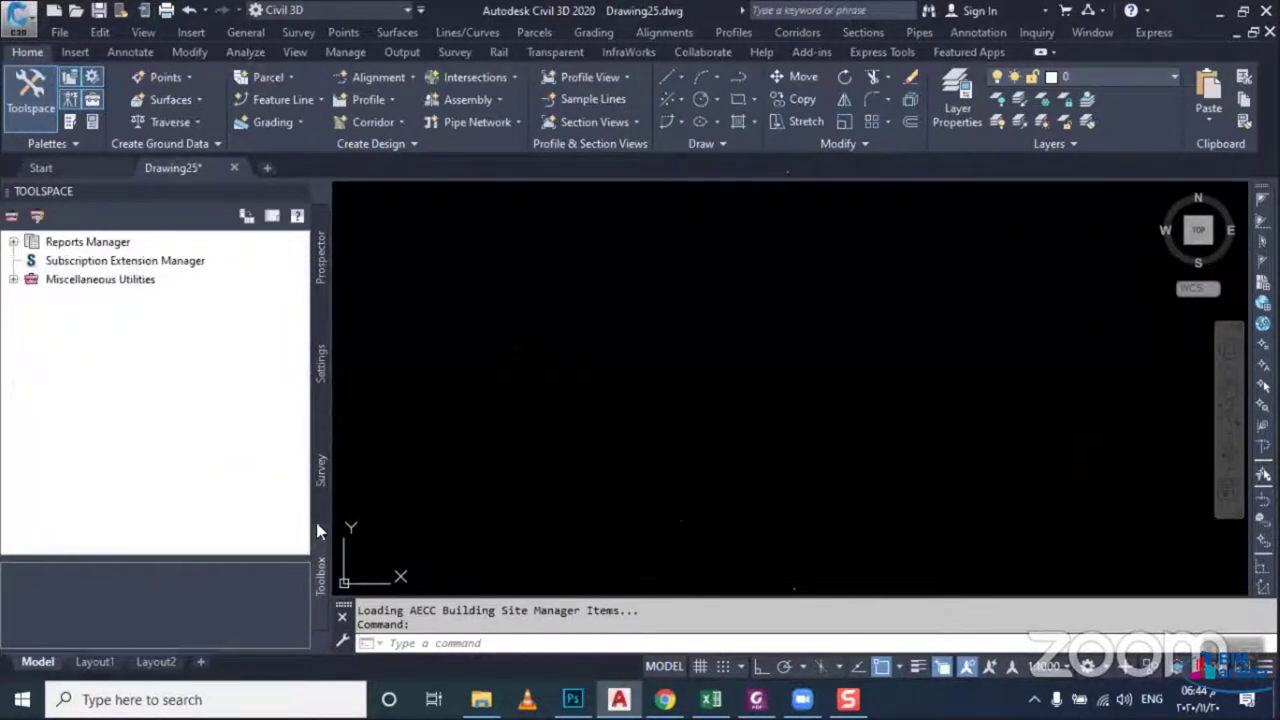
{"action": "left_click", "coordinate": [318, 268]}
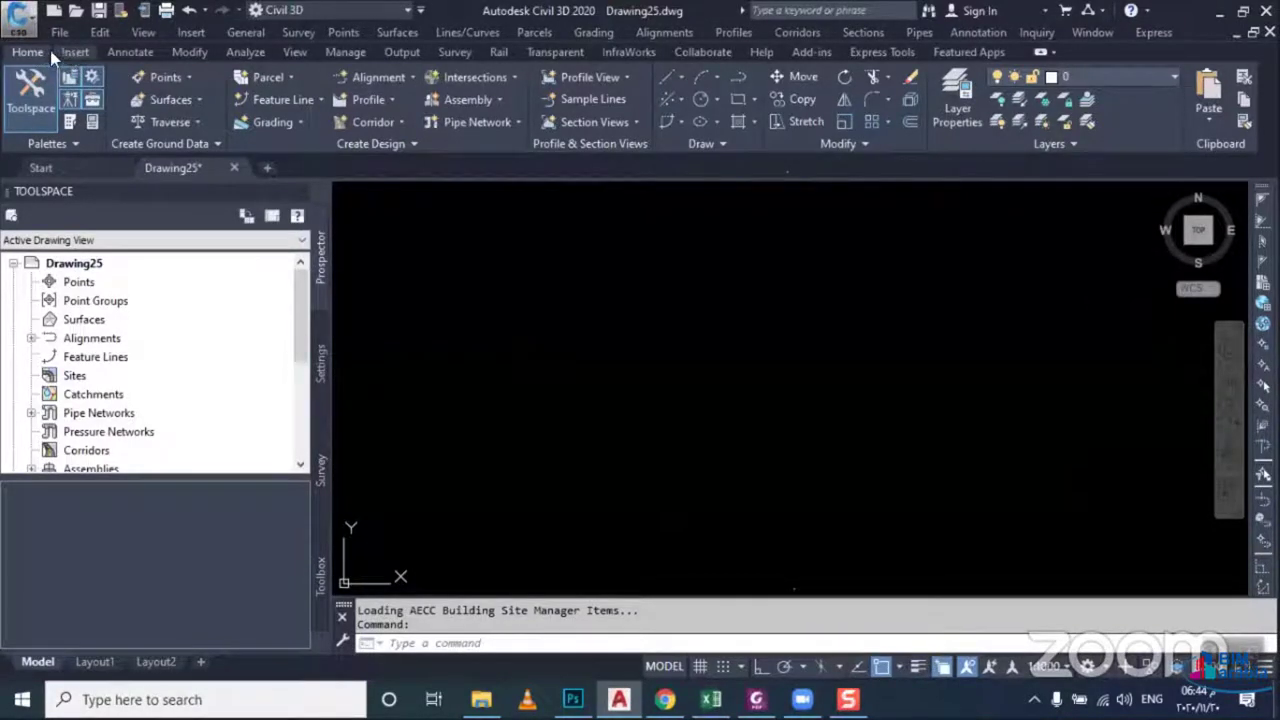
Browse the Insert, Annotate and Modify ribbon tabs, then open the quick access customization list
{"action": "left_click", "coordinate": [75, 52]}
{"action": "left_click", "coordinate": [122, 52]}
{"action": "left_click", "coordinate": [174, 52]}
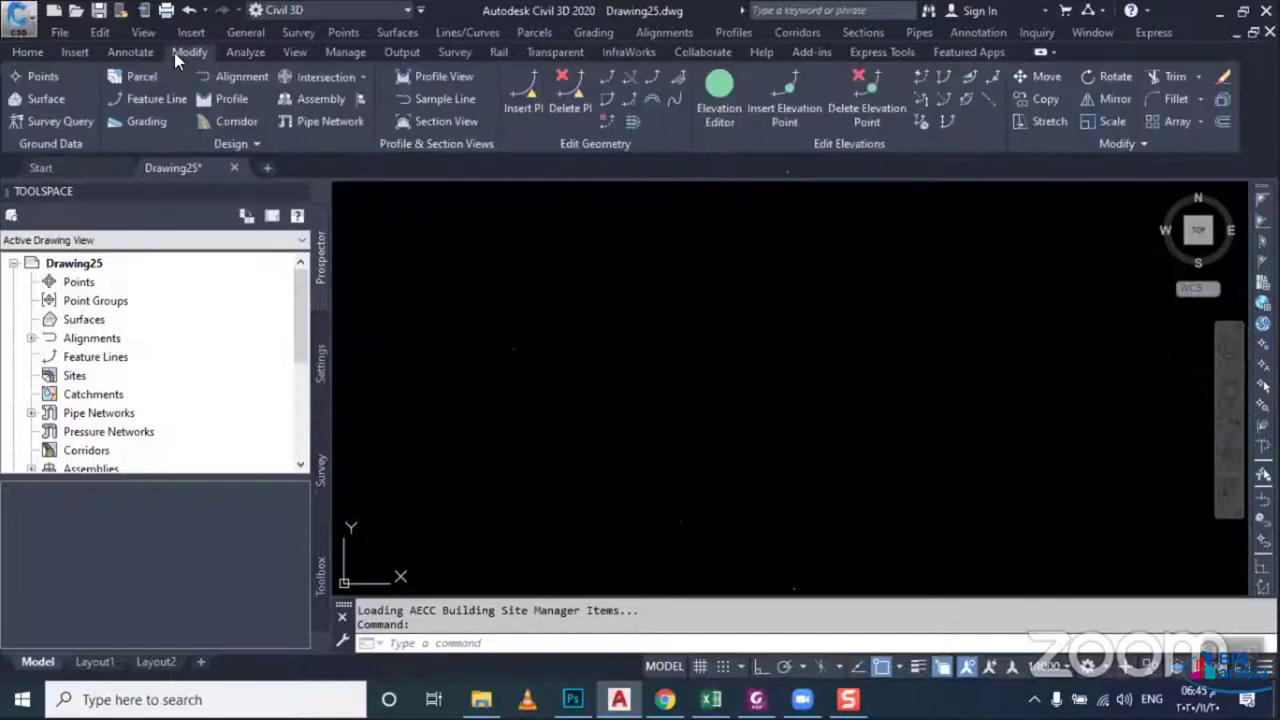
{"action": "left_click", "coordinate": [40, 54]}
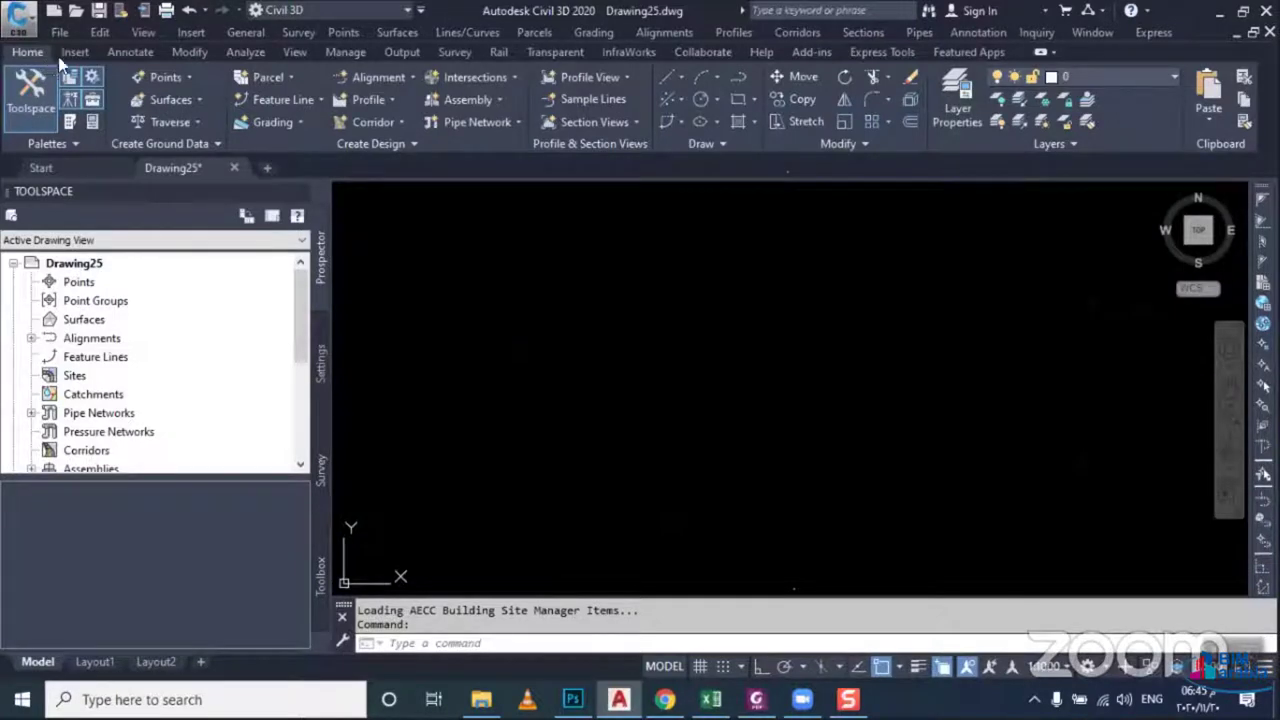
{"action": "left_click", "coordinate": [55, 37]}
{"action": "mouse_move", "coordinate": [534, 32]}
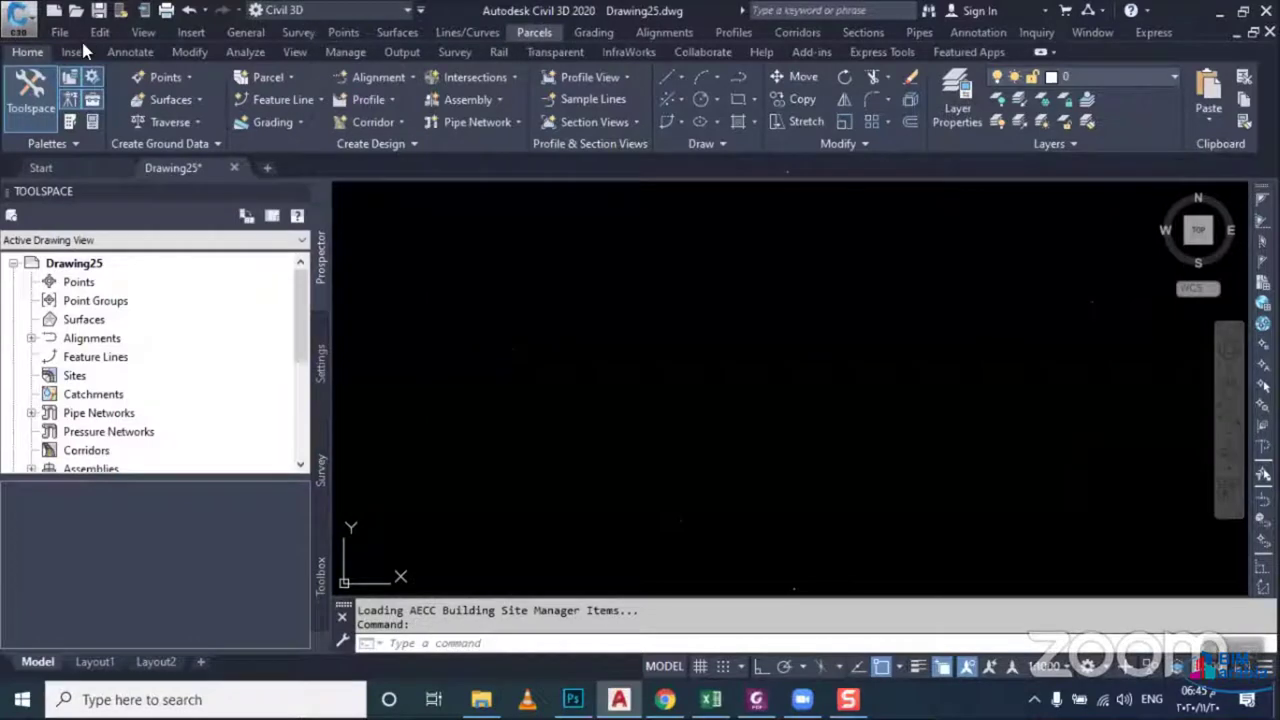
{"action": "left_click", "coordinate": [66, 34]}
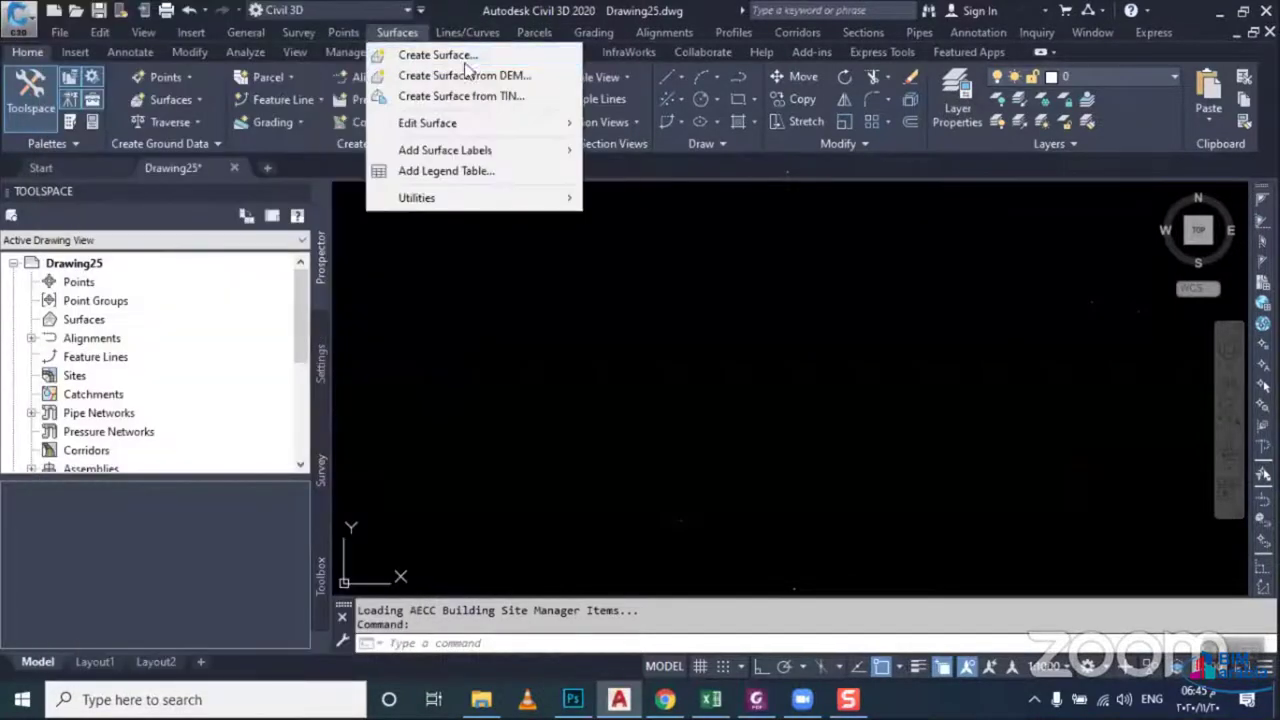
{"action": "left_click", "coordinate": [442, 299]}
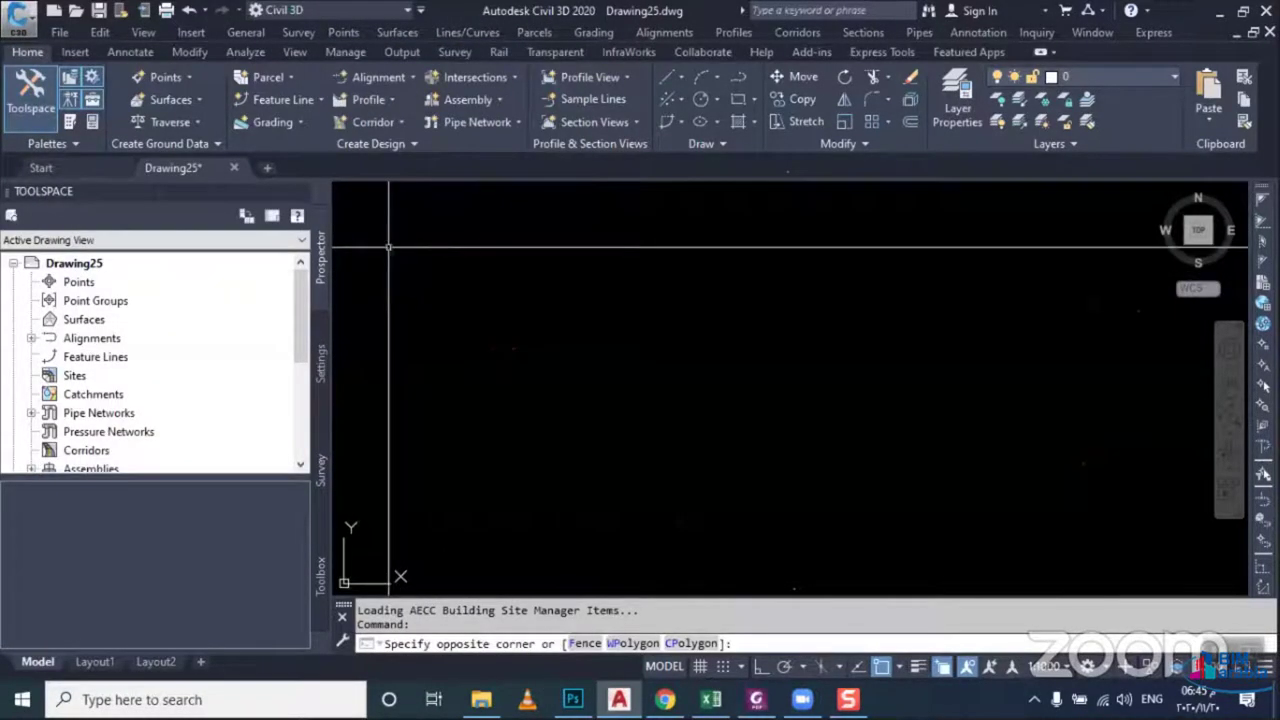
{"action": "left_click", "coordinate": [443, 324]}
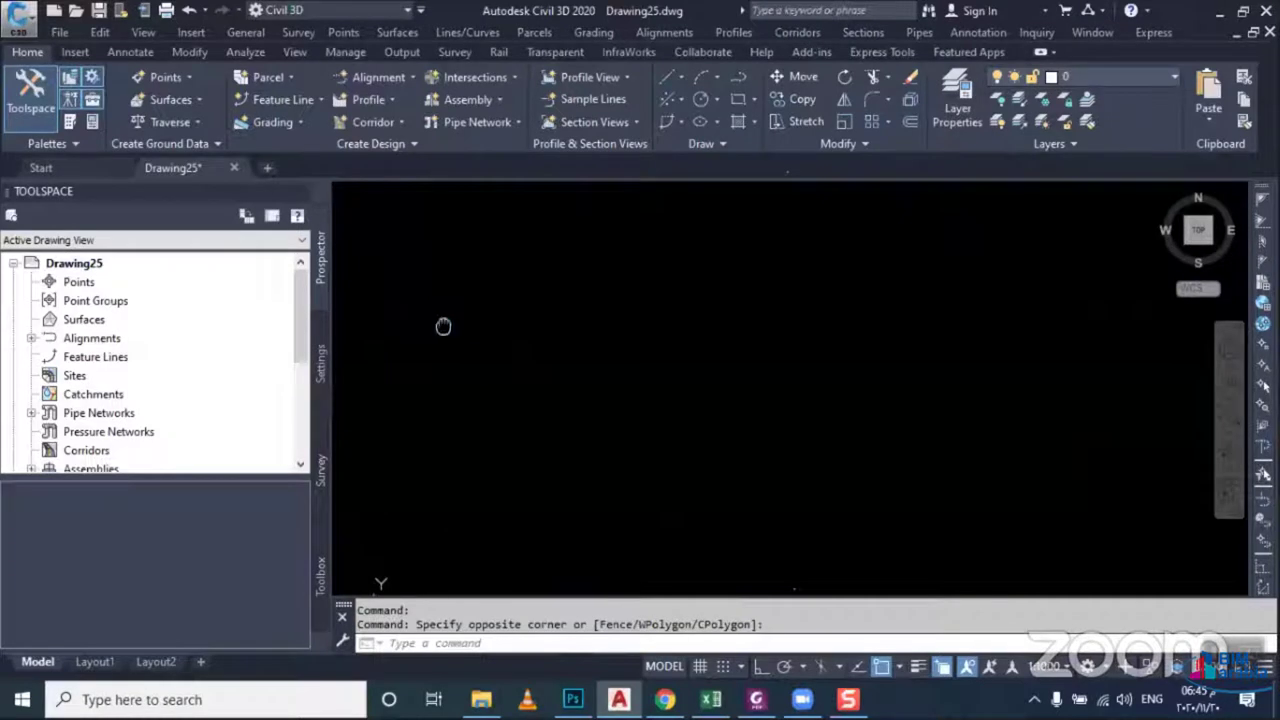
{"action": "middle_click_drag", "start_coordinate": [443, 326], "coordinate": [455, 299]}
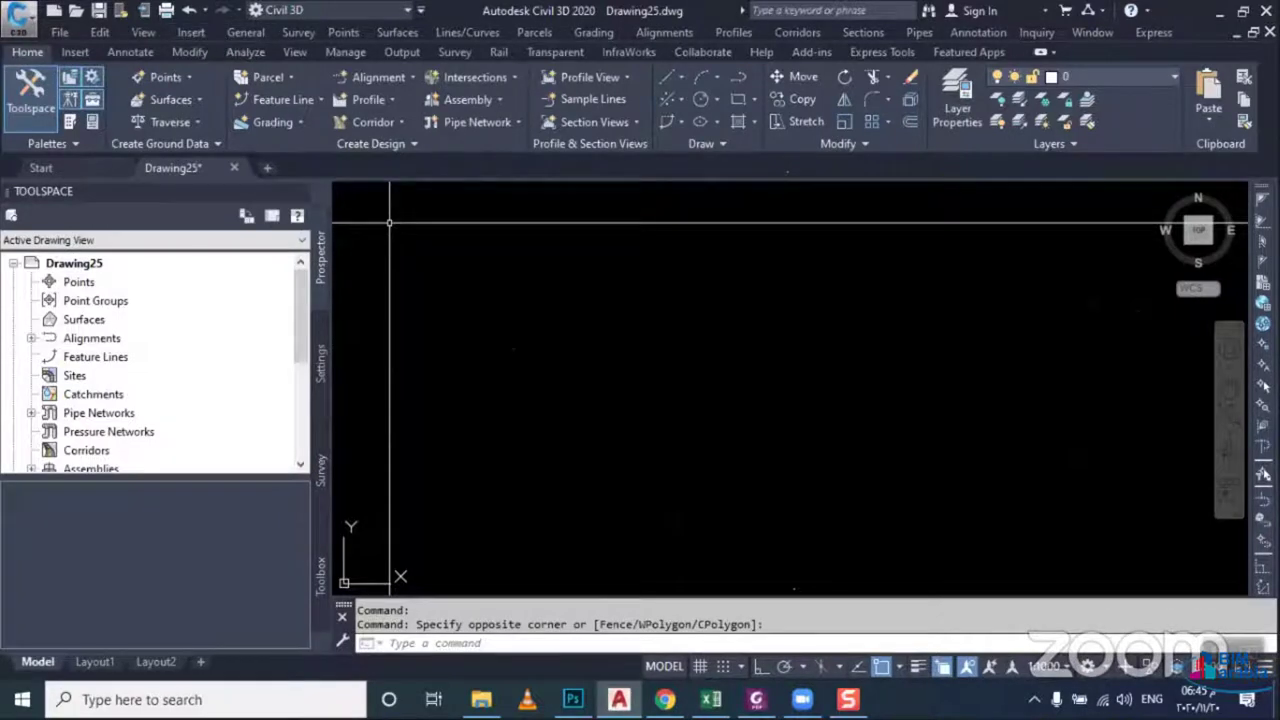
{"action": "left_click", "coordinate": [423, 12]}
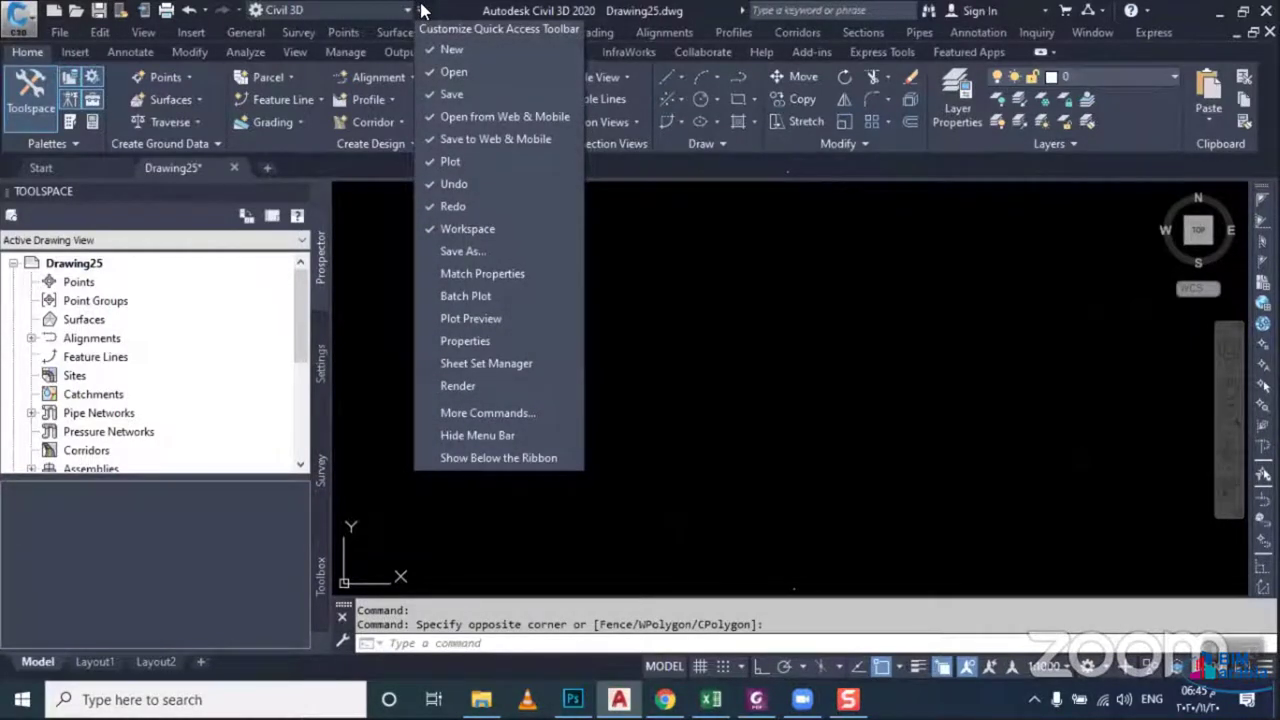
Hide the menu bar, then turn it back on with Show Menu Bar
{"action": "left_click", "coordinate": [494, 434]}
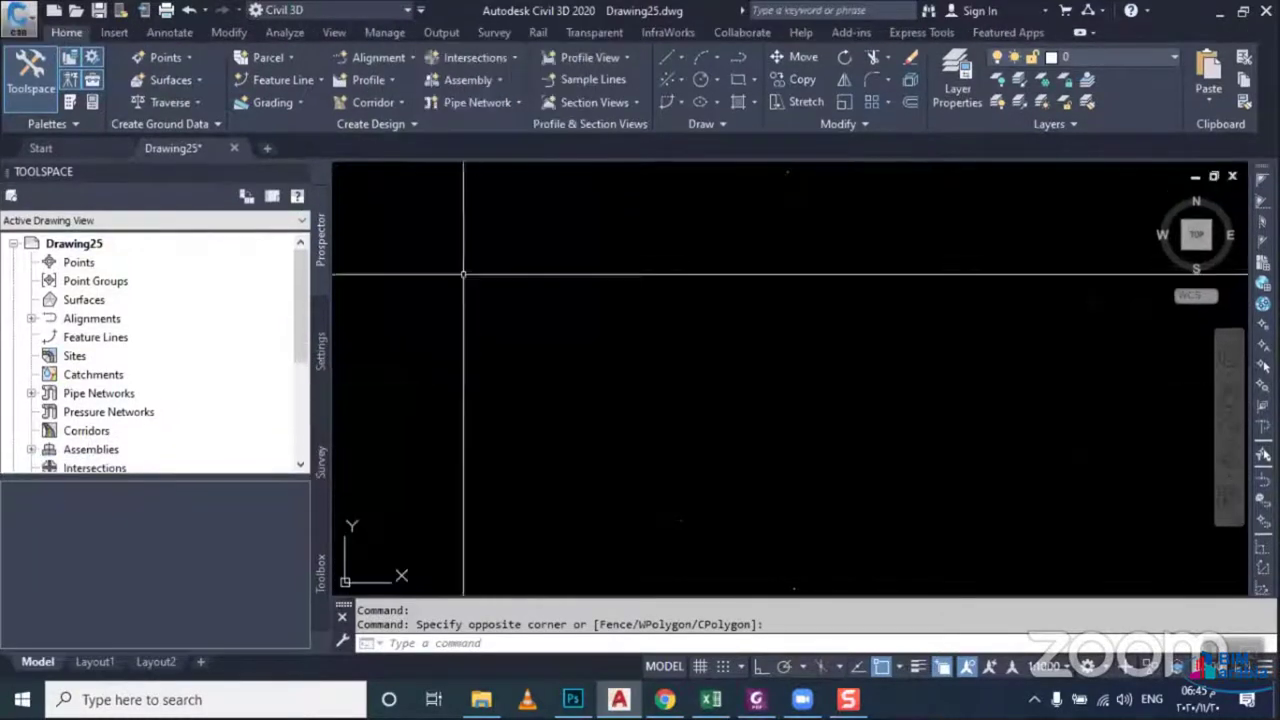
{"action": "left_click", "coordinate": [420, 11]}
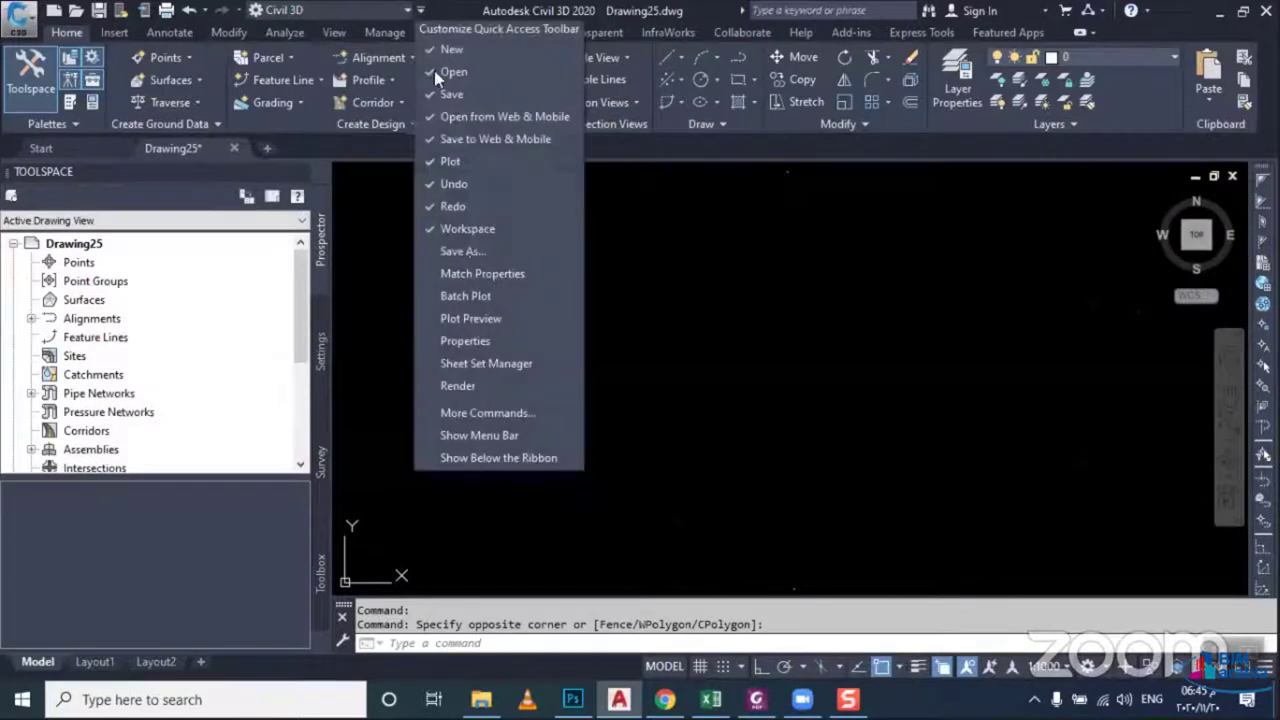
{"action": "left_click", "coordinate": [476, 434]}
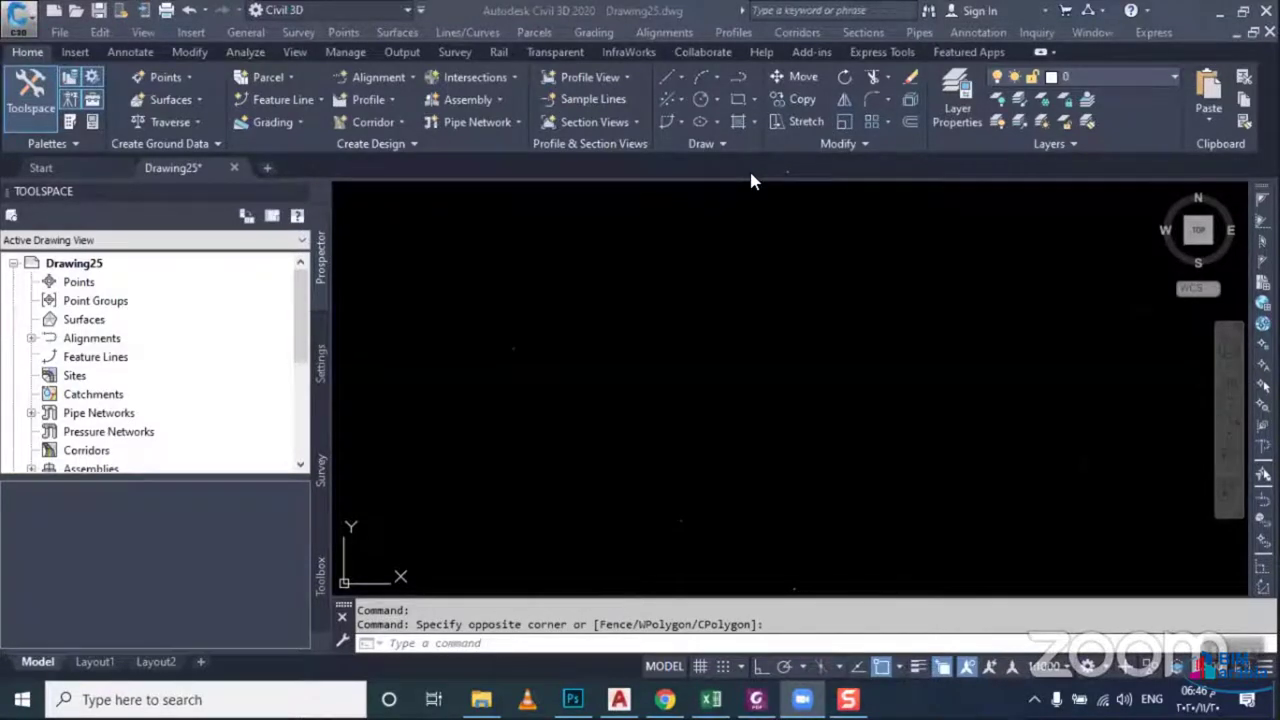
Focus the Civil 3D window and drop down the Quick Access workspace list
{"action": "left_click", "coordinate": [784, 264]}
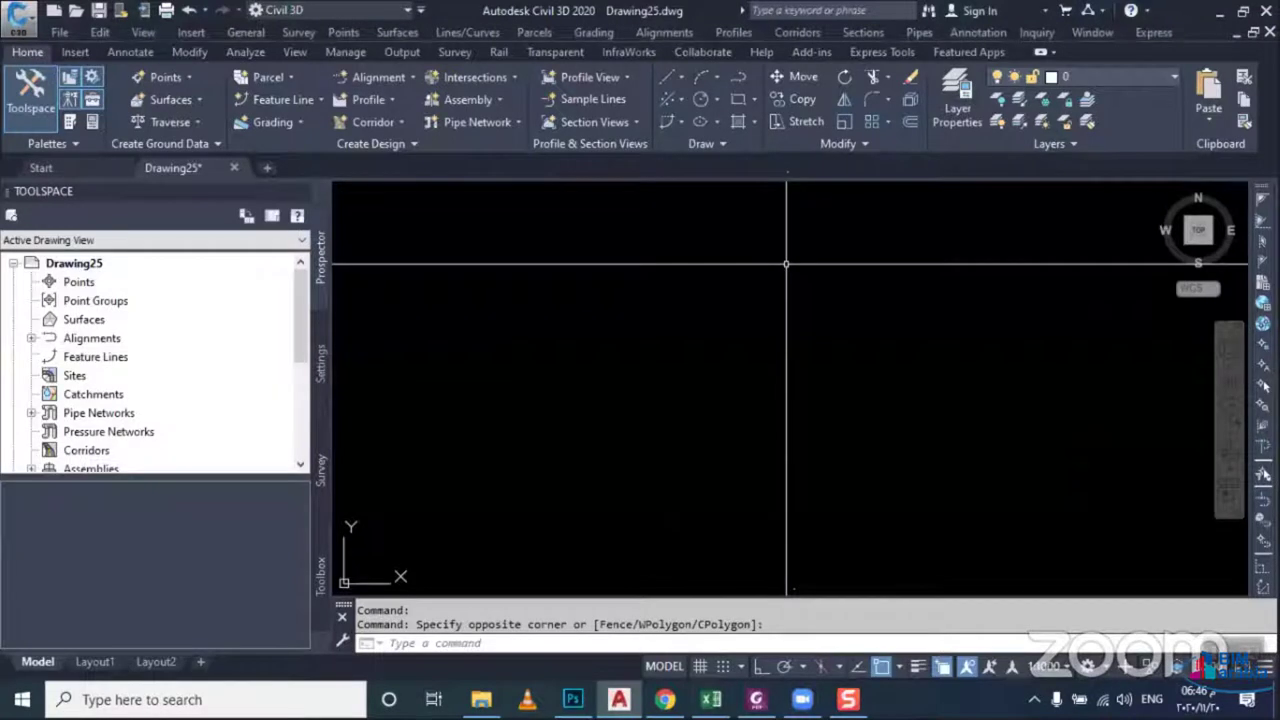
{"action": "left_click", "coordinate": [718, 290]}
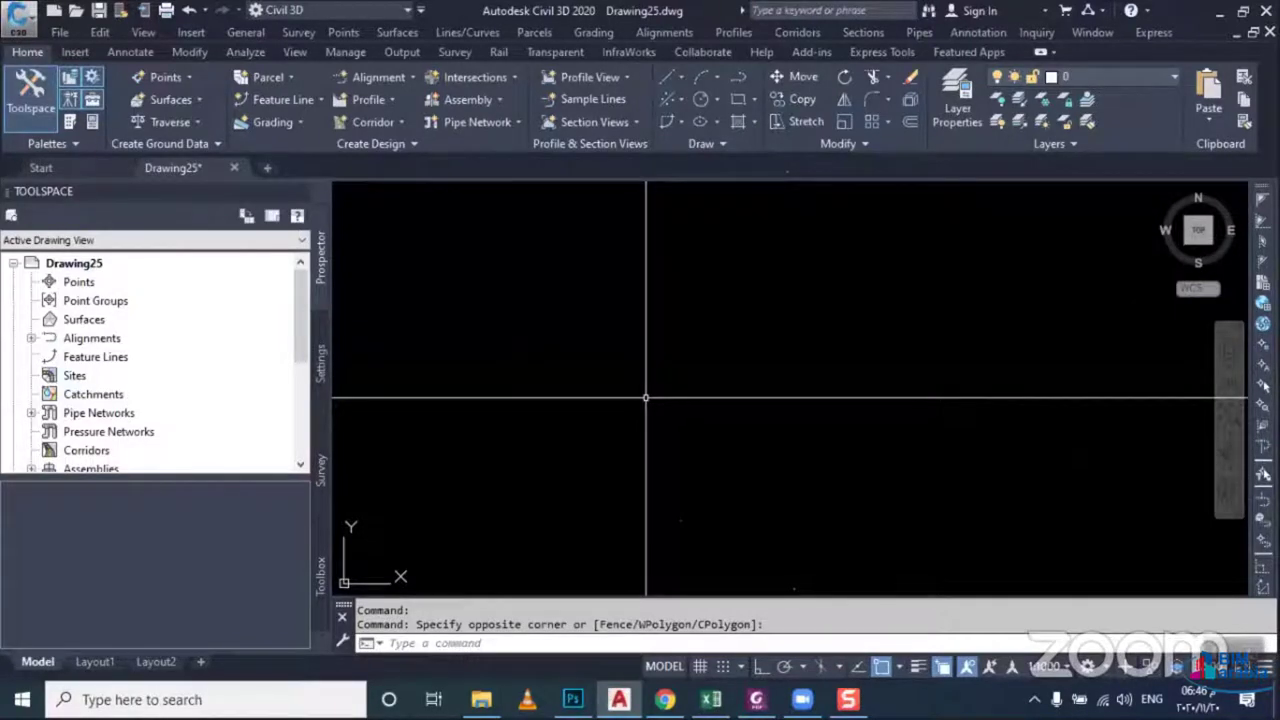
{"action": "left_click", "coordinate": [348, 12]}
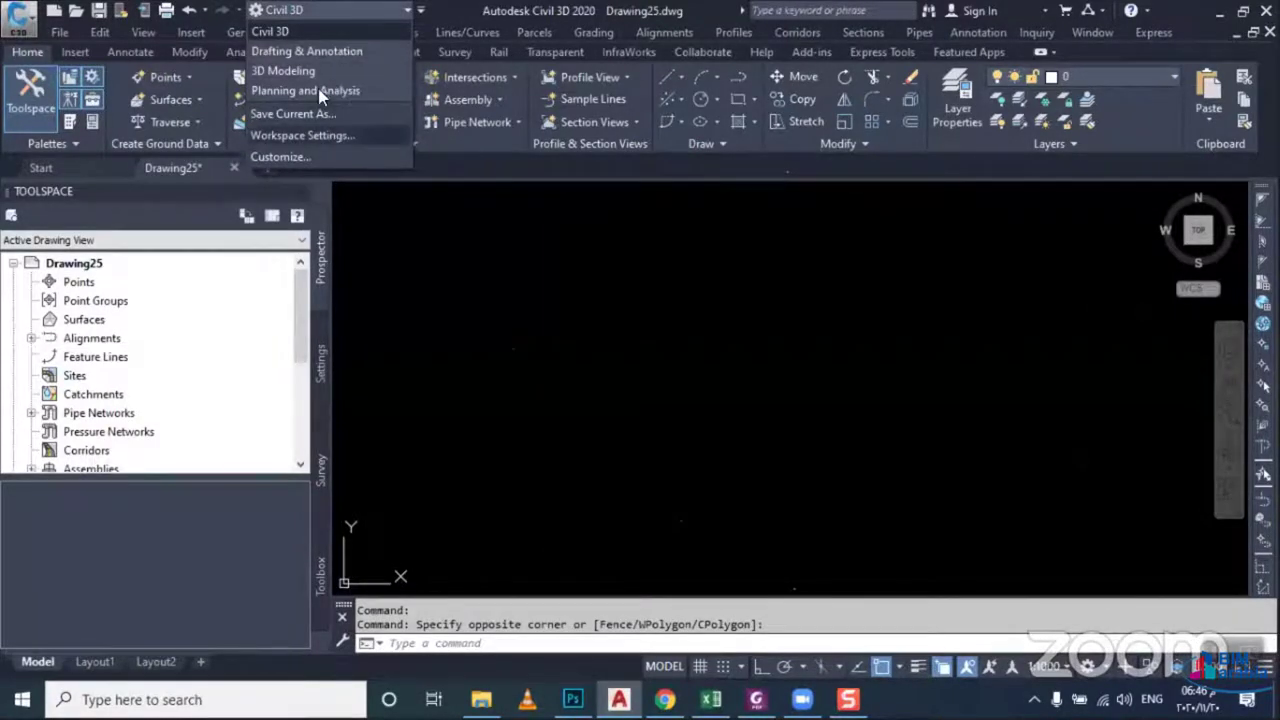
Switch to the Drafting & Annotation workspace, then back to the Civil 3D workspace
{"action": "left_click", "coordinate": [322, 54]}
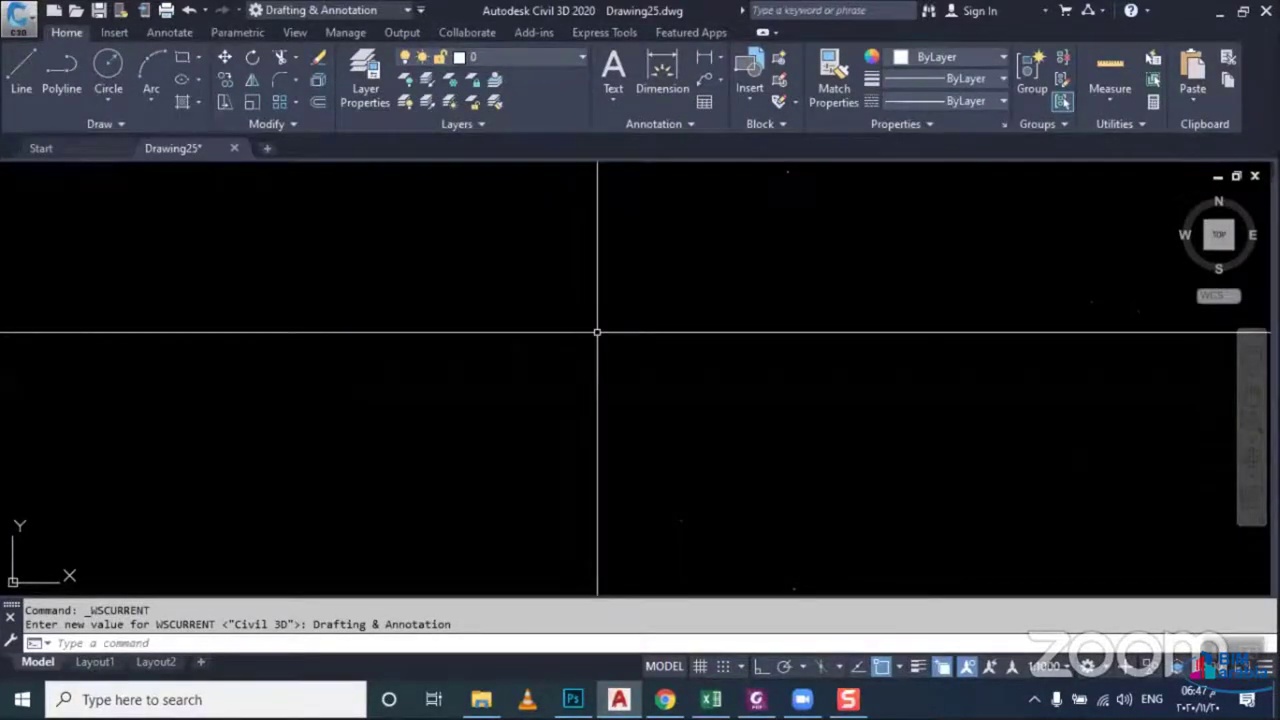
{"action": "left_click", "coordinate": [401, 16]}
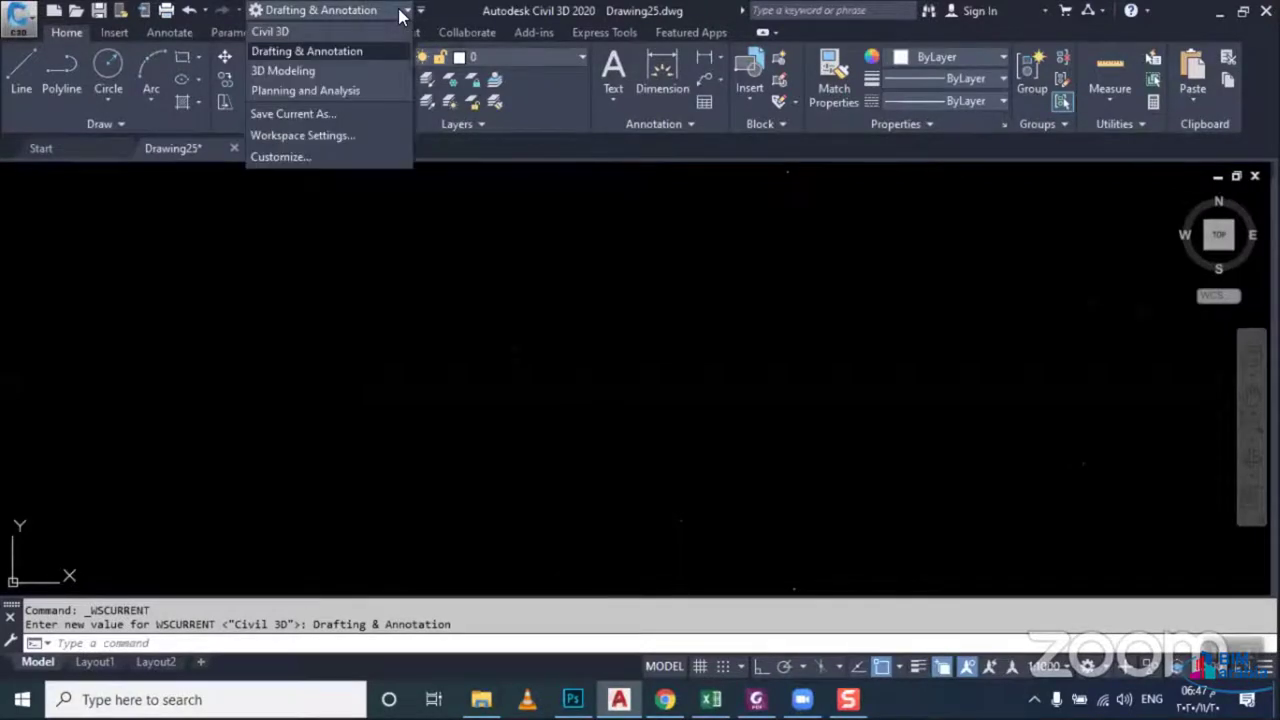
{"action": "left_click", "coordinate": [393, 31]}
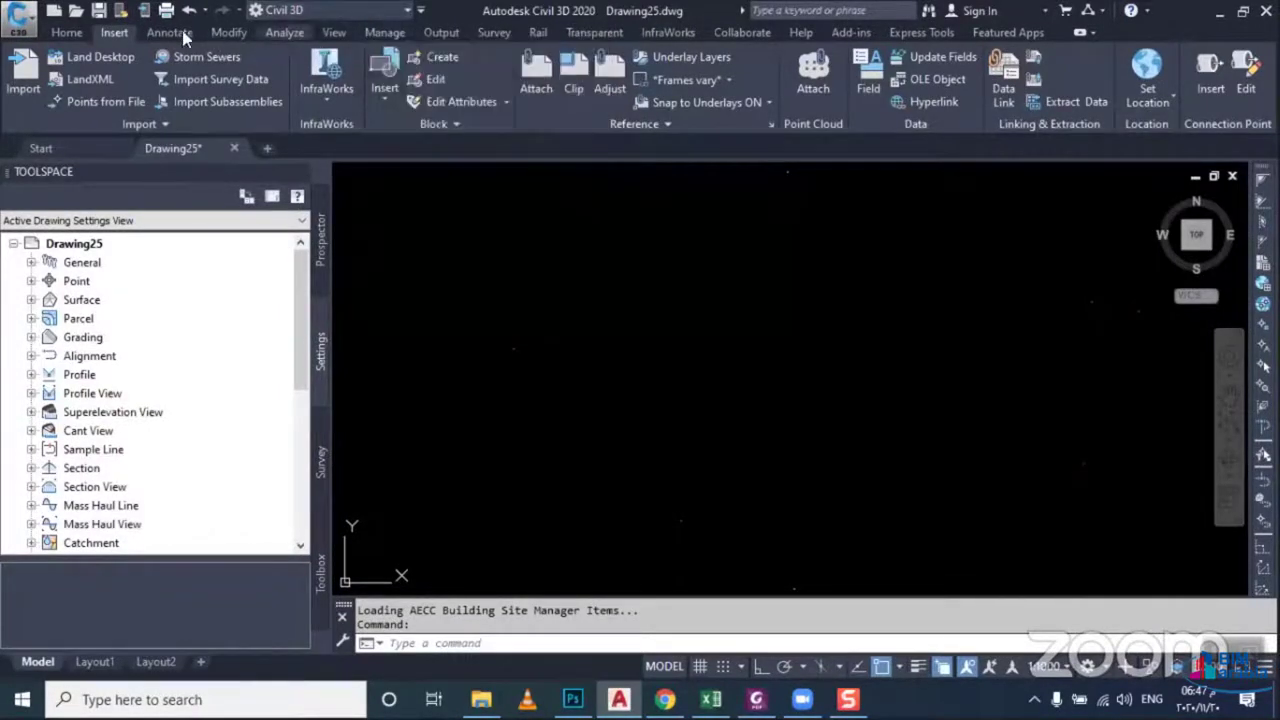
Show the menu bar, display the Prospector tree, and switch to the BiM Arabia folder in File Explorer
{"action": "left_click", "coordinate": [419, 12]}
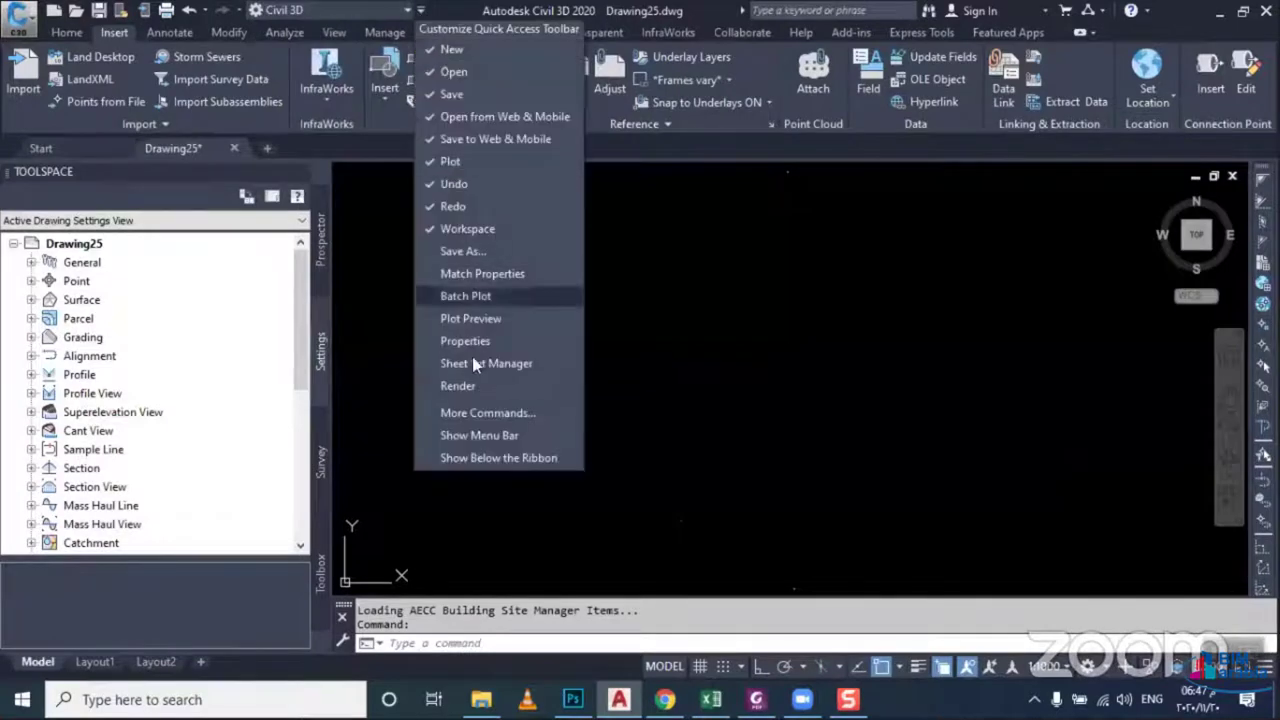
{"action": "left_click", "coordinate": [492, 440]}
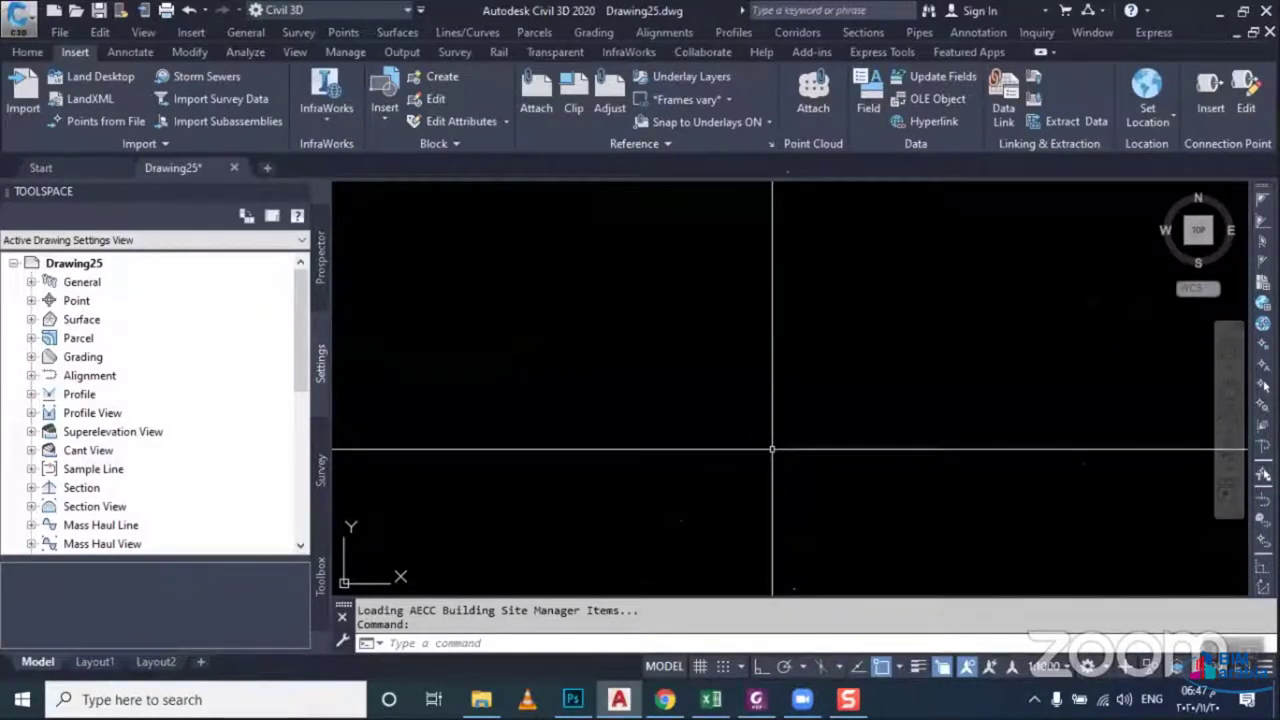
{"action": "left_click", "coordinate": [322, 285]}
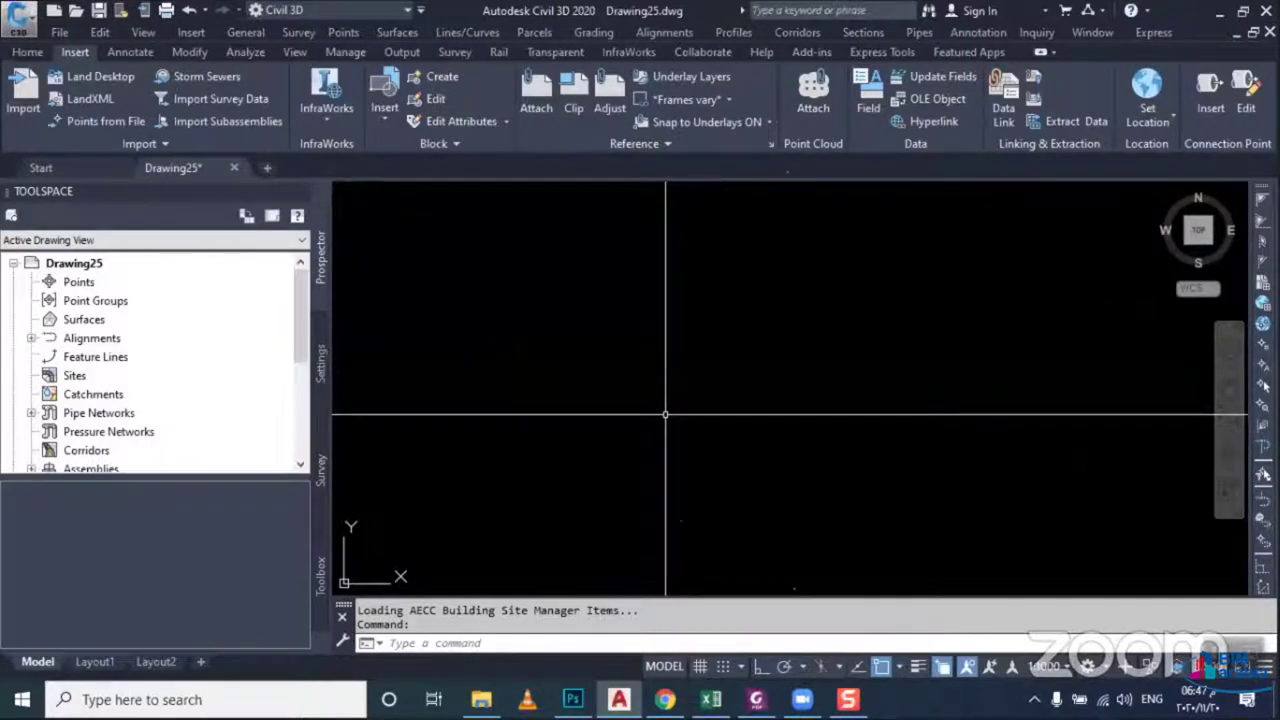
{"action": "left_click", "coordinate": [481, 699]}
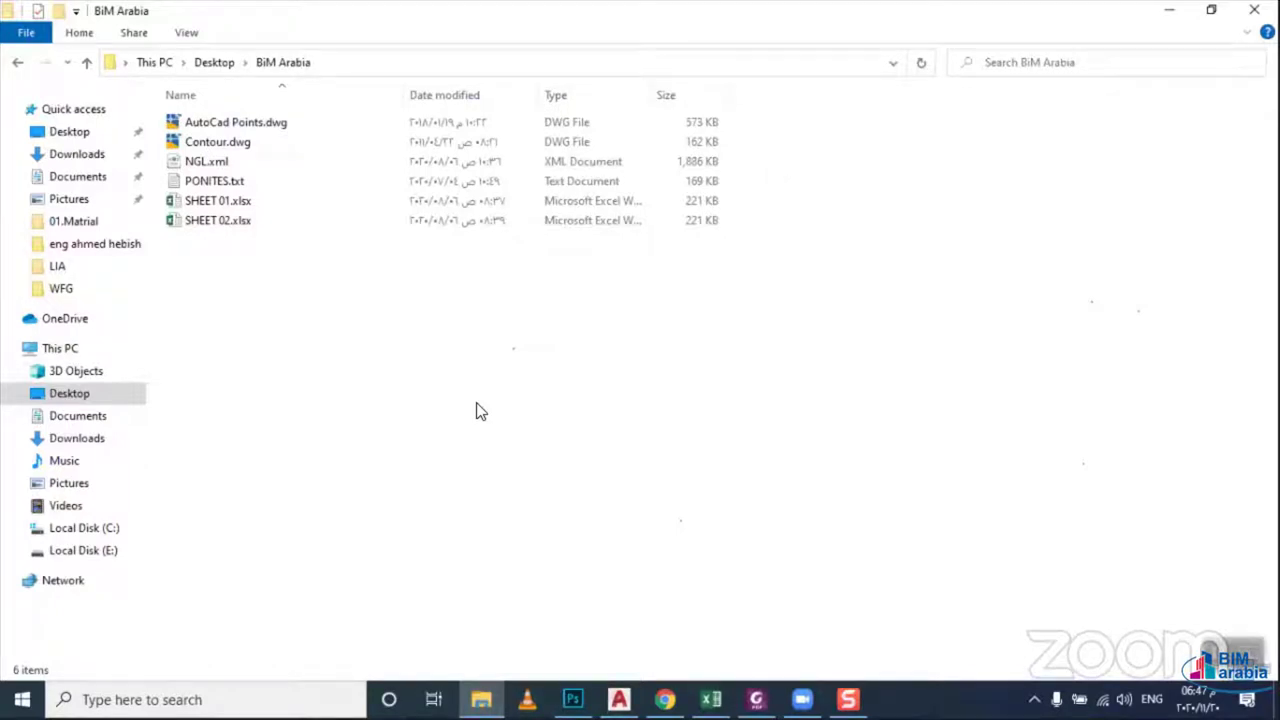
{"action": "left_click", "coordinate": [210, 182]}
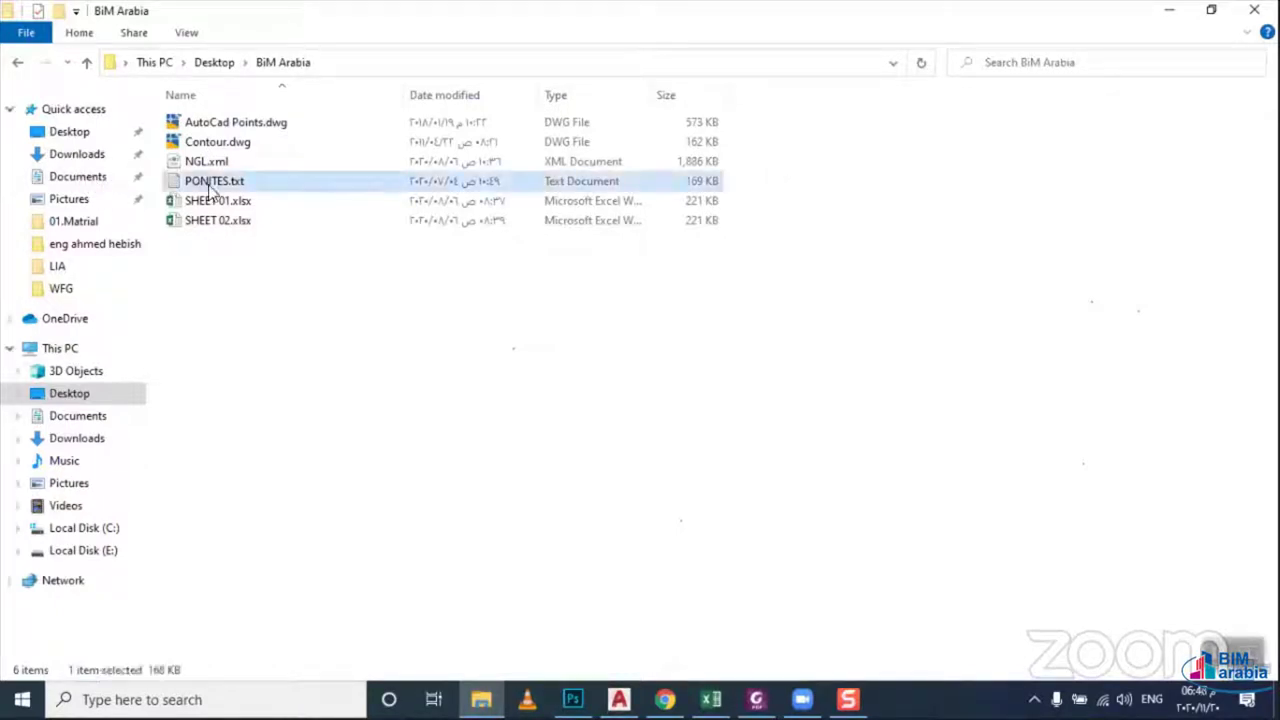
{"action": "double_click", "coordinate": [208, 184]}
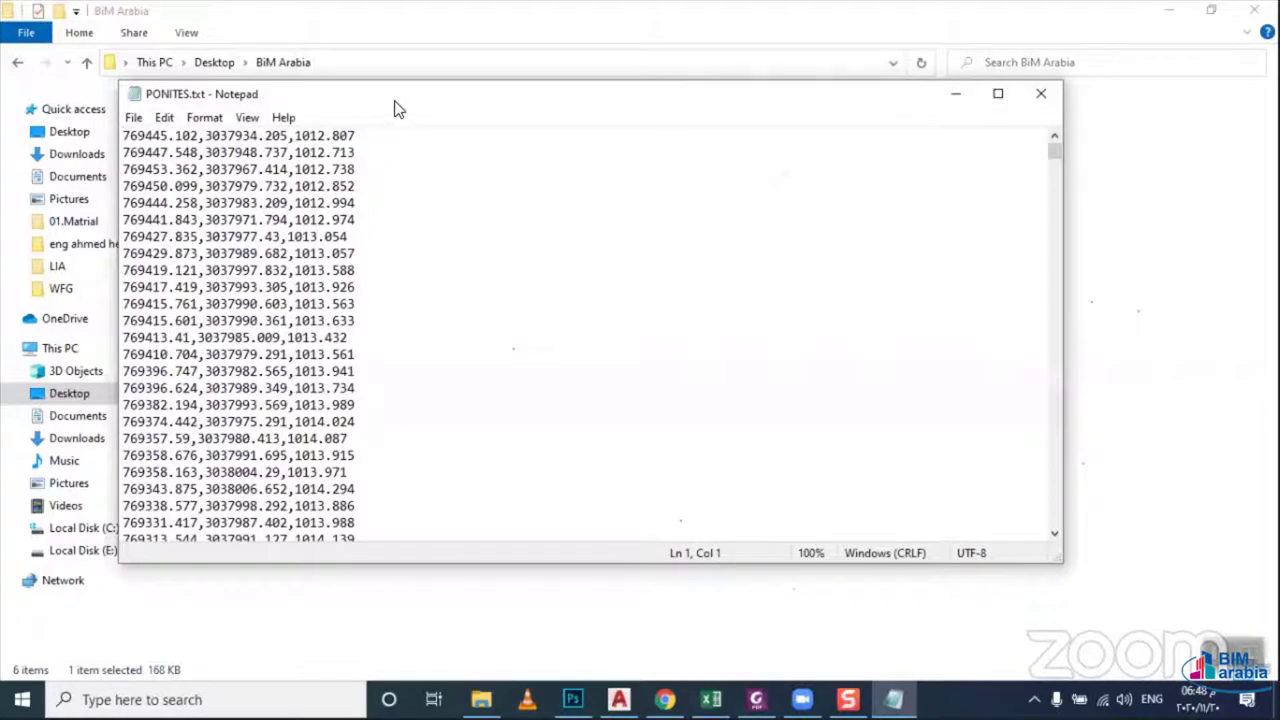
{"action": "left_click_drag", "start_coordinate": [398, 113], "coordinate": [504, 208]}
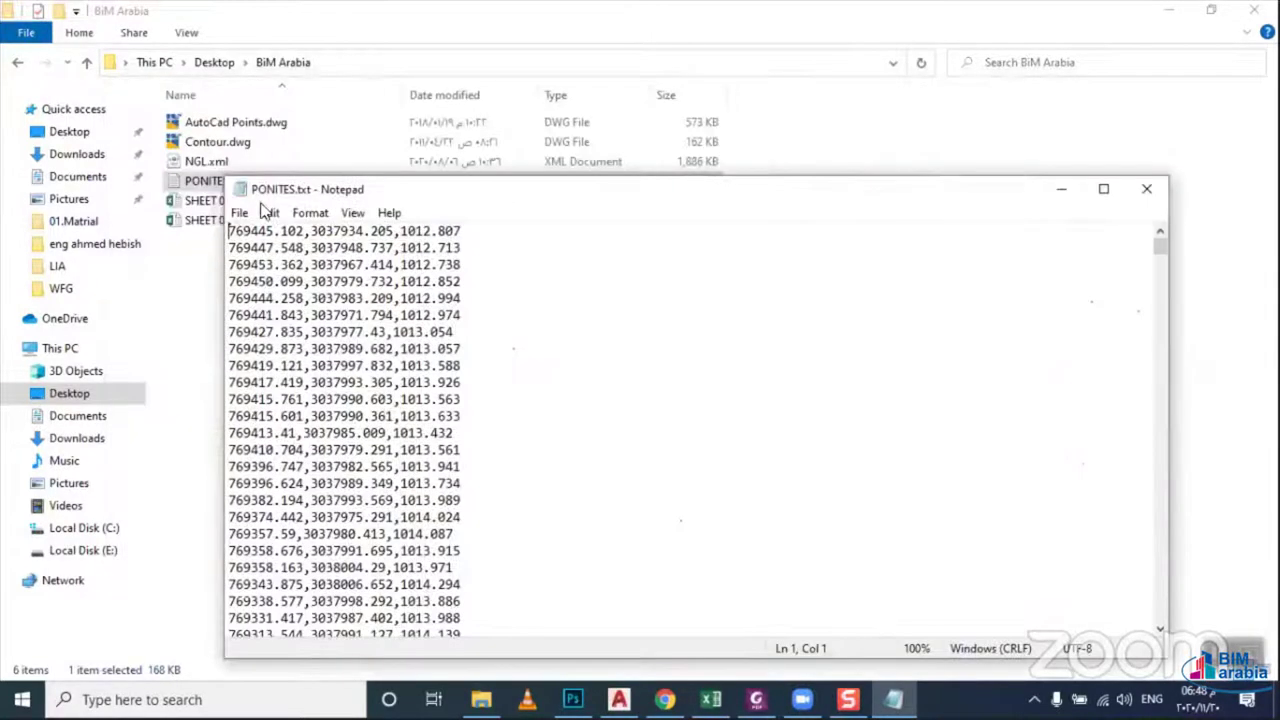
{"action": "left_click_drag", "start_coordinate": [272, 195], "coordinate": [338, 193]}
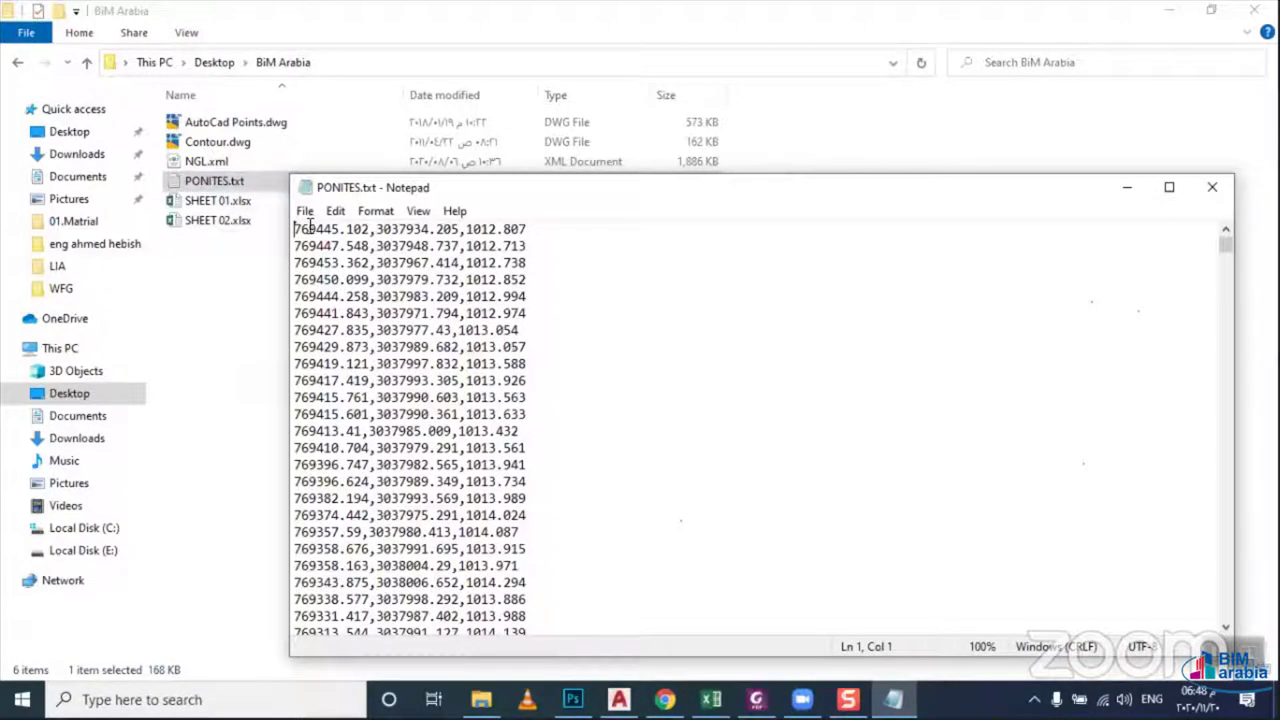
{"action": "left_click_drag", "start_coordinate": [294, 229], "coordinate": [367, 228]}
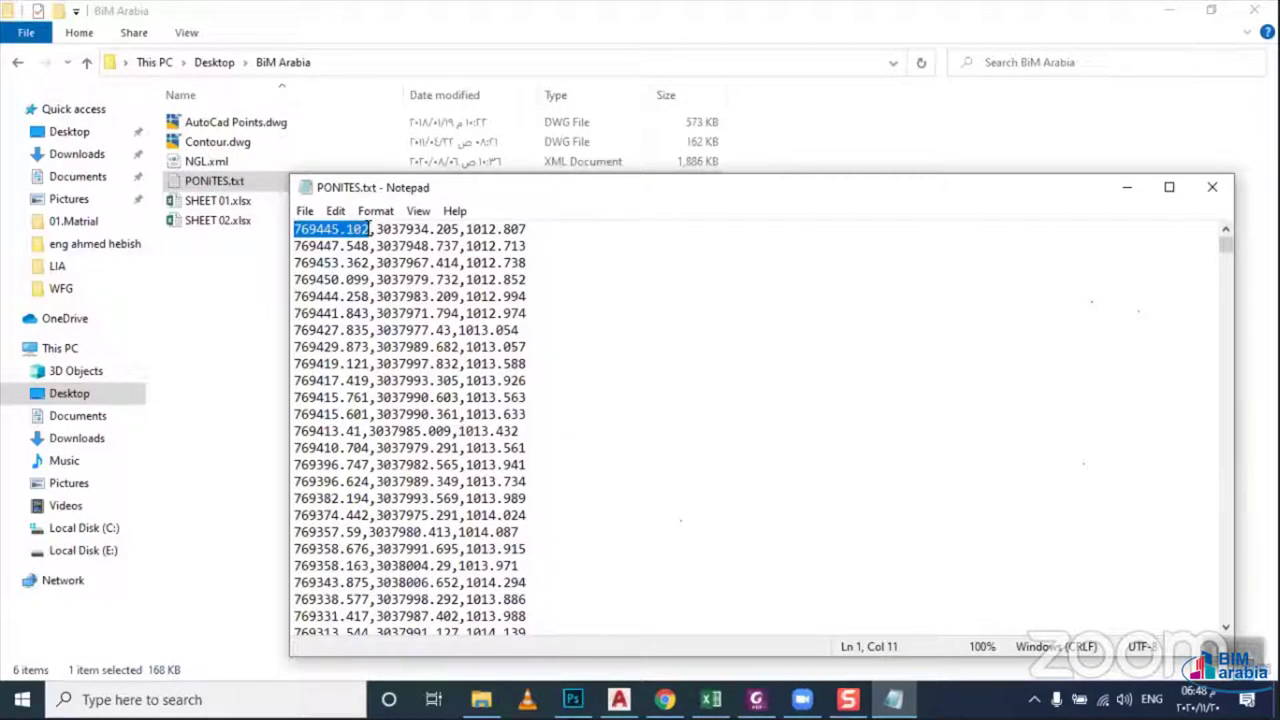
{"action": "left_click_drag", "start_coordinate": [369, 229], "coordinate": [521, 229]}
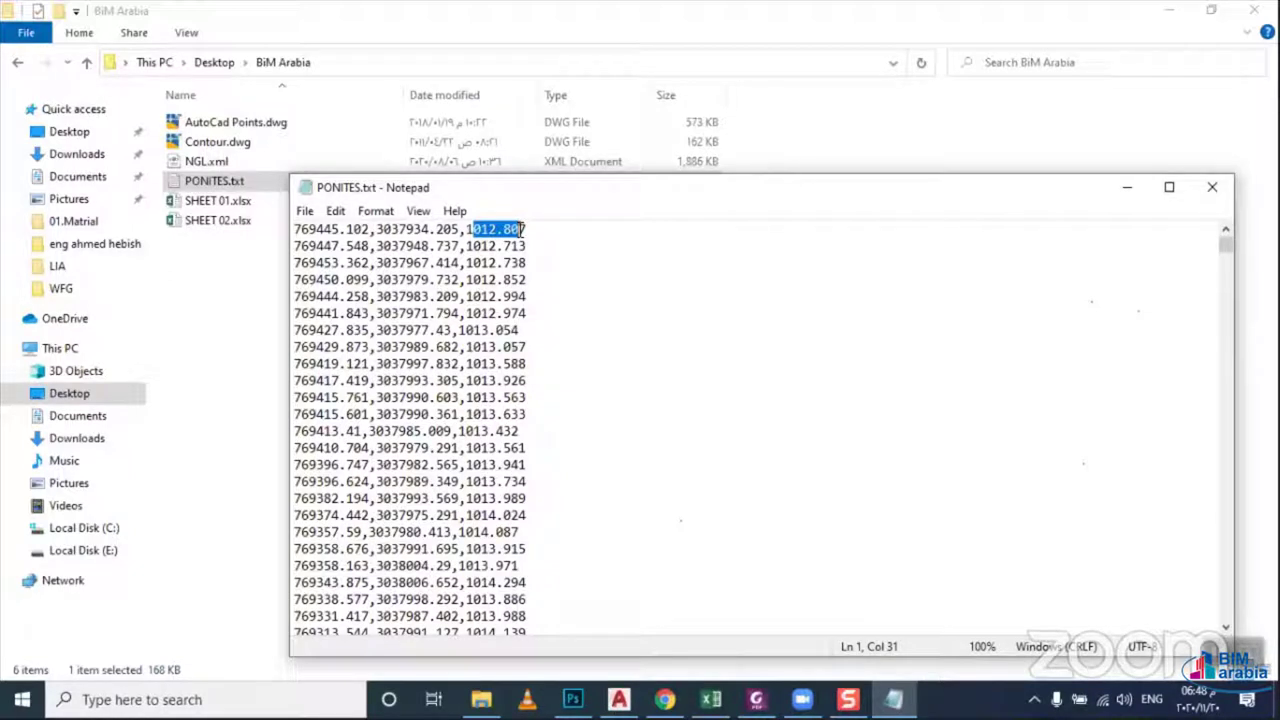
{"action": "left_click", "coordinate": [1218, 190]}
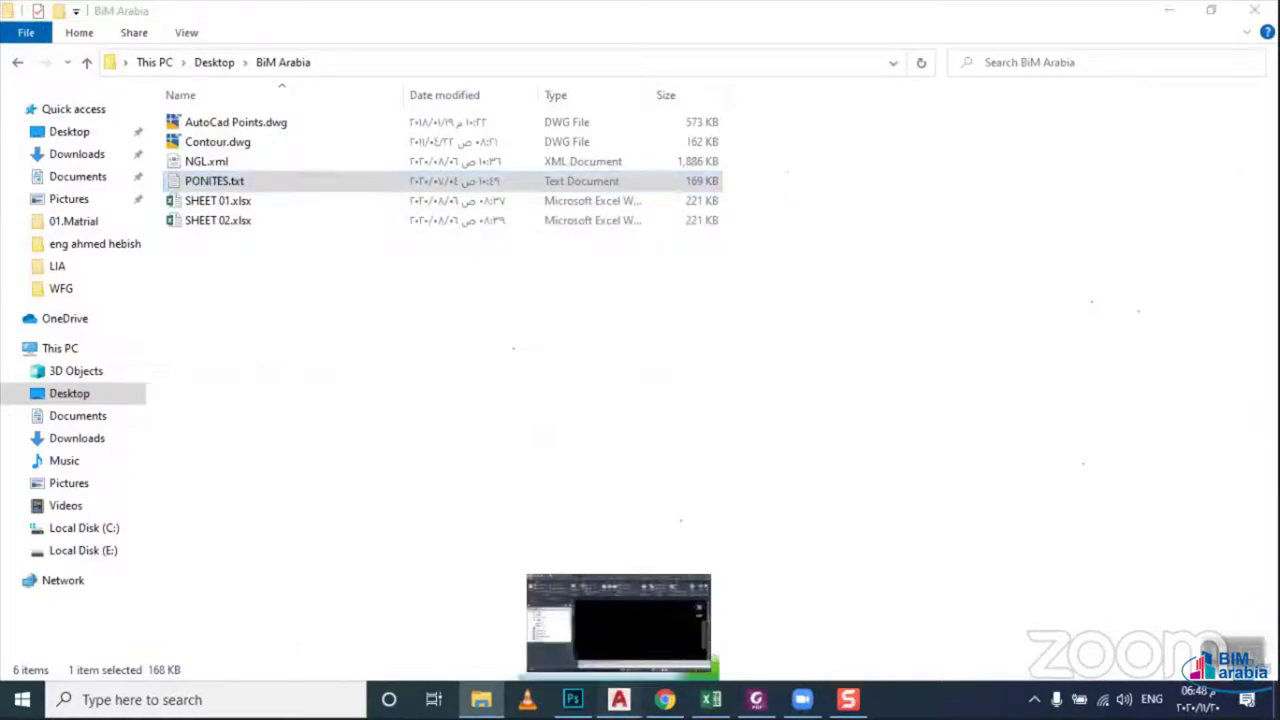
From the Points collection's Create tools, start Import Points
{"action": "left_click", "coordinate": [619, 699]}
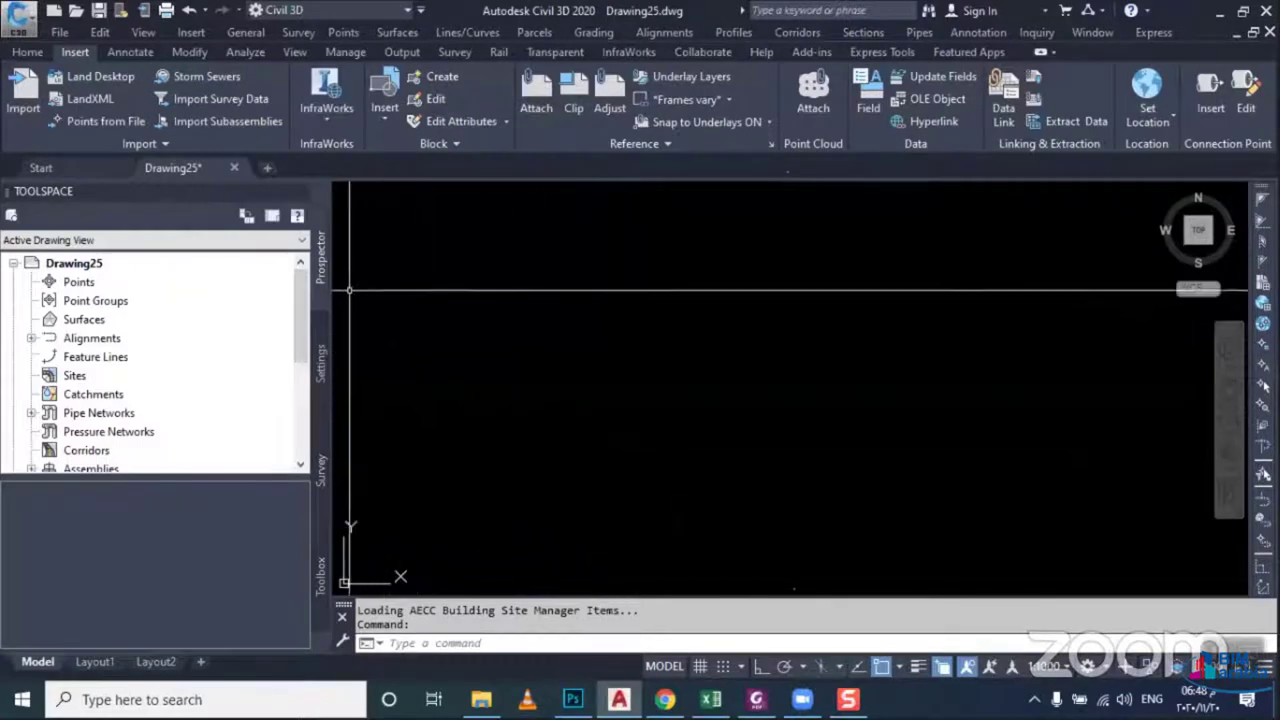
{"action": "left_click", "coordinate": [105, 286]}
{"action": "right_click", "coordinate": [105, 288]}
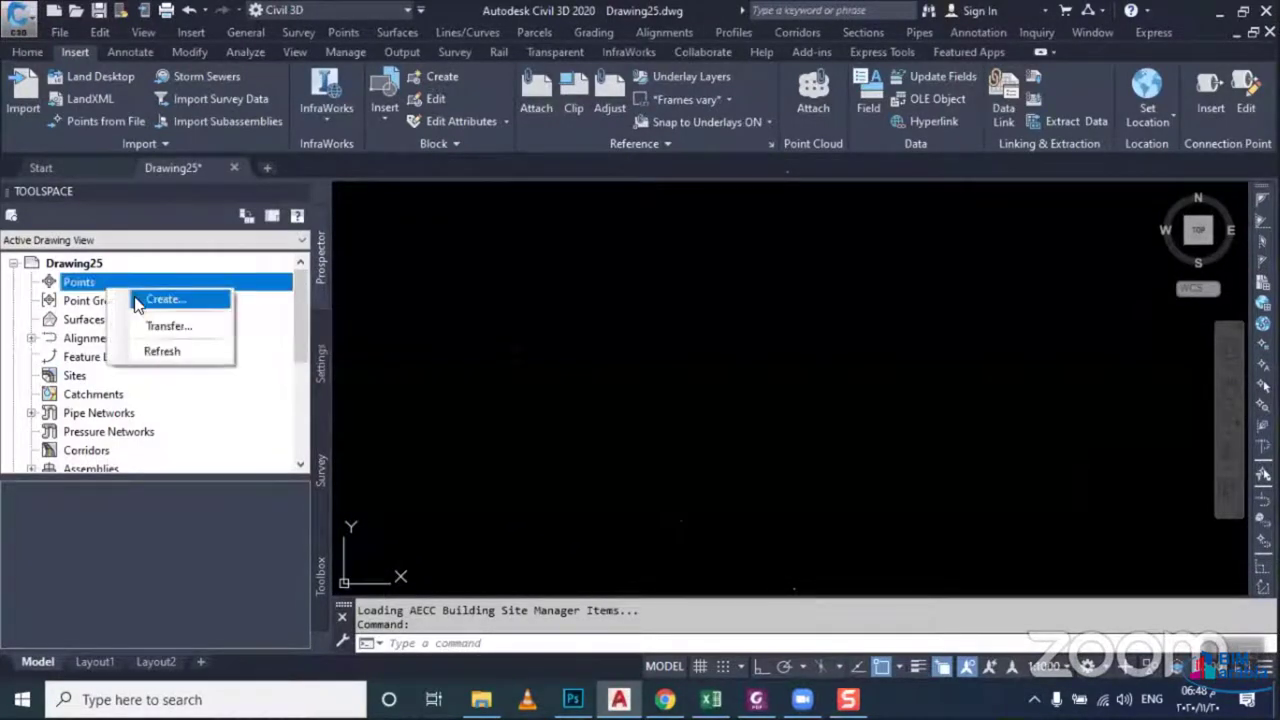
{"action": "left_click", "coordinate": [137, 298]}
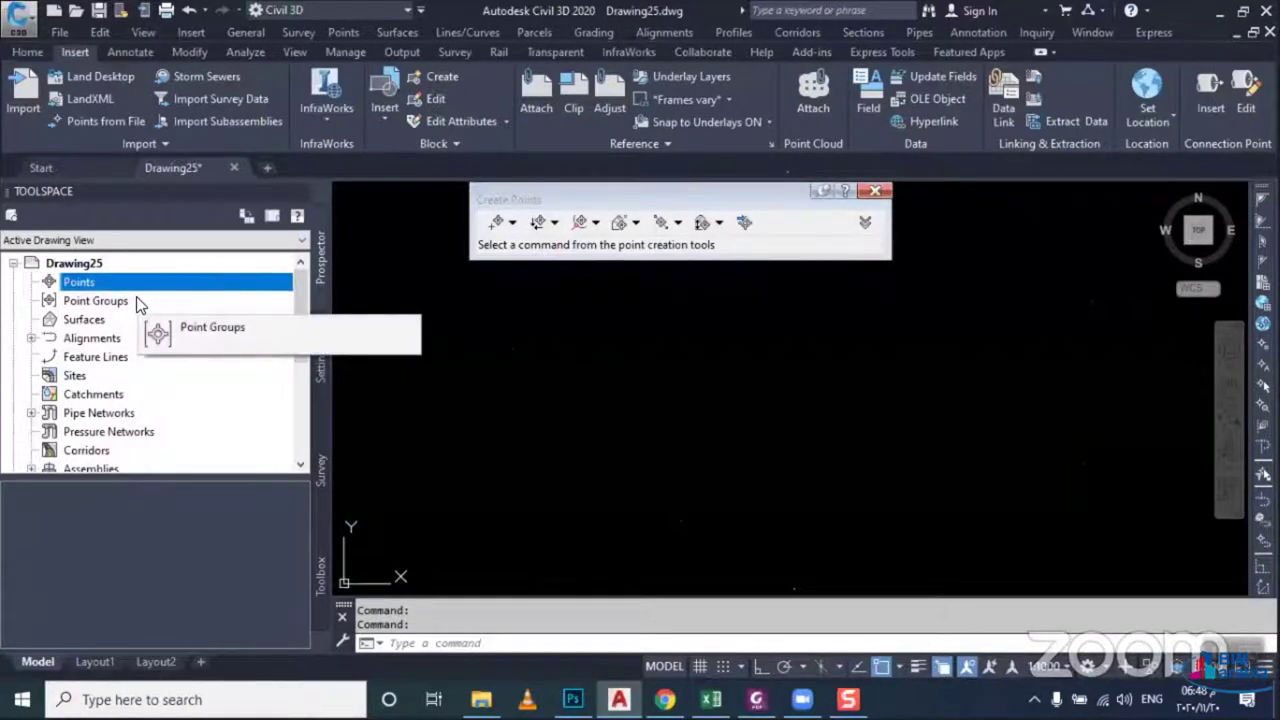
{"action": "left_click", "coordinate": [652, 249]}
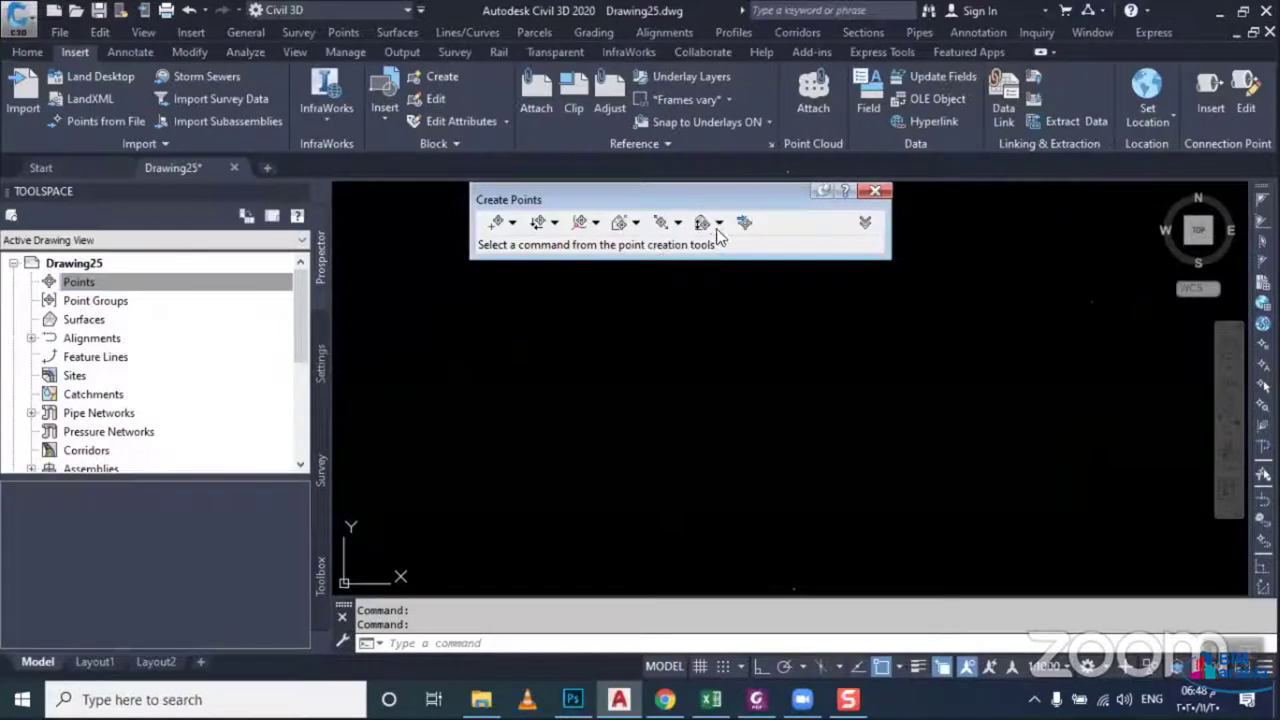
{"action": "left_click", "coordinate": [744, 223]}
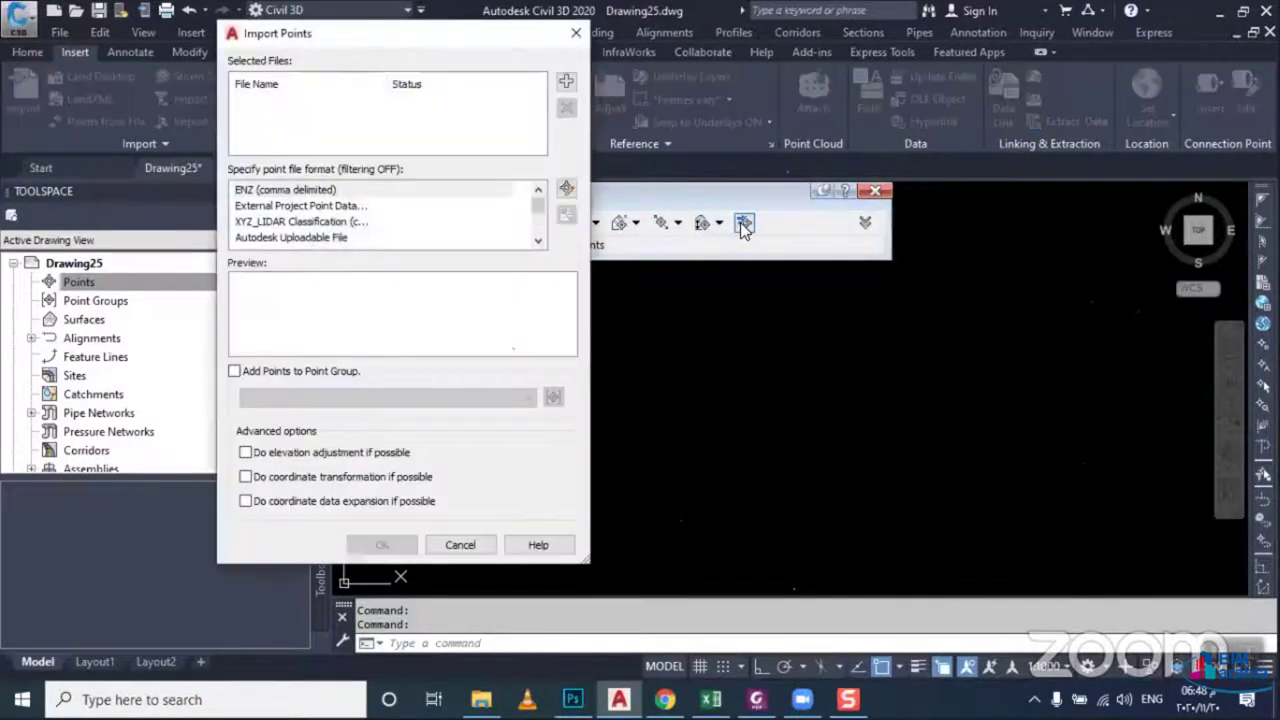
Add Desktop\BiM Arabia\PONITES.txt as the source with ENZ (comma delimited) format, then go back to the BiM Arabia folder
{"action": "left_click", "coordinate": [566, 86]}
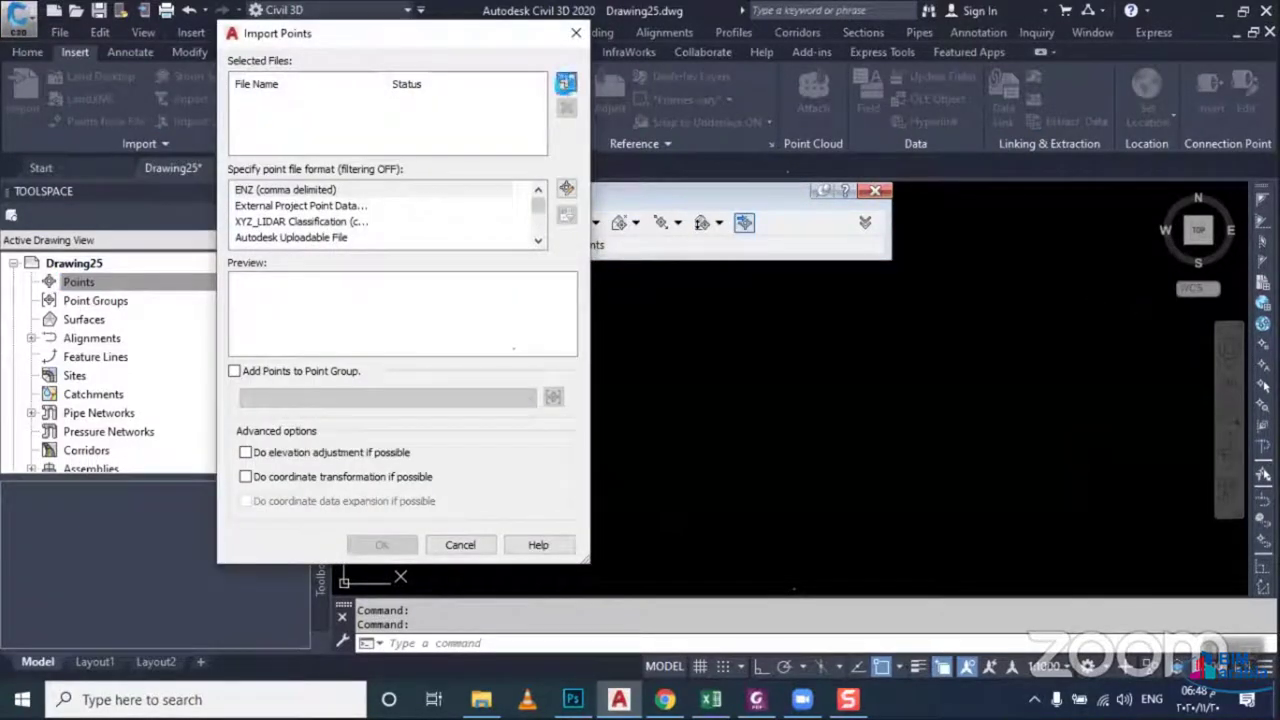
{"action": "left_click", "coordinate": [171, 257]}
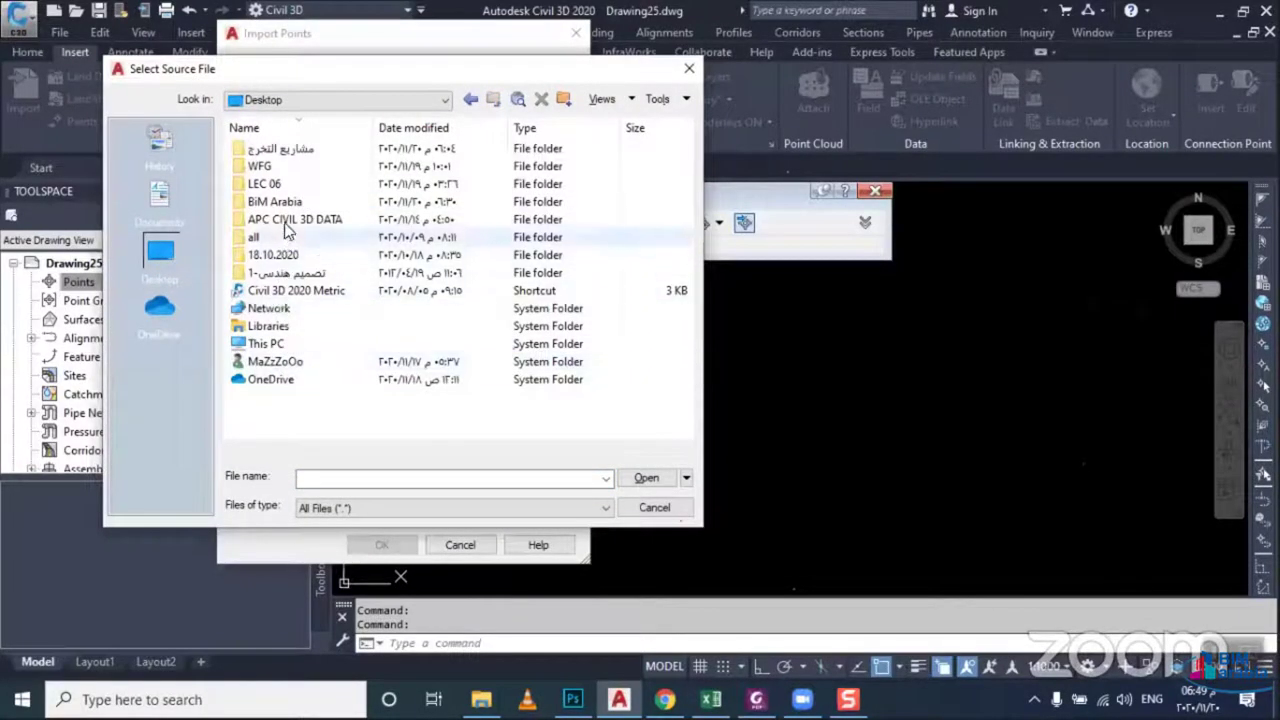
{"action": "mouse_move", "coordinate": [274, 202]}
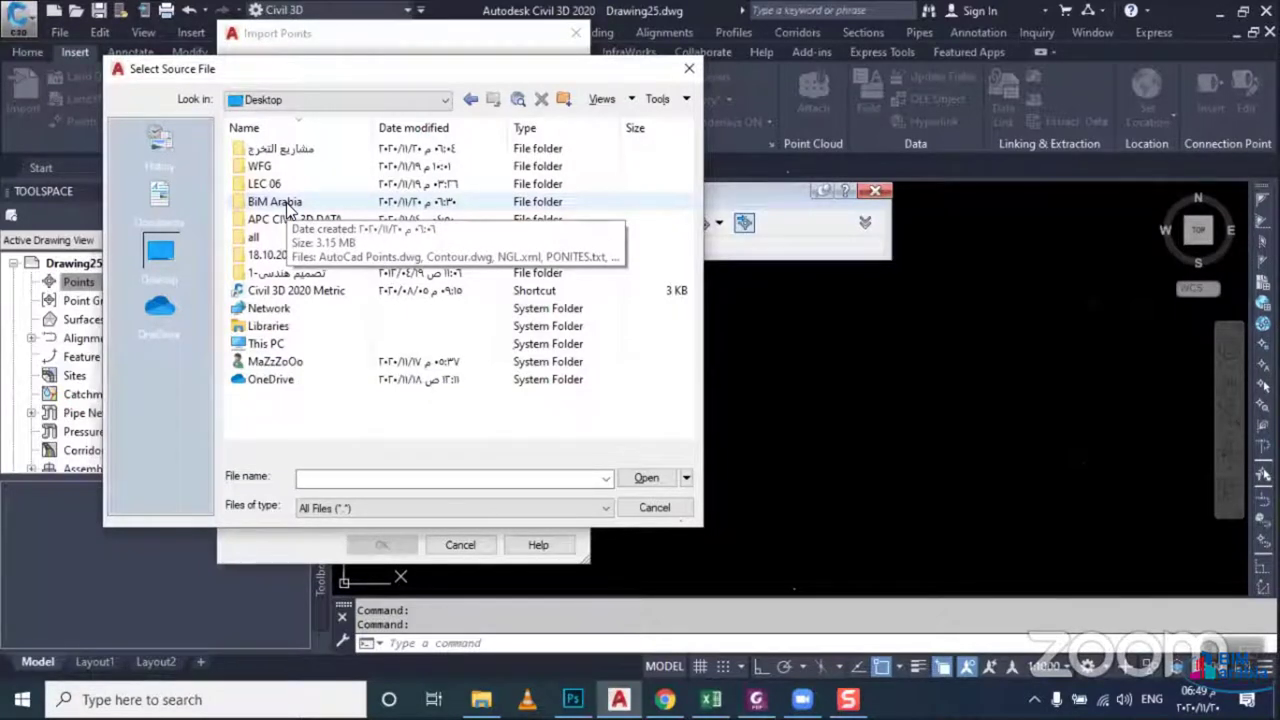
{"action": "double_click", "coordinate": [287, 203]}
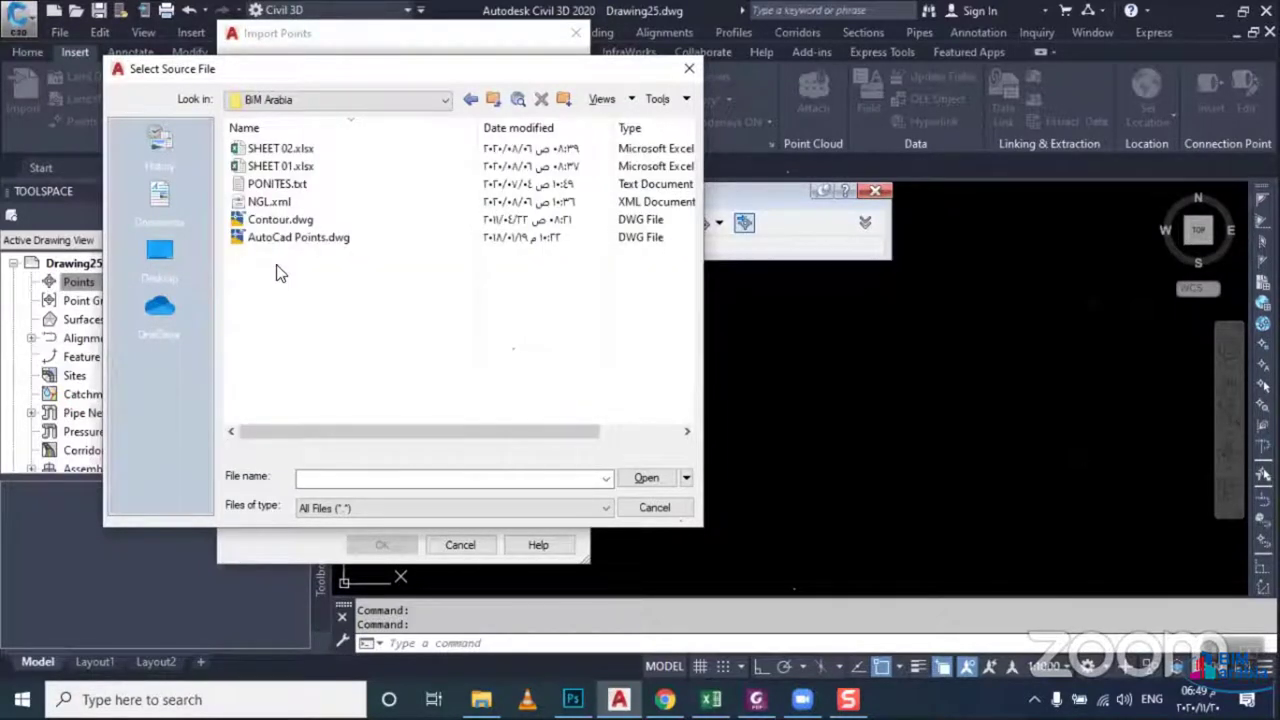
{"action": "left_click", "coordinate": [264, 187]}
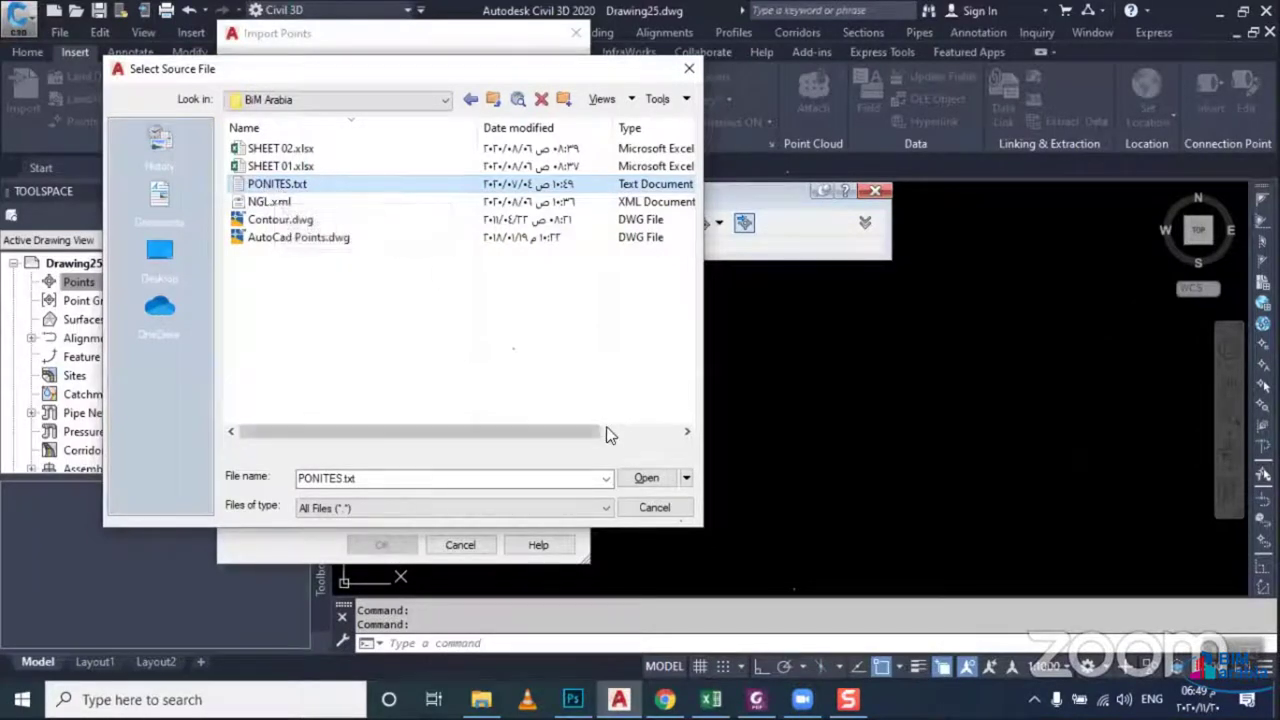
{"action": "left_click", "coordinate": [645, 478]}
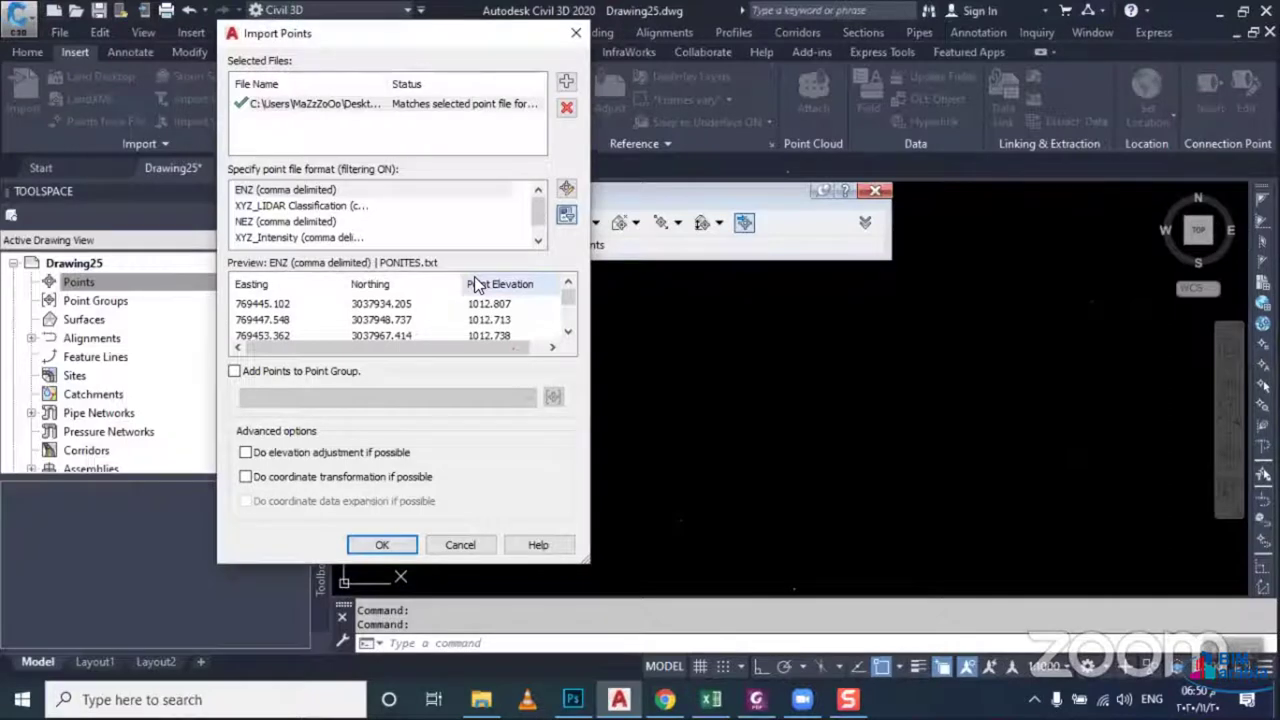
{"action": "left_click", "coordinate": [262, 192]}
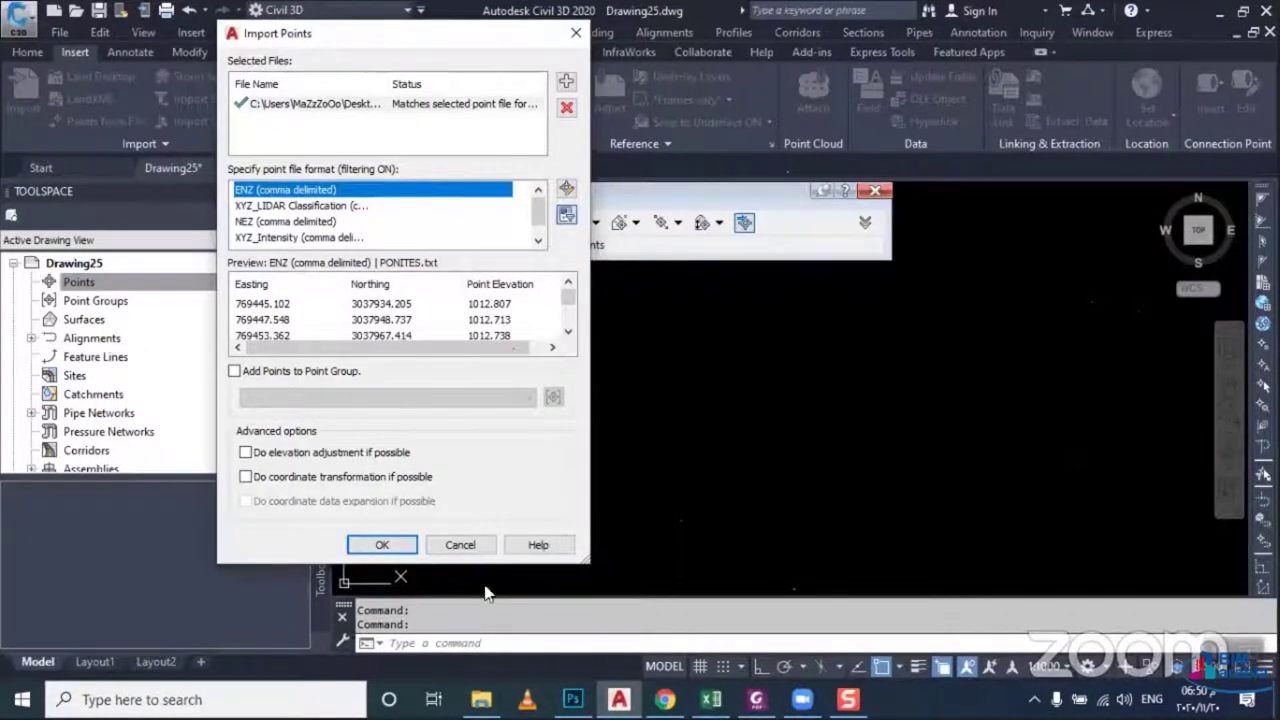
{"action": "left_click", "coordinate": [481, 699]}
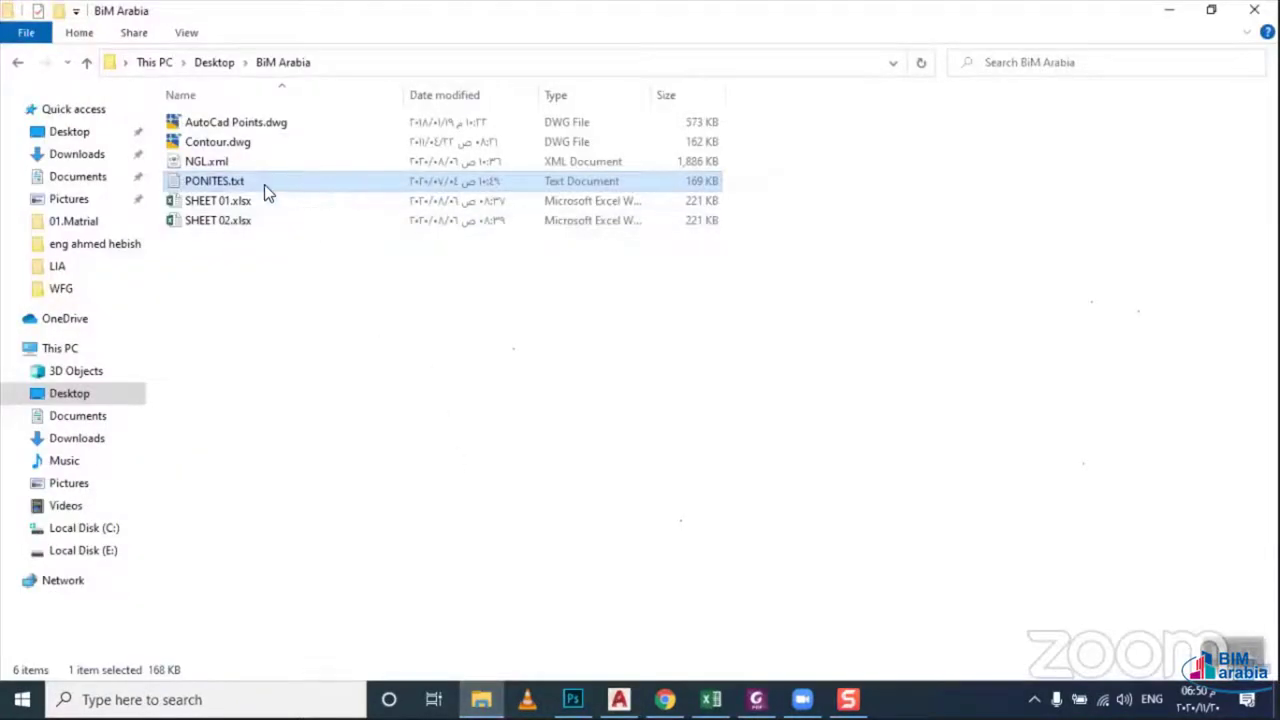
Open PONITES.txt in Notepad, confirm the first values are easting then northing, and close it
{"action": "double_click", "coordinate": [262, 181]}
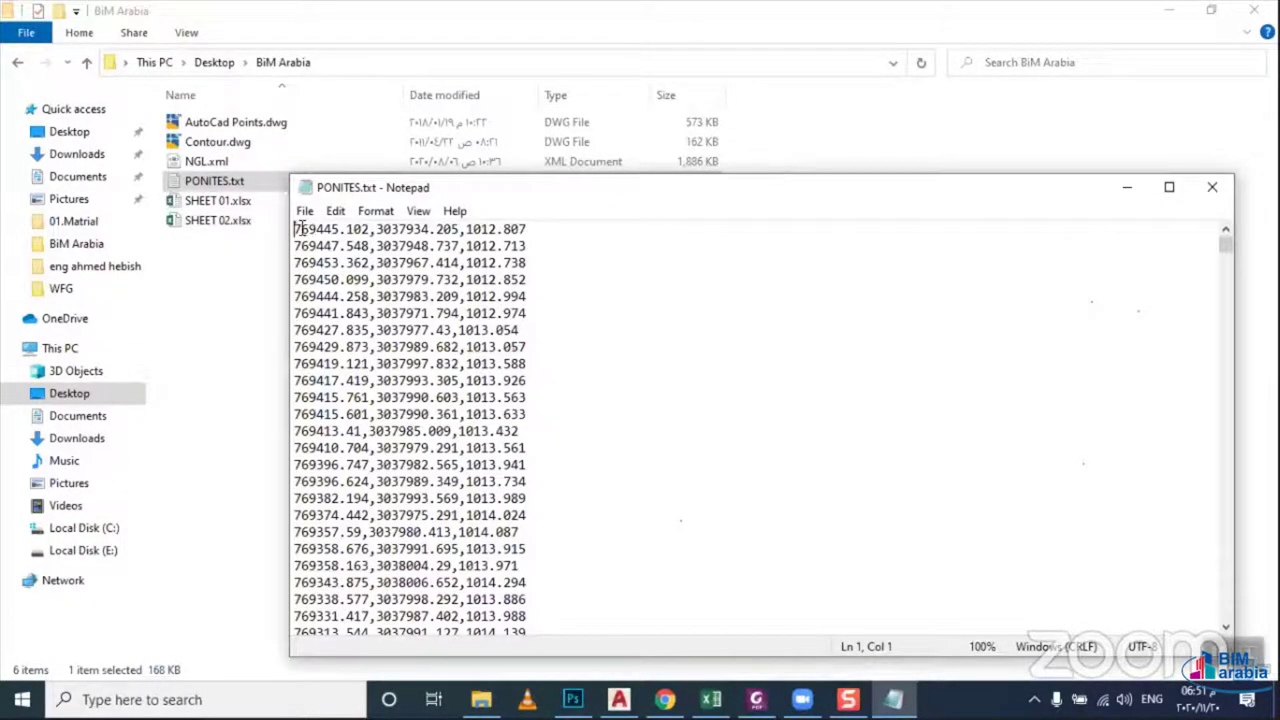
{"action": "left_click_drag", "start_coordinate": [297, 228], "coordinate": [377, 228]}
{"action": "left_click", "coordinate": [372, 228]}
{"action": "left_click_drag", "start_coordinate": [374, 229], "coordinate": [430, 231]}
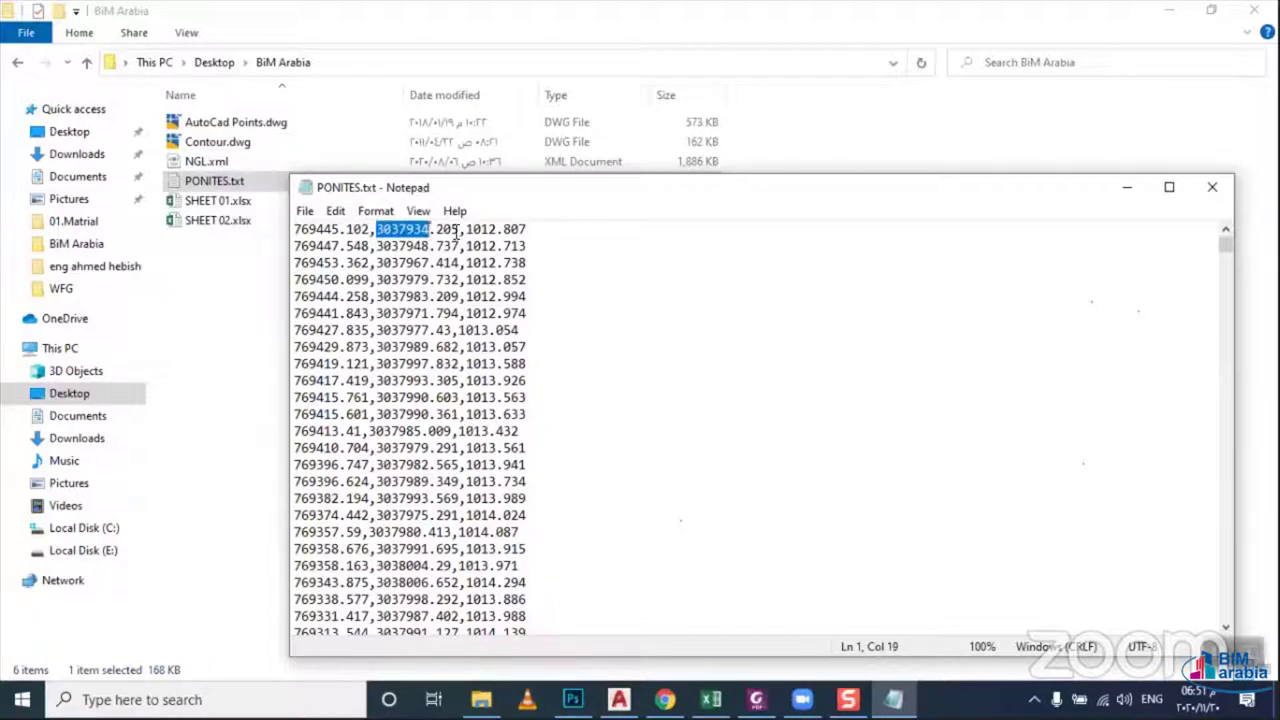
{"action": "left_click", "coordinate": [461, 229]}
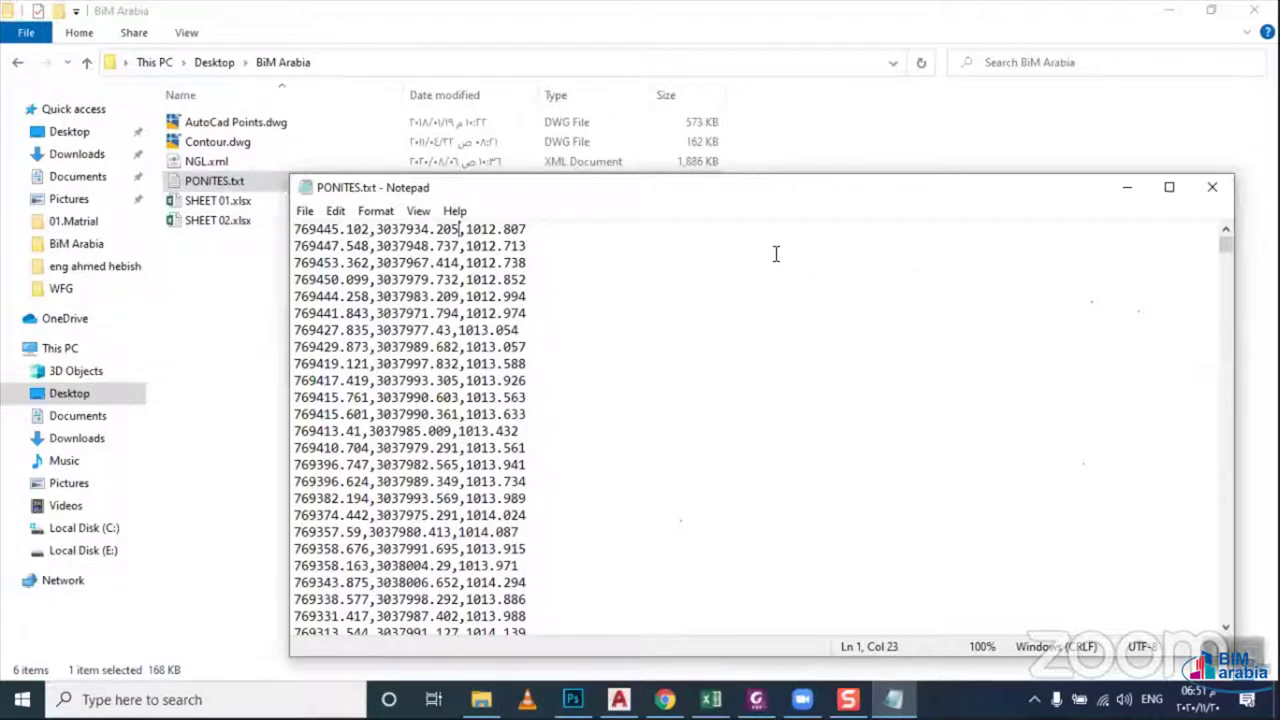
{"action": "left_click", "coordinate": [1212, 187]}
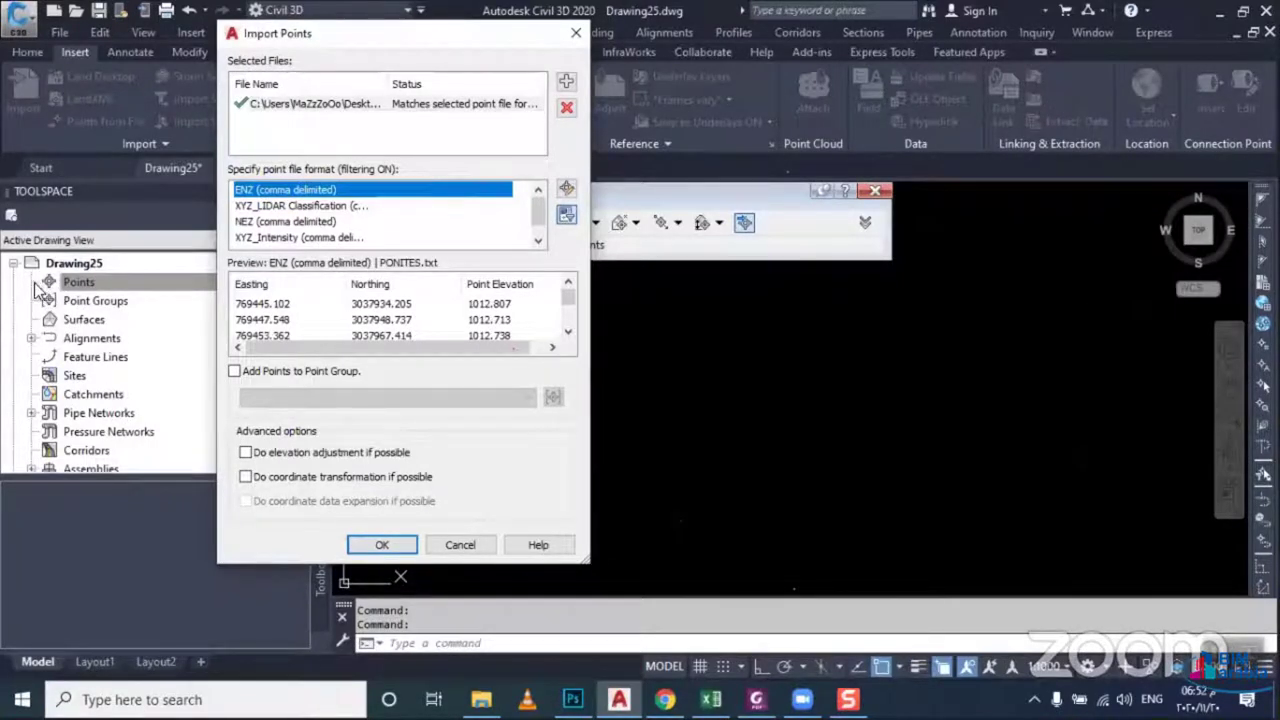
Confirm the import so PONITES.txt's ENZ comma-delimited points load into Drawing25
{"action": "left_click", "coordinate": [378, 545]}
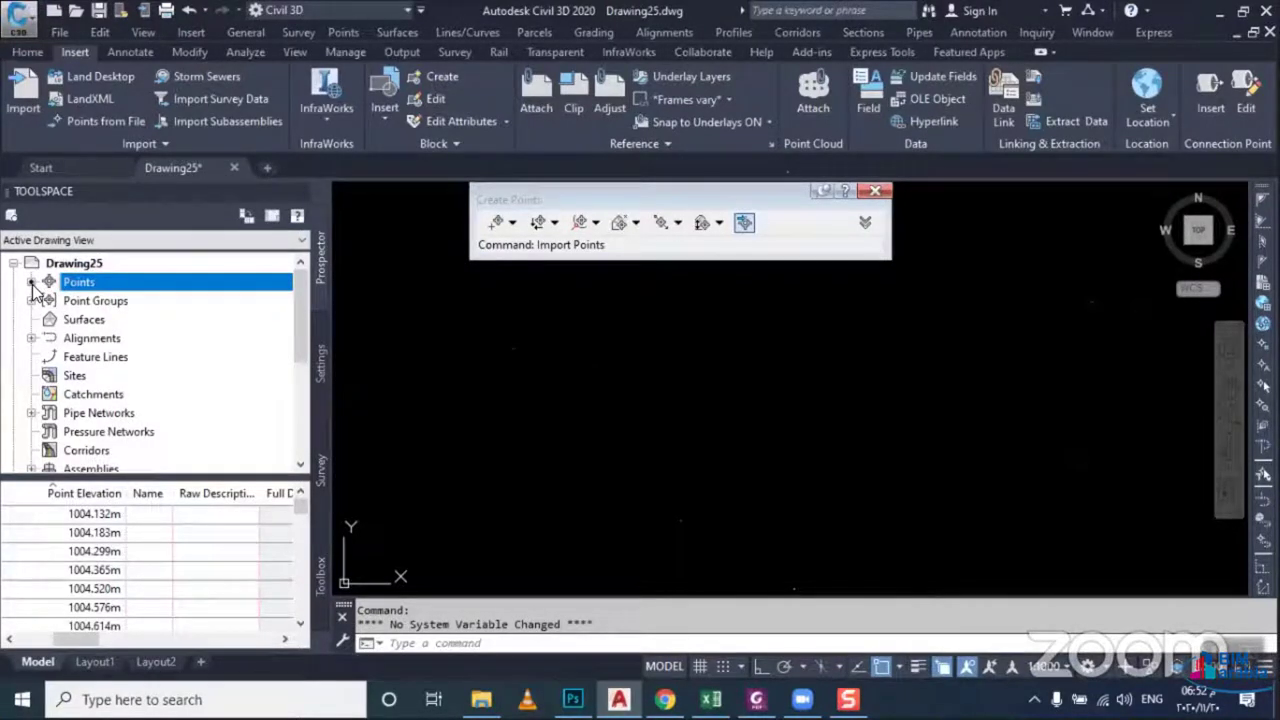
Open Point Groups > _All Points and review each point's number, easting, northing and elevation
{"action": "left_click", "coordinate": [43, 306]}
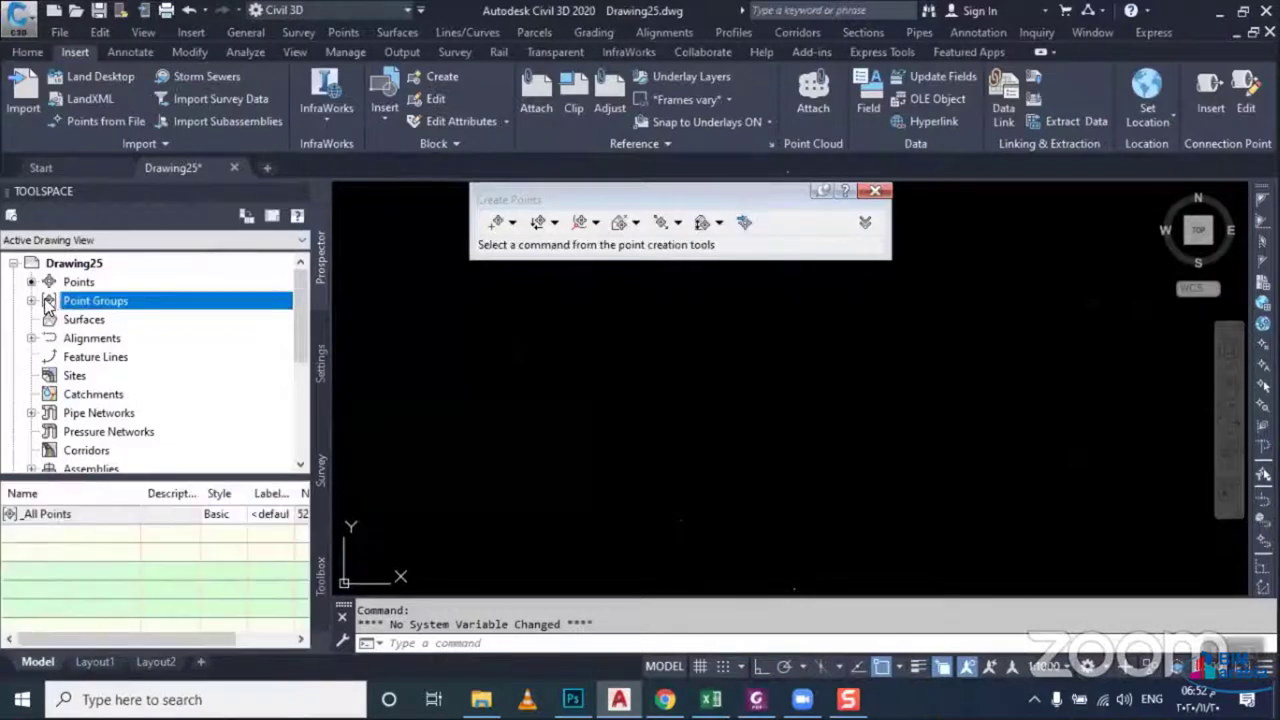
{"action": "left_click", "coordinate": [32, 302]}
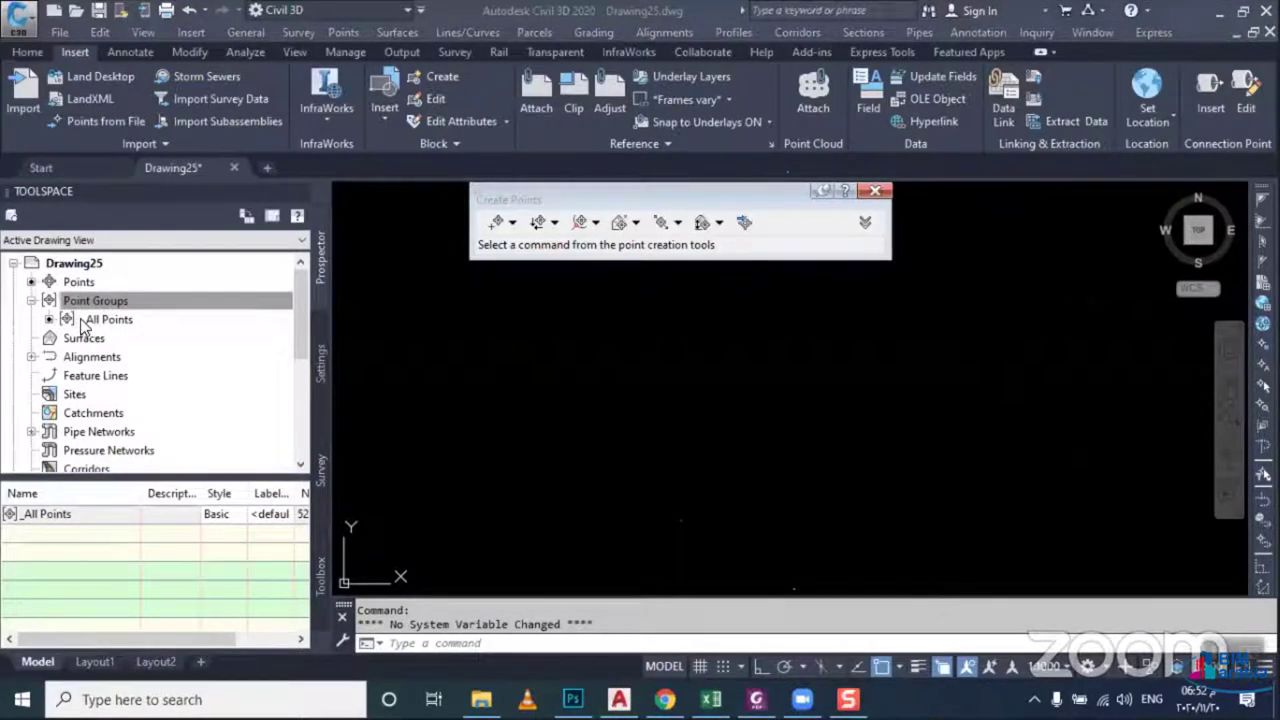
{"action": "left_click", "coordinate": [84, 328]}
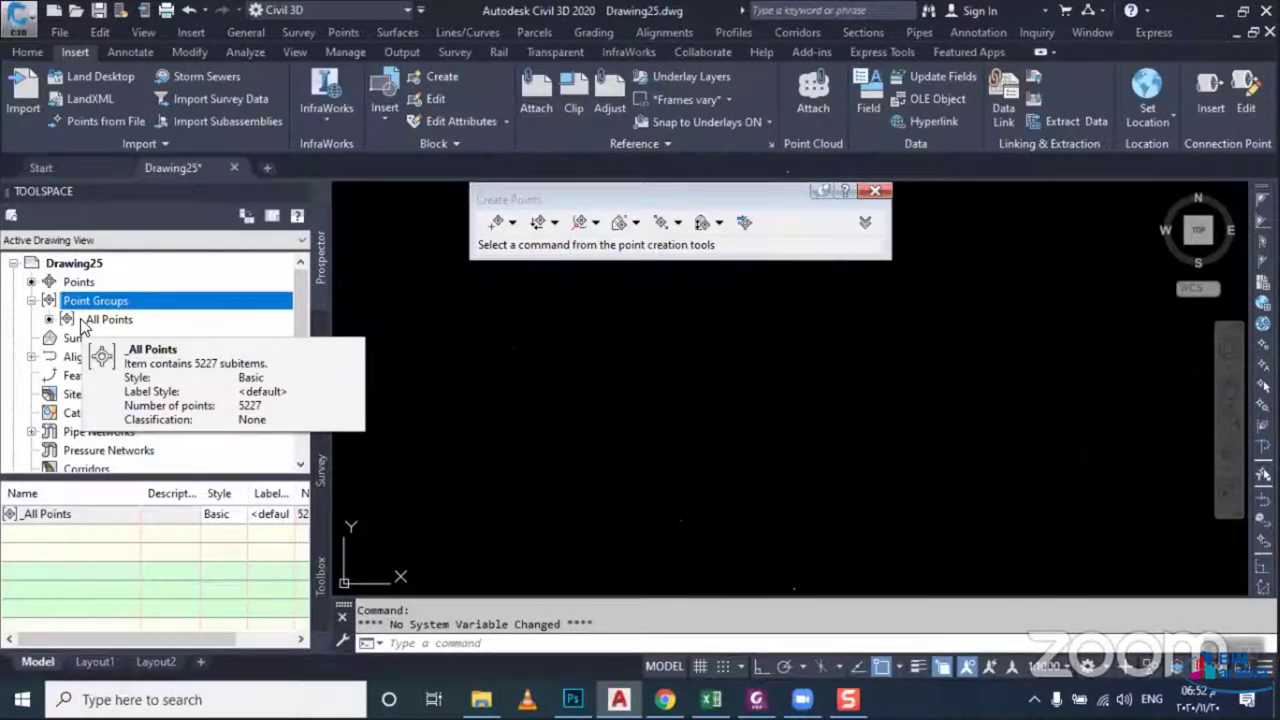
{"action": "left_click", "coordinate": [110, 320]}
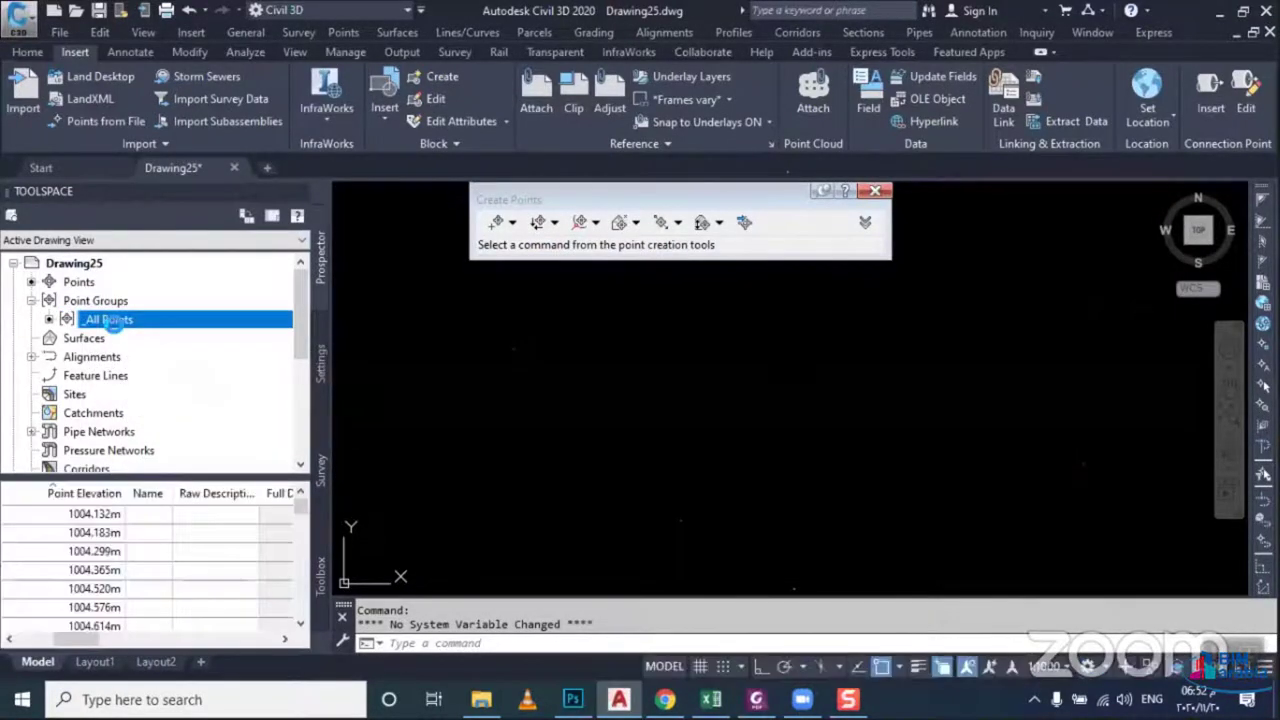
{"action": "left_click_drag", "start_coordinate": [47, 640], "coordinate": [15, 640]}
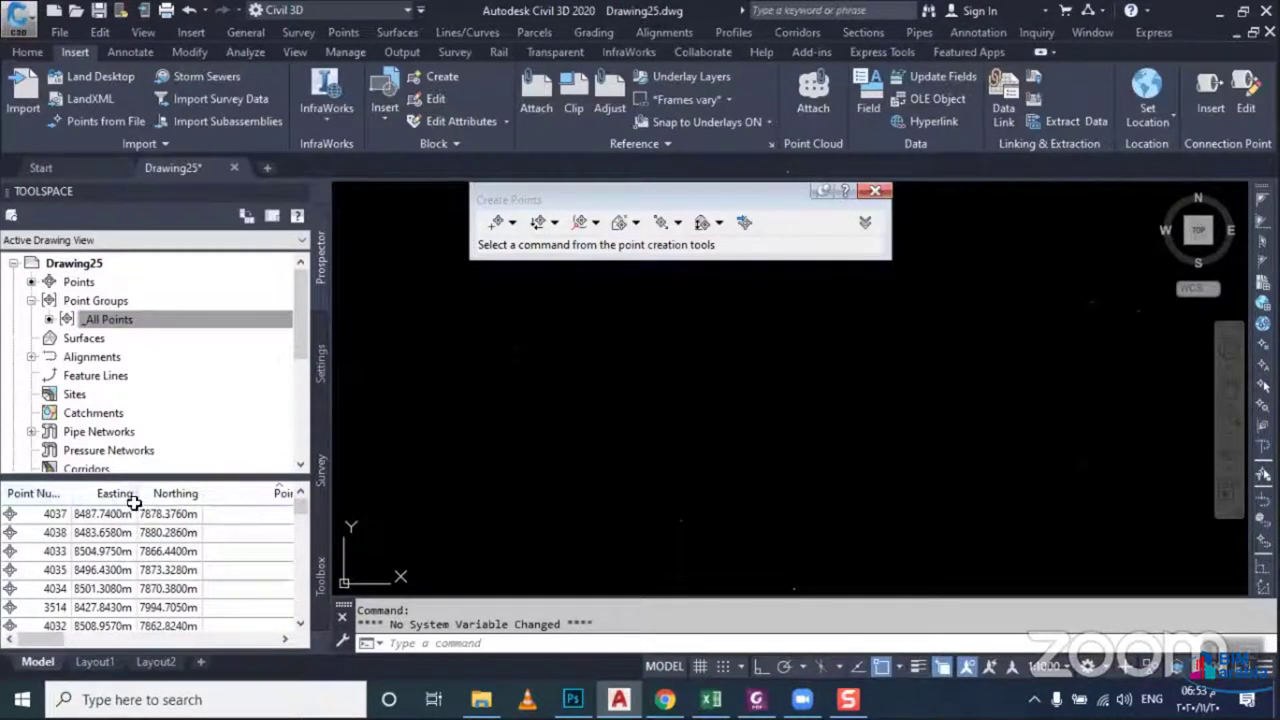
{"action": "left_click_drag", "start_coordinate": [40, 640], "coordinate": [84, 639]}
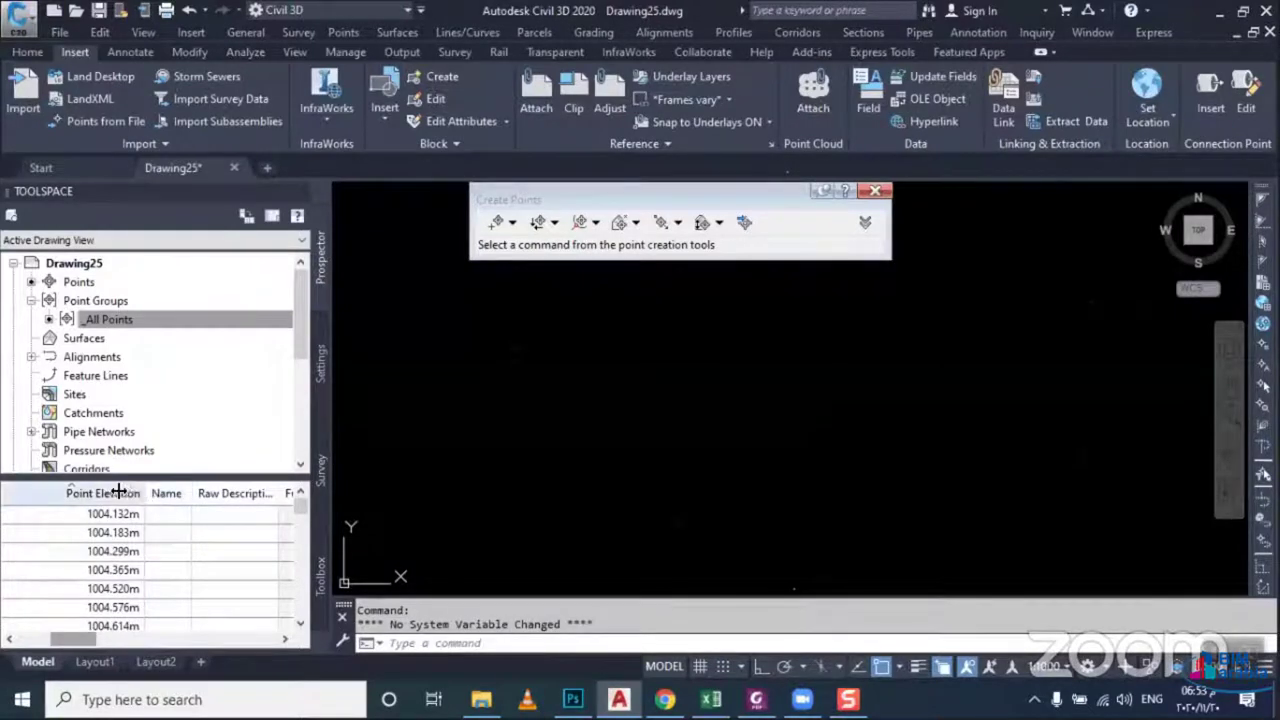
{"action": "left_click_drag", "start_coordinate": [118, 491], "coordinate": [20, 490]}
{"action": "left_click_drag", "start_coordinate": [90, 640], "coordinate": [14, 643]}
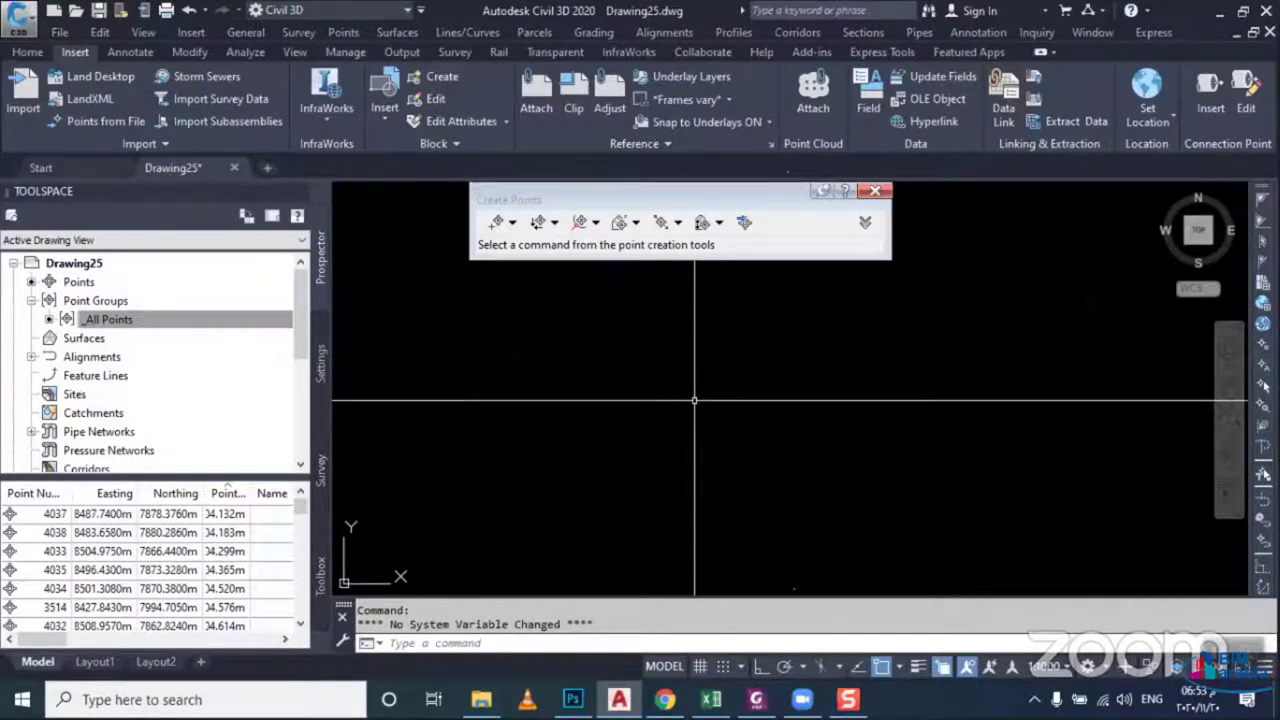
{"action": "scroll", "coordinate": [700, 395], "scroll_direction": "down", "scroll_amount": 2}
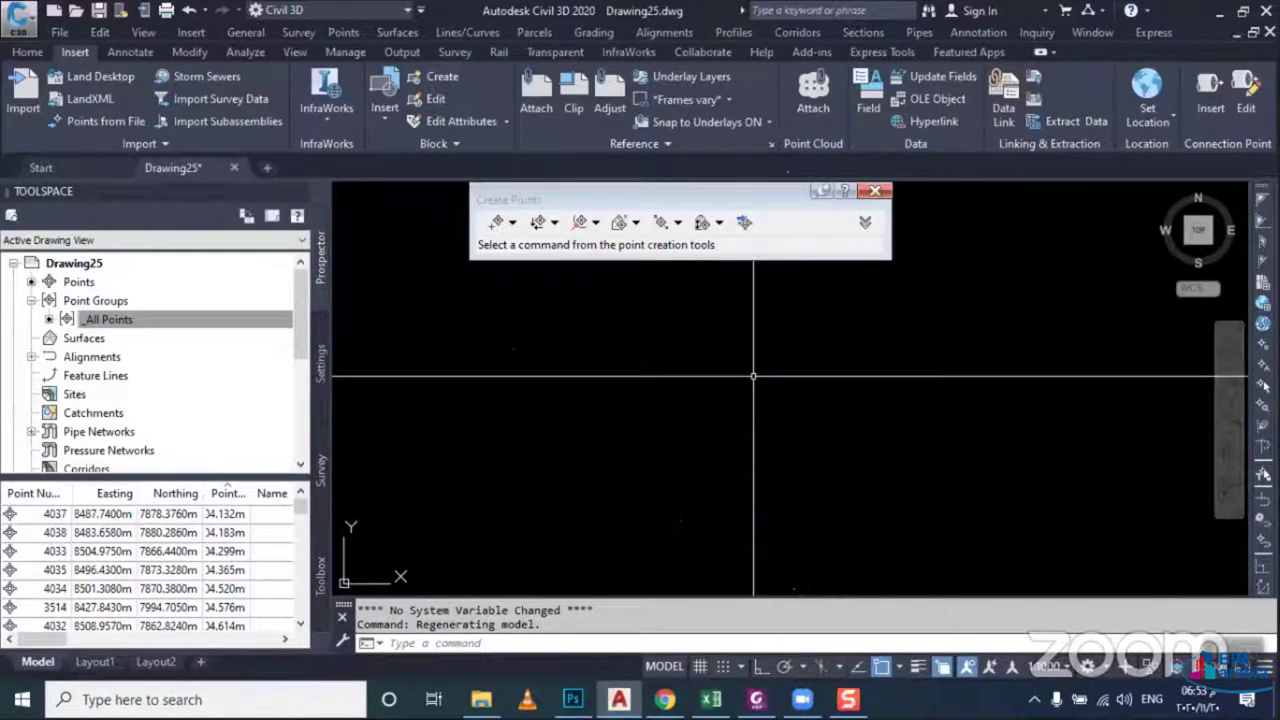
Zoom to extents with ZE to show every imported point, then zoom in
{"action": "type", "text": "ze"}
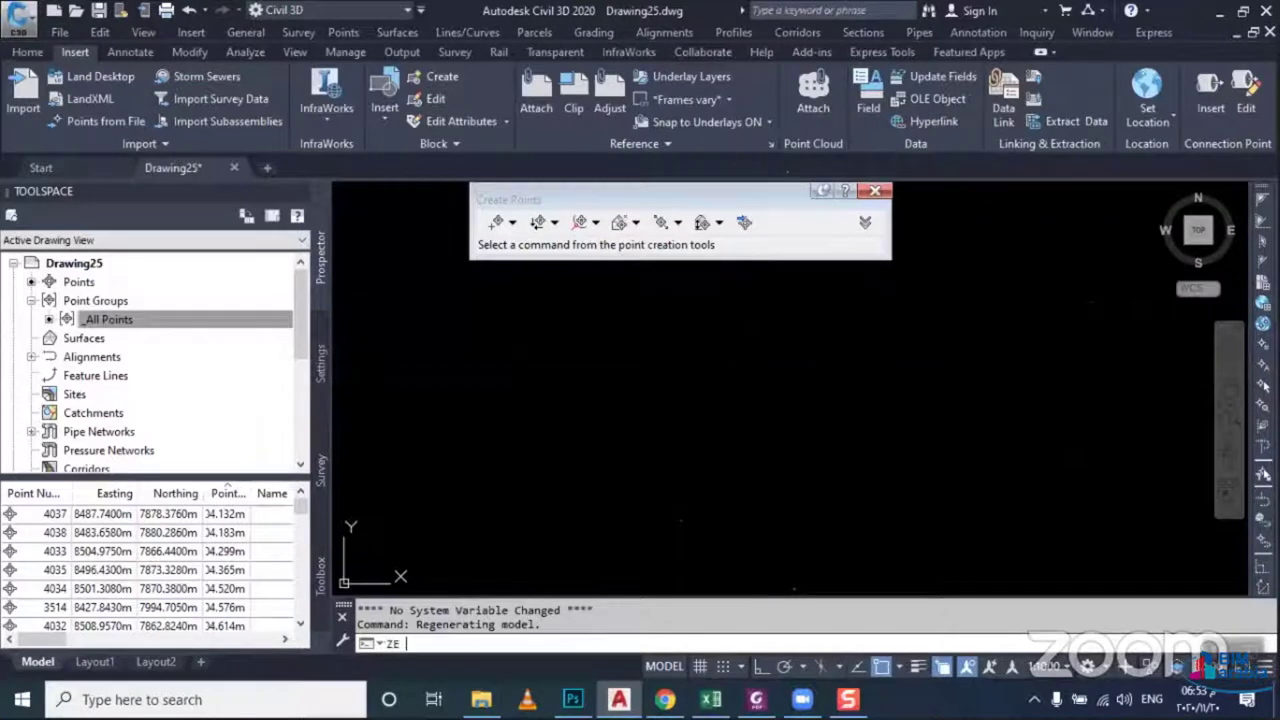
{"action": "key", "text": "Return"}
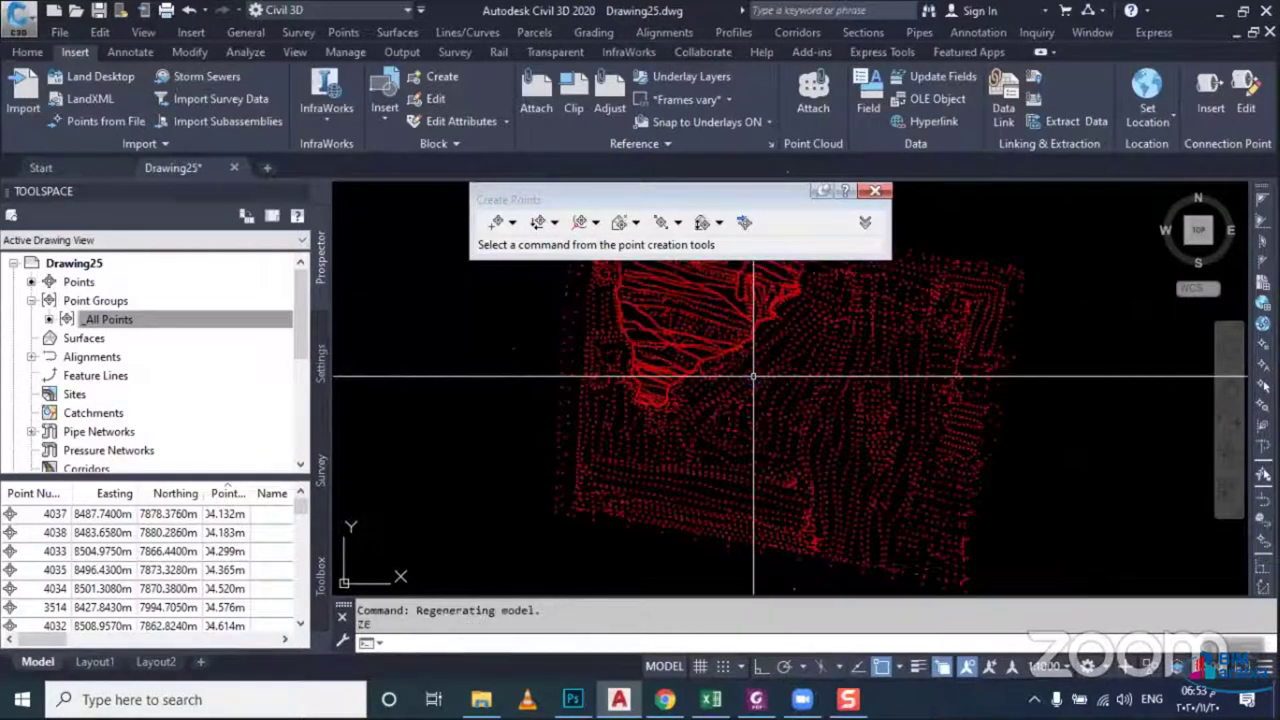
{"action": "scroll", "coordinate": [753, 376], "scroll_direction": "down", "scroll_amount": 4}
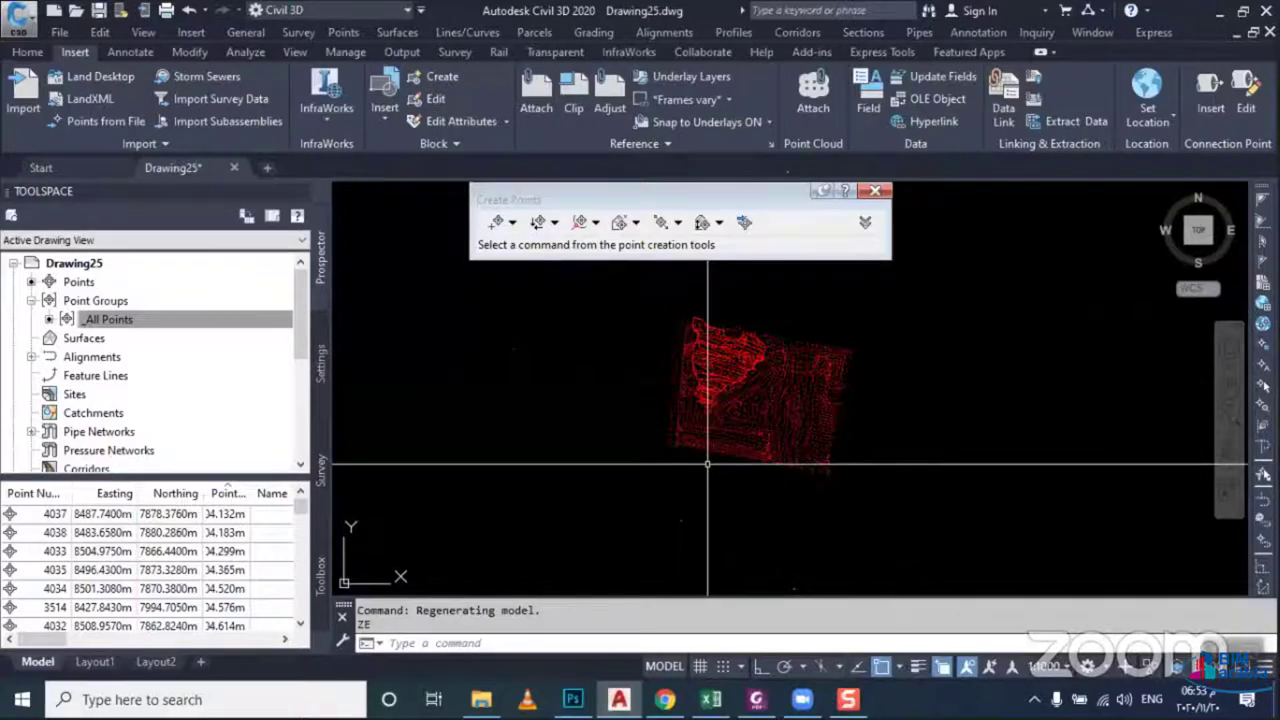
{"action": "scroll", "coordinate": [650, 368], "scroll_direction": "up", "scroll_amount": 4}
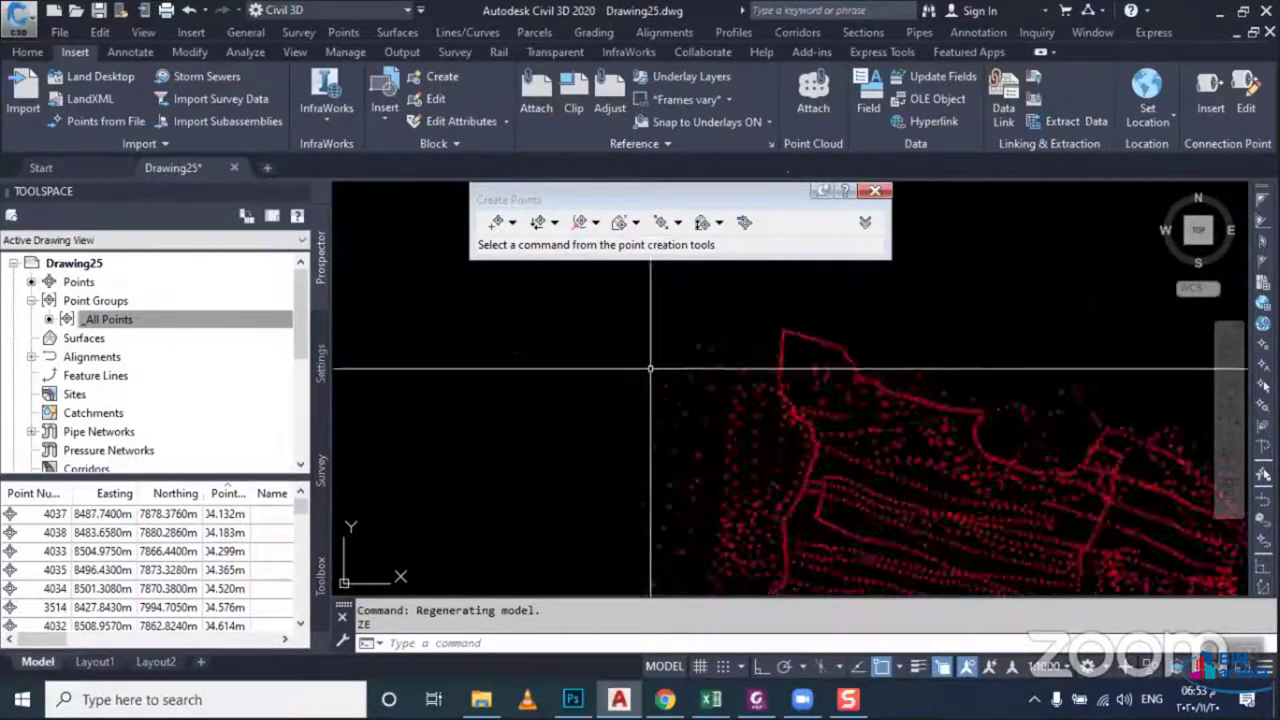
{"action": "scroll", "coordinate": [650, 368], "scroll_direction": "up", "scroll_amount": 2}
{"action": "scroll", "coordinate": [657, 386], "scroll_direction": "up", "scroll_amount": 2}
Select one survey point and check its coordinates and 1010.083m elevation in Properties
{"action": "left_click", "coordinate": [700, 380]}
{"action": "left_click", "coordinate": [634, 434]}
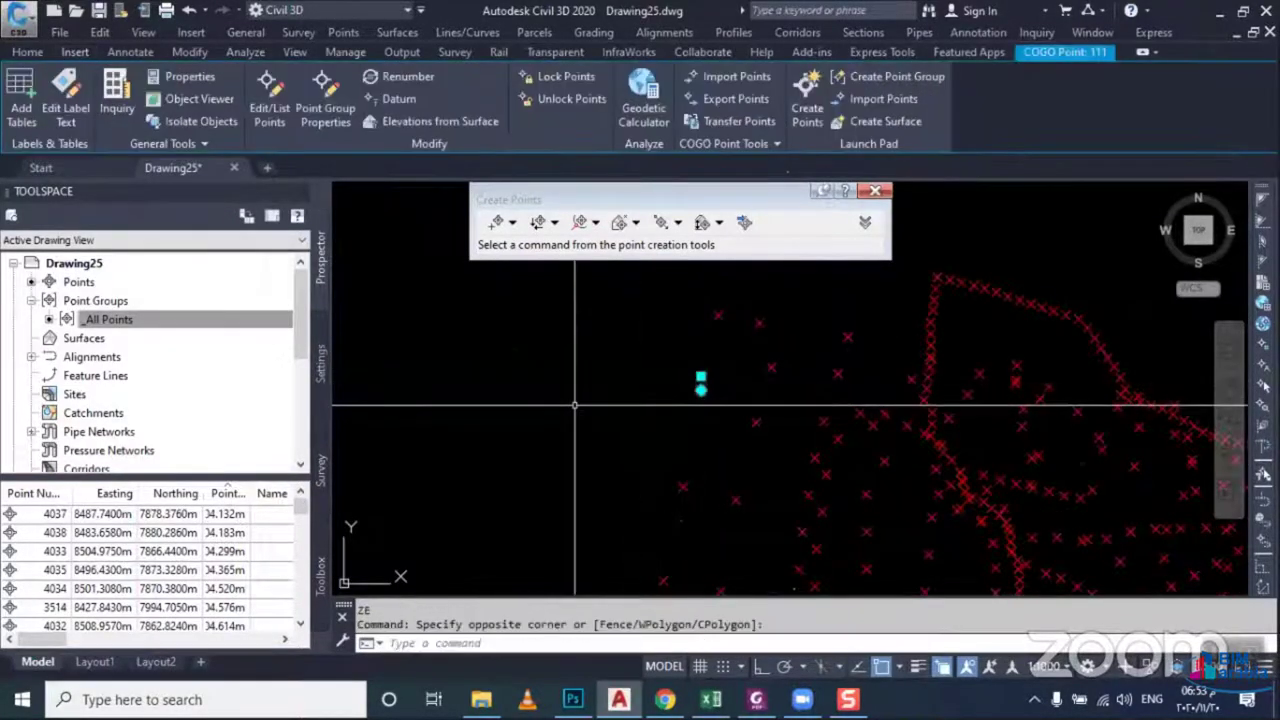
{"action": "key", "text": "ctrl+1"}
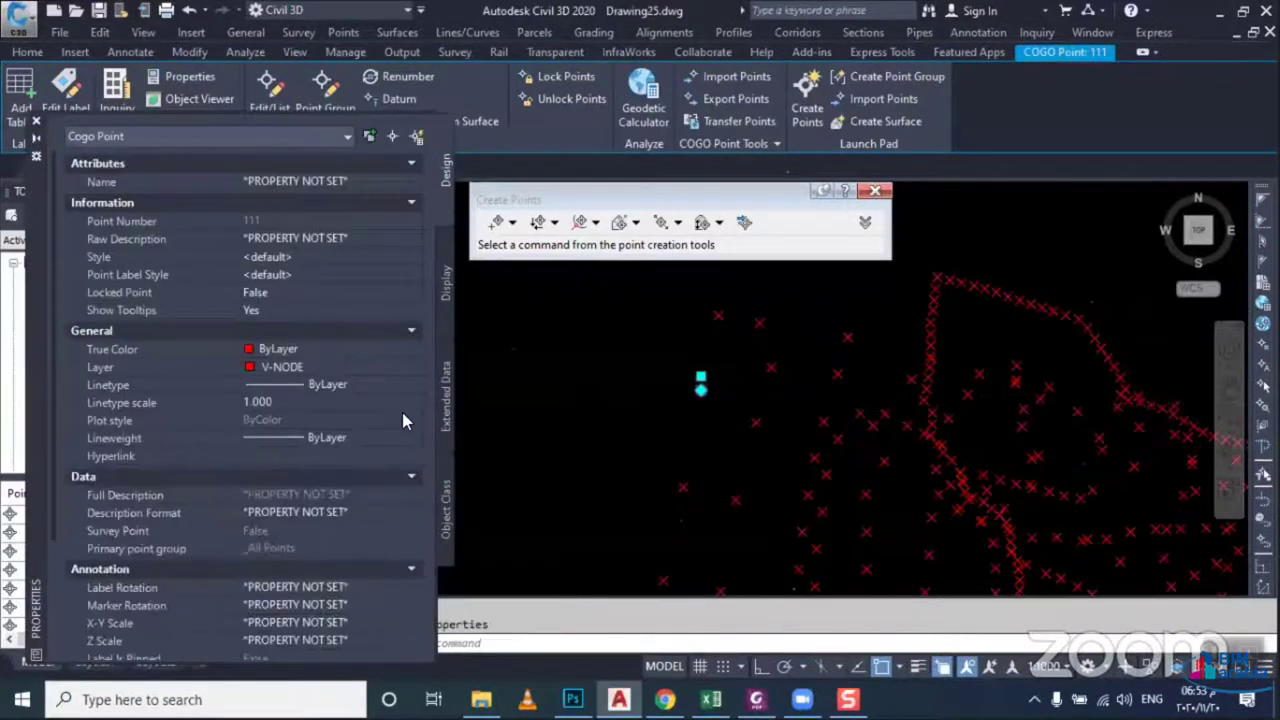
{"action": "scroll", "coordinate": [269, 322], "scroll_direction": "down", "scroll_amount": 2}
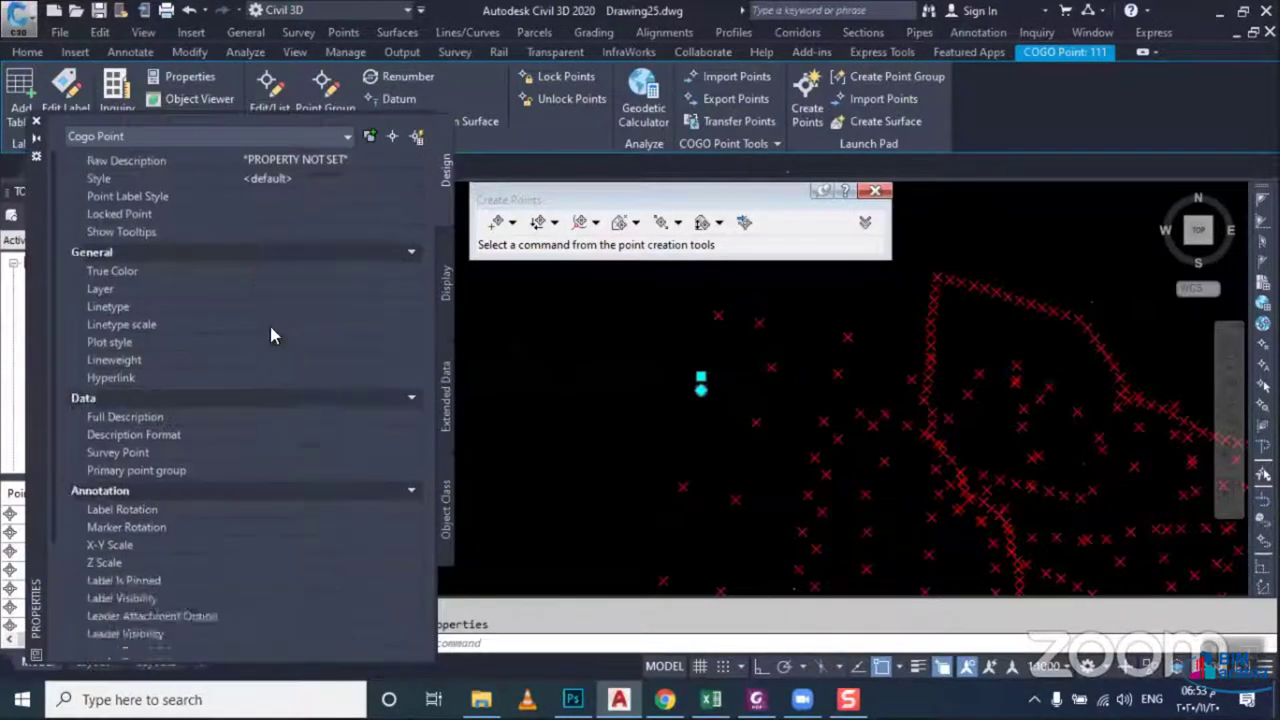
{"action": "scroll", "coordinate": [260, 450], "scroll_direction": "down", "scroll_amount": 2}
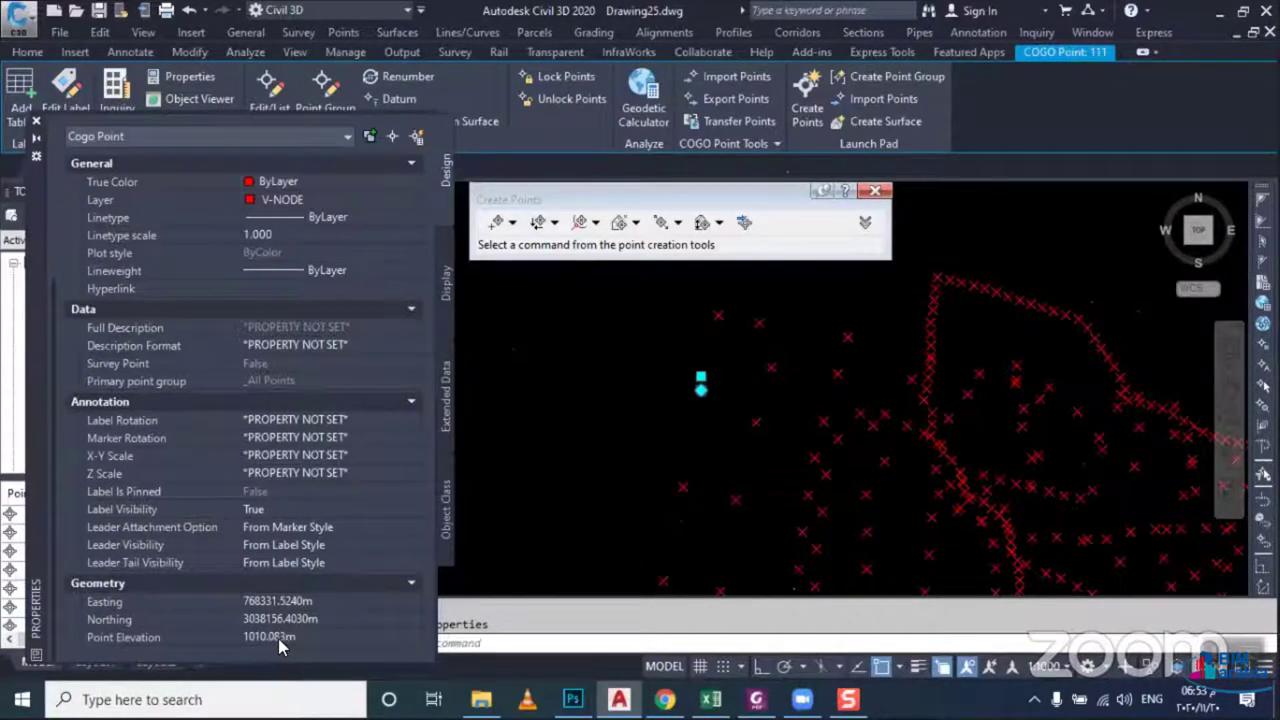
{"action": "left_click", "coordinate": [35, 124]}
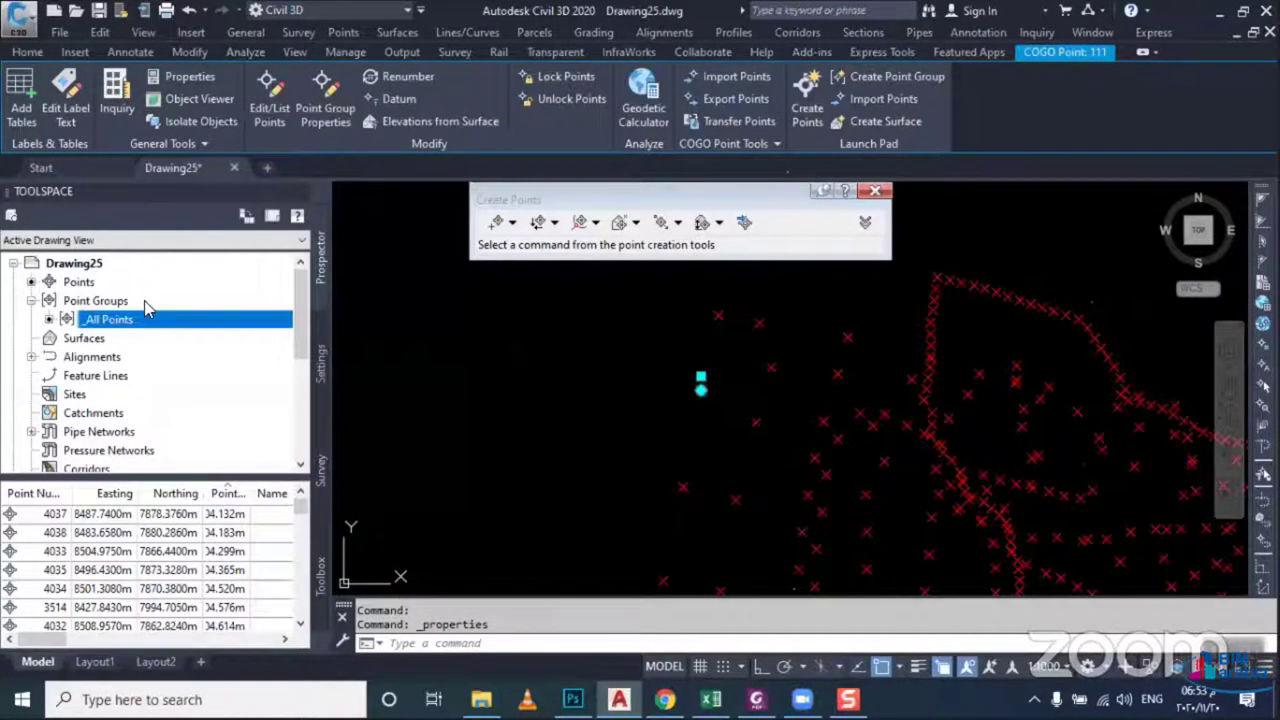
{"action": "key", "text": "Escape"}
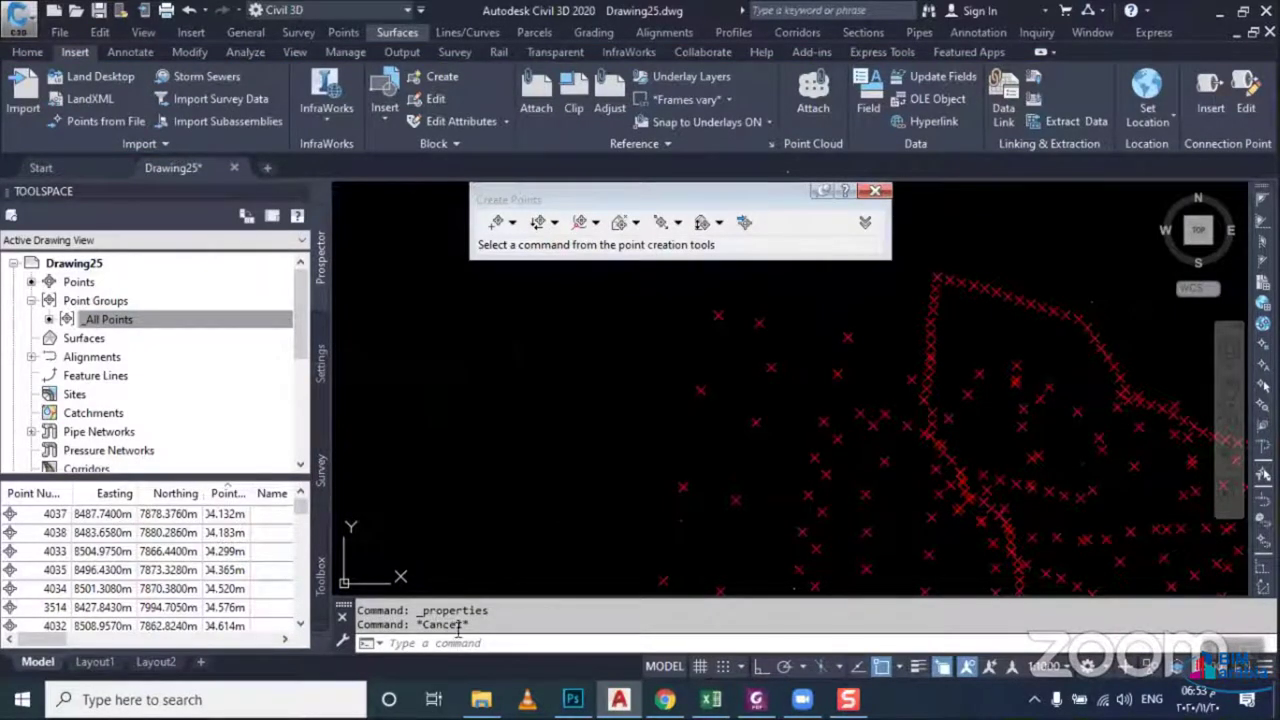
Open SHEET 01.xlsx from its folder and scroll back to the top
{"action": "left_click", "coordinate": [481, 699]}
{"action": "double_click", "coordinate": [210, 202]}
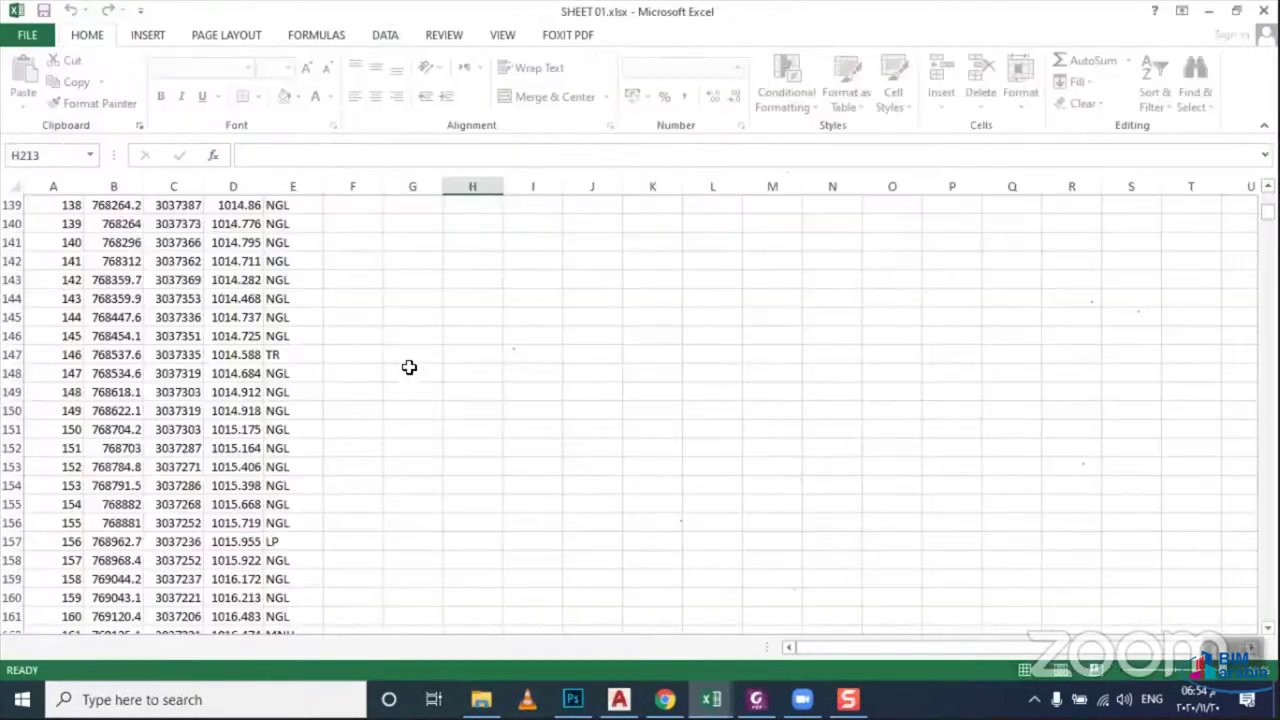
{"action": "scroll", "coordinate": [461, 381], "scroll_direction": "up", "scroll_amount": 7}
{"action": "scroll", "coordinate": [461, 381], "scroll_direction": "up", "scroll_amount": 9}
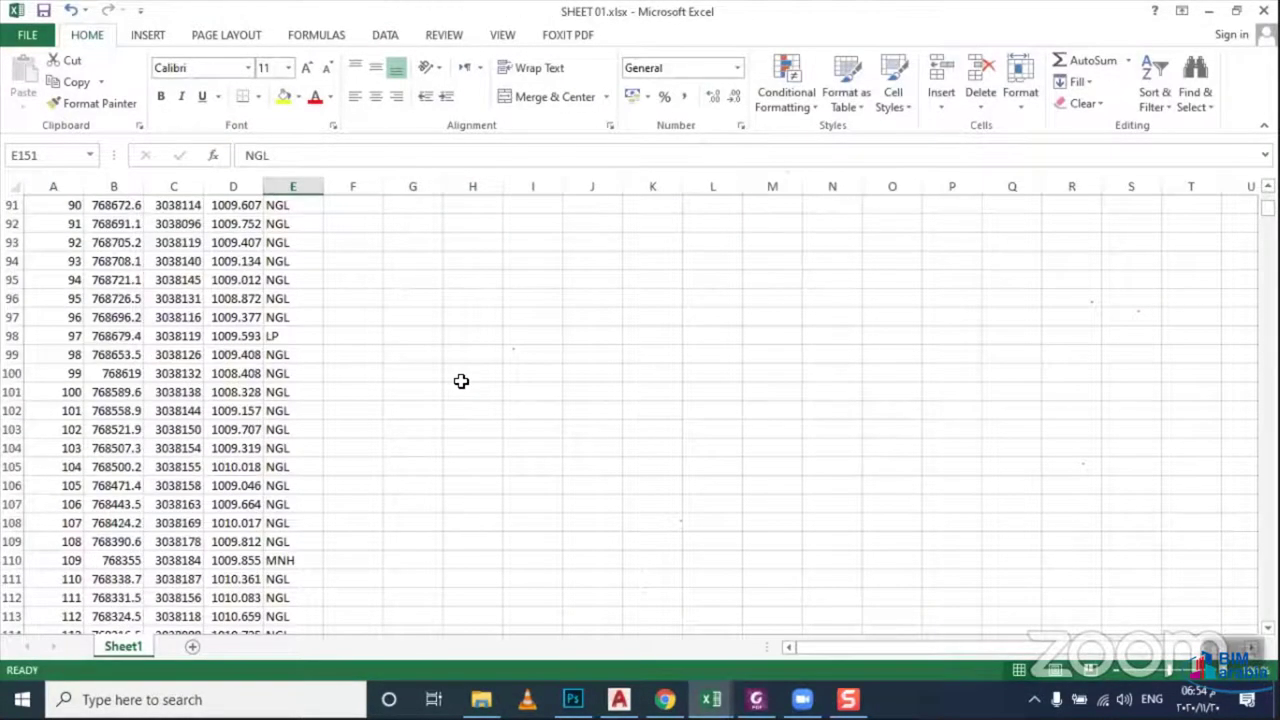
{"action": "scroll", "coordinate": [461, 381], "scroll_direction": "up", "scroll_amount": 9}
{"action": "scroll", "coordinate": [461, 381], "scroll_direction": "up", "scroll_amount": 11}
{"action": "scroll", "coordinate": [461, 381], "scroll_direction": "up", "scroll_amount": 10}
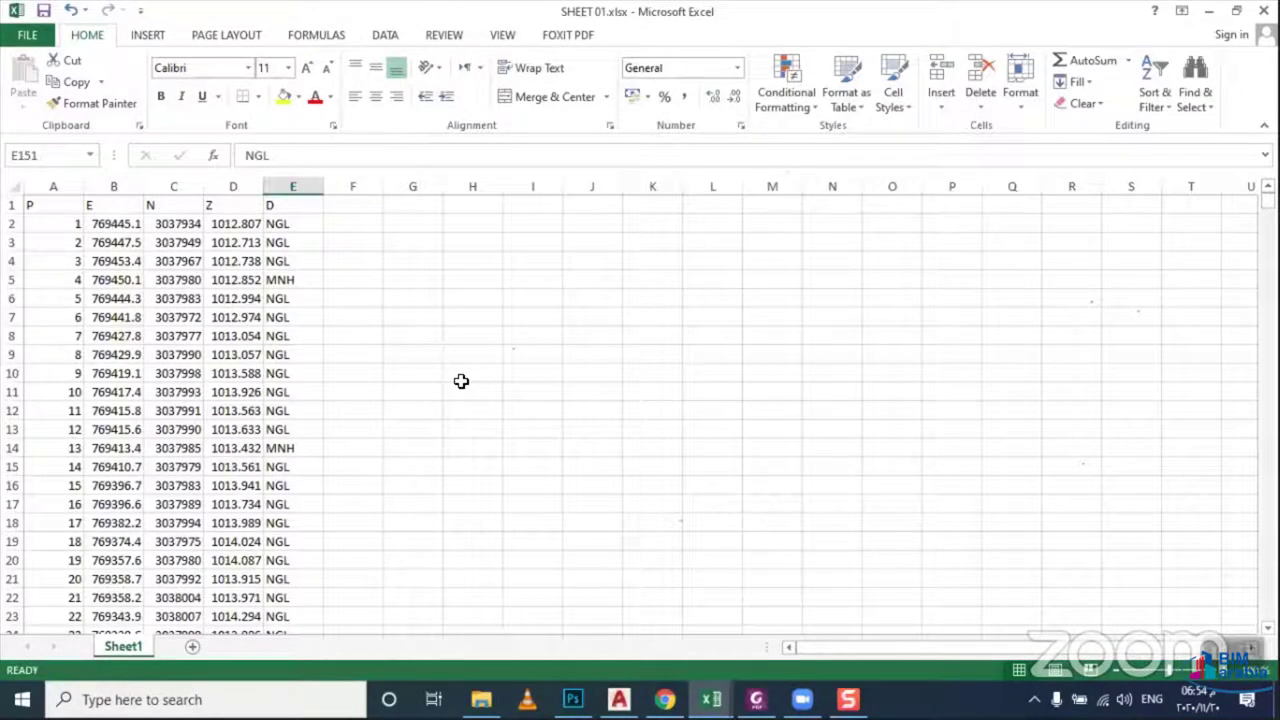
Check the point number, easting, northing, elevation and description values in row 2
{"action": "left_click", "coordinate": [56, 186]}
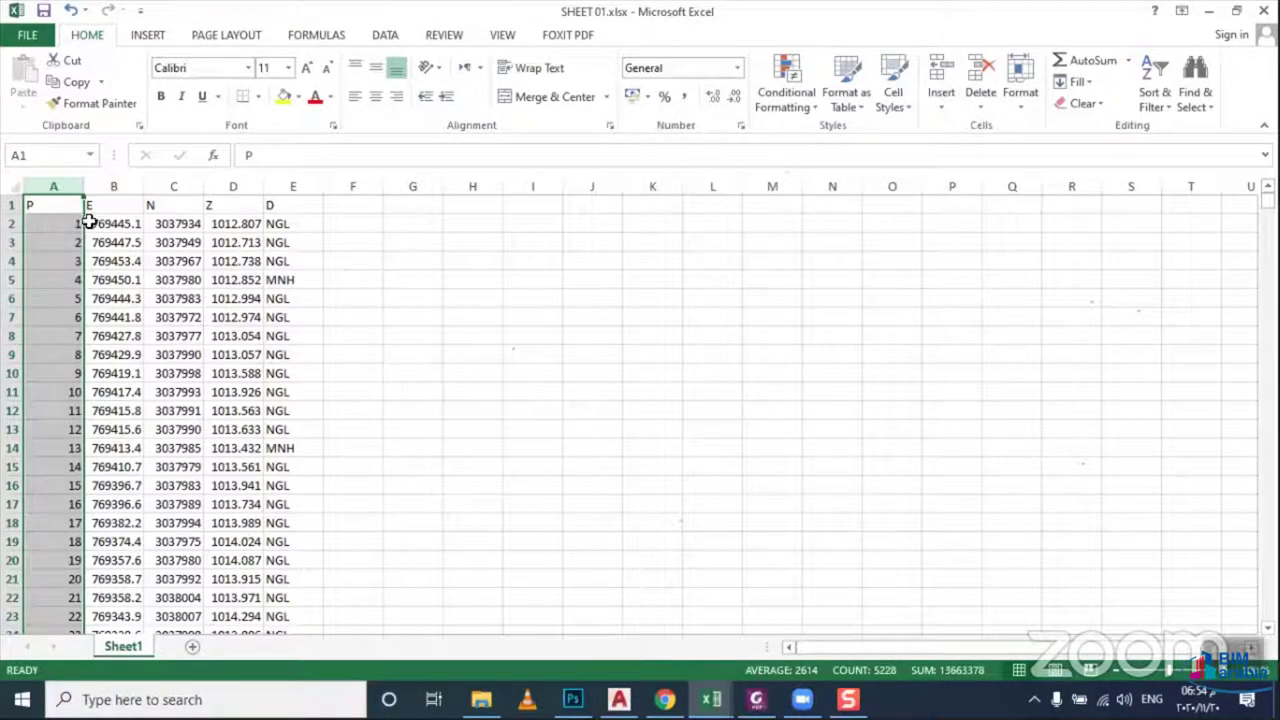
{"action": "left_click", "coordinate": [123, 223]}
{"action": "left_click", "coordinate": [160, 223]}
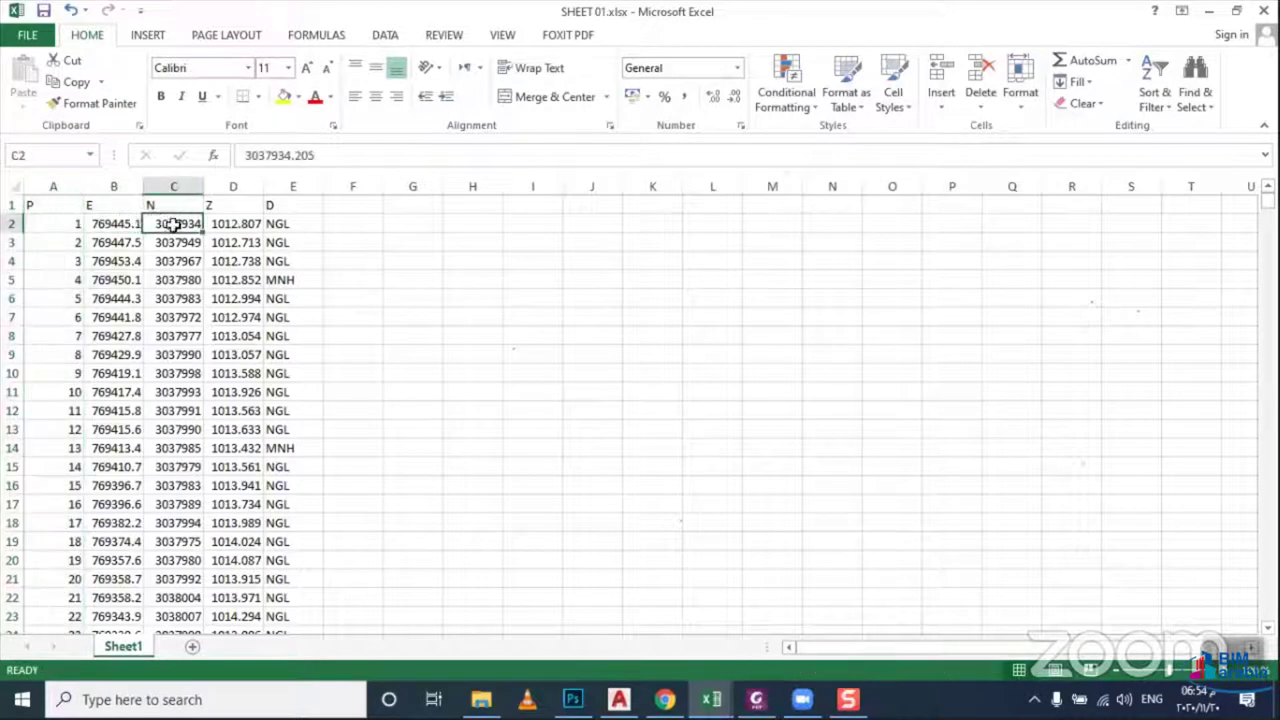
{"action": "left_click", "coordinate": [222, 223]}
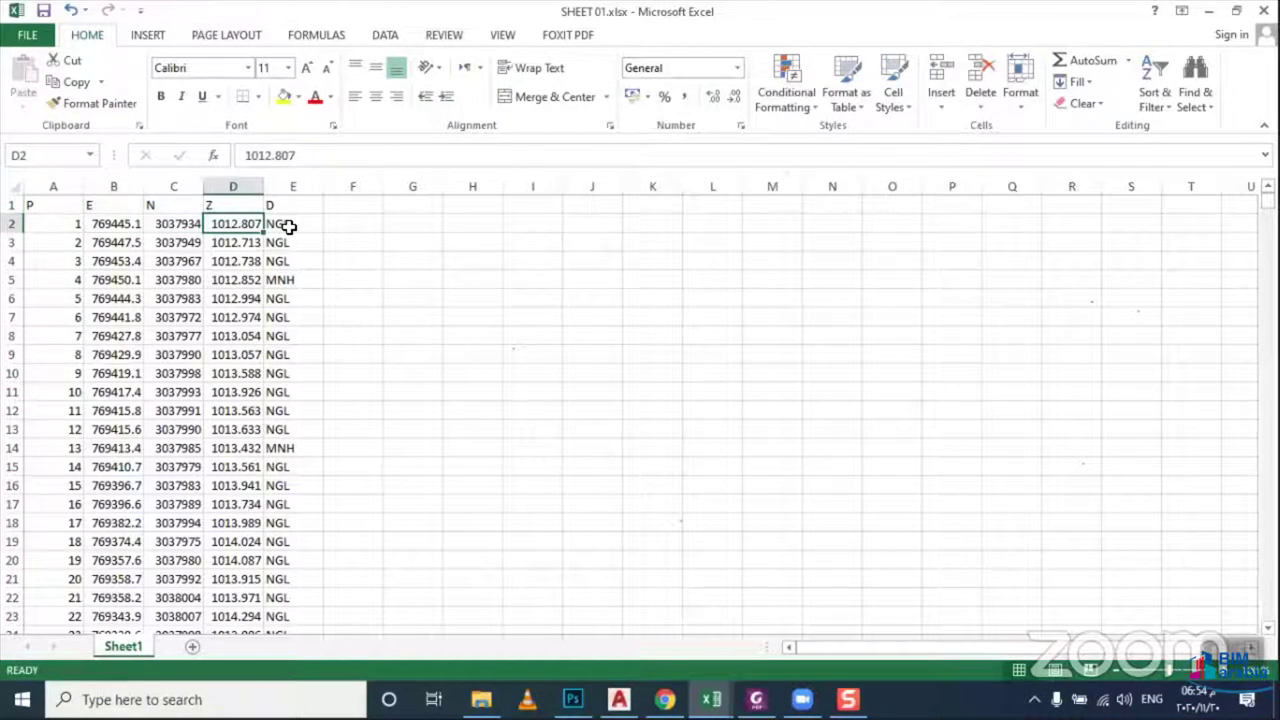
{"action": "left_click", "coordinate": [287, 225]}
{"action": "left_click", "coordinate": [135, 227]}
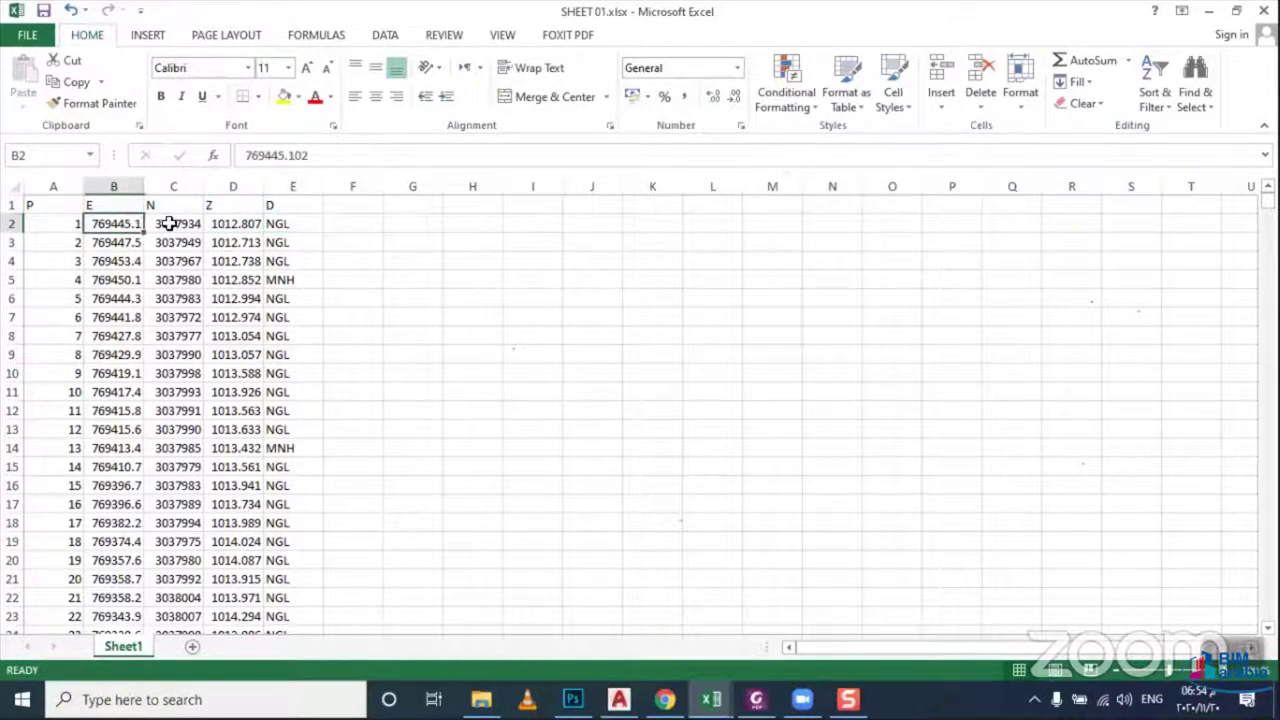
{"action": "left_click", "coordinate": [175, 223]}
{"action": "left_click", "coordinate": [245, 223]}
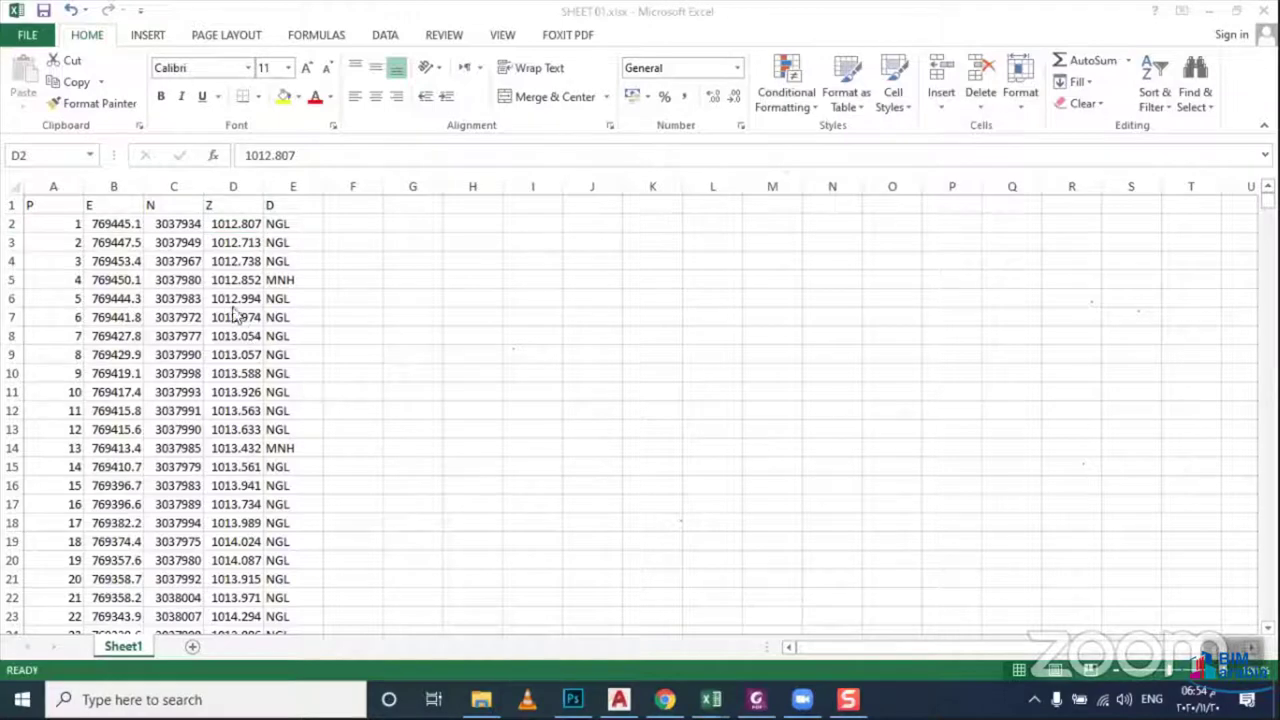
{"action": "left_click", "coordinate": [278, 228]}
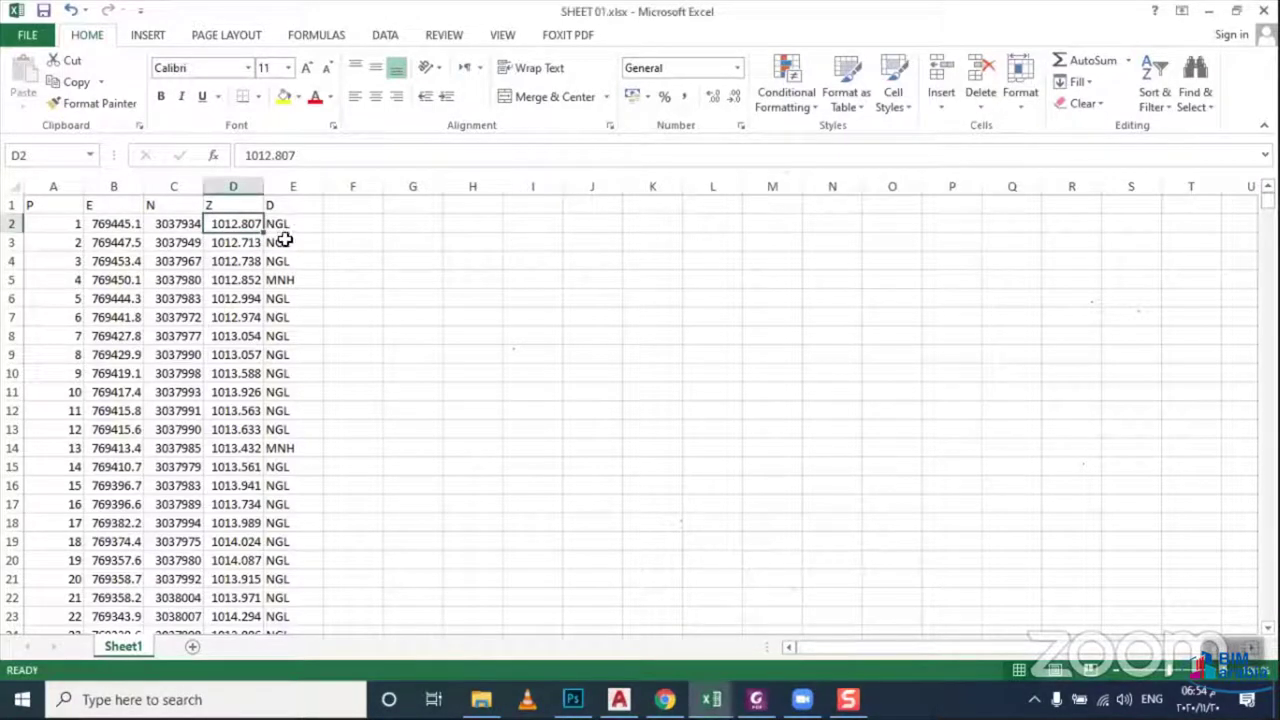
{"action": "left_click", "coordinate": [290, 225]}
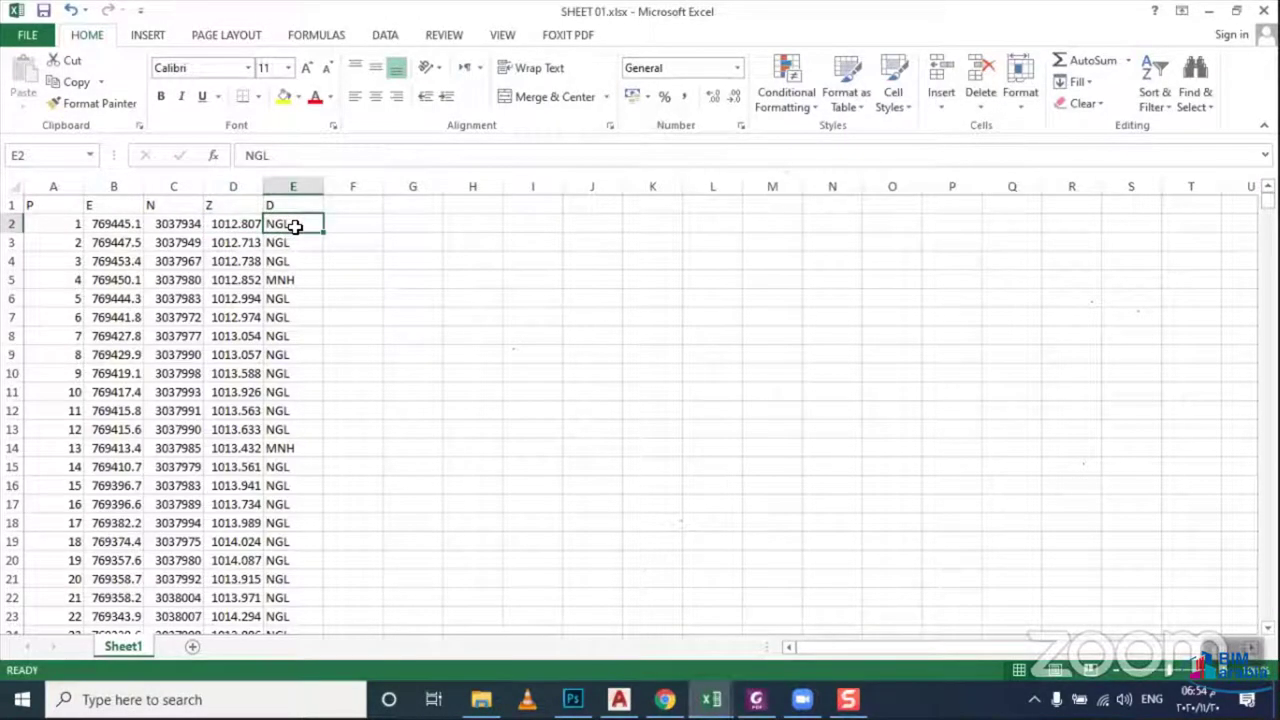
{"action": "left_click", "coordinate": [349, 225]}
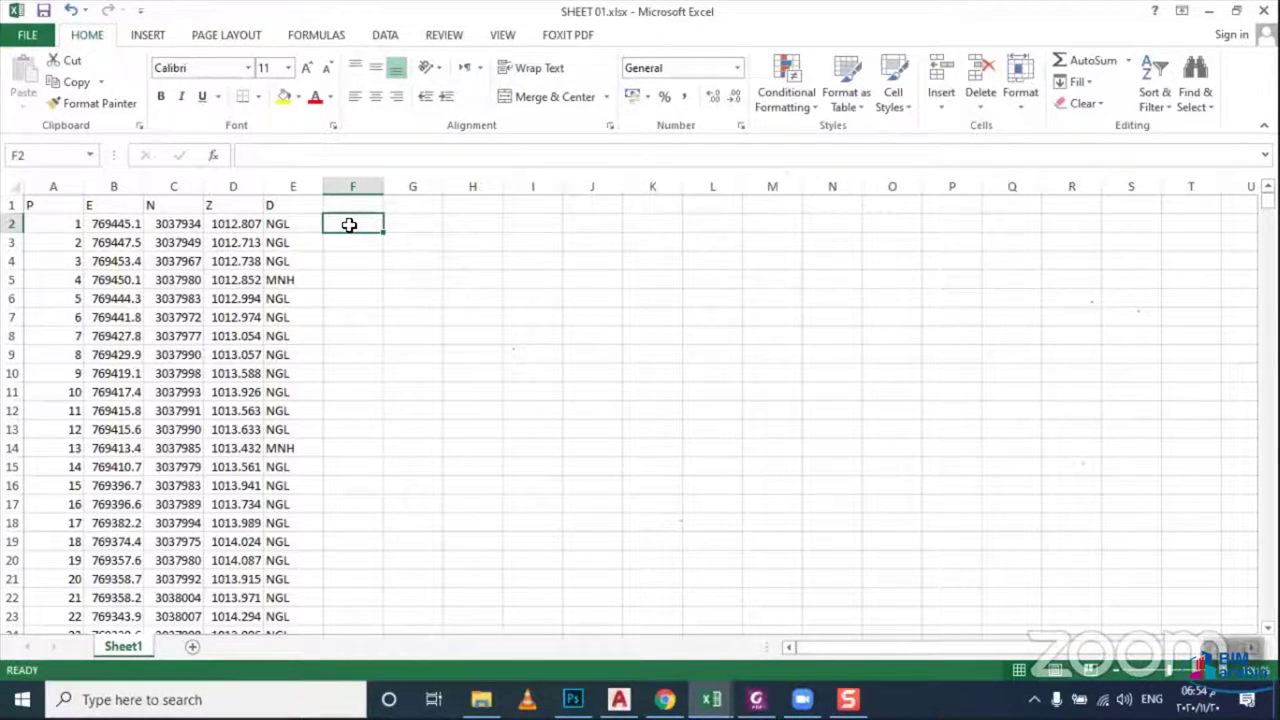
Enter the labels OGL, GL, EXL and EG into cells F2 to I2
{"action": "type", "text": "N"}
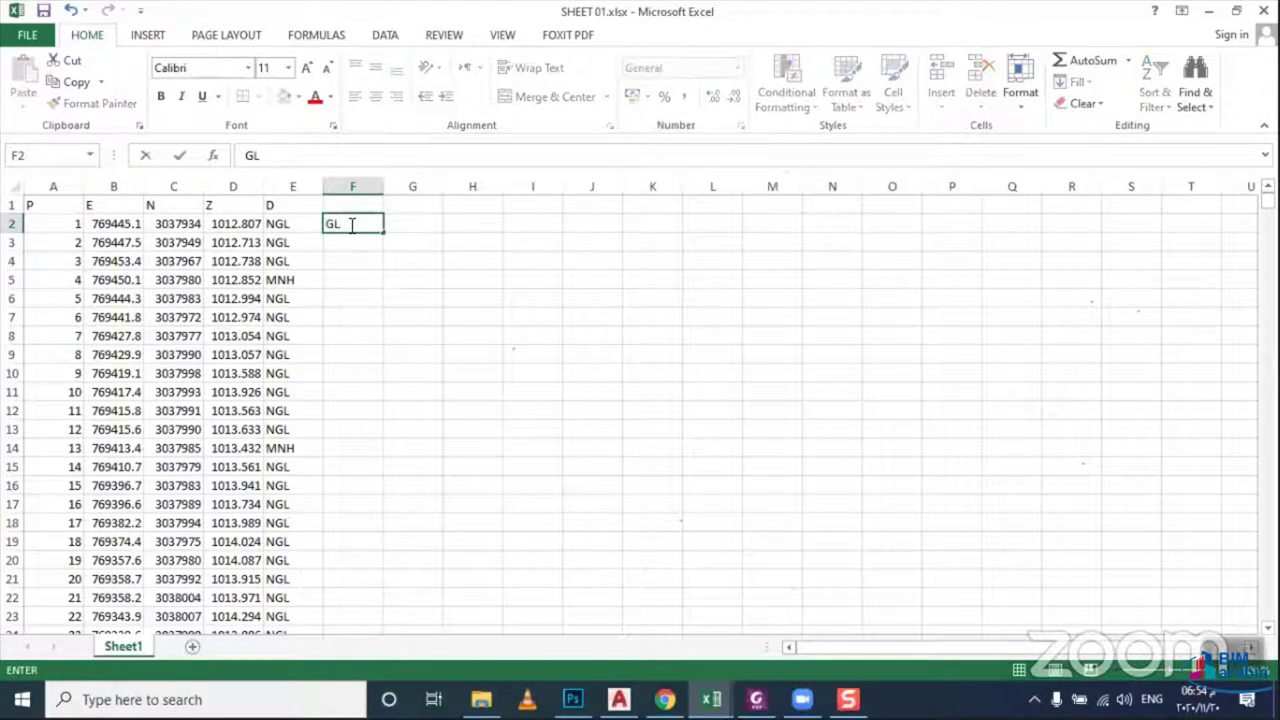
{"action": "key", "text": "BackSpace"}
{"action": "key", "text": "BackSpace"}
{"action": "type", "text": "O"}
{"action": "type", "text": "GL"}
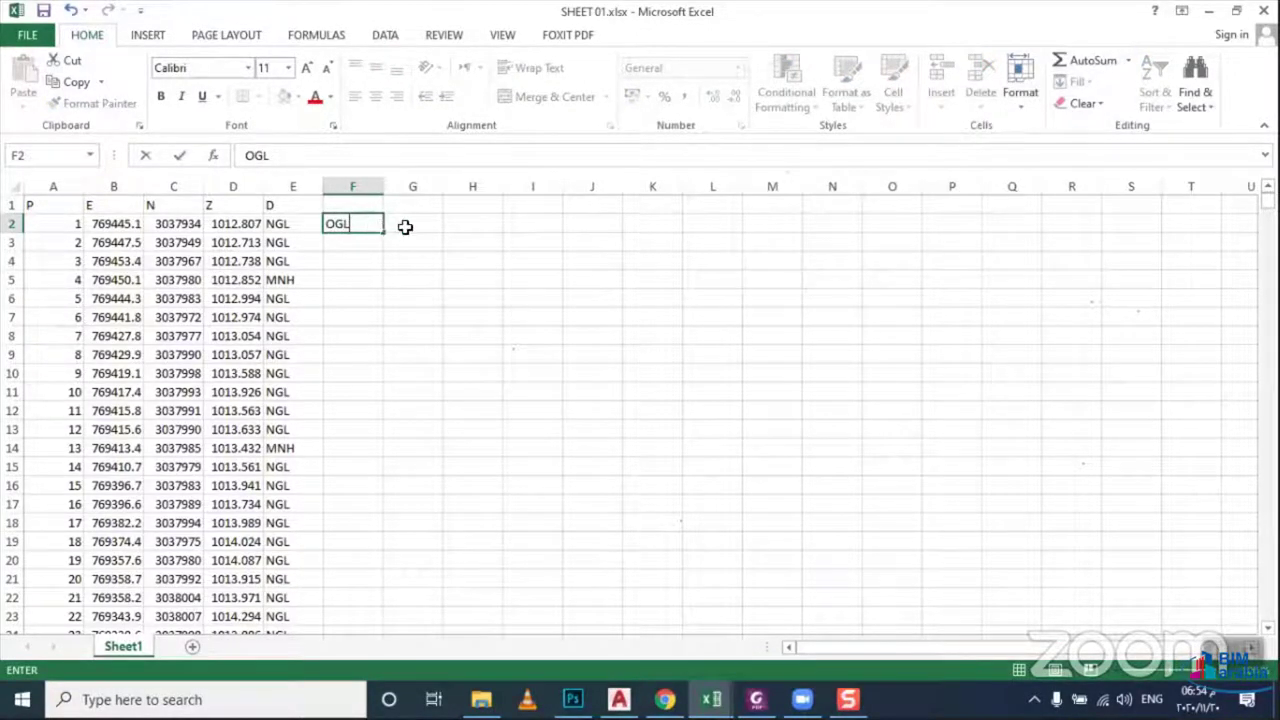
{"action": "left_click", "coordinate": [405, 226]}
{"action": "type", "text": "GL"}
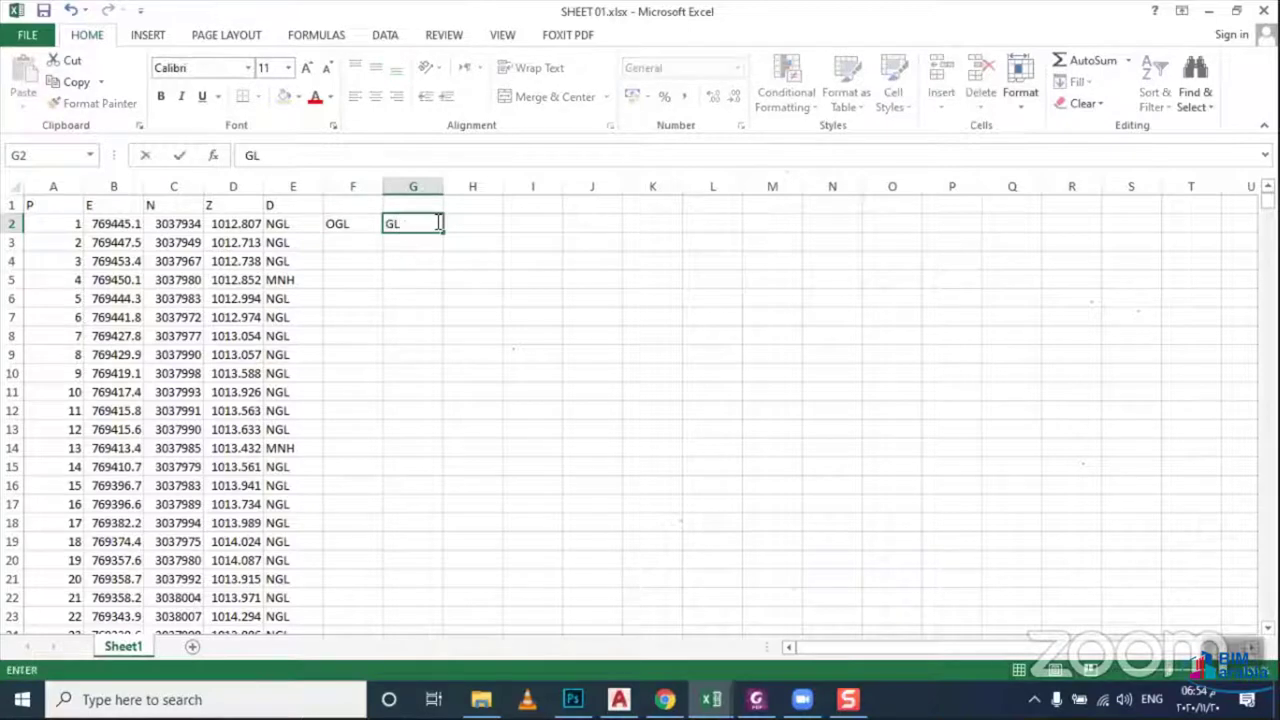
{"action": "left_click", "coordinate": [467, 224]}
{"action": "type", "text": "EX"}
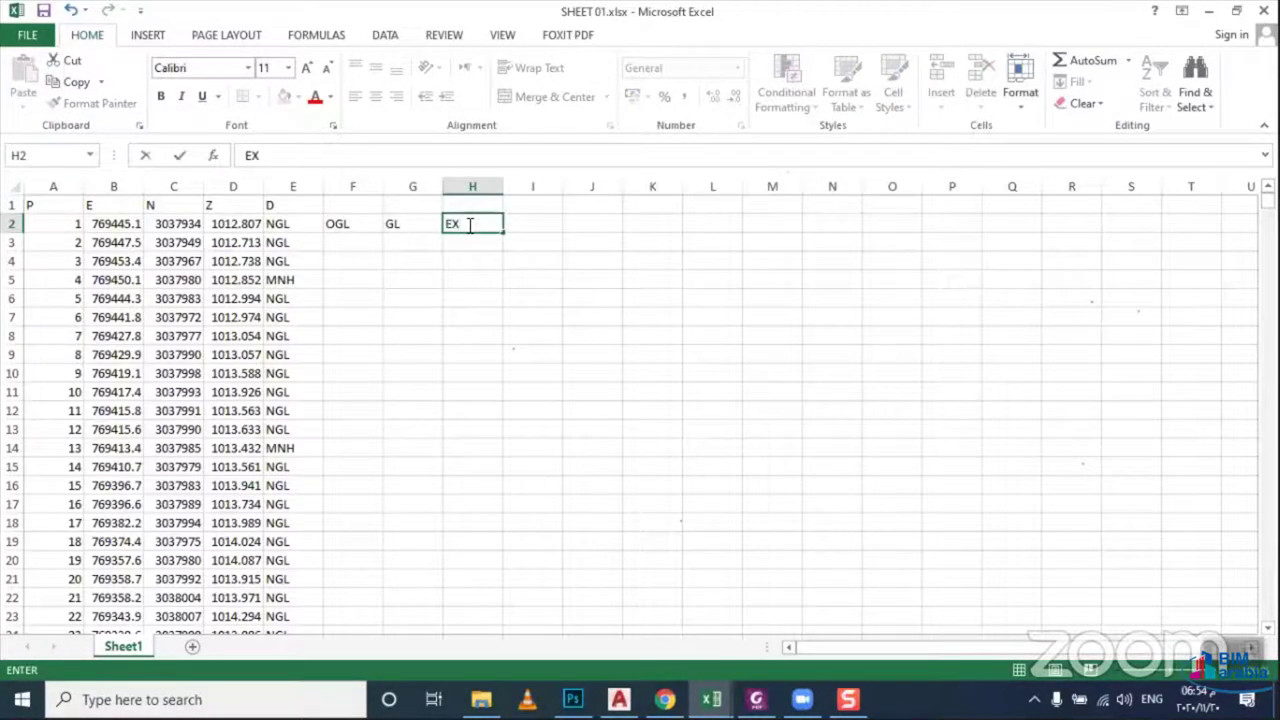
{"action": "type", "text": "L"}
{"action": "left_click", "coordinate": [541, 226]}
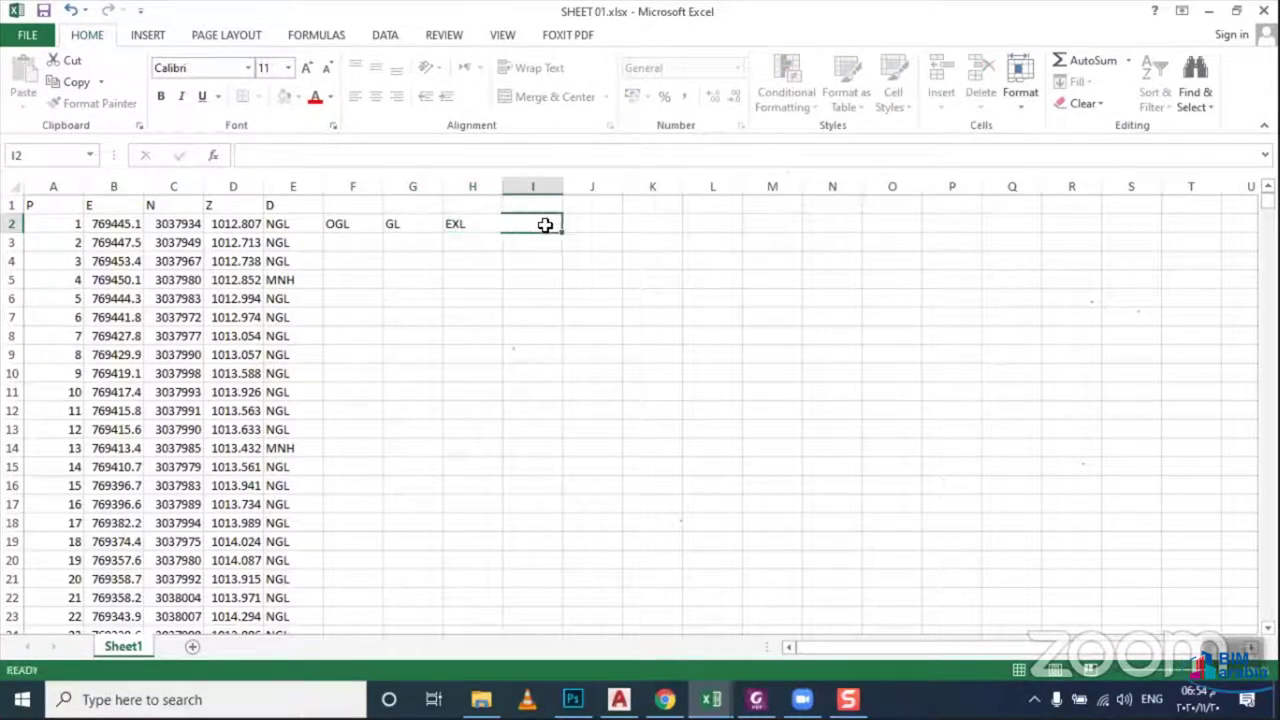
{"action": "type", "text": "EG"}
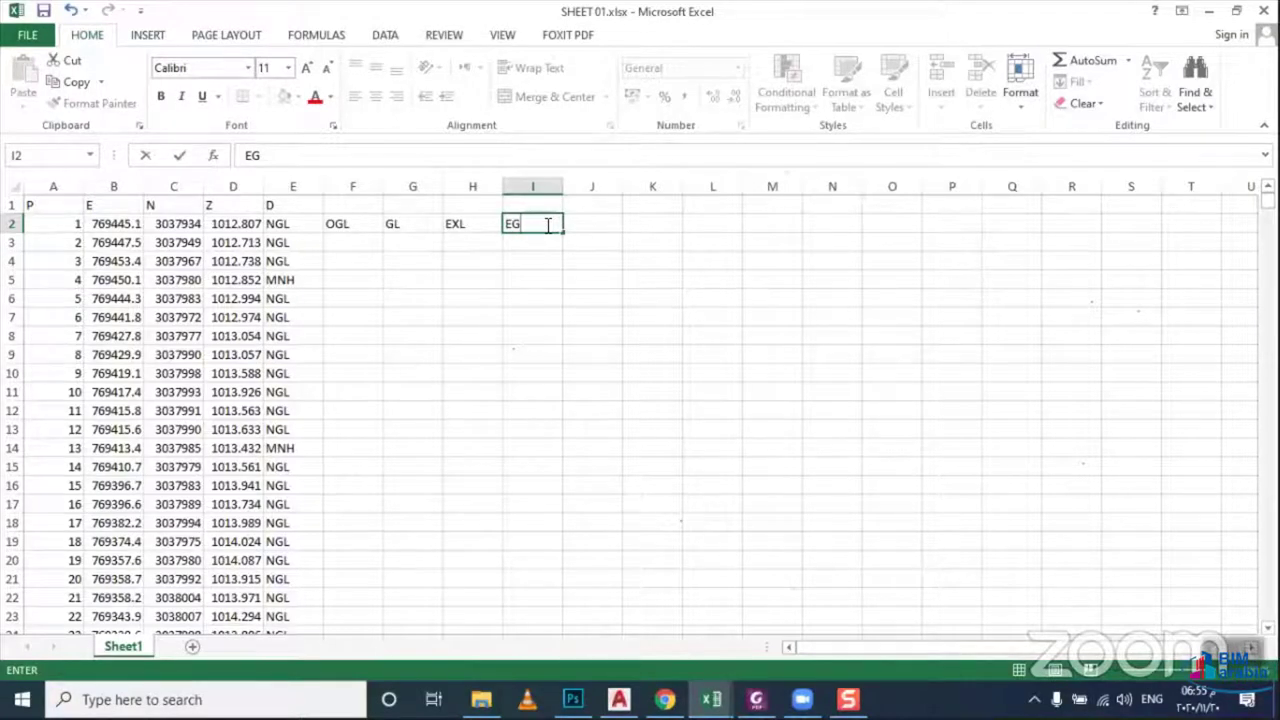
{"action": "left_click", "coordinate": [297, 222]}
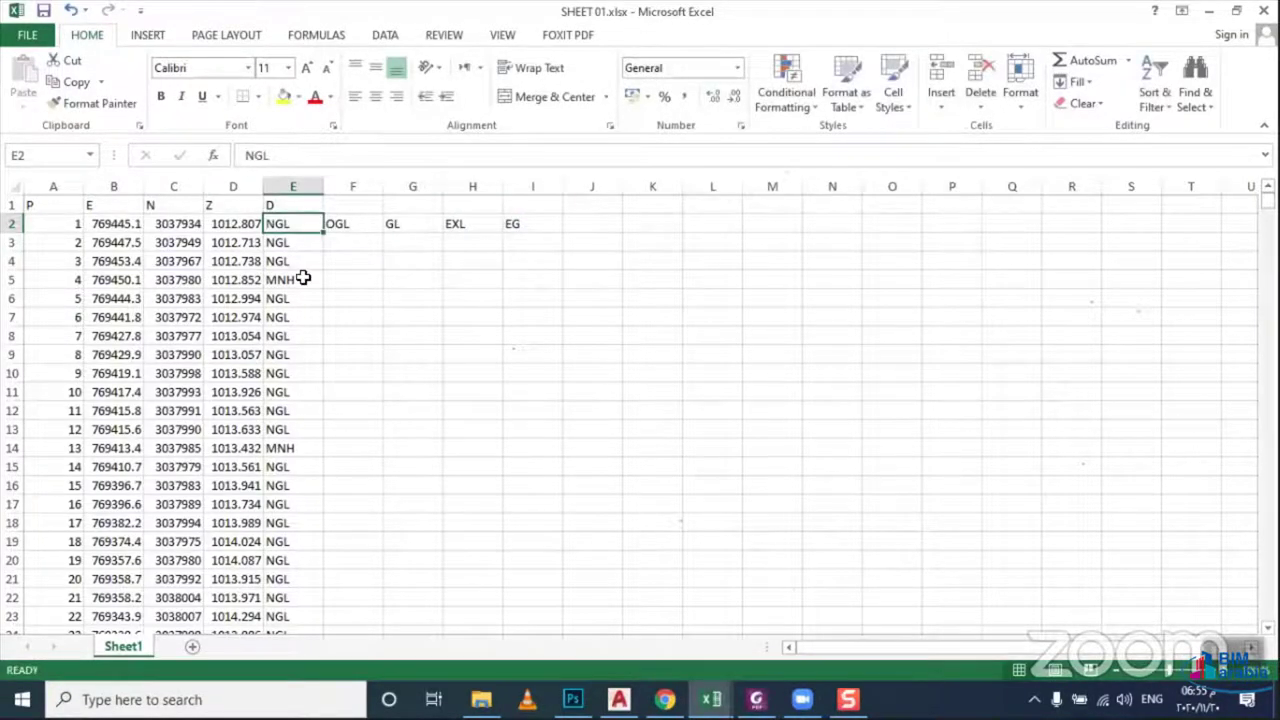
Check the MNH description in row 5 and scroll through the point data
{"action": "left_click", "coordinate": [303, 278]}
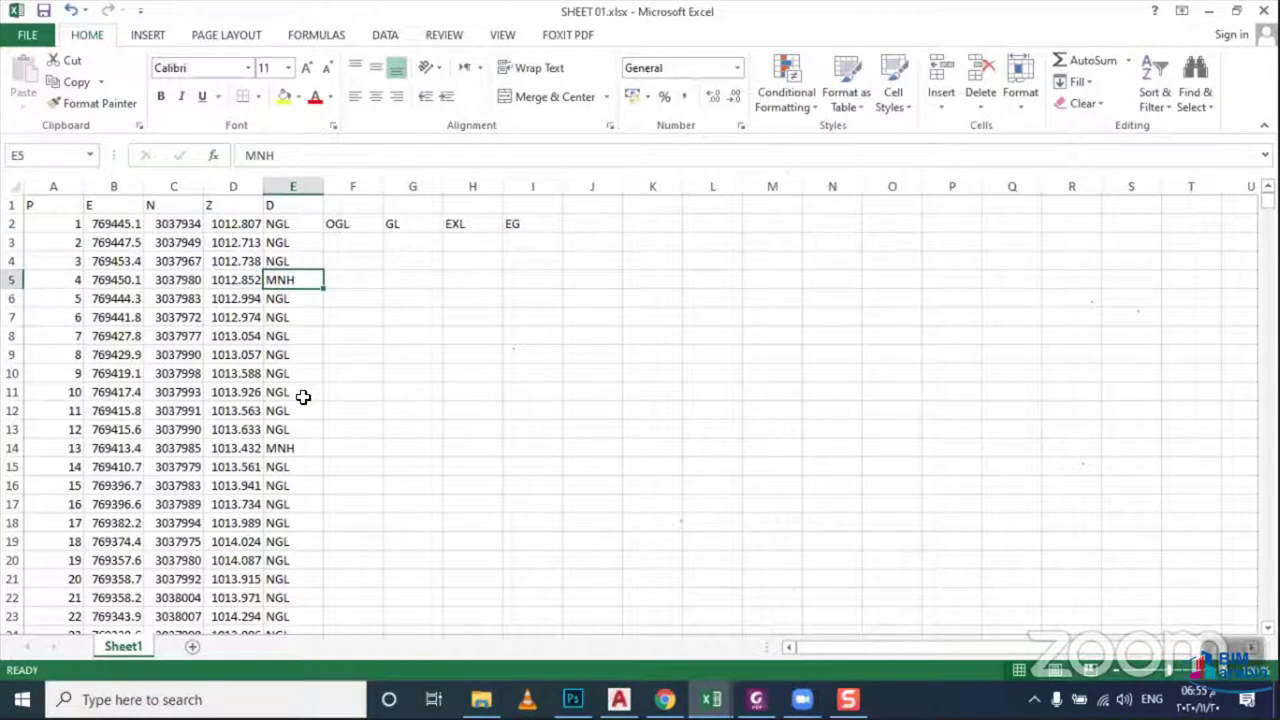
{"action": "scroll", "coordinate": [301, 405], "scroll_direction": "down", "scroll_amount": 2}
{"action": "scroll", "coordinate": [301, 406], "scroll_direction": "down", "scroll_amount": 7}
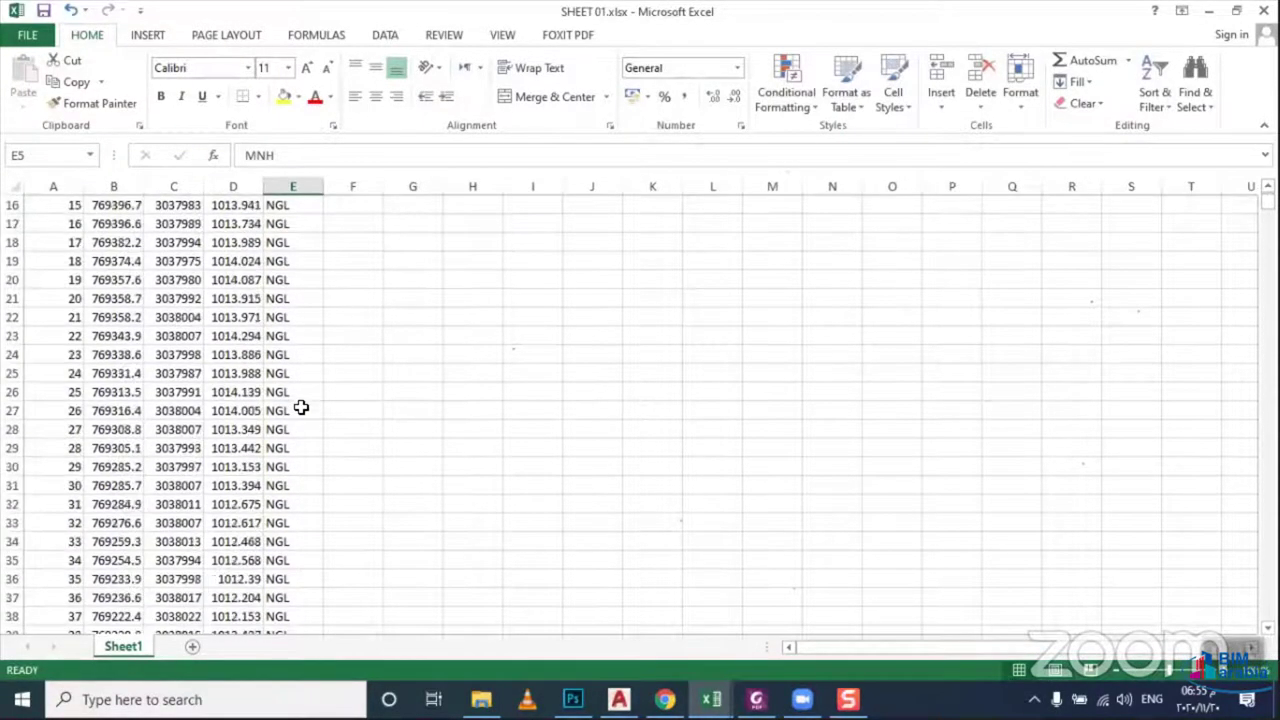
{"action": "scroll", "coordinate": [300, 410], "scroll_direction": "up", "scroll_amount": 3}
{"action": "scroll", "coordinate": [293, 502], "scroll_direction": "down", "scroll_amount": 4}
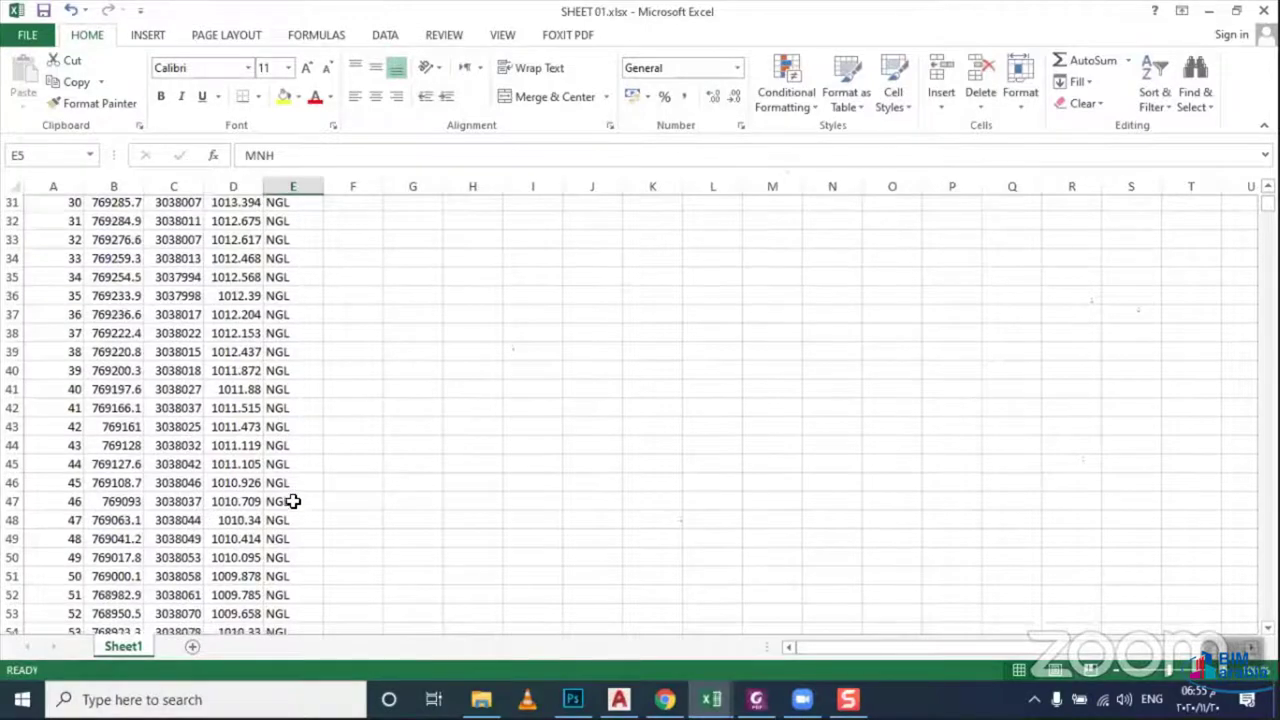
{"action": "scroll", "coordinate": [290, 503], "scroll_direction": "down", "scroll_amount": 2}
{"action": "scroll", "coordinate": [287, 530], "scroll_direction": "down", "scroll_amount": 2}
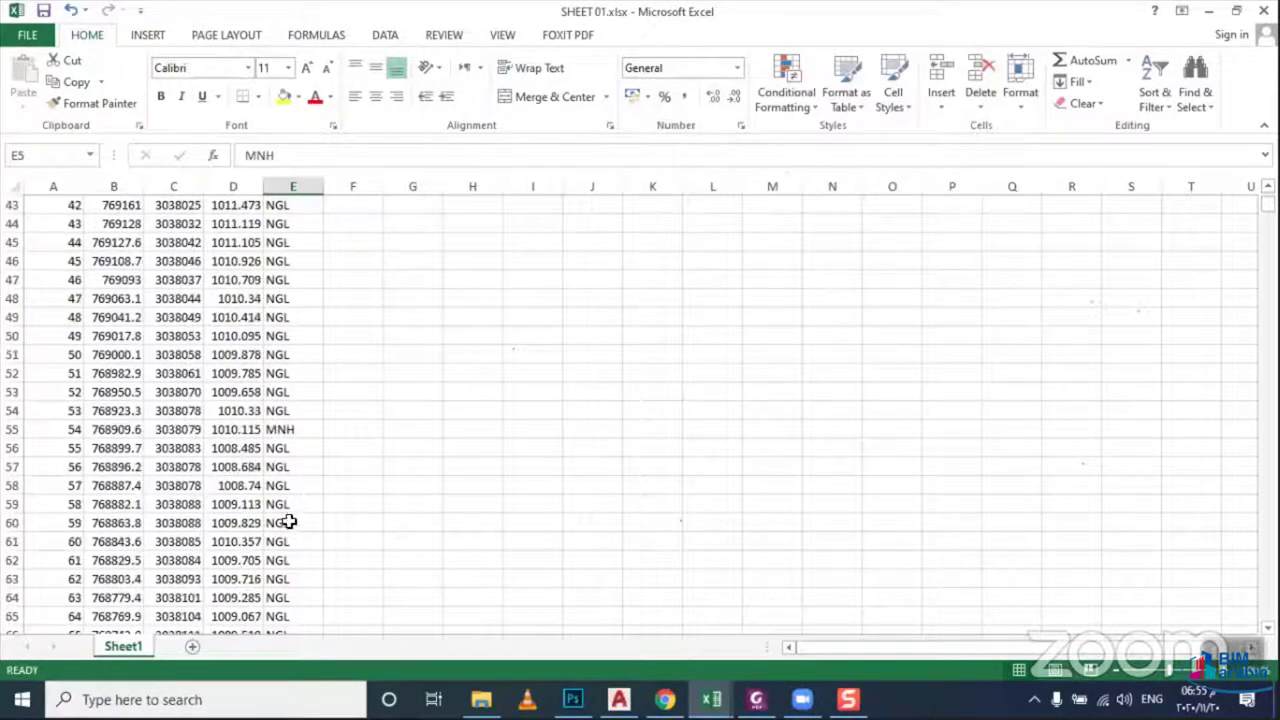
{"action": "scroll", "coordinate": [289, 497], "scroll_direction": "up", "scroll_amount": 3}
{"action": "scroll", "coordinate": [289, 462], "scroll_direction": "up", "scroll_amount": 8}
{"action": "scroll", "coordinate": [293, 430], "scroll_direction": "up", "scroll_amount": 3}
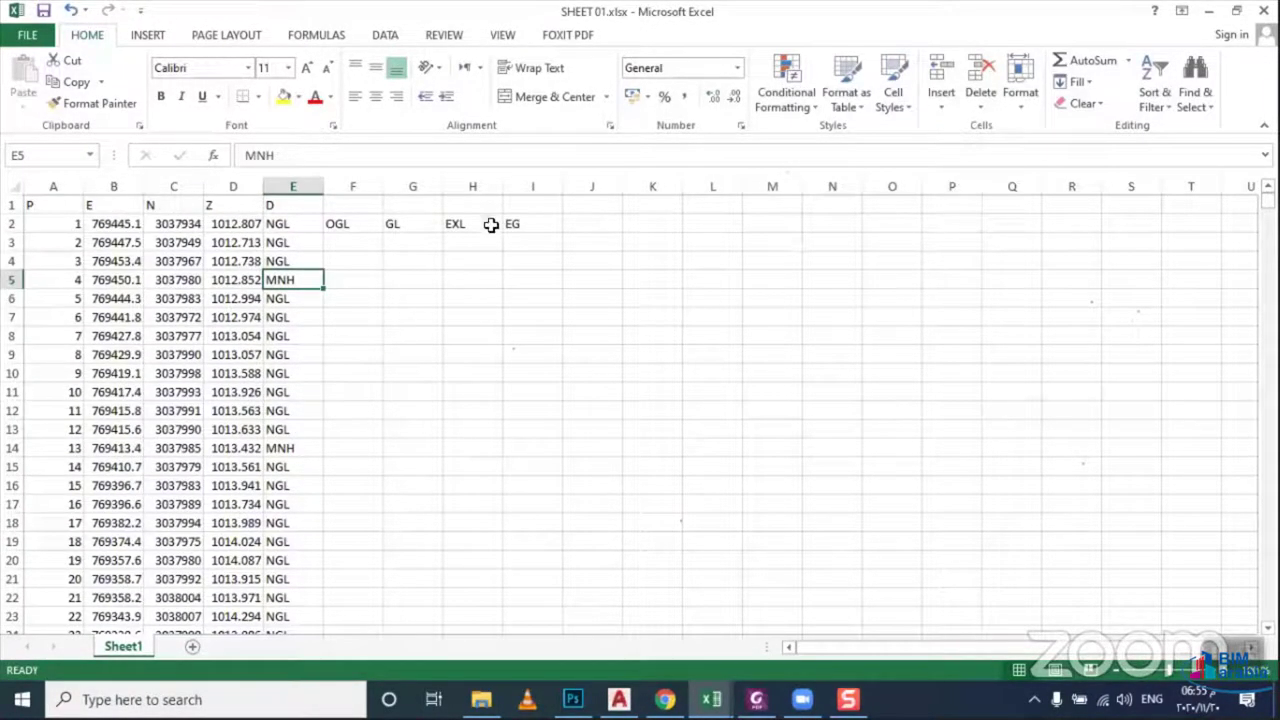
Select F2:I2 and delete the OGL, GL, EXL and EG labels
{"action": "left_click_drag", "start_coordinate": [531, 222], "coordinate": [354, 228]}
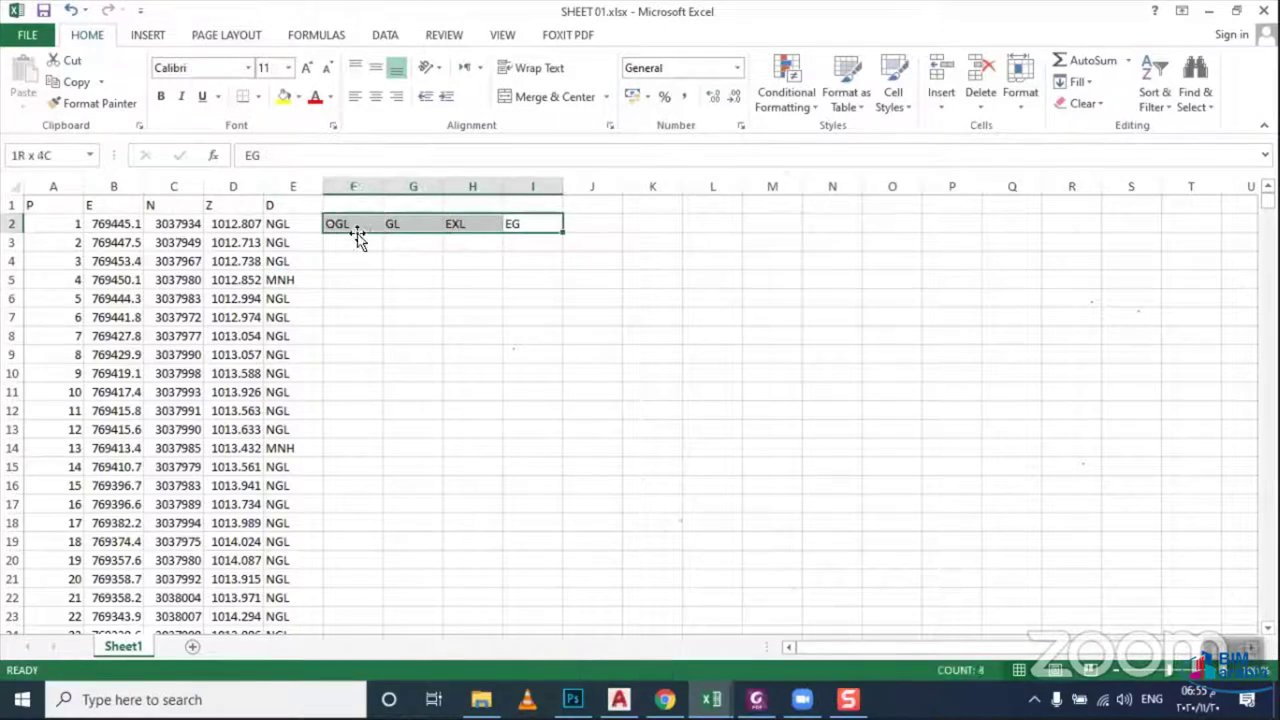
{"action": "key", "text": "Delete"}
{"action": "left_click", "coordinate": [358, 280]}
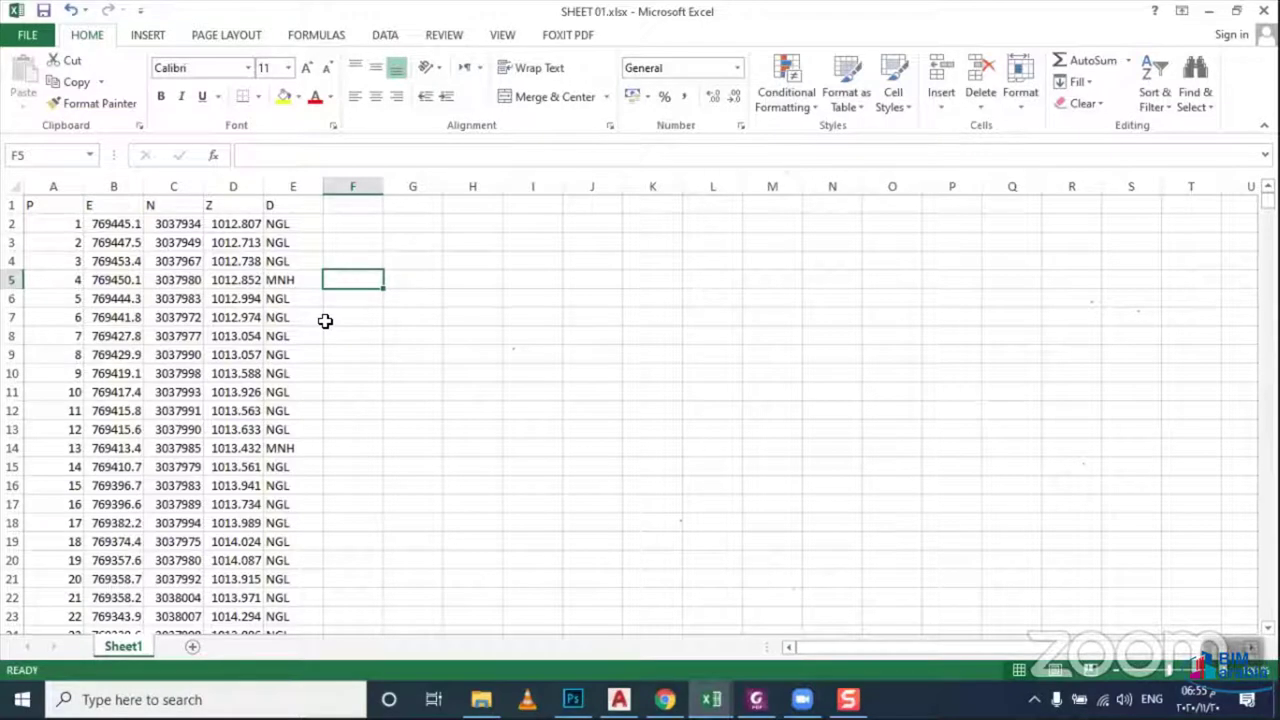
Save the sheet in BiM Arabia as X01 with Text (Tab delimited) format
{"action": "left_click", "coordinate": [335, 352]}
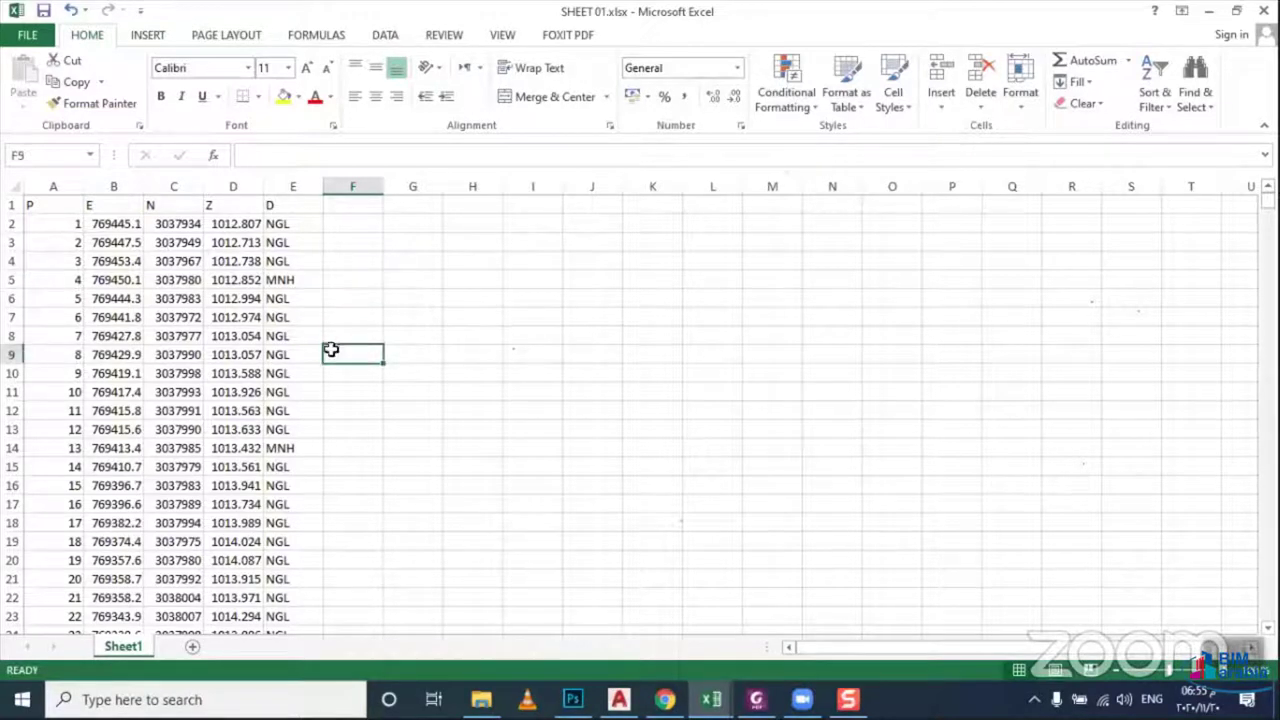
{"action": "left_click", "coordinate": [22, 36]}
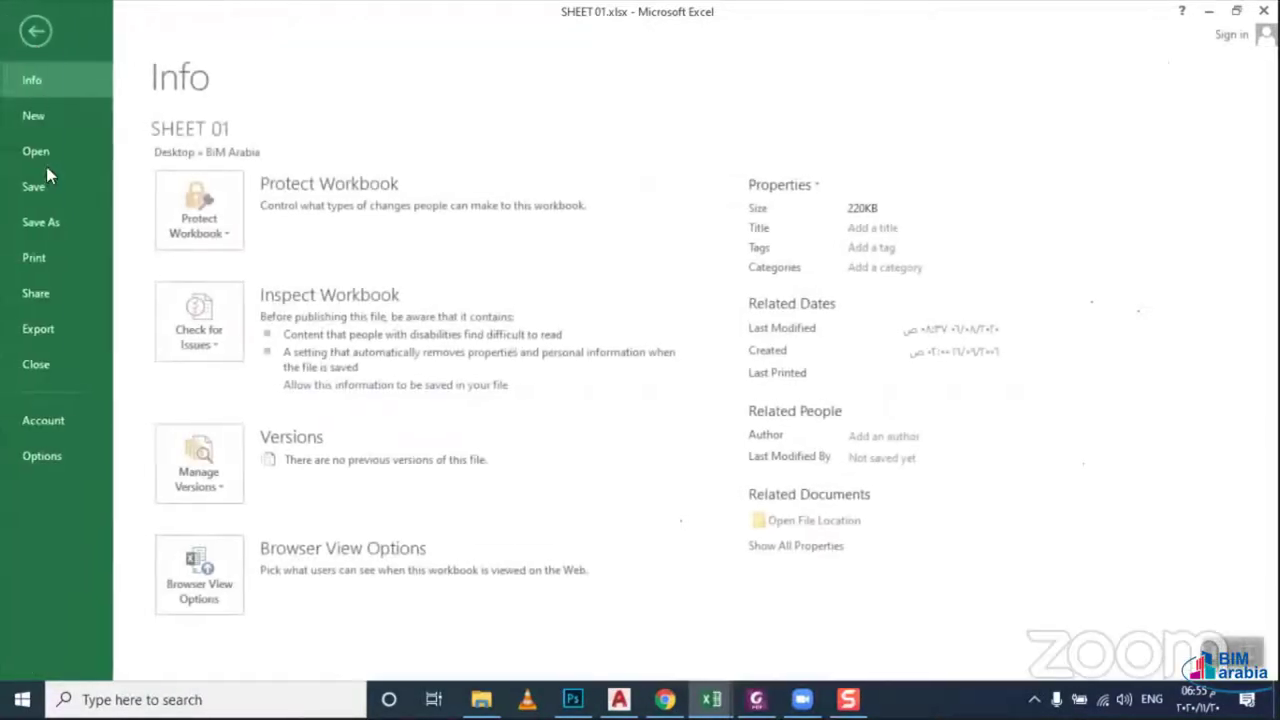
{"action": "left_click", "coordinate": [52, 222]}
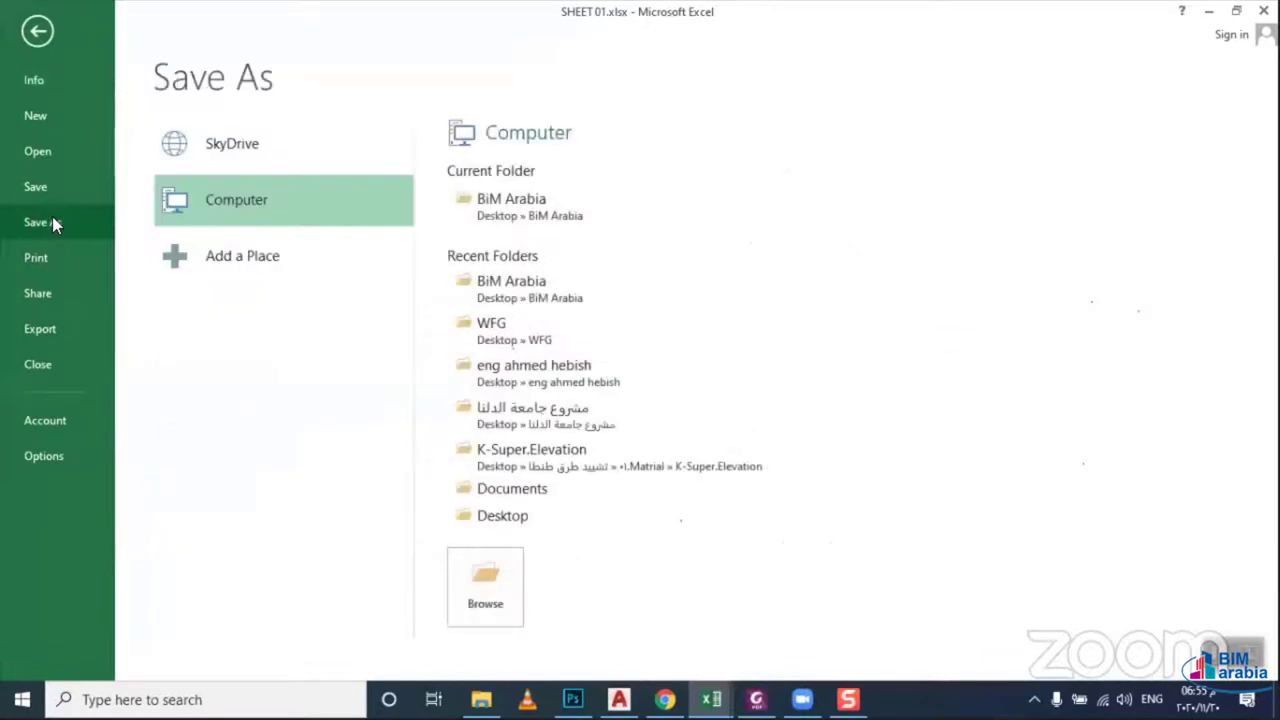
{"action": "left_click", "coordinate": [488, 216]}
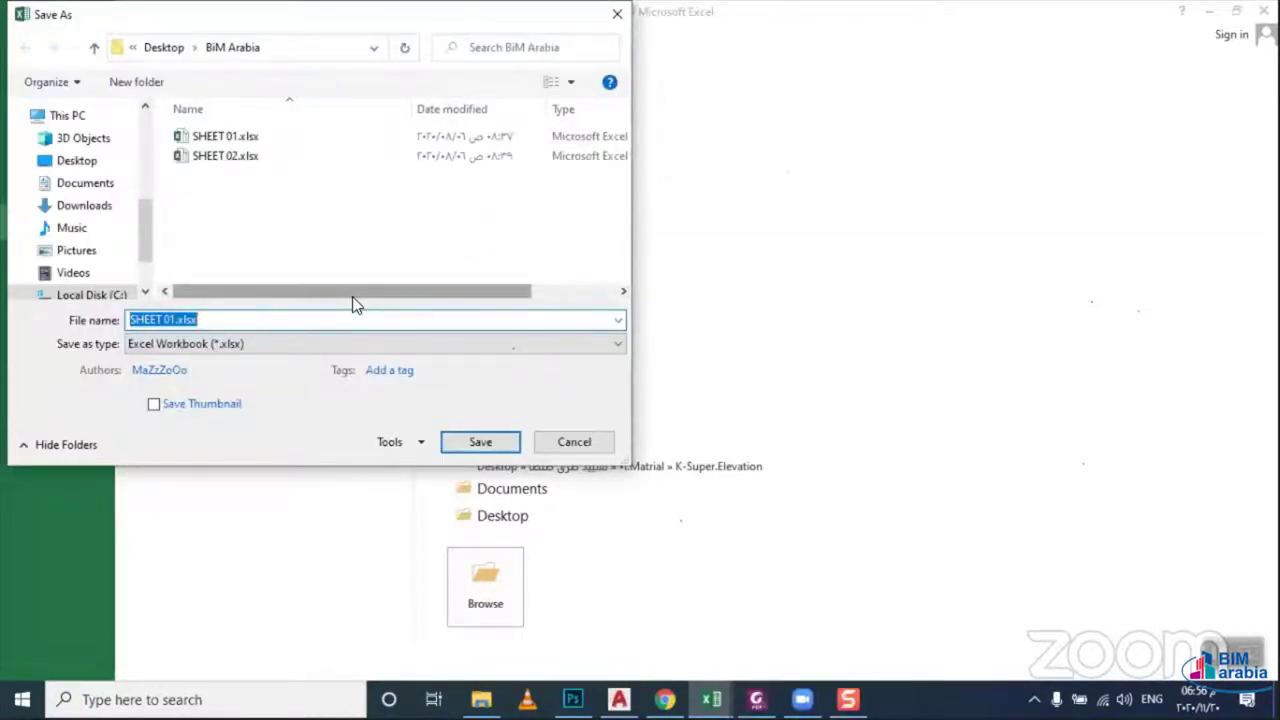
{"action": "type", "text": "X01"}
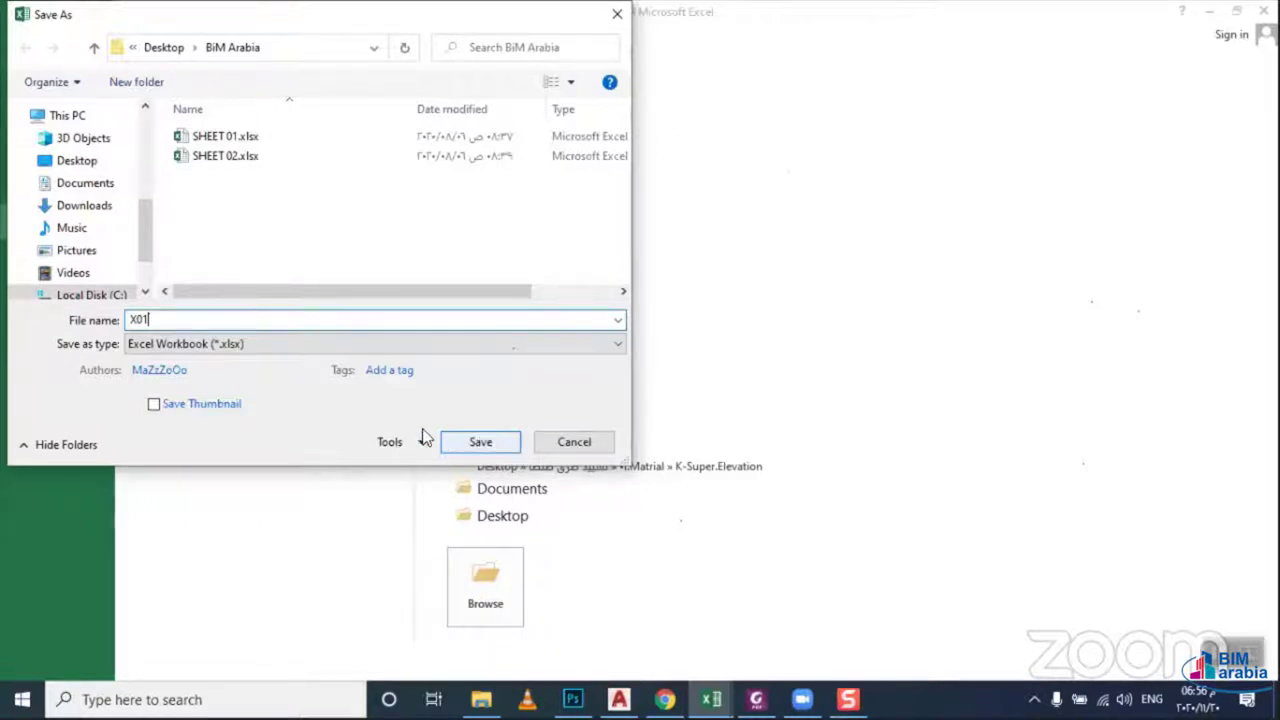
{"action": "left_click", "coordinate": [302, 343]}
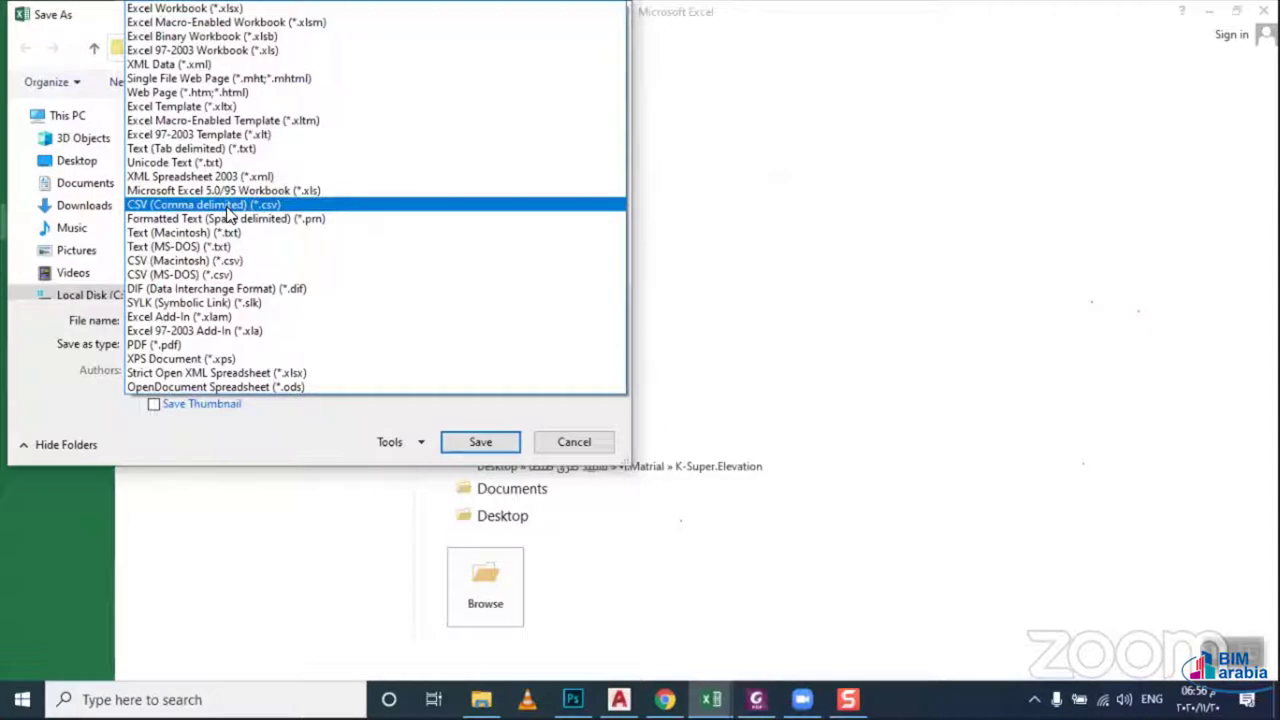
{"action": "left_click", "coordinate": [198, 150]}
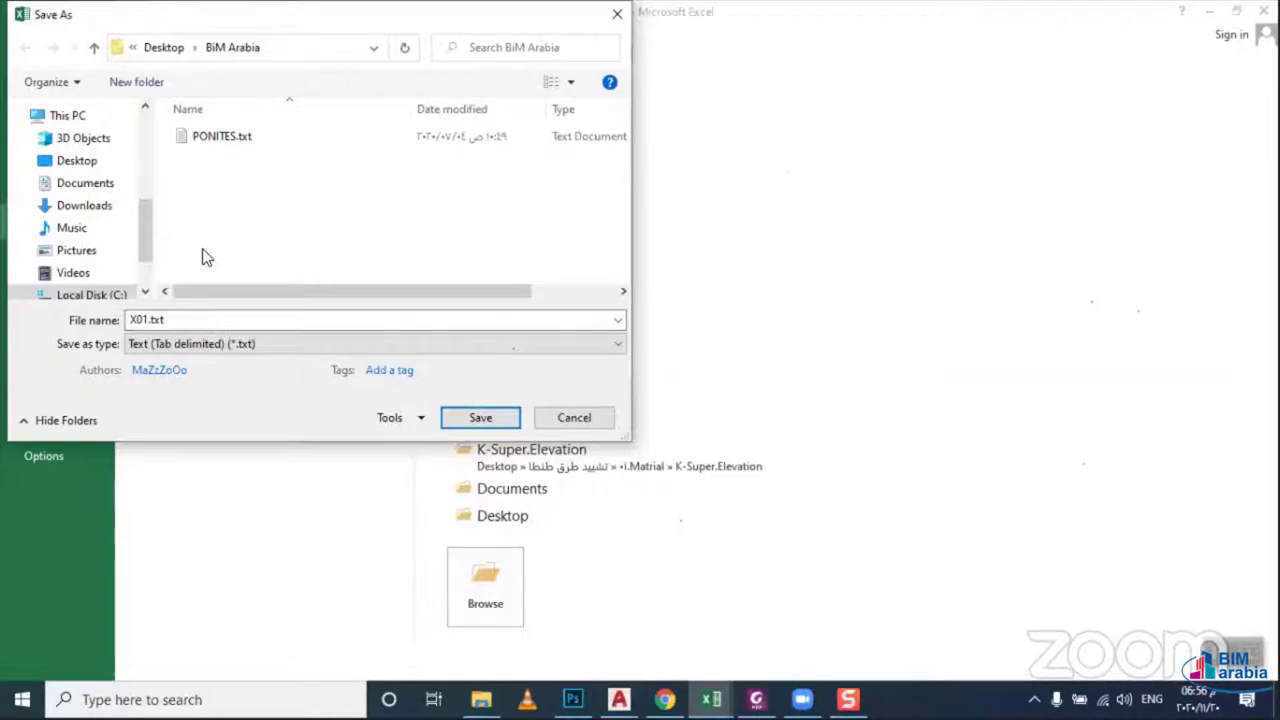
{"action": "left_click", "coordinate": [464, 418]}
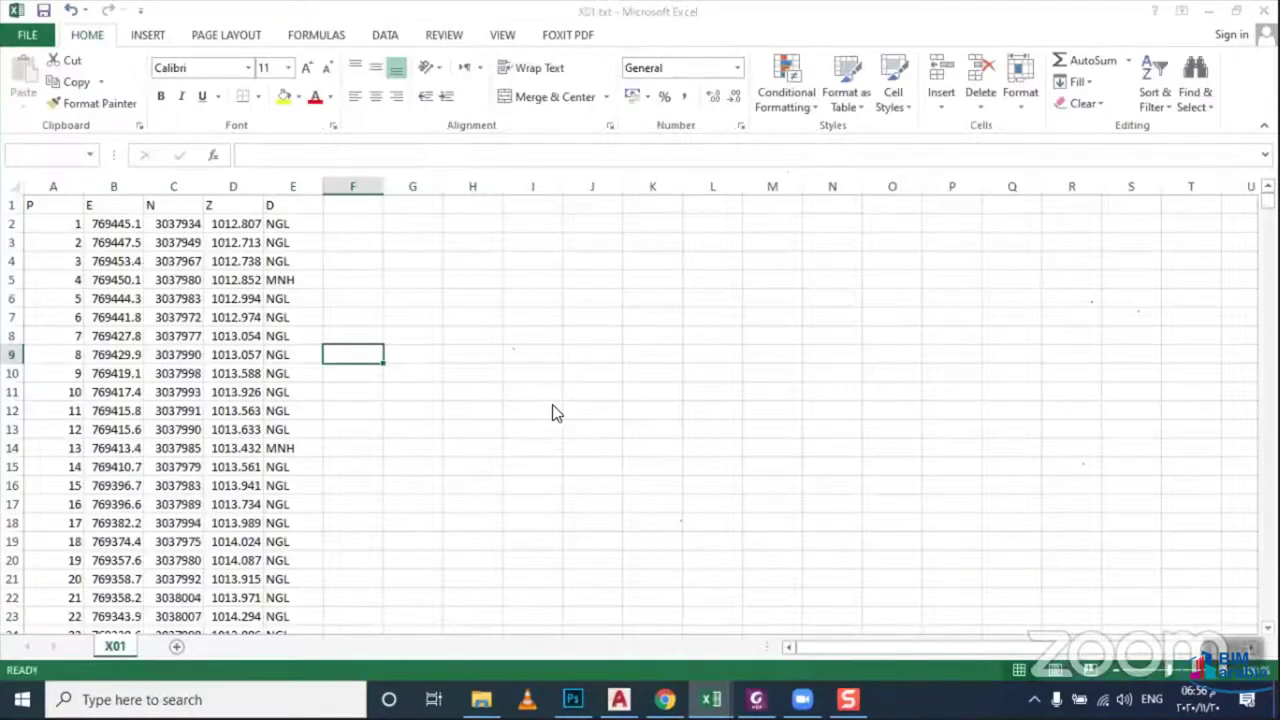
Keep the tab-delimited format, close both workbooks without saving, and preview X01.txt in Notepad
{"action": "left_click", "coordinate": [556, 402]}
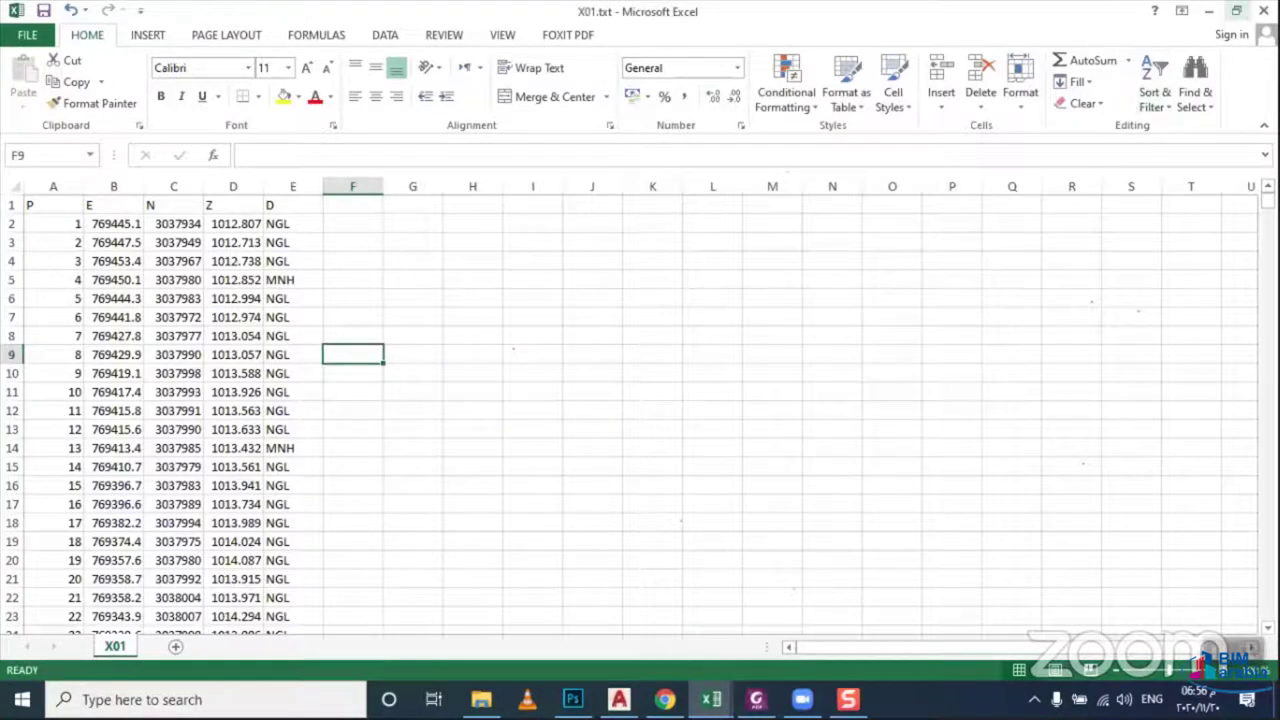
{"action": "left_click", "coordinate": [1263, 10]}
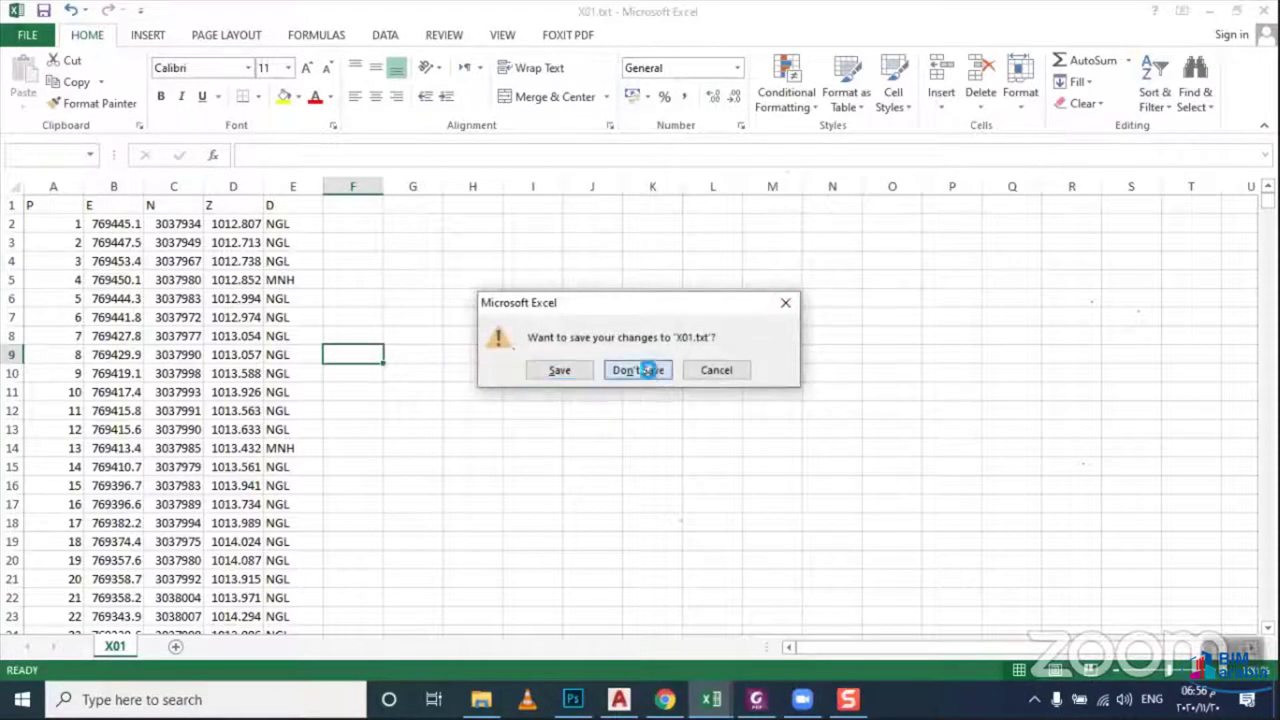
{"action": "left_click", "coordinate": [636, 369]}
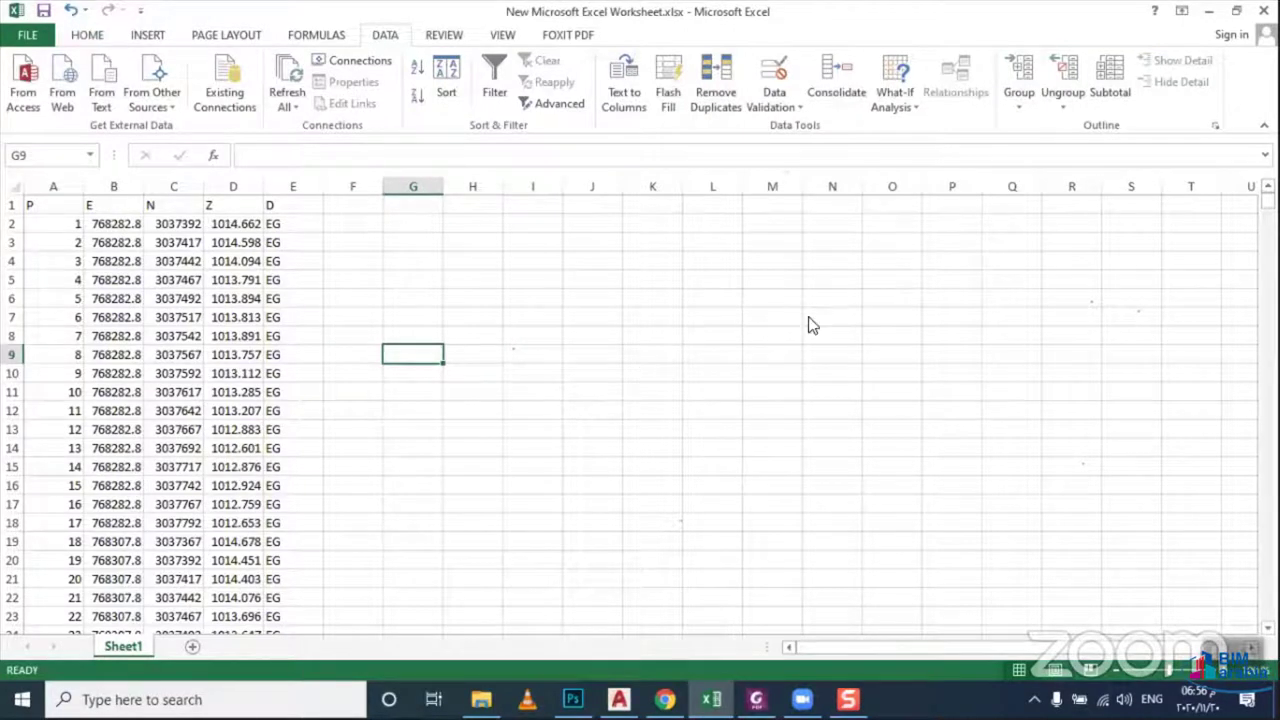
{"action": "left_click", "coordinate": [1264, 11]}
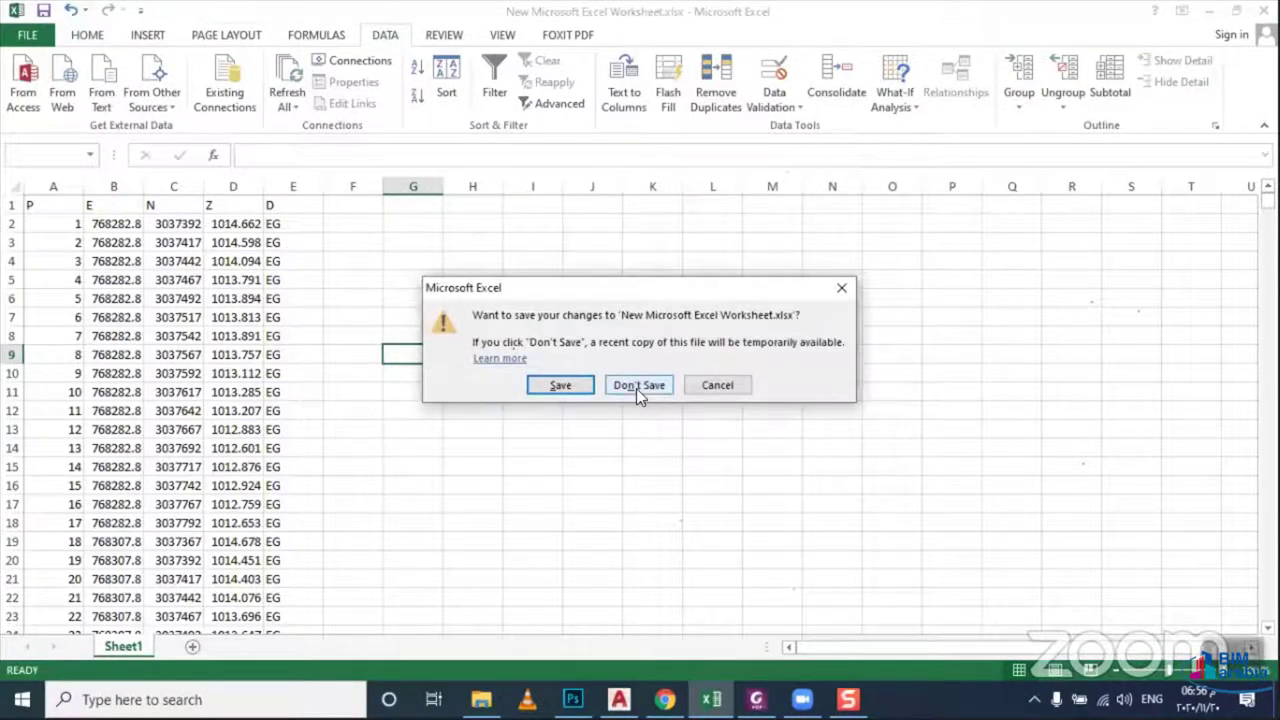
{"action": "left_click", "coordinate": [638, 386]}
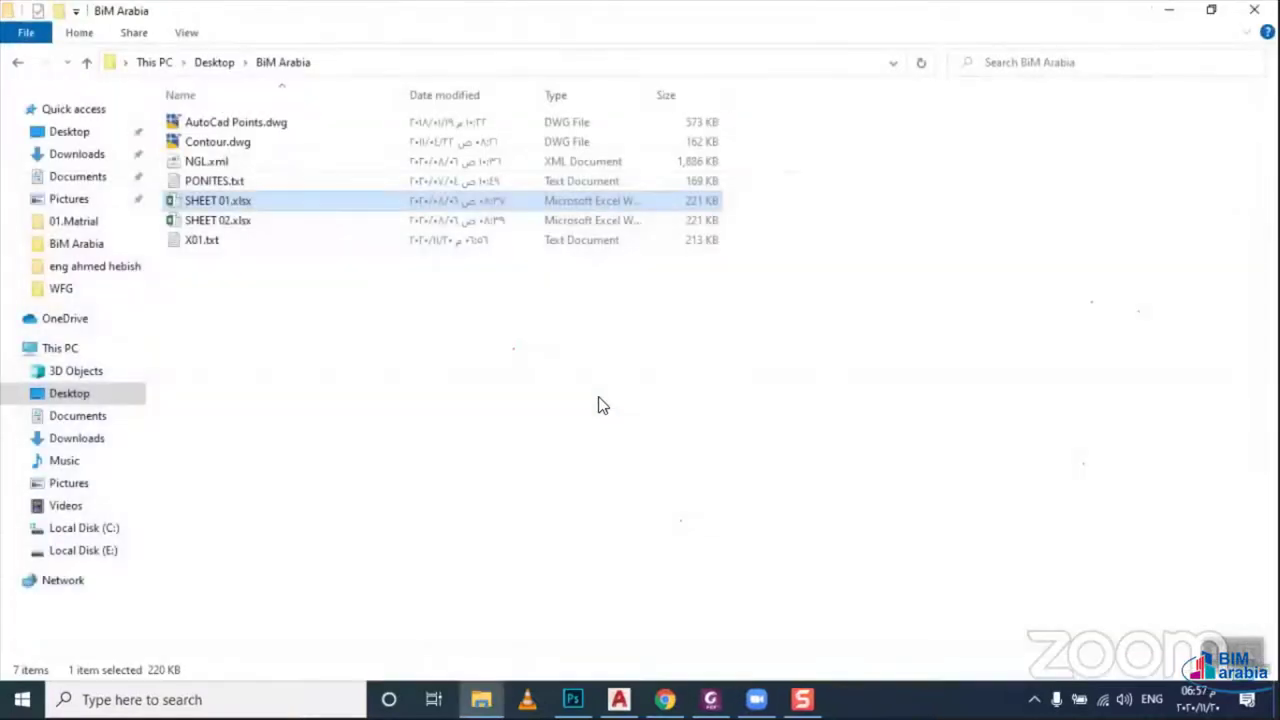
{"action": "double_click", "coordinate": [190, 242]}
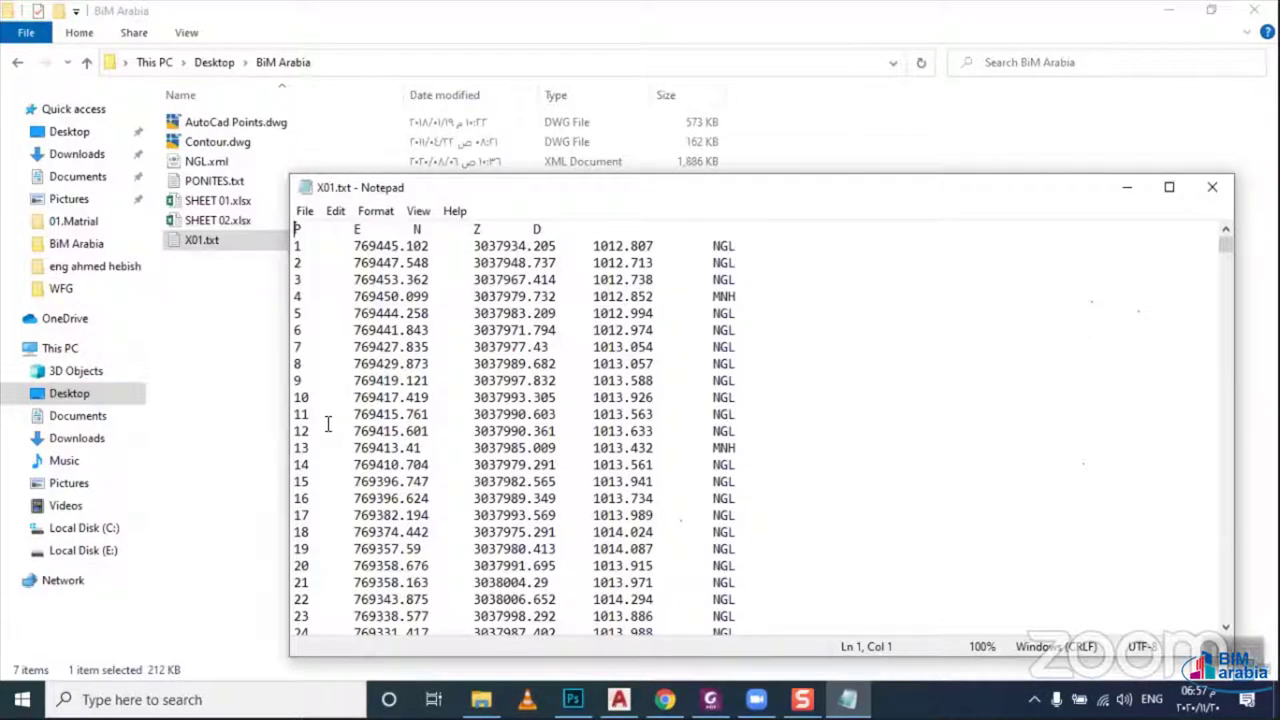
{"action": "left_click", "coordinate": [619, 699]}
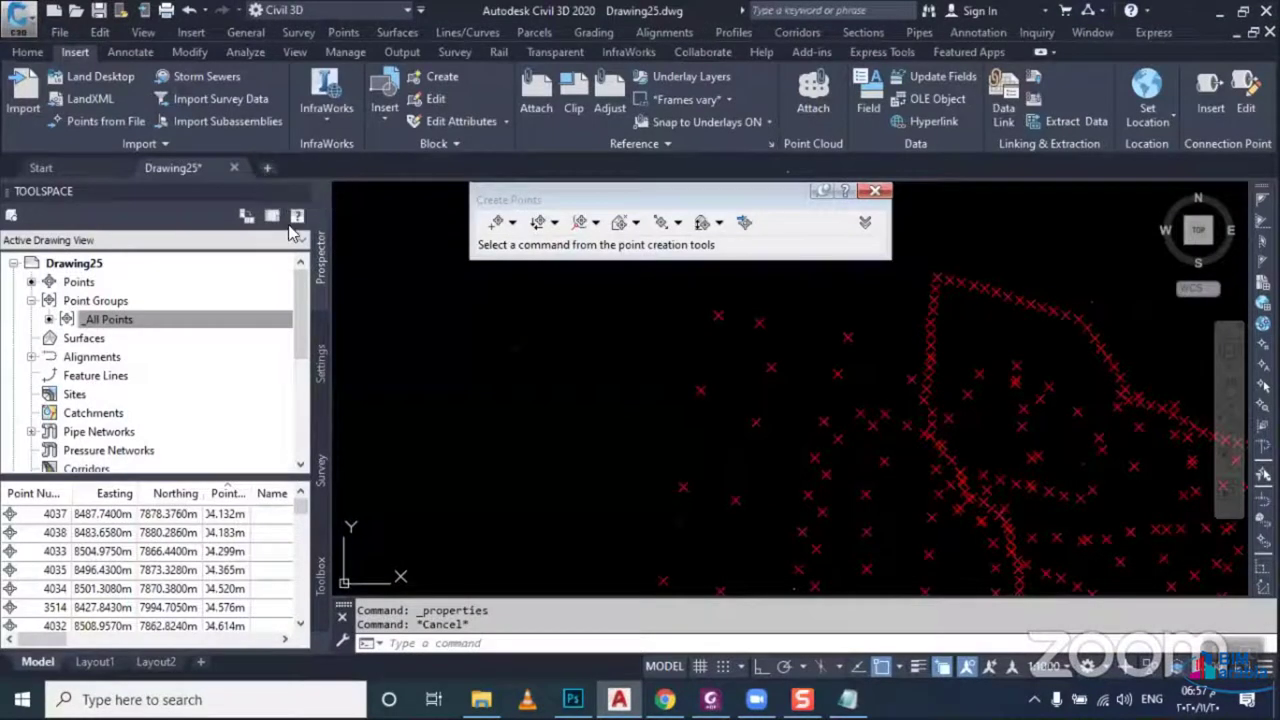
Start a new drawing and bring up the point creation tools from Points > Create
{"action": "key", "text": "ctrl+n"}
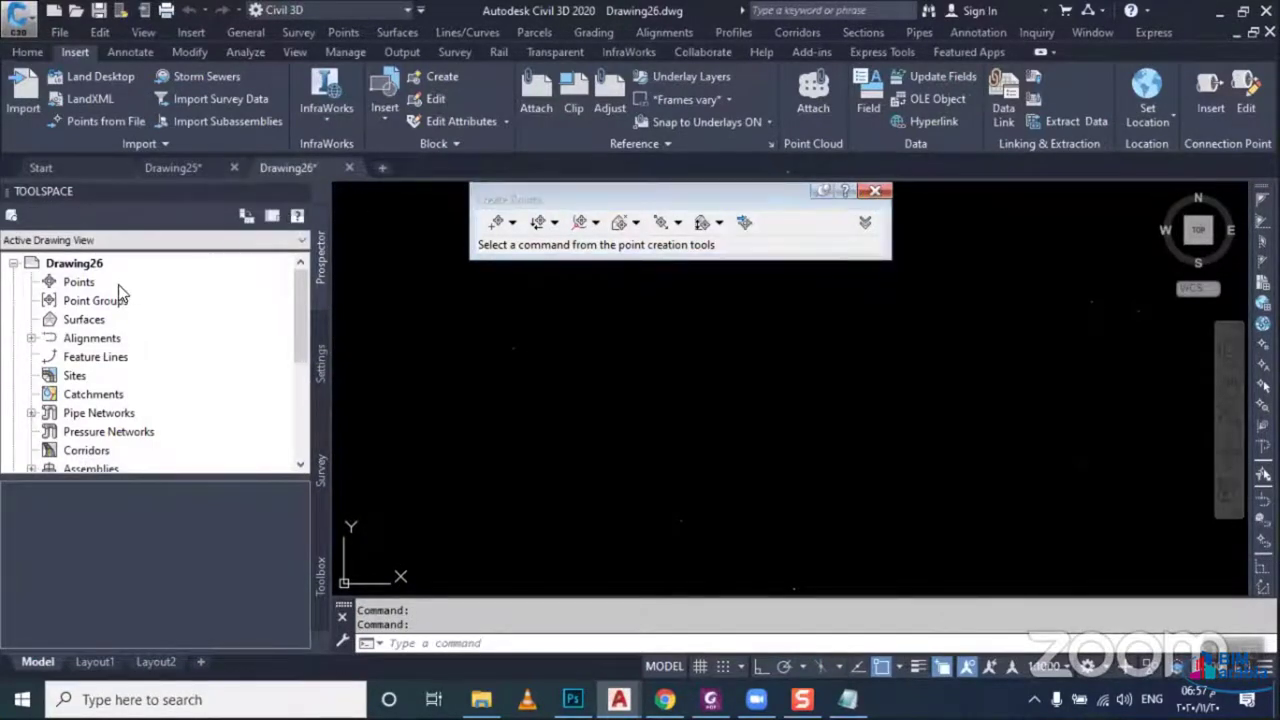
{"action": "right_click", "coordinate": [80, 283]}
{"action": "left_click", "coordinate": [170, 295]}
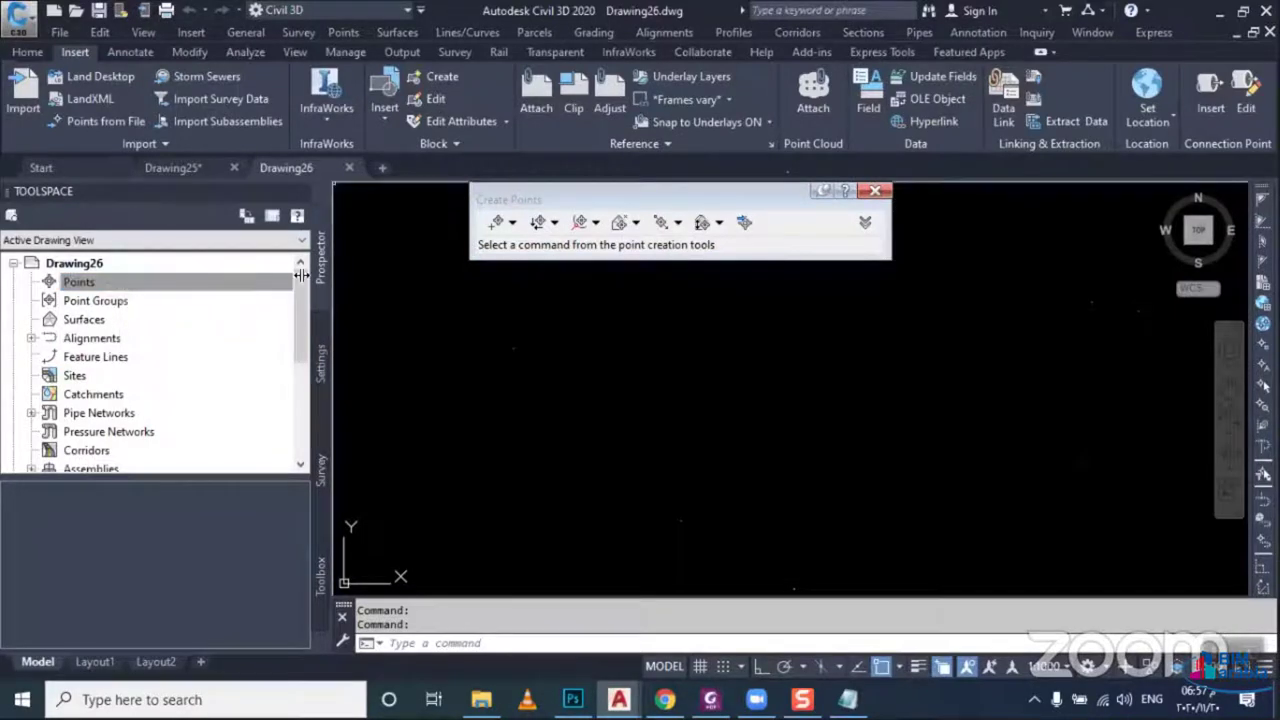
{"action": "left_click", "coordinate": [875, 190]}
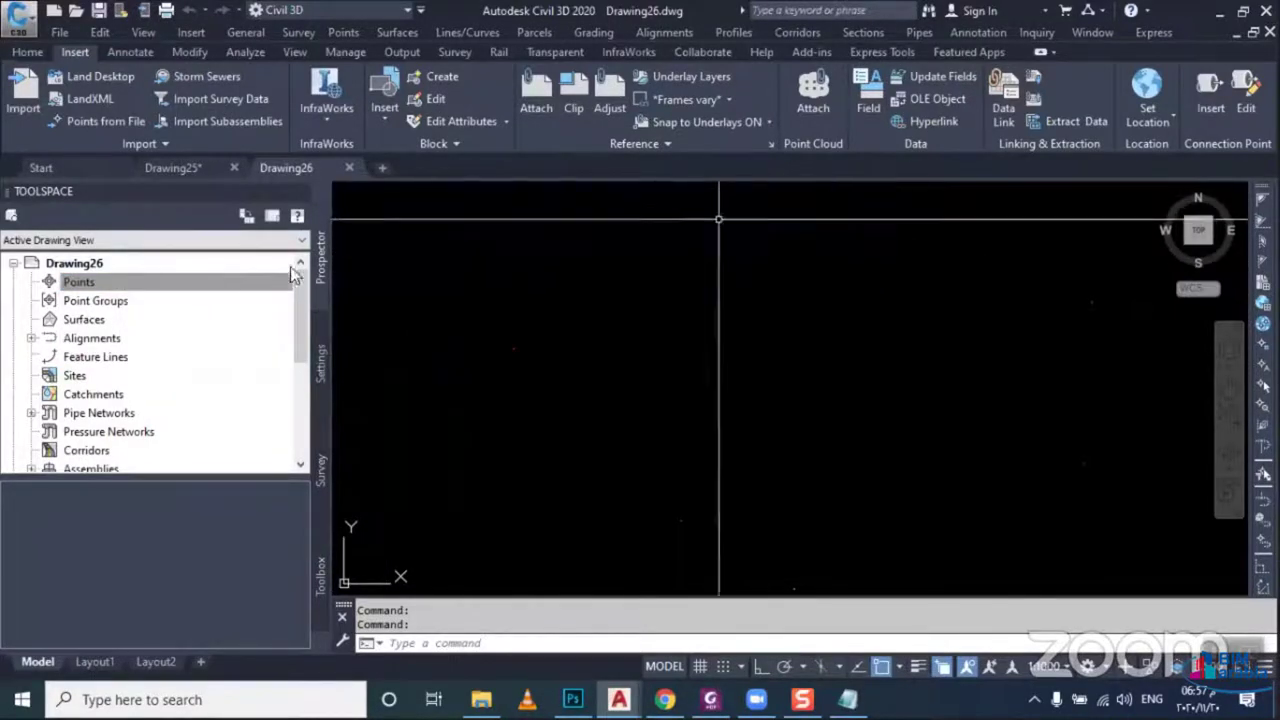
{"action": "left_click", "coordinate": [80, 283]}
{"action": "right_click", "coordinate": [80, 283]}
{"action": "left_click", "coordinate": [150, 289]}
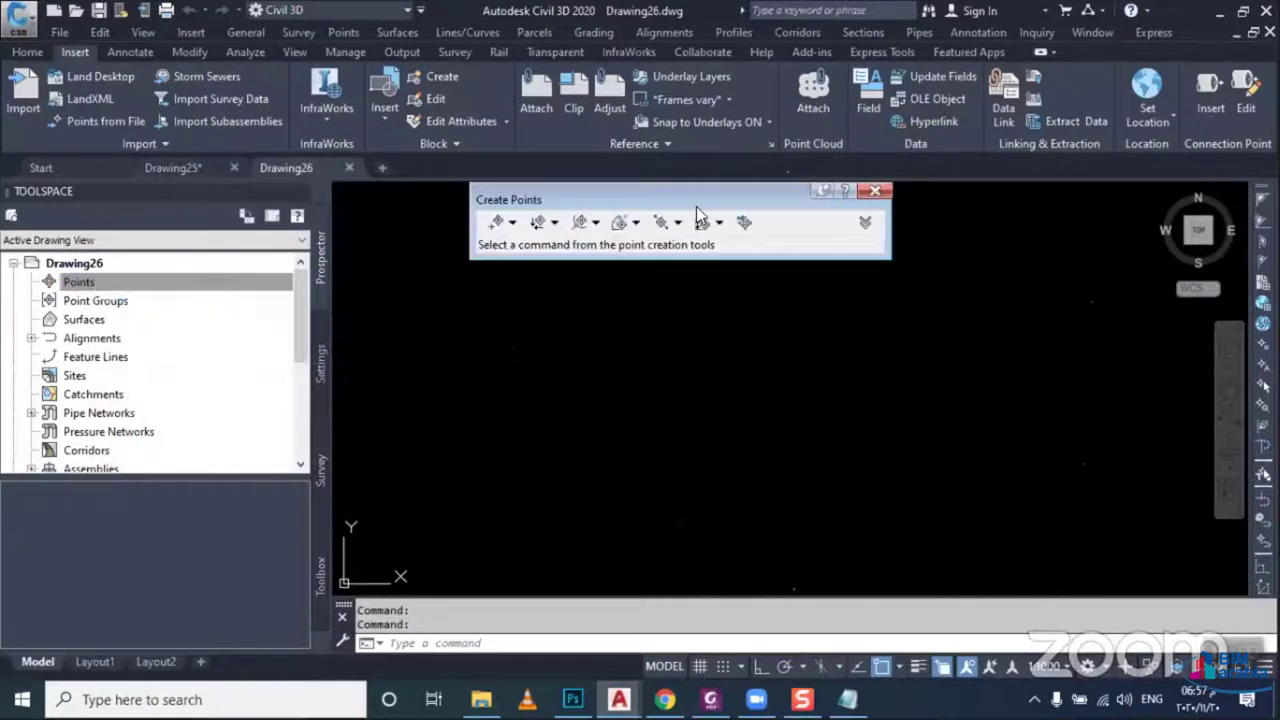
Add X01.txt in Import Points, then remove it from Selected Files as unmatched
{"action": "left_click", "coordinate": [744, 222]}
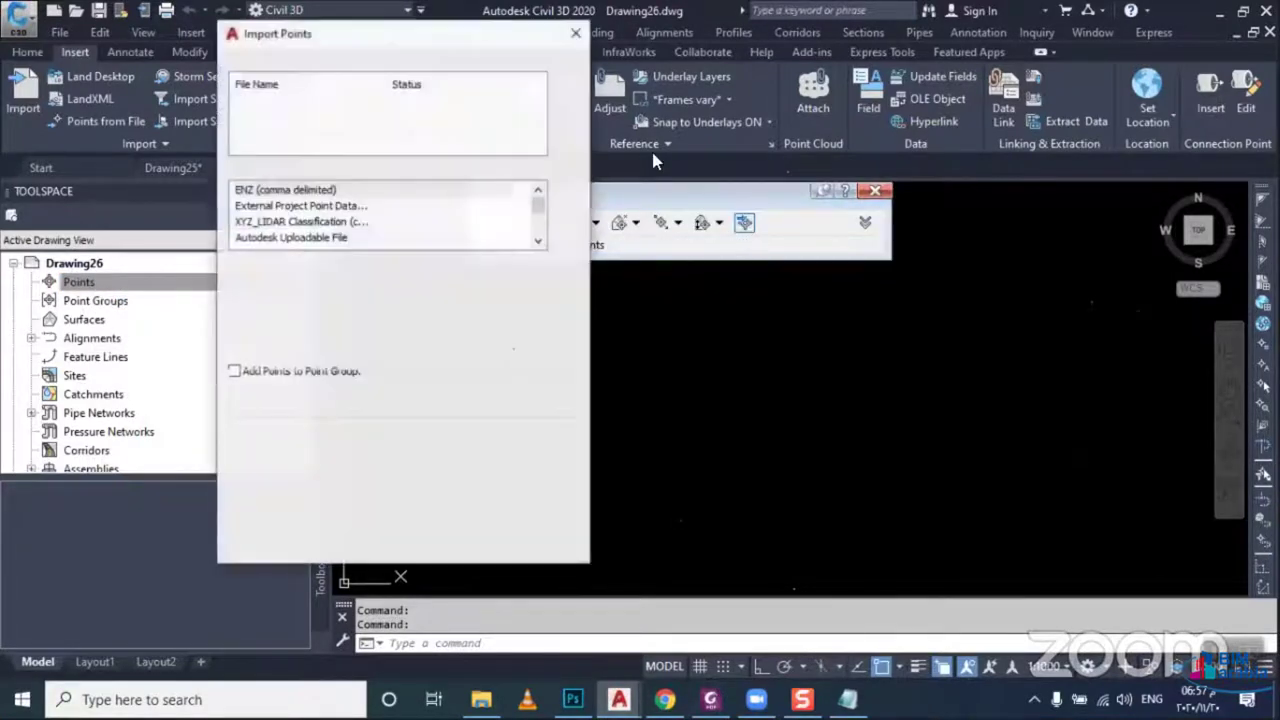
{"action": "left_click", "coordinate": [563, 79]}
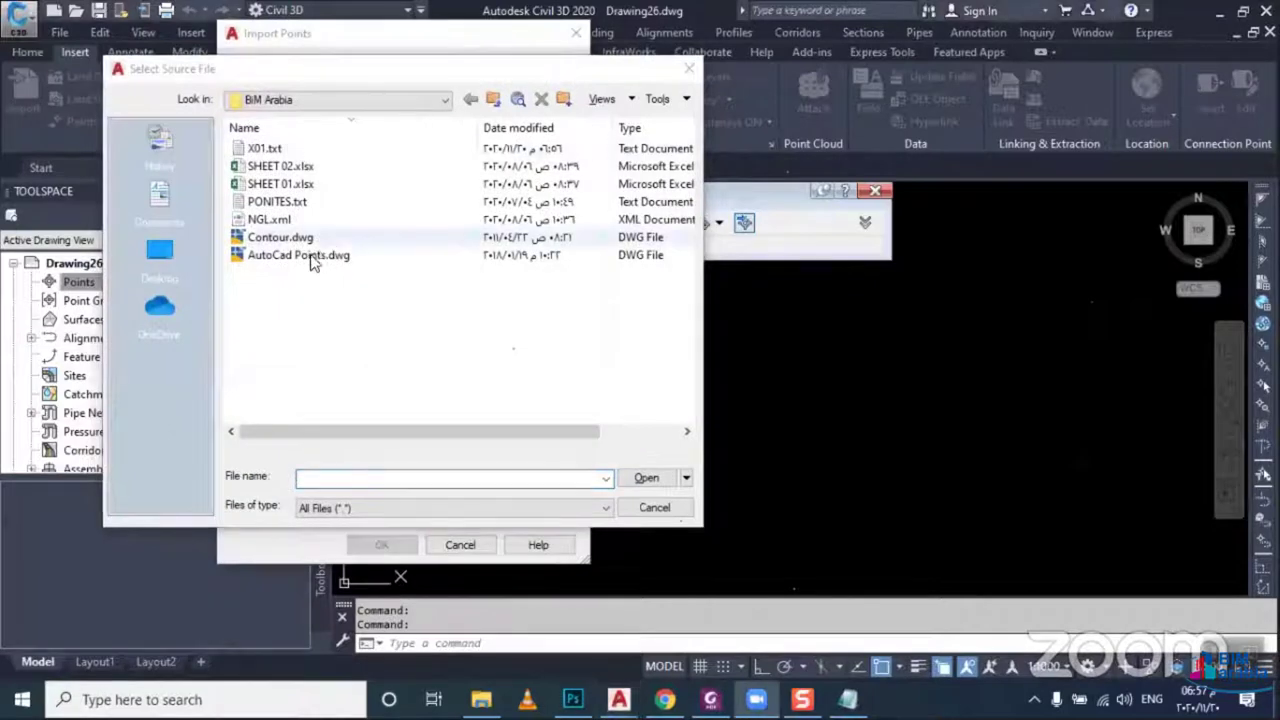
{"action": "left_click", "coordinate": [262, 150]}
{"action": "left_click", "coordinate": [641, 482]}
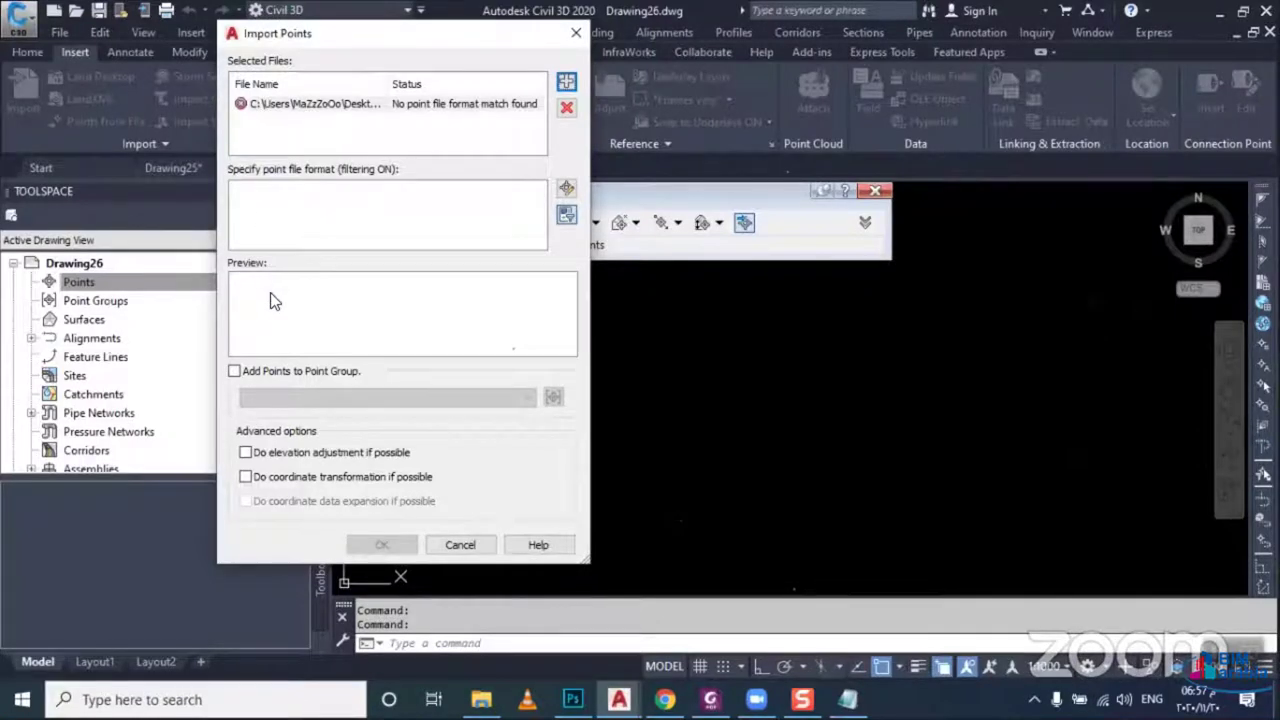
{"action": "left_click", "coordinate": [276, 108]}
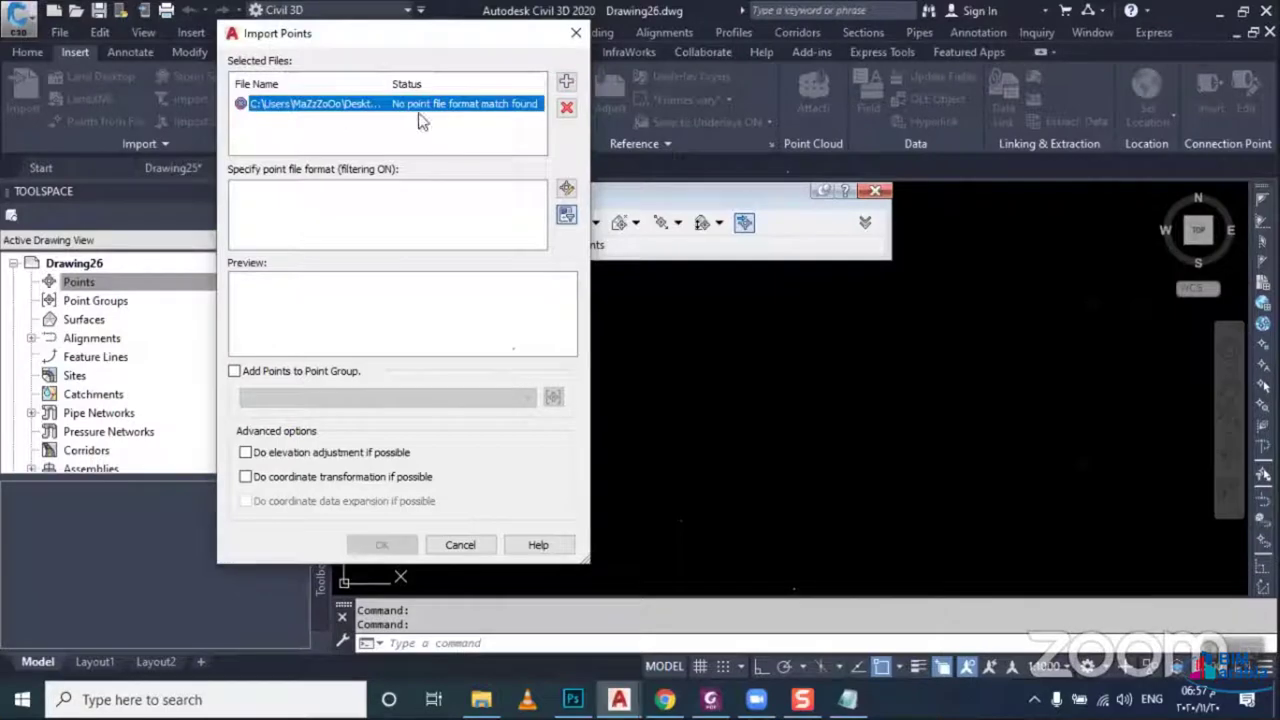
{"action": "left_click", "coordinate": [566, 107]}
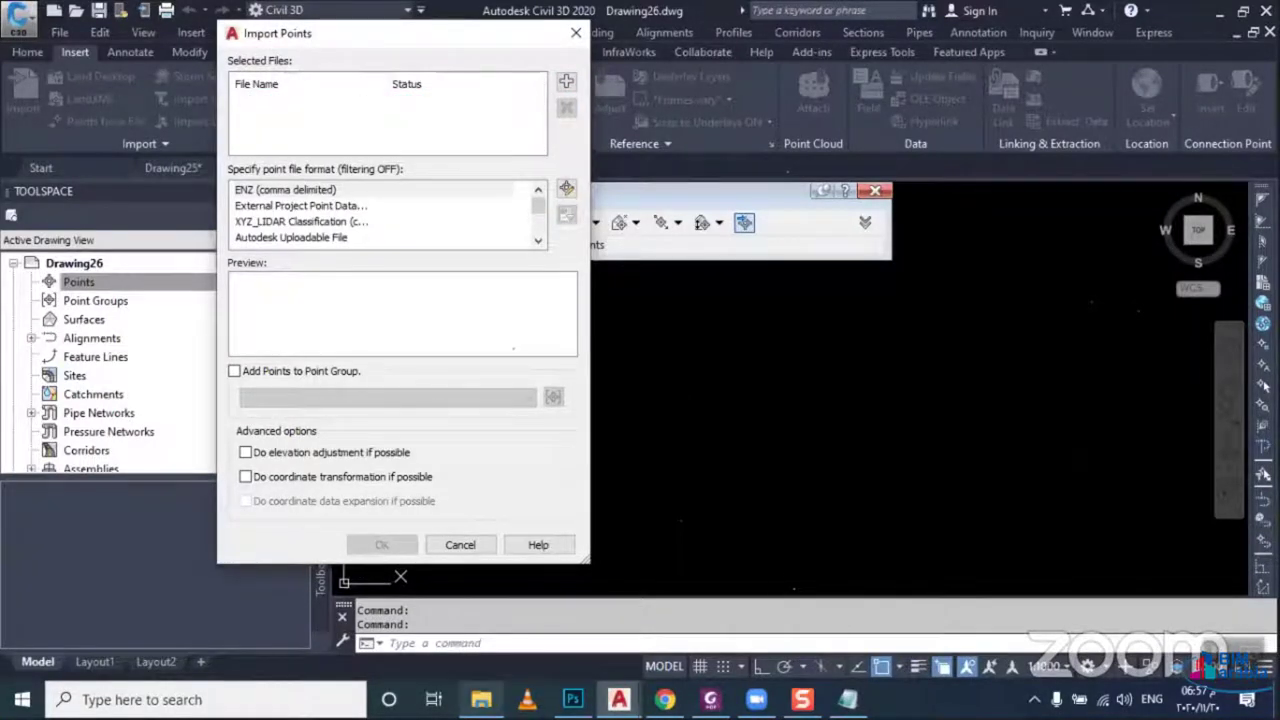
{"action": "left_click", "coordinate": [481, 699]}
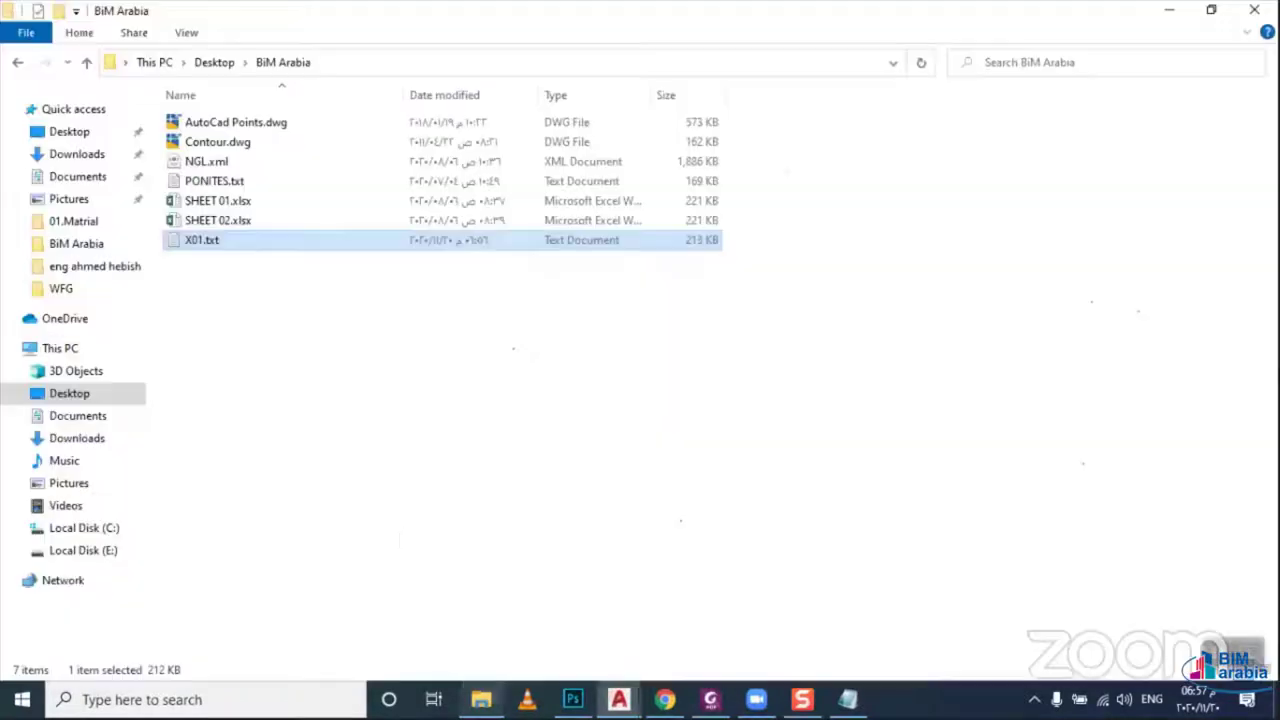
Delete the P E N Z D header line from X01.txt in Notepad and close it
{"action": "double_click", "coordinate": [213, 244]}
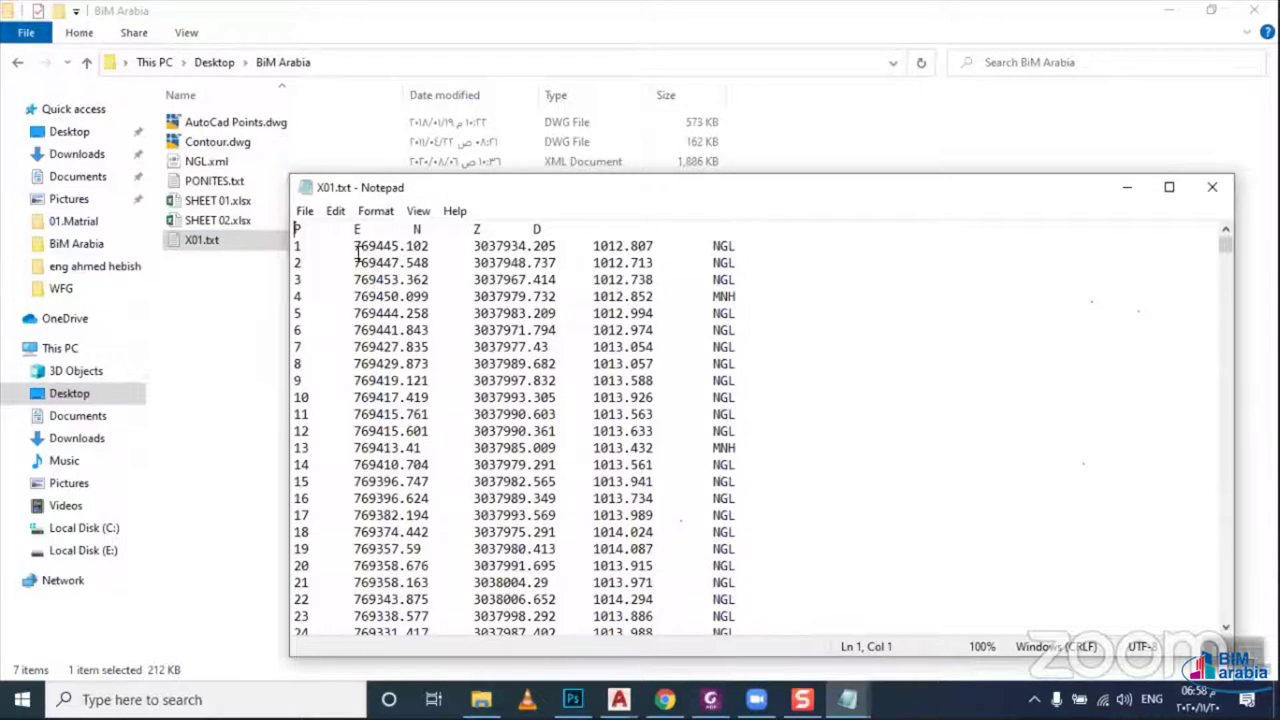
{"action": "left_click", "coordinate": [555, 229]}
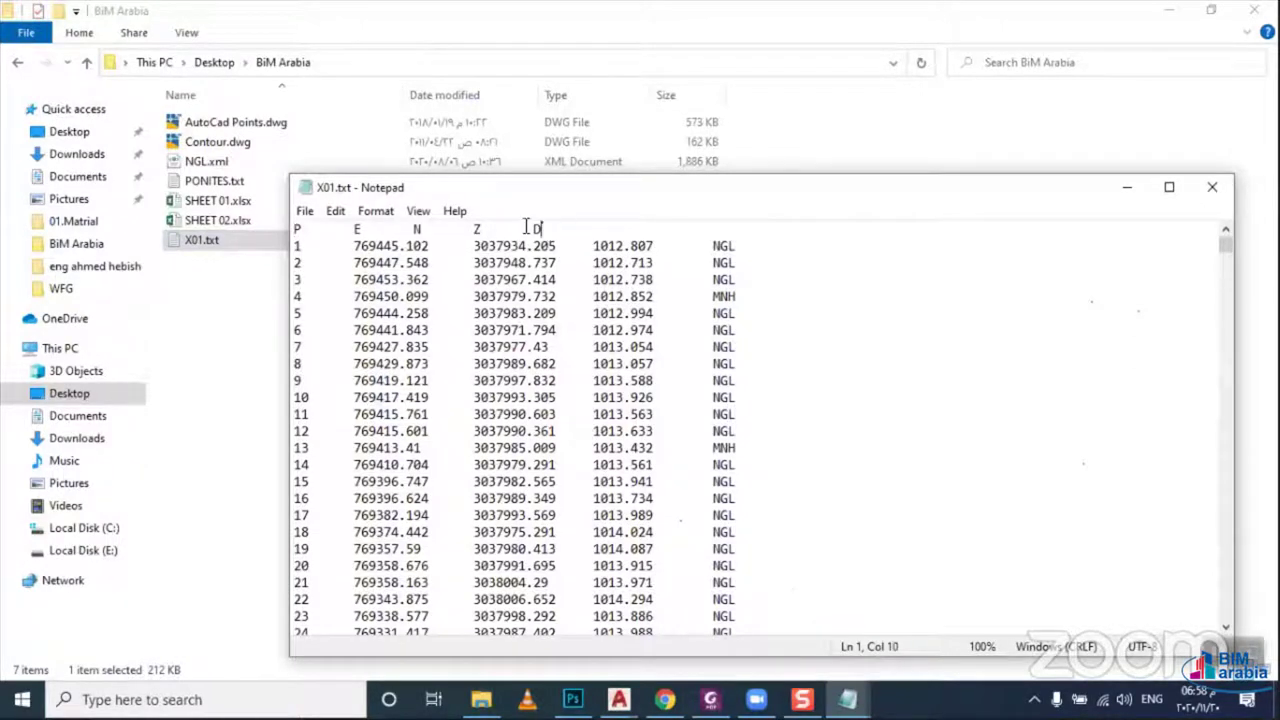
{"action": "left_click_drag", "start_coordinate": [542, 229], "coordinate": [290, 229]}
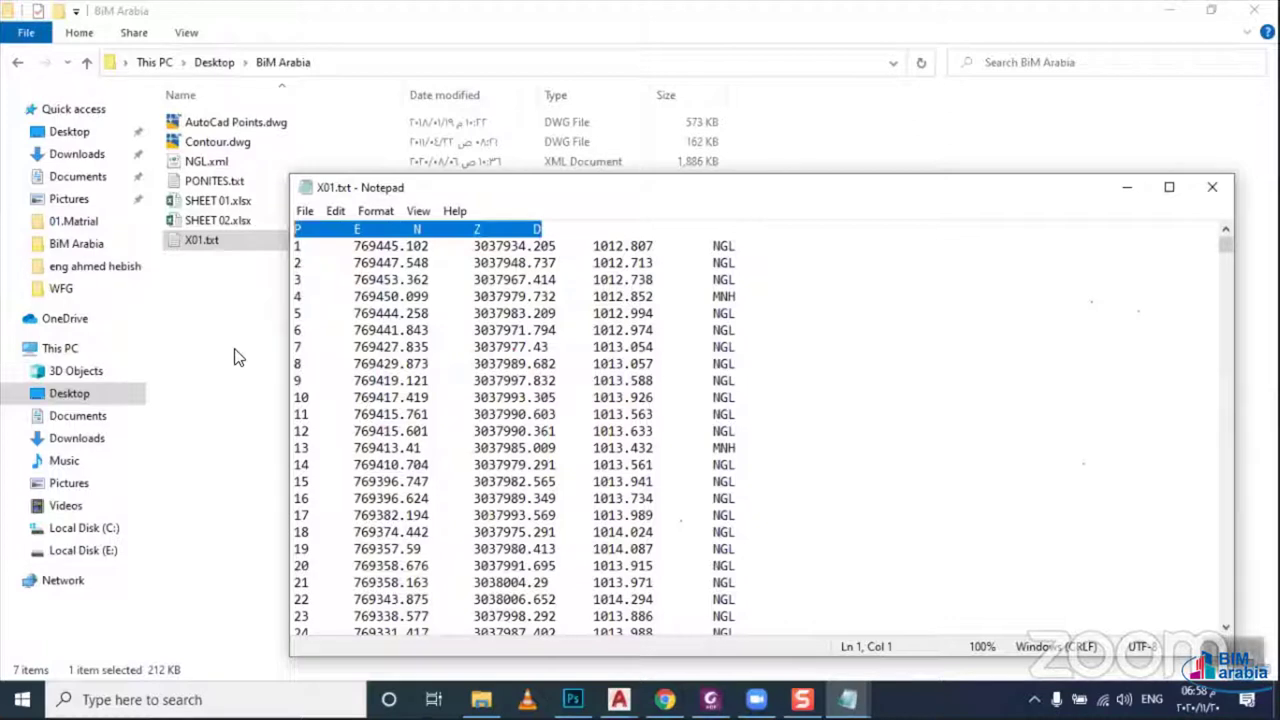
{"action": "key", "text": "Delete"}
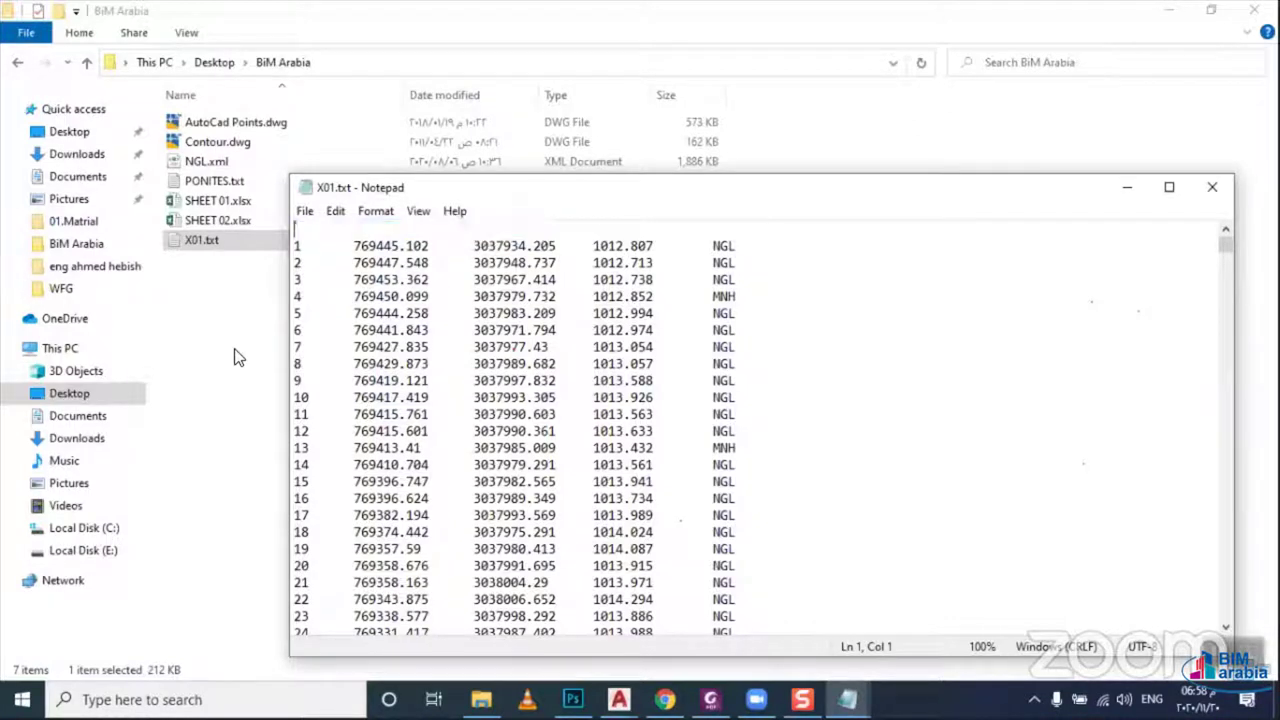
{"action": "key", "text": "Delete"}
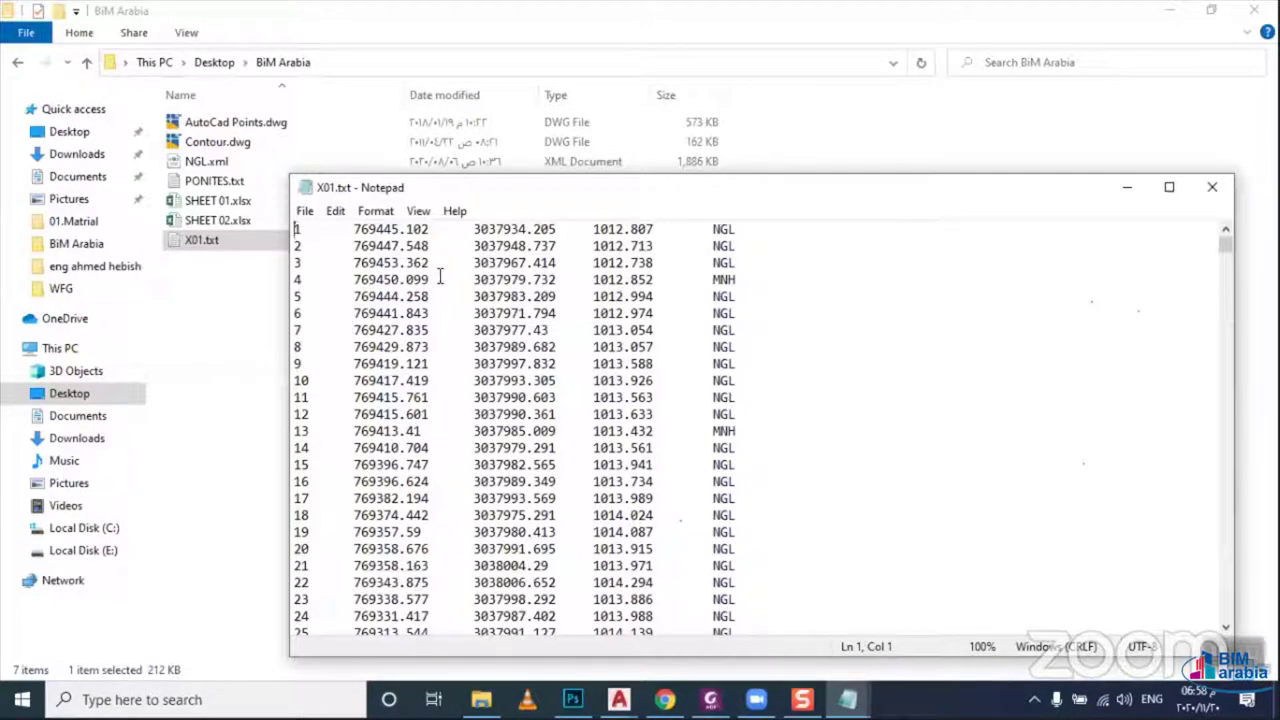
{"action": "left_click", "coordinate": [1211, 190]}
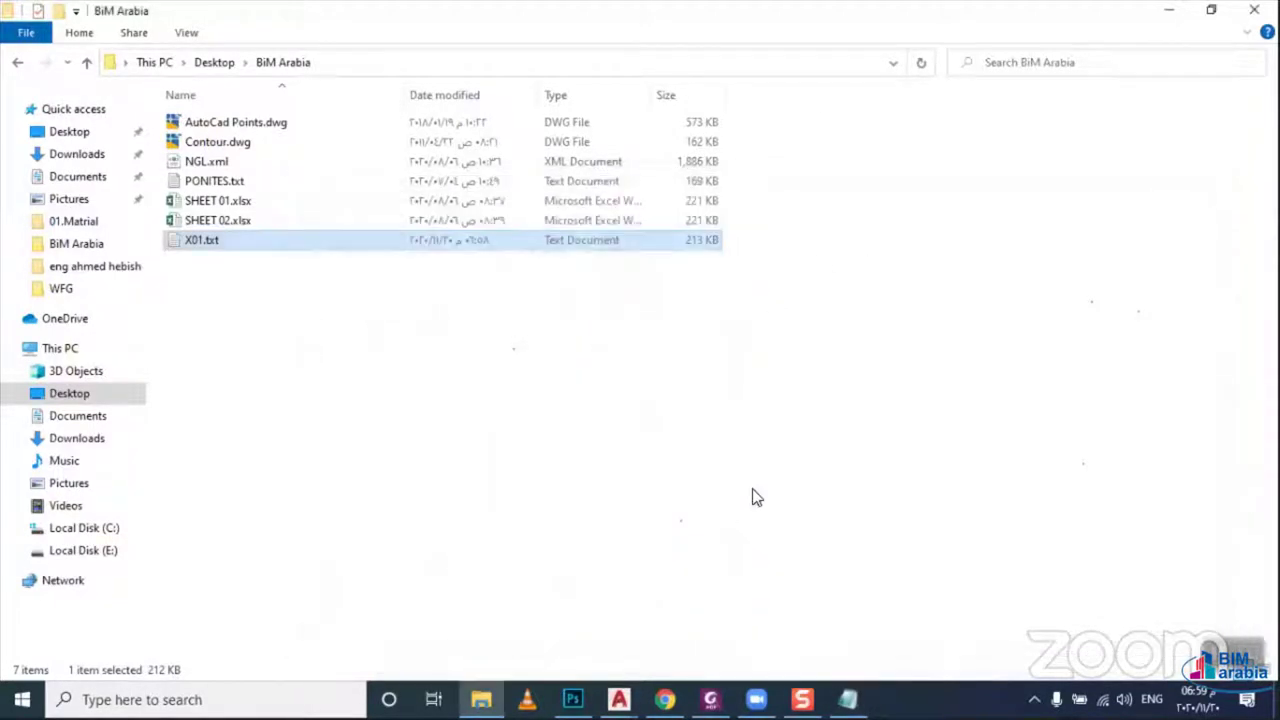
{"action": "mouse_move", "coordinate": [619, 699]}
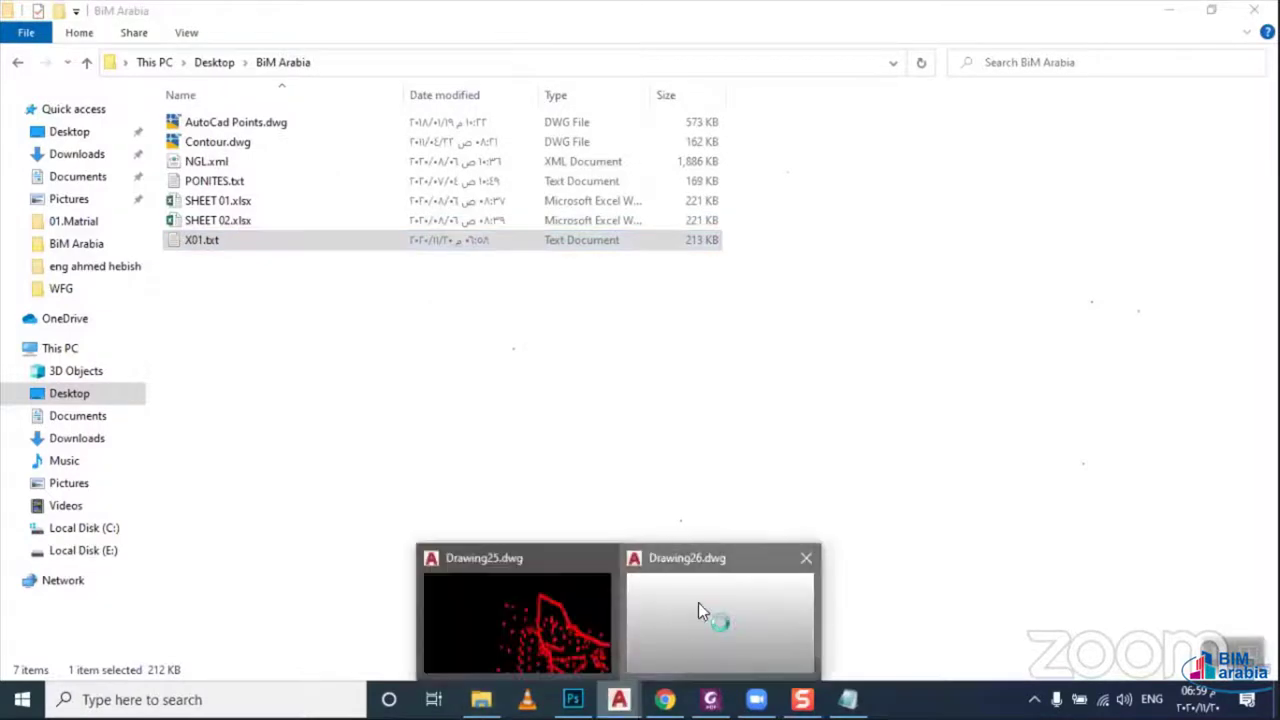
Add X01.txt to Import Points and select the PENZD (space delimited) format
{"action": "left_click", "coordinate": [700, 605]}
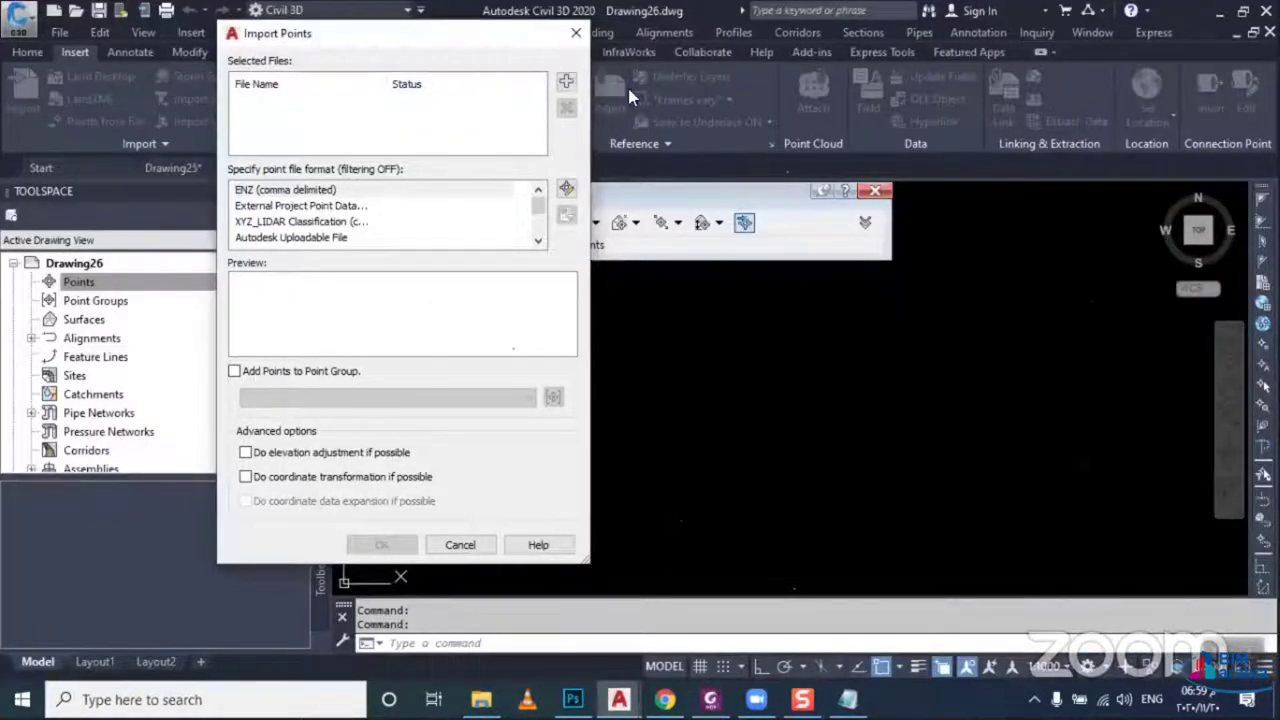
{"action": "left_click_drag", "start_coordinate": [540, 40], "coordinate": [635, 95]}
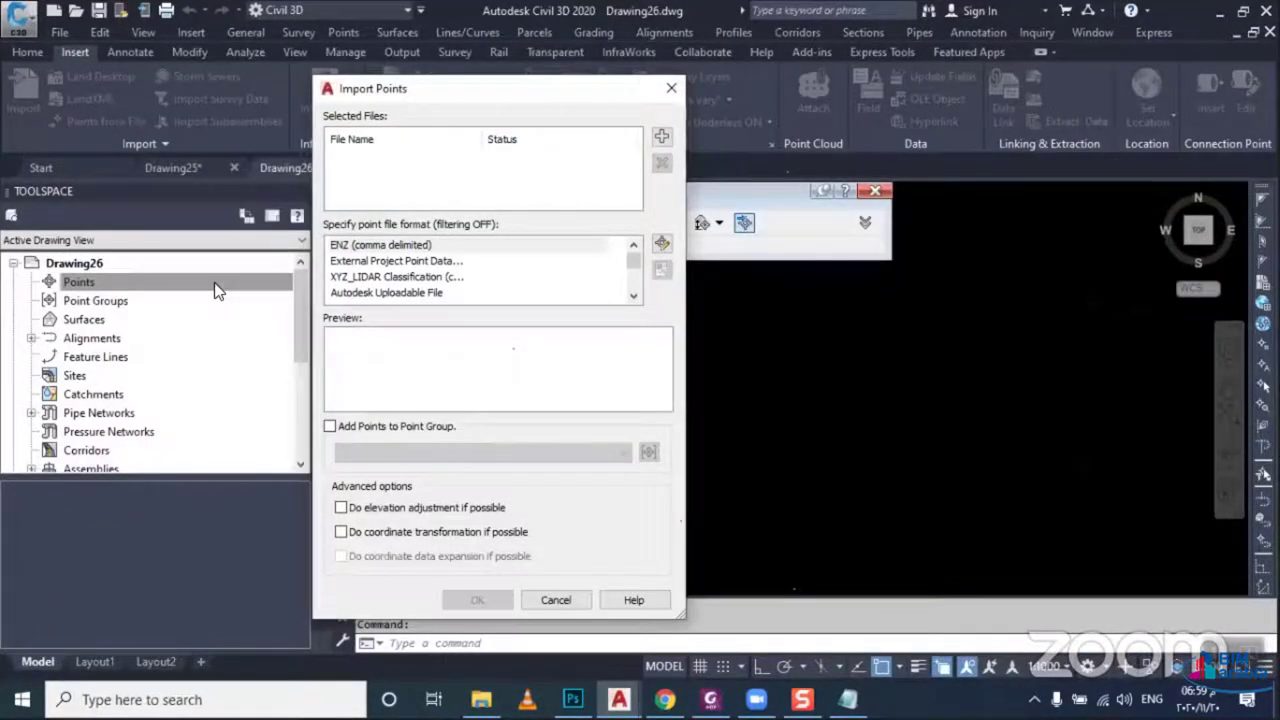
{"action": "left_click", "coordinate": [662, 139]}
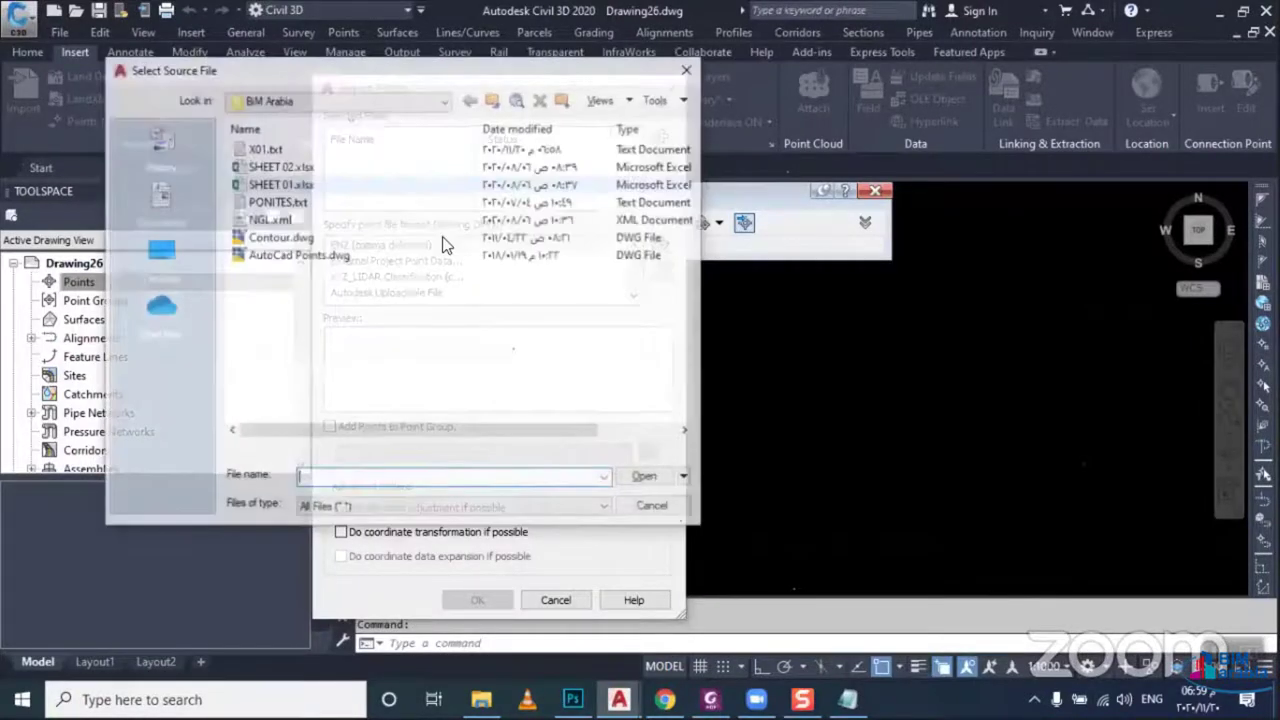
{"action": "left_click", "coordinate": [265, 148]}
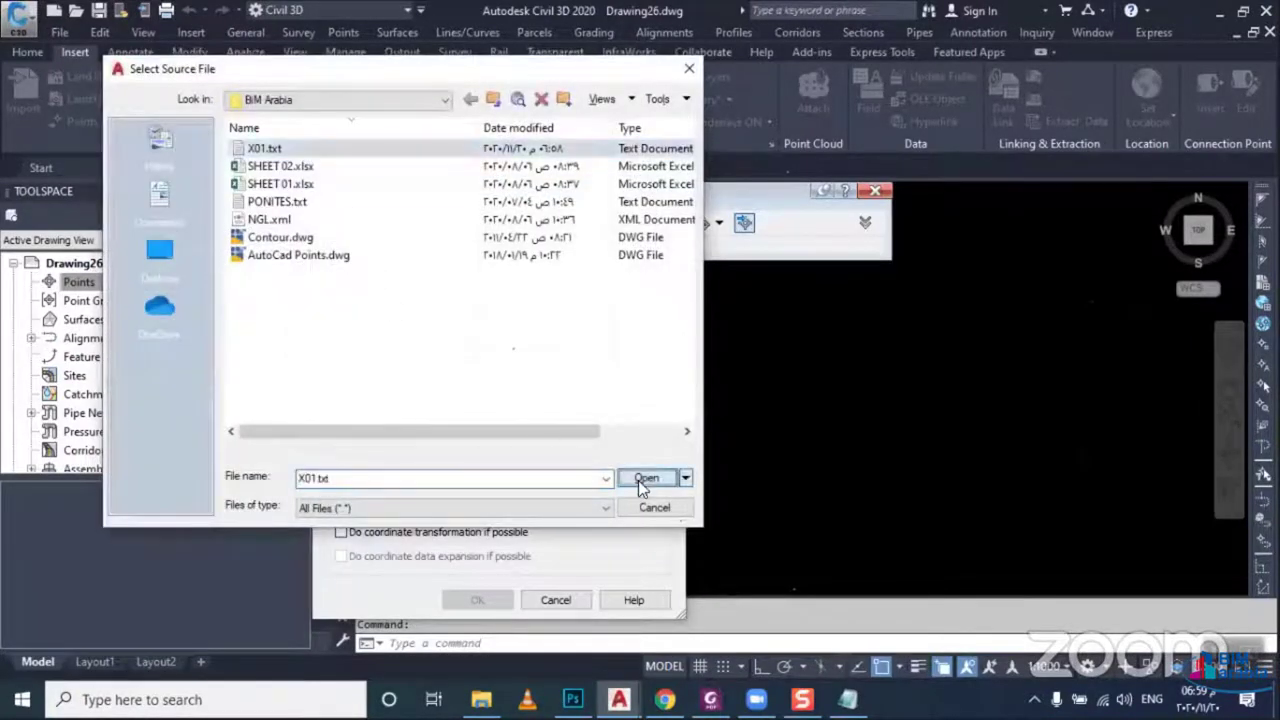
{"action": "left_click", "coordinate": [638, 479]}
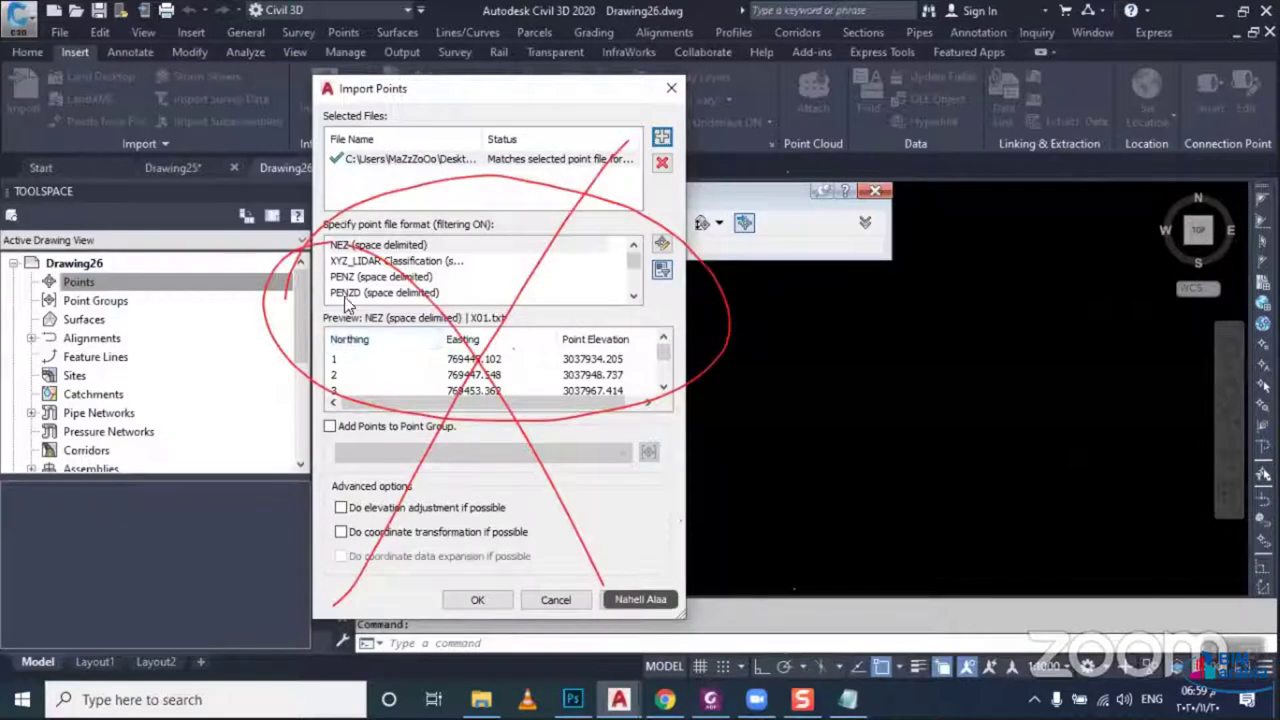
{"action": "left_click", "coordinate": [349, 296]}
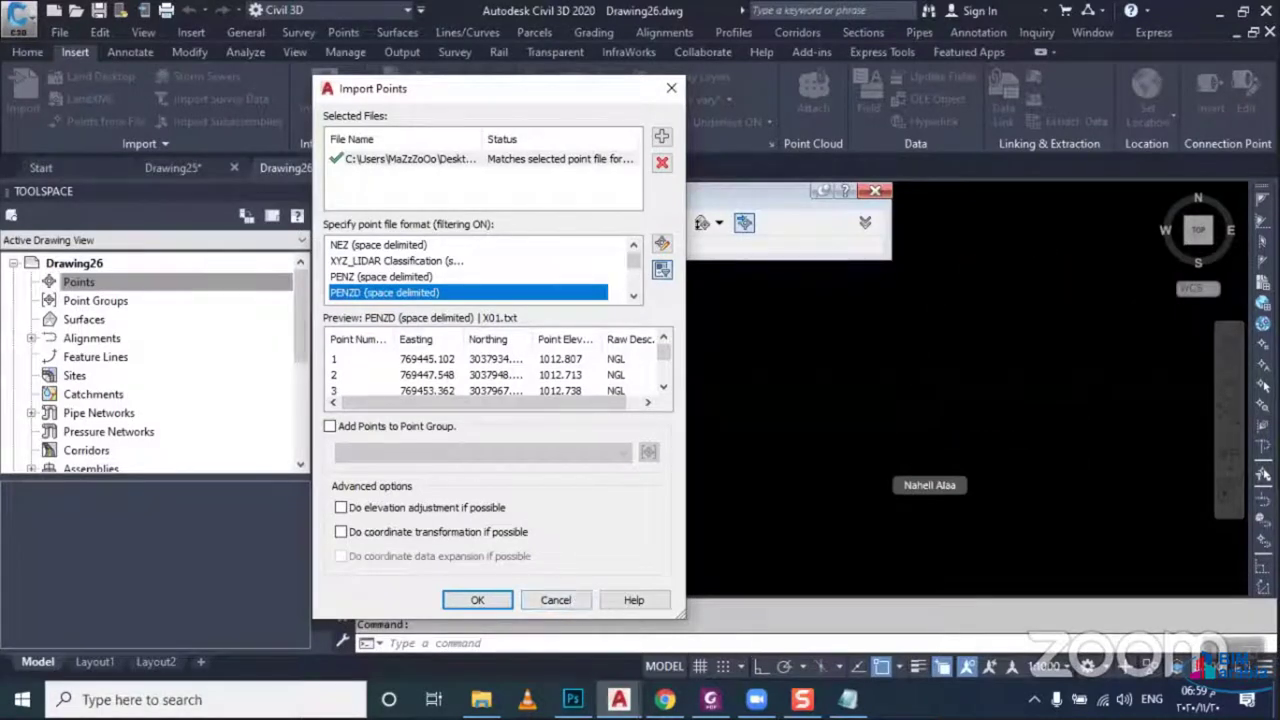
Delete the P E N Z D header line and the blank line at the top of X01.txt
{"action": "key", "text": "alt+Tab"}
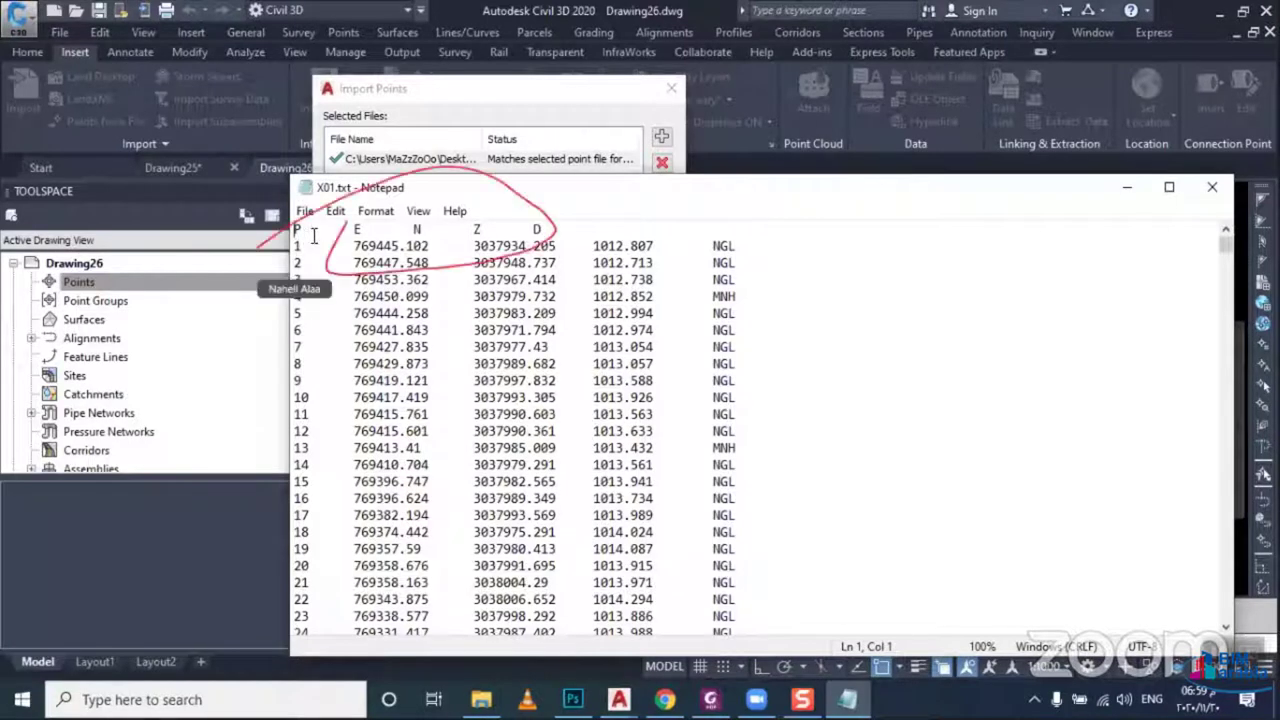
{"action": "left_click_drag", "start_coordinate": [348, 235], "coordinate": [287, 236]}
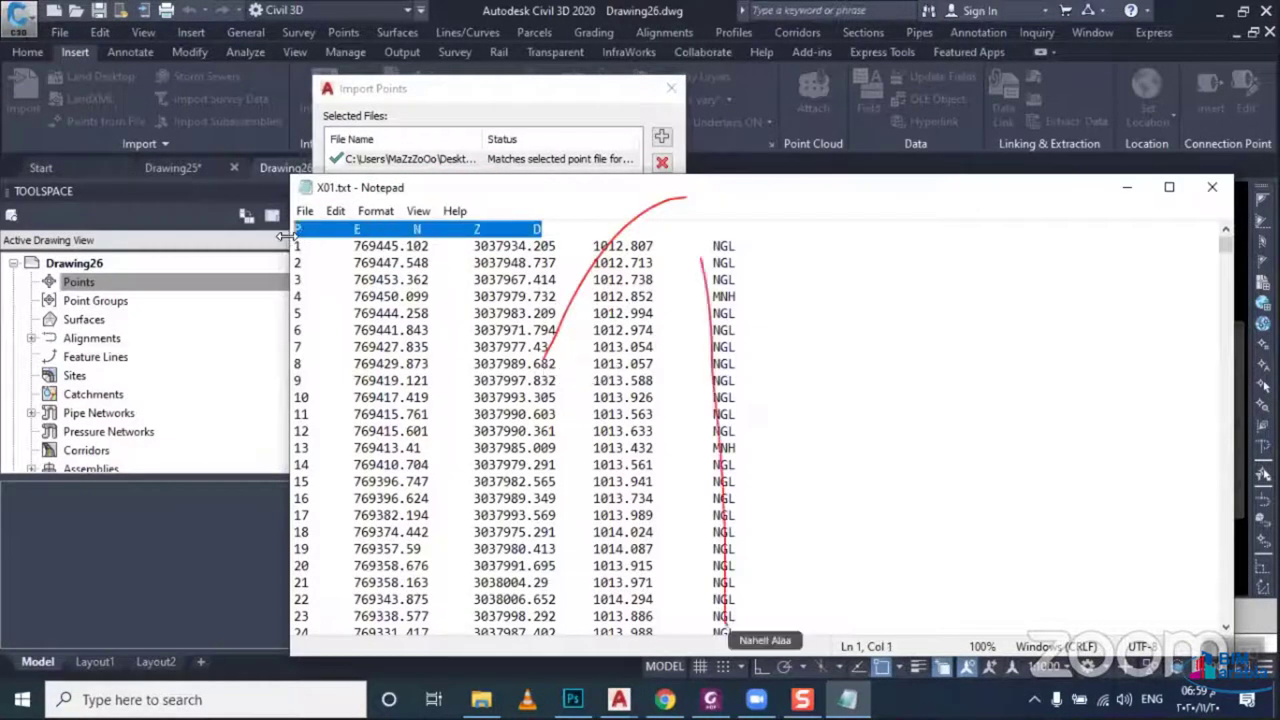
{"action": "key", "text": "Delete"}
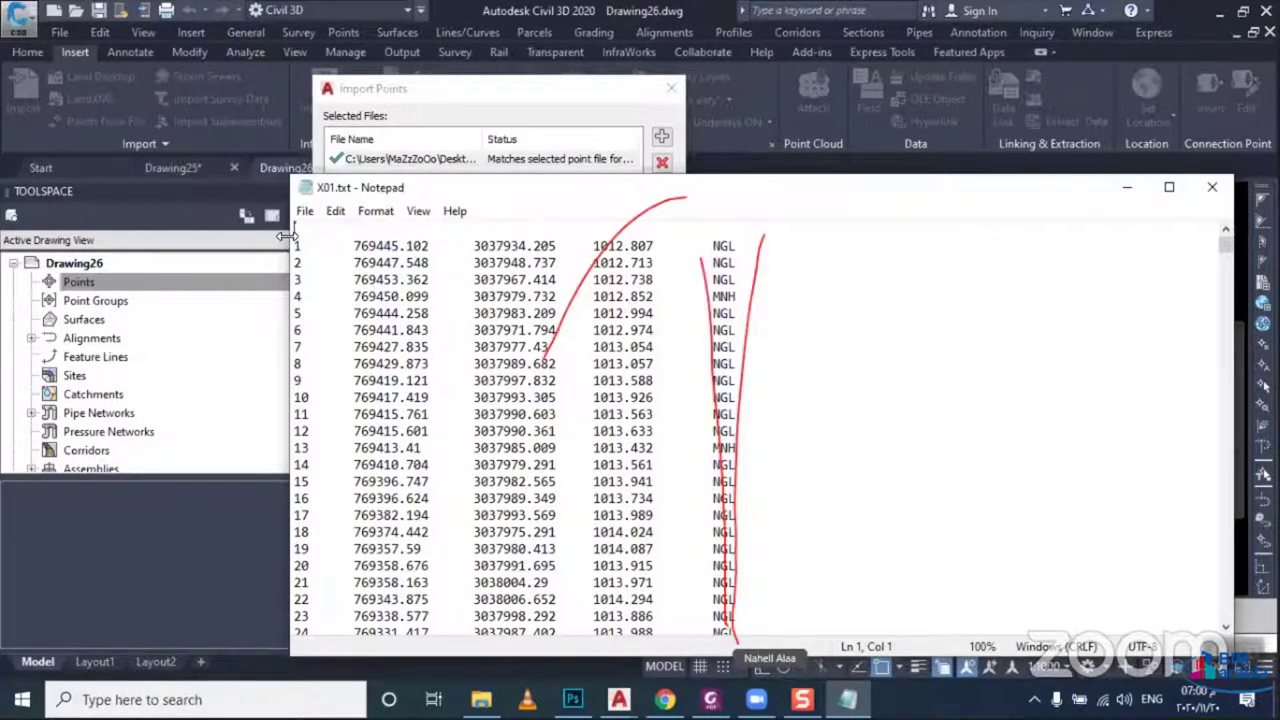
{"action": "key", "text": "Delete"}
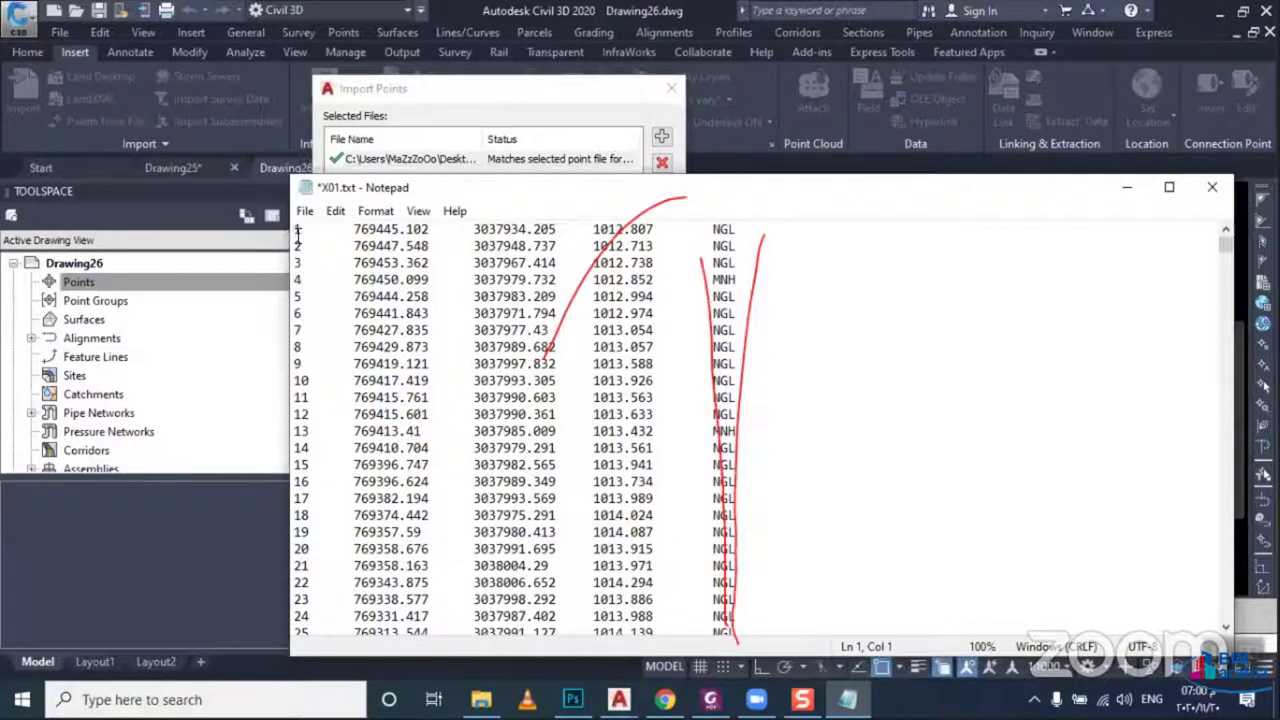
{"action": "double_click", "coordinate": [297, 230]}
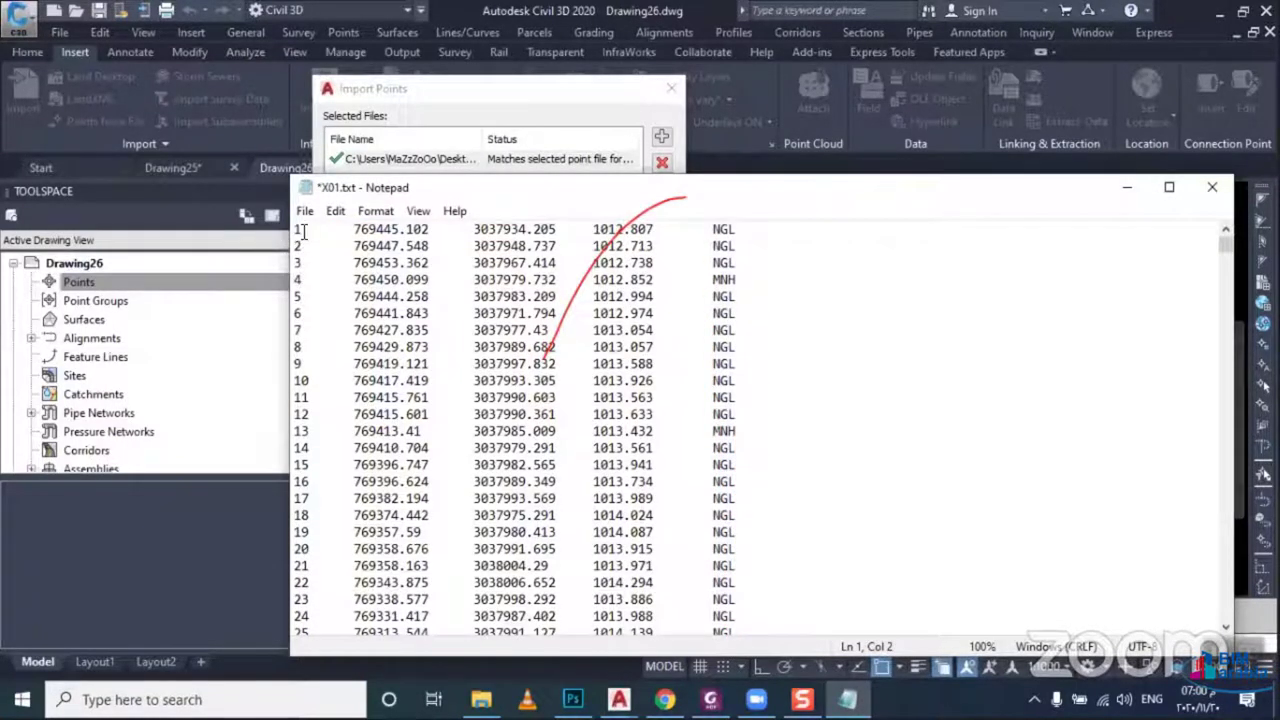
{"action": "double_click", "coordinate": [329, 233]}
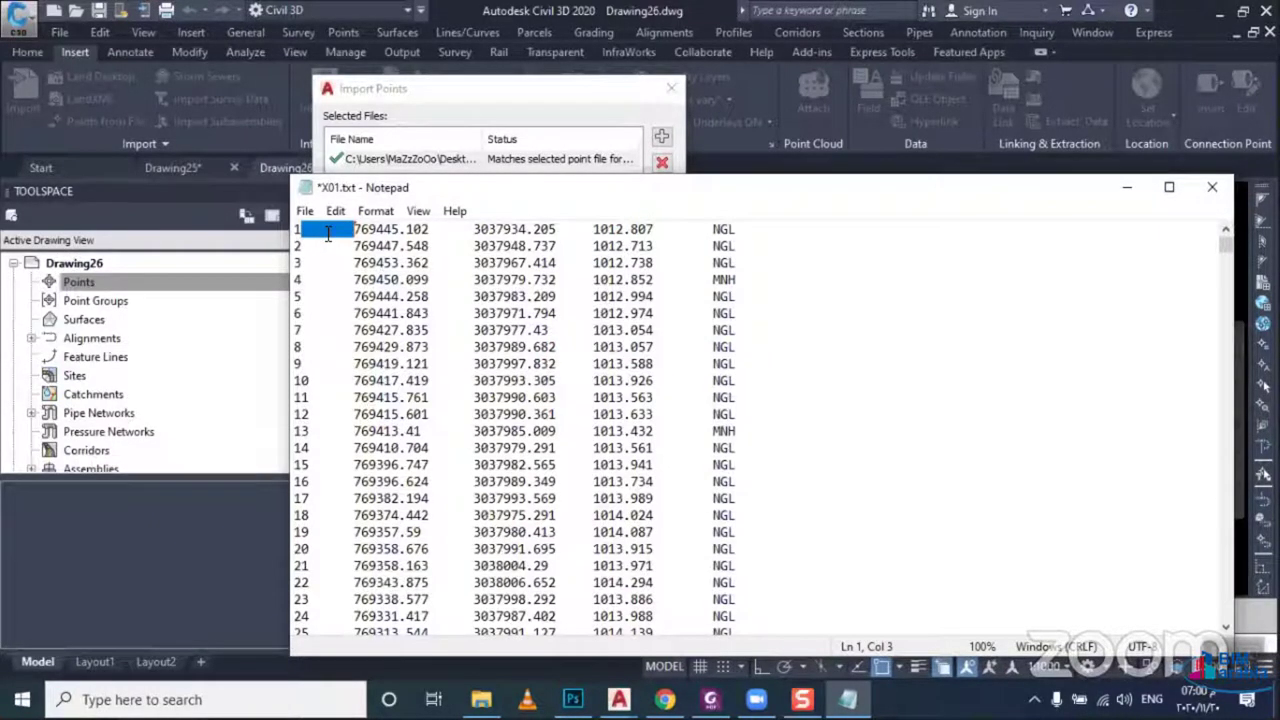
{"action": "left_click", "coordinate": [362, 231]}
Save and close X01.txt, then run the PENZD point import into Drawing26
{"action": "key", "text": "alt+F4"}
{"action": "key", "text": "Return"}
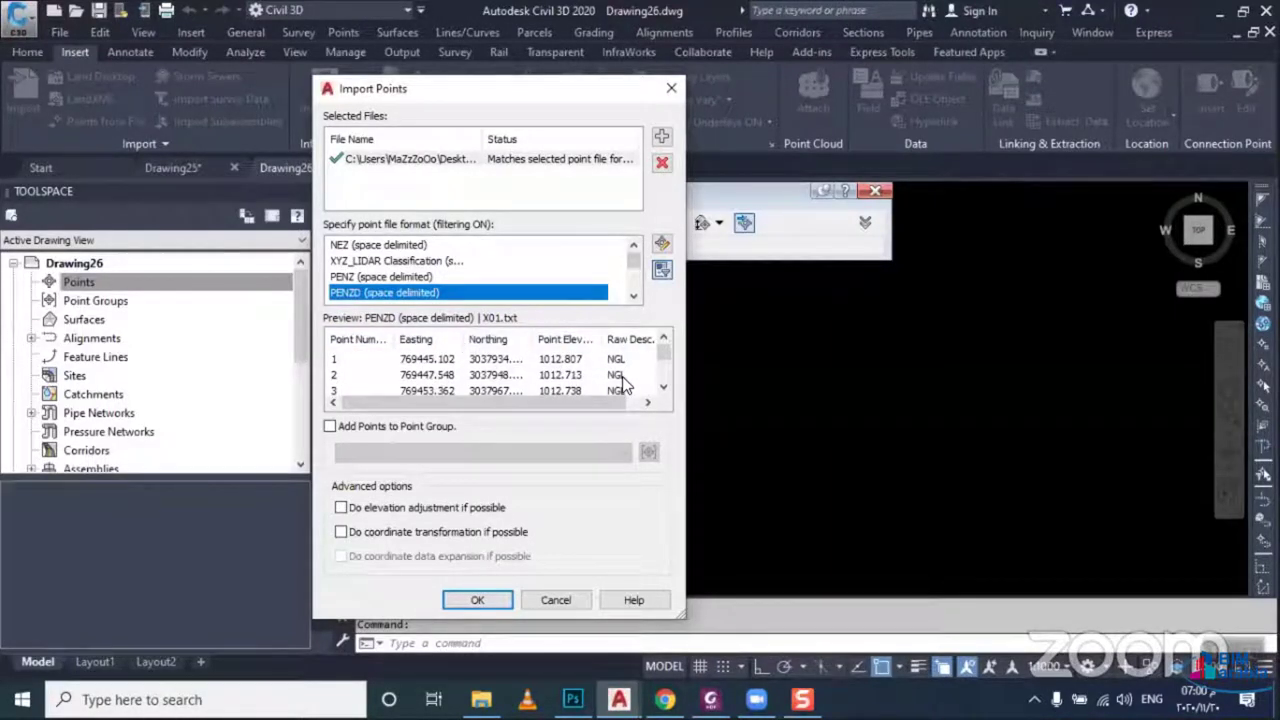
{"action": "left_click", "coordinate": [448, 603]}
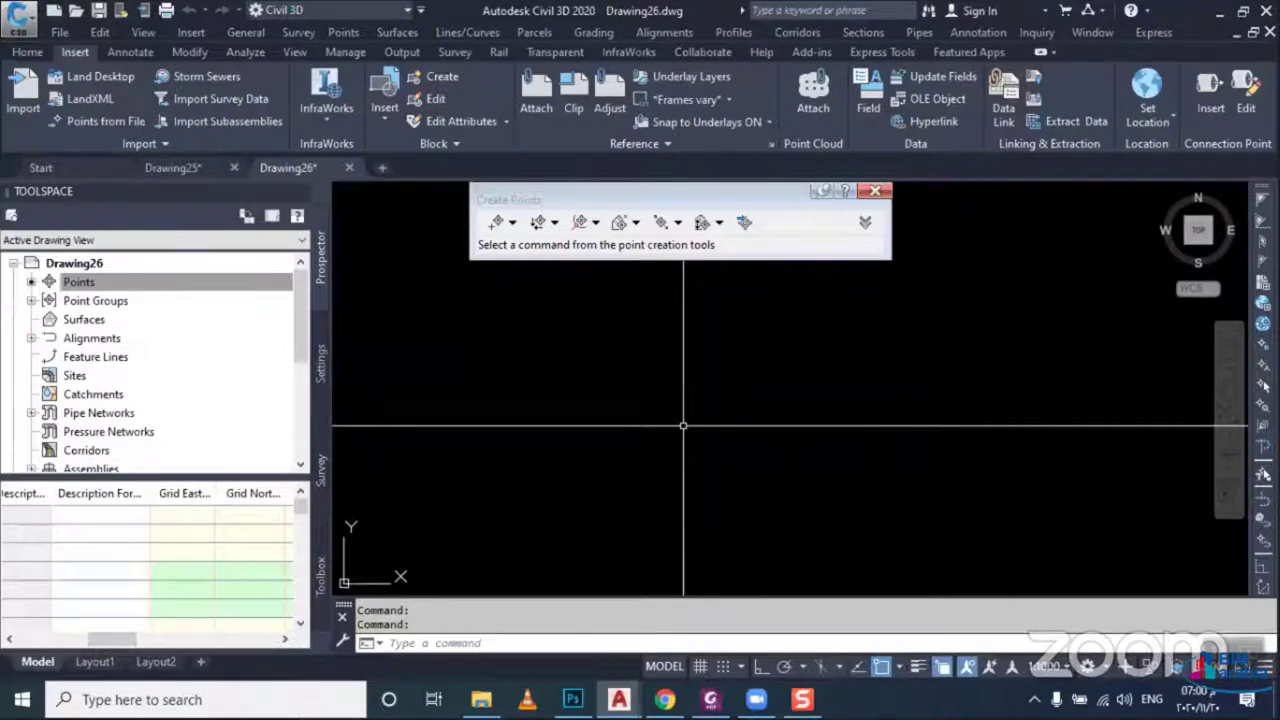
Zoom extents on Drawing26's imported points, then view Drawing25 zoomed out for comparison
{"action": "middle_click", "coordinate": [660, 440]}
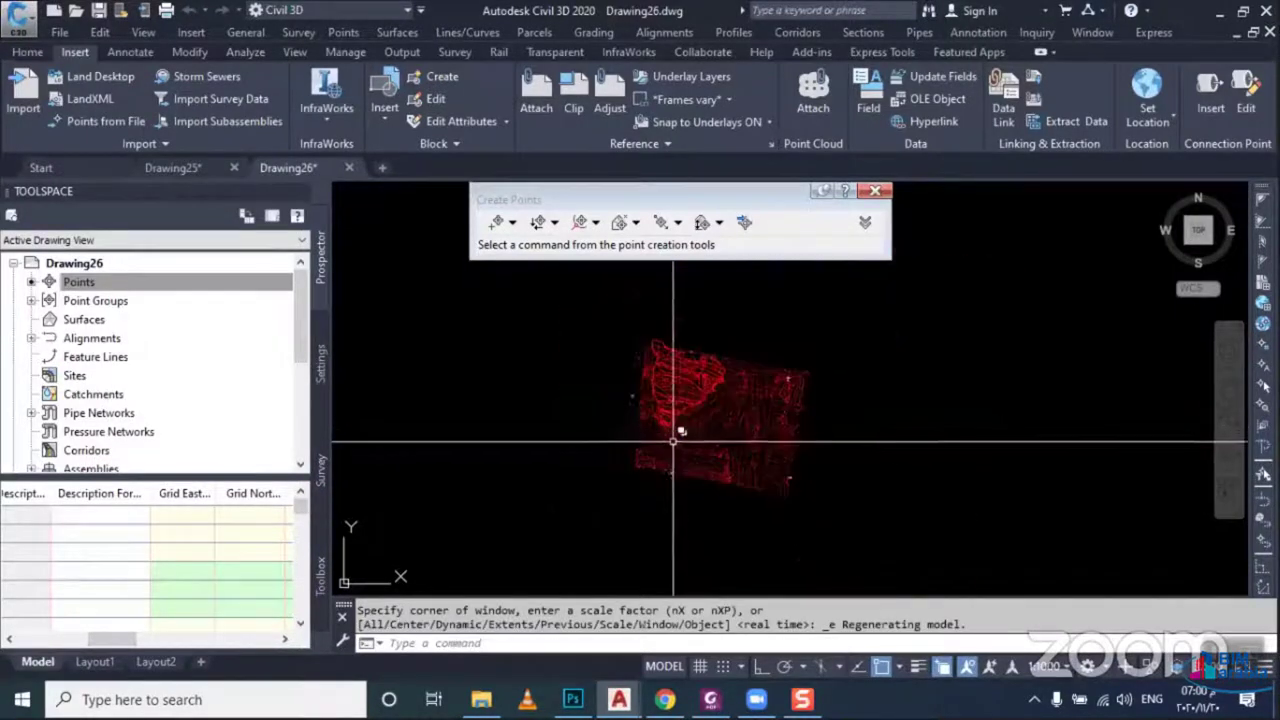
{"action": "middle_click_drag", "start_coordinate": [641, 464], "coordinate": [594, 470]}
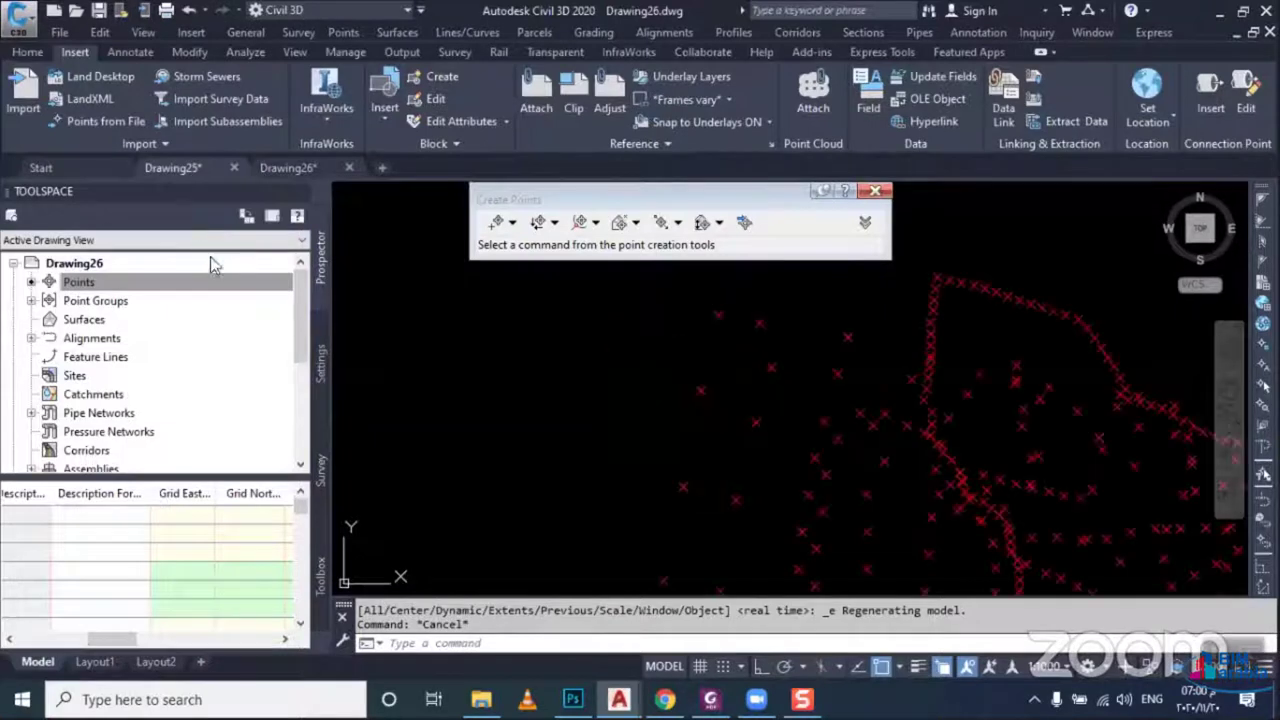
{"action": "key", "text": "ctrl+Tab"}
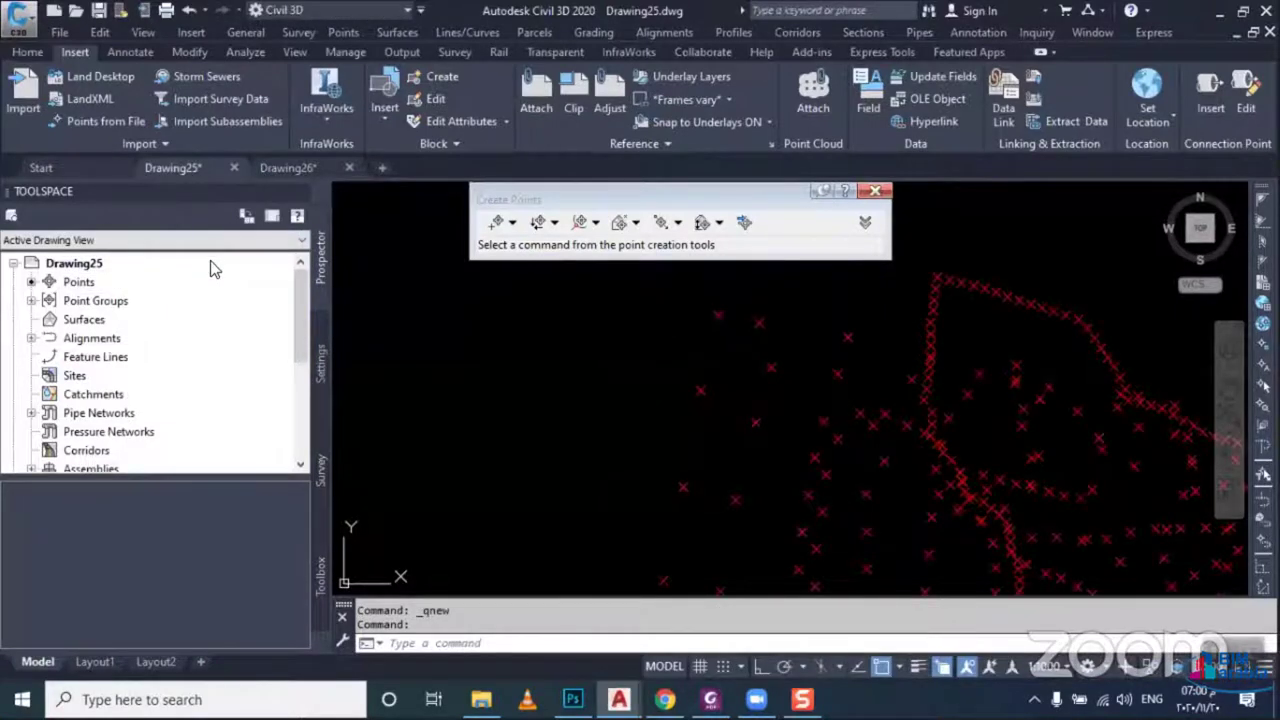
{"action": "scroll", "coordinate": [514, 434], "scroll_direction": "down", "scroll_amount": 2}
{"action": "scroll", "coordinate": [640, 420], "scroll_direction": "down", "scroll_amount": 2}
{"action": "scroll", "coordinate": [751, 406], "scroll_direction": "down", "scroll_amount": 2}
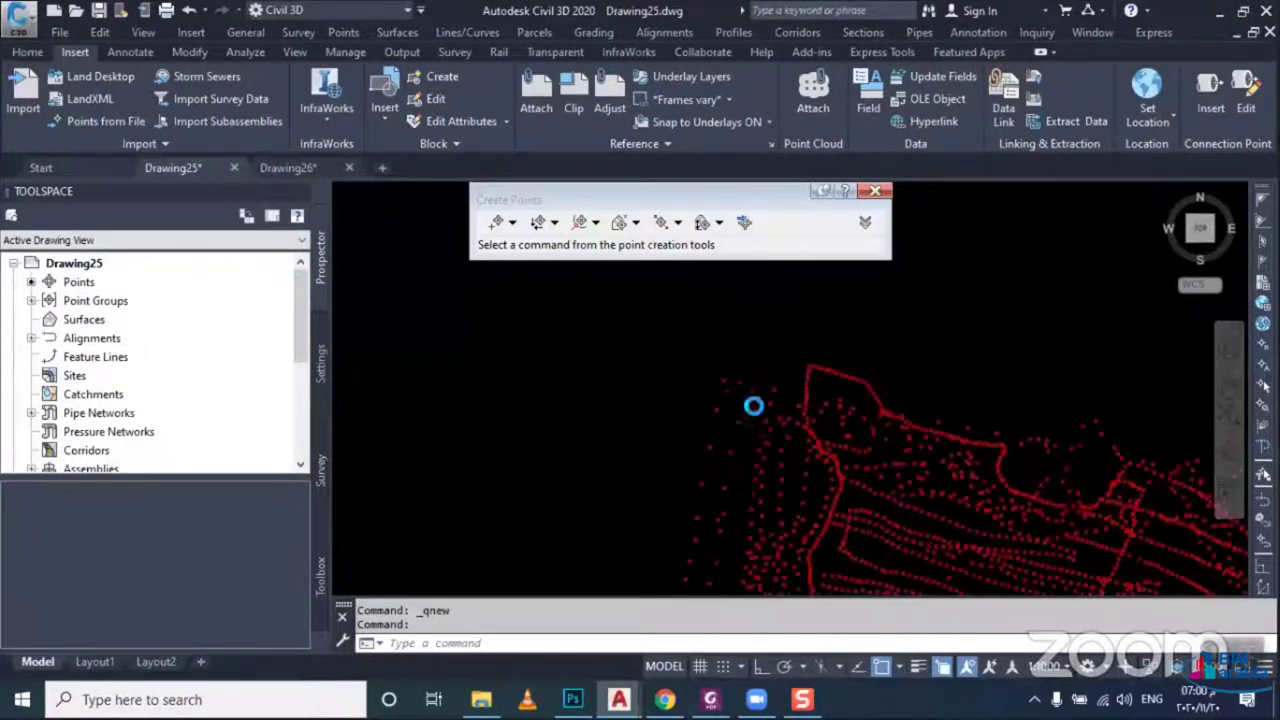
{"action": "scroll", "coordinate": [722, 410], "scroll_direction": "down", "scroll_amount": 2}
{"action": "scroll", "coordinate": [722, 410], "scroll_direction": "down", "scroll_amount": 2}
{"action": "scroll", "coordinate": [729, 457], "scroll_direction": "down", "scroll_amount": 1}
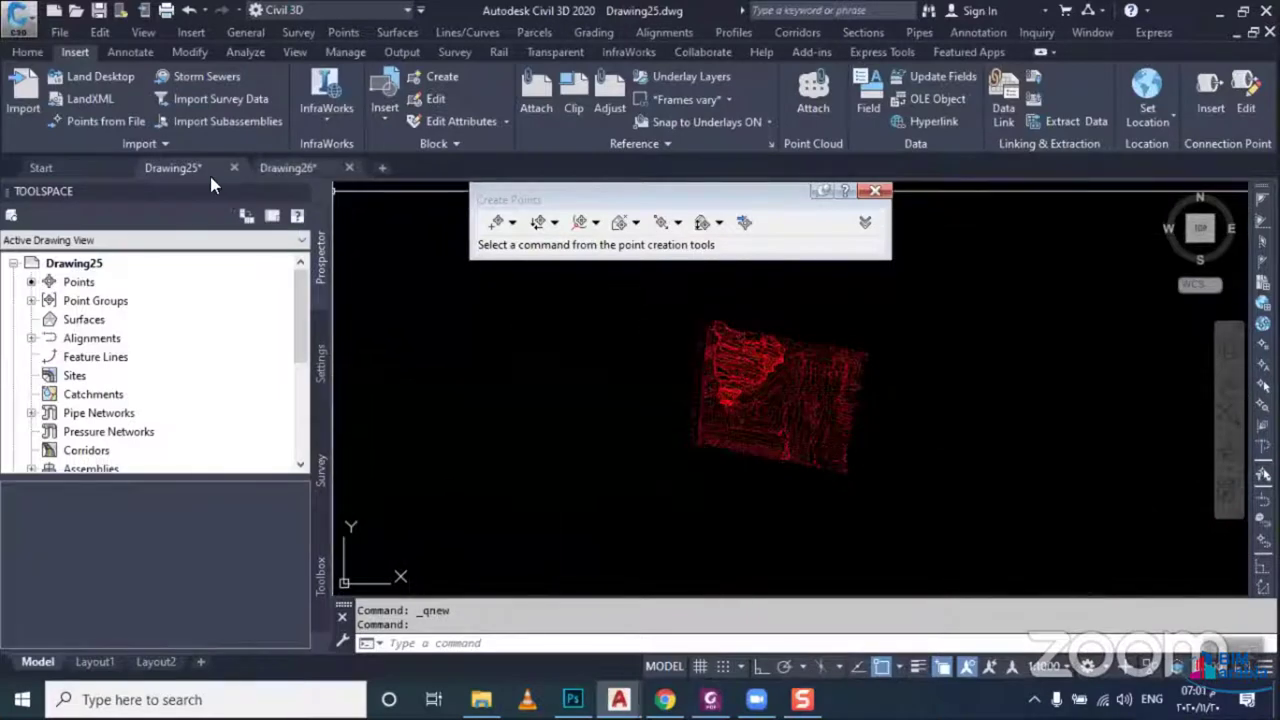
Return to Drawing26 and zoom in on the imported survey points
{"action": "left_click", "coordinate": [287, 168]}
{"action": "key", "text": "Escape"}
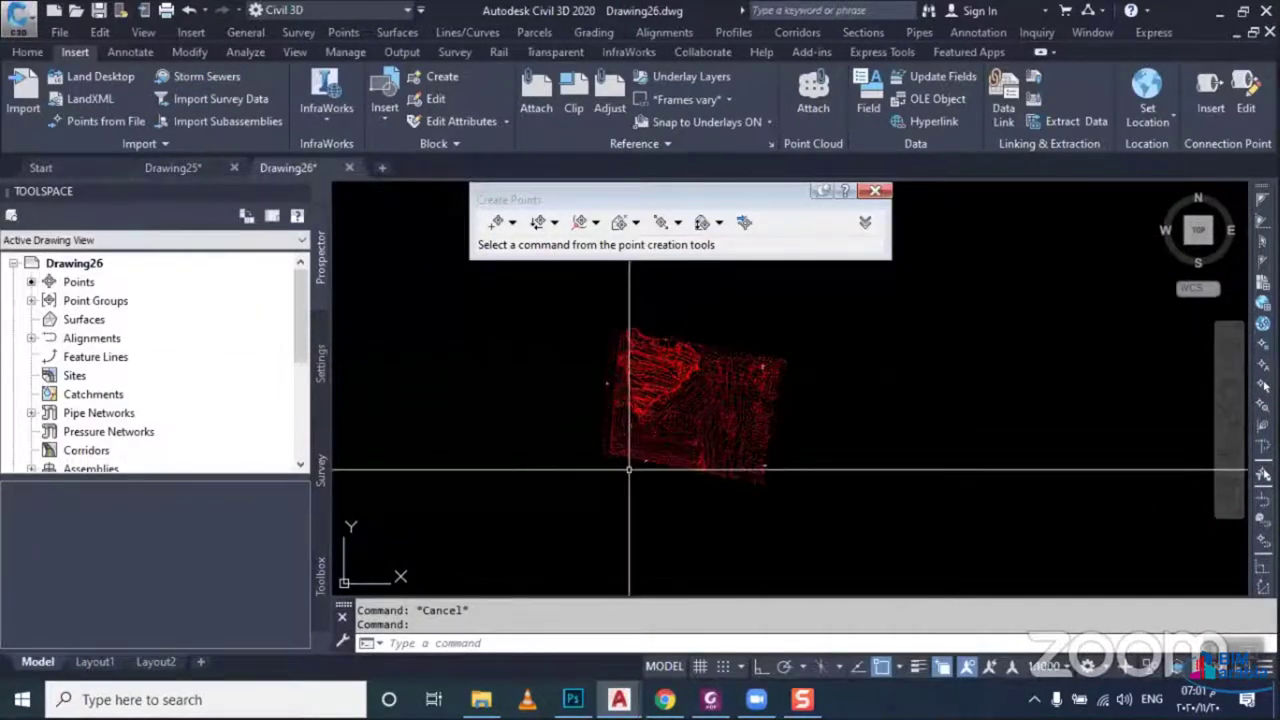
{"action": "scroll", "coordinate": [629, 468], "scroll_direction": "up", "scroll_amount": 2}
{"action": "scroll", "coordinate": [767, 362], "scroll_direction": "up", "scroll_amount": 2}
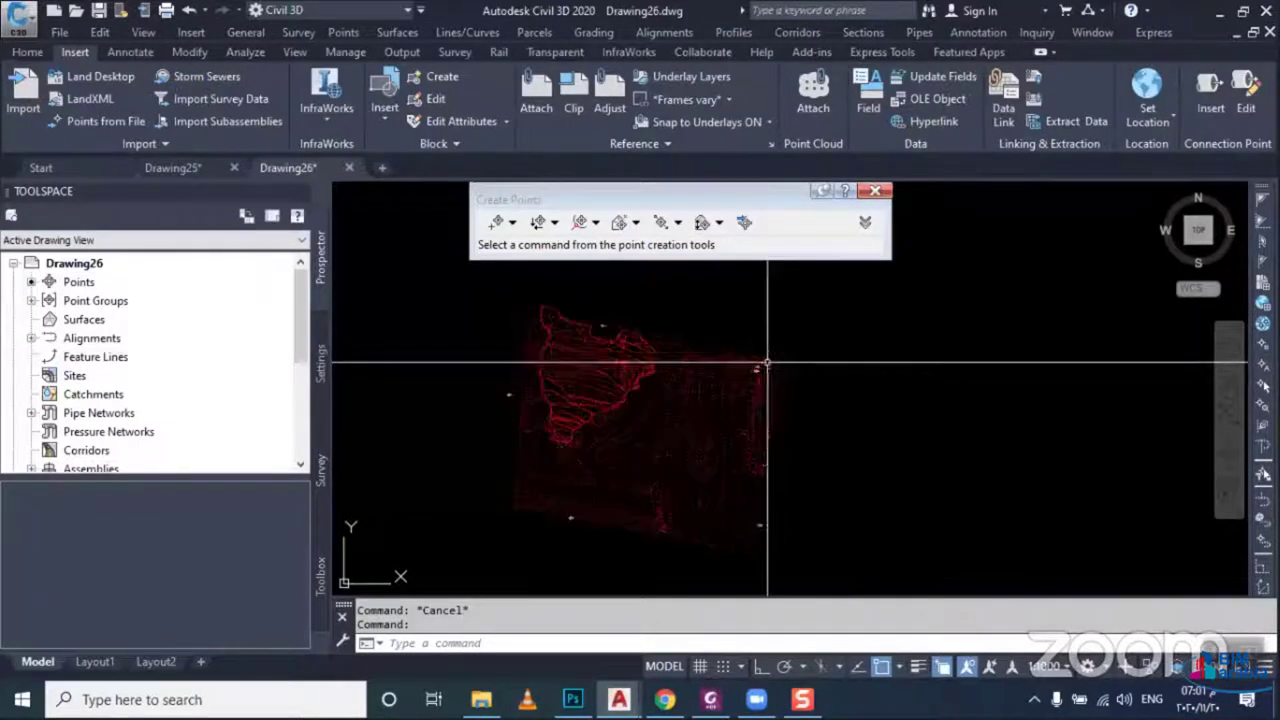
{"action": "scroll", "coordinate": [767, 362], "scroll_direction": "up", "scroll_amount": 2}
{"action": "scroll", "coordinate": [767, 362], "scroll_direction": "up", "scroll_amount": 3}
{"action": "scroll", "coordinate": [729, 366], "scroll_direction": "up", "scroll_amount": 3}
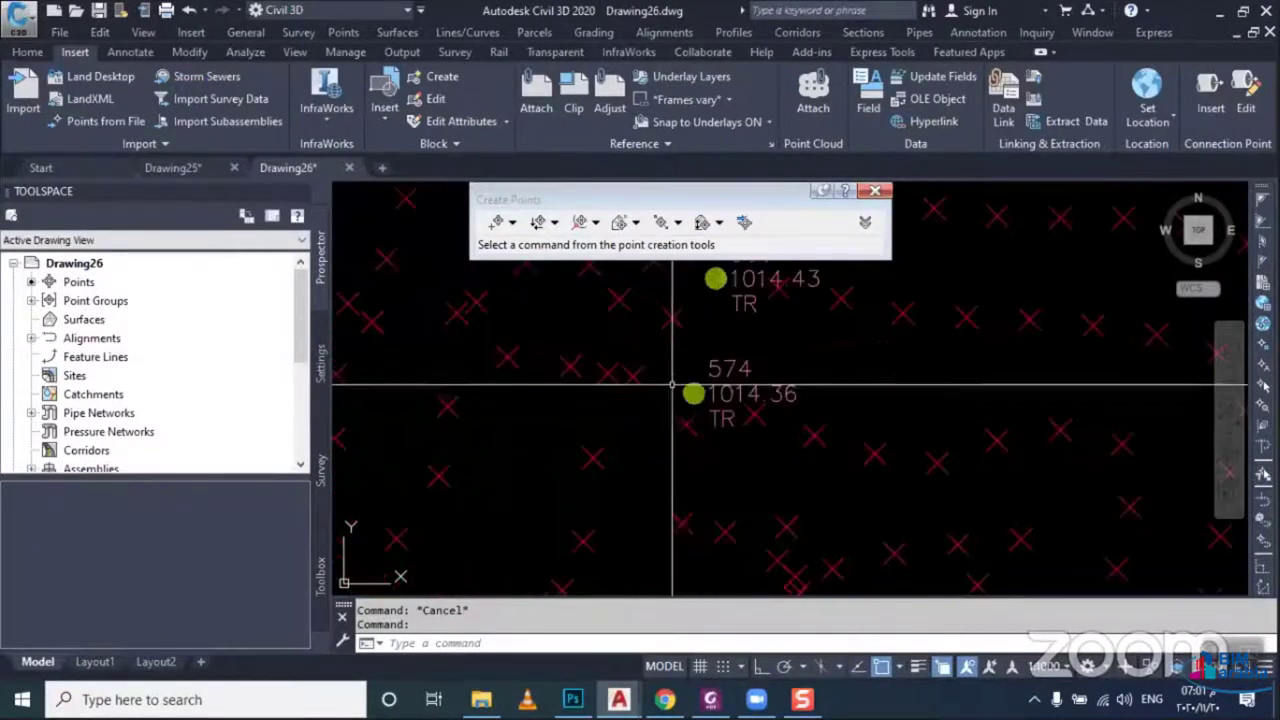
{"action": "mouse_move", "coordinate": [688, 370]}
{"action": "middle_mouse_down"}
{"action": "mouse_move", "coordinate": [707, 412]}
{"action": "mouse_move", "coordinate": [688, 425]}
{"action": "middle_mouse_up"}
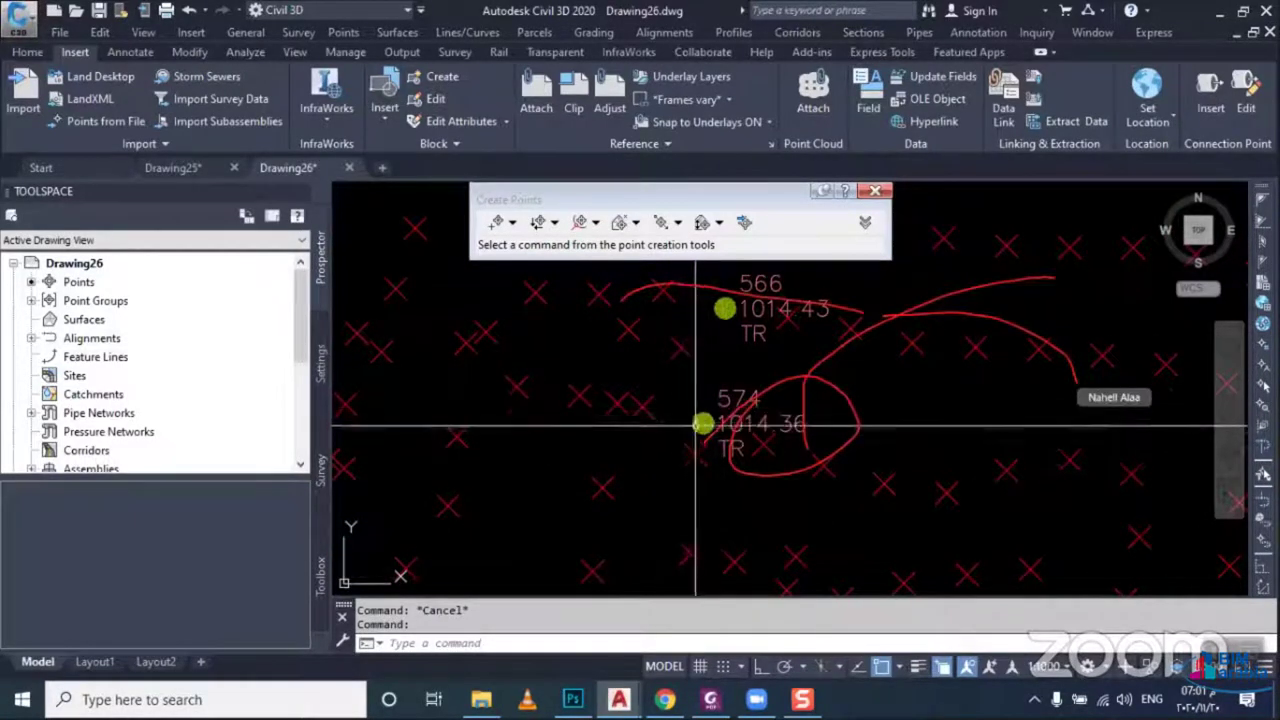
{"action": "mouse_move", "coordinate": [640, 428]}
{"action": "middle_mouse_down"}
{"action": "mouse_move", "coordinate": [537, 436]}
{"action": "mouse_move", "coordinate": [594, 428]}
{"action": "middle_mouse_up"}
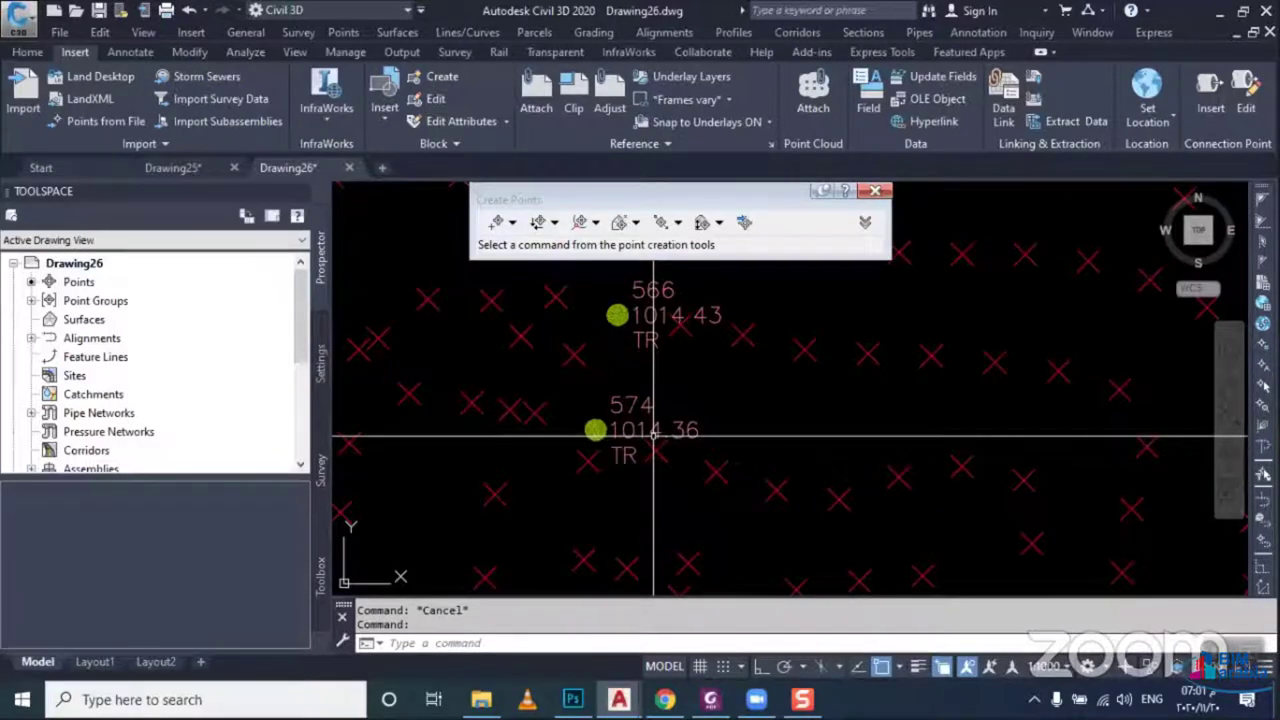
{"action": "middle_click_drag", "start_coordinate": [592, 479], "coordinate": [716, 437]}
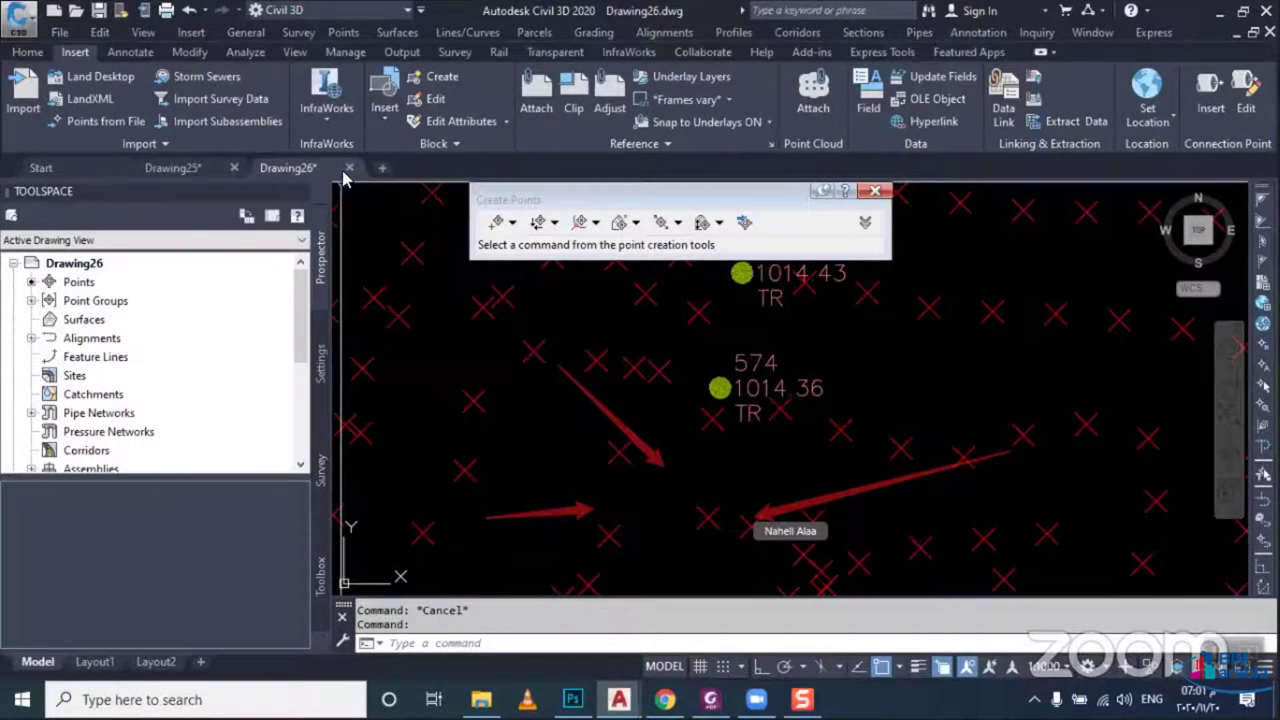
Review the STA*, SWMH* and TR* keys of the Civil 3D set under Point > Description Key Sets
{"action": "left_click", "coordinate": [320, 372]}
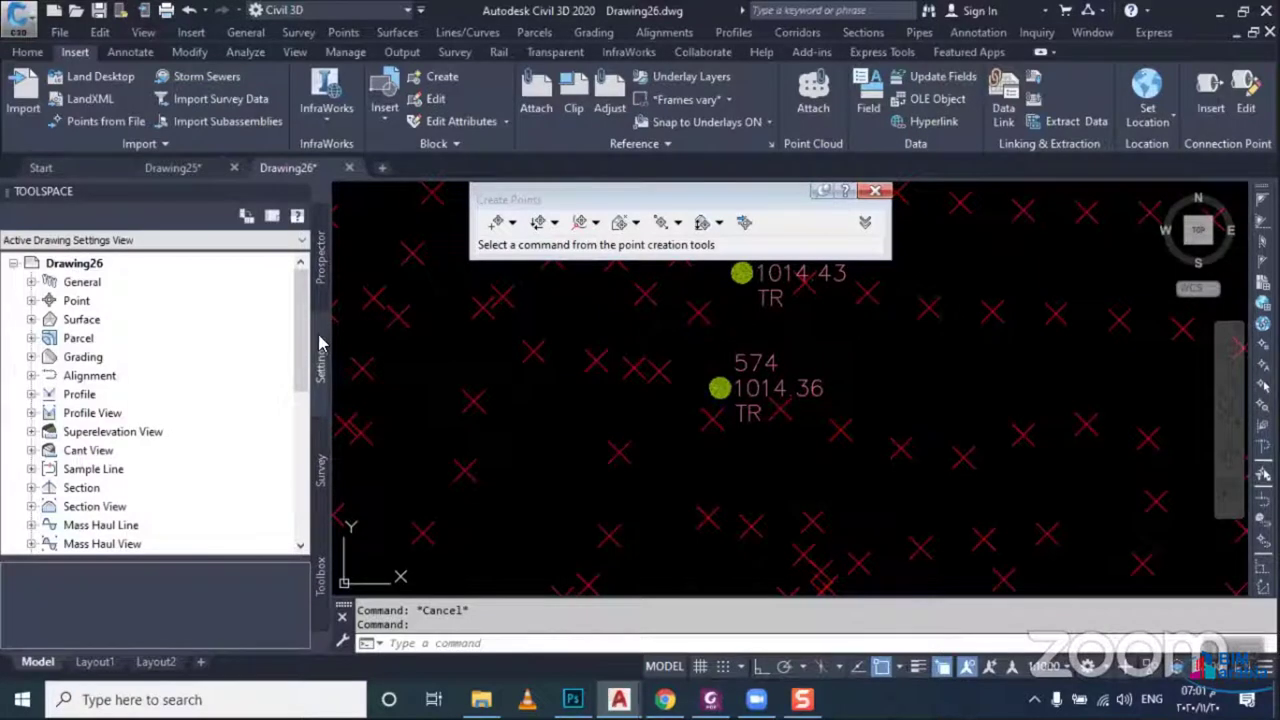
{"action": "left_click", "coordinate": [31, 300]}
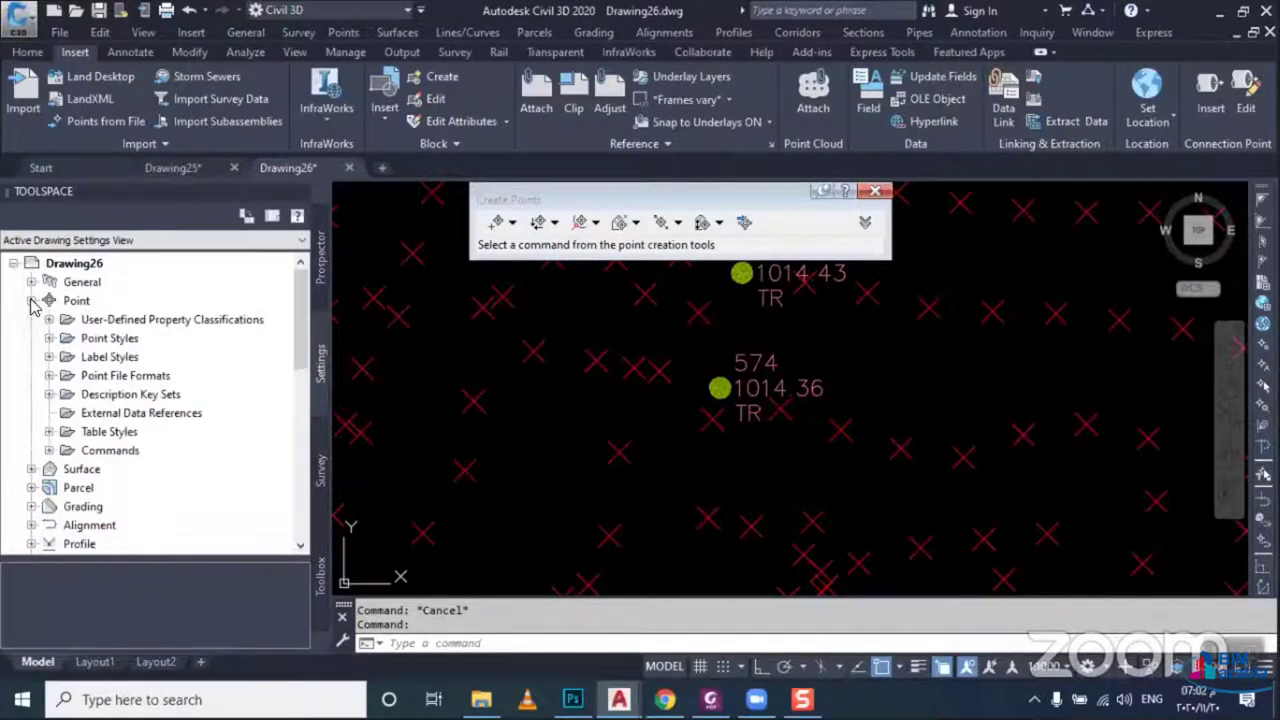
{"action": "left_click", "coordinate": [81, 397]}
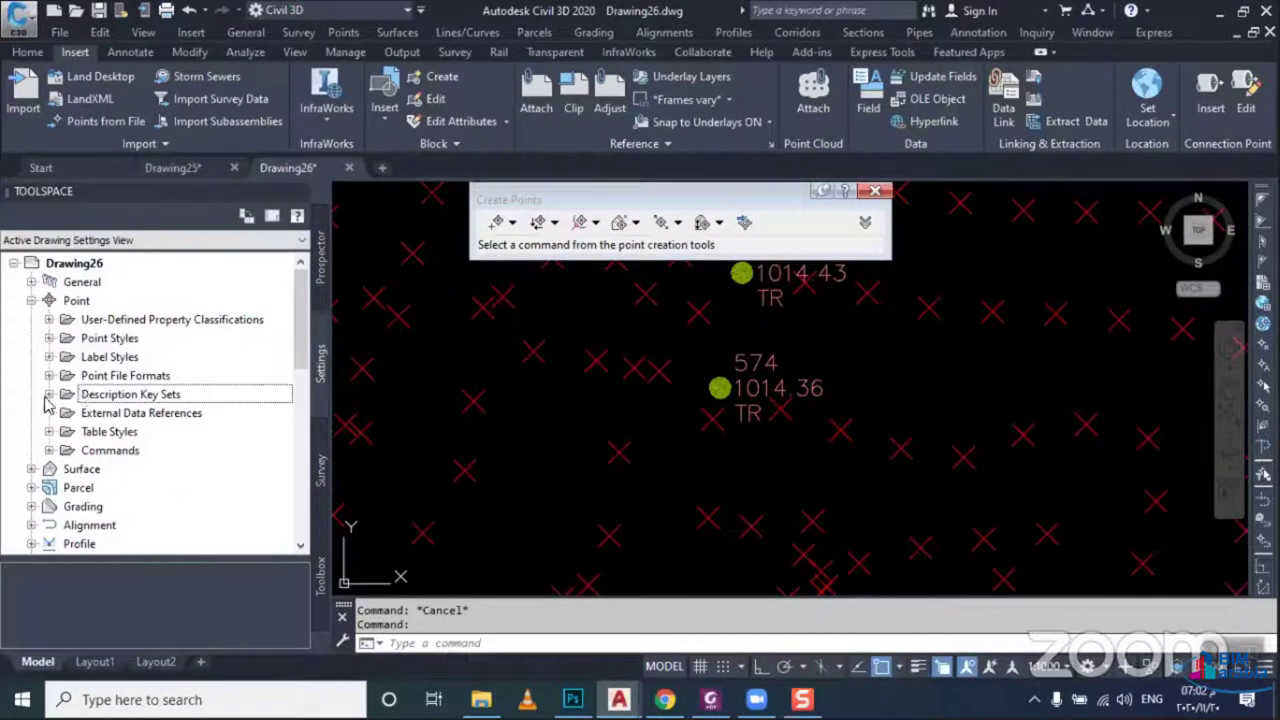
{"action": "left_click", "coordinate": [48, 396]}
{"action": "left_click", "coordinate": [118, 413]}
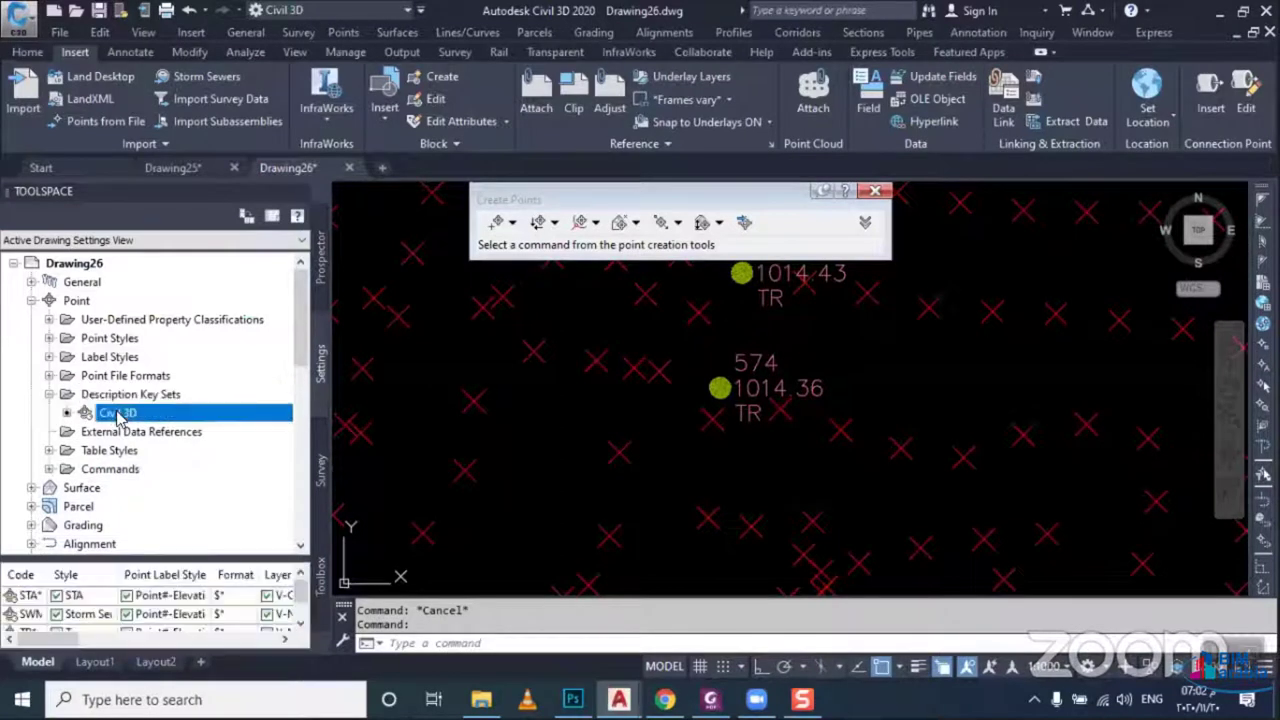
{"action": "right_click", "coordinate": [118, 416]}
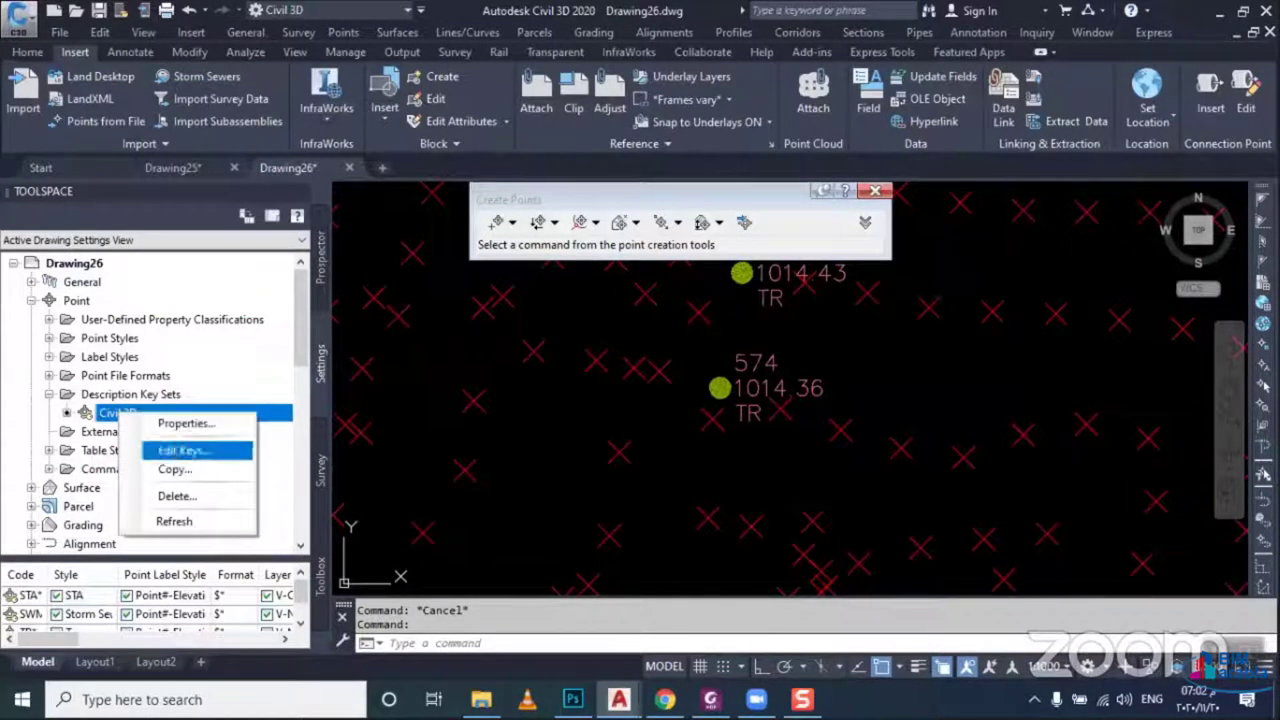
{"action": "left_click", "coordinate": [180, 451]}
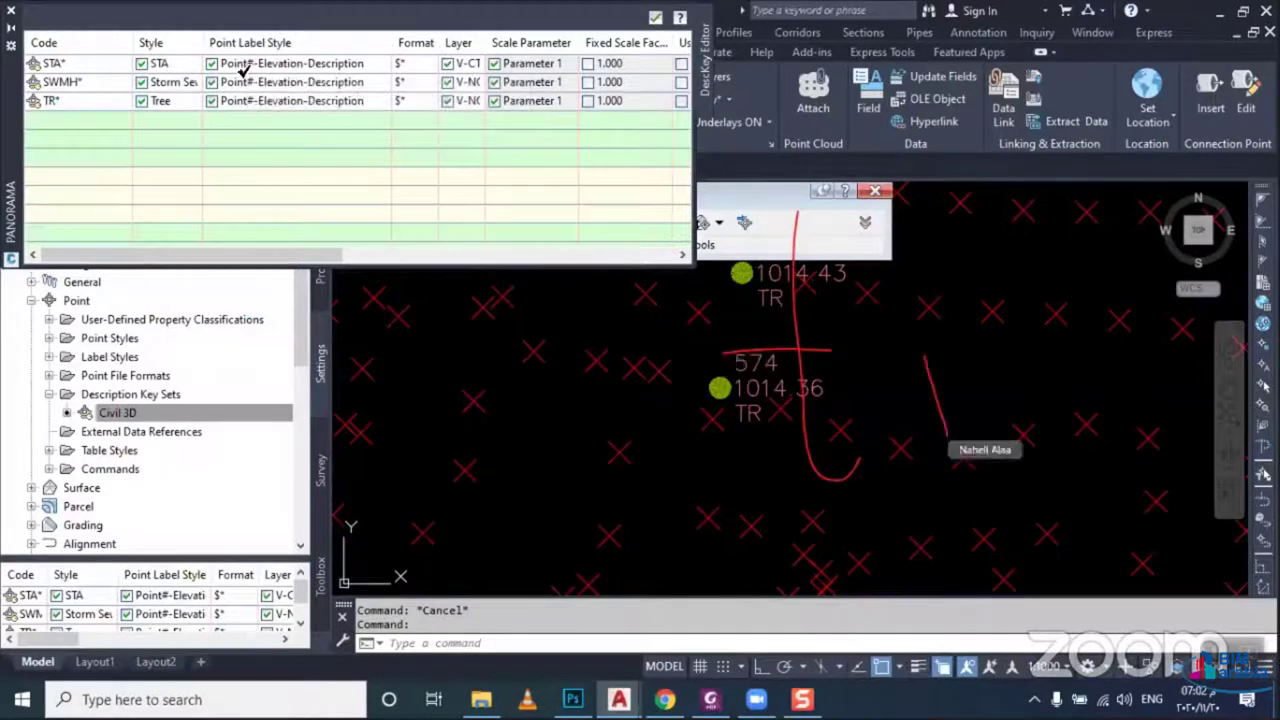
{"action": "left_click_drag", "start_coordinate": [247, 75], "coordinate": [188, 95]}
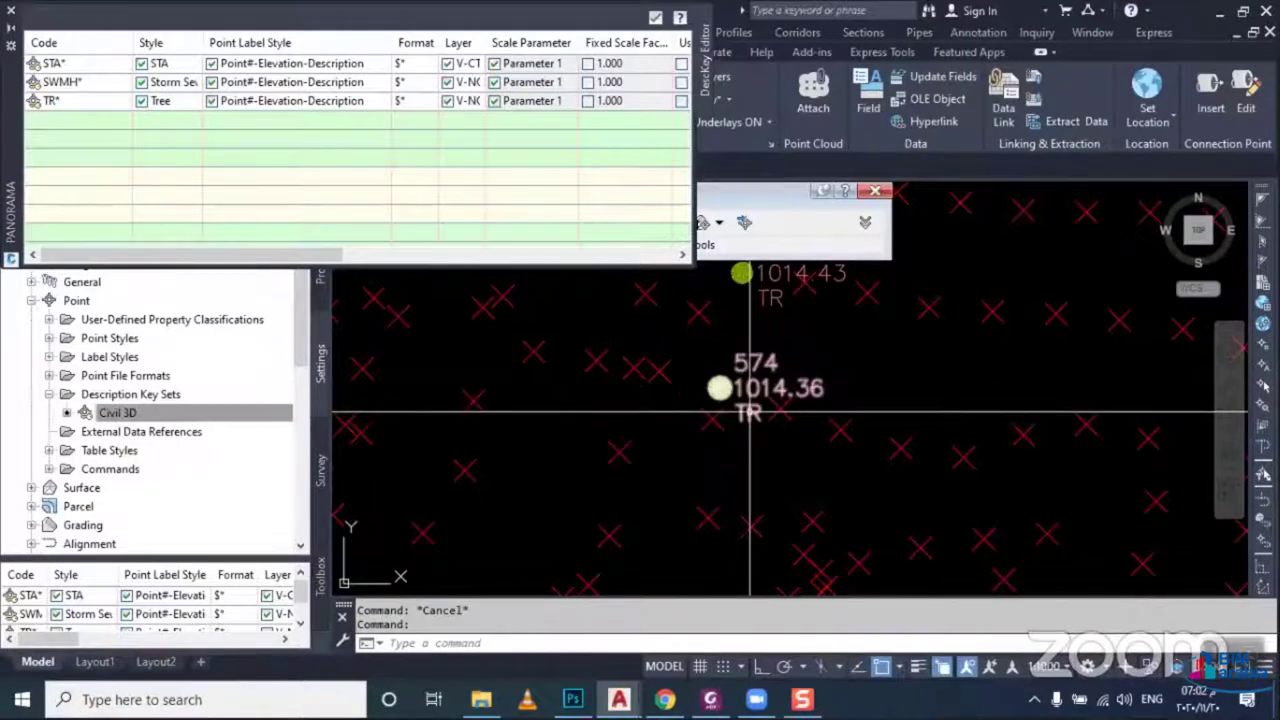
{"action": "left_click", "coordinate": [657, 203]}
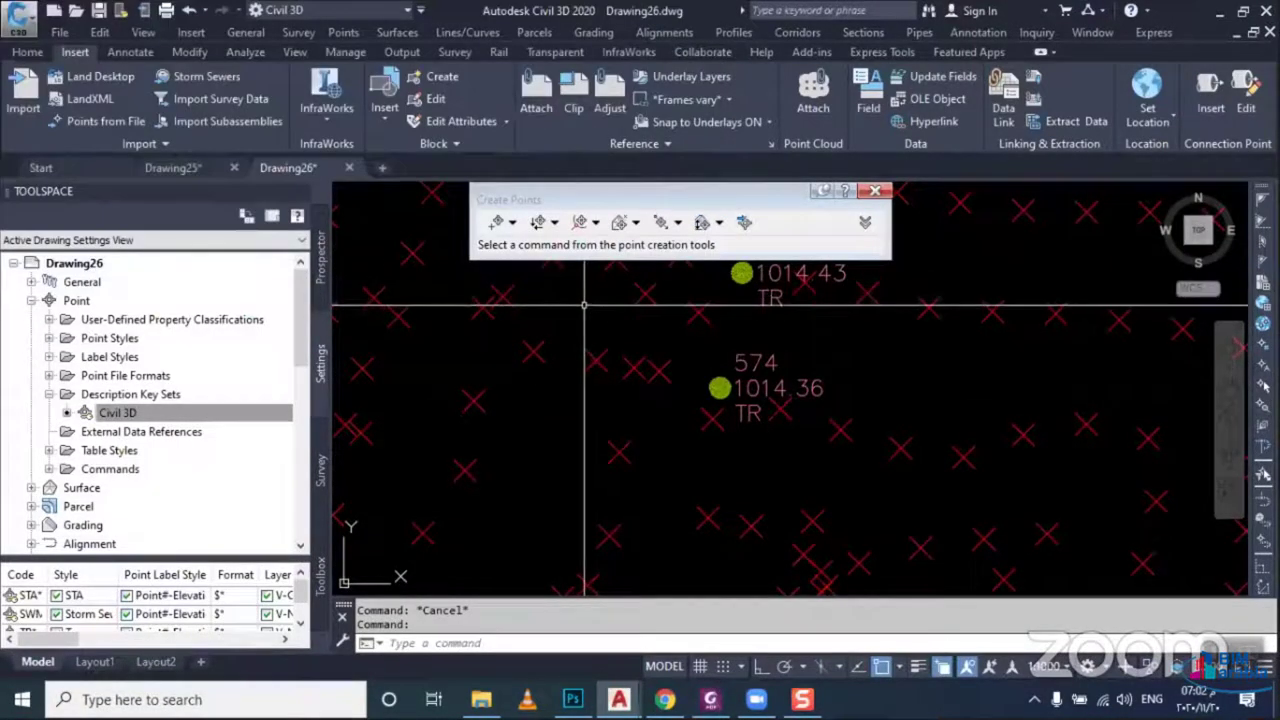
In new Drawing27, delete the Civil 3D set under Point > Description Key Sets
{"action": "left_click", "coordinate": [381, 168]}
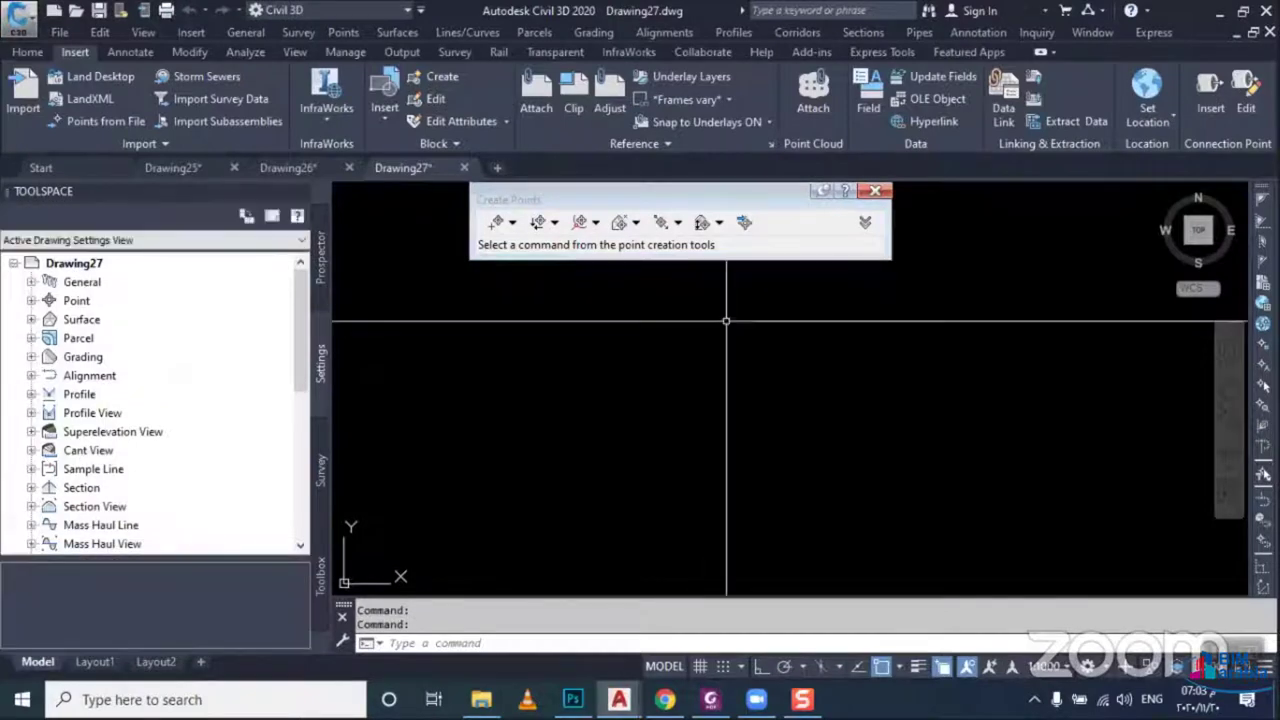
{"action": "left_click", "coordinate": [875, 190]}
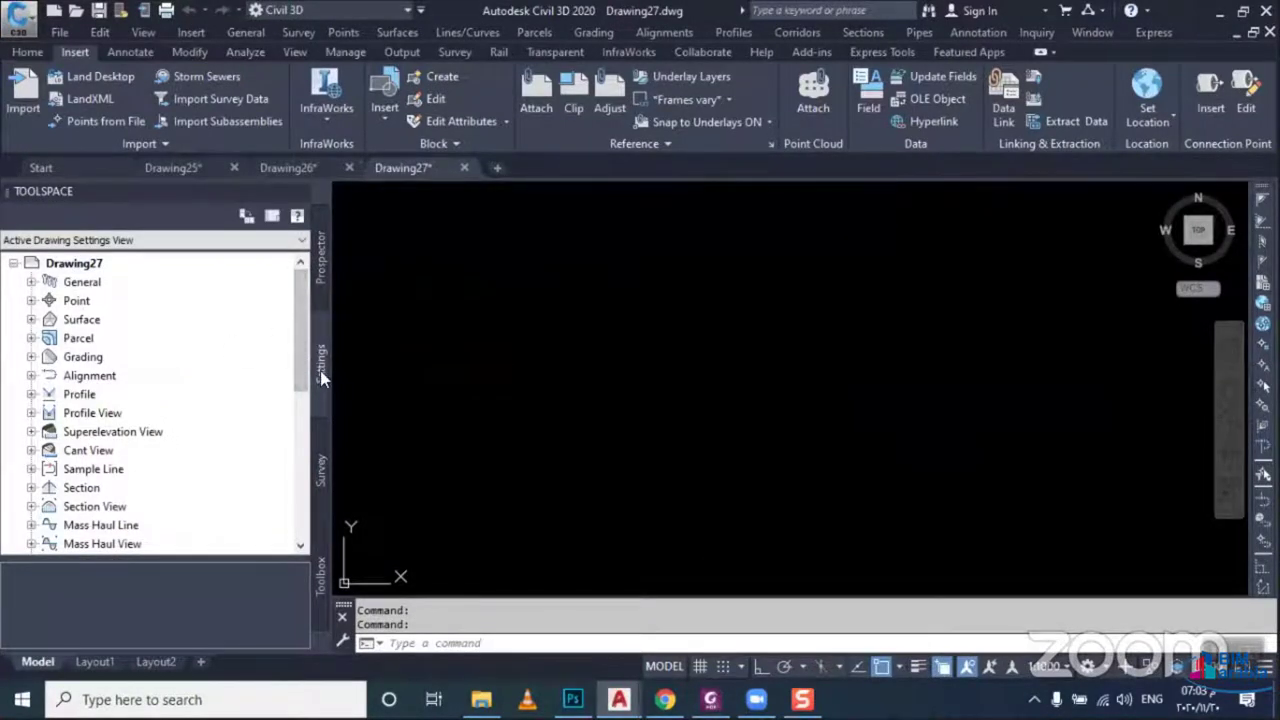
{"action": "left_click", "coordinate": [31, 300]}
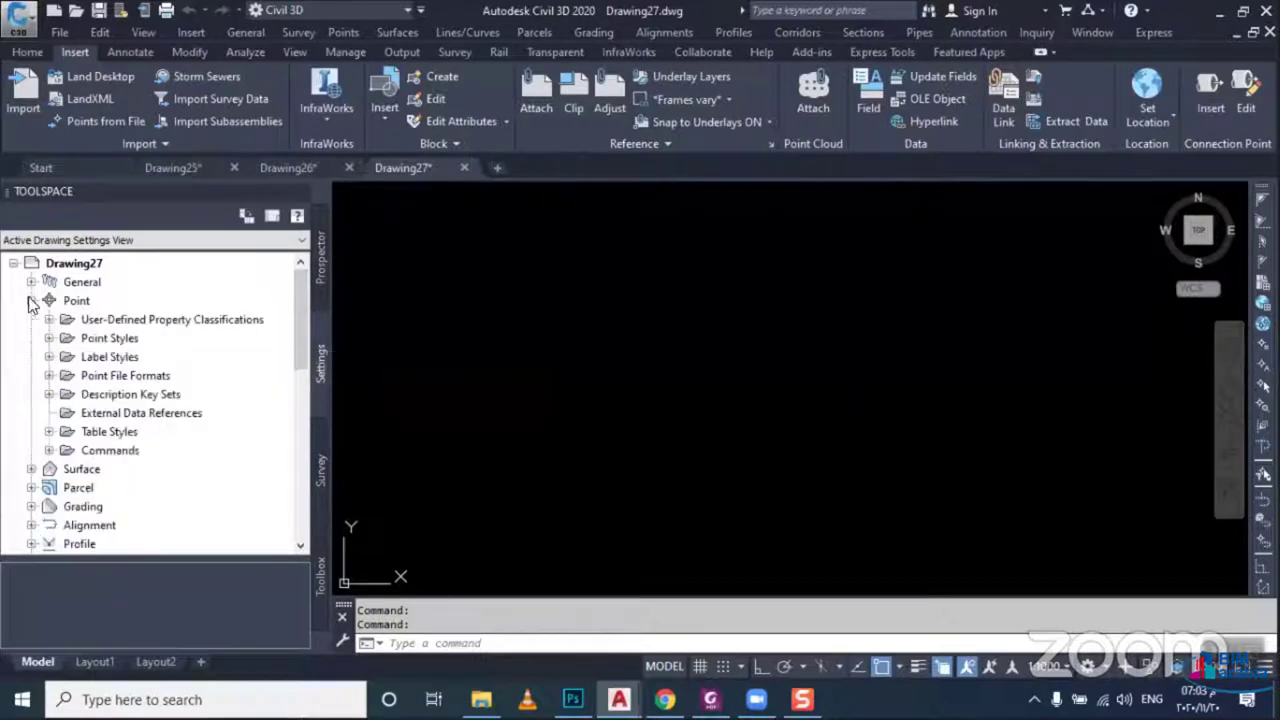
{"action": "left_click", "coordinate": [49, 394]}
{"action": "left_click", "coordinate": [86, 412]}
{"action": "right_click", "coordinate": [86, 412]}
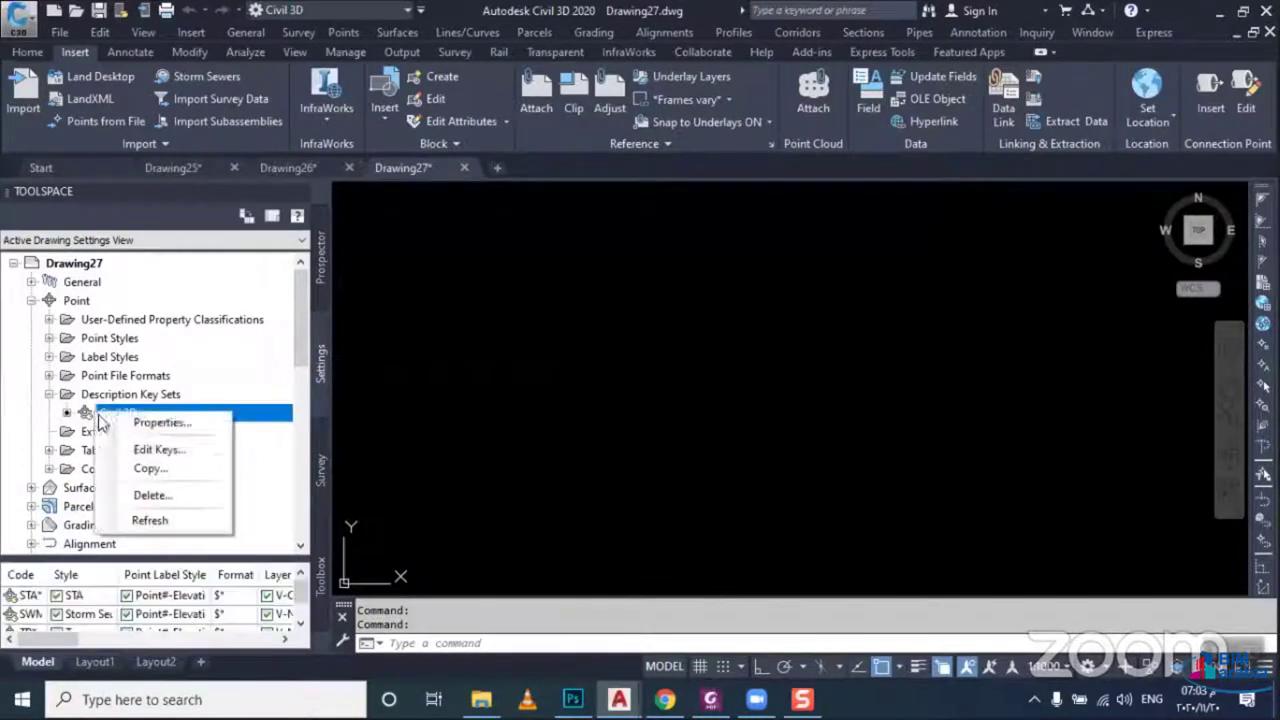
{"action": "left_click", "coordinate": [148, 498]}
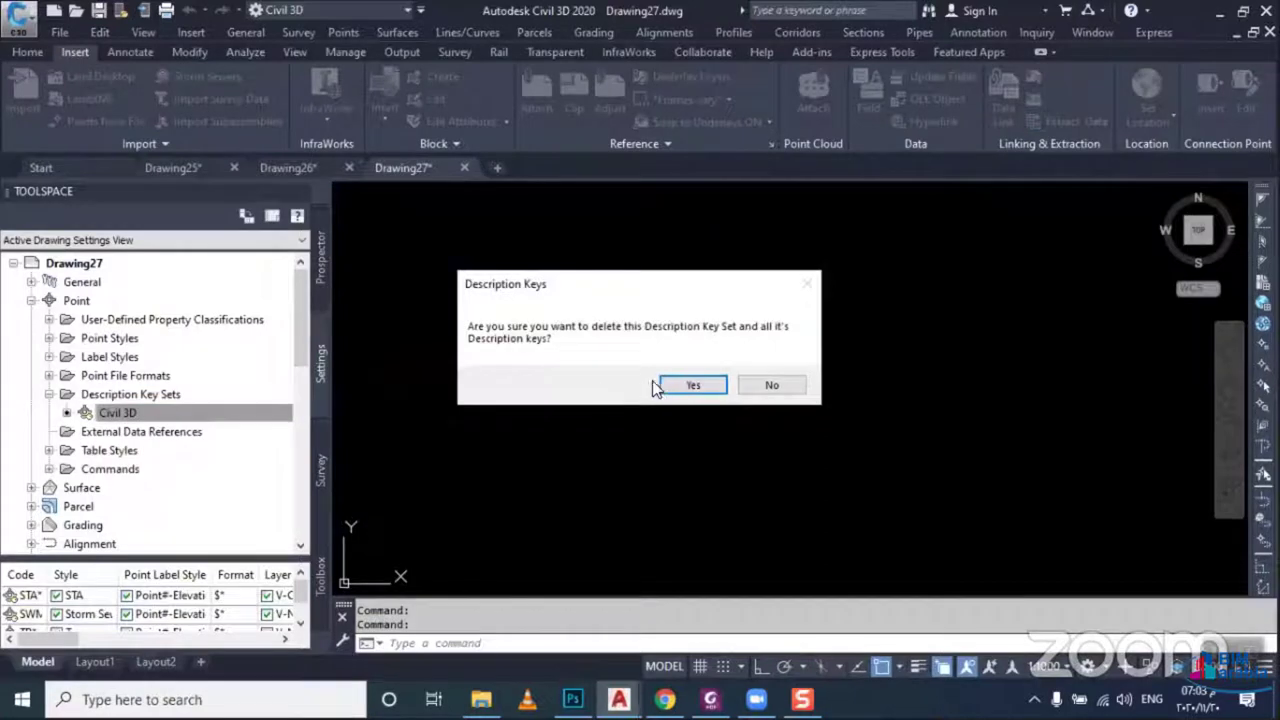
{"action": "left_click", "coordinate": [690, 384]}
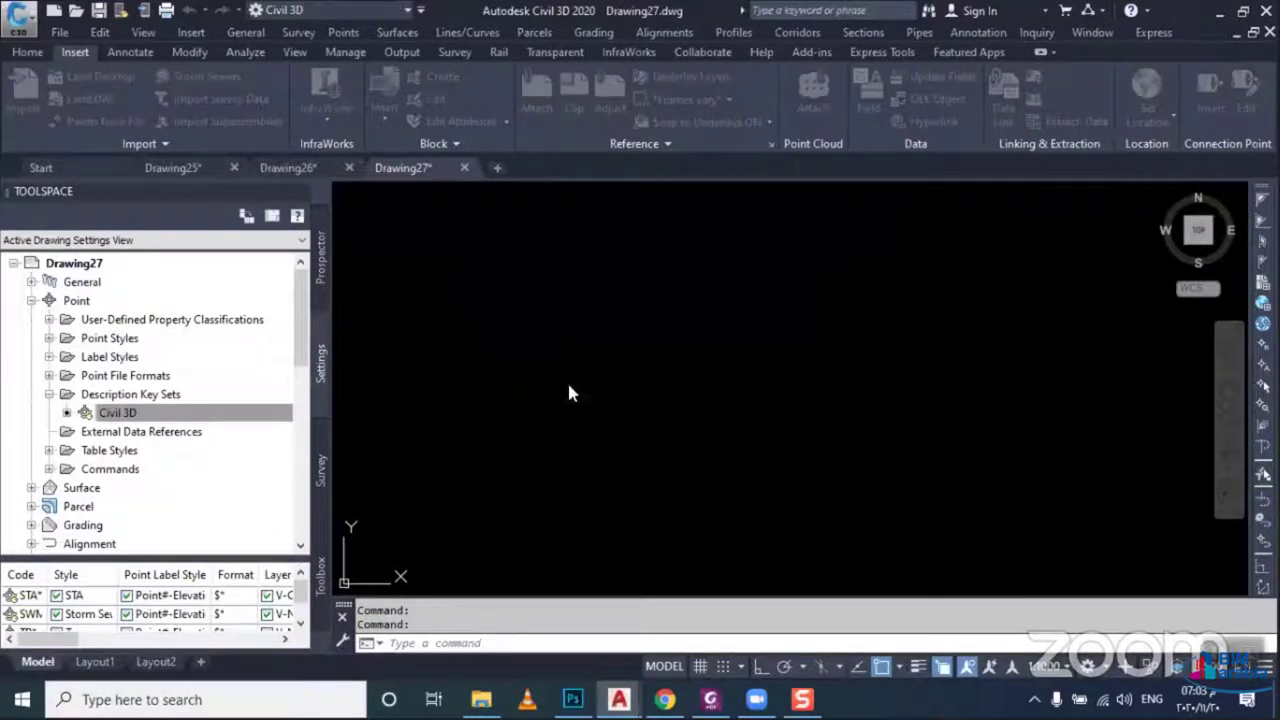
{"action": "left_click", "coordinate": [320, 258]}
{"action": "left_click", "coordinate": [166, 281]}
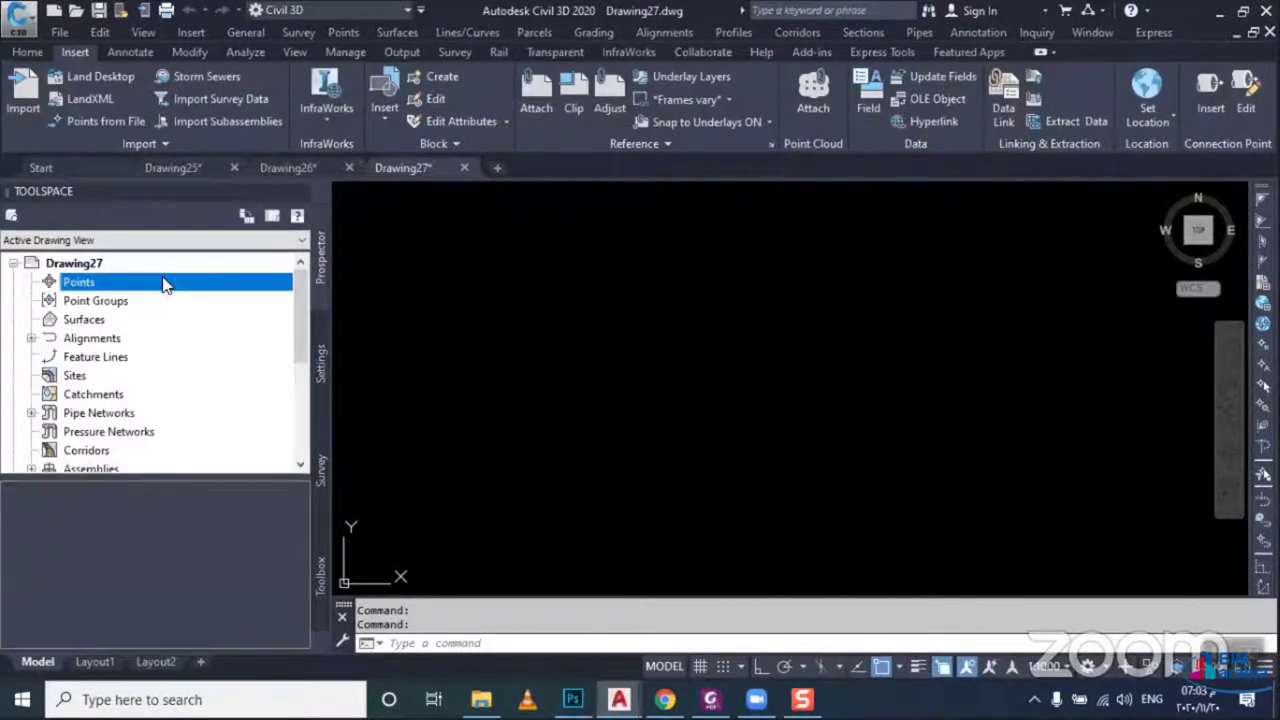
Import the points from X01.txt into Drawing27 using the PENZD (space delimited) format
{"action": "right_click", "coordinate": [172, 283]}
{"action": "key", "text": "Return"}
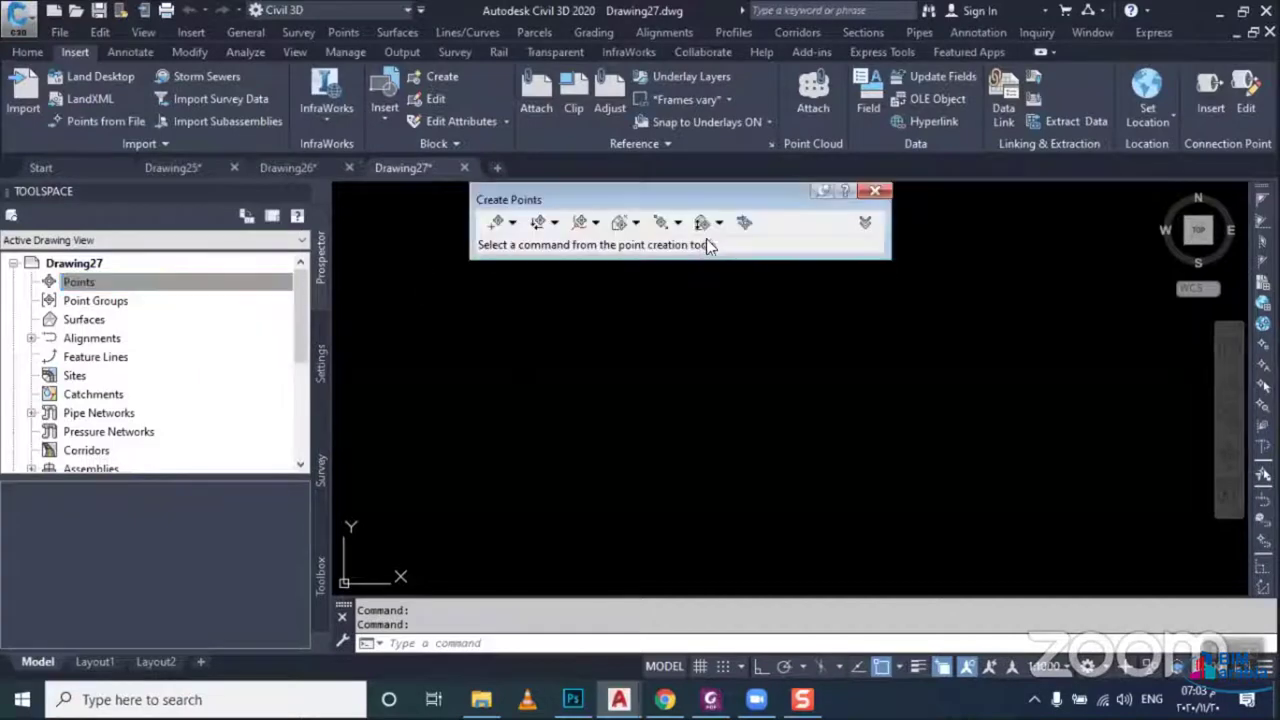
{"action": "left_click", "coordinate": [744, 222]}
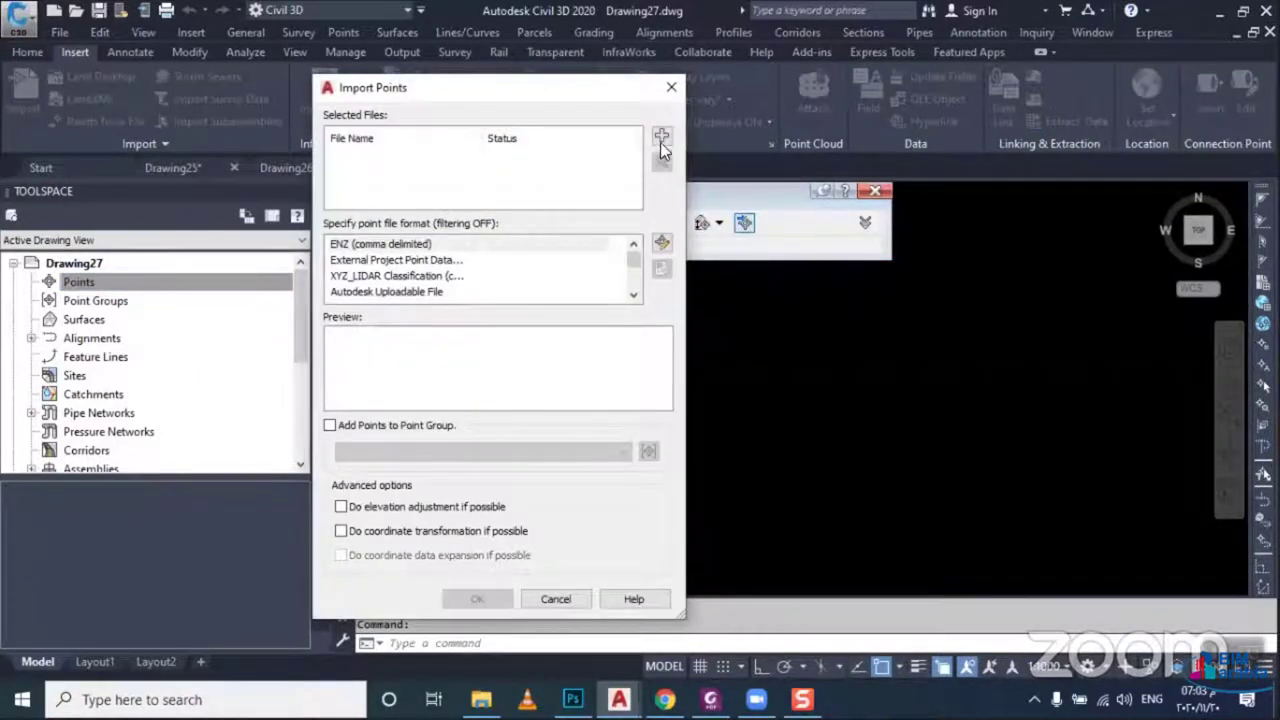
{"action": "left_click", "coordinate": [661, 135]}
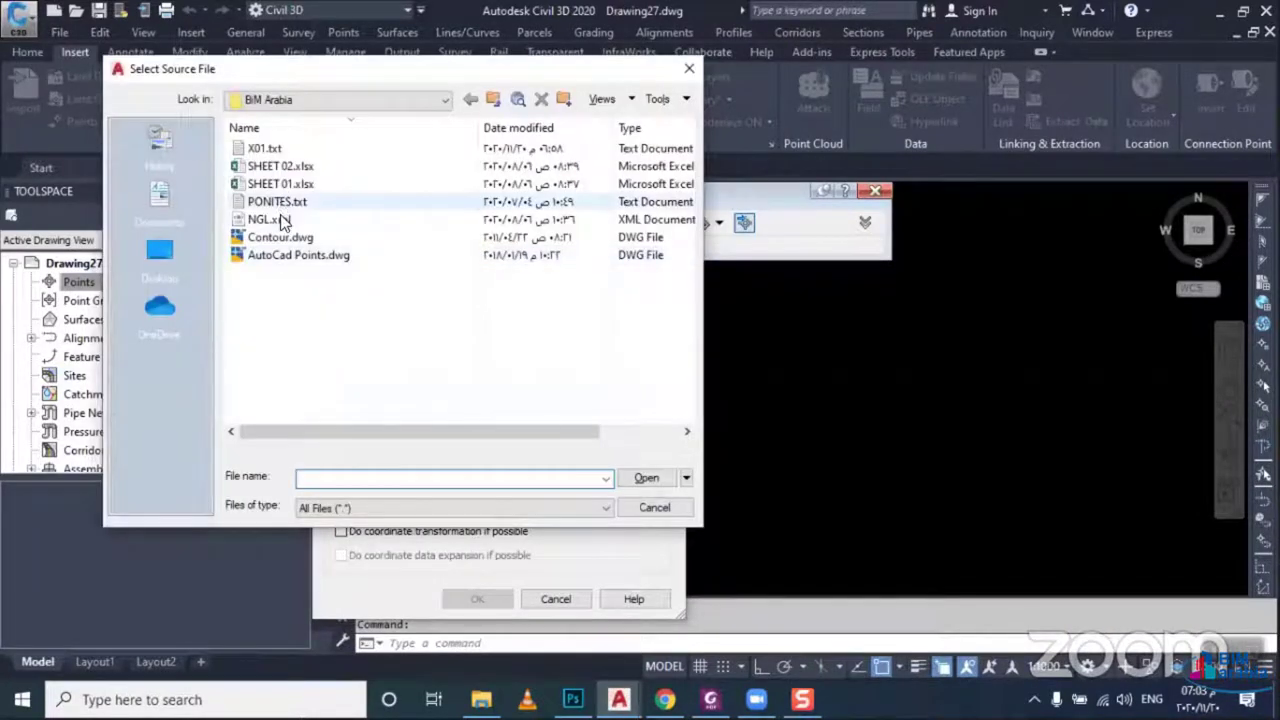
{"action": "left_click", "coordinate": [265, 148]}
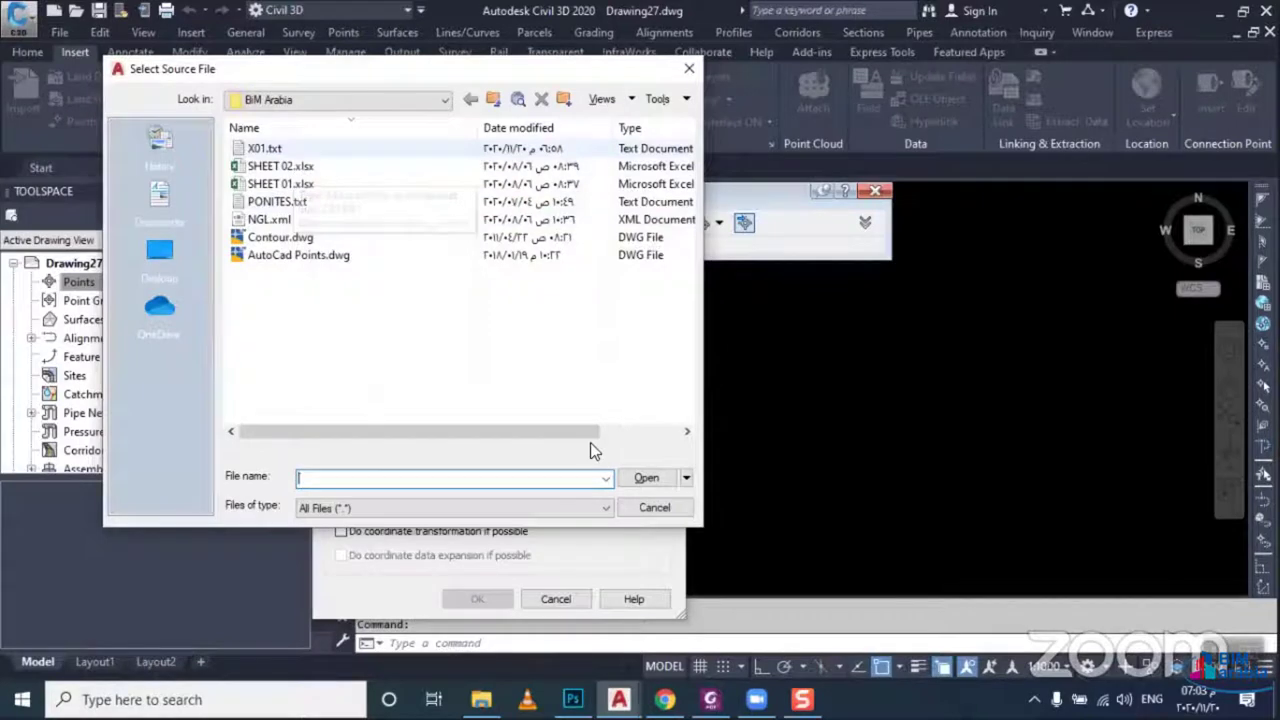
{"action": "left_click", "coordinate": [646, 478]}
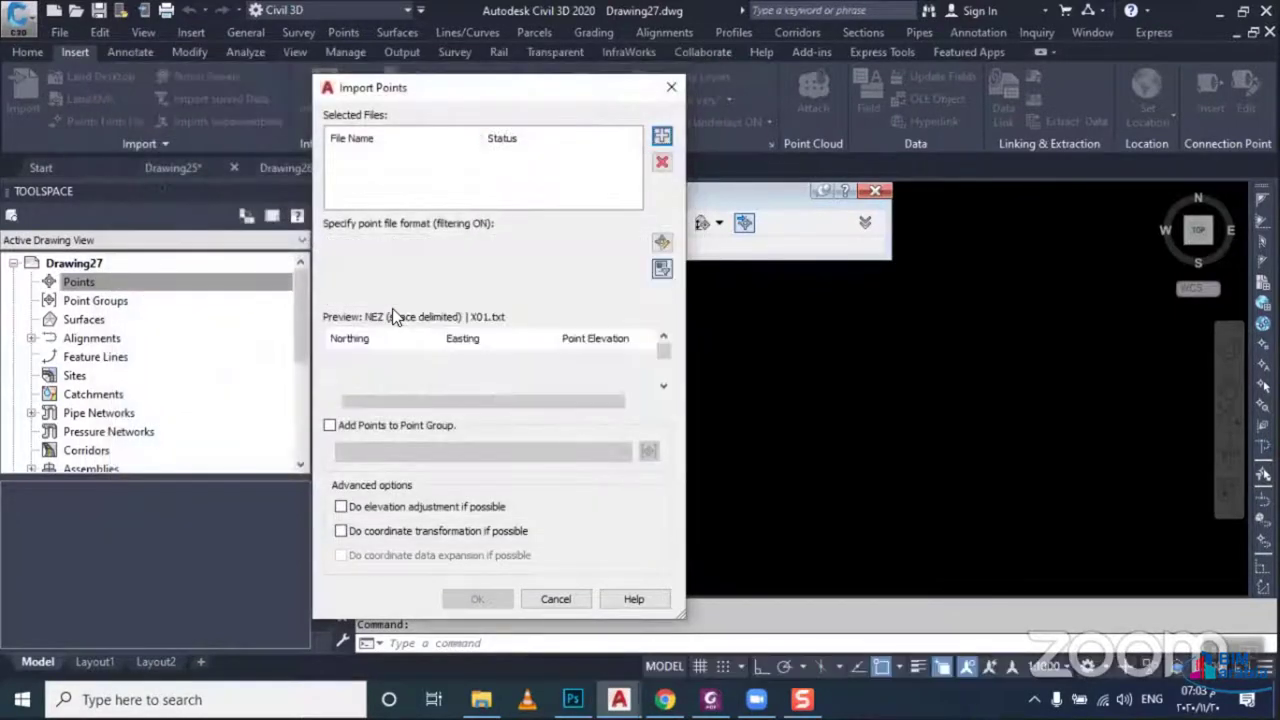
{"action": "left_click", "coordinate": [373, 292]}
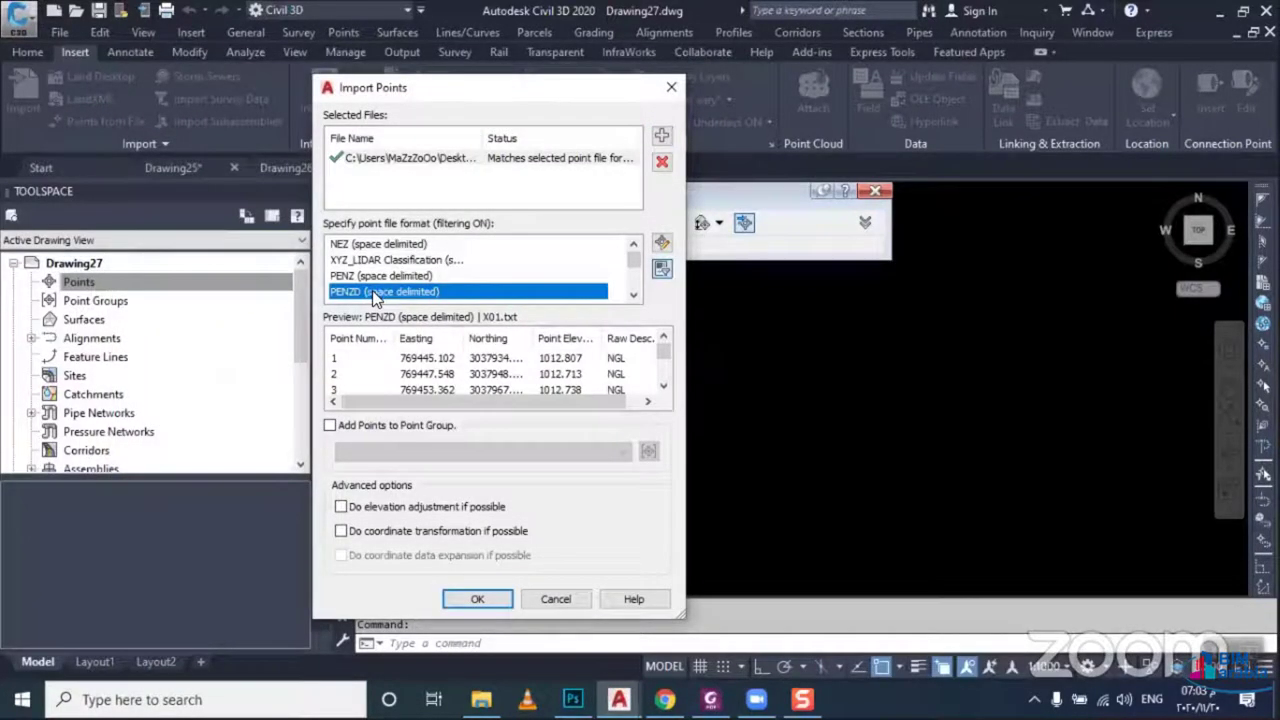
{"action": "left_click", "coordinate": [455, 598]}
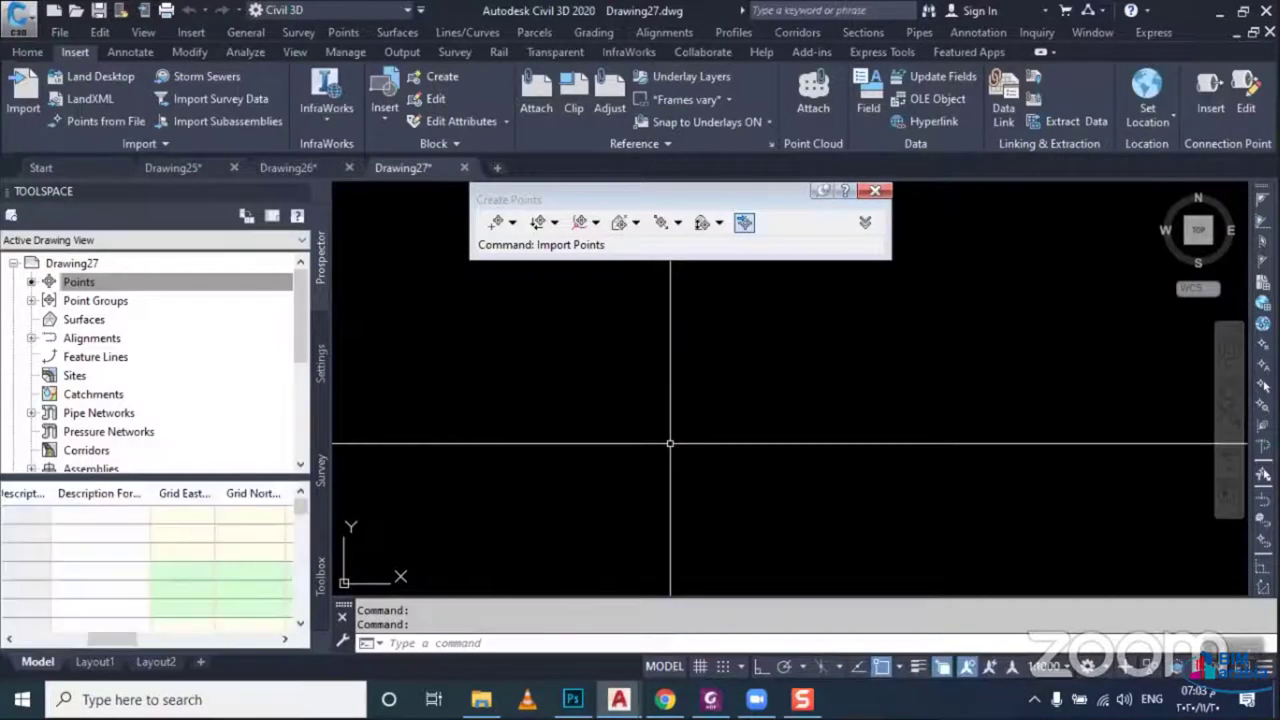
Zoom extents (ZE) on the imported point cloud and switch to File Explorer
{"action": "type", "text": "ZE"}
{"action": "key", "text": "Return"}
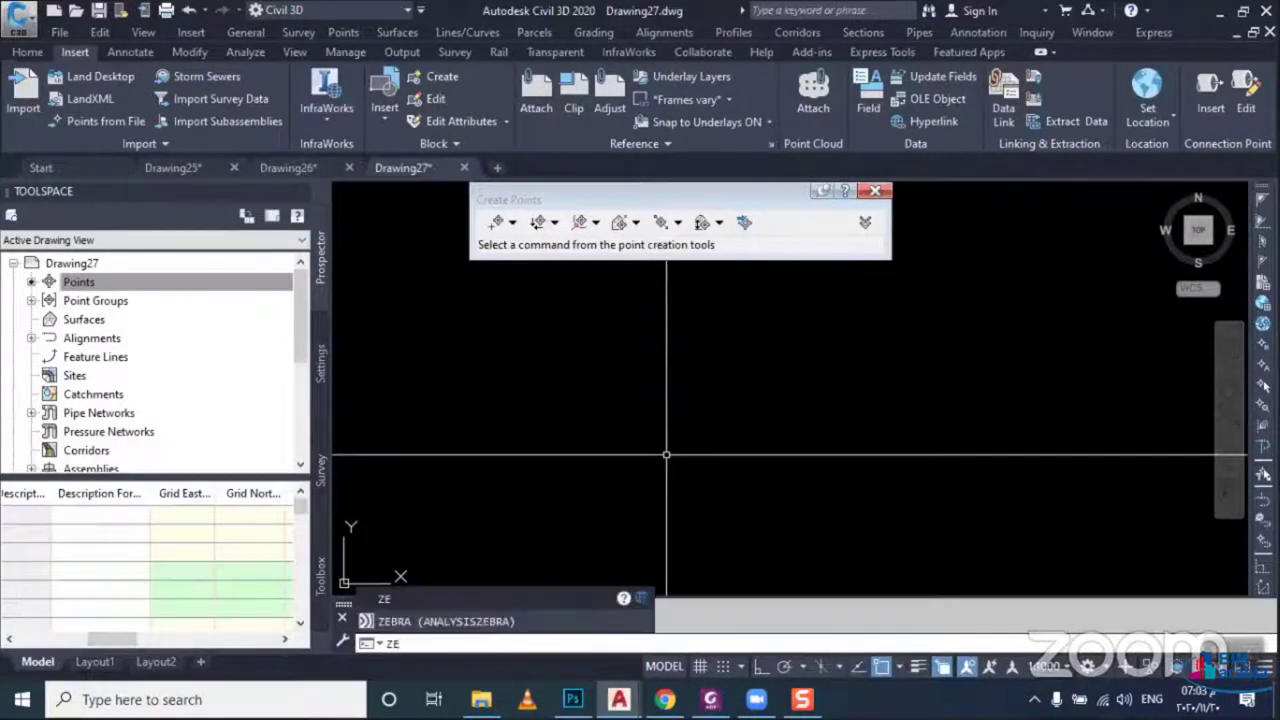
{"action": "scroll", "coordinate": [666, 455], "scroll_direction": "down", "scroll_amount": 2}
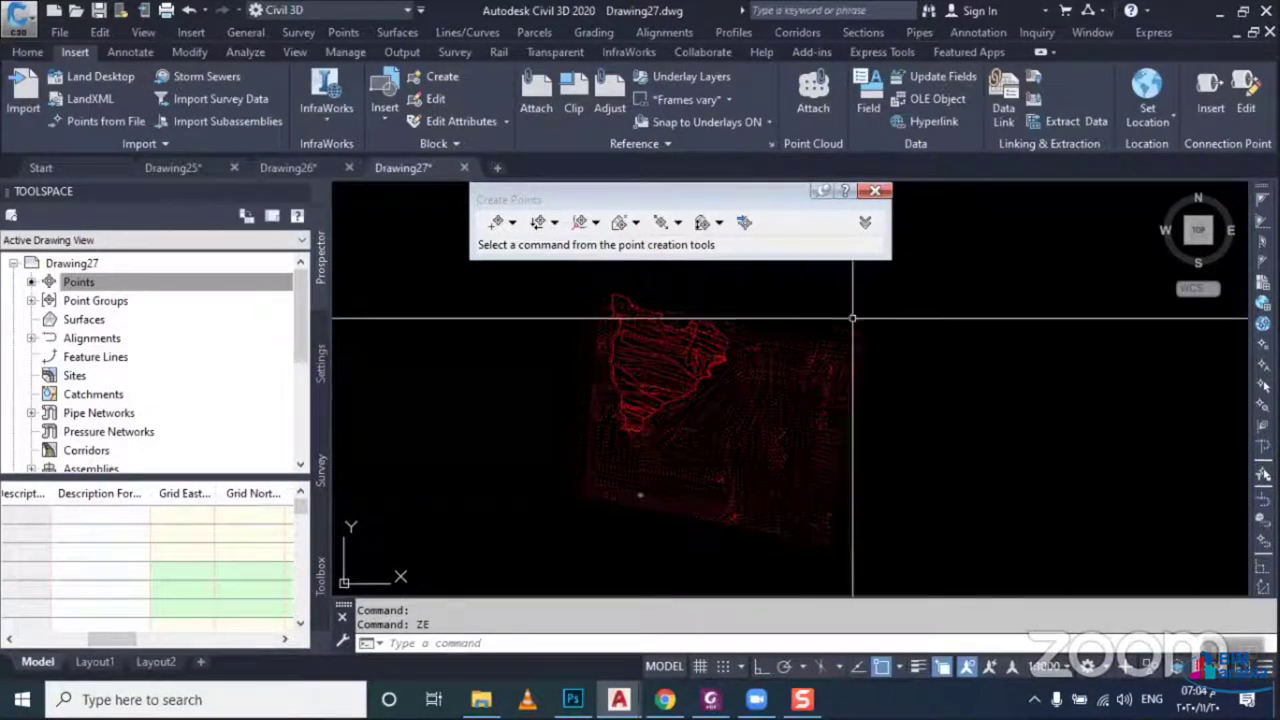
{"action": "left_click", "coordinate": [875, 190]}
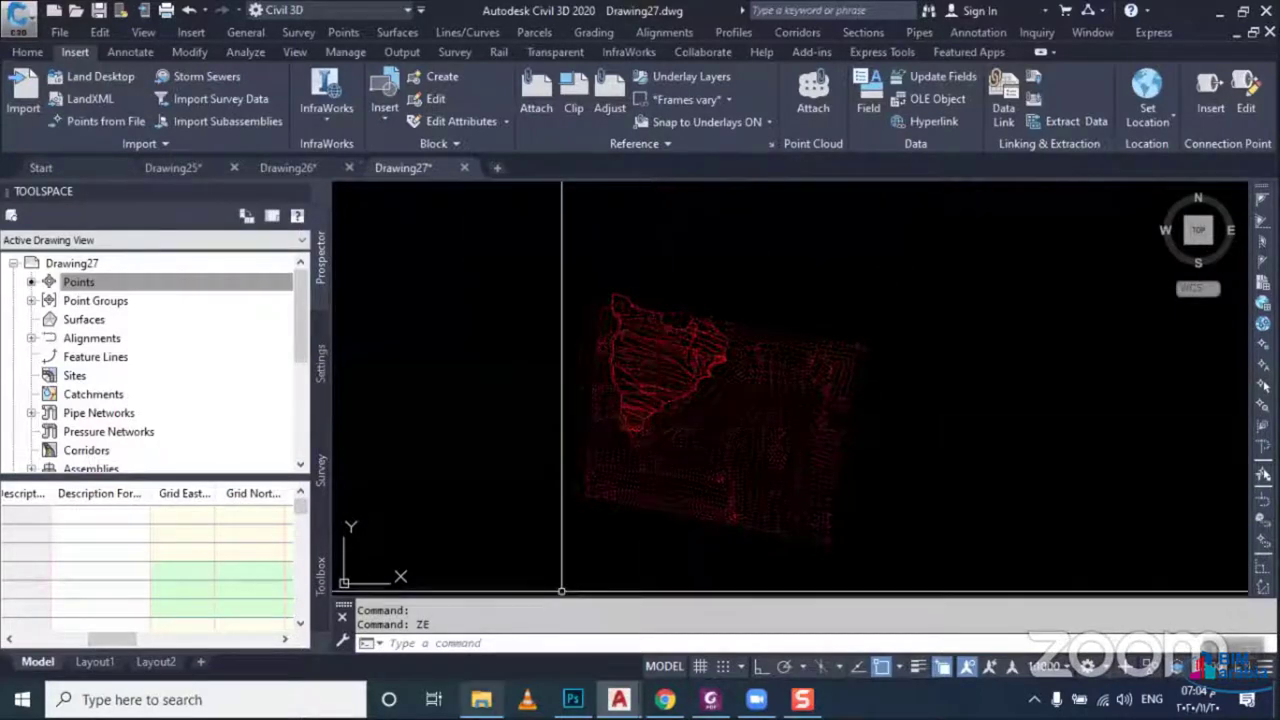
{"action": "left_click", "coordinate": [481, 699]}
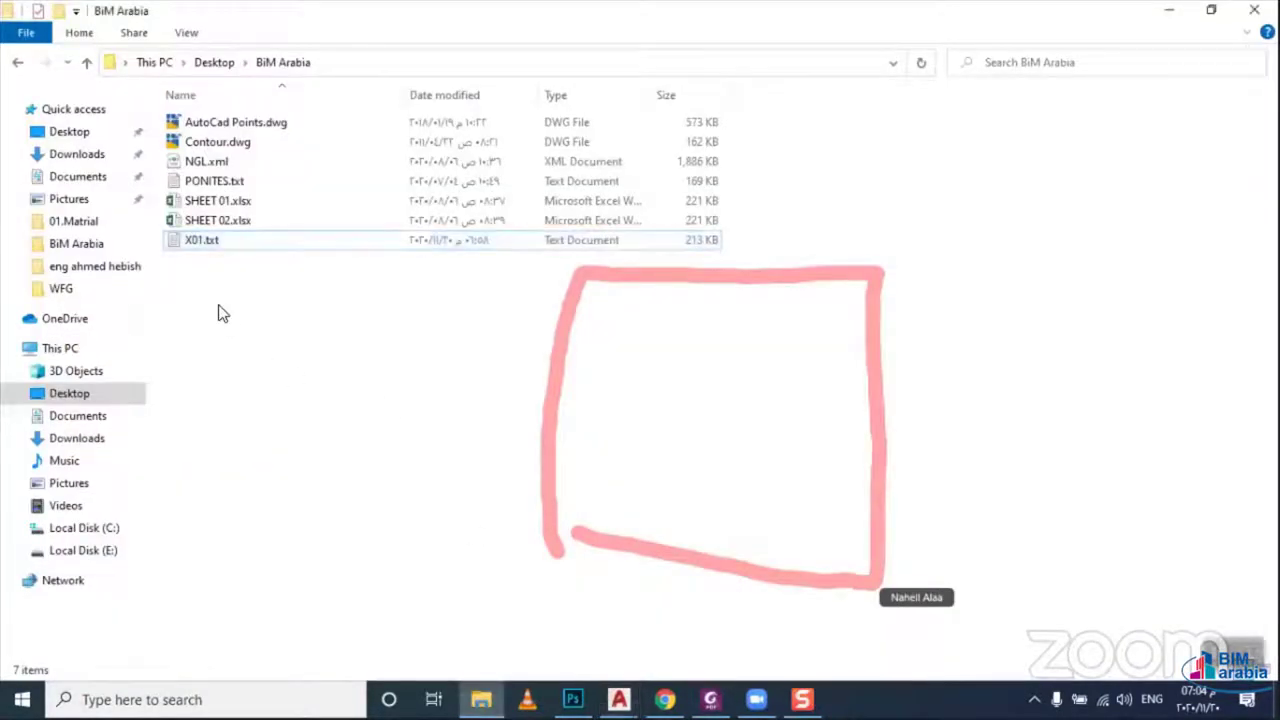
Open SHEET 02.xlsx from the BiM Arabia folder in Excel
{"action": "left_click", "coordinate": [214, 226]}
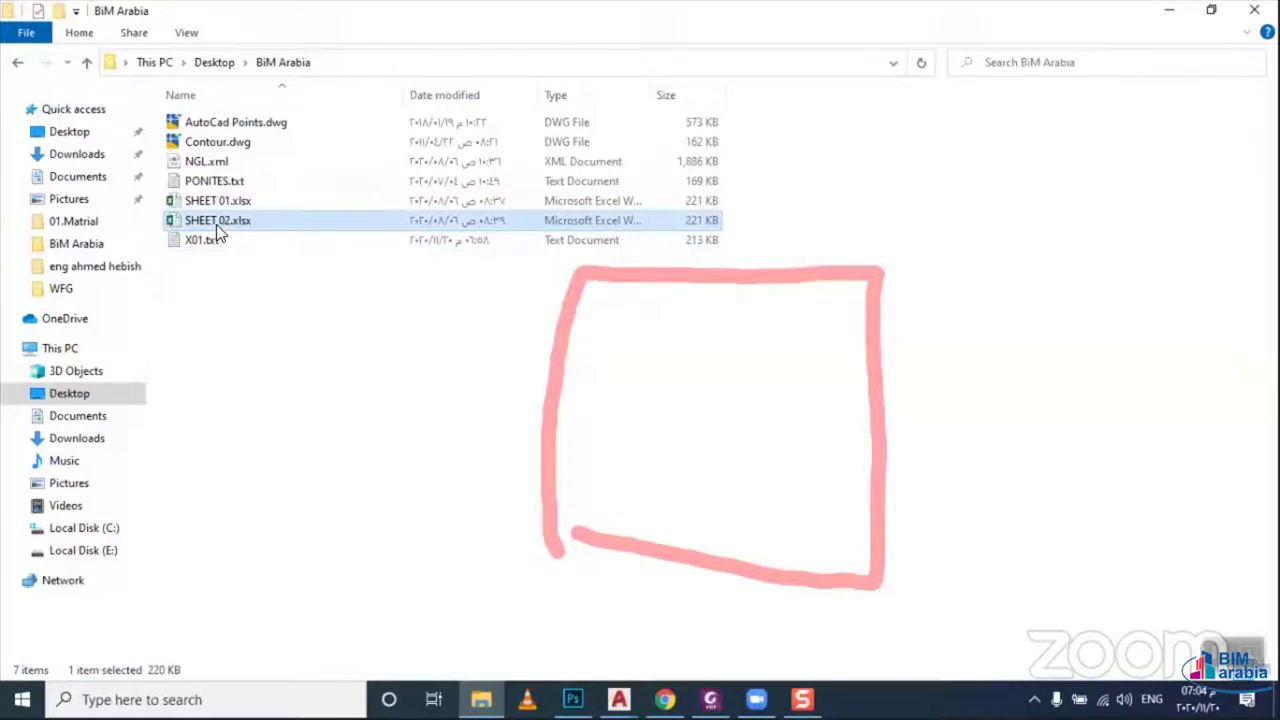
{"action": "double_click", "coordinate": [216, 224]}
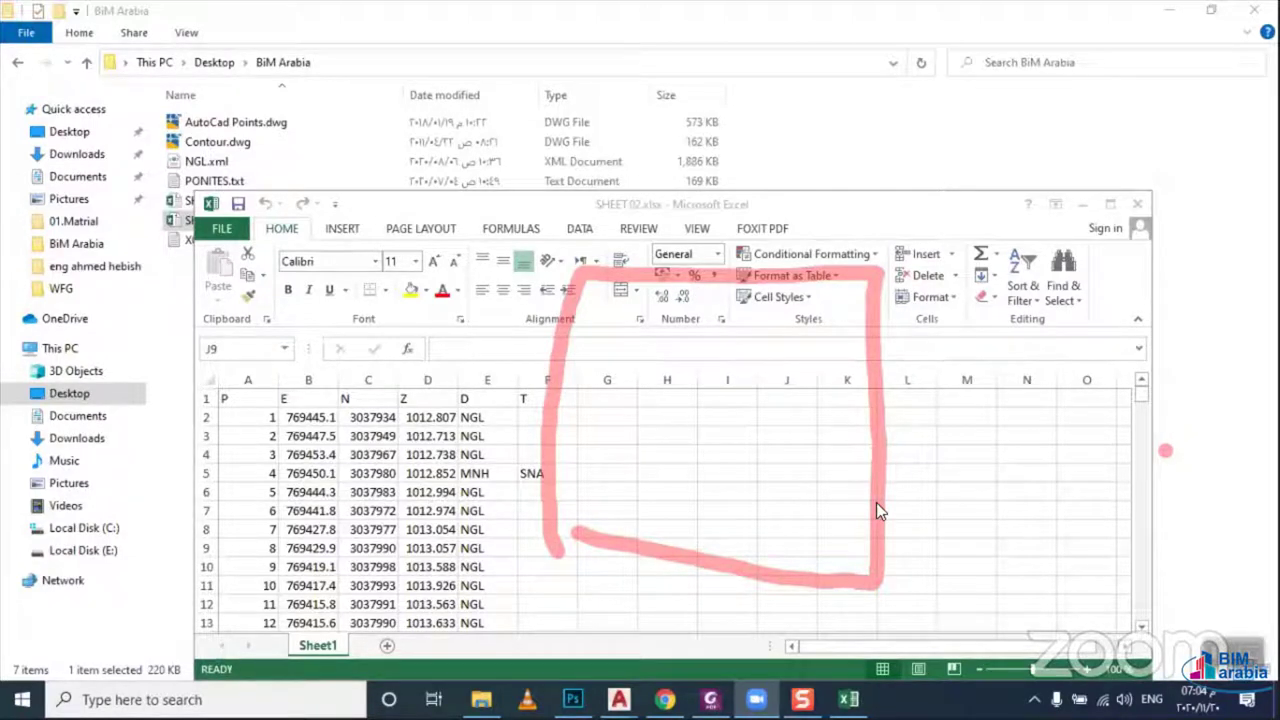
{"action": "left_click", "coordinate": [799, 467]}
{"action": "scroll", "coordinate": [790, 470], "scroll_direction": "down", "scroll_amount": 2}
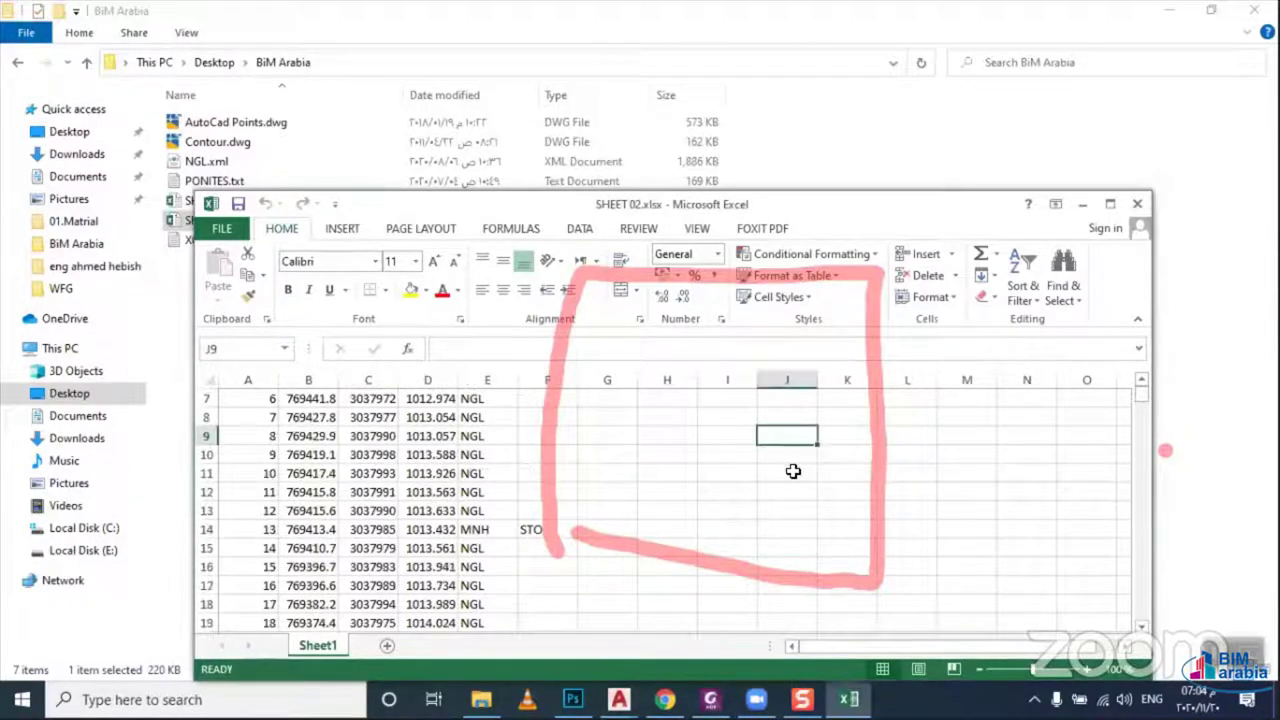
{"action": "scroll", "coordinate": [750, 480], "scroll_direction": "up", "scroll_amount": 2}
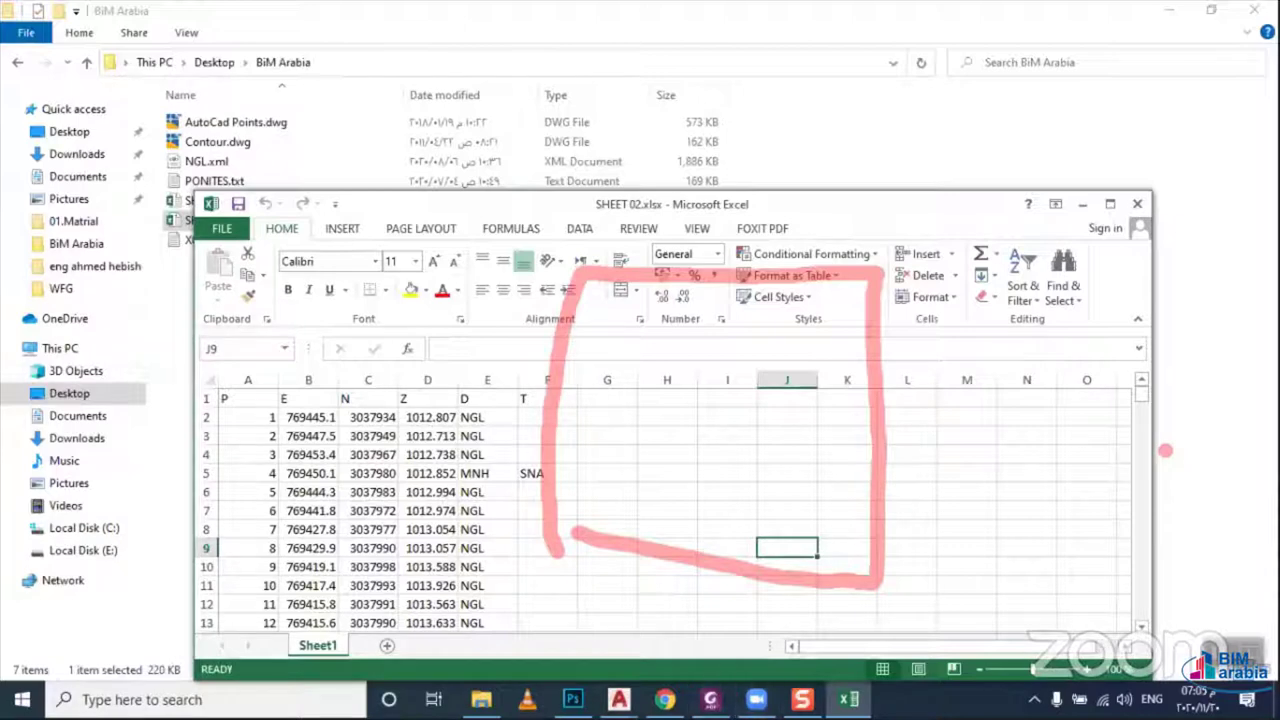
{"action": "left_click", "coordinate": [752, 695]}
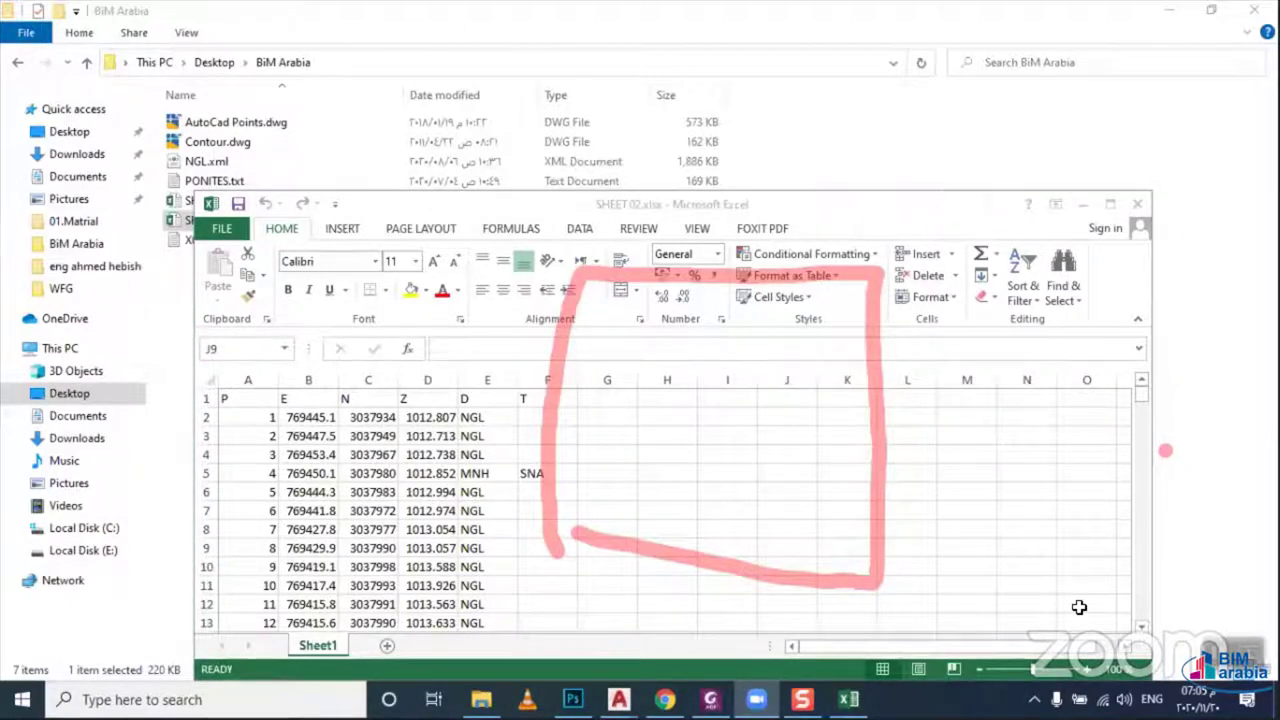
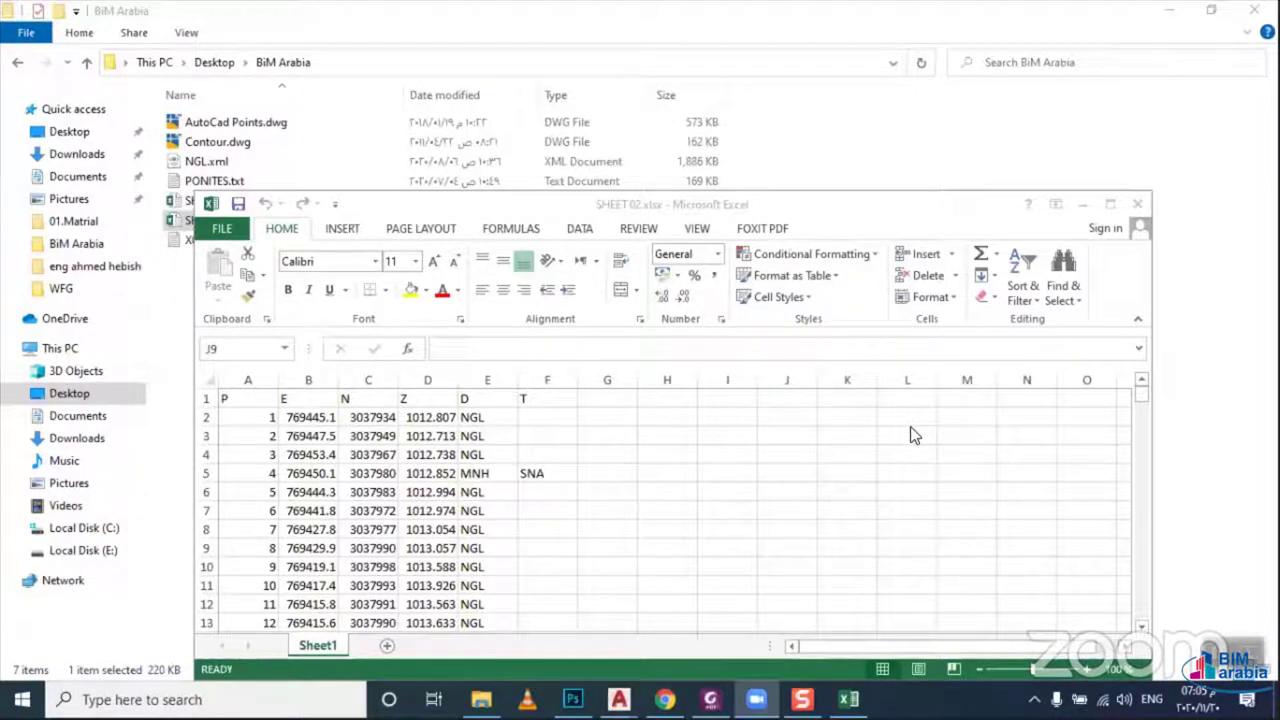
Maximize SHEET 02 in Excel and review column E descriptions and the T codes SNA and STO
{"action": "left_click", "coordinate": [763, 479]}
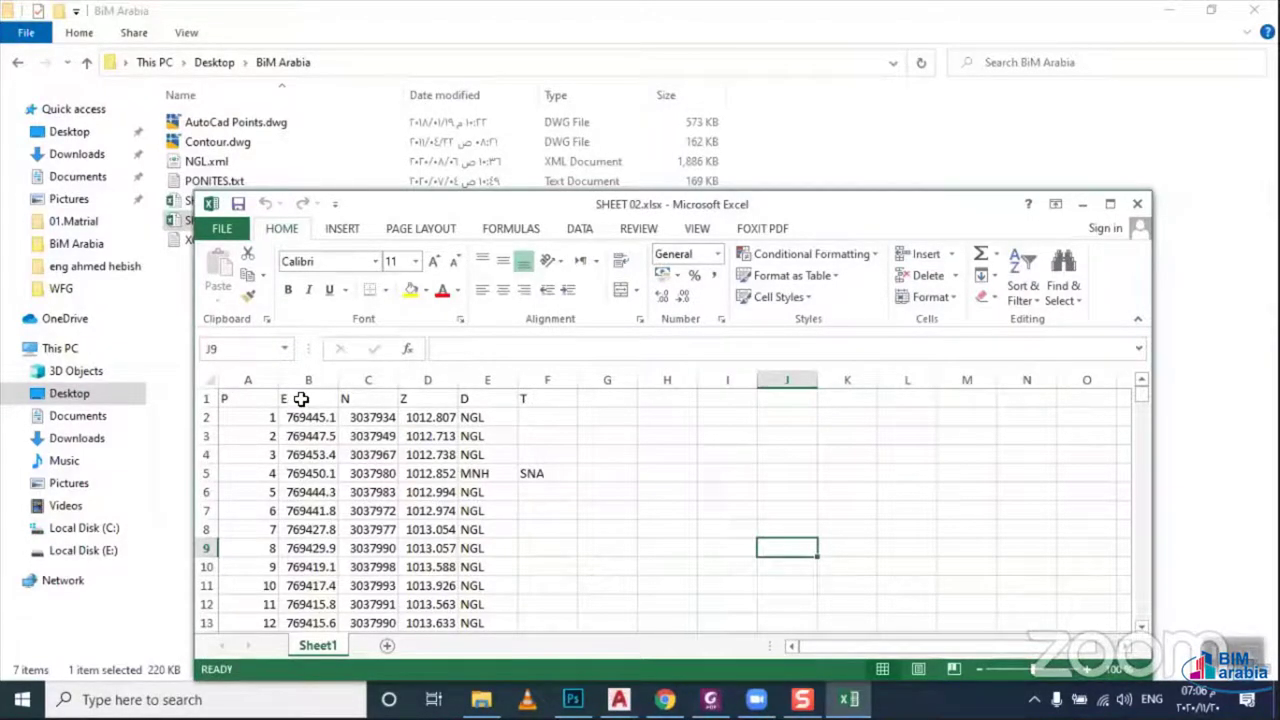
{"action": "left_click", "coordinate": [550, 399]}
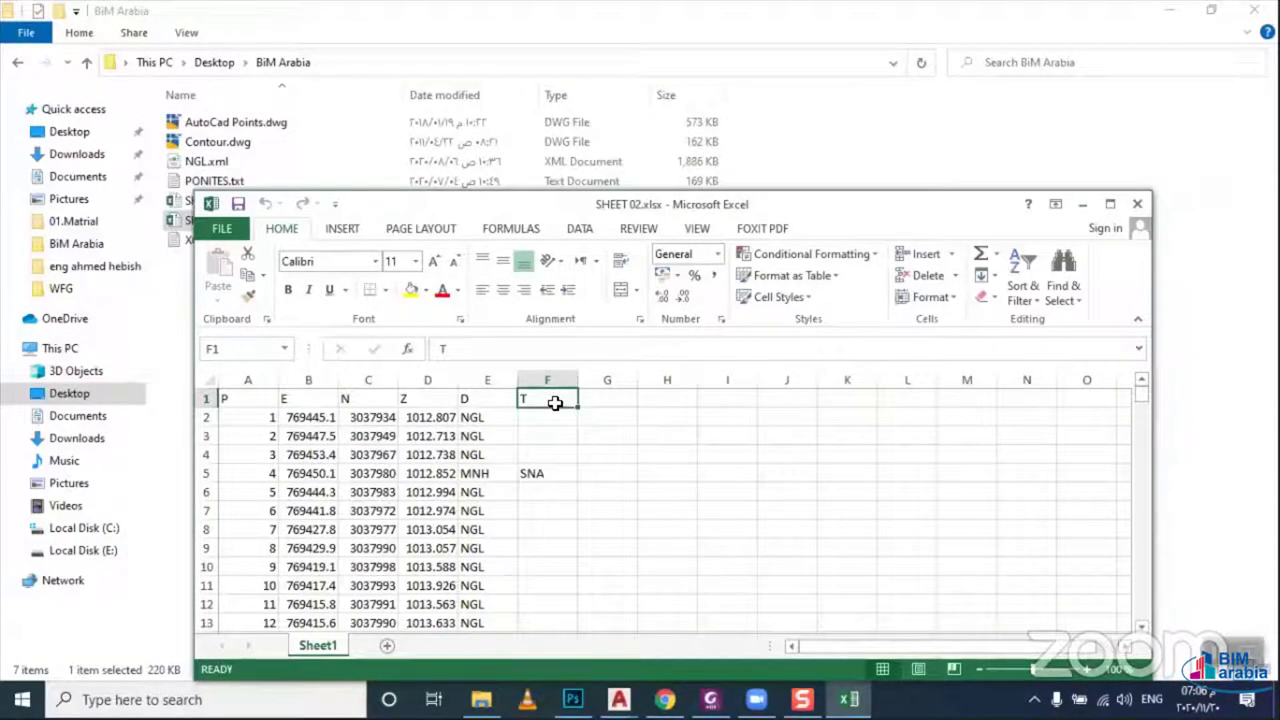
{"action": "left_click", "coordinate": [488, 478]}
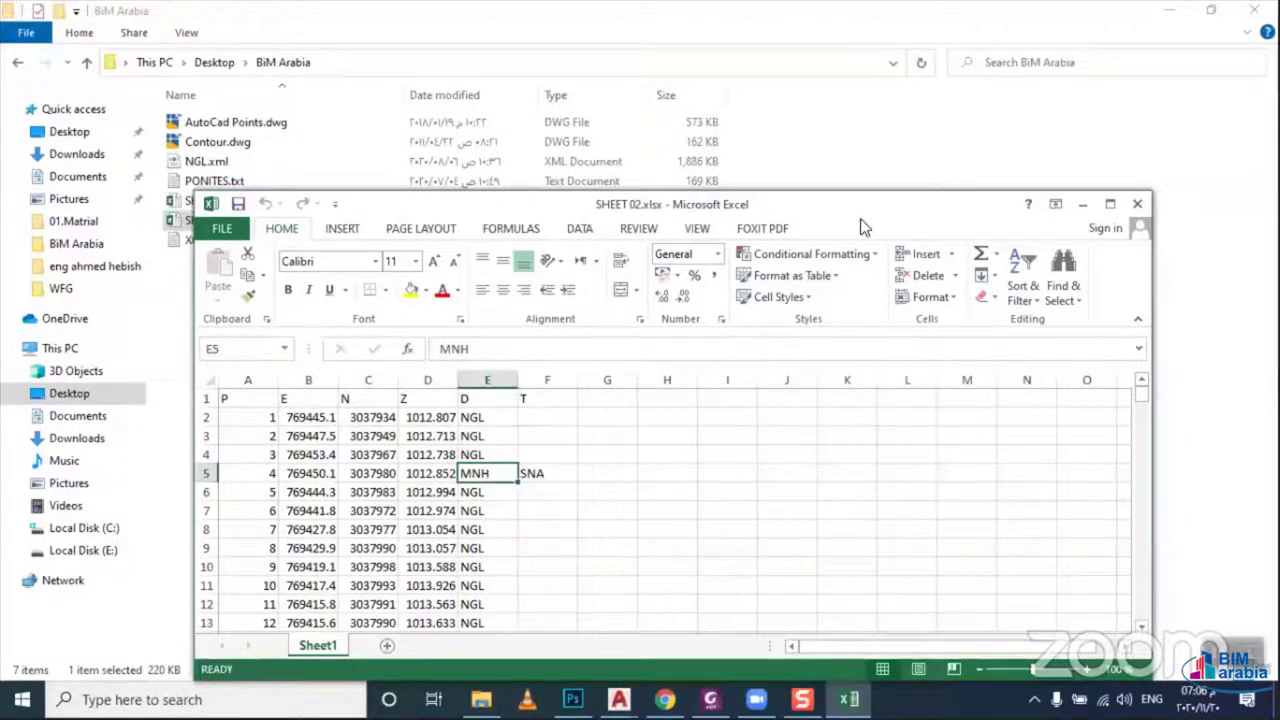
{"action": "left_click", "coordinate": [1095, 207]}
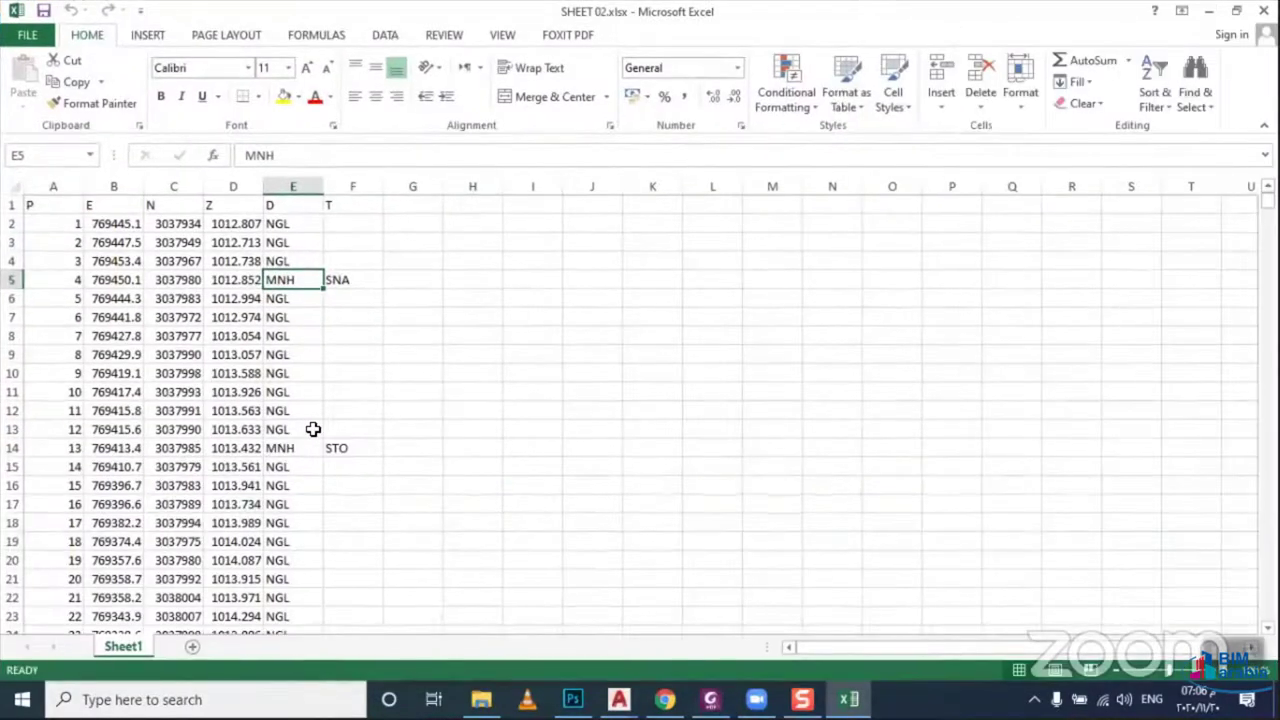
{"action": "left_click", "coordinate": [313, 429]}
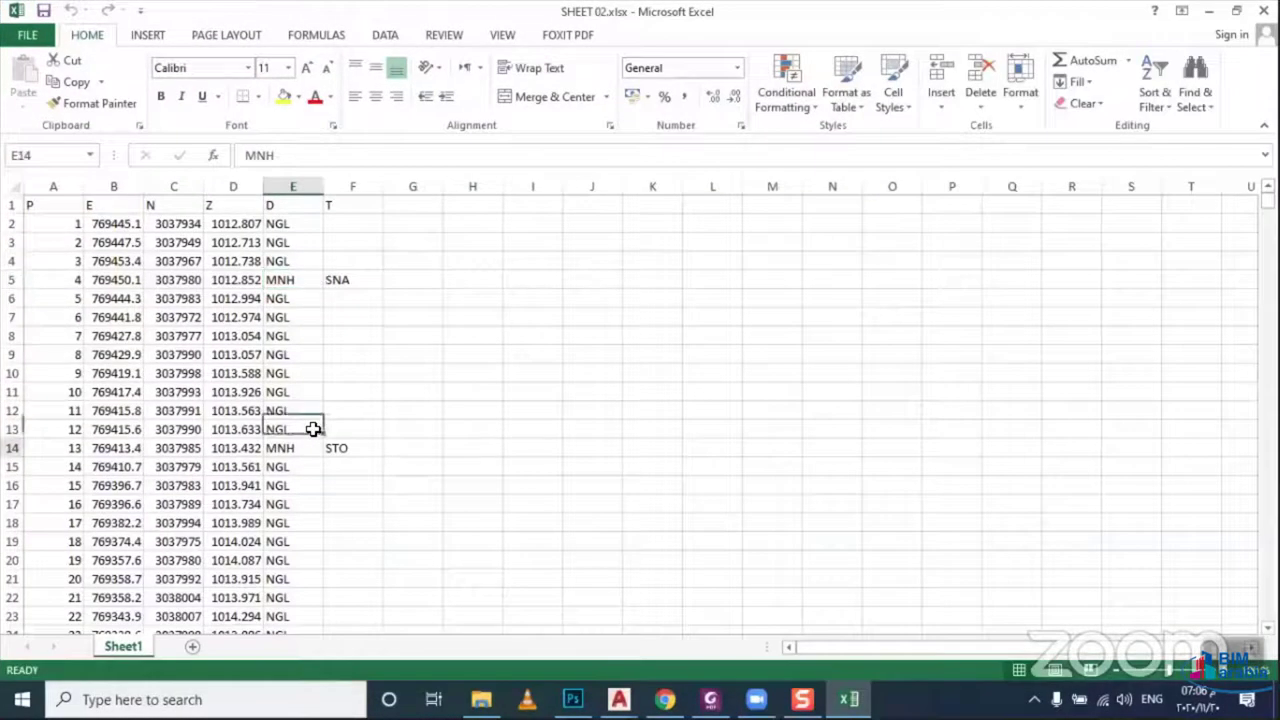
{"action": "left_click", "coordinate": [313, 448]}
{"action": "left_click", "coordinate": [306, 280]}
{"action": "left_click", "coordinate": [363, 281]}
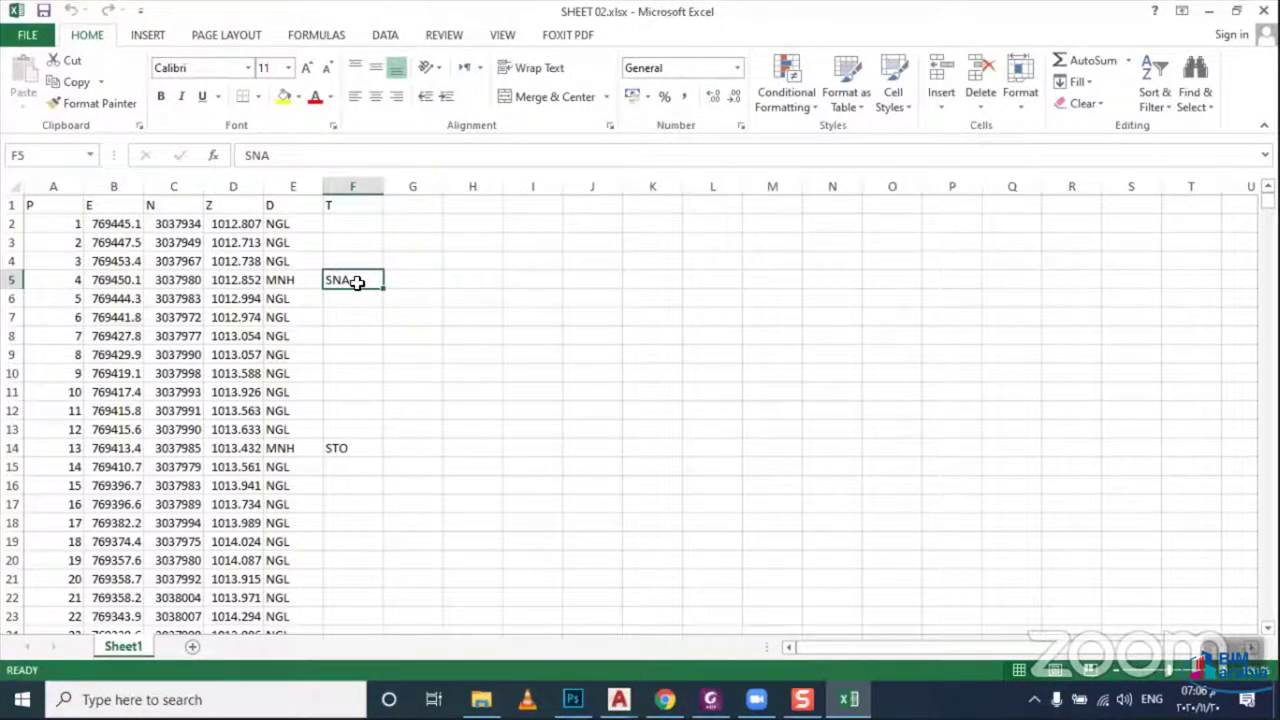
{"action": "left_click", "coordinate": [340, 448]}
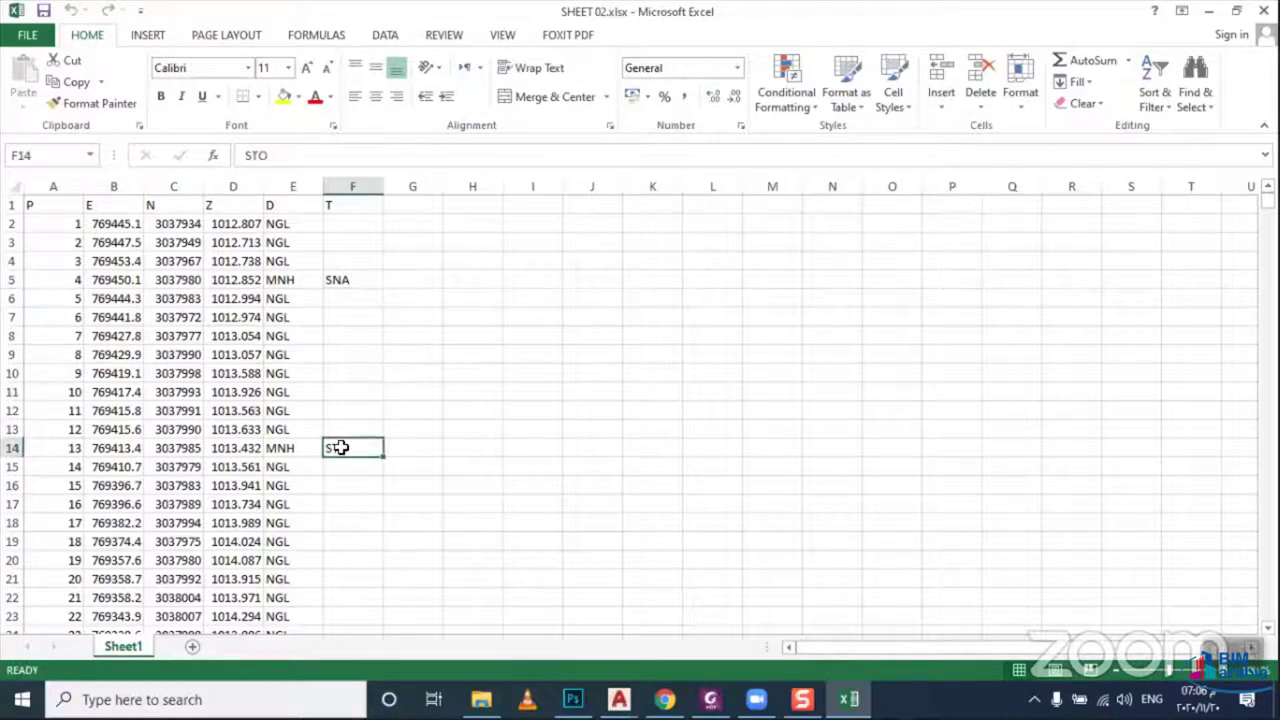
{"action": "left_click", "coordinate": [360, 279]}
{"action": "left_click", "coordinate": [352, 450]}
{"action": "left_click", "coordinate": [510, 390]}
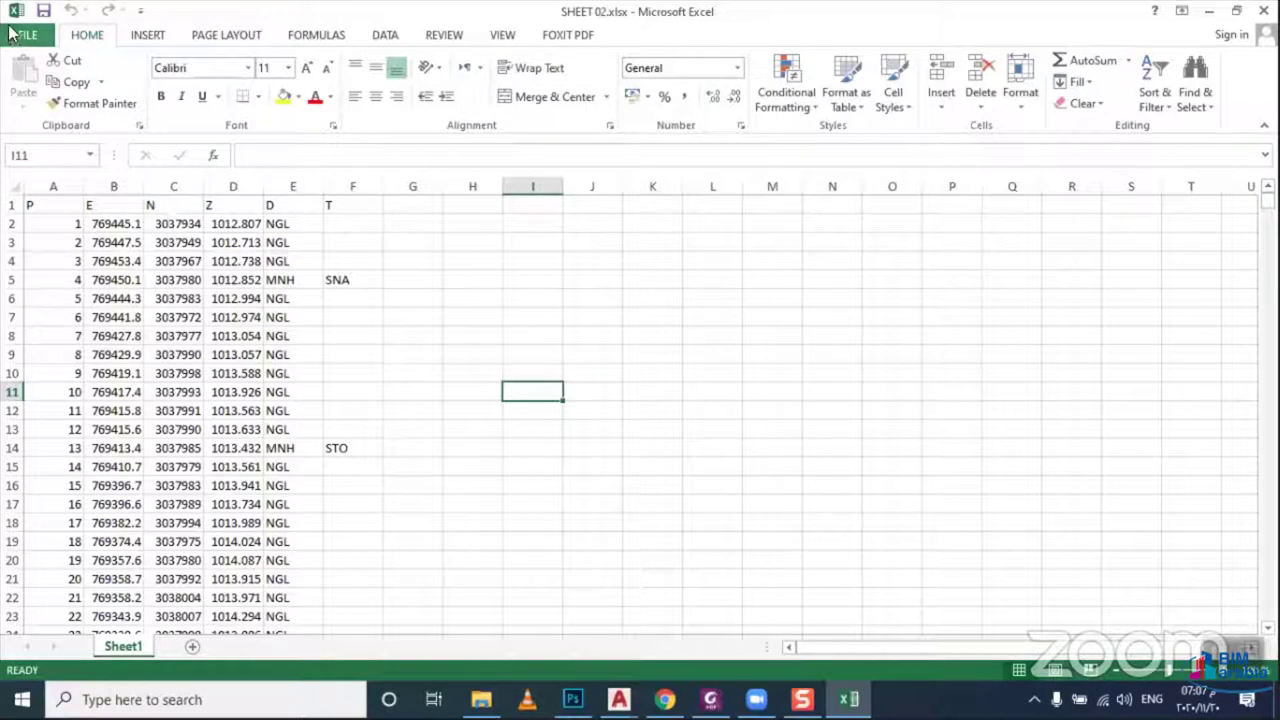
Save the sheet as CSV (Comma delimited) X02.csv in BiM Arabia, then close Excel without saving
{"action": "left_click", "coordinate": [10, 35]}
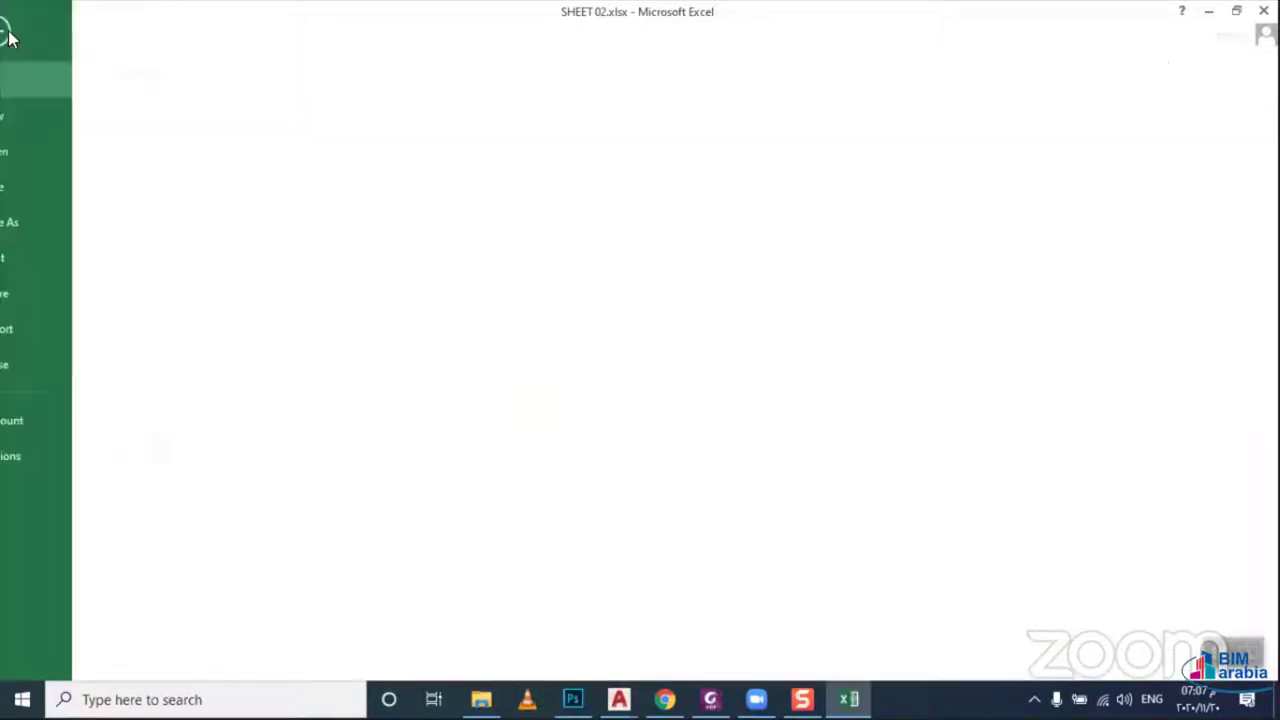
{"action": "left_click", "coordinate": [56, 220]}
{"action": "left_click", "coordinate": [529, 205]}
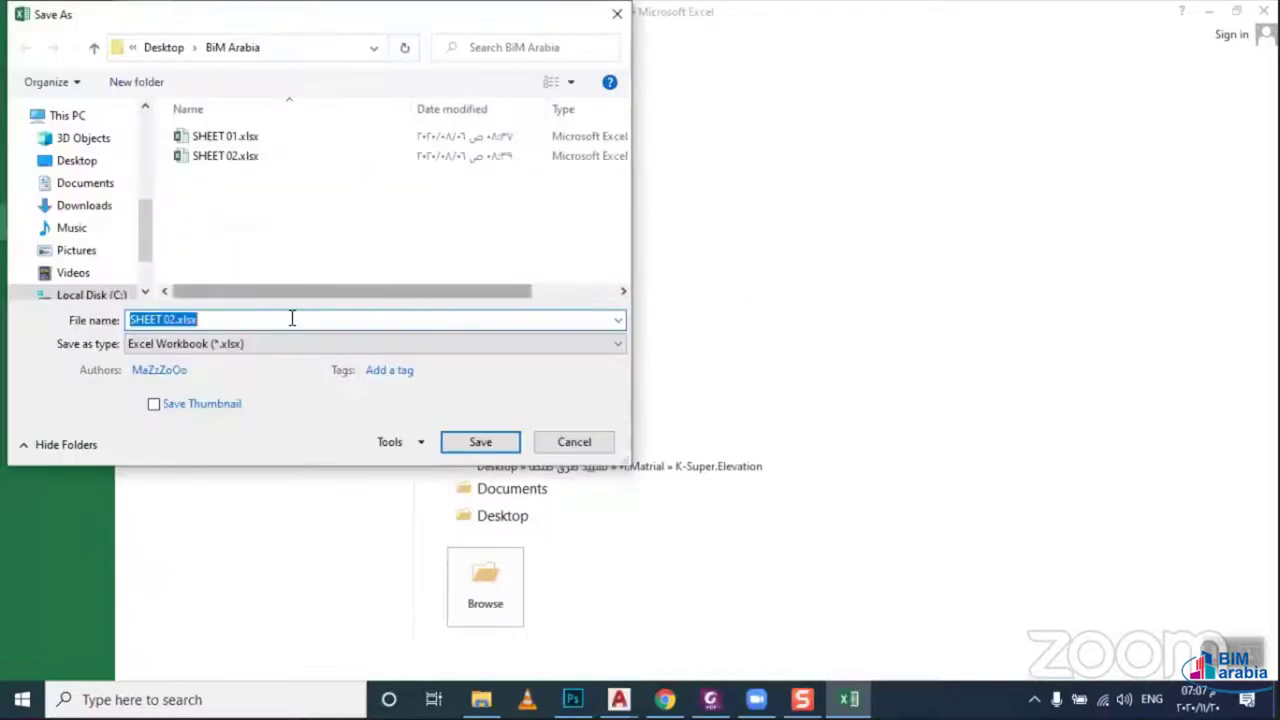
{"action": "type", "text": "X"}
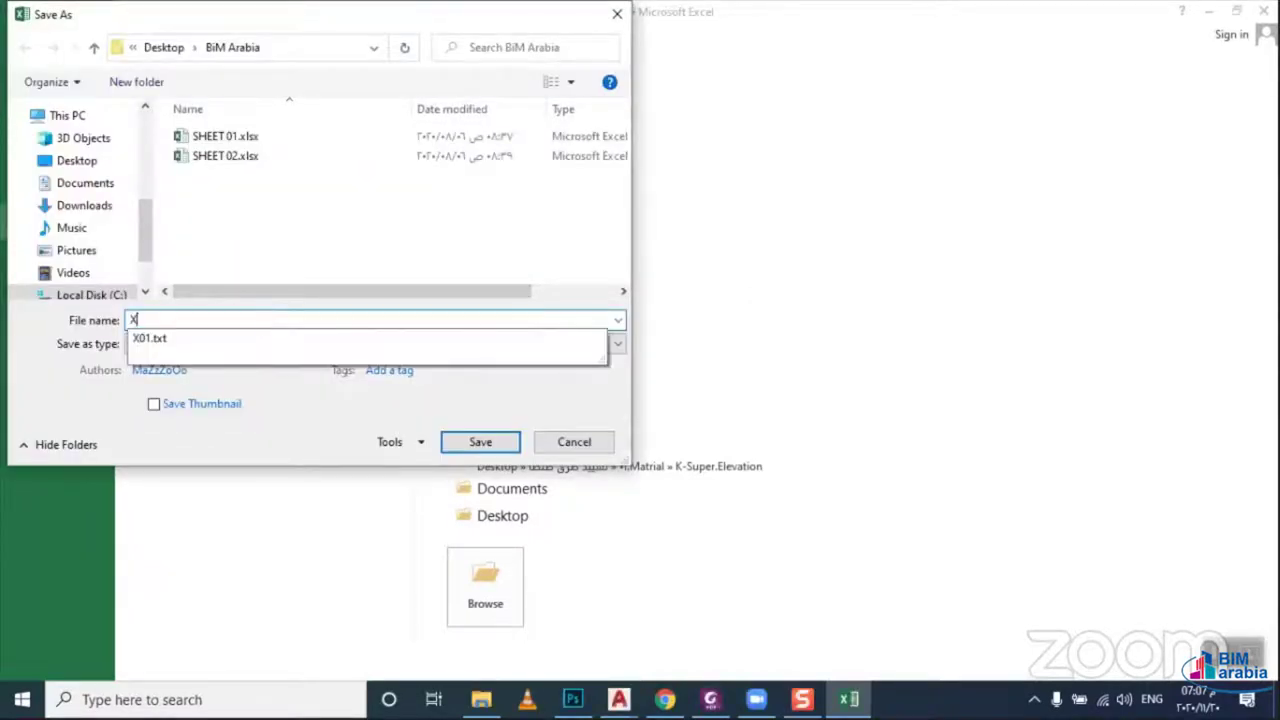
{"action": "type", "text": "02"}
{"action": "left_click", "coordinate": [250, 343]}
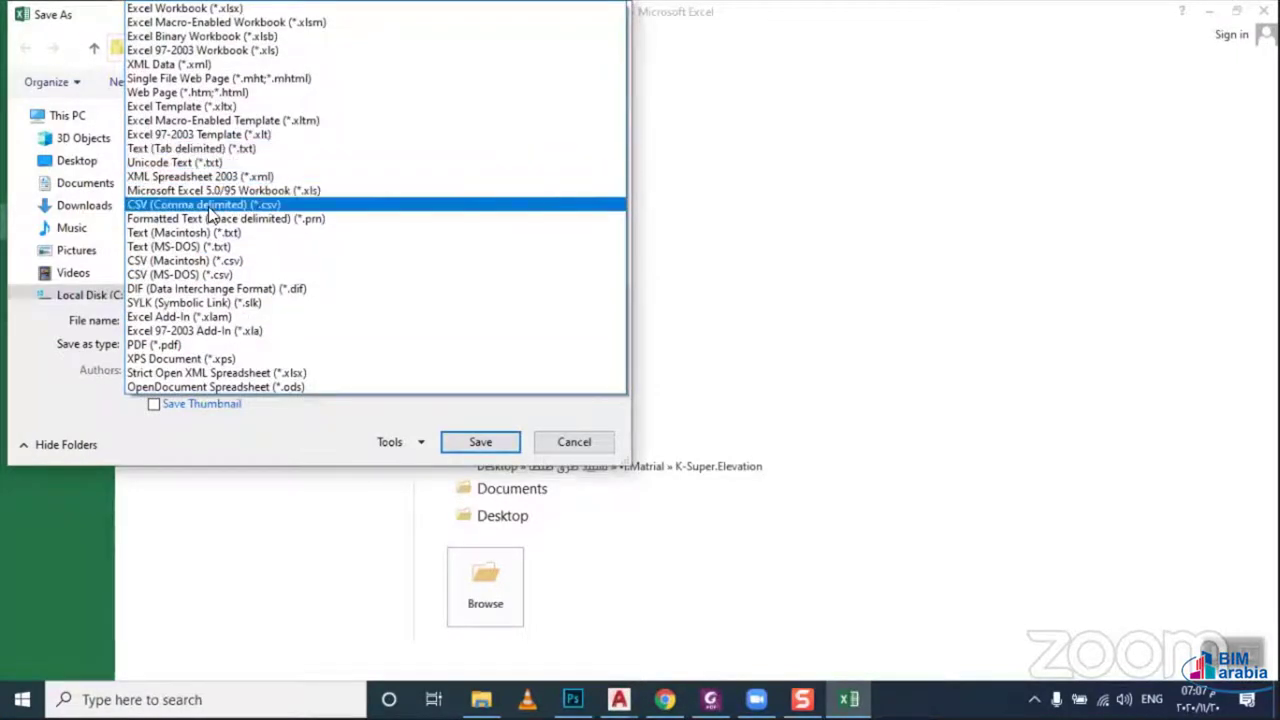
{"action": "left_click", "coordinate": [210, 204]}
{"action": "left_click", "coordinate": [478, 418]}
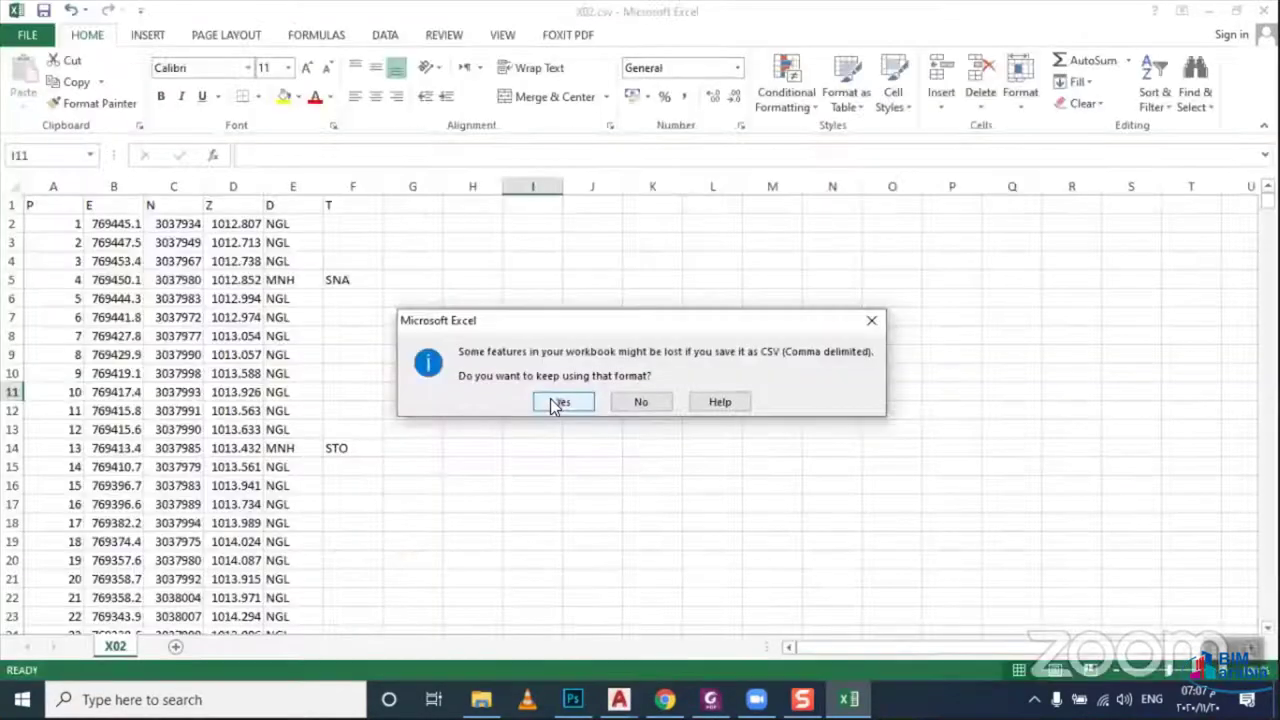
{"action": "left_click", "coordinate": [553, 401]}
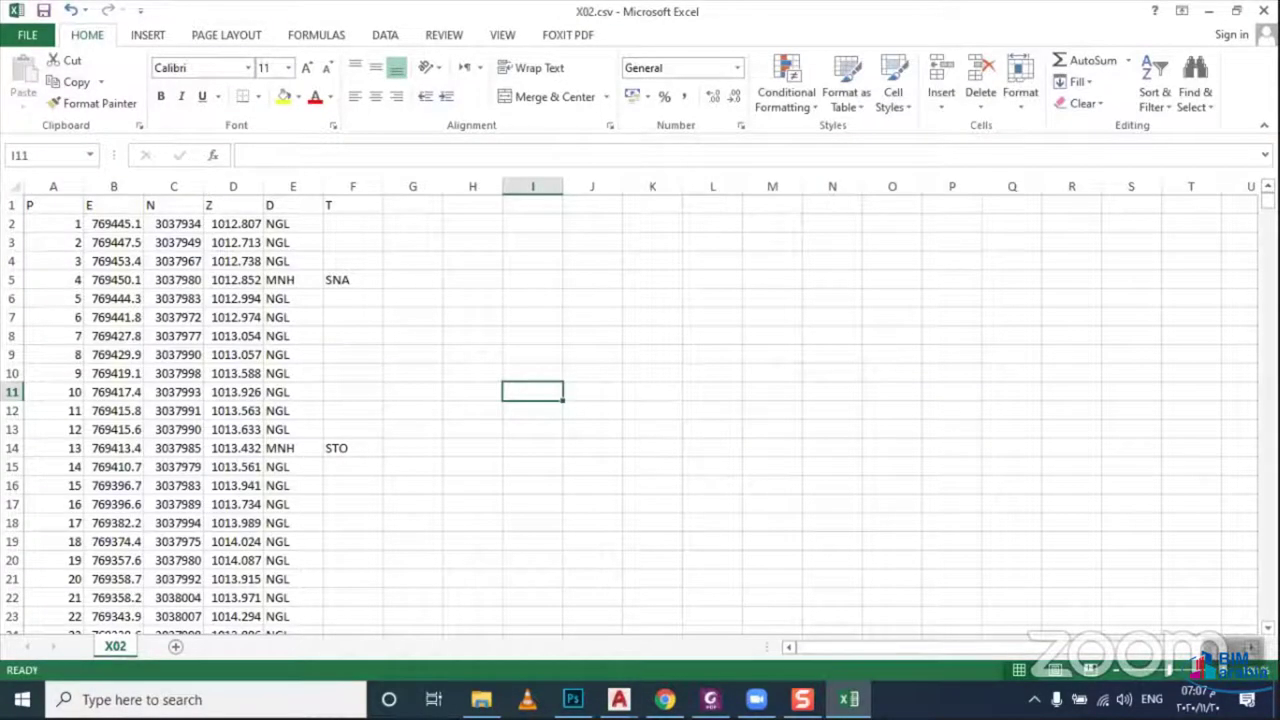
{"action": "left_click", "coordinate": [1259, 11]}
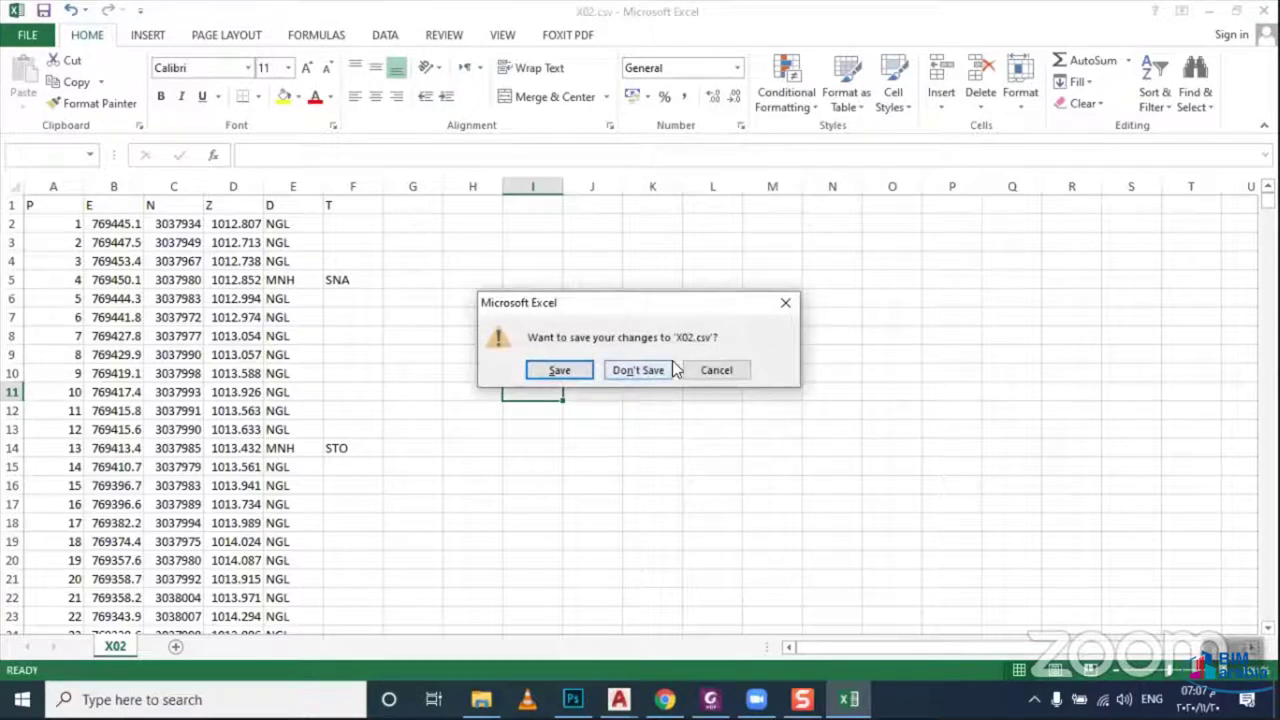
{"action": "left_click", "coordinate": [632, 372]}
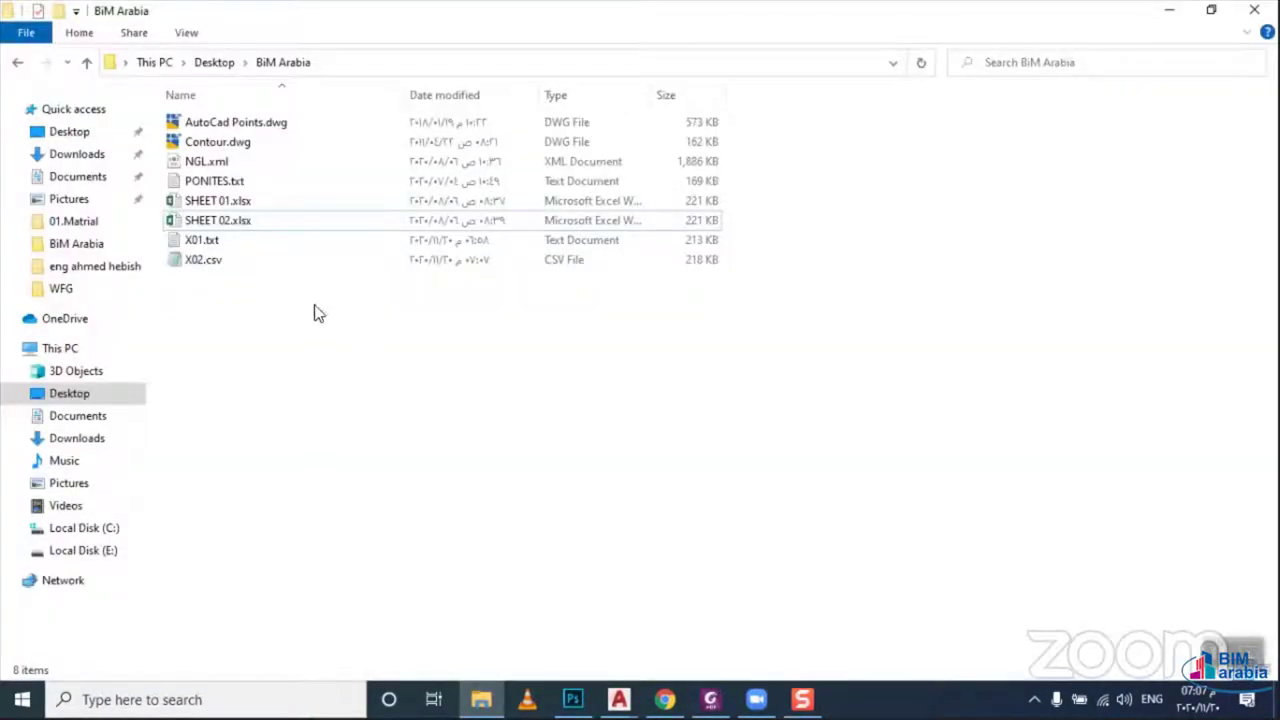
Open X02.csv in Notepad, always using Notepad for .csv files
{"action": "left_click", "coordinate": [204, 266]}
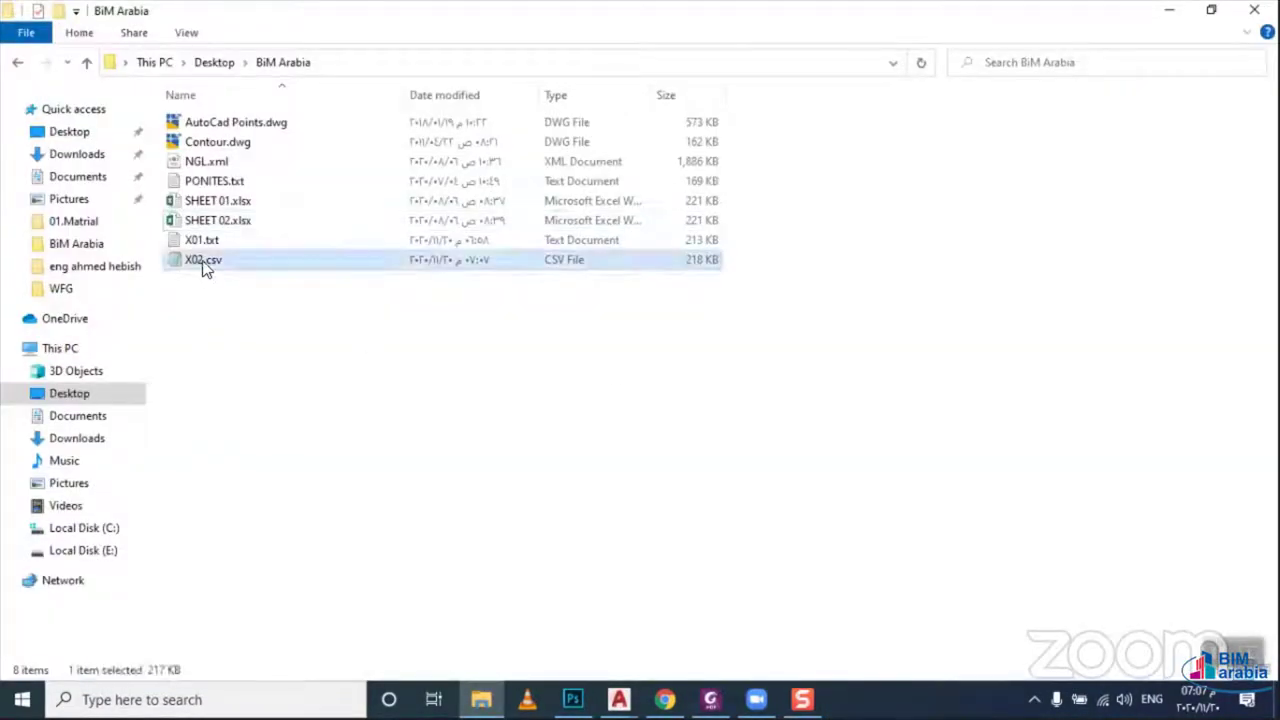
{"action": "mouse_move", "coordinate": [204, 260]}
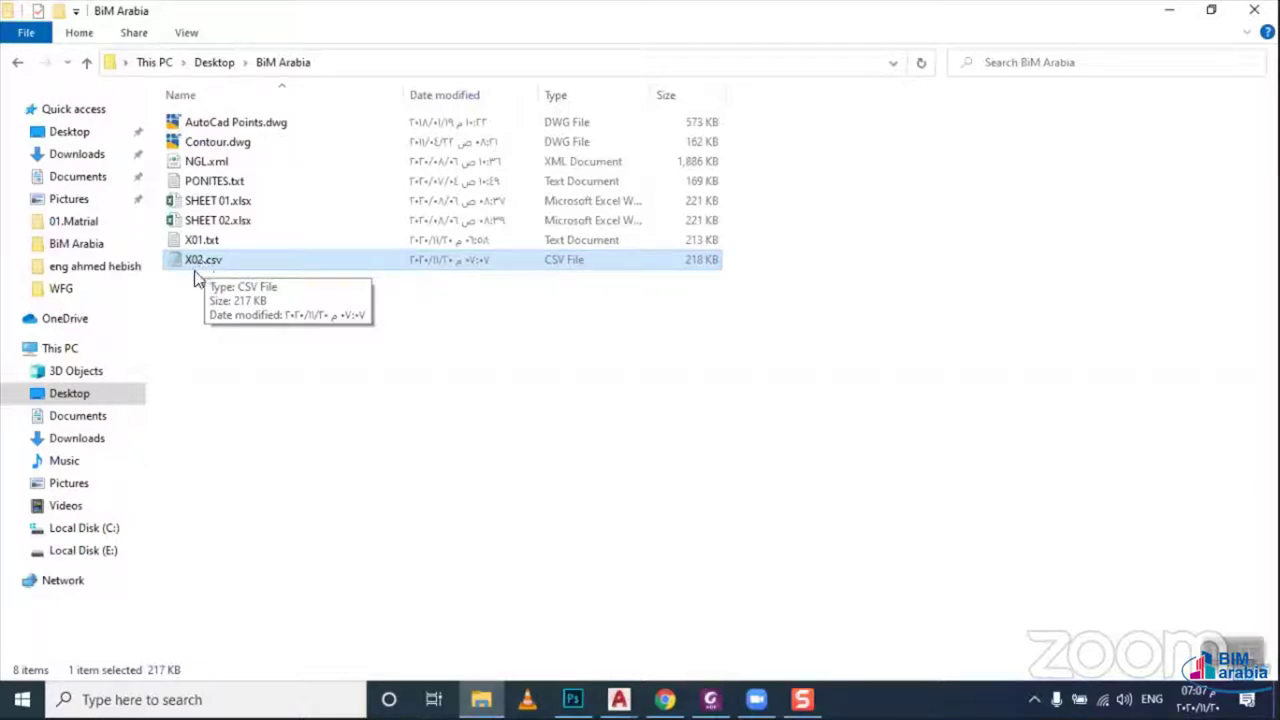
{"action": "left_click_drag", "start_coordinate": [202, 260], "coordinate": [192, 256]}
{"action": "right_click", "coordinate": [192, 256]}
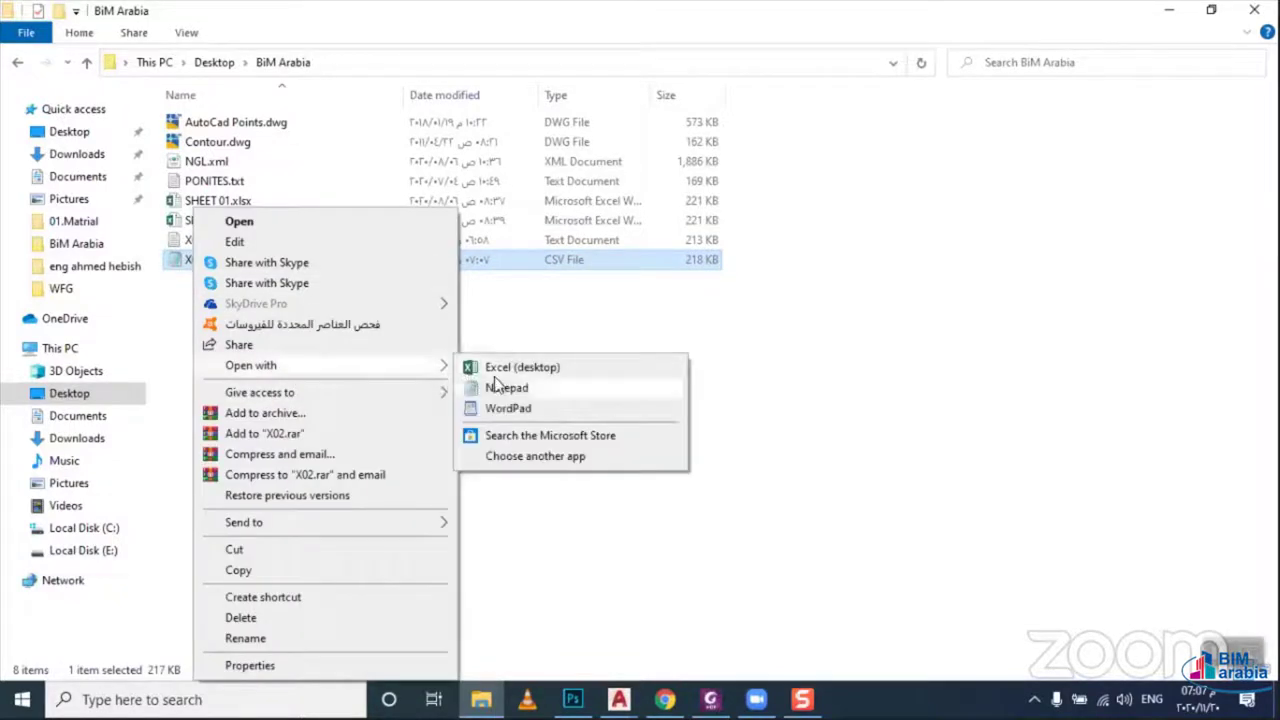
{"action": "mouse_move", "coordinate": [251, 365]}
{"action": "left_click", "coordinate": [535, 456]}
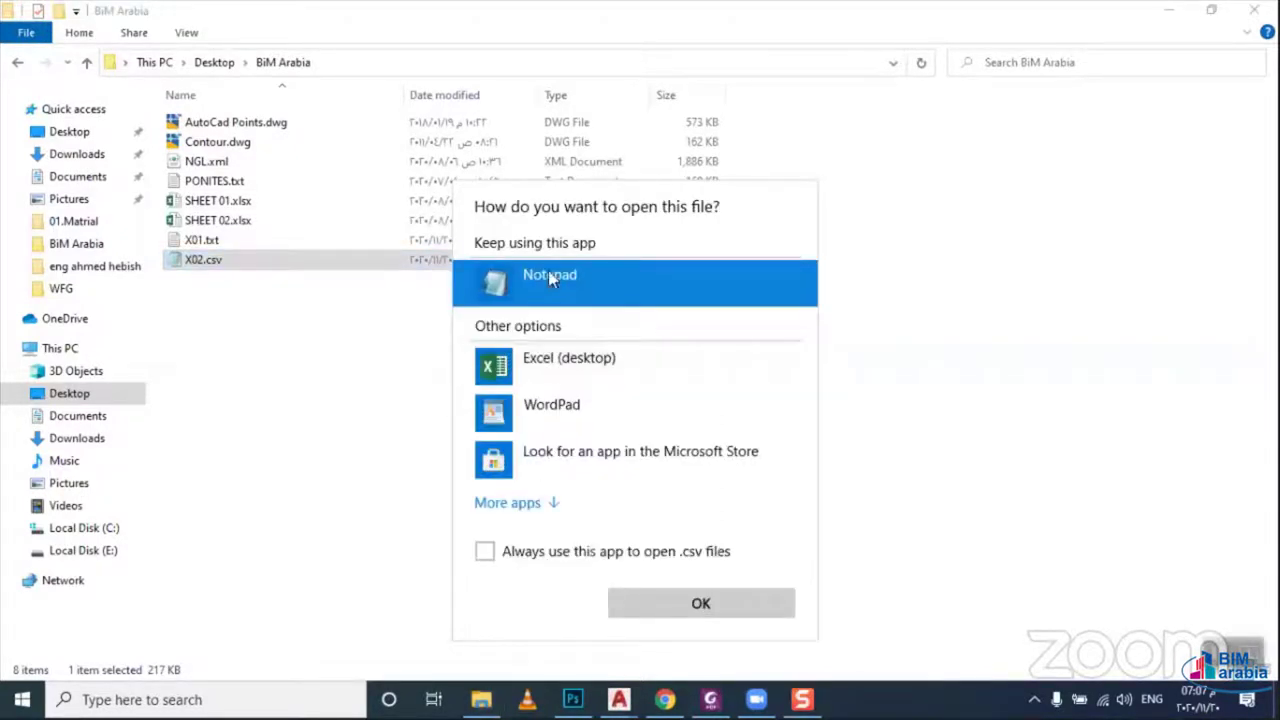
{"action": "left_click", "coordinate": [541, 557]}
{"action": "left_click", "coordinate": [620, 600]}
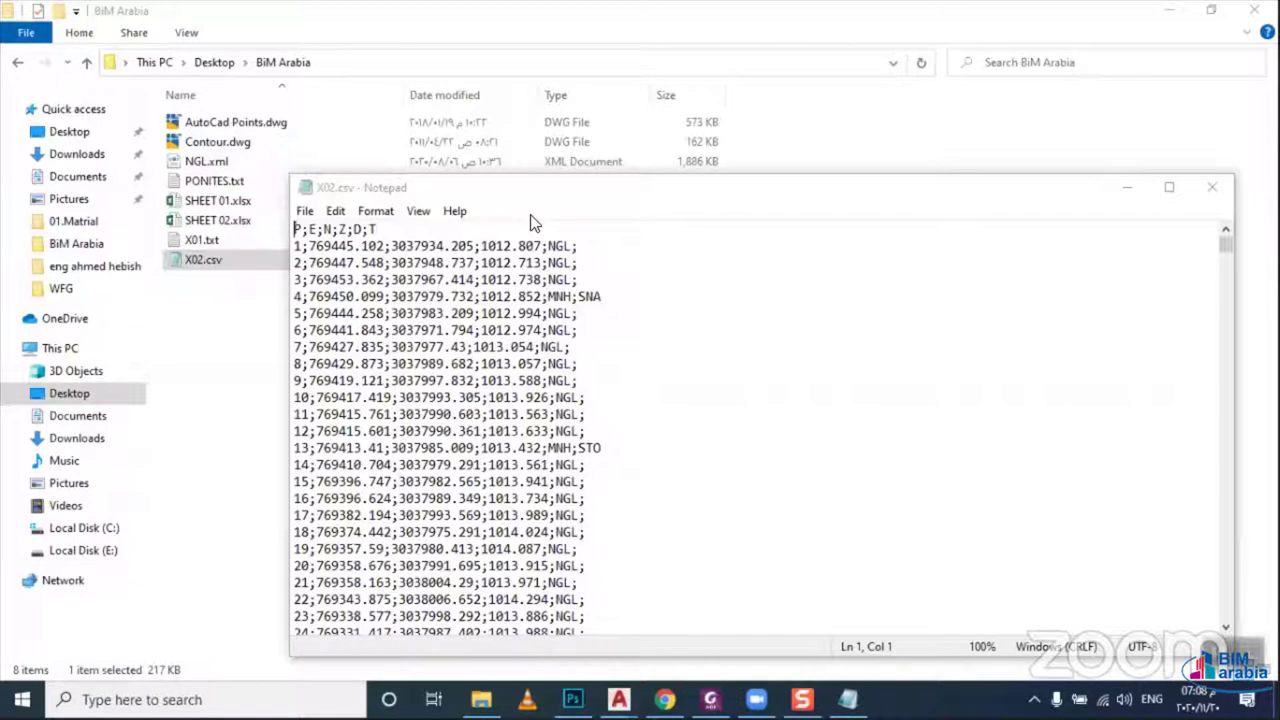
Delete the P;E;N;Z;D;T header line from X02.csv and close Notepad
{"action": "triple_click", "coordinate": [300, 250]}
{"action": "left_click", "coordinate": [303, 246]}
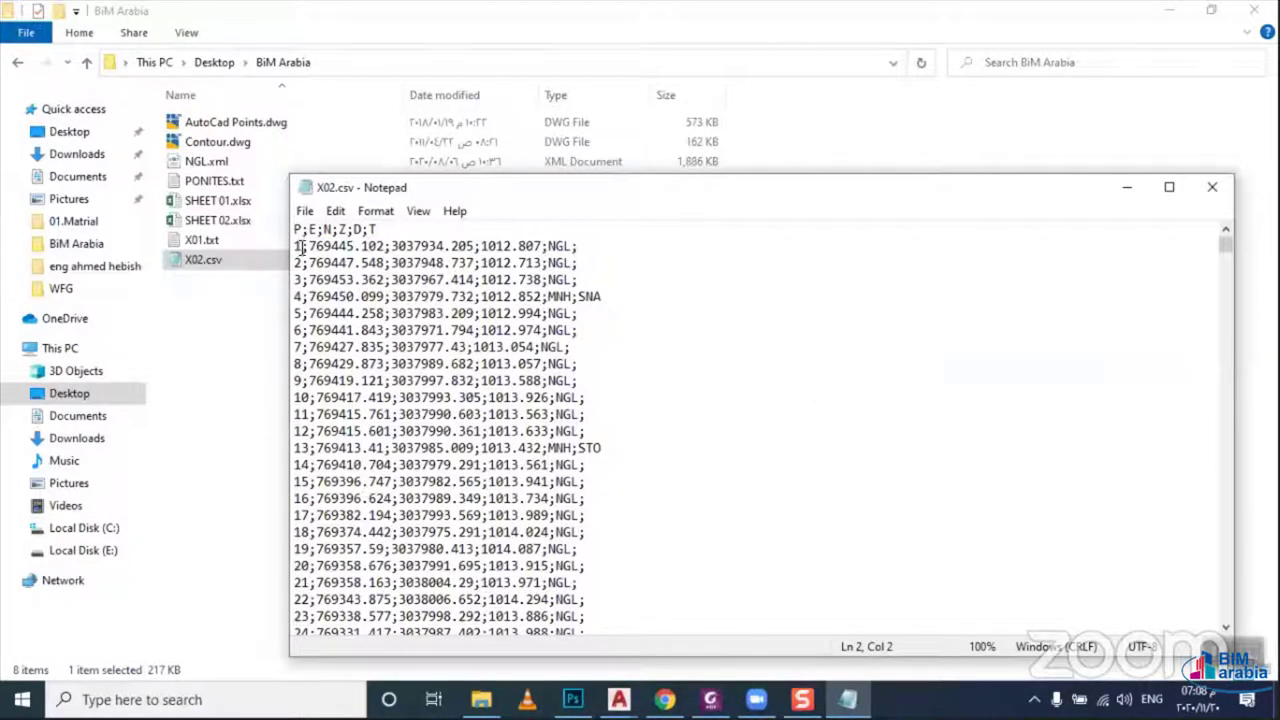
{"action": "left_click", "coordinate": [408, 232]}
{"action": "left_click_drag", "start_coordinate": [407, 230], "coordinate": [262, 235]}
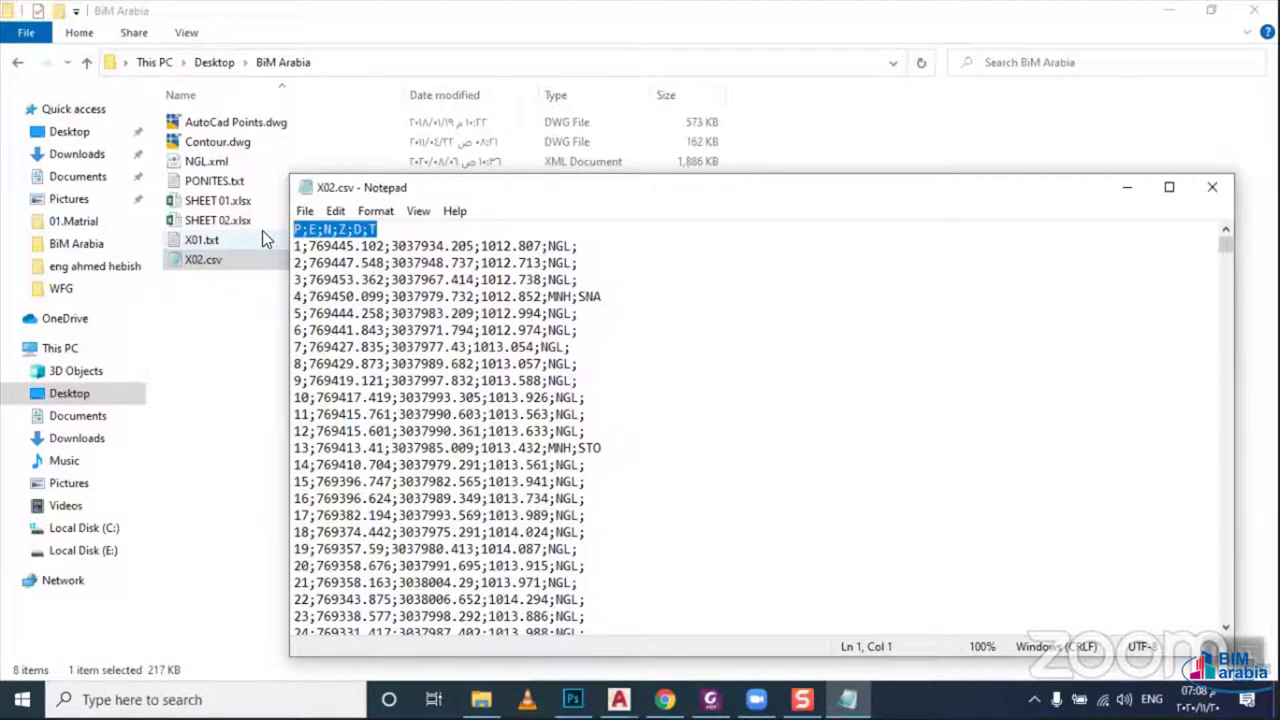
{"action": "key", "text": "Delete"}
{"action": "key", "text": "Delete"}
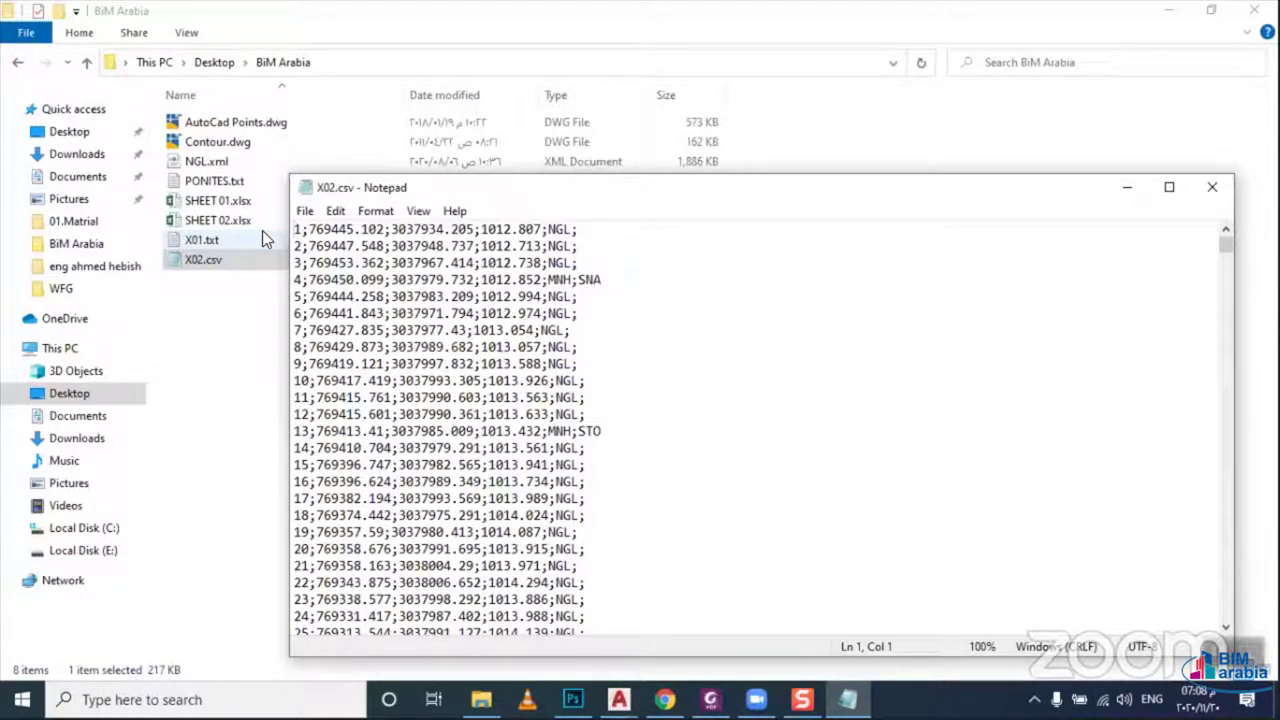
{"action": "left_click", "coordinate": [1212, 187]}
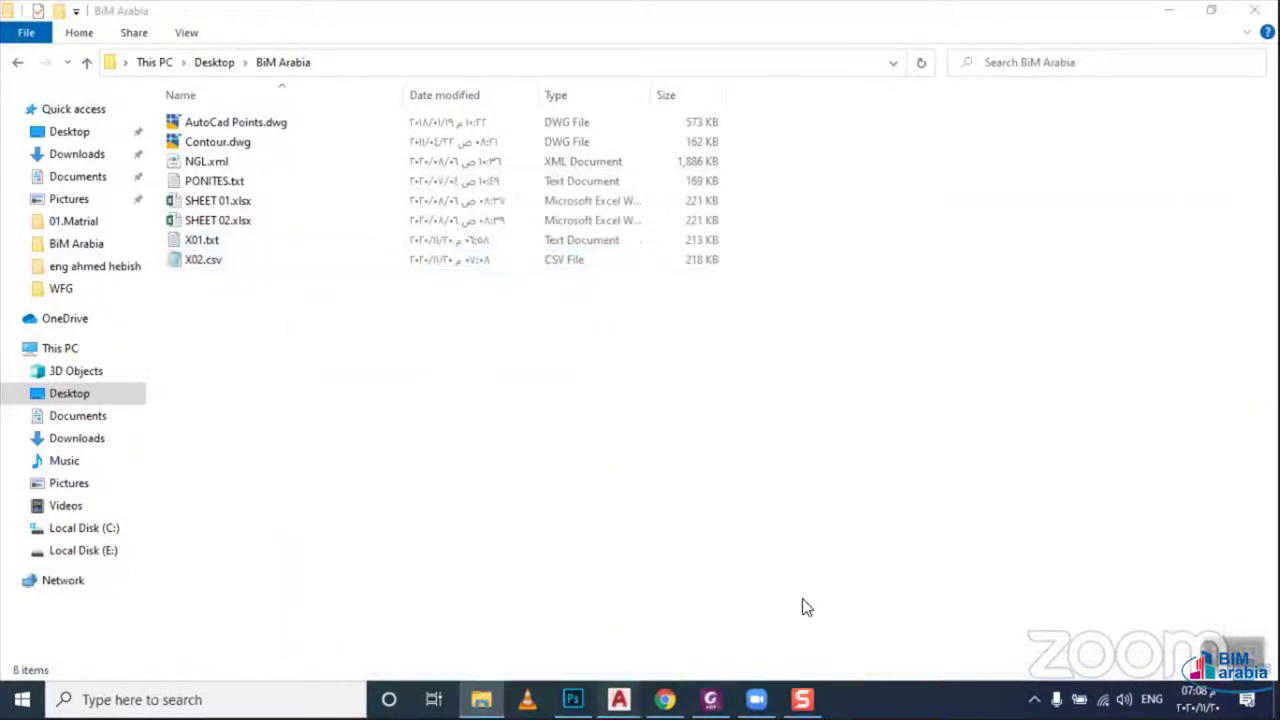
Start a new blank drawing and begin importing points into its Points collection
{"action": "left_click", "coordinate": [619, 699]}
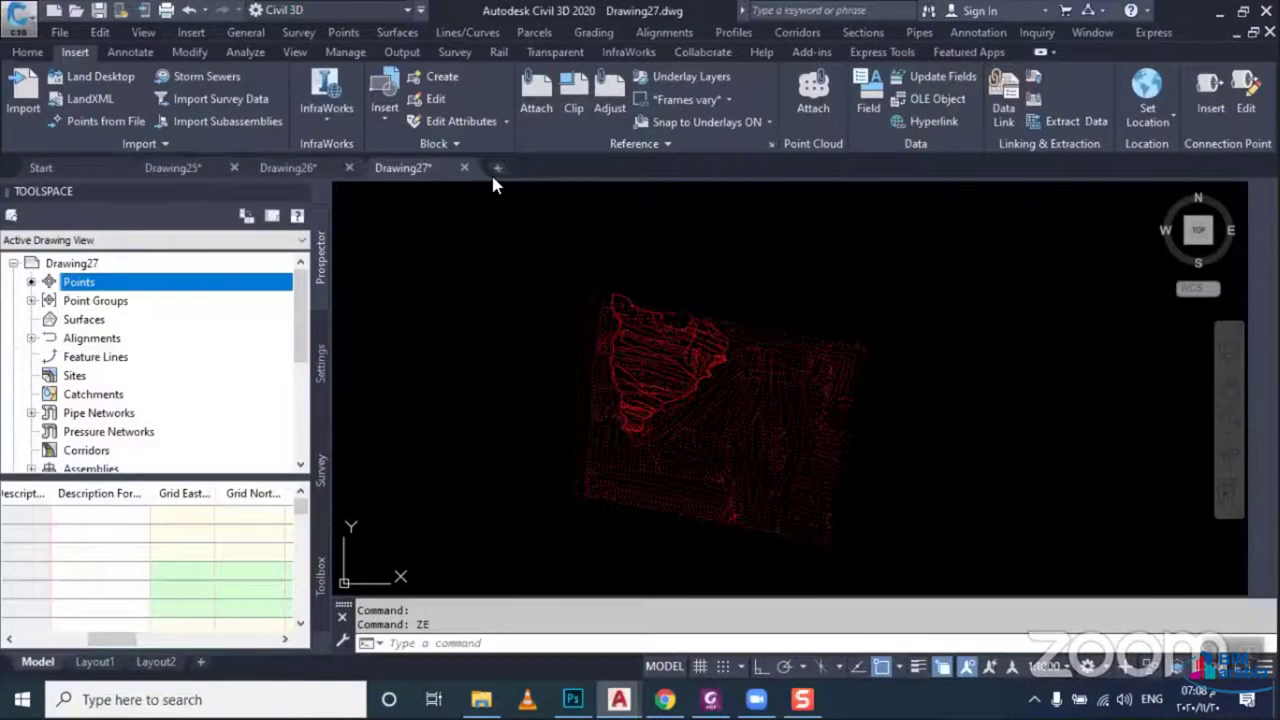
{"action": "left_click", "coordinate": [497, 167]}
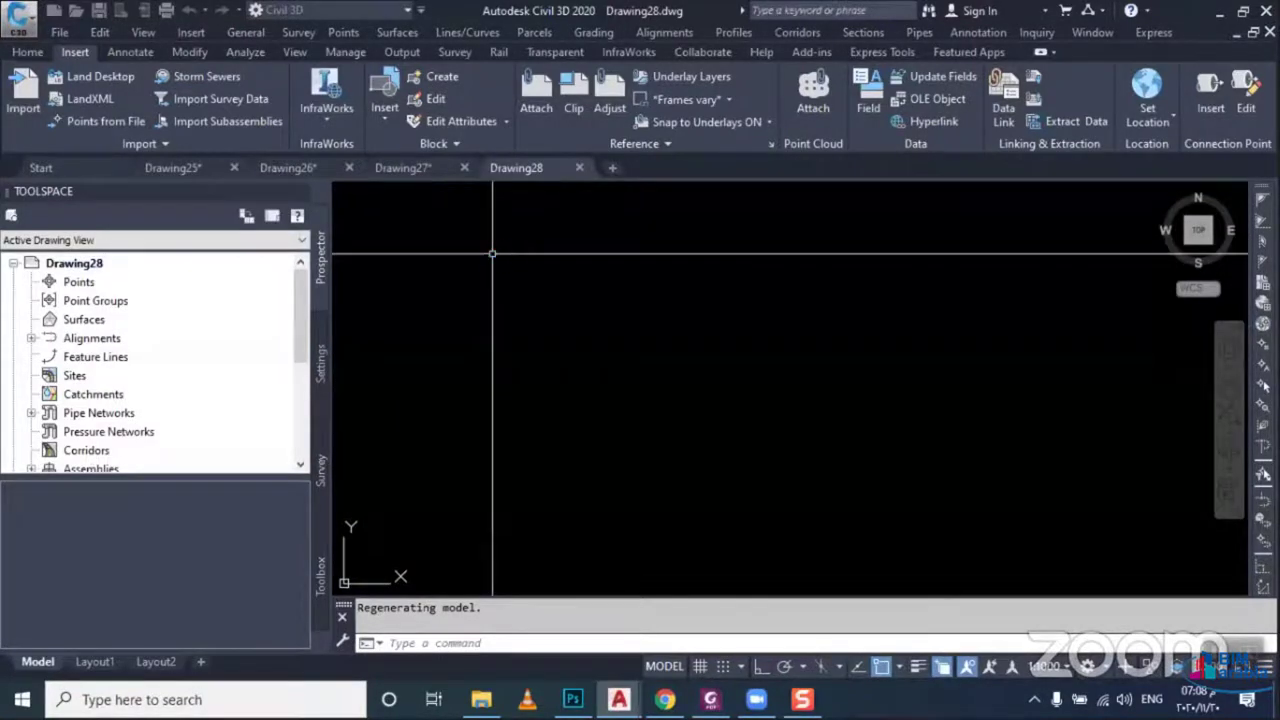
{"action": "left_click", "coordinate": [80, 282]}
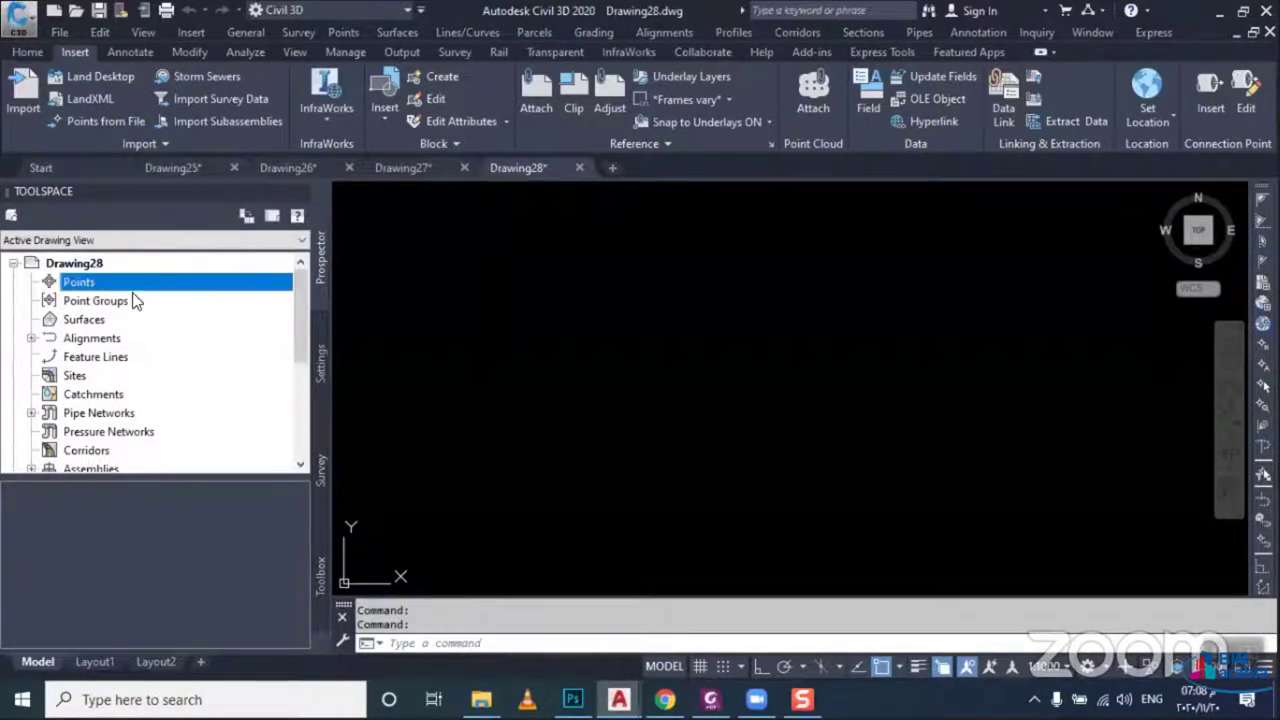
{"action": "left_click", "coordinate": [745, 224]}
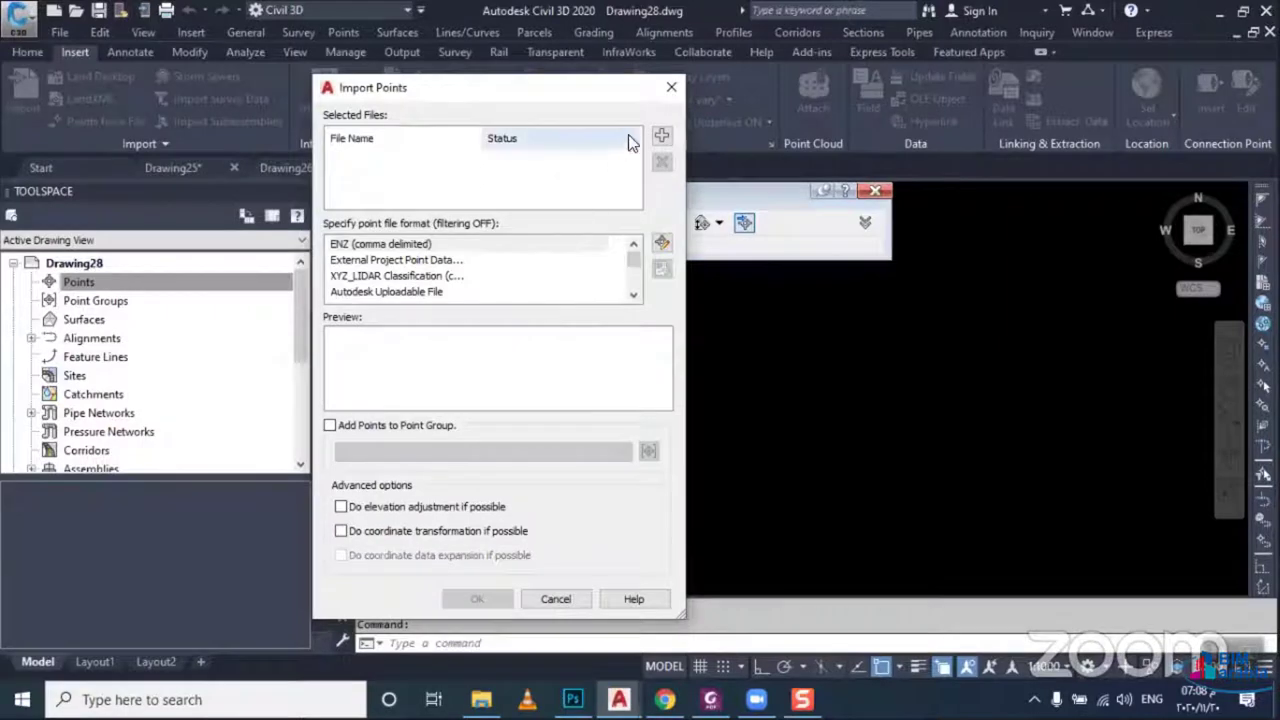
Add X02.csv as the import source file, then bring up the BiM Arabia folder
{"action": "left_click", "coordinate": [661, 135]}
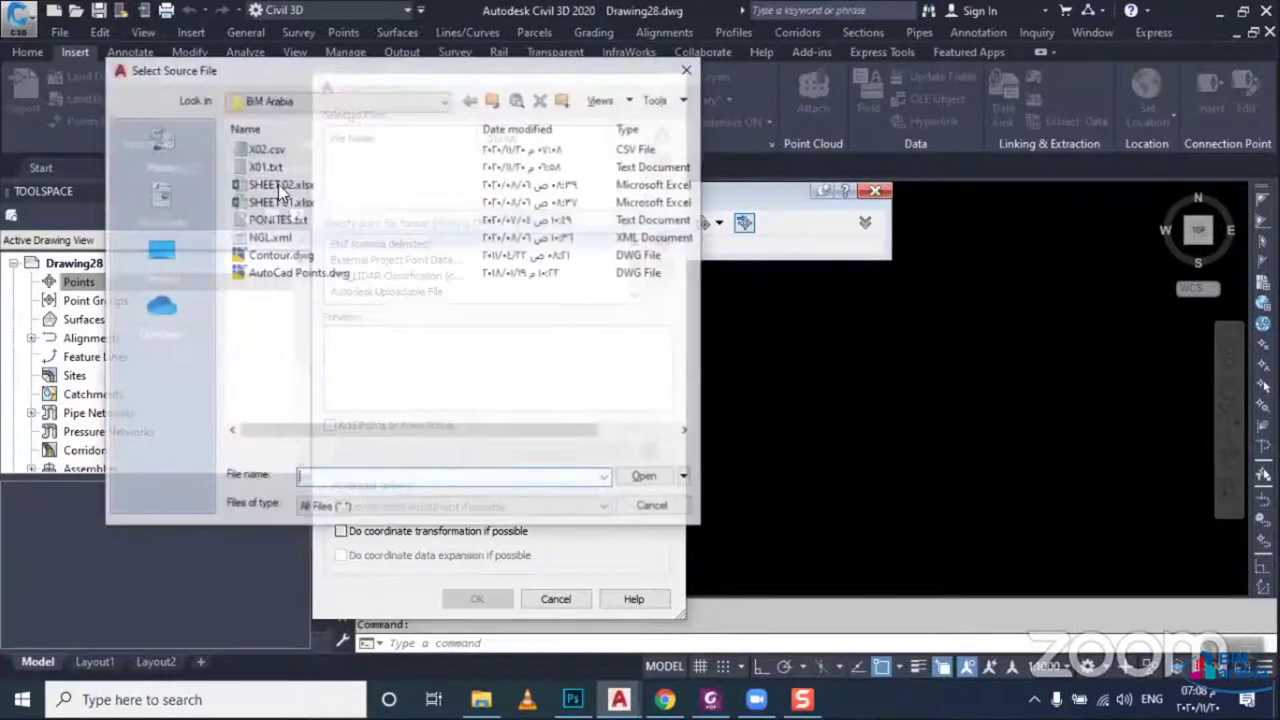
{"action": "left_click", "coordinate": [282, 151]}
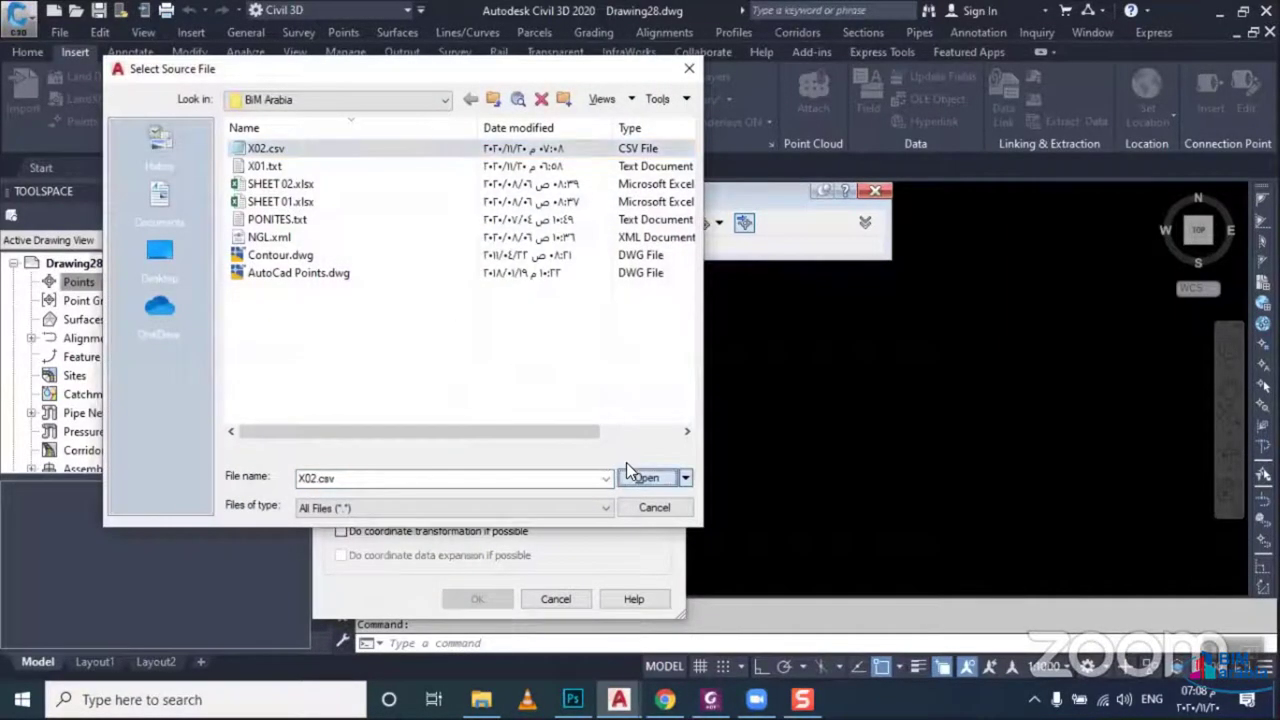
{"action": "left_click", "coordinate": [645, 479]}
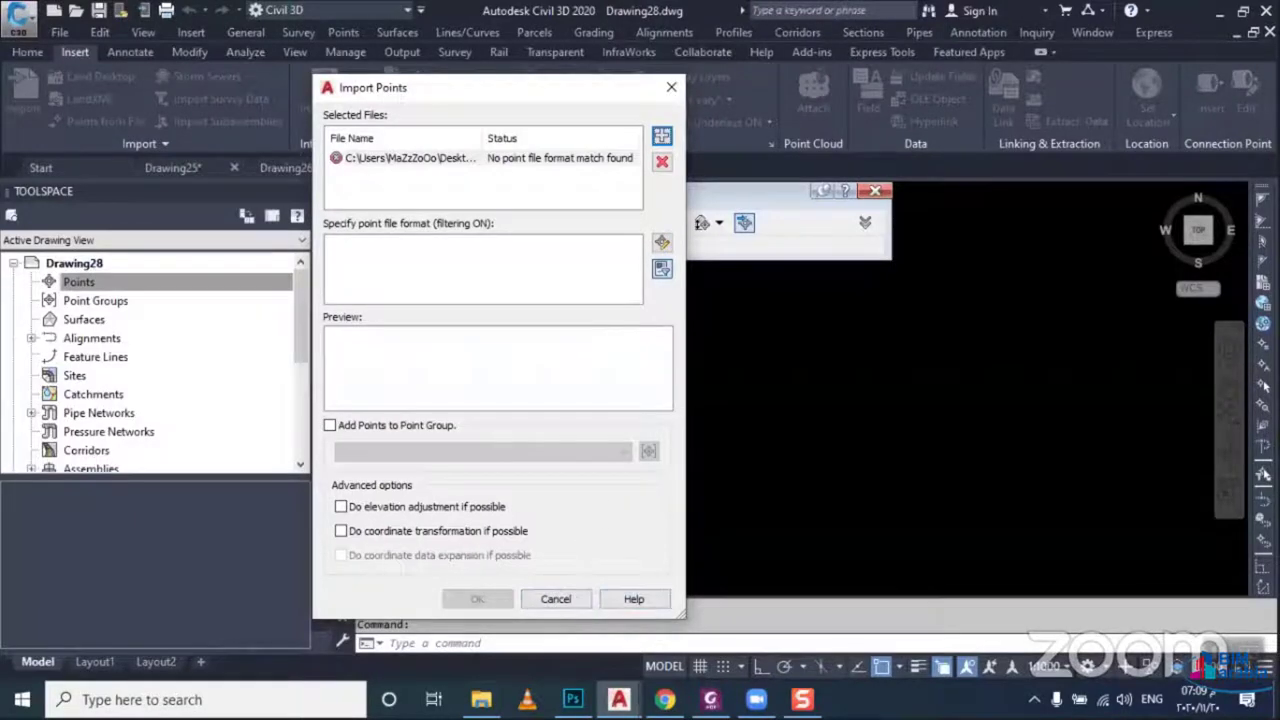
{"action": "left_click", "coordinate": [481, 699]}
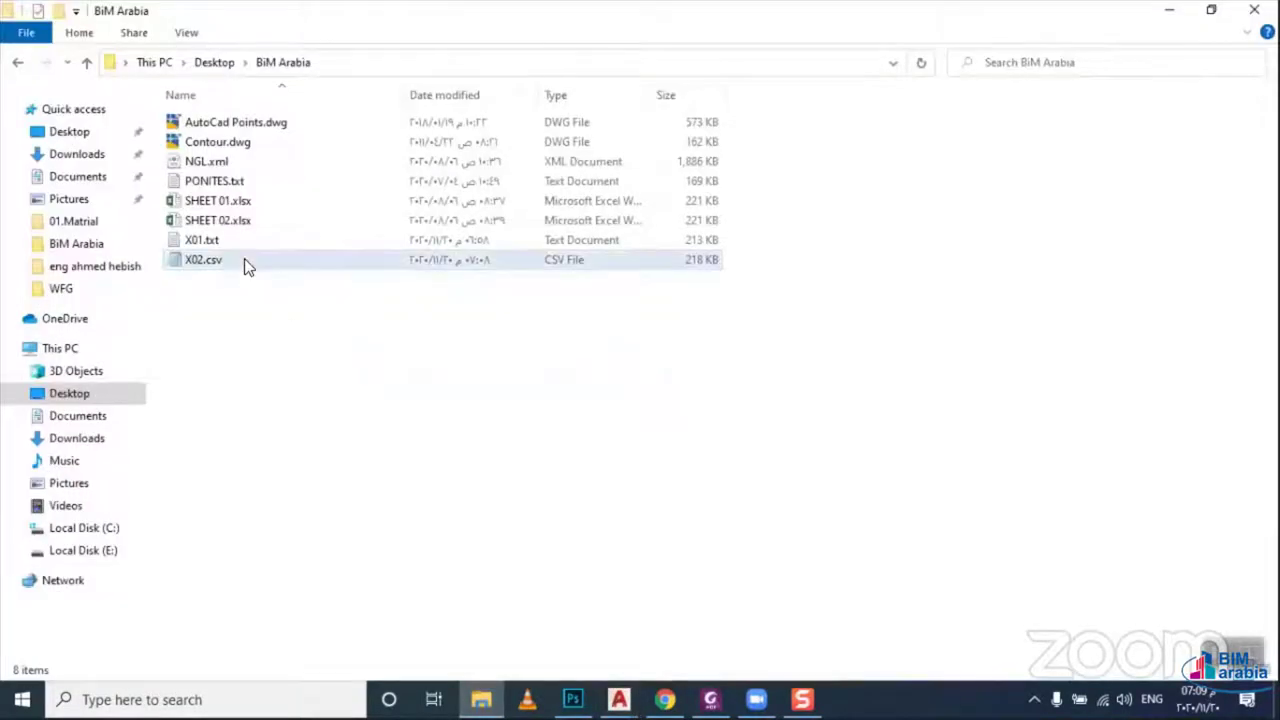
Open X02.csv in Notepad and replace every ';' separator with ','
{"action": "double_click", "coordinate": [244, 258]}
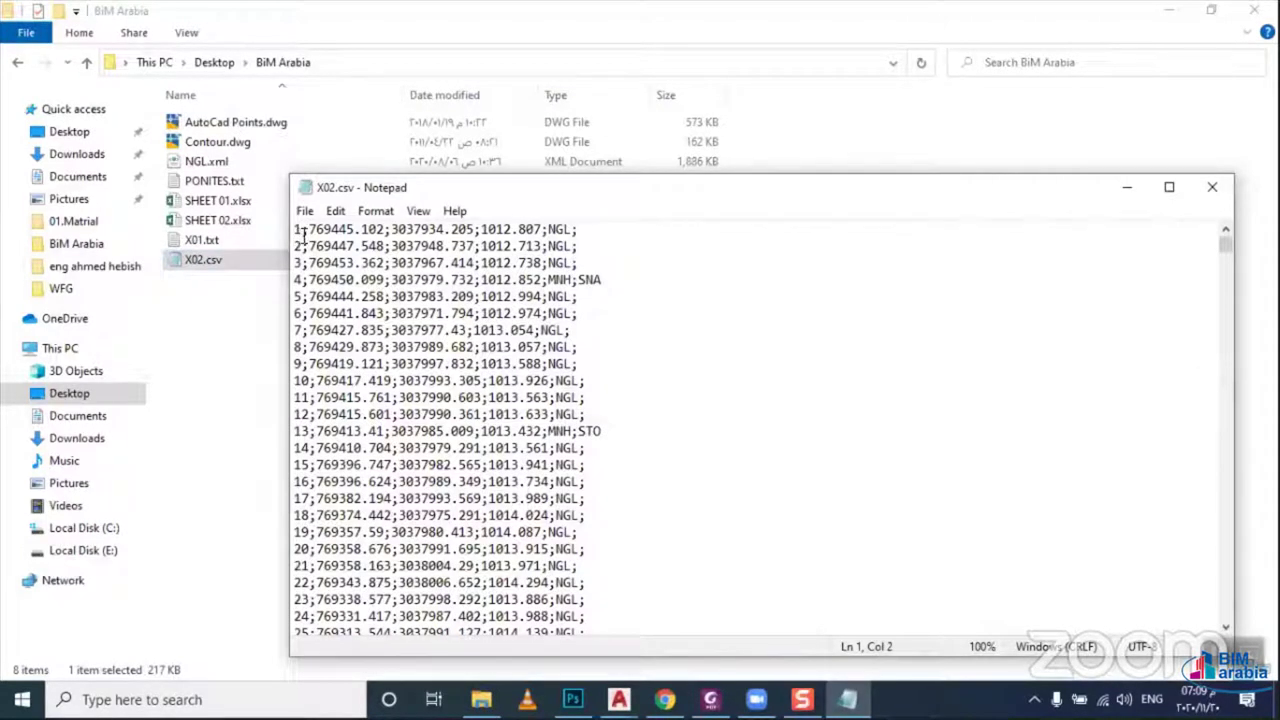
{"action": "left_click_drag", "start_coordinate": [302, 229], "coordinate": [310, 229]}
{"action": "key", "text": "ctrl+h"}
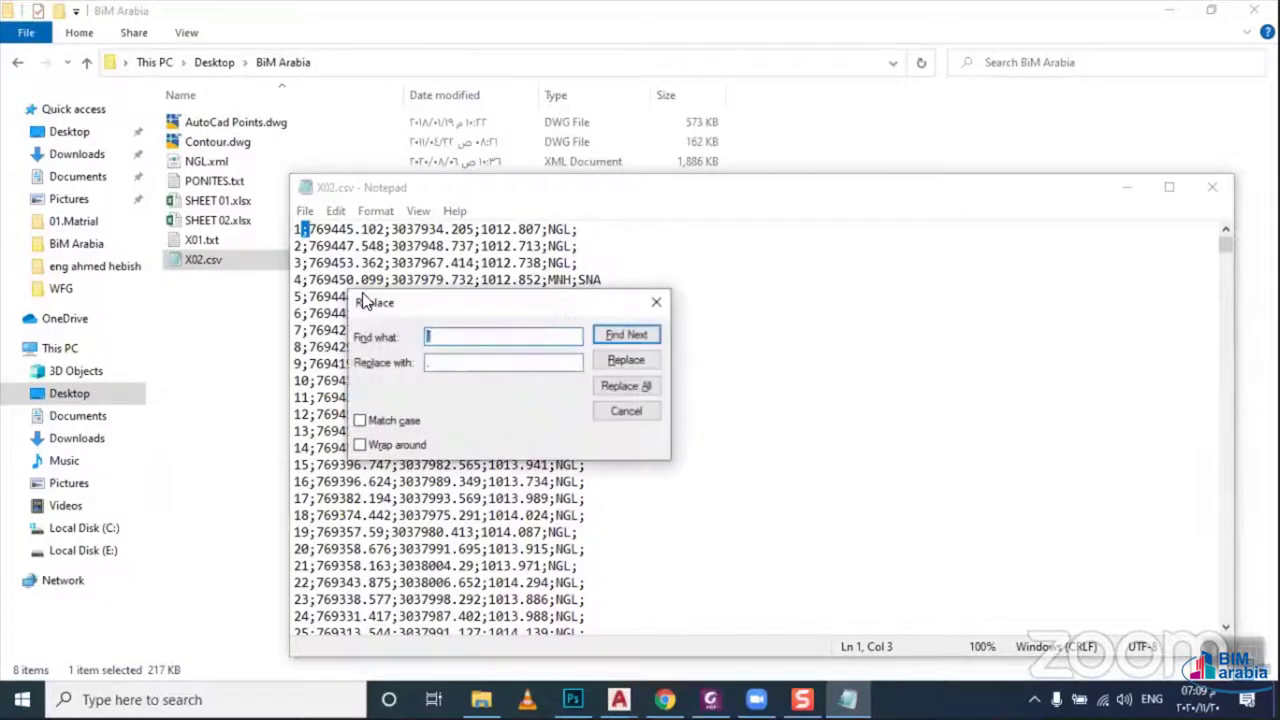
{"action": "left_click", "coordinate": [437, 364]}
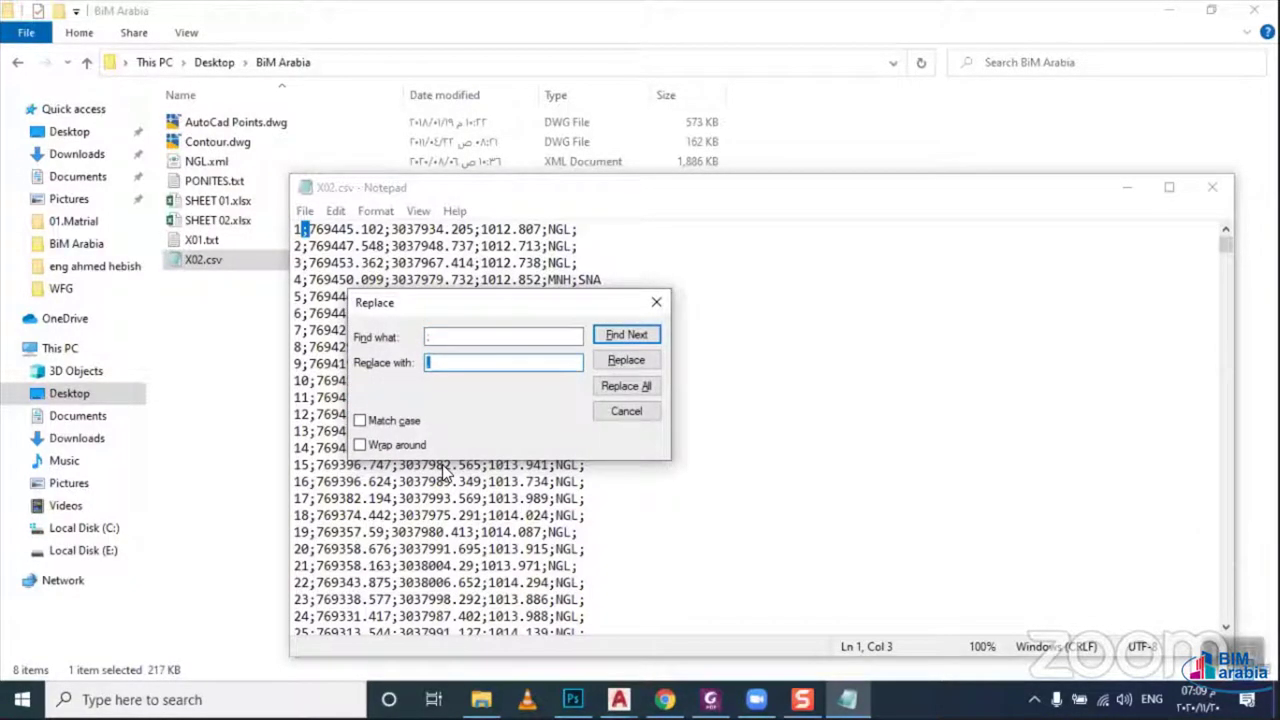
{"action": "left_click", "coordinate": [622, 388]}
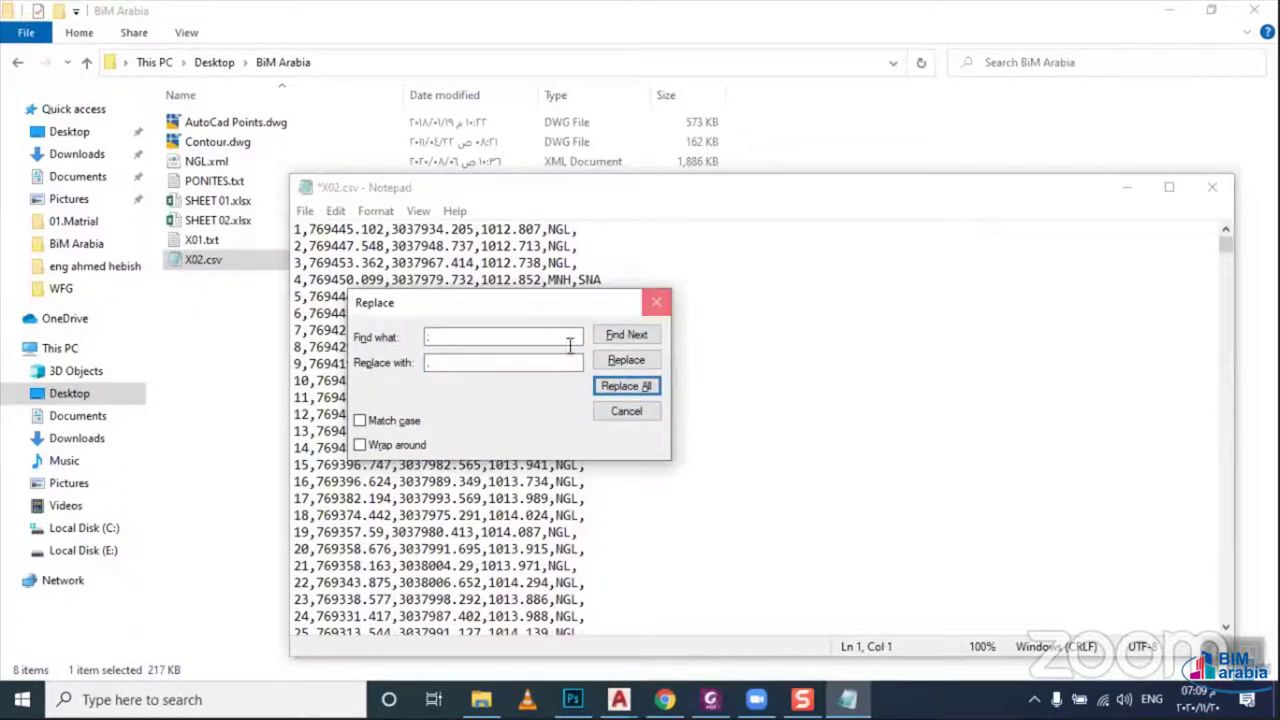
{"action": "key", "text": "Escape"}
Check the new comma separators and save X02.csv while closing Notepad
{"action": "left_click", "coordinate": [390, 372]}
{"action": "left_click_drag", "start_coordinate": [294, 229], "coordinate": [474, 230]}
{"action": "left_click", "coordinate": [476, 229]}
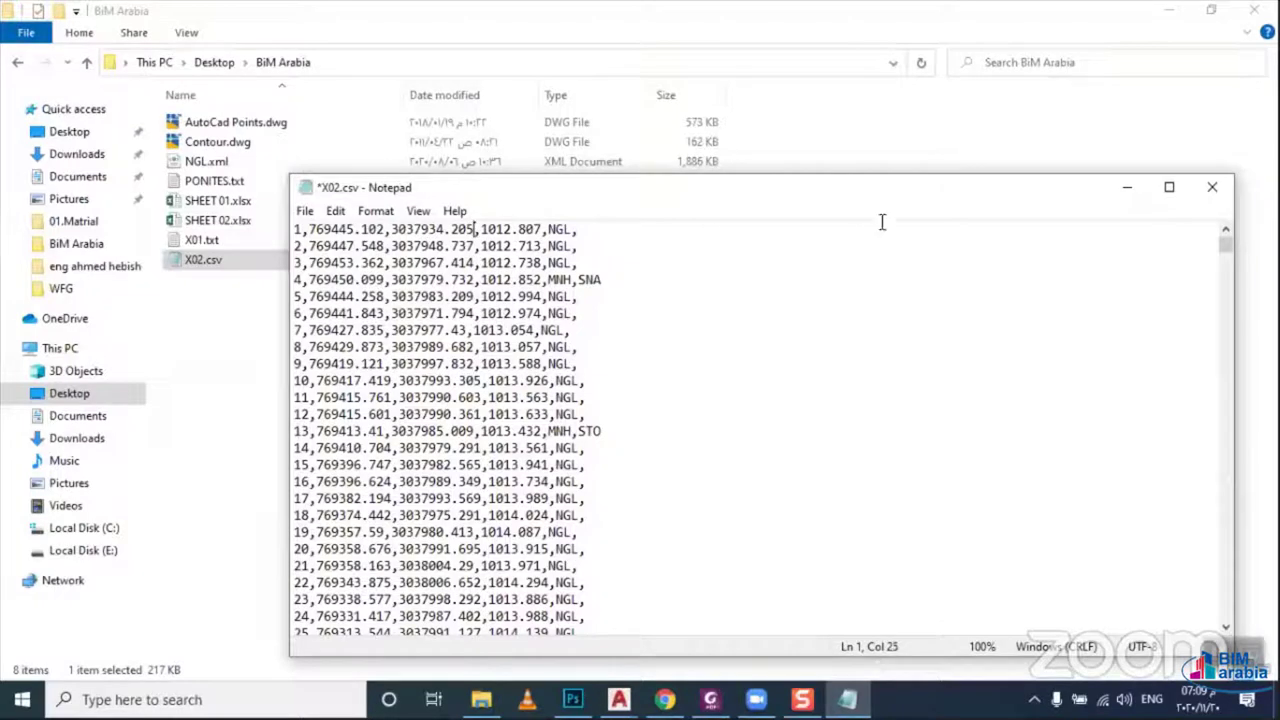
{"action": "left_click", "coordinate": [1214, 197]}
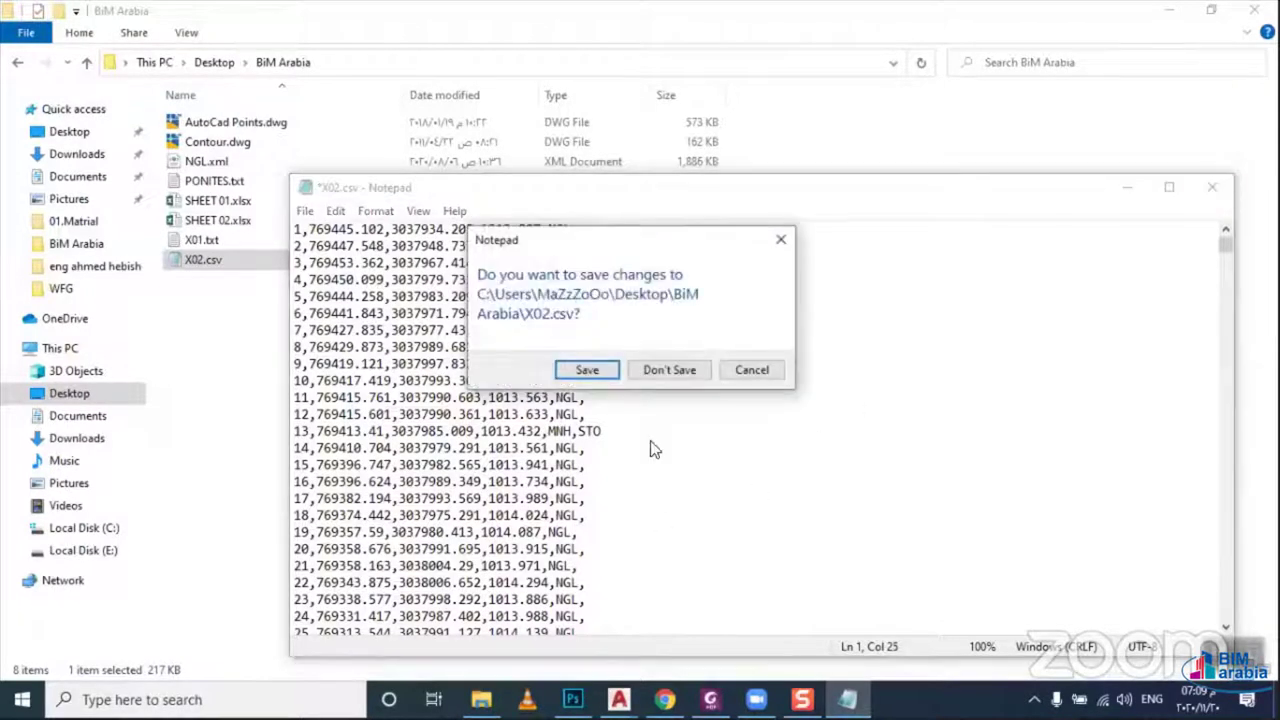
{"action": "left_click", "coordinate": [588, 370]}
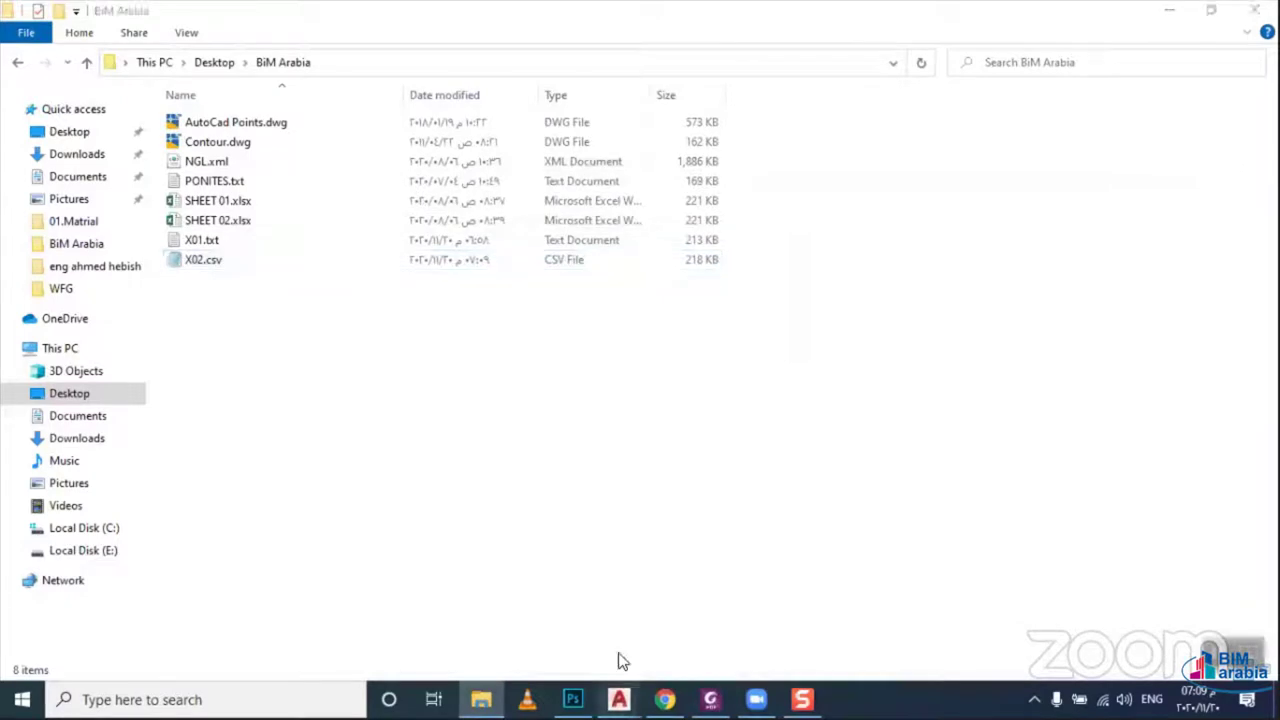
Remove the unmatched file from Import Points and re-add the corrected X02.csv
{"action": "left_click", "coordinate": [619, 699]}
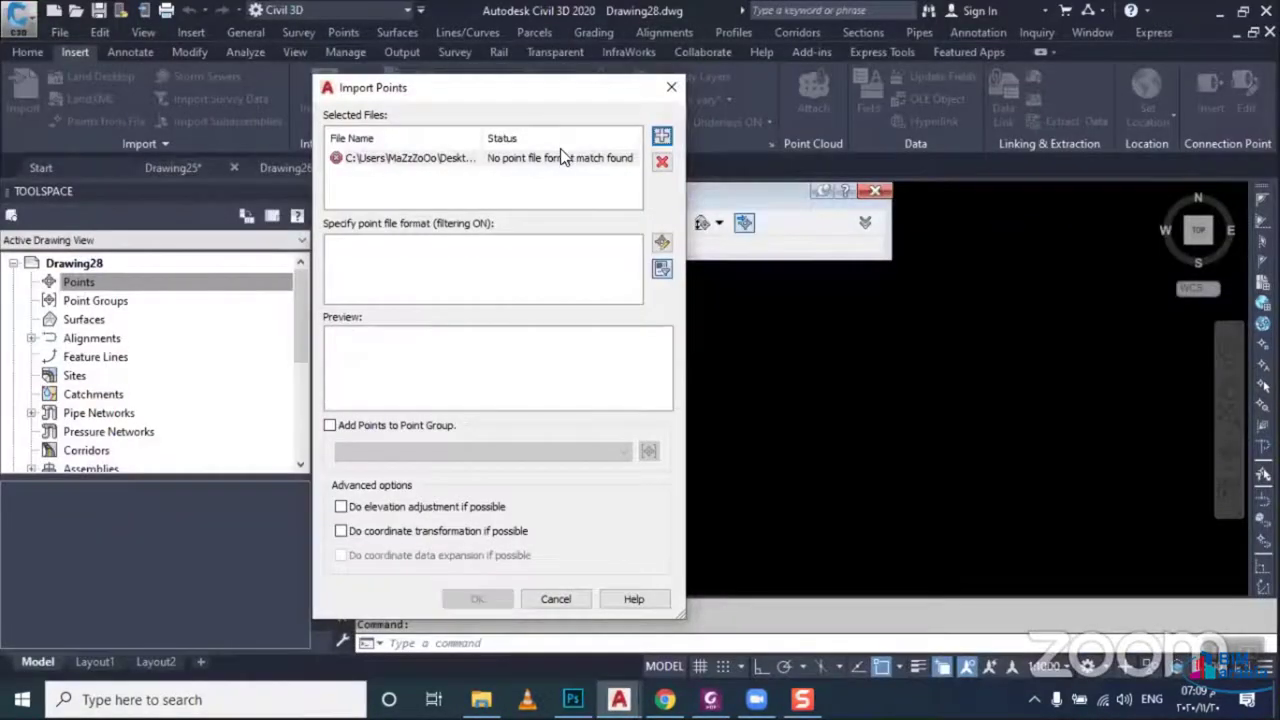
{"action": "left_click", "coordinate": [620, 158]}
{"action": "left_click", "coordinate": [662, 162]}
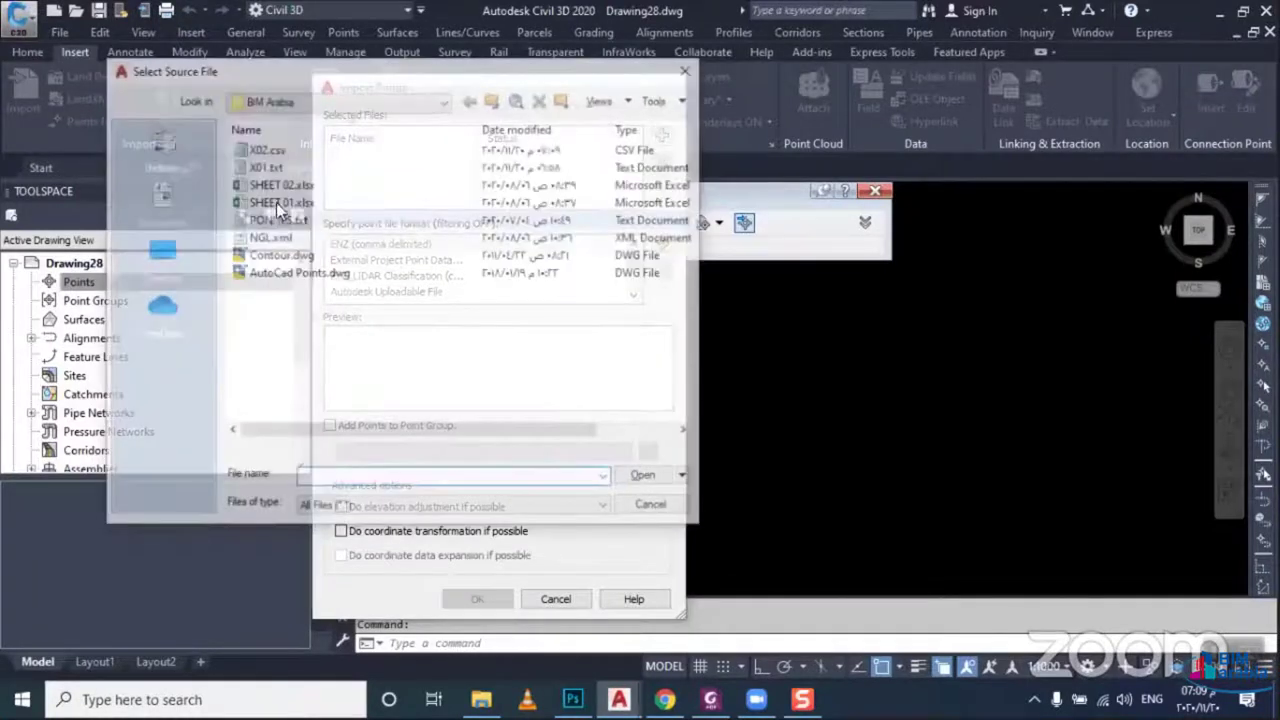
{"action": "left_click", "coordinate": [266, 148]}
{"action": "left_click", "coordinate": [646, 477]}
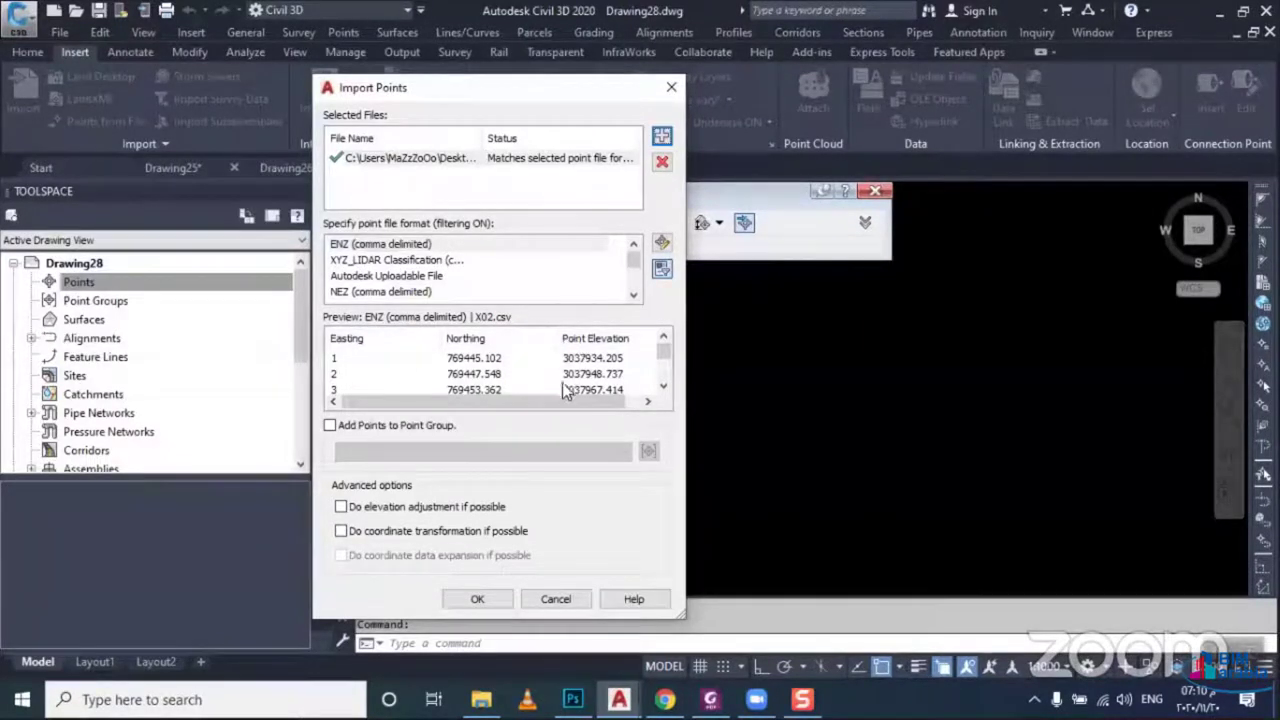
Set the file format to PENZD (comma delimited) and complete the point import
{"action": "left_click_drag", "start_coordinate": [540, 400], "coordinate": [458, 420]}
{"action": "left_click", "coordinate": [424, 262]}
{"action": "scroll", "coordinate": [424, 262], "scroll_direction": "down", "scroll_amount": 2}
{"action": "scroll", "coordinate": [424, 262], "scroll_direction": "down", "scroll_amount": 1}
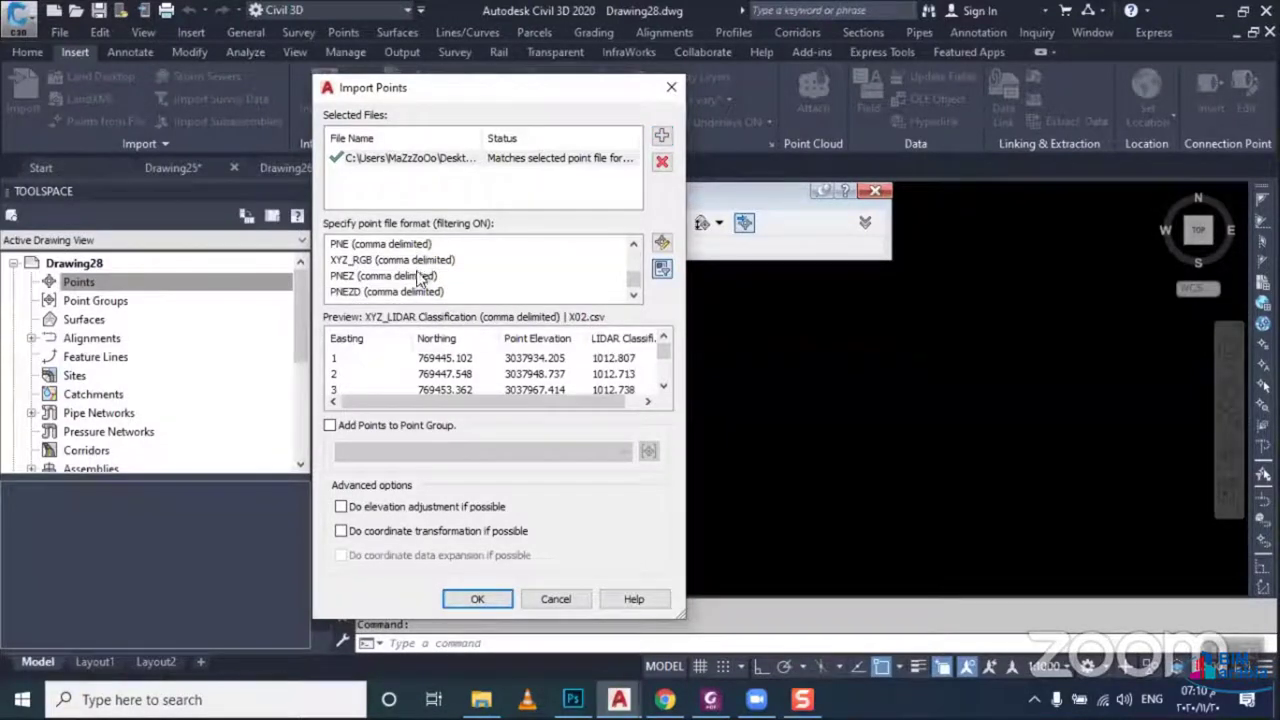
{"action": "left_click", "coordinate": [397, 291]}
{"action": "scroll", "coordinate": [358, 296], "scroll_direction": "up", "scroll_amount": 1}
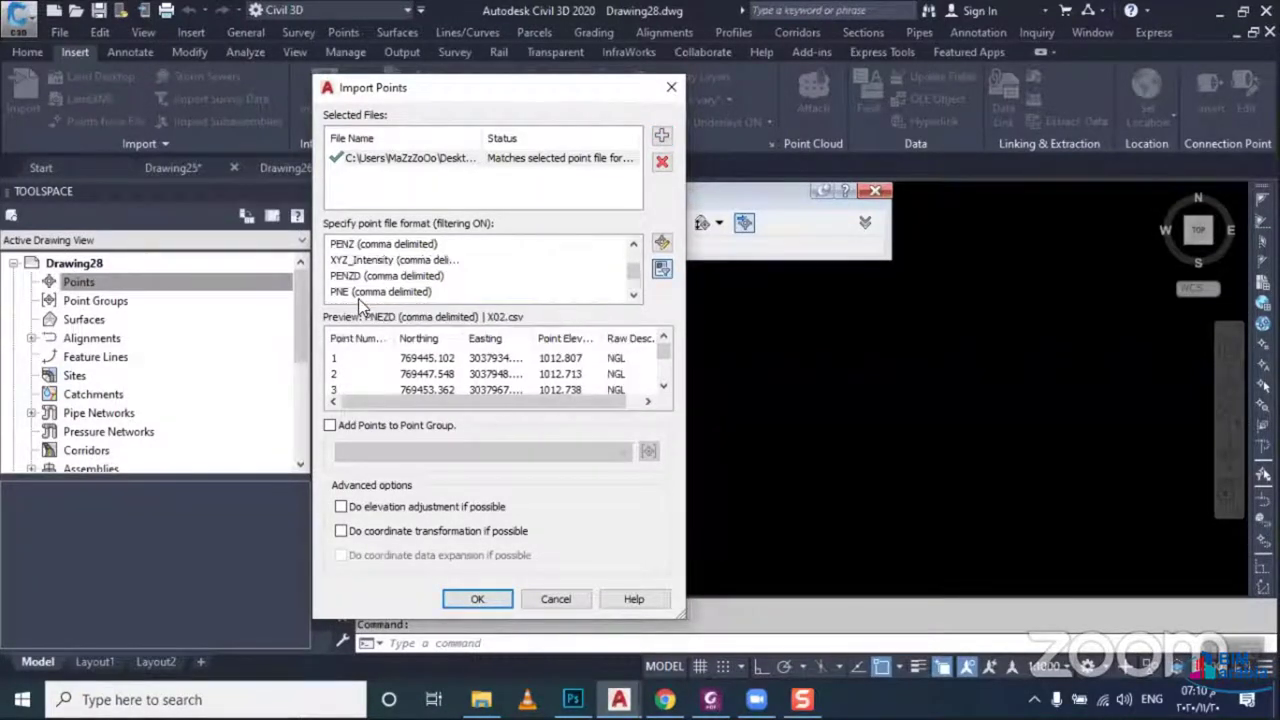
{"action": "left_click", "coordinate": [361, 280]}
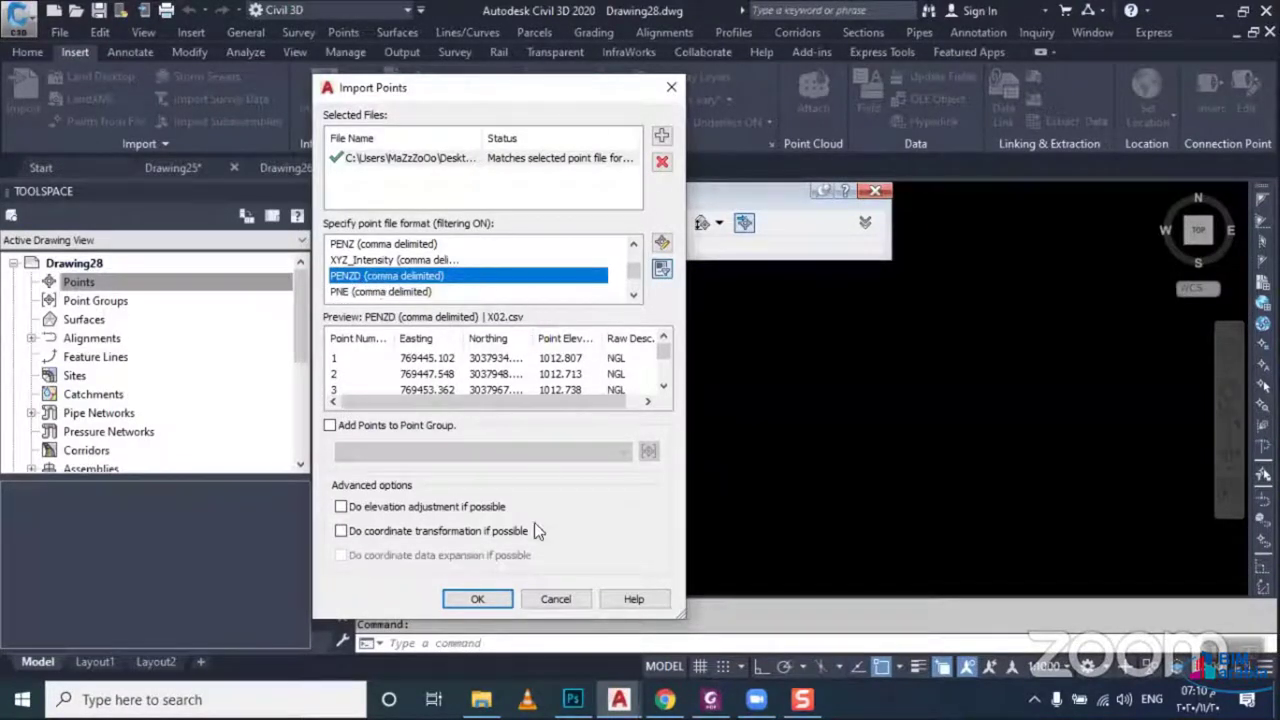
{"action": "left_click", "coordinate": [556, 600]}
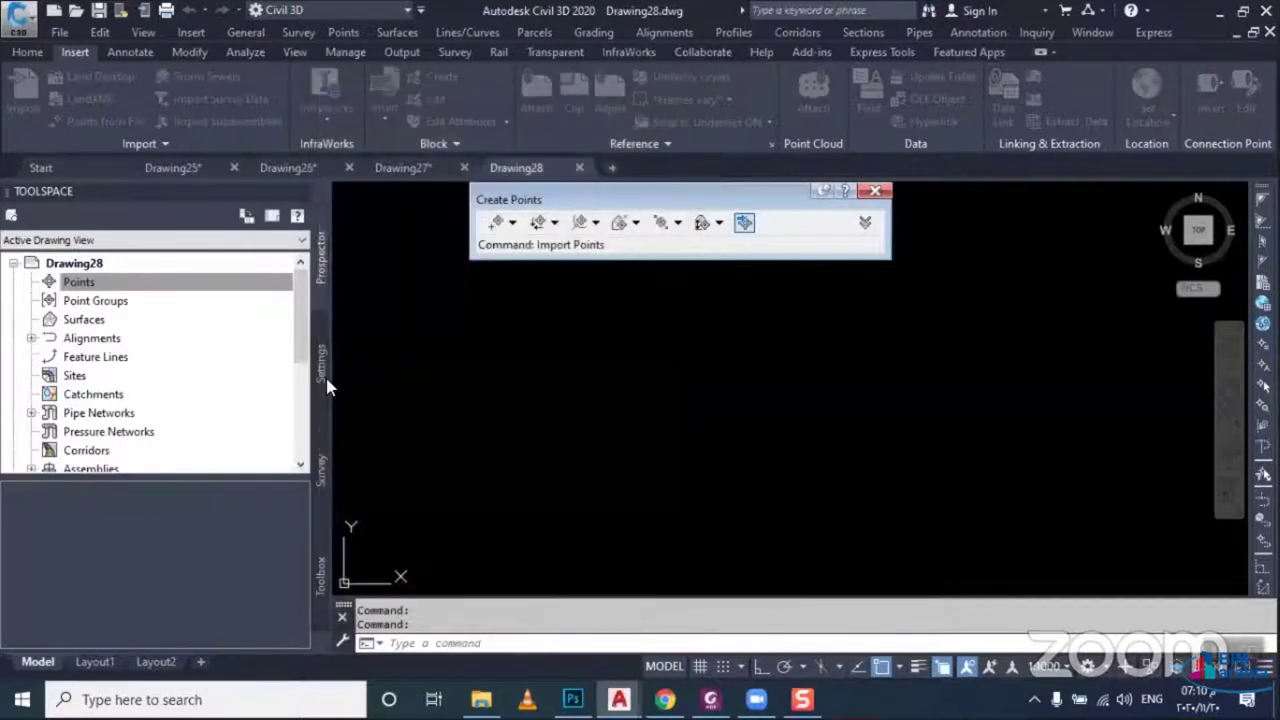
In Settings, expand Point and User-Defined Property Classifications, then select Unclassified
{"action": "left_click", "coordinate": [328, 388]}
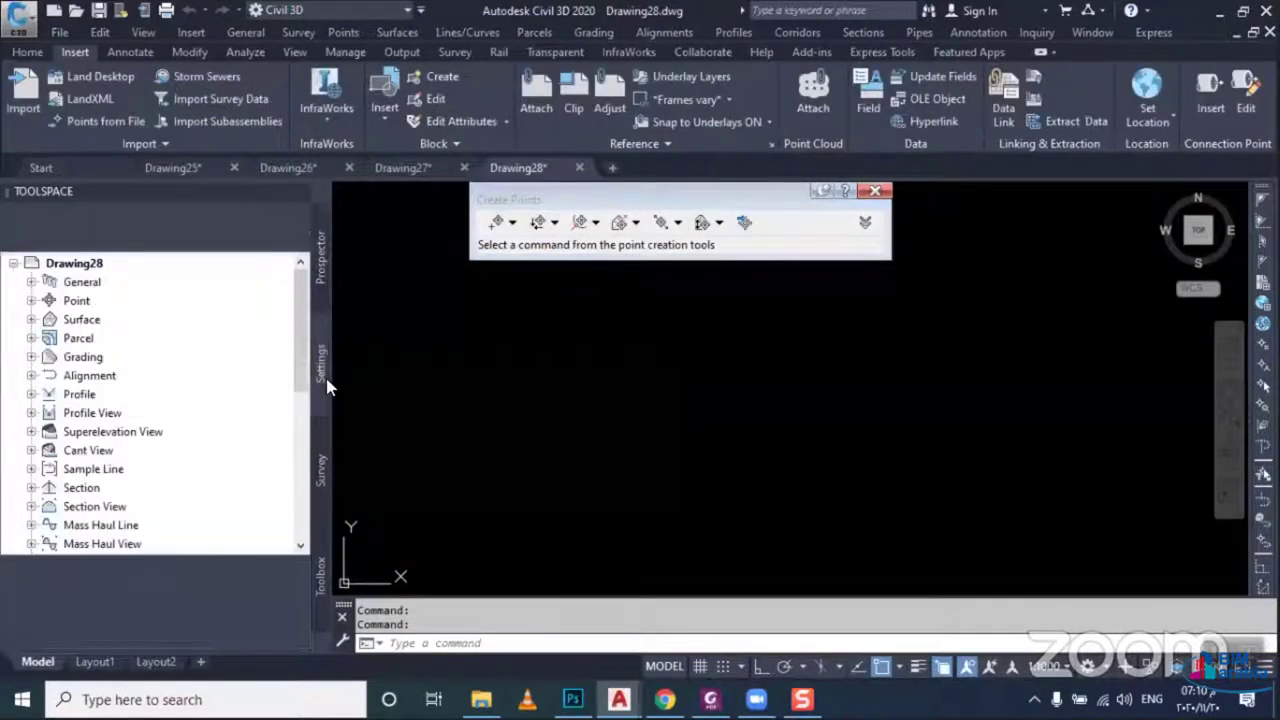
{"action": "left_click", "coordinate": [31, 300]}
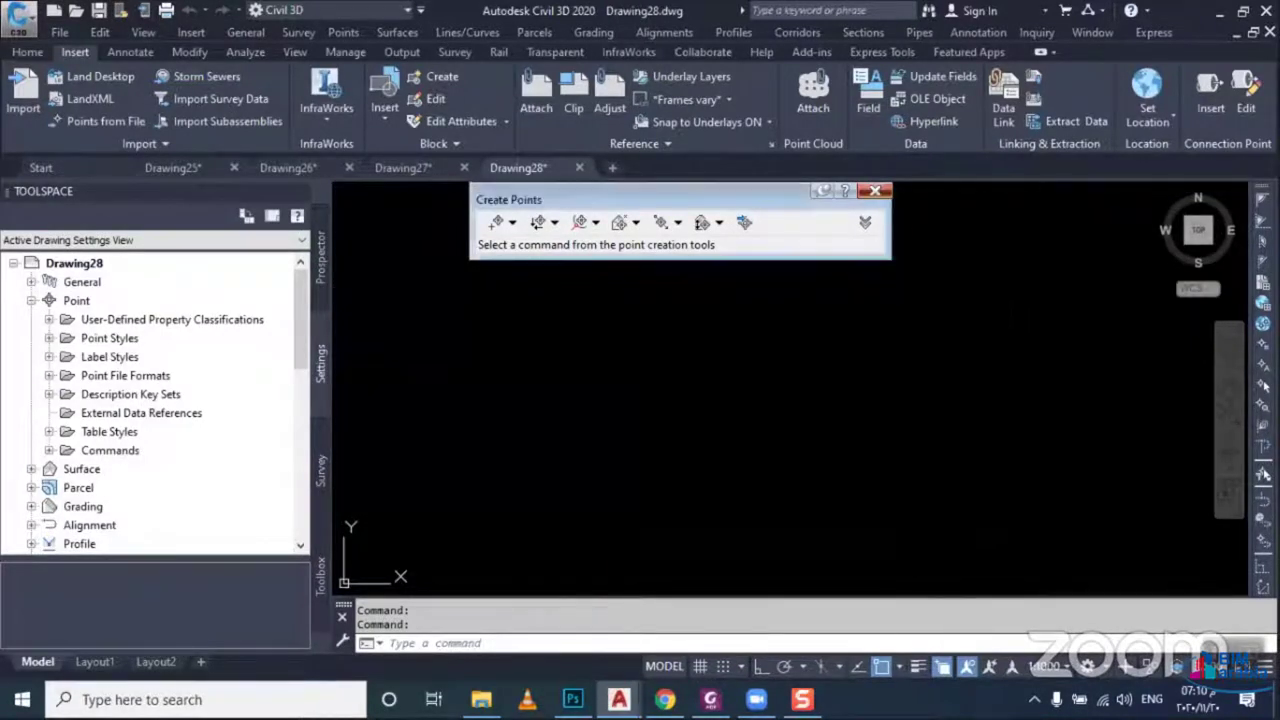
{"action": "left_click", "coordinate": [875, 190]}
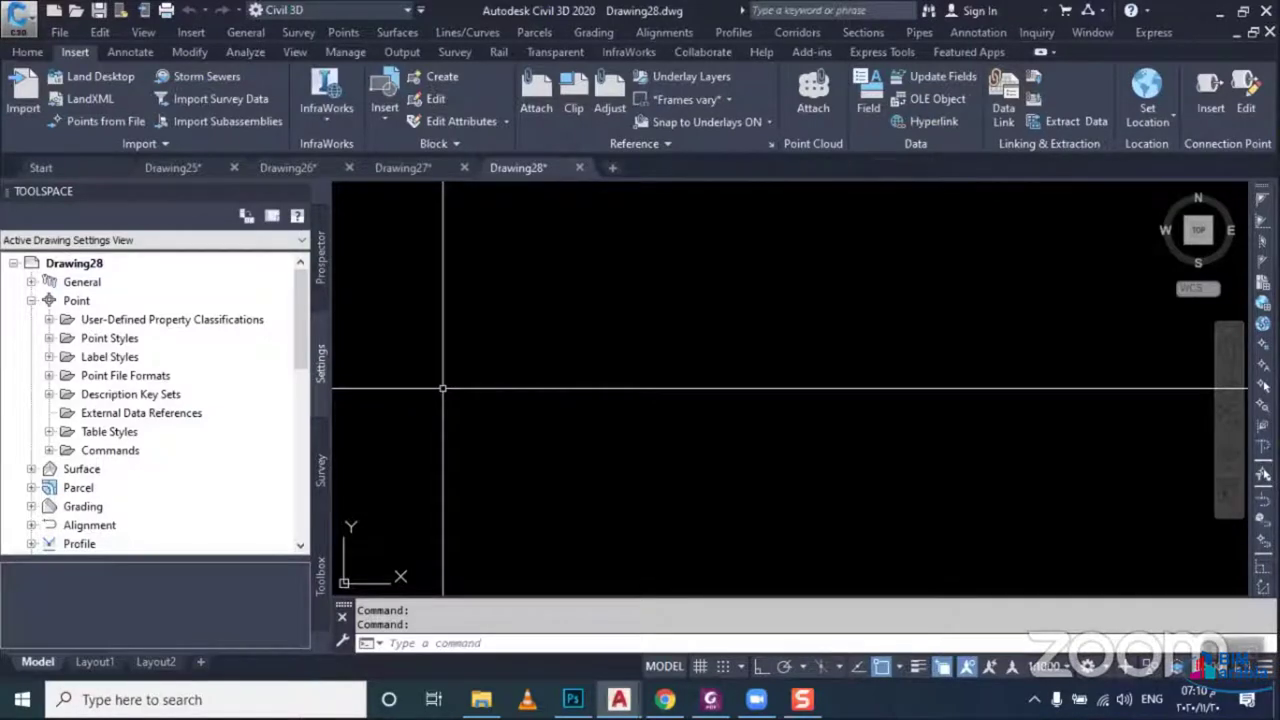
{"action": "left_click", "coordinate": [167, 326]}
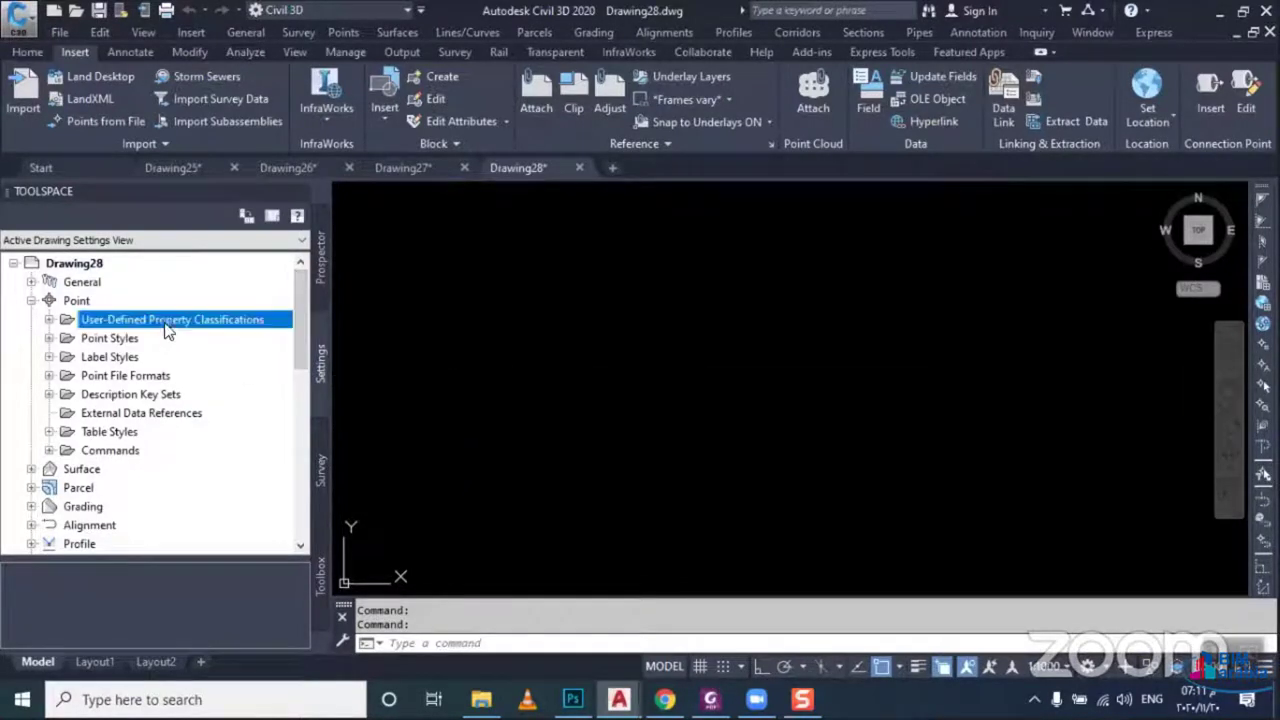
{"action": "left_click", "coordinate": [49, 320]}
{"action": "left_click", "coordinate": [125, 340]}
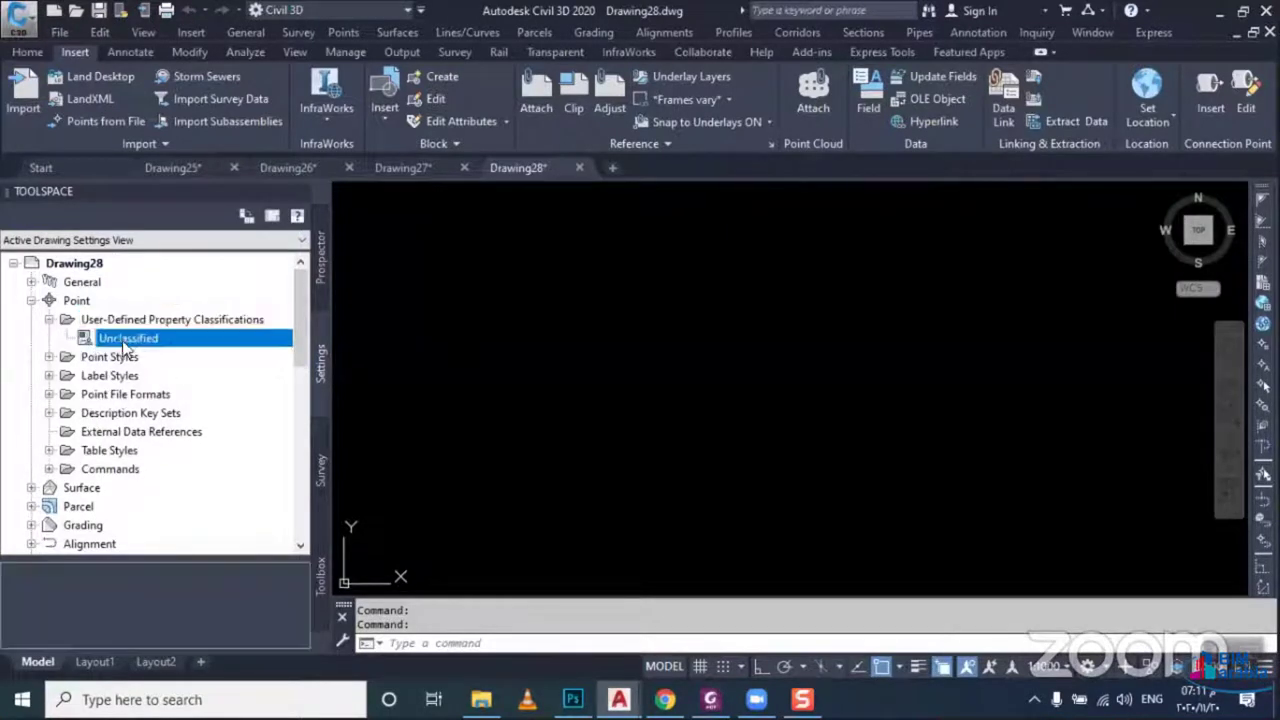
Create a new String user-defined property named TYPE under Unclassified
{"action": "right_click", "coordinate": [130, 345]}
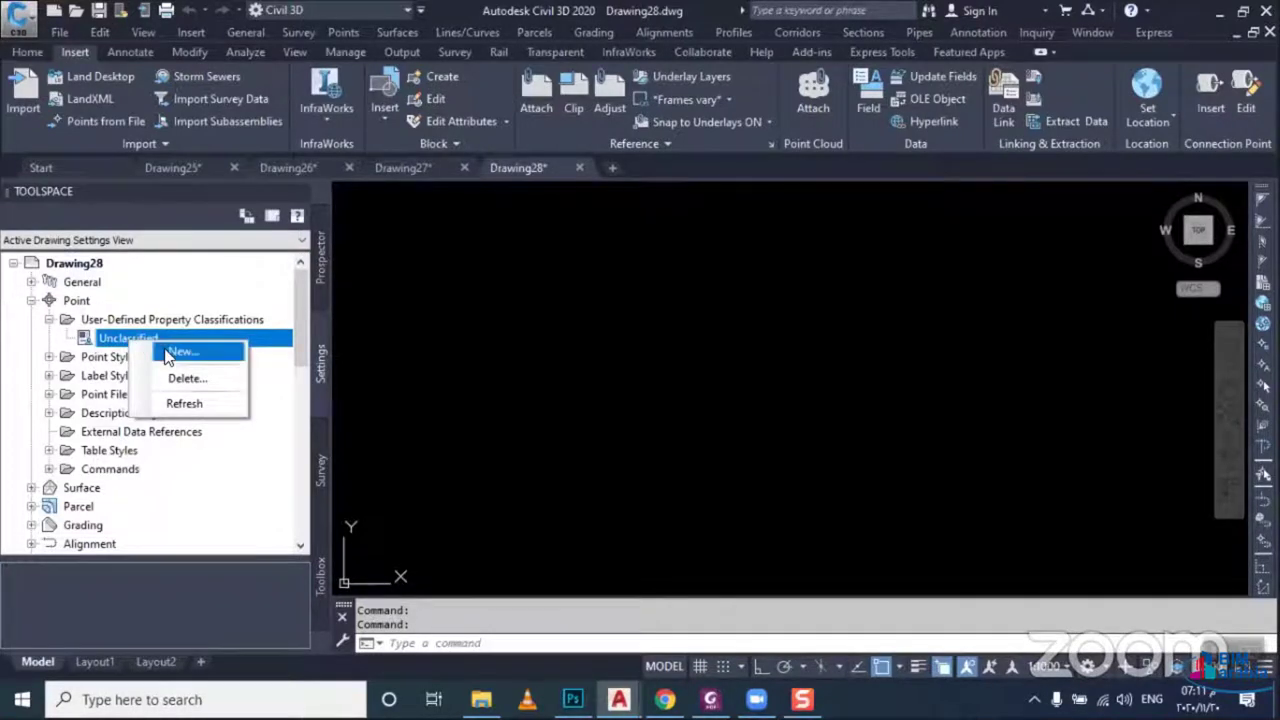
{"action": "left_click", "coordinate": [180, 352]}
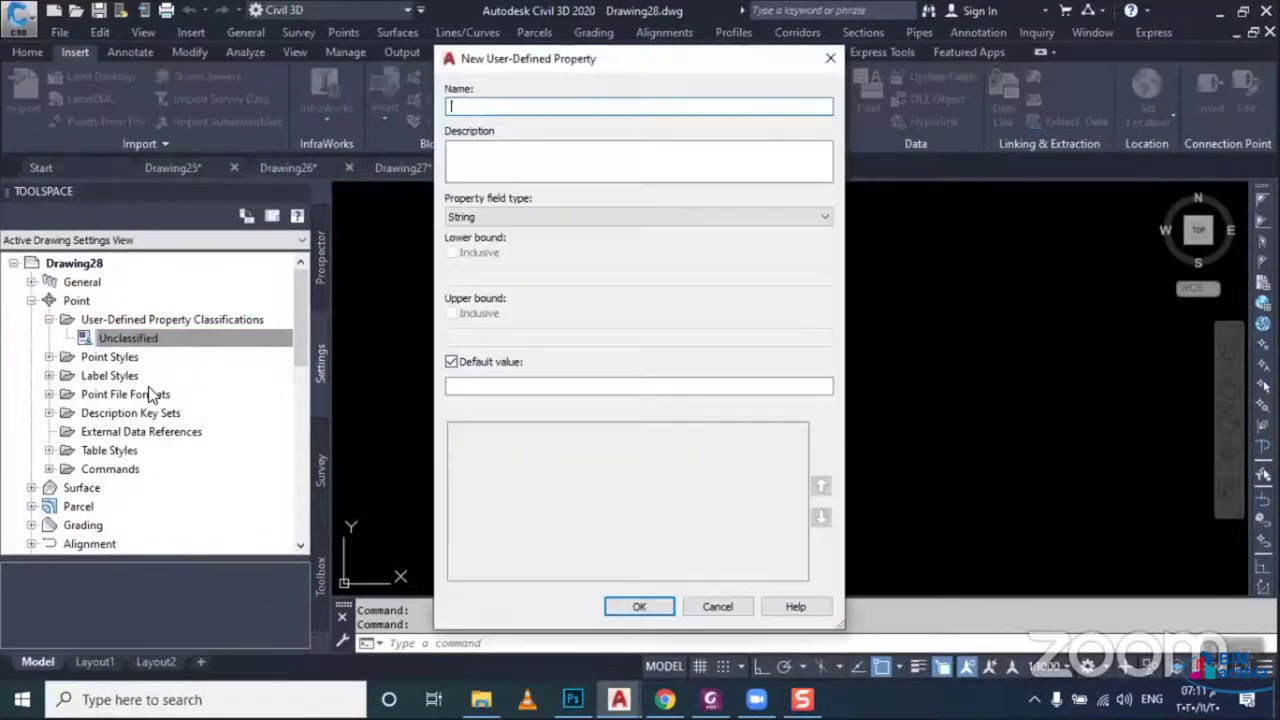
{"action": "type", "text": "T"}
{"action": "type", "text": "YP"}
{"action": "type", "text": "E"}
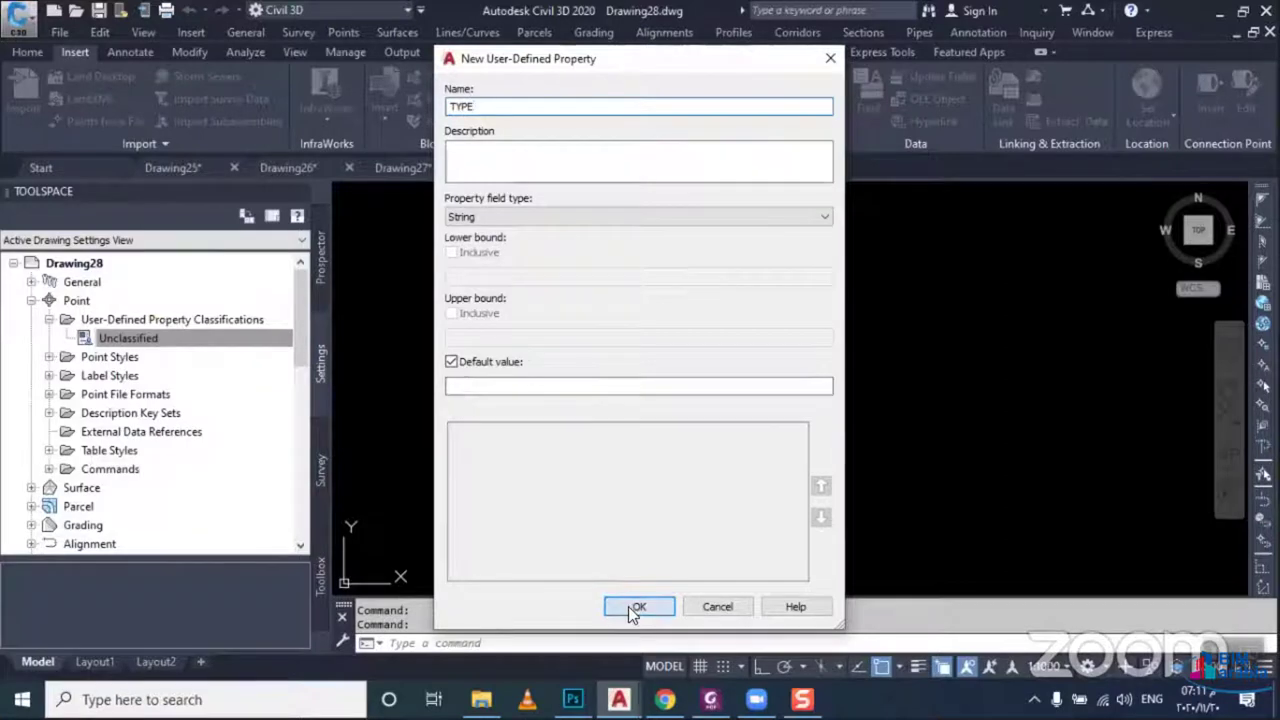
{"action": "left_click", "coordinate": [636, 607]}
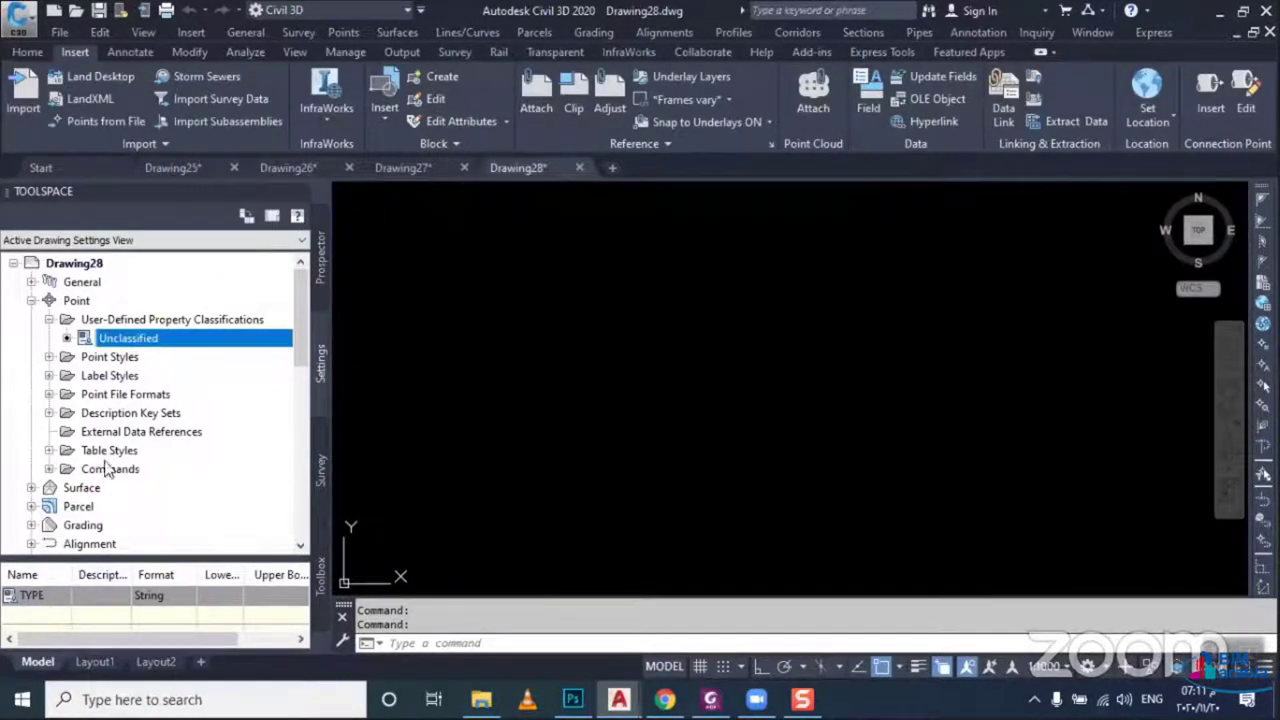
Expand Point File Formats and compare PENZD (comma delimited) with PENZD (space delimited)
{"action": "left_click", "coordinate": [50, 395]}
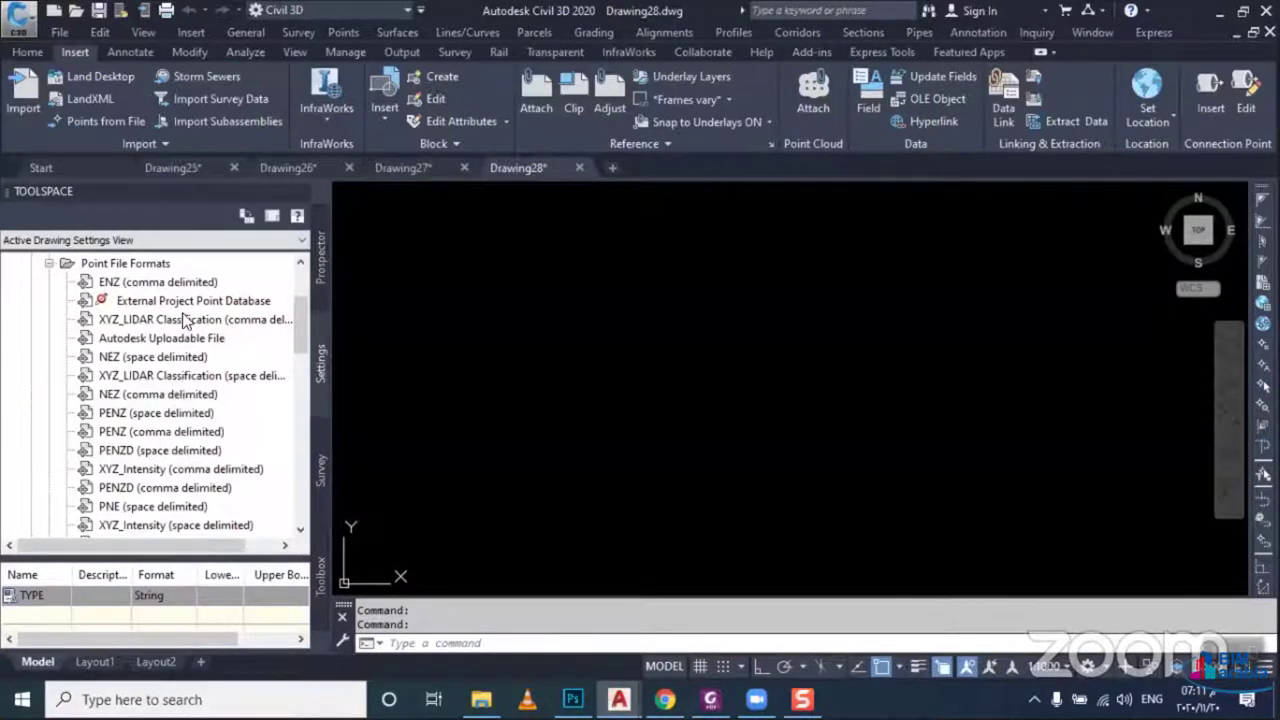
{"action": "scroll", "coordinate": [171, 408], "scroll_direction": "down", "scroll_amount": 2}
{"action": "scroll", "coordinate": [173, 430], "scroll_direction": "down", "scroll_amount": 1}
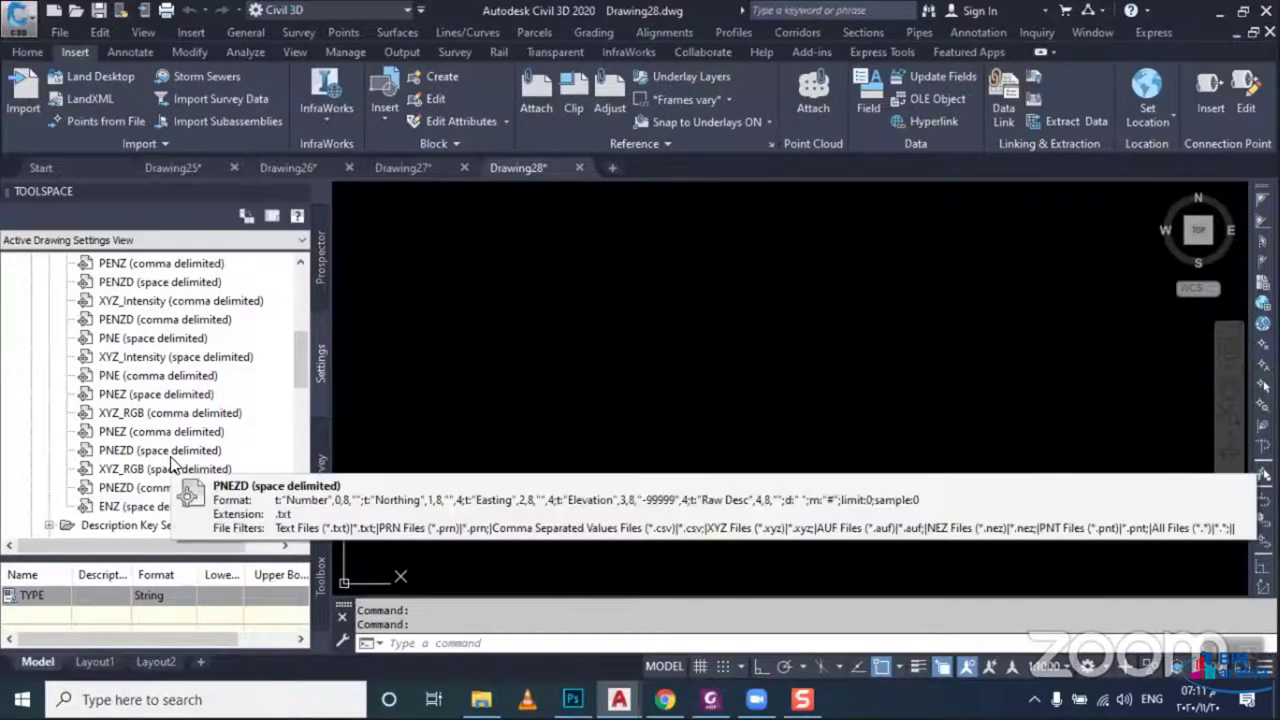
{"action": "left_click", "coordinate": [152, 321]}
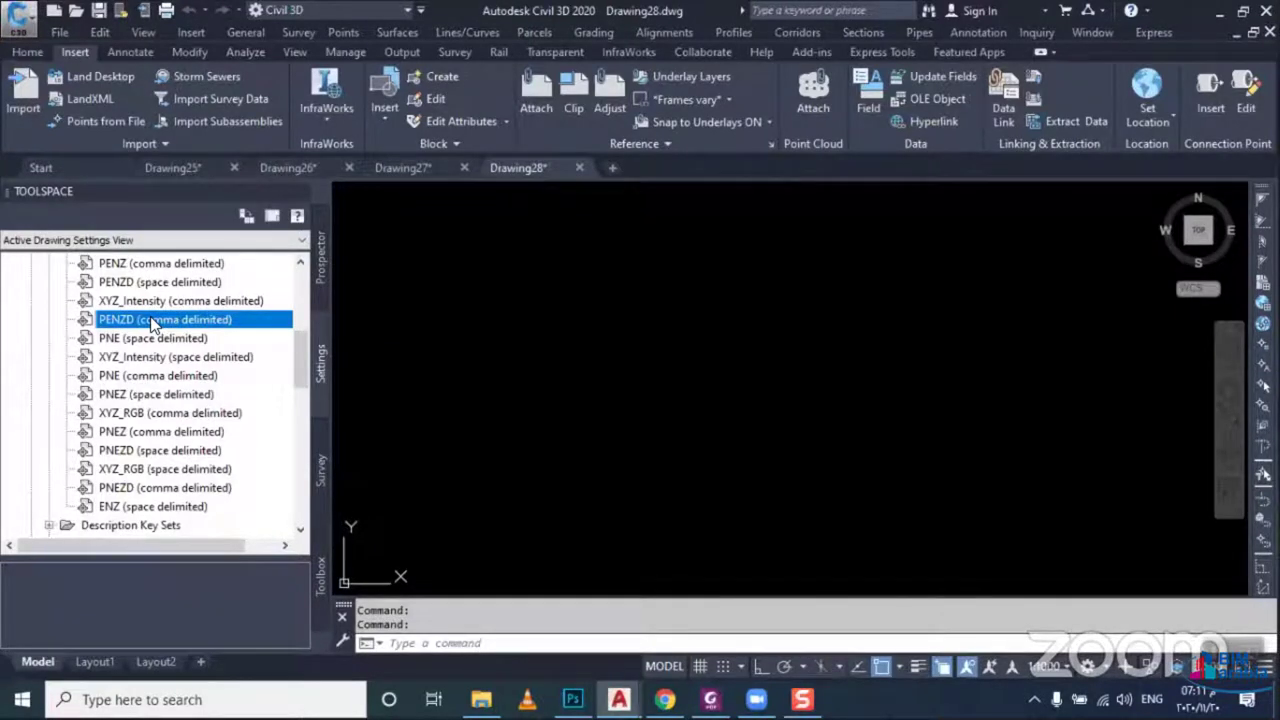
{"action": "left_click", "coordinate": [155, 284]}
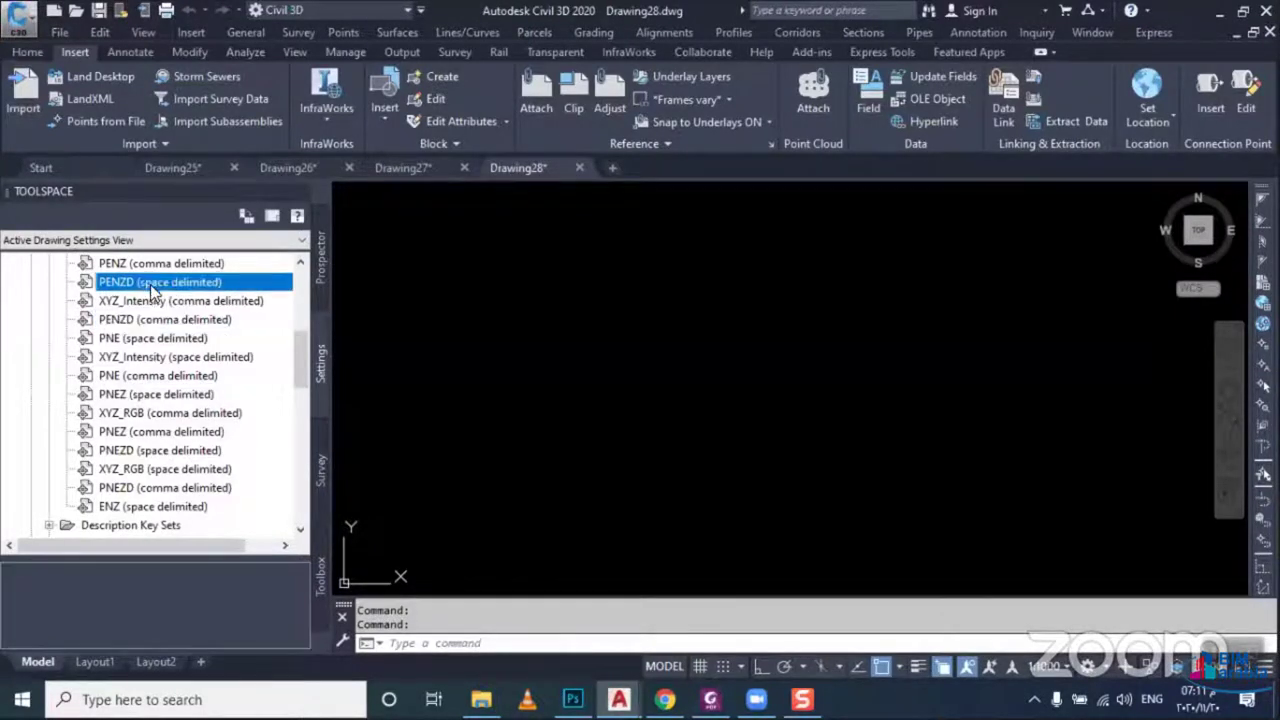
{"action": "left_click", "coordinate": [169, 322]}
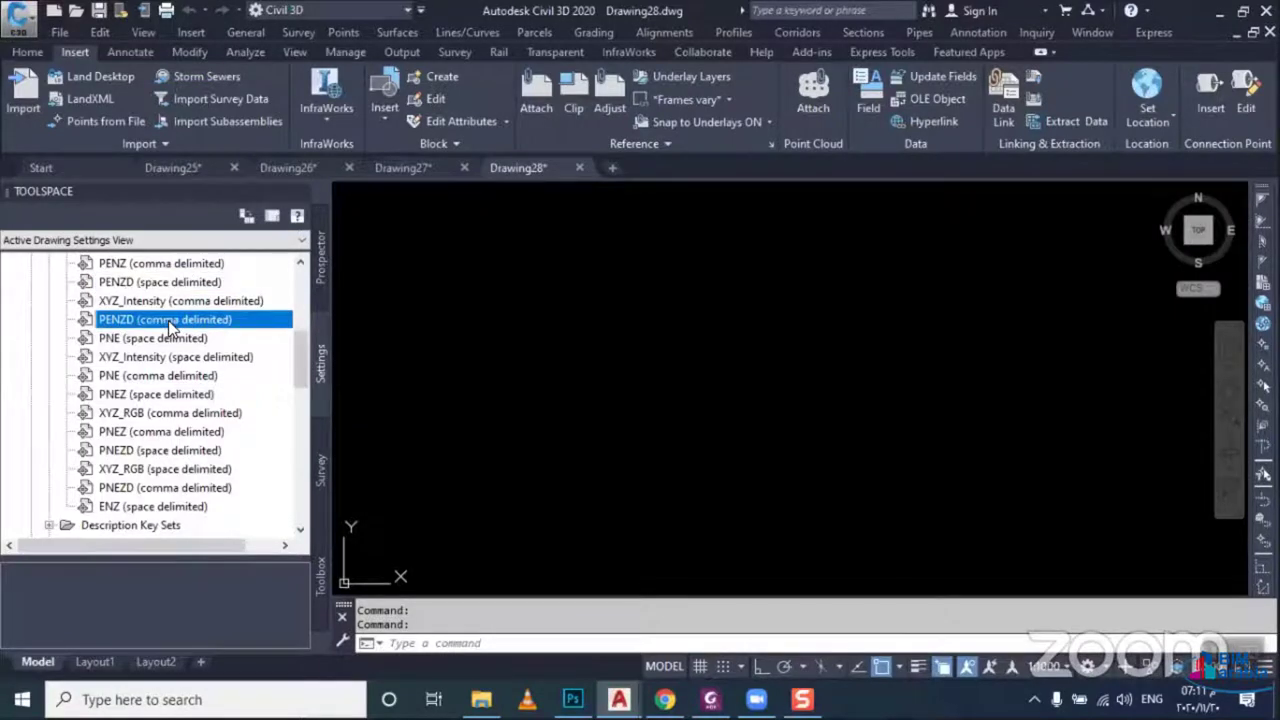
{"action": "mouse_move", "coordinate": [165, 319]}
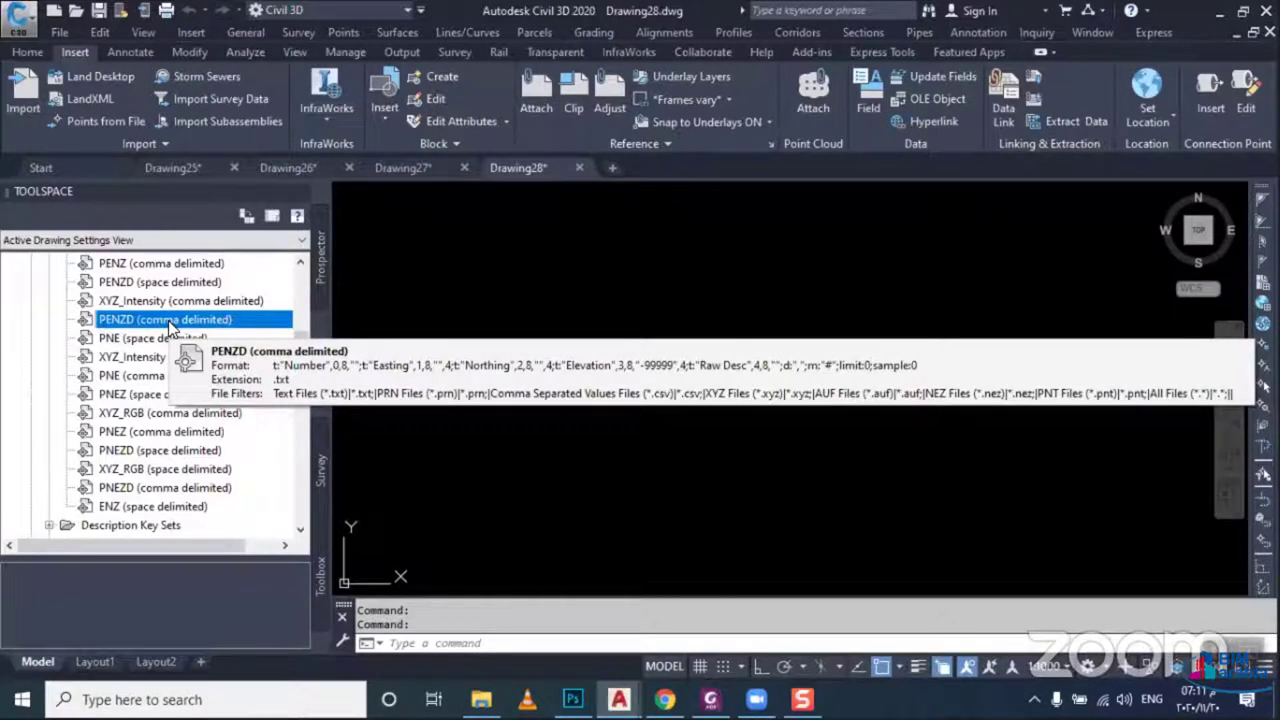
Copy the PENZD (comma delimited) point file format and rename the copy to PENZD-T
{"action": "right_click", "coordinate": [169, 324]}
{"action": "left_click", "coordinate": [275, 360]}
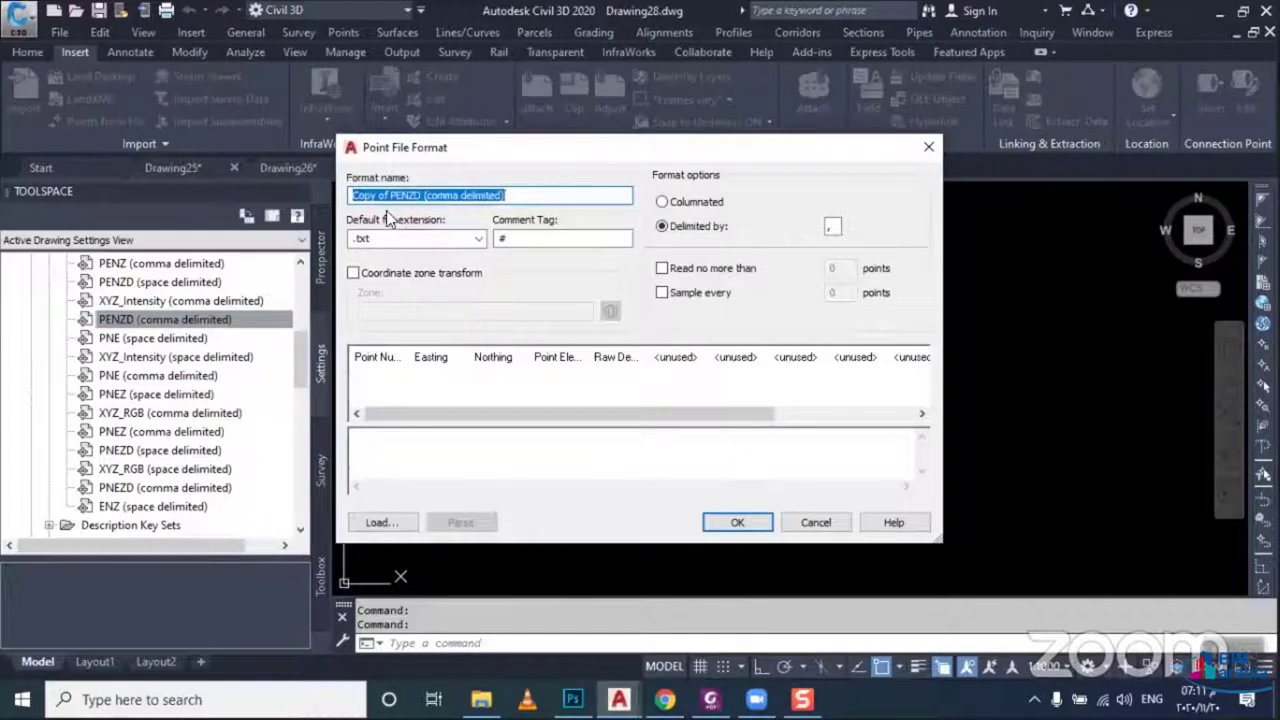
{"action": "left_click", "coordinate": [391, 195]}
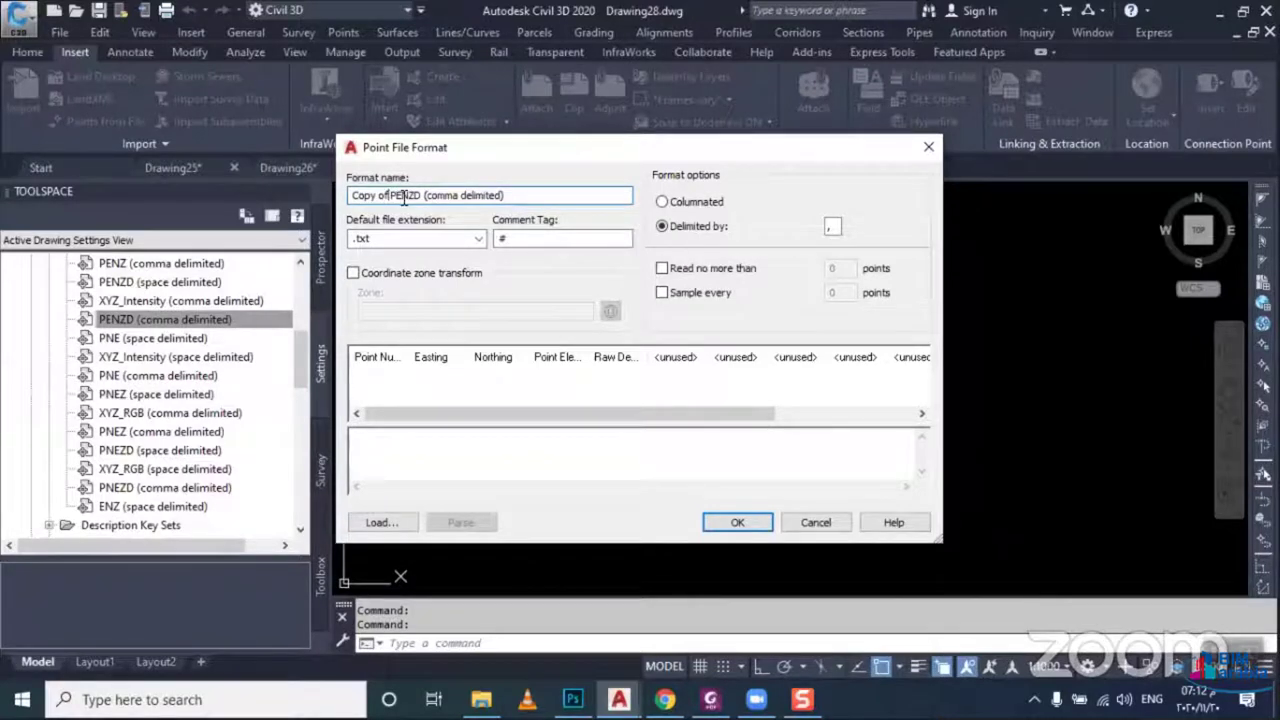
{"action": "key", "text": "BackSpace"}
{"action": "key", "text": "BackSpace"}
{"action": "key", "text": "BackSpace"}
{"action": "key", "text": "BackSpace"}
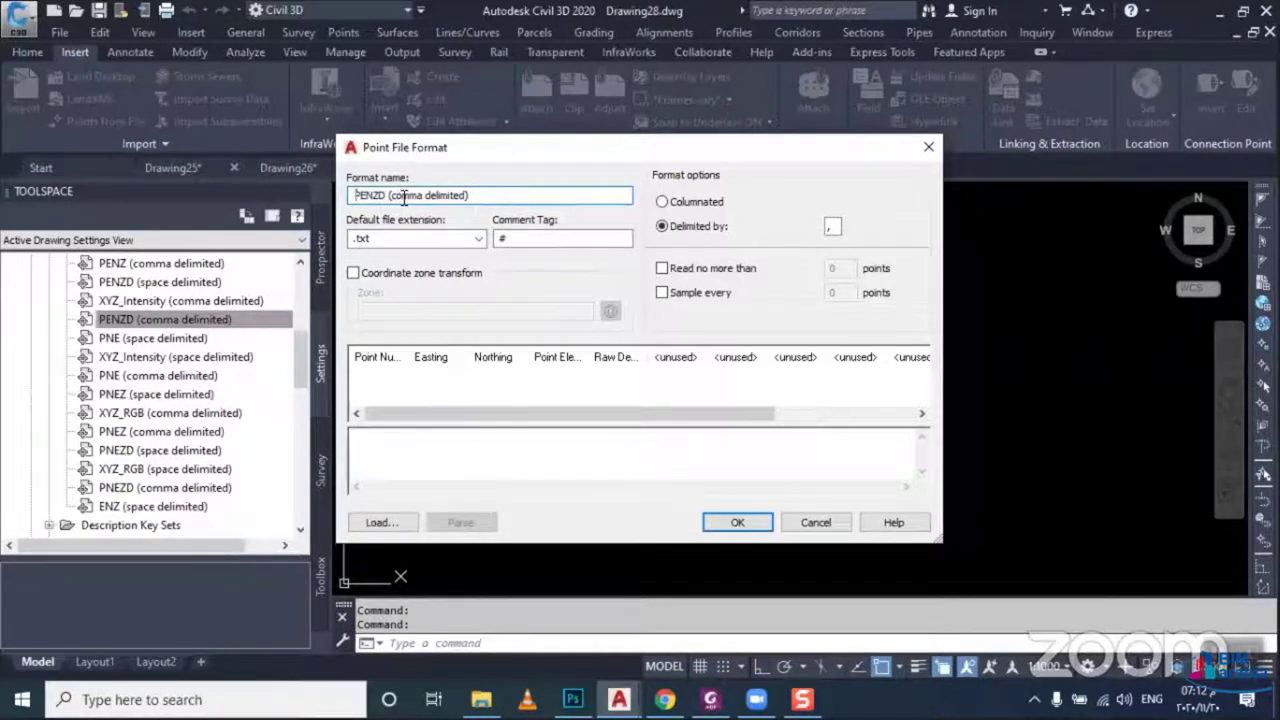
{"action": "key", "text": "Right"}
{"action": "key", "text": "Right"}
{"action": "key", "text": "Right"}
{"action": "type", "text": "-T"}
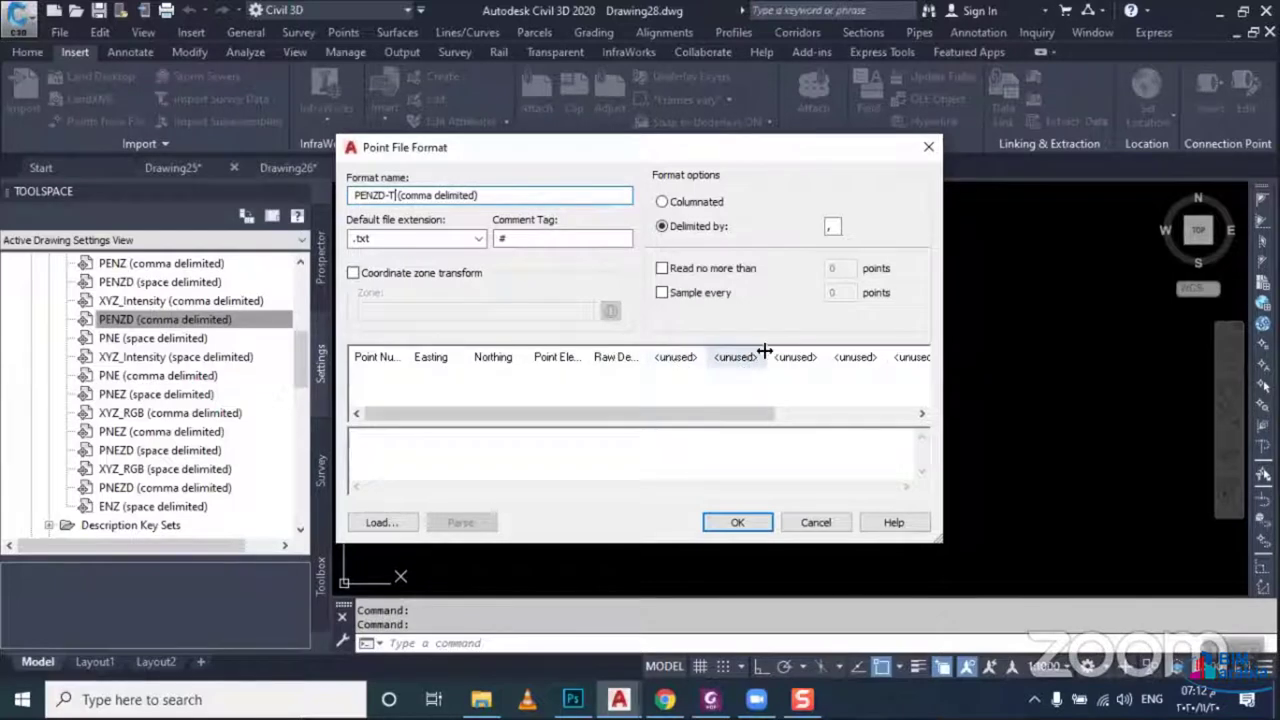
Set the first unused column to TYPE and save the PENZD-T format
{"action": "left_click", "coordinate": [676, 358]}
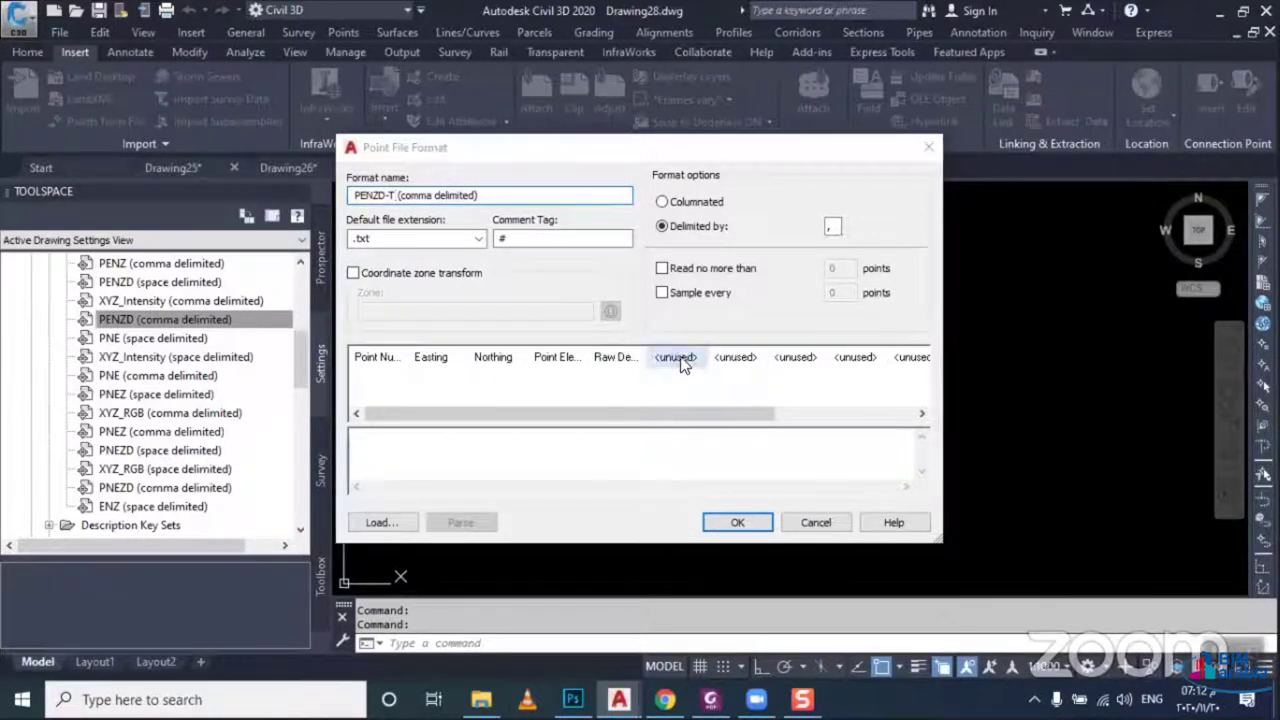
{"action": "left_click", "coordinate": [664, 321]}
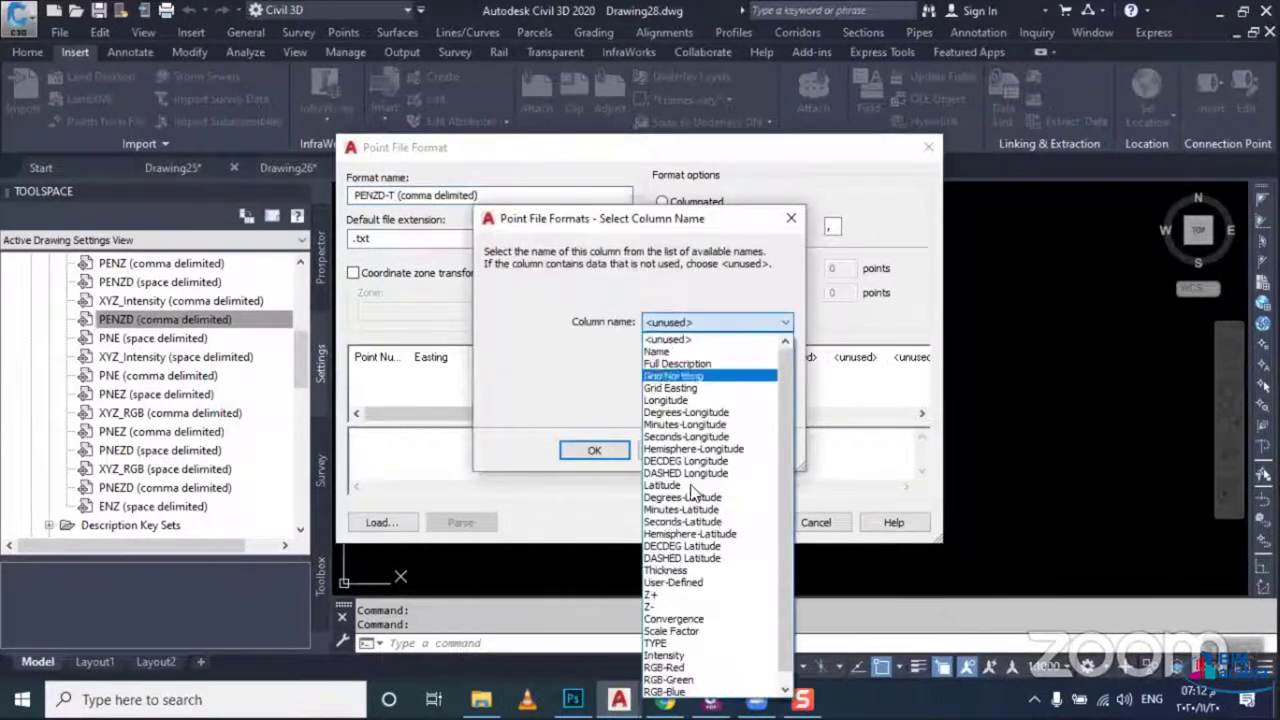
{"action": "left_click", "coordinate": [683, 643]}
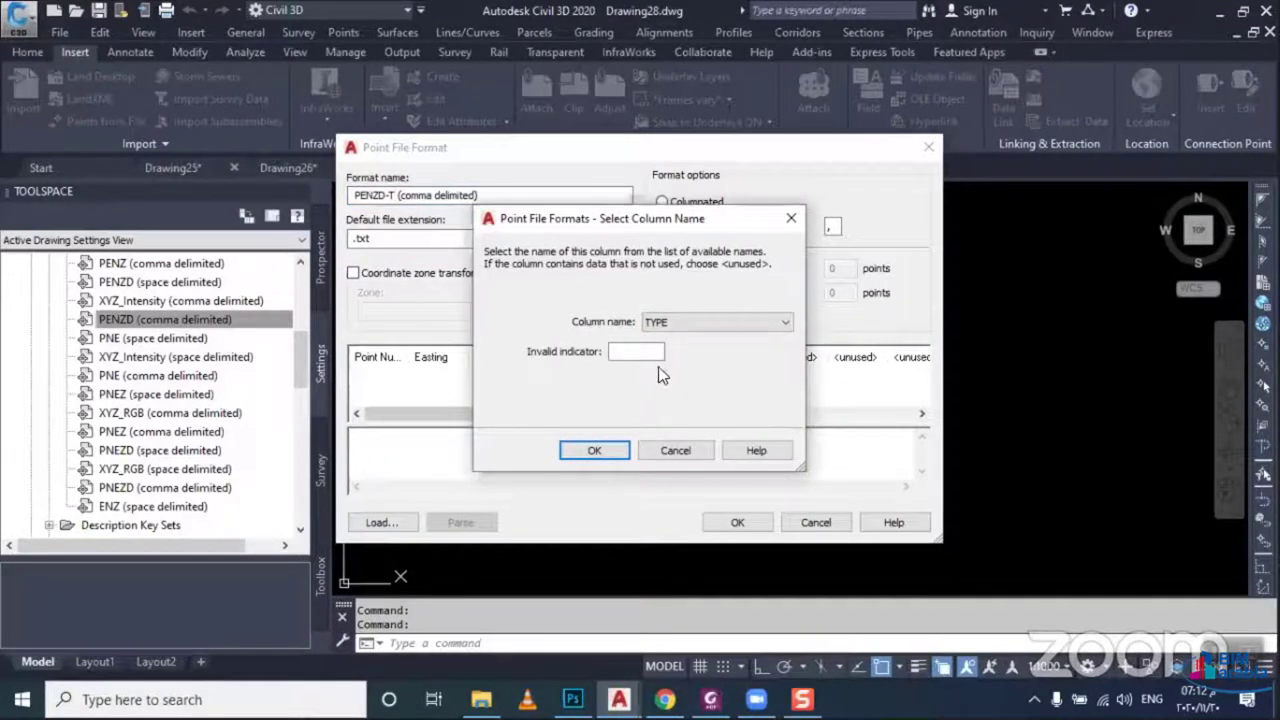
{"action": "left_click", "coordinate": [616, 450]}
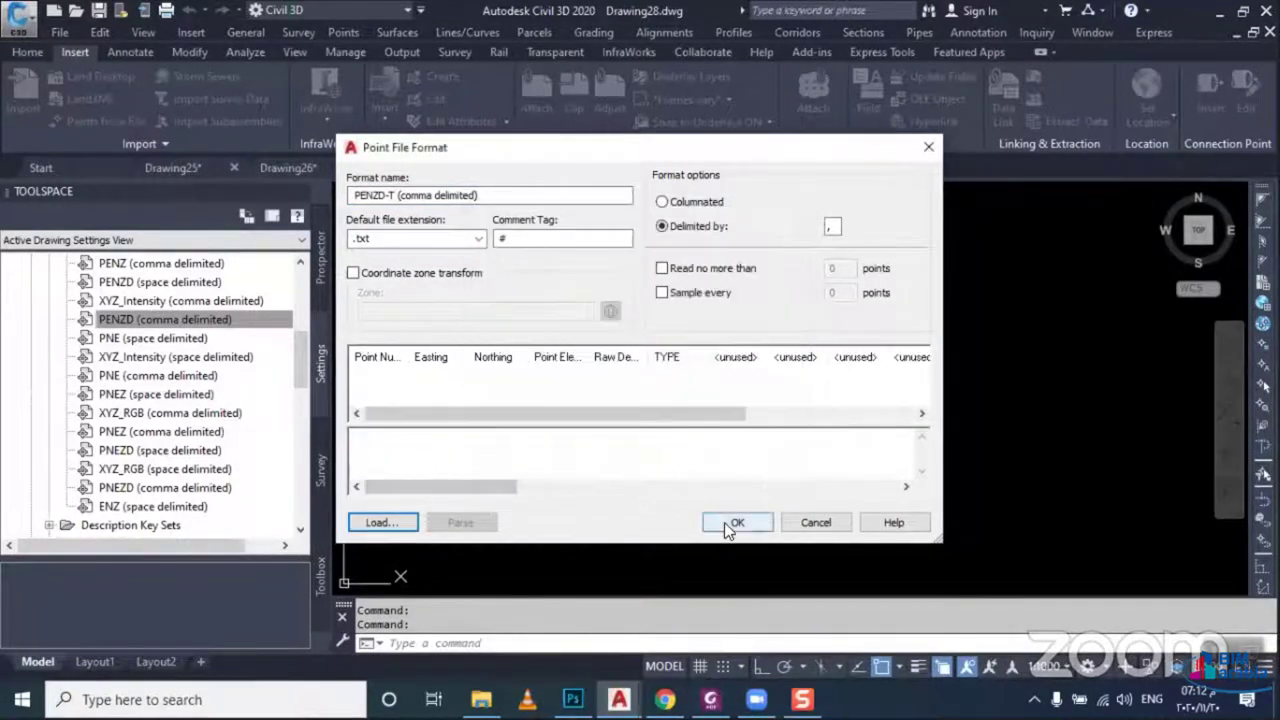
{"action": "left_click", "coordinate": [724, 522]}
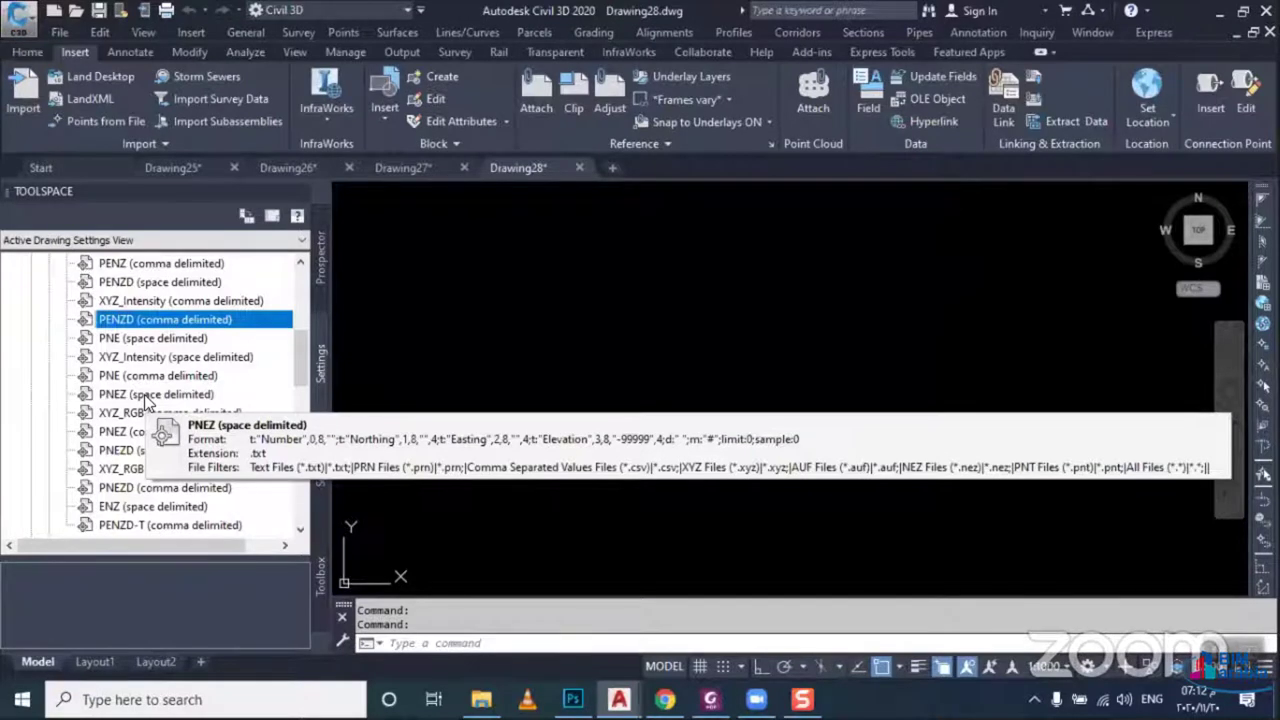
Delete the Civil 3D description key set, then return to the drawing's Points collection in Prospector
{"action": "left_click", "coordinate": [145, 400]}
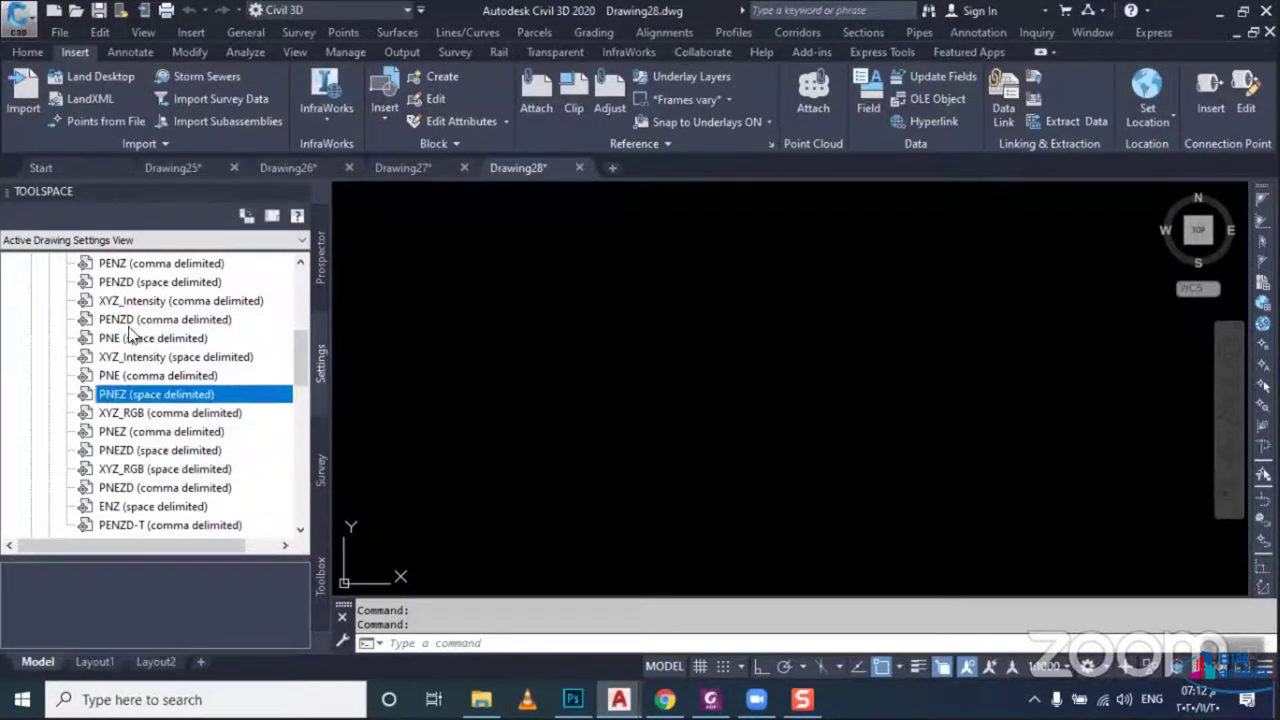
{"action": "scroll", "coordinate": [130, 335], "scroll_direction": "up", "scroll_amount": 2}
{"action": "scroll", "coordinate": [80, 338], "scroll_direction": "up", "scroll_amount": 3}
{"action": "left_click", "coordinate": [48, 375]}
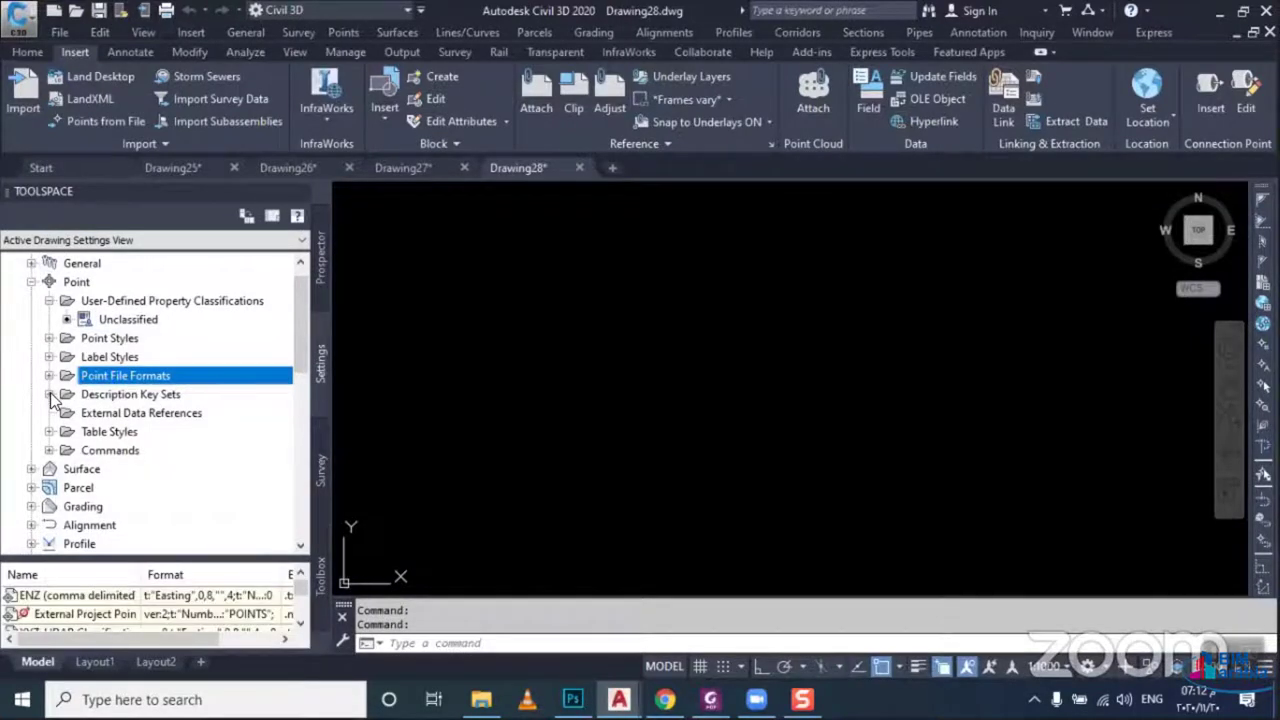
{"action": "left_click", "coordinate": [48, 394]}
{"action": "left_click", "coordinate": [98, 414]}
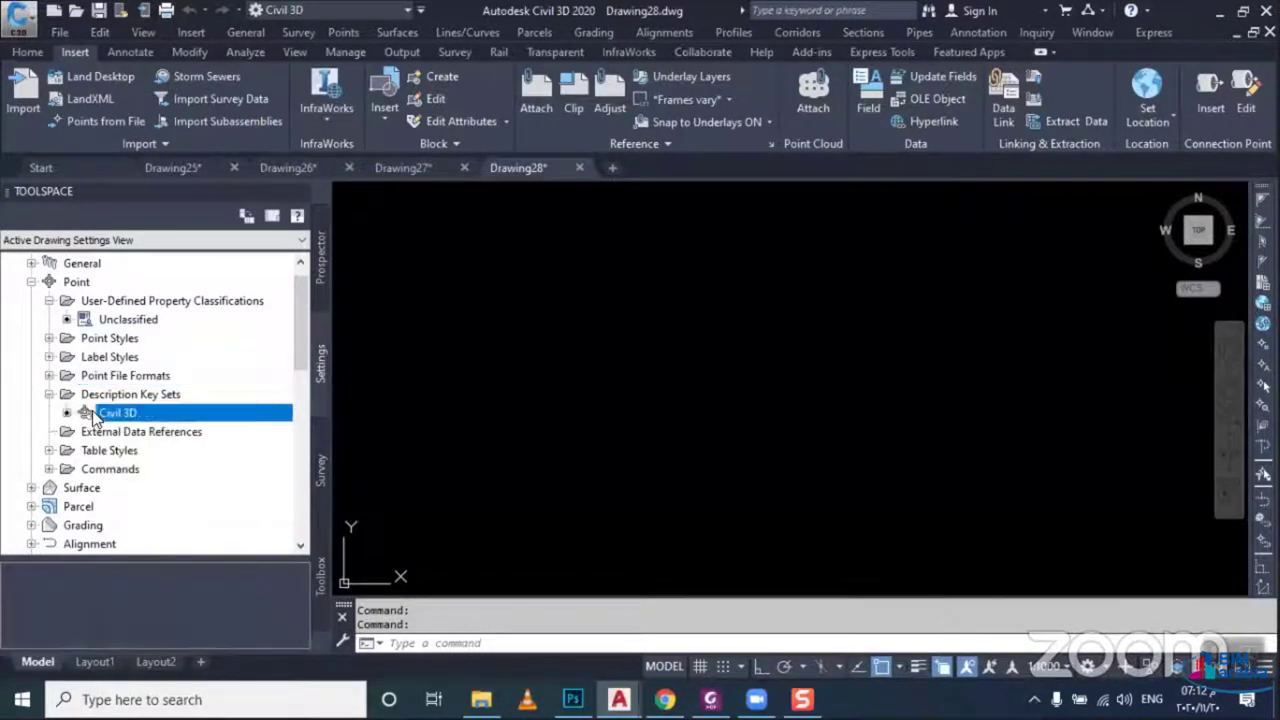
{"action": "right_click", "coordinate": [98, 414]}
{"action": "left_click", "coordinate": [150, 491]}
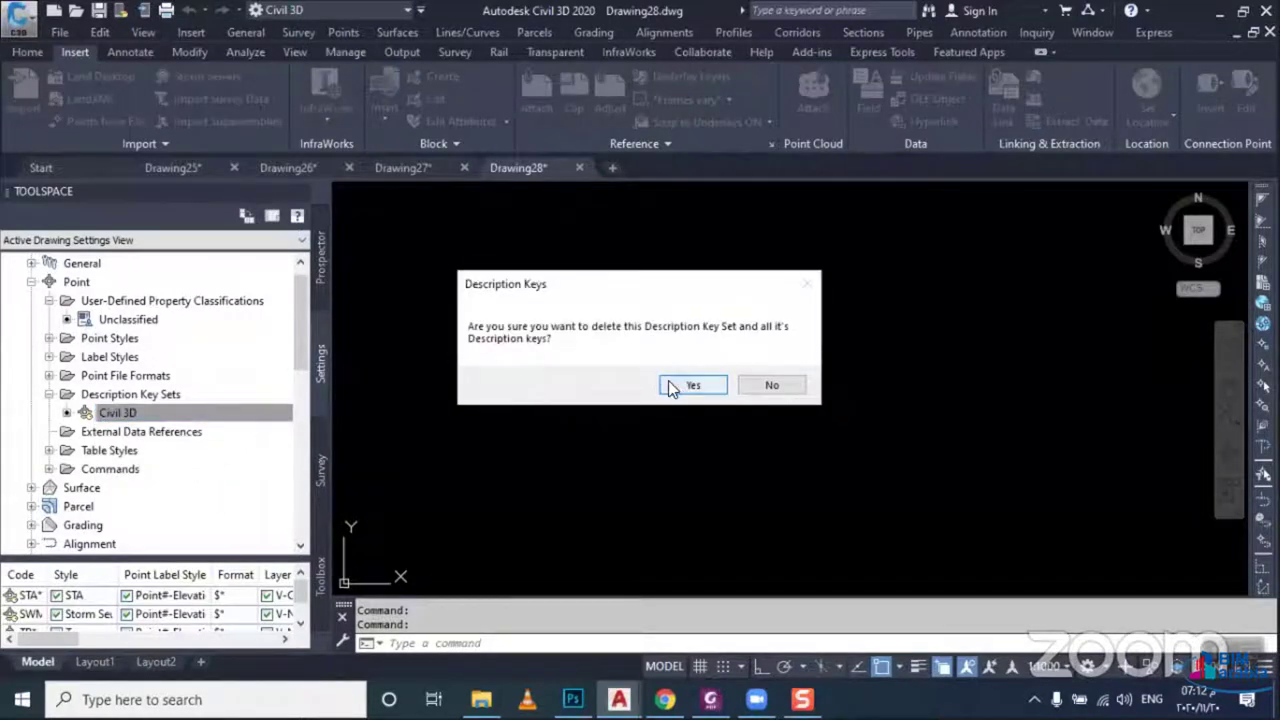
{"action": "left_click", "coordinate": [676, 386]}
{"action": "left_click", "coordinate": [321, 257]}
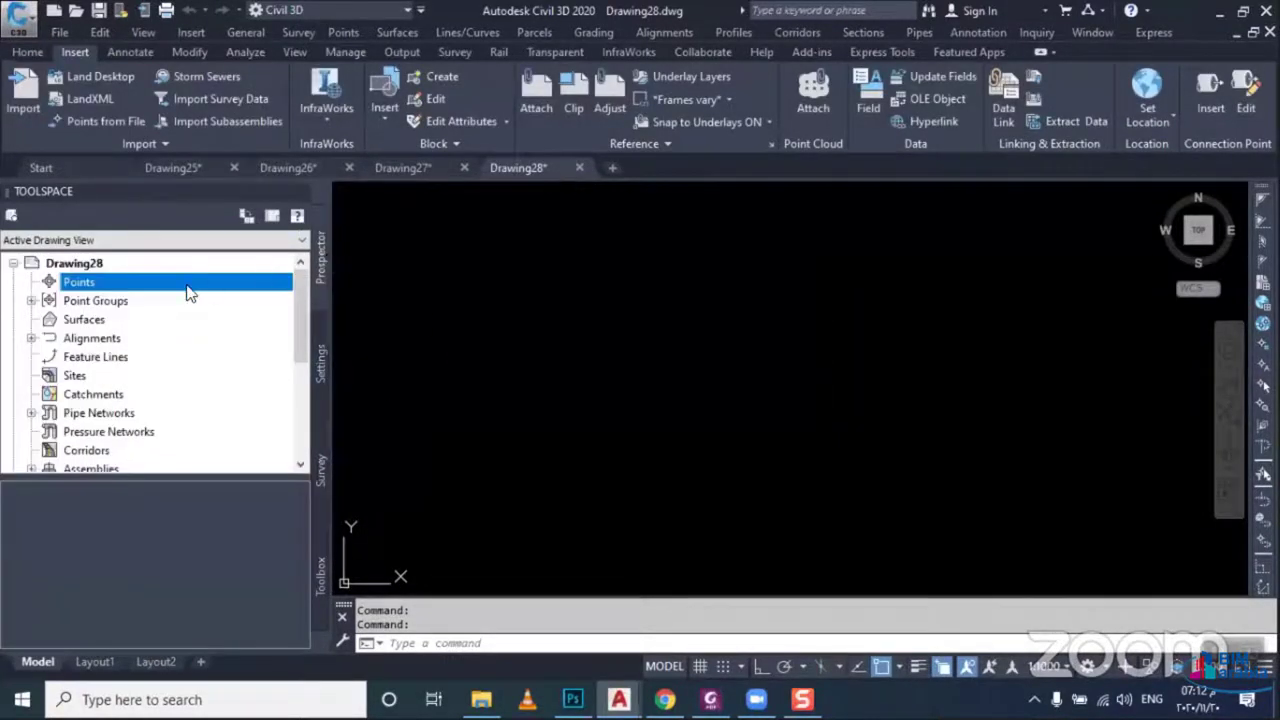
{"action": "right_click", "coordinate": [191, 288]}
Start a point import from the Create Points tools with X02.csv as the source file
{"action": "left_click", "coordinate": [238, 297]}
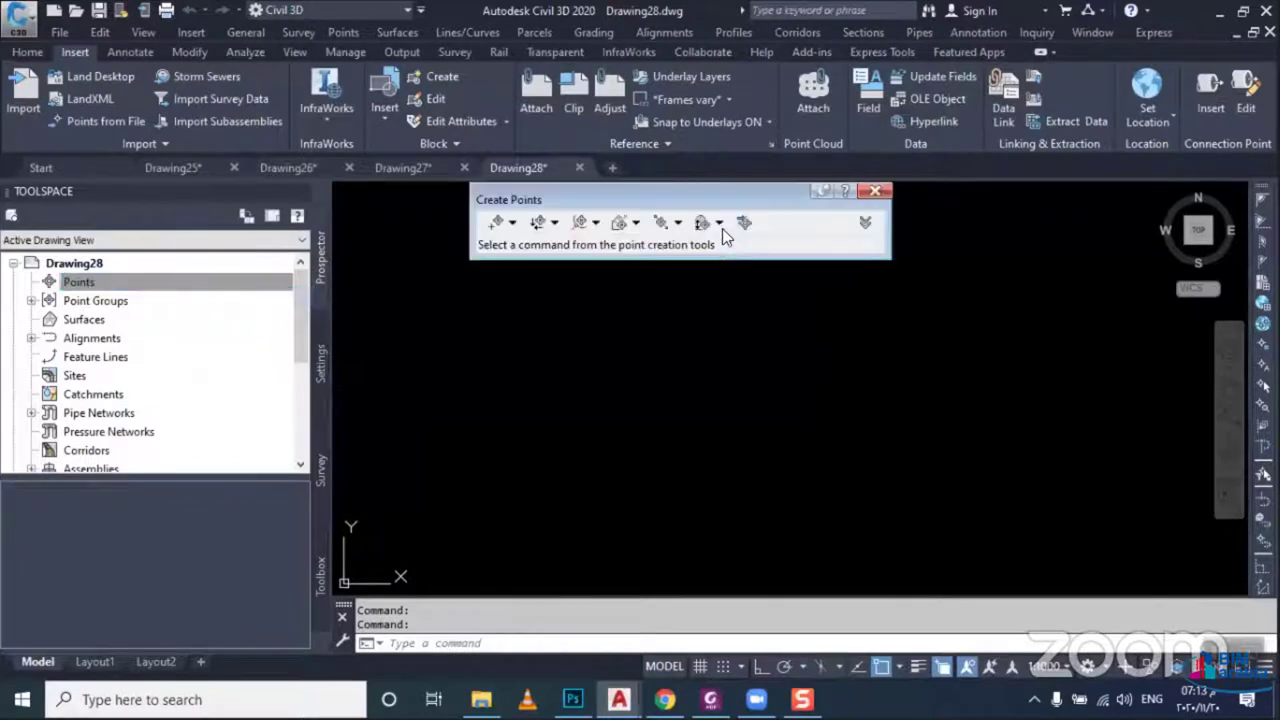
{"action": "left_click", "coordinate": [744, 224]}
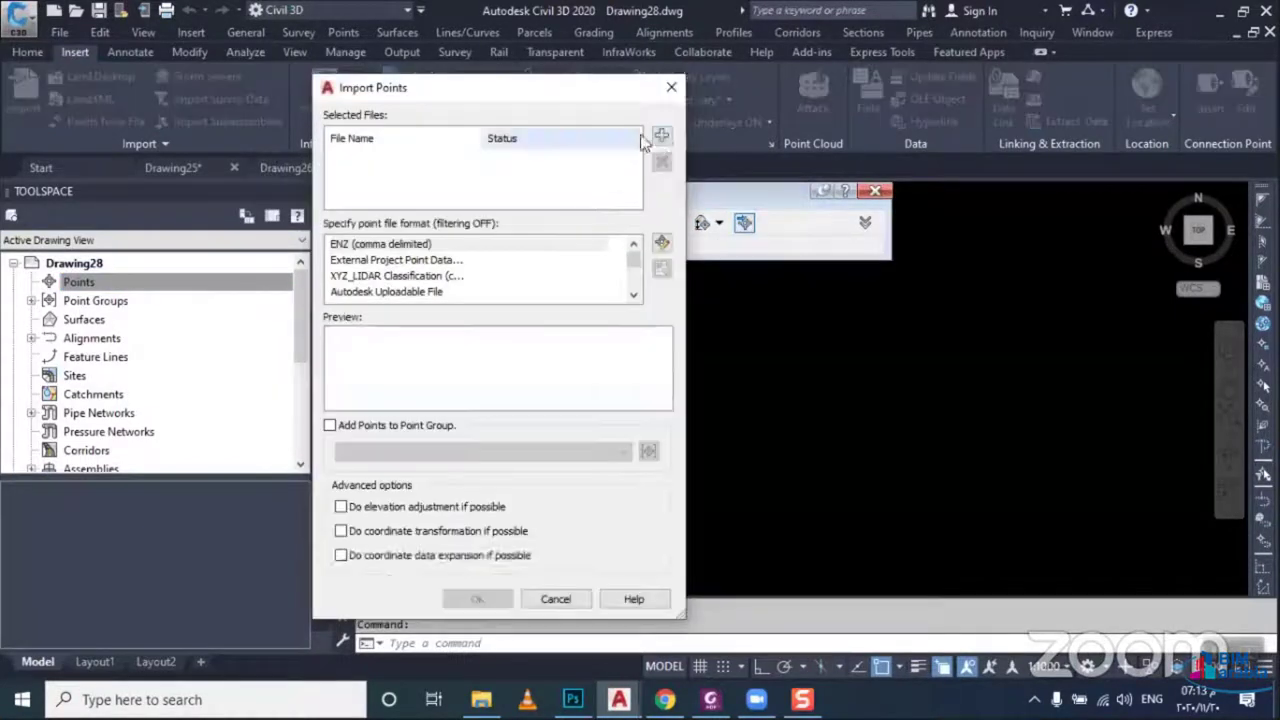
{"action": "left_click", "coordinate": [662, 136]}
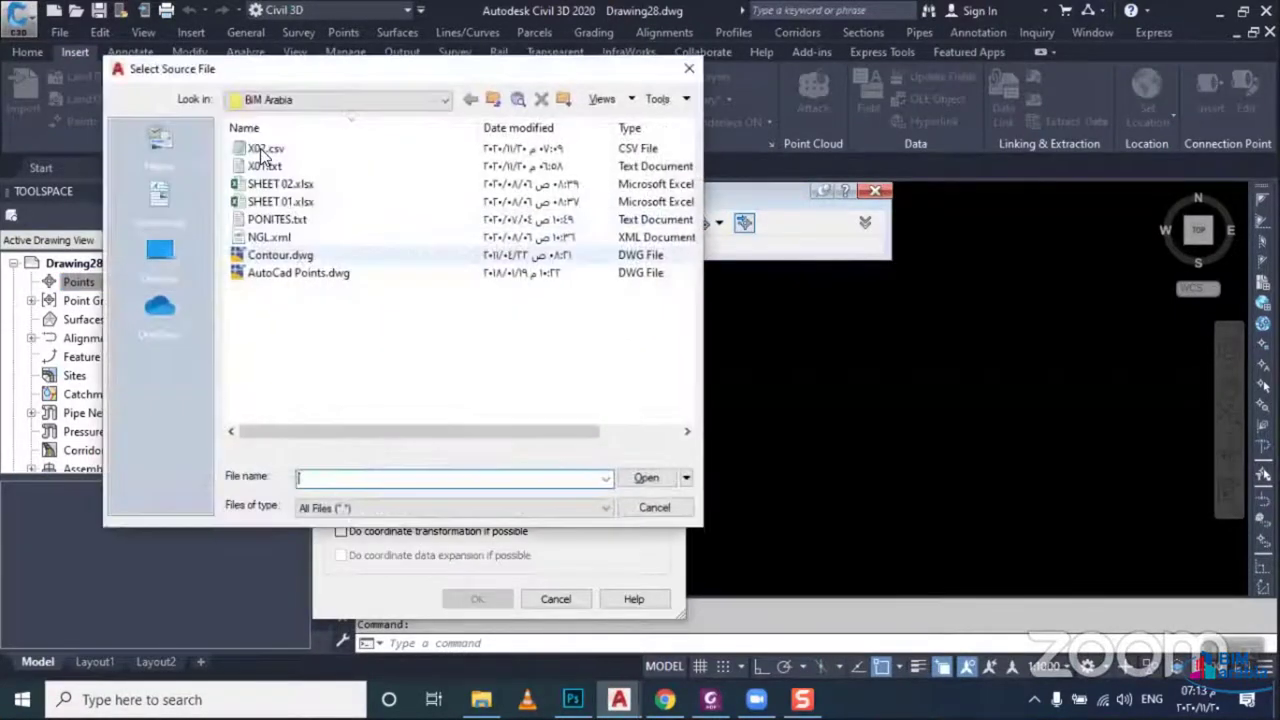
{"action": "key", "text": "Return"}
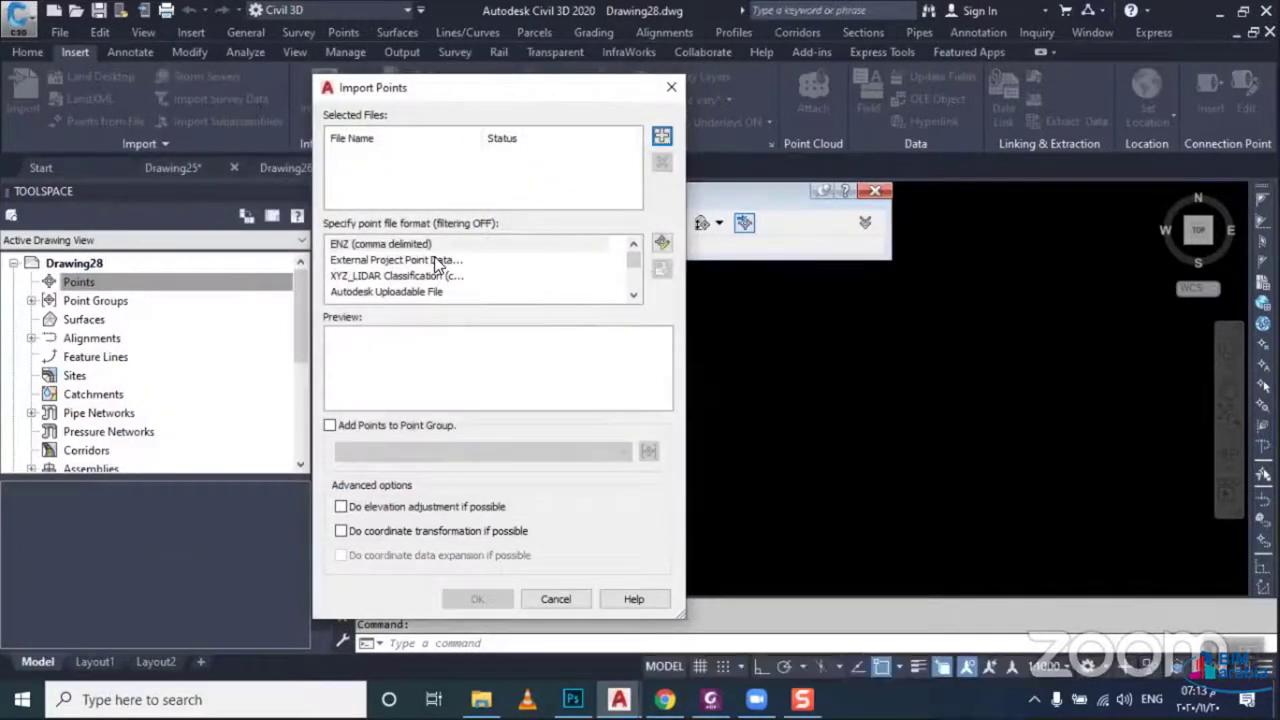
Import the points using PENZD-T (comma delimited), zoom out to them, and close Create Points
{"action": "left_click", "coordinate": [410, 276]}
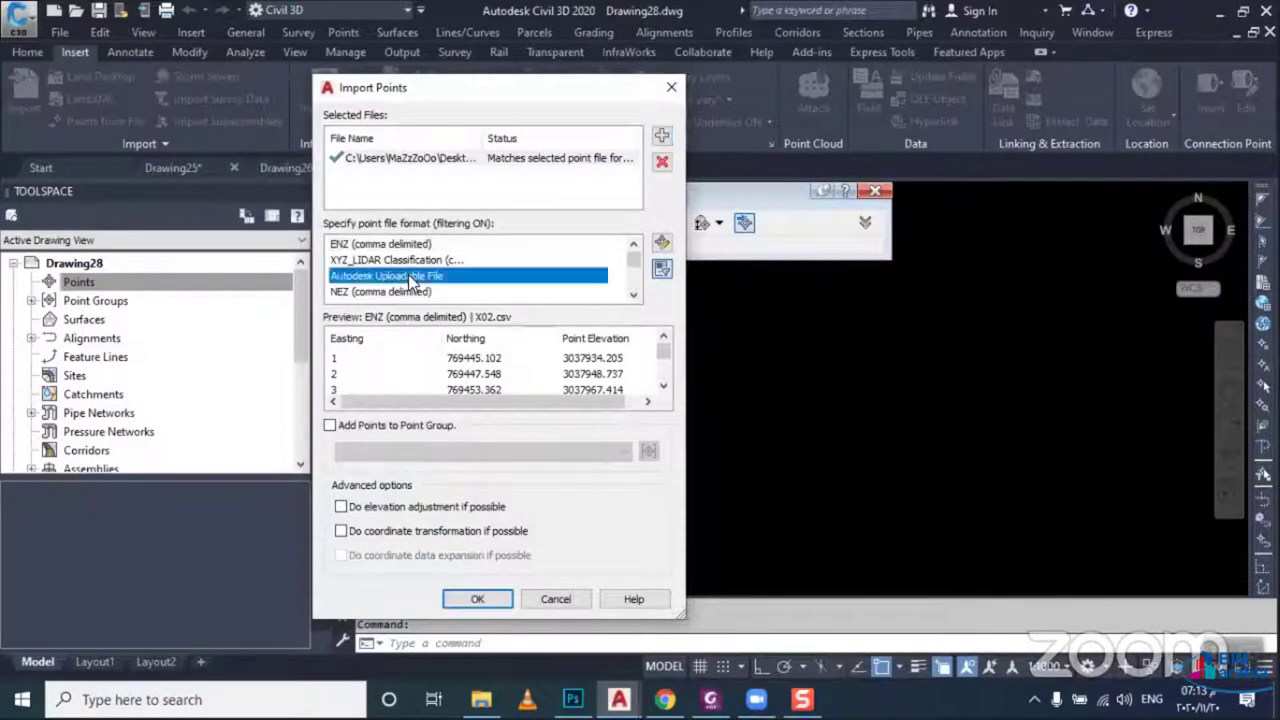
{"action": "scroll", "coordinate": [410, 282], "scroll_direction": "down", "scroll_amount": 1}
{"action": "scroll", "coordinate": [410, 282], "scroll_direction": "down", "scroll_amount": 1}
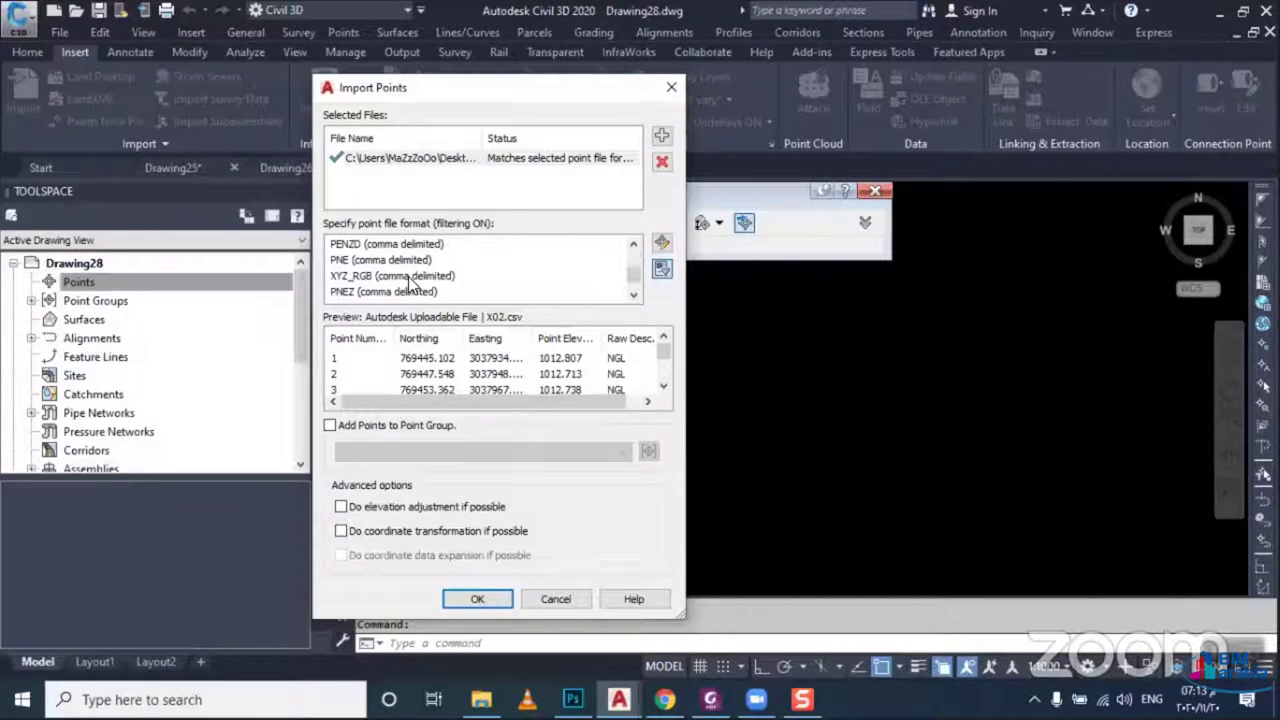
{"action": "scroll", "coordinate": [408, 285], "scroll_direction": "down", "scroll_amount": 1}
{"action": "left_click", "coordinate": [406, 291]}
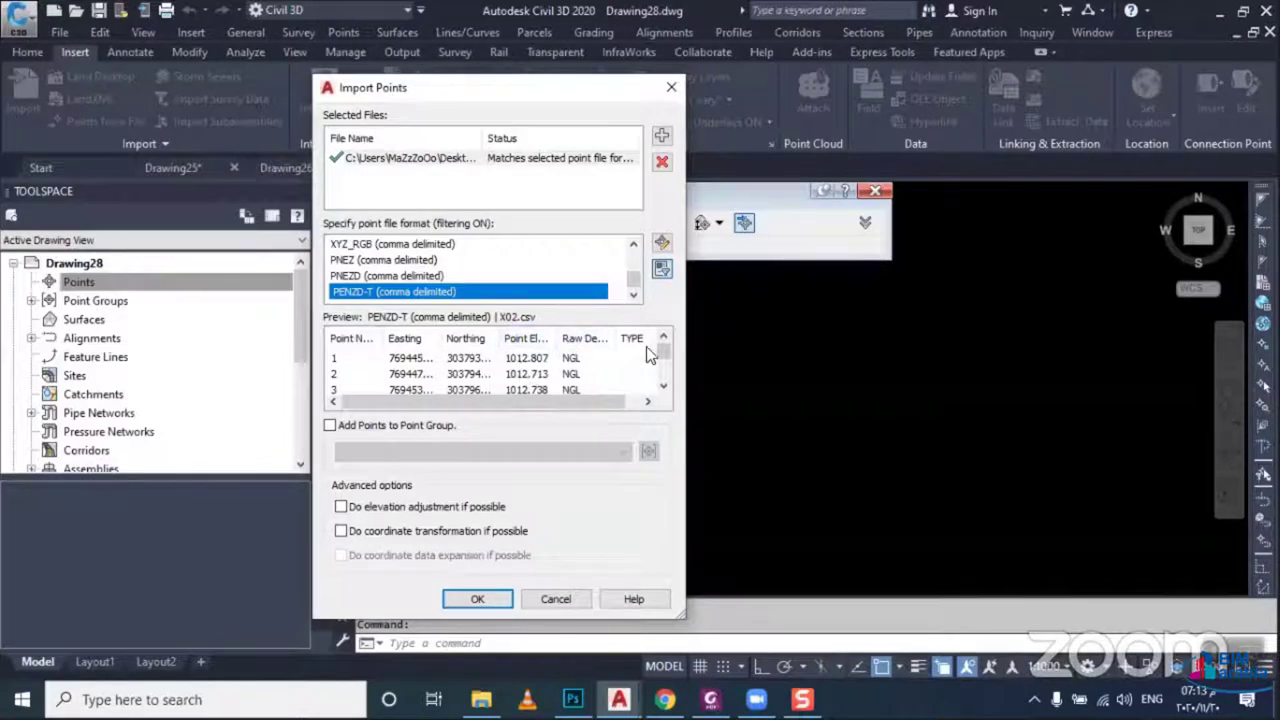
{"action": "scroll", "coordinate": [618, 374], "scroll_direction": "down", "scroll_amount": 1}
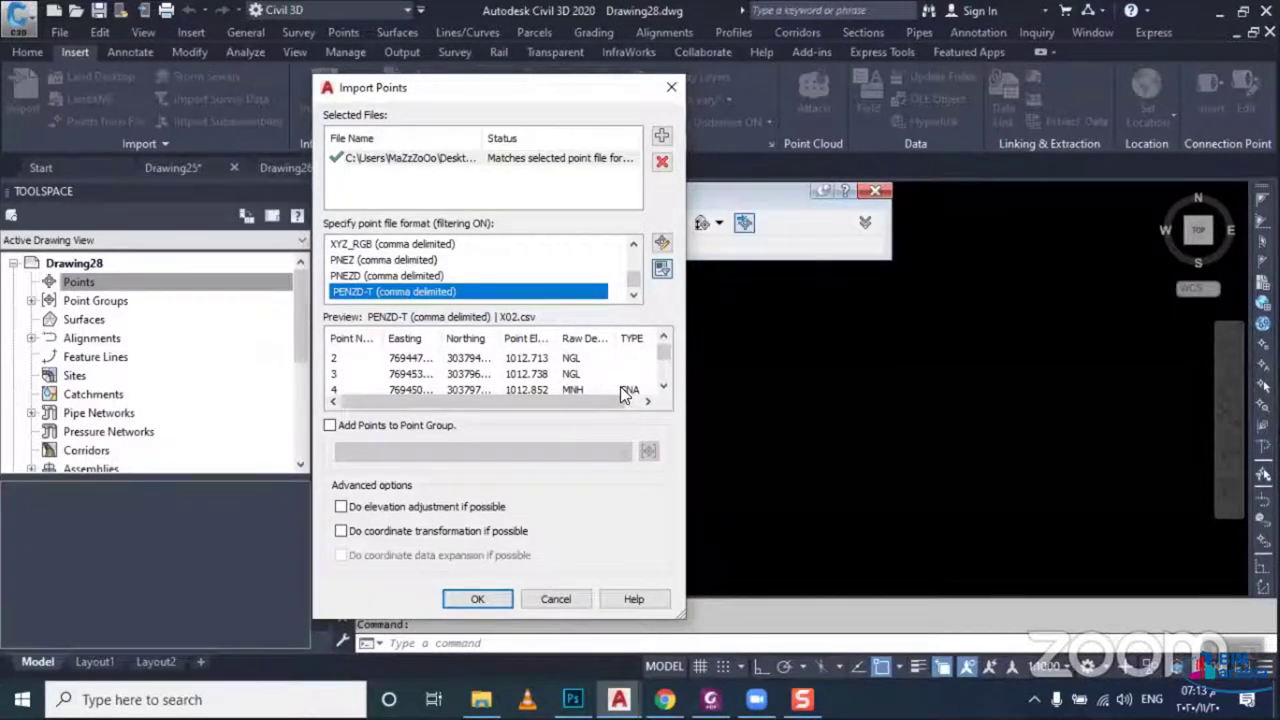
{"action": "left_click", "coordinate": [477, 598]}
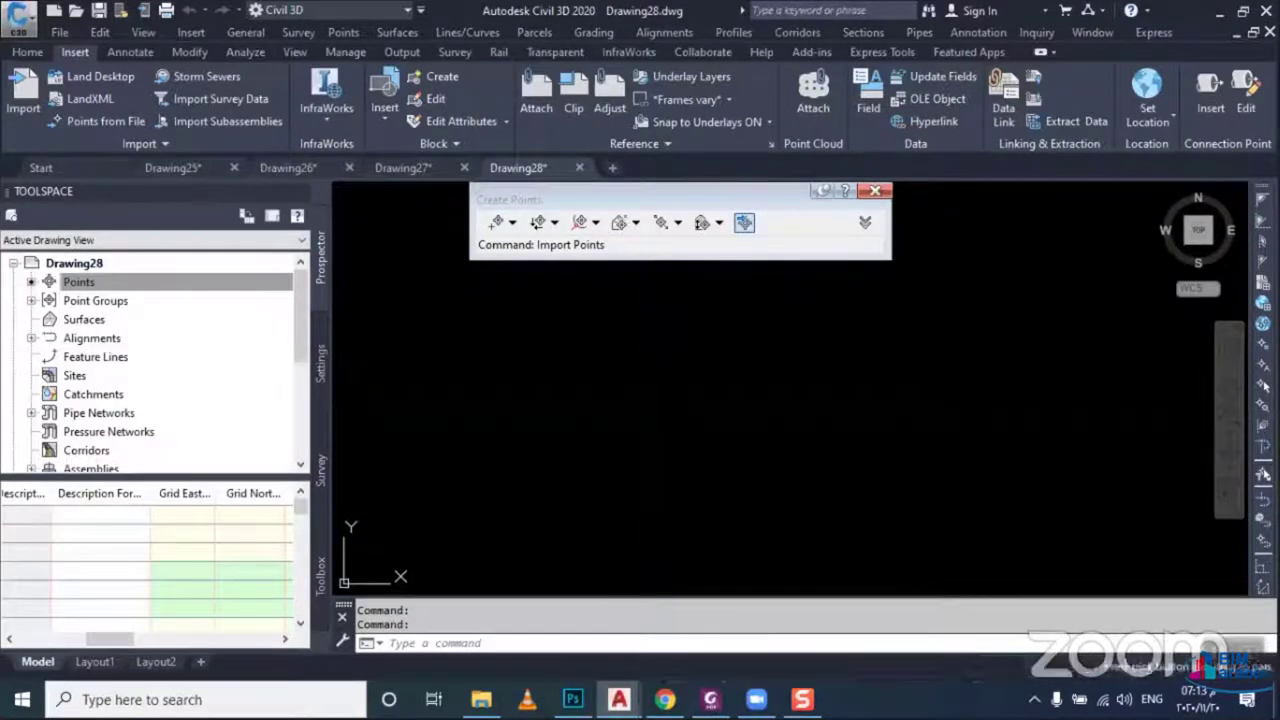
{"action": "middle_click", "coordinate": [651, 391]}
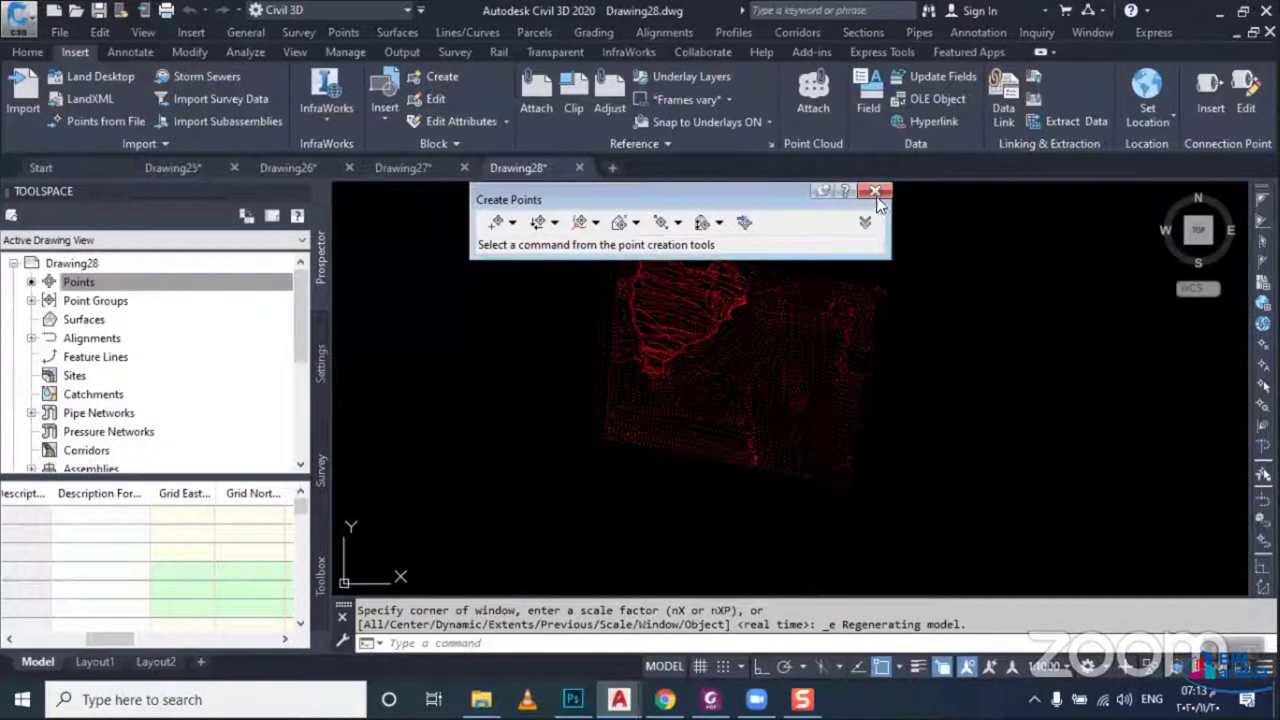
{"action": "left_click", "coordinate": [875, 190]}
Double-click AutoCad Points.dwg in the BiM Arabia folder to load it in Civil 3D
{"action": "left_click", "coordinate": [481, 699]}
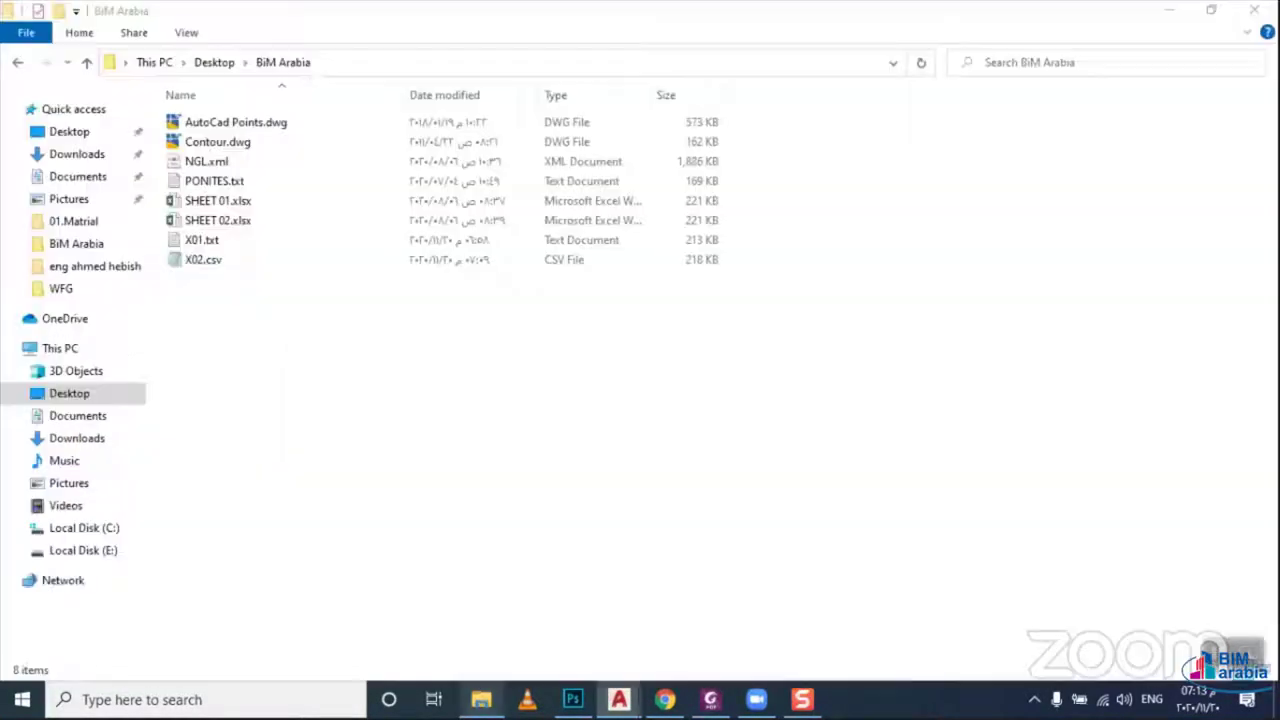
{"action": "double_click", "coordinate": [232, 122]}
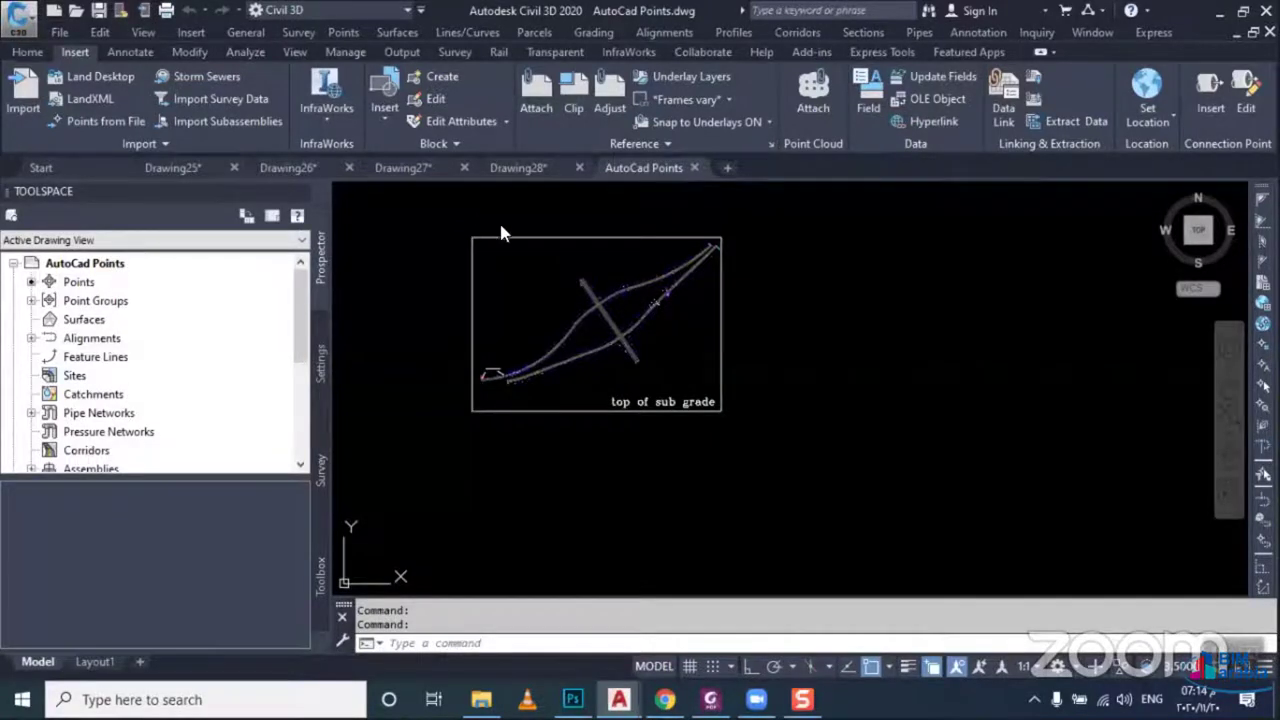
Return to Drawing28 and pan across the red survey points
{"action": "left_click", "coordinate": [520, 168]}
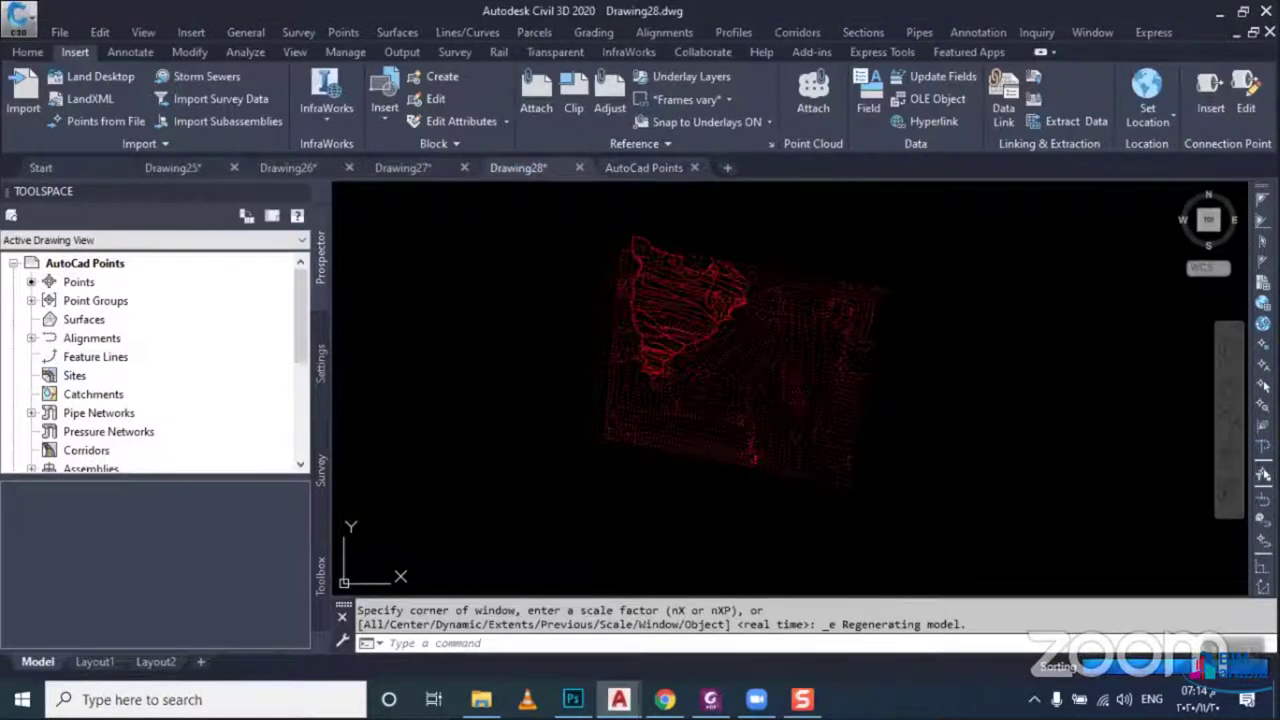
{"action": "scroll", "coordinate": [603, 257], "scroll_direction": "up", "scroll_amount": 3}
{"action": "middle_click_drag", "start_coordinate": [603, 257], "coordinate": [616, 316]}
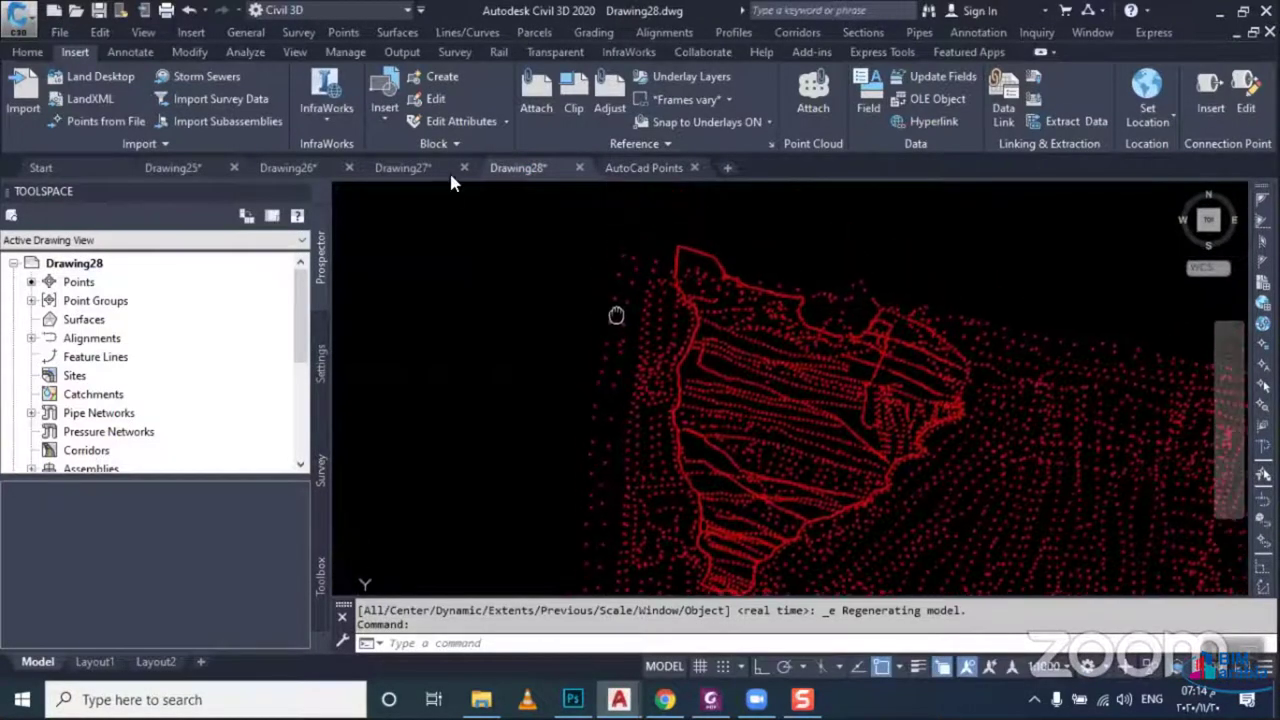
Close Drawing27, Drawing26 and Drawing25 without saving changes
{"action": "left_click", "coordinate": [450, 172]}
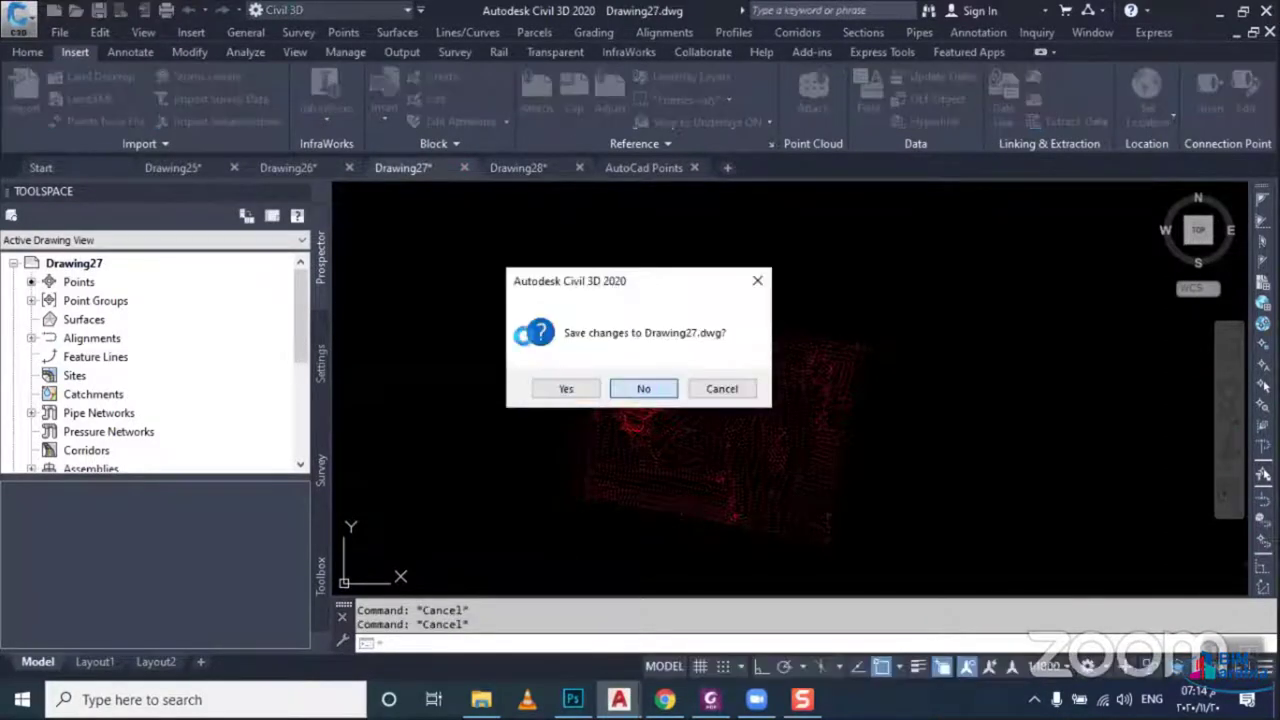
{"action": "key", "text": "Escape"}
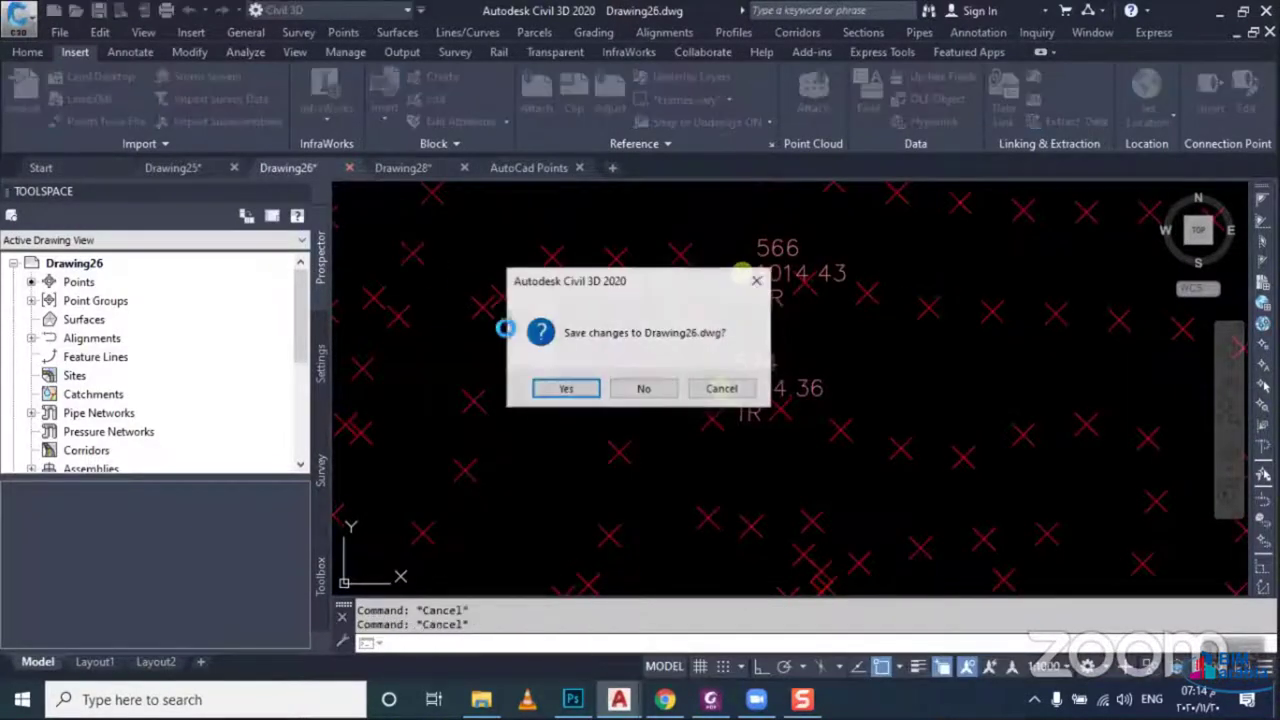
{"action": "left_click", "coordinate": [643, 388]}
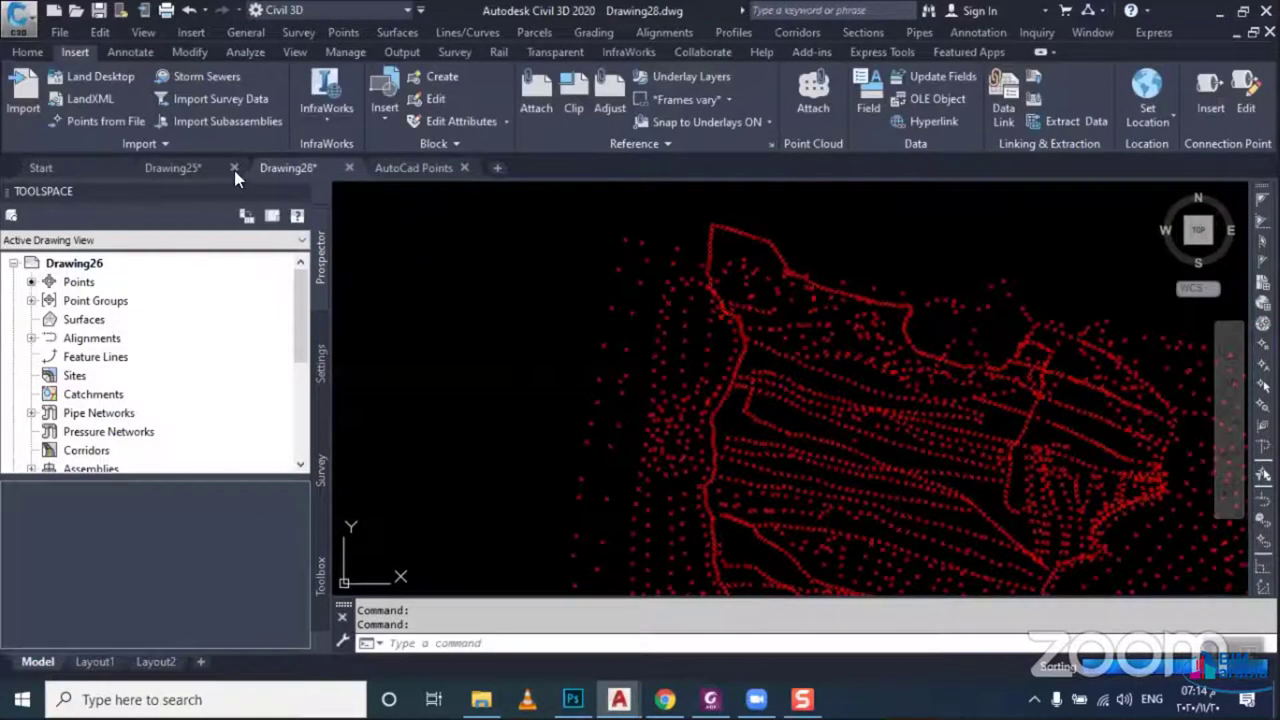
{"action": "left_click", "coordinate": [234, 170]}
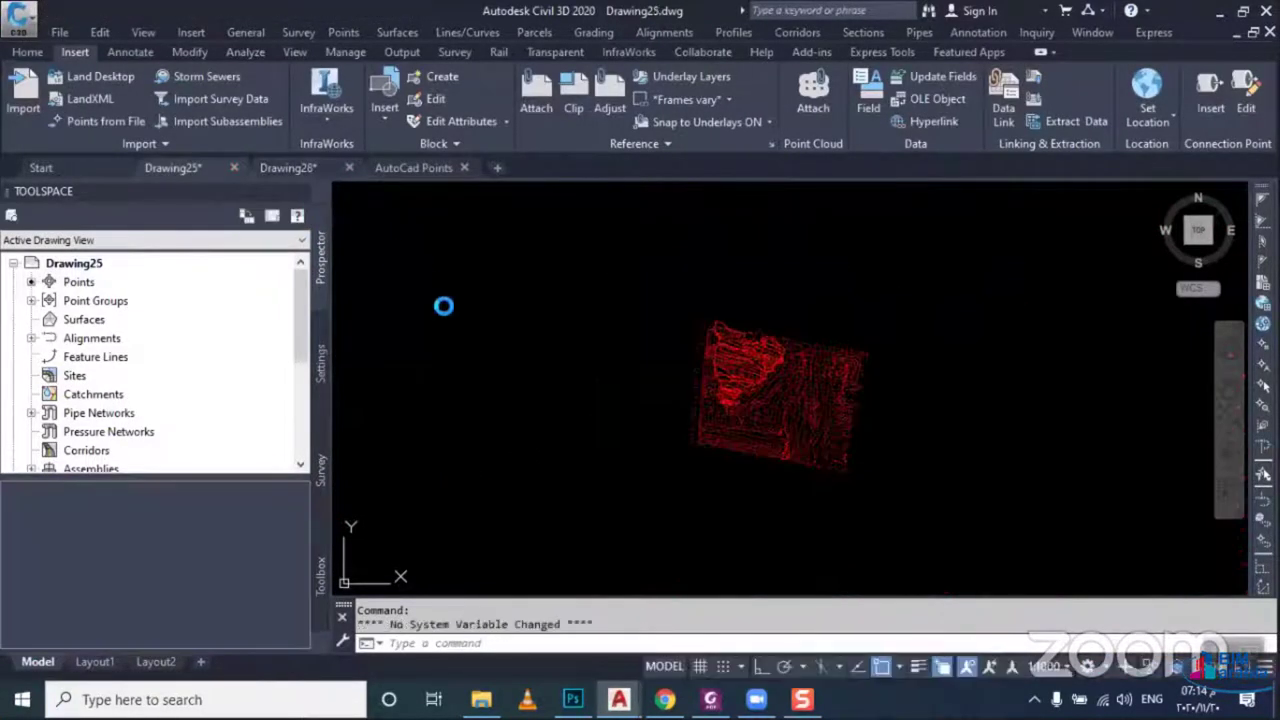
{"action": "left_click", "coordinate": [636, 387]}
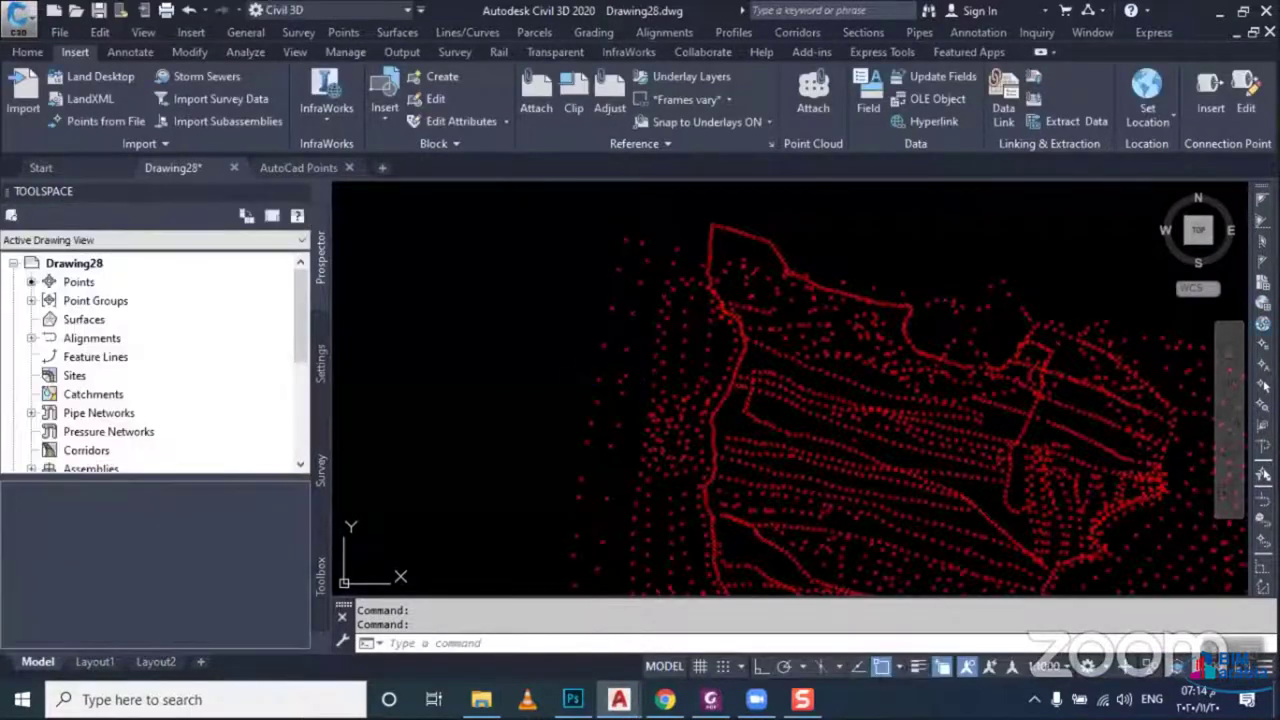
In AutoCad Points, zoom to point 288 and check its elevation in Properties
{"action": "left_click", "coordinate": [295, 167]}
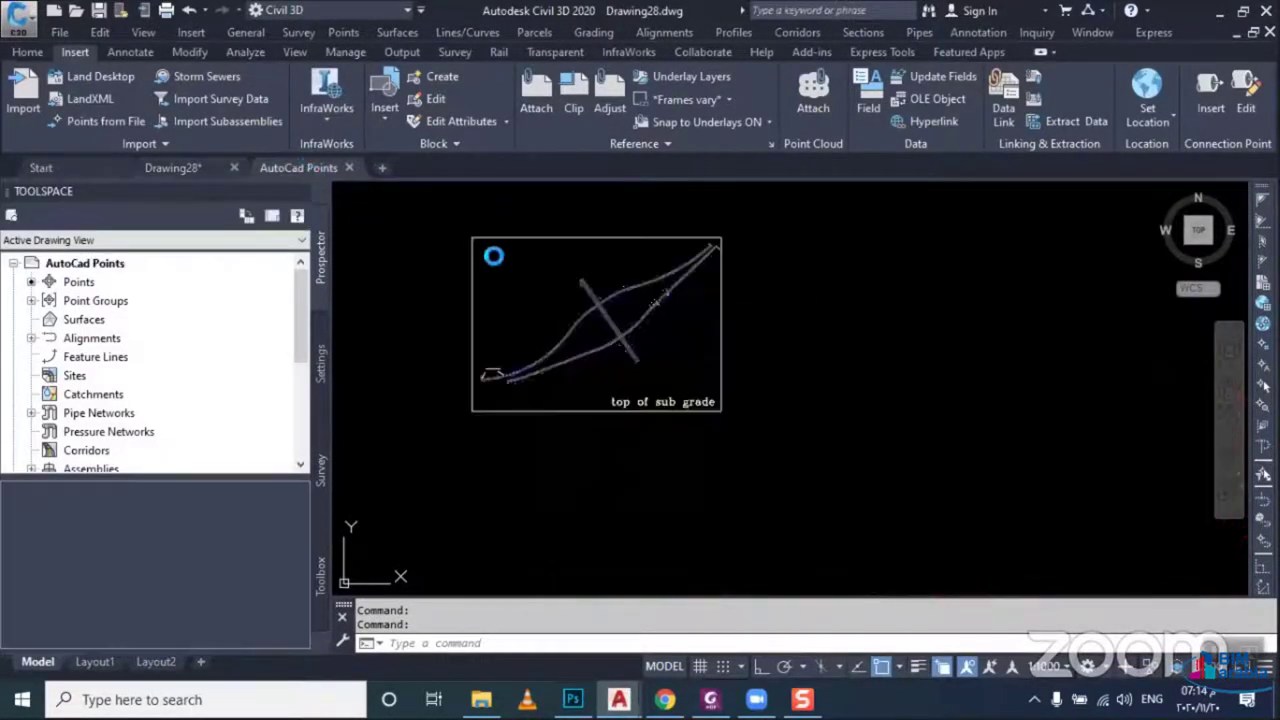
{"action": "middle_click_drag", "start_coordinate": [616, 297], "coordinate": [714, 349]}
{"action": "scroll", "coordinate": [690, 355], "scroll_direction": "up", "scroll_amount": 3}
{"action": "scroll", "coordinate": [626, 380], "scroll_direction": "up", "scroll_amount": 4}
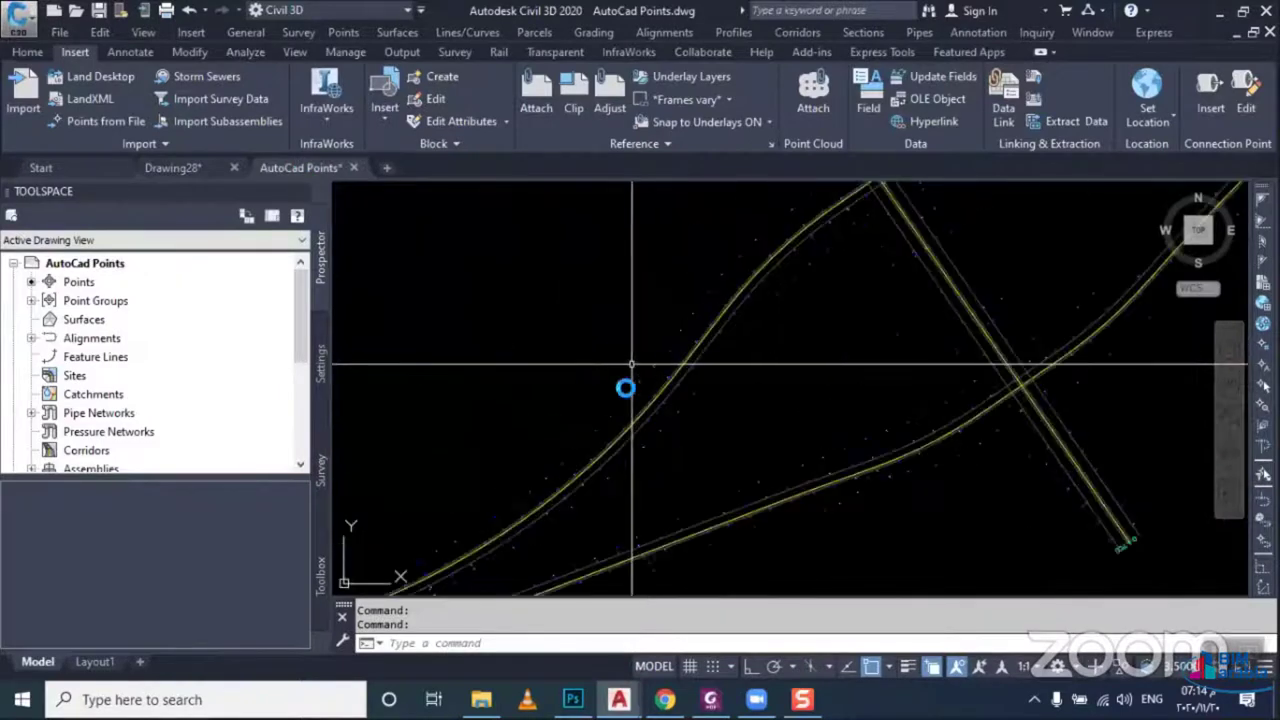
{"action": "scroll", "coordinate": [625, 389], "scroll_direction": "up", "scroll_amount": 3}
{"action": "scroll", "coordinate": [589, 451], "scroll_direction": "up", "scroll_amount": 3}
{"action": "scroll", "coordinate": [626, 434], "scroll_direction": "up", "scroll_amount": 3}
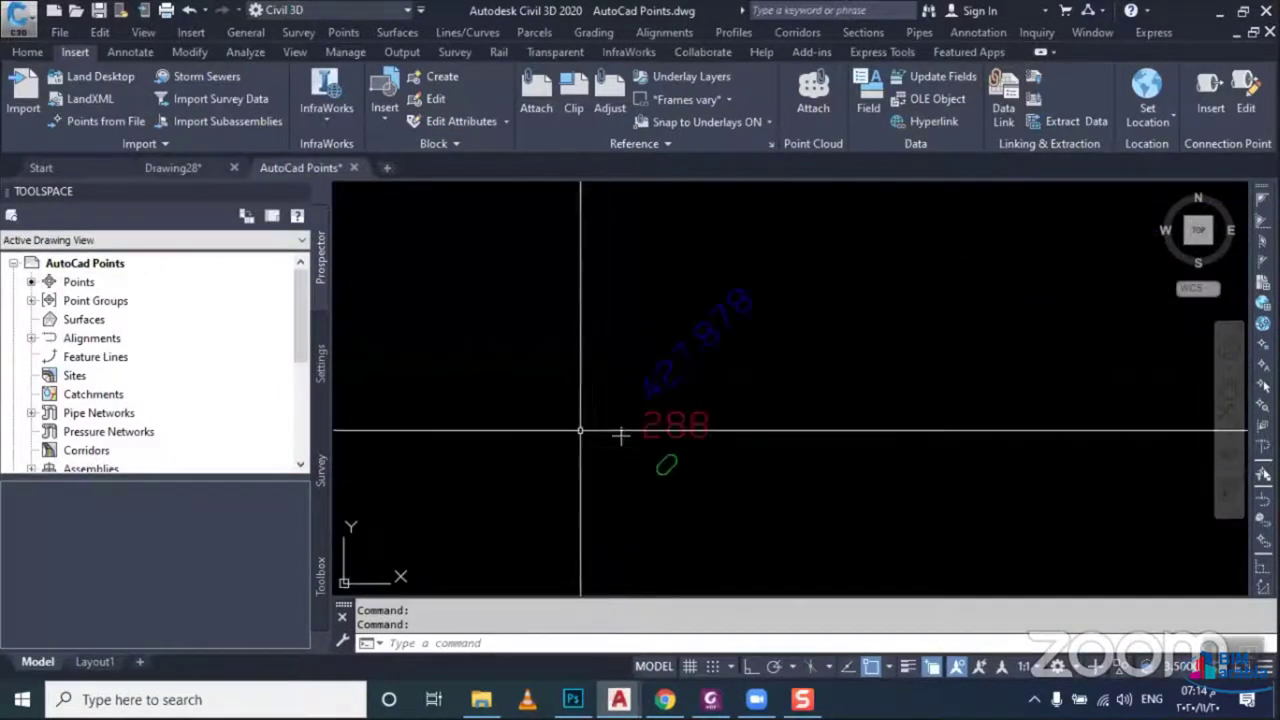
{"action": "left_click", "coordinate": [620, 436]}
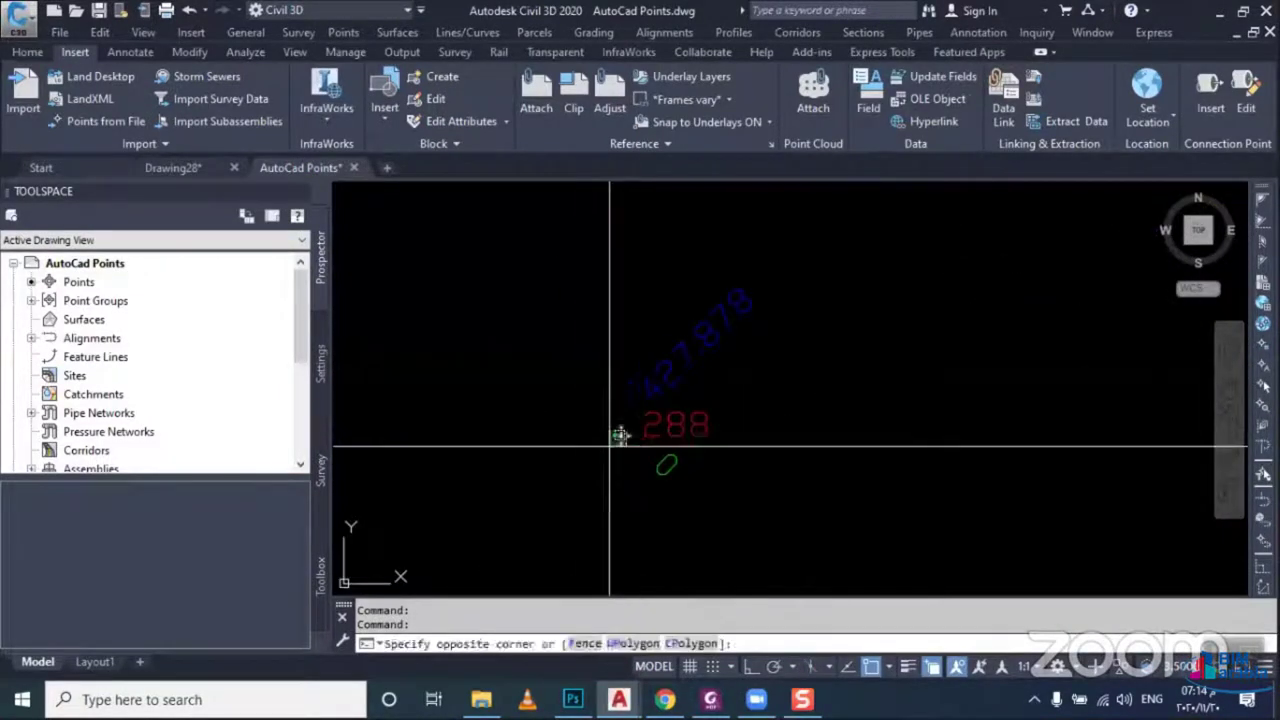
{"action": "left_click", "coordinate": [502, 481]}
{"action": "key", "text": "ctrl+1"}
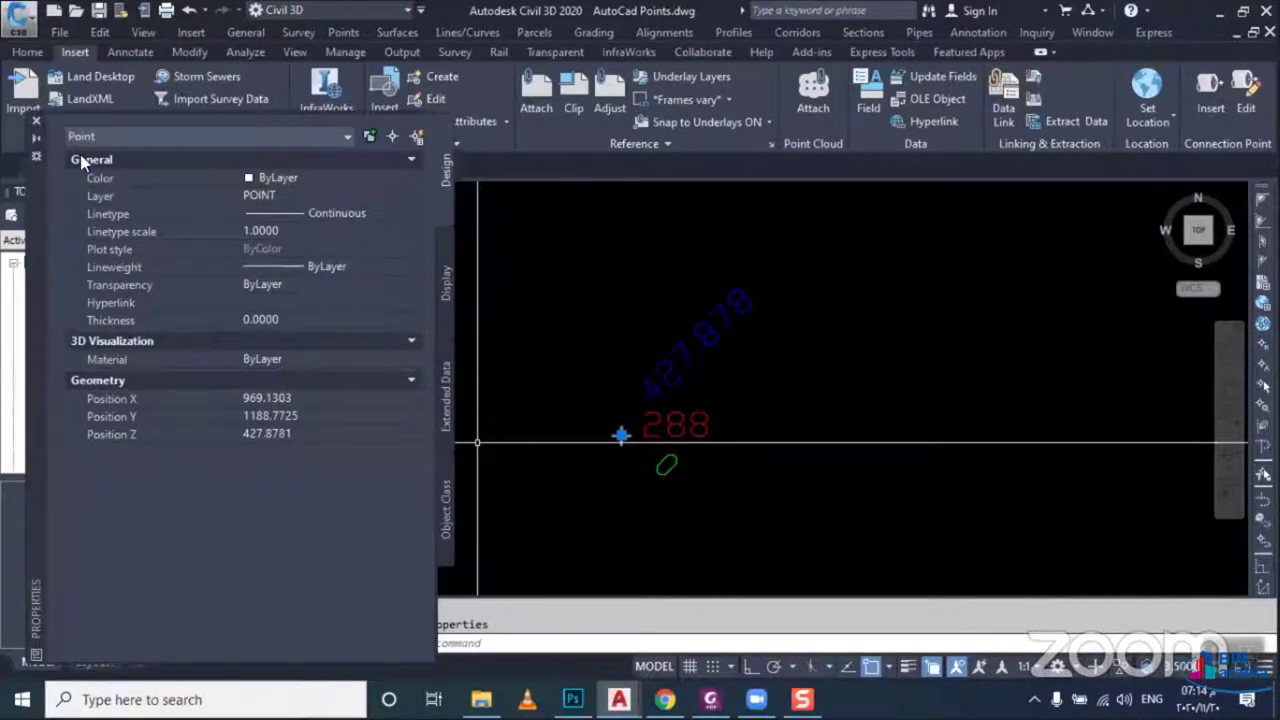
{"action": "left_click", "coordinate": [36, 121]}
Inspect an NGL COGO point's properties in Drawing28, then go back to AutoCad Points
{"action": "scroll", "coordinate": [448, 305], "scroll_direction": "down", "scroll_amount": 5}
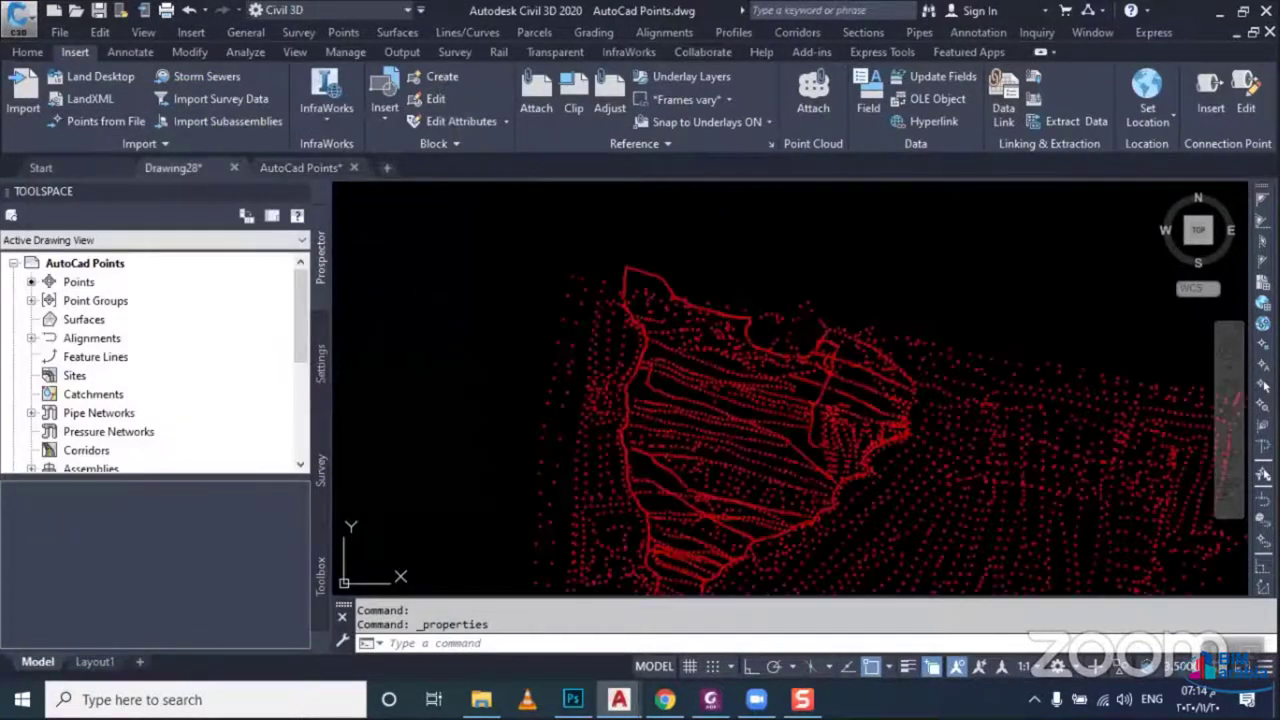
{"action": "key", "text": "ctrl+Tab"}
{"action": "scroll", "coordinate": [577, 343], "scroll_direction": "up", "scroll_amount": 2}
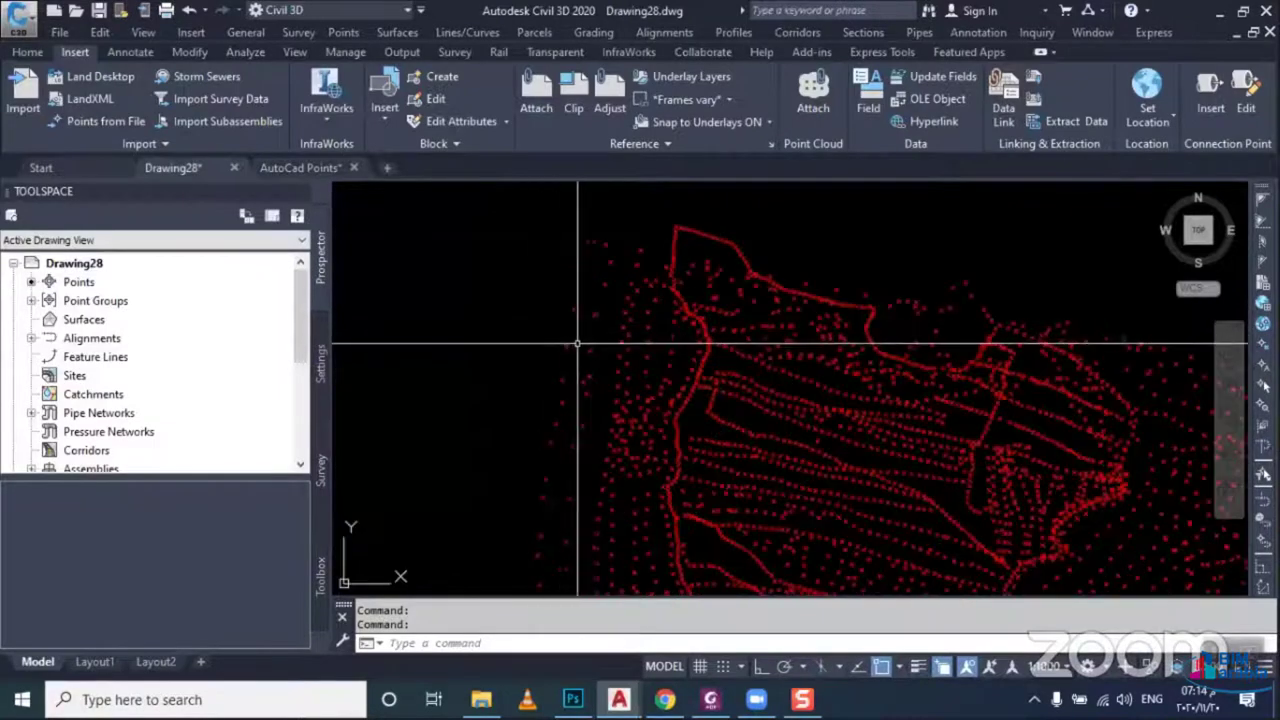
{"action": "left_click", "coordinate": [577, 343]}
{"action": "left_click", "coordinate": [563, 337]}
{"action": "key", "text": "ctrl+1"}
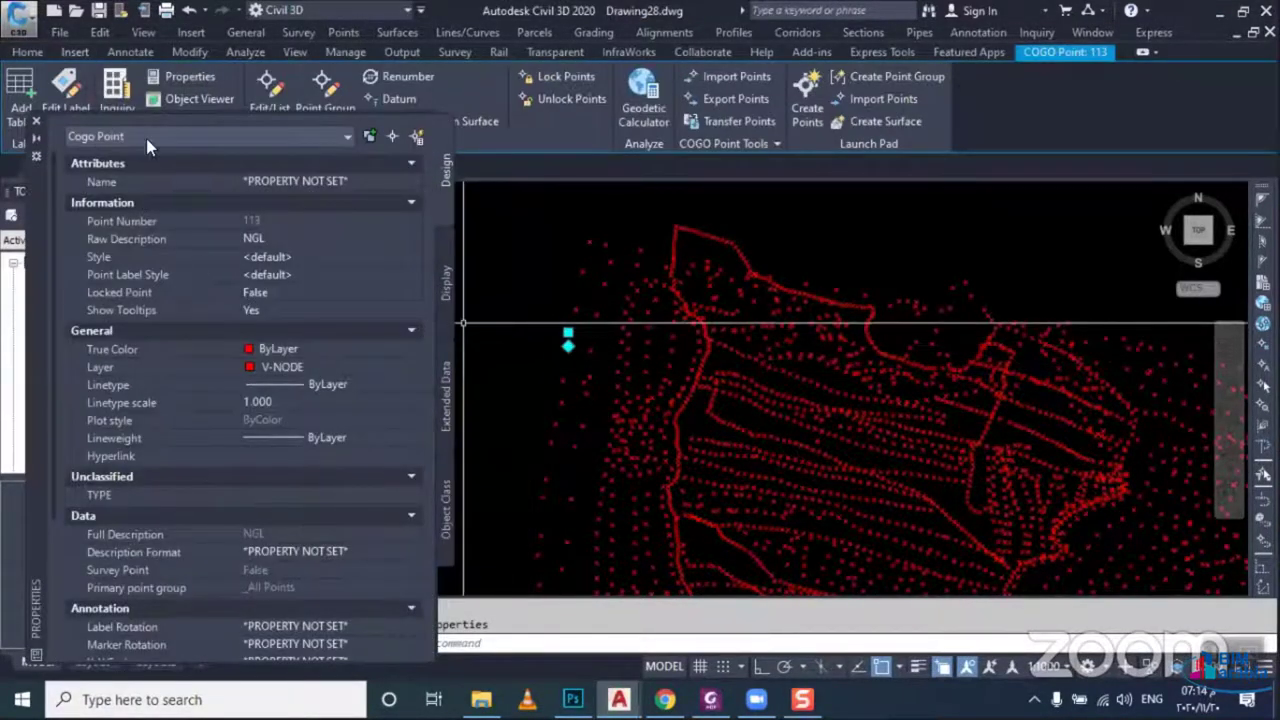
{"action": "left_click", "coordinate": [37, 122]}
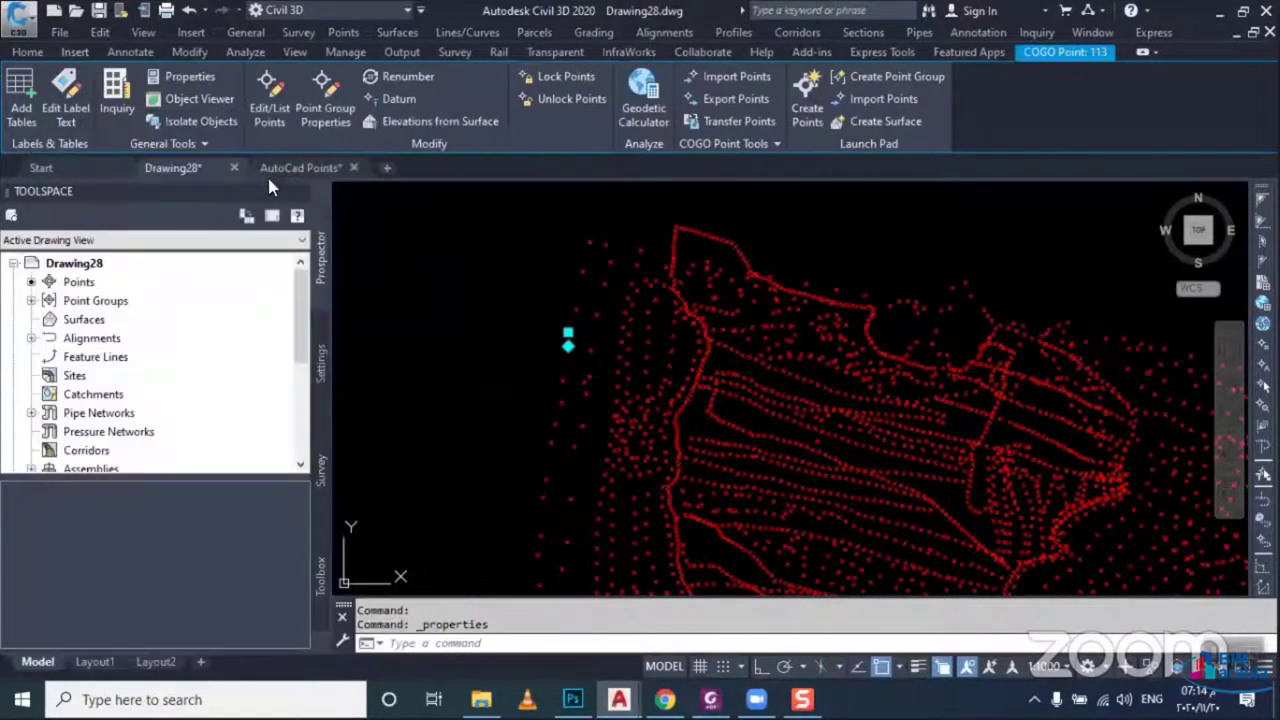
{"action": "left_click", "coordinate": [295, 168]}
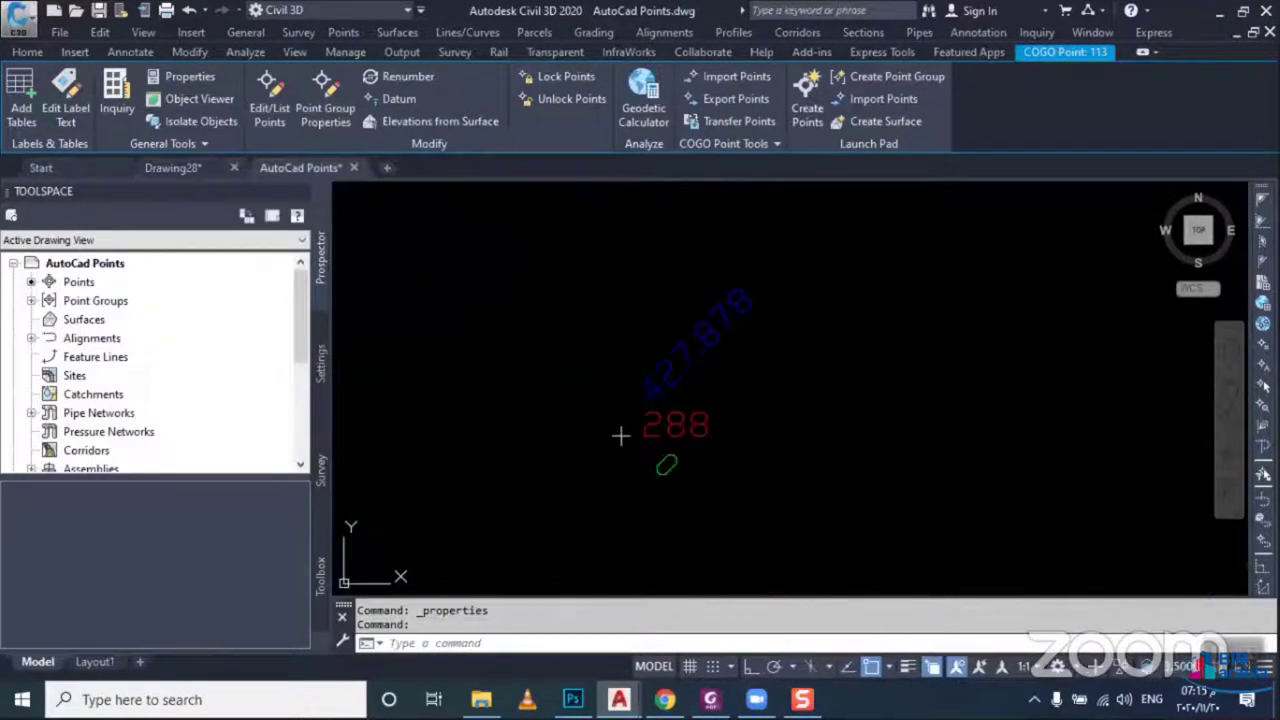
{"action": "scroll", "coordinate": [658, 359], "scroll_direction": "down", "scroll_amount": 3}
Select everything in AutoCad Points and copy it to the clipboard
{"action": "scroll", "coordinate": [680, 400], "scroll_direction": "down", "scroll_amount": 3}
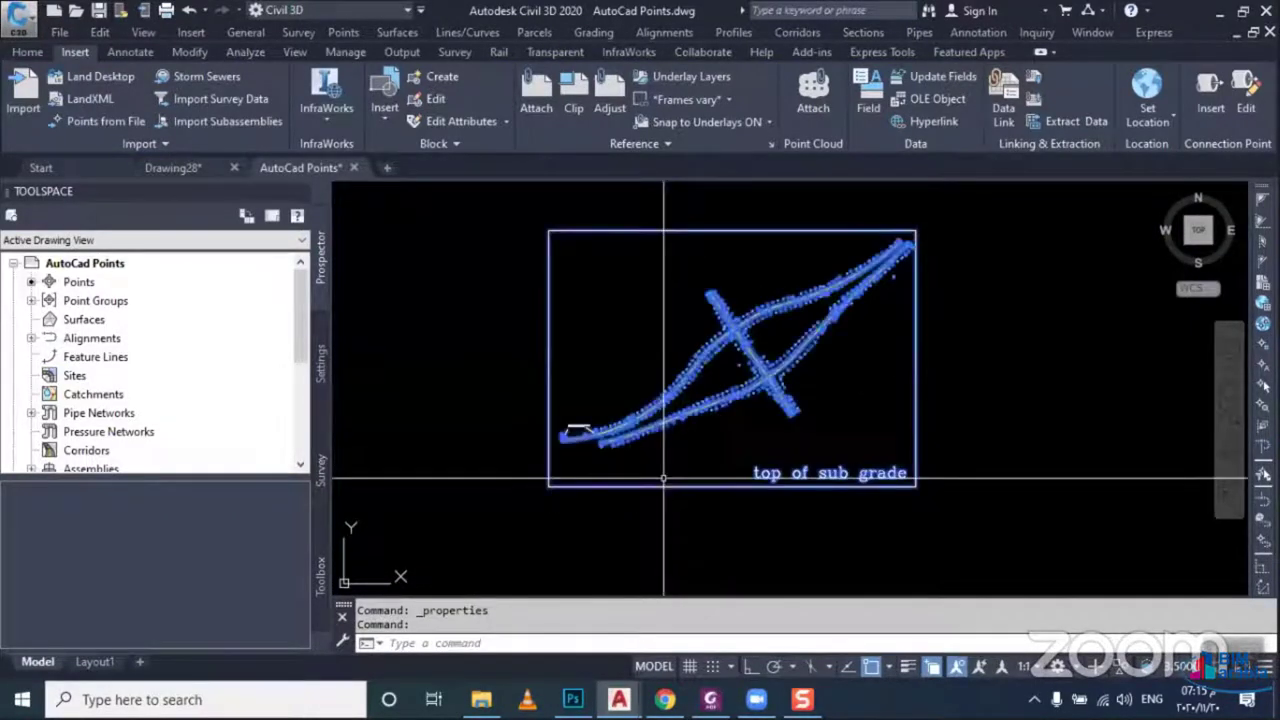
{"action": "key", "text": "ctrl+a"}
{"action": "key", "text": "ctrl+c"}
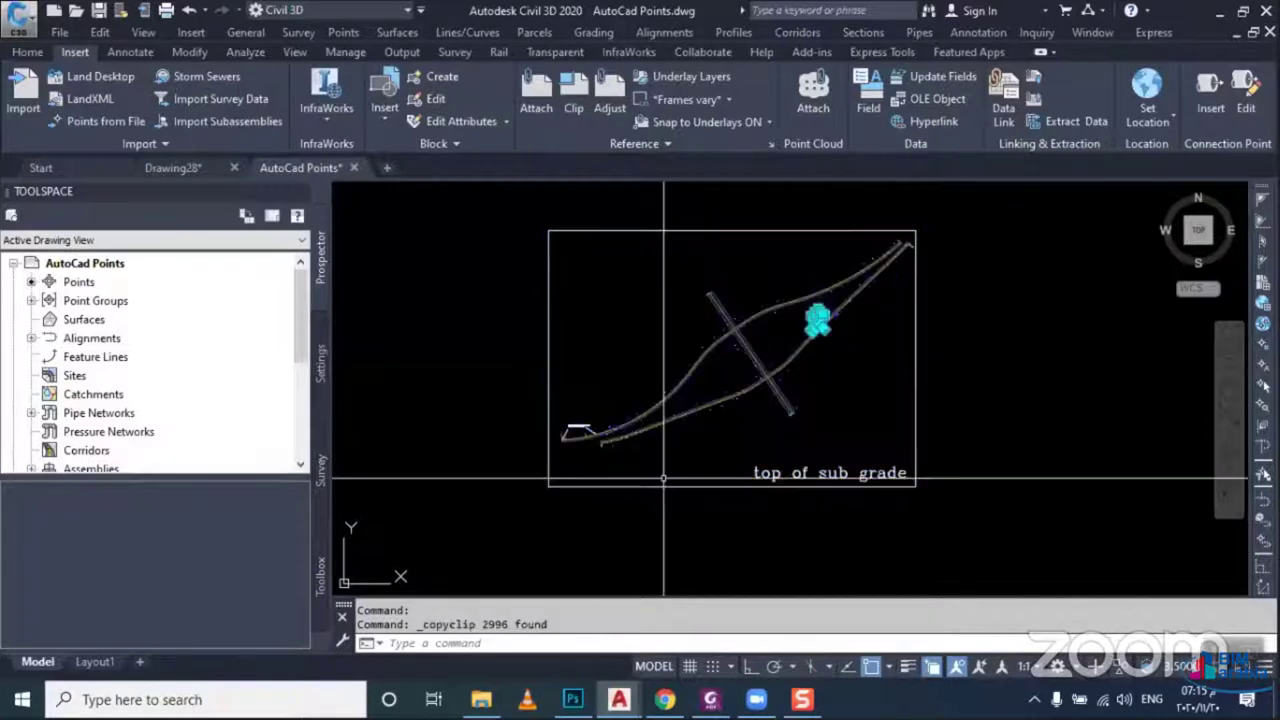
Paste it into a new Drawing29 at original coordinates and zoom extents with ZE
{"action": "left_click", "coordinate": [387, 168]}
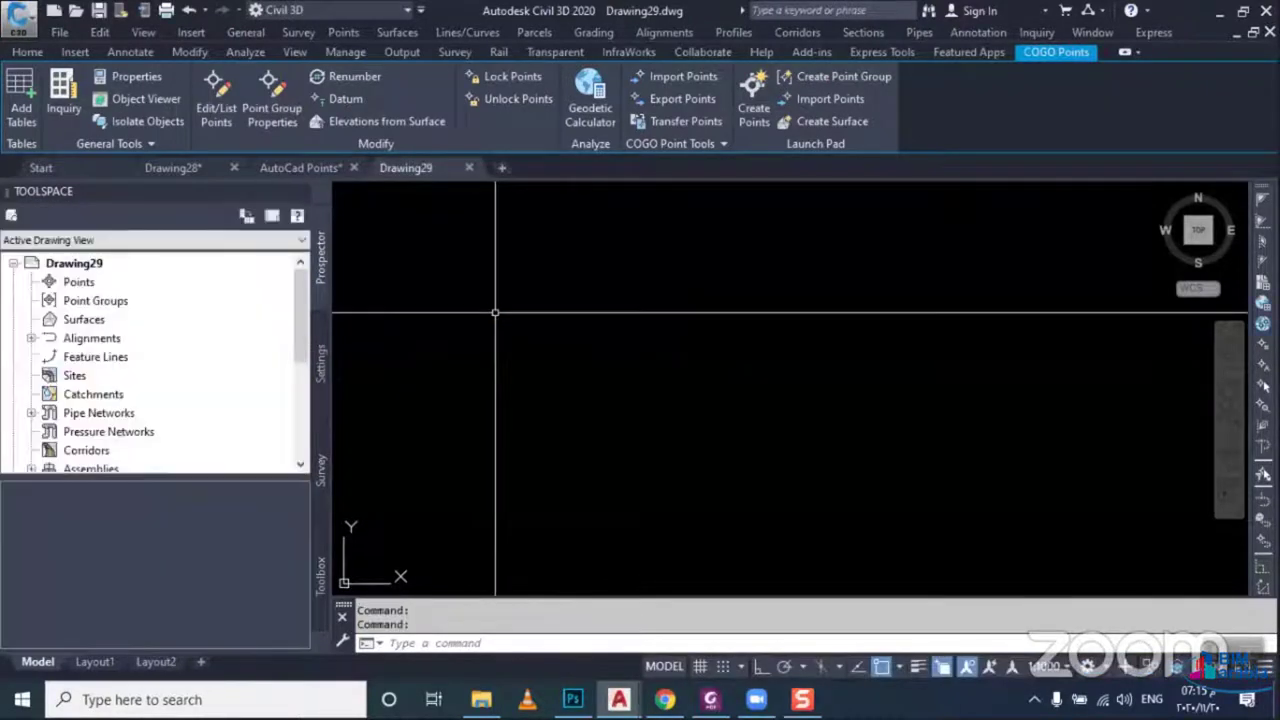
{"action": "right_click", "coordinate": [494, 314]}
{"action": "mouse_move", "coordinate": [552, 373]}
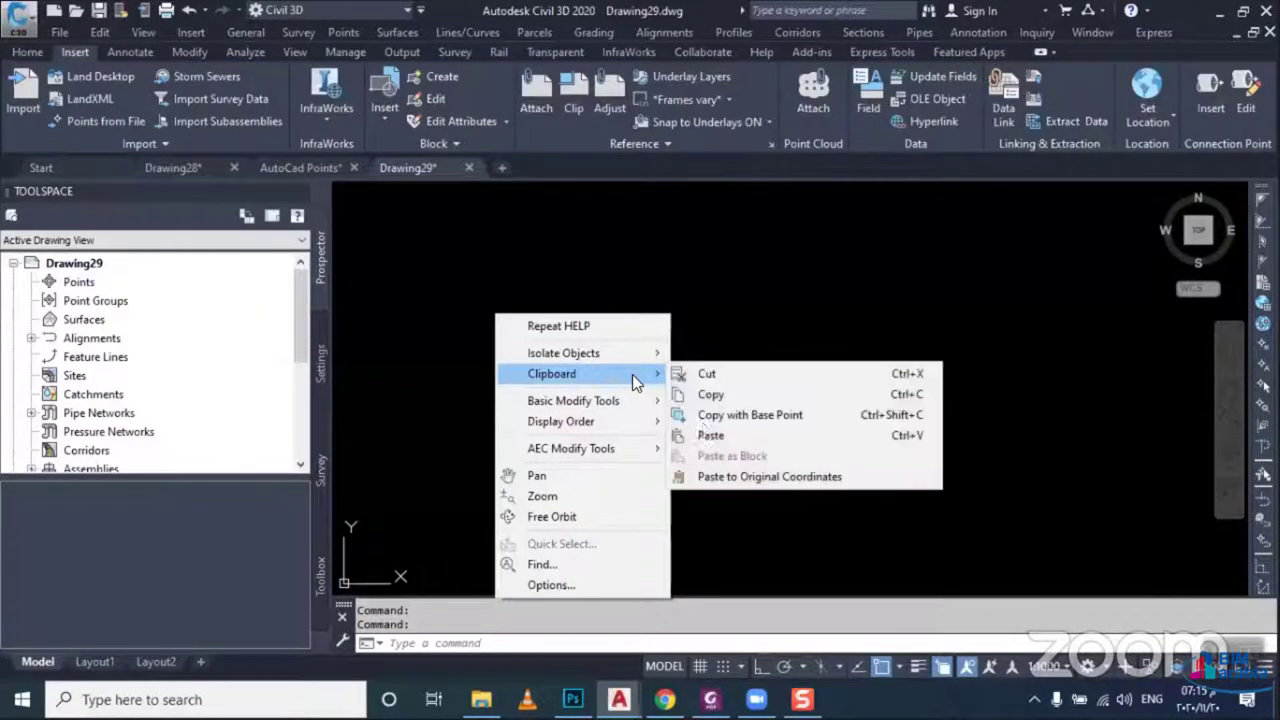
{"action": "left_click", "coordinate": [720, 476]}
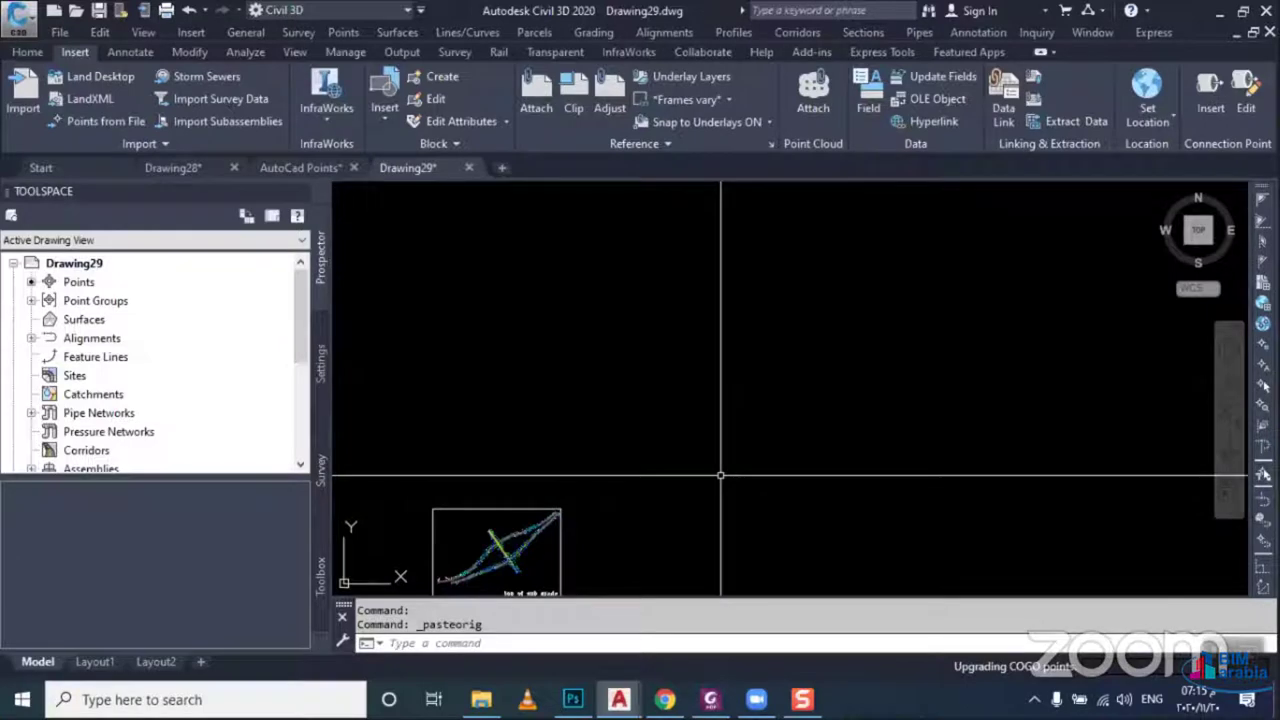
{"action": "type", "text": "ZE"}
{"action": "key", "text": "Return"}
{"action": "scroll", "coordinate": [720, 476], "scroll_direction": "down", "scroll_amount": 2}
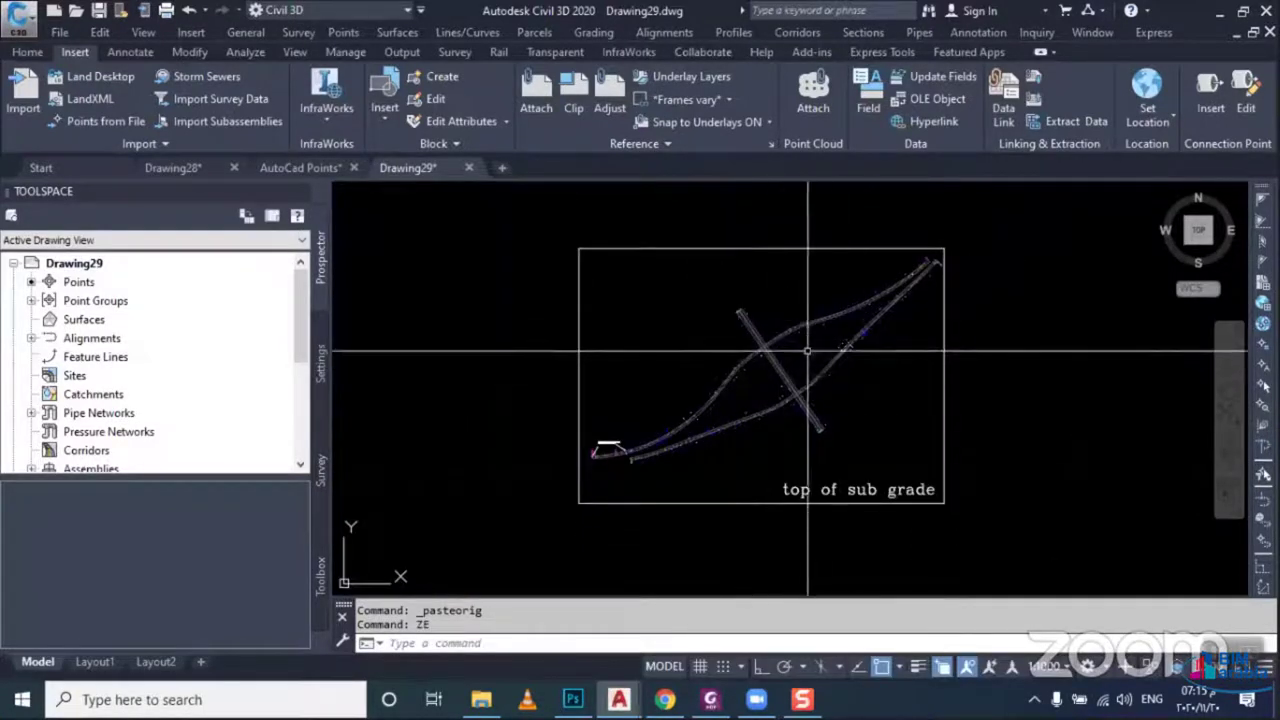
{"action": "middle_click_drag", "start_coordinate": [600, 330], "coordinate": [594, 372]}
{"action": "middle_click_drag", "start_coordinate": [495, 298], "coordinate": [501, 351]}
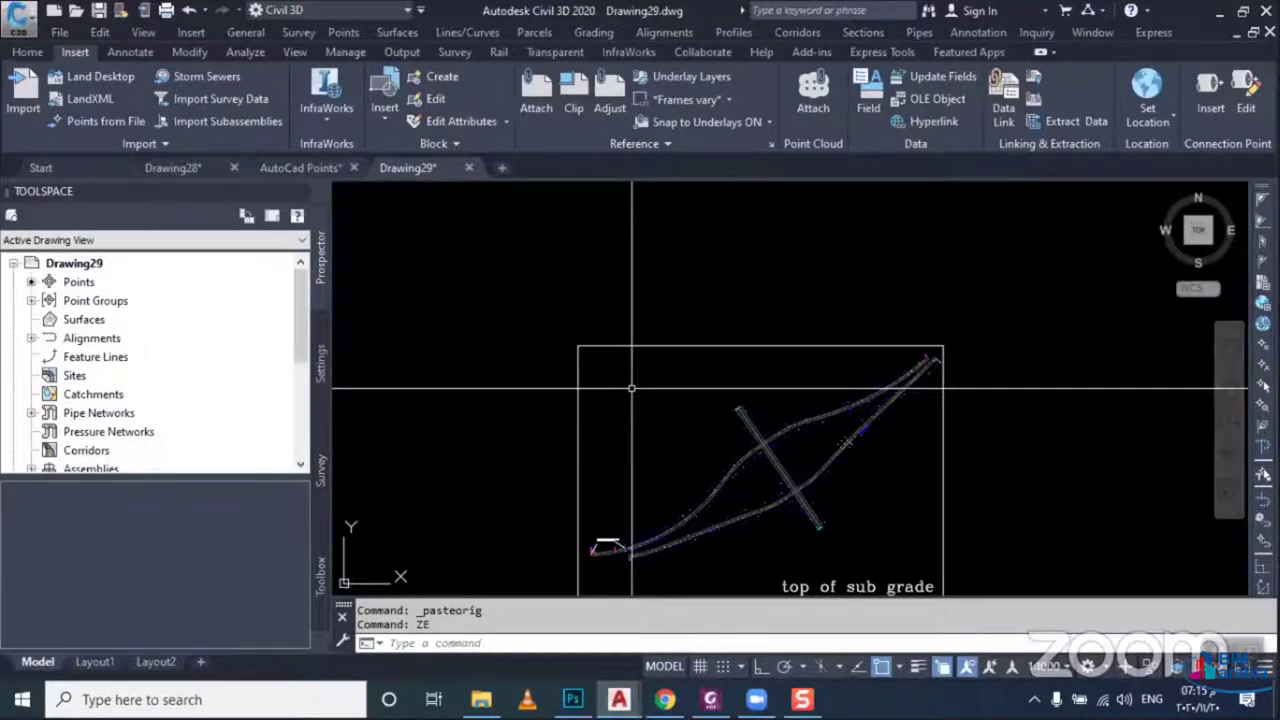
Draw a circle at the frame's top-left corner in Drawing29 and copy it
{"action": "type", "text": "c"}
{"action": "key", "text": "Return"}
{"action": "left_click", "coordinate": [572, 345]}
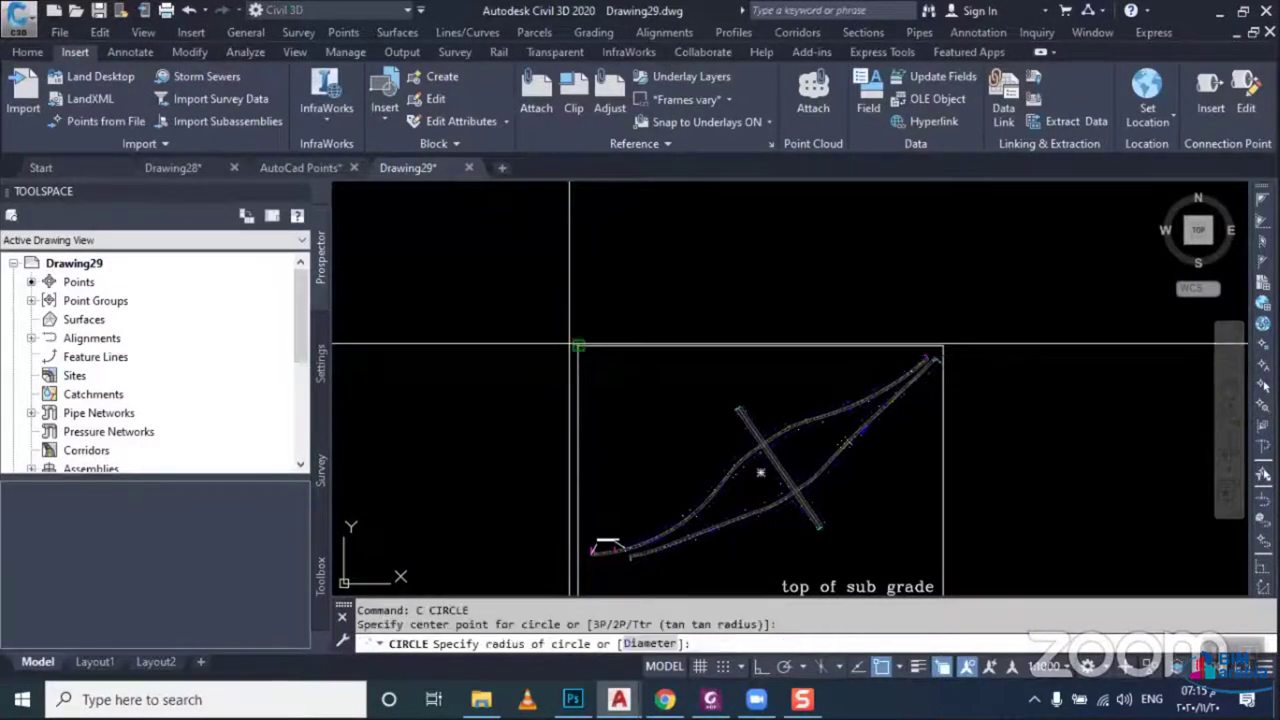
{"action": "left_click", "coordinate": [478, 423]}
{"action": "left_click", "coordinate": [475, 422]}
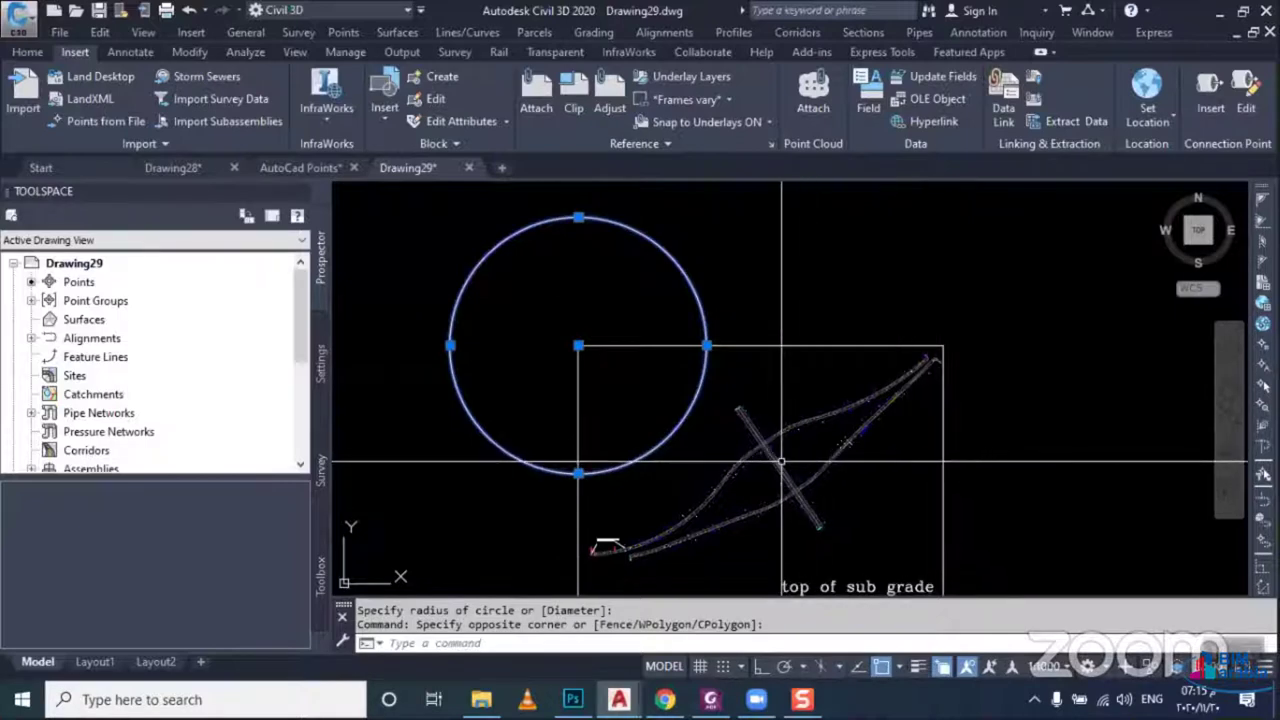
{"action": "key", "text": "ctrl+c"}
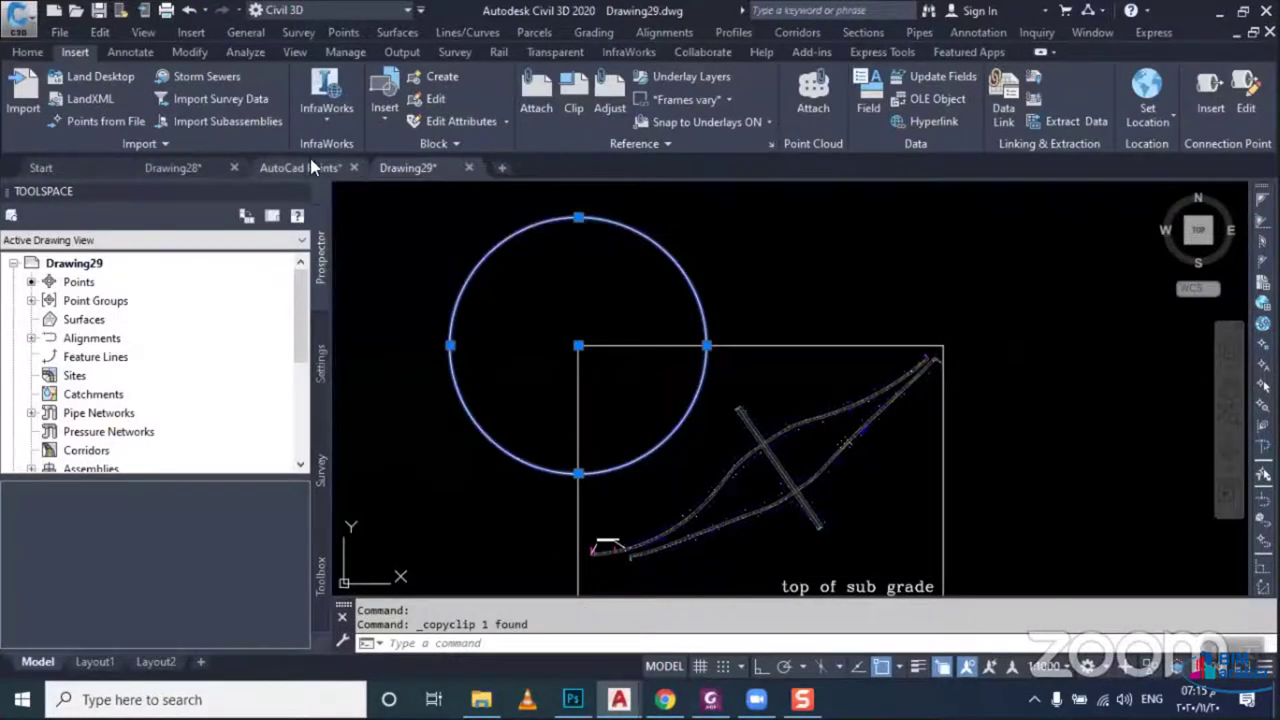
Paste the circle into AutoCad Points at its original coordinates
{"action": "left_click", "coordinate": [312, 166]}
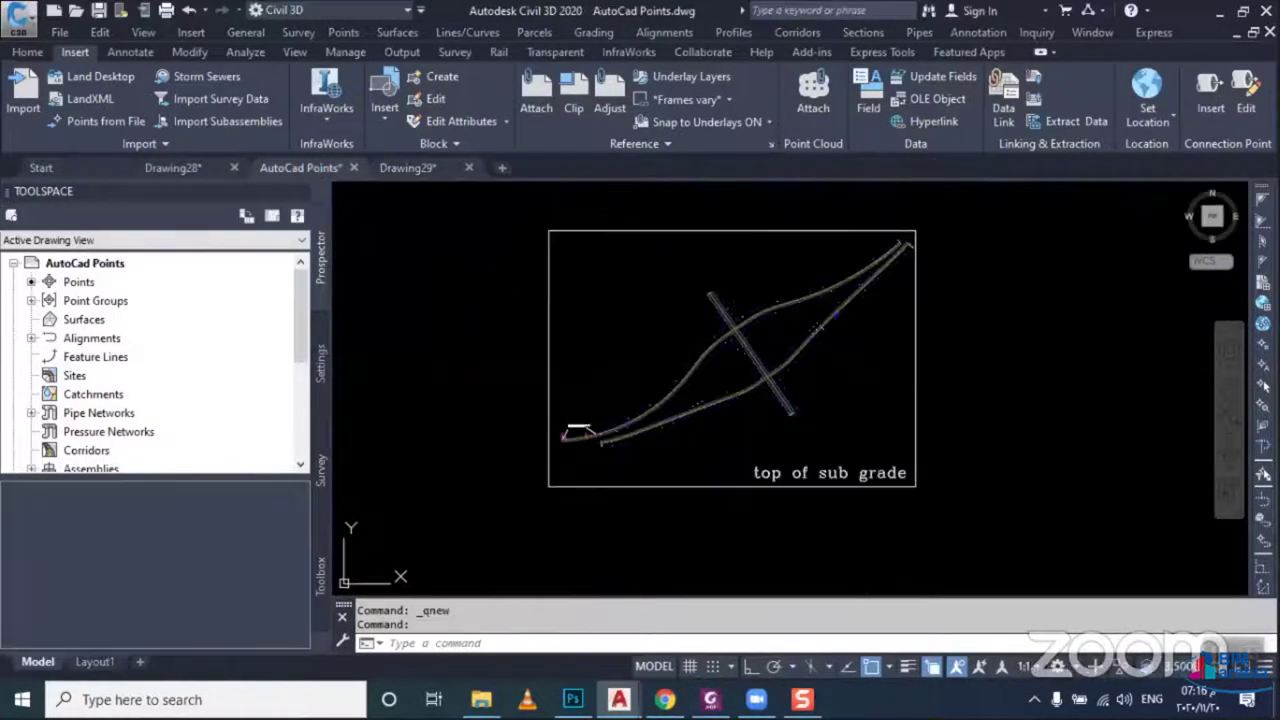
{"action": "right_click", "coordinate": [498, 291]}
{"action": "mouse_move", "coordinate": [554, 373]}
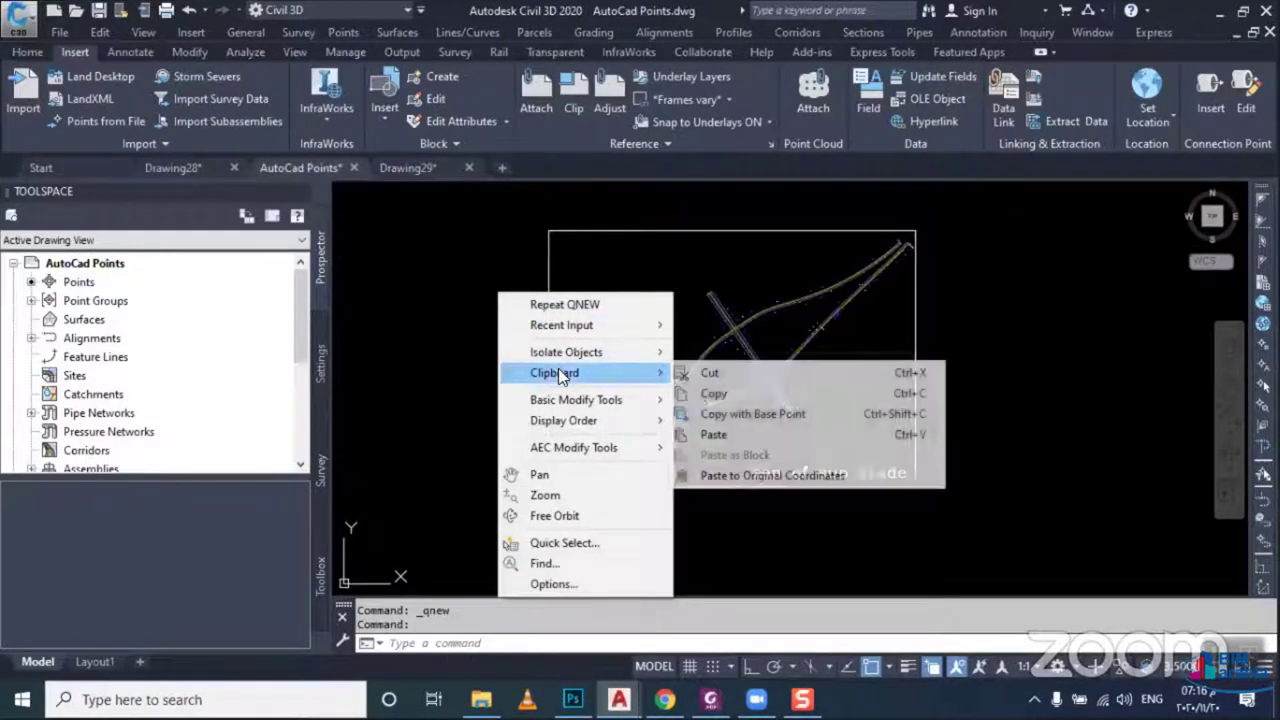
{"action": "left_click", "coordinate": [729, 475]}
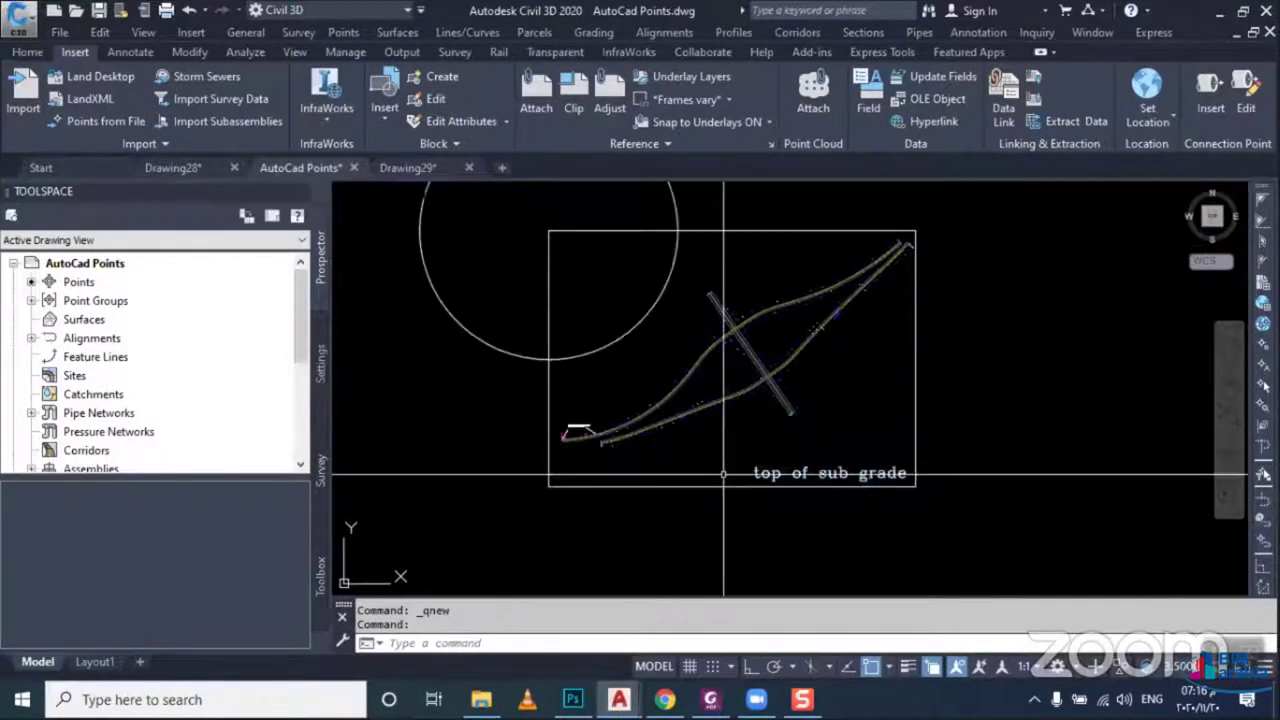
{"action": "left_click", "coordinate": [486, 300]}
{"action": "left_click", "coordinate": [465, 345]}
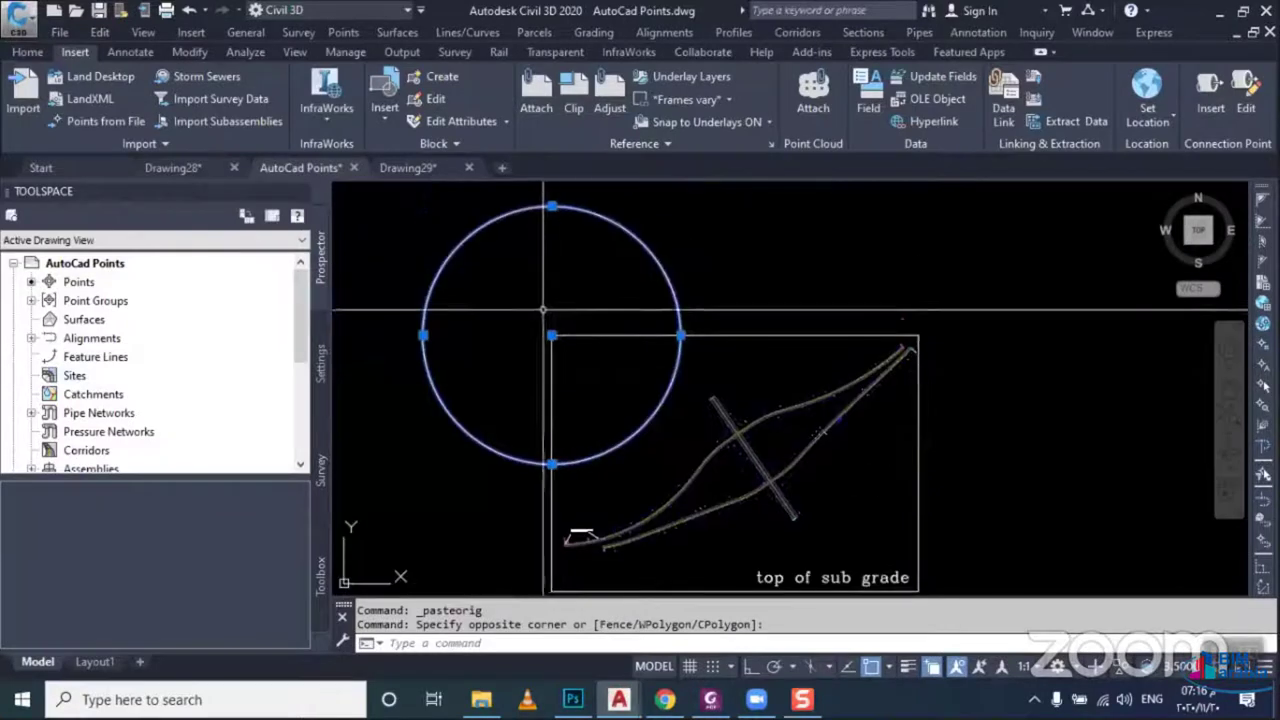
{"action": "middle_click_drag", "start_coordinate": [569, 220], "coordinate": [572, 325]}
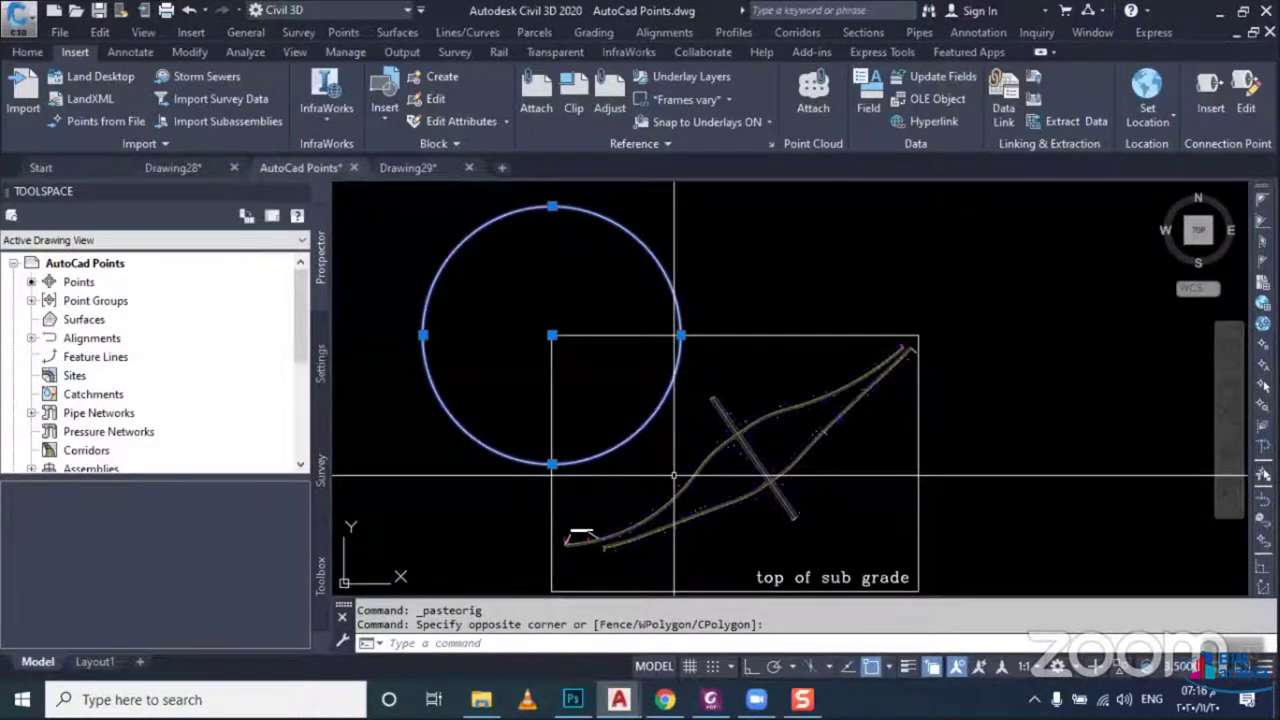
{"action": "scroll", "coordinate": [552, 335], "scroll_direction": "up", "scroll_amount": 2}
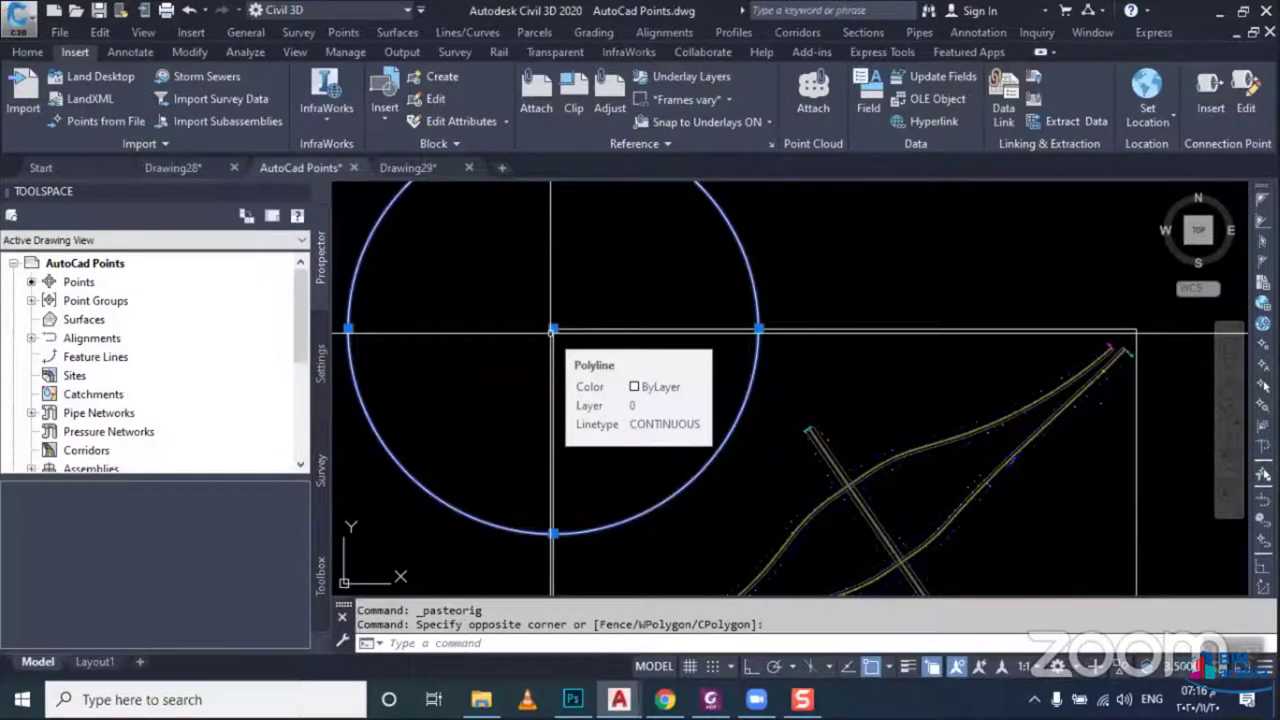
{"action": "scroll", "coordinate": [552, 332], "scroll_direction": "down", "scroll_amount": 4}
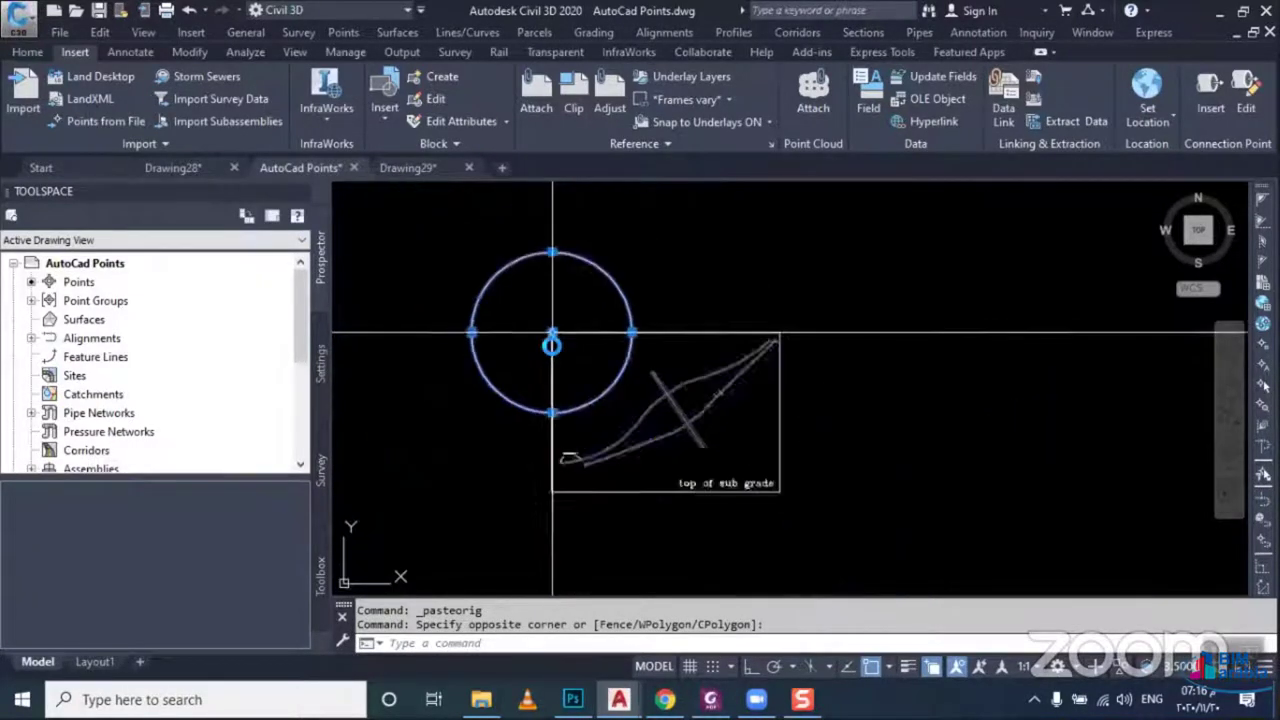
{"action": "scroll", "coordinate": [552, 332], "scroll_direction": "down", "scroll_amount": 2}
{"action": "key", "text": "ctrl+v"}
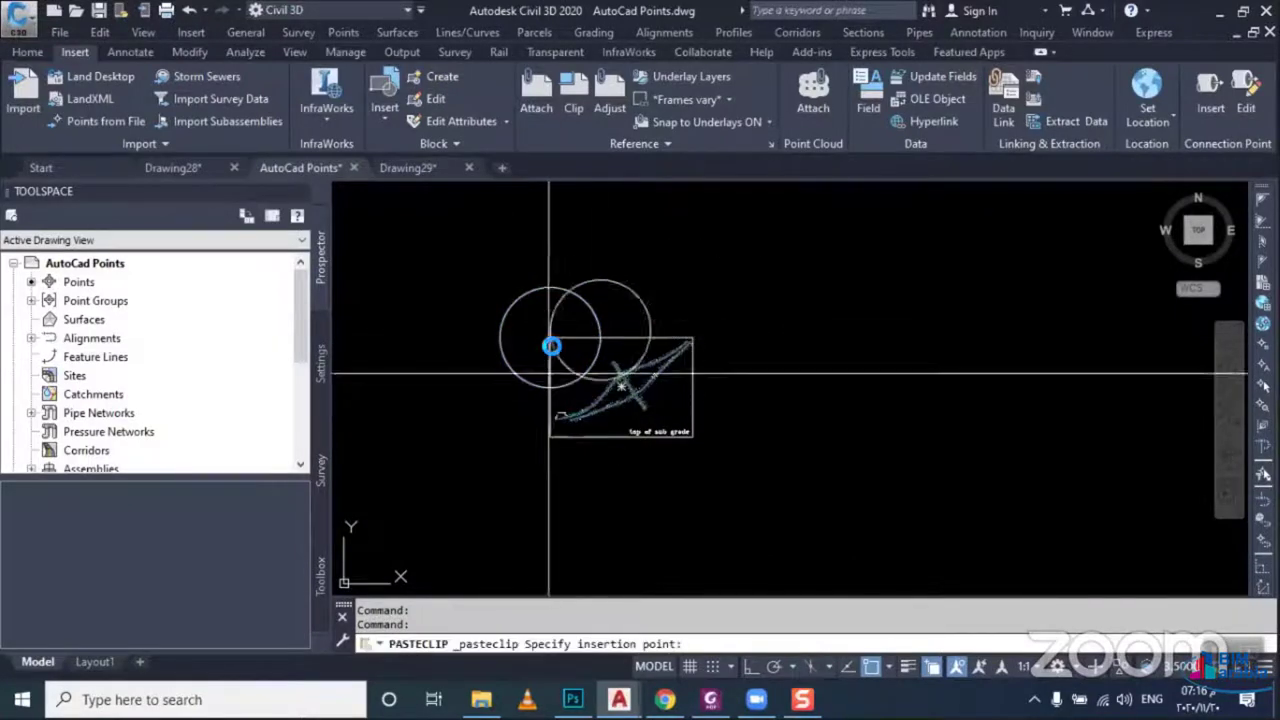
{"action": "key", "text": "Escape"}
Select the pasted circle, erase it, and return to the AutoCad Points tab
{"action": "right_click", "coordinate": [798, 396]}
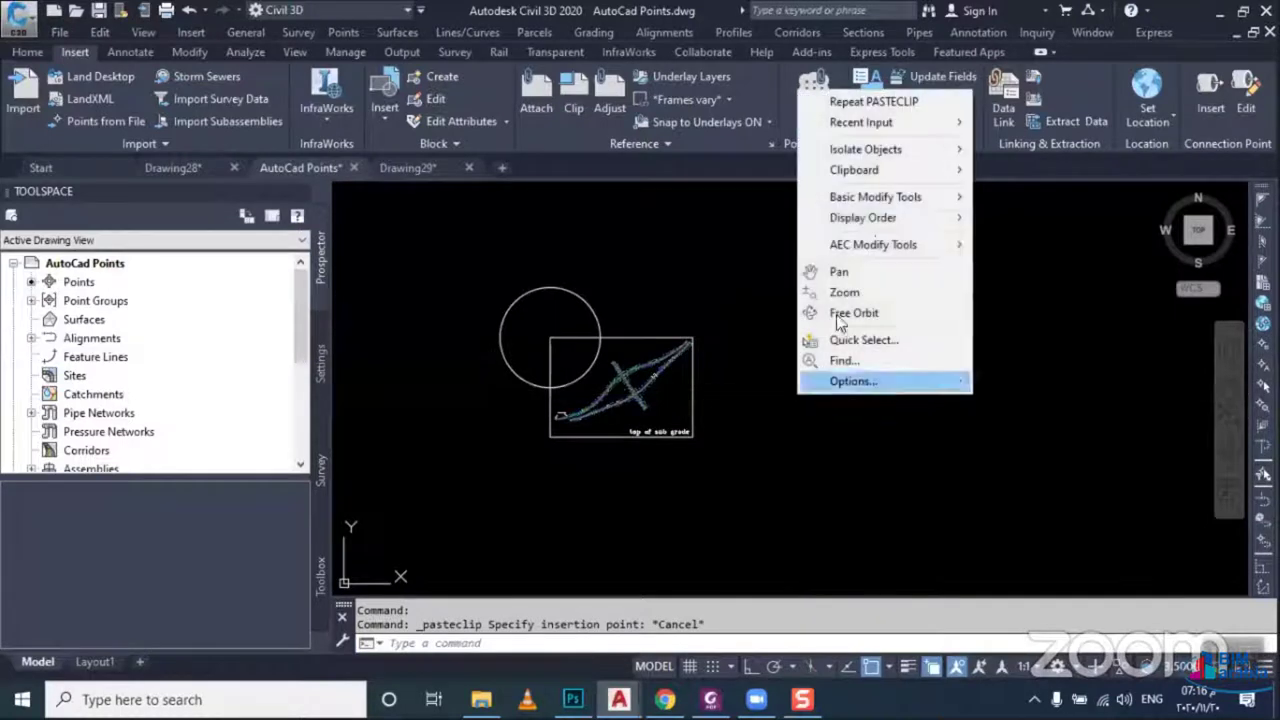
{"action": "mouse_move", "coordinate": [855, 170]}
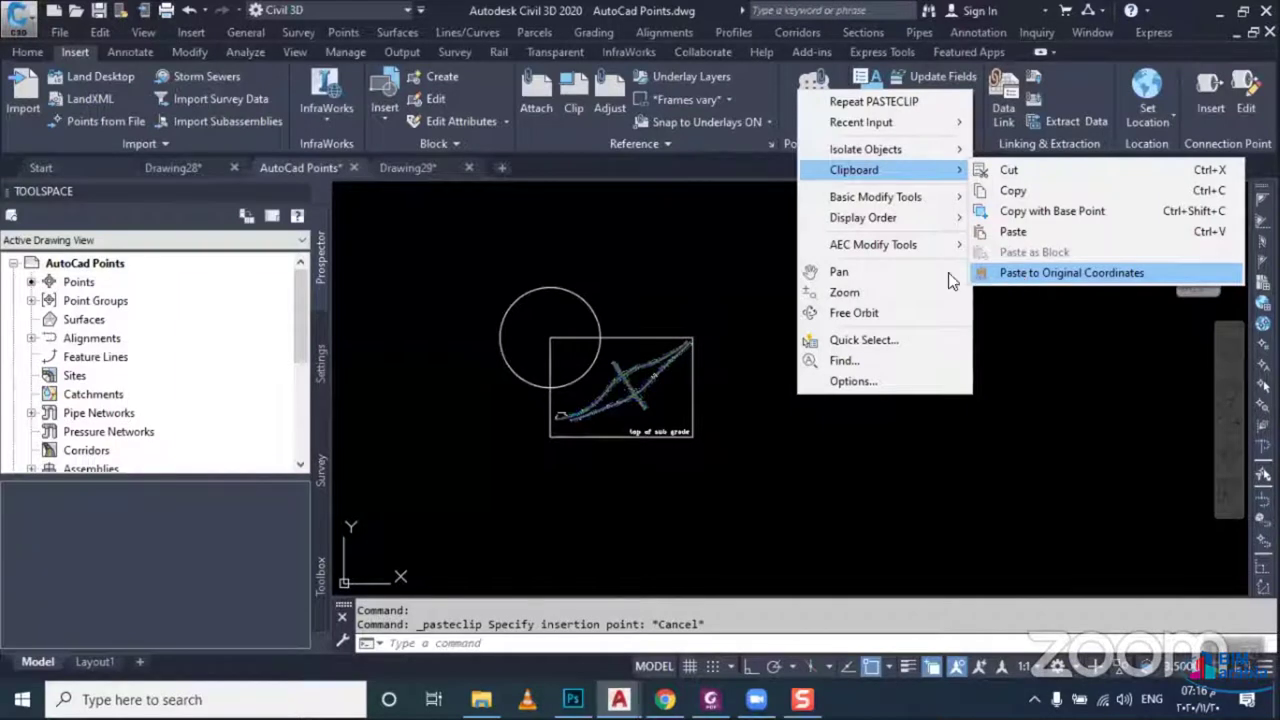
{"action": "left_click", "coordinate": [700, 294]}
{"action": "key", "text": "Escape"}
{"action": "scroll", "coordinate": [699, 293], "scroll_direction": "down", "scroll_amount": 2}
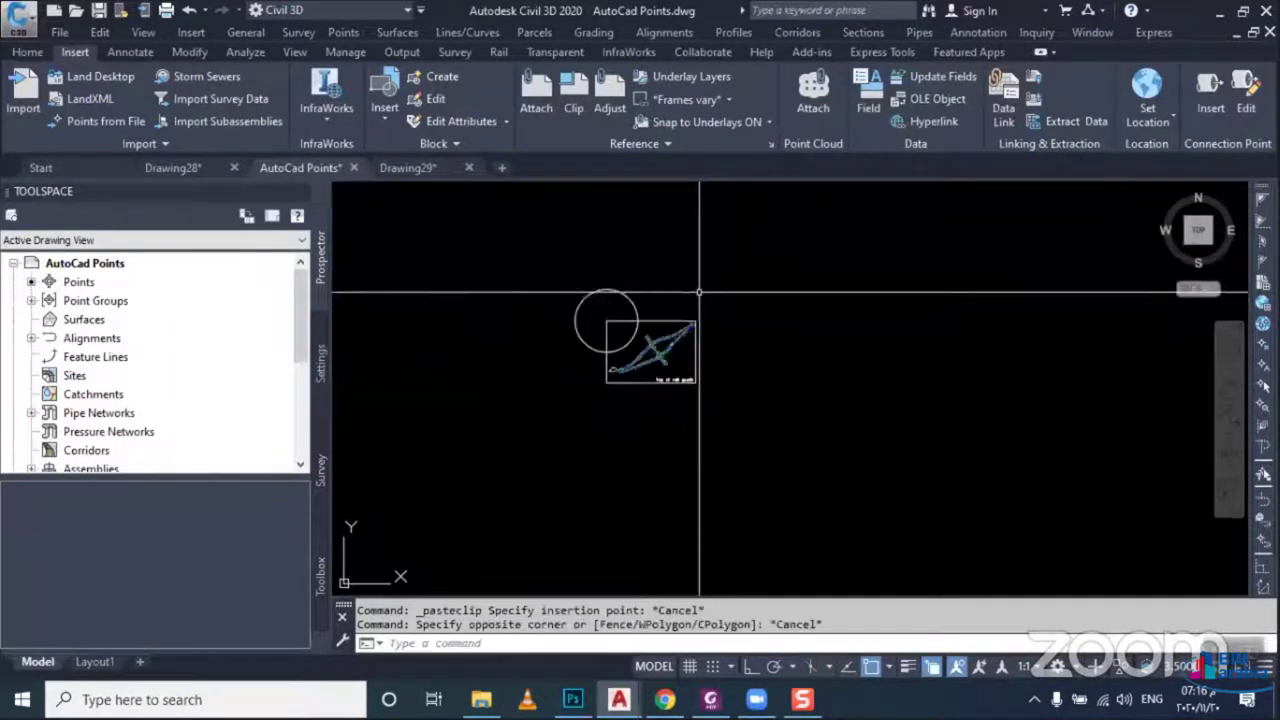
{"action": "left_click", "coordinate": [584, 300]}
{"action": "left_click", "coordinate": [544, 362]}
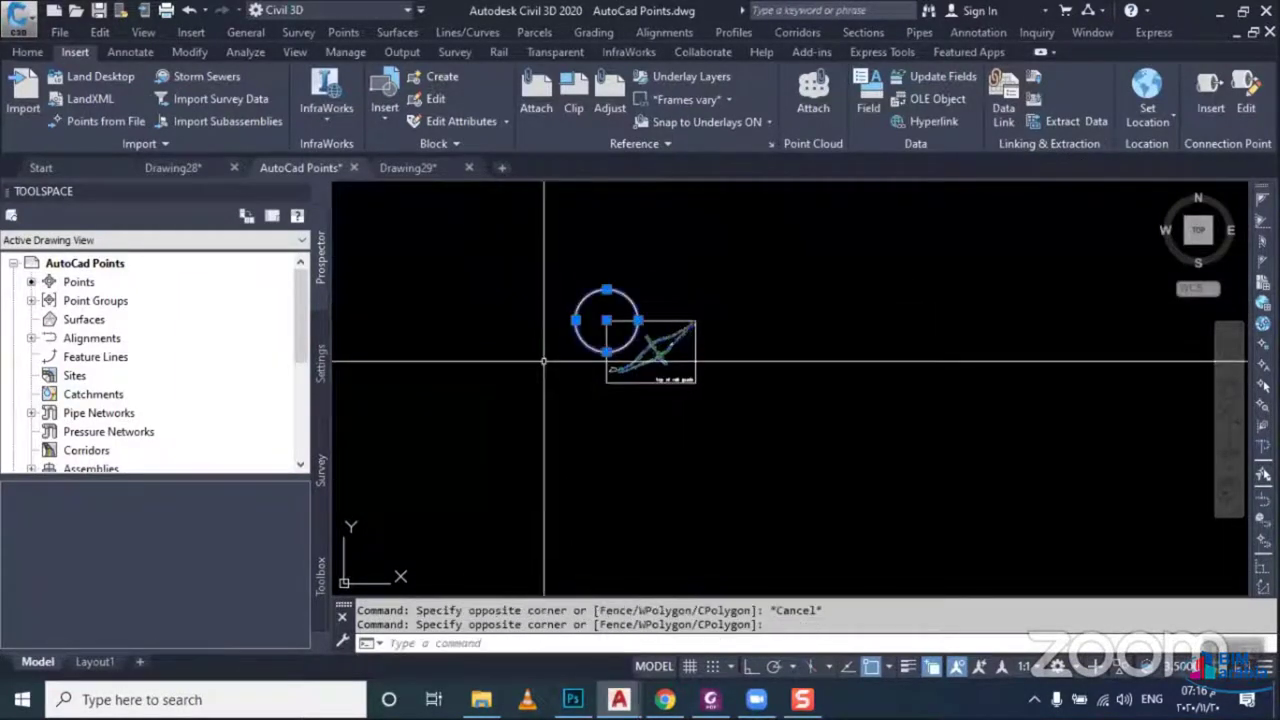
{"action": "key", "text": "Delete"}
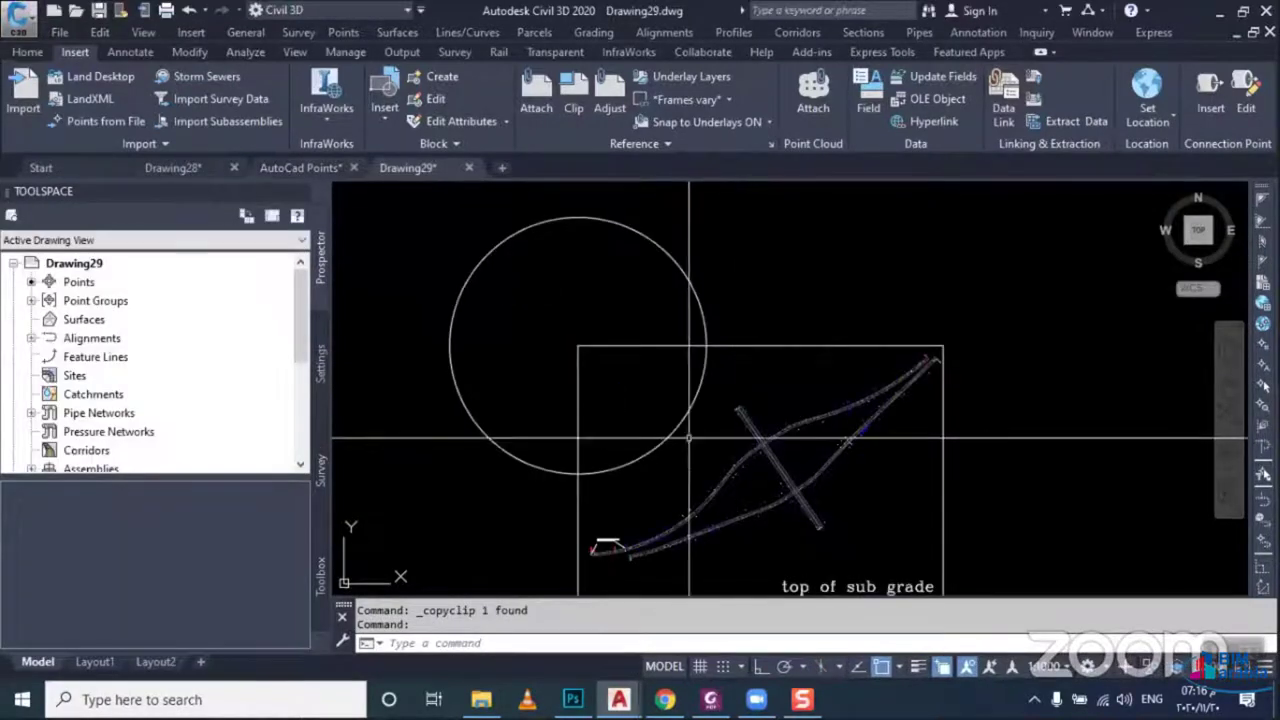
{"action": "left_click", "coordinate": [333, 174]}
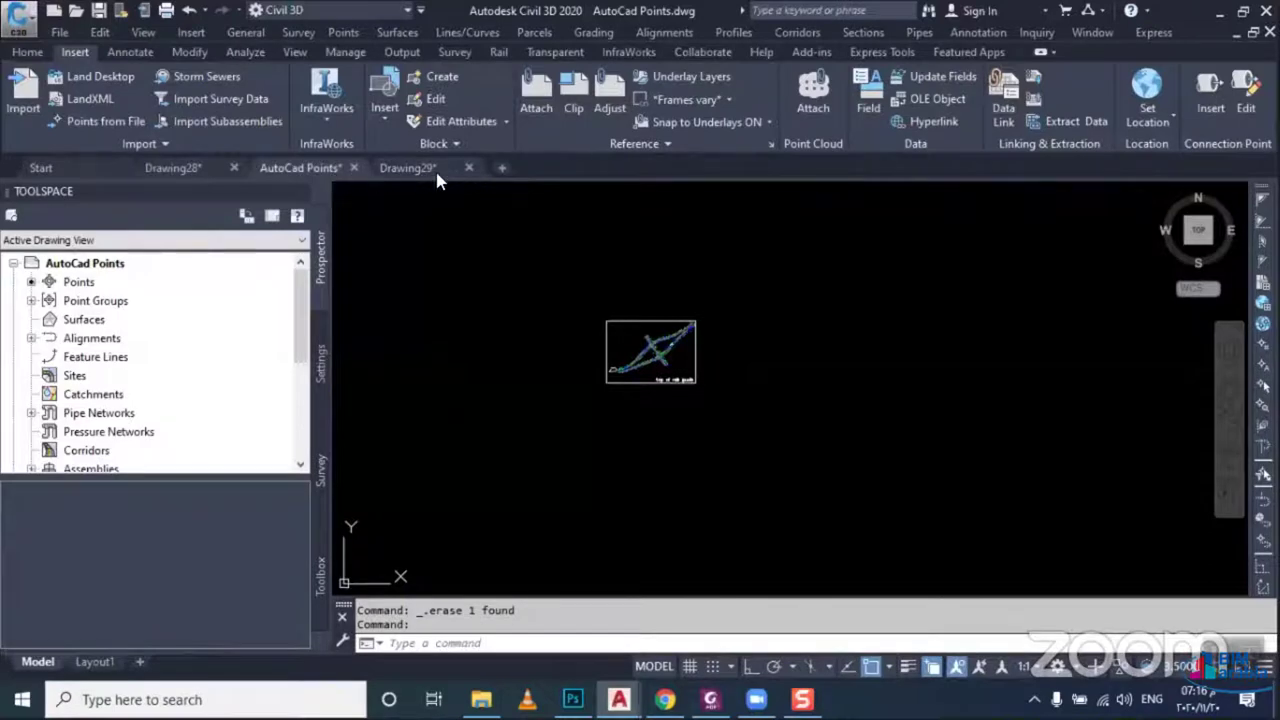
Expand Point Groups in Prospector and list the points of _All Points
{"action": "left_click", "coordinate": [99, 304]}
{"action": "left_click", "coordinate": [99, 304]}
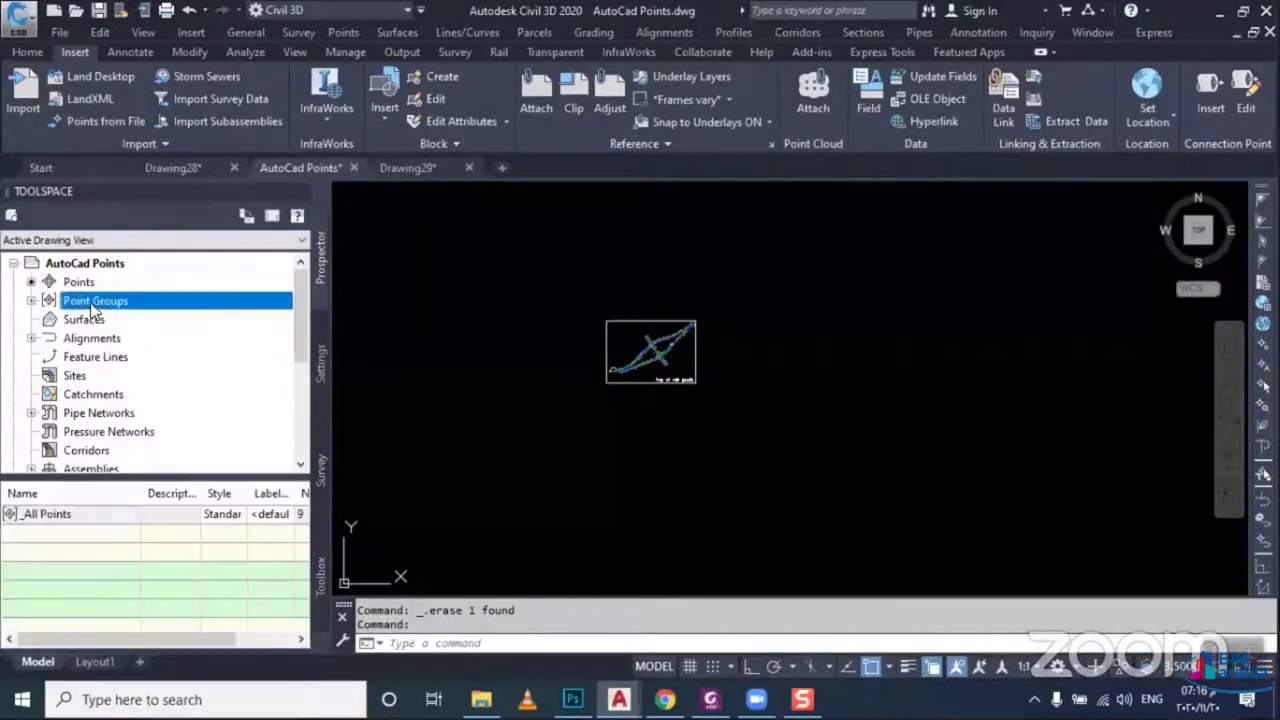
{"action": "left_click", "coordinate": [31, 301]}
{"action": "left_click", "coordinate": [105, 320]}
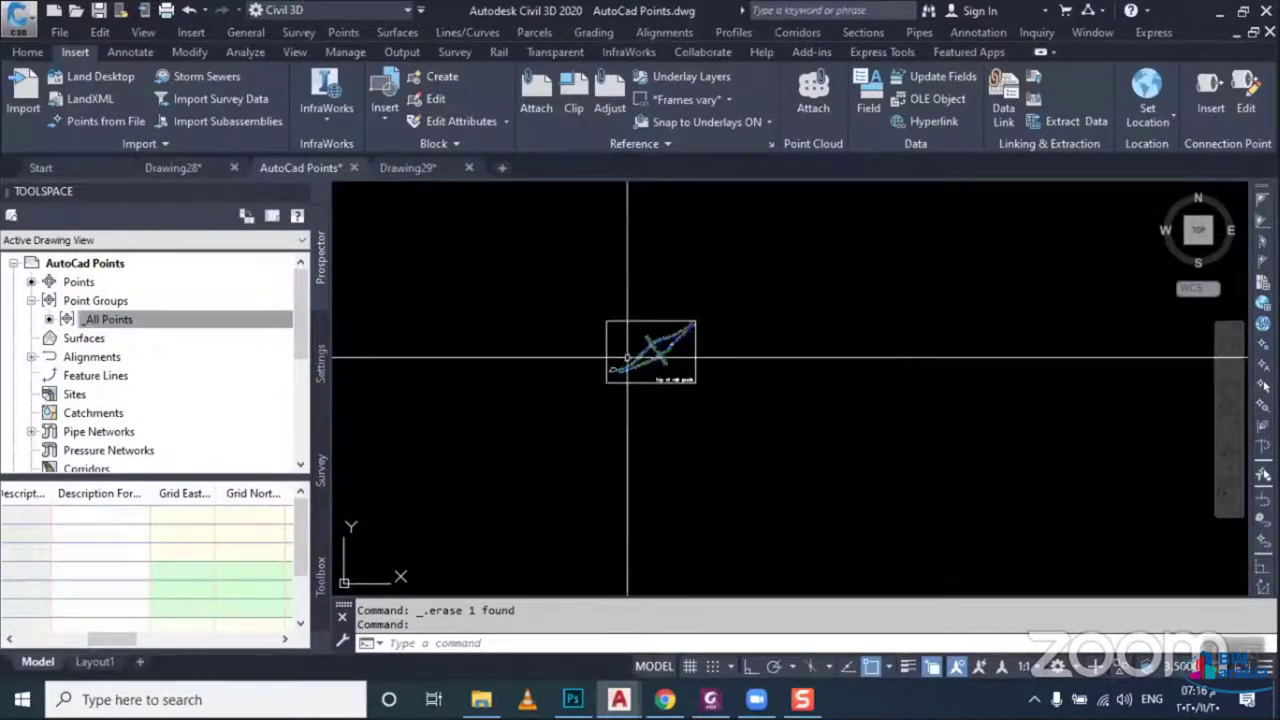
{"action": "scroll", "coordinate": [700, 362], "scroll_direction": "up", "scroll_amount": 3}
{"action": "scroll", "coordinate": [686, 326], "scroll_direction": "up", "scroll_amount": 2}
{"action": "scroll", "coordinate": [837, 380], "scroll_direction": "down", "scroll_amount": 2}
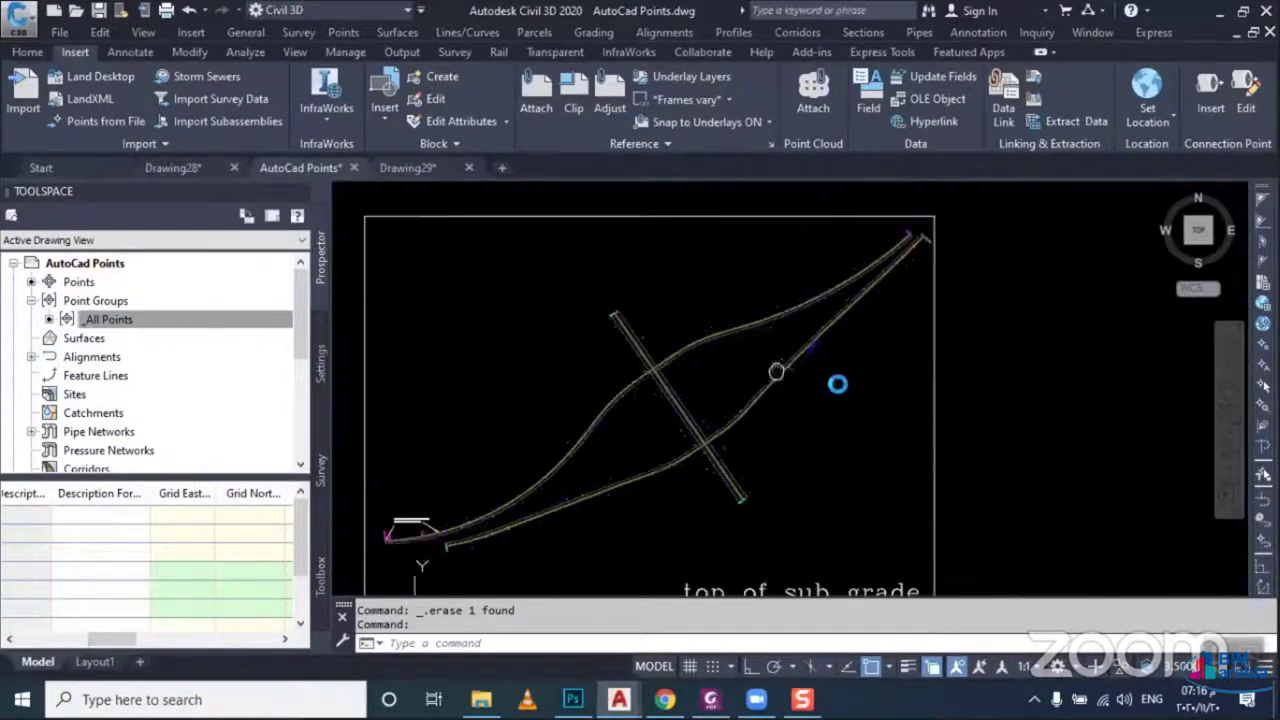
{"action": "scroll", "coordinate": [842, 386], "scroll_direction": "up", "scroll_amount": 1}
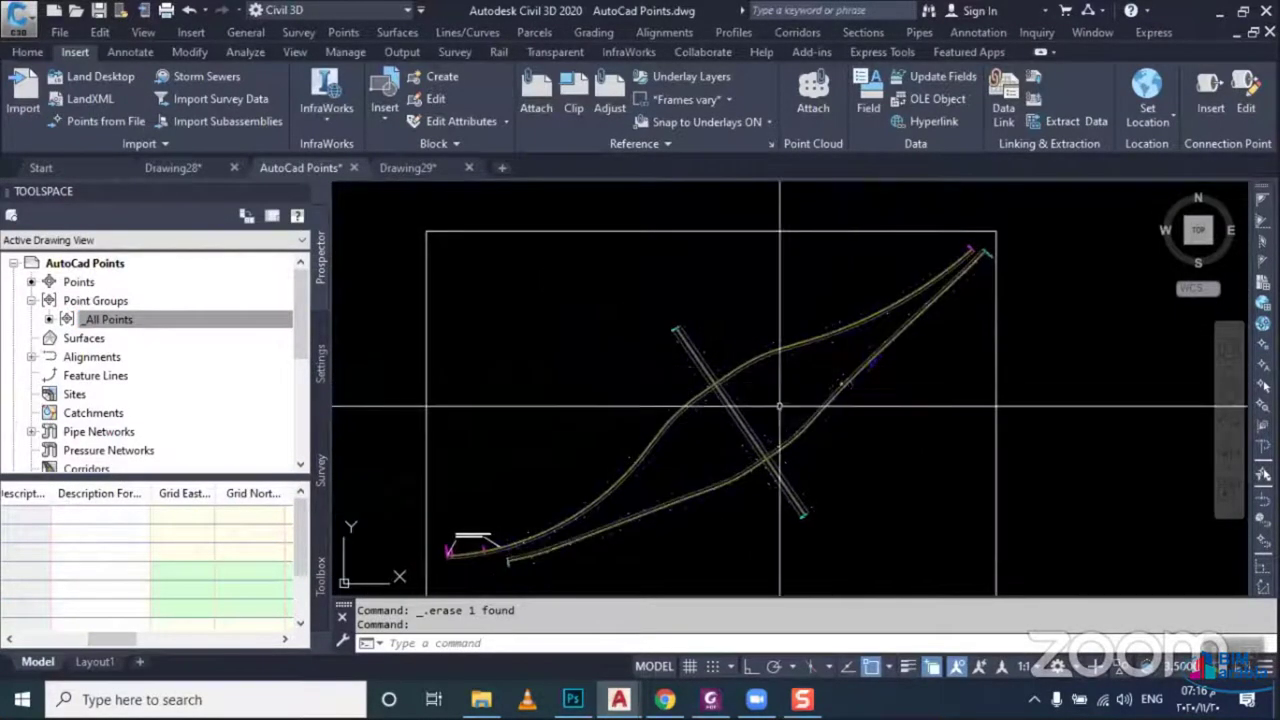
Select all _All Points points, review their properties, then open the group's Properties
{"action": "right_click", "coordinate": [107, 319]}
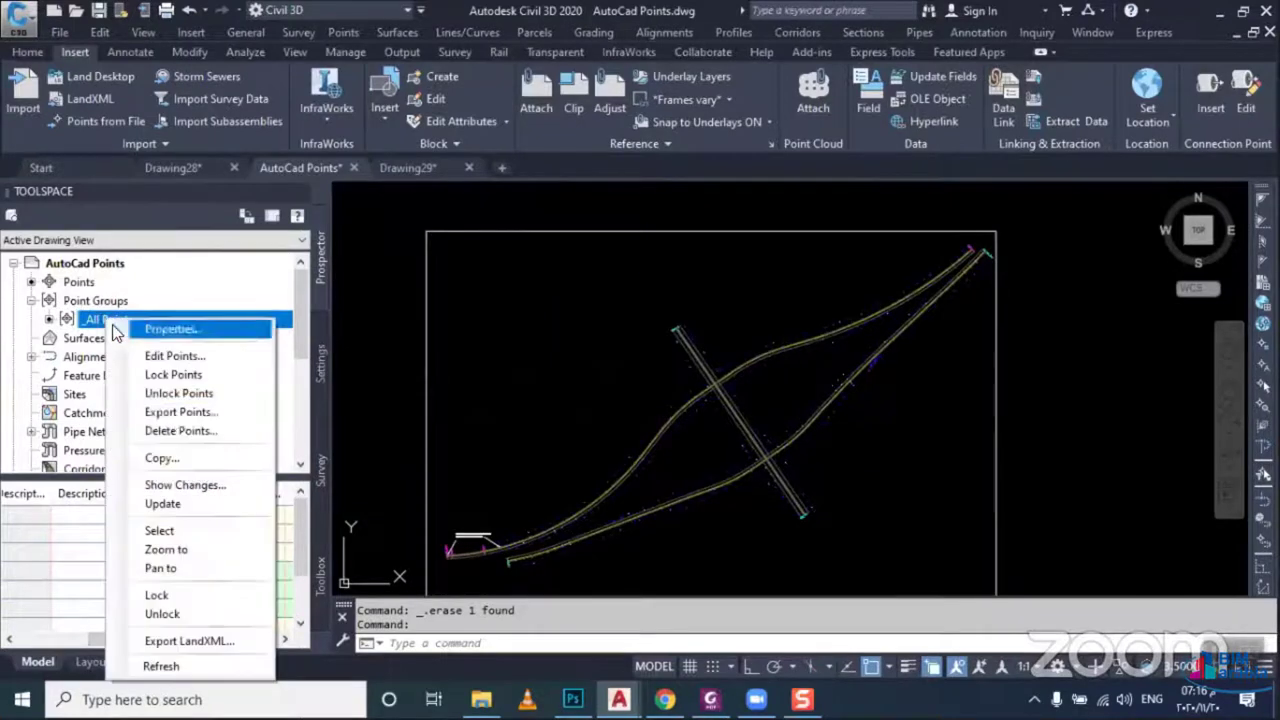
{"action": "left_click", "coordinate": [200, 529]}
{"action": "scroll", "coordinate": [803, 390], "scroll_direction": "up", "scroll_amount": 2}
{"action": "scroll", "coordinate": [900, 286], "scroll_direction": "up", "scroll_amount": 2}
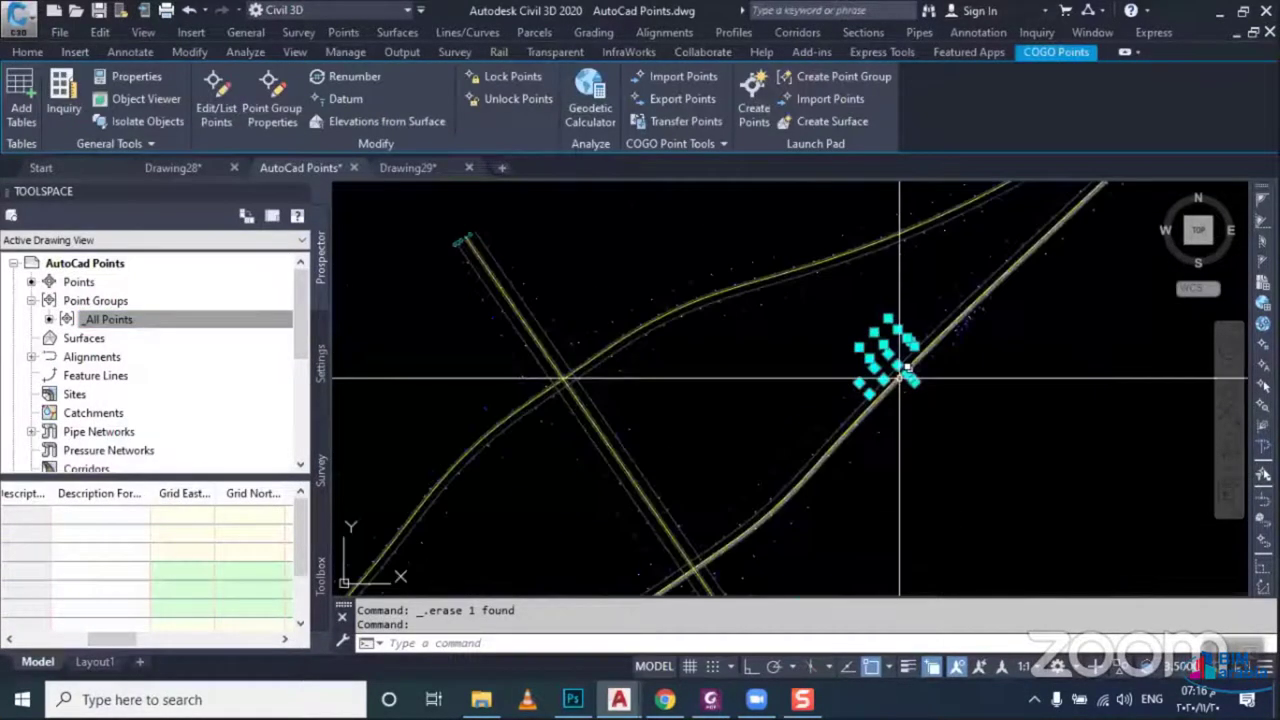
{"action": "scroll", "coordinate": [886, 357], "scroll_direction": "up", "scroll_amount": 2}
{"action": "scroll", "coordinate": [860, 352], "scroll_direction": "up", "scroll_amount": 2}
{"action": "scroll", "coordinate": [853, 350], "scroll_direction": "up", "scroll_amount": 1}
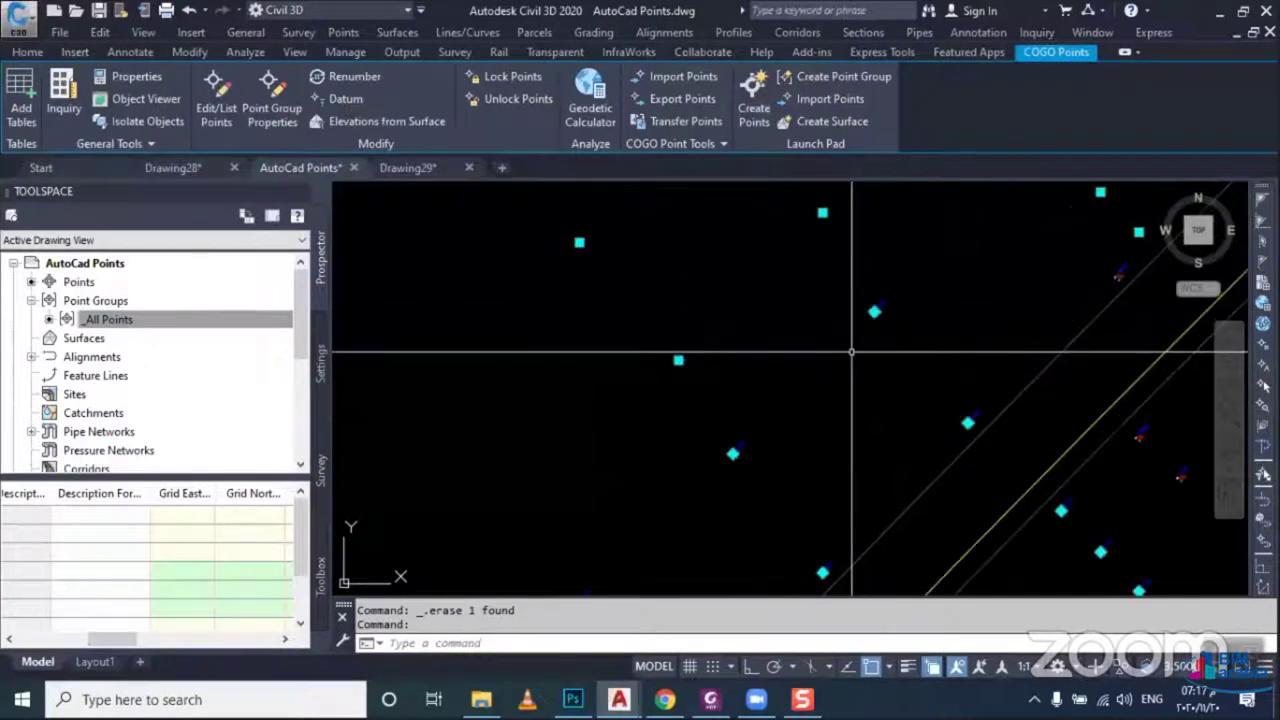
{"action": "key", "text": "ctrl+1"}
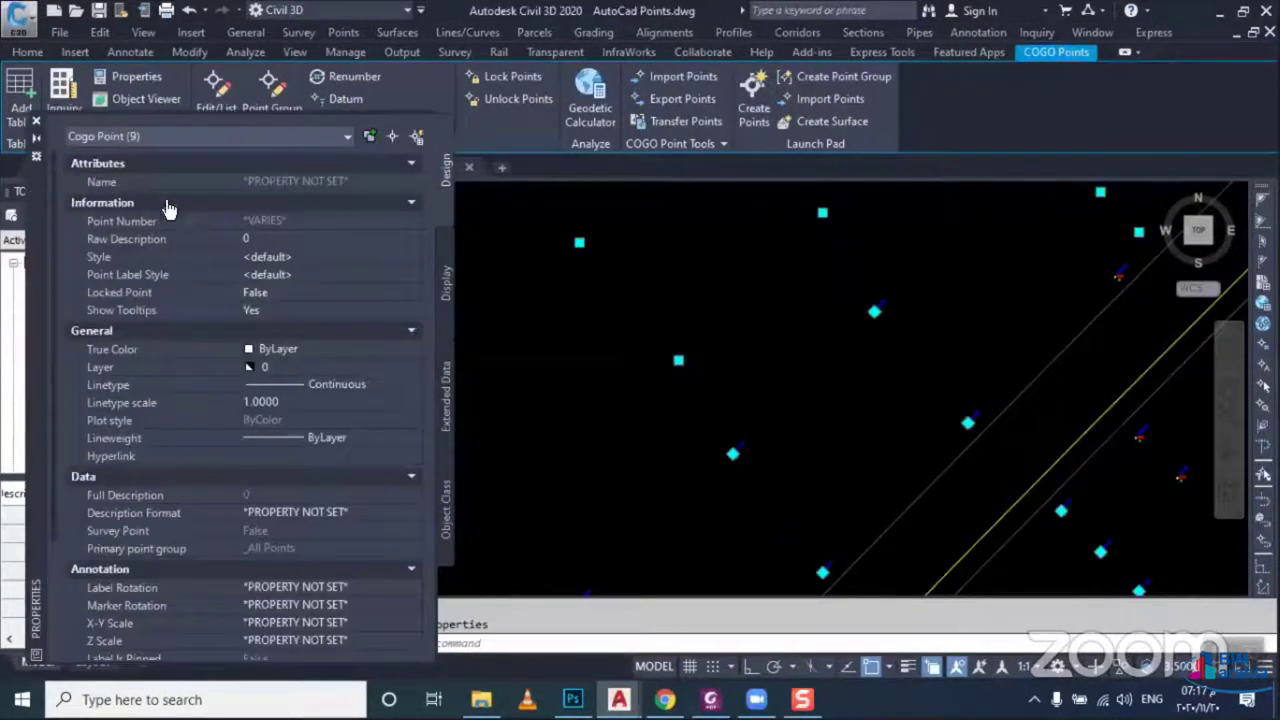
{"action": "left_click", "coordinate": [36, 122]}
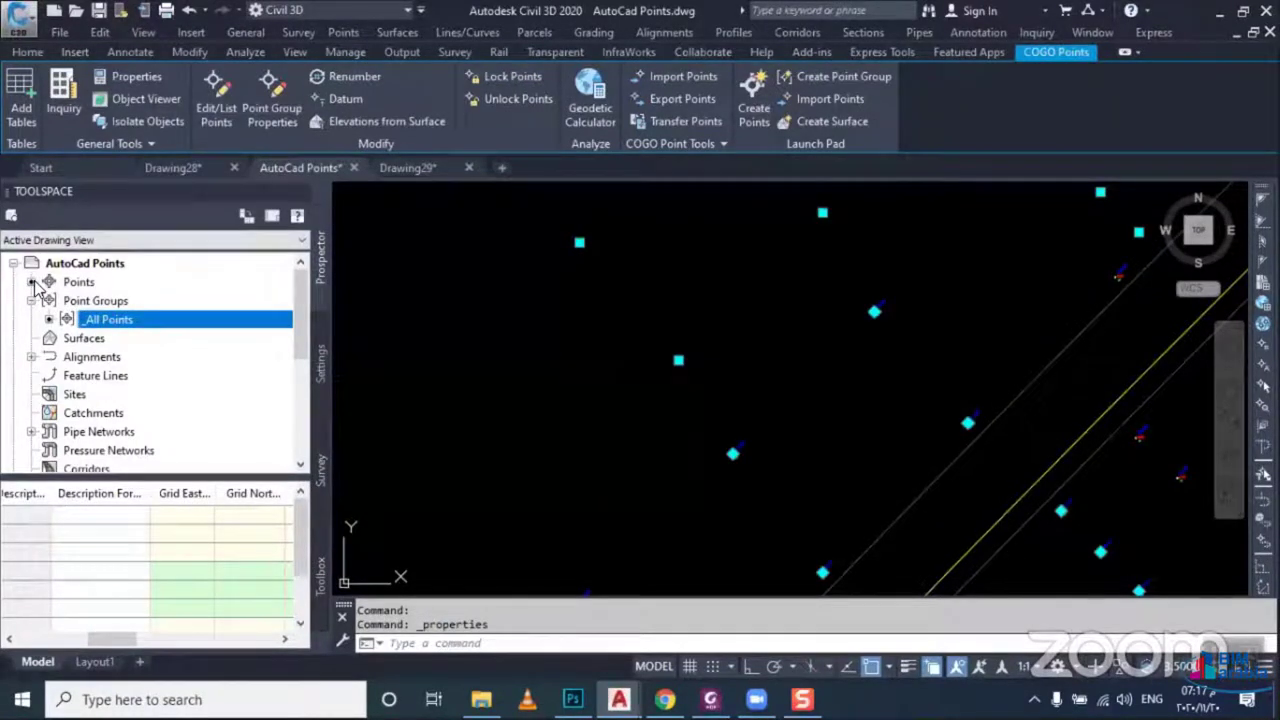
{"action": "right_click", "coordinate": [158, 333]}
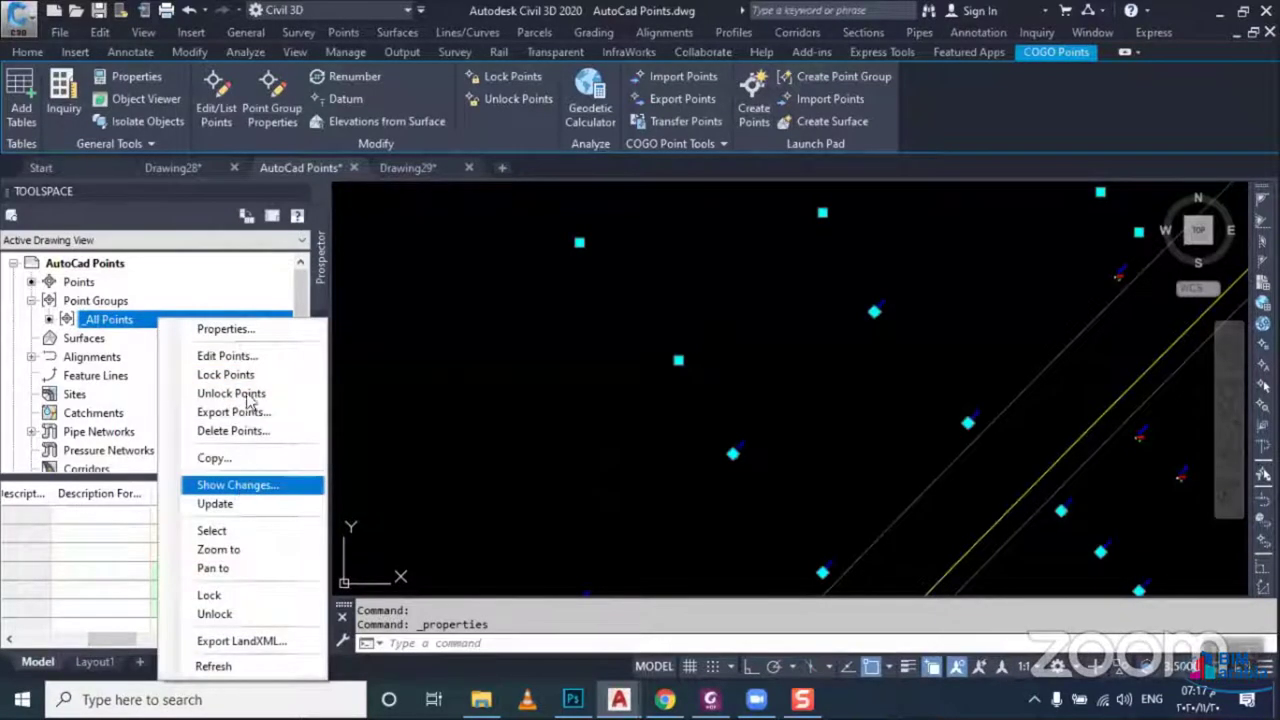
{"action": "left_click", "coordinate": [240, 330]}
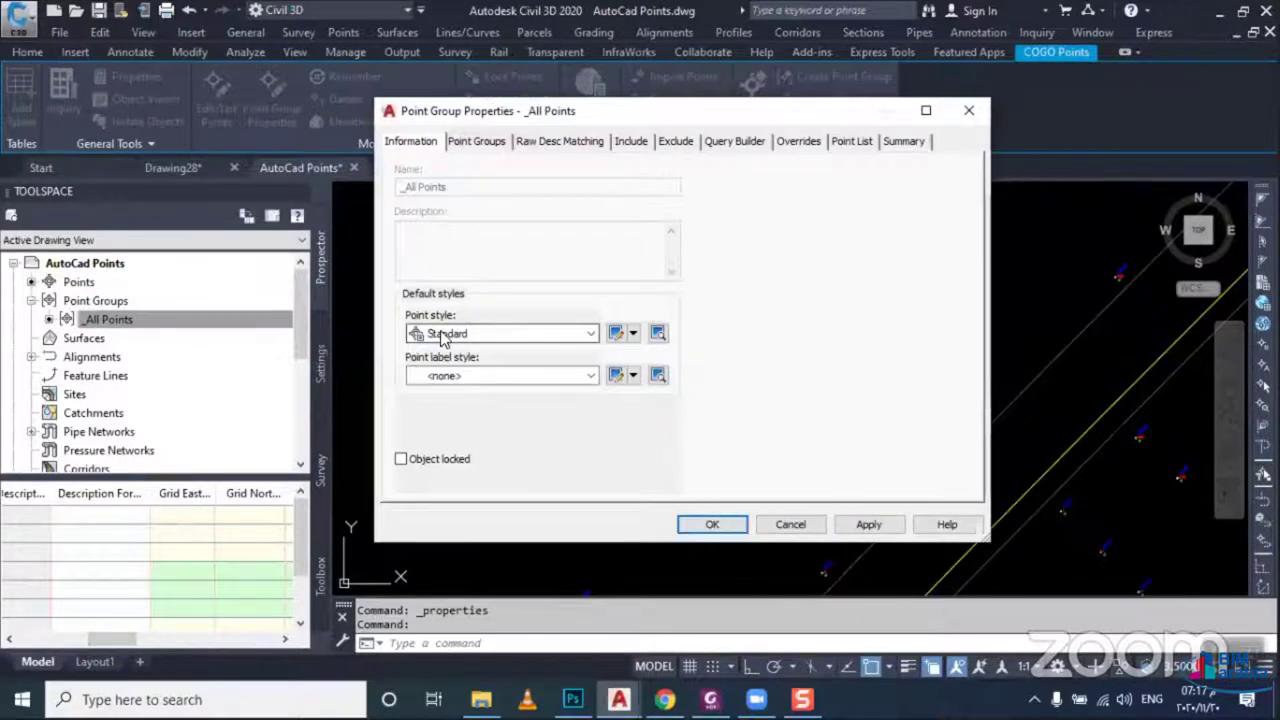
Set the _All Points point style and point label style to Standard, then zoom out
{"action": "left_click", "coordinate": [443, 338]}
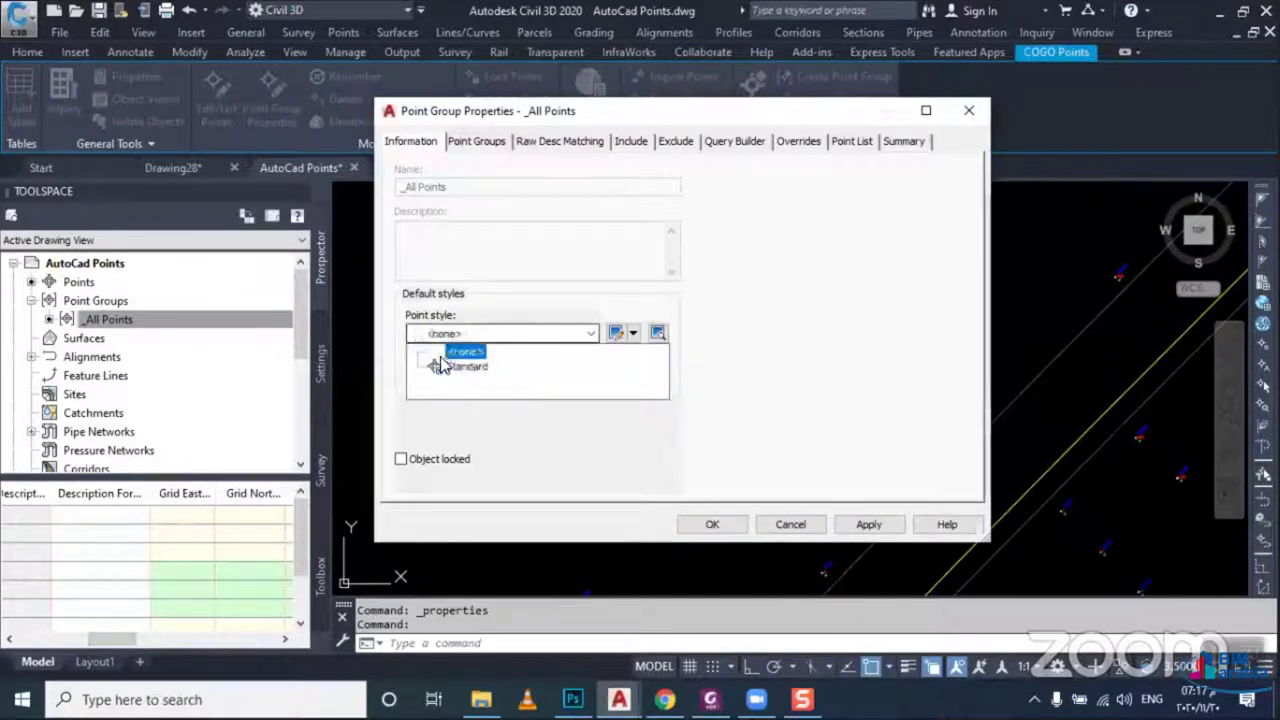
{"action": "left_click", "coordinate": [447, 366]}
{"action": "left_click", "coordinate": [447, 376]}
{"action": "left_click", "coordinate": [446, 412]}
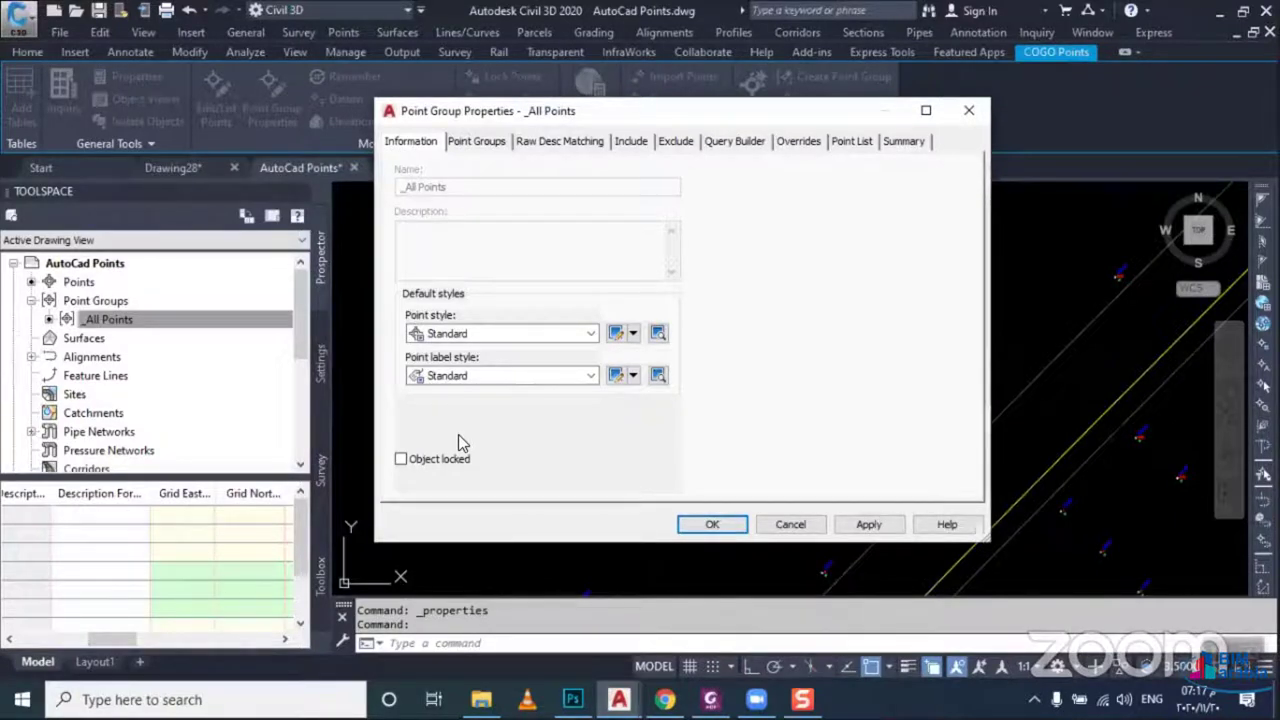
{"action": "key", "text": "Escape"}
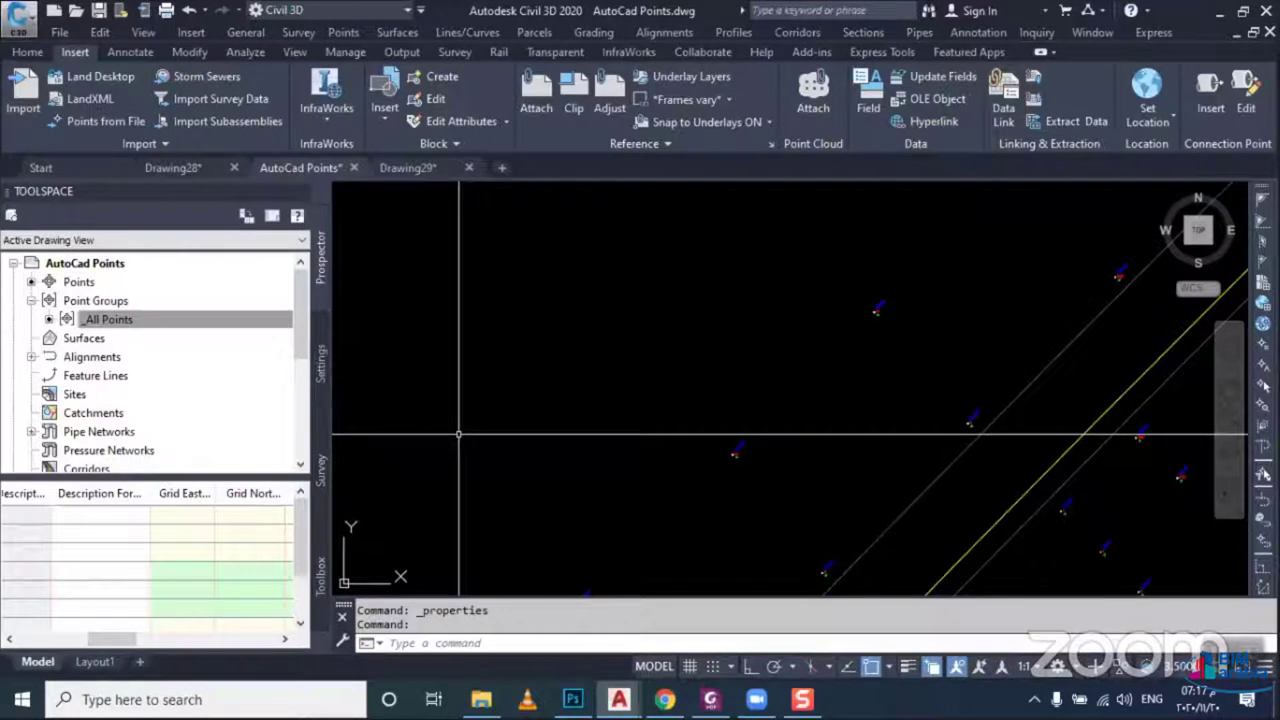
{"action": "scroll", "coordinate": [609, 351], "scroll_direction": "down", "scroll_amount": 3}
{"action": "scroll", "coordinate": [643, 380], "scroll_direction": "down", "scroll_amount": 5}
{"action": "scroll", "coordinate": [645, 384], "scroll_direction": "down", "scroll_amount": 3}
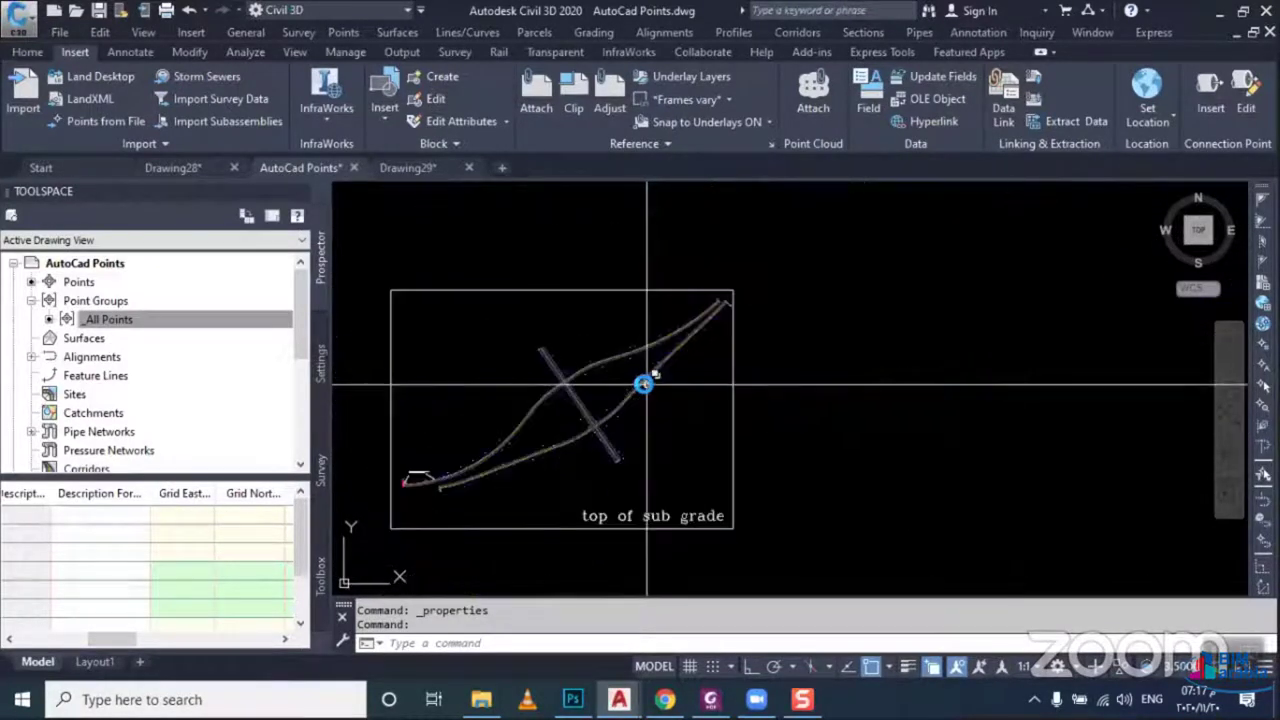
Switch to Drawing29 and open the properties of its _All Points point group
{"action": "left_click", "coordinate": [433, 169]}
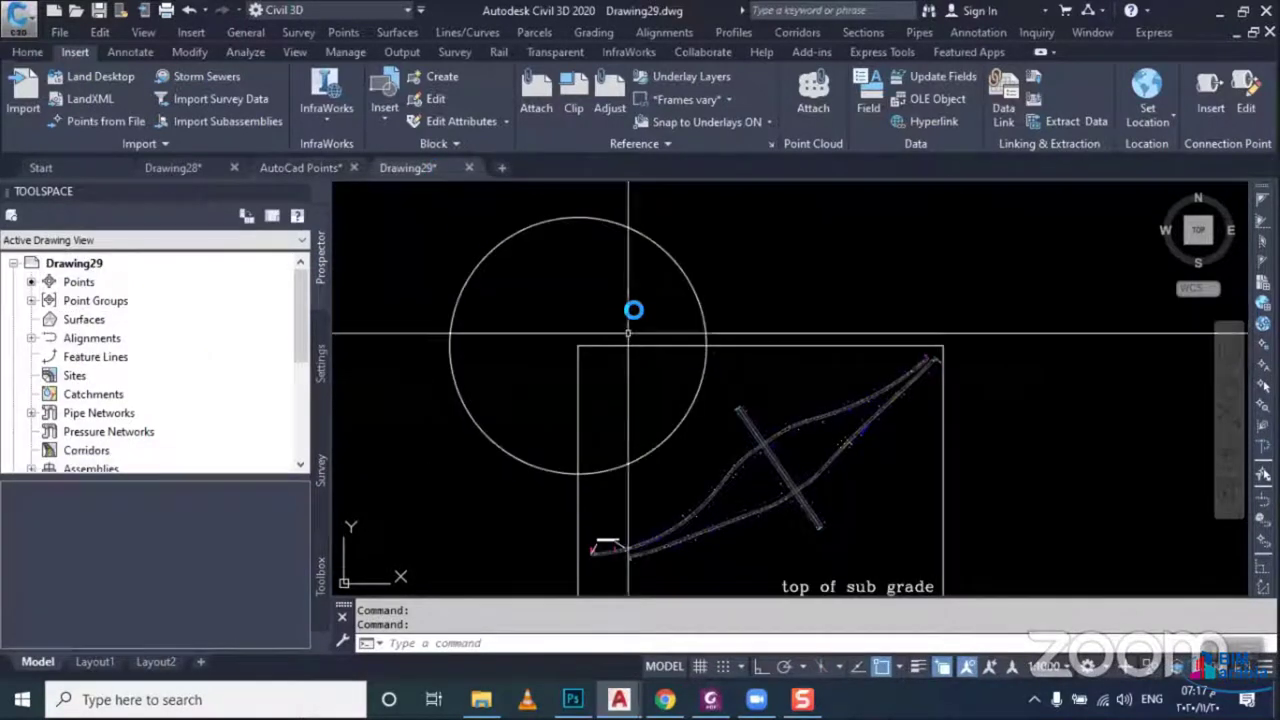
{"action": "left_click", "coordinate": [32, 301]}
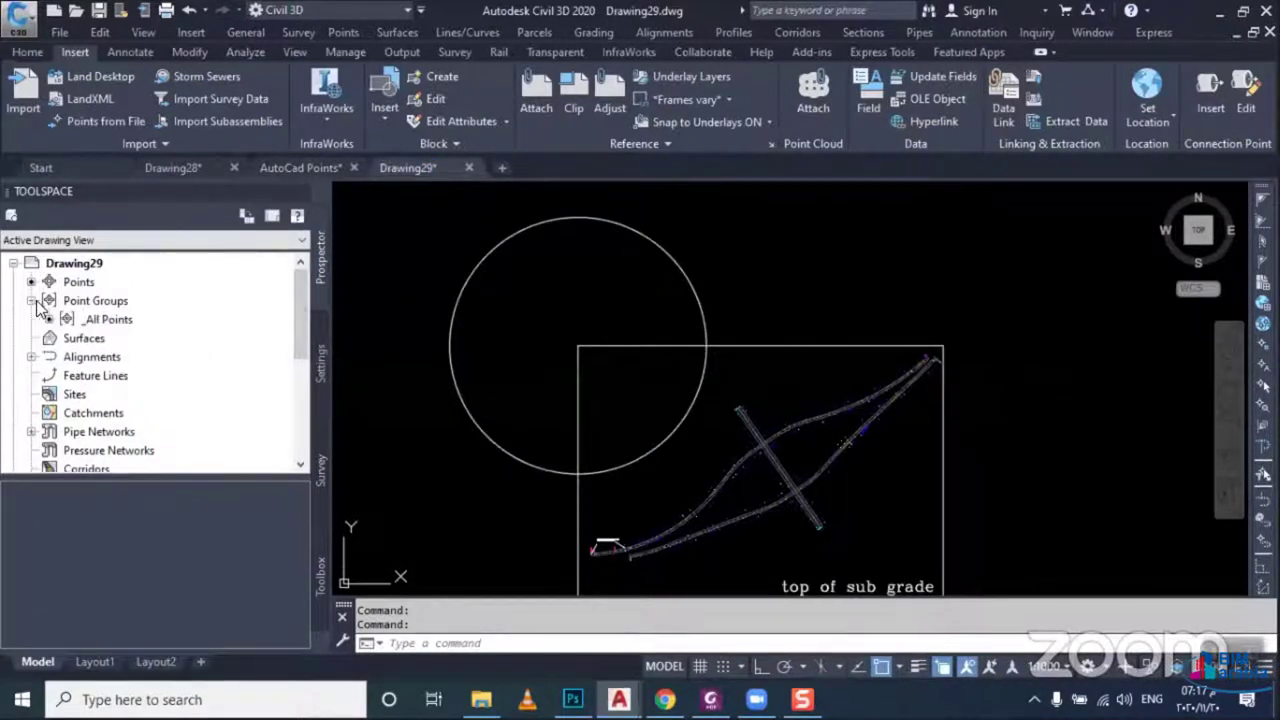
{"action": "left_click", "coordinate": [100, 301]}
{"action": "left_click", "coordinate": [110, 321]}
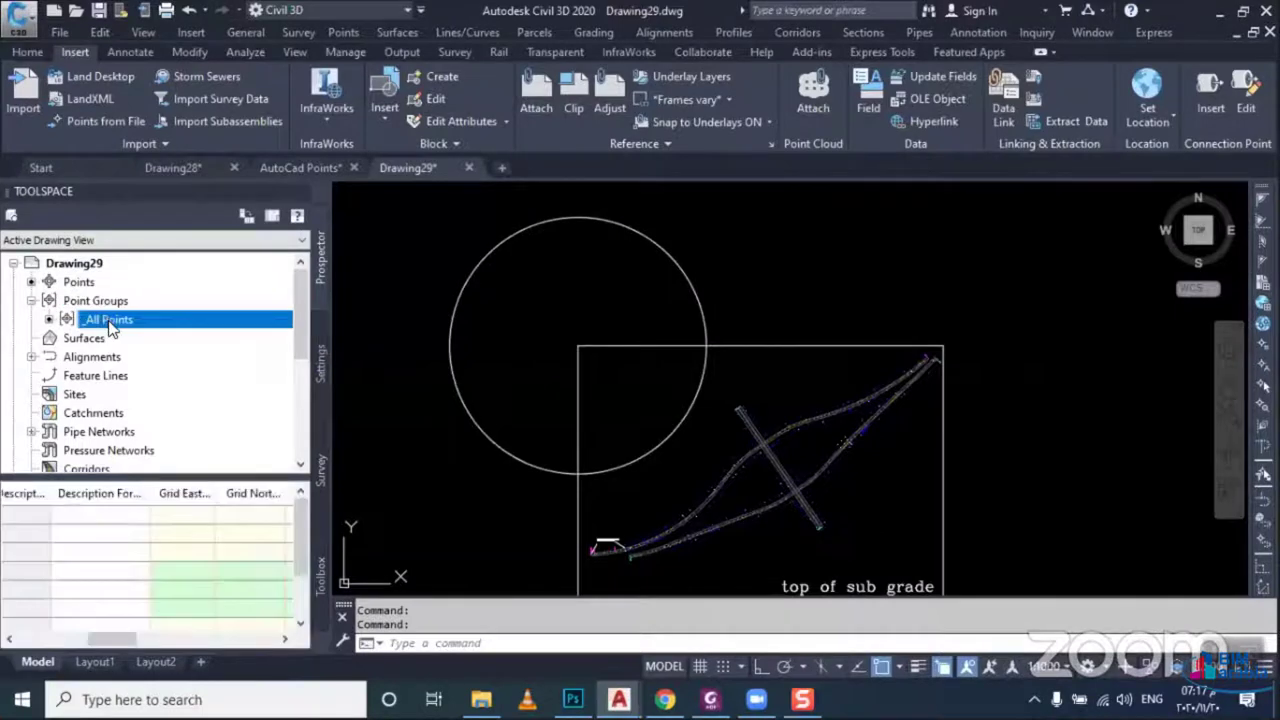
{"action": "right_click", "coordinate": [112, 328]}
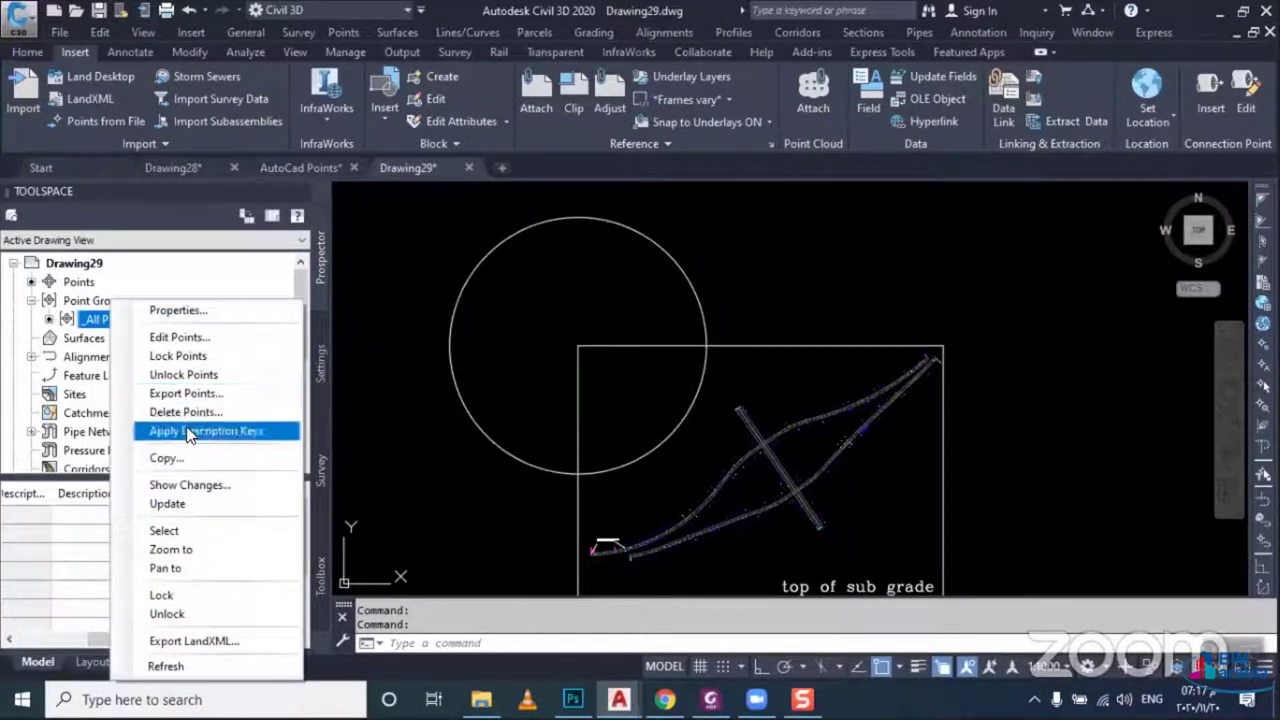
{"action": "left_click", "coordinate": [192, 311]}
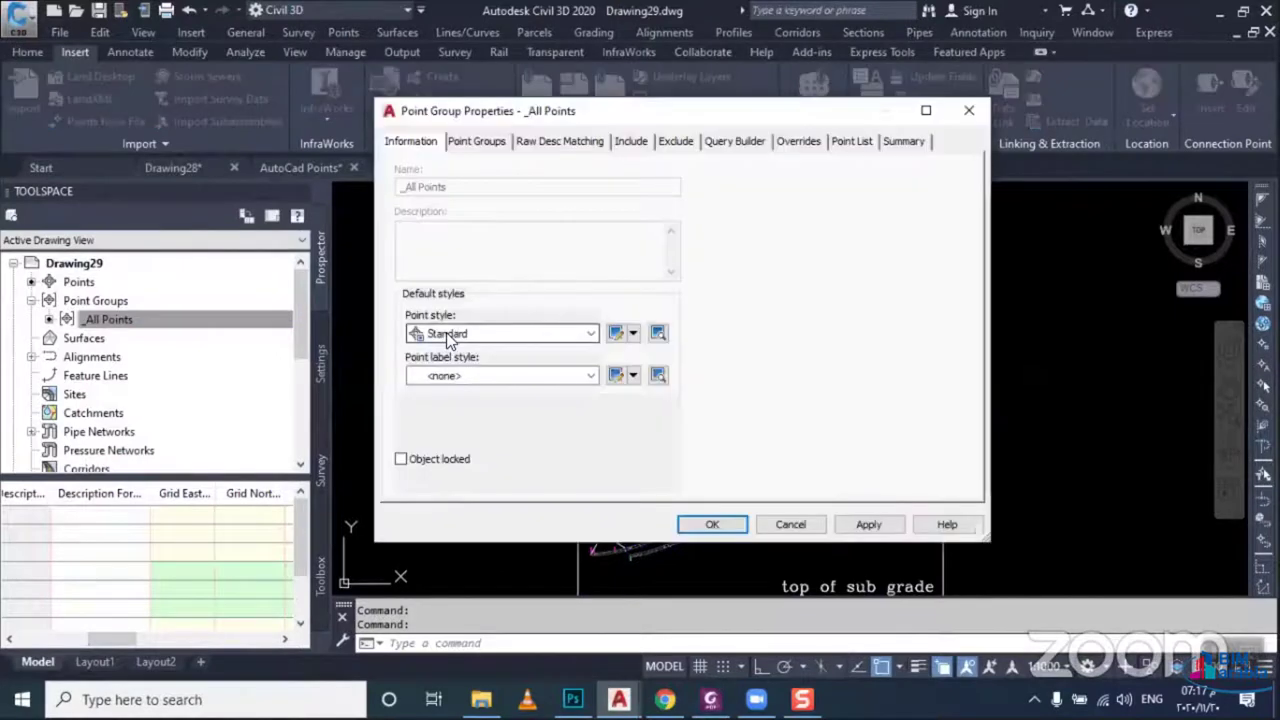
Review the Standard point style and Point Number Only label style, then cancel without changes
{"action": "left_click", "coordinate": [448, 334]}
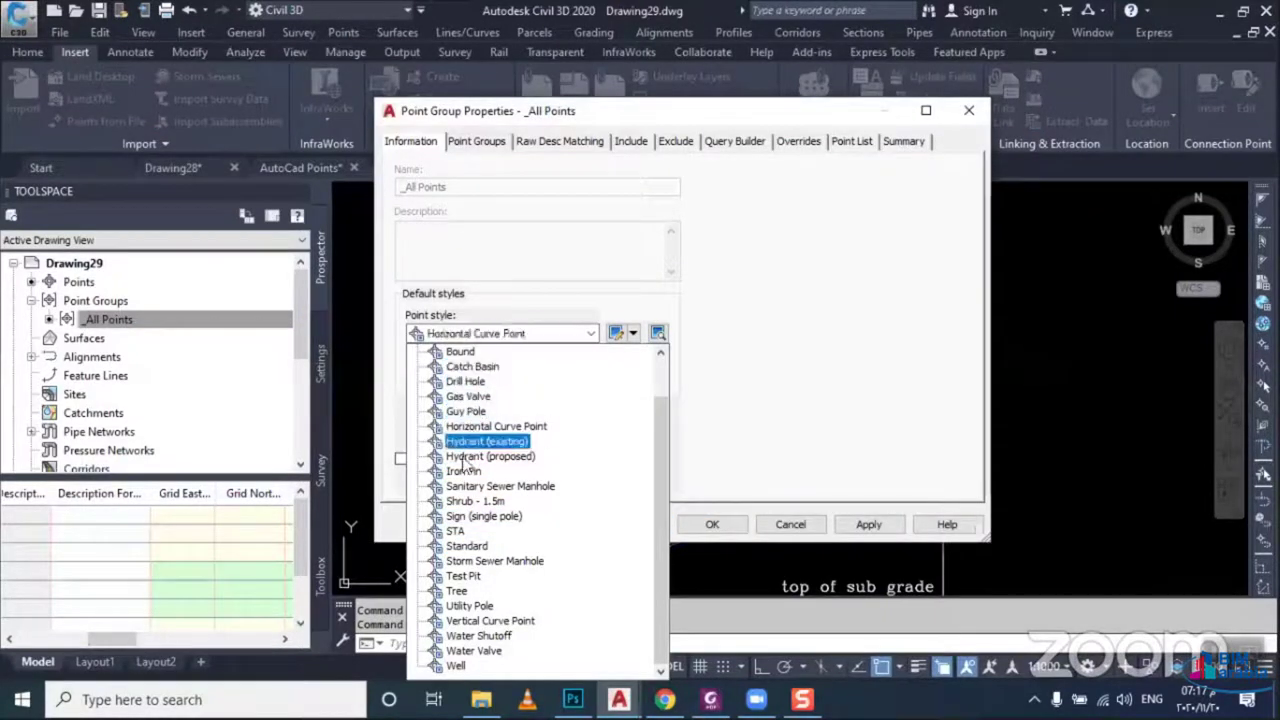
{"action": "left_click", "coordinate": [386, 393]}
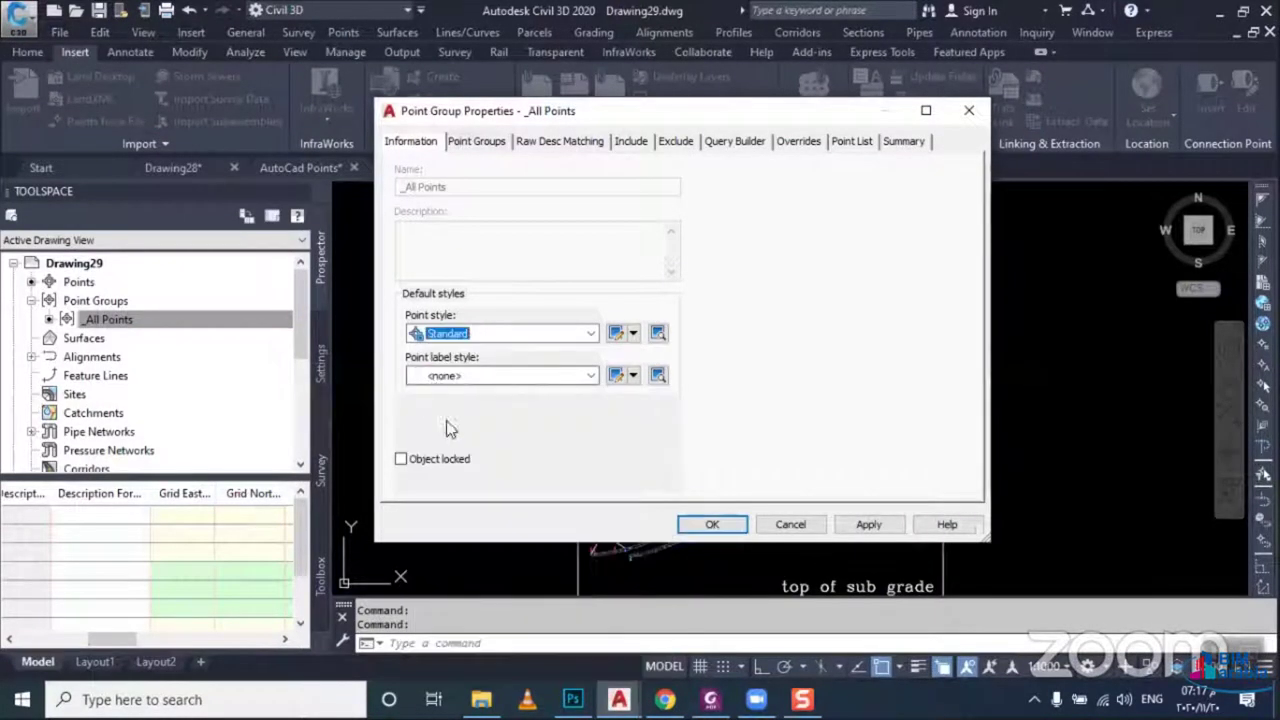
{"action": "left_click", "coordinate": [500, 375]}
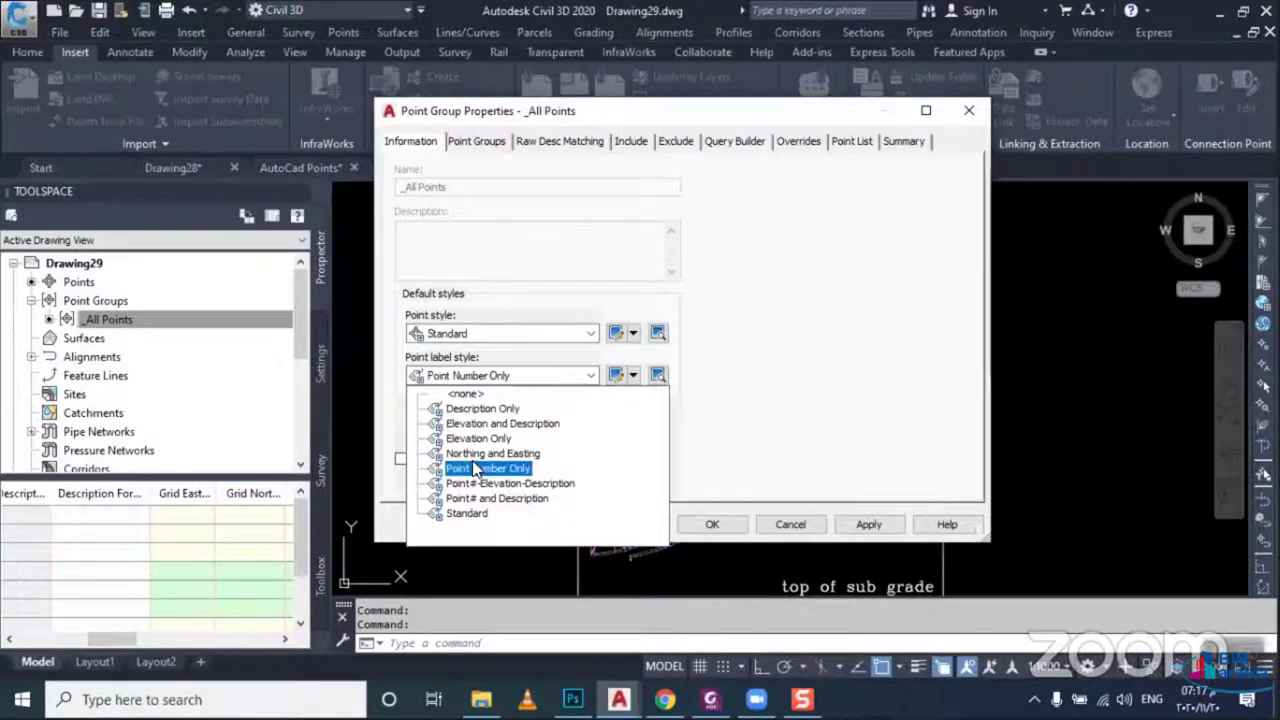
{"action": "left_click", "coordinate": [476, 470]}
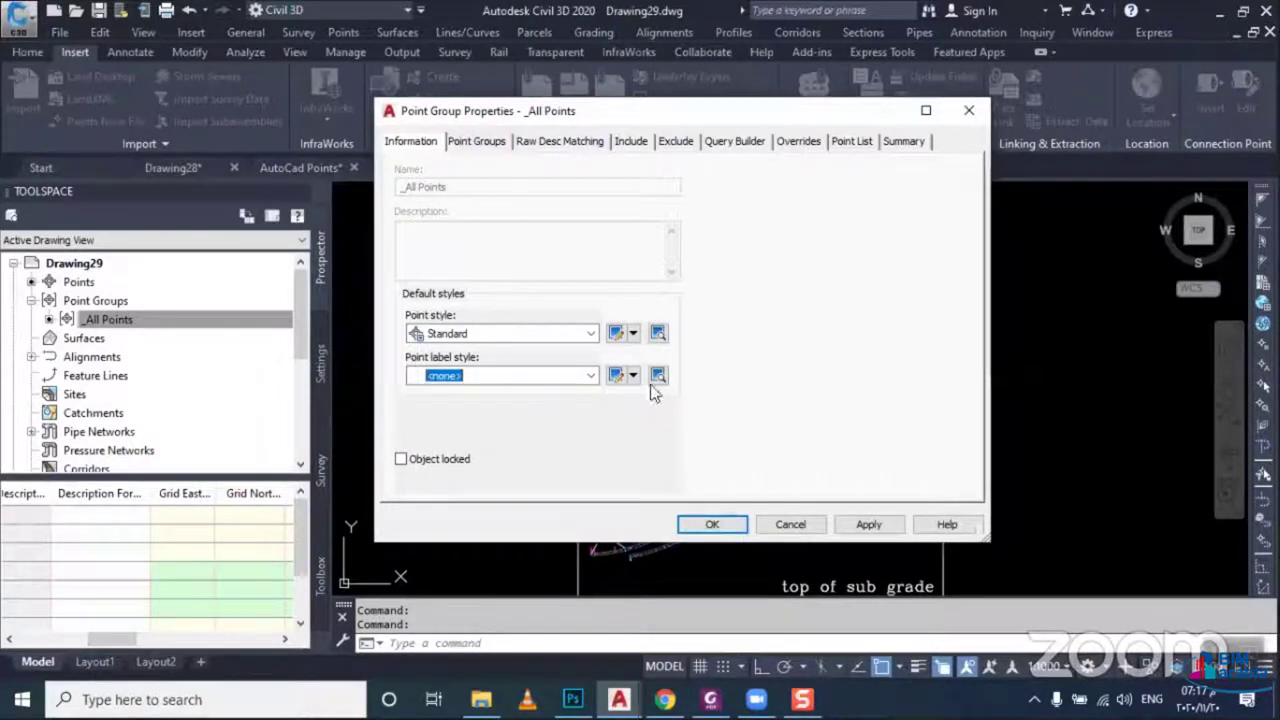
{"action": "left_click", "coordinate": [790, 524]}
{"action": "left_click", "coordinate": [700, 425]}
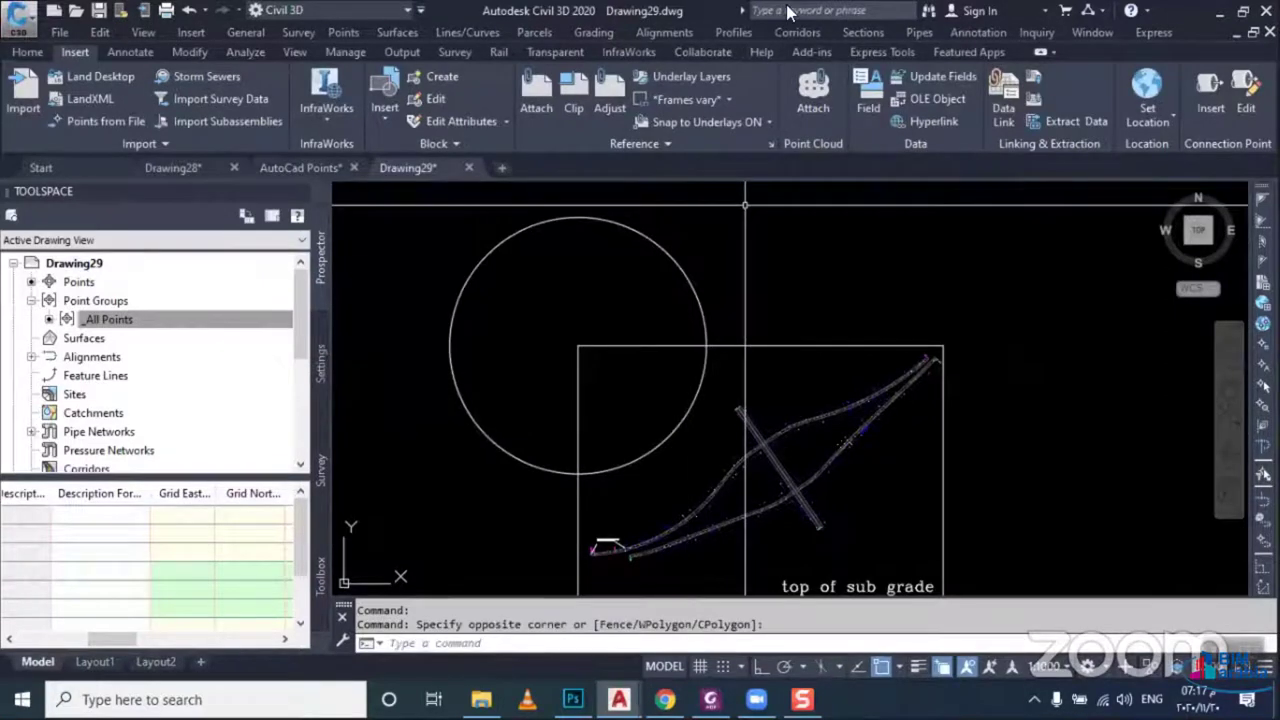
Zoom out and delete the circle above the alignment, leaving the top of sub grade linework
{"action": "scroll", "coordinate": [814, 291], "scroll_direction": "down", "scroll_amount": 1}
{"action": "scroll", "coordinate": [809, 257], "scroll_direction": "down", "scroll_amount": 2}
{"action": "key", "text": "Escape"}
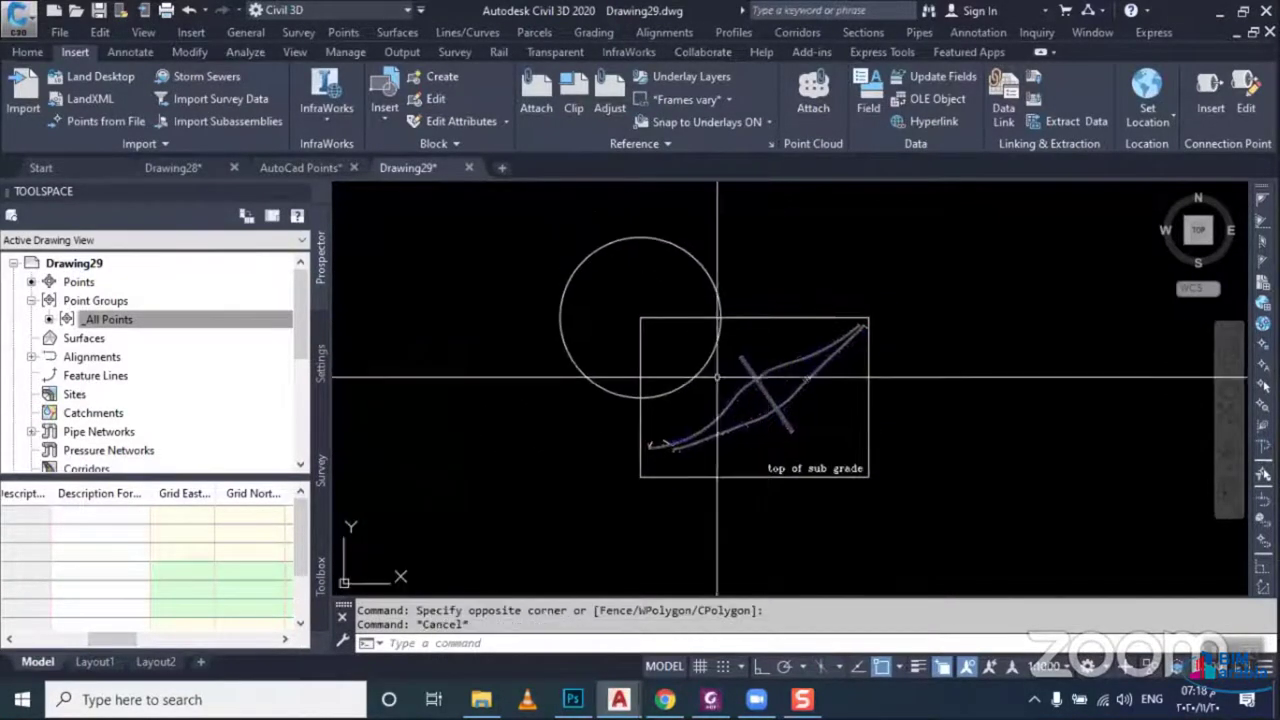
{"action": "left_click", "coordinate": [640, 390]}
{"action": "left_click", "coordinate": [590, 365]}
{"action": "key", "text": "Delete"}
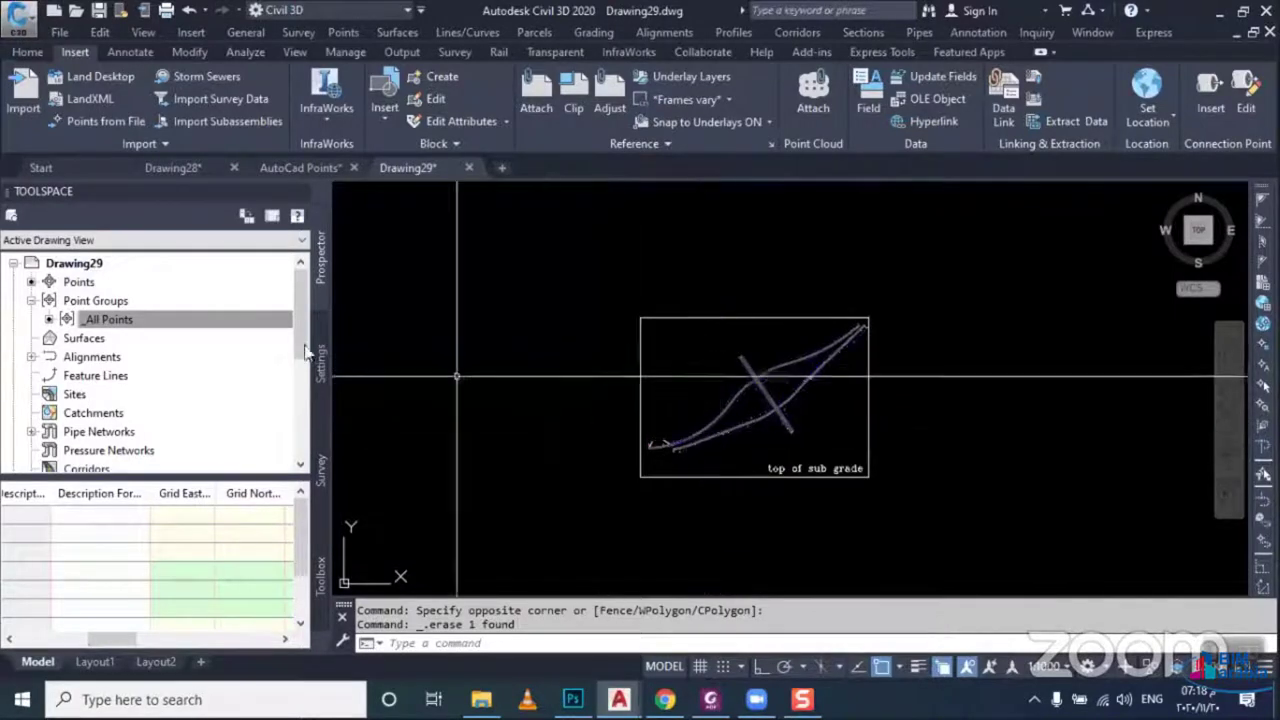
{"action": "left_click", "coordinate": [30, 53]}
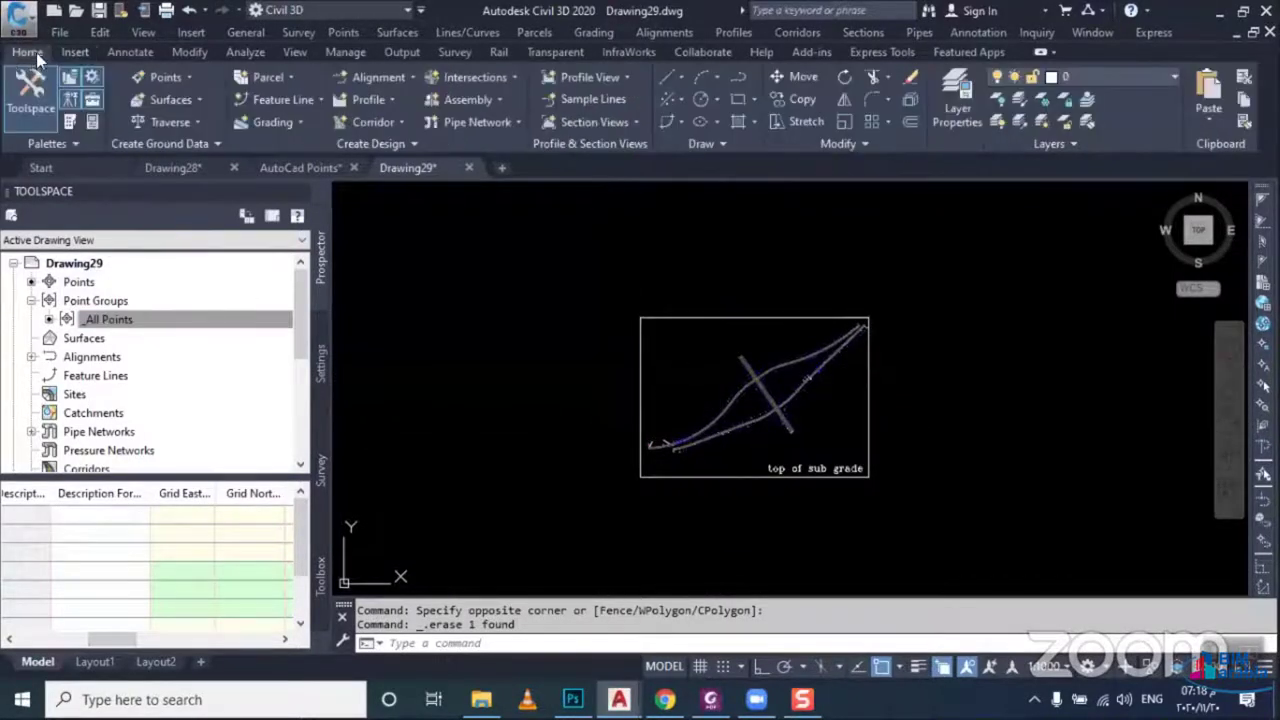
{"action": "left_click", "coordinate": [163, 77]}
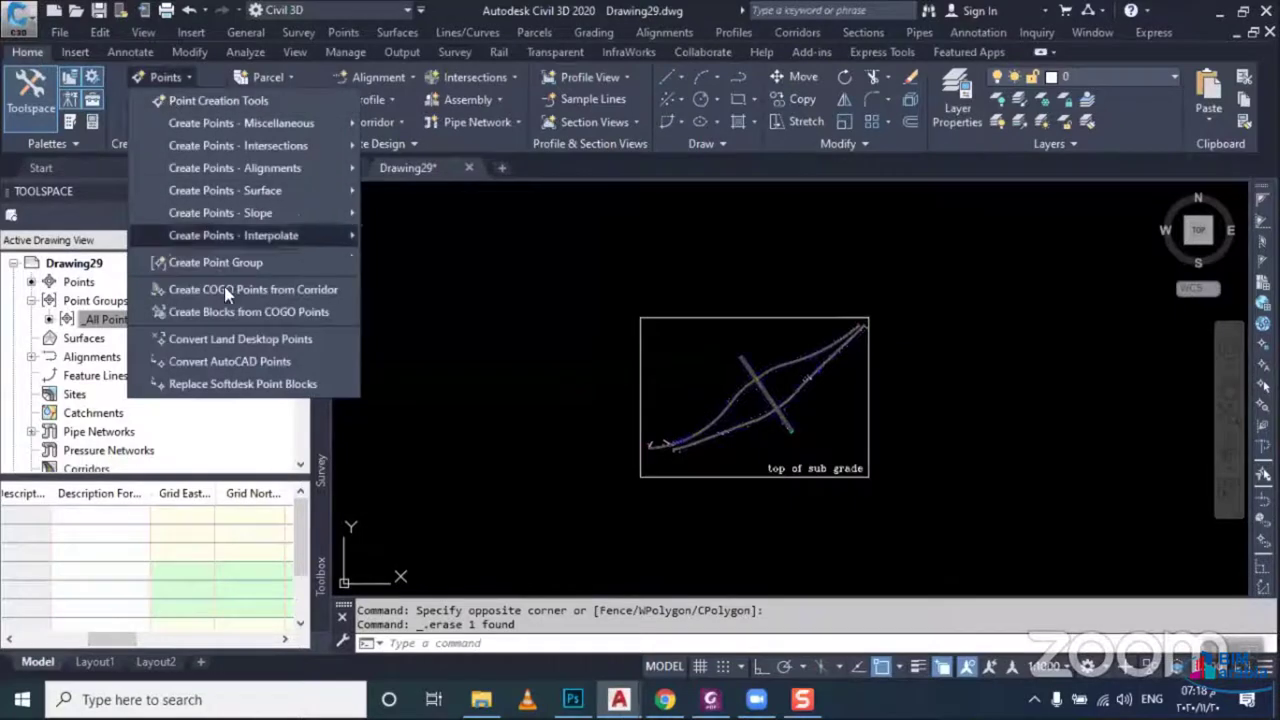
{"action": "left_click", "coordinate": [256, 362]}
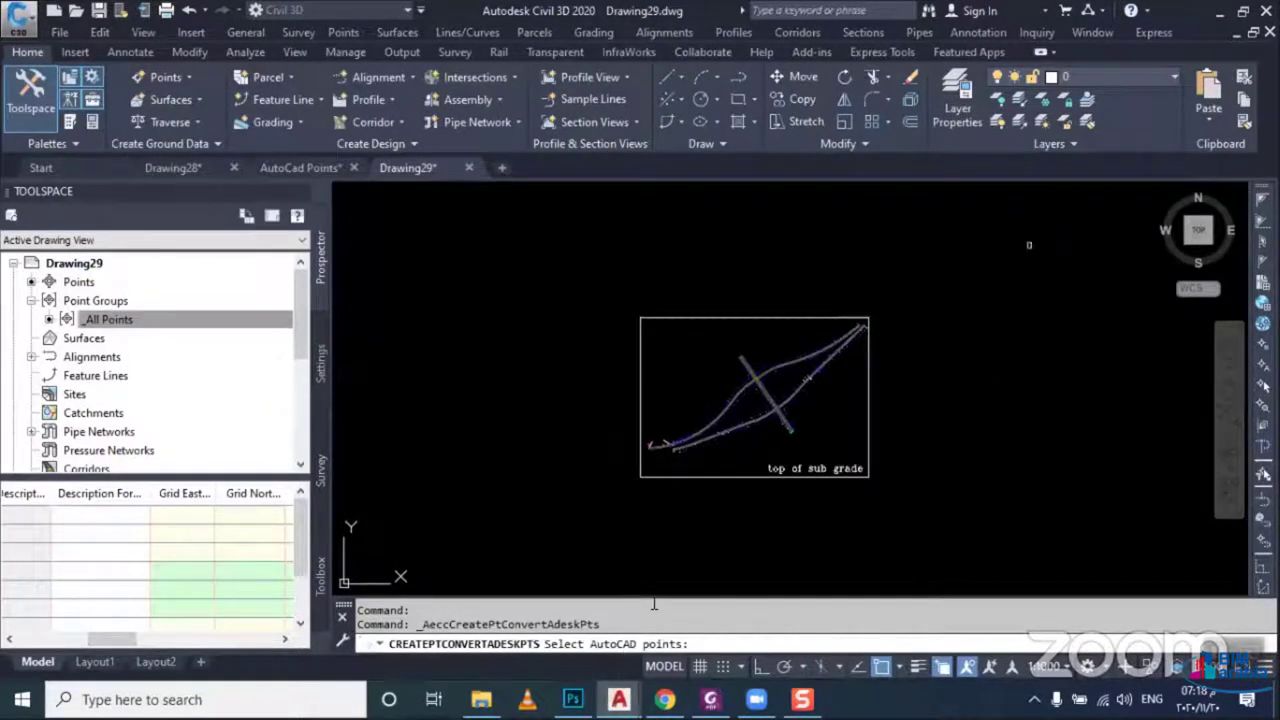
{"action": "left_click", "coordinate": [983, 245]}
{"action": "left_click", "coordinate": [591, 486]}
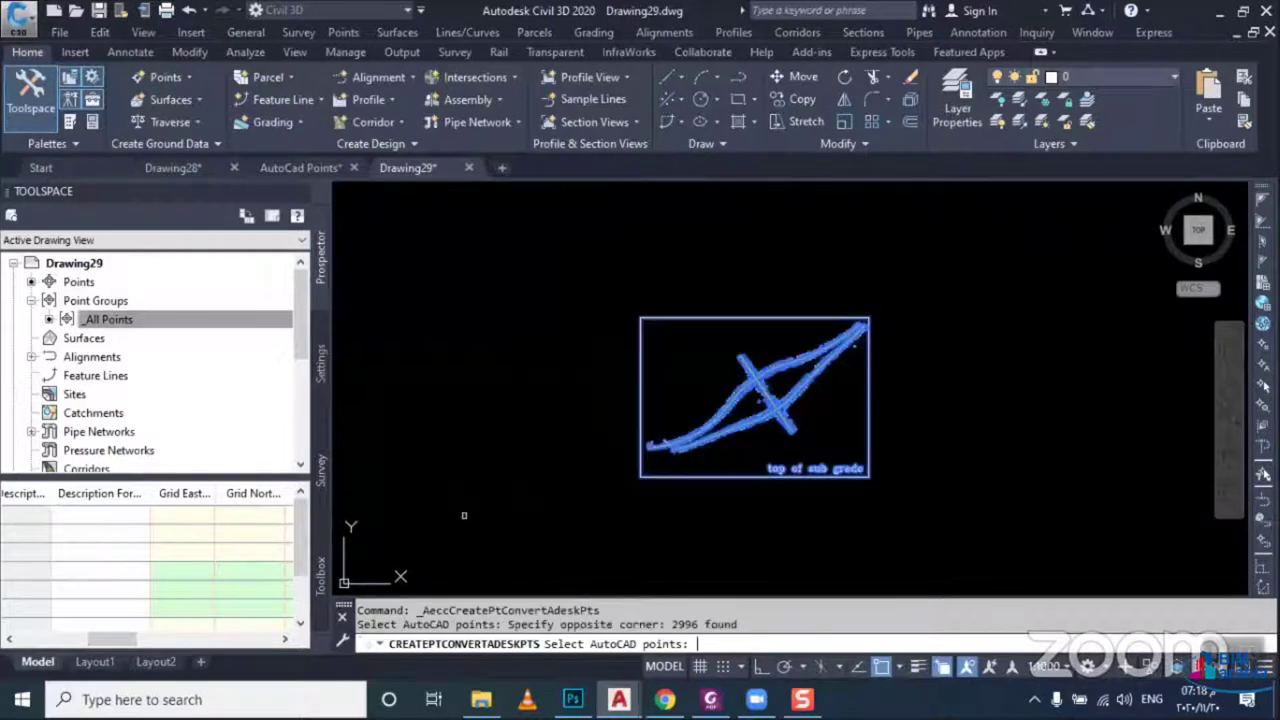
{"action": "key", "text": "Return"}
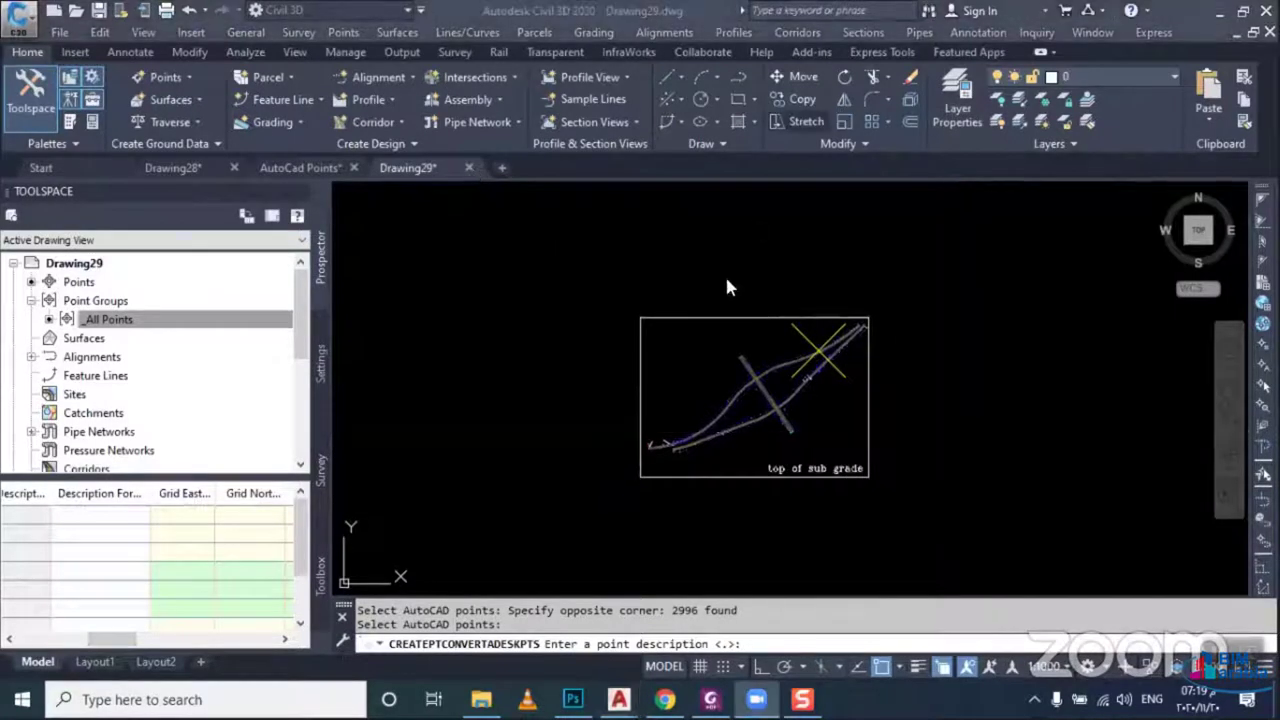
{"action": "left_click", "coordinate": [768, 645]}
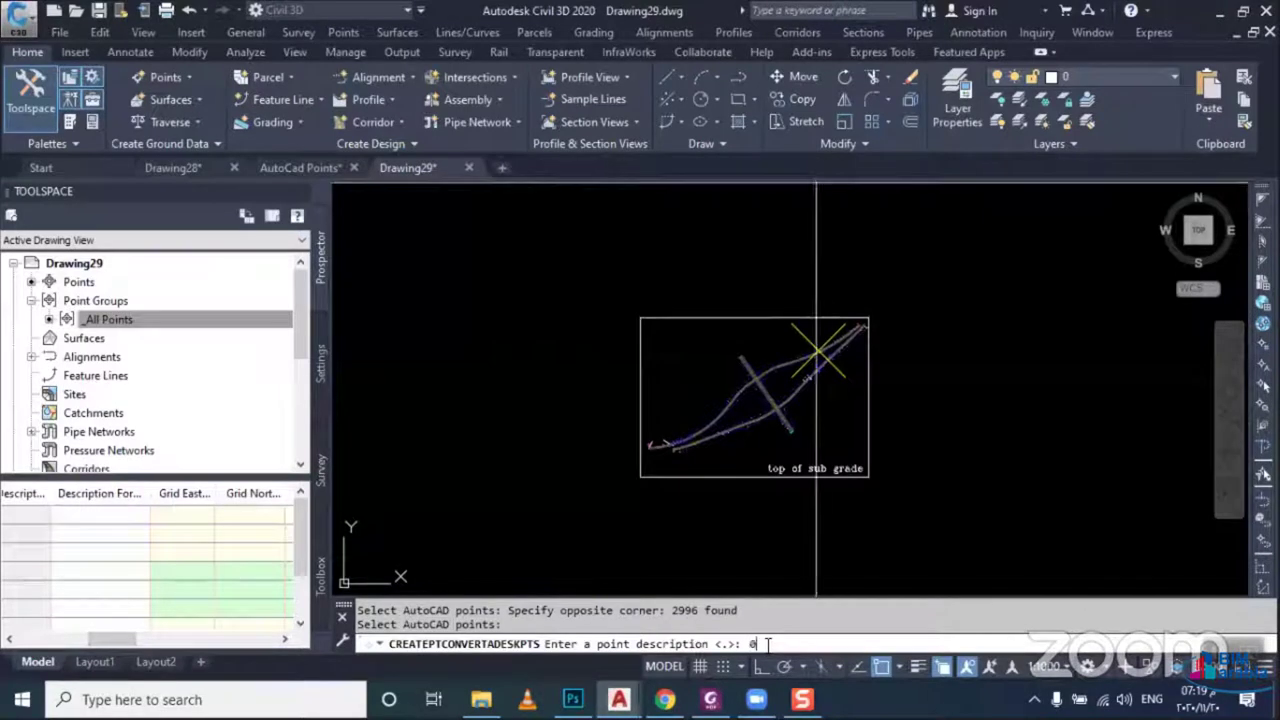
{"action": "type", "text": "0"}
{"action": "key", "text": "Return"}
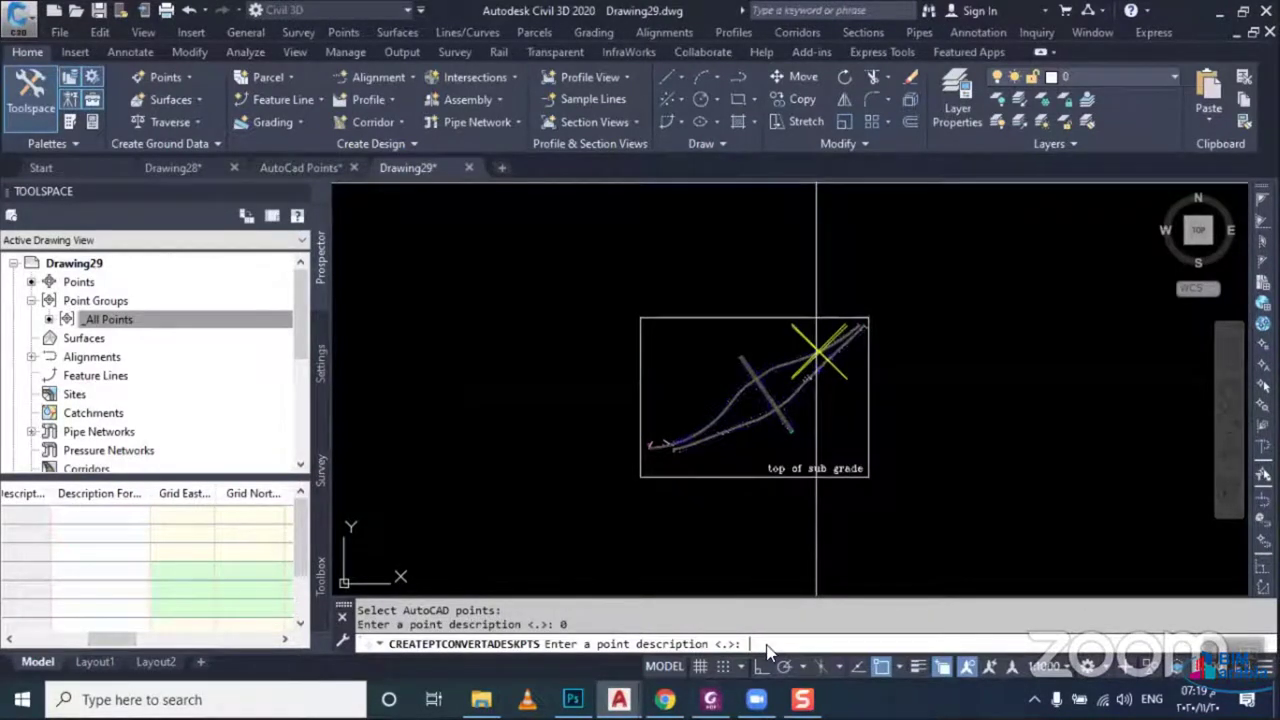
{"action": "key", "text": "Return"}
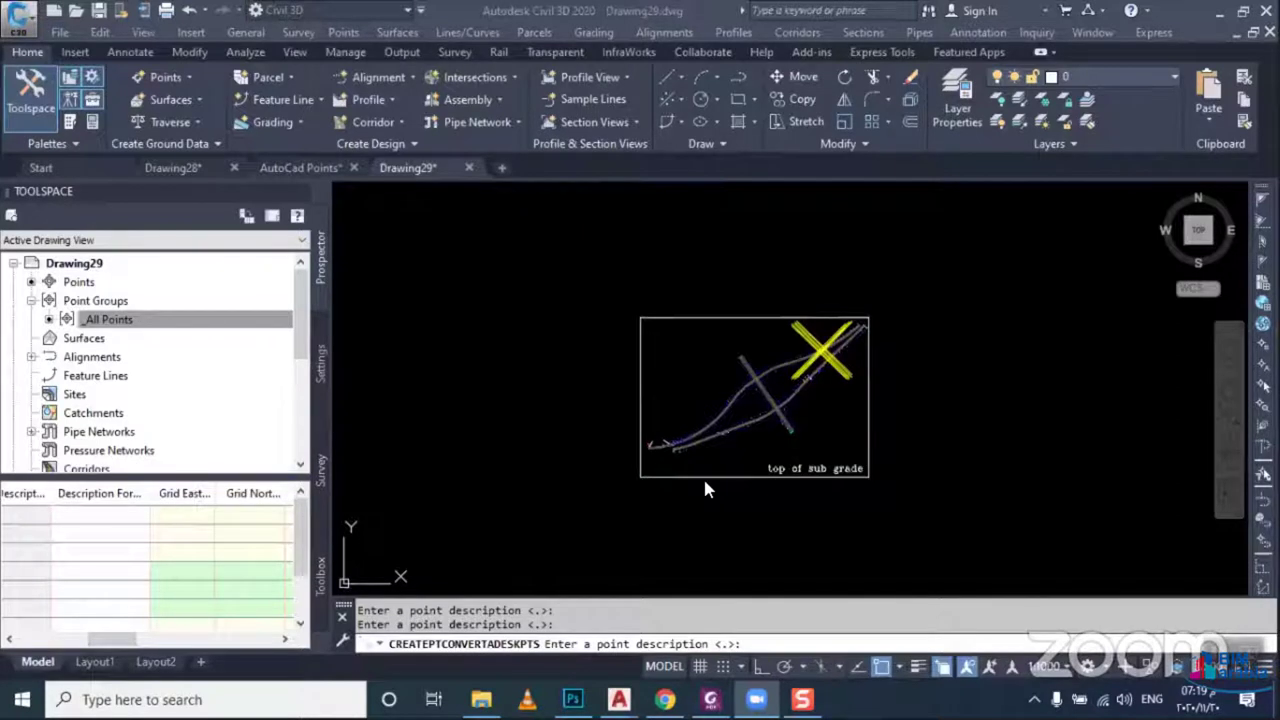
{"action": "left_click", "coordinate": [744, 362]}
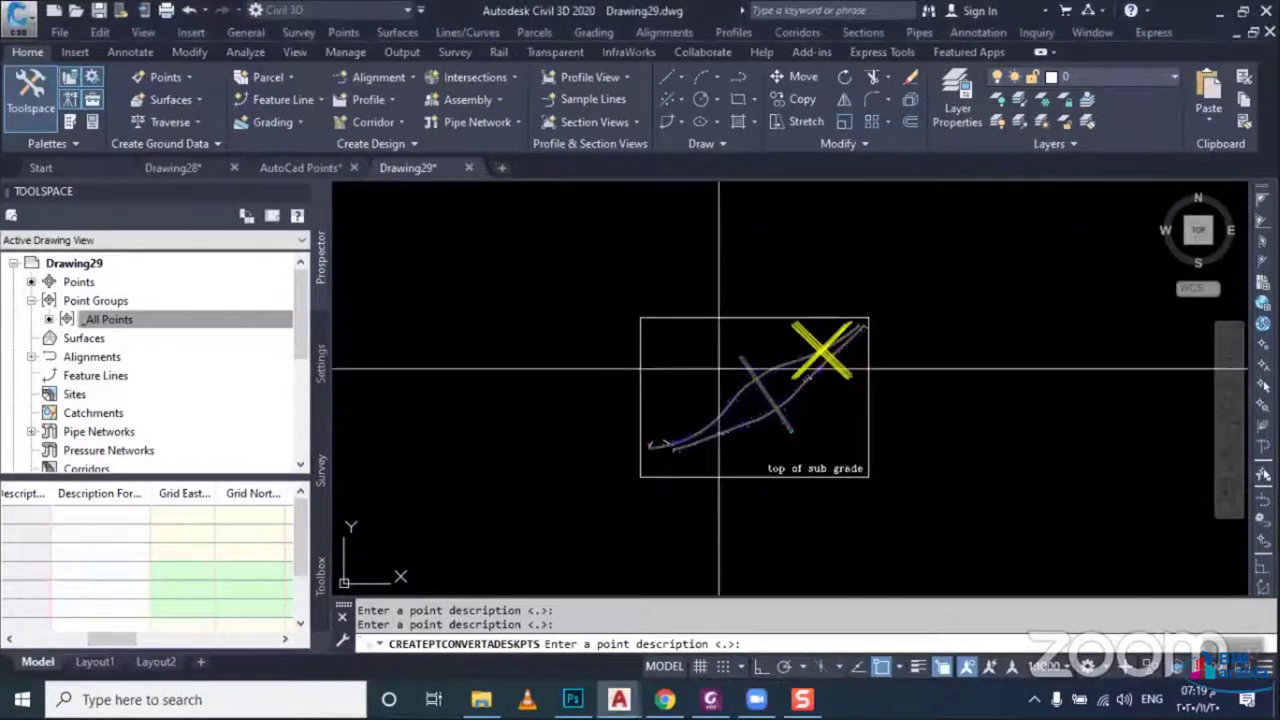
{"action": "key", "text": "Escape"}
{"action": "key", "text": "Escape"}
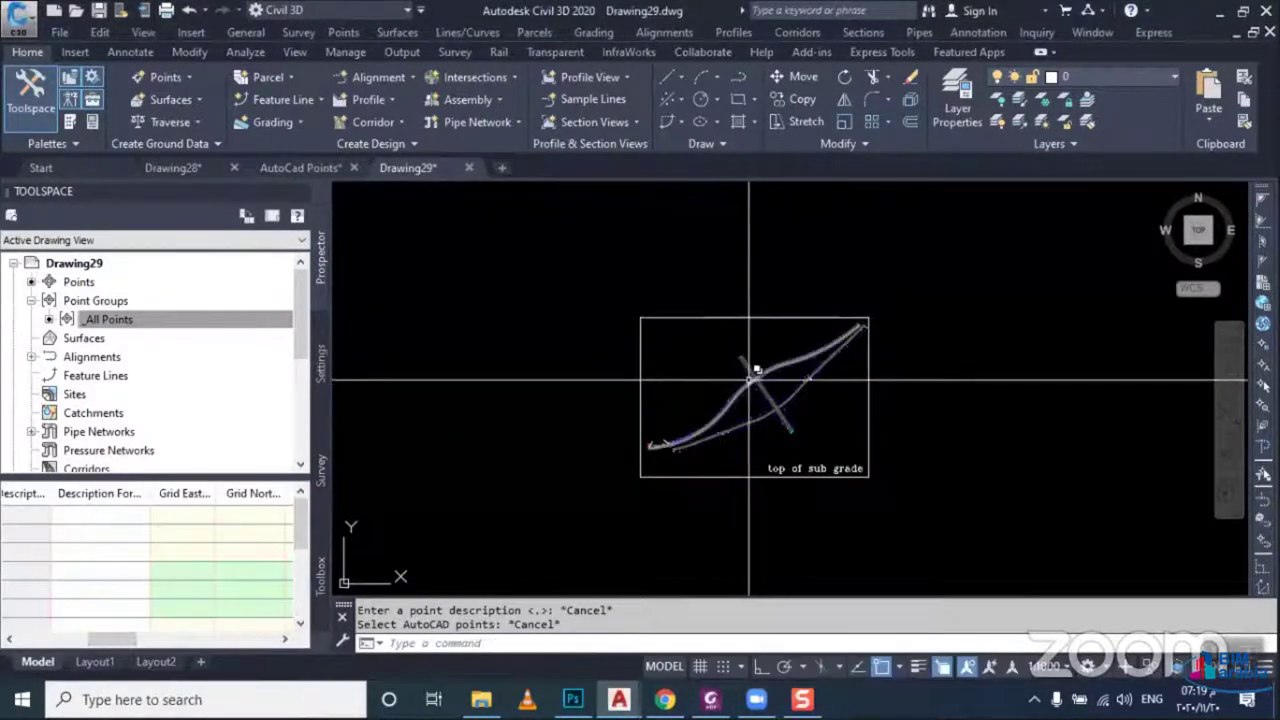
Bring up the Point Creation Tools toolbar for Drawing29 and reposition it
{"action": "left_click", "coordinate": [184, 78]}
{"action": "left_click", "coordinate": [220, 100]}
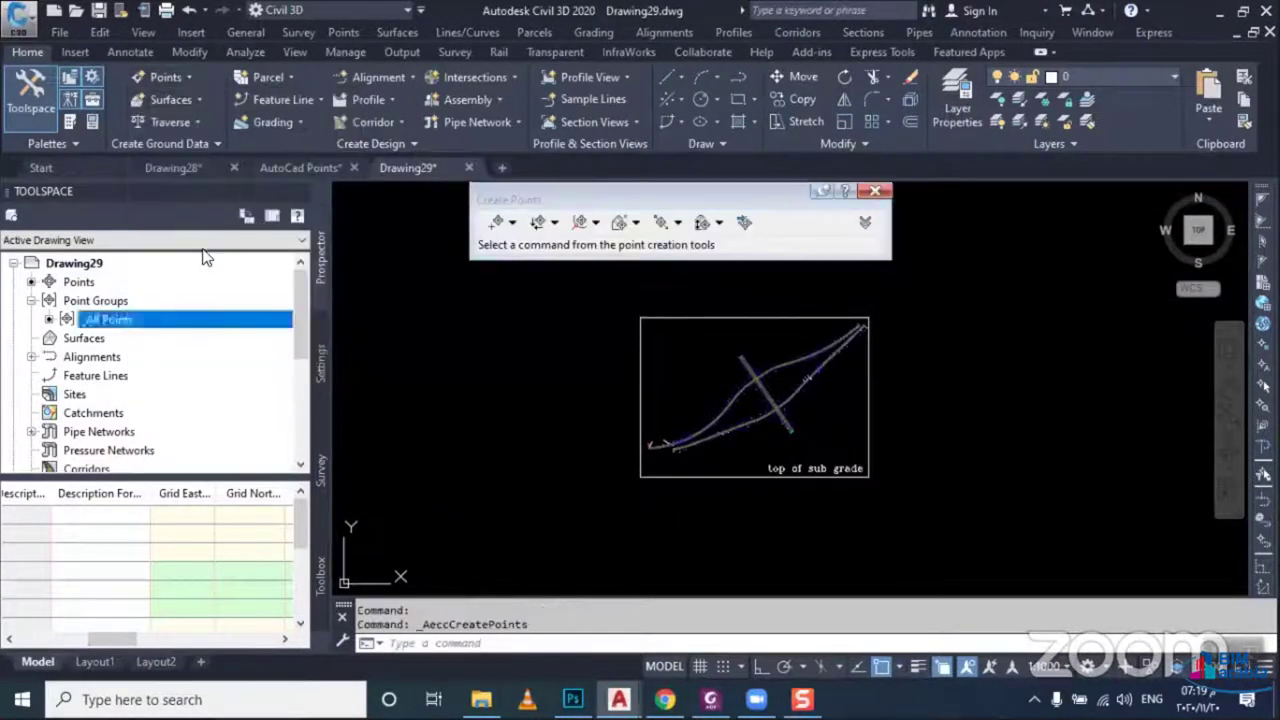
{"action": "right_click", "coordinate": [104, 281]}
{"action": "left_click", "coordinate": [160, 286]}
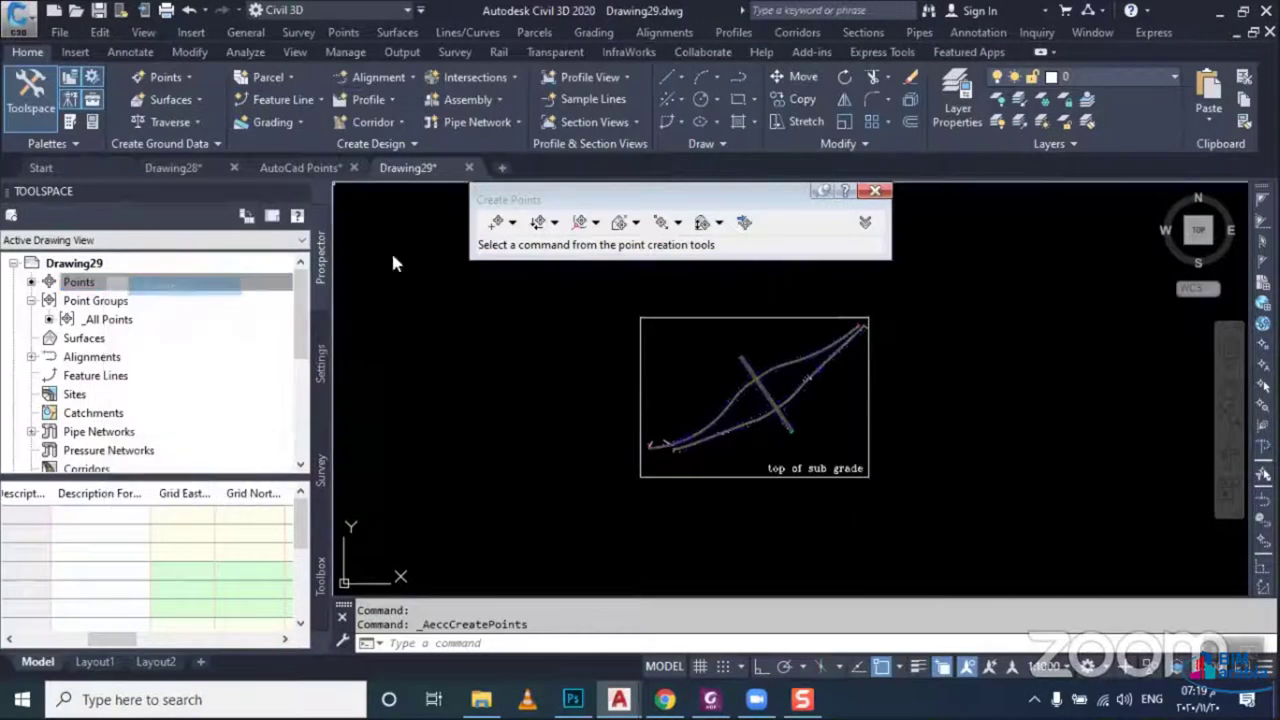
{"action": "left_click_drag", "start_coordinate": [596, 186], "coordinate": [474, 171]}
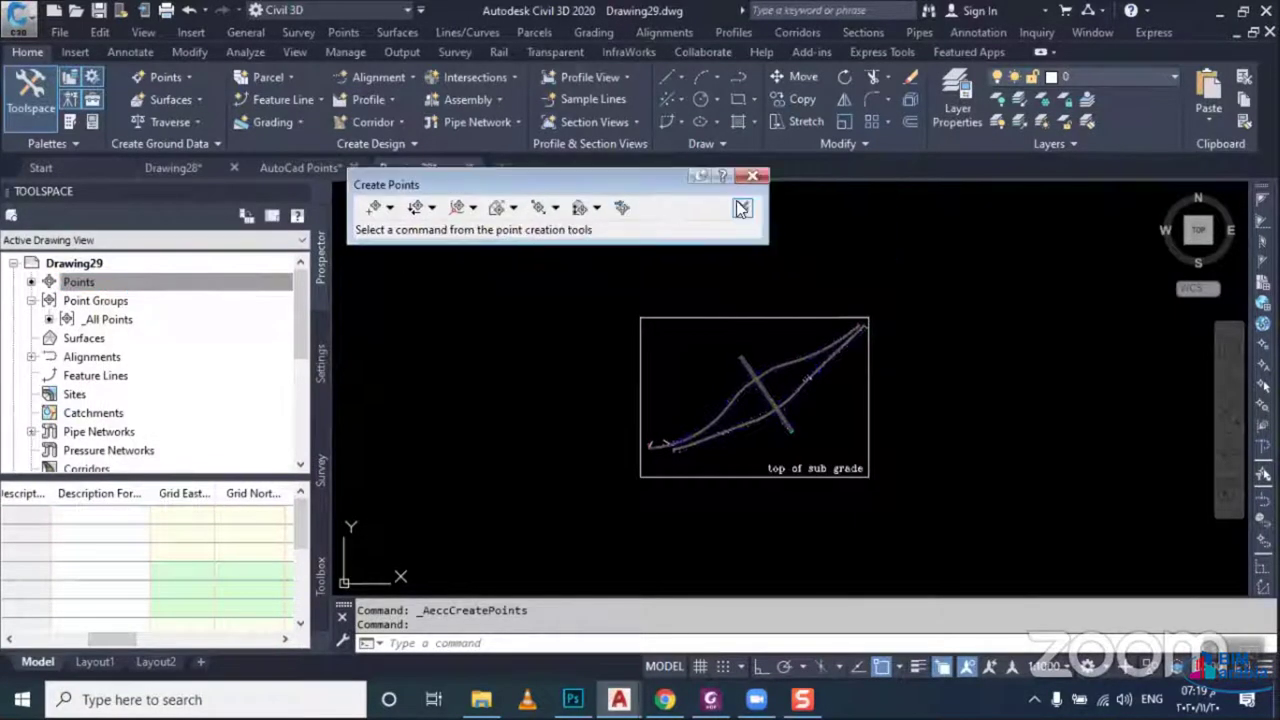
Set Points Creation > Prompt For Descriptions from Manual to None and close the toolbar
{"action": "left_click", "coordinate": [740, 208]}
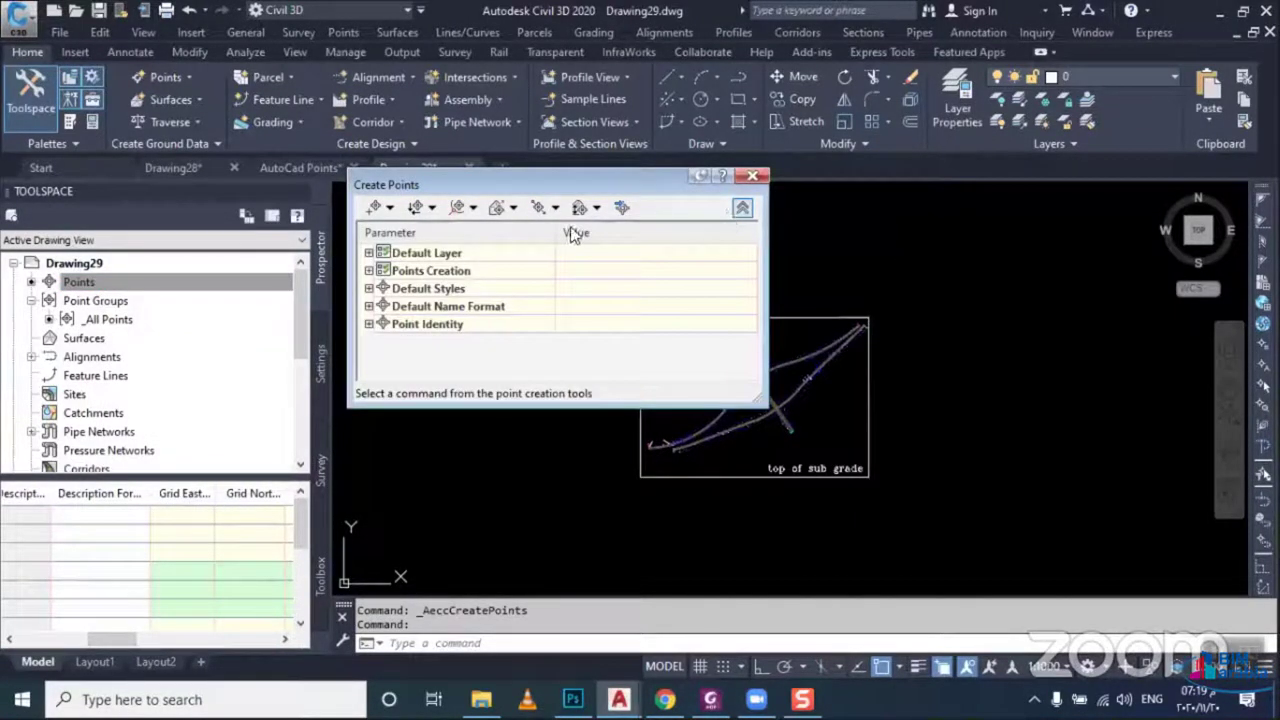
{"action": "left_click", "coordinate": [378, 280]}
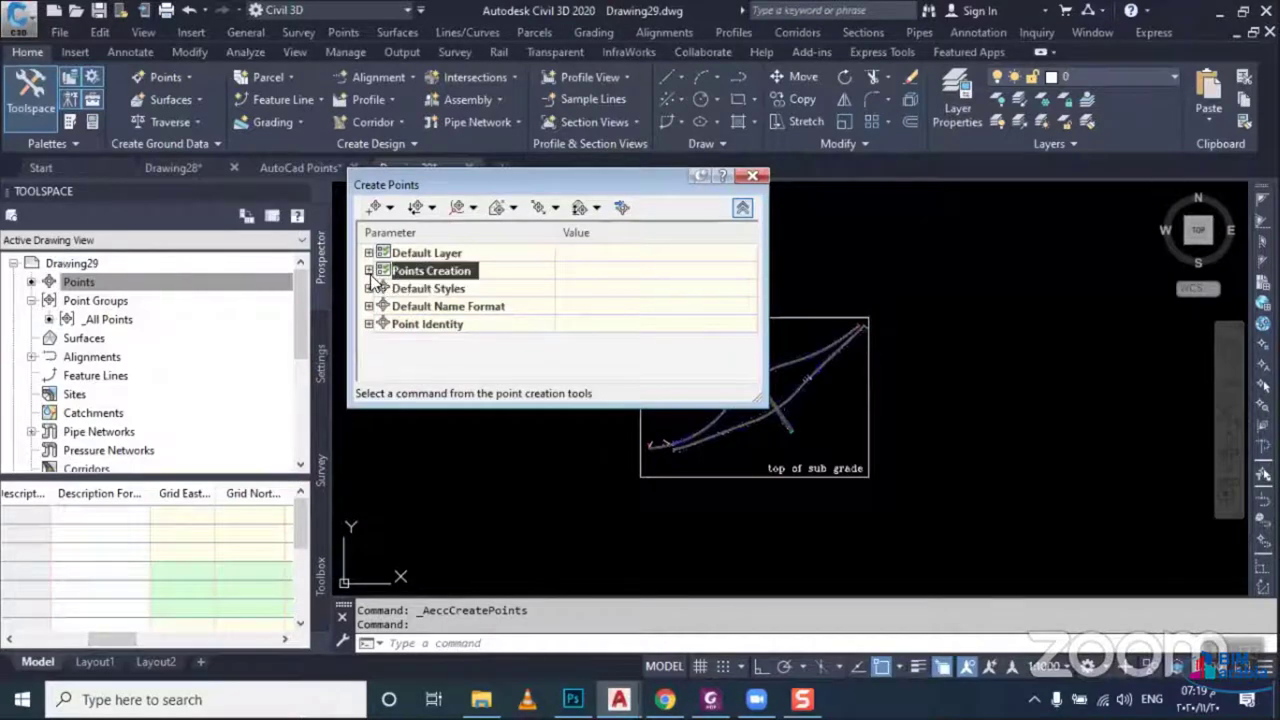
{"action": "left_click", "coordinate": [369, 271]}
{"action": "scroll", "coordinate": [412, 328], "scroll_direction": "down", "scroll_amount": 1}
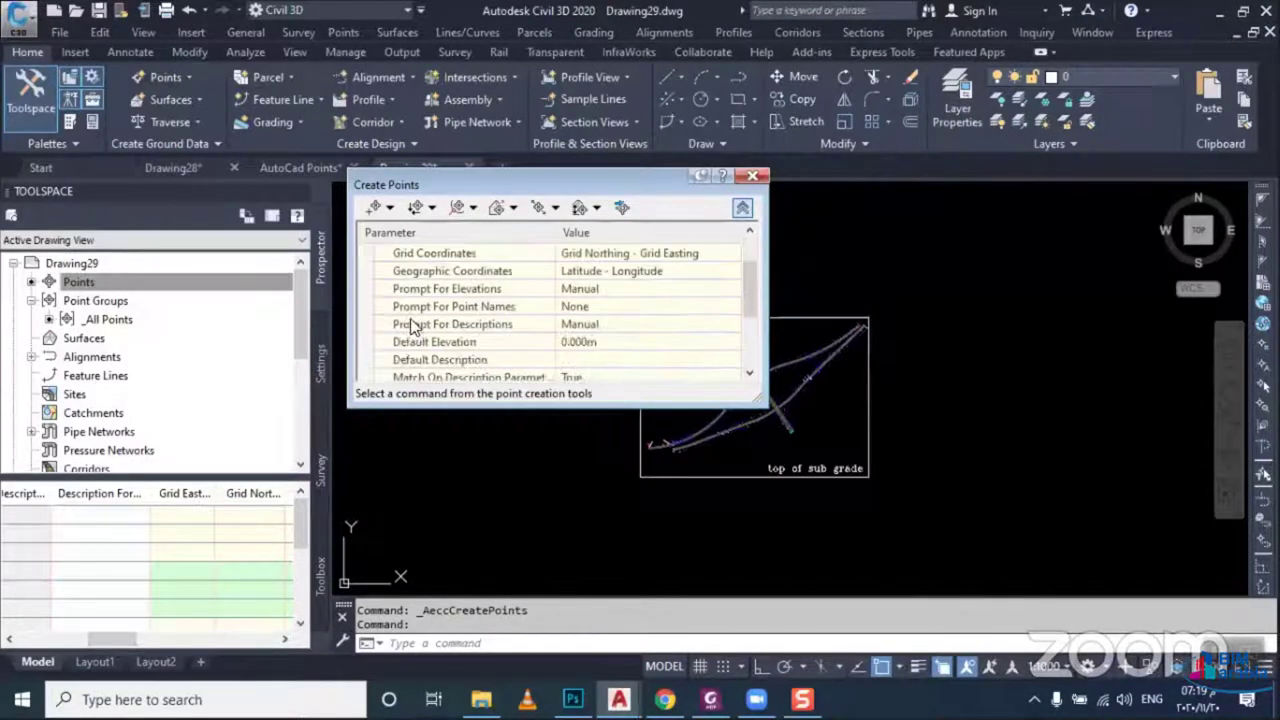
{"action": "left_click", "coordinate": [468, 324]}
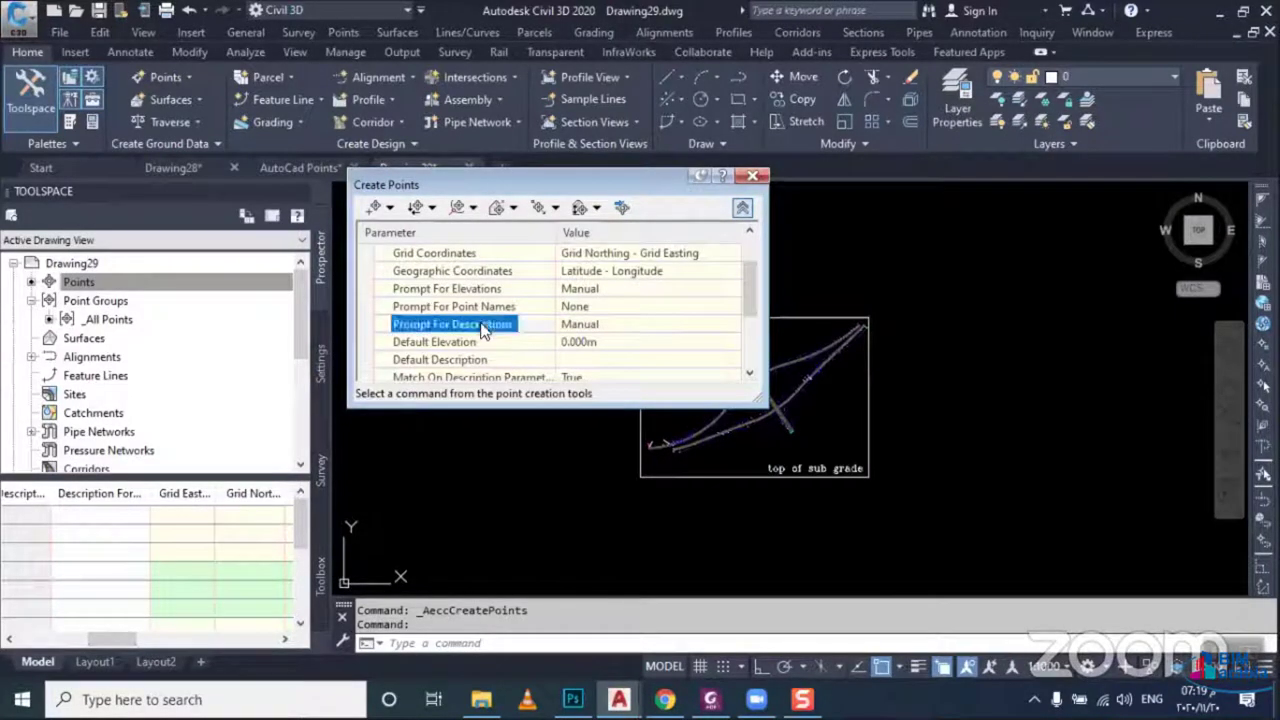
{"action": "left_click", "coordinate": [575, 330]}
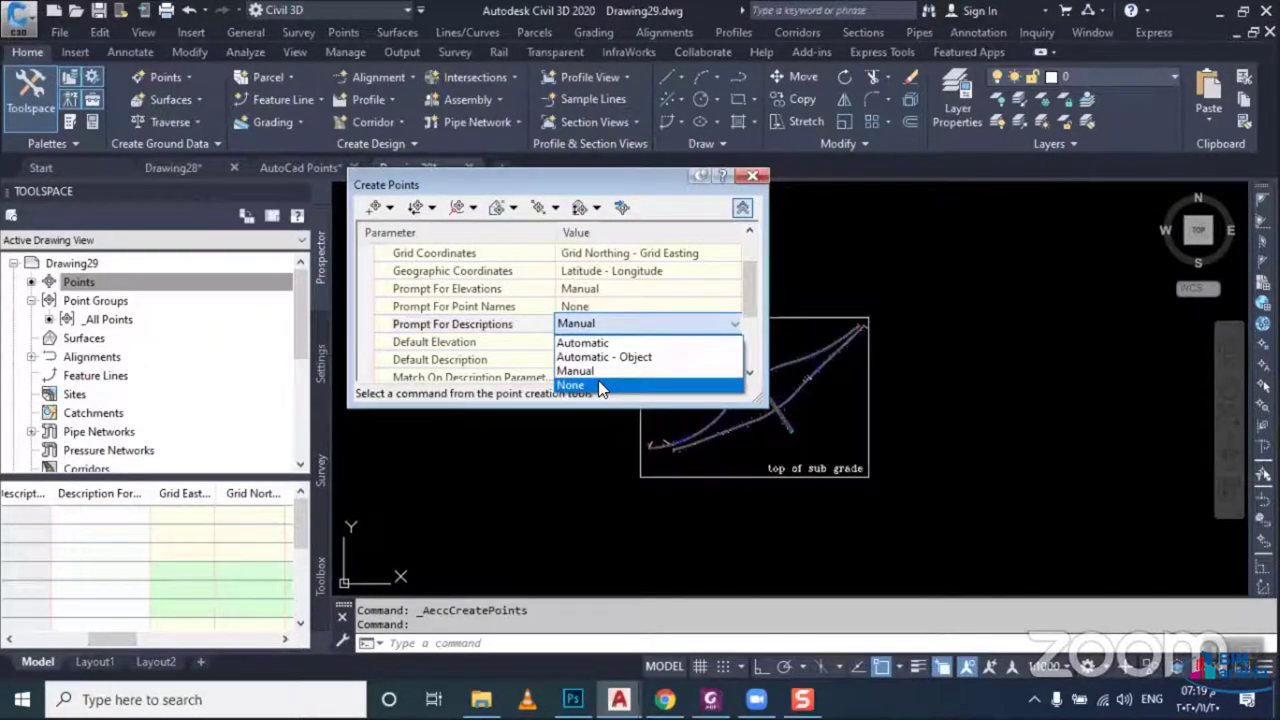
{"action": "left_click", "coordinate": [600, 386]}
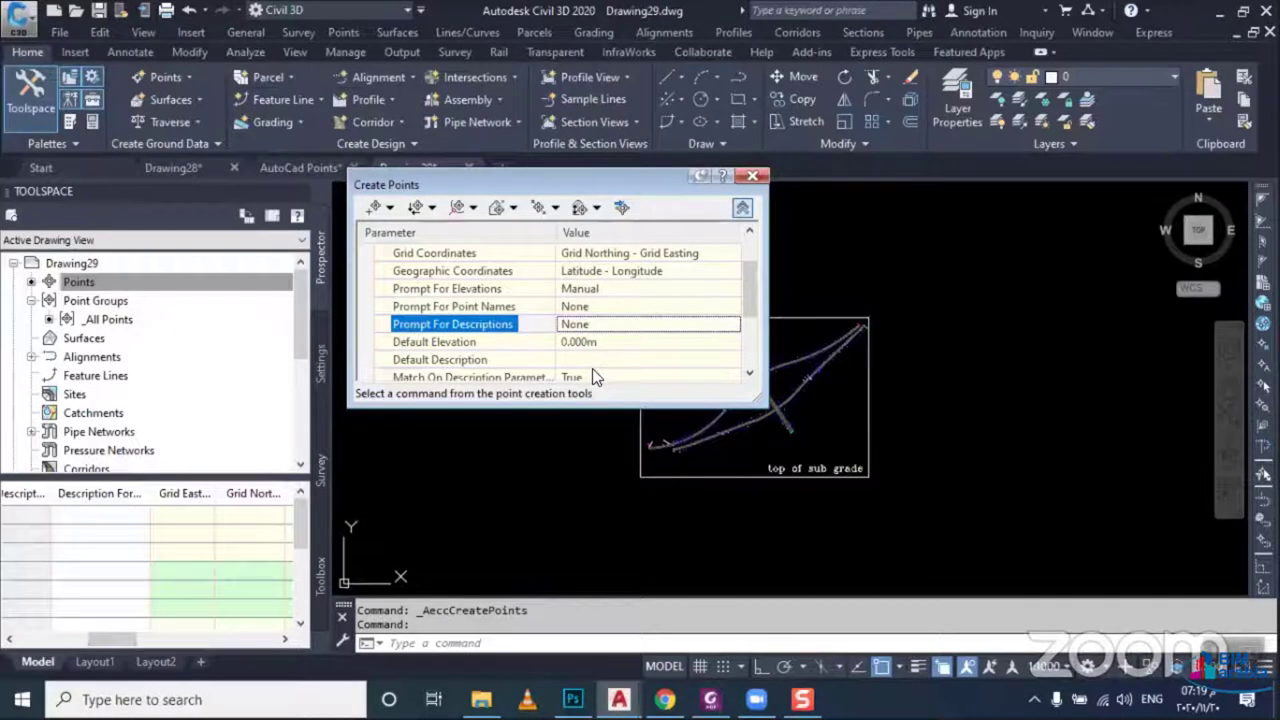
{"action": "left_click", "coordinate": [742, 208]}
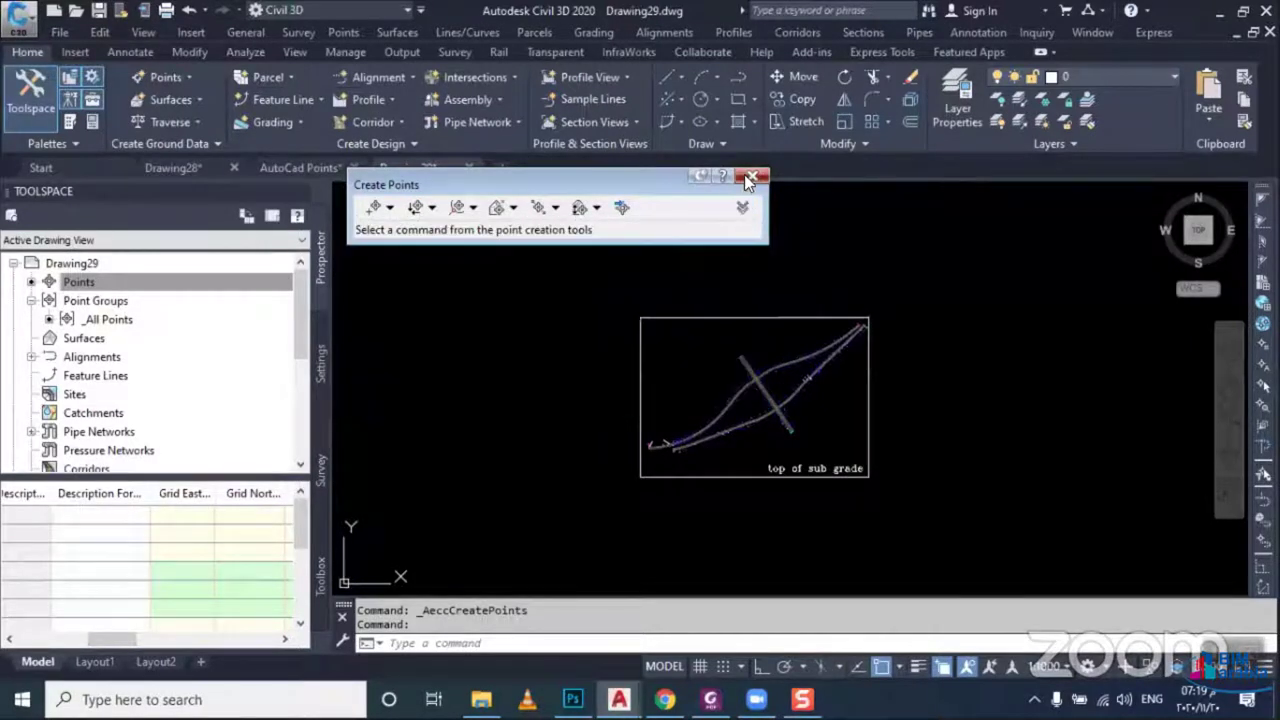
{"action": "left_click", "coordinate": [750, 177]}
Convert all 2996 AutoCAD points in the drawing to COGO points
{"action": "left_click", "coordinate": [165, 77]}
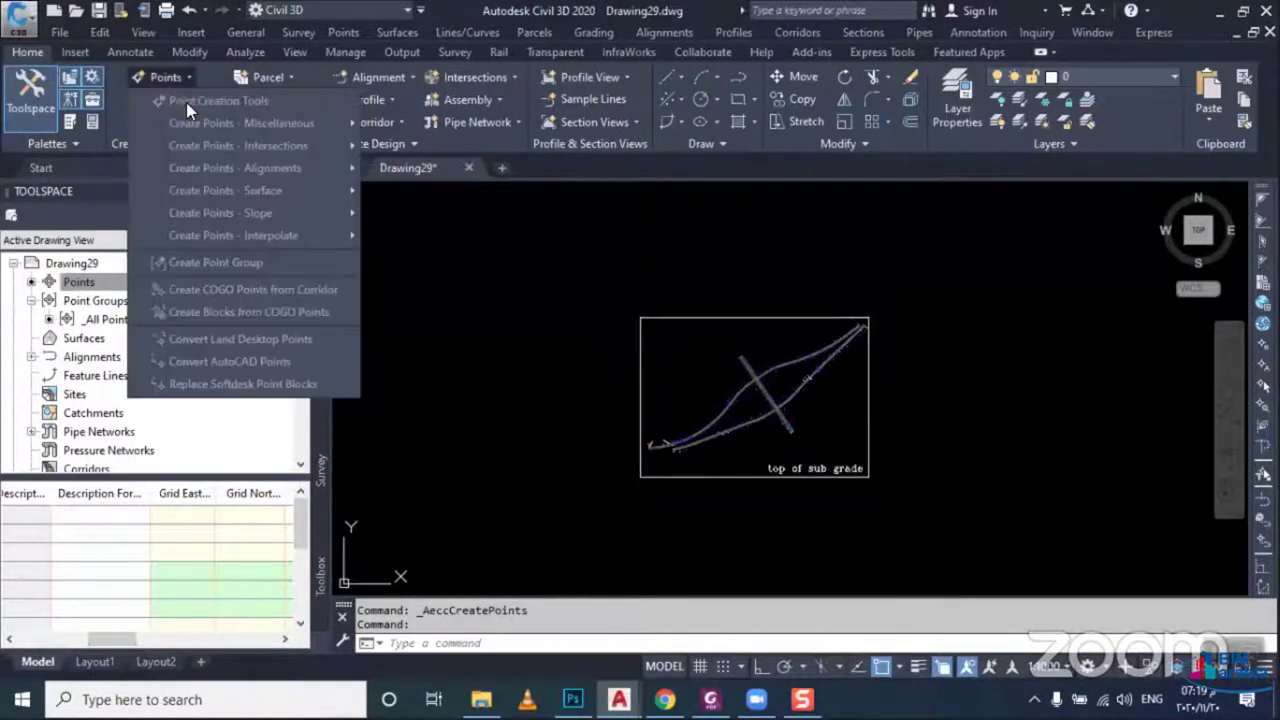
{"action": "left_click", "coordinate": [260, 360]}
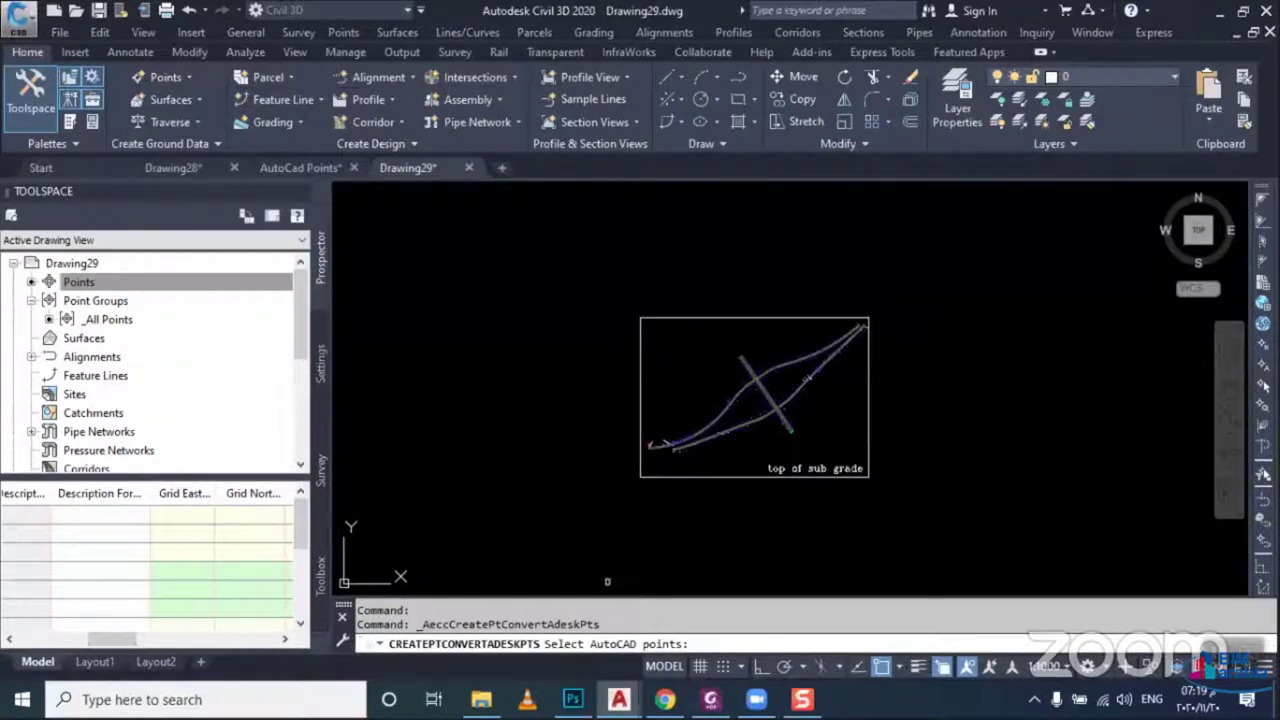
{"action": "left_click", "coordinate": [948, 277]}
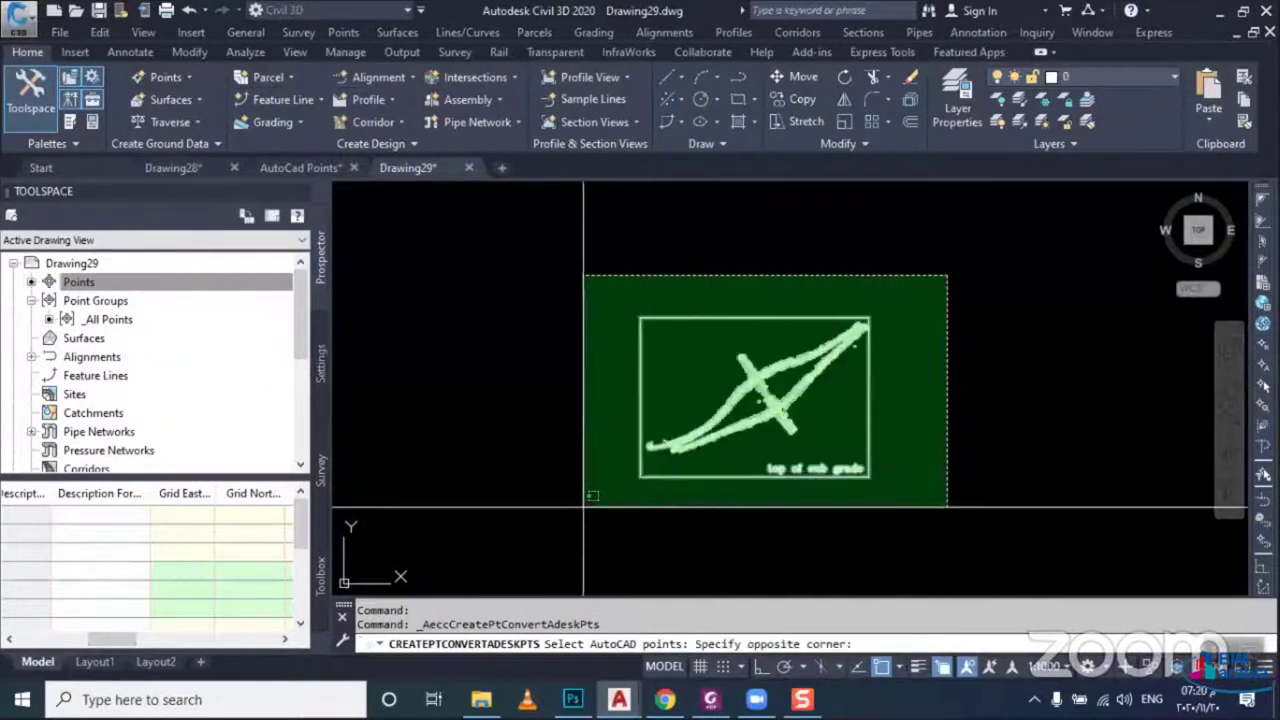
{"action": "left_click", "coordinate": [531, 513]}
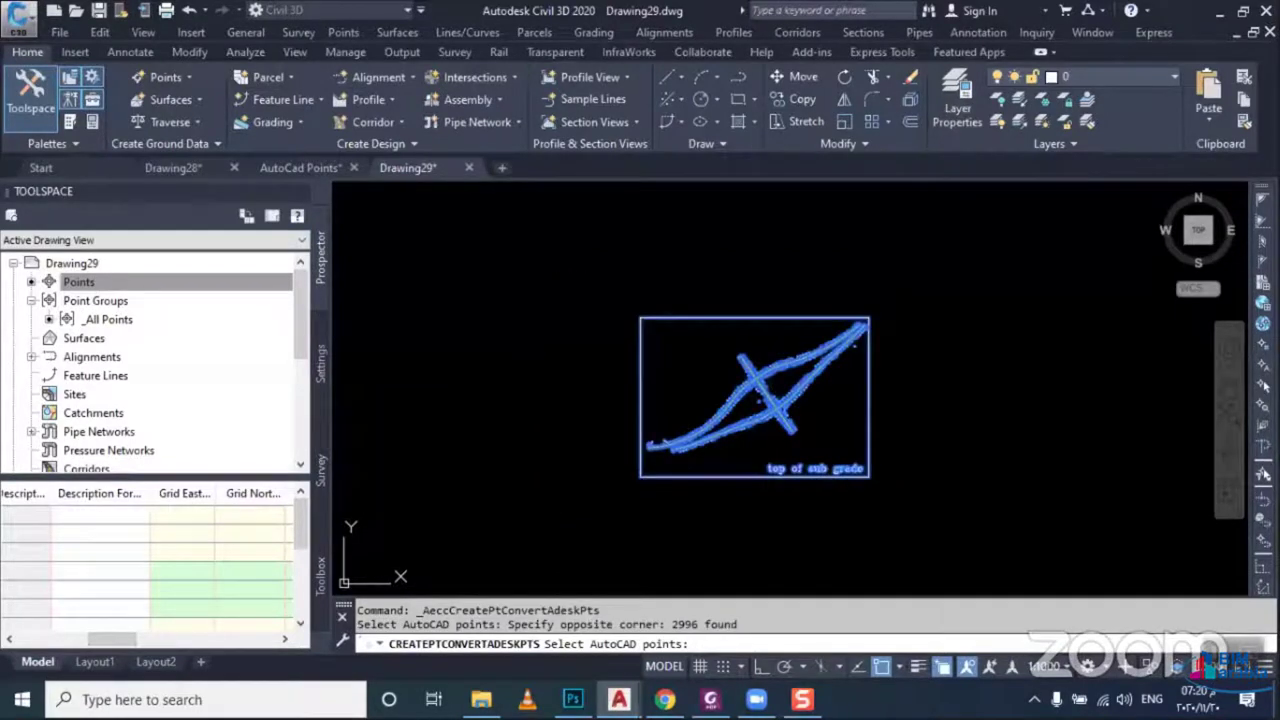
{"action": "key", "text": "Return"}
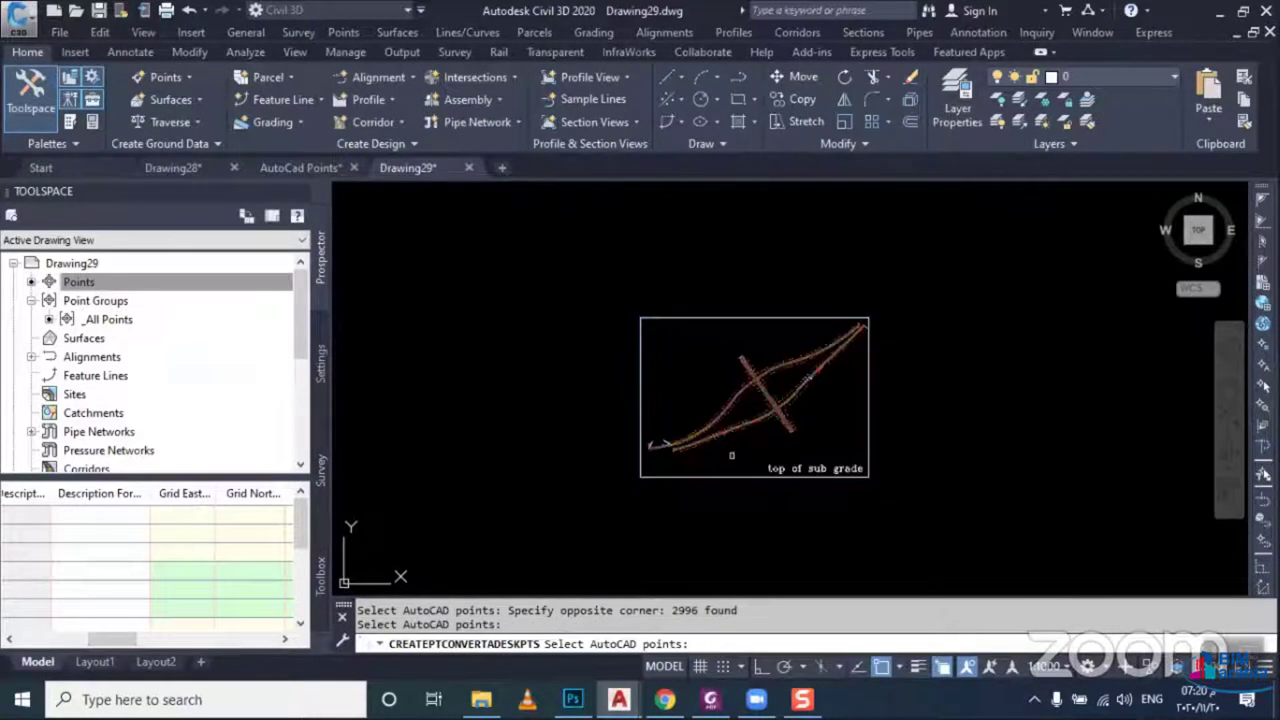
{"action": "key", "text": "Escape"}
Zoom in and inspect converted COGO point 372 on layer V-NODE
{"action": "scroll", "coordinate": [713, 410], "scroll_direction": "up", "scroll_amount": 4}
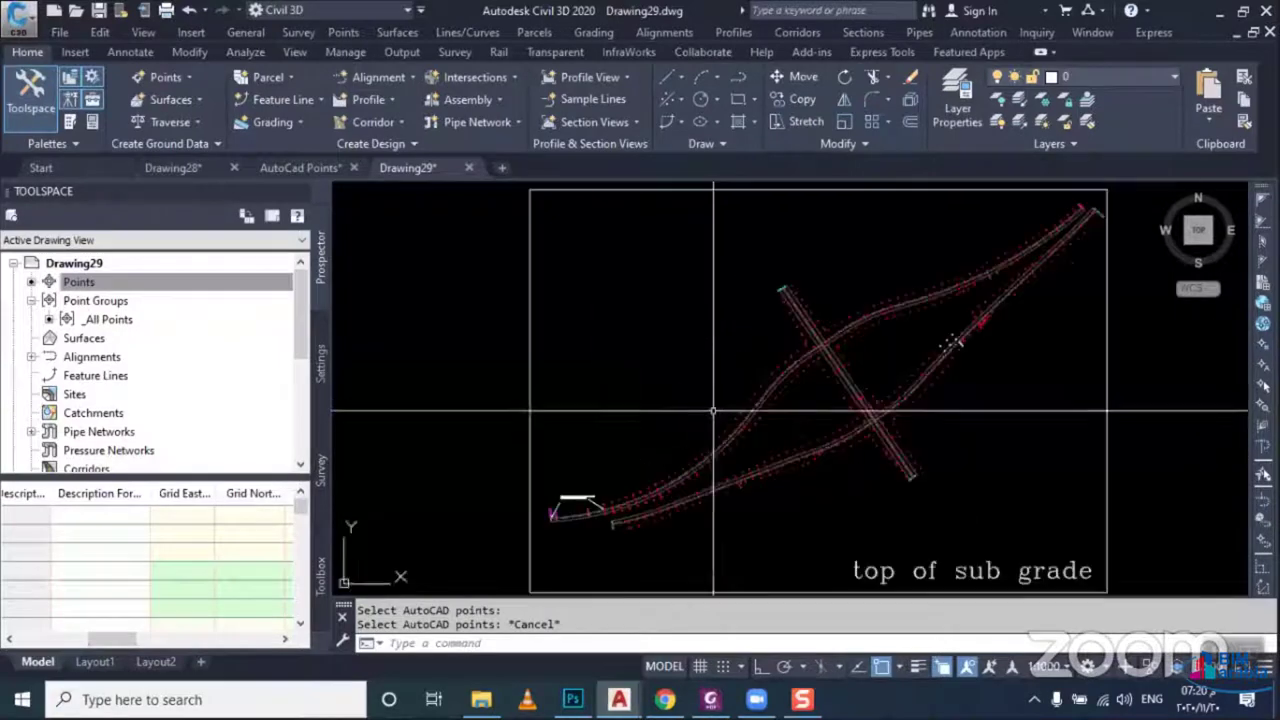
{"action": "scroll", "coordinate": [713, 410], "scroll_direction": "up", "scroll_amount": 3}
{"action": "scroll", "coordinate": [731, 431], "scroll_direction": "up", "scroll_amount": 3}
{"action": "scroll", "coordinate": [752, 410], "scroll_direction": "up", "scroll_amount": 2}
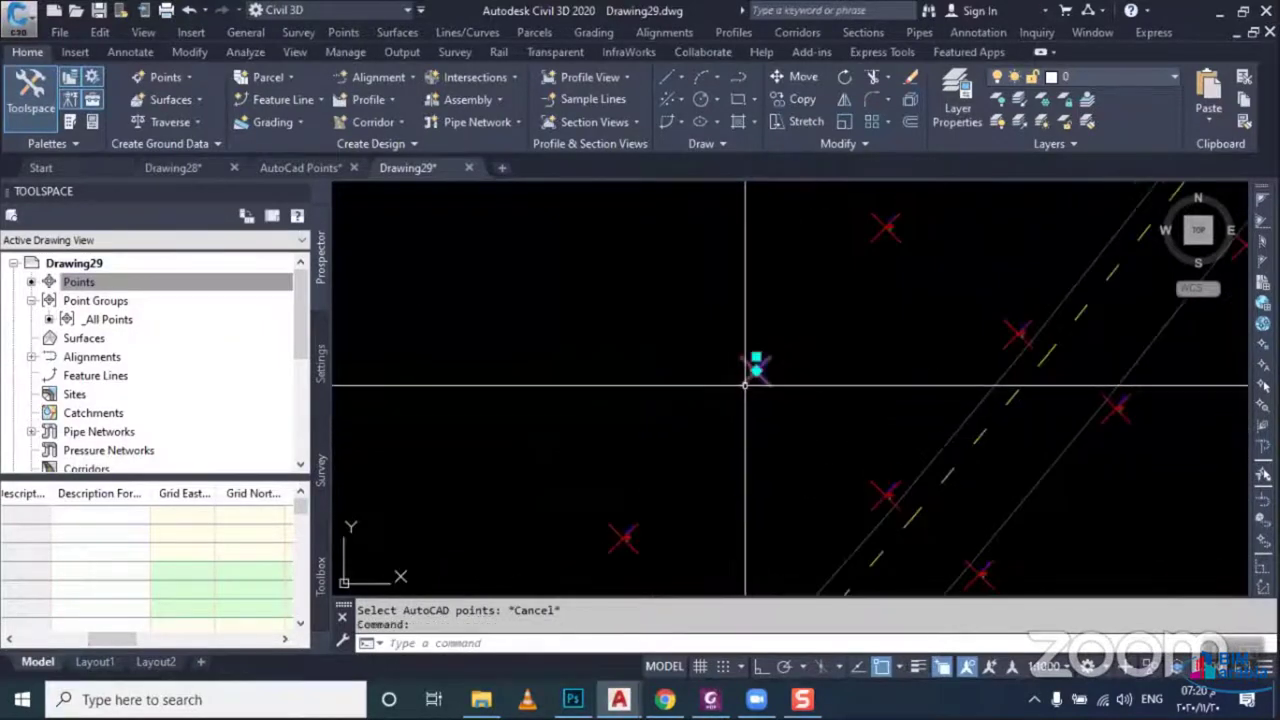
{"action": "double_click", "coordinate": [745, 385]}
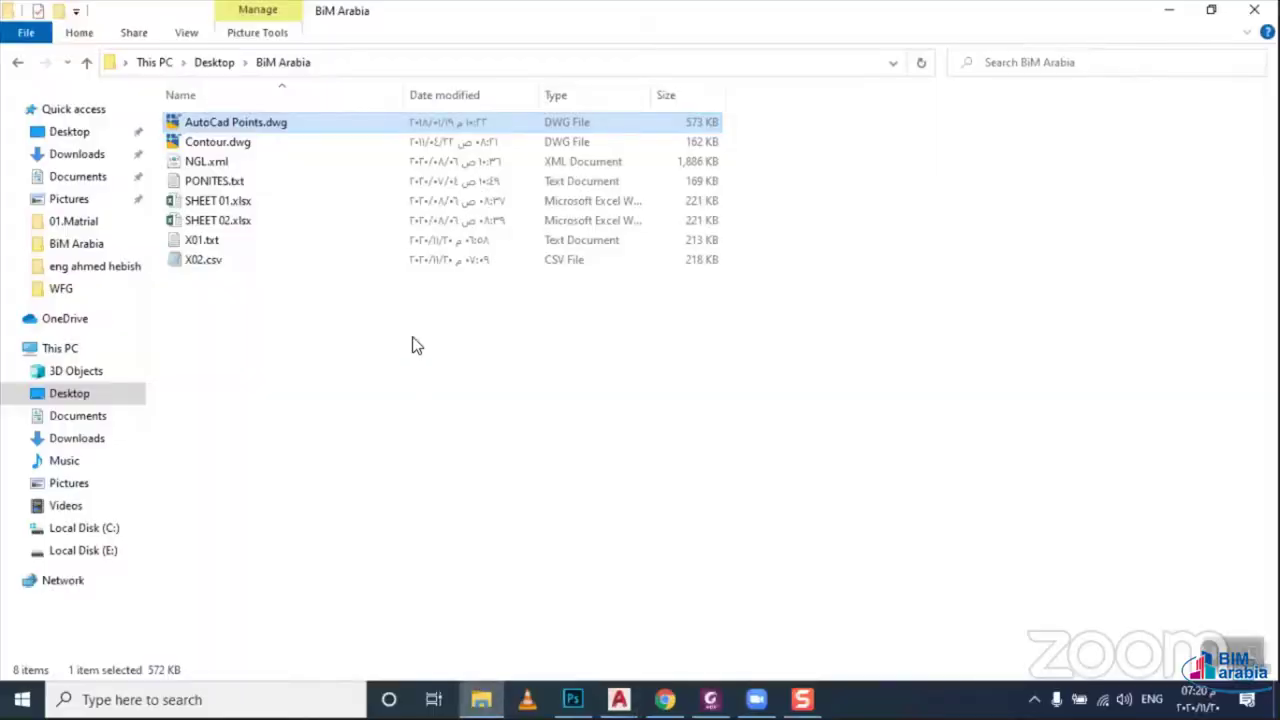
Open Contour.dwg from File Explorer's BiM Arabia folder into Civil 3D 2020
{"action": "double_click", "coordinate": [232, 145]}
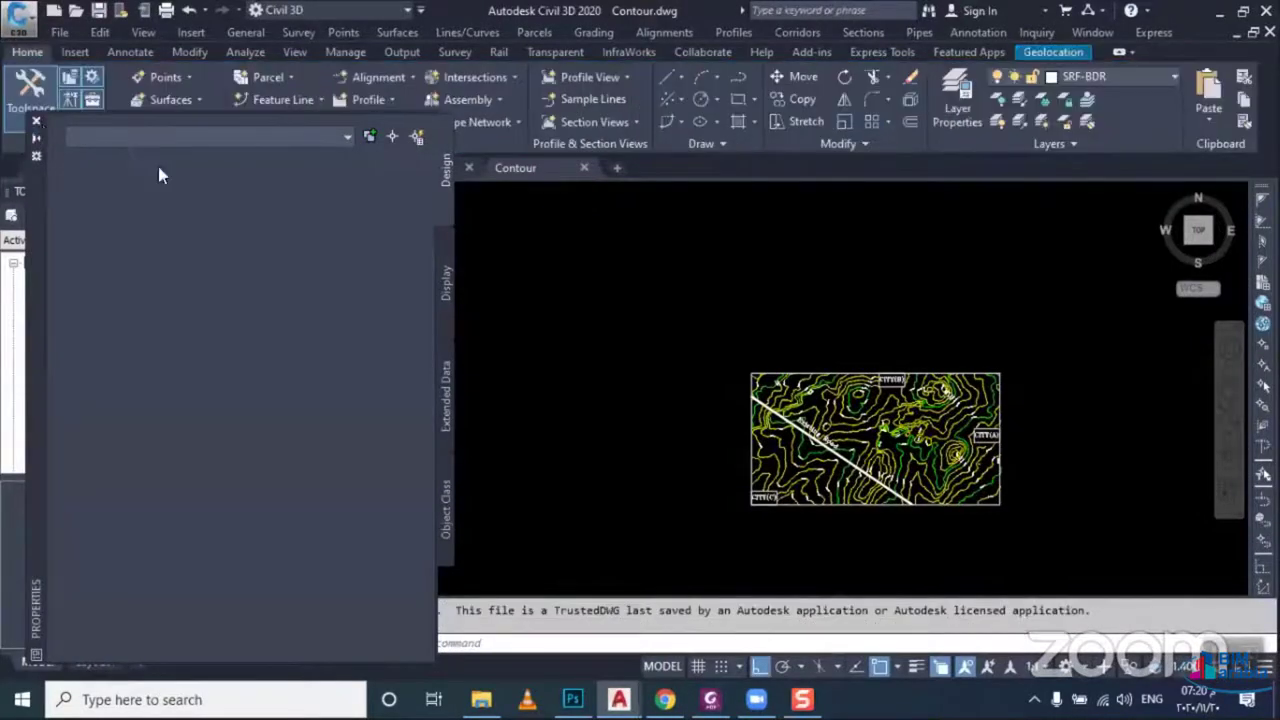
Copy all 582 contour objects to the clipboard and start a new blank Drawing30
{"action": "left_click", "coordinate": [657, 335]}
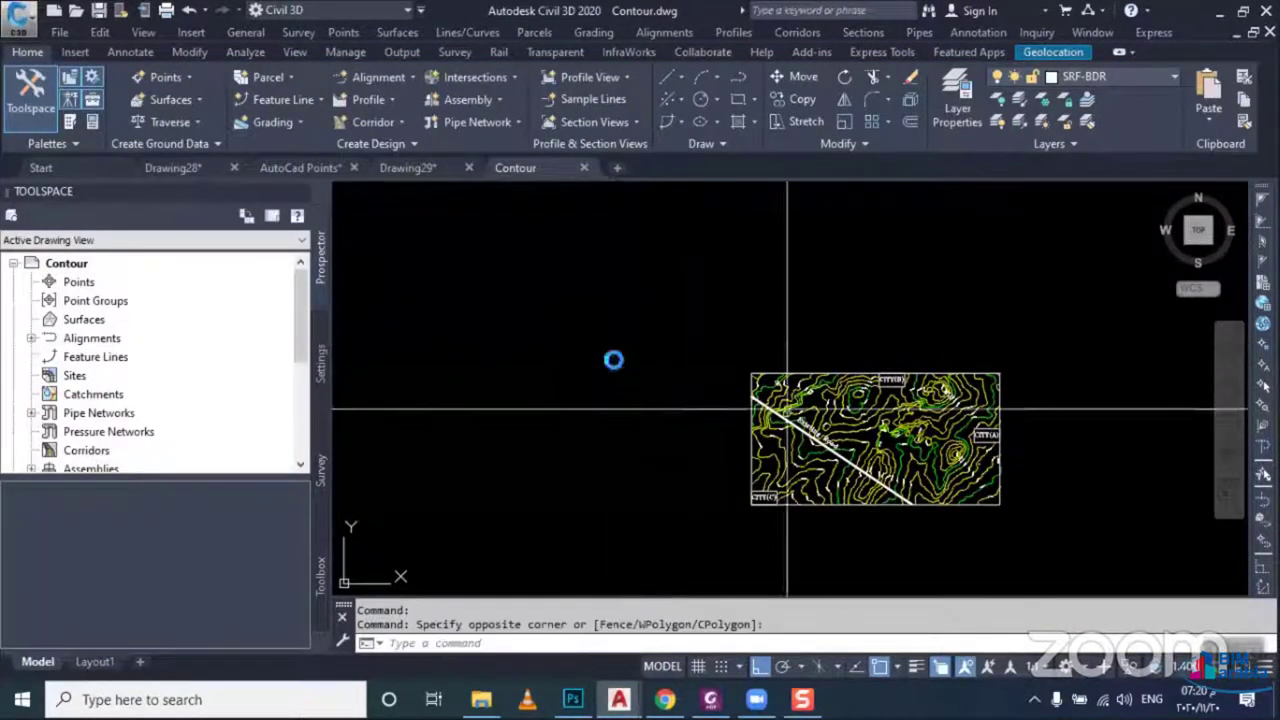
{"action": "scroll", "coordinate": [622, 387], "scroll_direction": "down", "scroll_amount": 2}
{"action": "left_click", "coordinate": [775, 278]}
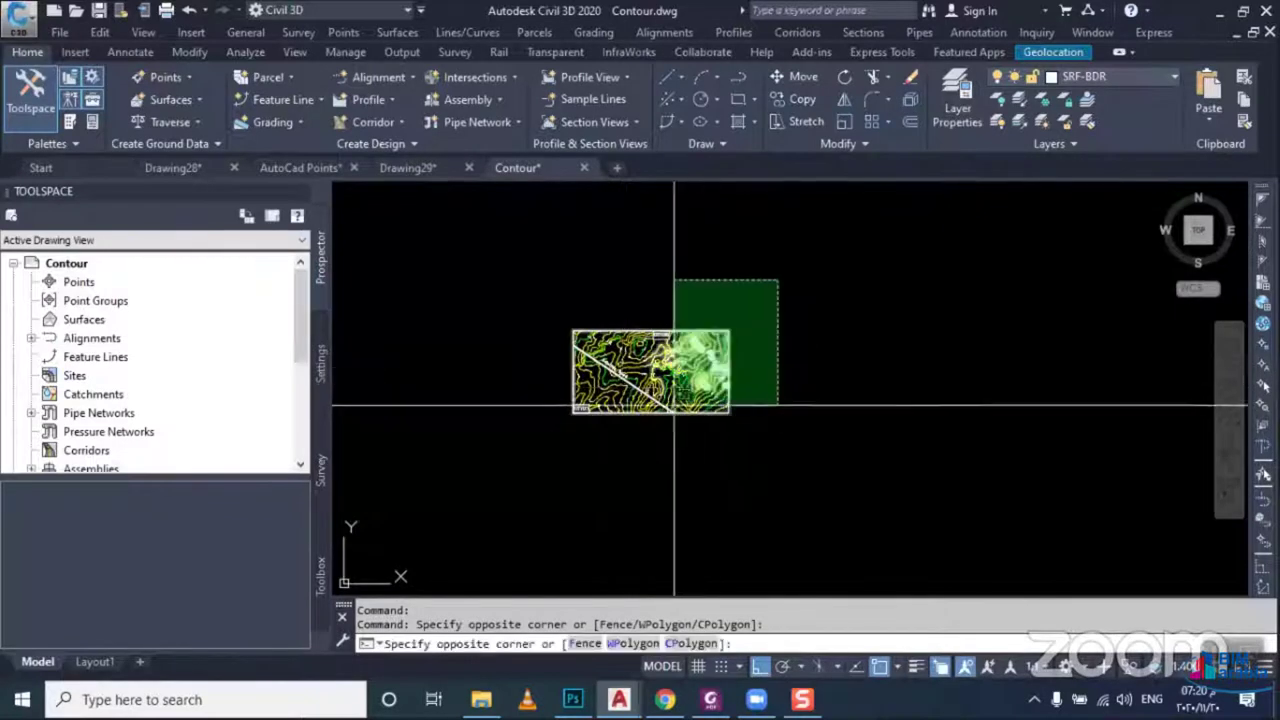
{"action": "left_click", "coordinate": [566, 428]}
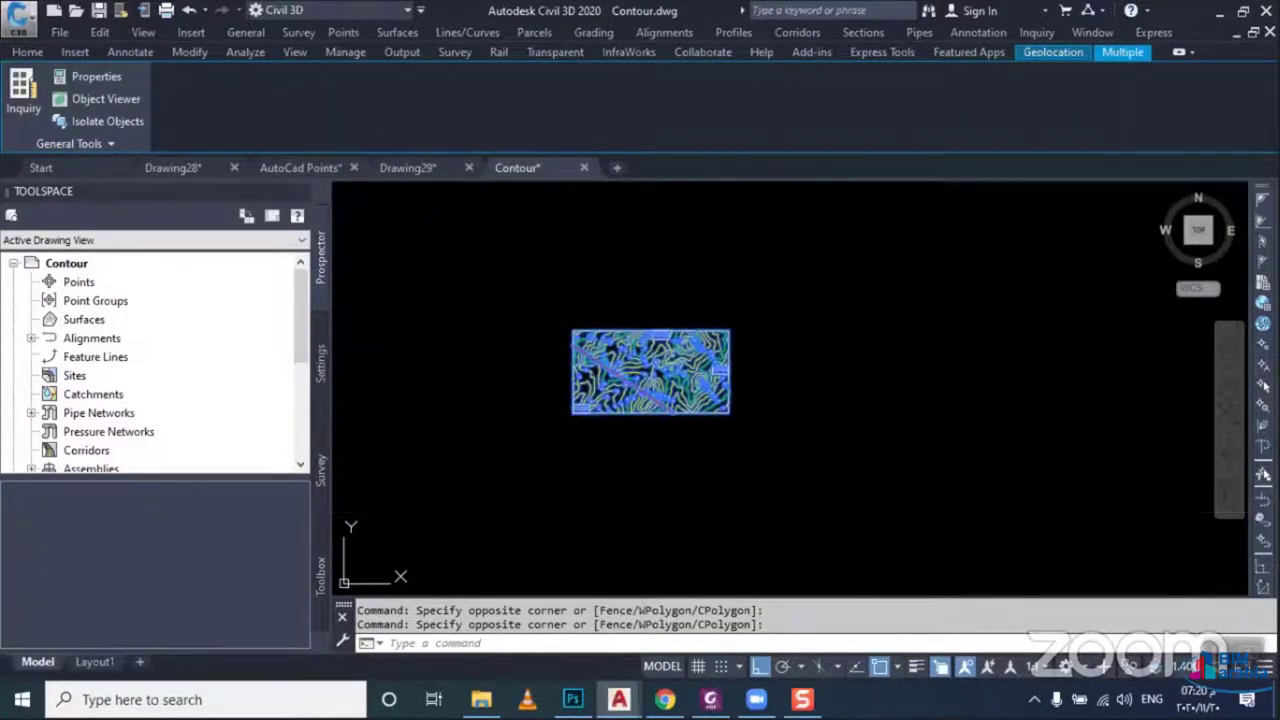
{"action": "key", "text": "ctrl+c"}
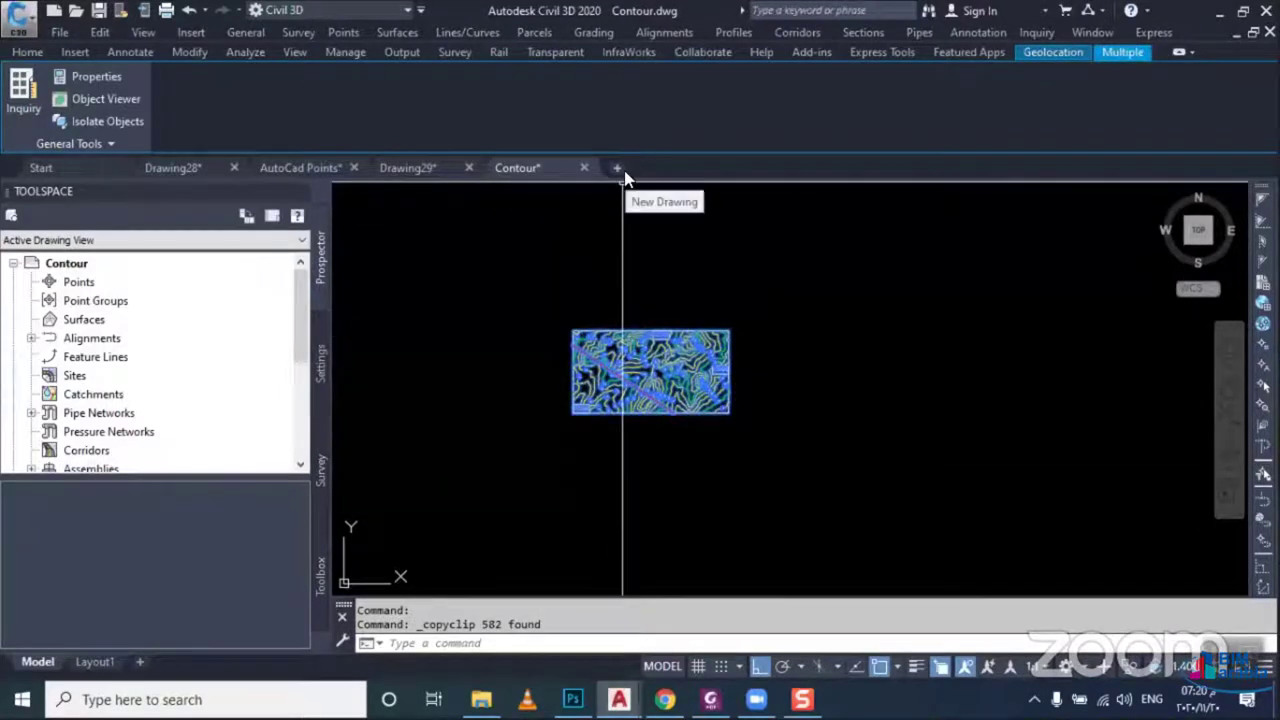
{"action": "left_click", "coordinate": [619, 169]}
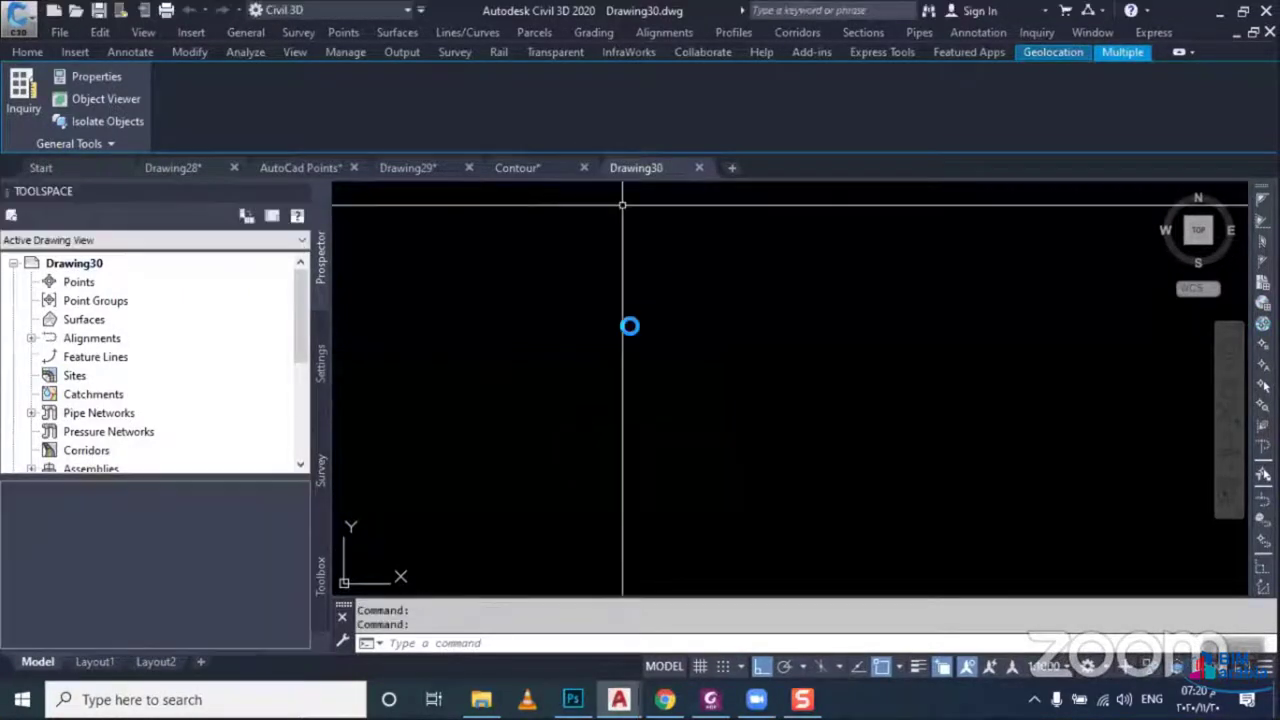
Paste the contours into Drawing30 at original coordinates and zoom extents with ZE
{"action": "right_click", "coordinate": [629, 326]}
{"action": "mouse_move", "coordinate": [686, 387]}
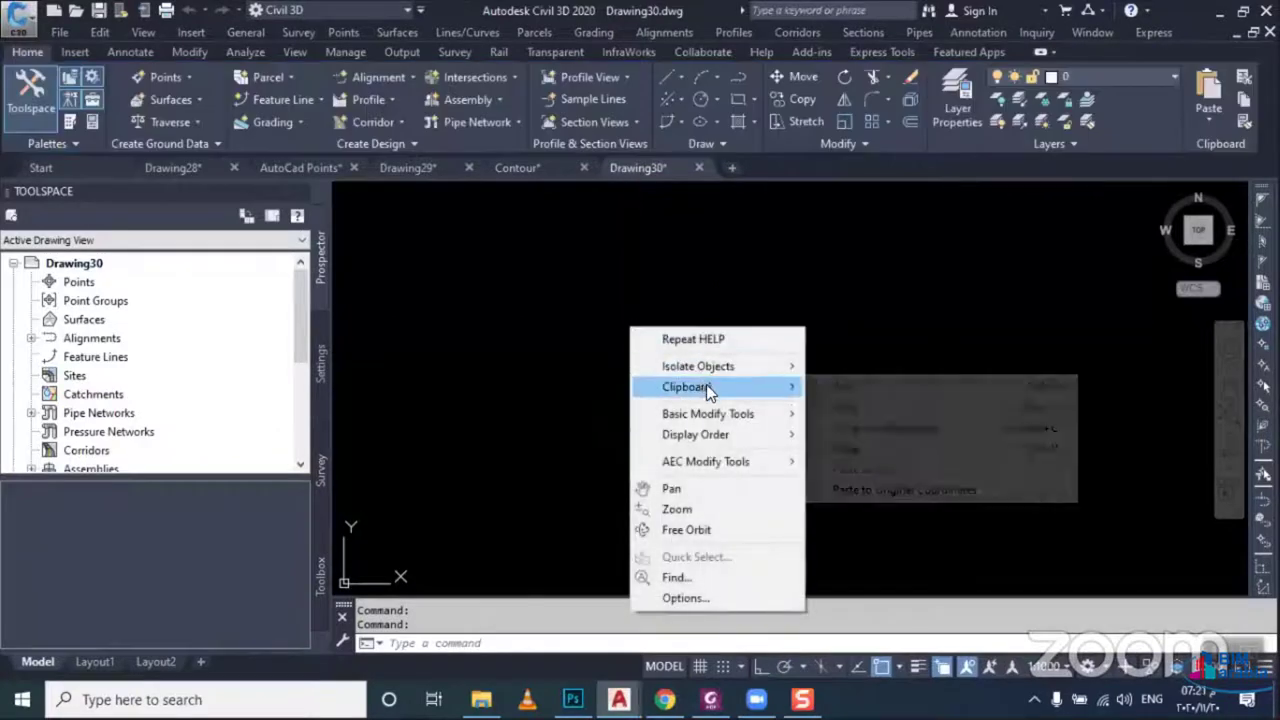
{"action": "left_click", "coordinate": [901, 490]}
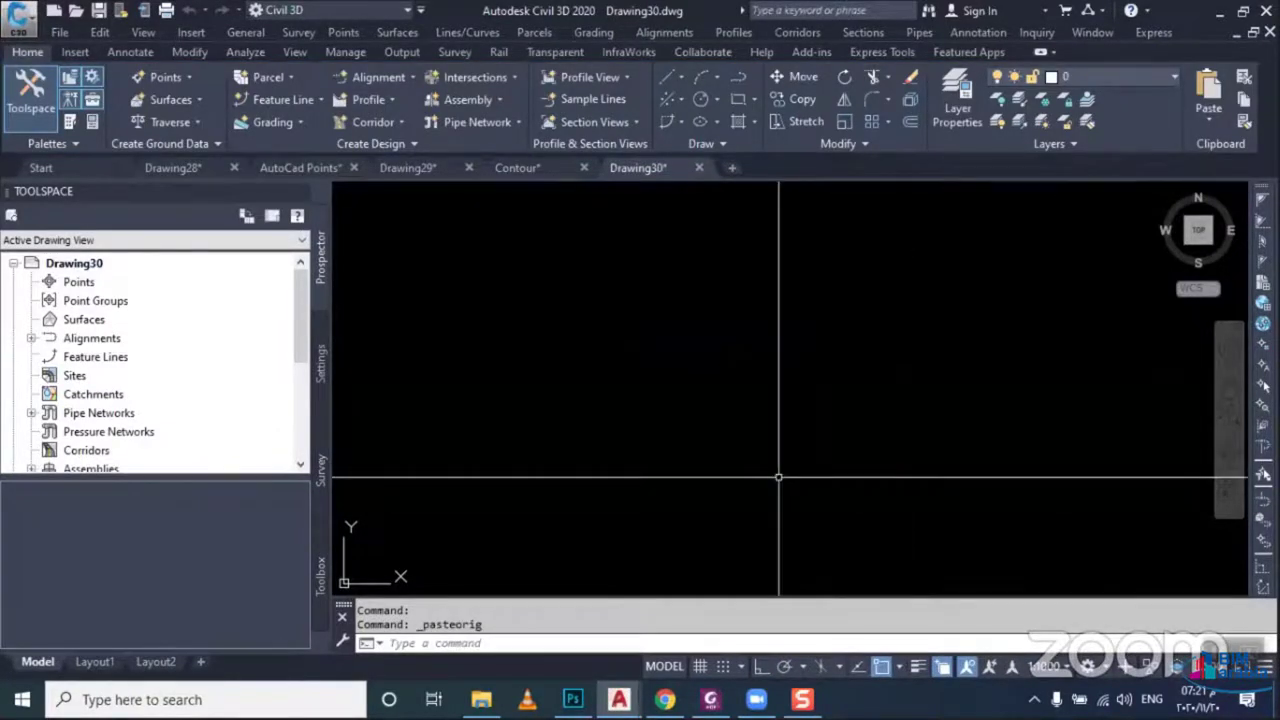
{"action": "type", "text": "ze"}
{"action": "key", "text": "Return"}
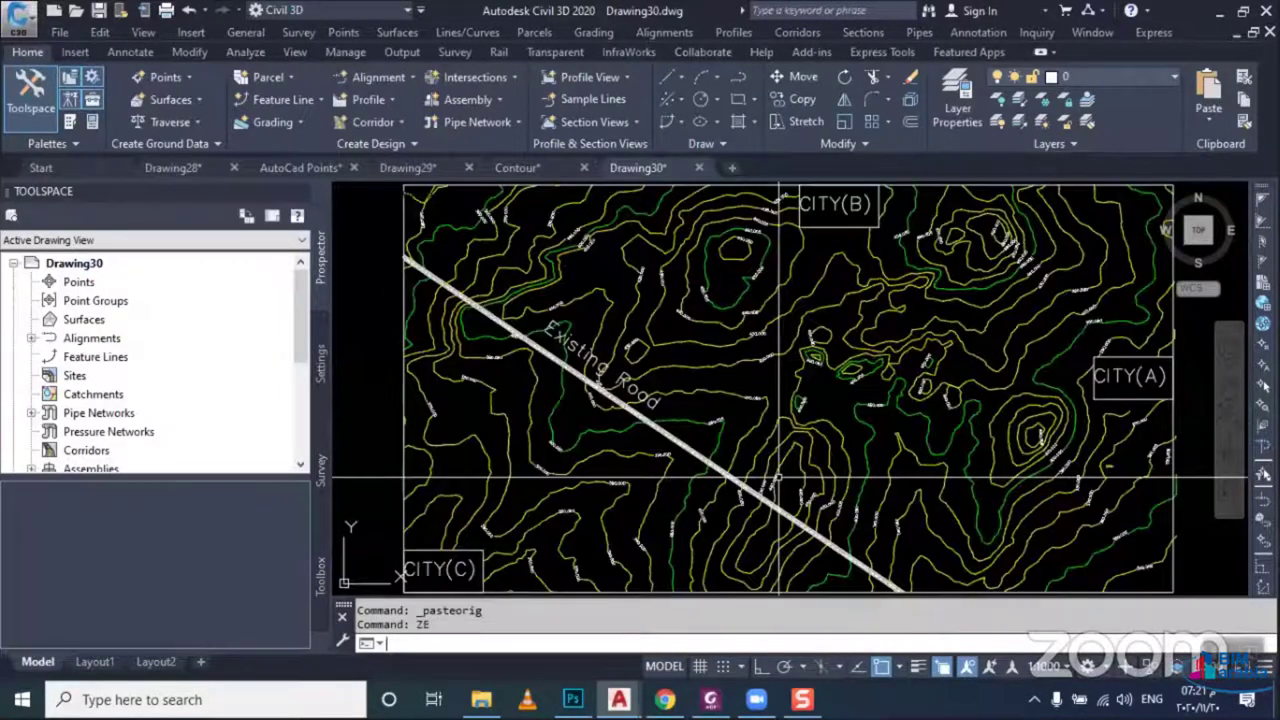
{"action": "scroll", "coordinate": [779, 478], "scroll_direction": "down", "scroll_amount": 5}
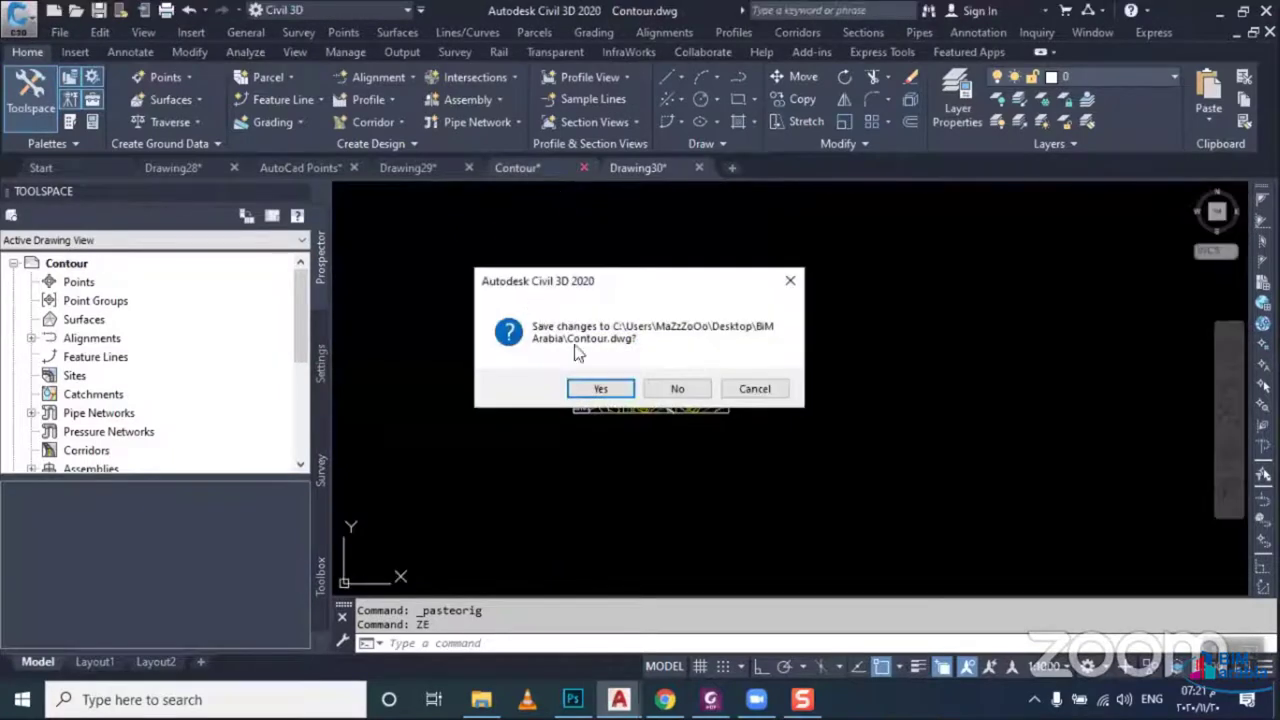
Close Contour.dwg, then close AutoCad Points, saving its changes
{"action": "left_click", "coordinate": [657, 386]}
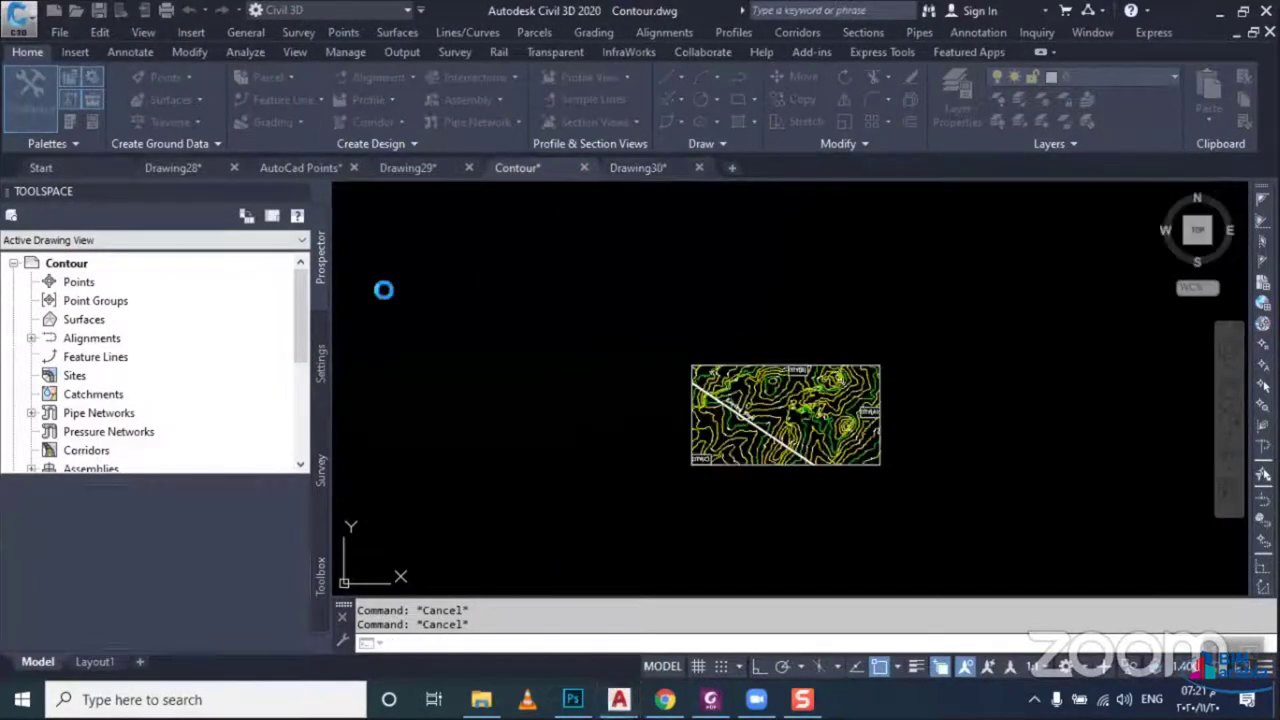
{"action": "left_click", "coordinate": [350, 169]}
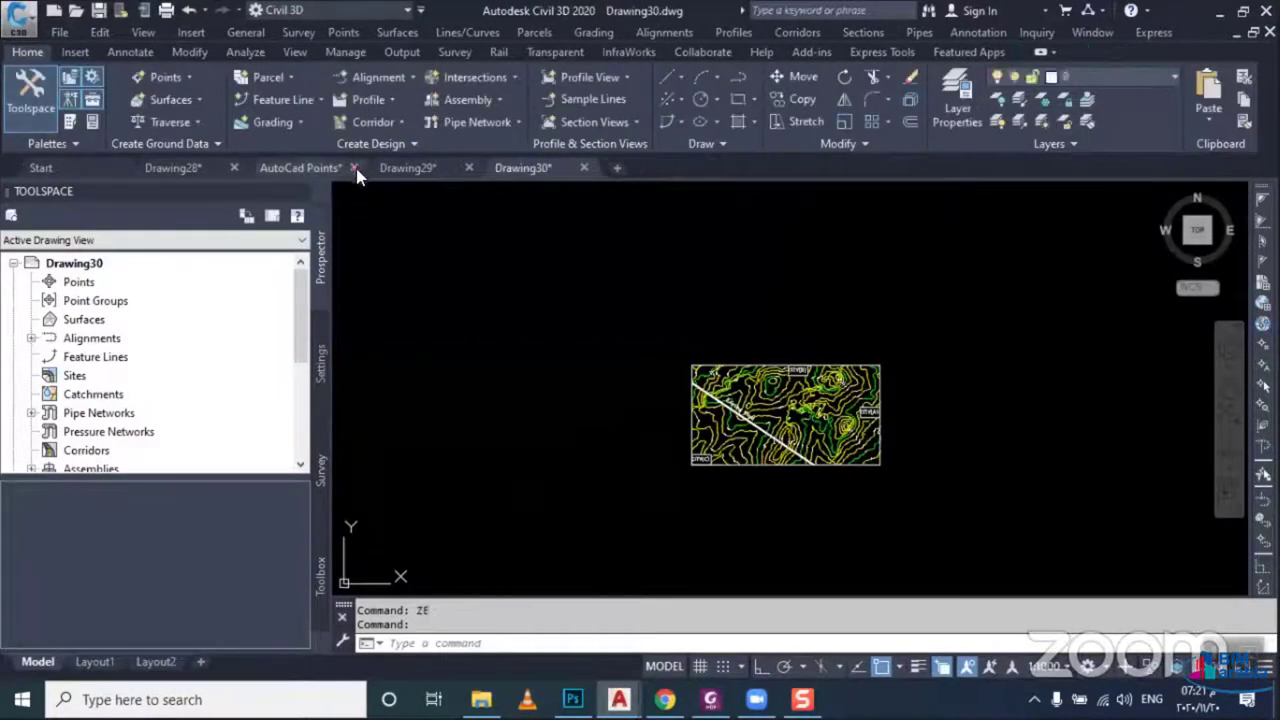
{"action": "key", "text": "ctrl+F4"}
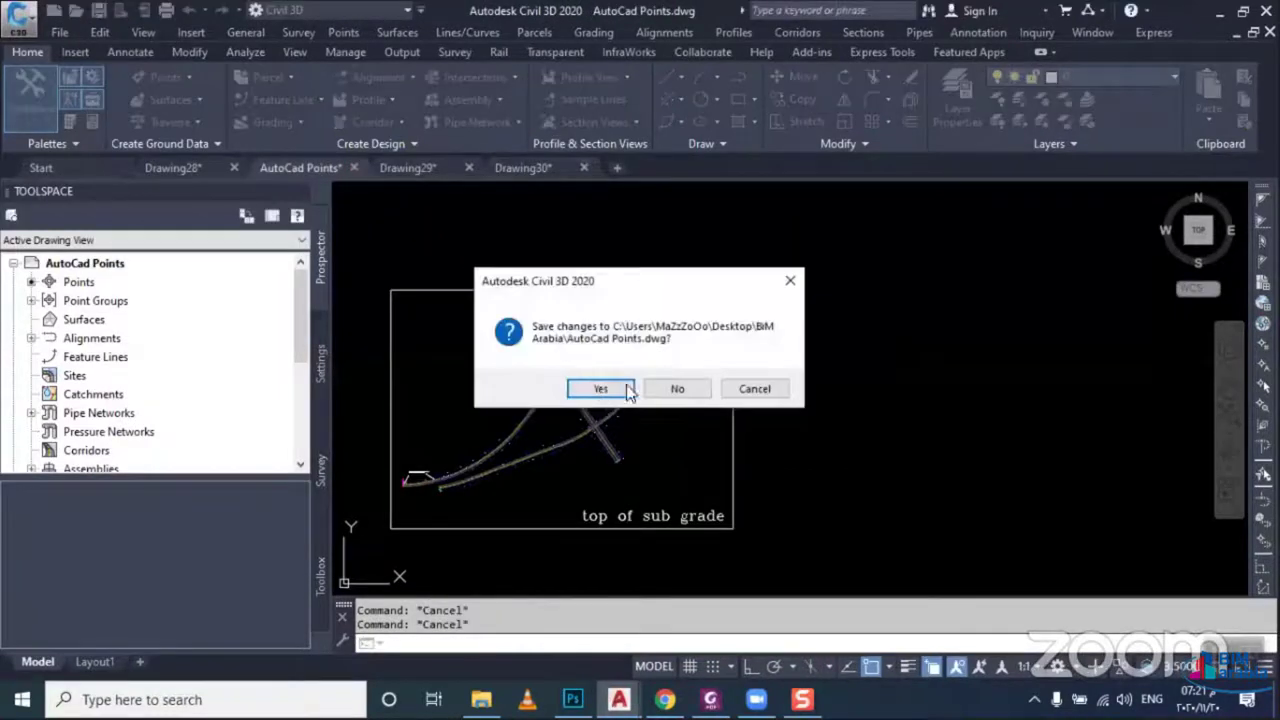
{"action": "left_click", "coordinate": [656, 386]}
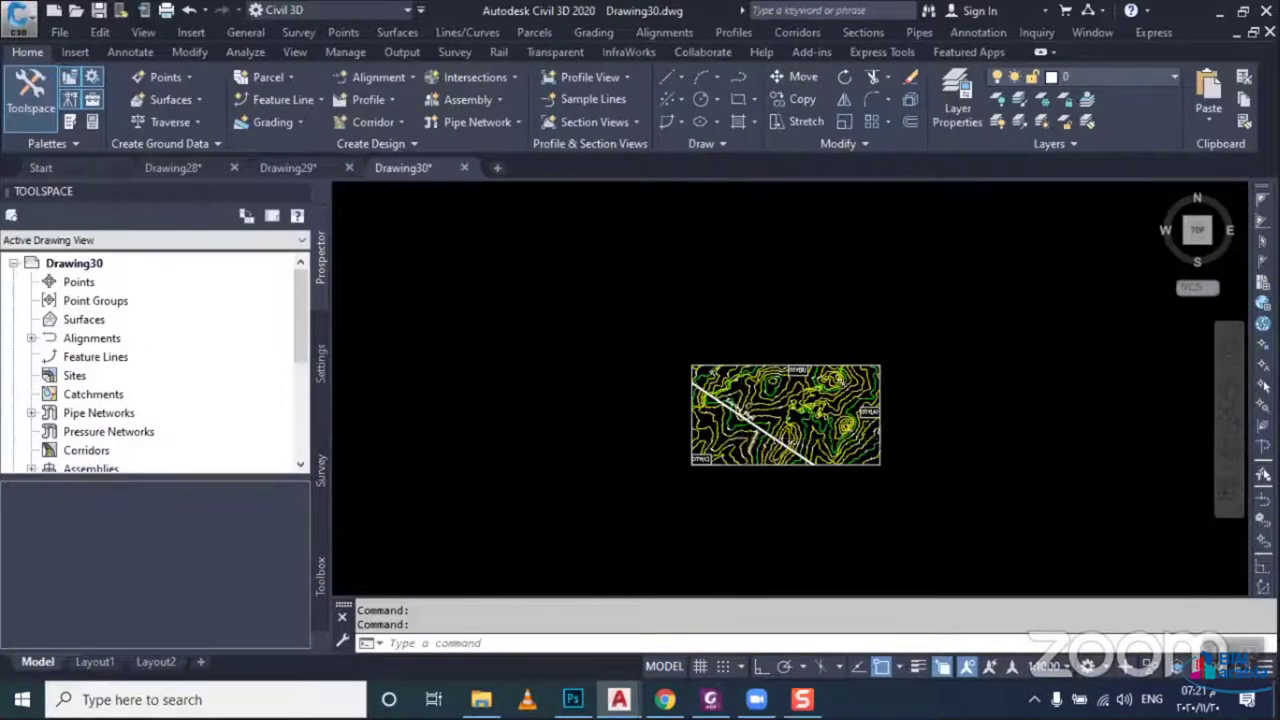
{"action": "scroll", "coordinate": [750, 442], "scroll_direction": "up", "scroll_amount": 4}
{"action": "scroll", "coordinate": [686, 466], "scroll_direction": "up", "scroll_amount": 4}
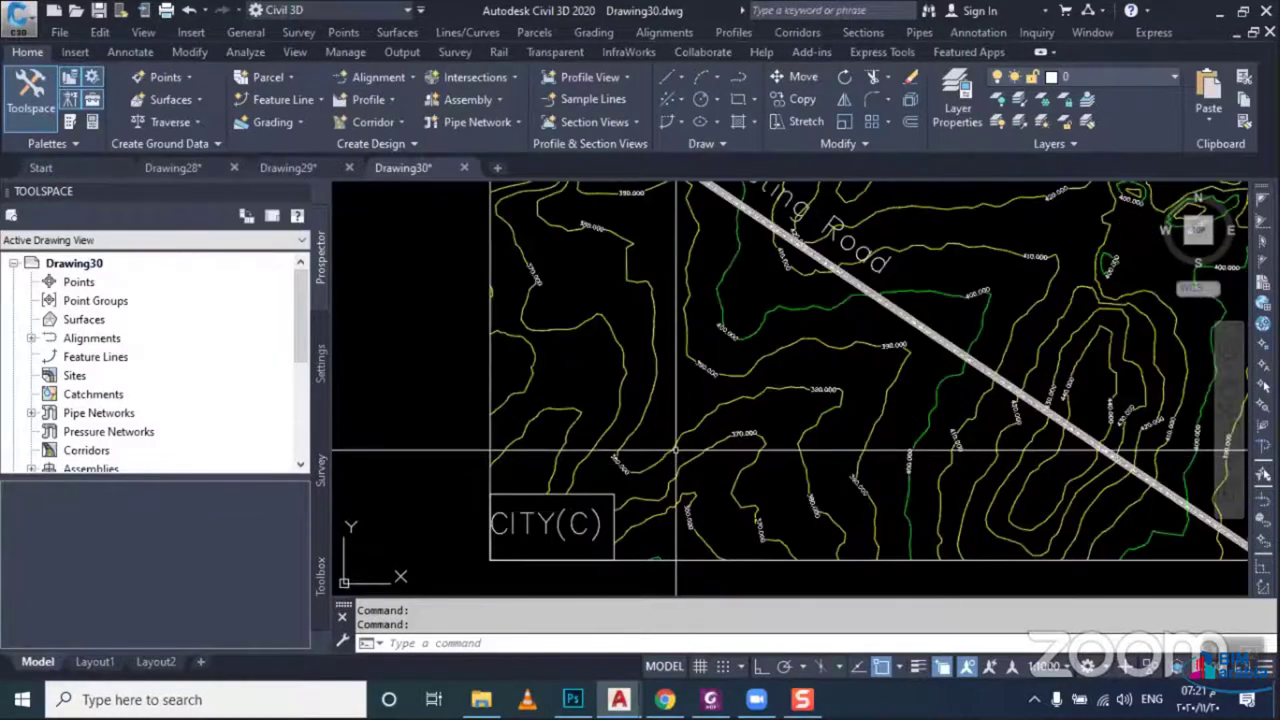
{"action": "left_click", "coordinate": [648, 462]}
{"action": "mouse_move", "coordinate": [720, 412]}
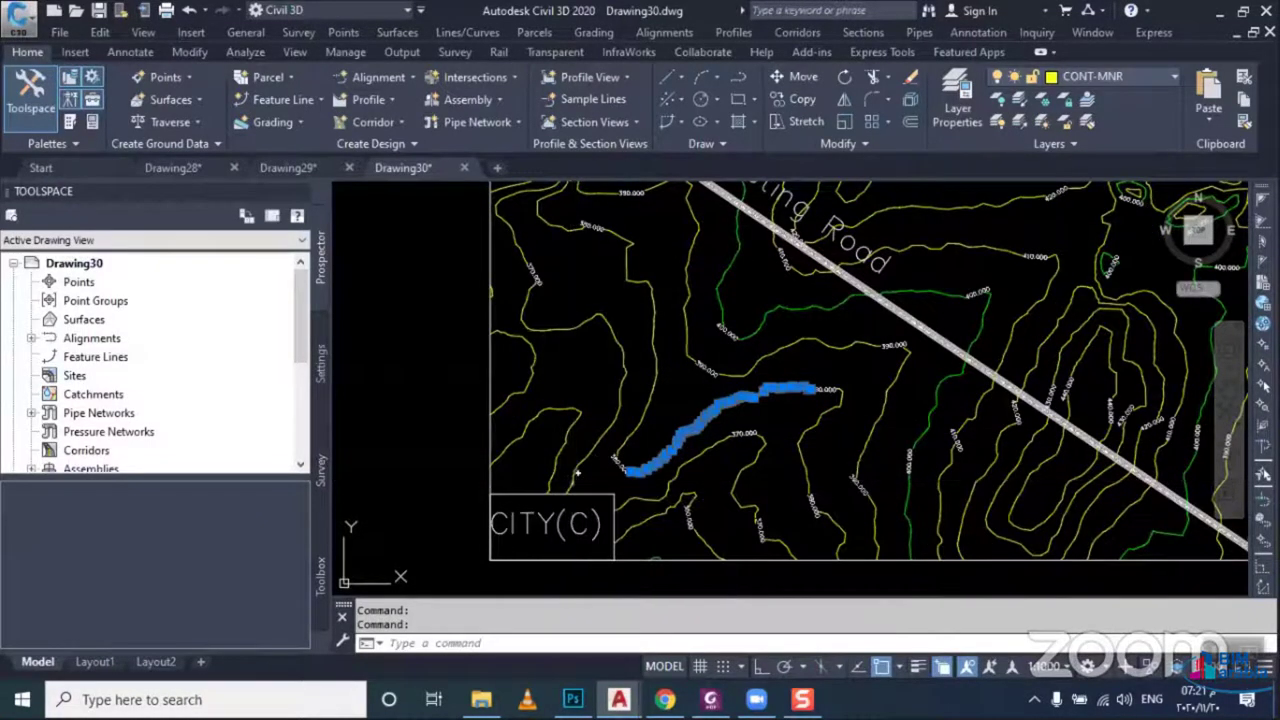
{"action": "key", "text": "ctrl+1"}
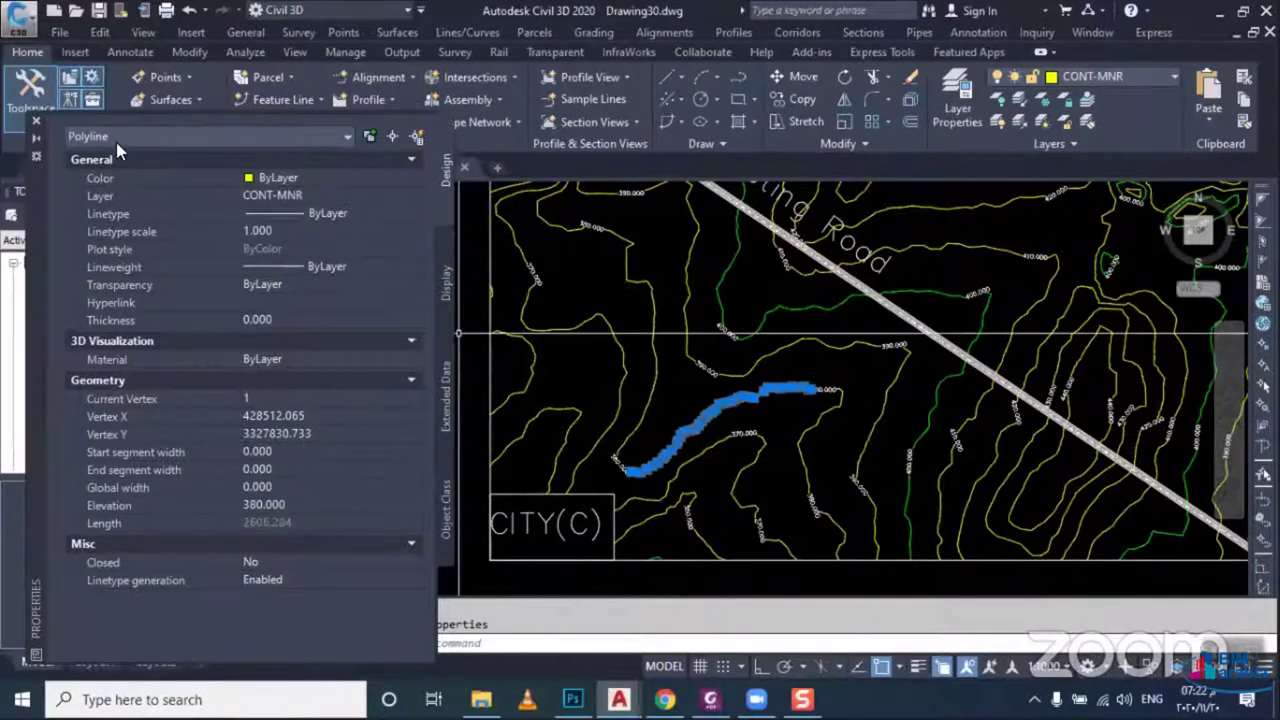
{"action": "key", "text": "Escape"}
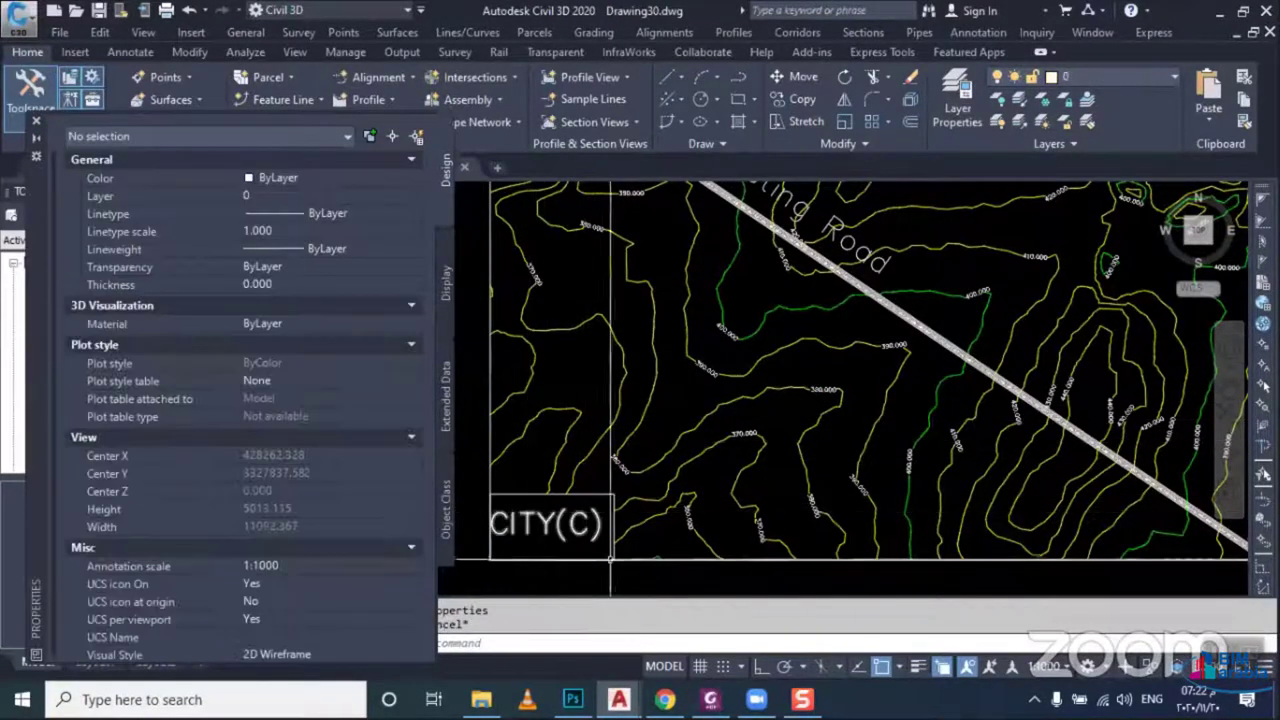
{"action": "left_click", "coordinate": [489, 455]}
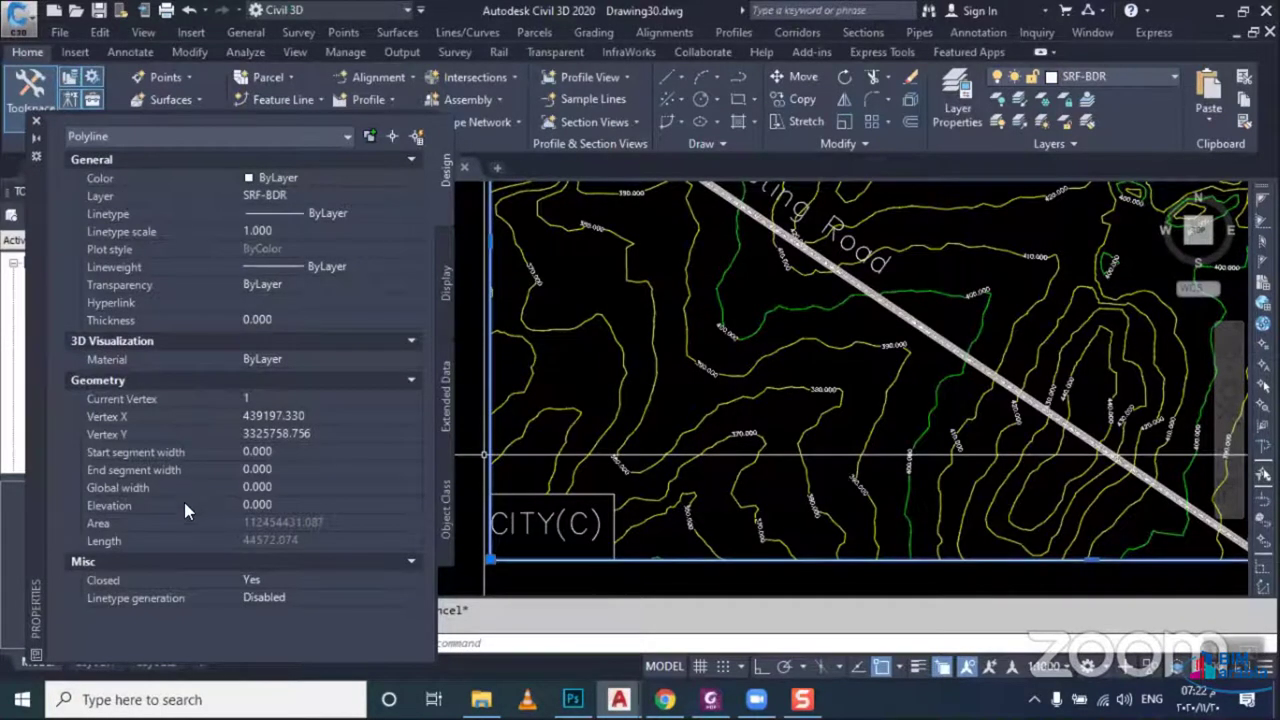
{"action": "left_click", "coordinate": [37, 121]}
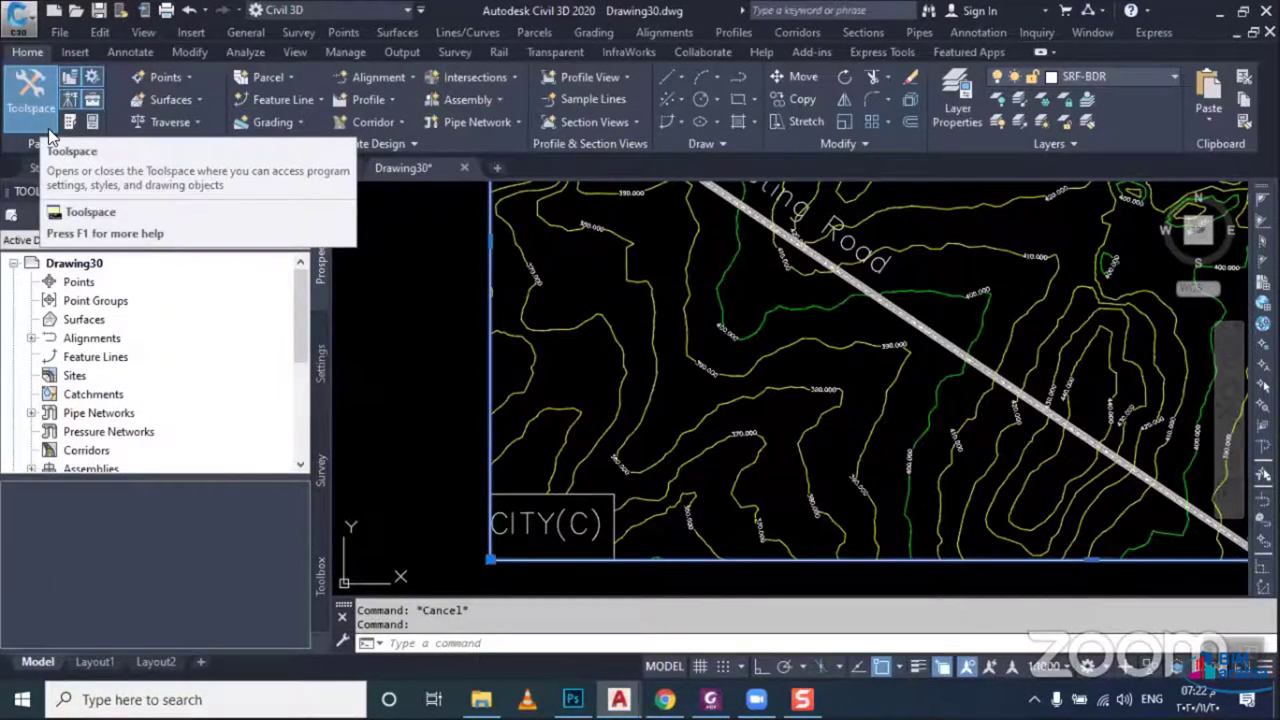
{"action": "scroll", "coordinate": [648, 381], "scroll_direction": "down", "scroll_amount": 2}
Zoom and pan around the contour map, selecting then clearing the boundary rectangle
{"action": "scroll", "coordinate": [648, 381], "scroll_direction": "down", "scroll_amount": 2}
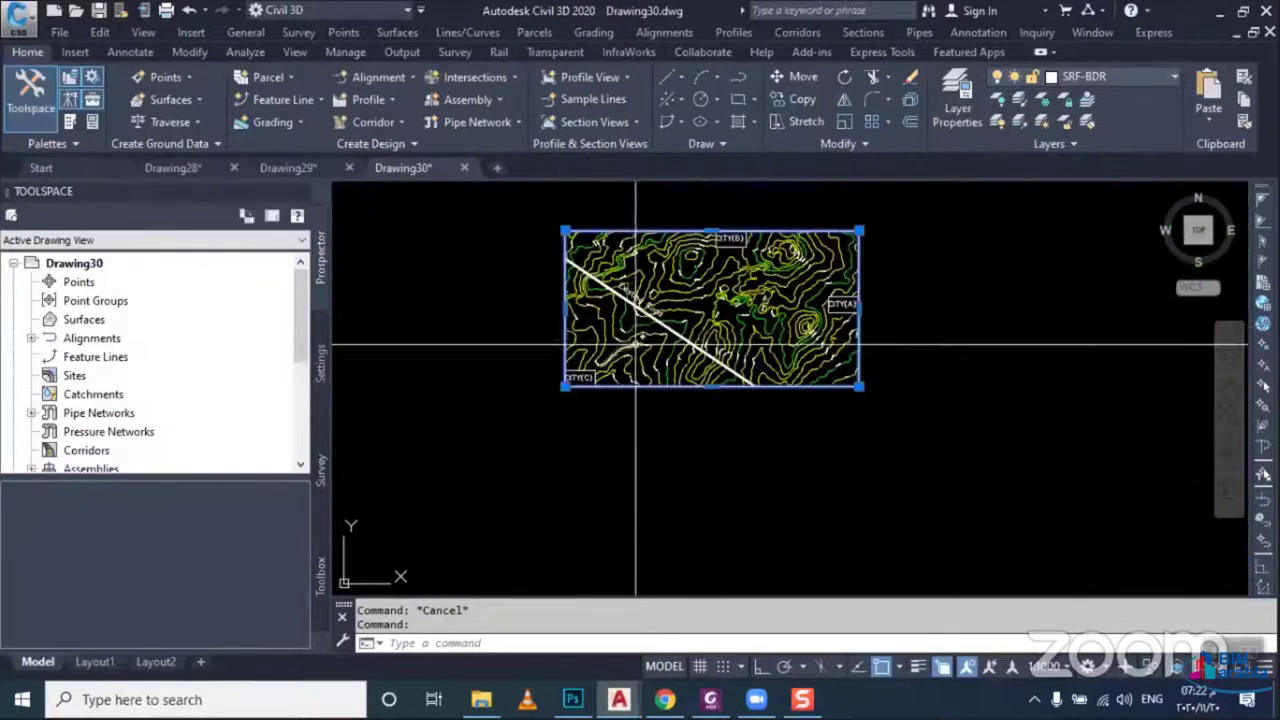
{"action": "scroll", "coordinate": [648, 381], "scroll_direction": "down", "scroll_amount": 1}
{"action": "key", "text": "Escape"}
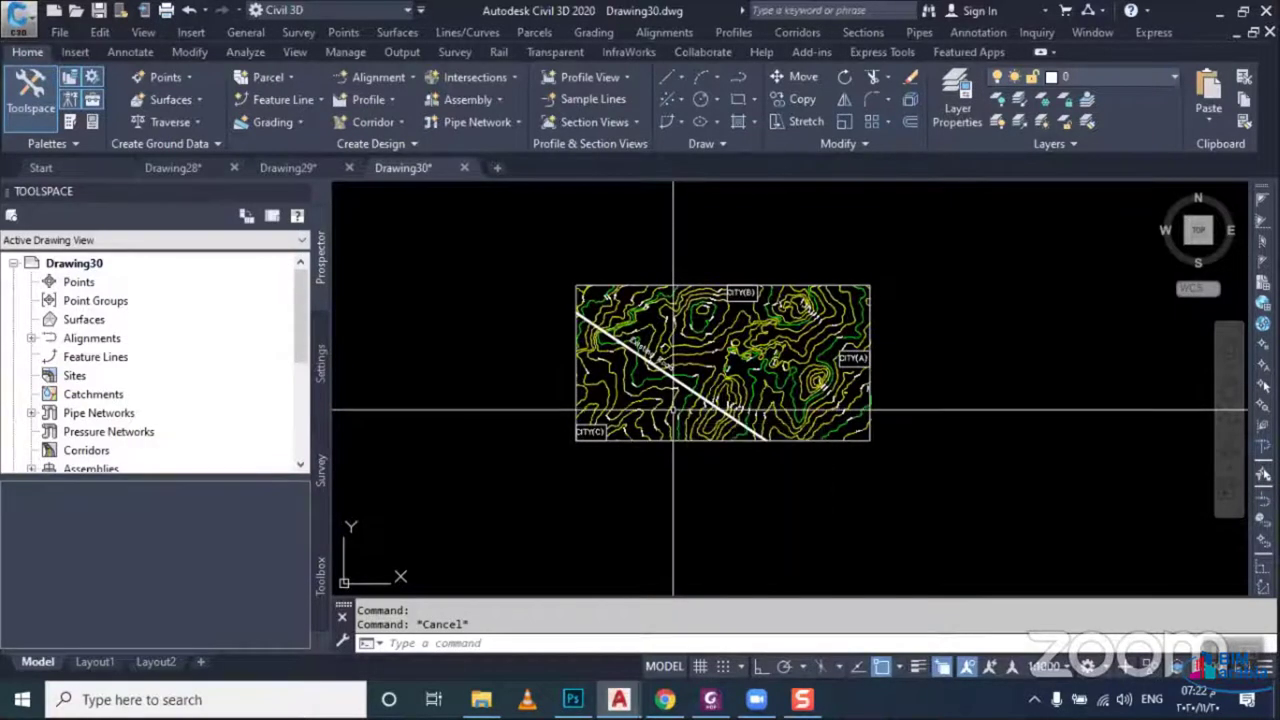
{"action": "middle_click_drag", "start_coordinate": [674, 408], "coordinate": [680, 441]}
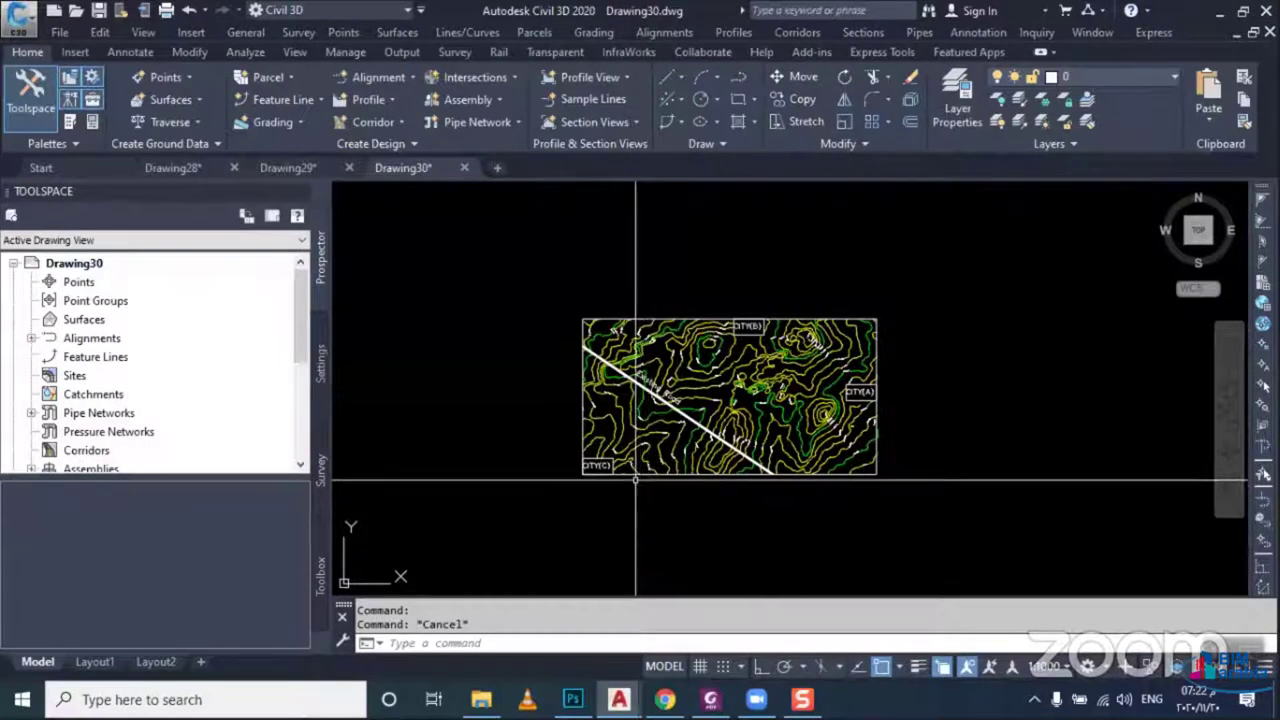
{"action": "left_click", "coordinate": [632, 474]}
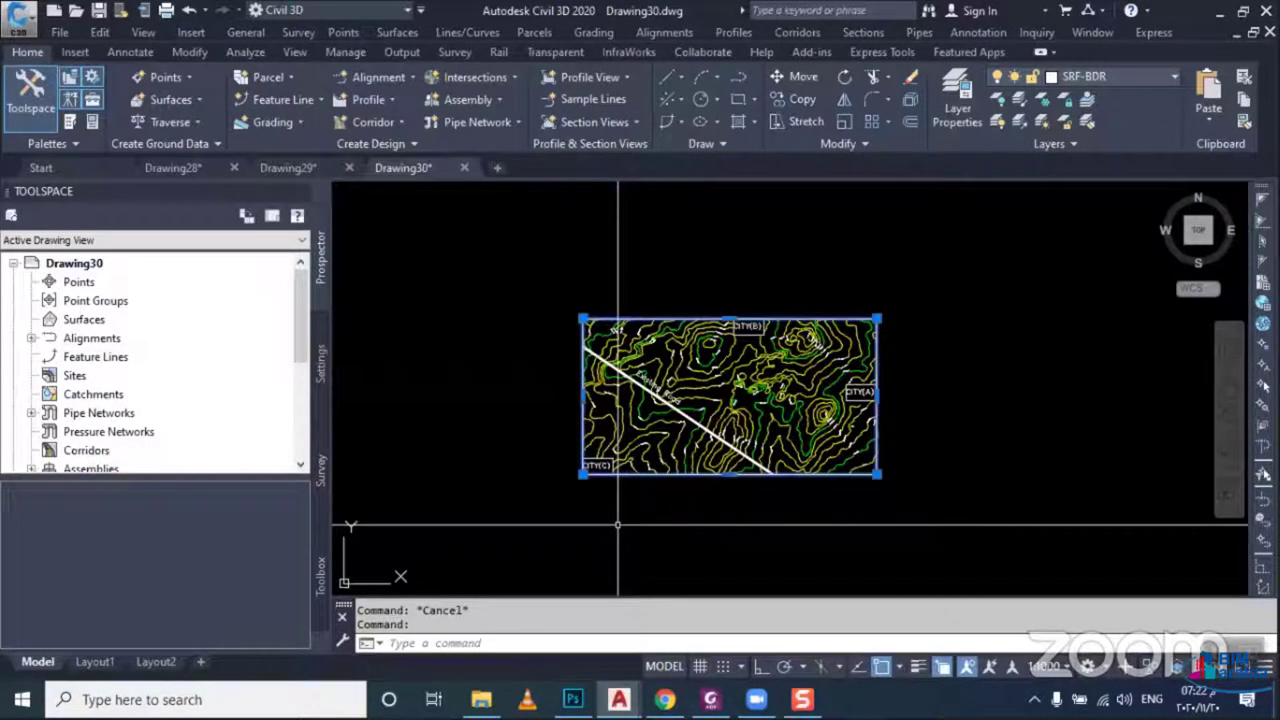
{"action": "key", "text": "Escape"}
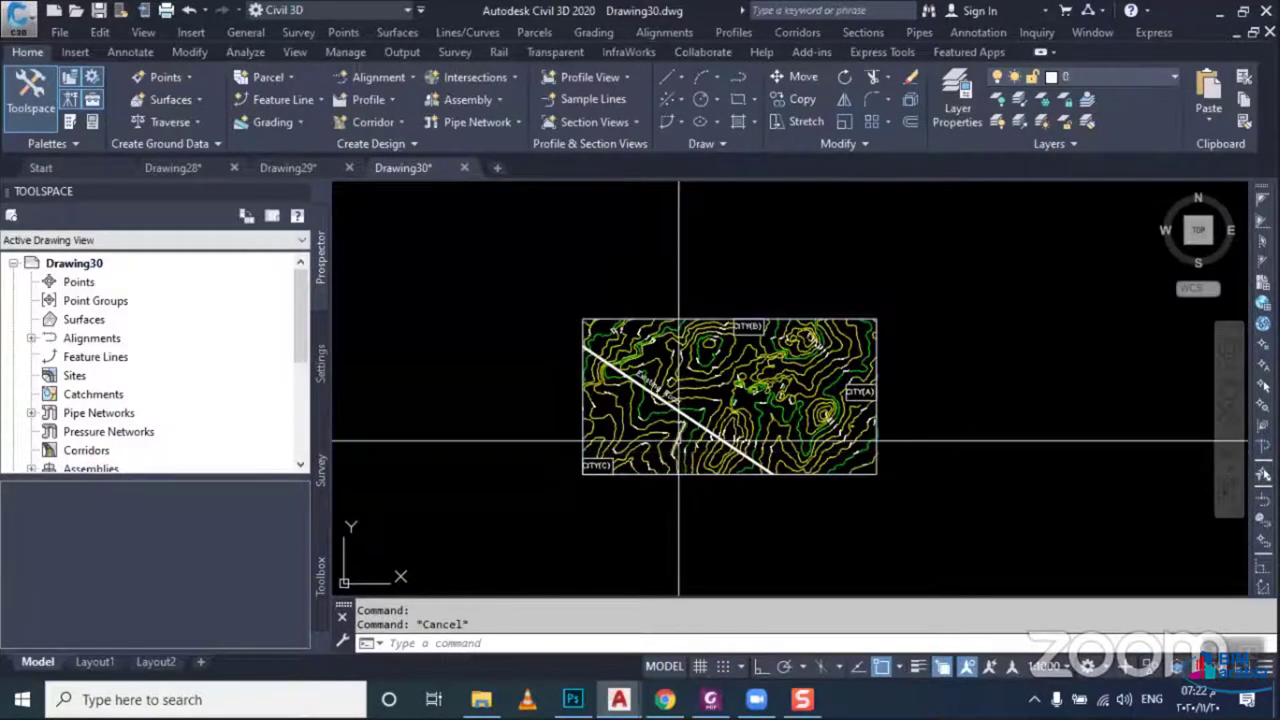
{"action": "key", "text": "Escape"}
{"action": "middle_click_drag", "start_coordinate": [640, 508], "coordinate": [656, 518]}
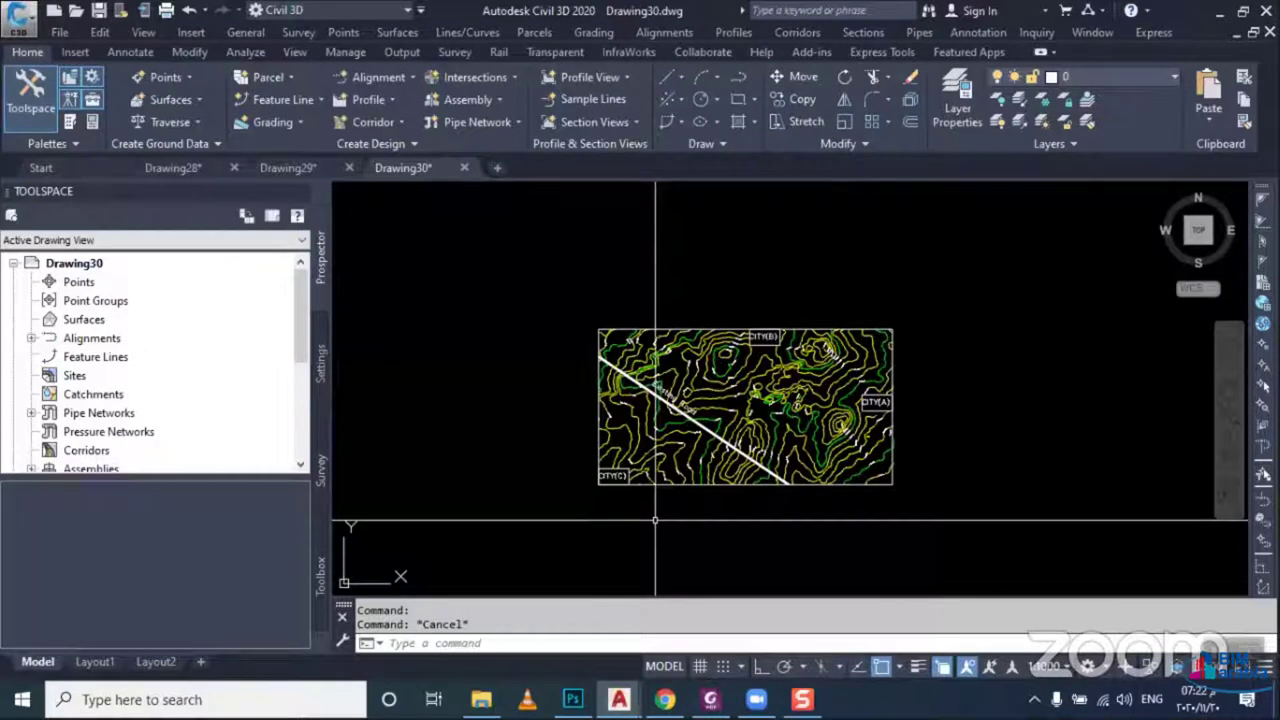
{"action": "key", "text": "Escape"}
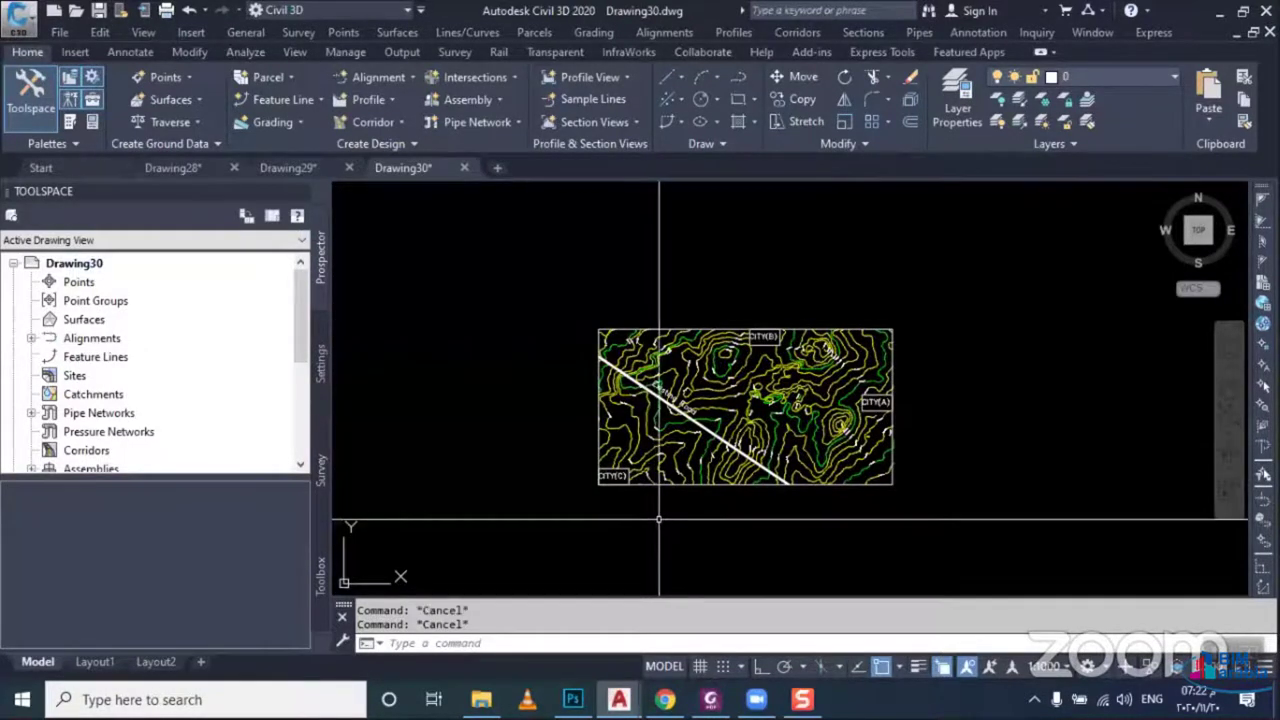
Turn off layer SRF-BDR with LAYOFF by picking the border rectangle
{"action": "type", "text": "LAY"}
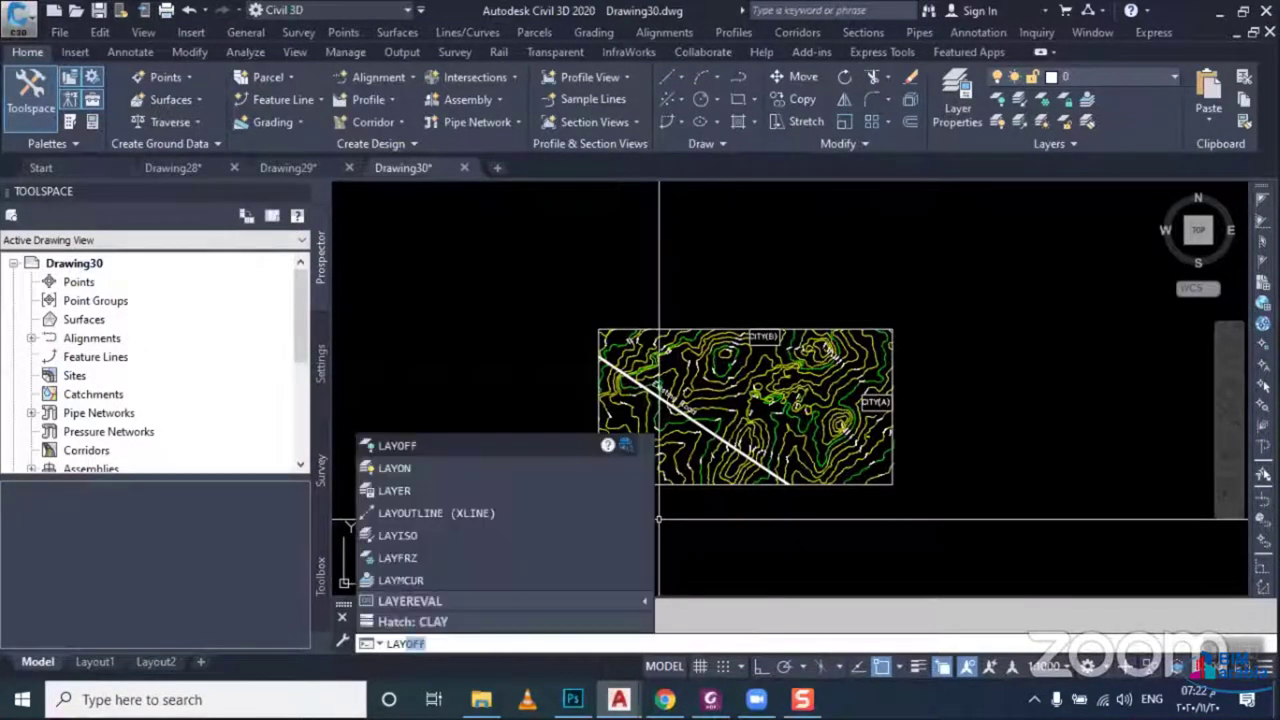
{"action": "type", "text": "OFF"}
{"action": "key", "text": "Return"}
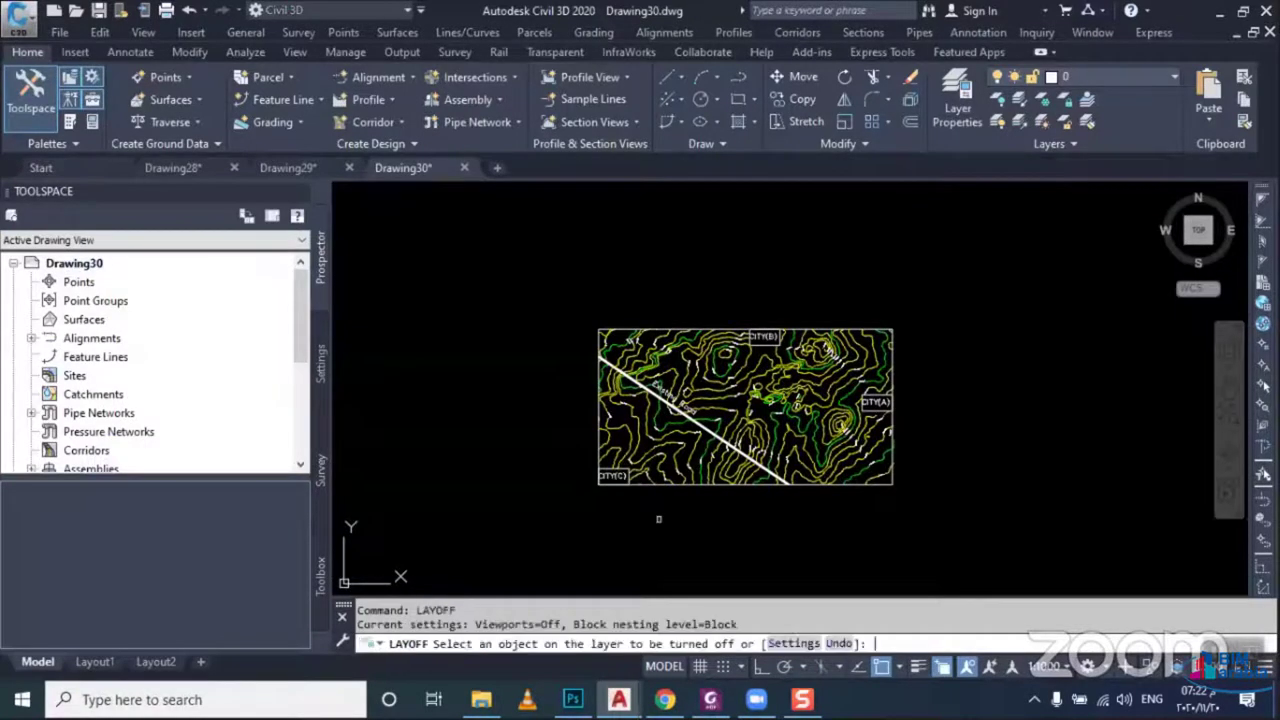
{"action": "scroll", "coordinate": [655, 492], "scroll_direction": "up", "scroll_amount": 2}
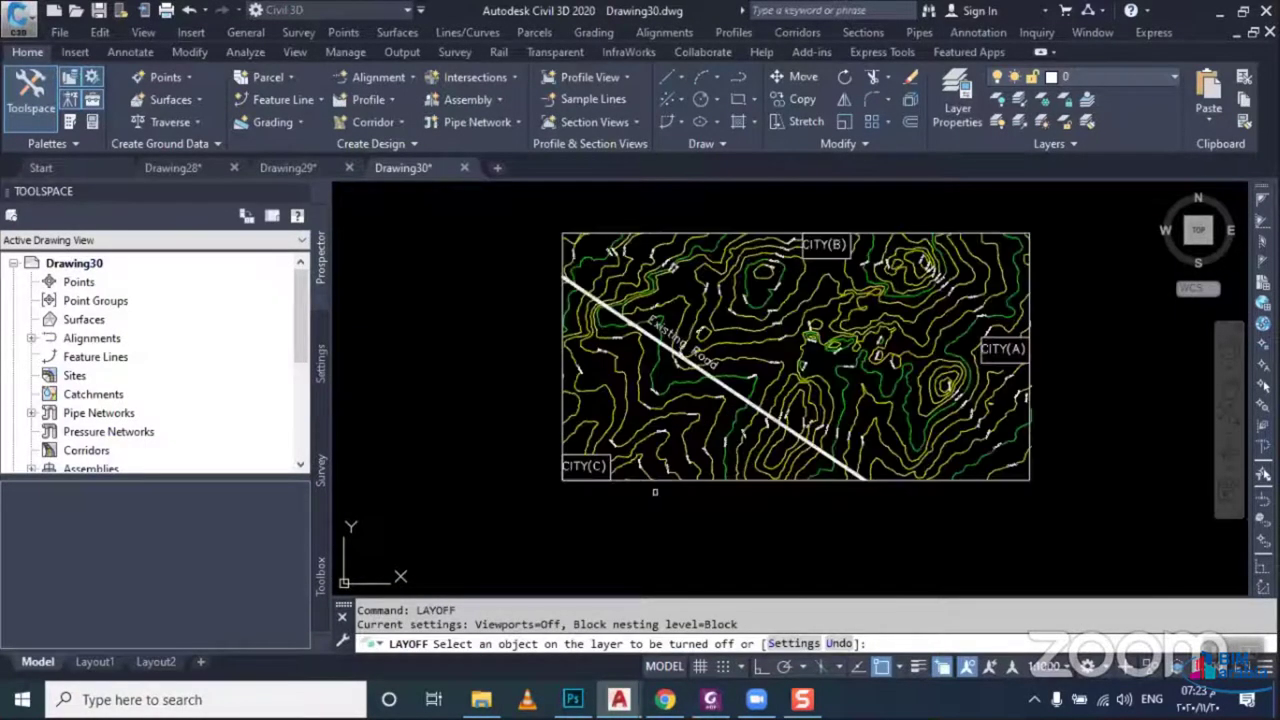
{"action": "left_click", "coordinate": [647, 480]}
{"action": "middle_click_drag", "start_coordinate": [688, 511], "coordinate": [744, 525]}
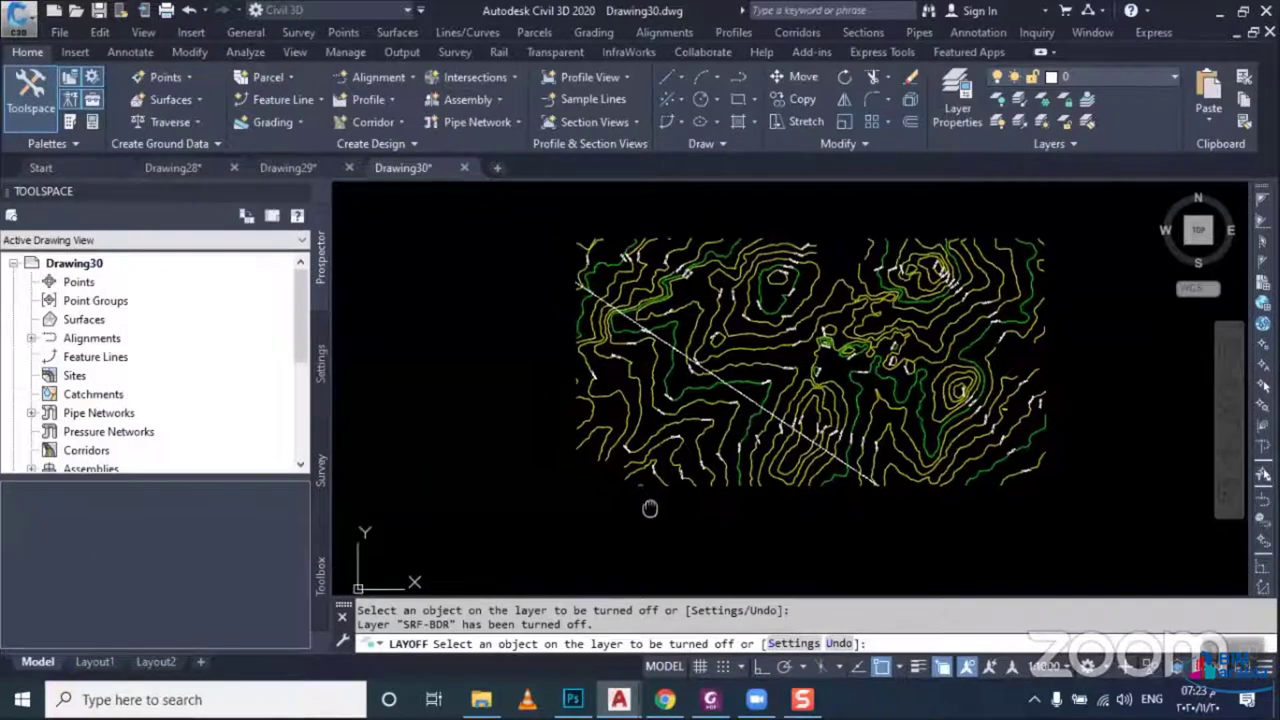
{"action": "key", "text": "Escape"}
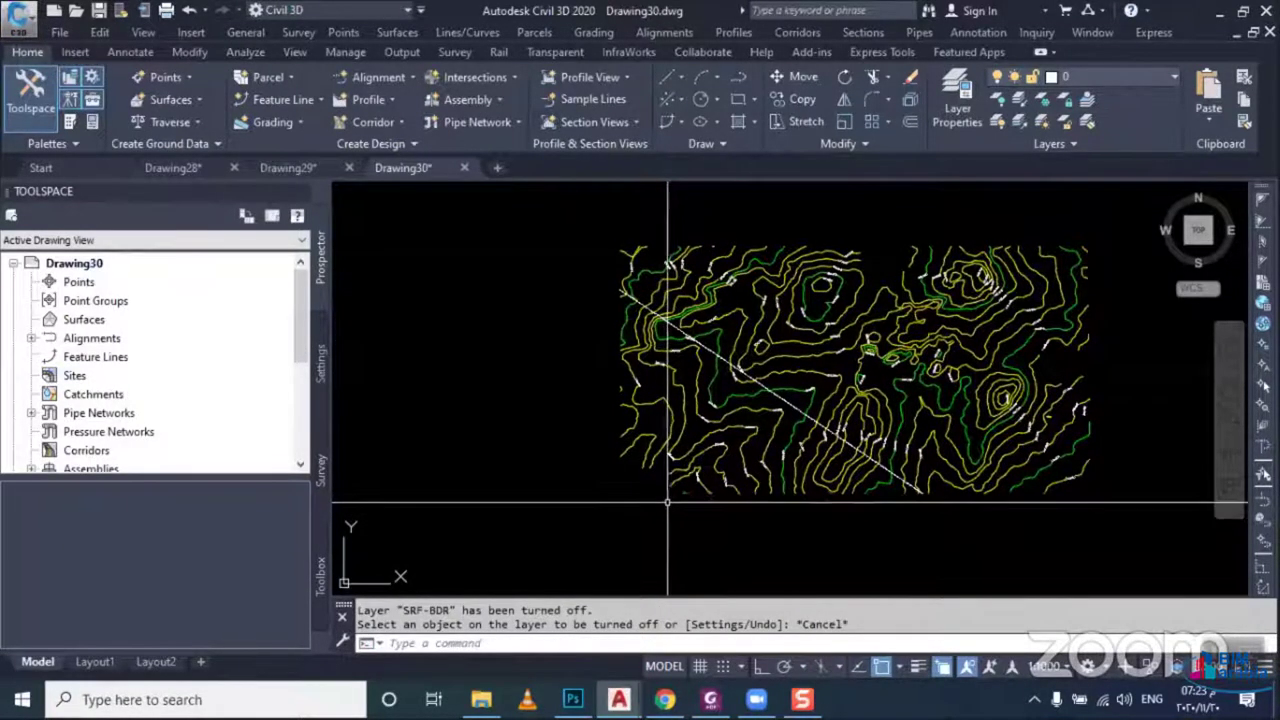
{"action": "scroll", "coordinate": [629, 391], "scroll_direction": "down", "scroll_amount": 3}
{"action": "scroll", "coordinate": [629, 391], "scroll_direction": "down", "scroll_amount": 2}
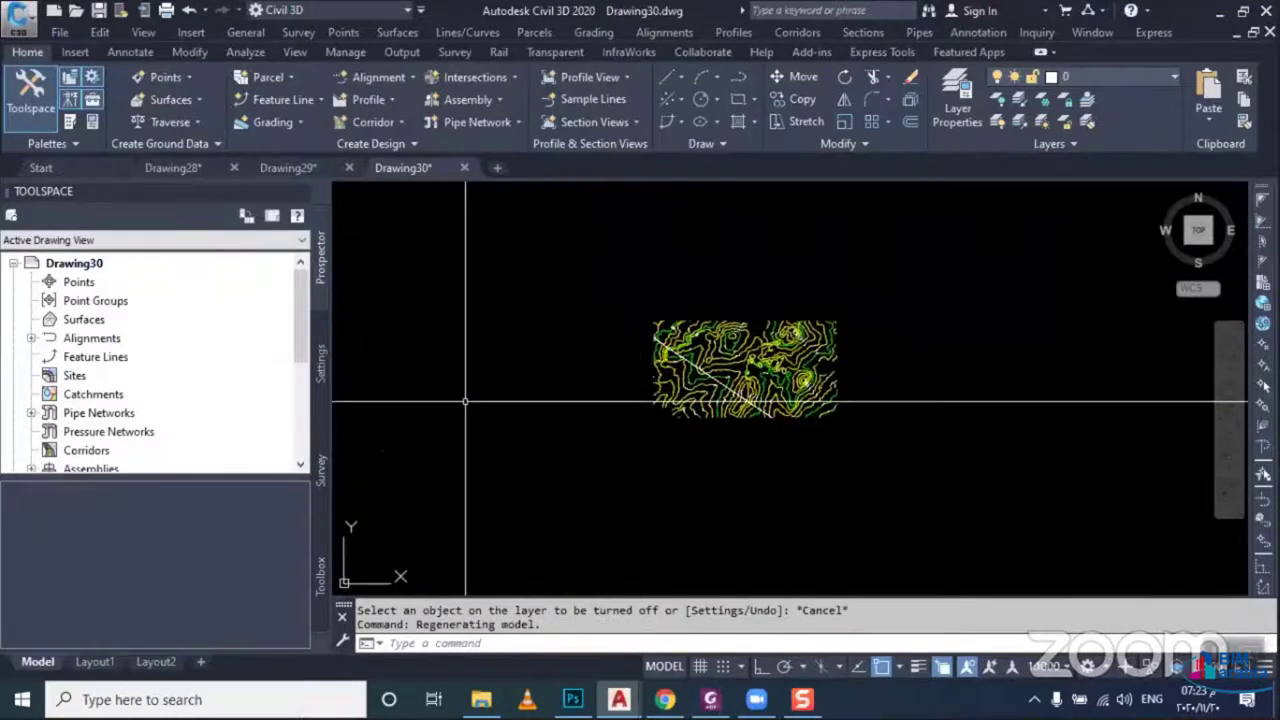
{"action": "middle_click_drag", "start_coordinate": [543, 400], "coordinate": [555, 411]}
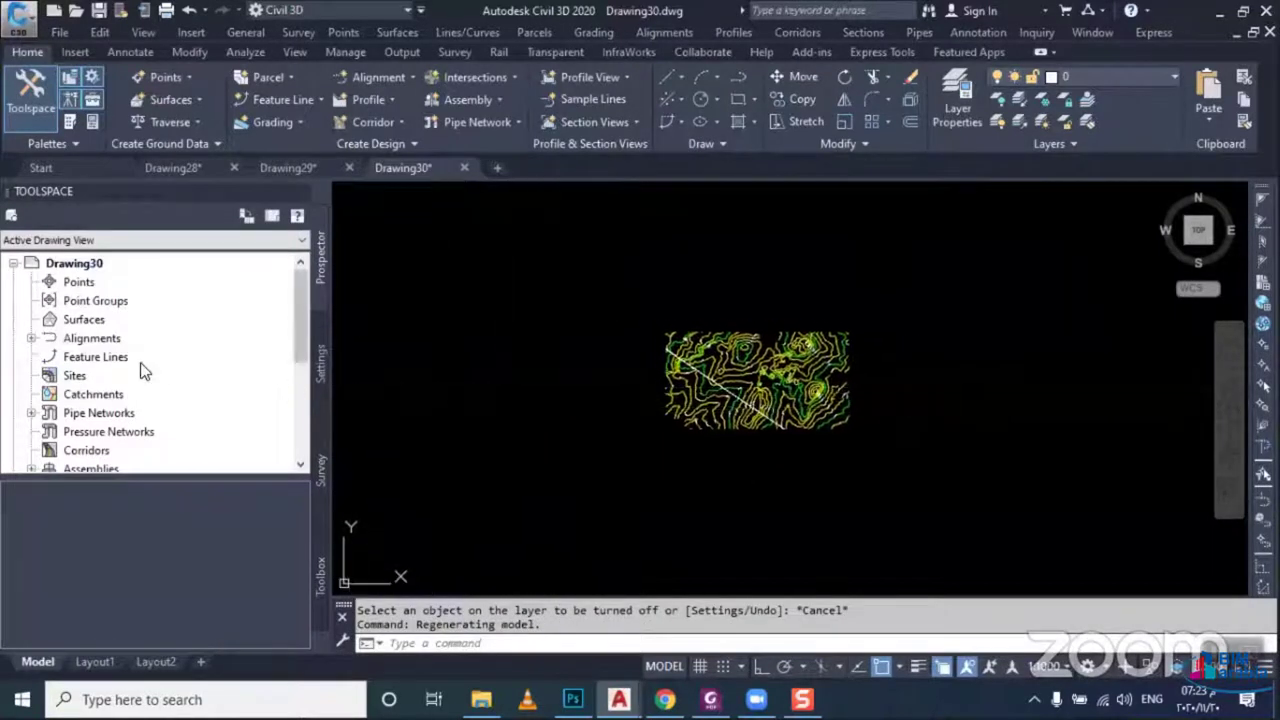
Create a TIN surface named NGL under Drawing30's Surfaces and select it in Prospector
{"action": "left_click", "coordinate": [96, 322]}
{"action": "right_click", "coordinate": [98, 320]}
{"action": "left_click", "coordinate": [200, 331]}
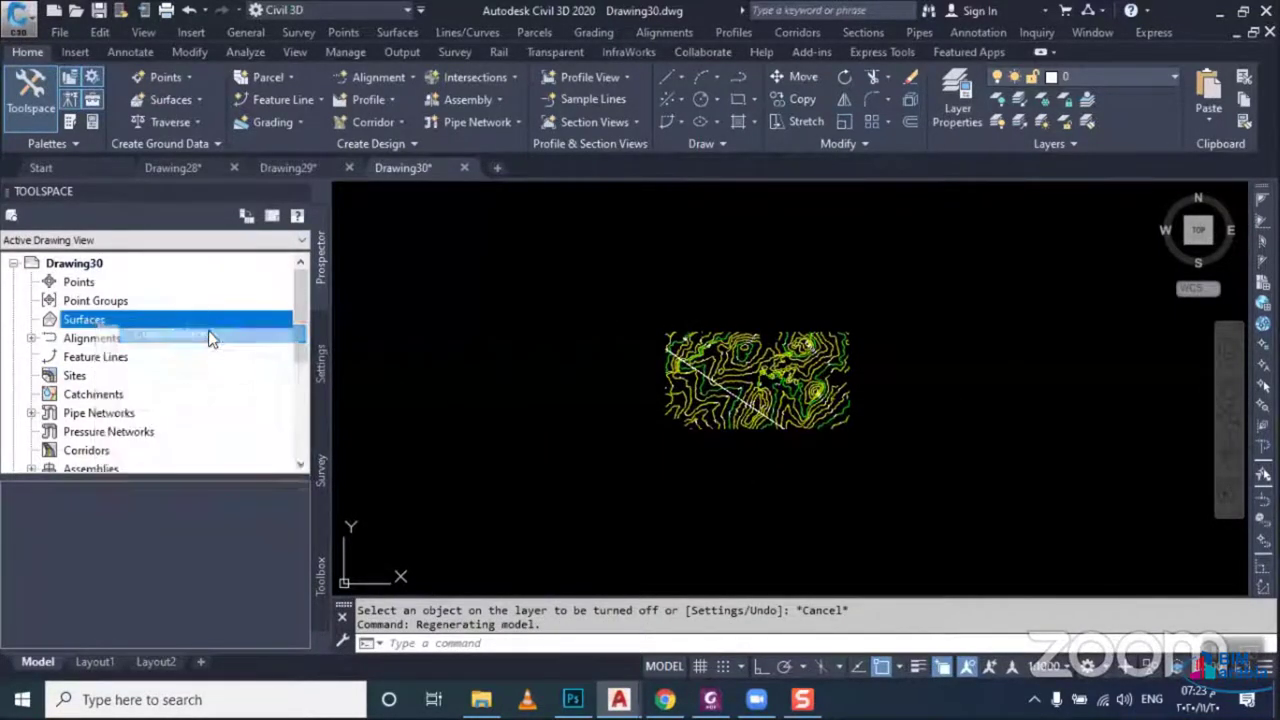
{"action": "left_click", "coordinate": [452, 254]}
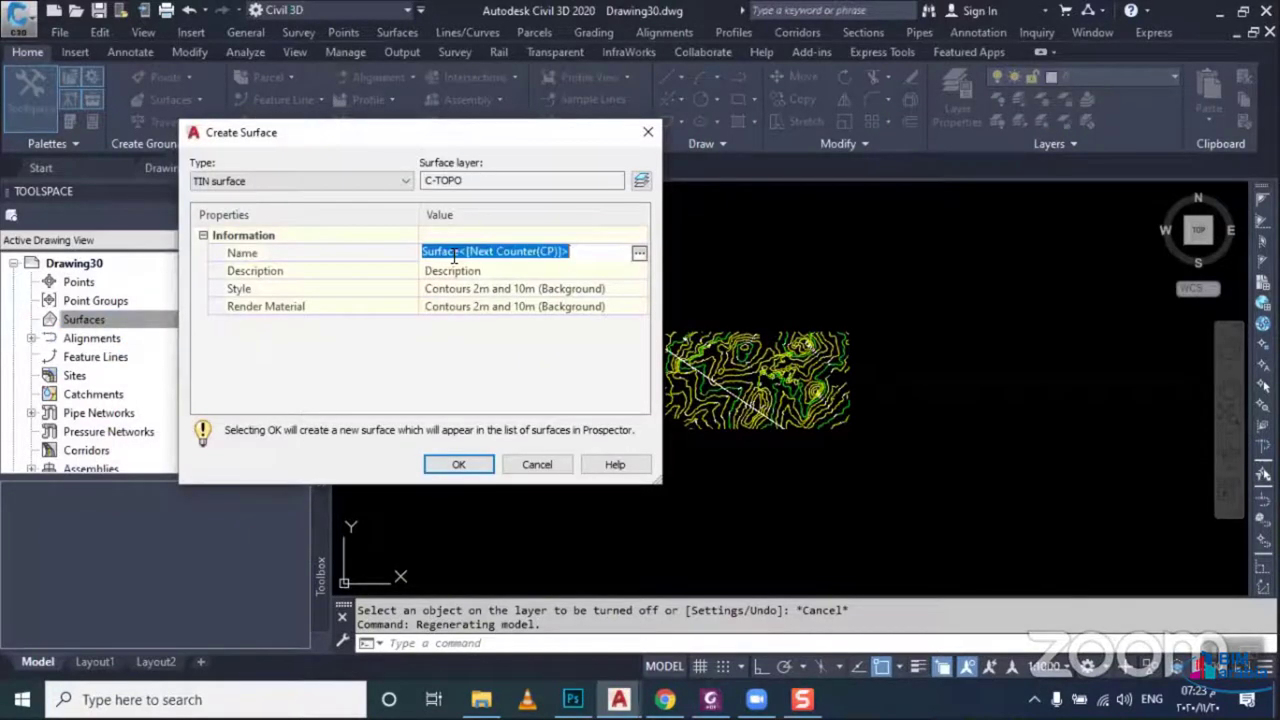
{"action": "type", "text": "NGL"}
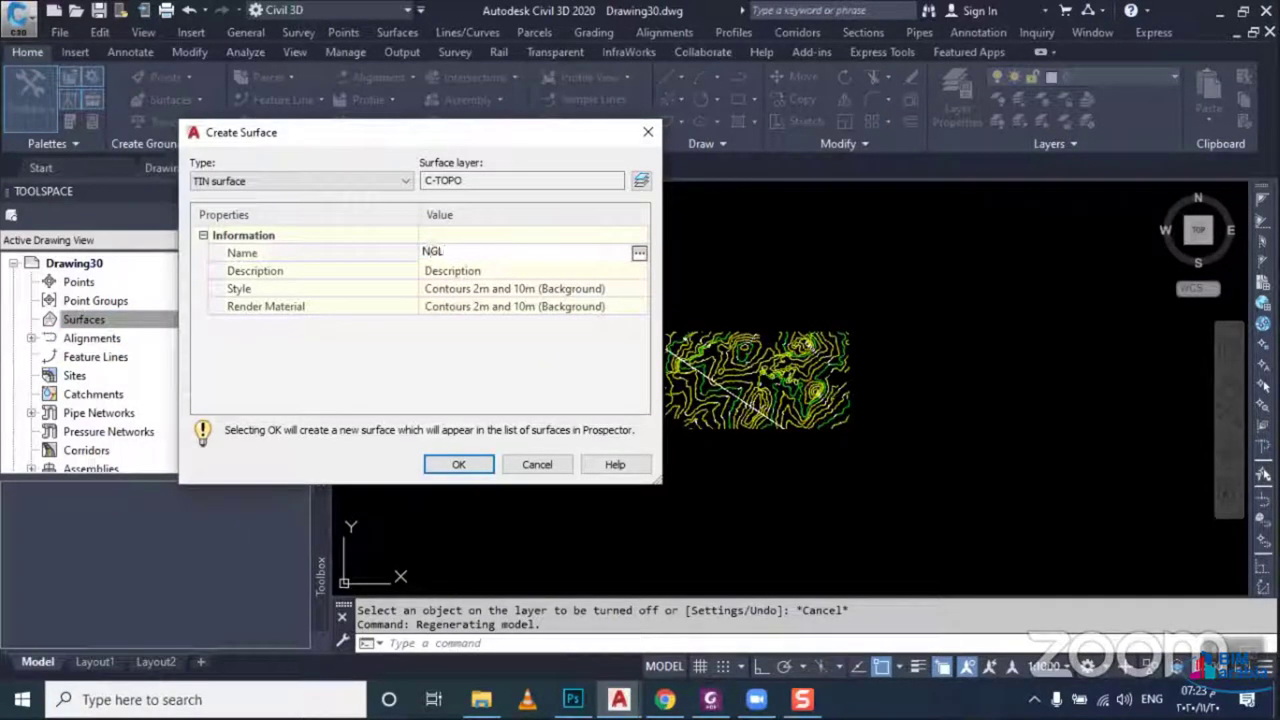
{"action": "left_click", "coordinate": [436, 466]}
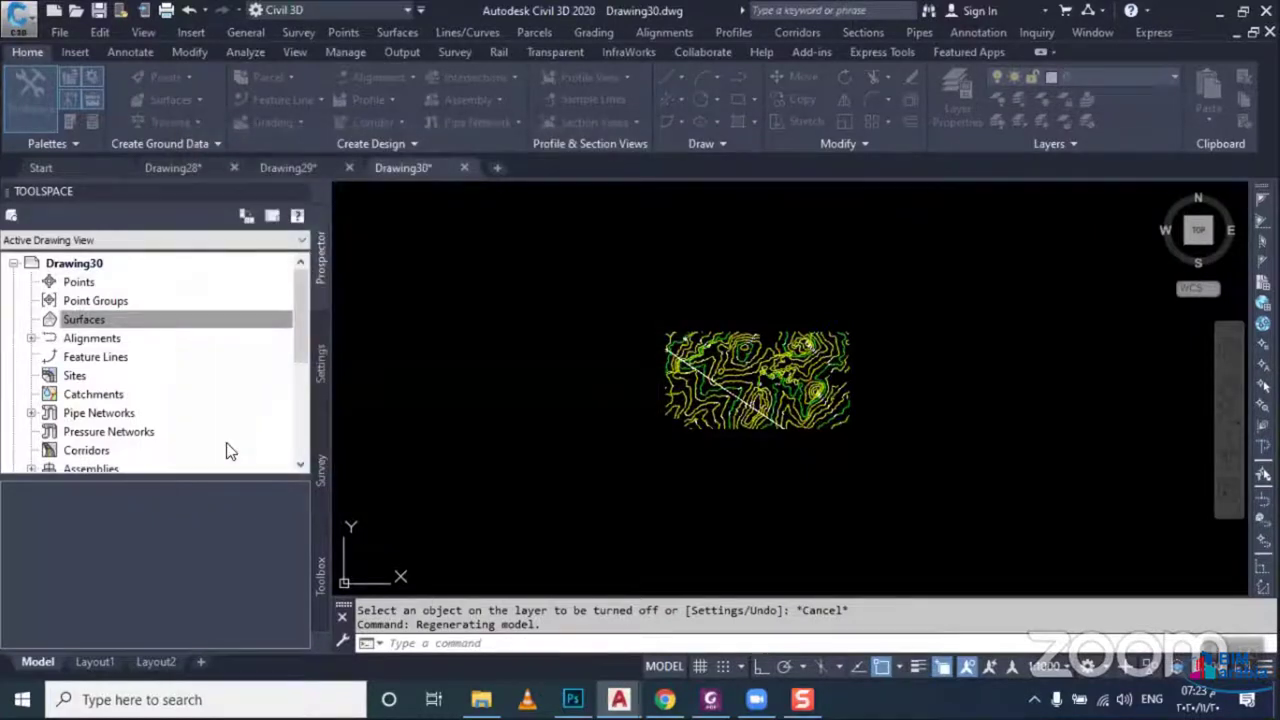
{"action": "left_click", "coordinate": [31, 319]}
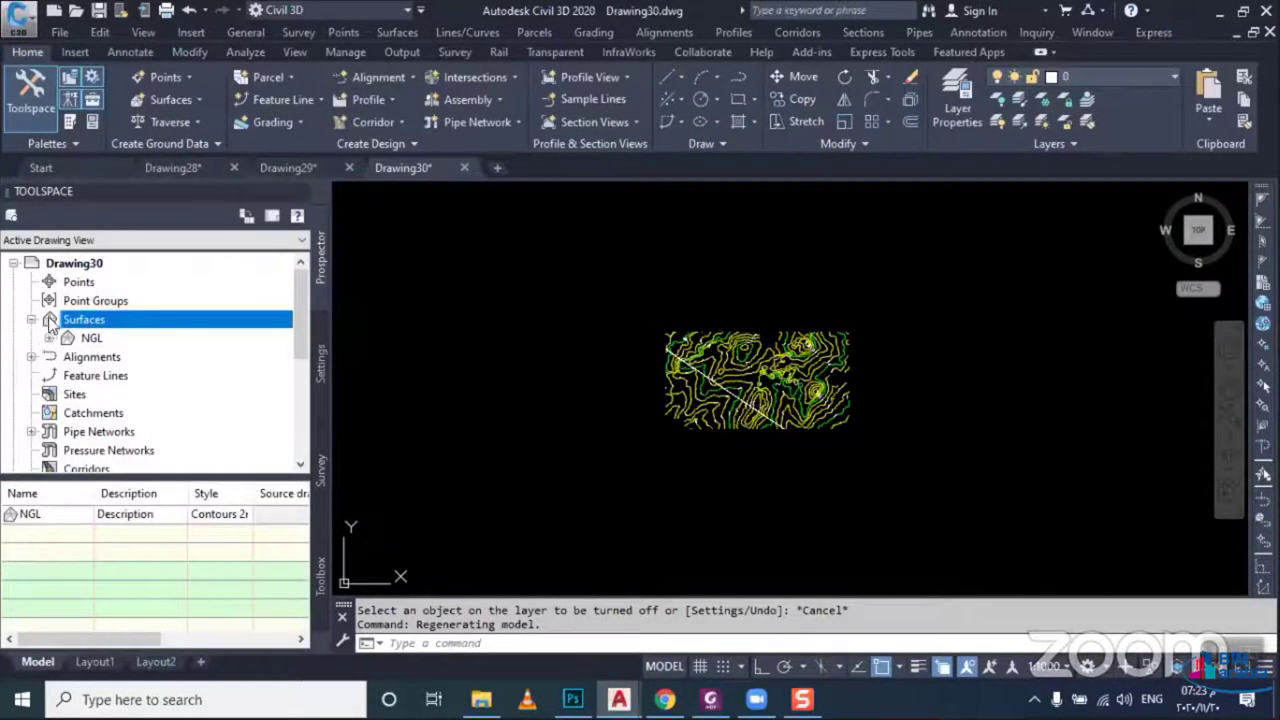
{"action": "left_click", "coordinate": [31, 319]}
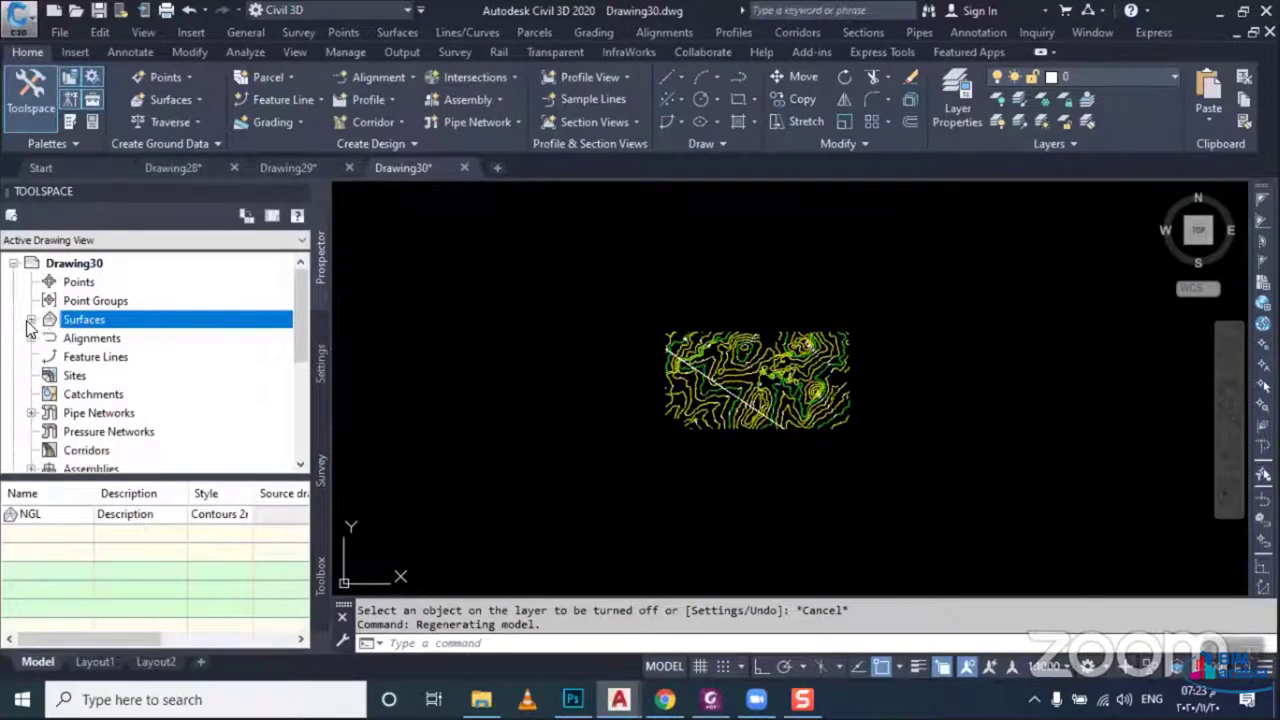
{"action": "left_click", "coordinate": [31, 319]}
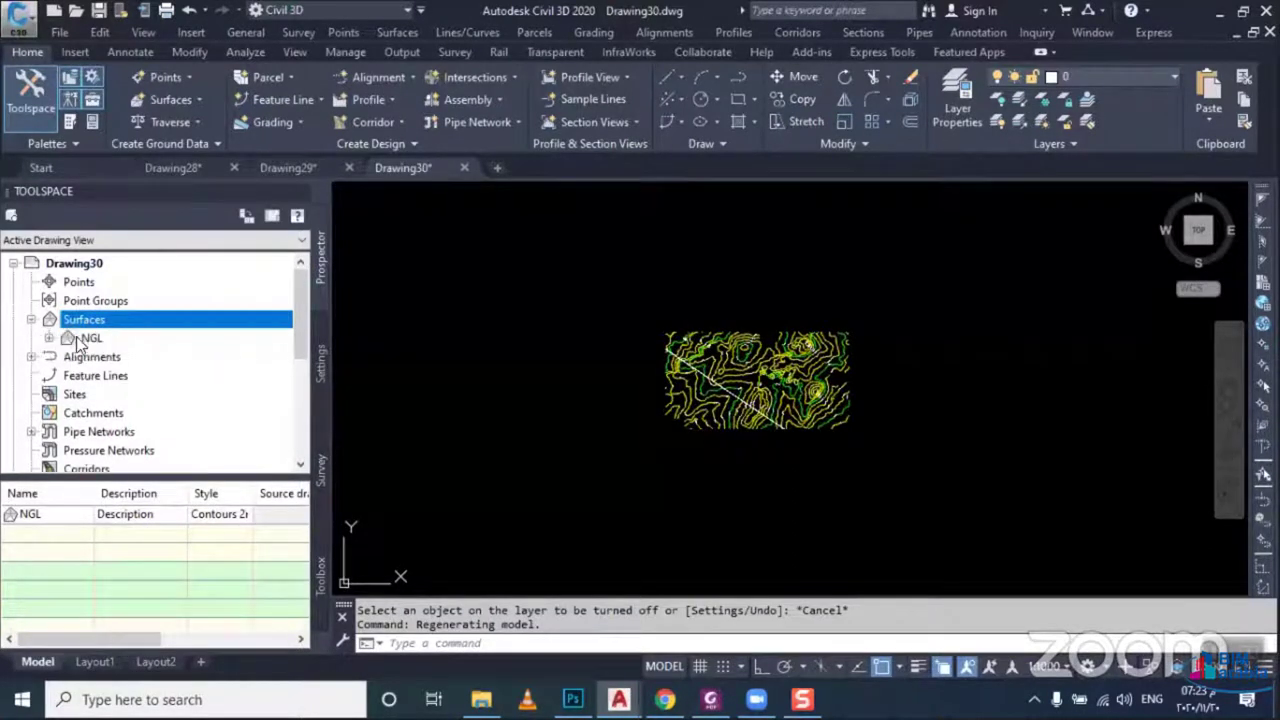
{"action": "left_click", "coordinate": [90, 339]}
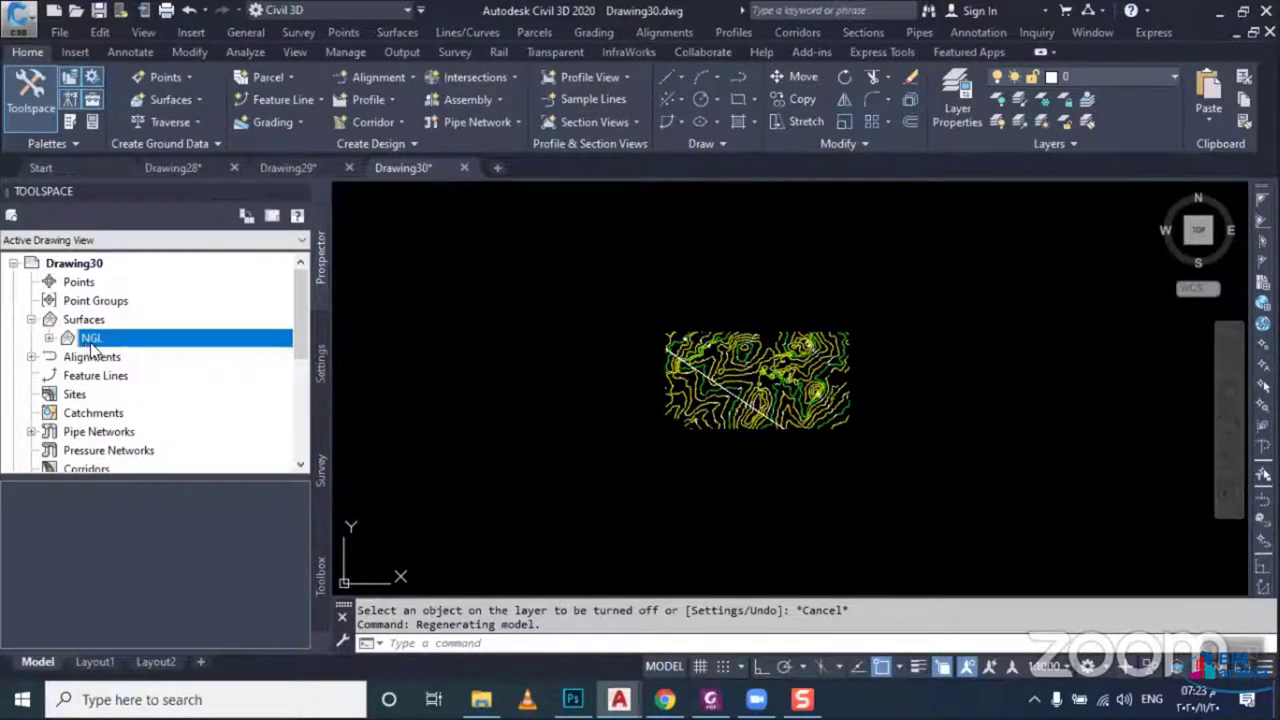
Add all 134 contour lines as Contour Data to the NGL surface definition
{"action": "left_click", "coordinate": [49, 339]}
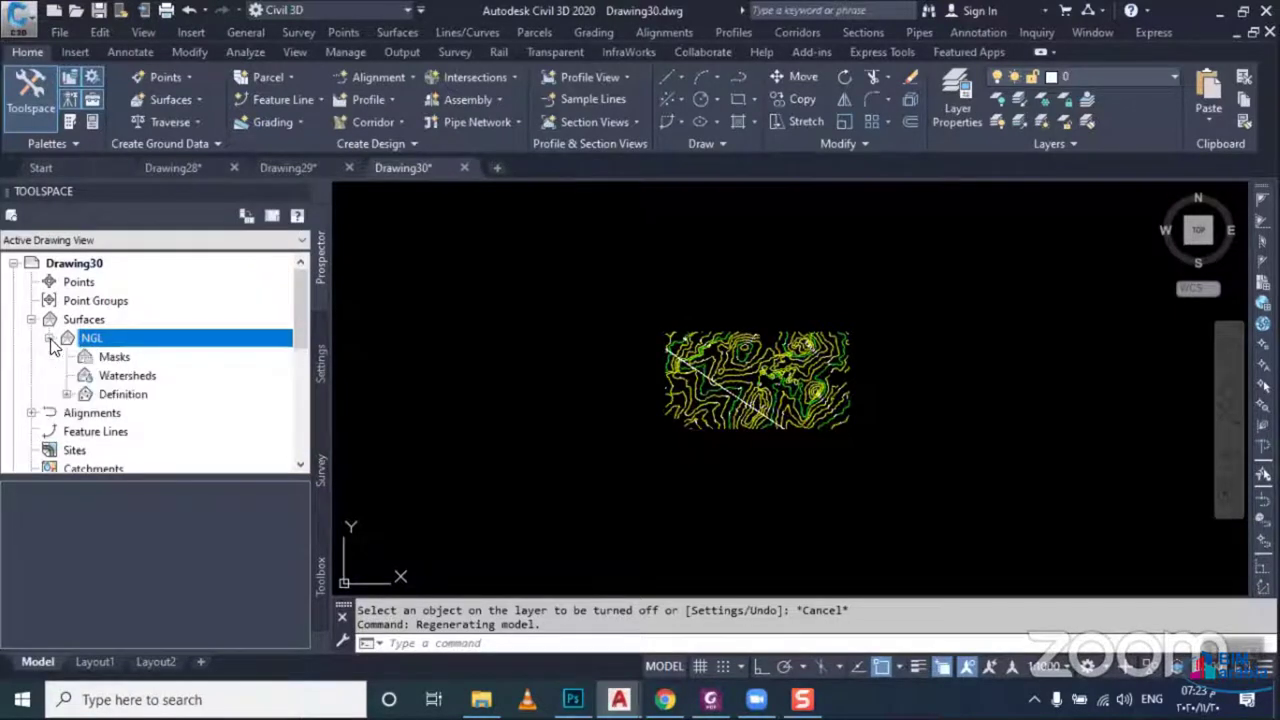
{"action": "left_click", "coordinate": [67, 394]}
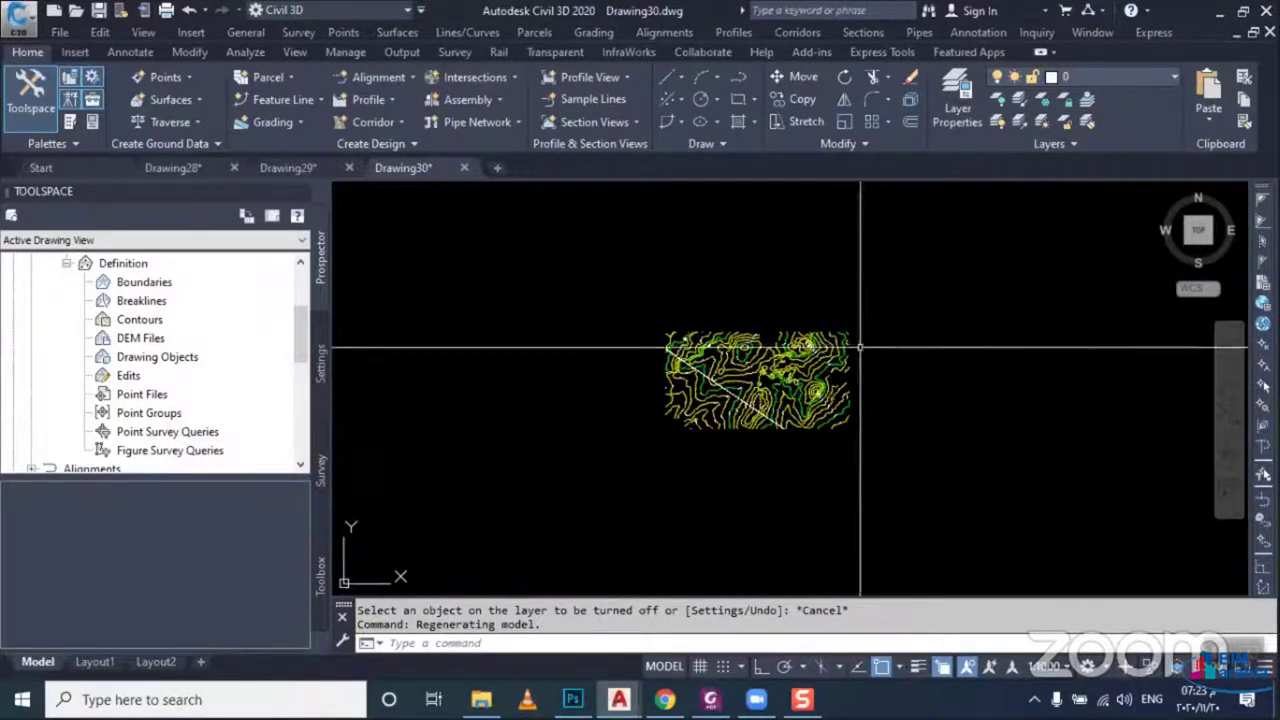
{"action": "left_click", "coordinate": [135, 318]}
{"action": "right_click", "coordinate": [162, 320]}
{"action": "left_click", "coordinate": [180, 328]}
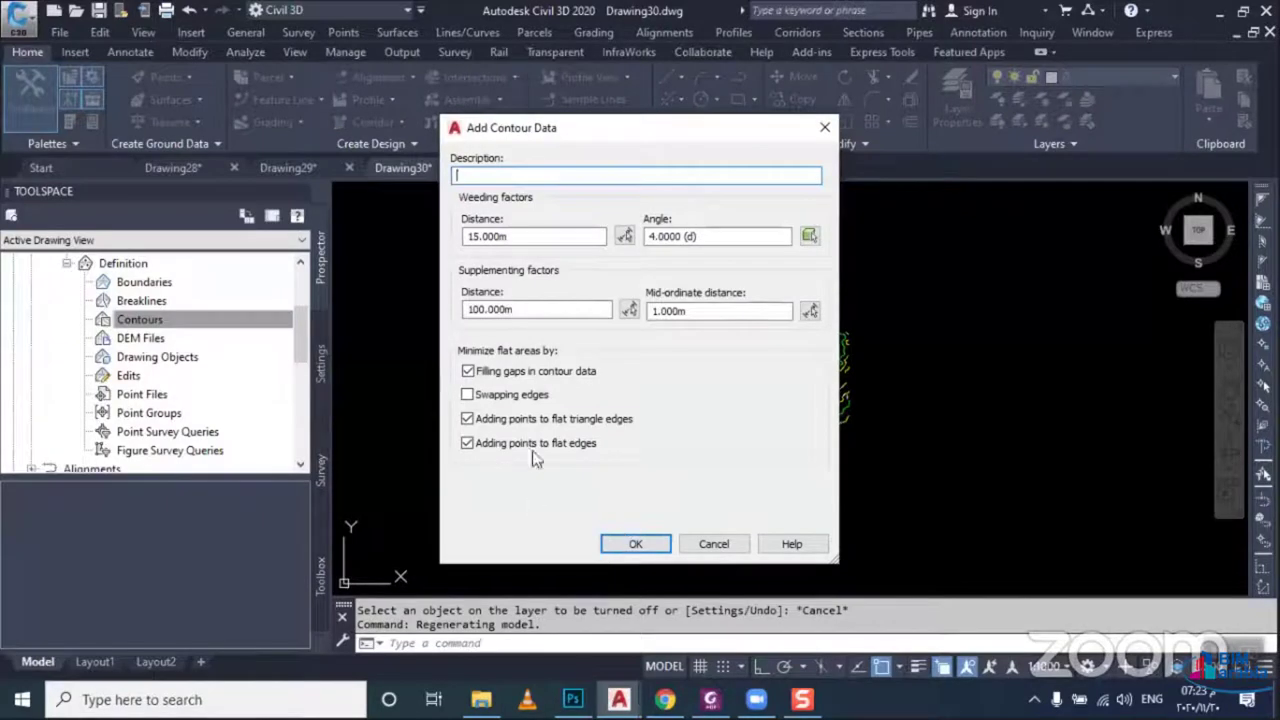
{"action": "left_click", "coordinate": [635, 544]}
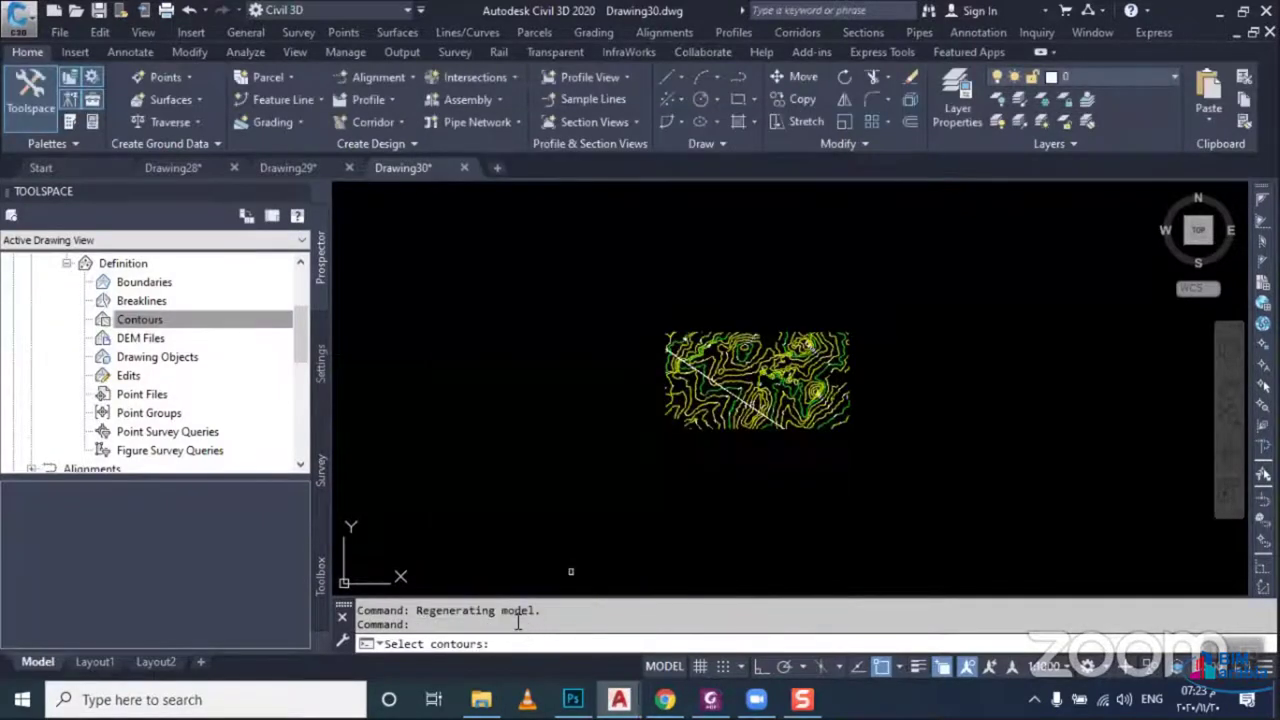
{"action": "left_click", "coordinate": [922, 280]}
{"action": "left_click", "coordinate": [557, 459]}
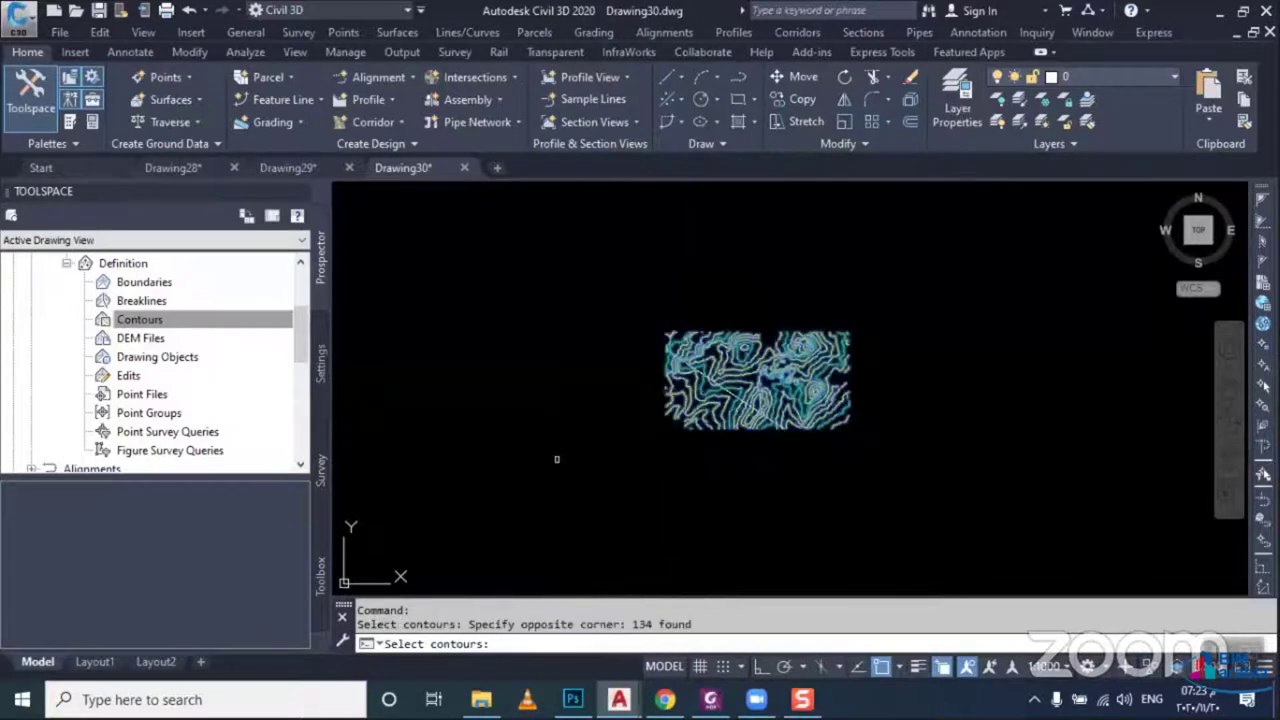
{"action": "key", "text": "Return"}
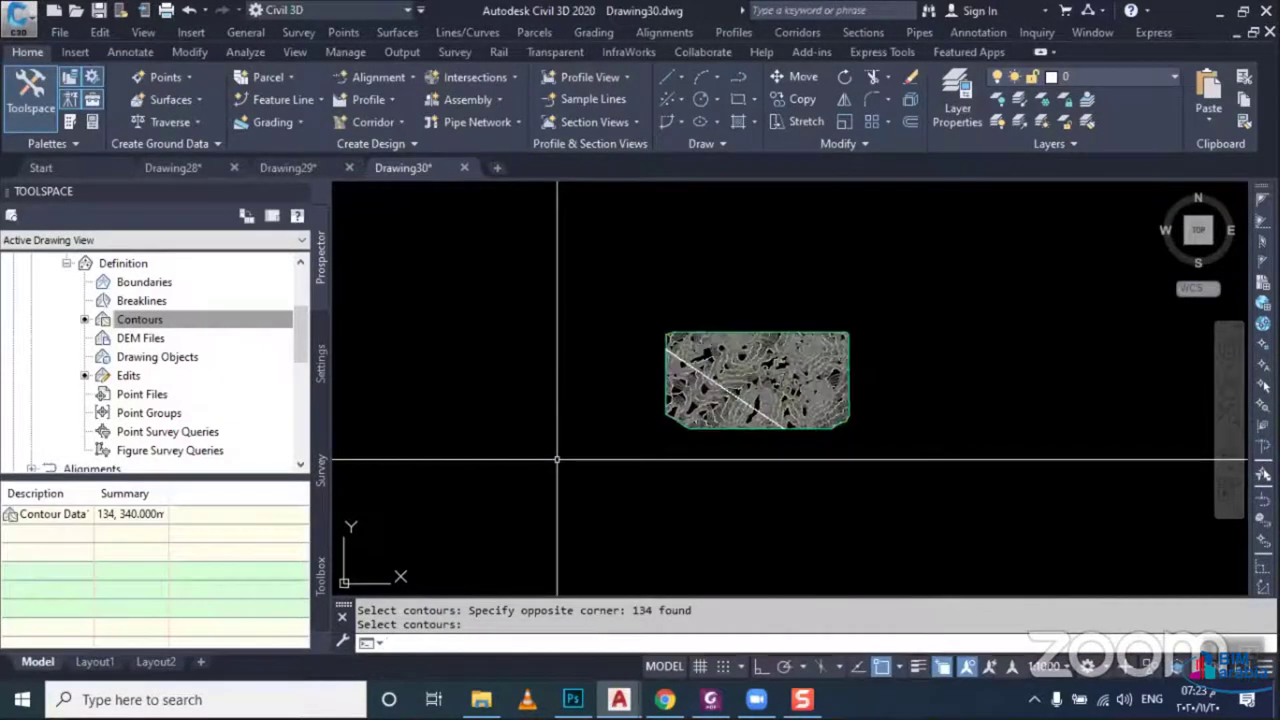
{"action": "key", "text": "Escape"}
{"action": "scroll", "coordinate": [680, 395], "scroll_direction": "up", "scroll_amount": 4}
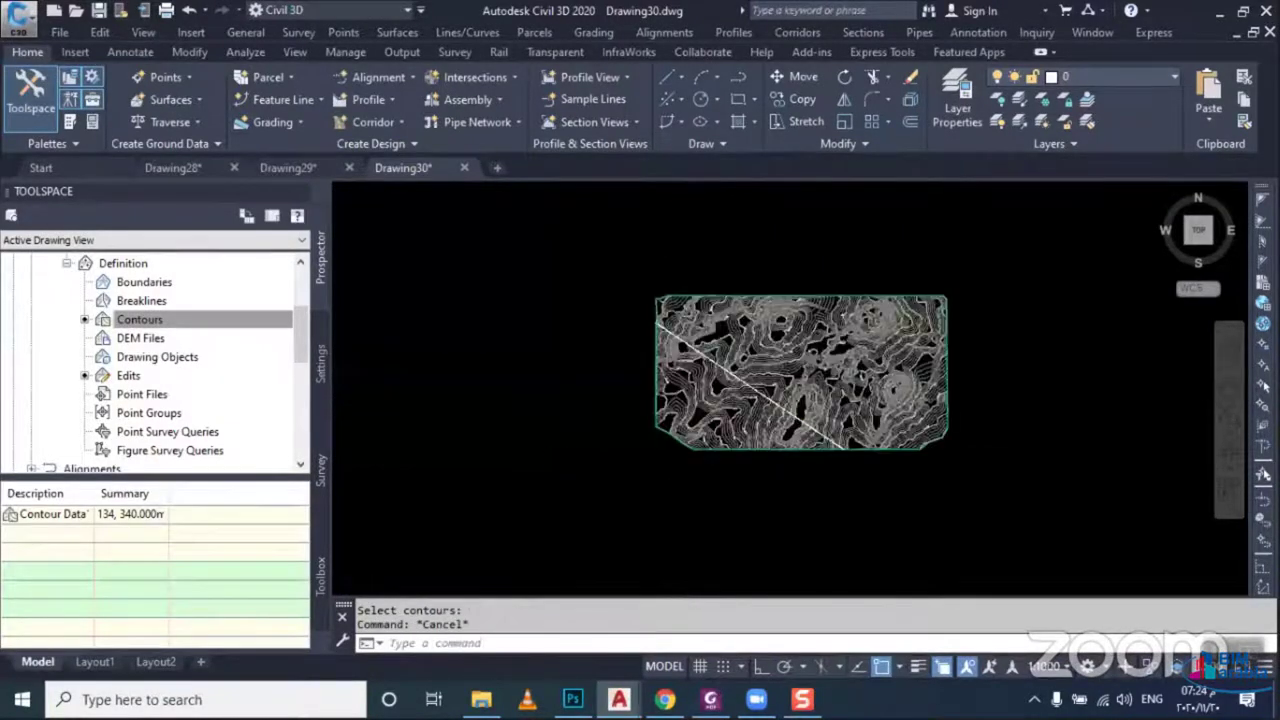
{"action": "left_click", "coordinate": [680, 395]}
{"action": "right_click", "coordinate": [573, 424]}
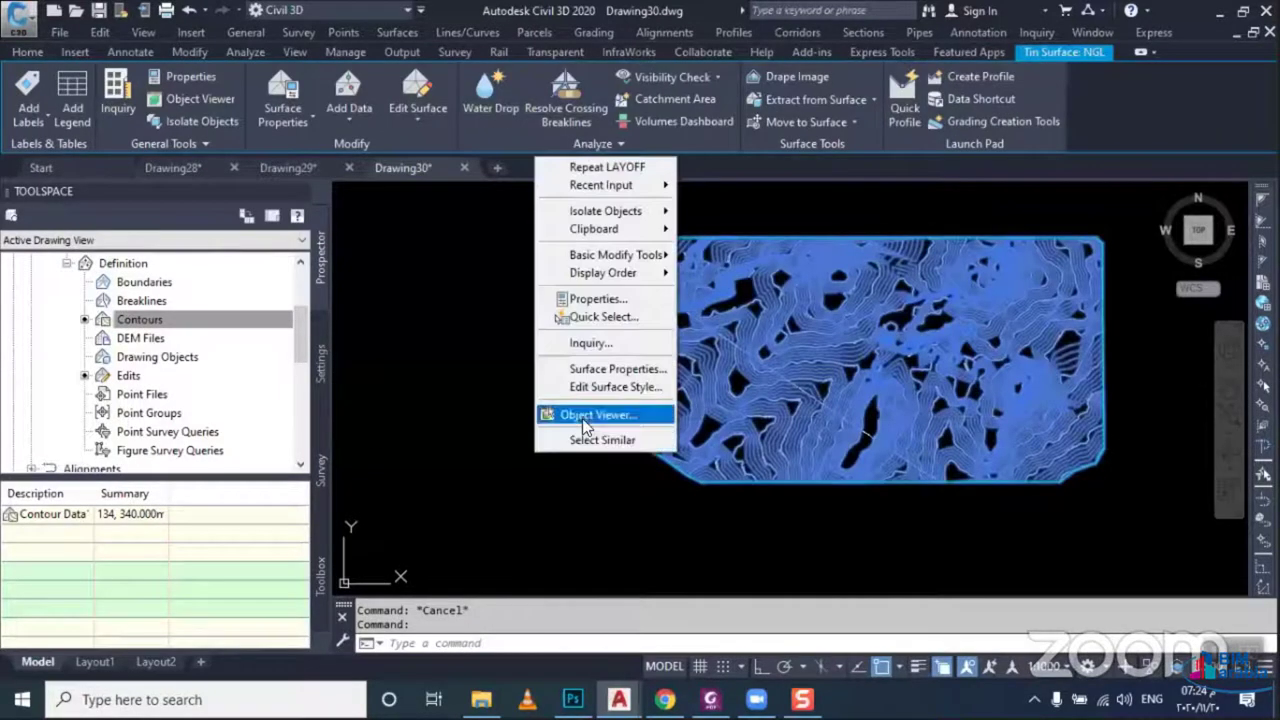
{"action": "left_click", "coordinate": [590, 414]}
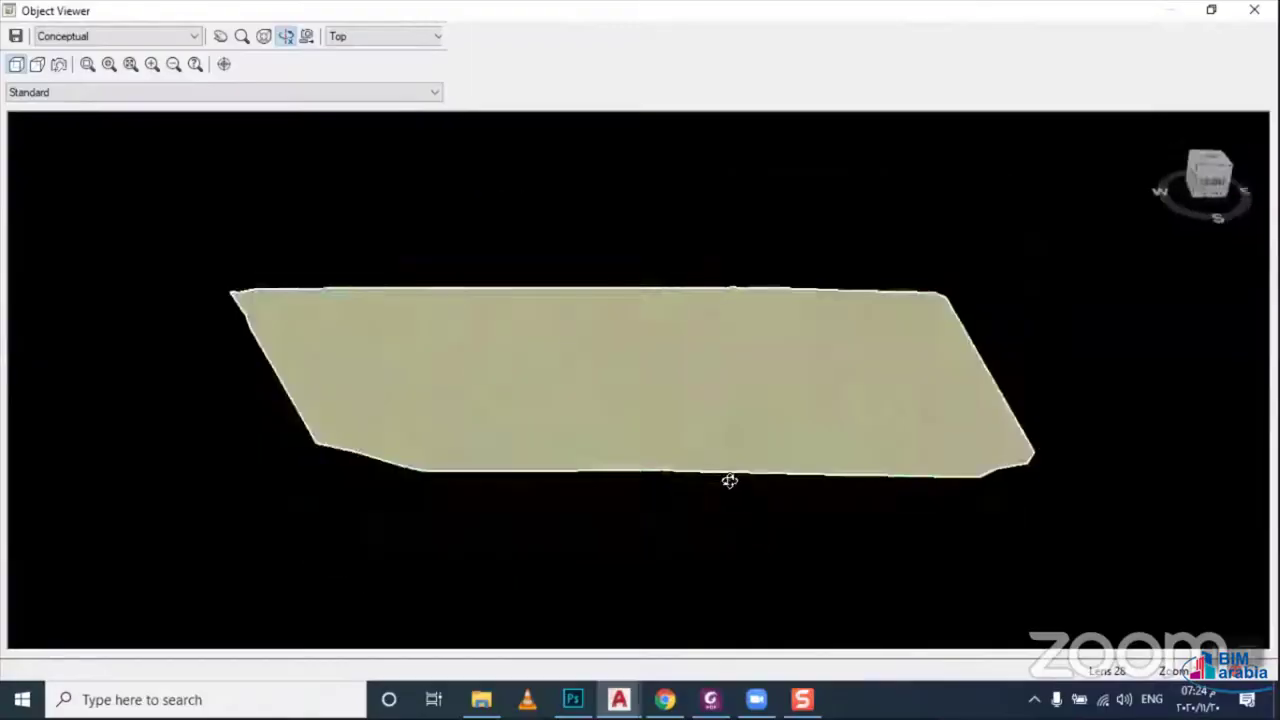
{"action": "mouse_move", "coordinate": [729, 480]}
{"action": "left_mouse_down"}
{"action": "mouse_move", "coordinate": [711, 403]}
{"action": "mouse_move", "coordinate": [711, 517]}
{"action": "mouse_move", "coordinate": [680, 540]}
{"action": "mouse_move", "coordinate": [745, 512]}
{"action": "mouse_move", "coordinate": [663, 509]}
{"action": "mouse_move", "coordinate": [634, 380]}
{"action": "mouse_move", "coordinate": [645, 495]}
{"action": "left_mouse_up"}
{"action": "key", "text": "Escape"}
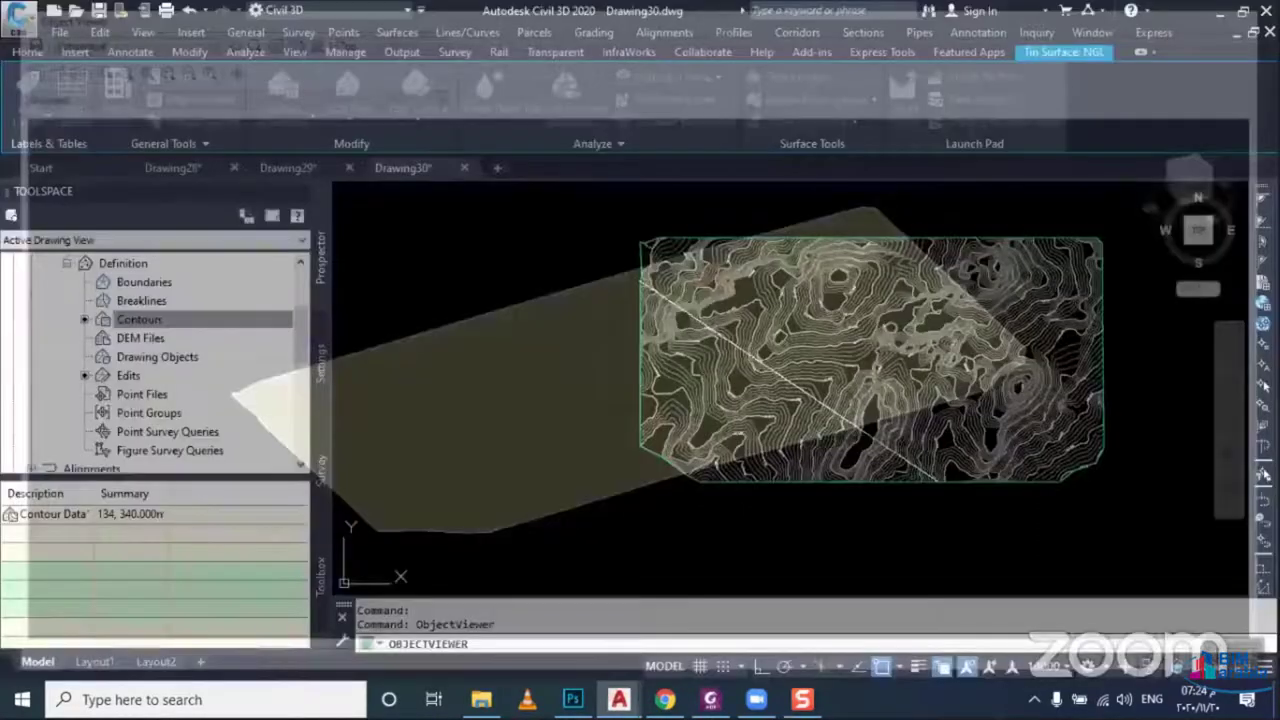
Turn all layers back on with LAYON, then pan and zoom around the NGL surface
{"action": "type", "text": "la"}
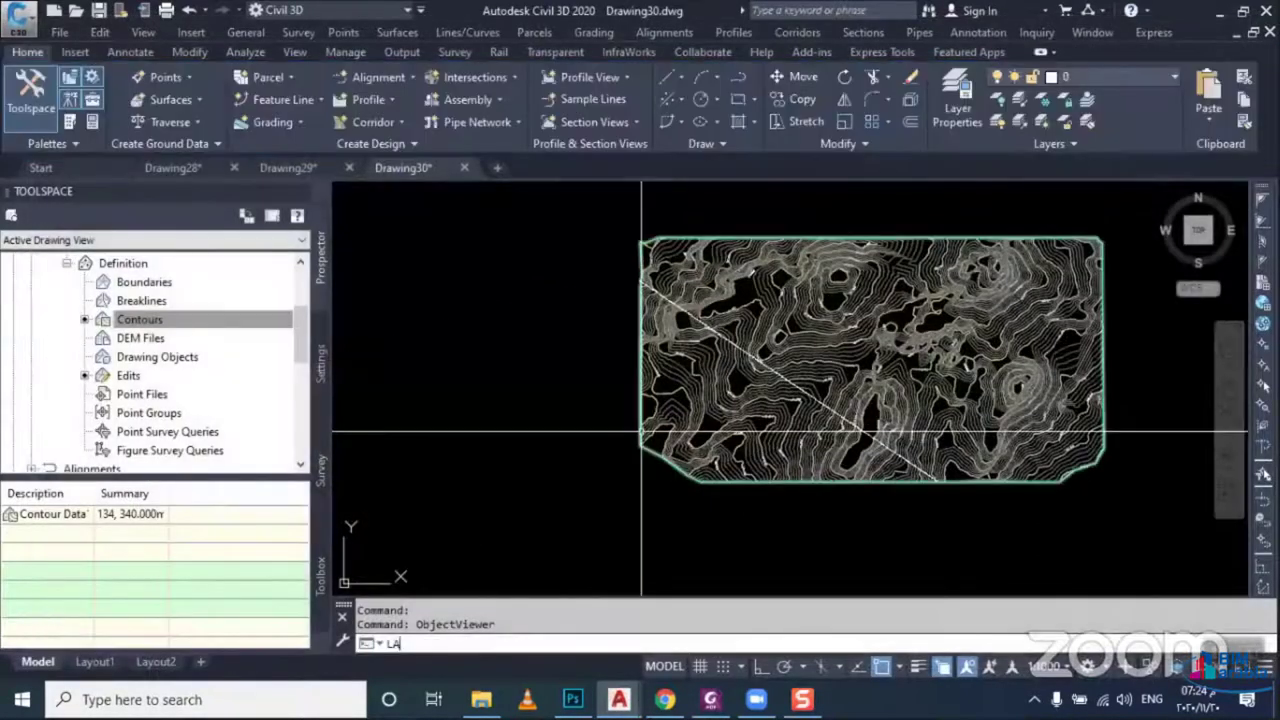
{"action": "type", "text": "yon"}
{"action": "key", "text": "Return"}
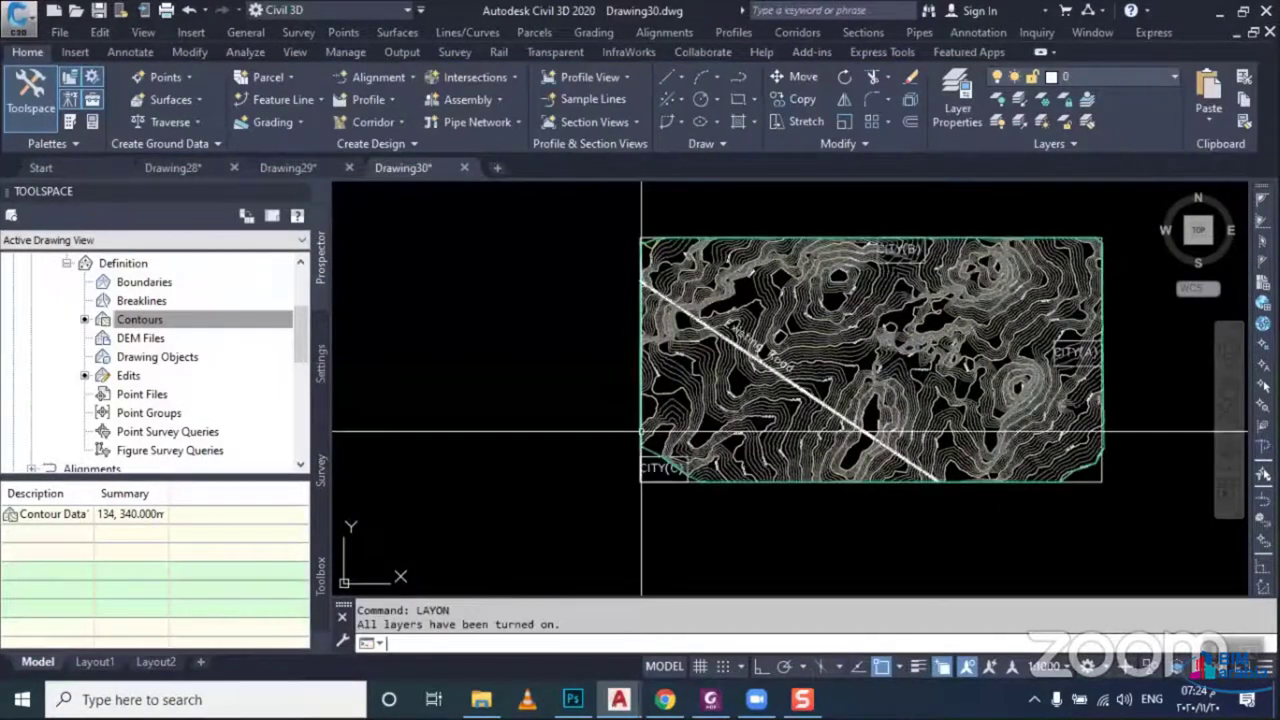
{"action": "key", "text": "Escape"}
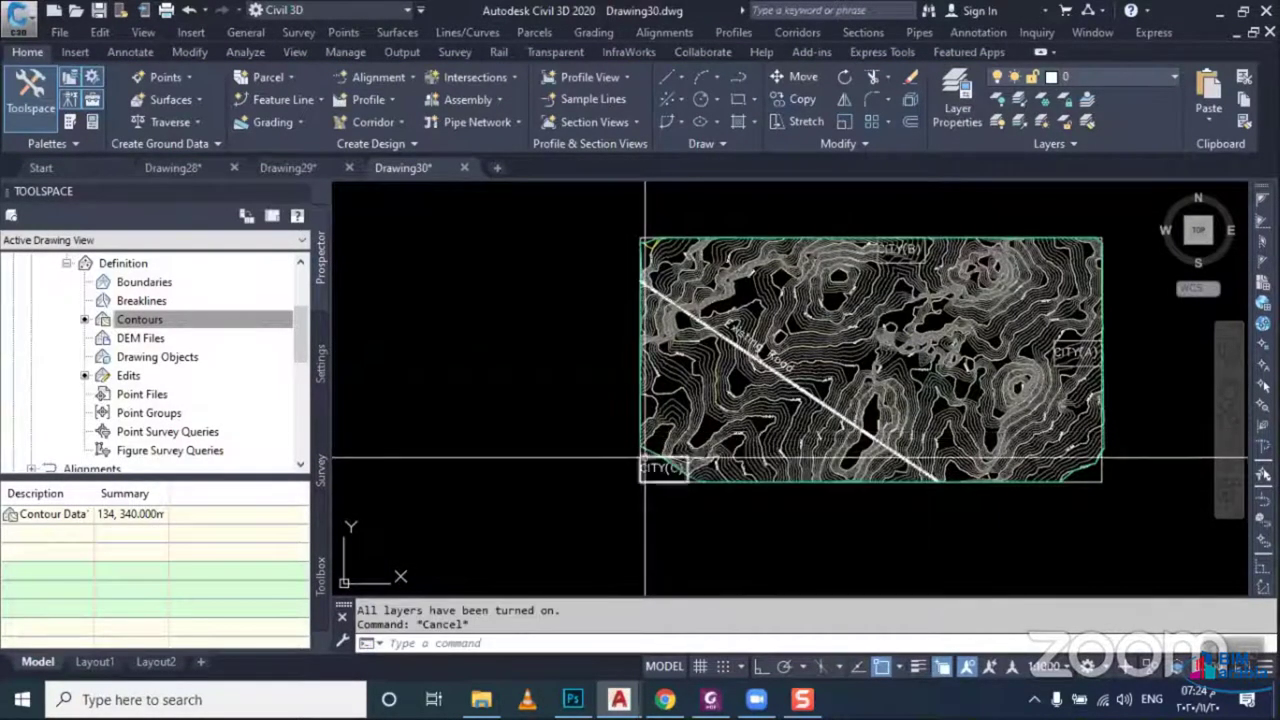
{"action": "mouse_move", "coordinate": [645, 490]}
{"action": "middle_mouse_down"}
{"action": "mouse_move", "coordinate": [617, 484]}
{"action": "mouse_move", "coordinate": [584, 518]}
{"action": "mouse_move", "coordinate": [637, 505]}
{"action": "middle_mouse_up"}
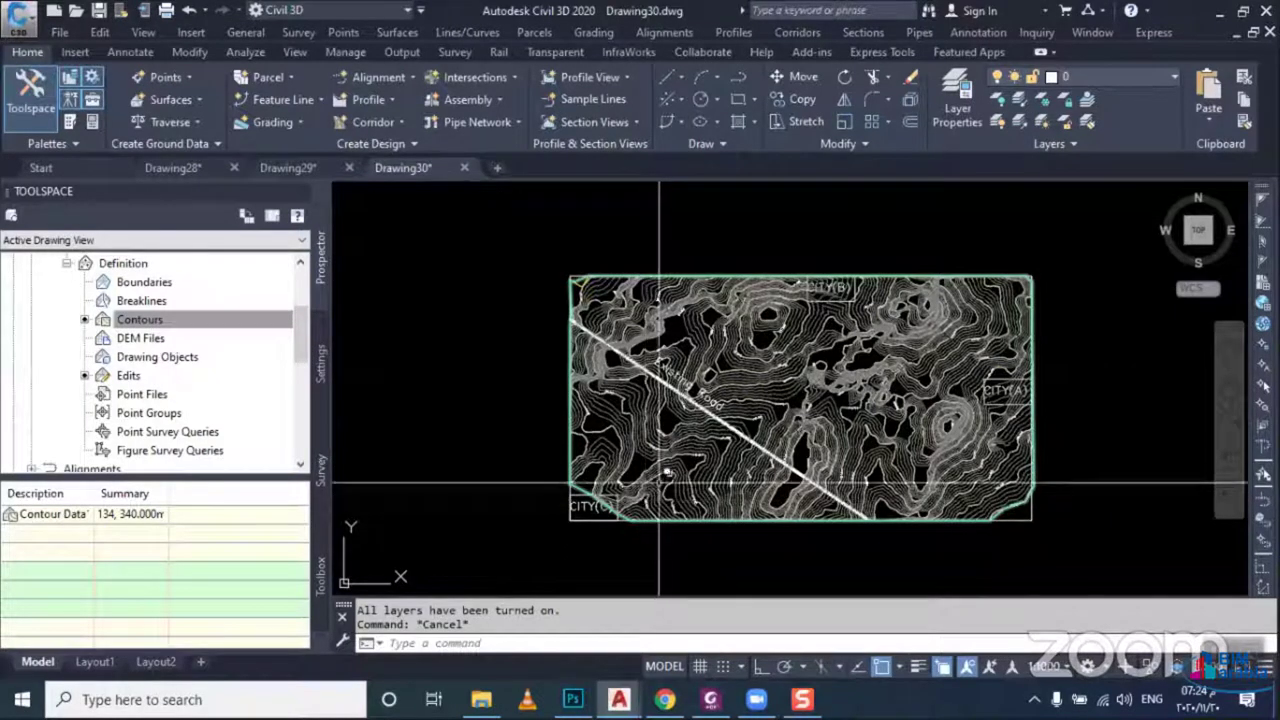
{"action": "scroll", "coordinate": [674, 420], "scroll_direction": "down", "scroll_amount": 2}
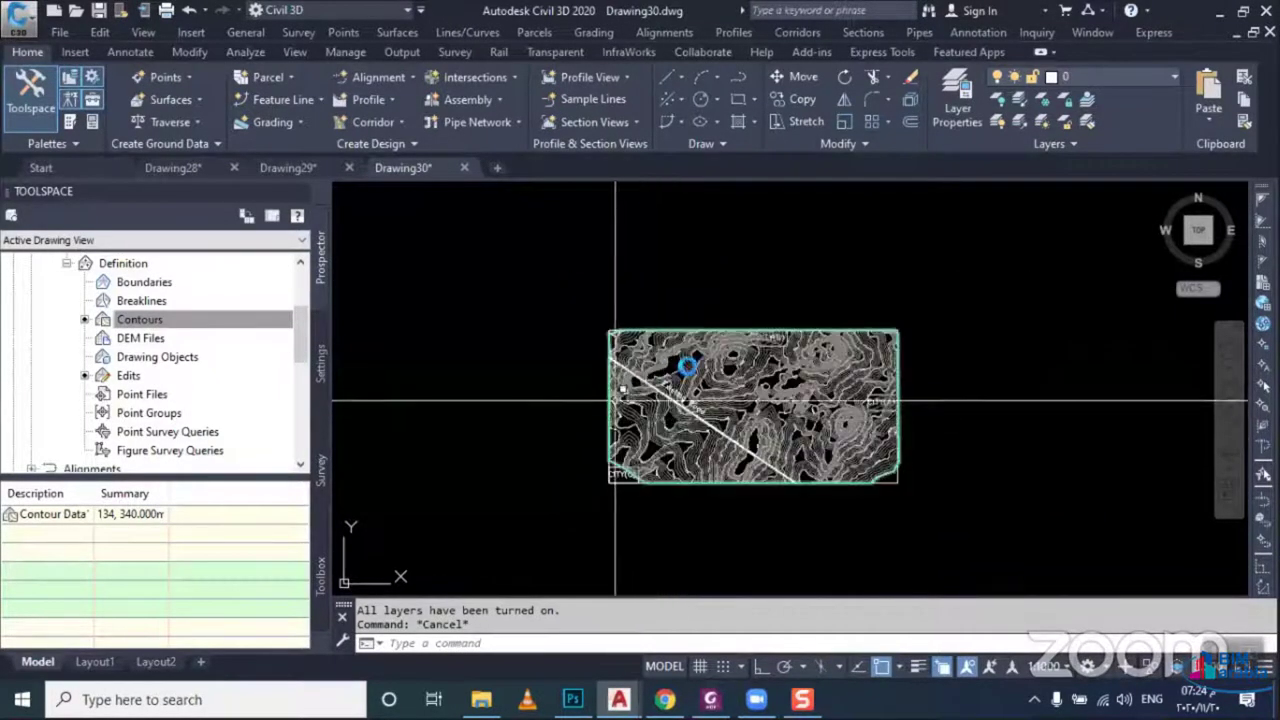
{"action": "middle_click_drag", "start_coordinate": [686, 366], "coordinate": [741, 360]}
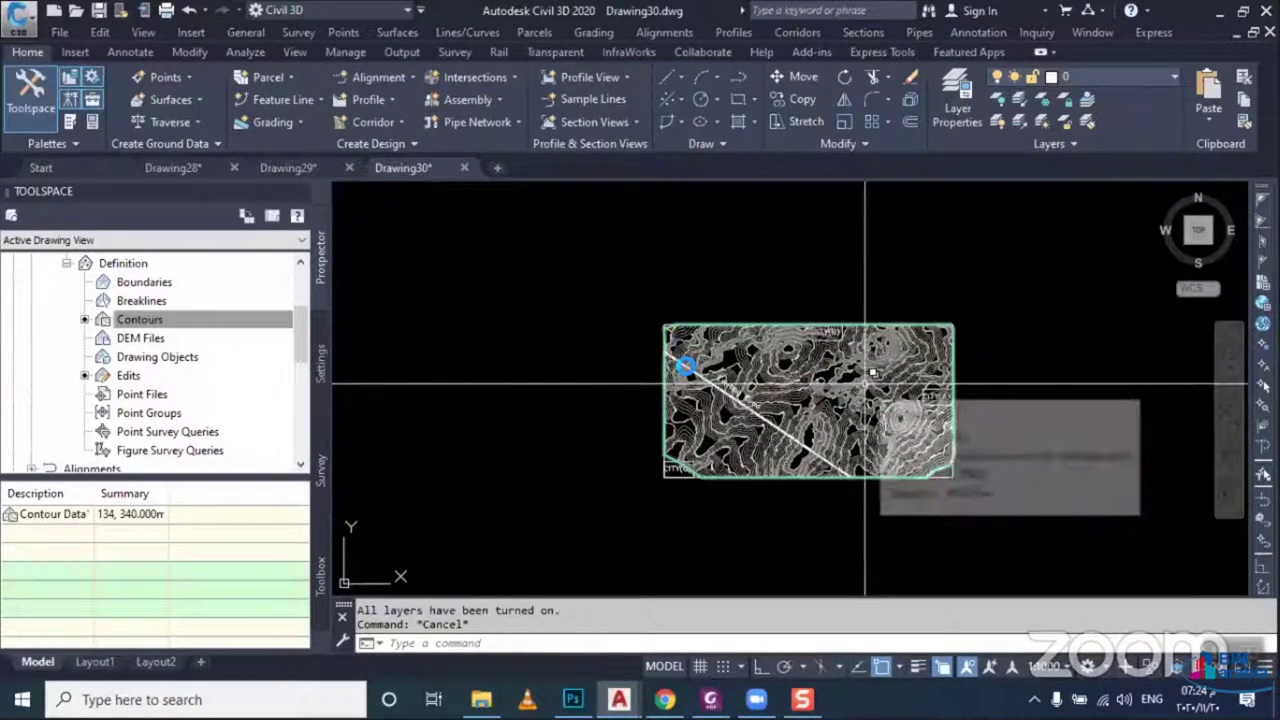
Switch to Drawing29 and create a new surface named NGL
{"action": "left_click", "coordinate": [290, 167]}
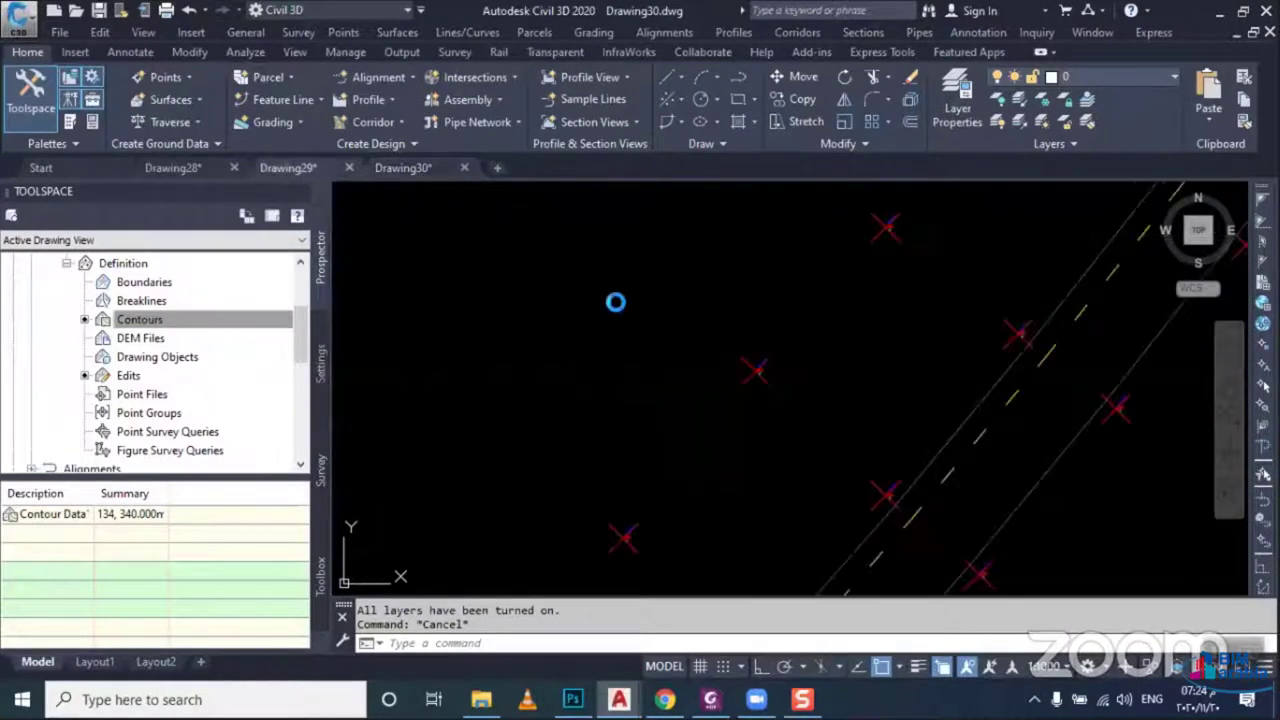
{"action": "scroll", "coordinate": [641, 324], "scroll_direction": "down", "scroll_amount": 2}
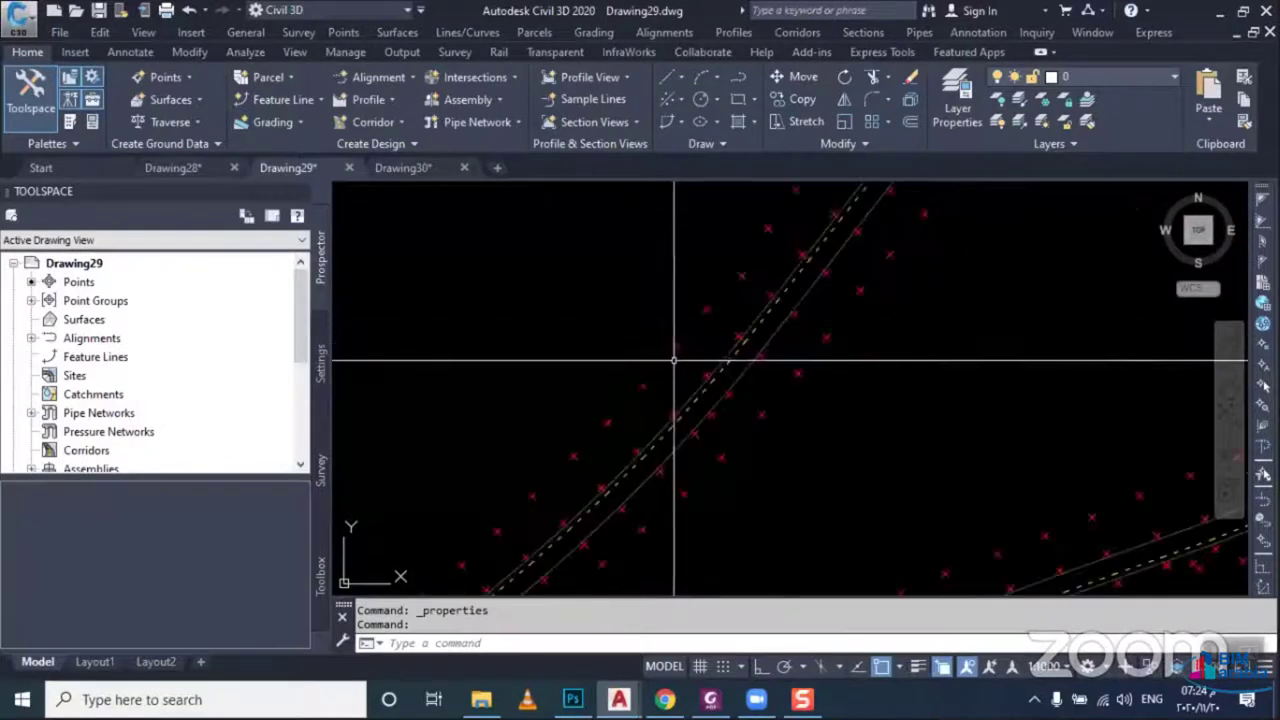
{"action": "scroll", "coordinate": [660, 350], "scroll_direction": "down", "scroll_amount": 3}
{"action": "scroll", "coordinate": [670, 357], "scroll_direction": "down", "scroll_amount": 2}
{"action": "scroll", "coordinate": [650, 380], "scroll_direction": "down", "scroll_amount": 1}
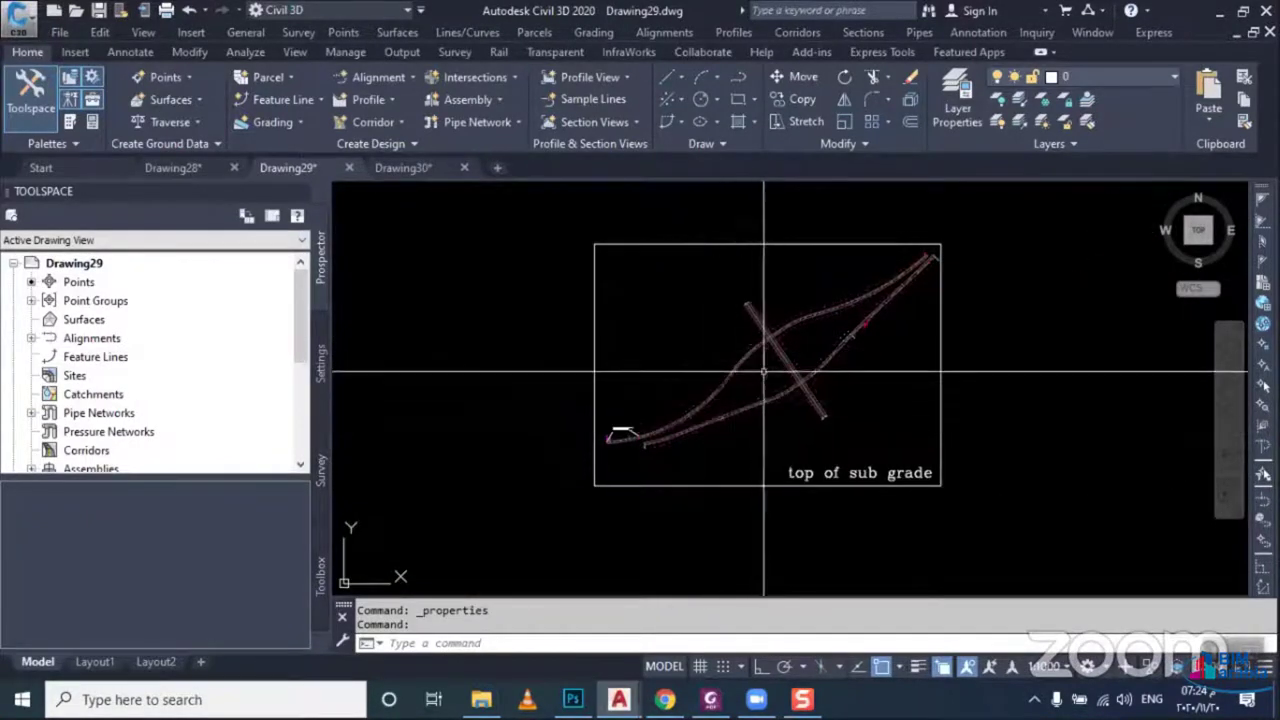
{"action": "right_click", "coordinate": [100, 320]}
{"action": "left_click", "coordinate": [200, 334]}
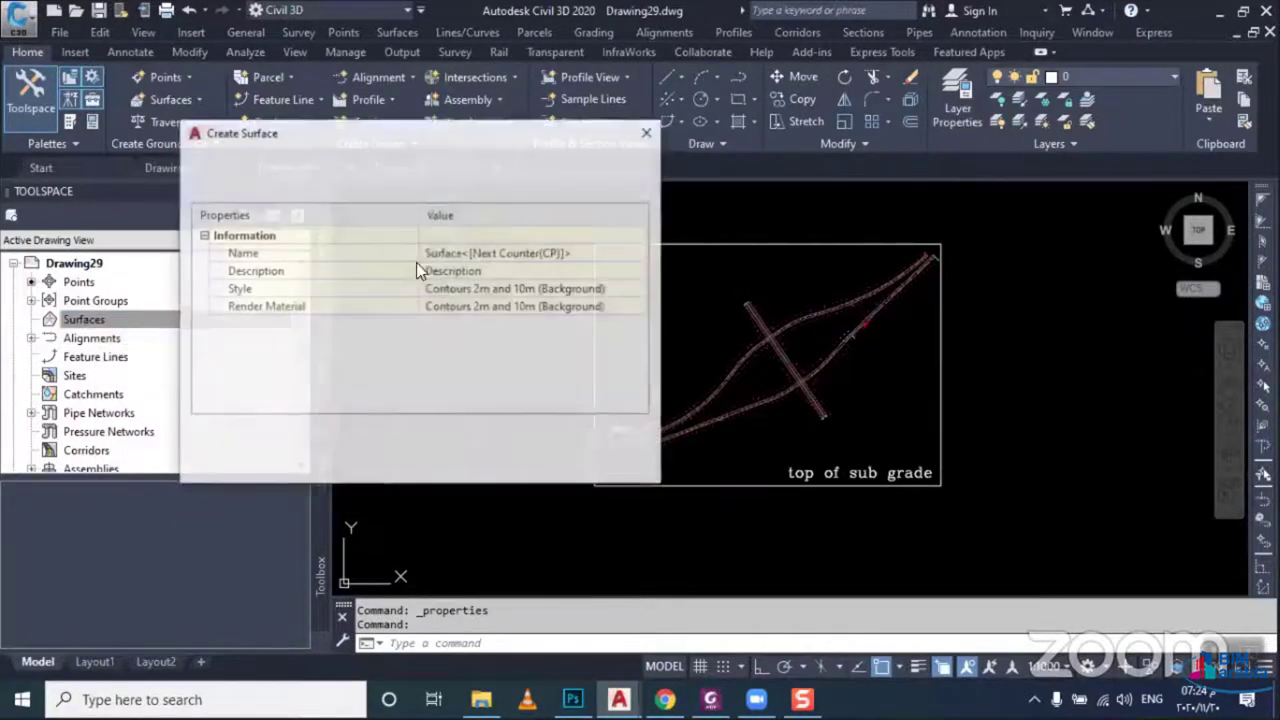
{"action": "left_click", "coordinate": [458, 253]}
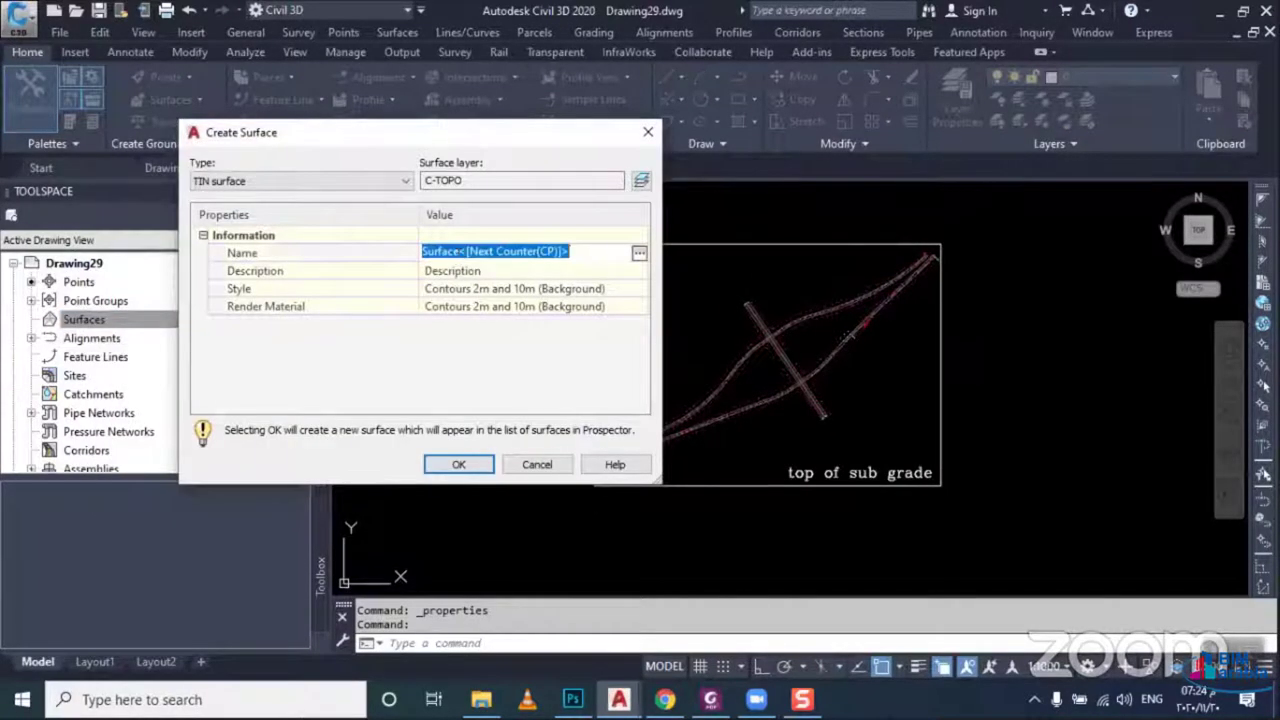
{"action": "type", "text": "NGL"}
{"action": "left_click", "coordinate": [457, 464]}
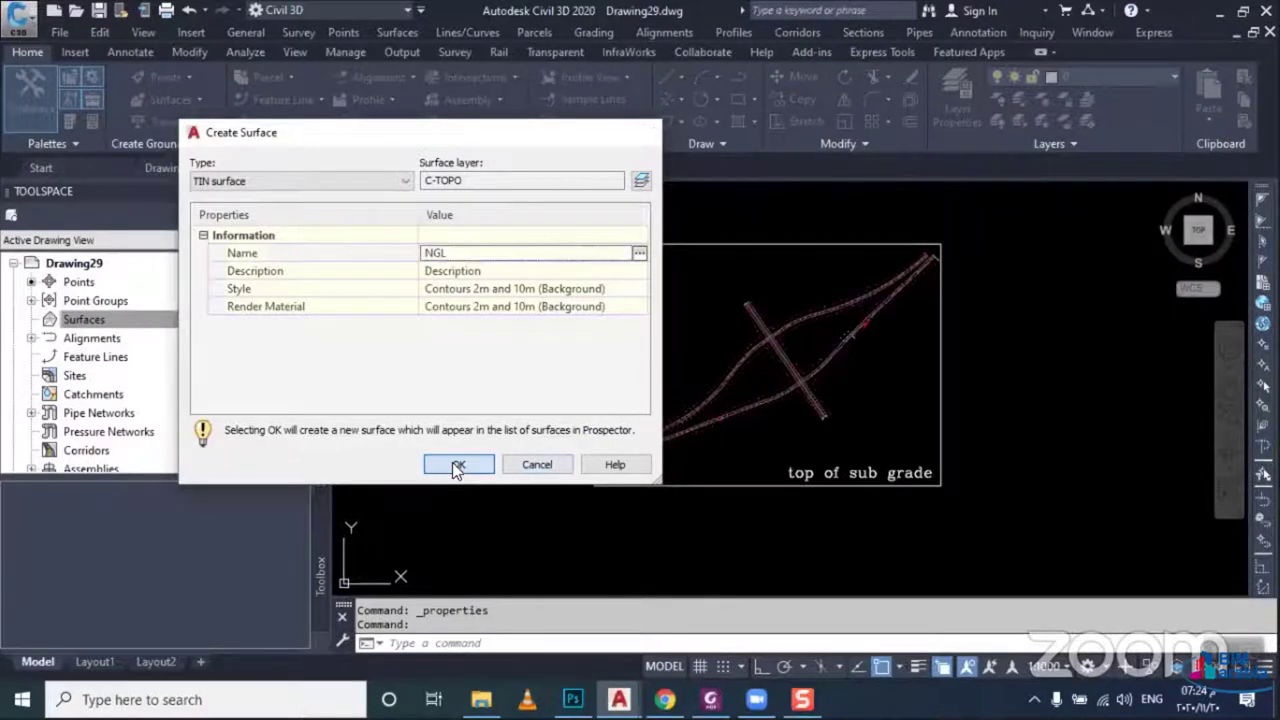
Expand NGL's Definition to Point Groups and confirm _All Points holds 742 points
{"action": "left_click", "coordinate": [78, 322]}
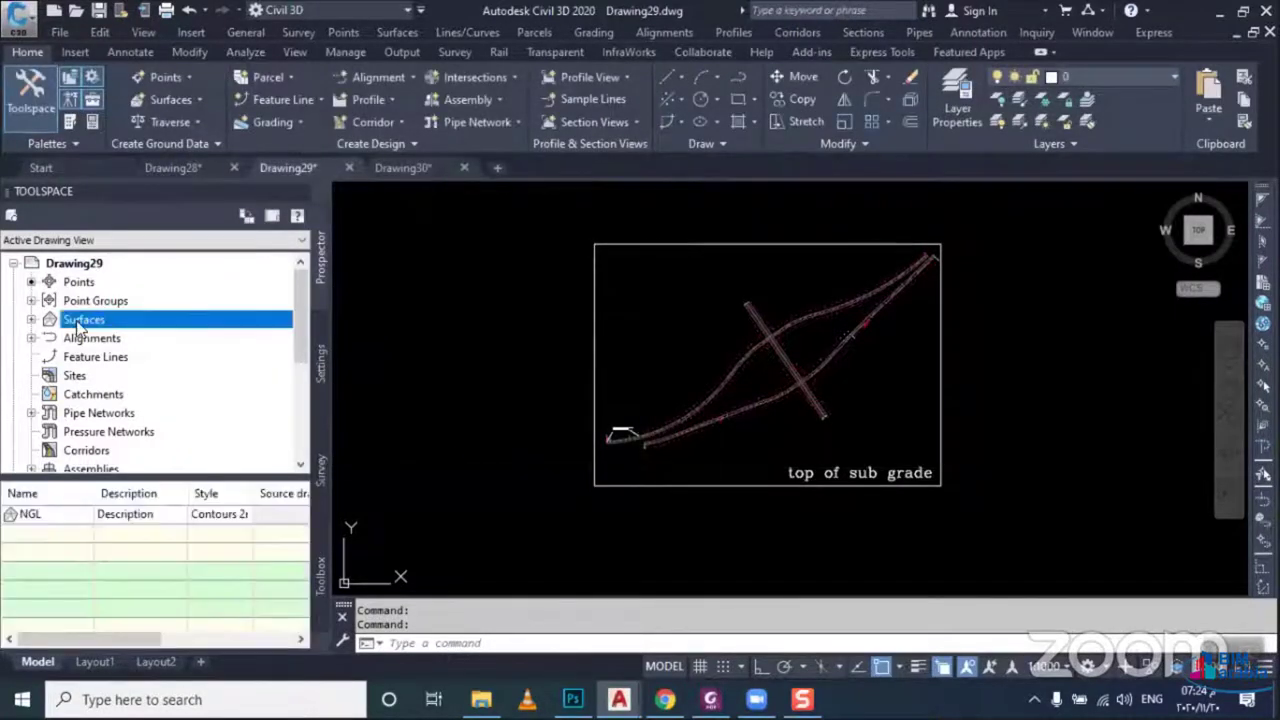
{"action": "left_click", "coordinate": [31, 319]}
{"action": "left_click", "coordinate": [82, 338]}
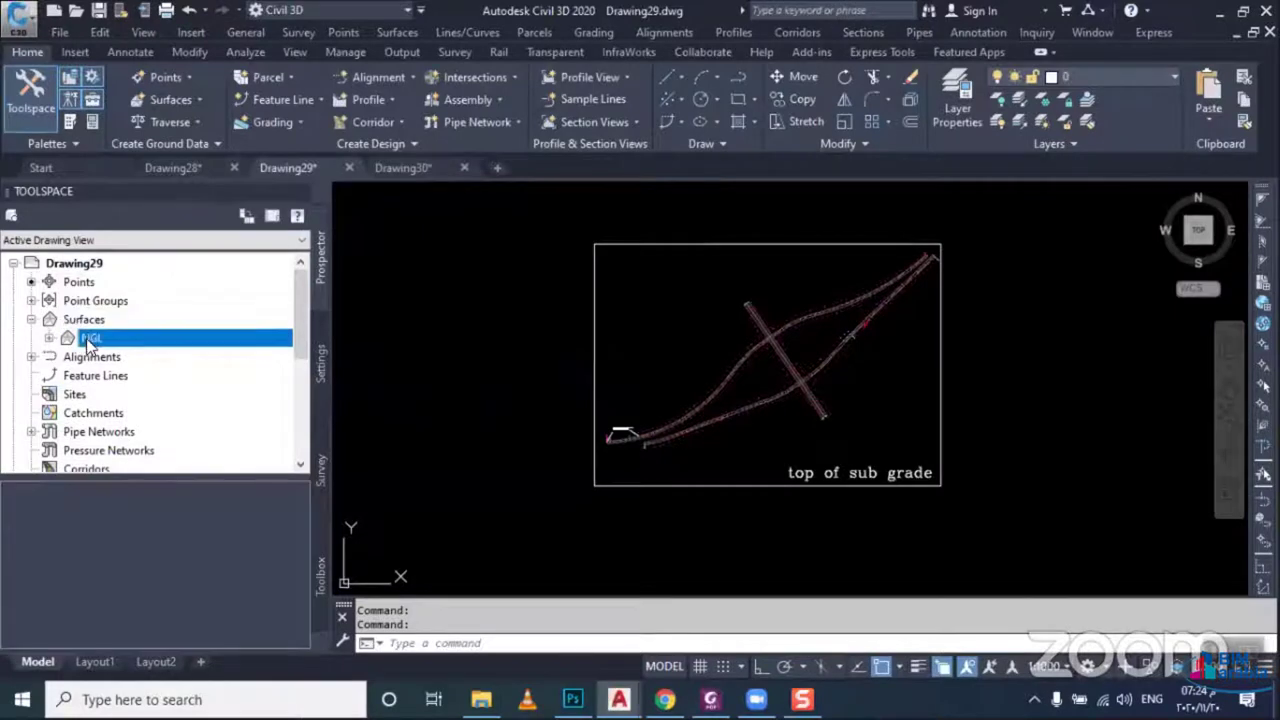
{"action": "left_click", "coordinate": [49, 338]}
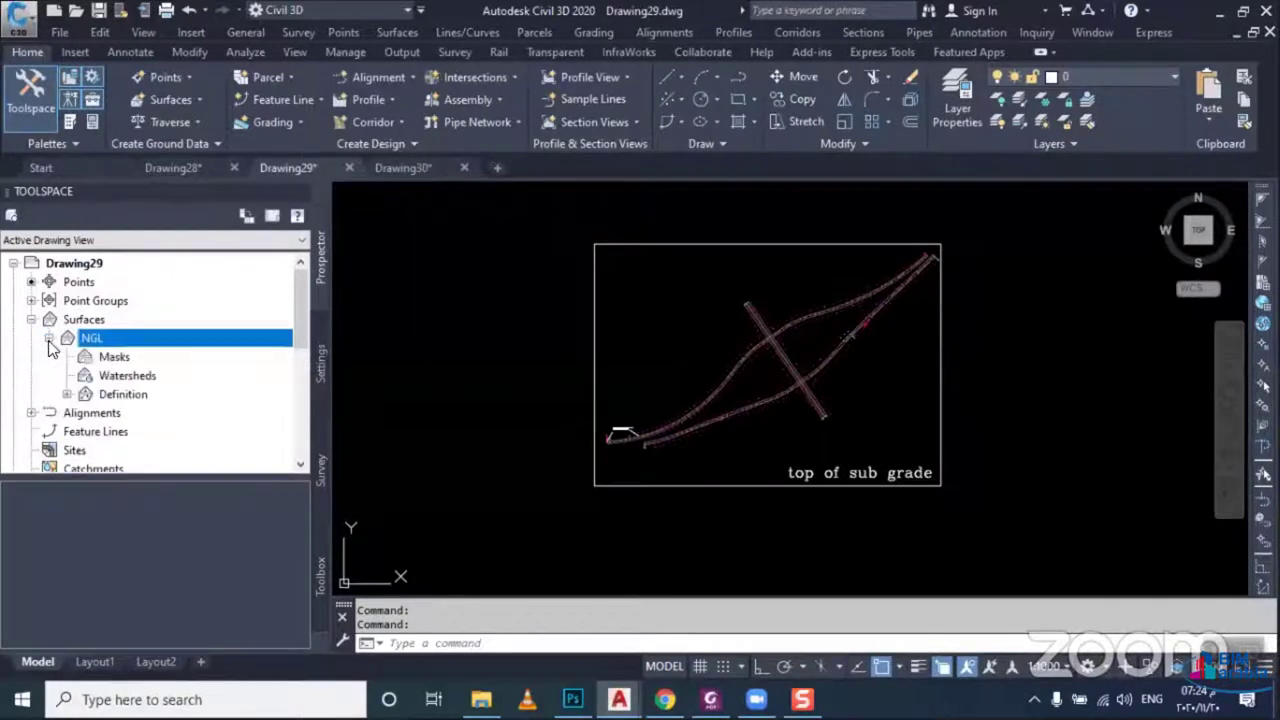
{"action": "left_click", "coordinate": [67, 395]}
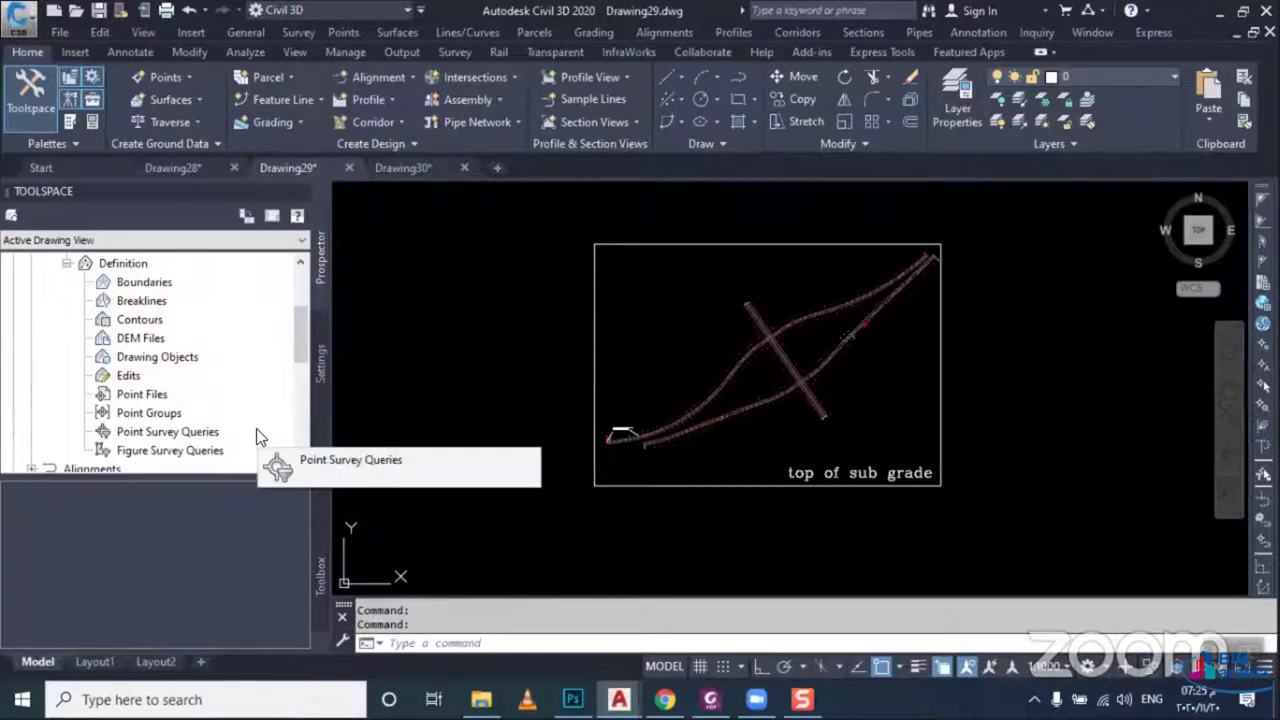
{"action": "left_click", "coordinate": [148, 413]}
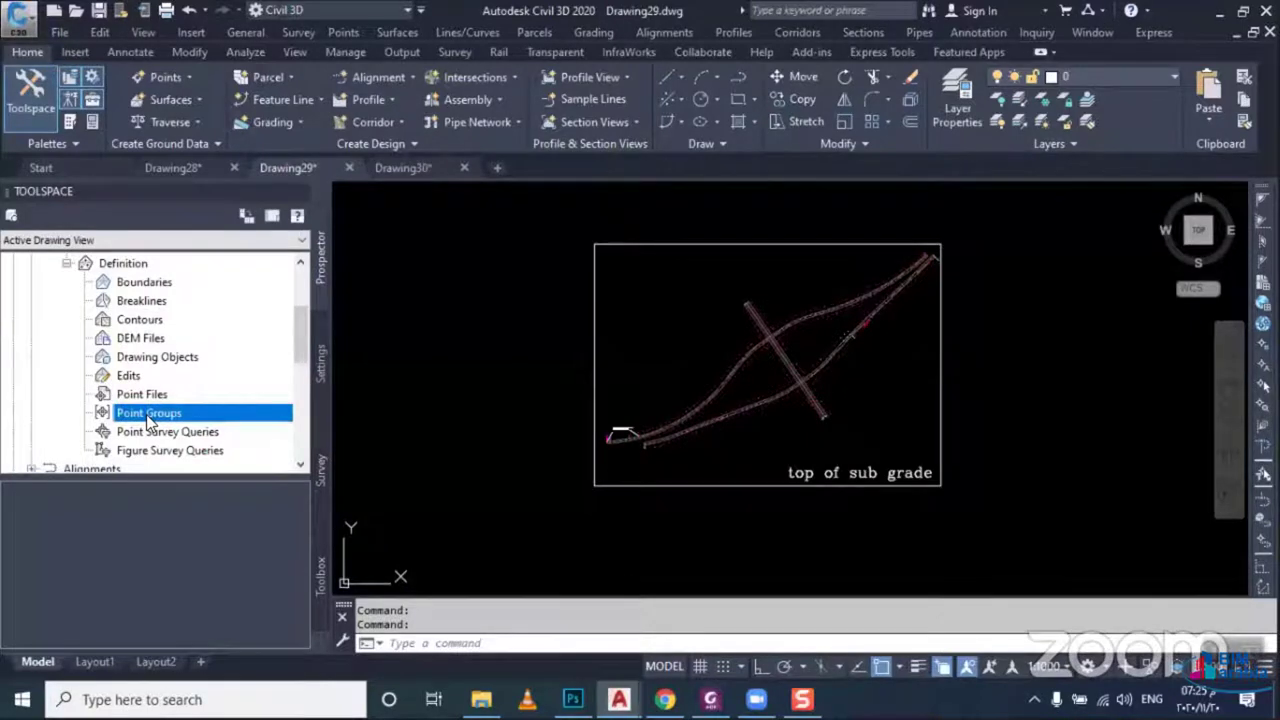
{"action": "scroll", "coordinate": [144, 414], "scroll_direction": "up", "scroll_amount": 3}
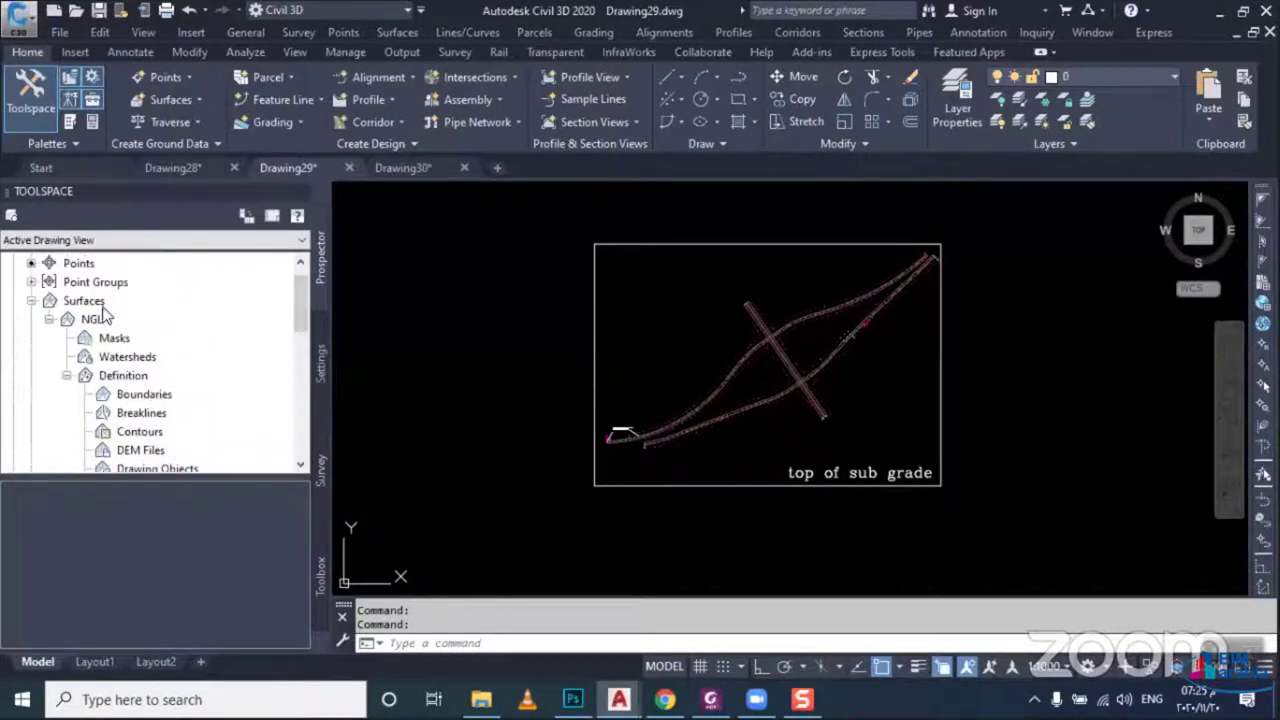
{"action": "left_click", "coordinate": [31, 300]}
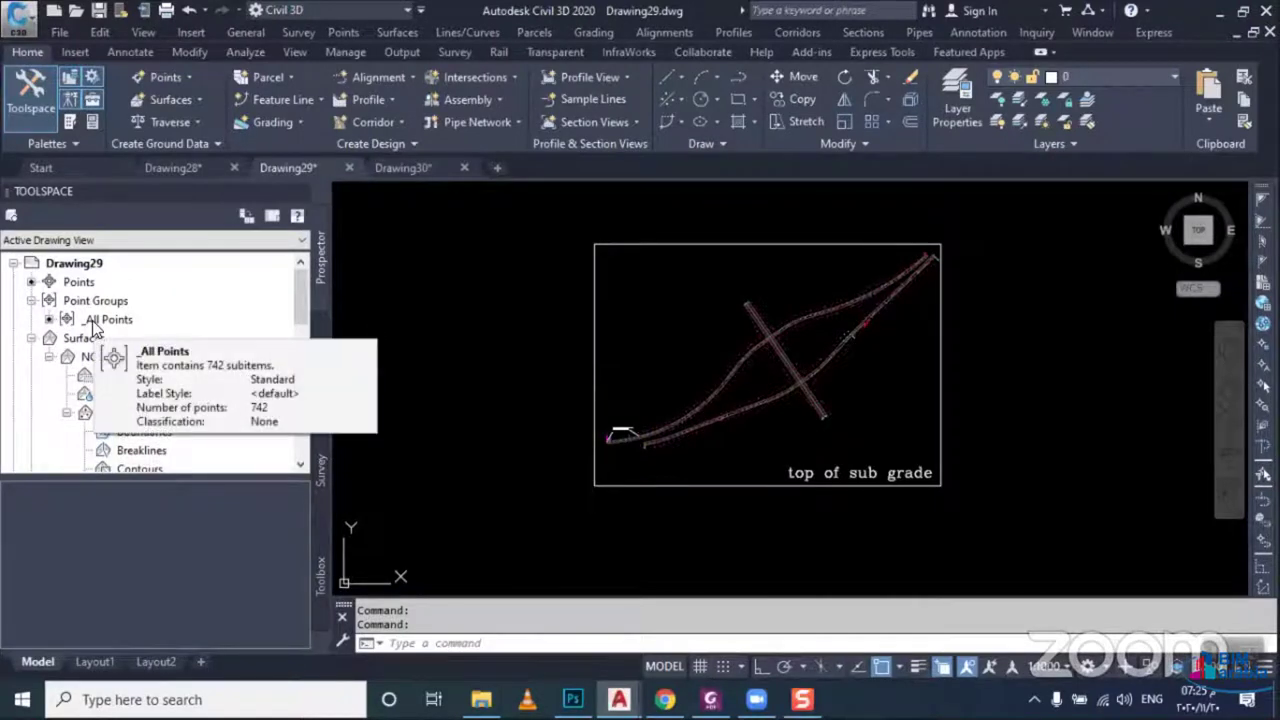
{"action": "scroll", "coordinate": [120, 360], "scroll_direction": "down", "scroll_amount": 2}
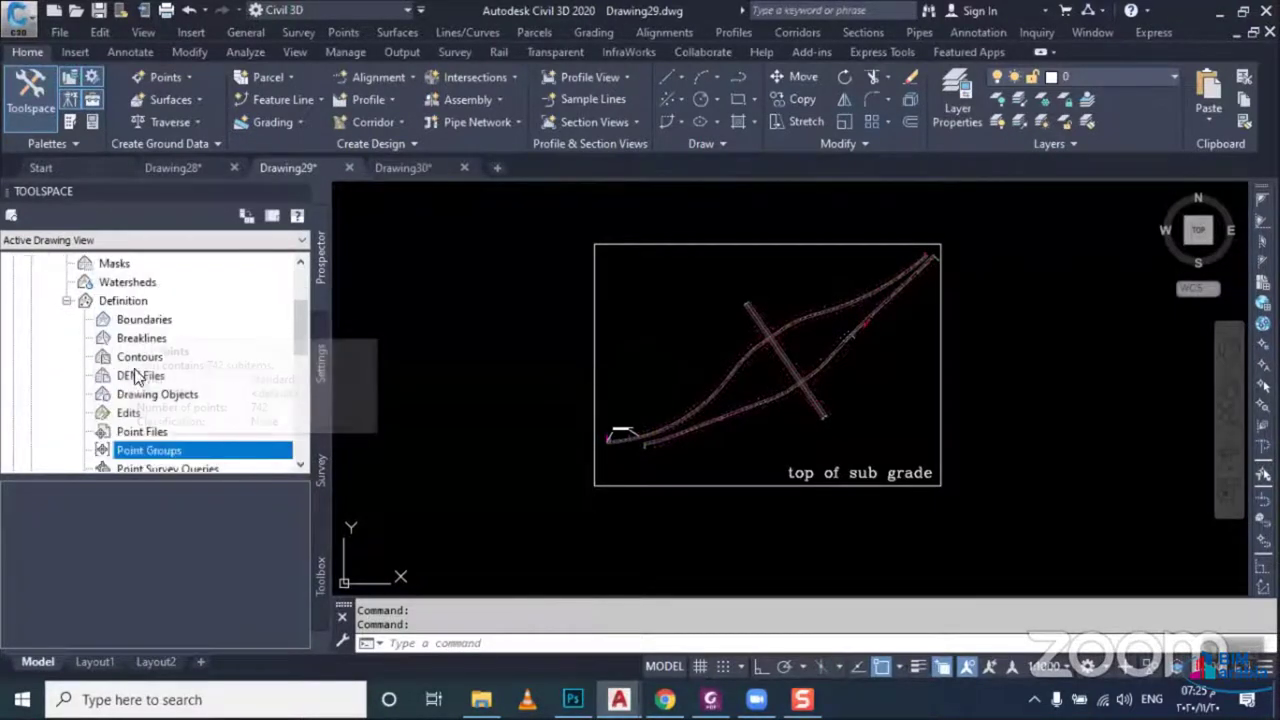
Add the _All Points group to NGL's definition to build the surface
{"action": "right_click", "coordinate": [162, 455]}
{"action": "left_click", "coordinate": [210, 464]}
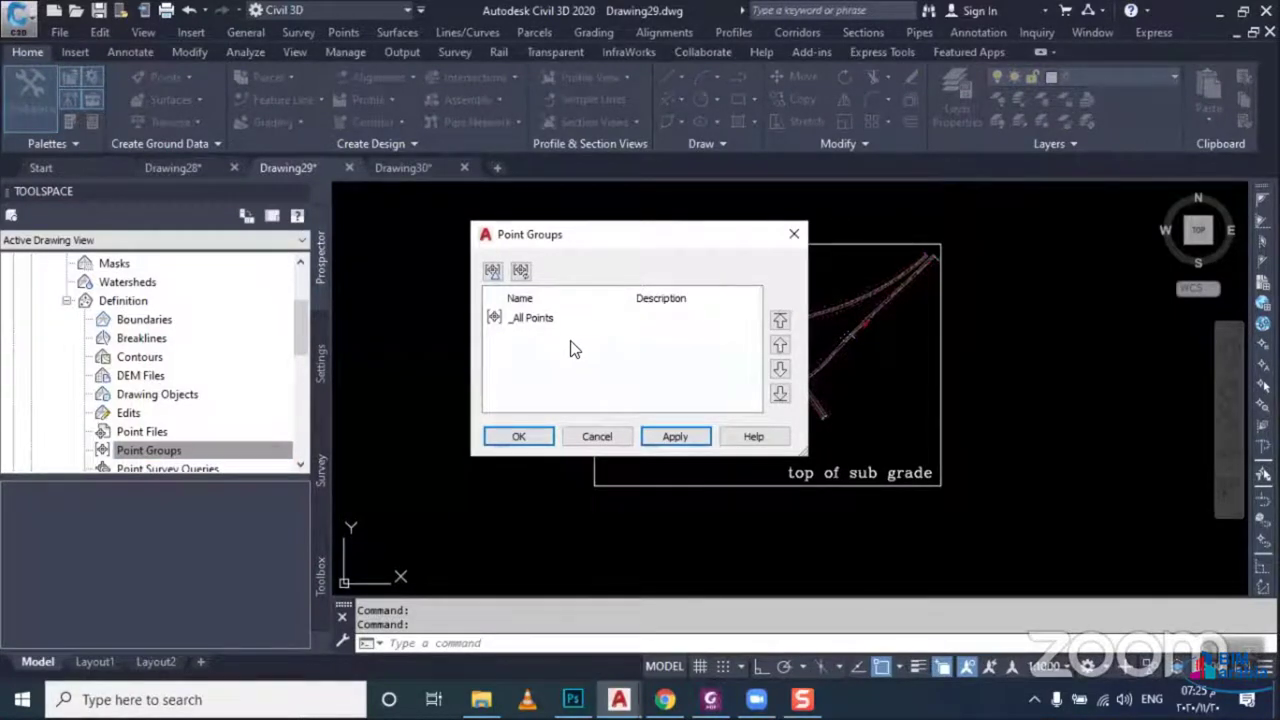
{"action": "left_click", "coordinate": [543, 319]}
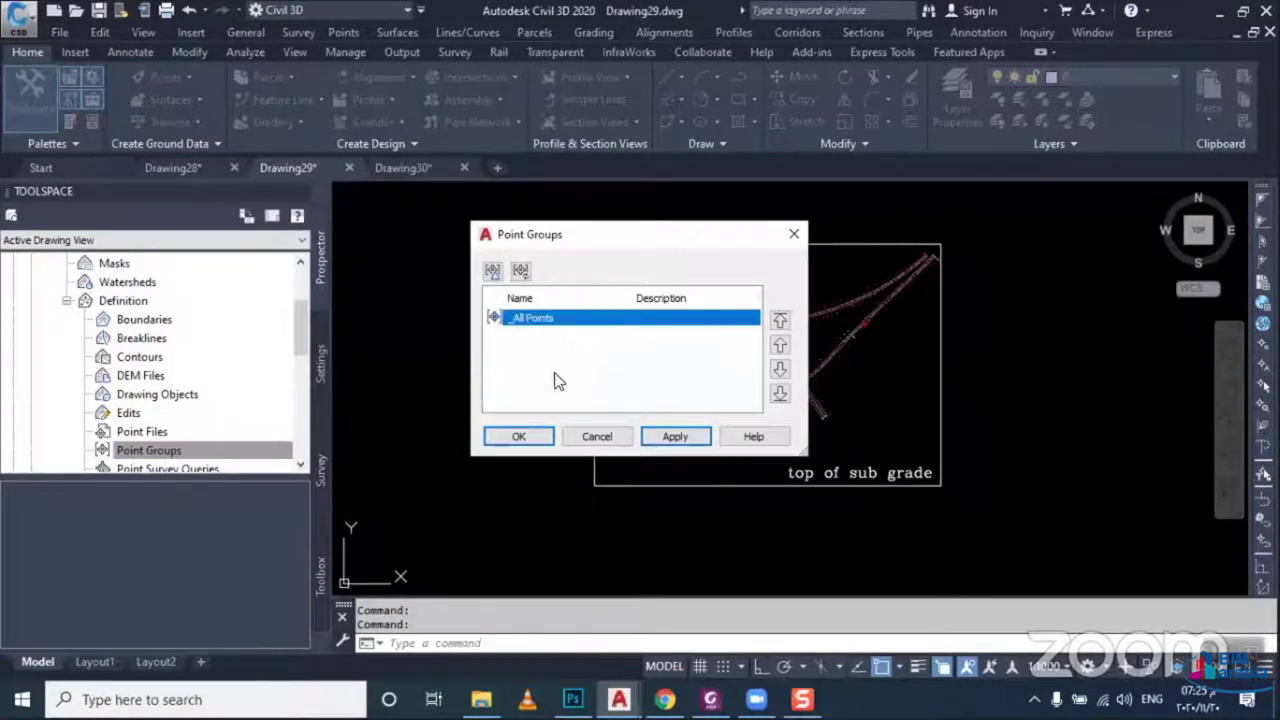
{"action": "left_click", "coordinate": [545, 438]}
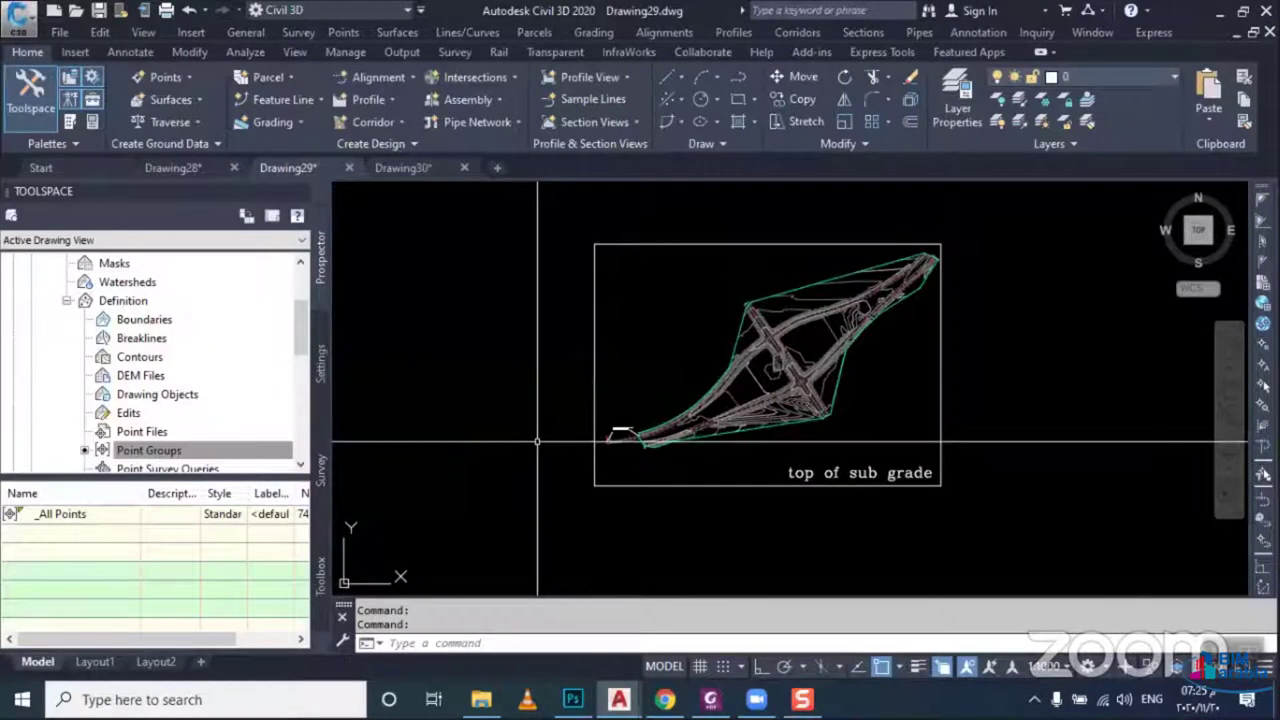
Select the NGL surface and list the points in _All Points
{"action": "middle_click_drag", "start_coordinate": [543, 443], "coordinate": [563, 439]}
{"action": "scroll", "coordinate": [103, 340], "scroll_direction": "up", "scroll_amount": 1}
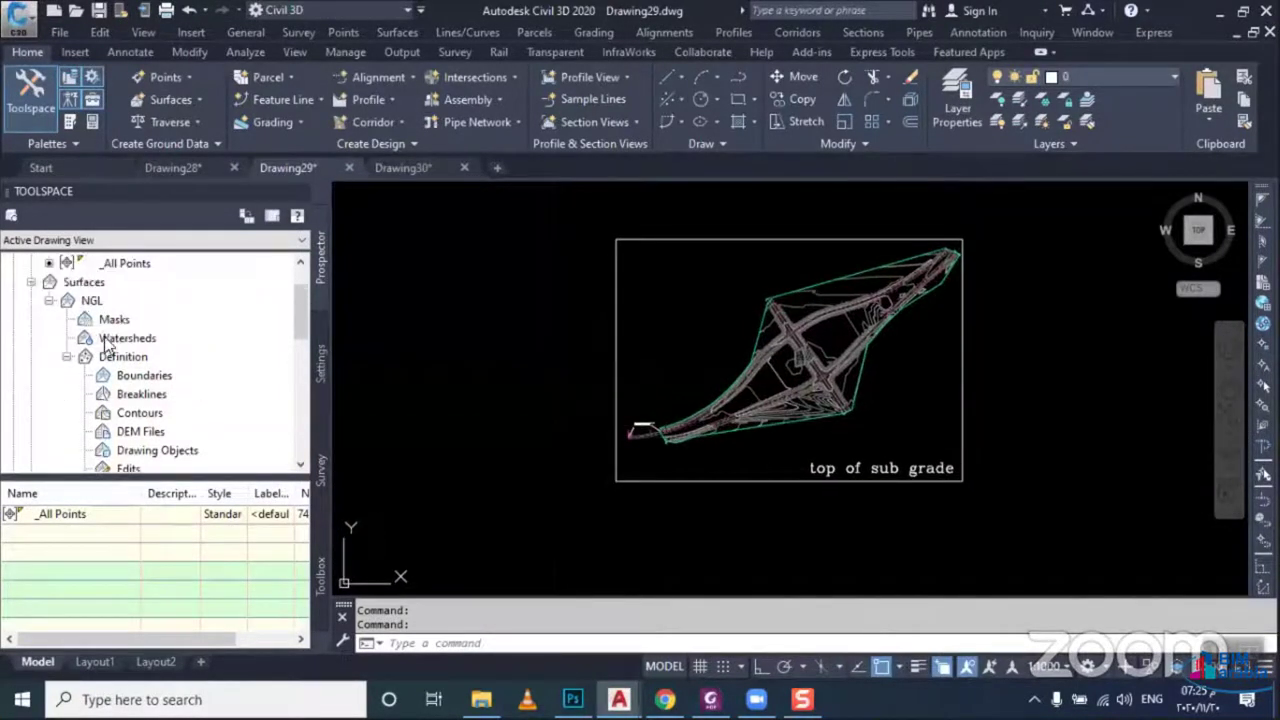
{"action": "left_click", "coordinate": [92, 300]}
{"action": "scroll", "coordinate": [95, 315], "scroll_direction": "up", "scroll_amount": 1}
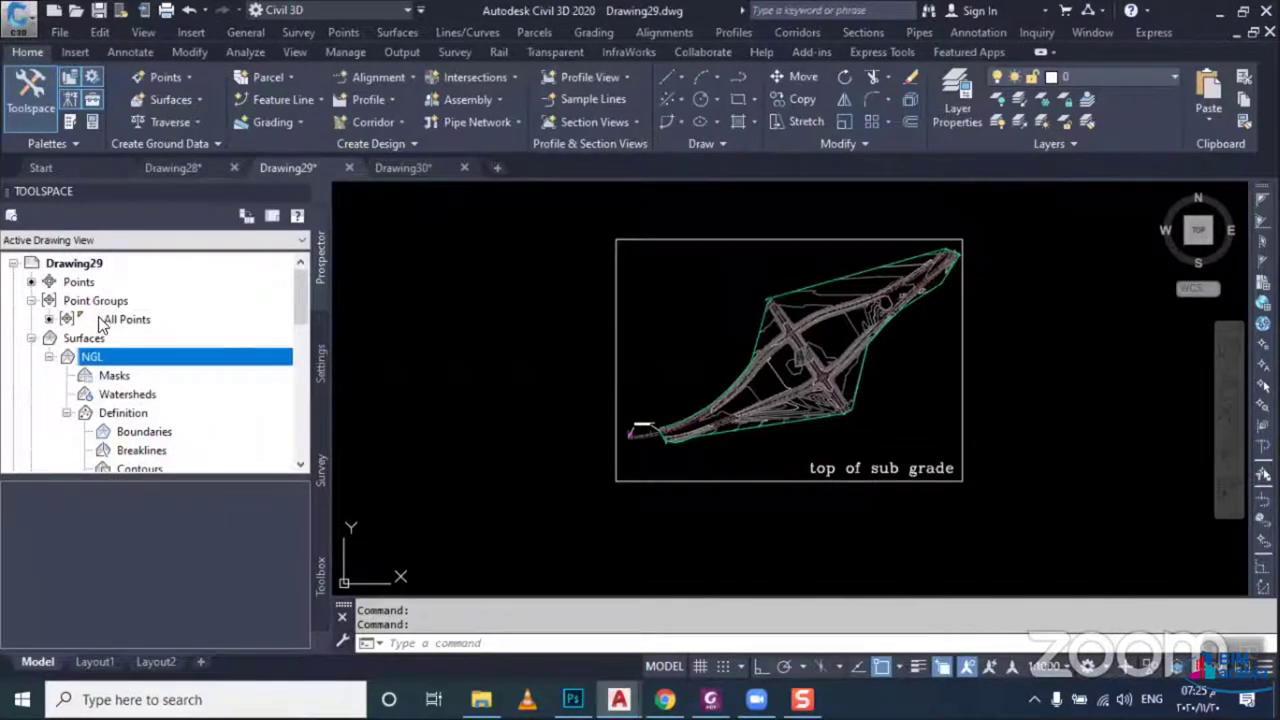
{"action": "left_click", "coordinate": [99, 326]}
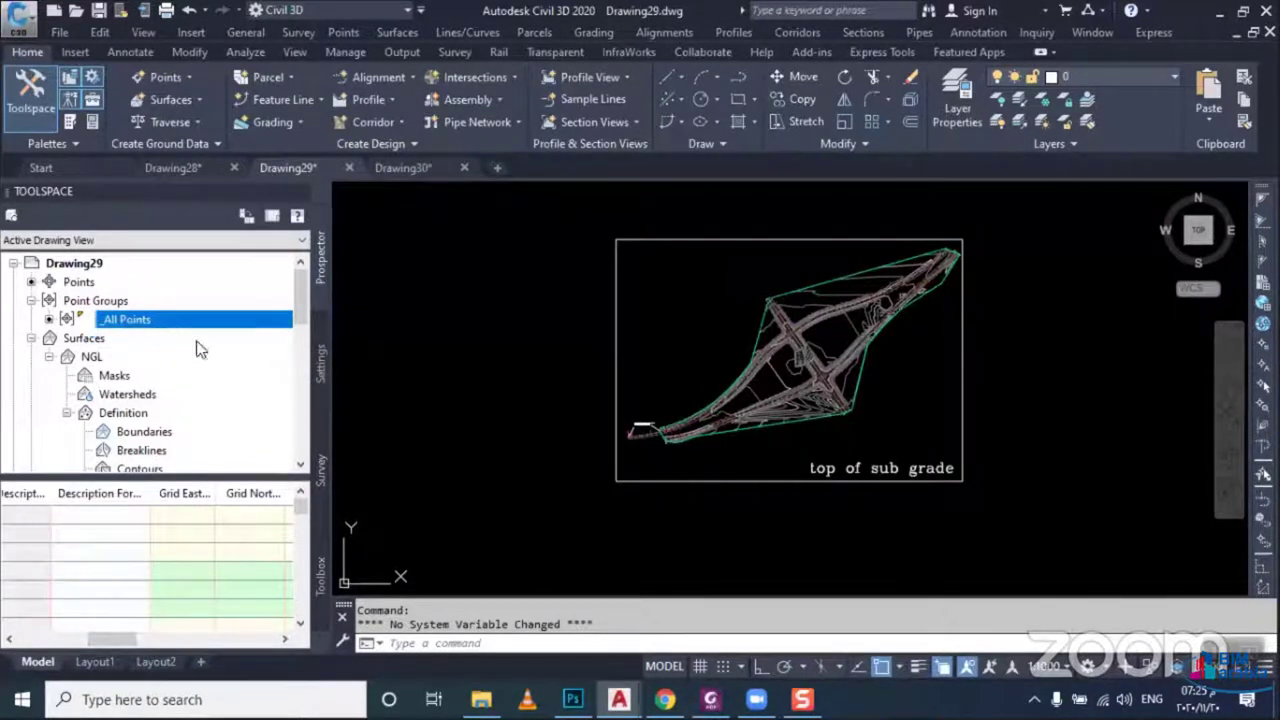
{"action": "right_click", "coordinate": [100, 284]}
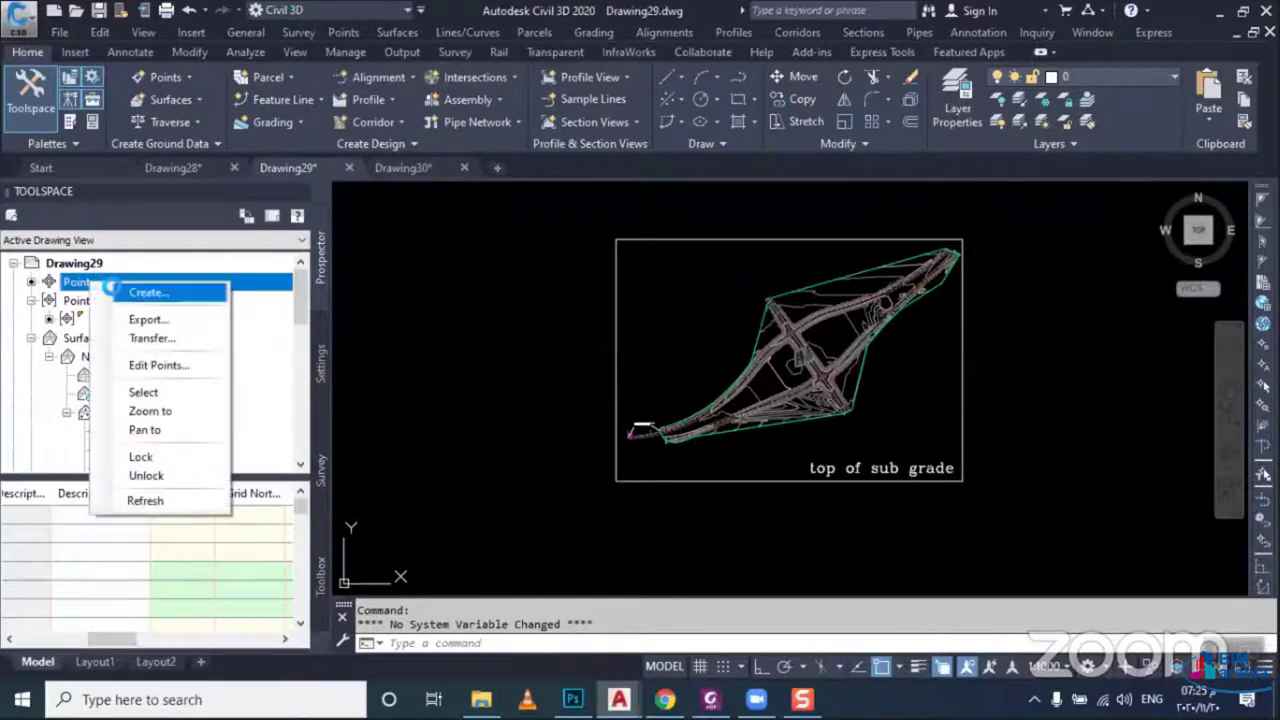
Manually place a test point with elevation 120 west of the surface, then select NGL
{"action": "left_click", "coordinate": [148, 292]}
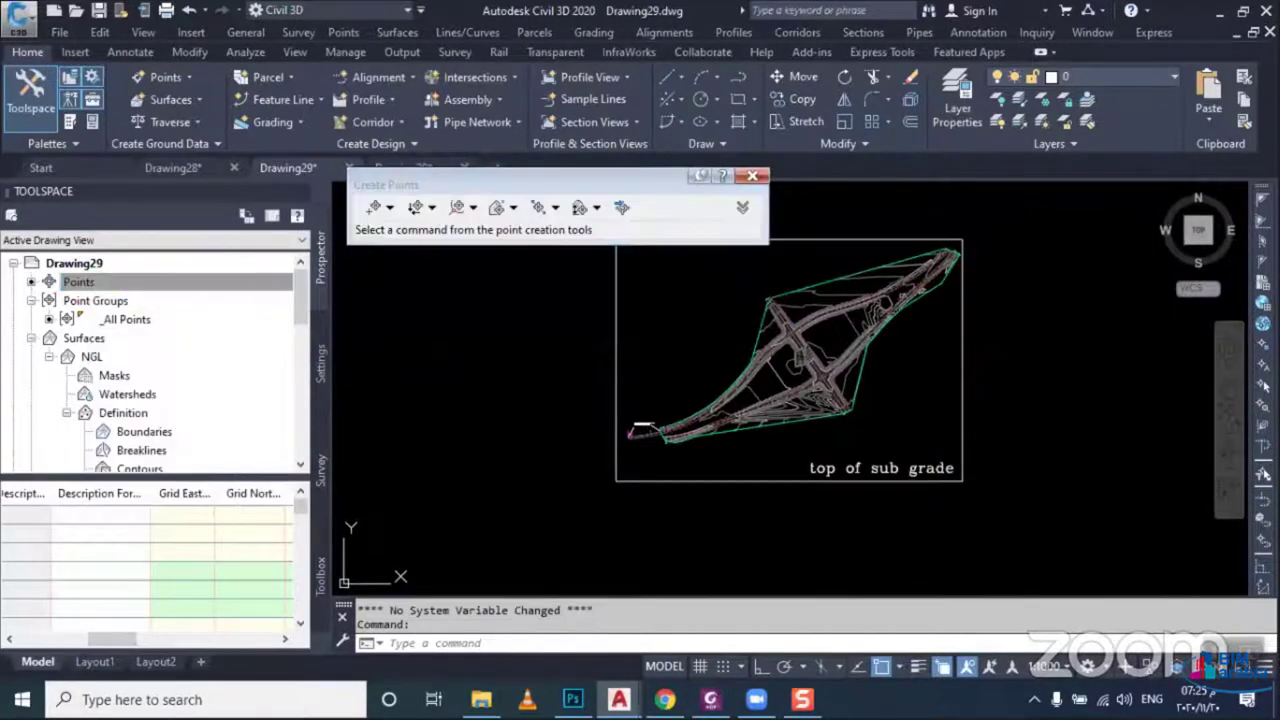
{"action": "left_click", "coordinate": [374, 207]}
{"action": "left_click", "coordinate": [374, 207]}
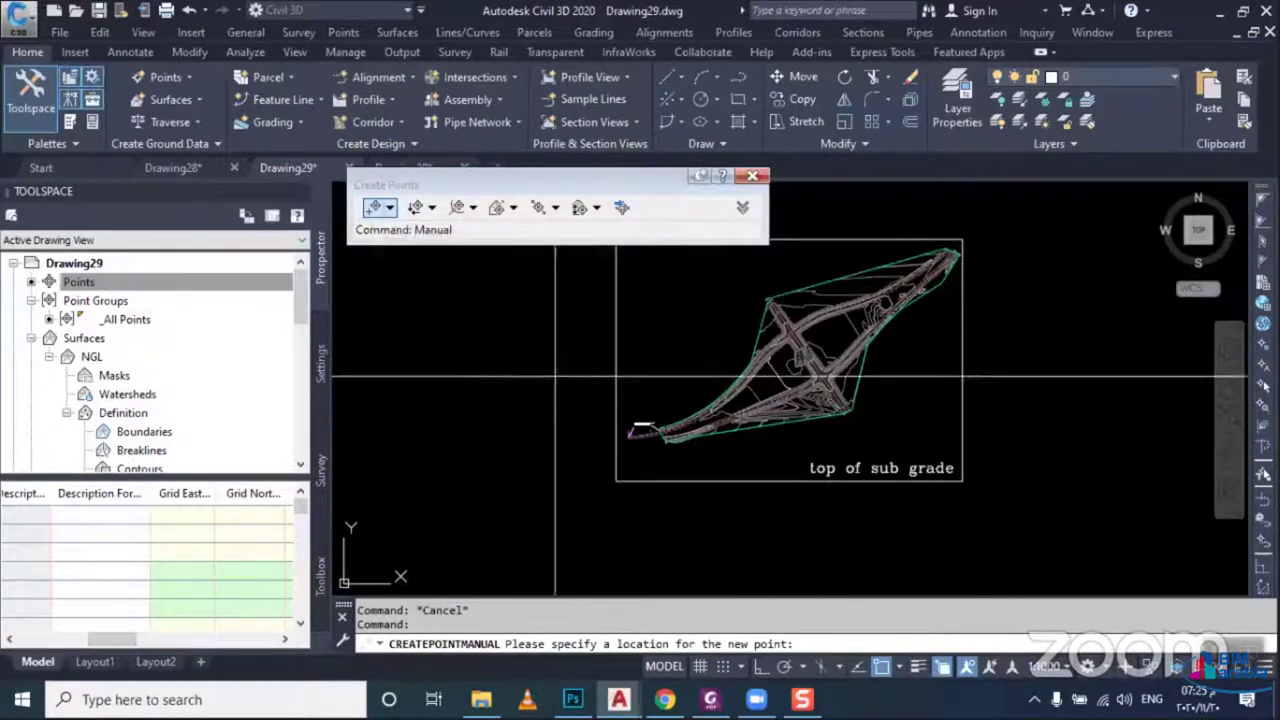
{"action": "left_click", "coordinate": [660, 333]}
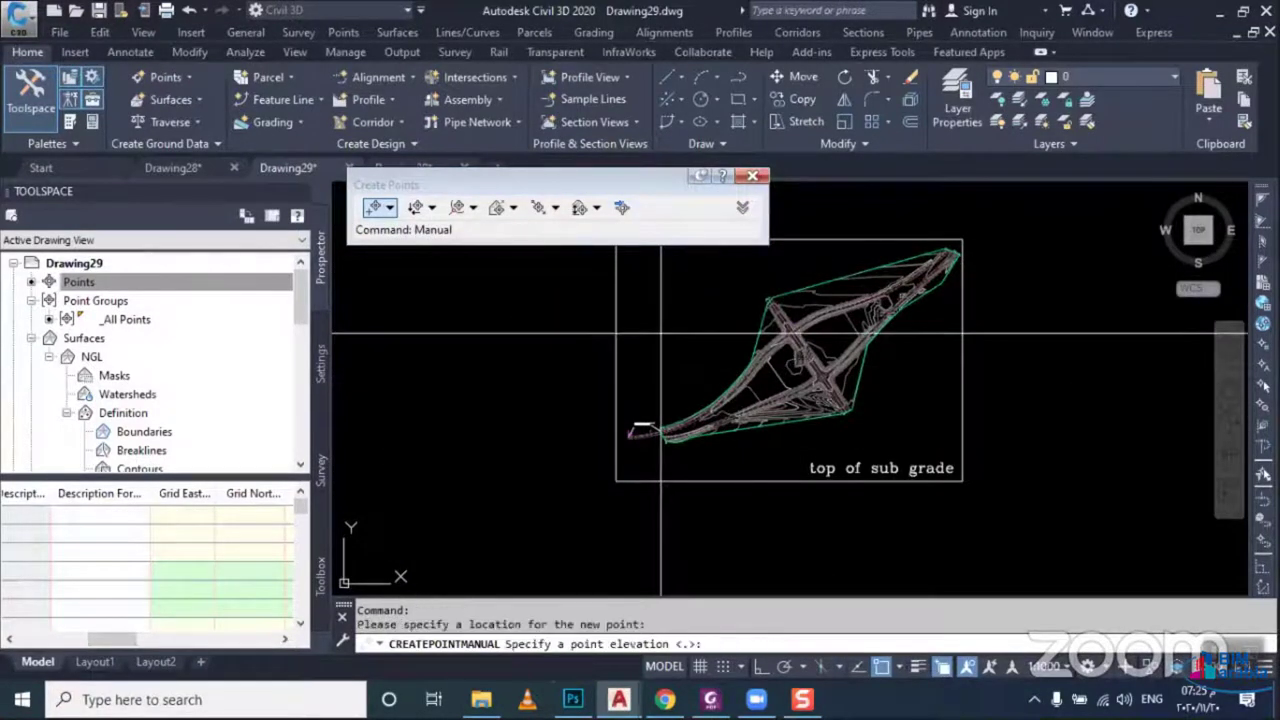
{"action": "type", "text": "X"}
{"action": "key", "text": "Return"}
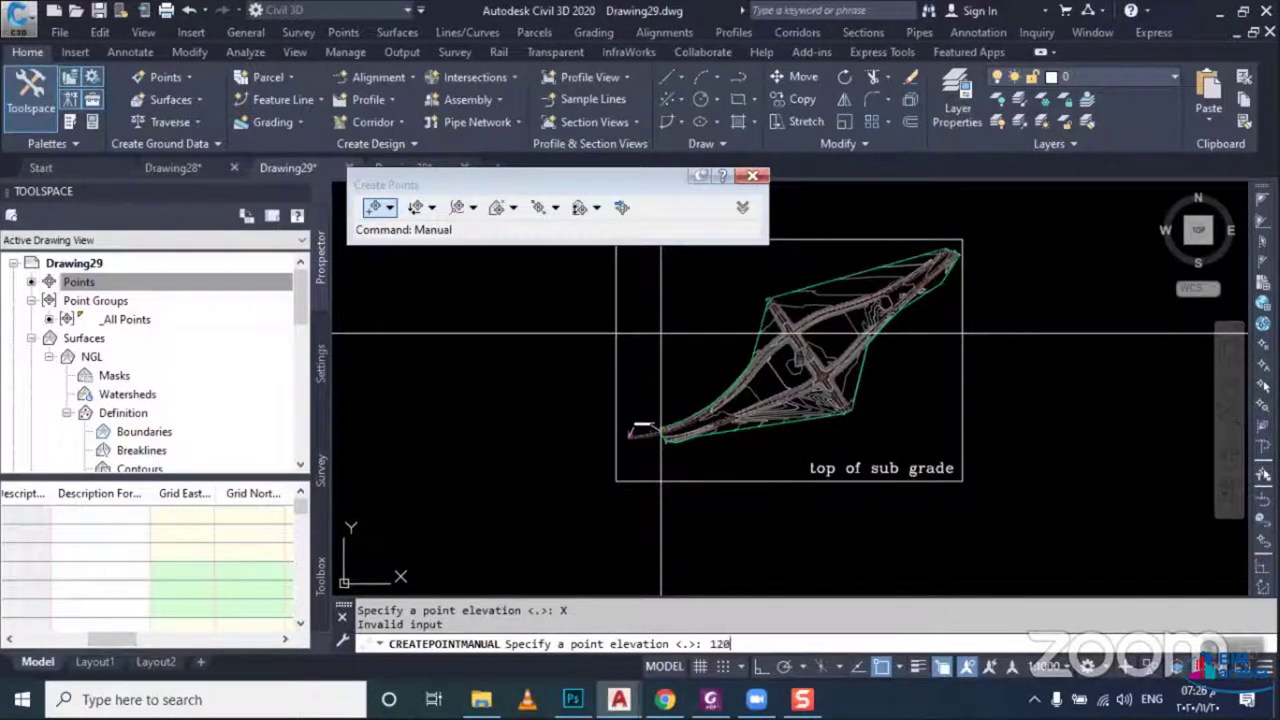
{"action": "key", "text": "Return"}
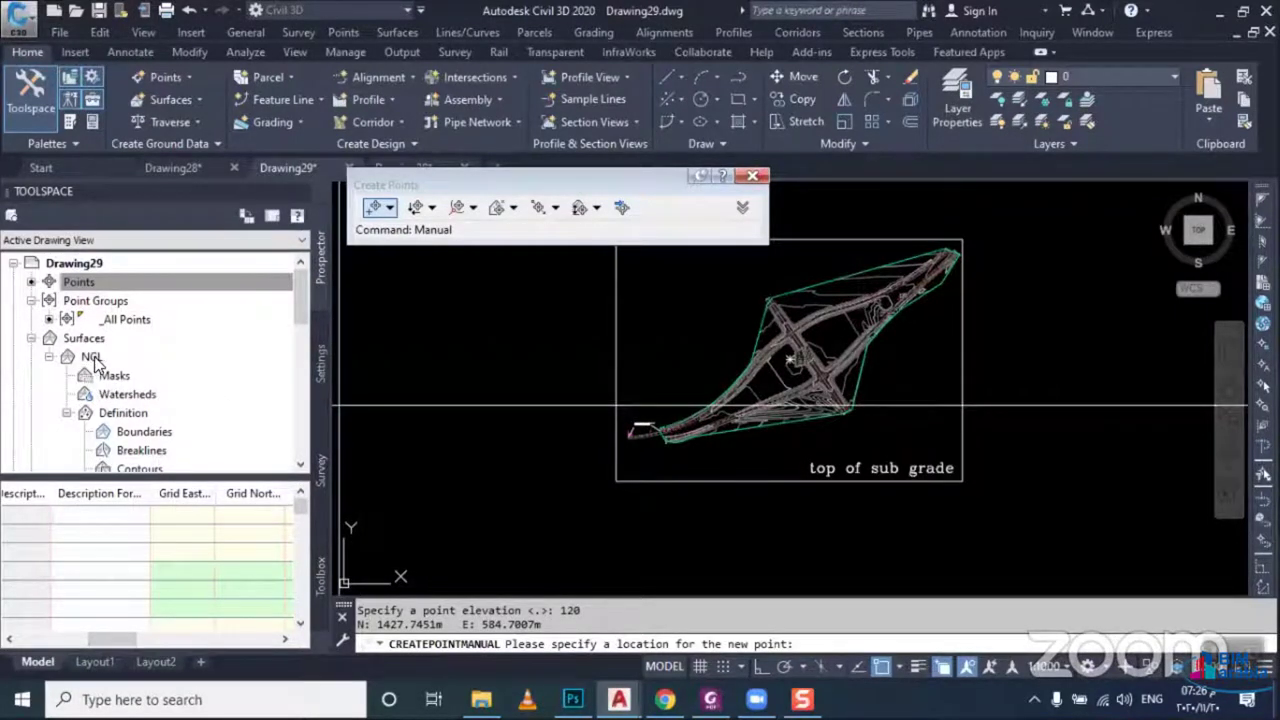
{"action": "left_click", "coordinate": [112, 374]}
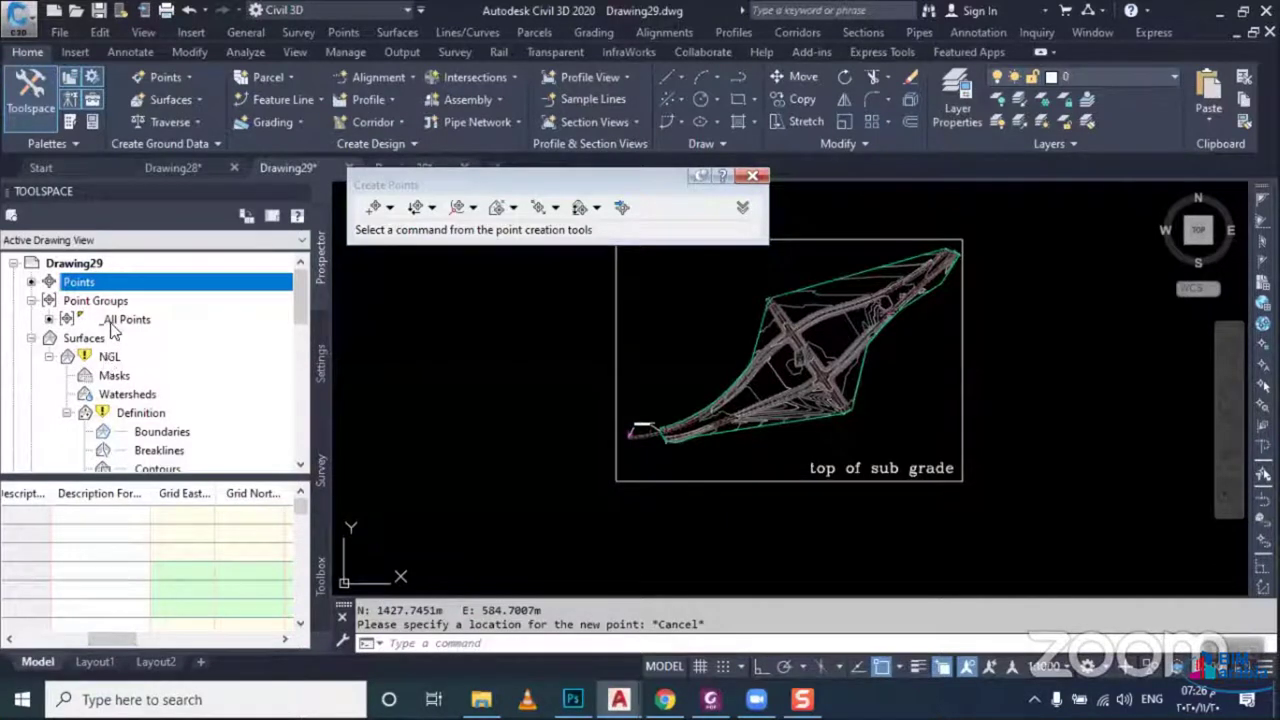
{"action": "left_click", "coordinate": [112, 320]}
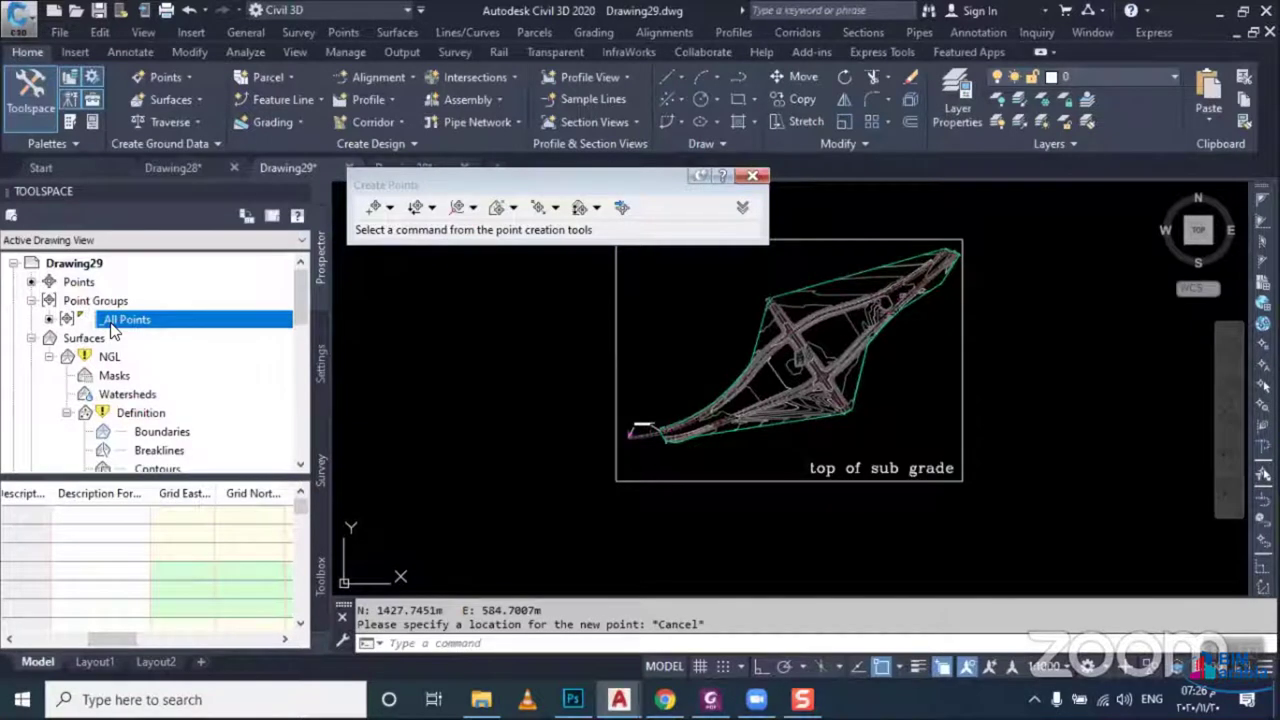
{"action": "left_click", "coordinate": [112, 360]}
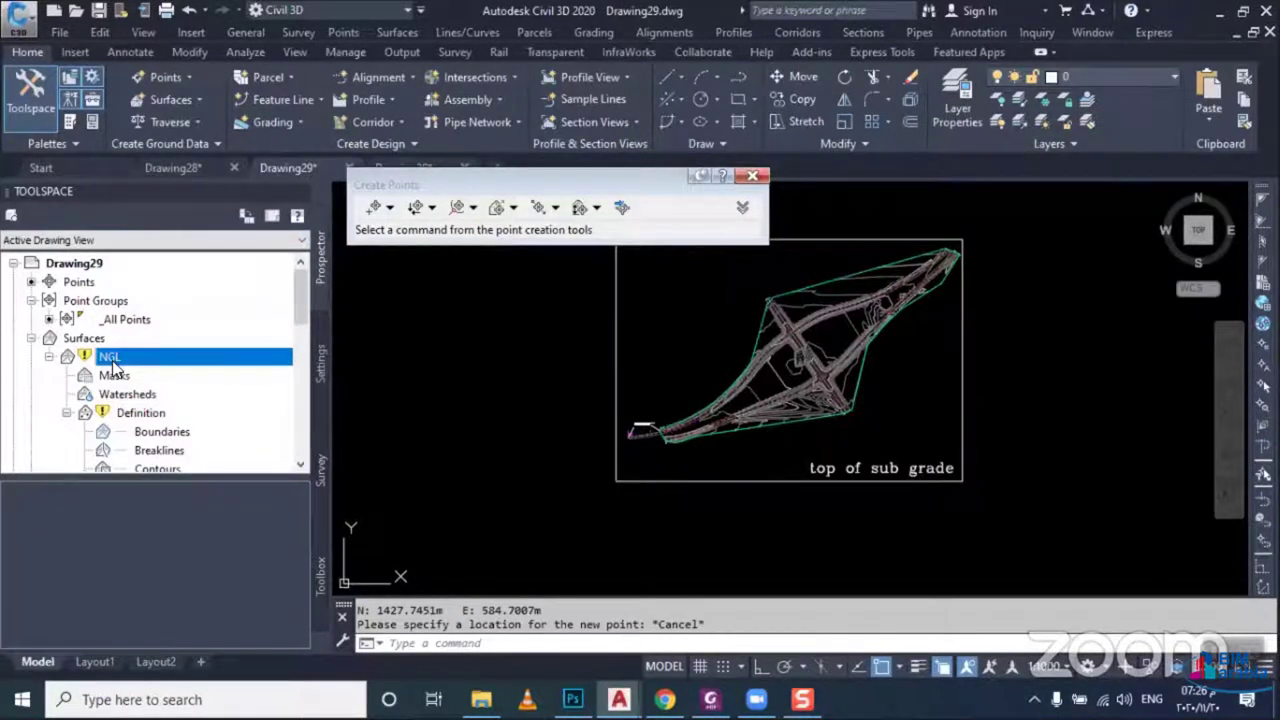
Rebuild NGL with the test point and inspect its spike in the 3D Object Viewer
{"action": "right_click", "coordinate": [112, 360]}
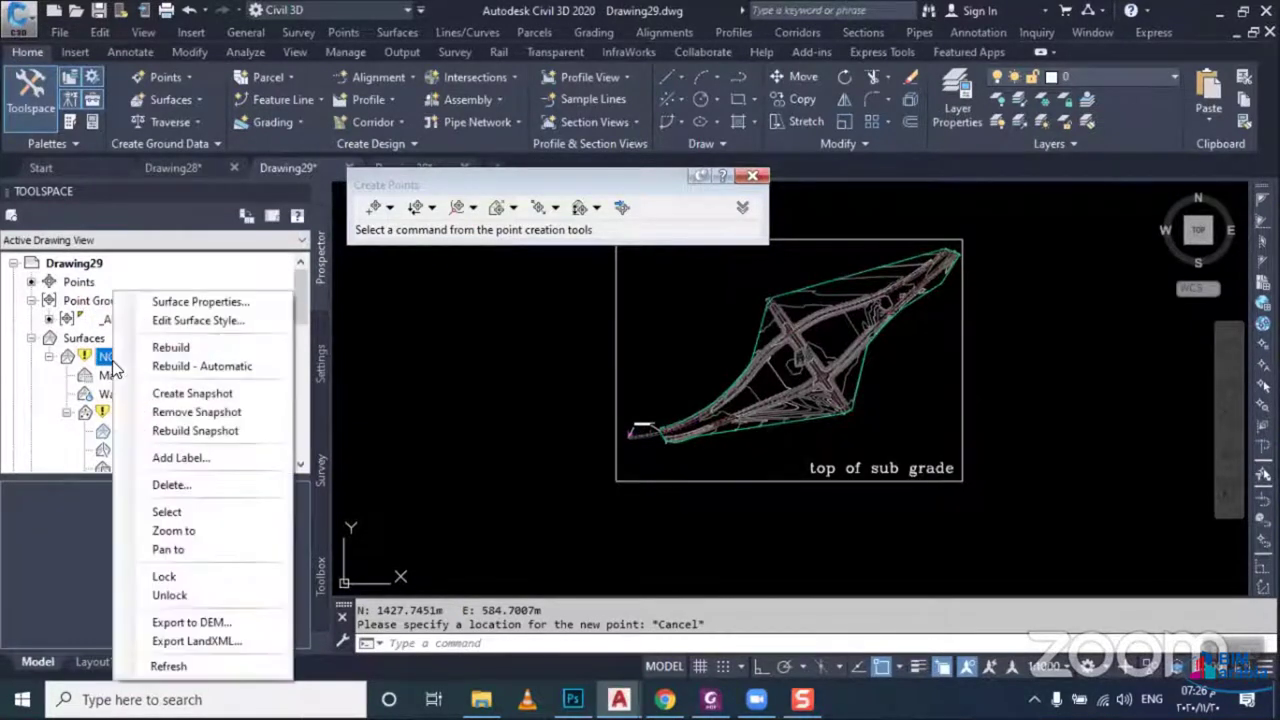
{"action": "left_click", "coordinate": [170, 347]}
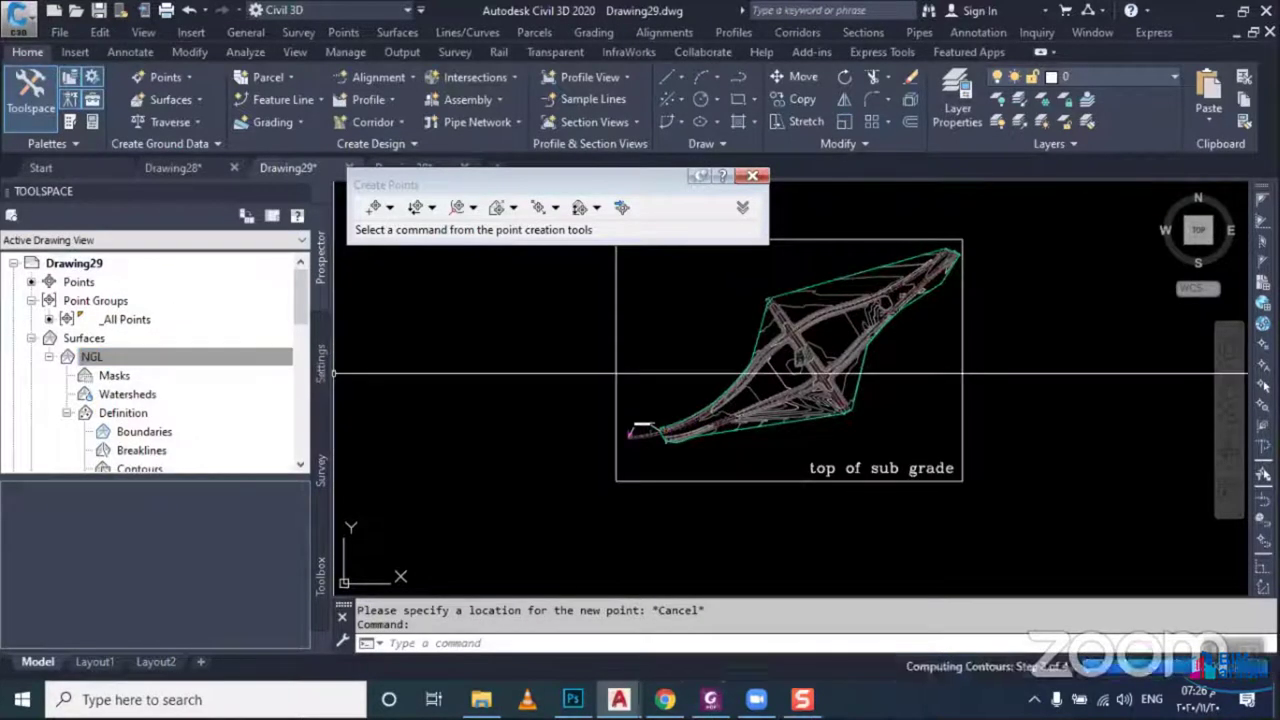
{"action": "left_click", "coordinate": [688, 359]}
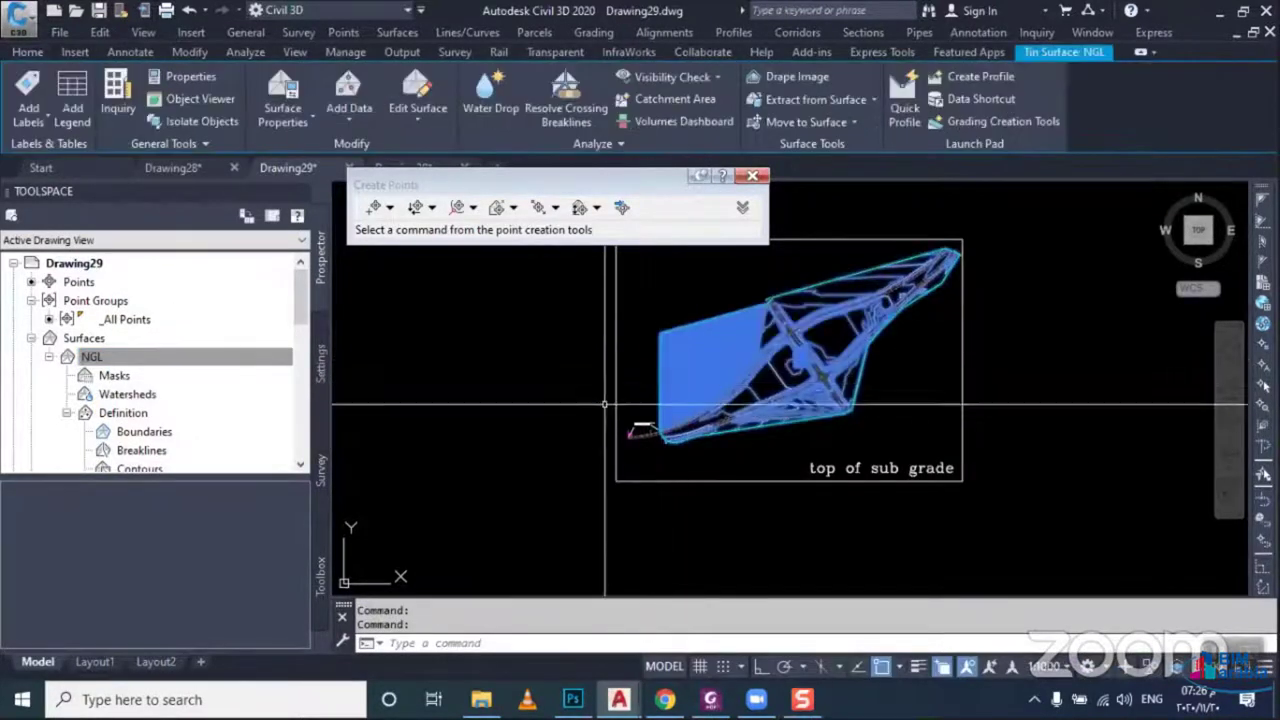
{"action": "right_click", "coordinate": [578, 430]}
{"action": "left_click", "coordinate": [625, 376]}
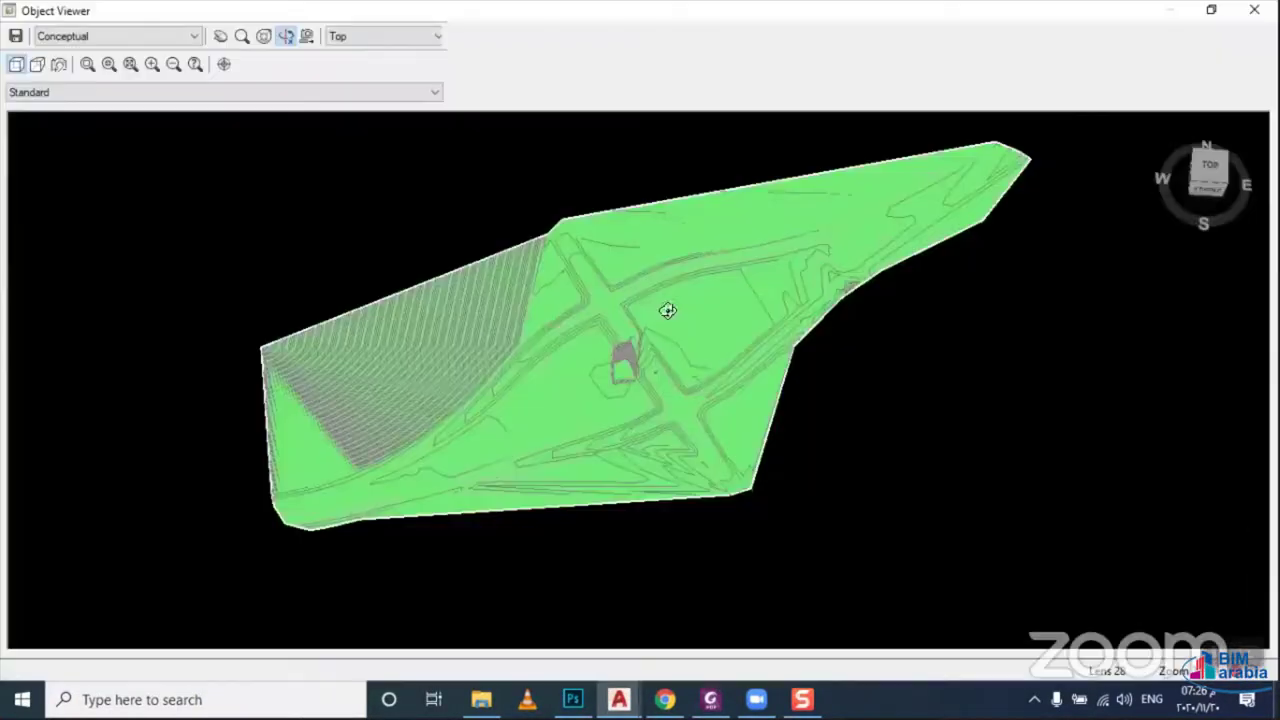
{"action": "mouse_move", "coordinate": [666, 309]}
{"action": "left_mouse_down"}
{"action": "mouse_move", "coordinate": [620, 377]}
{"action": "mouse_move", "coordinate": [722, 358]}
{"action": "mouse_move", "coordinate": [603, 403]}
{"action": "mouse_move", "coordinate": [357, 429]}
{"action": "left_mouse_up"}
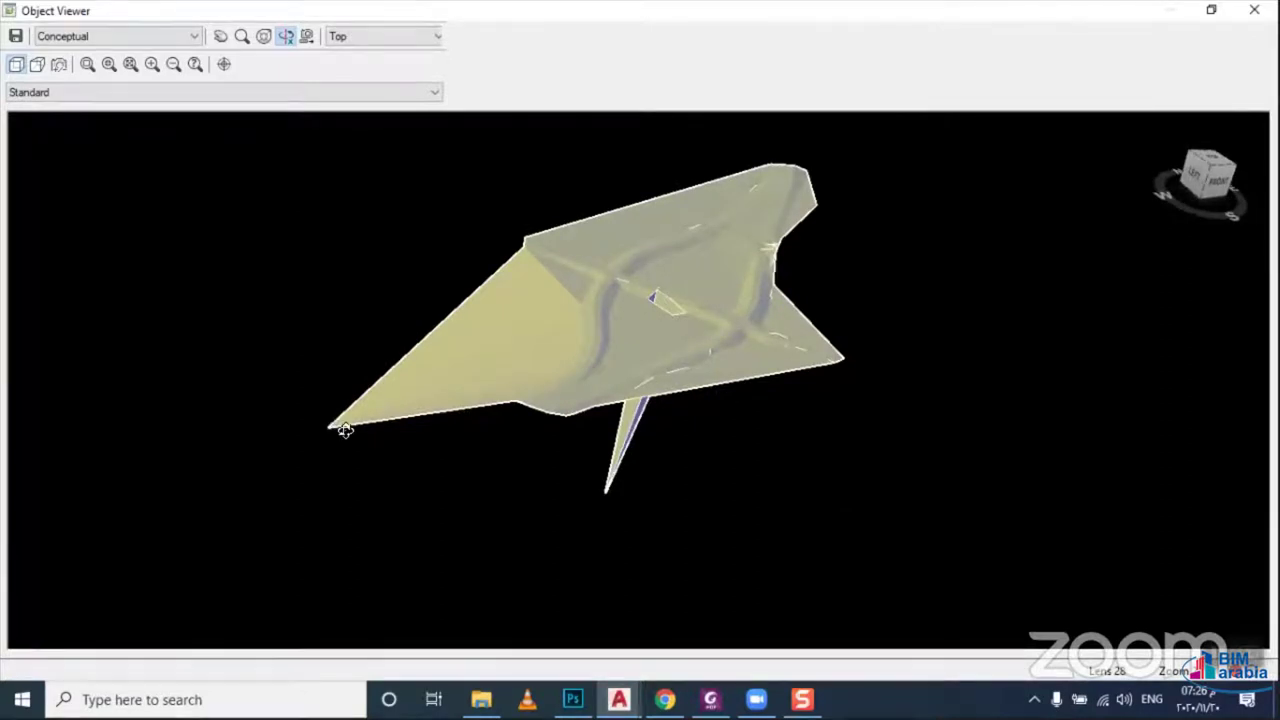
{"action": "key", "text": "Escape"}
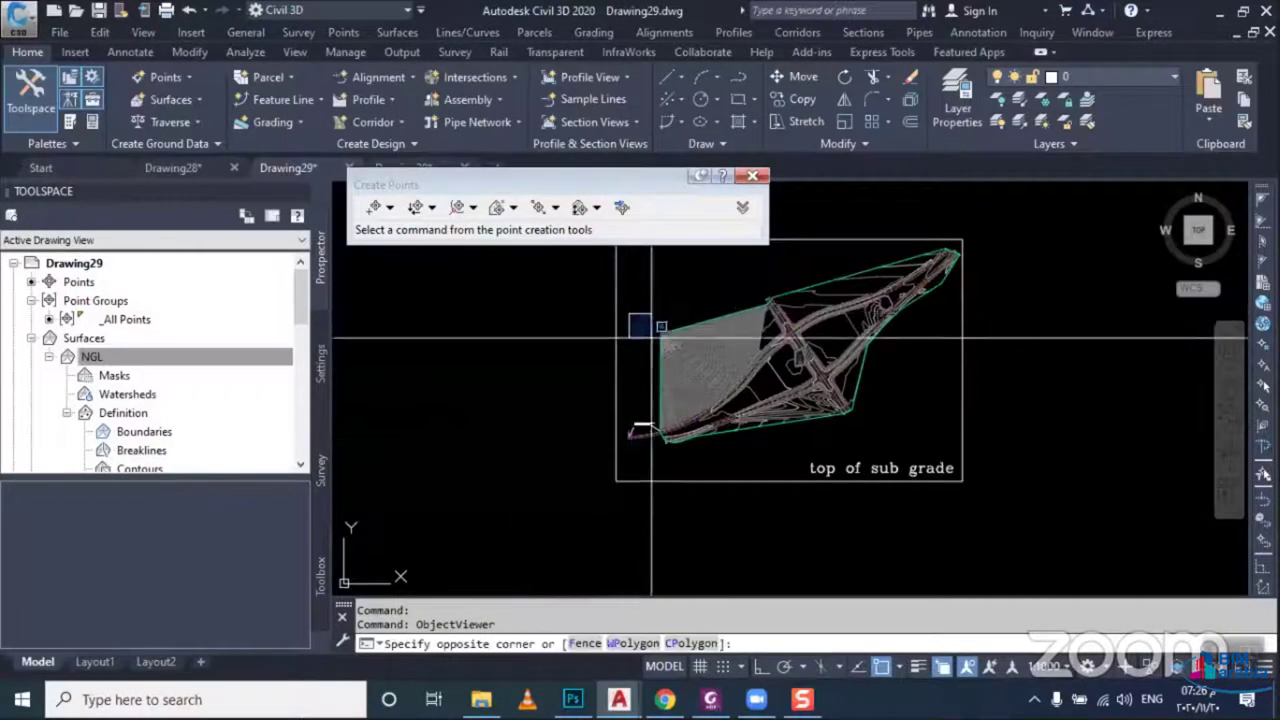
Delete the elevation-120 test point and rebuild NGL without it
{"action": "left_click_drag", "start_coordinate": [625, 312], "coordinate": [668, 343]}
{"action": "key", "text": "Delete"}
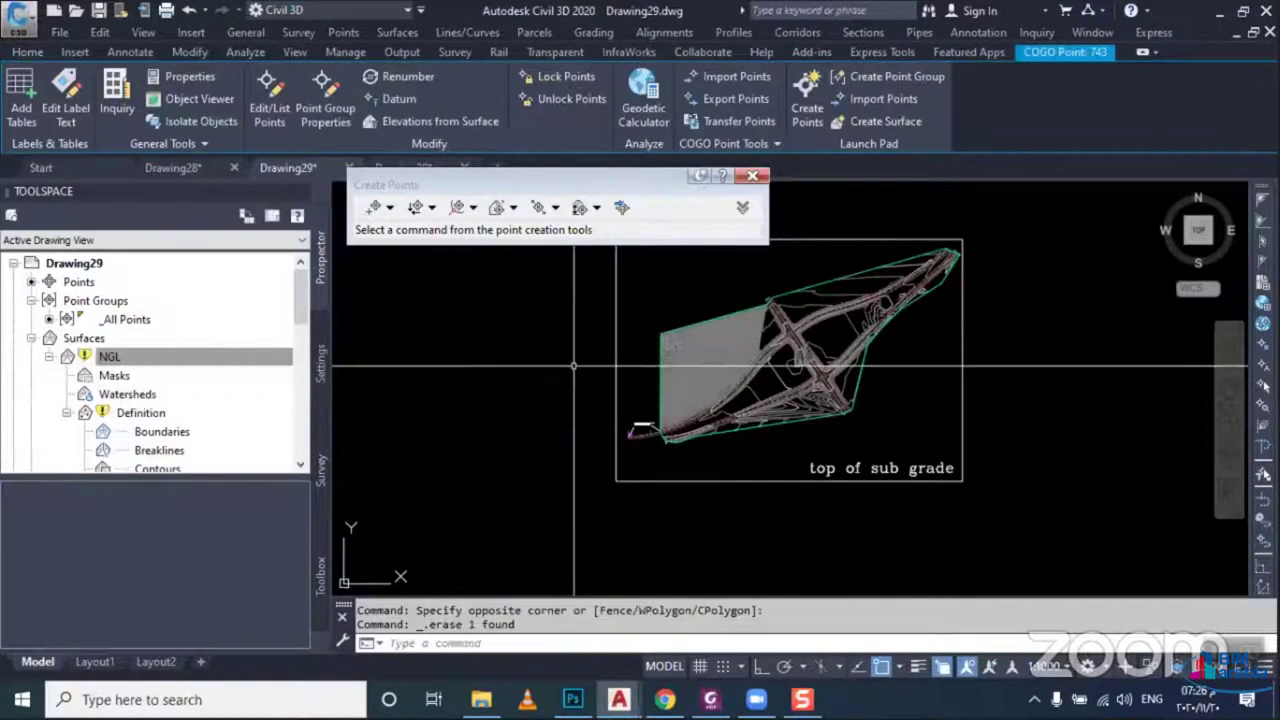
{"action": "right_click", "coordinate": [228, 357]}
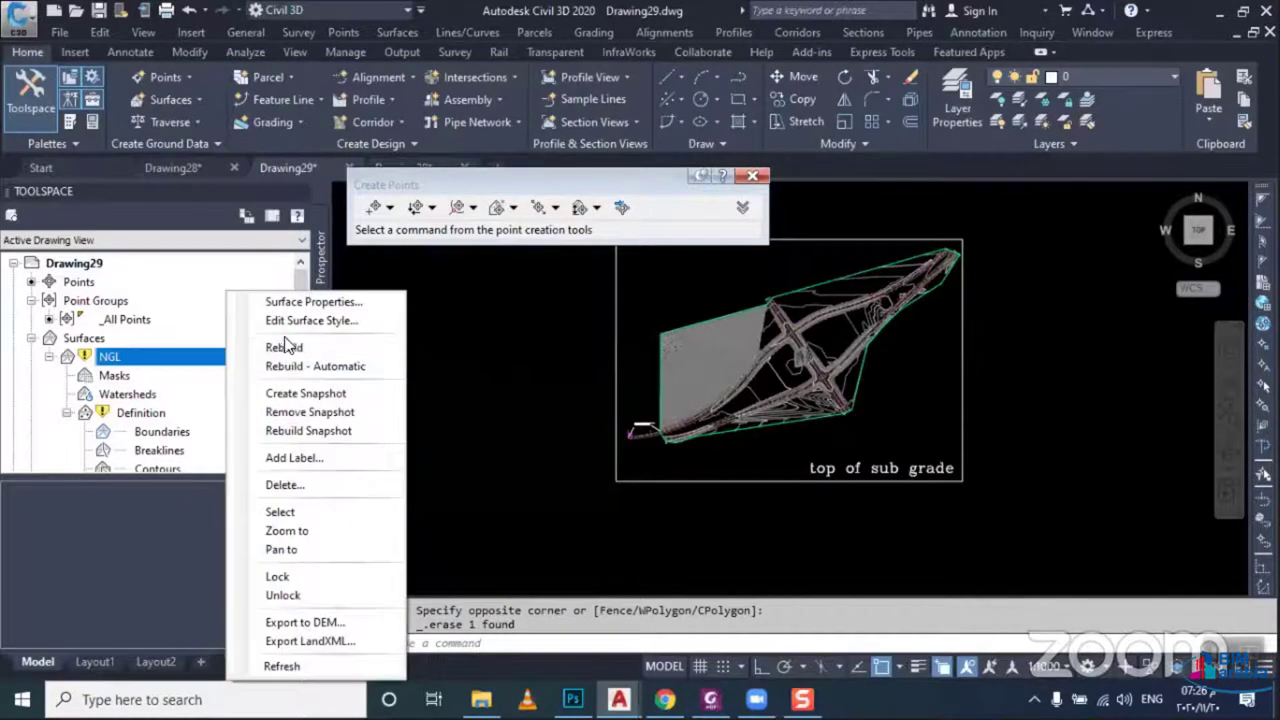
{"action": "left_click", "coordinate": [290, 348]}
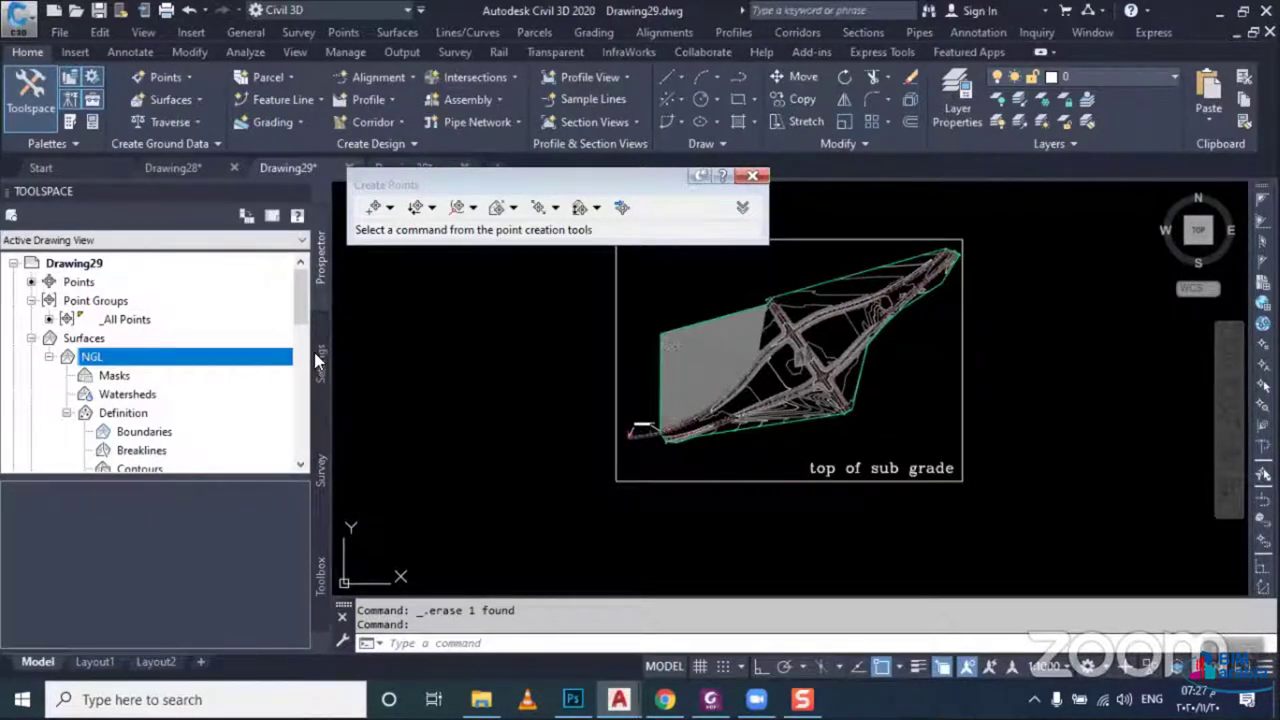
Erase the NGL TIN surface from Drawing29, leaving the alignment and corridor linework
{"action": "middle_click_drag", "start_coordinate": [765, 339], "coordinate": [702, 393]}
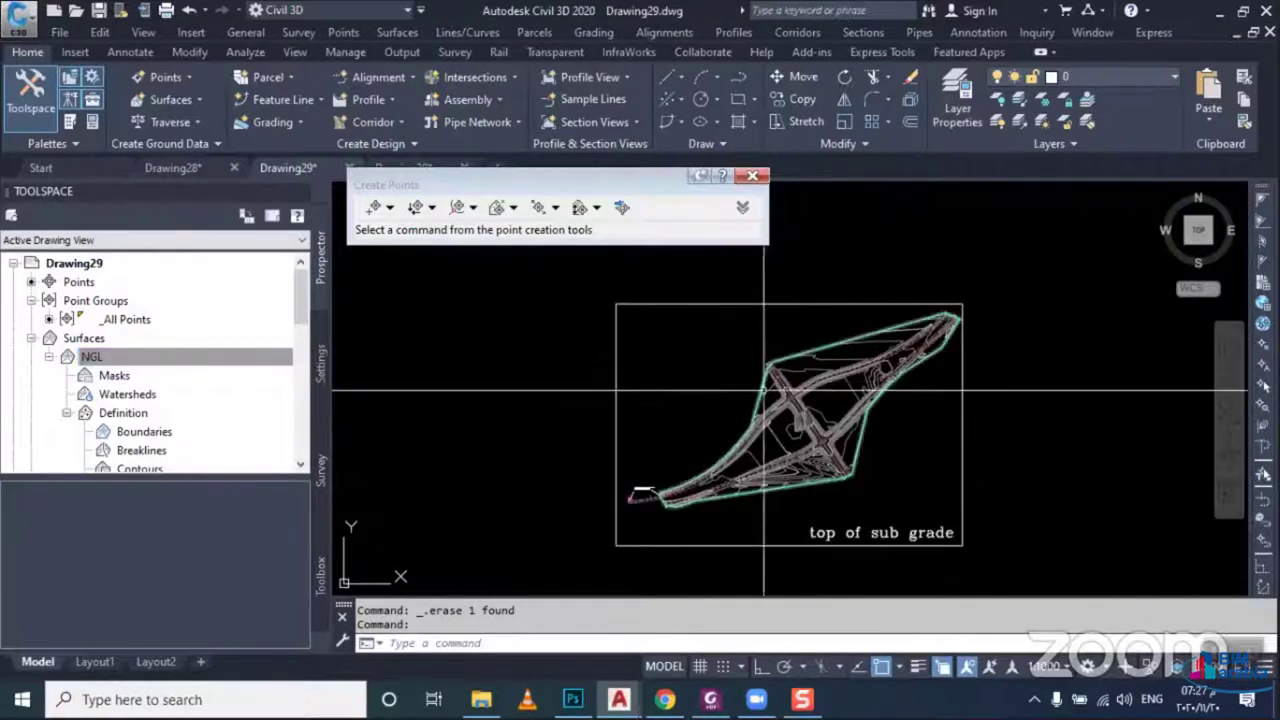
{"action": "key", "text": "Escape"}
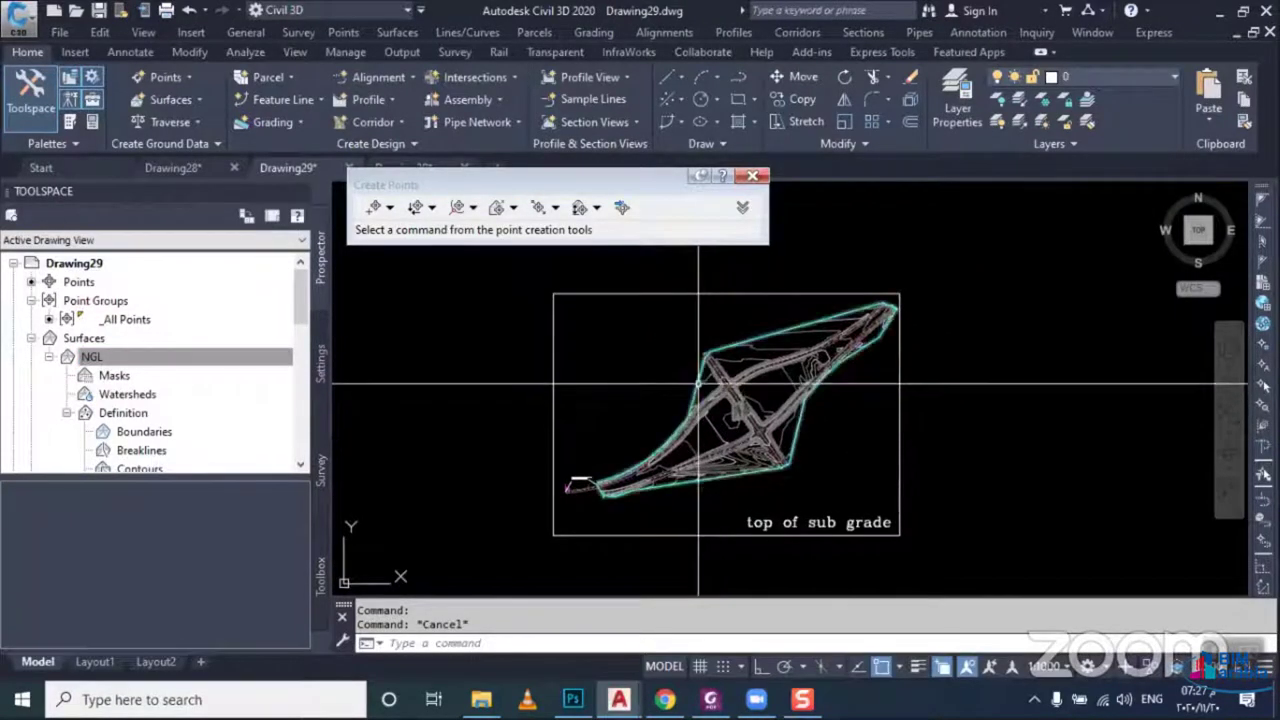
{"action": "left_click", "coordinate": [646, 393]}
{"action": "key", "text": "Delete"}
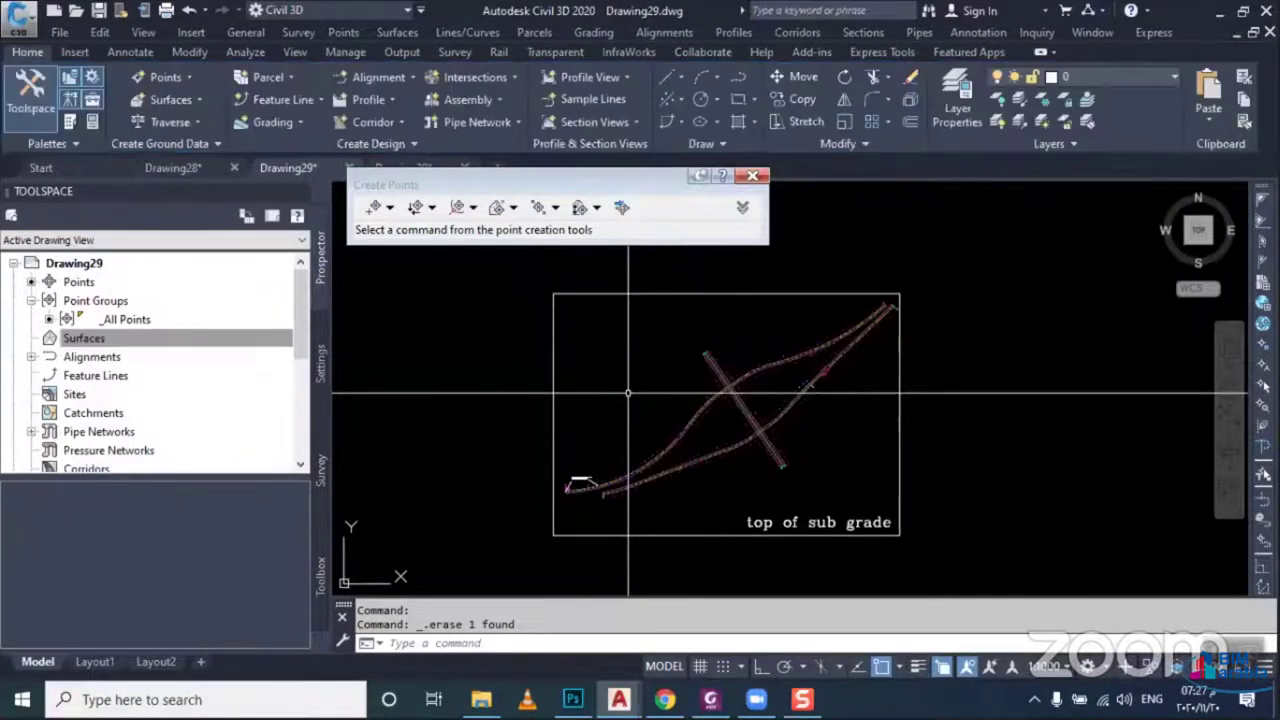
{"action": "left_click", "coordinate": [83, 339]}
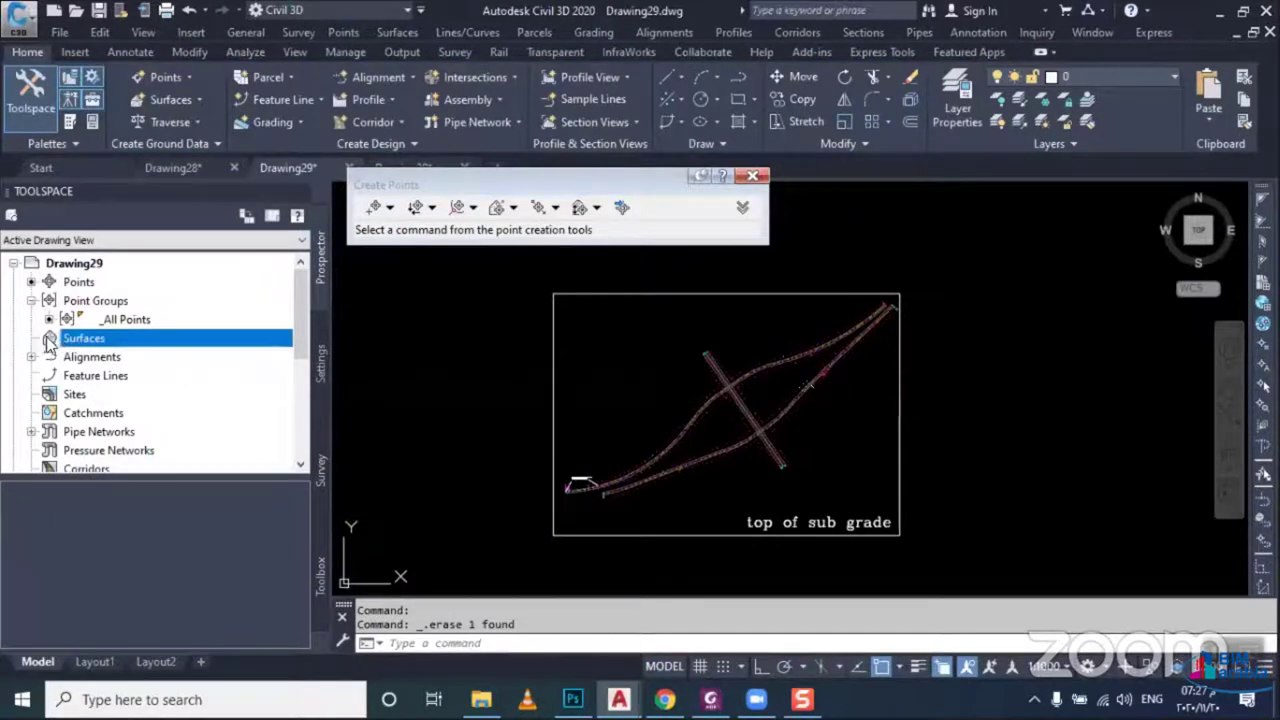
Create a new point group APG02 with point style STA and point label style <none>
{"action": "left_click", "coordinate": [101, 305]}
{"action": "right_click", "coordinate": [100, 303]}
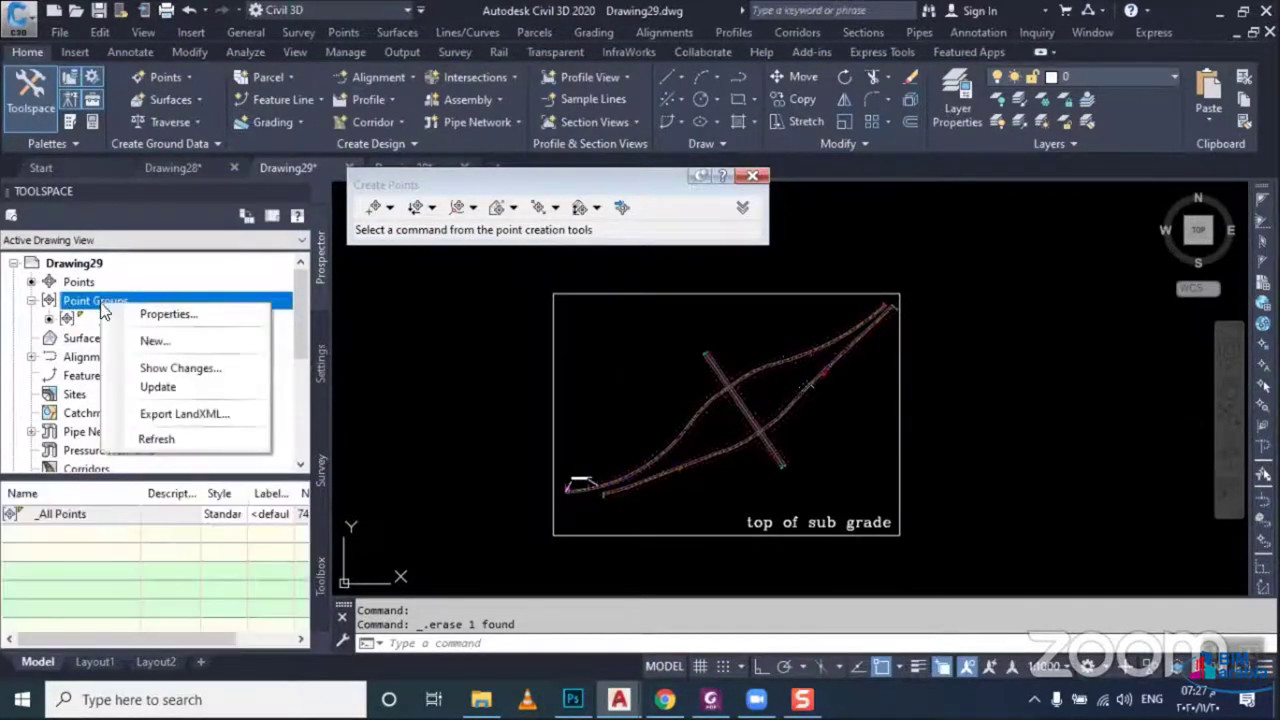
{"action": "left_click", "coordinate": [148, 343]}
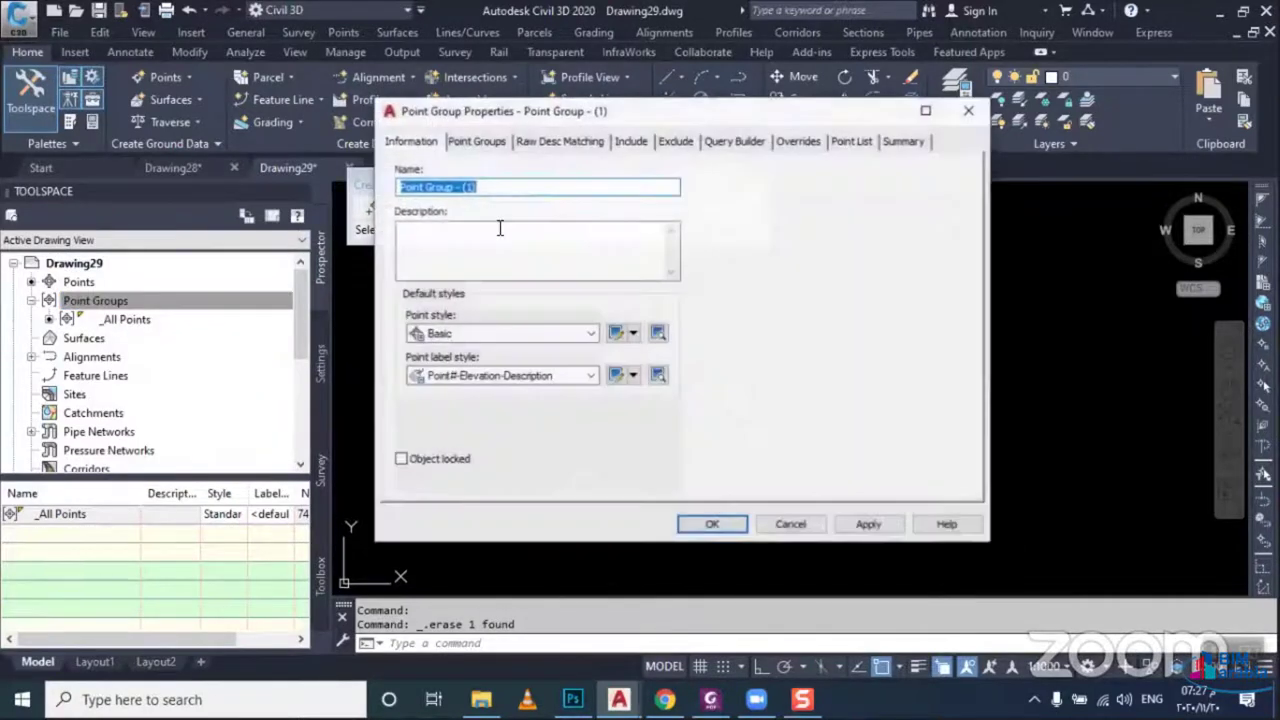
{"action": "type", "text": "APG02"}
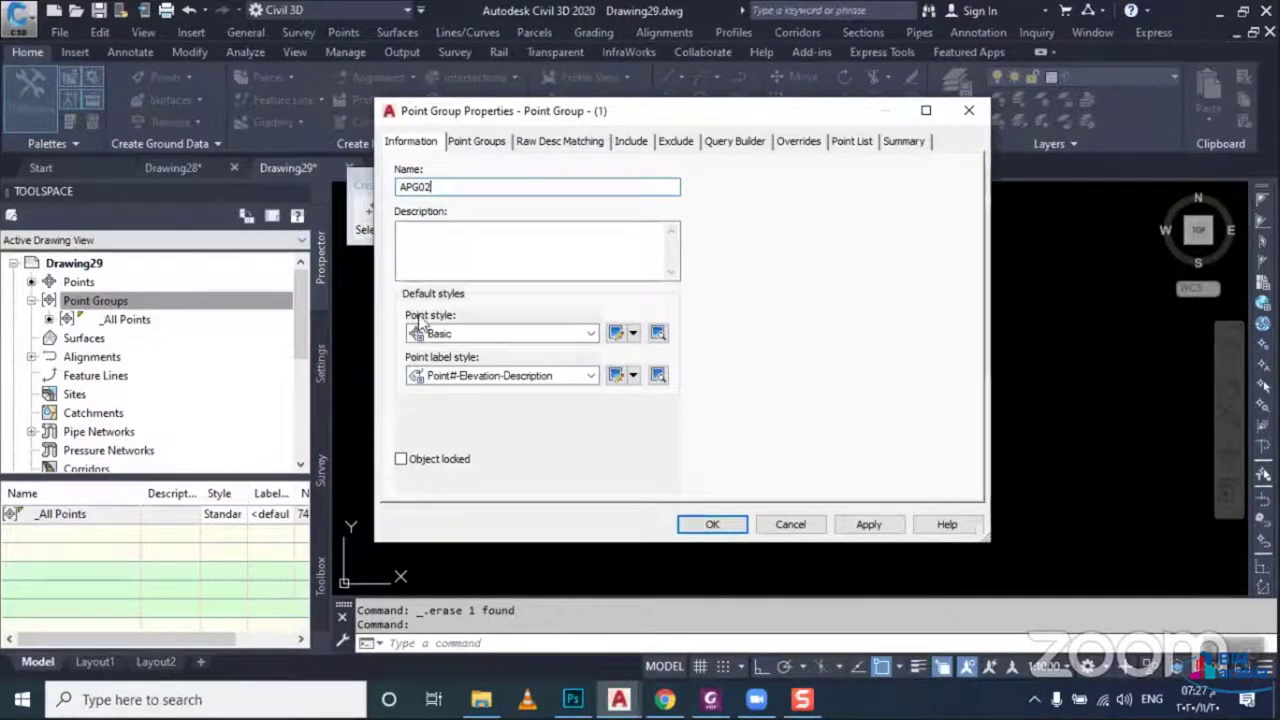
{"action": "left_click", "coordinate": [484, 336]}
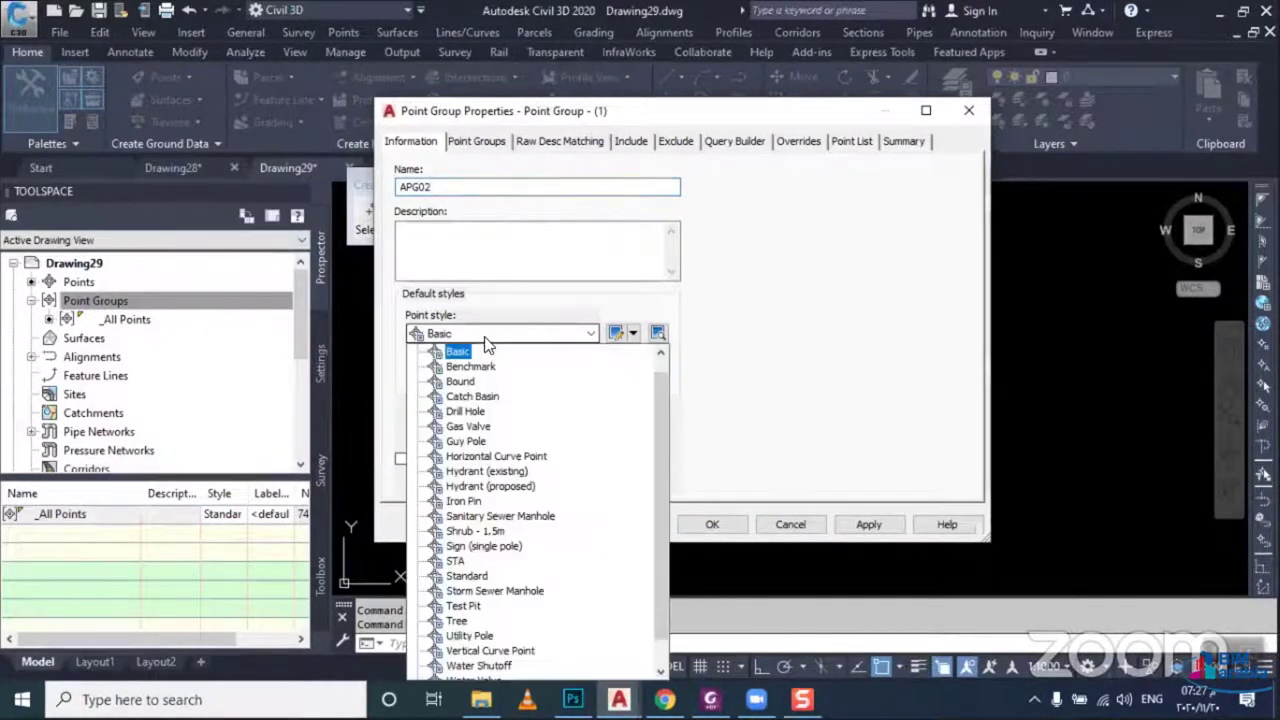
{"action": "left_click", "coordinate": [455, 561]}
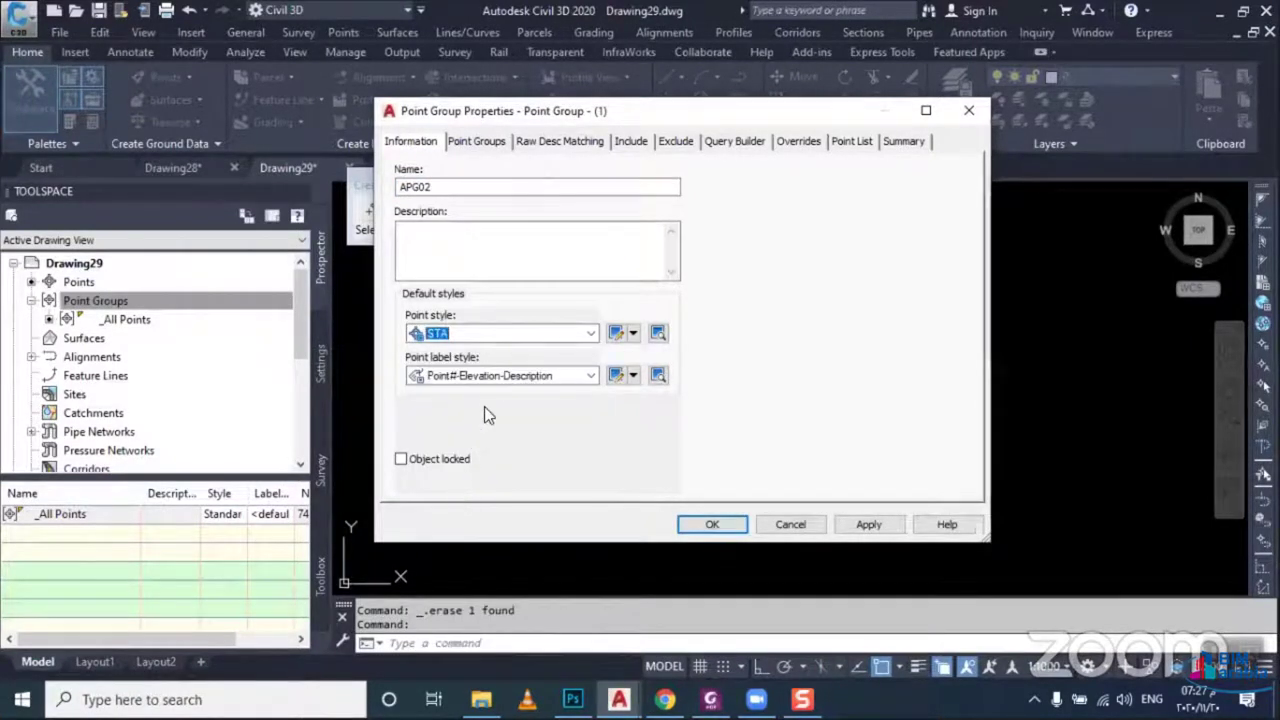
{"action": "left_click", "coordinate": [492, 378]}
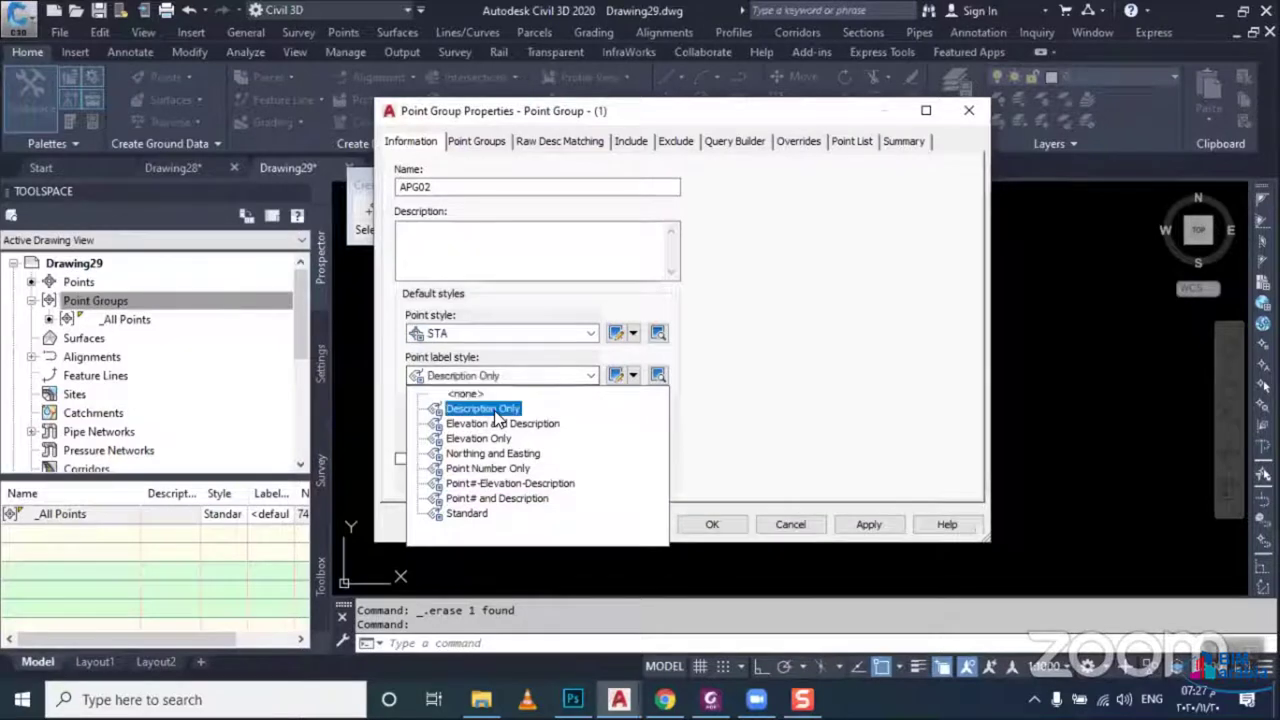
{"action": "left_click", "coordinate": [476, 395]}
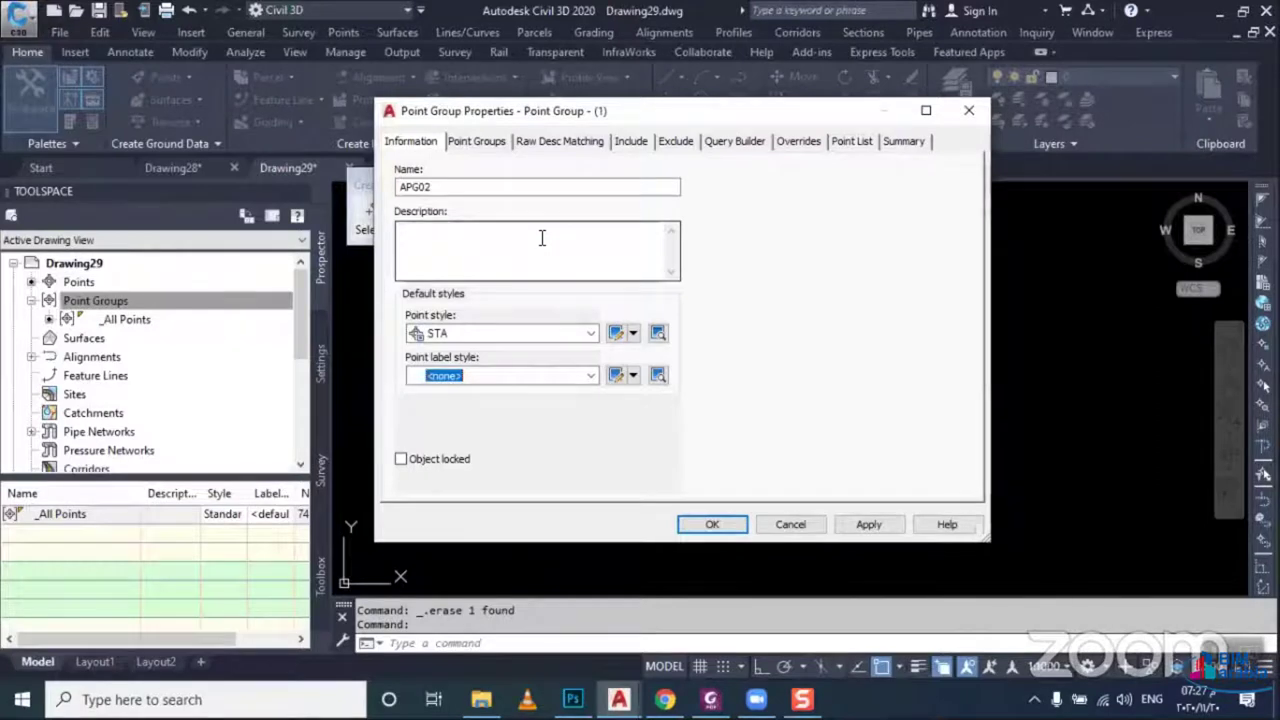
Include points matching numbers 1,2,20 in APG02, check the three-point list, and confirm
{"action": "left_click", "coordinate": [627, 145]}
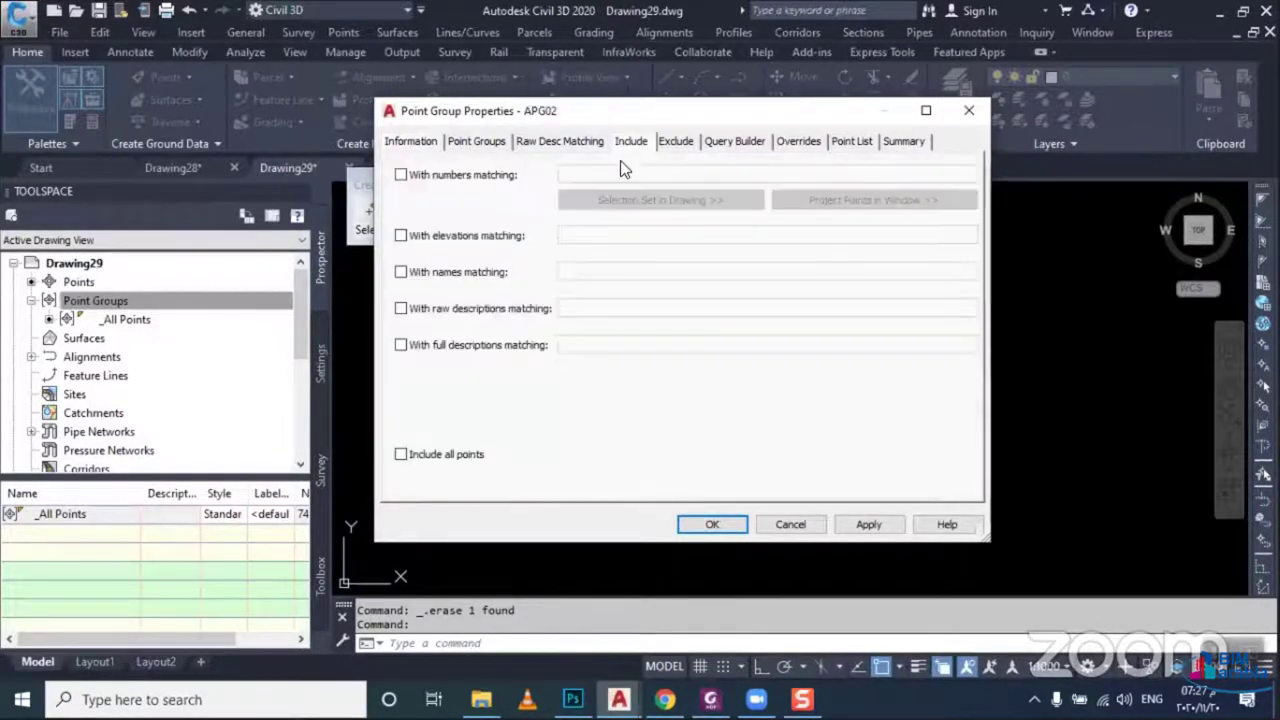
{"action": "left_click", "coordinate": [460, 176]}
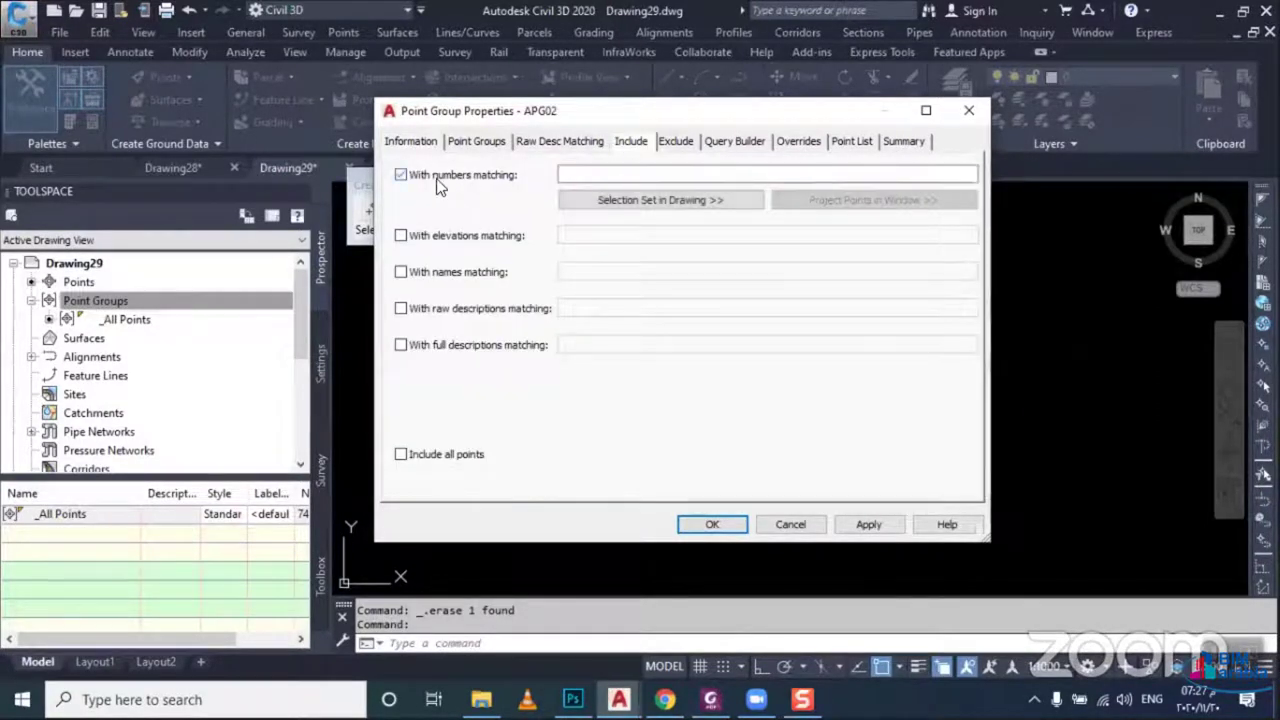
{"action": "left_click", "coordinate": [566, 174]}
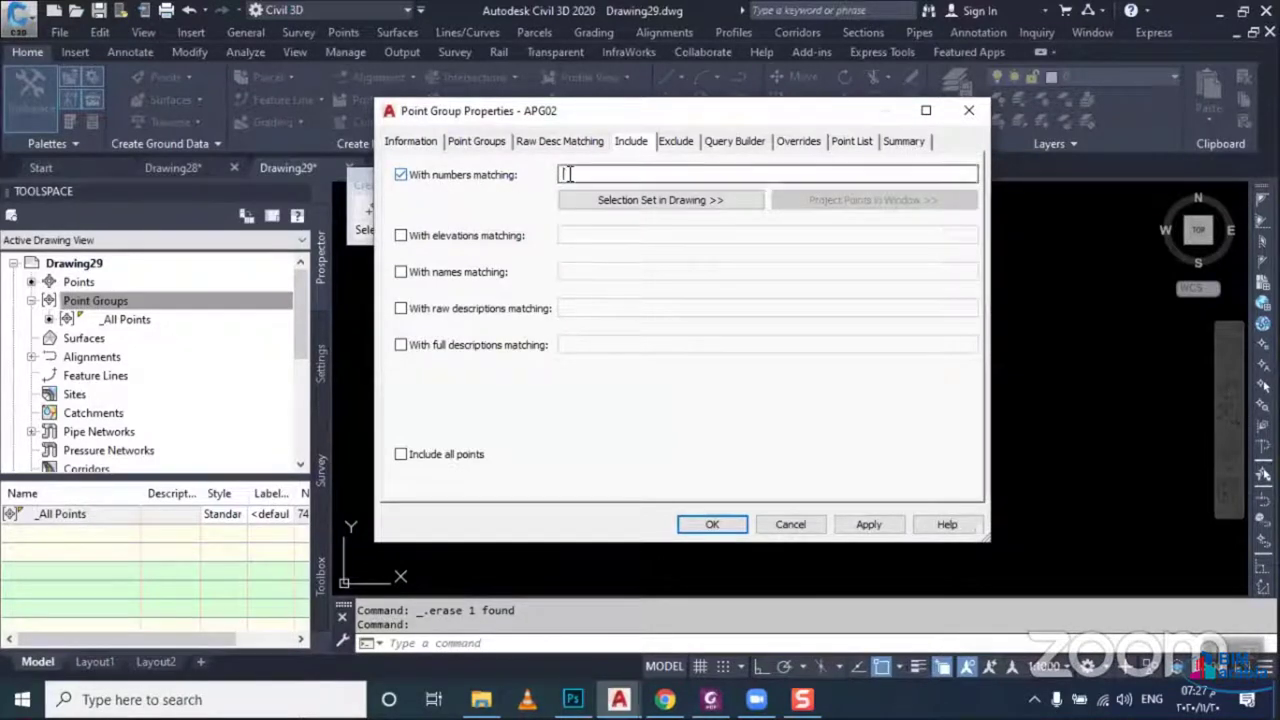
{"action": "type", "text": "1,"}
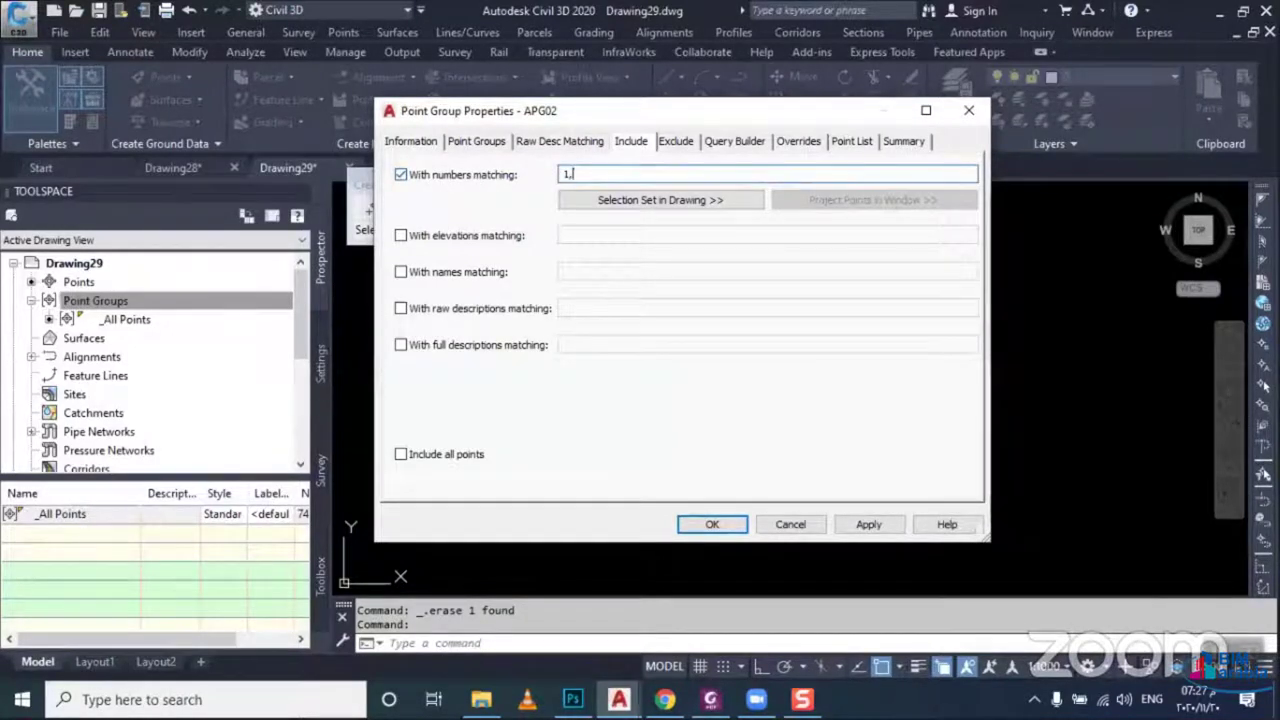
{"action": "type", "text": "2,20"}
{"action": "left_click", "coordinate": [868, 524]}
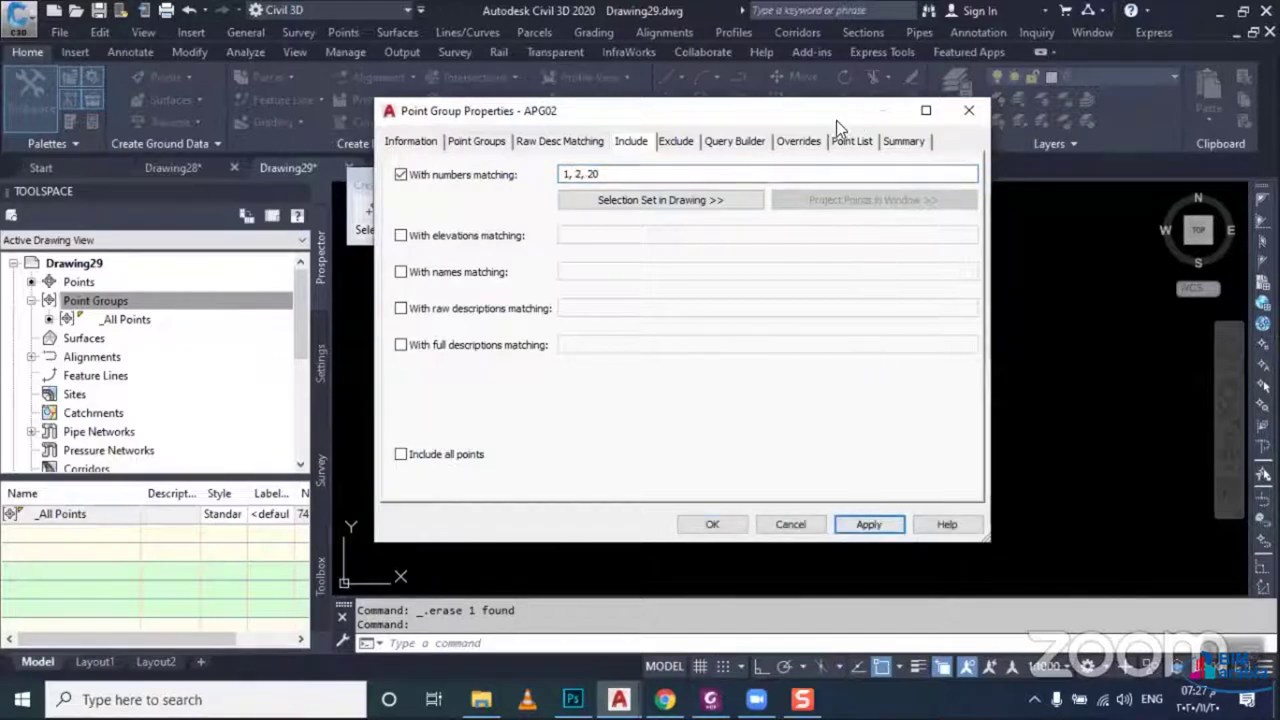
{"action": "left_click", "coordinate": [849, 142]}
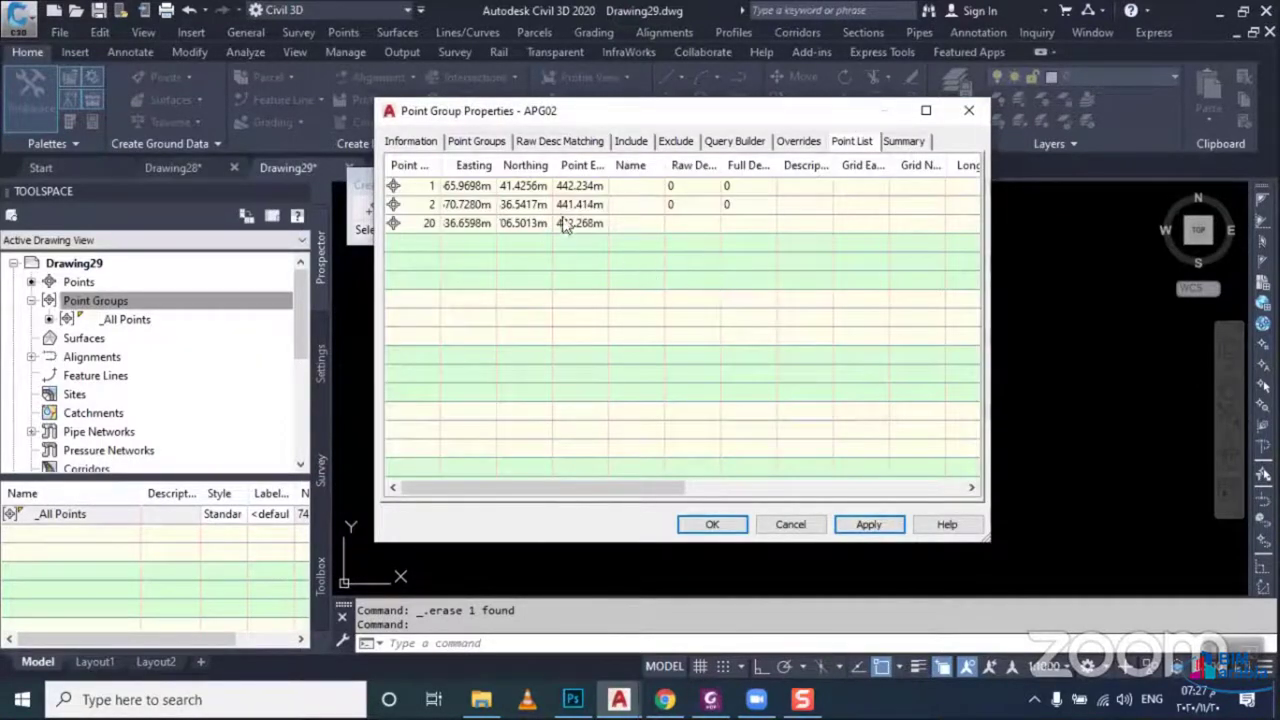
{"action": "mouse_move", "coordinate": [467, 186]}
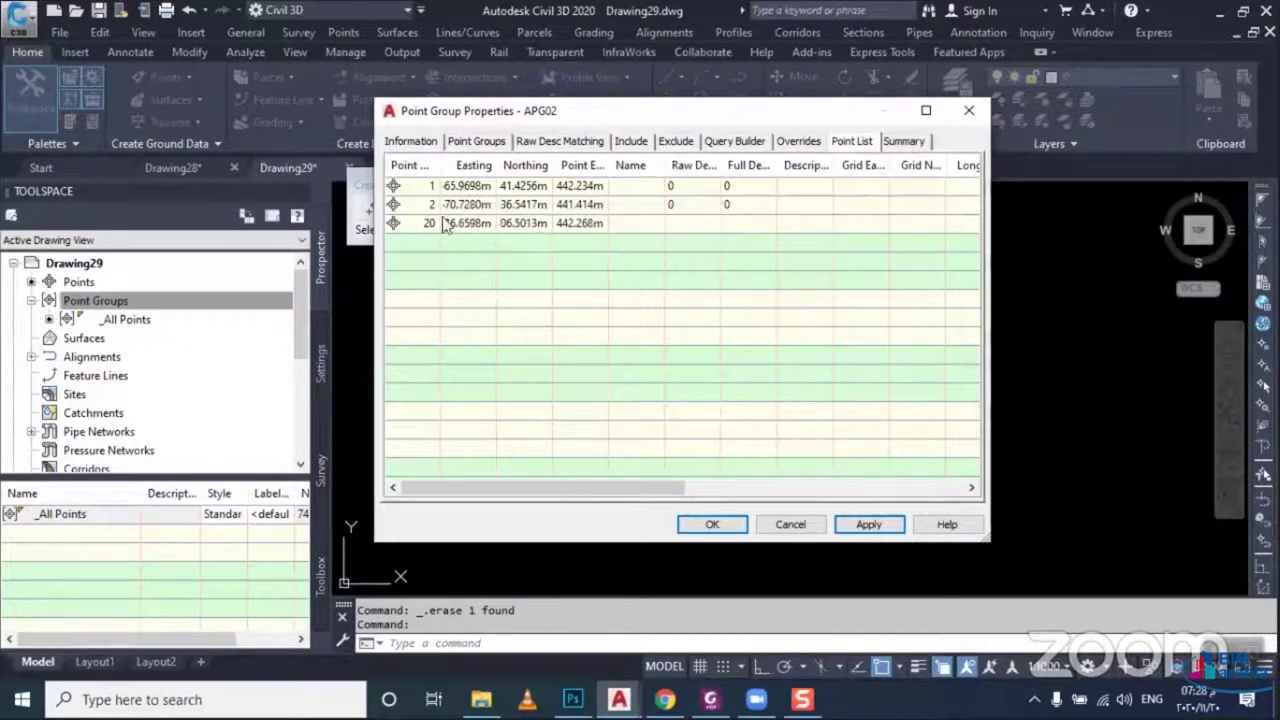
{"action": "left_click", "coordinate": [688, 526]}
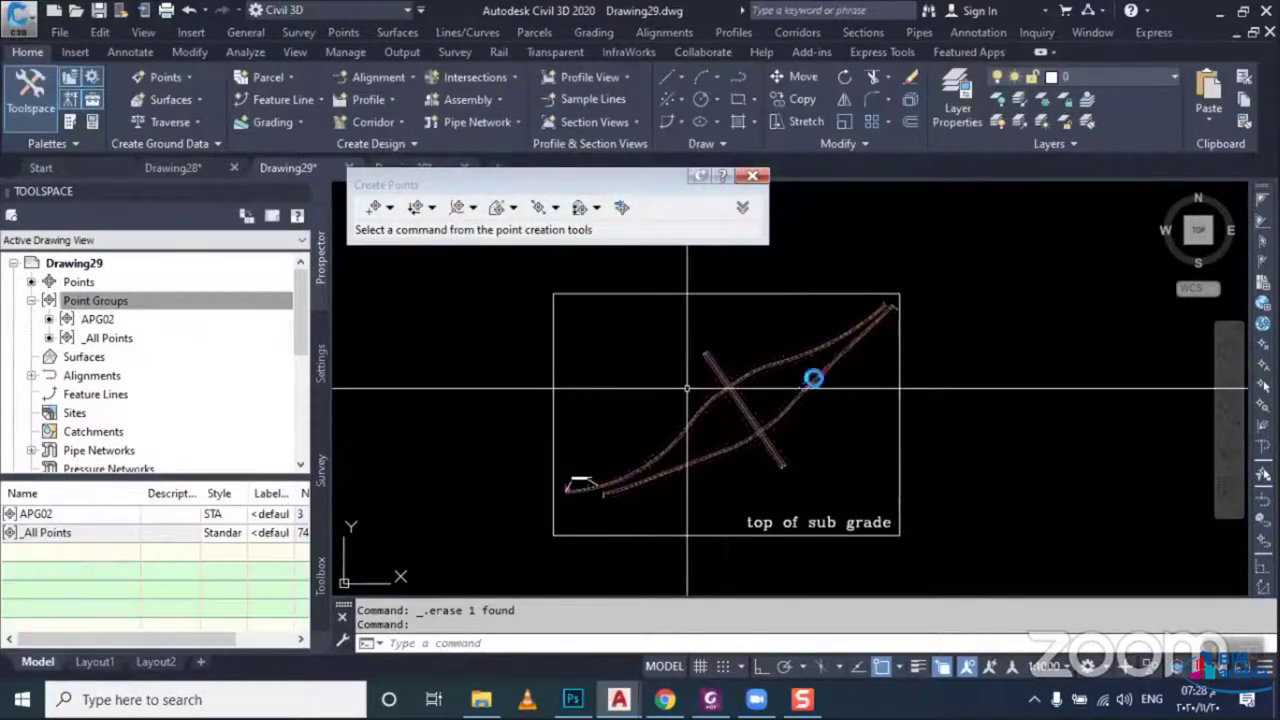
Zoom into the site and select all APG02 points in the drawing
{"action": "scroll", "coordinate": [812, 376], "scroll_direction": "up", "scroll_amount": 2}
{"action": "scroll", "coordinate": [808, 400], "scroll_direction": "up", "scroll_amount": 2}
{"action": "scroll", "coordinate": [837, 374], "scroll_direction": "up", "scroll_amount": 2}
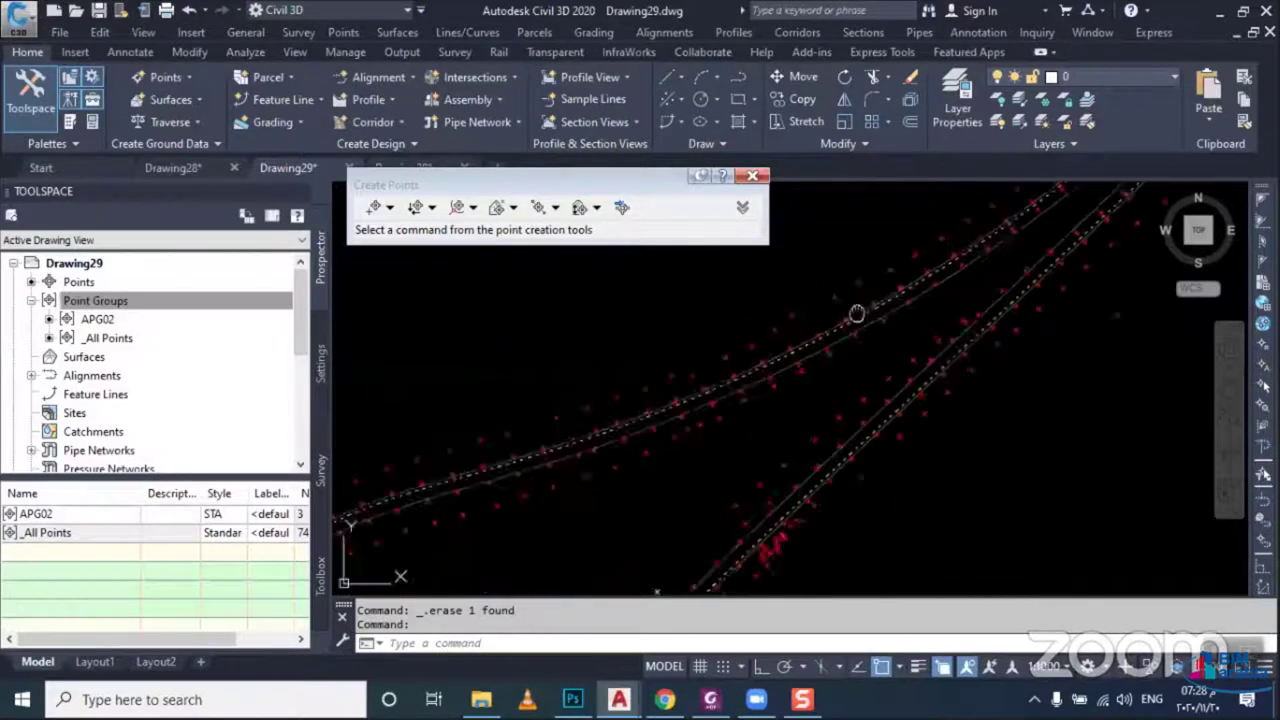
{"action": "scroll", "coordinate": [854, 311], "scroll_direction": "up", "scroll_amount": 2}
{"action": "scroll", "coordinate": [860, 330], "scroll_direction": "up", "scroll_amount": 2}
{"action": "scroll", "coordinate": [857, 362], "scroll_direction": "up", "scroll_amount": 2}
{"action": "scroll", "coordinate": [850, 370], "scroll_direction": "up", "scroll_amount": 1}
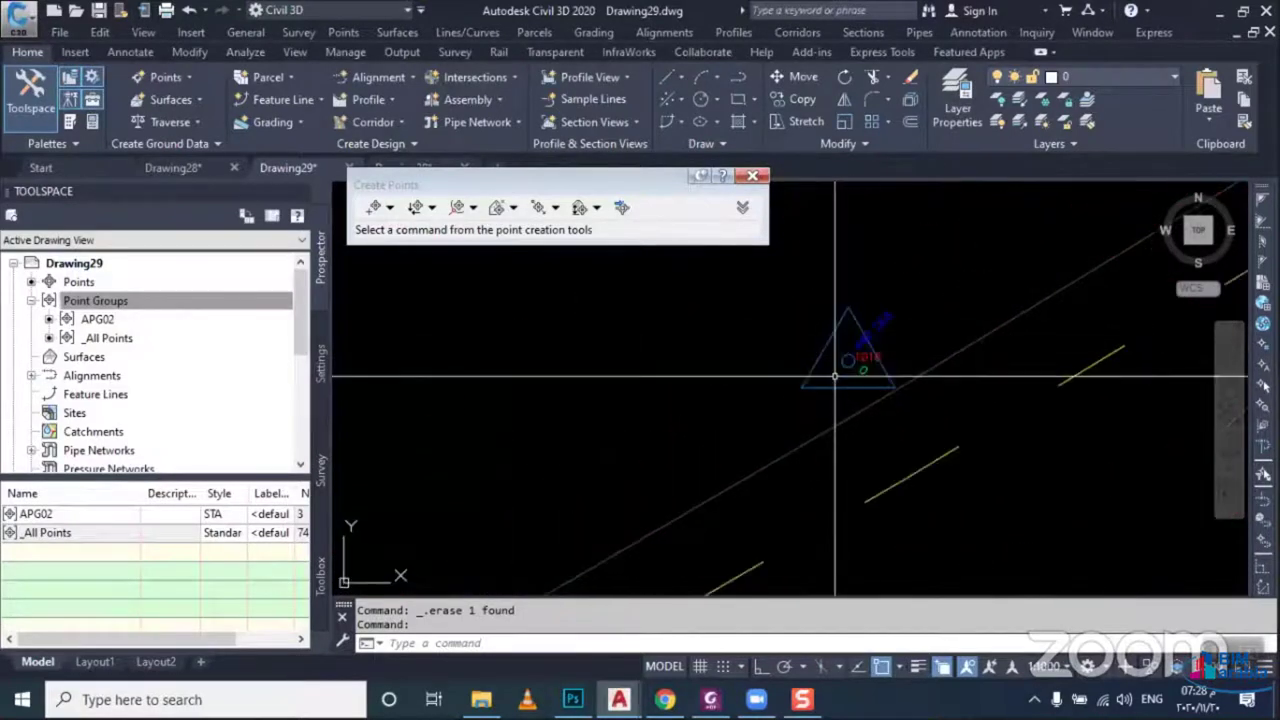
{"action": "scroll", "coordinate": [840, 380], "scroll_direction": "up", "scroll_amount": 2}
{"action": "scroll", "coordinate": [835, 390], "scroll_direction": "down", "scroll_amount": 2}
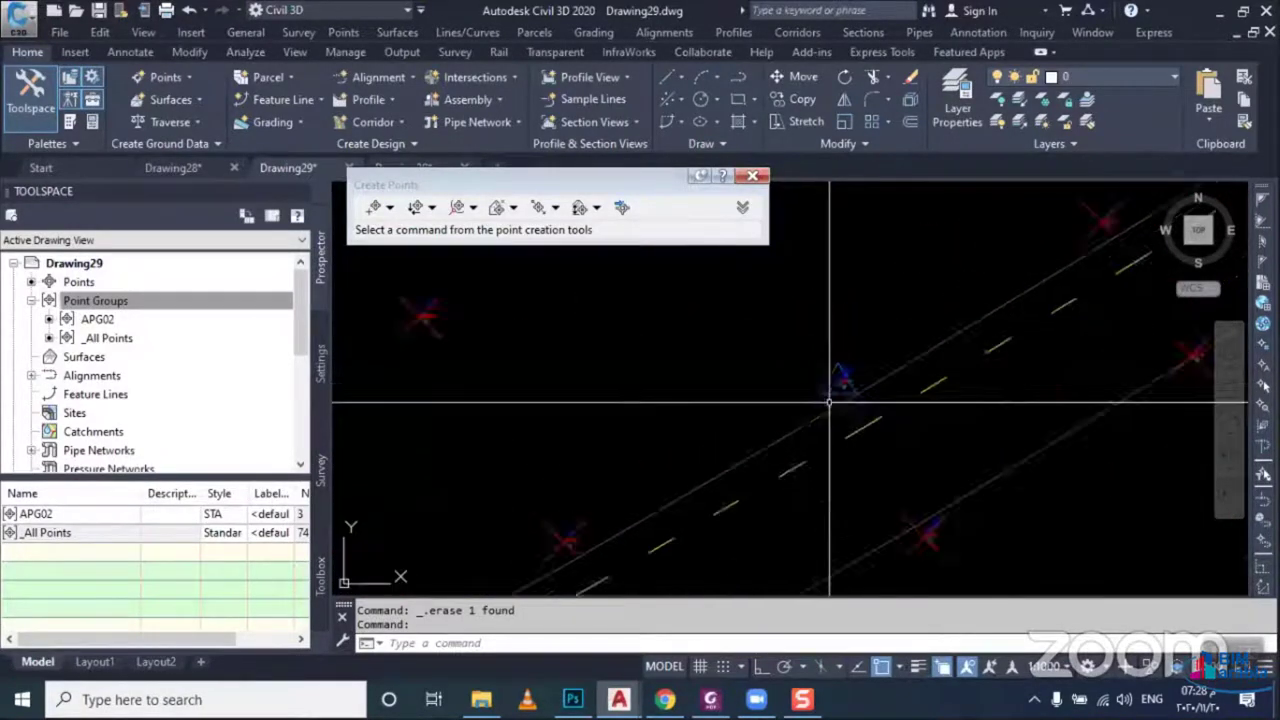
{"action": "scroll", "coordinate": [815, 412], "scroll_direction": "down", "scroll_amount": 2}
{"action": "scroll", "coordinate": [800, 422], "scroll_direction": "down", "scroll_amount": 1}
{"action": "scroll", "coordinate": [800, 422], "scroll_direction": "down", "scroll_amount": 2}
{"action": "scroll", "coordinate": [806, 414], "scroll_direction": "down", "scroll_amount": 2}
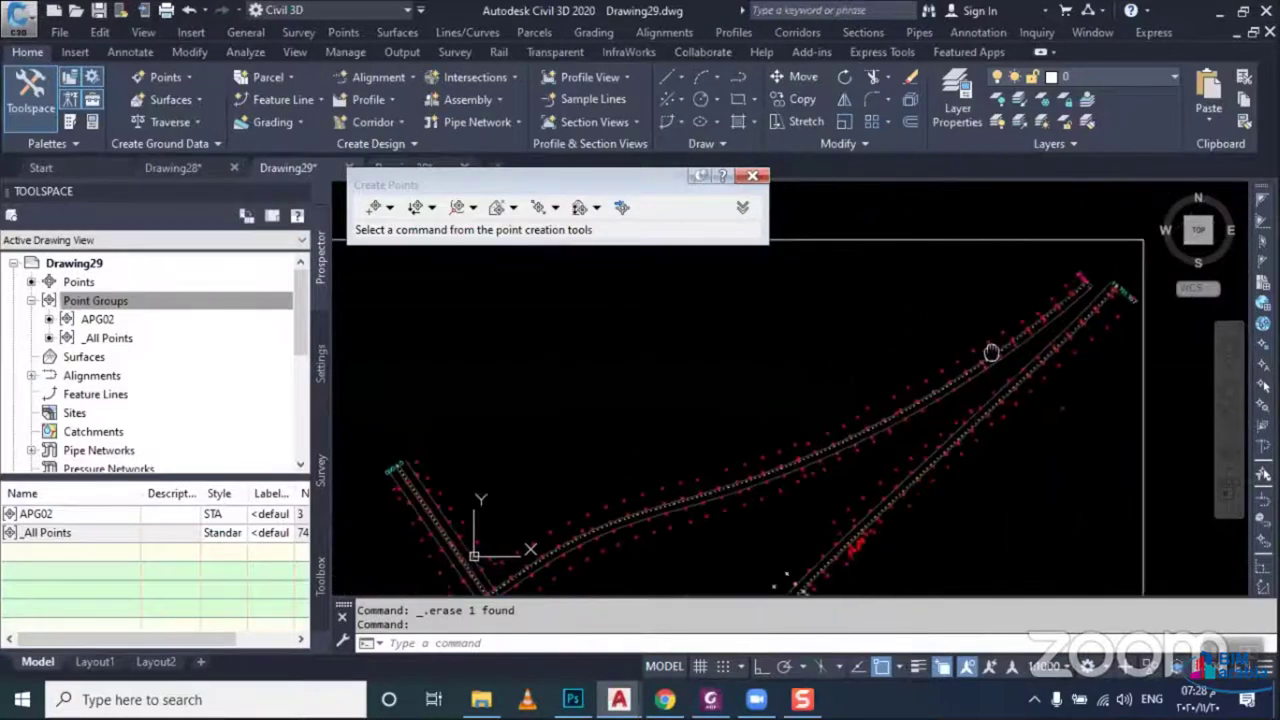
{"action": "scroll", "coordinate": [815, 408], "scroll_direction": "down", "scroll_amount": 1}
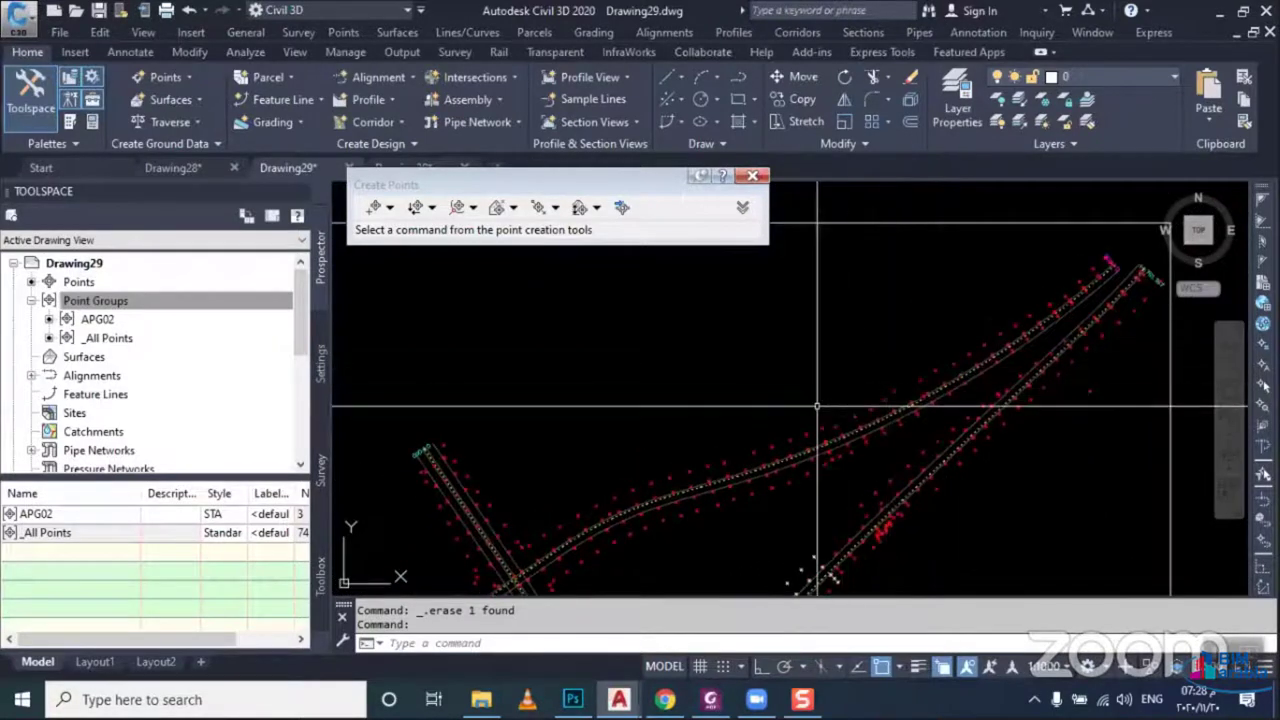
{"action": "right_click", "coordinate": [97, 319]}
{"action": "left_click", "coordinate": [180, 530]}
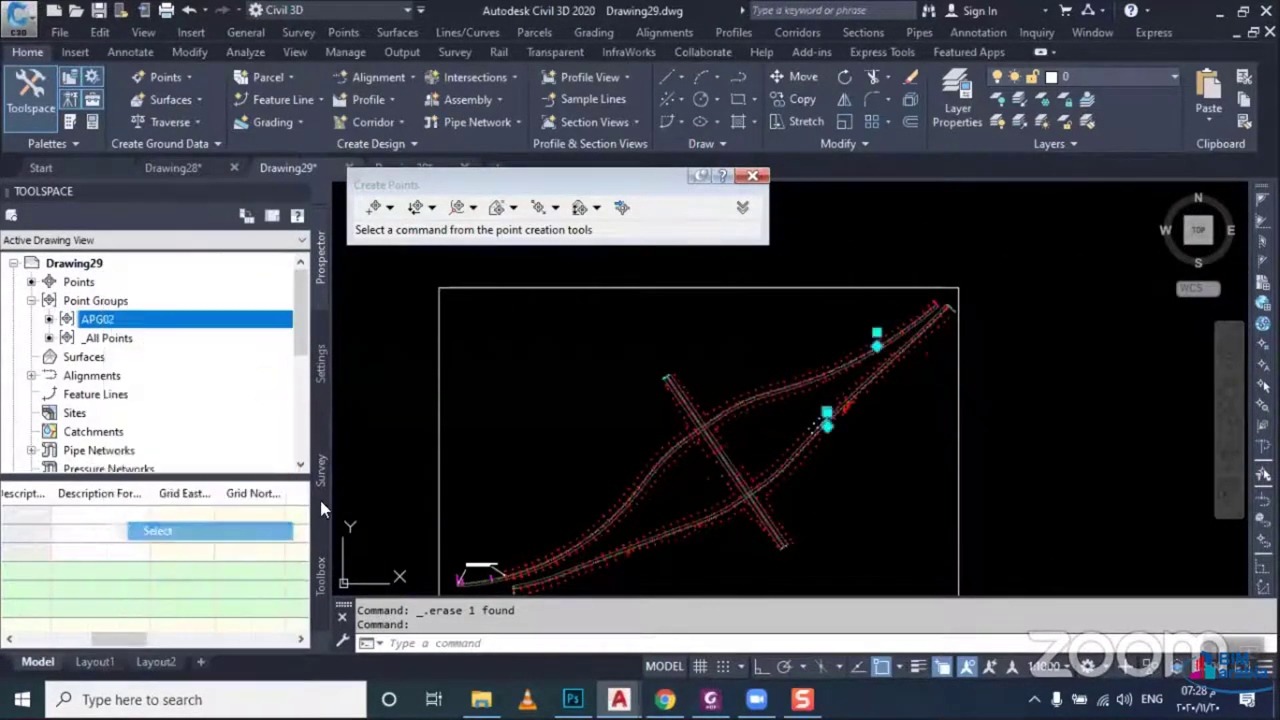
Zoom to the selected points and pick point 2 to show its 441.414m elevation
{"action": "scroll", "coordinate": [790, 429], "scroll_direction": "up", "scroll_amount": 2}
{"action": "scroll", "coordinate": [766, 470], "scroll_direction": "up", "scroll_amount": 2}
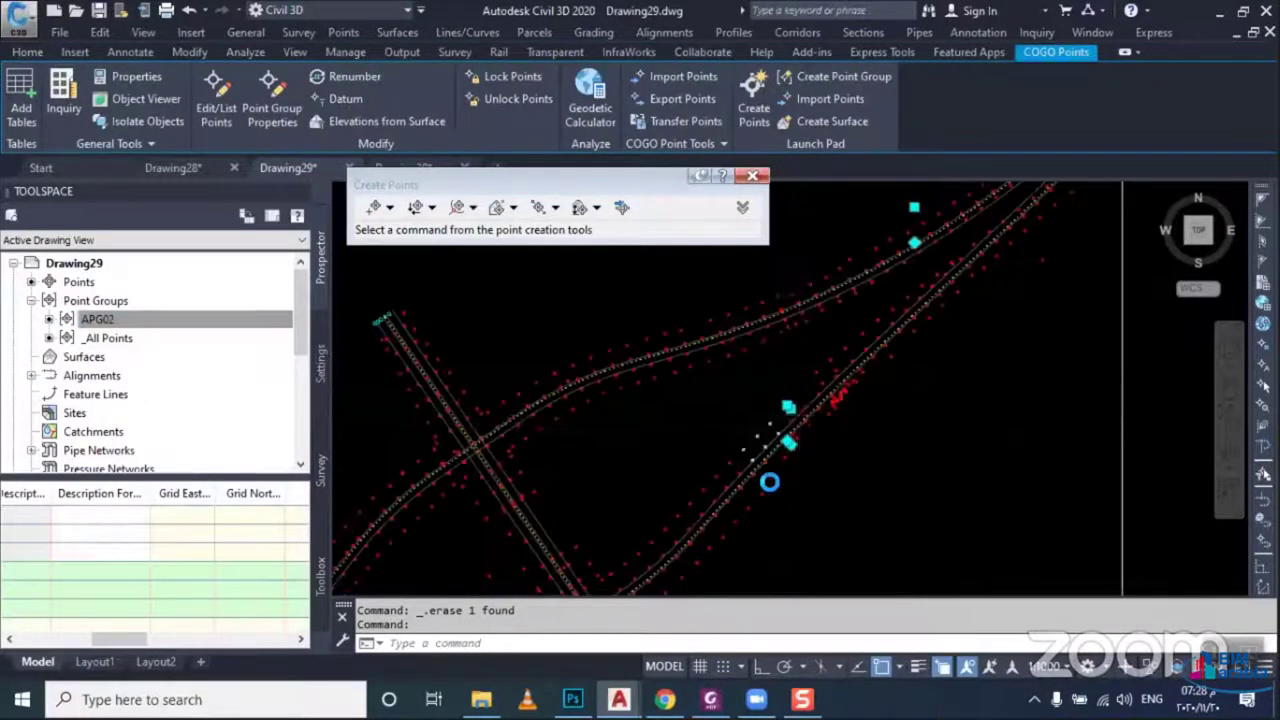
{"action": "scroll", "coordinate": [730, 417], "scroll_direction": "up", "scroll_amount": 2}
{"action": "scroll", "coordinate": [777, 434], "scroll_direction": "up", "scroll_amount": 2}
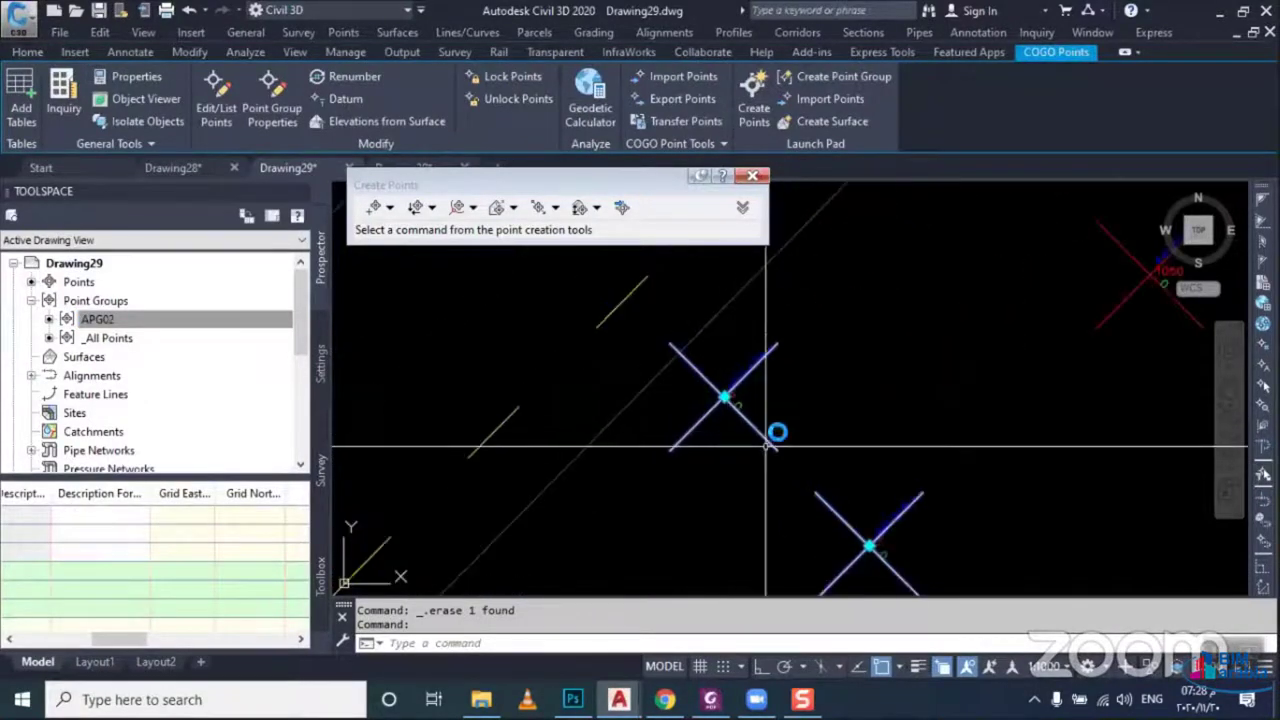
{"action": "scroll", "coordinate": [790, 430], "scroll_direction": "up", "scroll_amount": 1}
{"action": "key", "text": "Escape"}
{"action": "scroll", "coordinate": [834, 468], "scroll_direction": "up", "scroll_amount": 1}
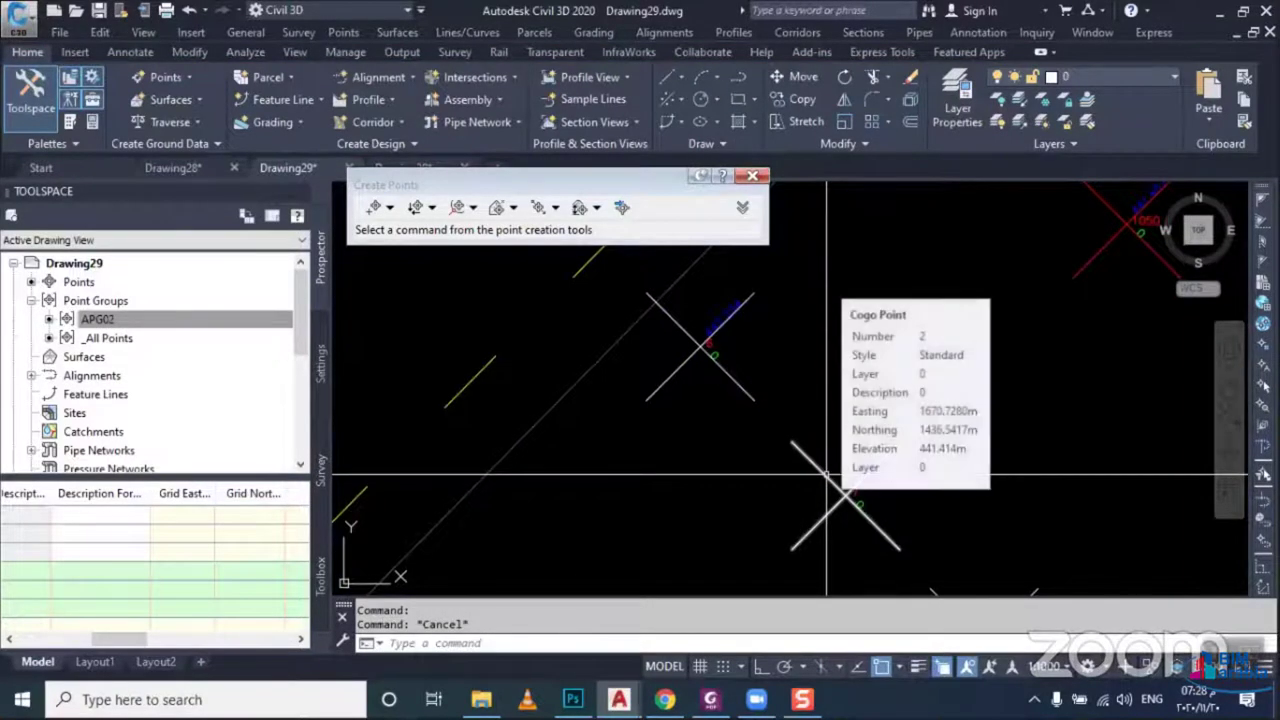
{"action": "left_click", "coordinate": [826, 476]}
Review point 2's properties in the Properties palette, then deselect the point
{"action": "key", "text": "ctrl+1"}
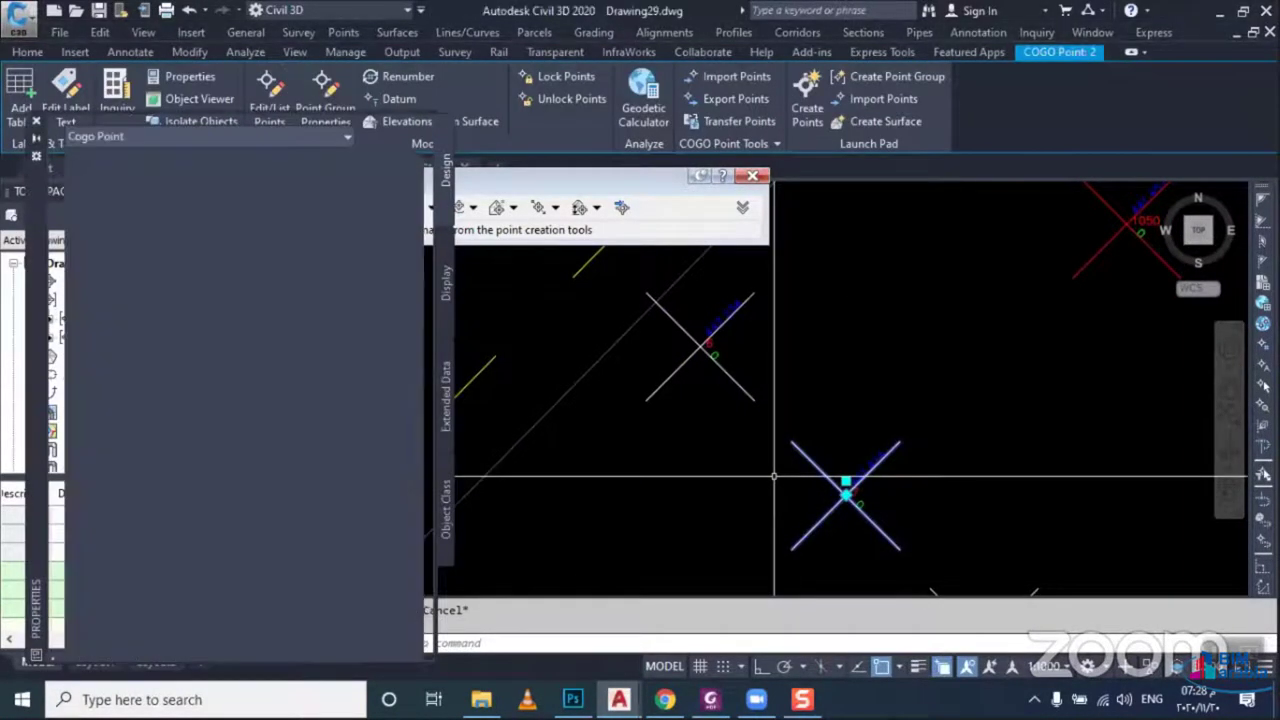
{"action": "scroll", "coordinate": [291, 410], "scroll_direction": "down", "scroll_amount": 3}
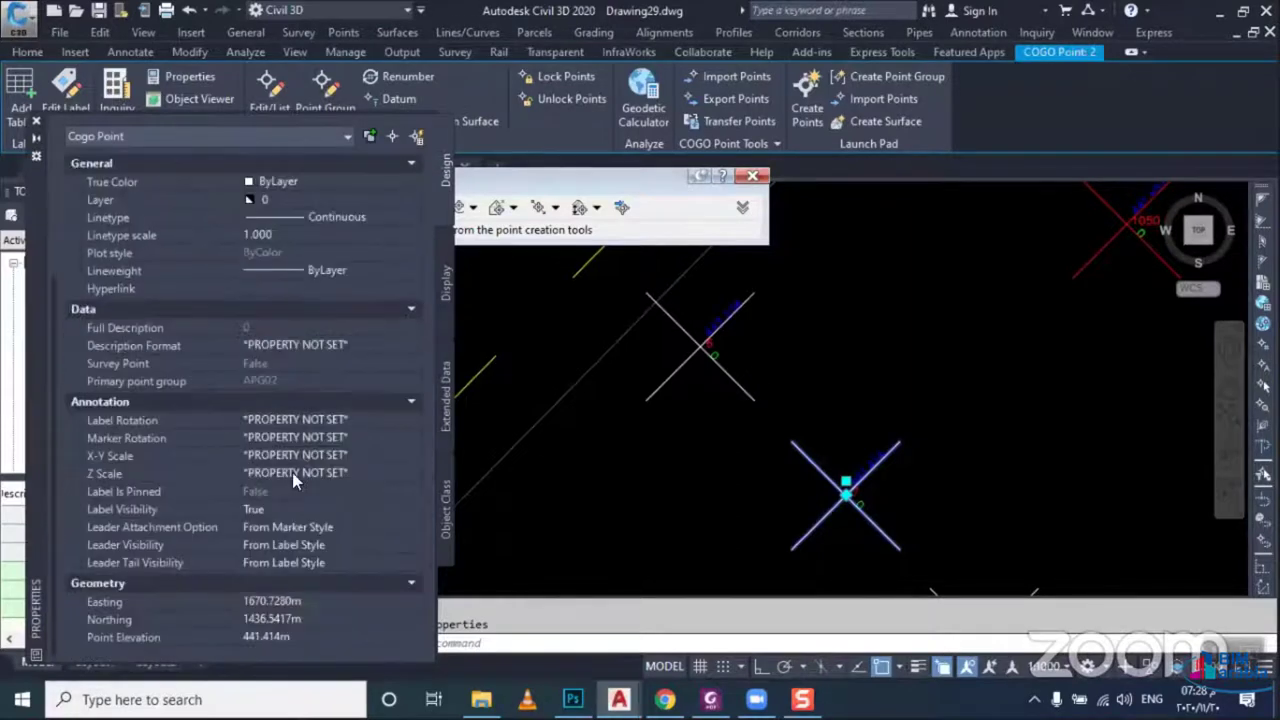
{"action": "scroll", "coordinate": [225, 250], "scroll_direction": "up", "scroll_amount": 3}
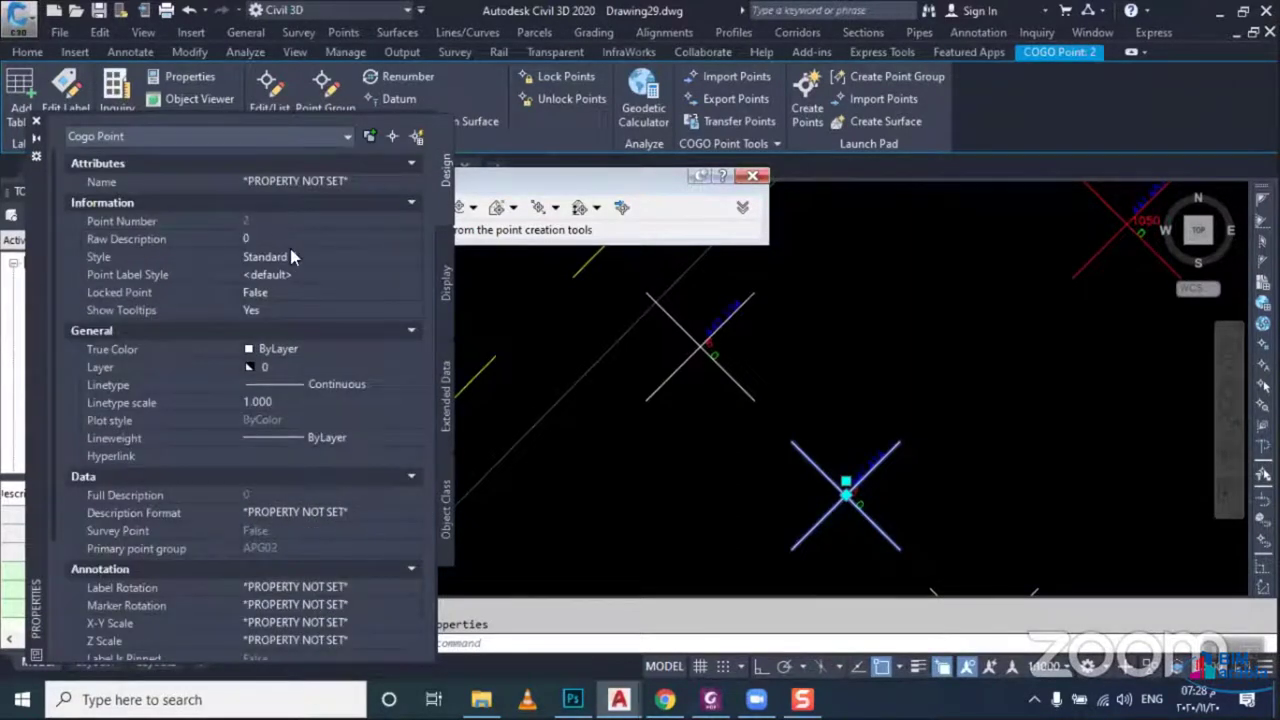
{"action": "key", "text": "Escape"}
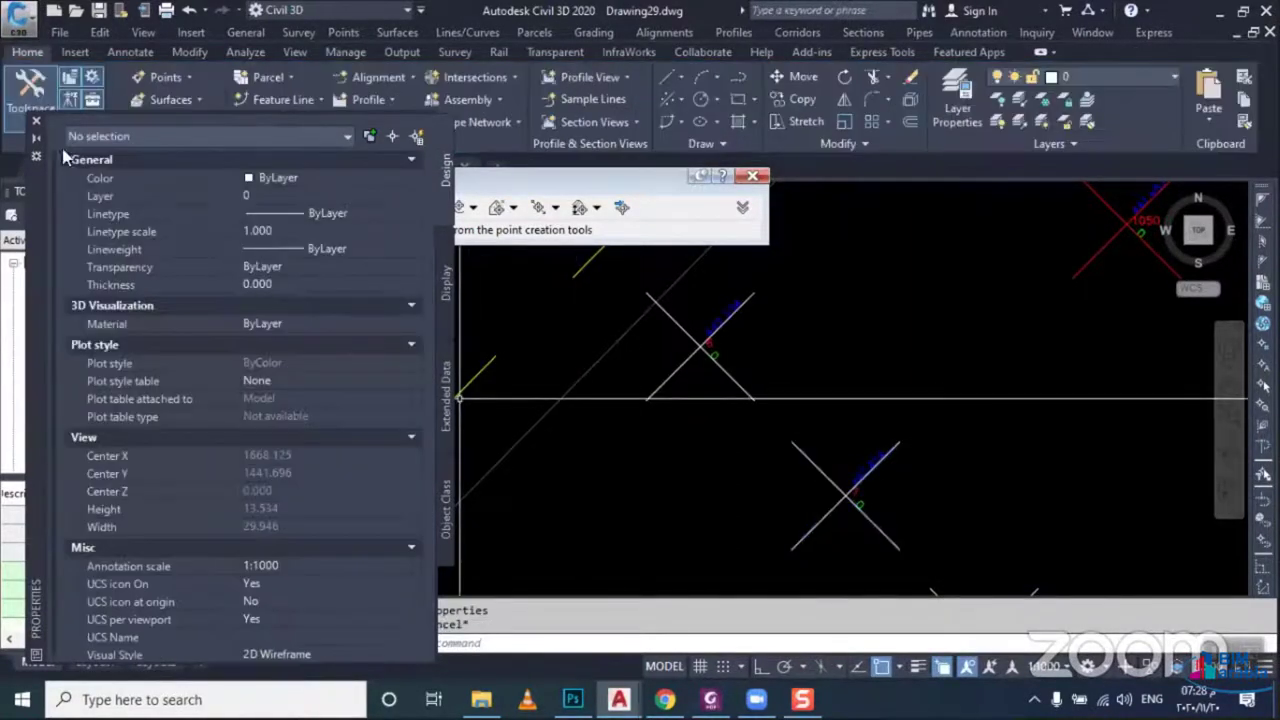
Zoom out to the full road layout and close the Create Points toolbar
{"action": "scroll", "coordinate": [757, 466], "scroll_direction": "down", "scroll_amount": 5}
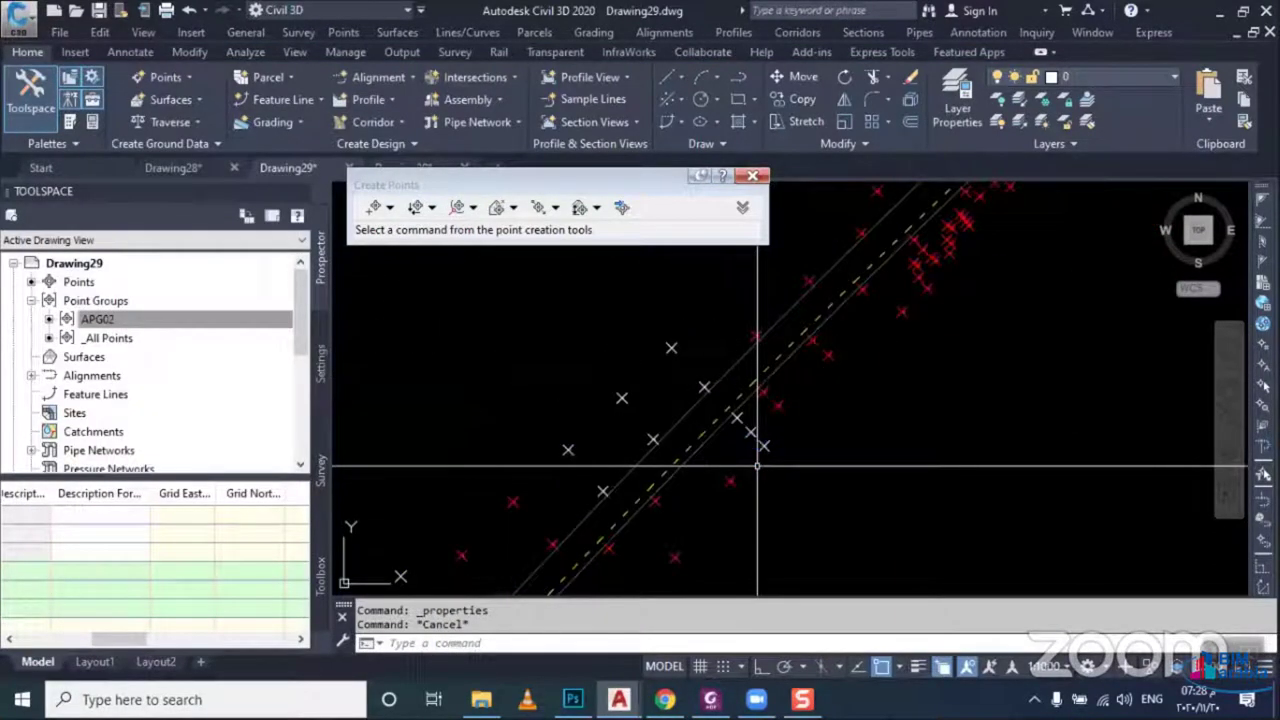
{"action": "scroll", "coordinate": [757, 466], "scroll_direction": "down", "scroll_amount": 3}
{"action": "scroll", "coordinate": [778, 482], "scroll_direction": "down", "scroll_amount": 2}
{"action": "scroll", "coordinate": [775, 485], "scroll_direction": "down", "scroll_amount": 2}
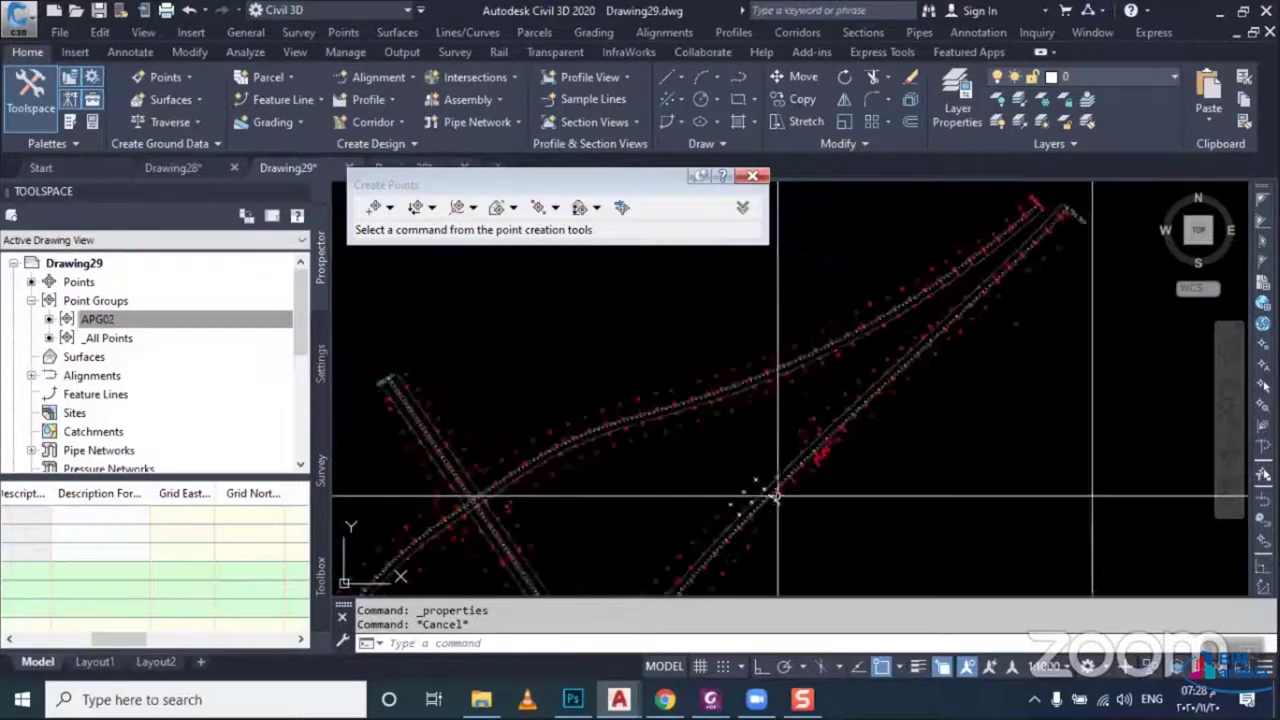
{"action": "scroll", "coordinate": [776, 493], "scroll_direction": "down", "scroll_amount": 2}
{"action": "scroll", "coordinate": [797, 463], "scroll_direction": "down", "scroll_amount": 2}
{"action": "scroll", "coordinate": [837, 403], "scroll_direction": "down", "scroll_amount": 2}
{"action": "middle_click_drag", "start_coordinate": [850, 360], "coordinate": [782, 458]}
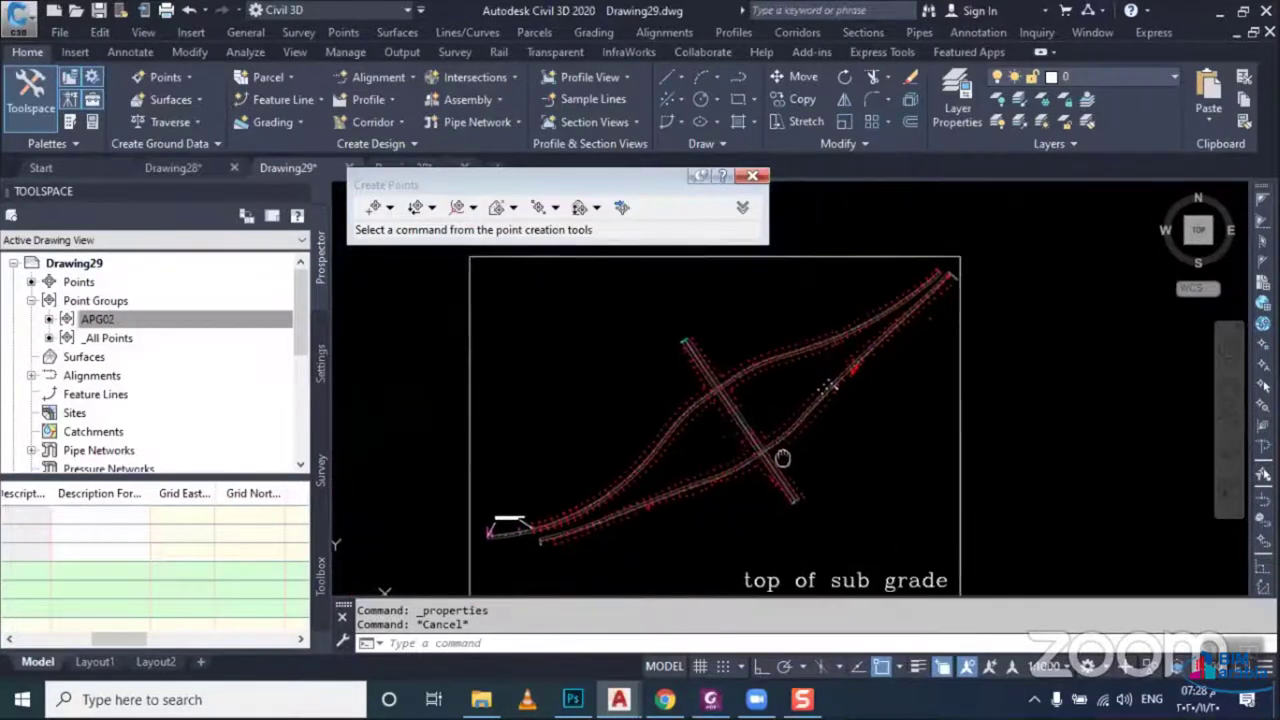
{"action": "scroll", "coordinate": [790, 440], "scroll_direction": "up", "scroll_amount": 2}
{"action": "scroll", "coordinate": [800, 400], "scroll_direction": "up", "scroll_amount": 1}
{"action": "scroll", "coordinate": [802, 434], "scroll_direction": "down", "scroll_amount": 3}
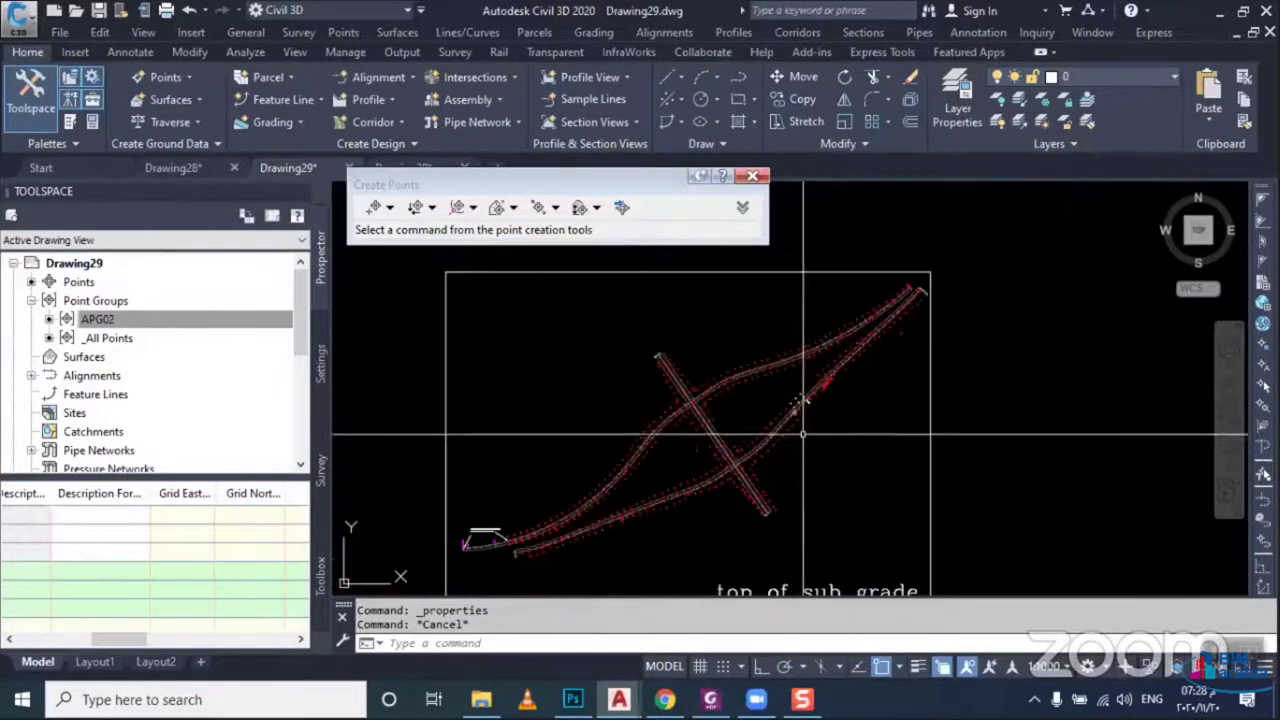
{"action": "middle_click_drag", "start_coordinate": [744, 433], "coordinate": [746, 419]}
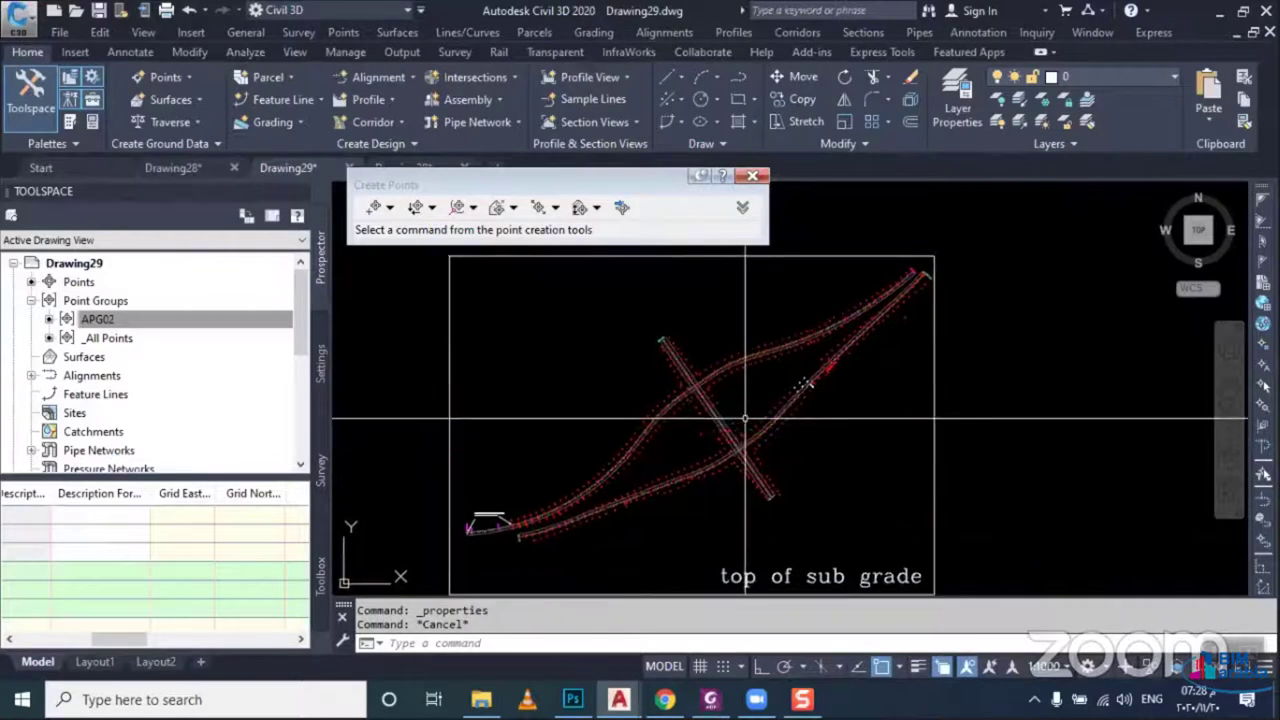
{"action": "left_click", "coordinate": [752, 176]}
Change APG02's number filter to 1-20 and confirm the twenty points in the Point List
{"action": "left_click", "coordinate": [163, 320]}
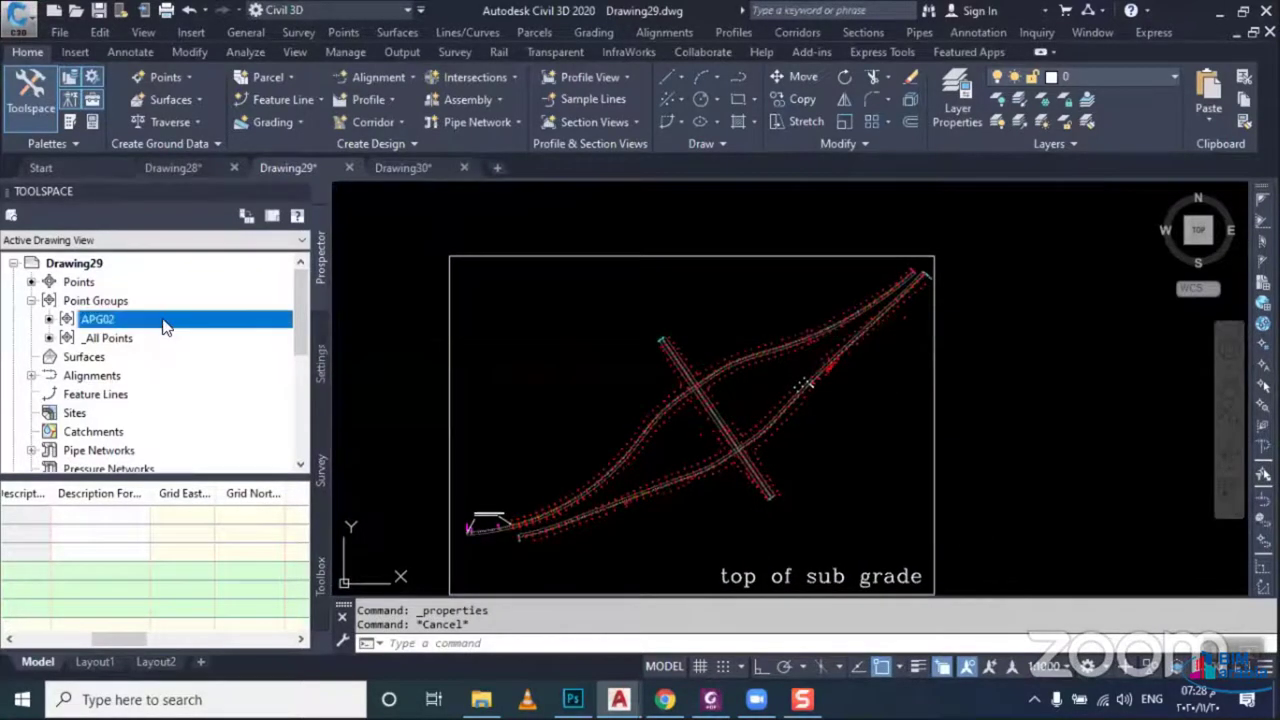
{"action": "right_click", "coordinate": [165, 328]}
{"action": "left_click", "coordinate": [235, 283]}
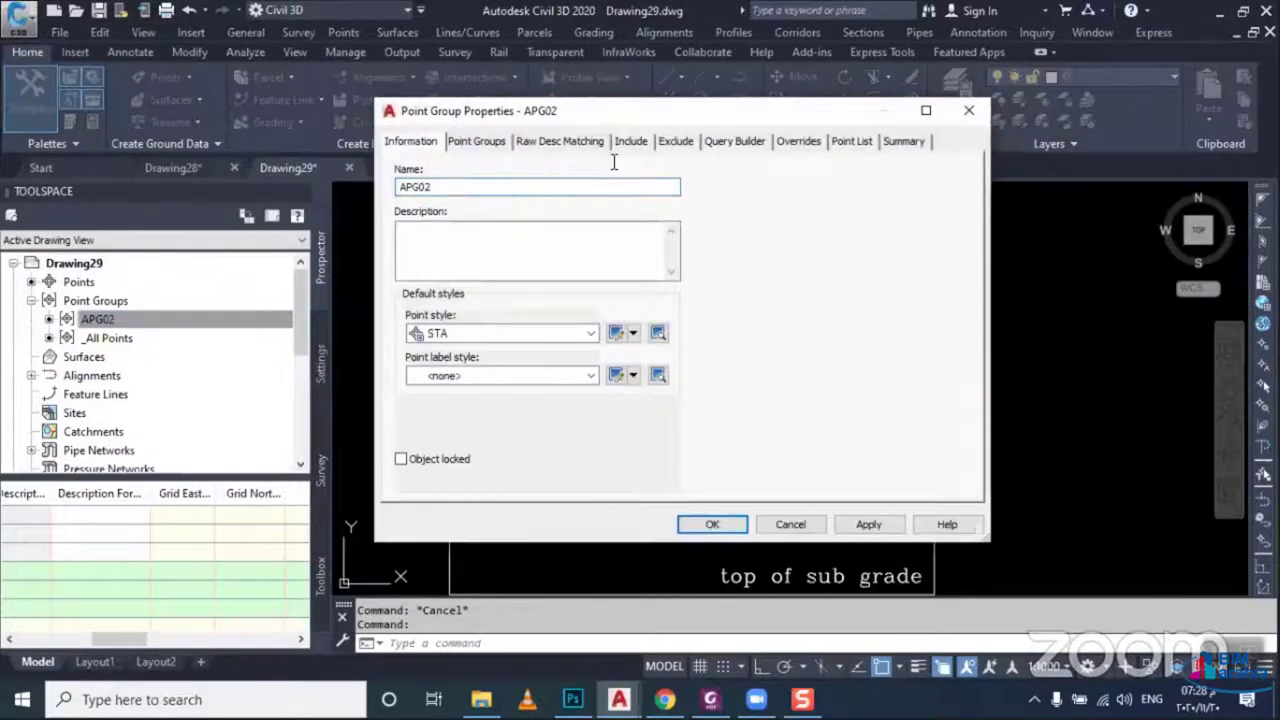
{"action": "left_click", "coordinate": [630, 141]}
{"action": "left_click_drag", "start_coordinate": [569, 174], "coordinate": [636, 174]}
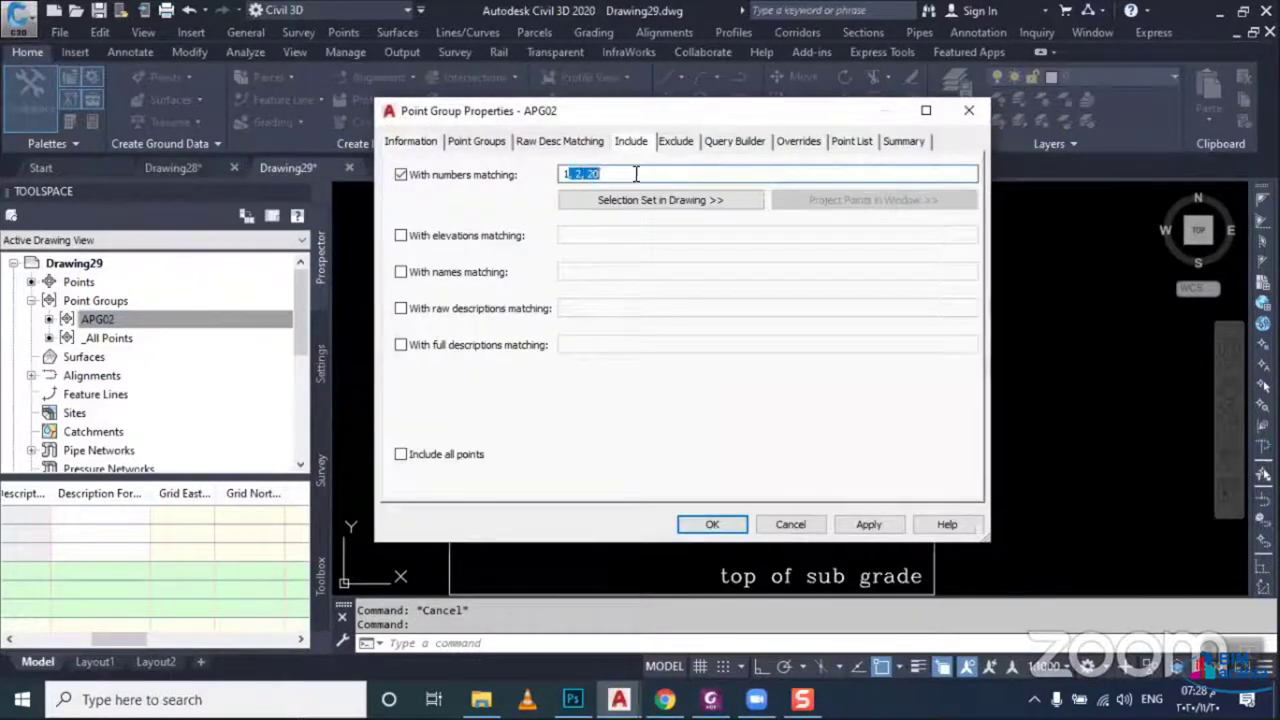
{"action": "type", "text": "-"}
{"action": "left_click", "coordinate": [868, 524]}
{"action": "left_click", "coordinate": [849, 144]}
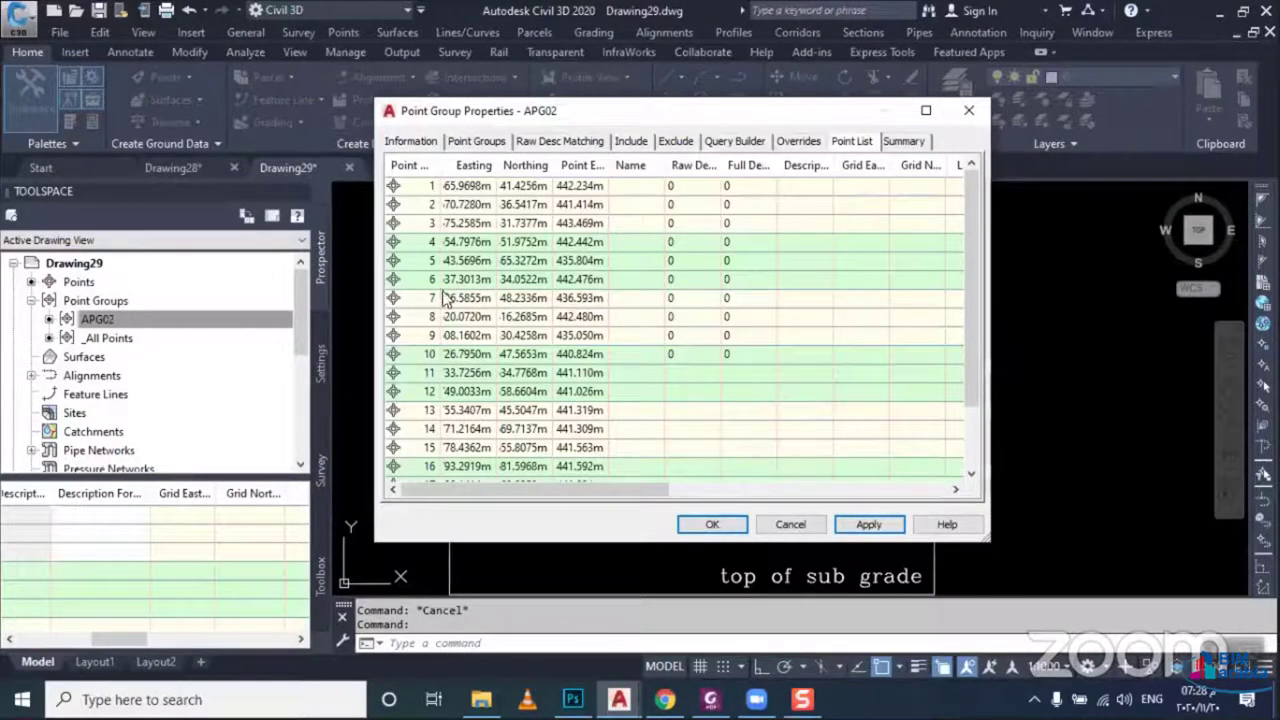
{"action": "scroll", "coordinate": [468, 450], "scroll_direction": "down", "scroll_amount": 2}
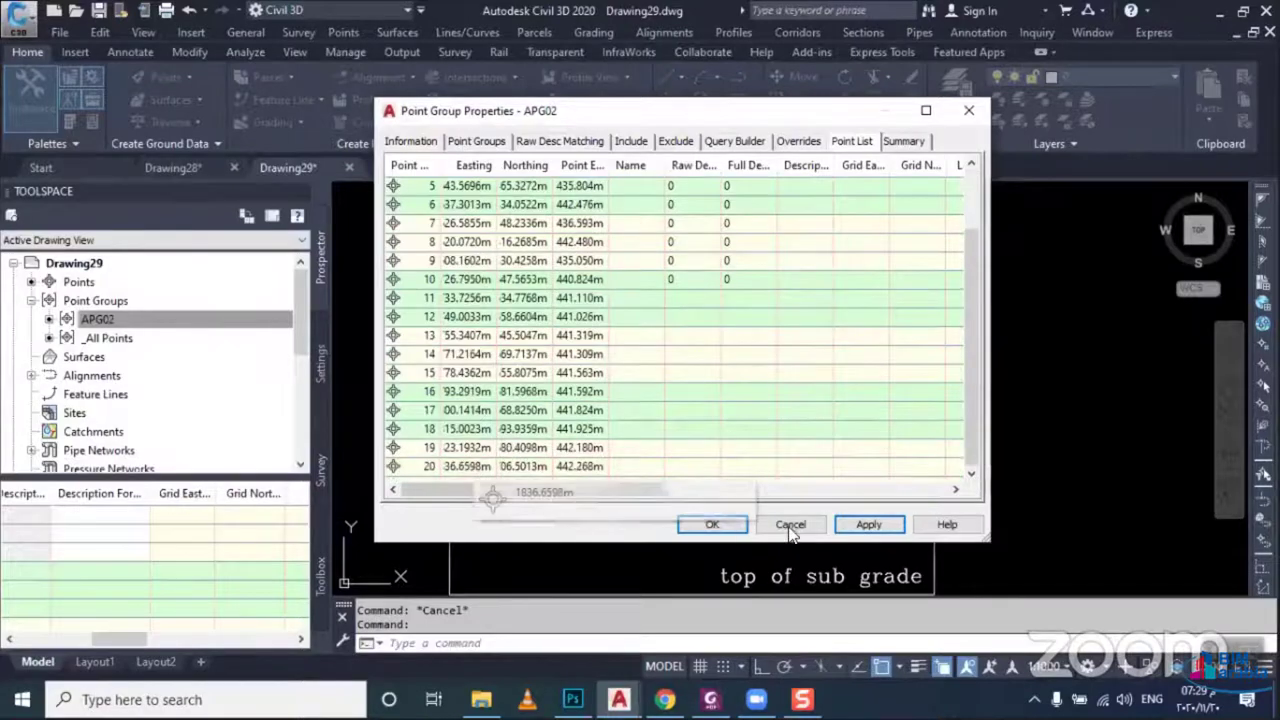
{"action": "left_click", "coordinate": [712, 526]}
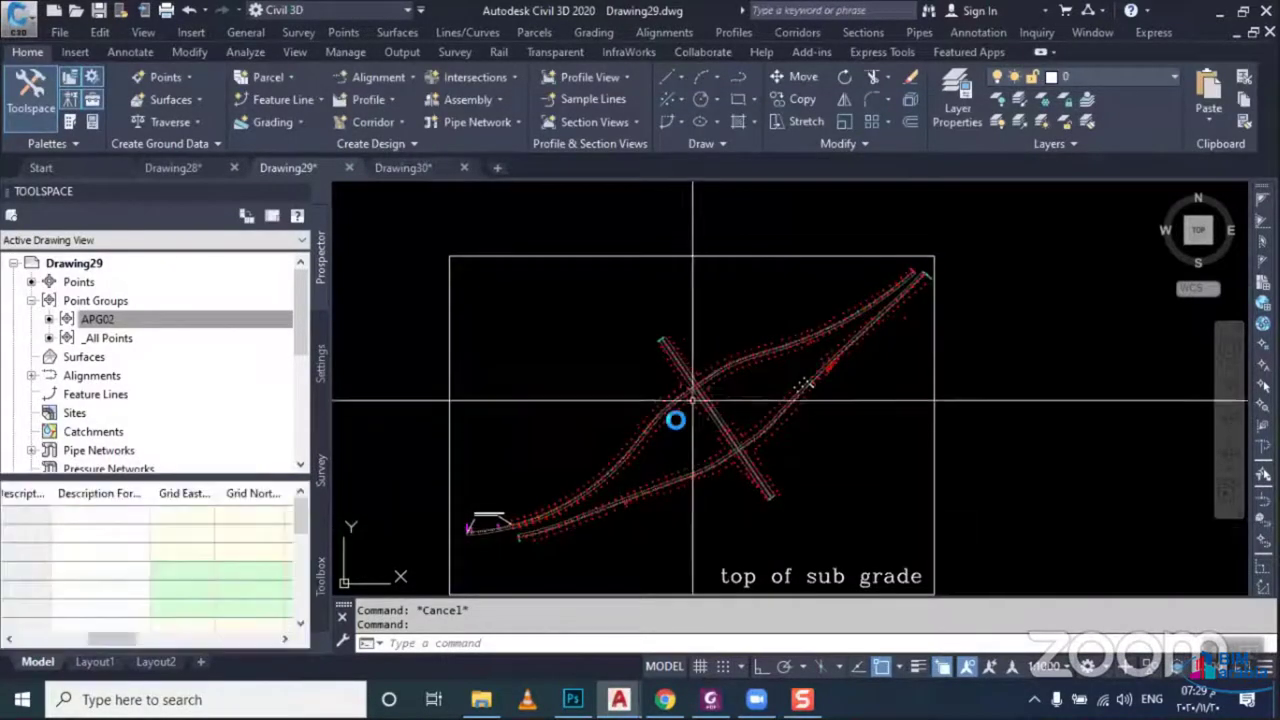
Regenerate the drawing with REGEN and zoom in on the STA-style points along the alignment
{"action": "type", "text": "E"}
{"action": "key", "text": "Return"}
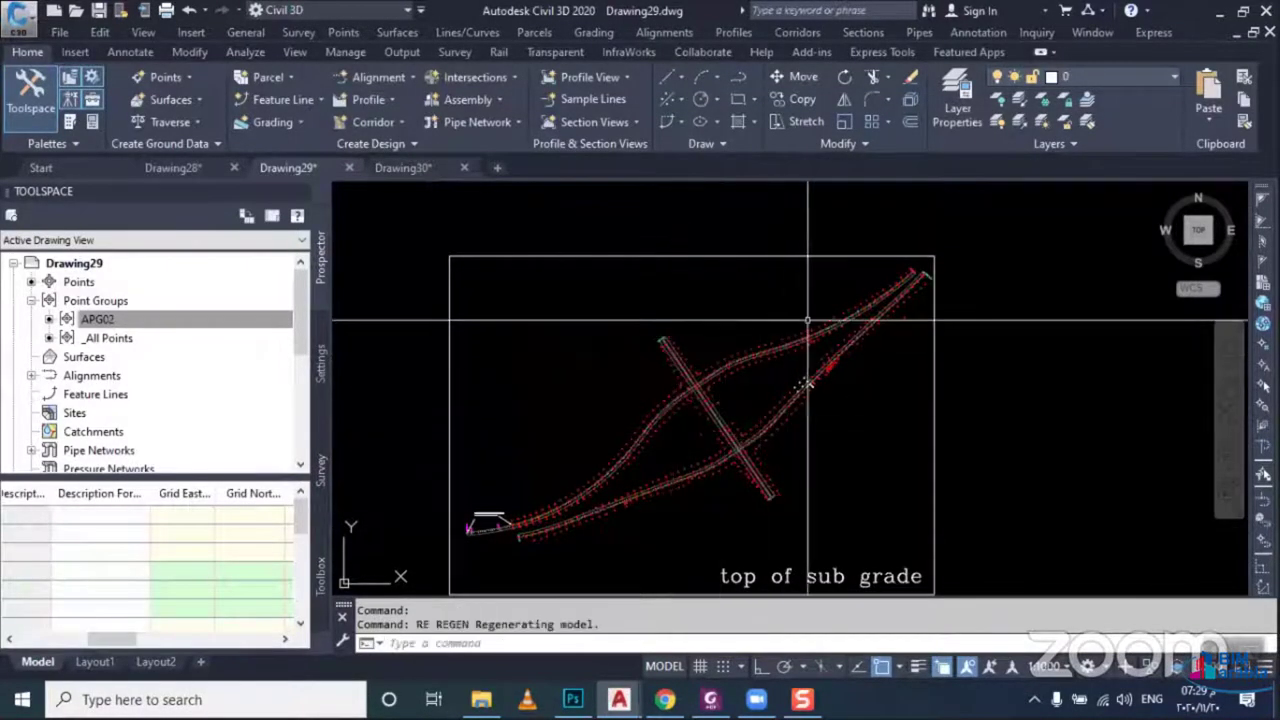
{"action": "scroll", "coordinate": [815, 320], "scroll_direction": "up", "scroll_amount": 3}
{"action": "scroll", "coordinate": [815, 320], "scroll_direction": "up", "scroll_amount": 3}
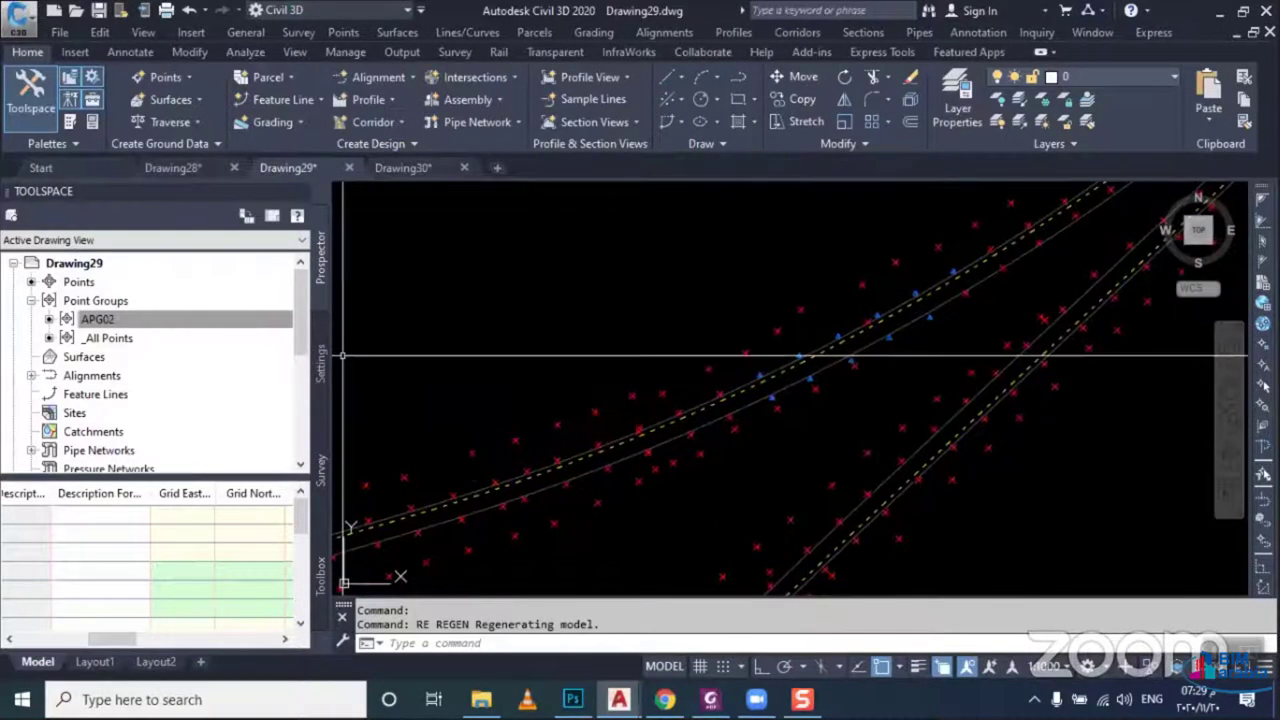
{"action": "scroll", "coordinate": [780, 365], "scroll_direction": "up", "scroll_amount": 2}
{"action": "scroll", "coordinate": [714, 374], "scroll_direction": "up", "scroll_amount": 2}
{"action": "scroll", "coordinate": [714, 374], "scroll_direction": "up", "scroll_amount": 2}
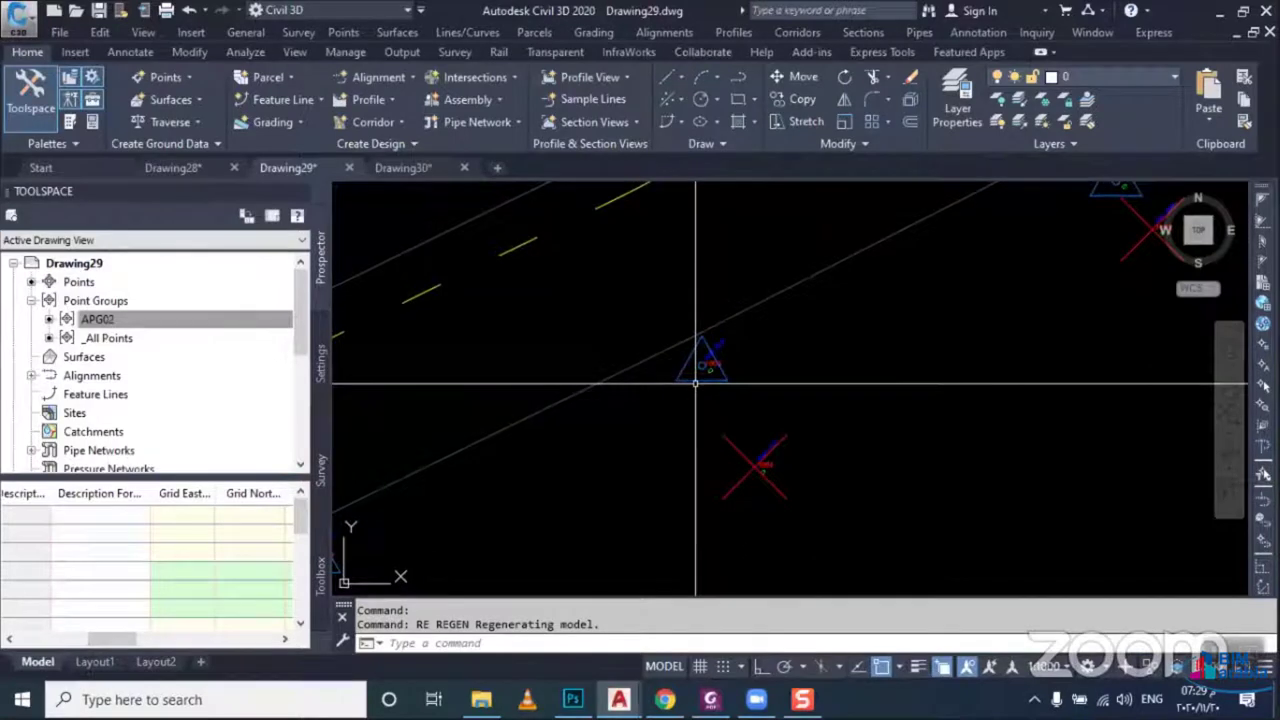
{"action": "right_click", "coordinate": [220, 320]}
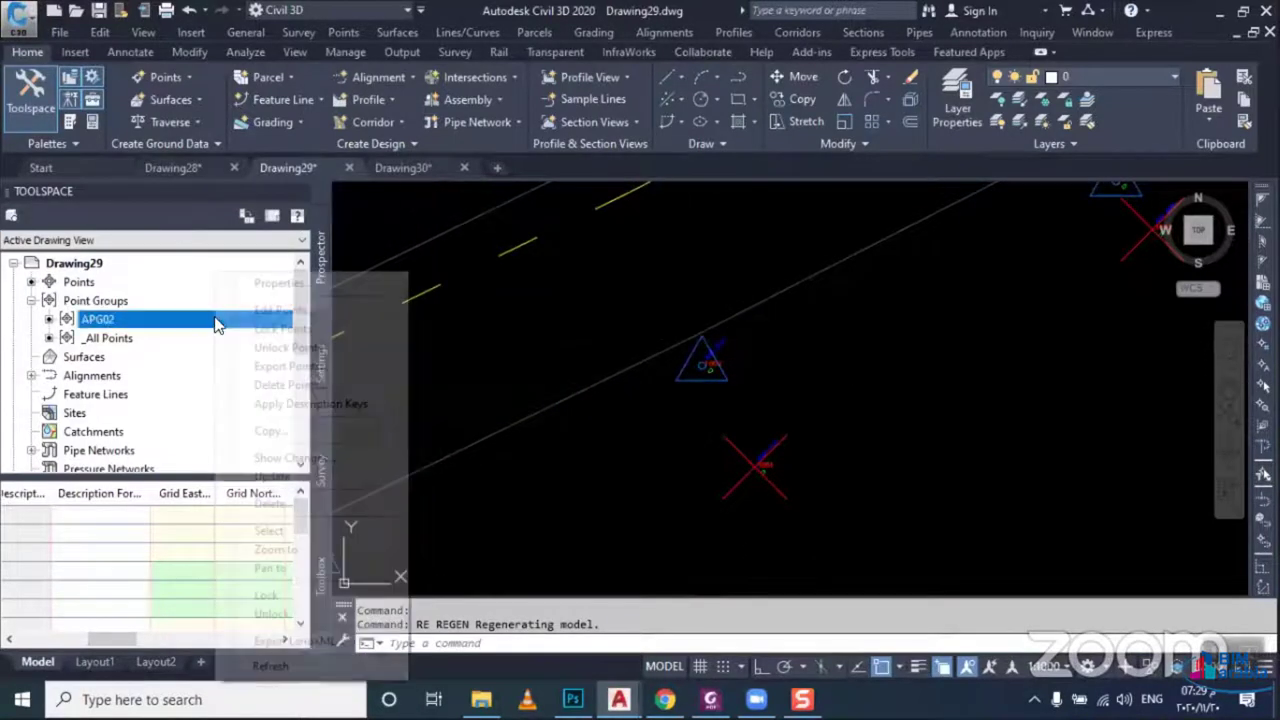
Extend APG02's number filter to 1-20,30-70 and verify point 30 appears in the Point List
{"action": "left_click", "coordinate": [279, 286]}
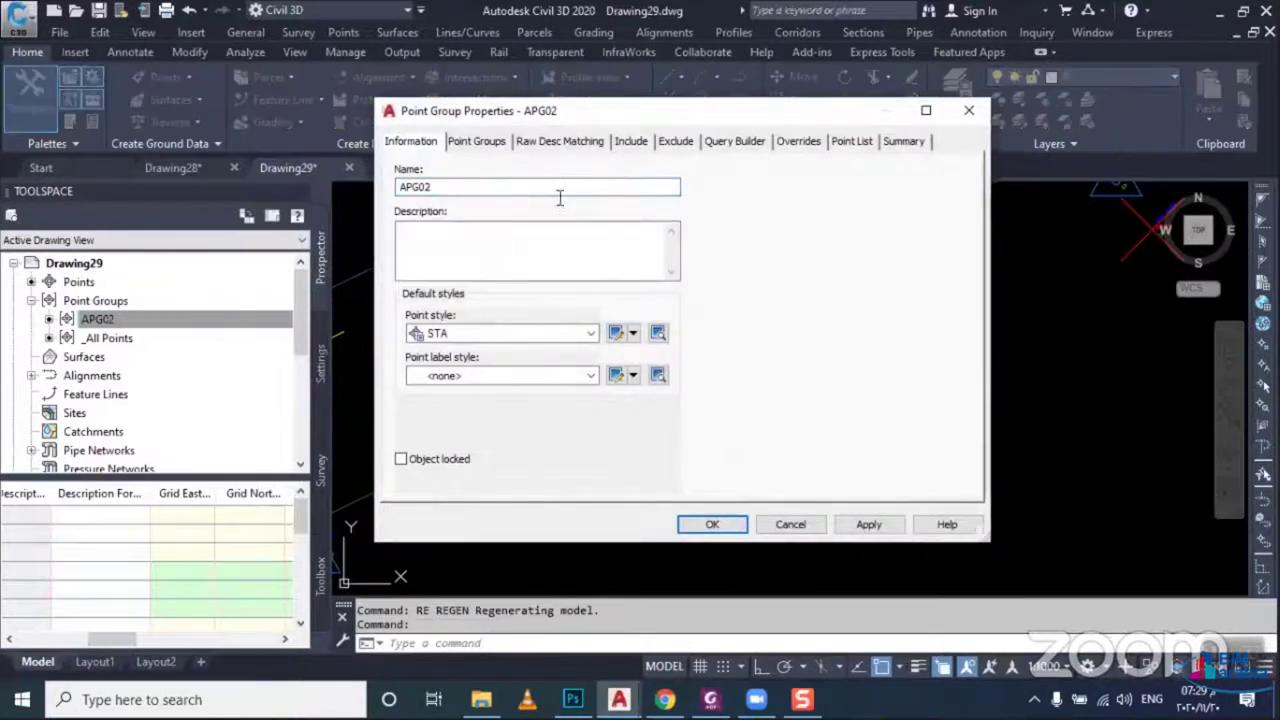
{"action": "left_click", "coordinate": [631, 141]}
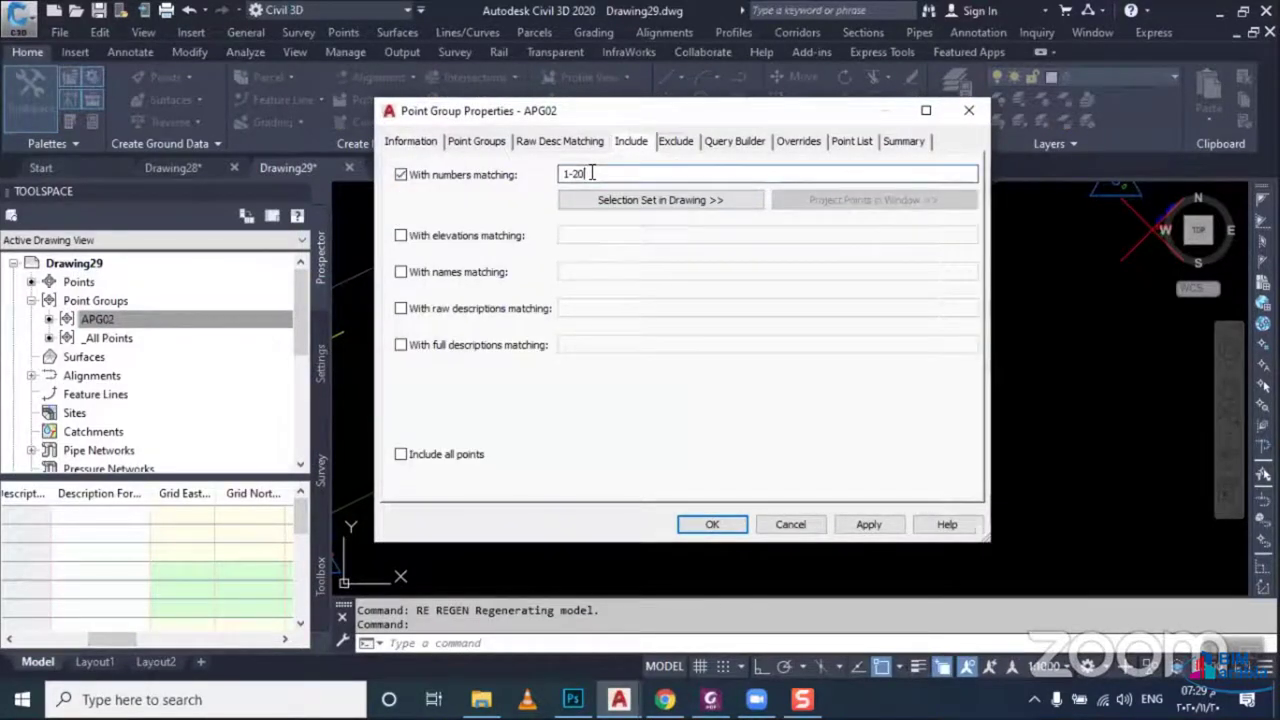
{"action": "type", "text": ",3"}
{"action": "type", "text": "0-"}
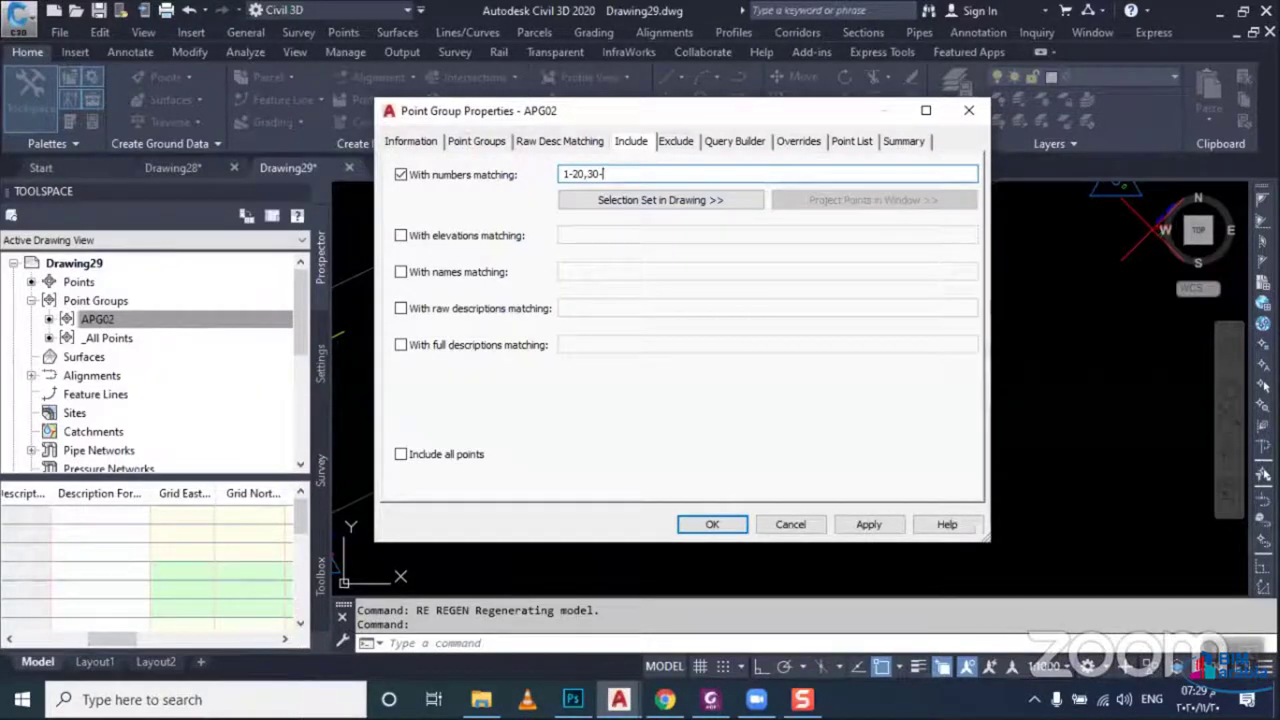
{"action": "type", "text": "70"}
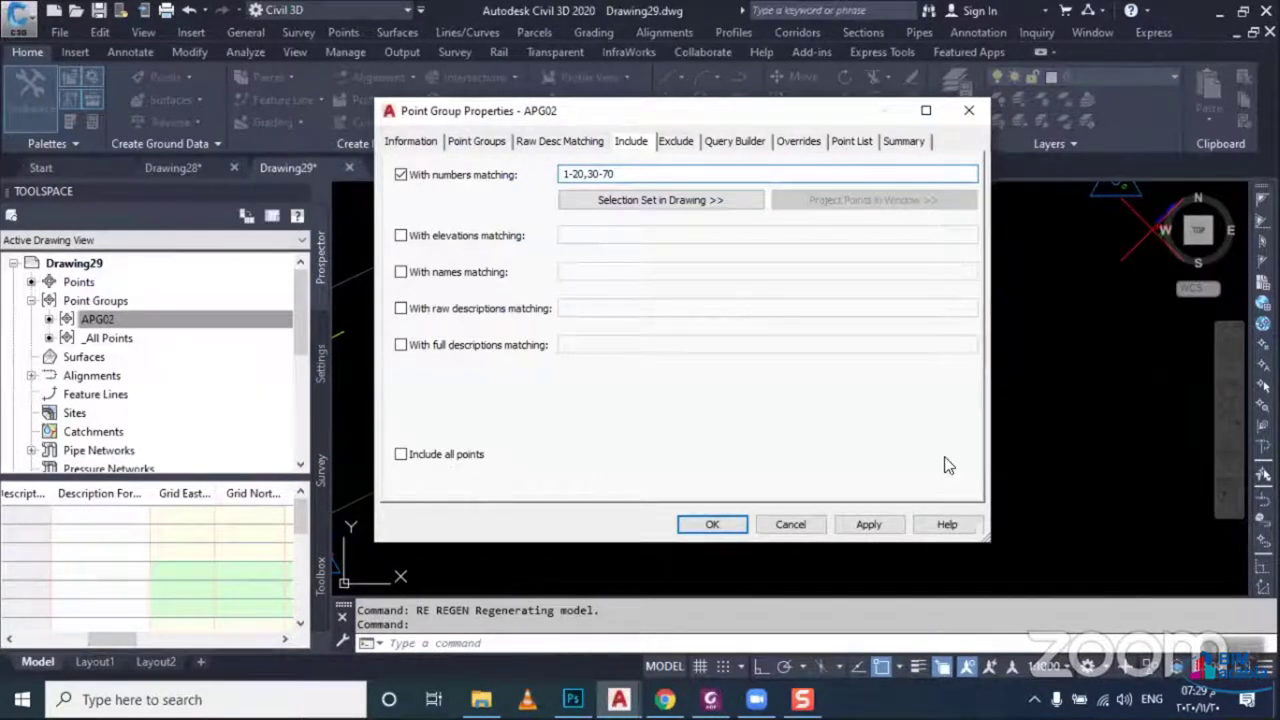
{"action": "left_click", "coordinate": [893, 520]}
{"action": "left_click", "coordinate": [855, 143]}
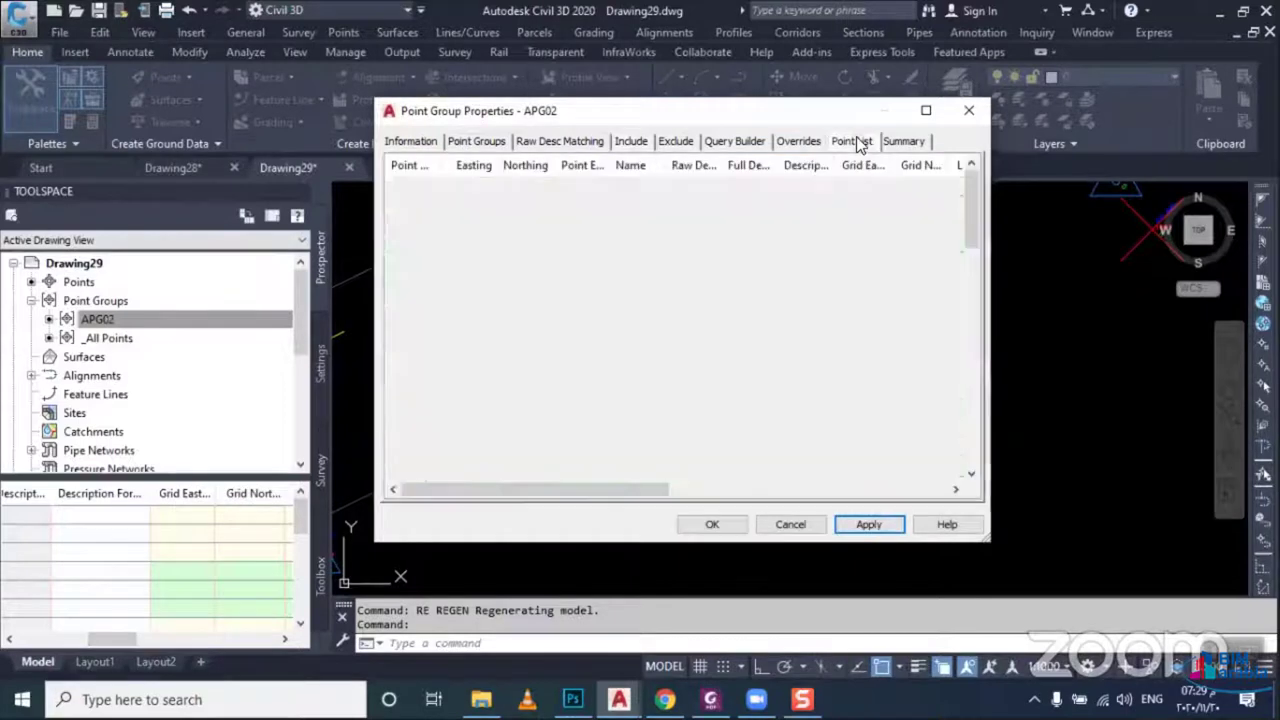
{"action": "scroll", "coordinate": [432, 365], "scroll_direction": "down", "scroll_amount": 1}
{"action": "scroll", "coordinate": [432, 365], "scroll_direction": "down", "scroll_amount": 1}
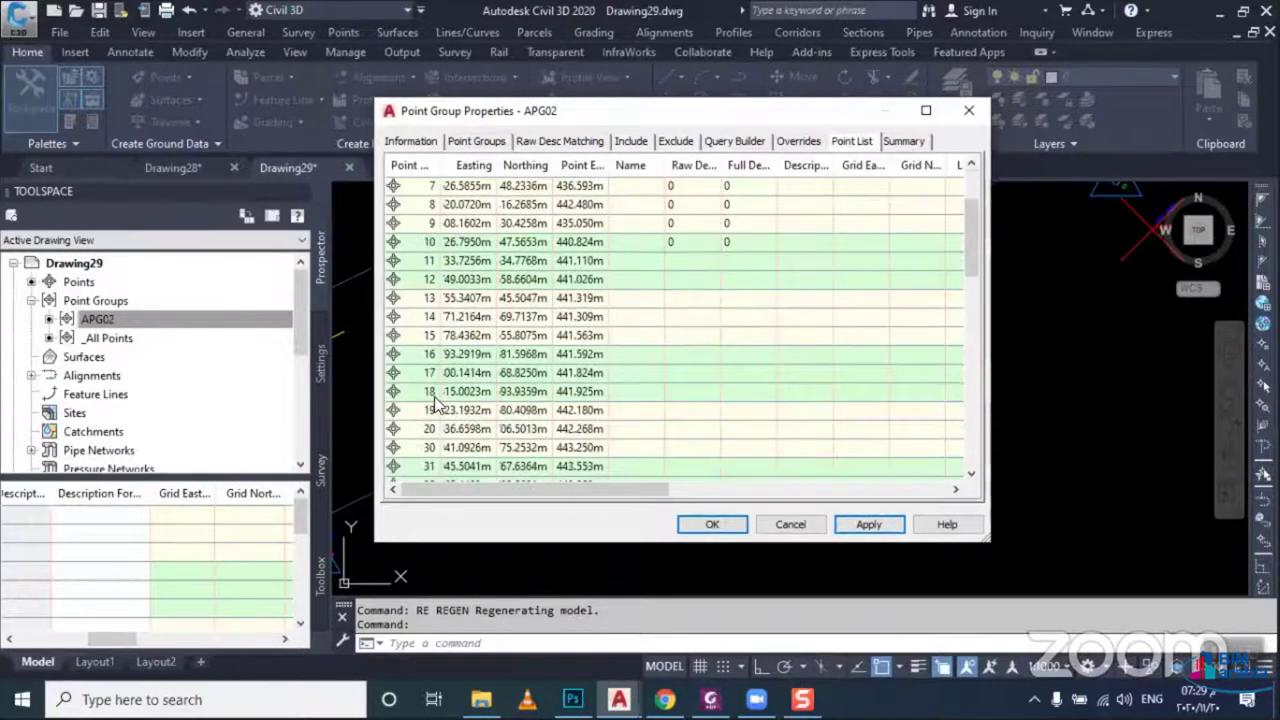
{"action": "left_click", "coordinate": [434, 449]}
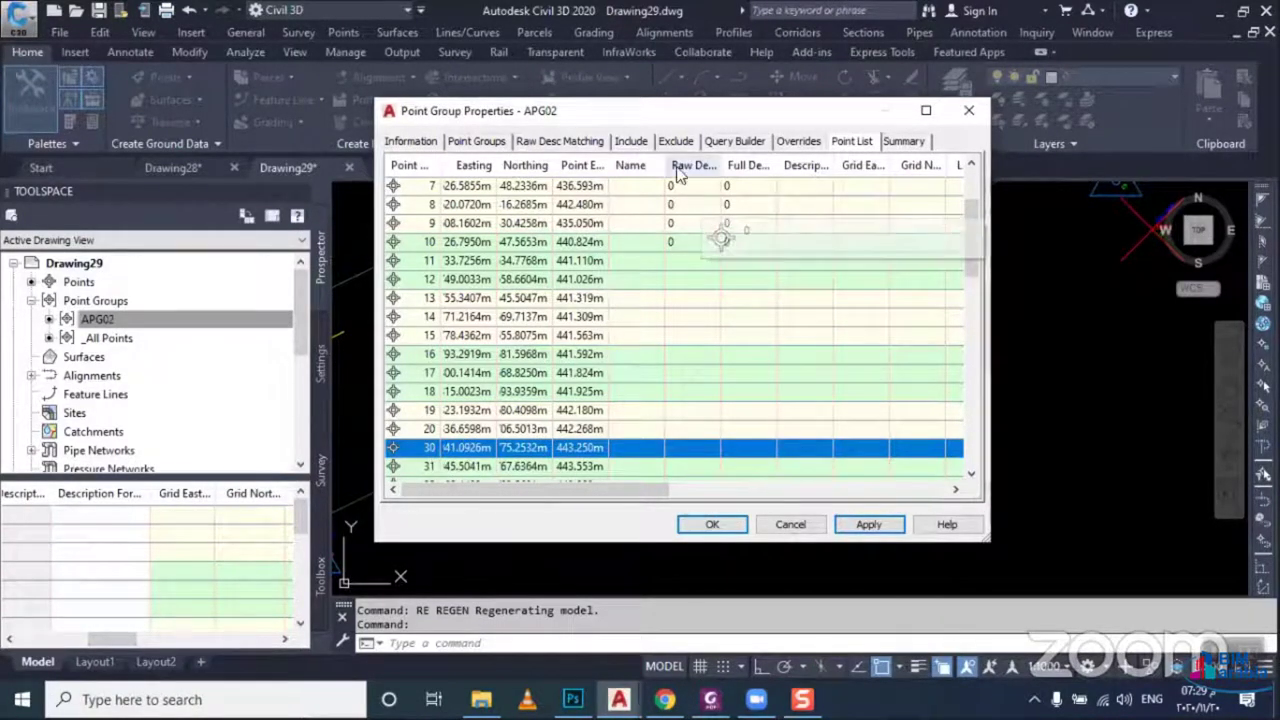
{"action": "left_click", "coordinate": [631, 142]}
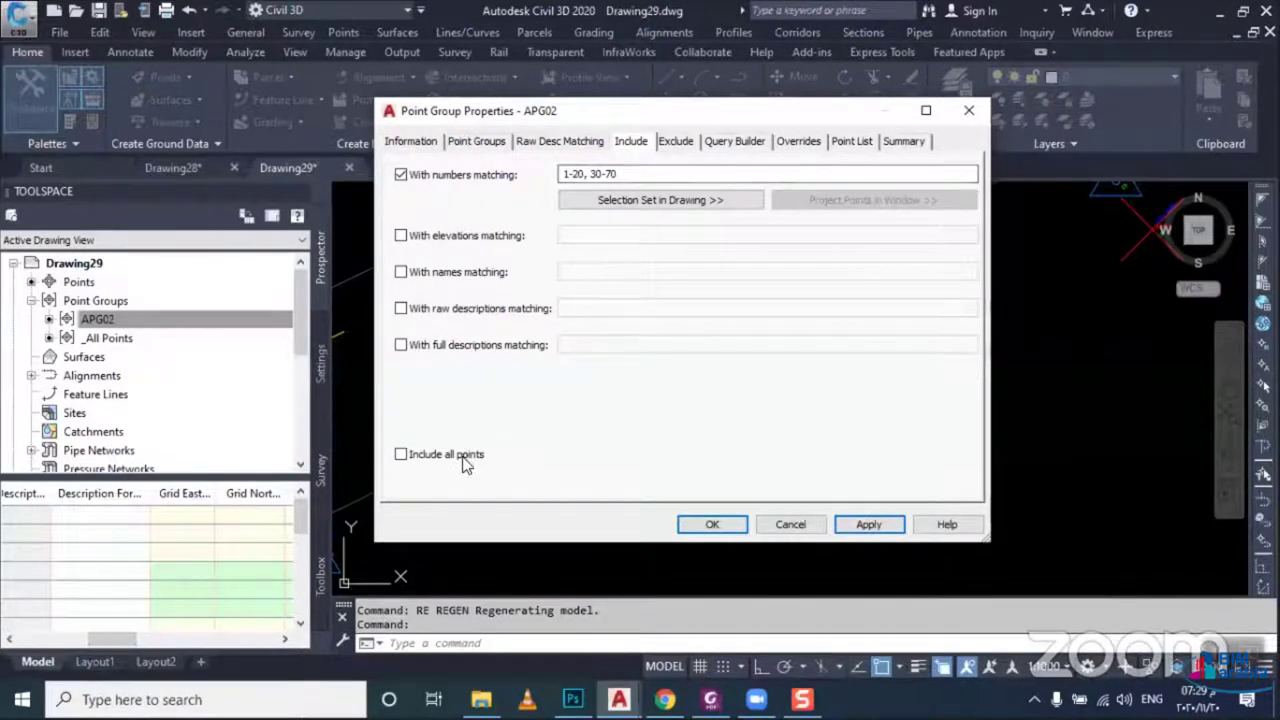
{"action": "left_click", "coordinate": [401, 456]}
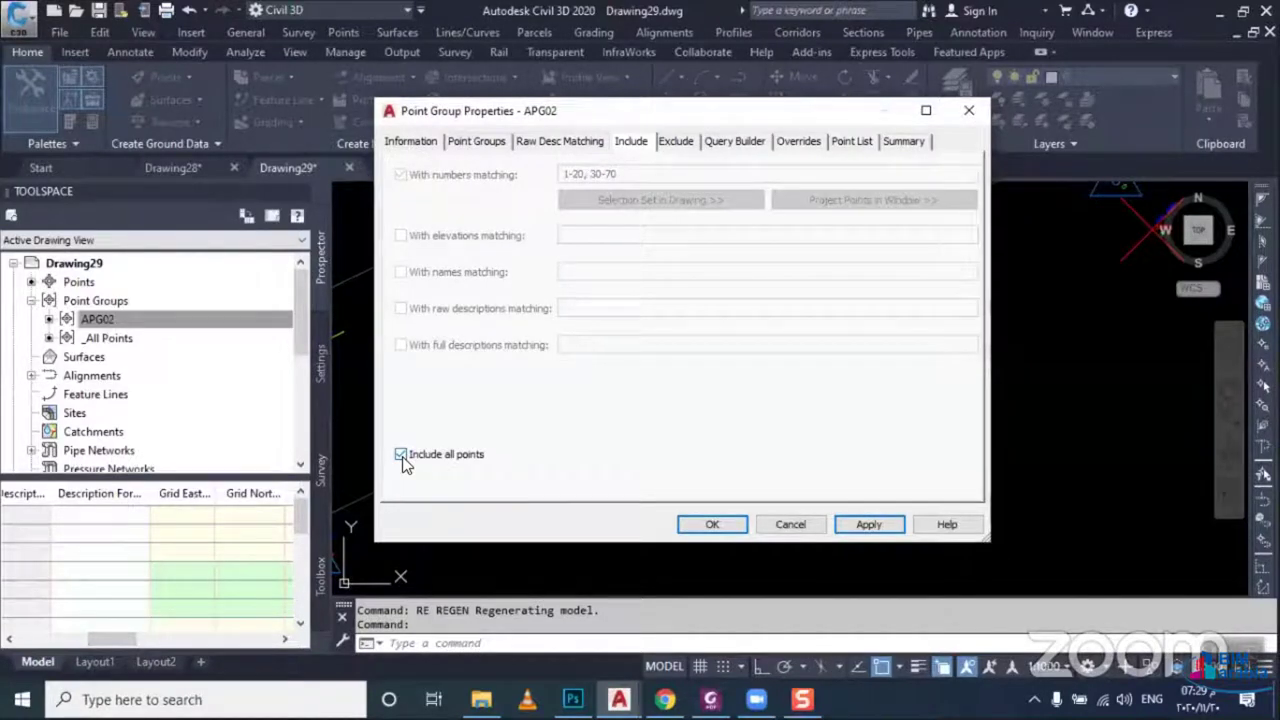
{"action": "left_click", "coordinate": [401, 455]}
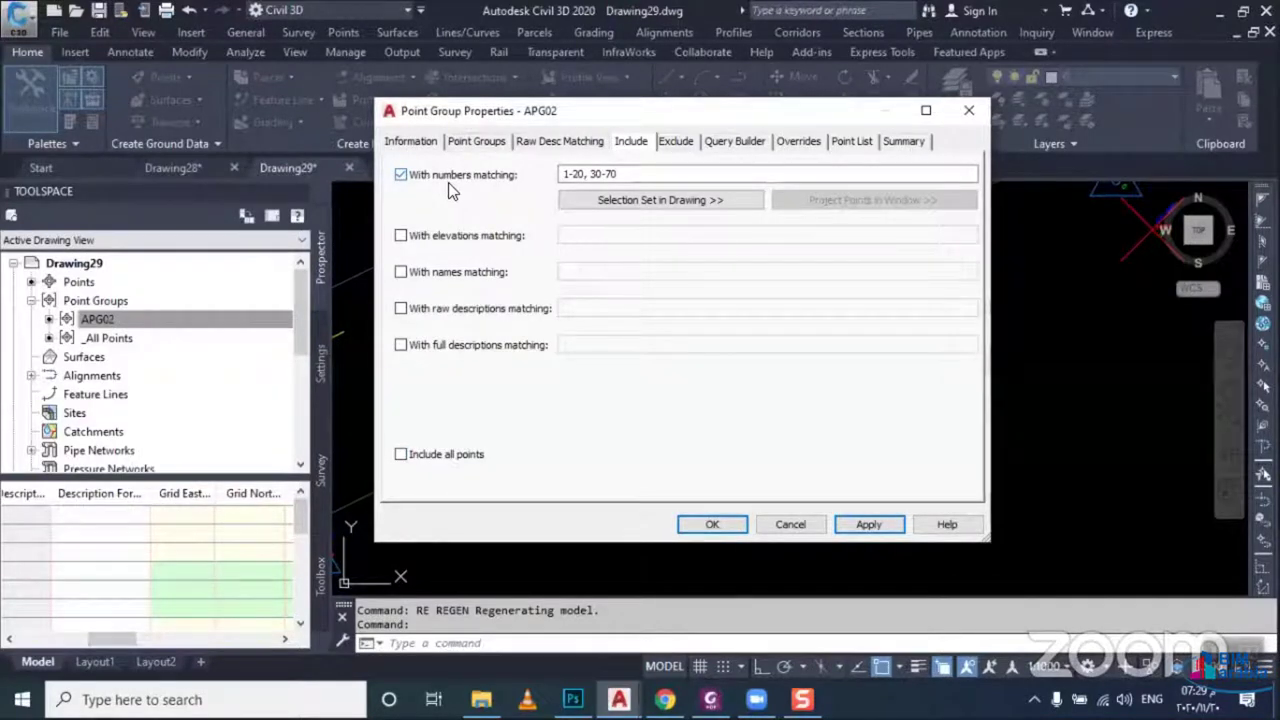
Window-select all 742 drawing points for APG02 and confirm the 1-742 number range
{"action": "left_click", "coordinate": [604, 200]}
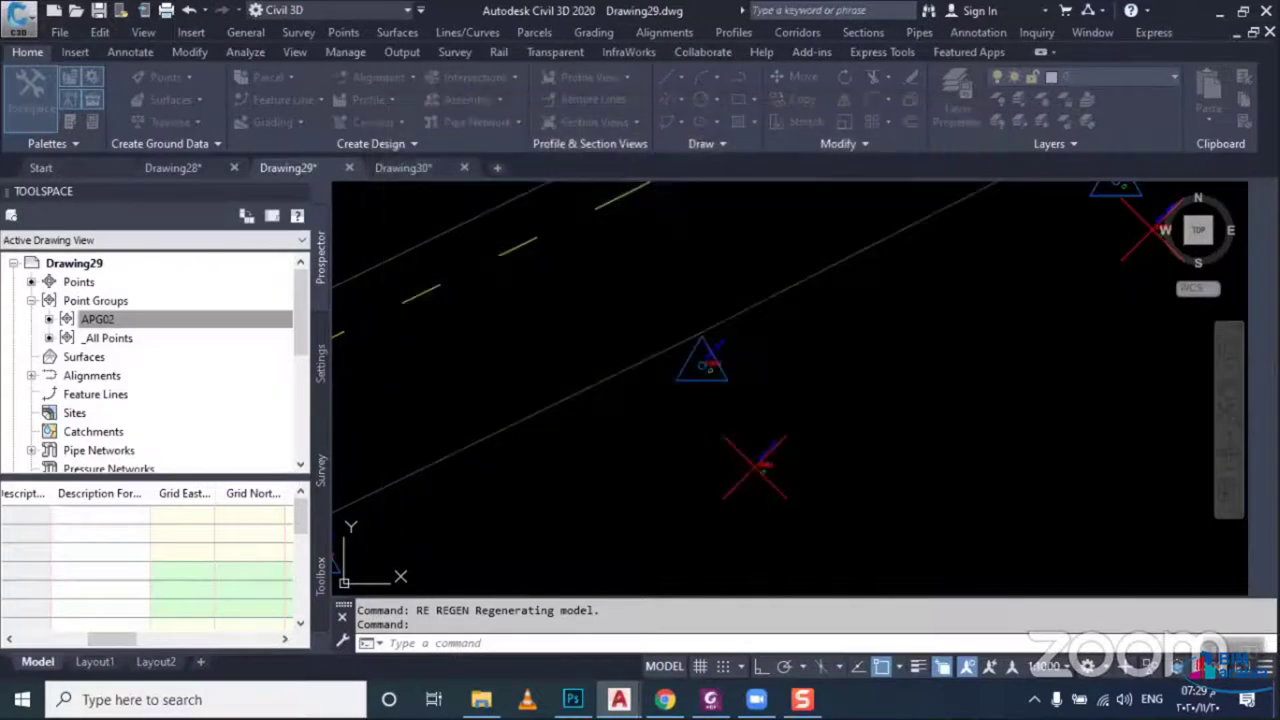
{"action": "scroll", "coordinate": [607, 453], "scroll_direction": "down", "scroll_amount": 5}
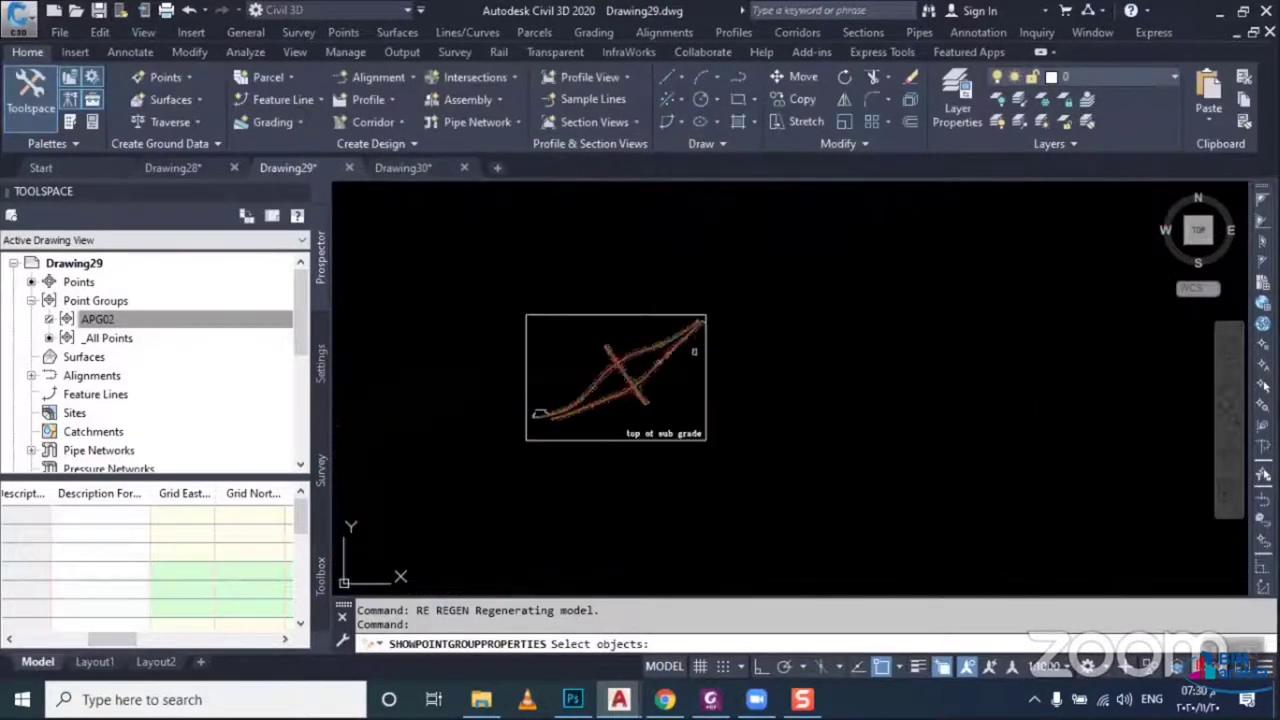
{"action": "left_click", "coordinate": [851, 277]}
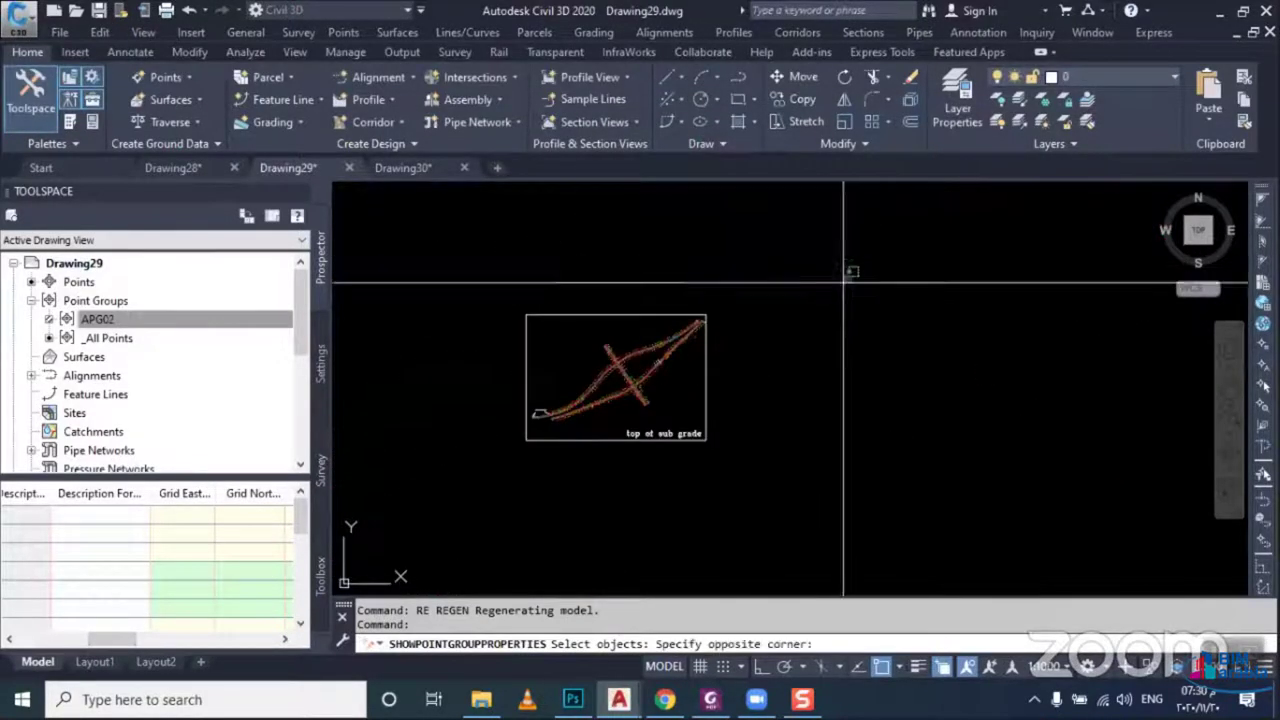
{"action": "left_click", "coordinate": [484, 487]}
{"action": "key", "text": "Return"}
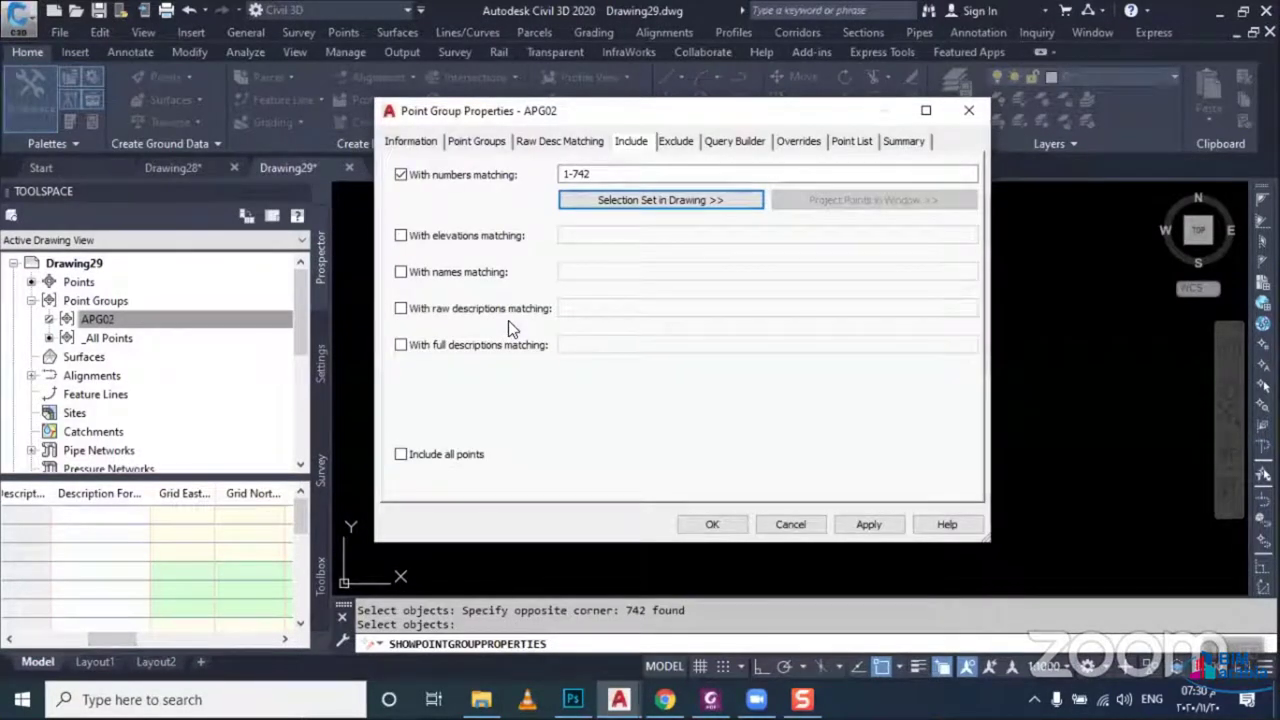
{"action": "left_click", "coordinate": [690, 523]}
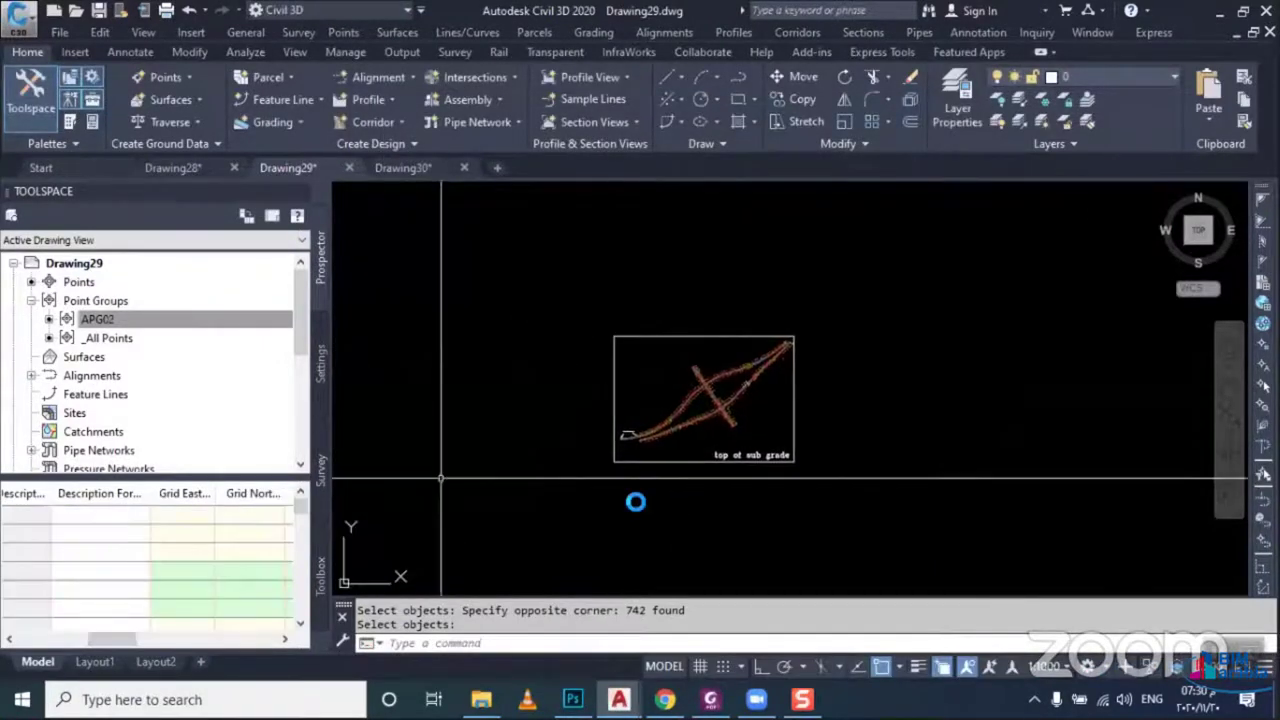
Create a new TIN surface named NGL
{"action": "right_click", "coordinate": [63, 364]}
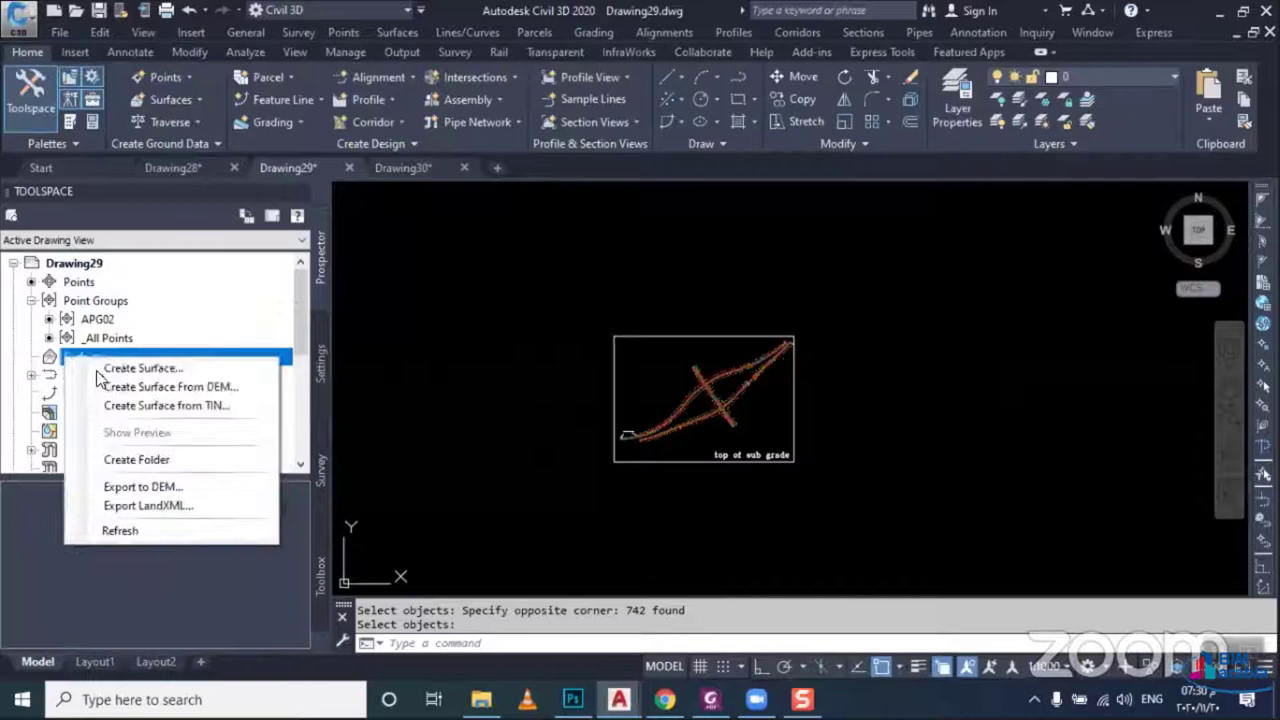
{"action": "left_click", "coordinate": [180, 367]}
{"action": "left_click", "coordinate": [472, 254]}
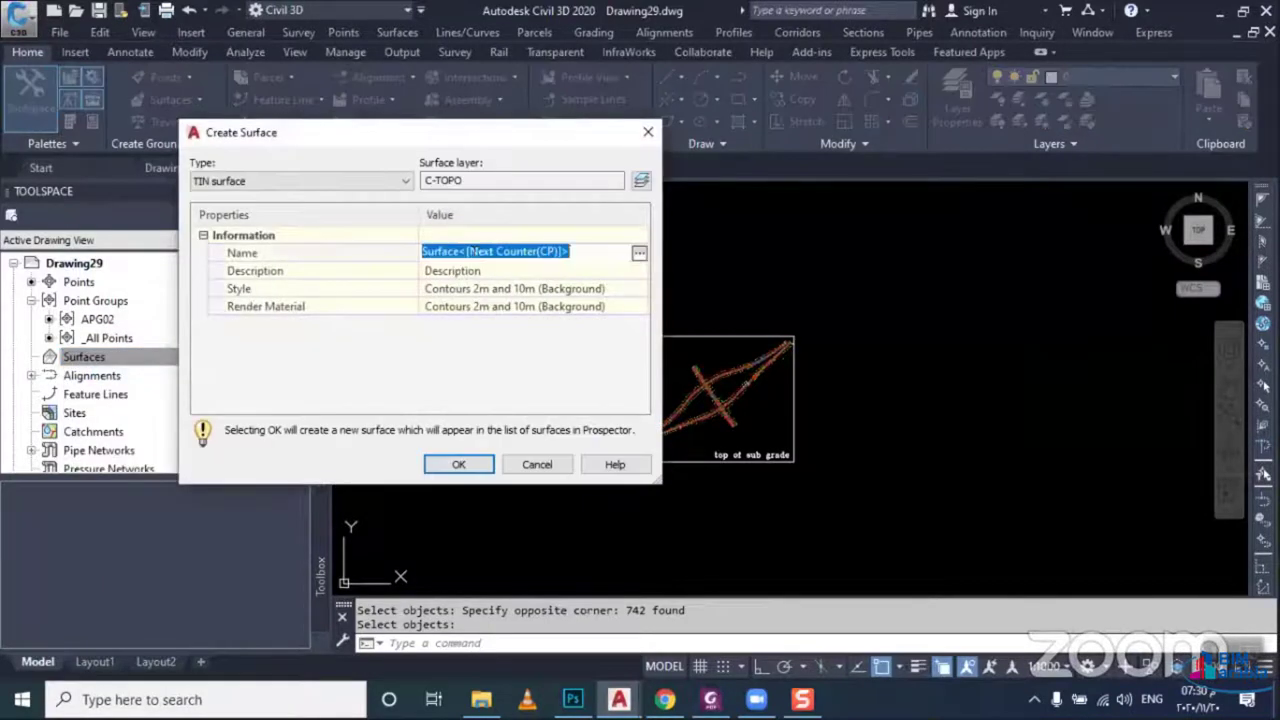
{"action": "type", "text": "NGL"}
{"action": "left_click", "coordinate": [448, 458]}
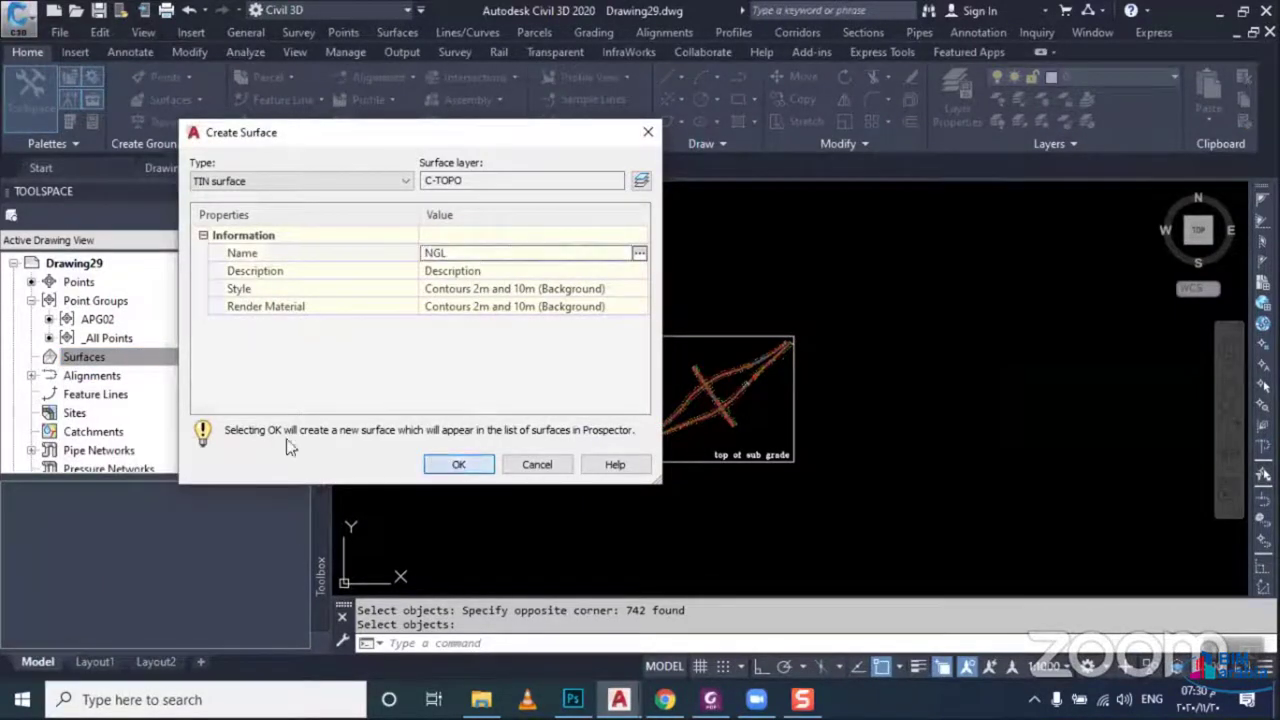
Add point group APG02 to the NGL surface definition's Point Groups
{"action": "left_click", "coordinate": [31, 357]}
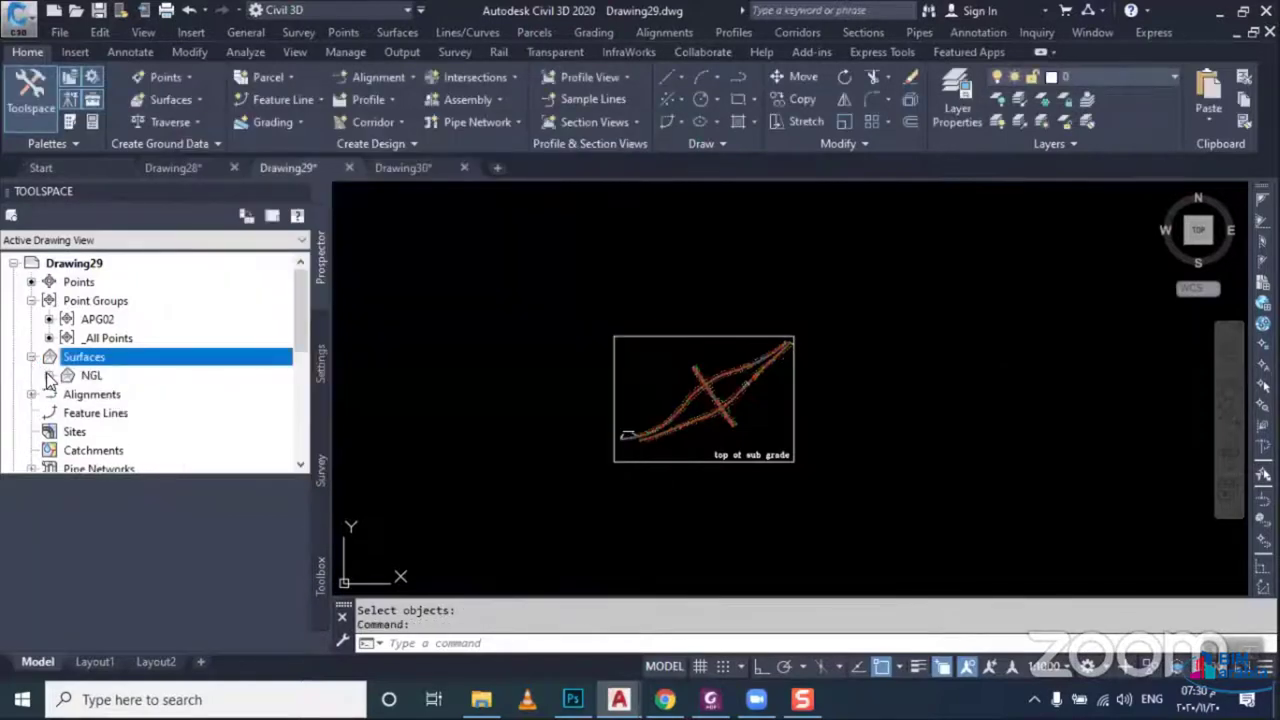
{"action": "left_click", "coordinate": [46, 372]}
{"action": "left_click", "coordinate": [64, 430]}
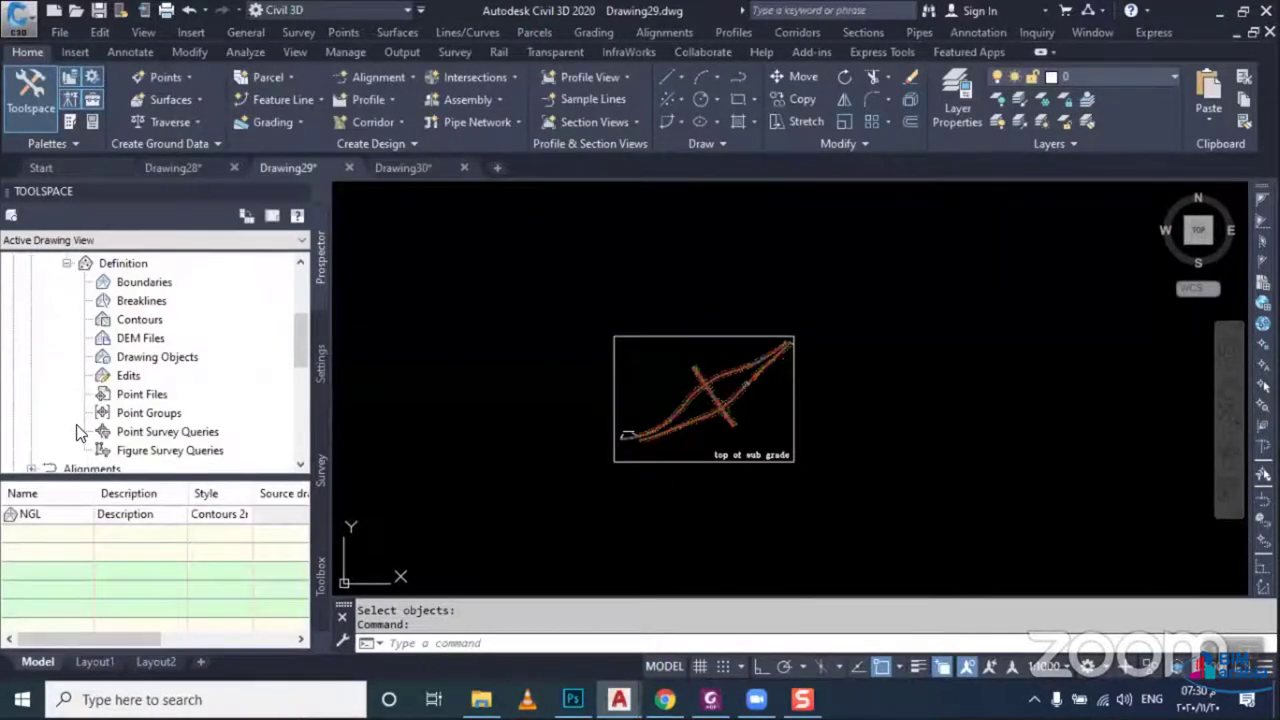
{"action": "left_click", "coordinate": [137, 417]}
{"action": "right_click", "coordinate": [161, 418]}
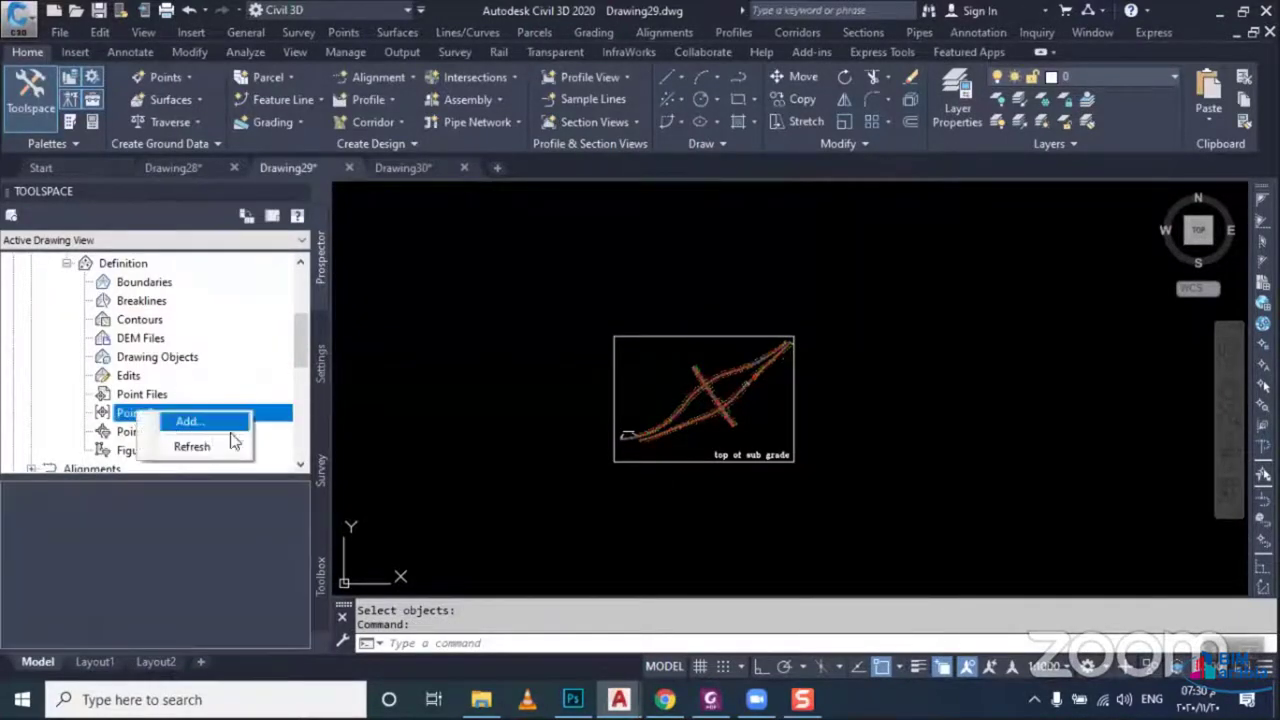
{"action": "left_click", "coordinate": [229, 426]}
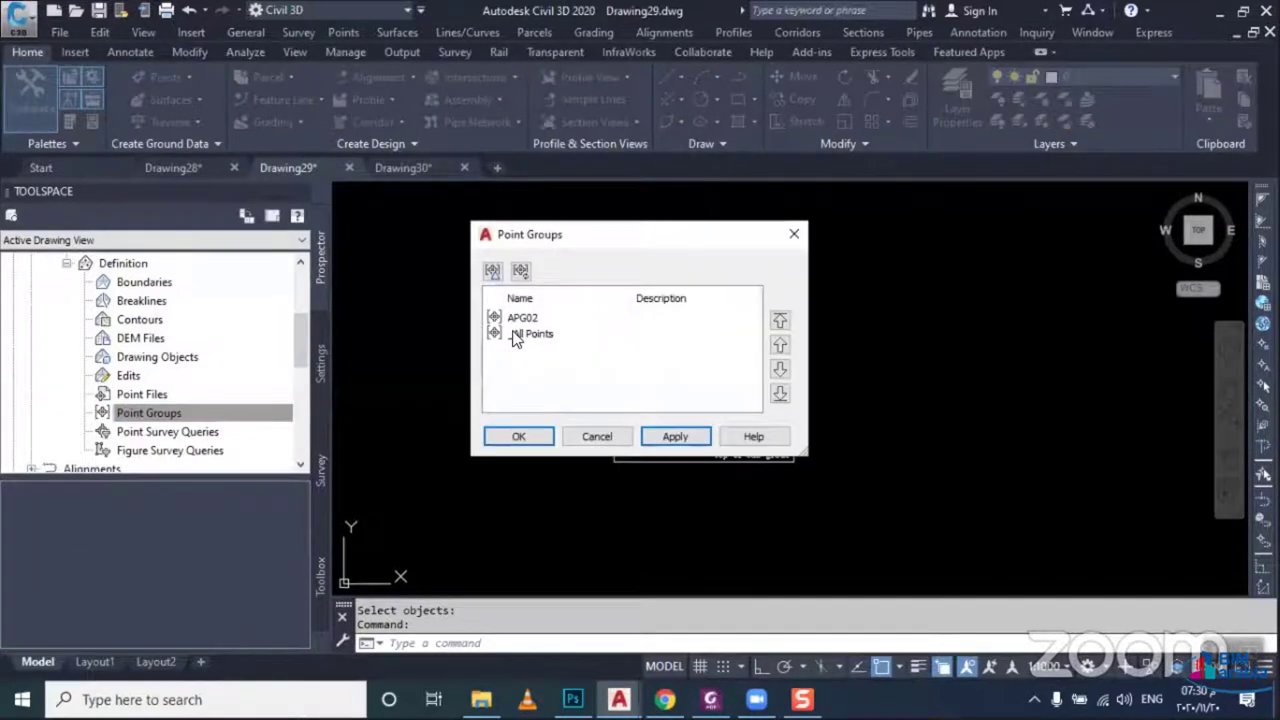
{"action": "left_click", "coordinate": [530, 437]}
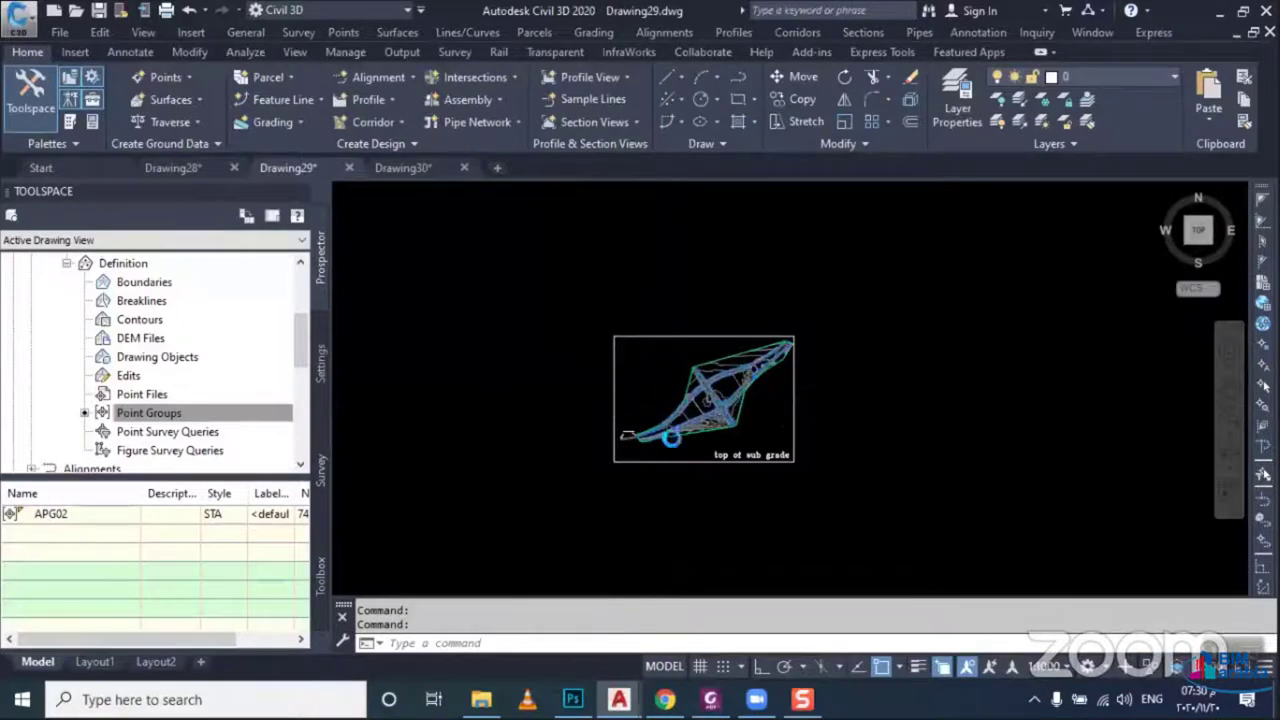
{"action": "scroll", "coordinate": [145, 315], "scroll_direction": "up", "scroll_amount": 2}
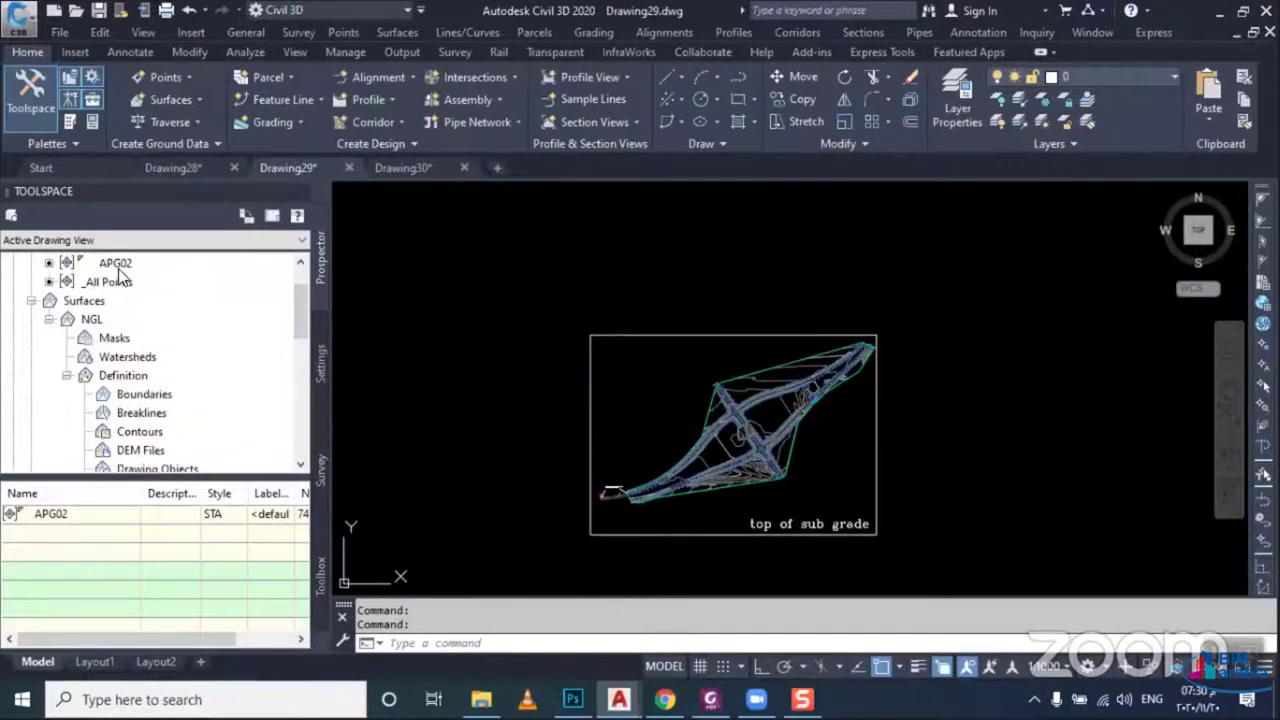
{"action": "scroll", "coordinate": [120, 285], "scroll_direction": "up", "scroll_amount": 1}
{"action": "left_click", "coordinate": [116, 282]}
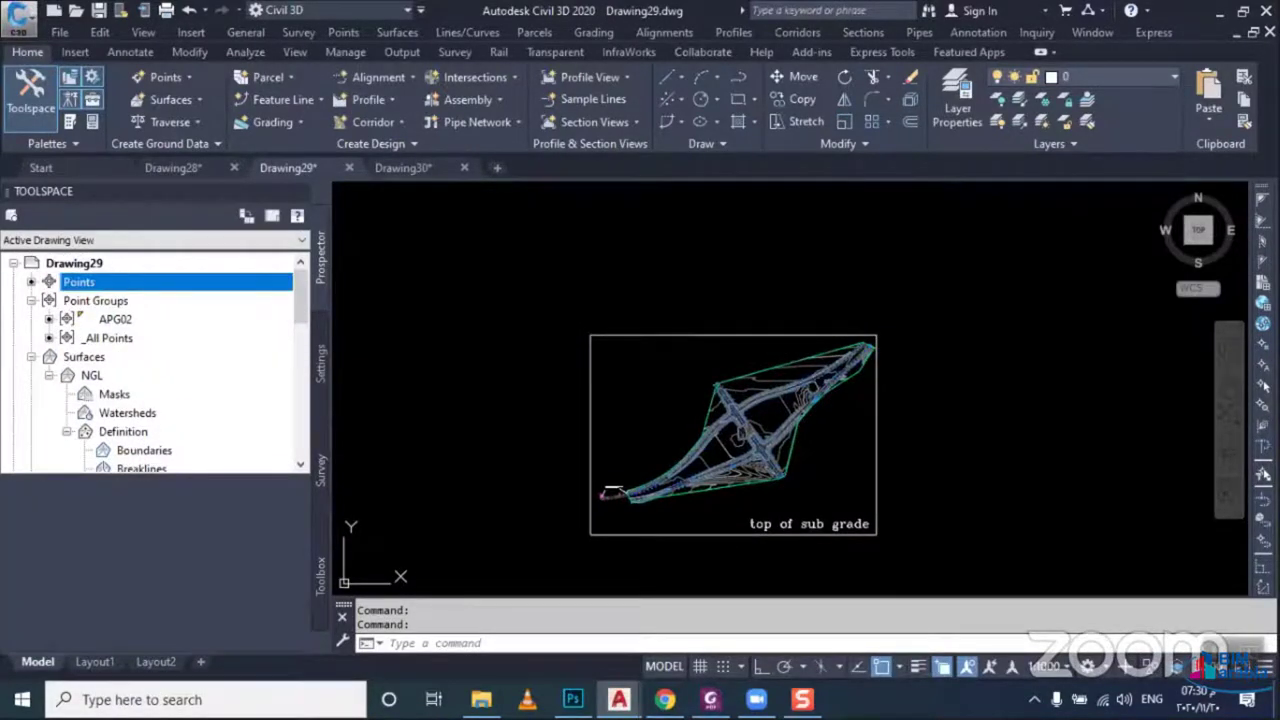
Place a manual COGO point beside the NGL surface at elevation 100
{"action": "left_click", "coordinate": [375, 207]}
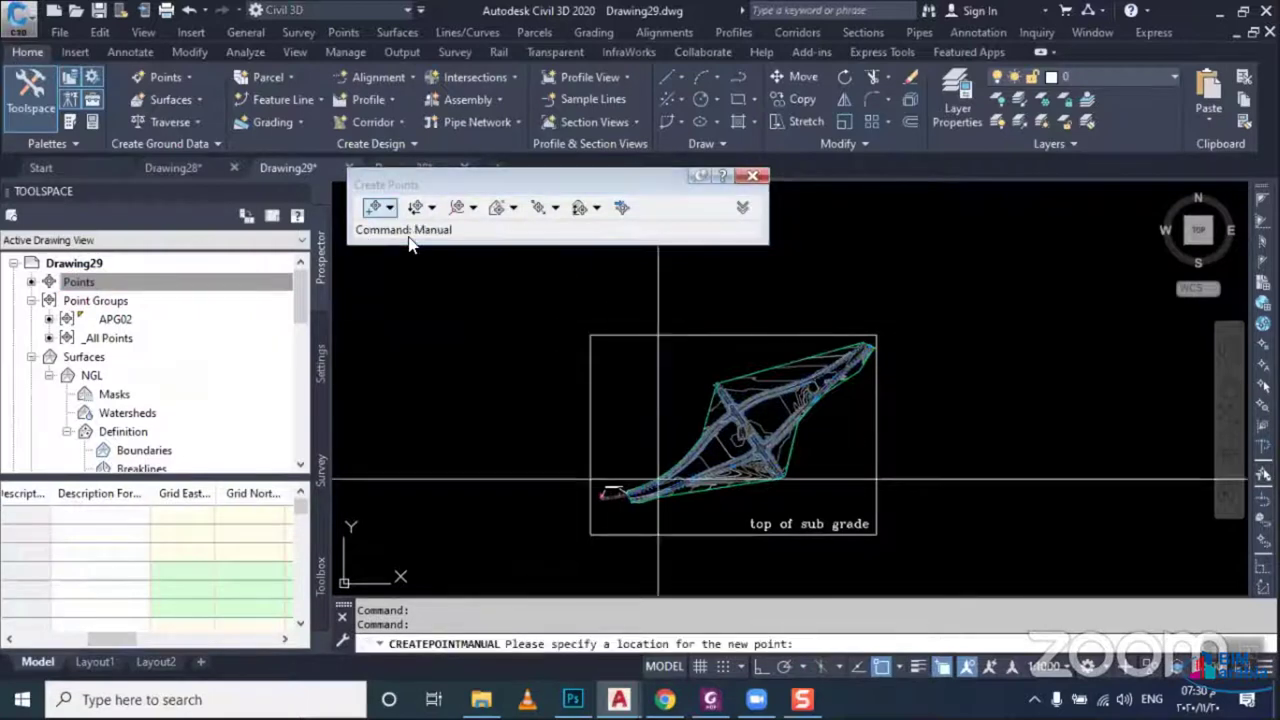
{"action": "scroll", "coordinate": [677, 451], "scroll_direction": "up", "scroll_amount": 4}
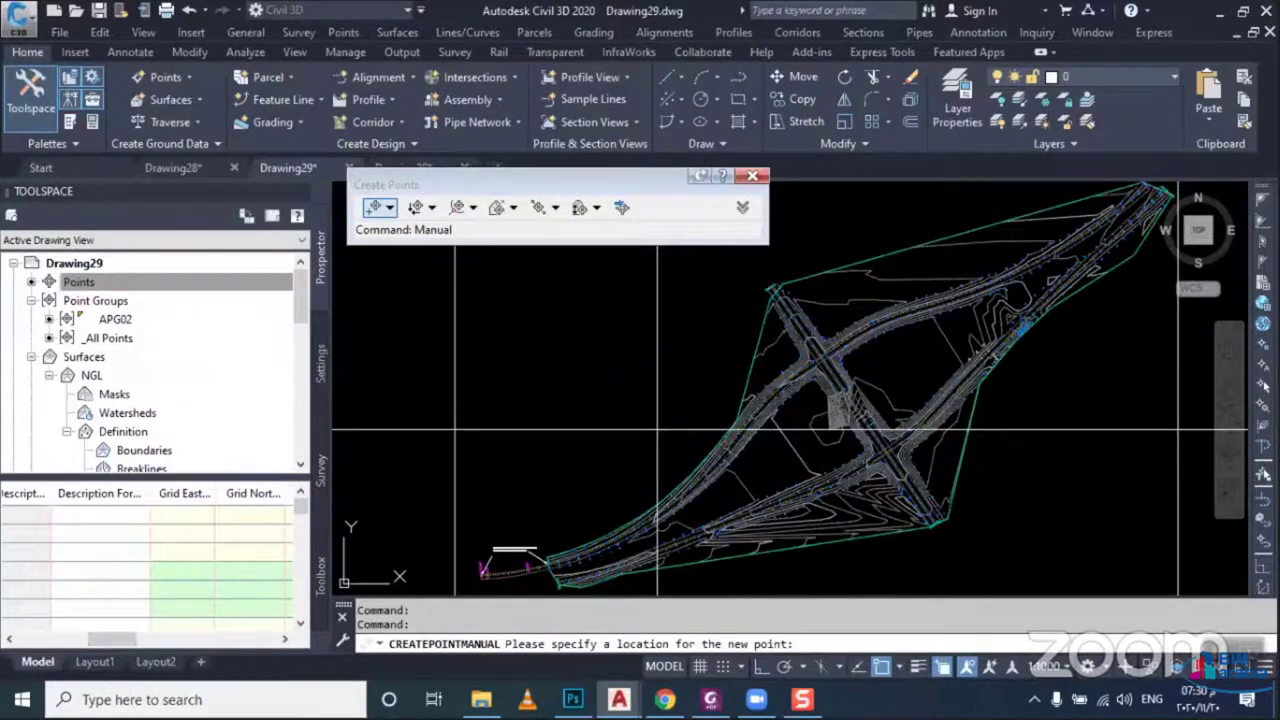
{"action": "left_click", "coordinate": [555, 492]}
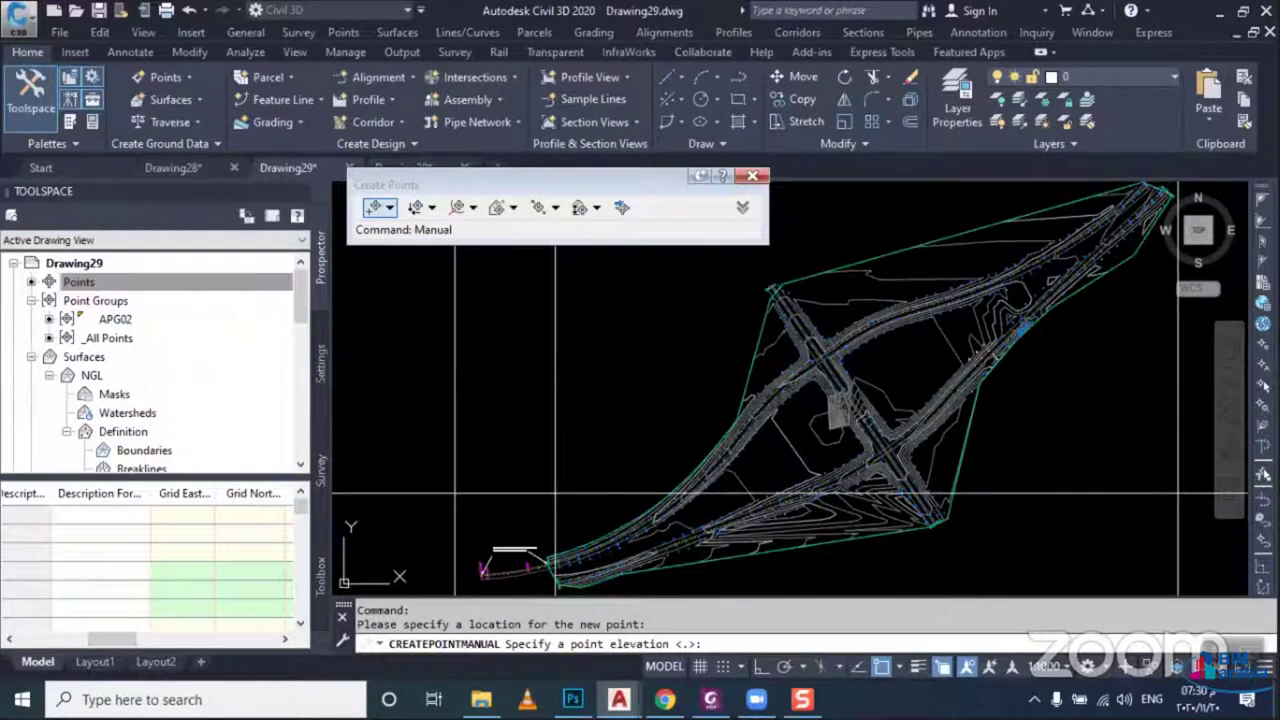
{"action": "type", "text": "100"}
{"action": "key", "text": "Return"}
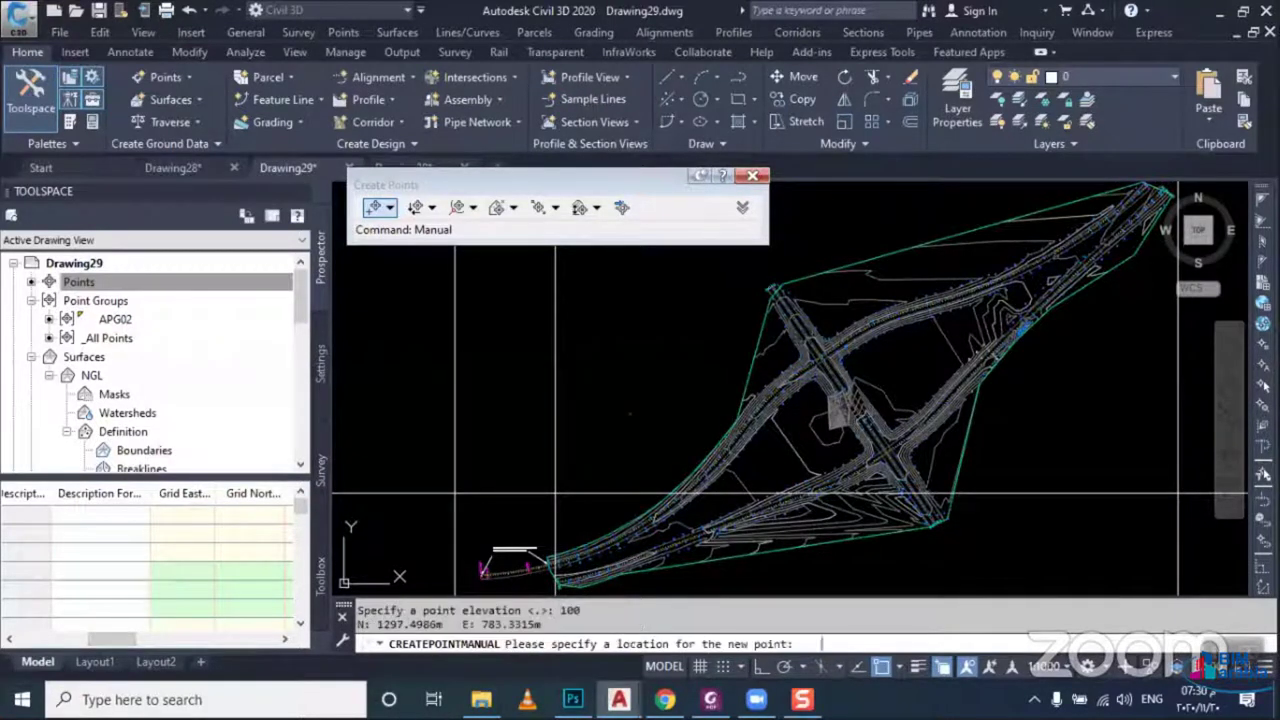
{"action": "key", "text": "Escape"}
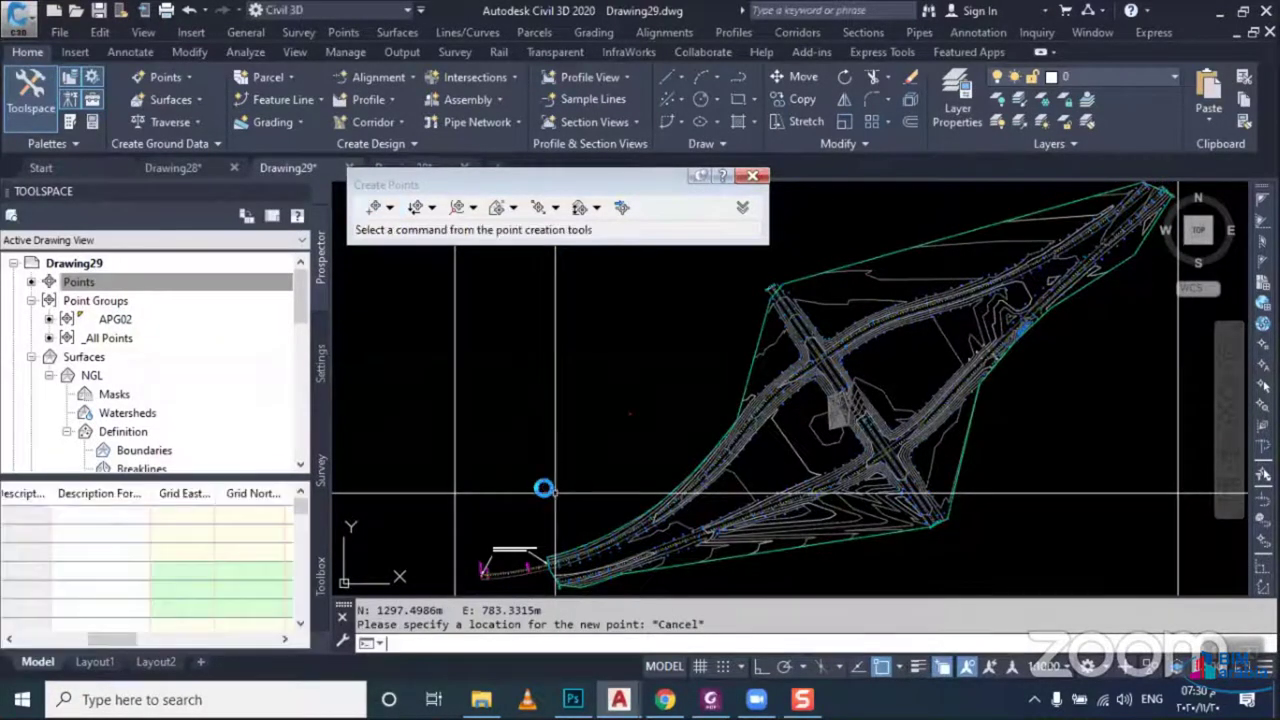
Review the APG02 and _All Points groups, highlighting all drawing points, then view the whole surface
{"action": "left_click", "coordinate": [158, 378]}
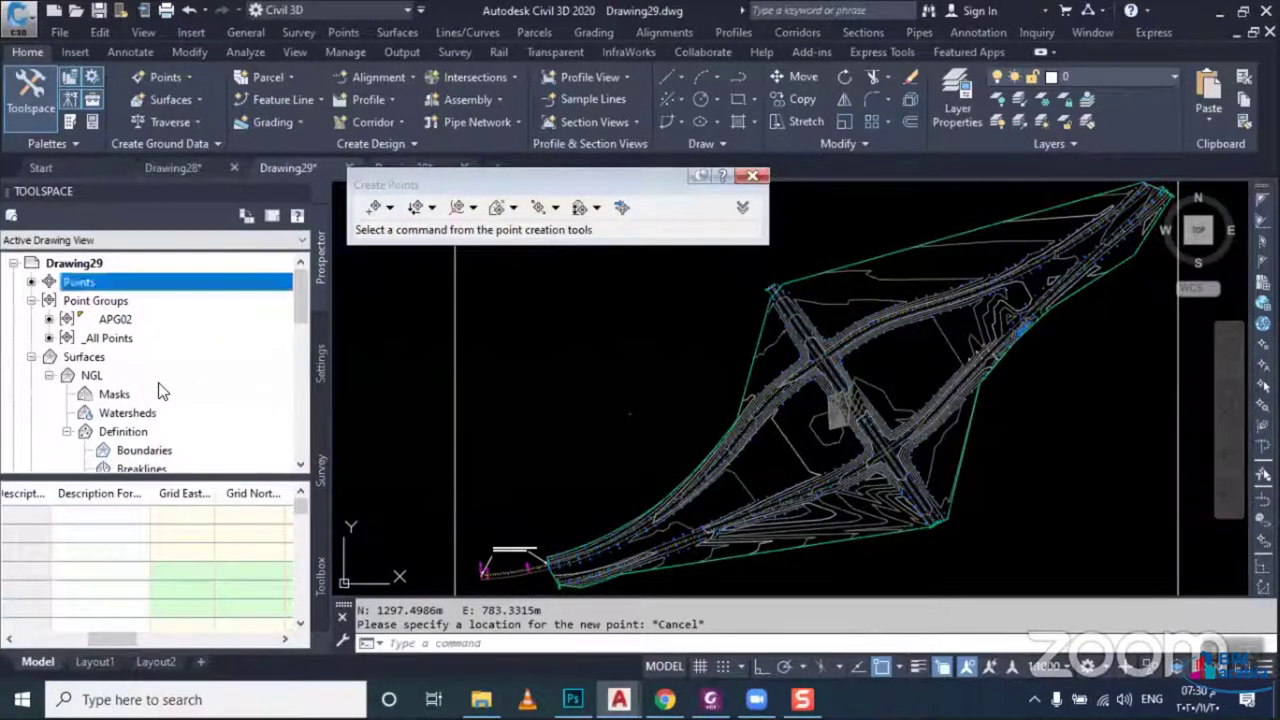
{"action": "left_click", "coordinate": [115, 319]}
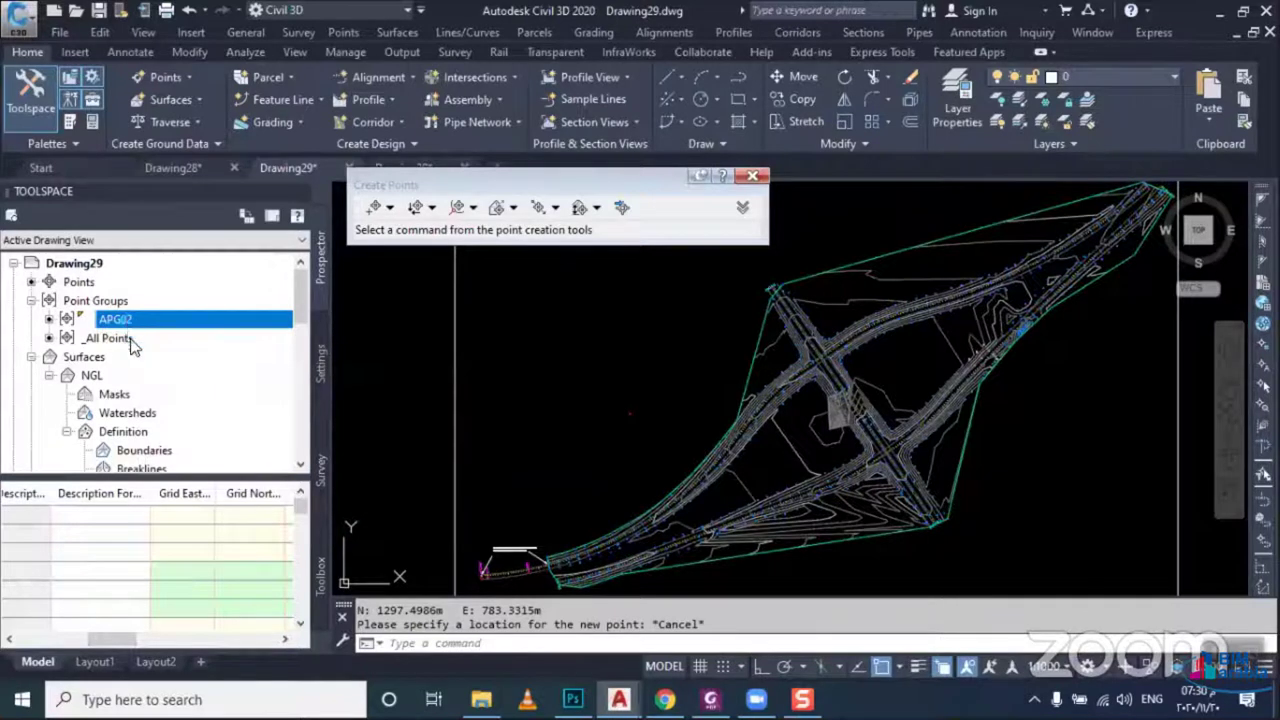
{"action": "left_click", "coordinate": [105, 338]}
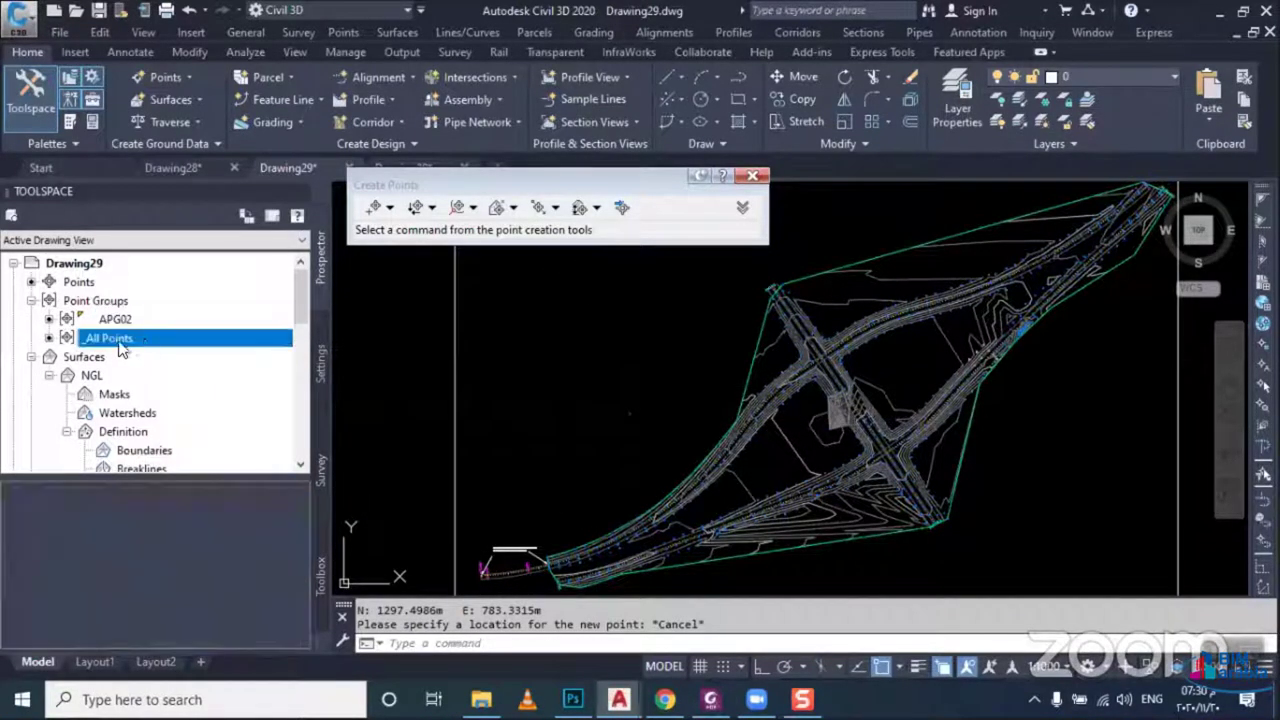
{"action": "right_click", "coordinate": [146, 340]}
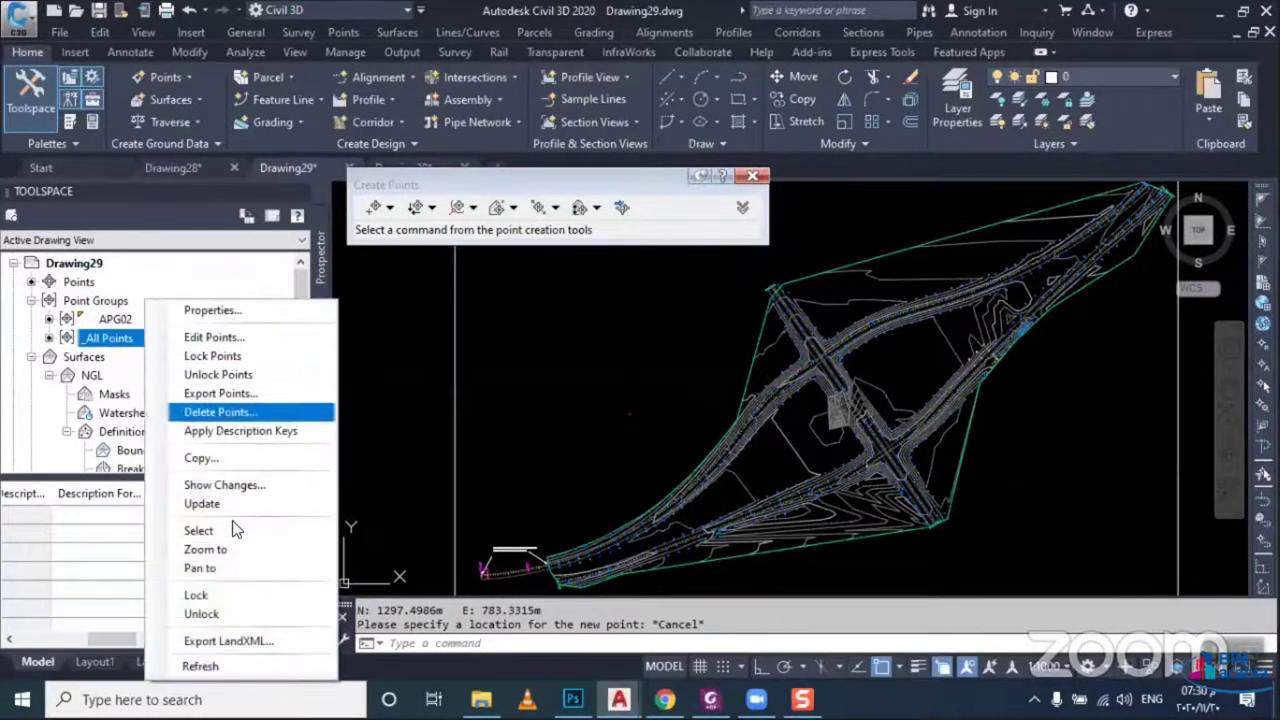
{"action": "left_click", "coordinate": [305, 528]}
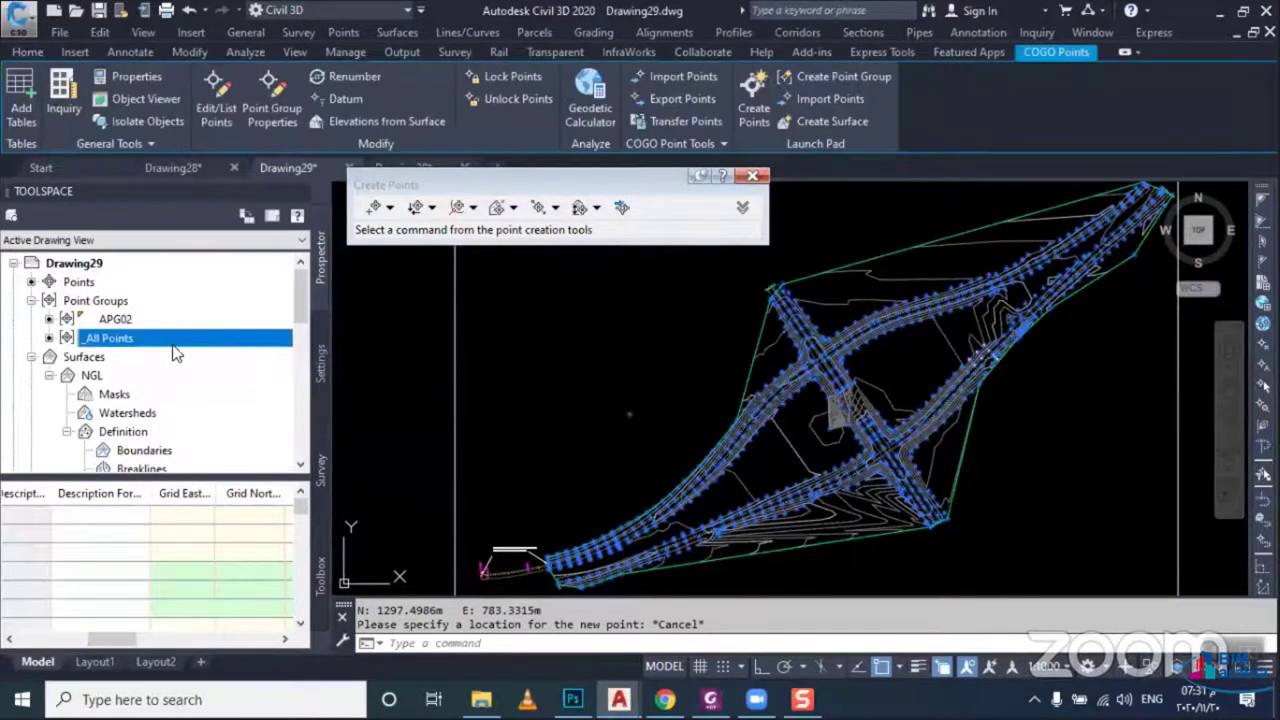
{"action": "key", "text": "Escape"}
{"action": "right_click", "coordinate": [133, 319]}
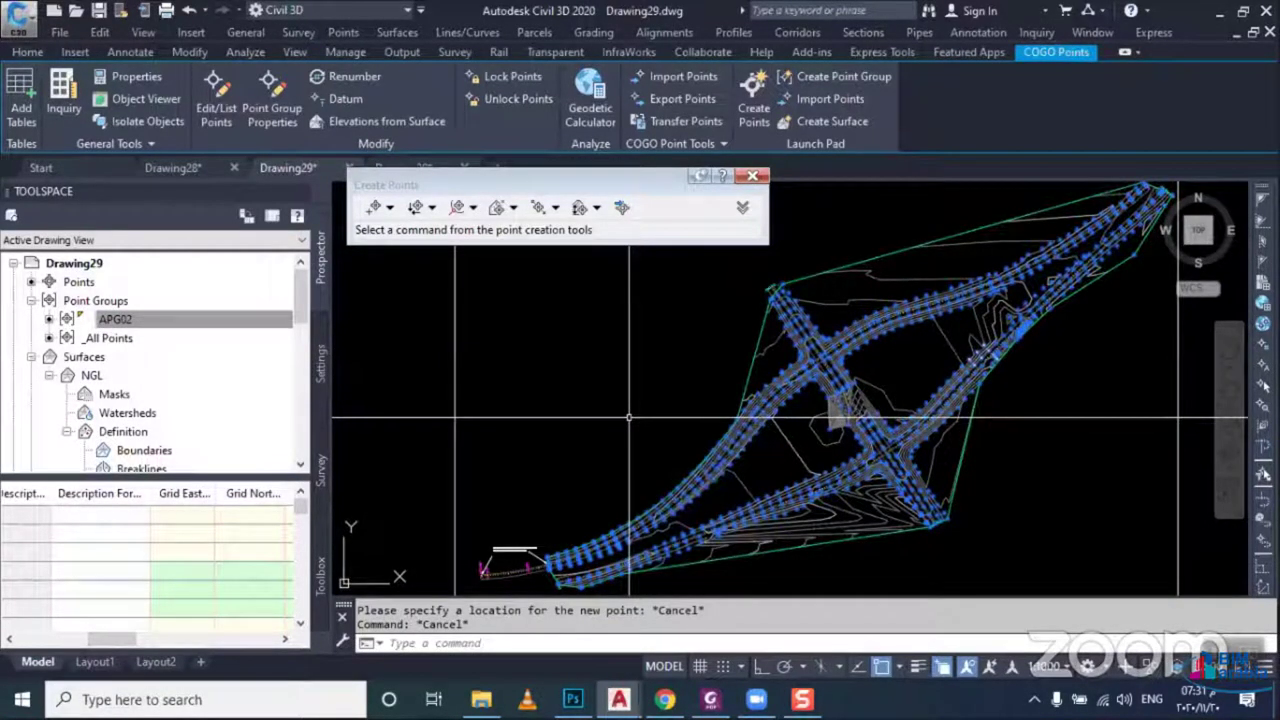
{"action": "key", "text": "Escape"}
{"action": "scroll", "coordinate": [680, 450], "scroll_direction": "down", "scroll_amount": 2}
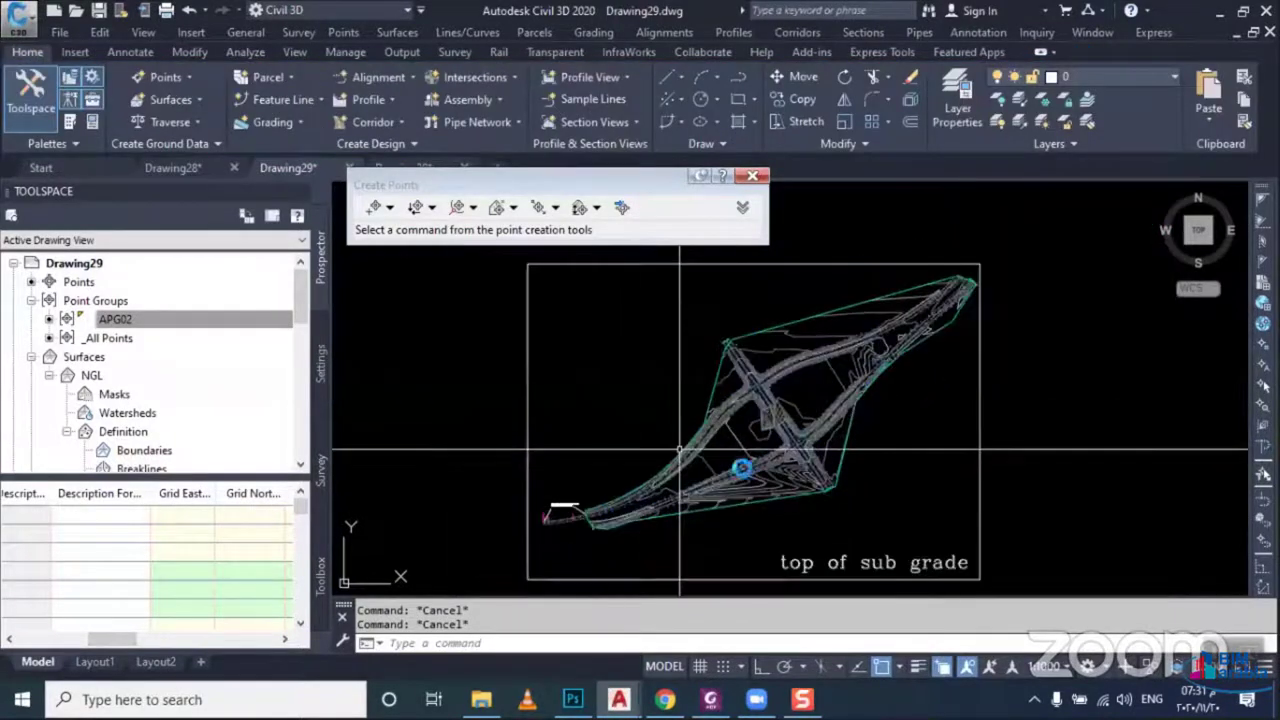
{"action": "scroll", "coordinate": [680, 450], "scroll_direction": "up", "scroll_amount": 1}
{"action": "scroll", "coordinate": [690, 445], "scroll_direction": "up", "scroll_amount": 1}
{"action": "scroll", "coordinate": [710, 430], "scroll_direction": "up", "scroll_amount": 2}
{"action": "scroll", "coordinate": [730, 420], "scroll_direction": "up", "scroll_amount": 2}
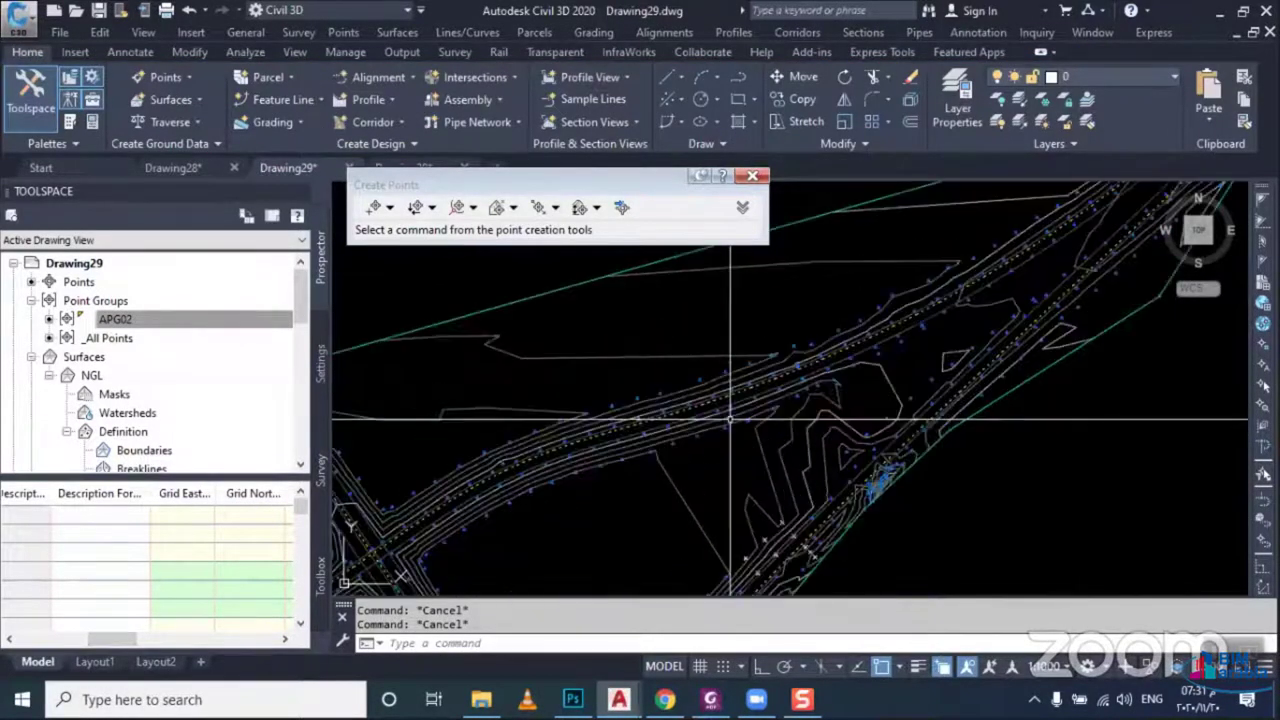
{"action": "scroll", "coordinate": [730, 420], "scroll_direction": "down", "scroll_amount": 1}
{"action": "scroll", "coordinate": [880, 390], "scroll_direction": "down", "scroll_amount": 2}
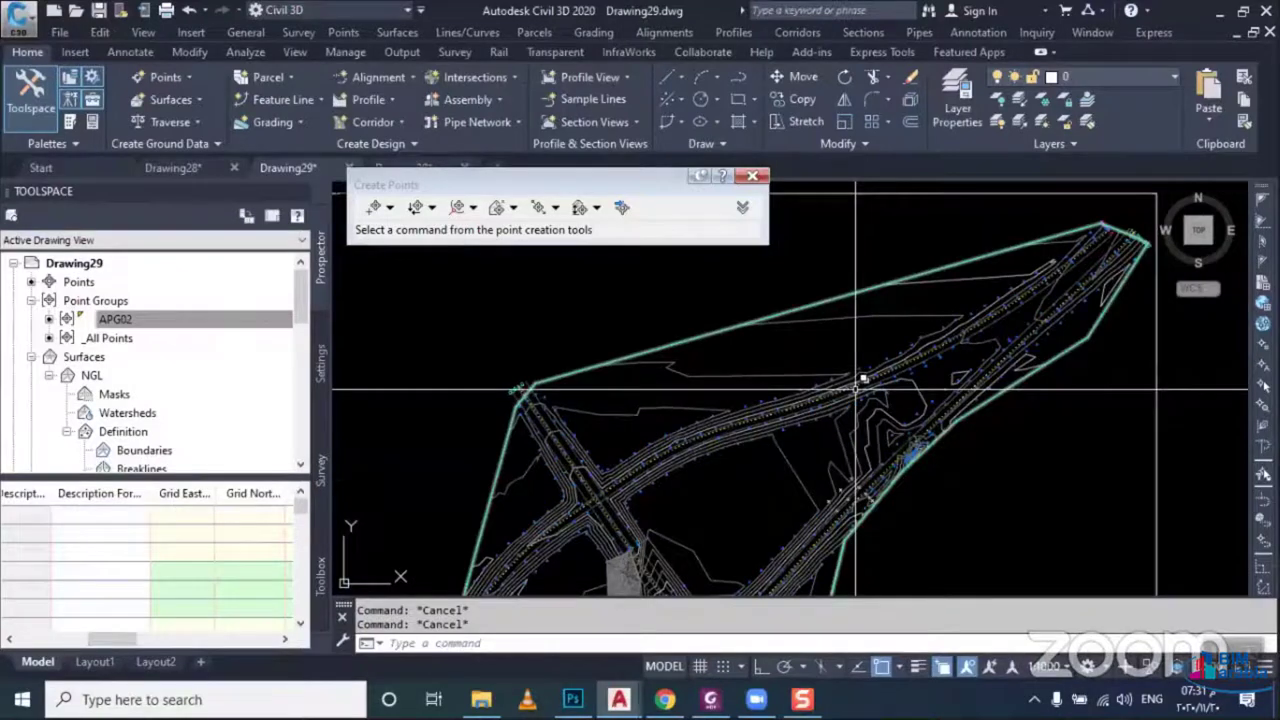
{"action": "scroll", "coordinate": [855, 388], "scroll_direction": "down", "scroll_amount": 1}
{"action": "scroll", "coordinate": [850, 420], "scroll_direction": "up", "scroll_amount": 2}
{"action": "scroll", "coordinate": [840, 480], "scroll_direction": "down", "scroll_amount": 3}
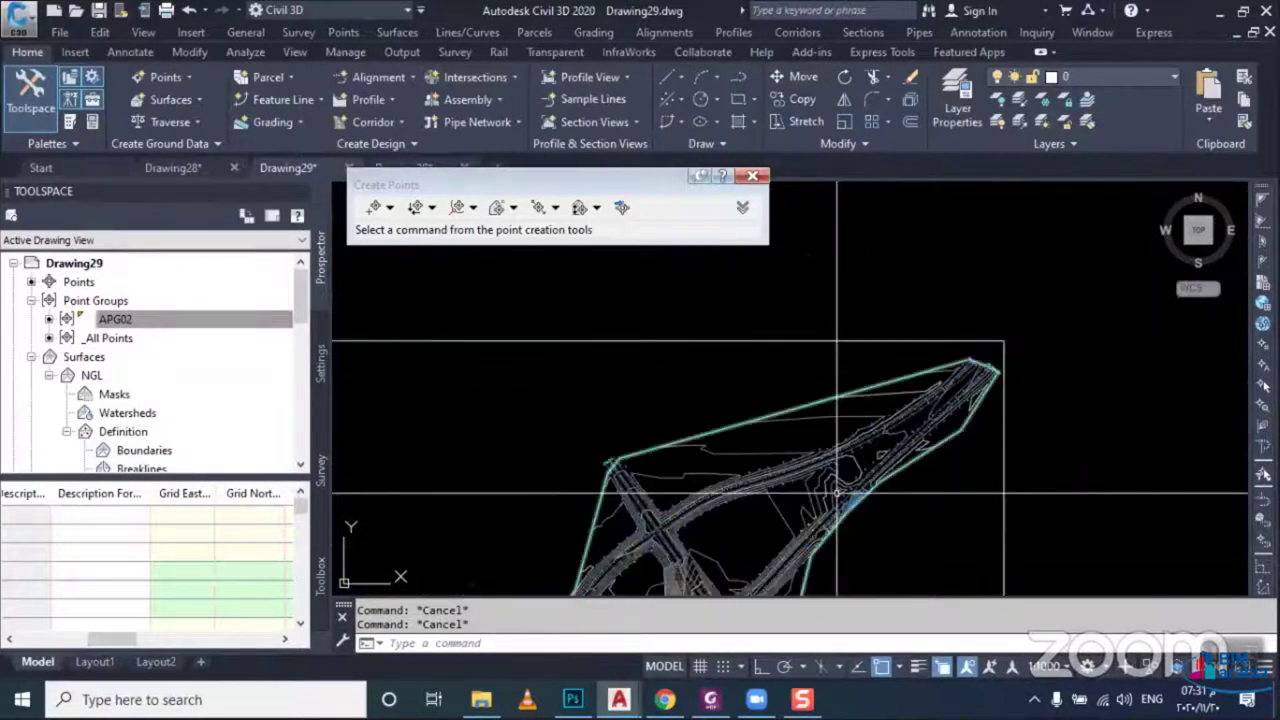
{"action": "middle_click_drag", "start_coordinate": [837, 492], "coordinate": [849, 340]}
{"action": "left_click", "coordinate": [895, 487]}
{"action": "left_click", "coordinate": [912, 598]}
{"action": "right_click", "coordinate": [912, 620]}
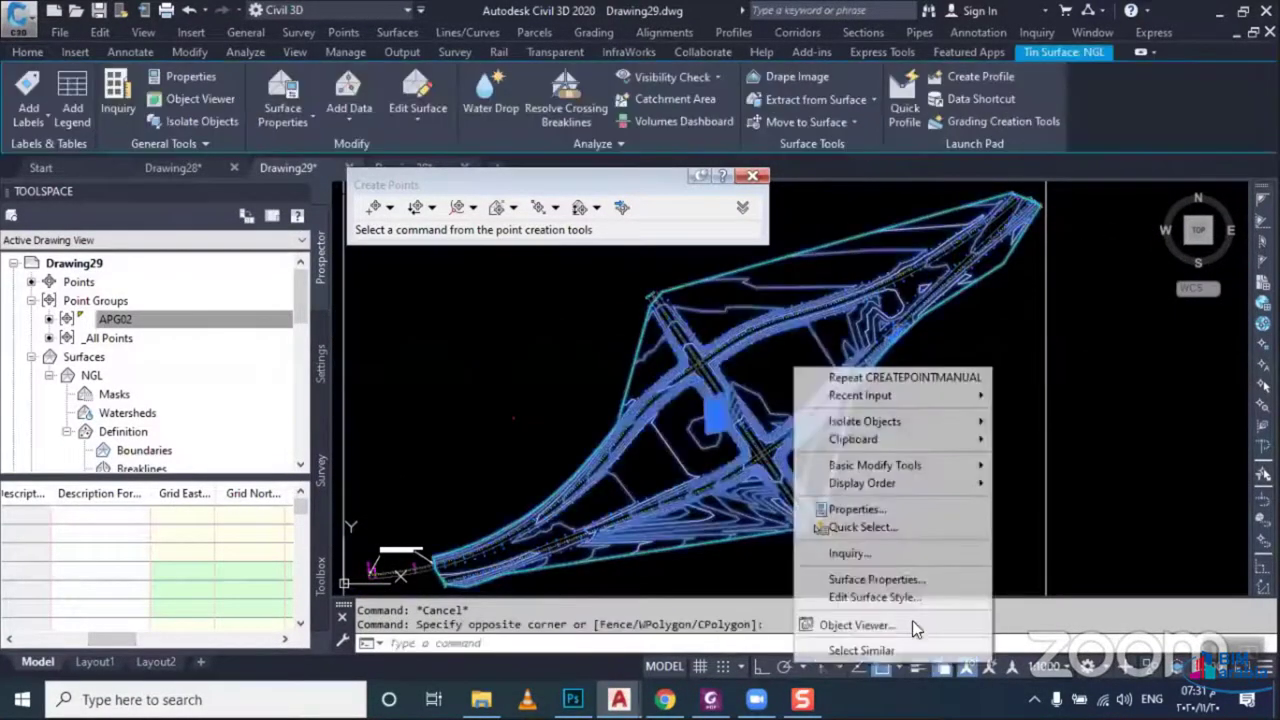
{"action": "left_click", "coordinate": [912, 621]}
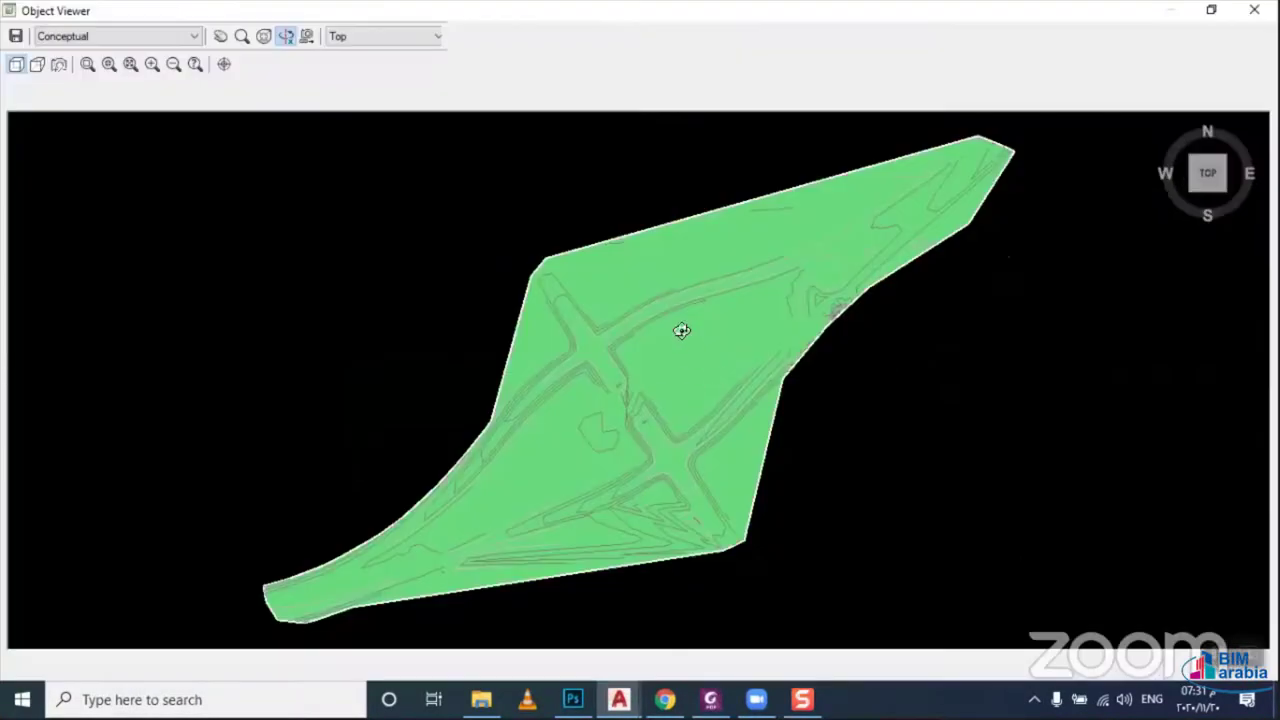
{"action": "mouse_move", "coordinate": [681, 330]}
{"action": "left_mouse_down"}
{"action": "mouse_move", "coordinate": [677, 369]}
{"action": "mouse_move", "coordinate": [640, 394]}
{"action": "left_mouse_up"}
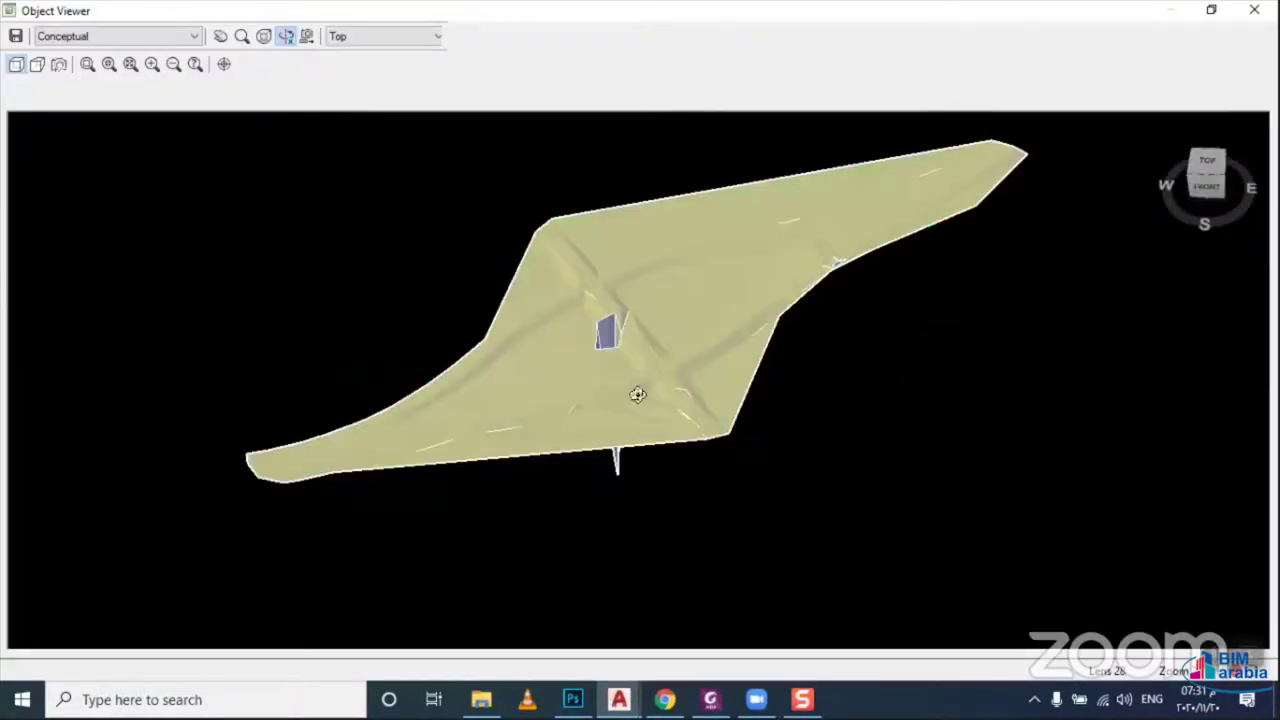
{"action": "left_click_drag", "start_coordinate": [634, 474], "coordinate": [599, 438]}
{"action": "scroll", "coordinate": [599, 438], "scroll_direction": "up", "scroll_amount": 3}
{"action": "mouse_move", "coordinate": [631, 486]}
{"action": "left_mouse_down"}
{"action": "mouse_move", "coordinate": [737, 494]}
{"action": "mouse_move", "coordinate": [525, 404]}
{"action": "mouse_move", "coordinate": [554, 417]}
{"action": "mouse_move", "coordinate": [597, 408]}
{"action": "left_mouse_up"}
{"action": "scroll", "coordinate": [563, 400], "scroll_direction": "up", "scroll_amount": 3}
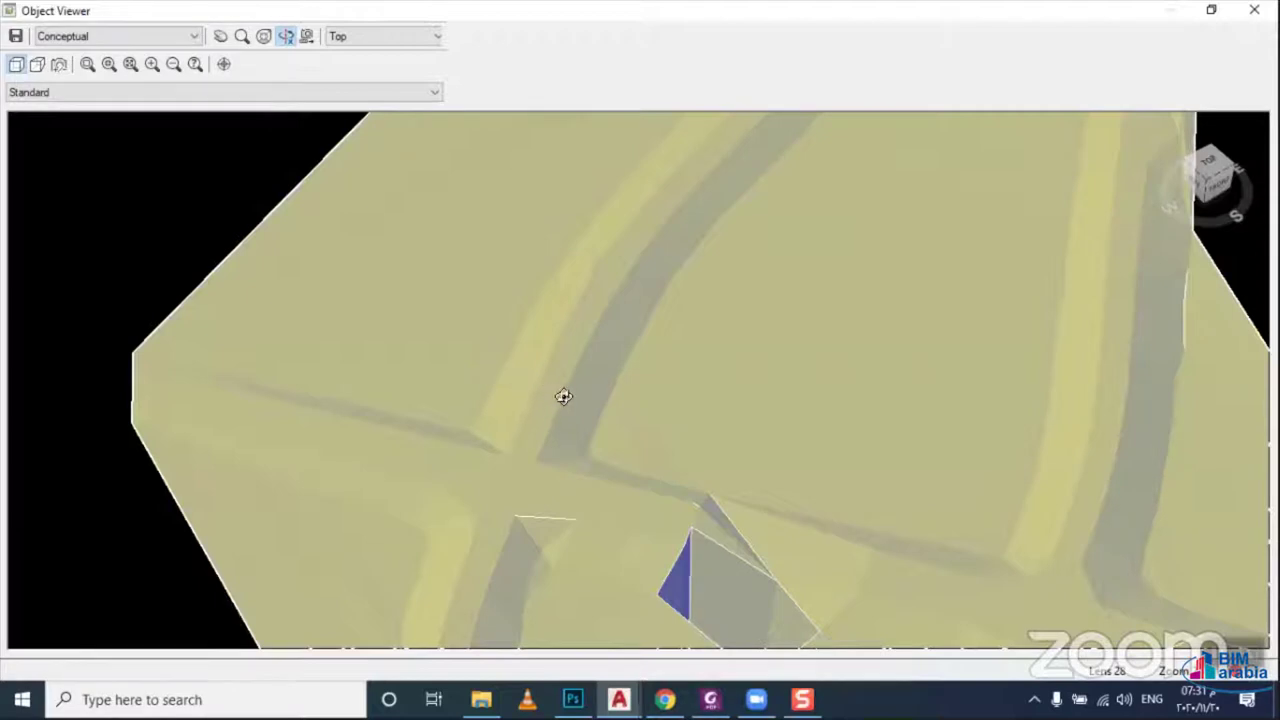
{"action": "scroll", "coordinate": [570, 420], "scroll_direction": "down", "scroll_amount": 3}
{"action": "left_click_drag", "start_coordinate": [586, 466], "coordinate": [594, 377]}
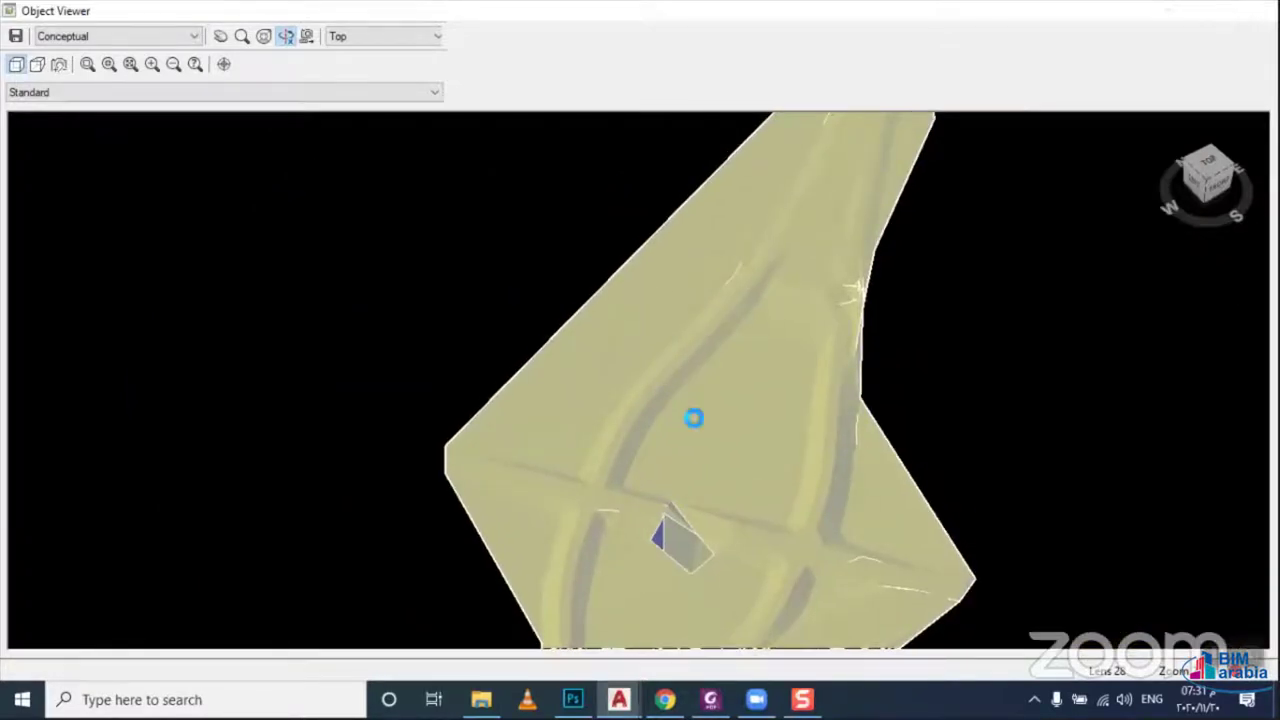
{"action": "left_click", "coordinate": [1258, 10]}
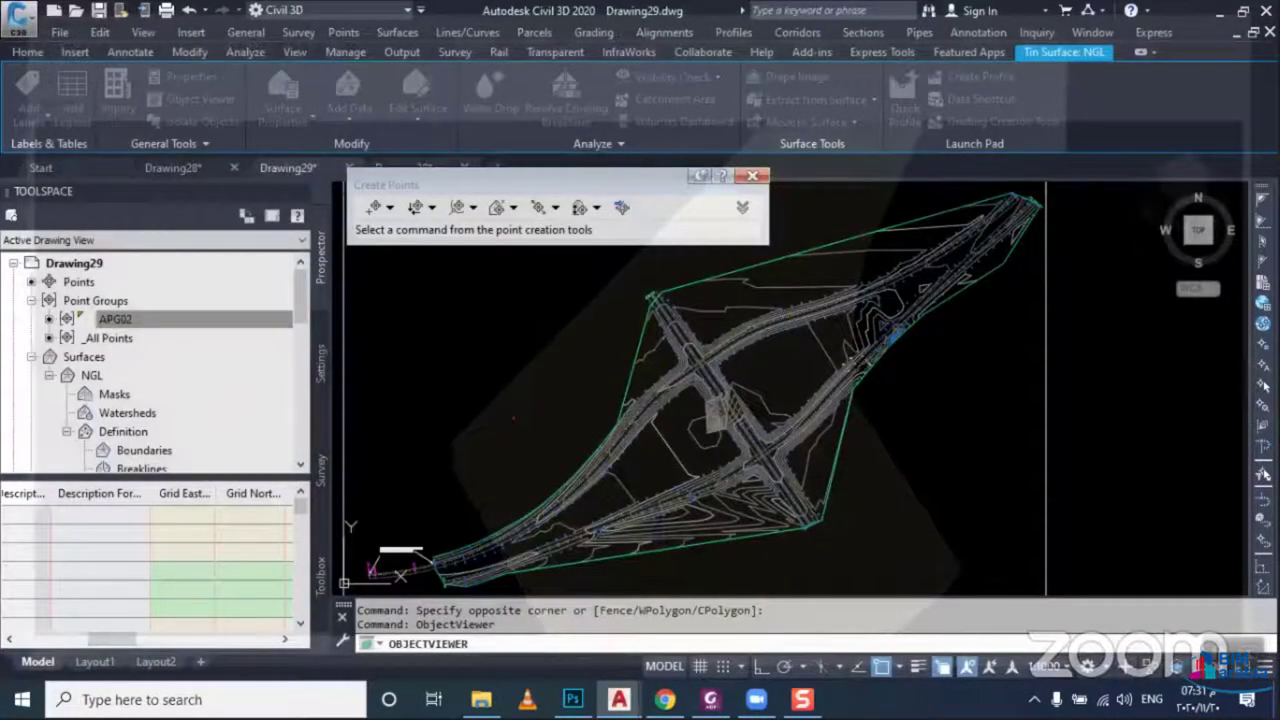
{"action": "scroll", "coordinate": [712, 430], "scroll_direction": "up", "scroll_amount": 2}
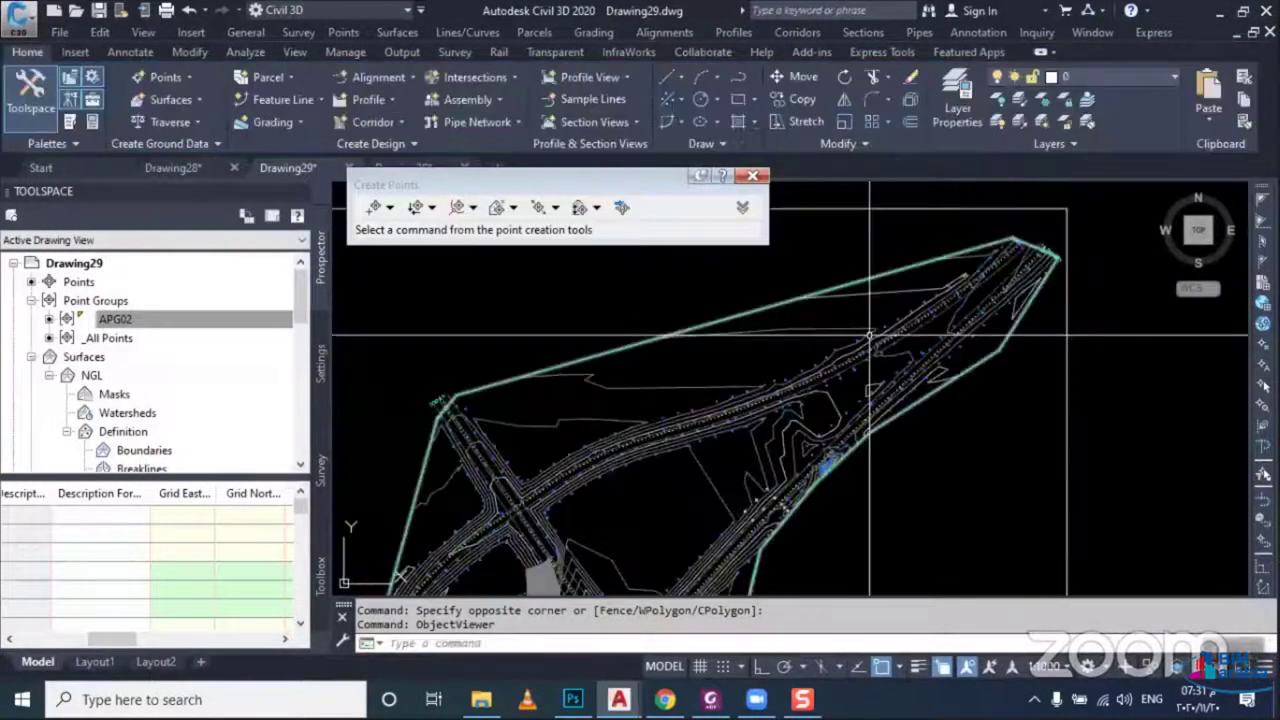
{"action": "scroll", "coordinate": [712, 430], "scroll_direction": "up", "scroll_amount": 1}
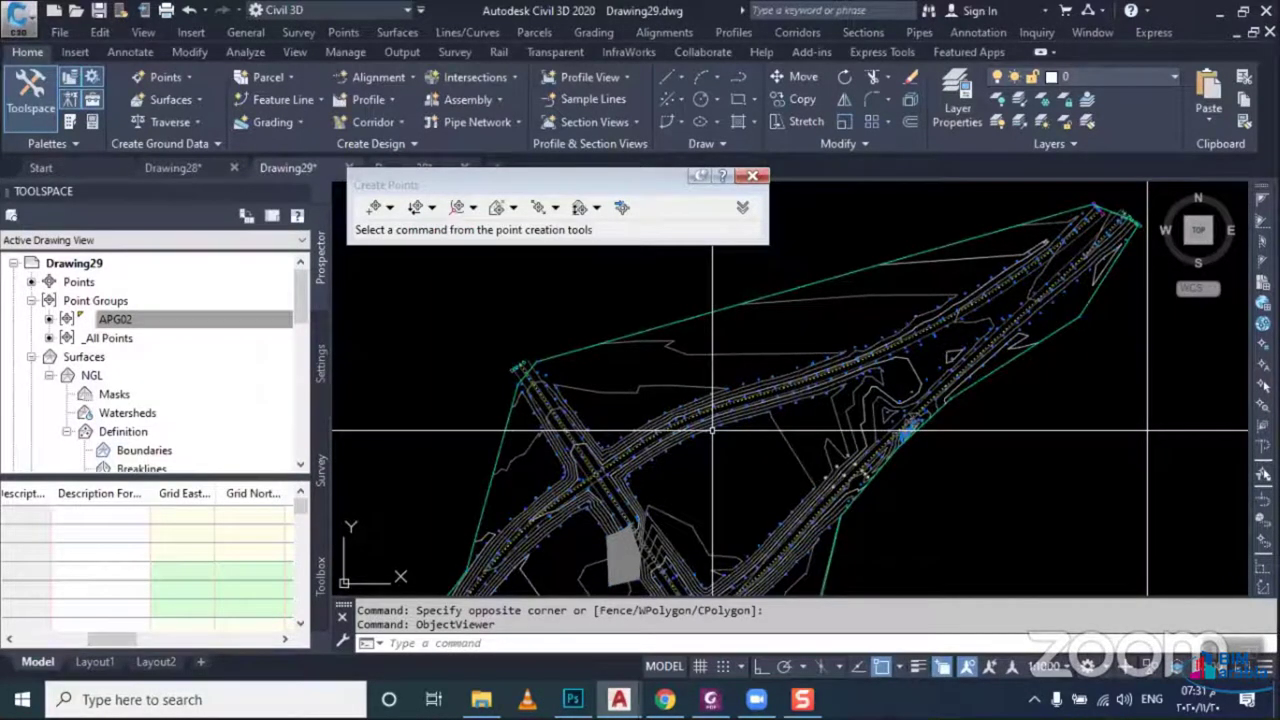
{"action": "scroll", "coordinate": [630, 392], "scroll_direction": "up", "scroll_amount": 5}
{"action": "left_click", "coordinate": [630, 394]}
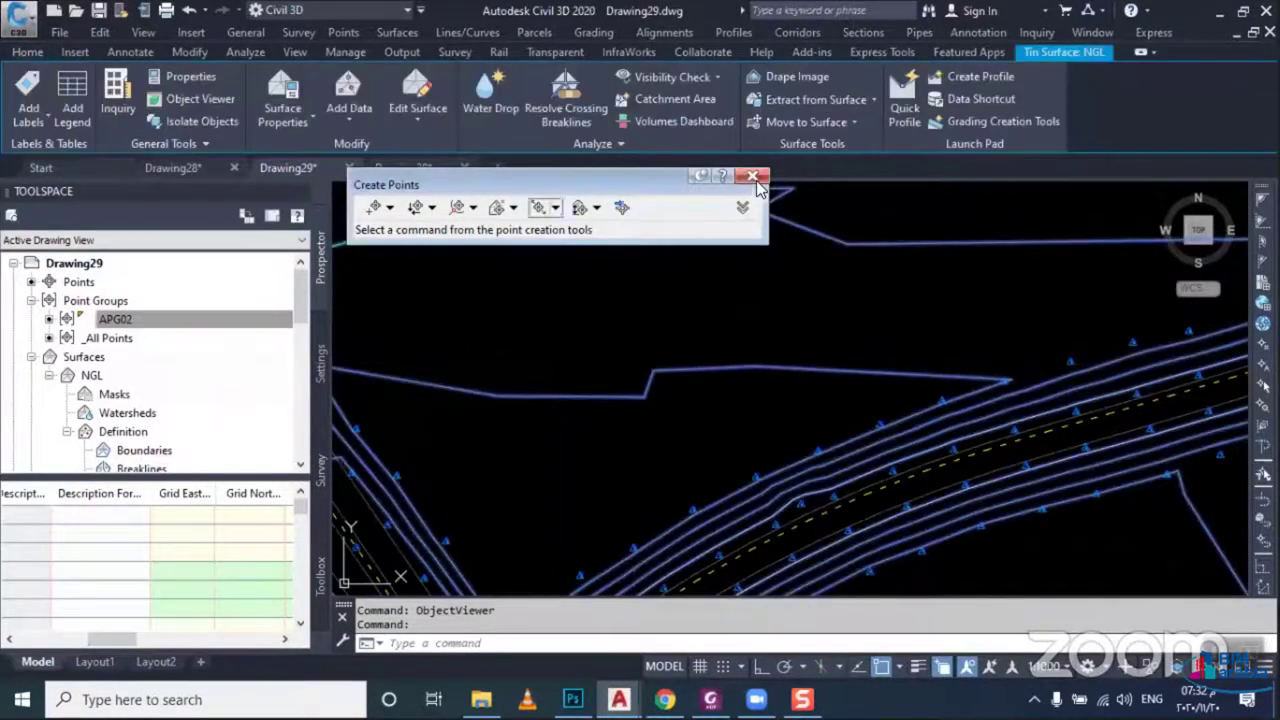
Add a Contour - Single label reading 434.00 to an NGL contour line
{"action": "left_click", "coordinate": [30, 118]}
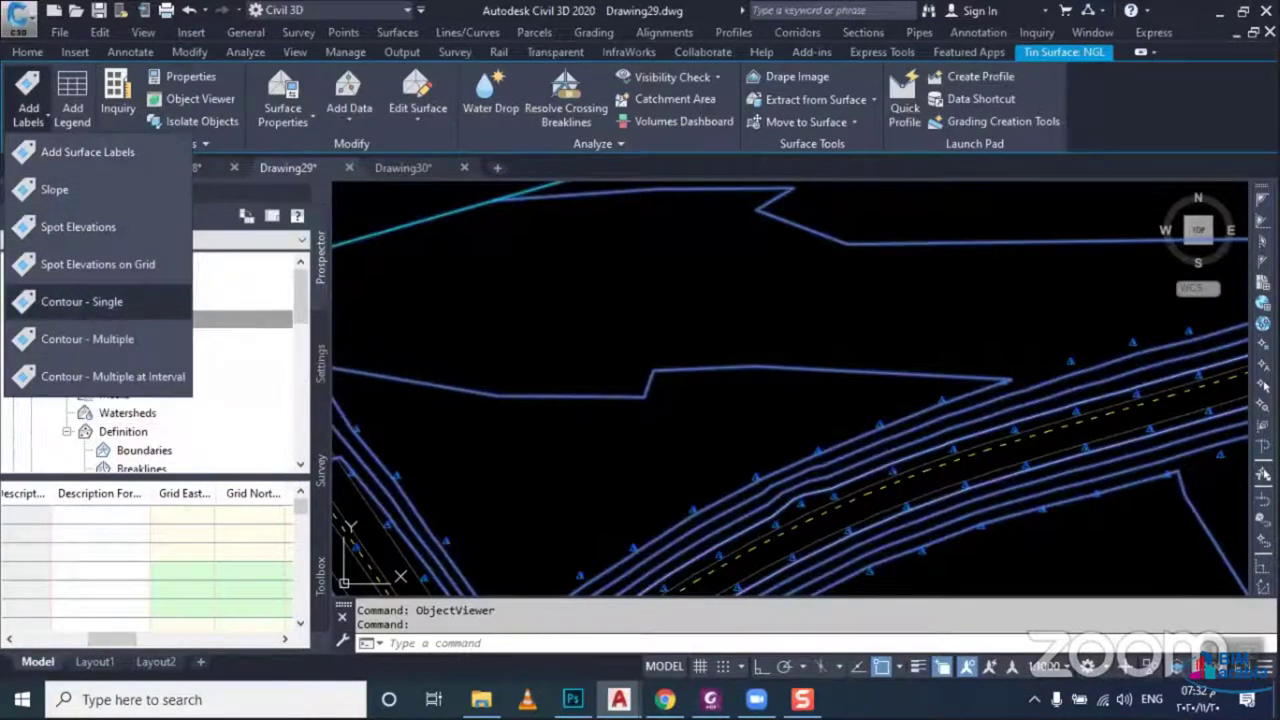
{"action": "left_click", "coordinate": [82, 301]}
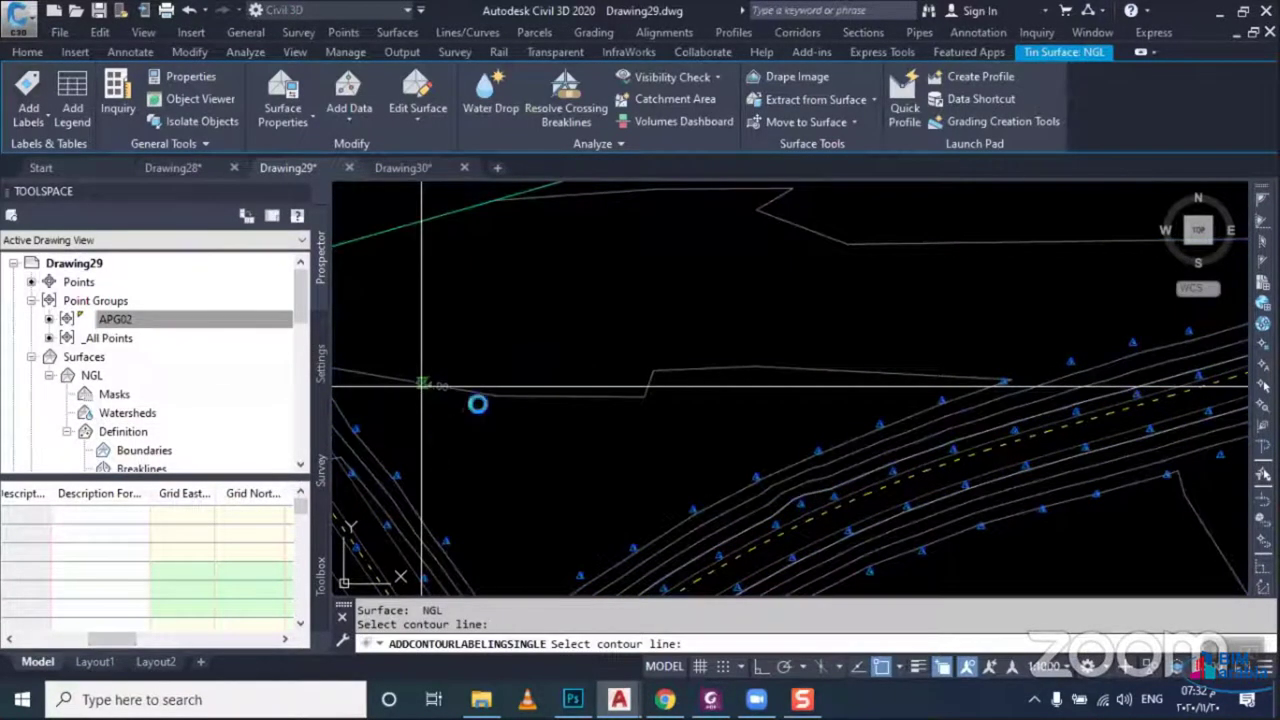
{"action": "scroll", "coordinate": [421, 383], "scroll_direction": "up", "scroll_amount": 2}
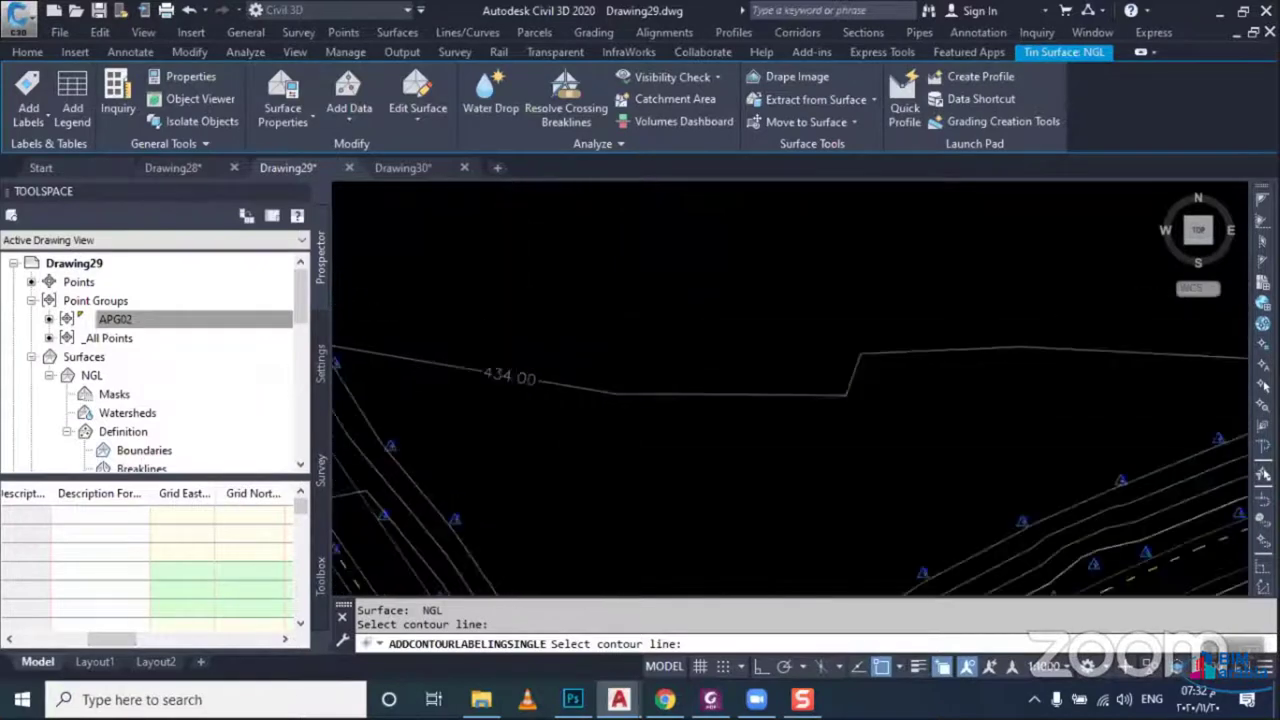
{"action": "scroll", "coordinate": [520, 400], "scroll_direction": "down", "scroll_amount": 2}
{"action": "left_click", "coordinate": [563, 471]}
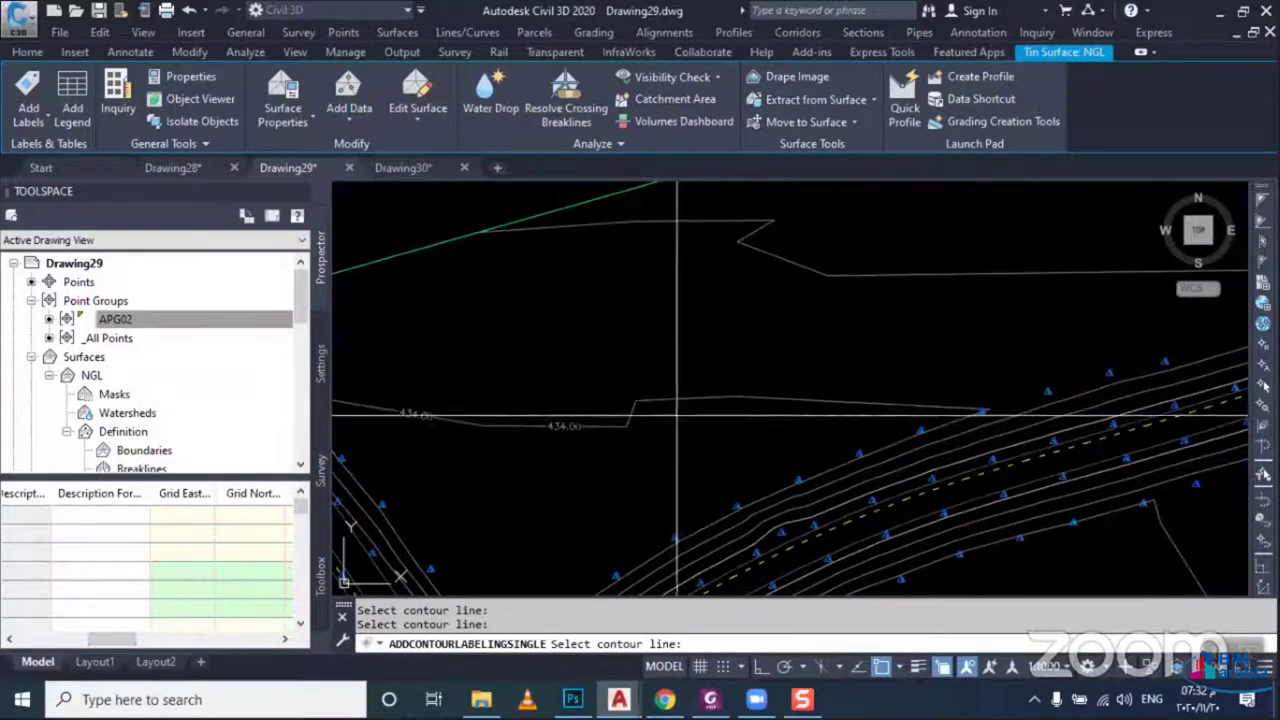
{"action": "scroll", "coordinate": [586, 514], "scroll_direction": "down", "scroll_amount": 2}
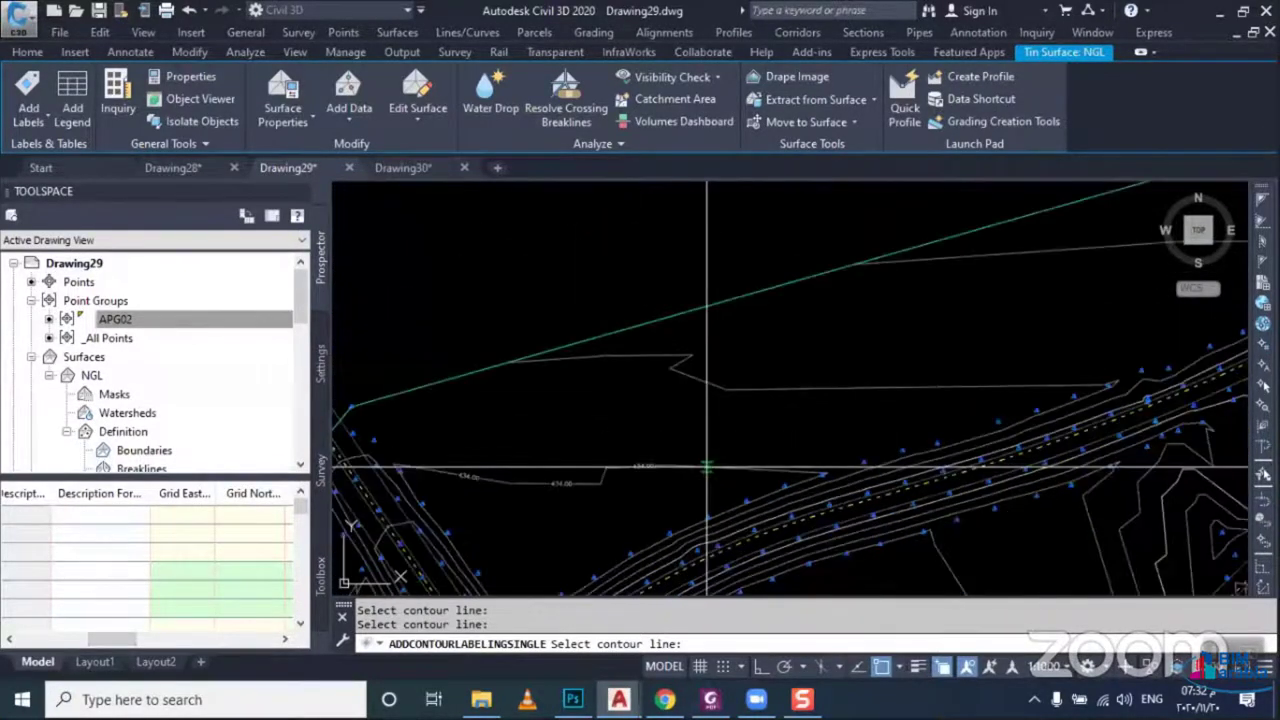
{"action": "scroll", "coordinate": [574, 460], "scroll_direction": "down", "scroll_amount": 1}
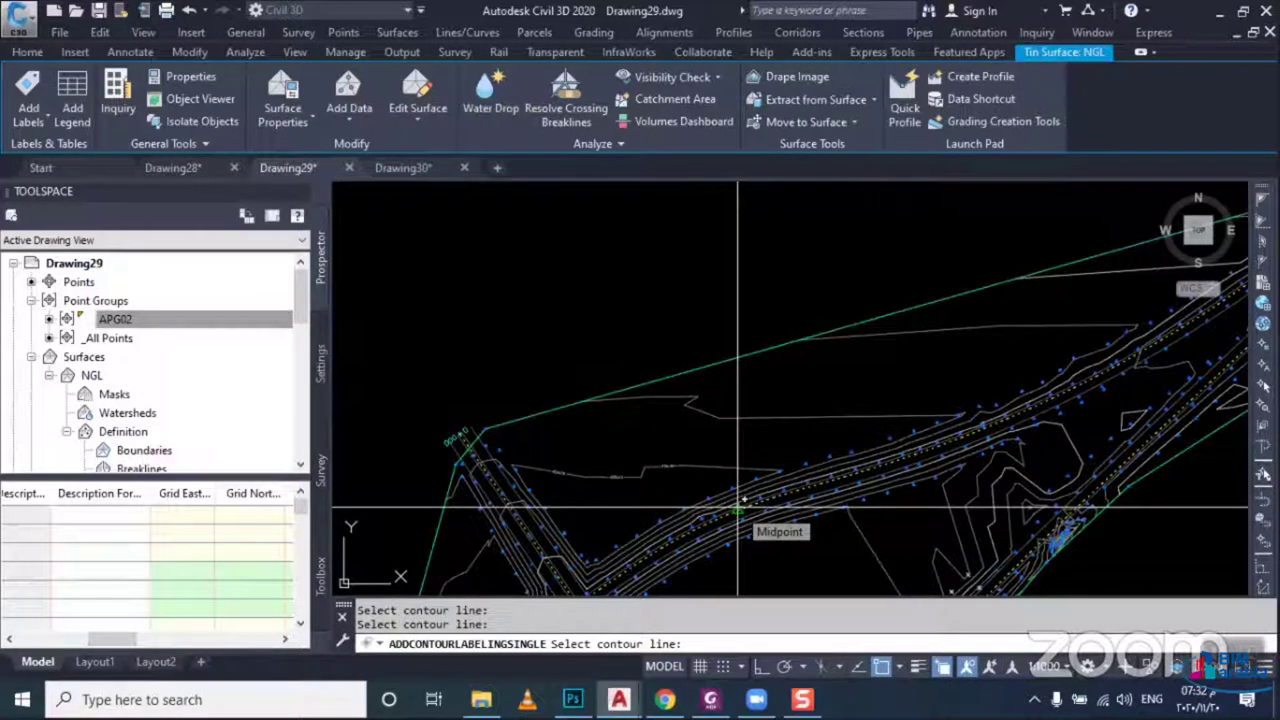
{"action": "scroll", "coordinate": [458, 414], "scroll_direction": "up", "scroll_amount": 3}
{"action": "key", "text": "Escape"}
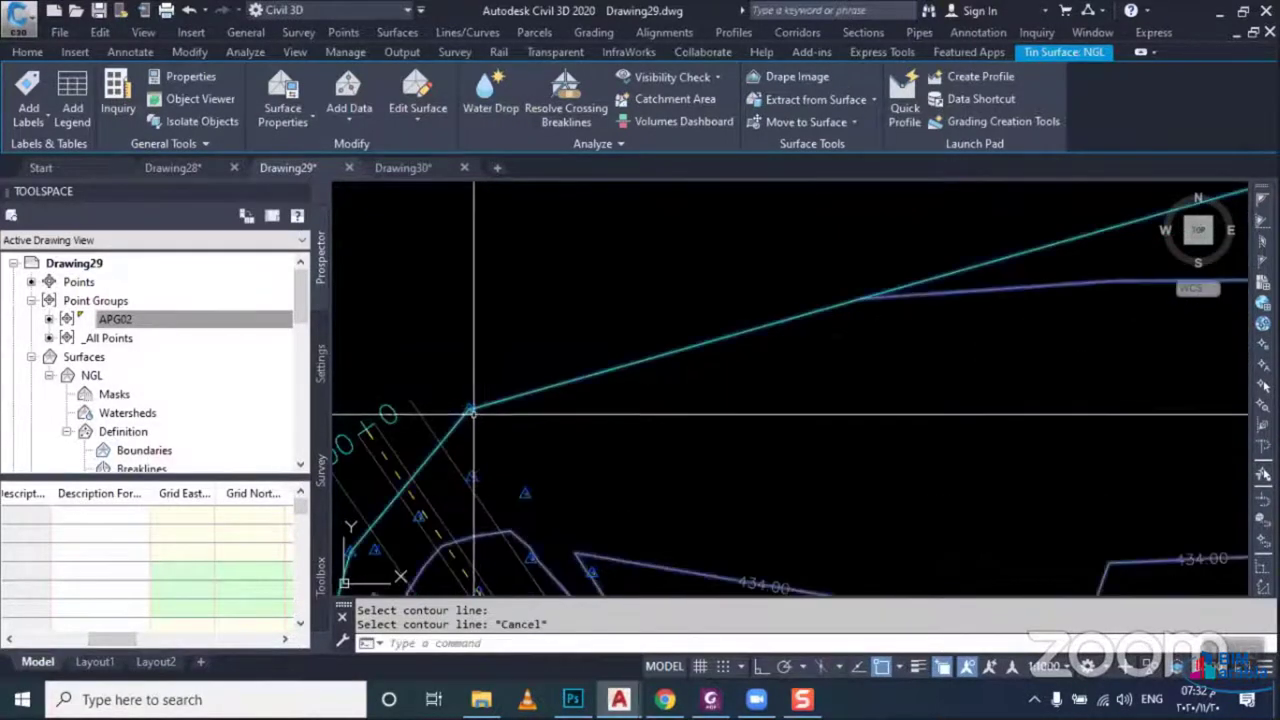
{"action": "scroll", "coordinate": [462, 408], "scroll_direction": "up", "scroll_amount": 2}
{"action": "scroll", "coordinate": [465, 410], "scroll_direction": "up", "scroll_amount": 2}
{"action": "scroll", "coordinate": [466, 410], "scroll_direction": "down", "scroll_amount": 2}
{"action": "scroll", "coordinate": [600, 360], "scroll_direction": "down", "scroll_amount": 2}
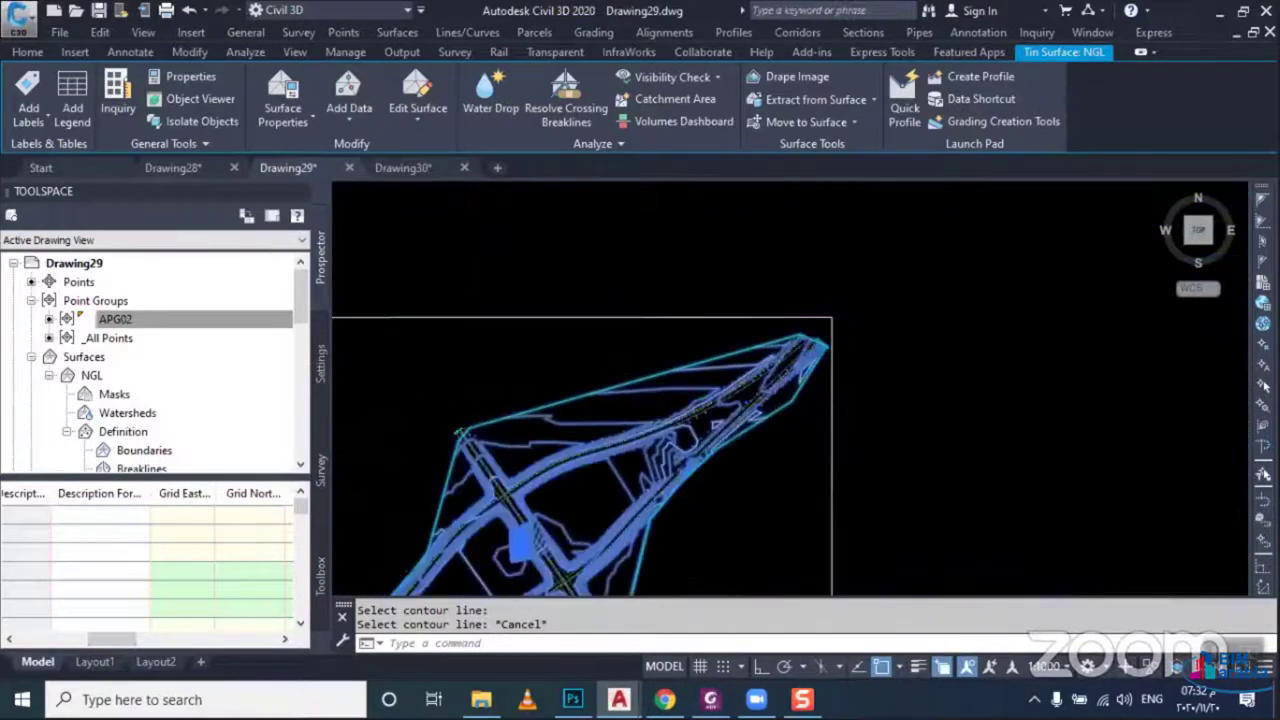
{"action": "scroll", "coordinate": [780, 310], "scroll_direction": "up", "scroll_amount": 2}
{"action": "scroll", "coordinate": [803, 338], "scroll_direction": "up", "scroll_amount": 2}
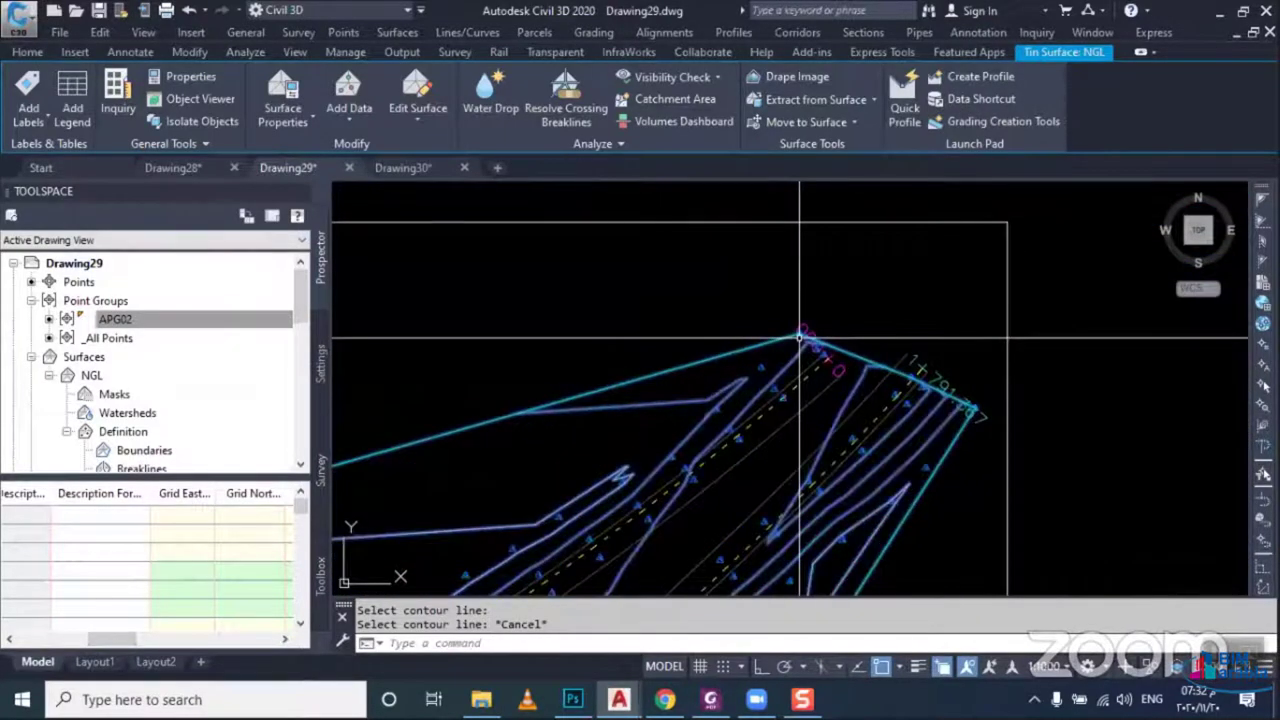
{"action": "scroll", "coordinate": [860, 350], "scroll_direction": "down", "scroll_amount": 2}
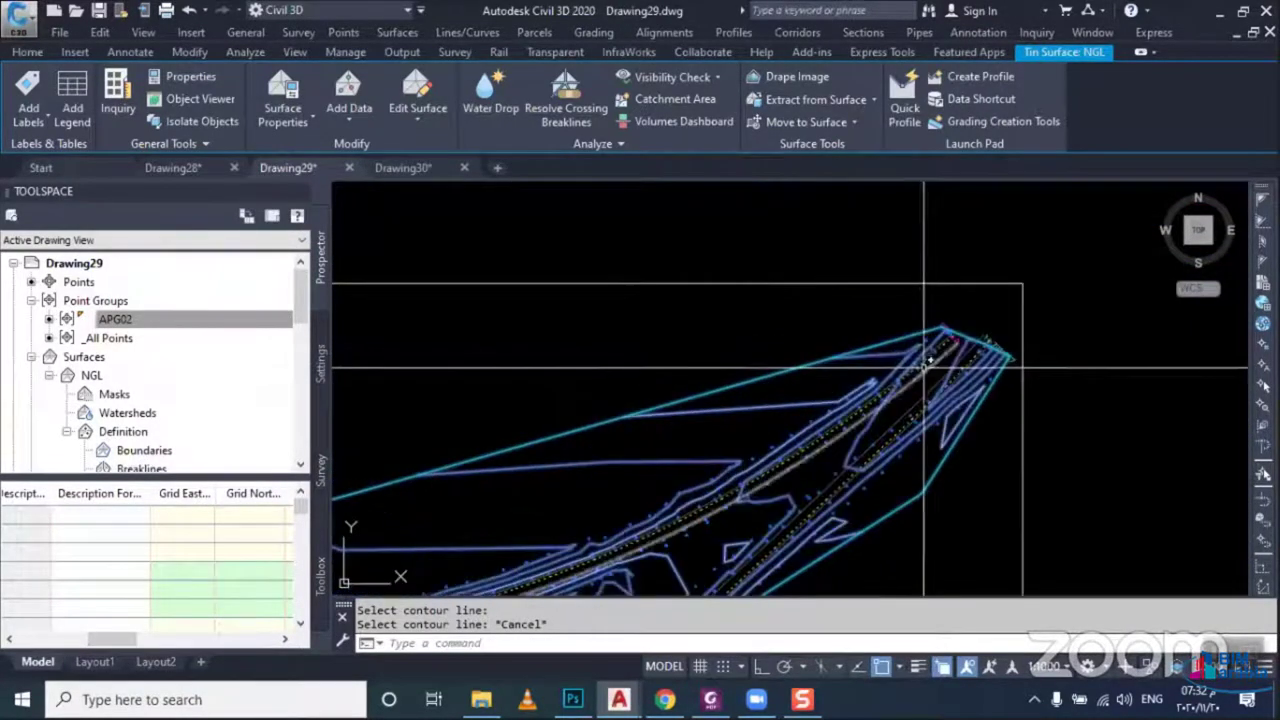
{"action": "scroll", "coordinate": [915, 372], "scroll_direction": "down", "scroll_amount": 1}
{"action": "scroll", "coordinate": [900, 386], "scroll_direction": "down", "scroll_amount": 1}
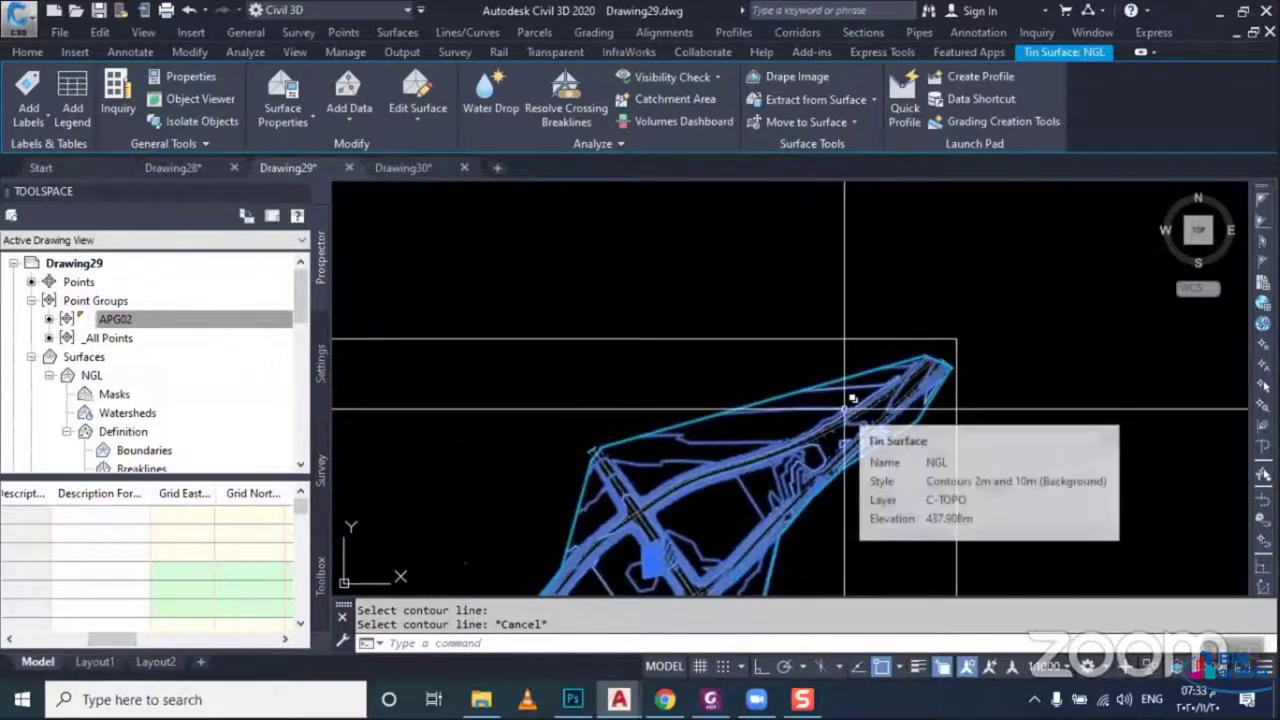
{"action": "key", "text": "Escape"}
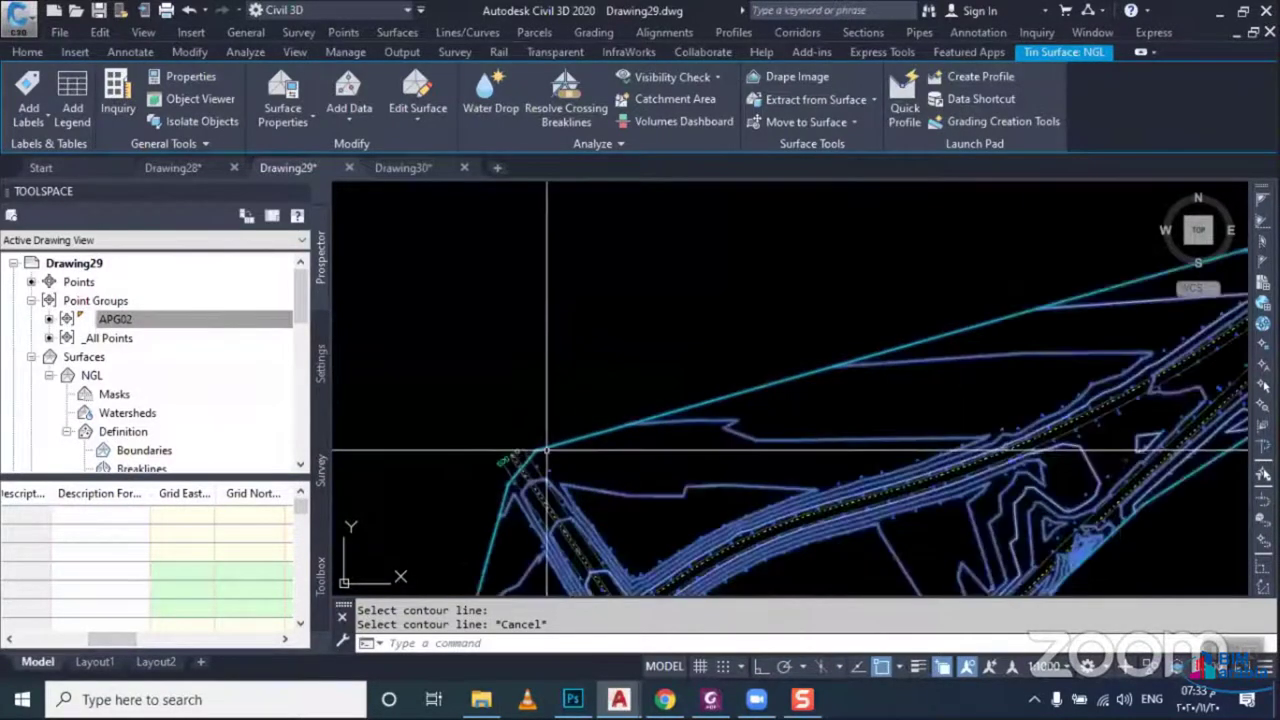
{"action": "scroll", "coordinate": [548, 455], "scroll_direction": "up", "scroll_amount": 2}
{"action": "scroll", "coordinate": [547, 455], "scroll_direction": "up", "scroll_amount": 2}
{"action": "scroll", "coordinate": [546, 452], "scroll_direction": "up", "scroll_amount": 1}
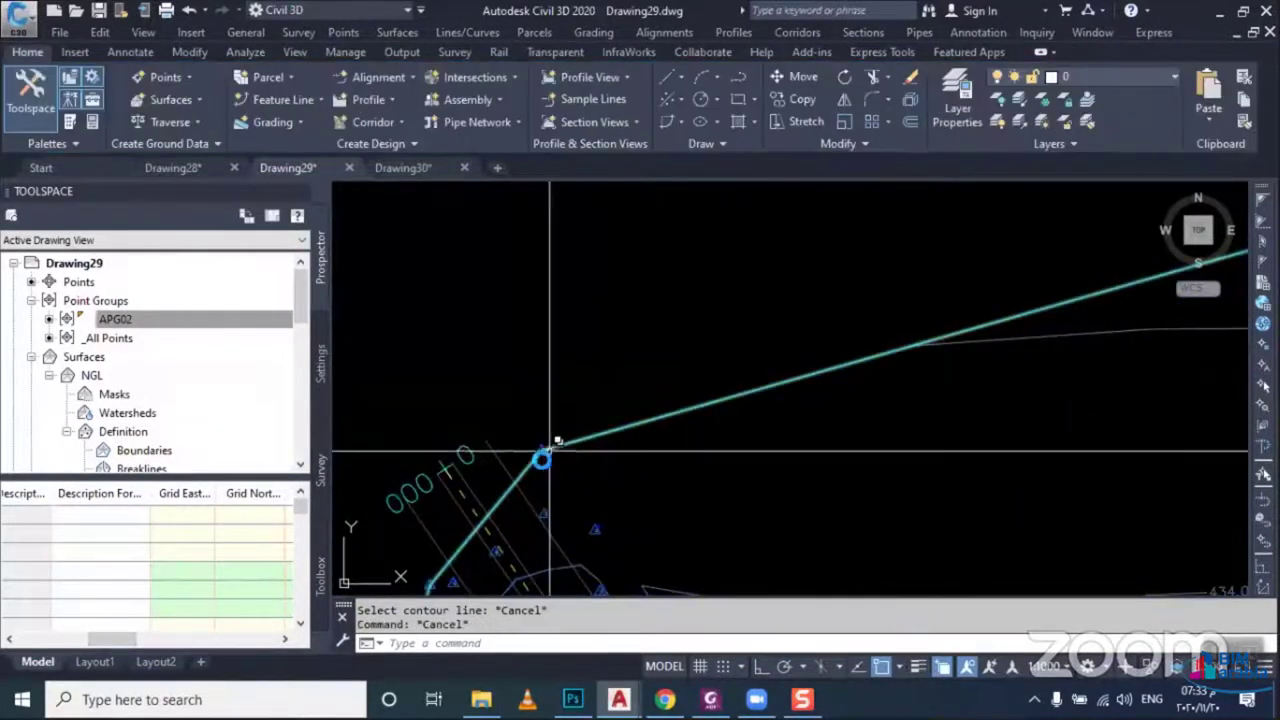
{"action": "scroll", "coordinate": [543, 455], "scroll_direction": "down", "scroll_amount": 1}
{"action": "scroll", "coordinate": [543, 457], "scroll_direction": "down", "scroll_amount": 1}
{"action": "scroll", "coordinate": [543, 457], "scroll_direction": "down", "scroll_amount": 1}
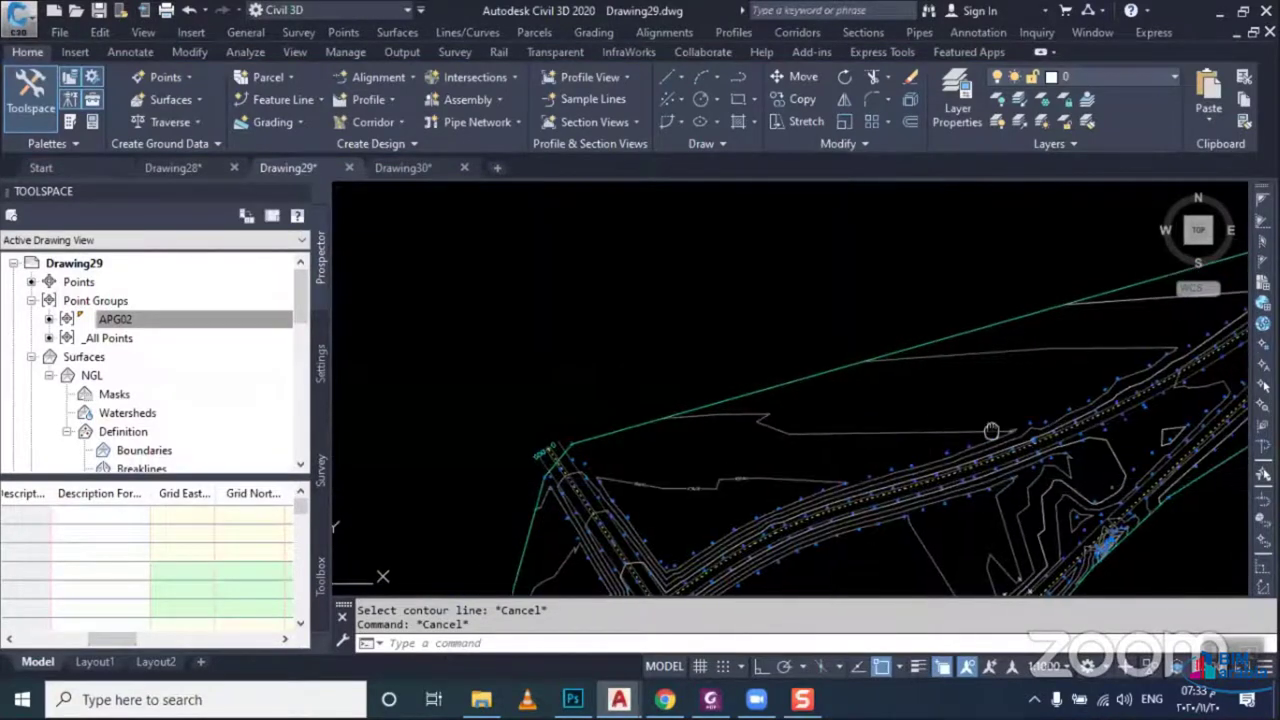
{"action": "middle_click_drag", "start_coordinate": [992, 434], "coordinate": [848, 419]}
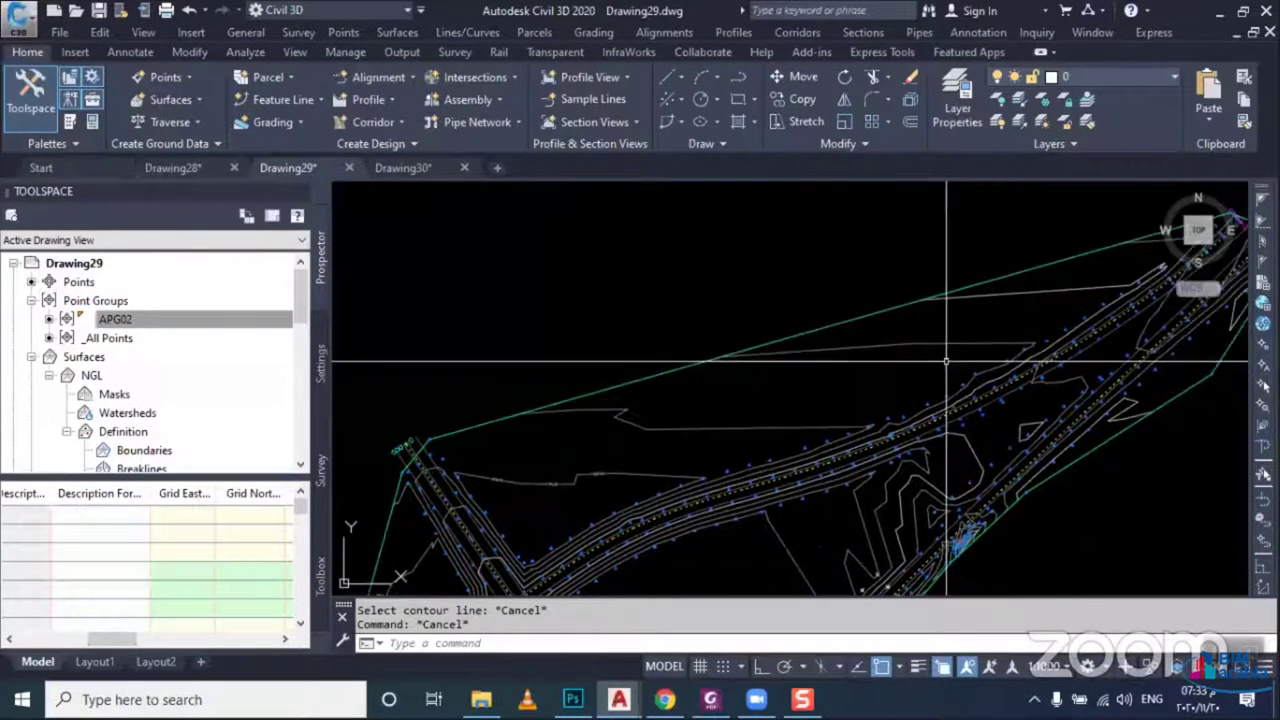
{"action": "scroll", "coordinate": [760, 396], "scroll_direction": "down", "scroll_amount": 1}
{"action": "scroll", "coordinate": [760, 396], "scroll_direction": "down", "scroll_amount": 1}
{"action": "scroll", "coordinate": [740, 400], "scroll_direction": "down", "scroll_amount": 1}
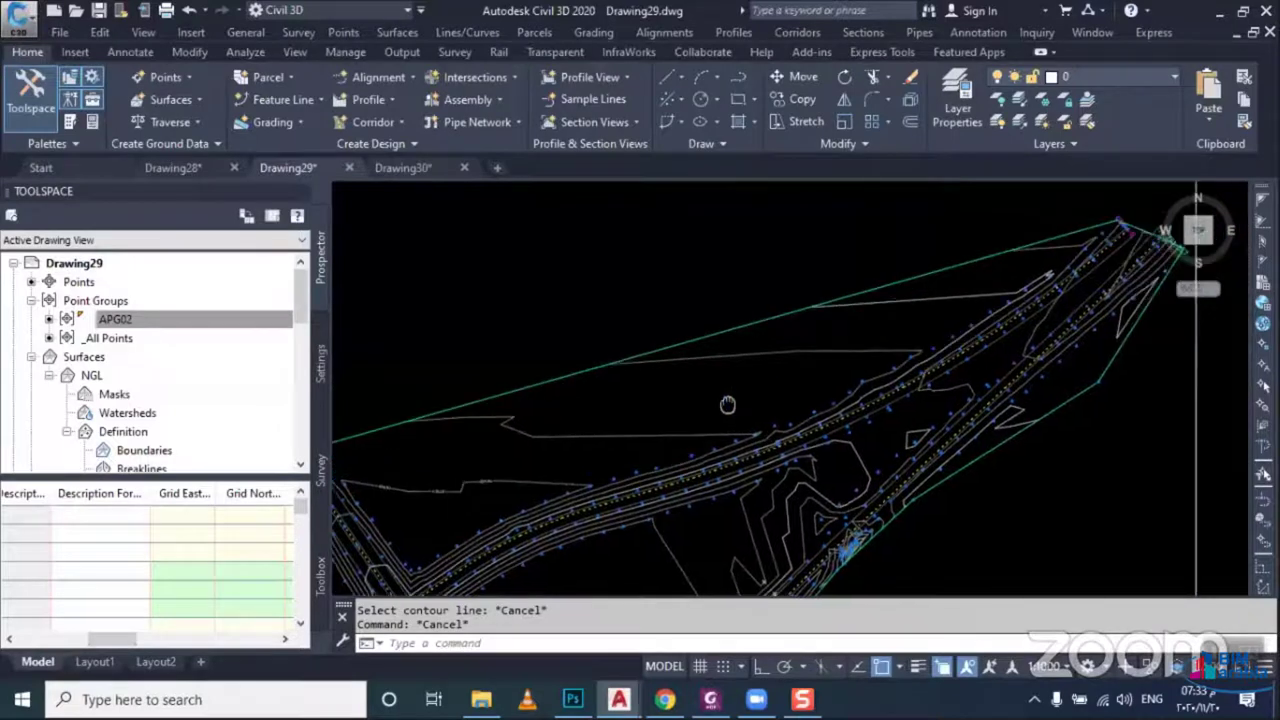
{"action": "middle_click_drag", "start_coordinate": [711, 405], "coordinate": [774, 383]}
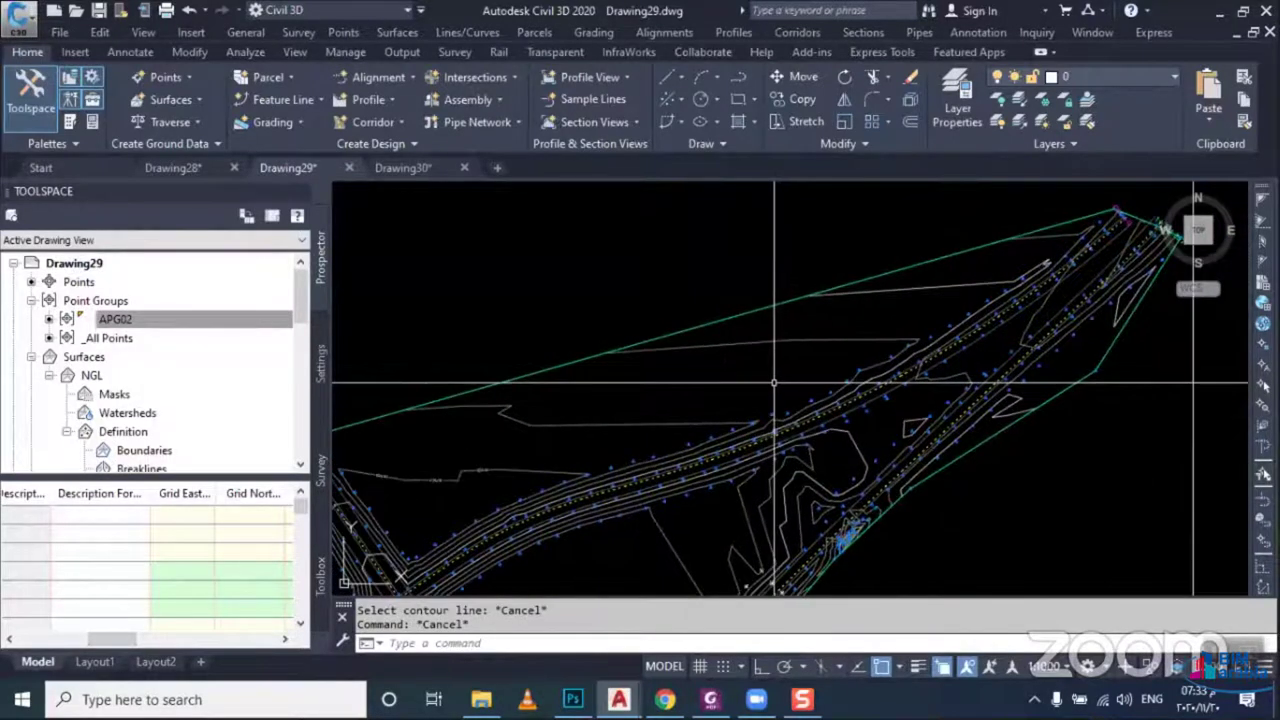
{"action": "mouse_move", "coordinate": [775, 401]}
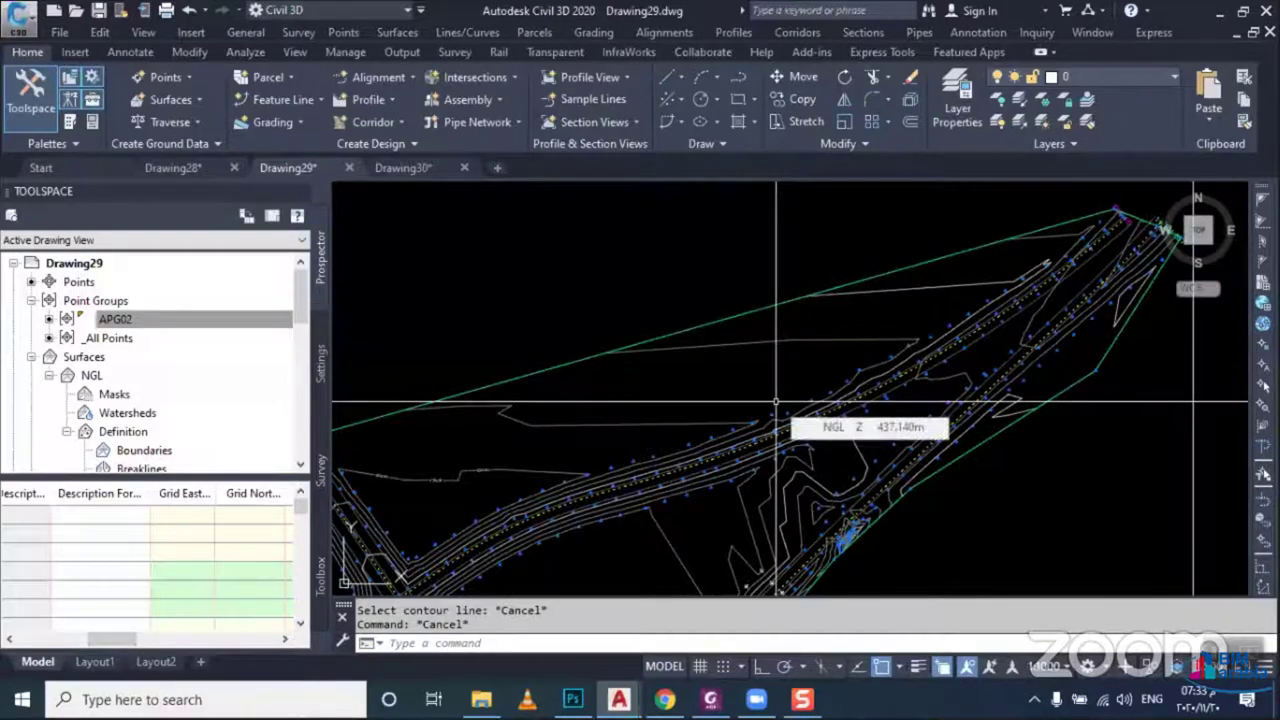
{"action": "scroll", "coordinate": [883, 333], "scroll_direction": "down", "scroll_amount": 1}
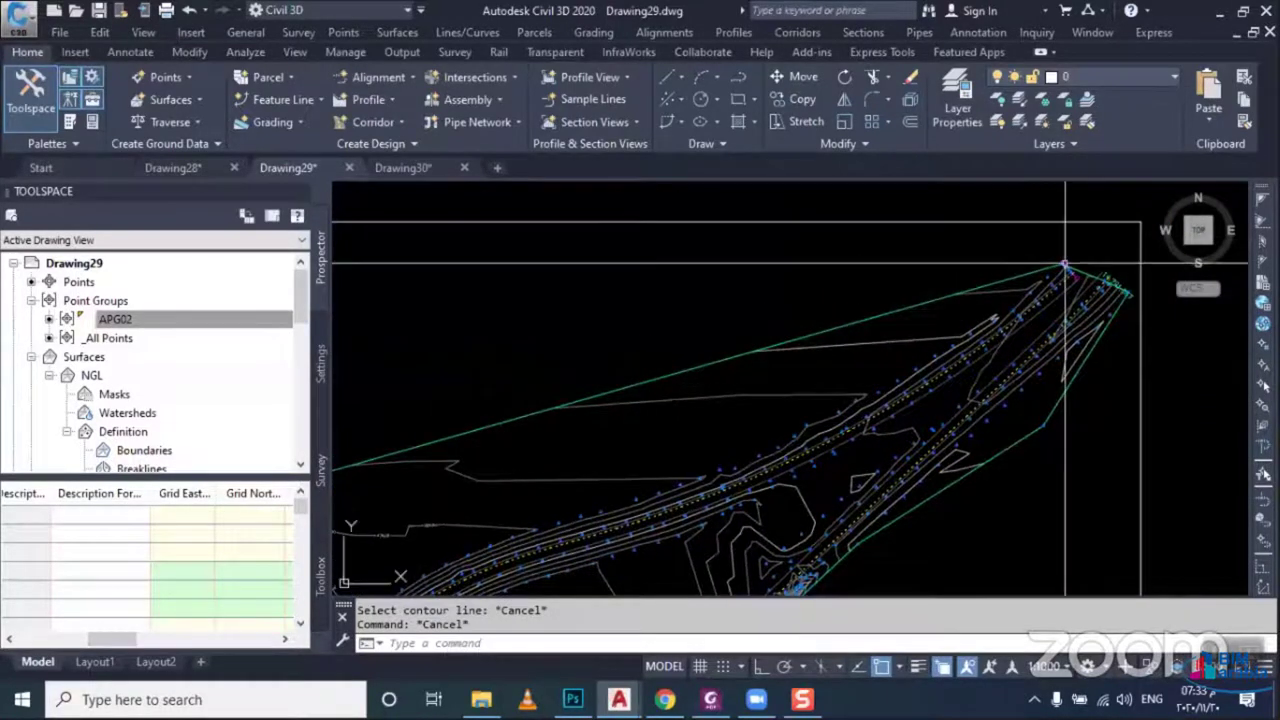
{"action": "scroll", "coordinate": [1000, 350], "scroll_direction": "down", "scroll_amount": 3}
{"action": "scroll", "coordinate": [766, 374], "scroll_direction": "up", "scroll_amount": 3}
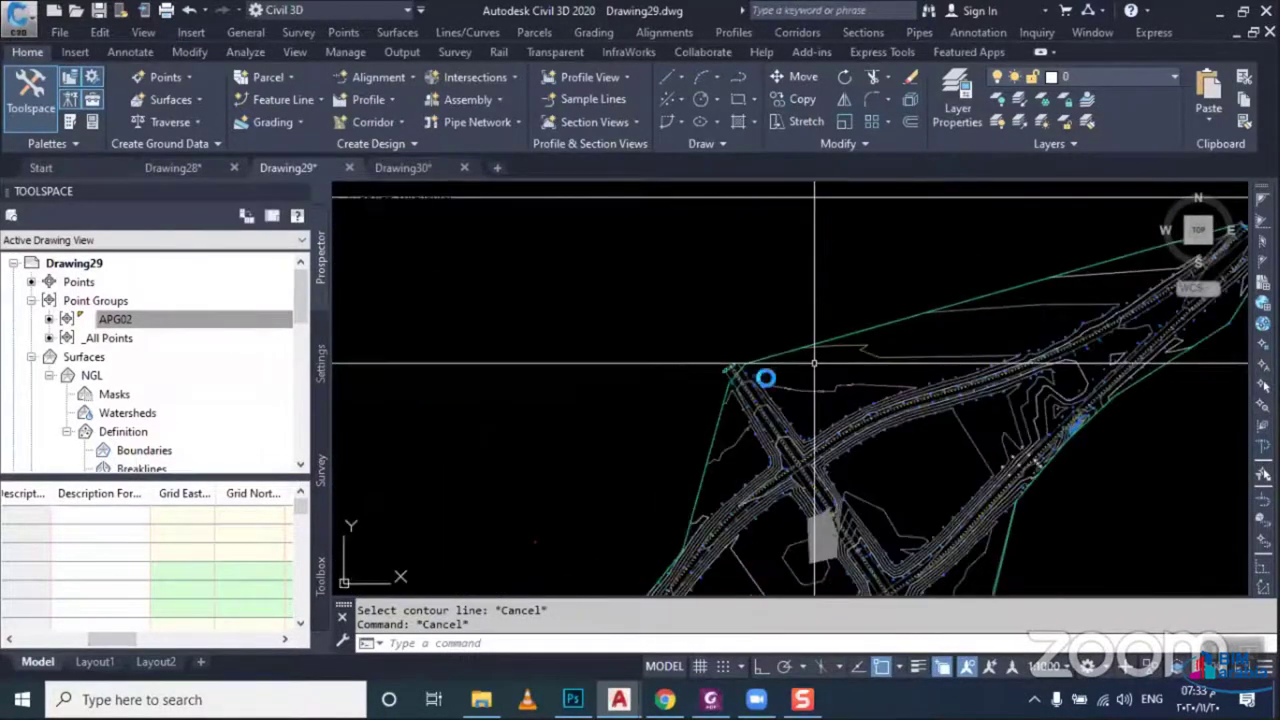
{"action": "scroll", "coordinate": [700, 397], "scroll_direction": "down", "scroll_amount": 2}
{"action": "middle_click_drag", "start_coordinate": [716, 397], "coordinate": [683, 411]}
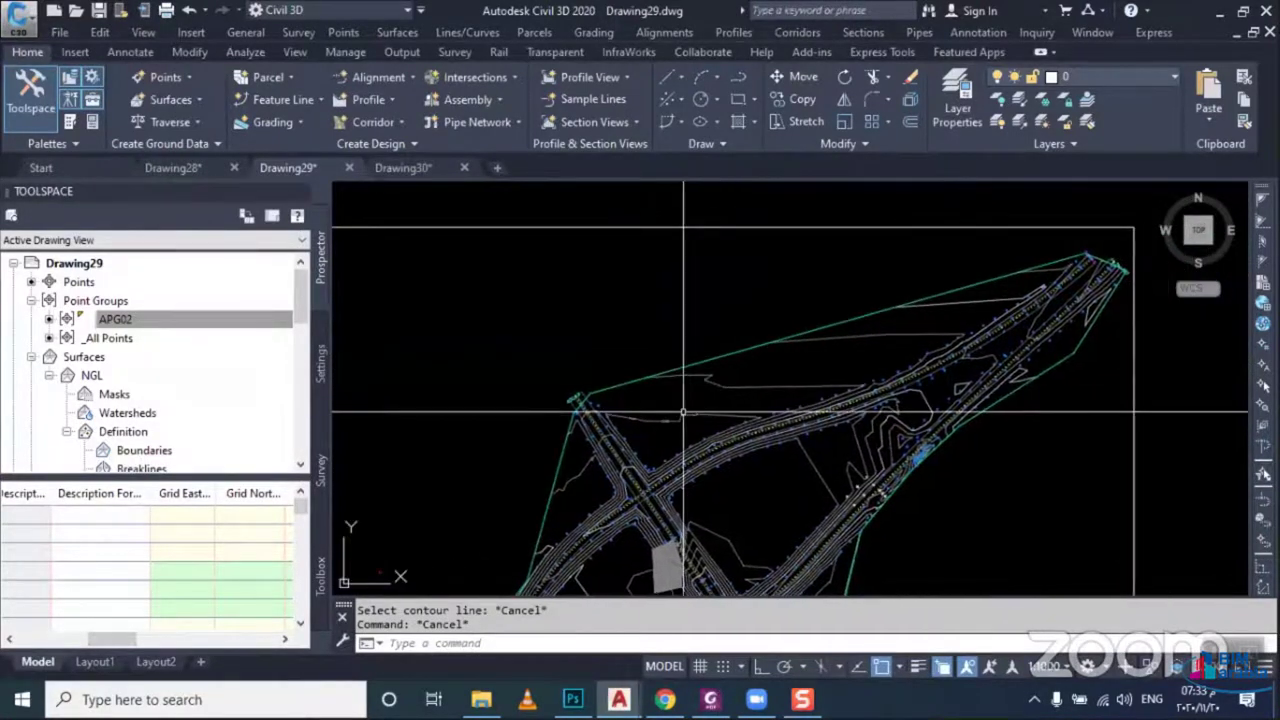
{"action": "scroll", "coordinate": [683, 411], "scroll_direction": "up", "scroll_amount": 2}
{"action": "scroll", "coordinate": [705, 395], "scroll_direction": "down", "scroll_amount": 2}
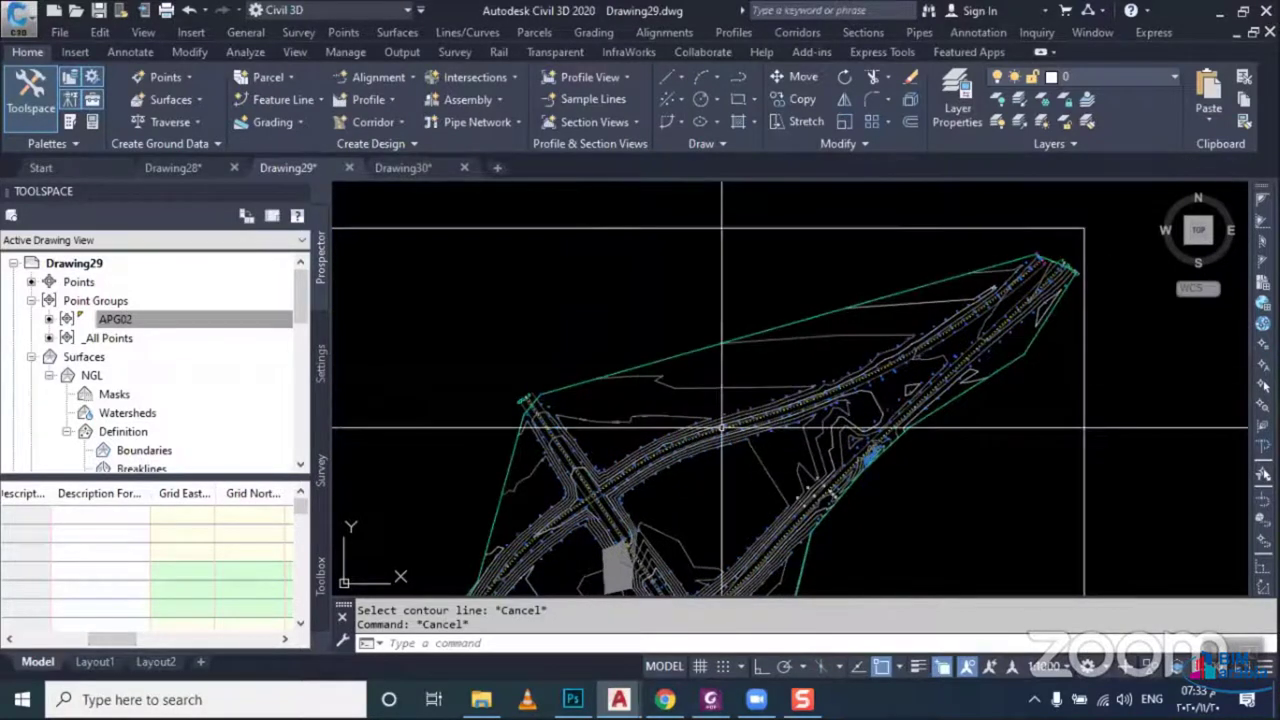
{"action": "middle_click_drag", "start_coordinate": [790, 438], "coordinate": [697, 443]}
{"action": "scroll", "coordinate": [700, 346], "scroll_direction": "up", "scroll_amount": 3}
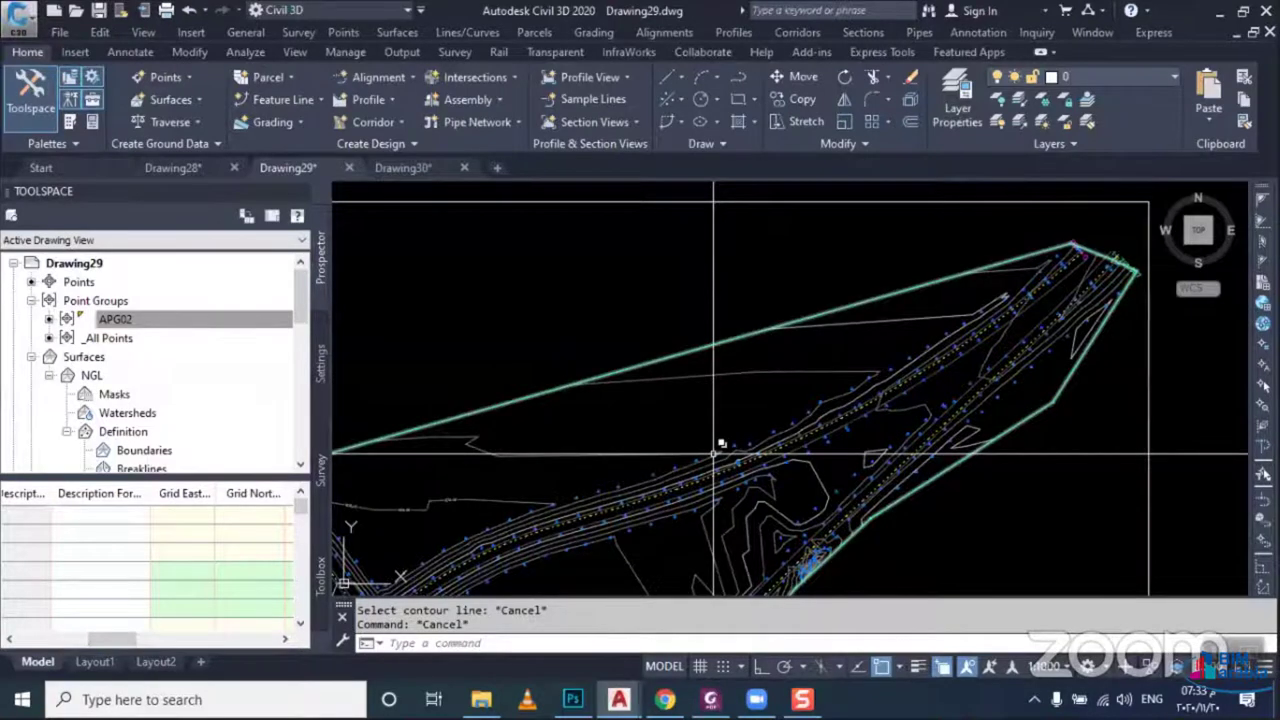
{"action": "scroll", "coordinate": [713, 455], "scroll_direction": "up", "scroll_amount": 5}
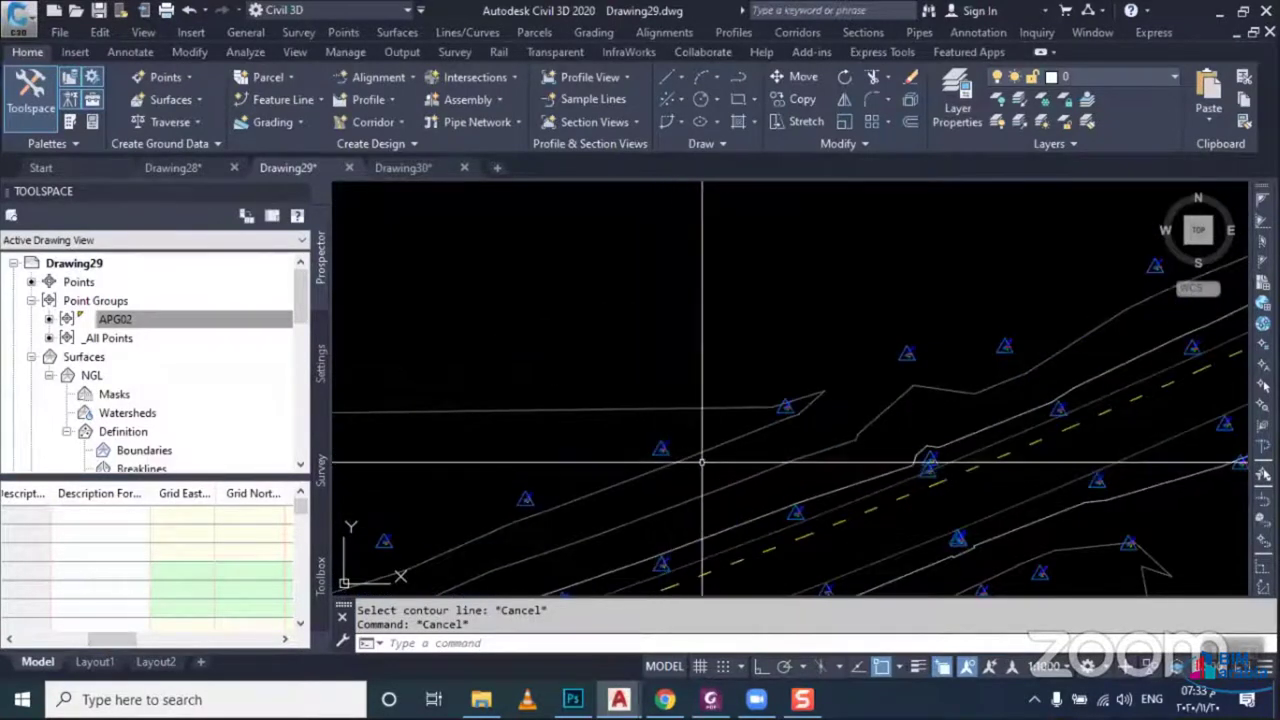
{"action": "middle_click_drag", "start_coordinate": [780, 428], "coordinate": [780, 440]}
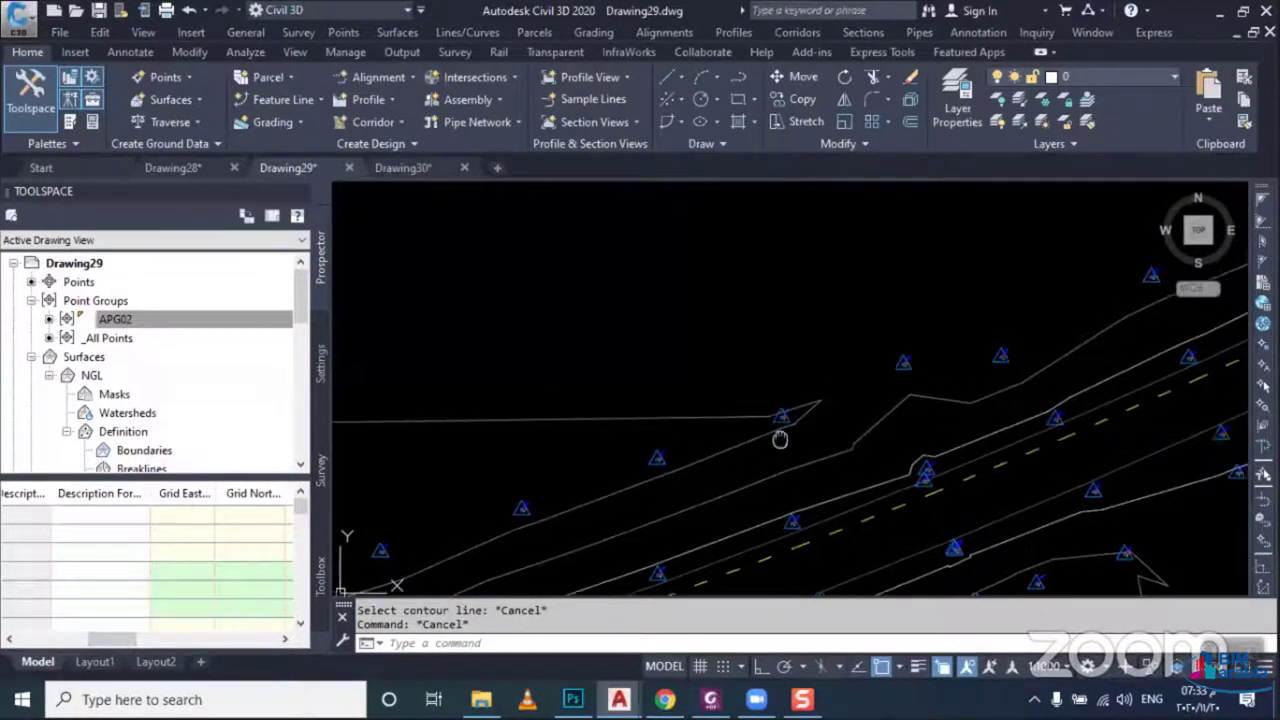
{"action": "scroll", "coordinate": [821, 425], "scroll_direction": "up", "scroll_amount": 2}
{"action": "scroll", "coordinate": [821, 422], "scroll_direction": "up", "scroll_amount": 2}
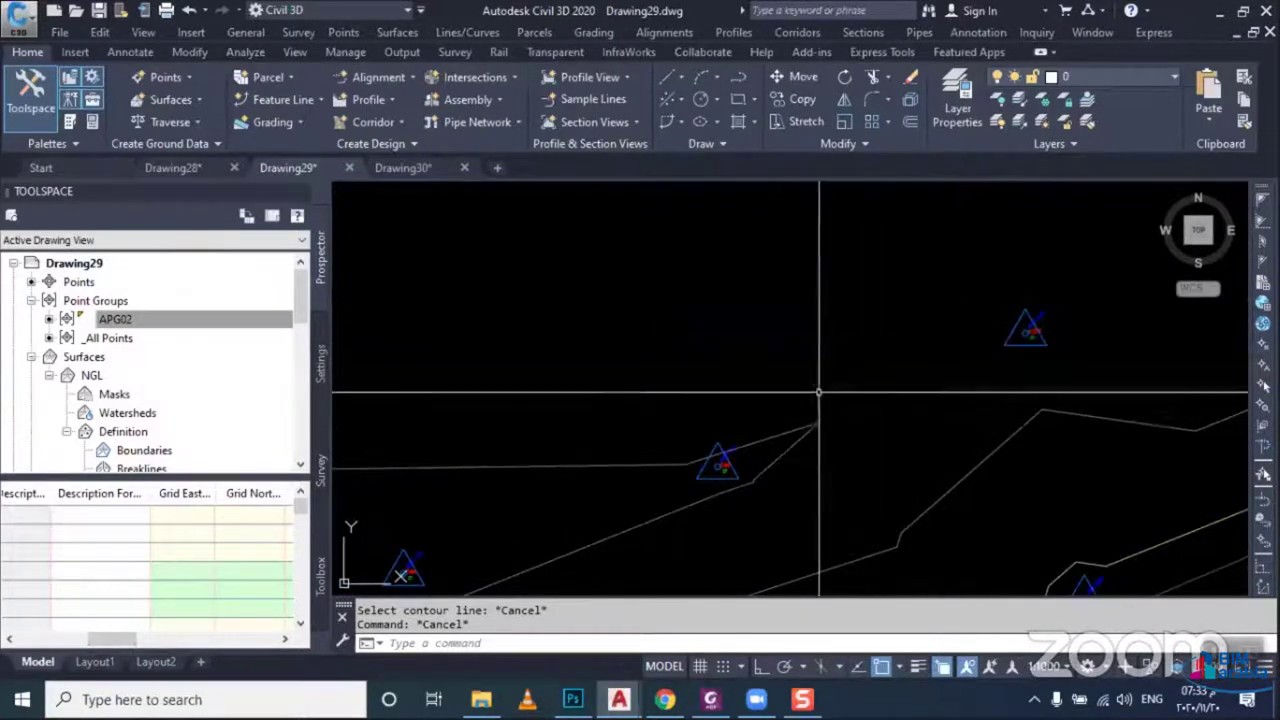
{"action": "scroll", "coordinate": [800, 421], "scroll_direction": "down", "scroll_amount": 2}
{"action": "scroll", "coordinate": [834, 423], "scroll_direction": "down", "scroll_amount": 2}
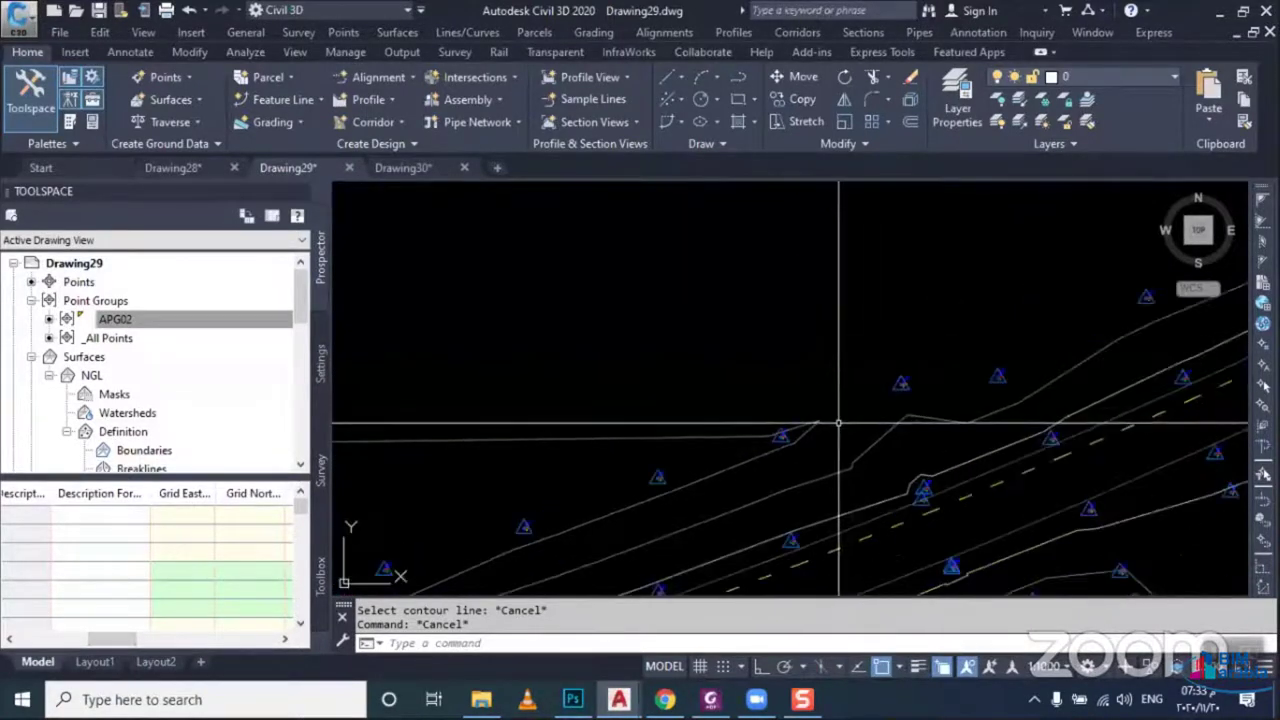
{"action": "scroll", "coordinate": [836, 425], "scroll_direction": "down", "scroll_amount": 2}
{"action": "scroll", "coordinate": [838, 425], "scroll_direction": "down", "scroll_amount": 2}
{"action": "scroll", "coordinate": [838, 425], "scroll_direction": "down", "scroll_amount": 1}
{"action": "scroll", "coordinate": [740, 428], "scroll_direction": "down", "scroll_amount": 2}
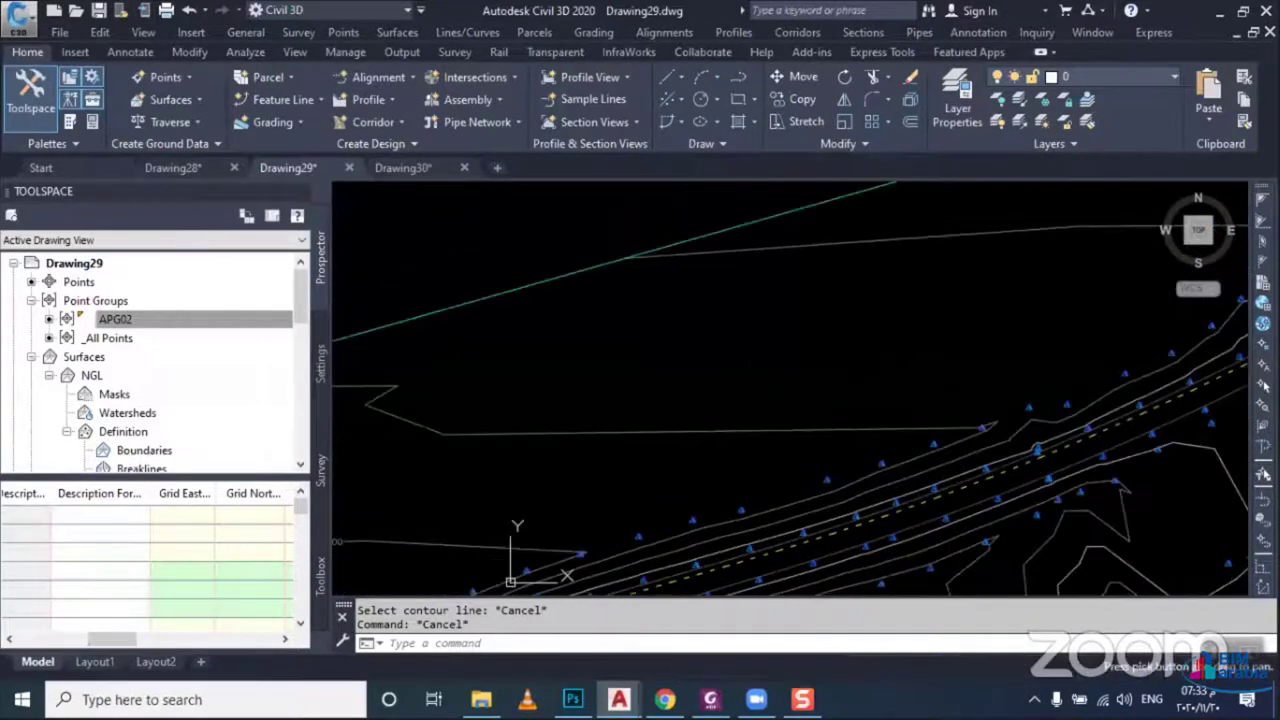
{"action": "scroll", "coordinate": [650, 430], "scroll_direction": "down", "scroll_amount": 2}
{"action": "scroll", "coordinate": [619, 431], "scroll_direction": "down", "scroll_amount": 1}
{"action": "mouse_move", "coordinate": [684, 404]}
{"action": "middle_mouse_down"}
{"action": "mouse_move", "coordinate": [764, 397]}
{"action": "mouse_move", "coordinate": [681, 382]}
{"action": "middle_mouse_up"}
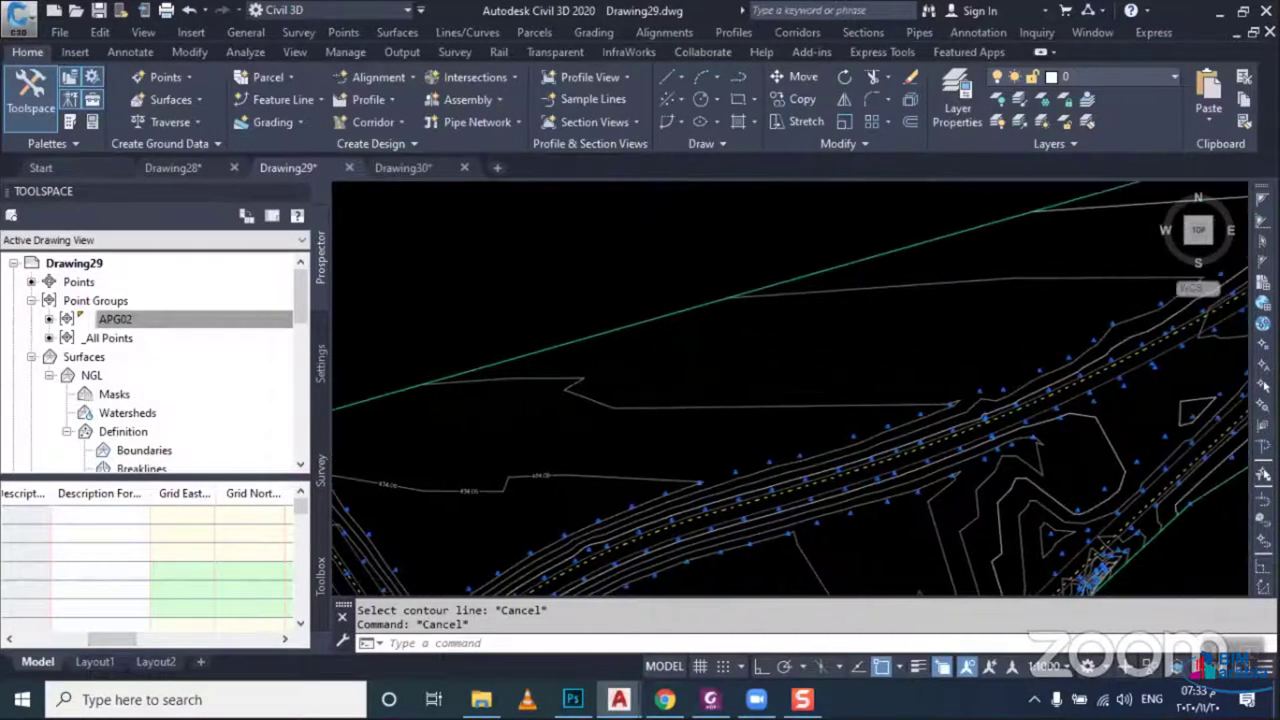
{"action": "scroll", "coordinate": [683, 390], "scroll_direction": "down", "scroll_amount": 2}
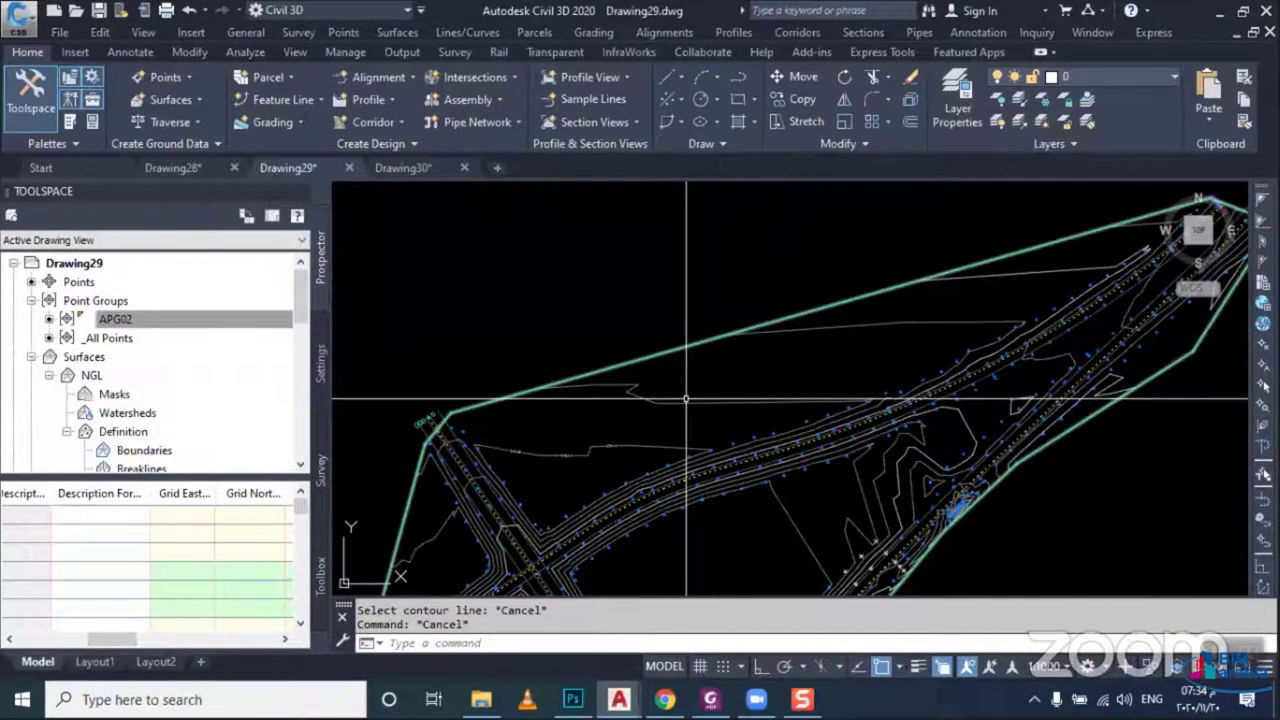
Set the NGL surface style to Contours and Triangles in Surface Properties
{"action": "left_click", "coordinate": [735, 352]}
{"action": "right_click", "coordinate": [690, 440]}
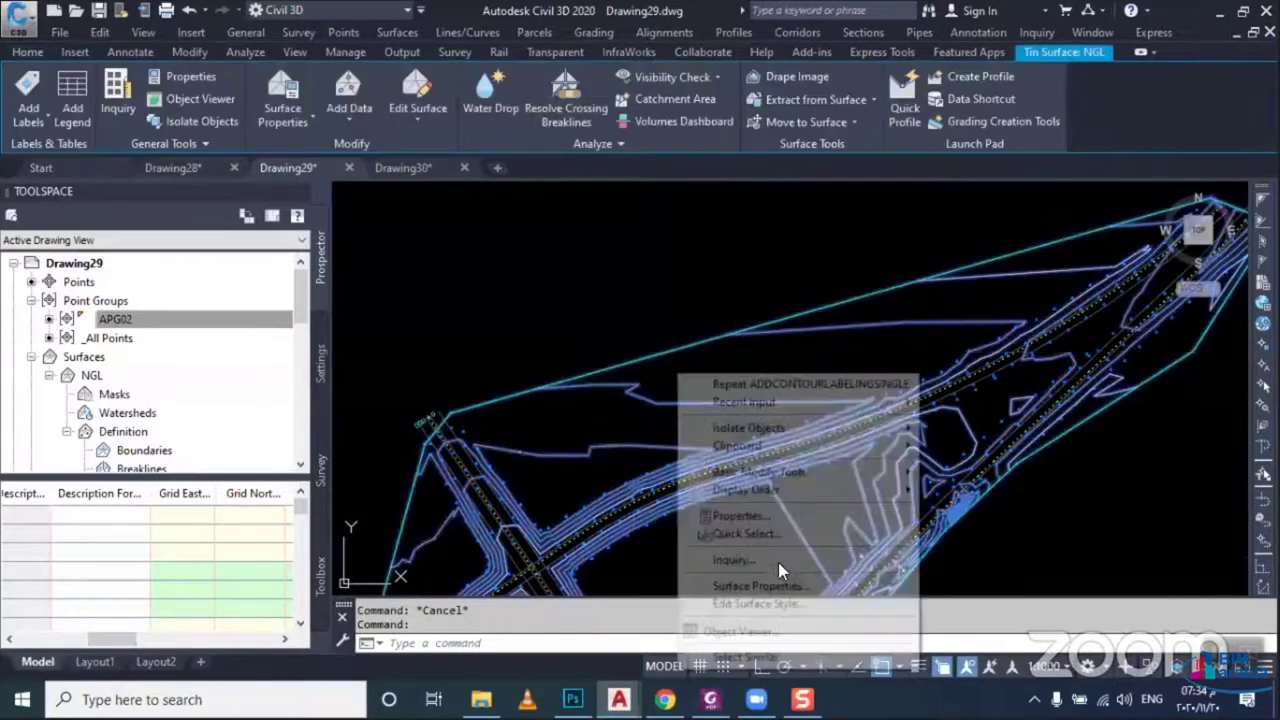
{"action": "left_click", "coordinate": [643, 517]}
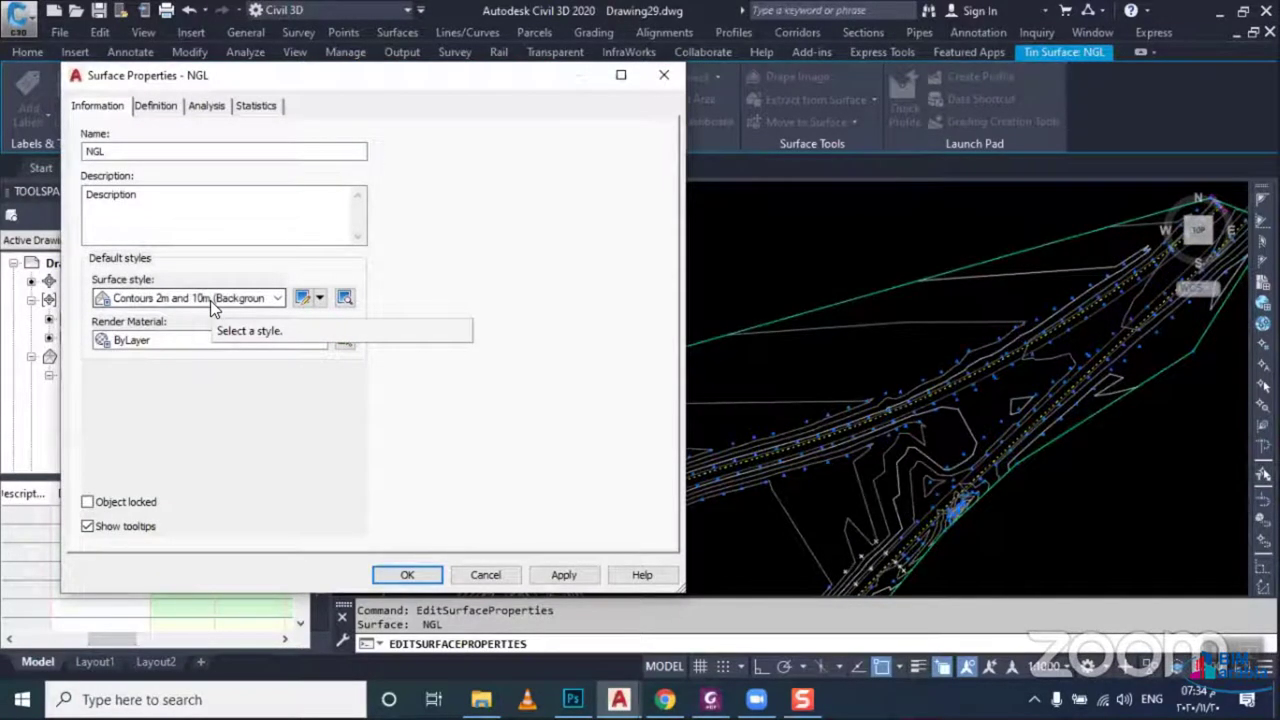
{"action": "left_click", "coordinate": [213, 300]}
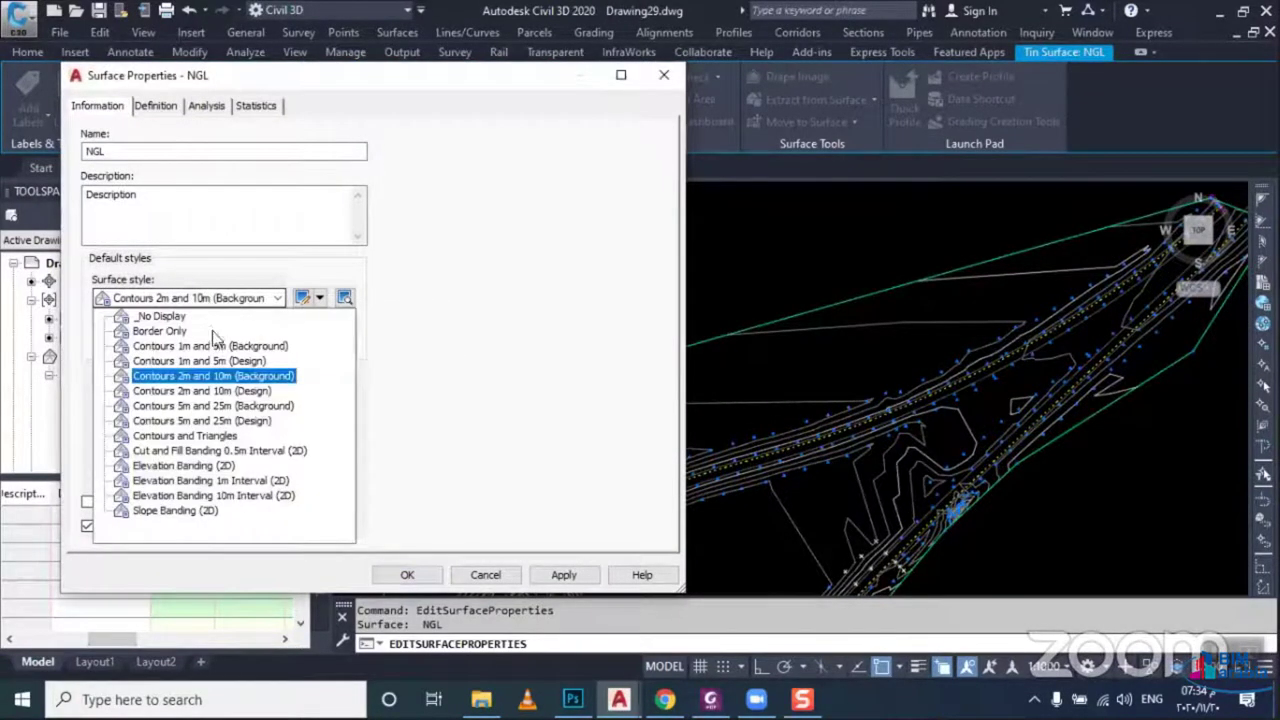
{"action": "left_click", "coordinate": [204, 440]}
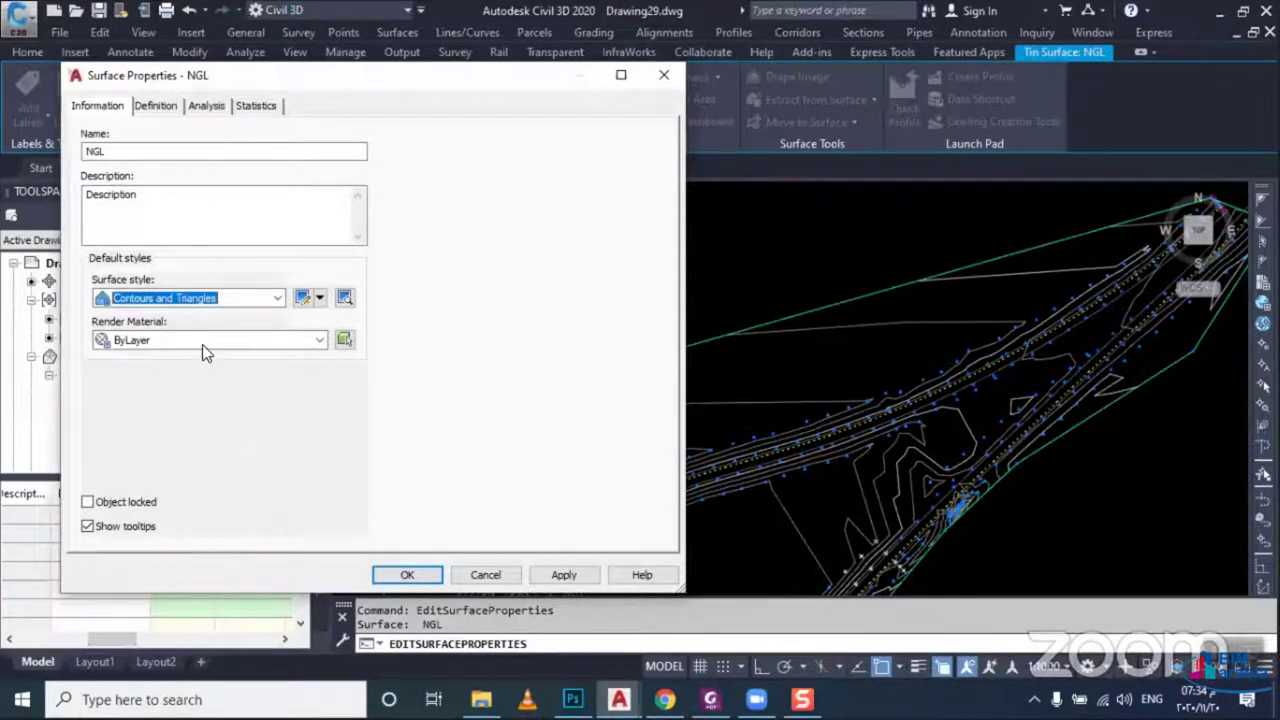
{"action": "left_click", "coordinate": [383, 577]}
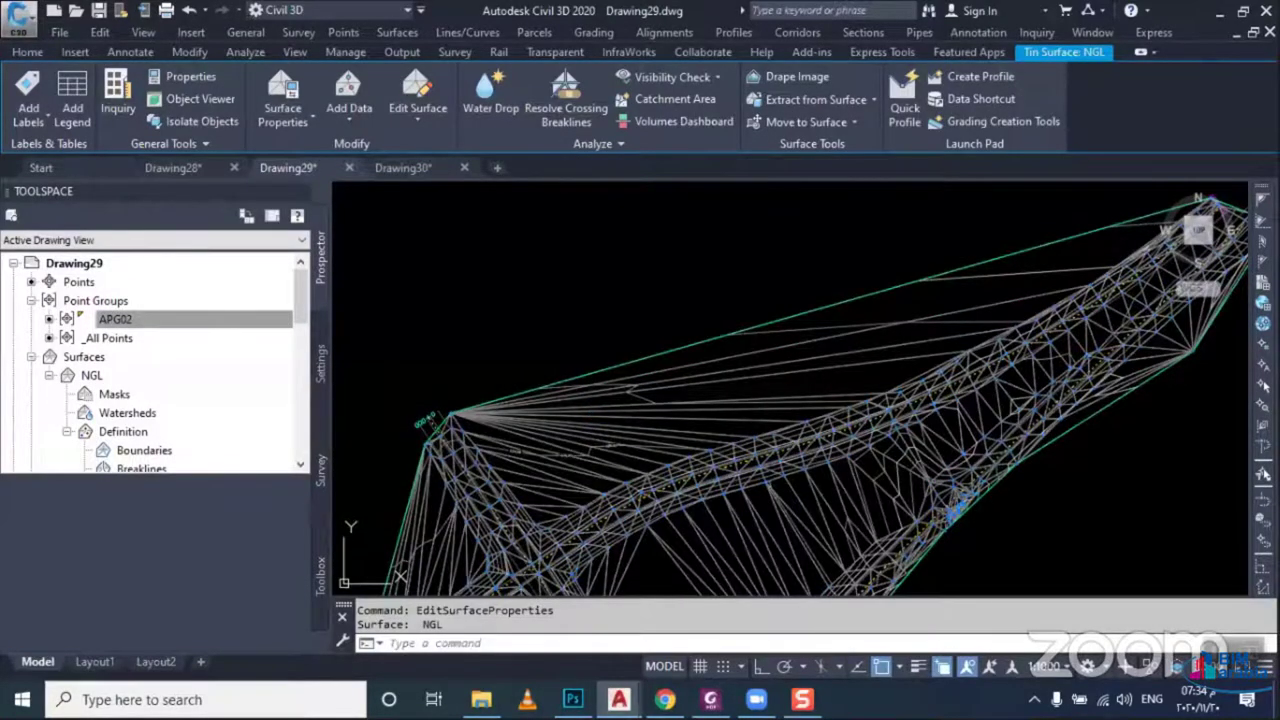
{"action": "key", "text": "Escape"}
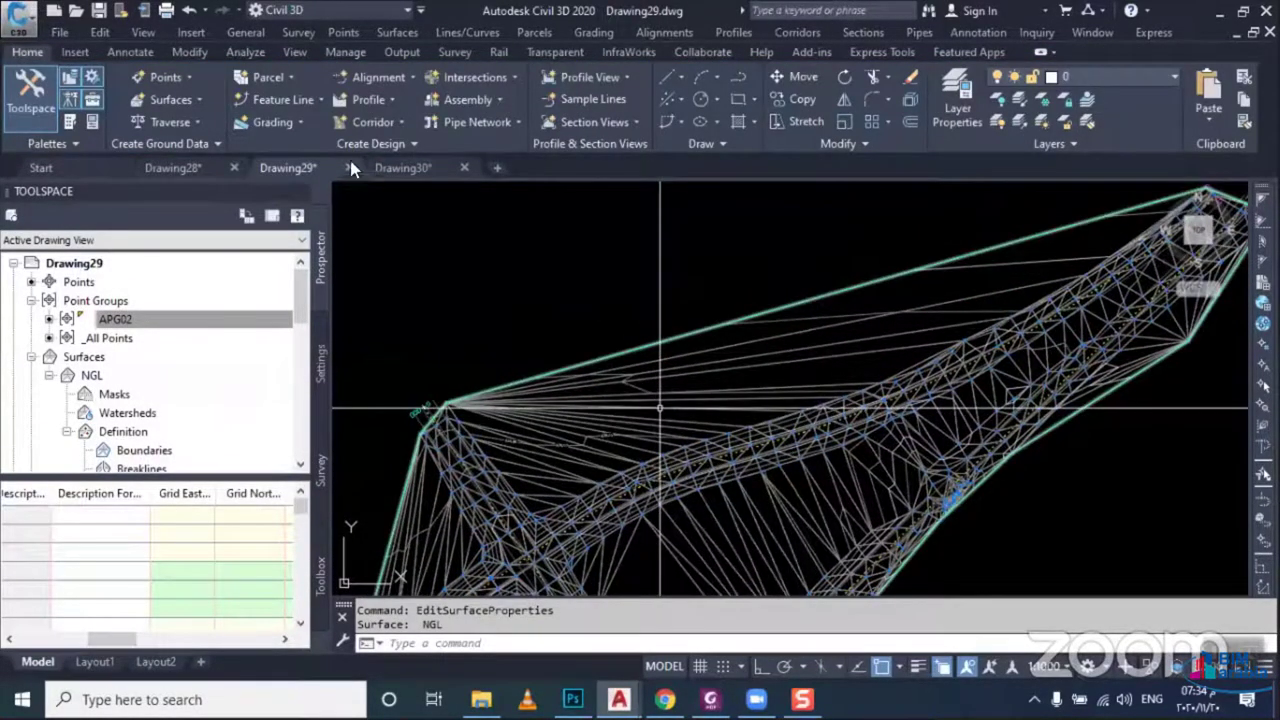
Begin selecting NGL surface edges for deletion, then cancel the edit
{"action": "left_click", "coordinate": [663, 403]}
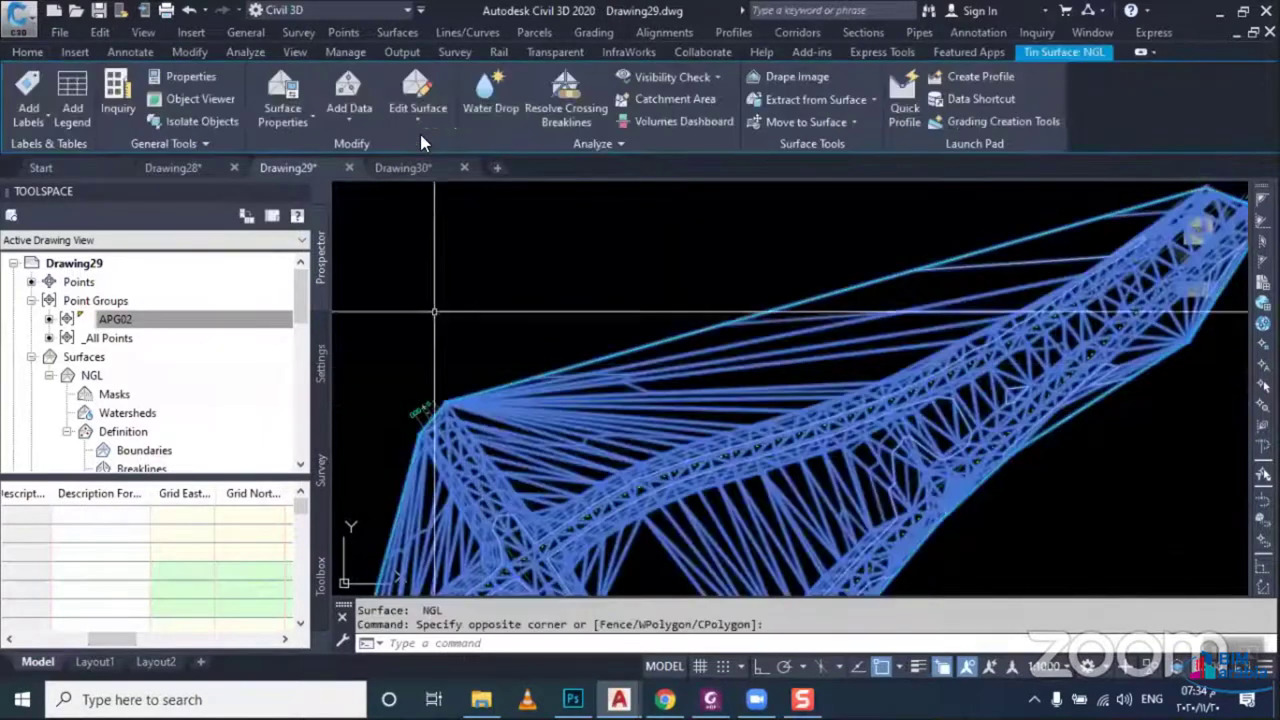
{"action": "left_click", "coordinate": [420, 108]}
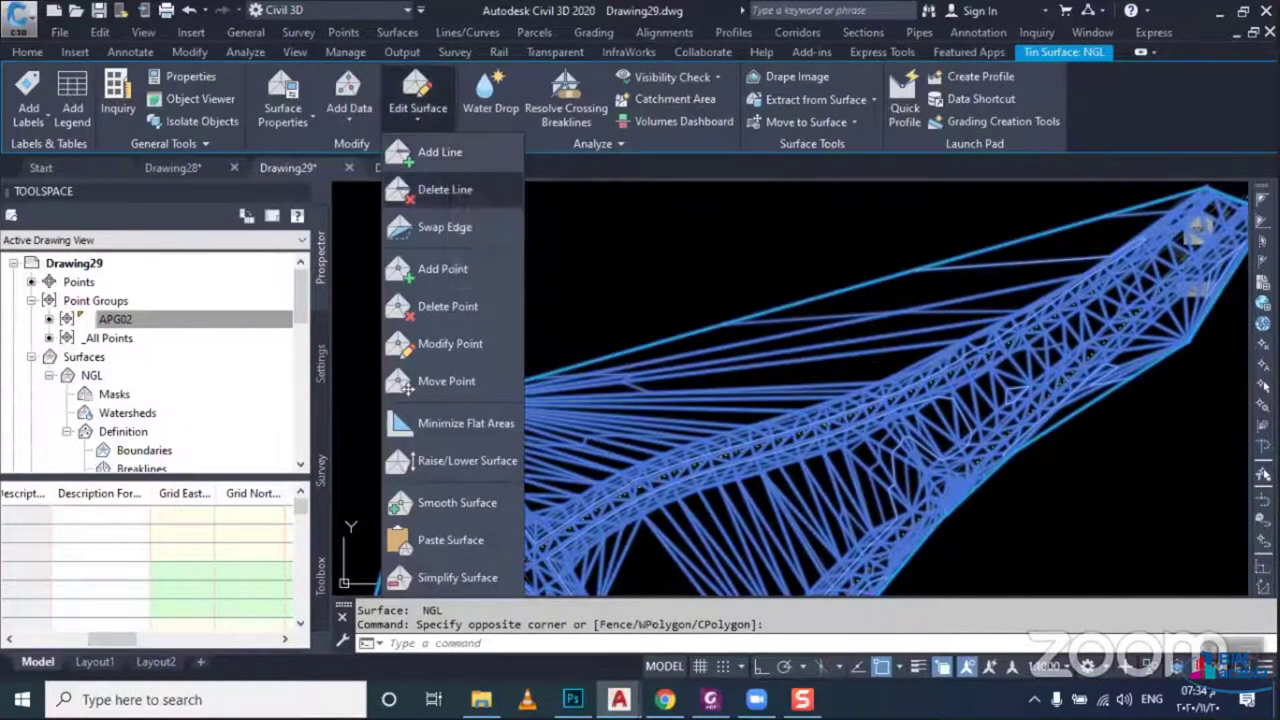
{"action": "key", "text": "Escape"}
{"action": "key", "text": "Escape"}
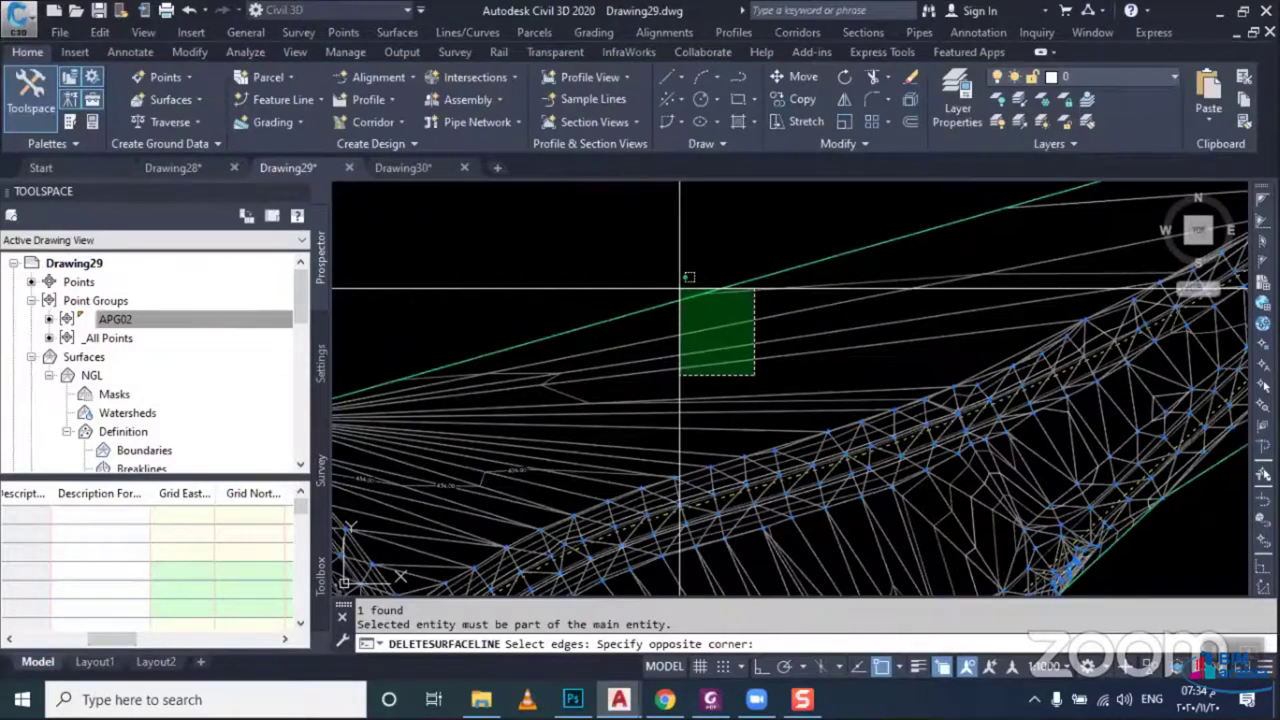
{"action": "left_click", "coordinate": [680, 290]}
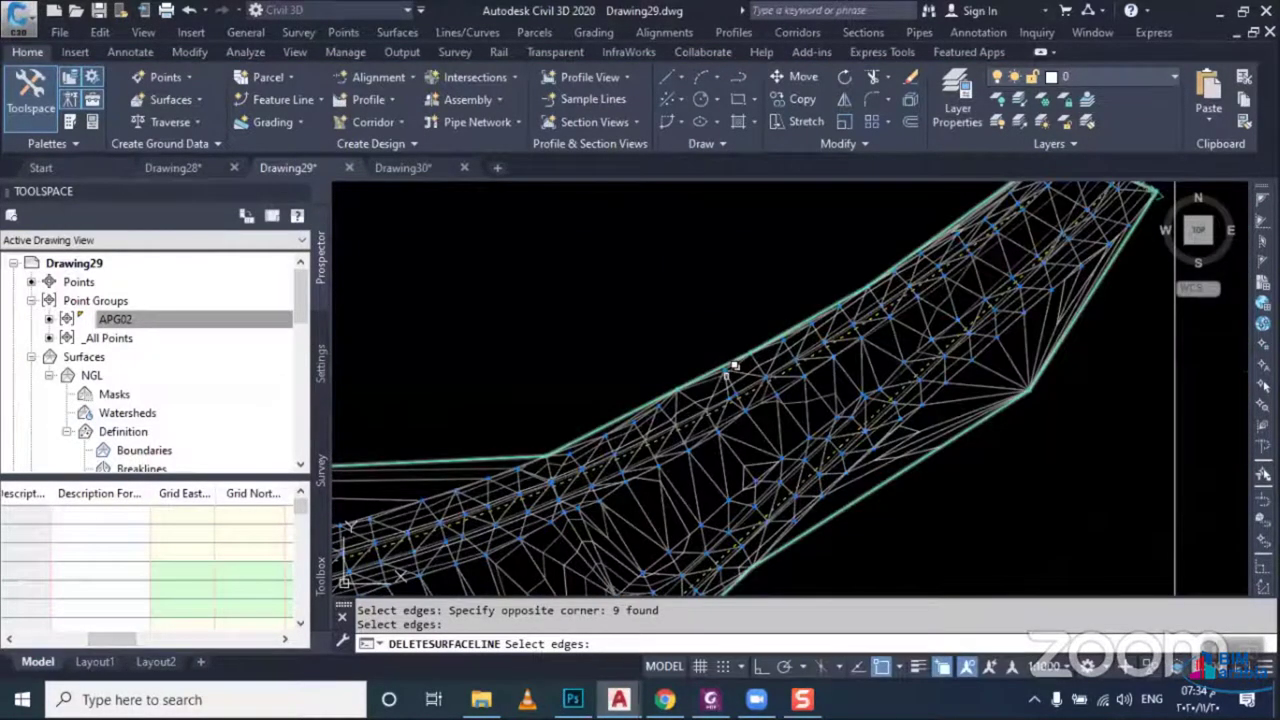
{"action": "mouse_move", "coordinate": [733, 367]}
{"action": "middle_mouse_down", "text": "shift"}
{"action": "mouse_move", "coordinate": [600, 403]}
{"action": "mouse_move", "coordinate": [677, 387]}
{"action": "mouse_move", "coordinate": [595, 393]}
{"action": "mouse_move", "coordinate": [560, 420]}
{"action": "middle_mouse_up", "text": "shift"}
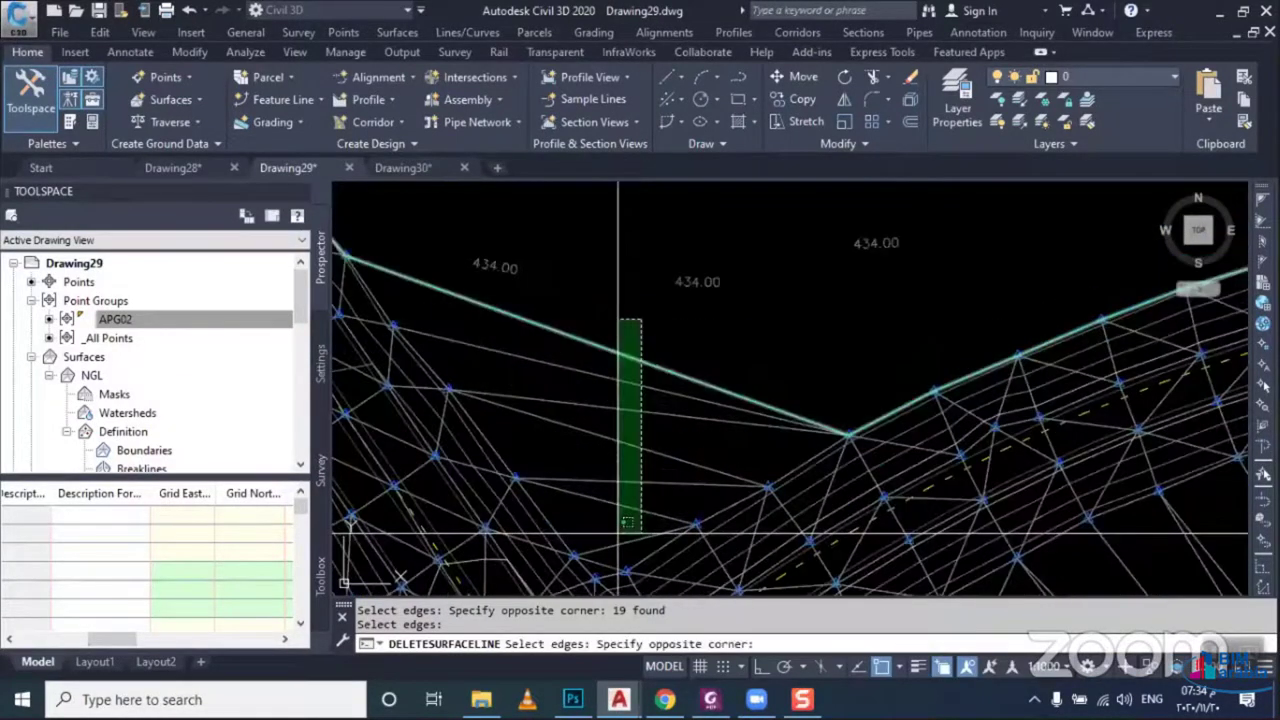
{"action": "left_click_drag", "start_coordinate": [634, 500], "coordinate": [608, 314]}
{"action": "scroll", "coordinate": [598, 458], "scroll_direction": "down", "scroll_amount": 3}
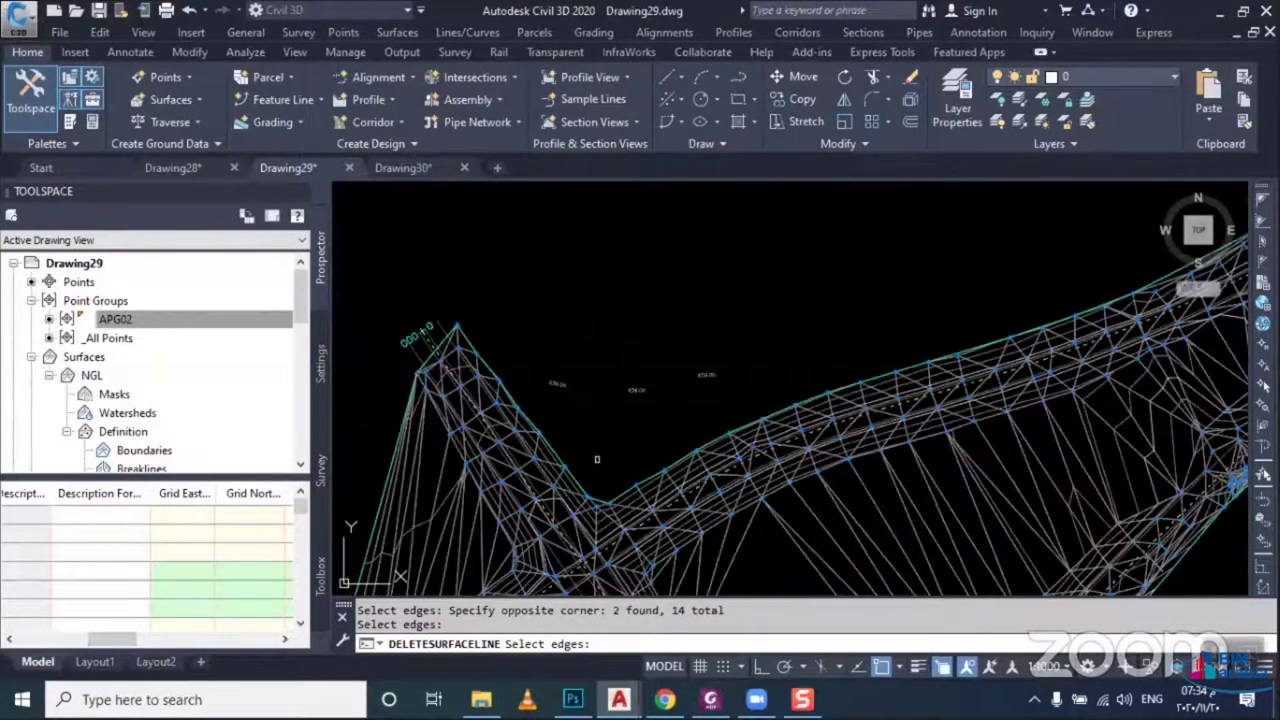
{"action": "middle_click_drag", "start_coordinate": [597, 459], "coordinate": [692, 460], "text": "shift"}
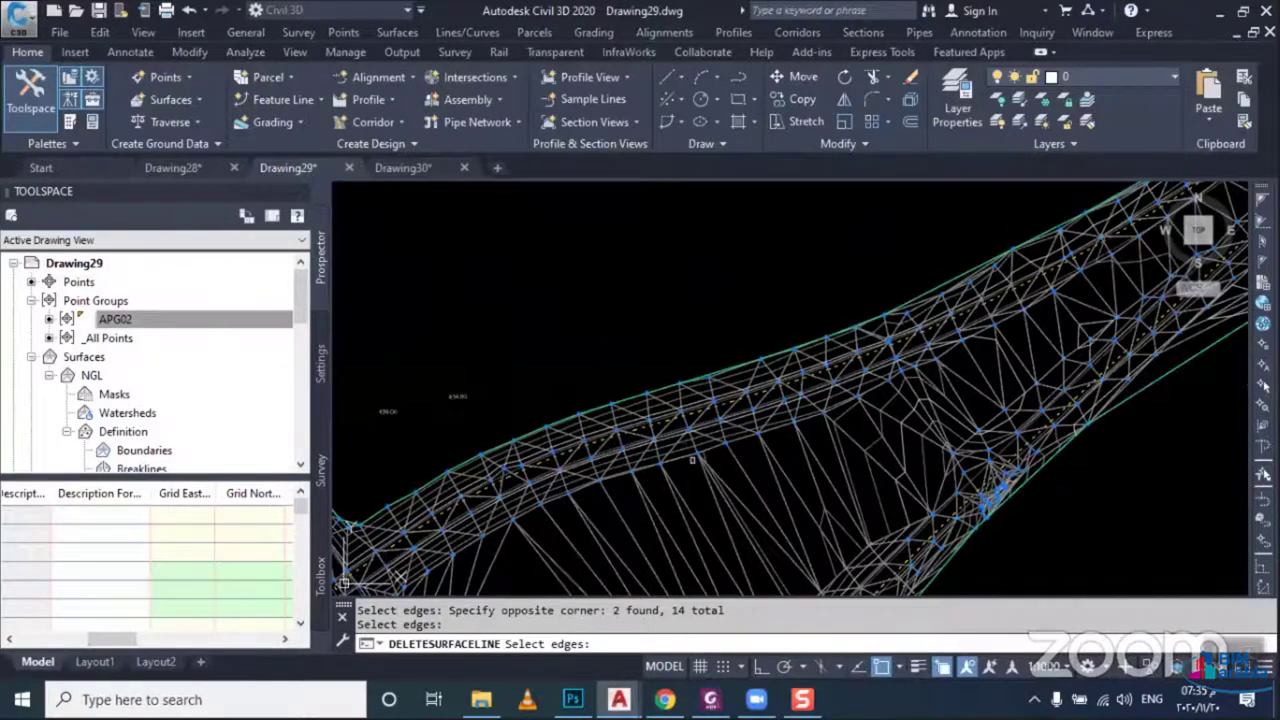
{"action": "key", "text": "Escape"}
{"action": "key", "text": "Escape"}
Orbit to see the whole mesh and bring up the NGL surface's shortcut menu
{"action": "scroll", "coordinate": [680, 445], "scroll_direction": "up", "scroll_amount": 3}
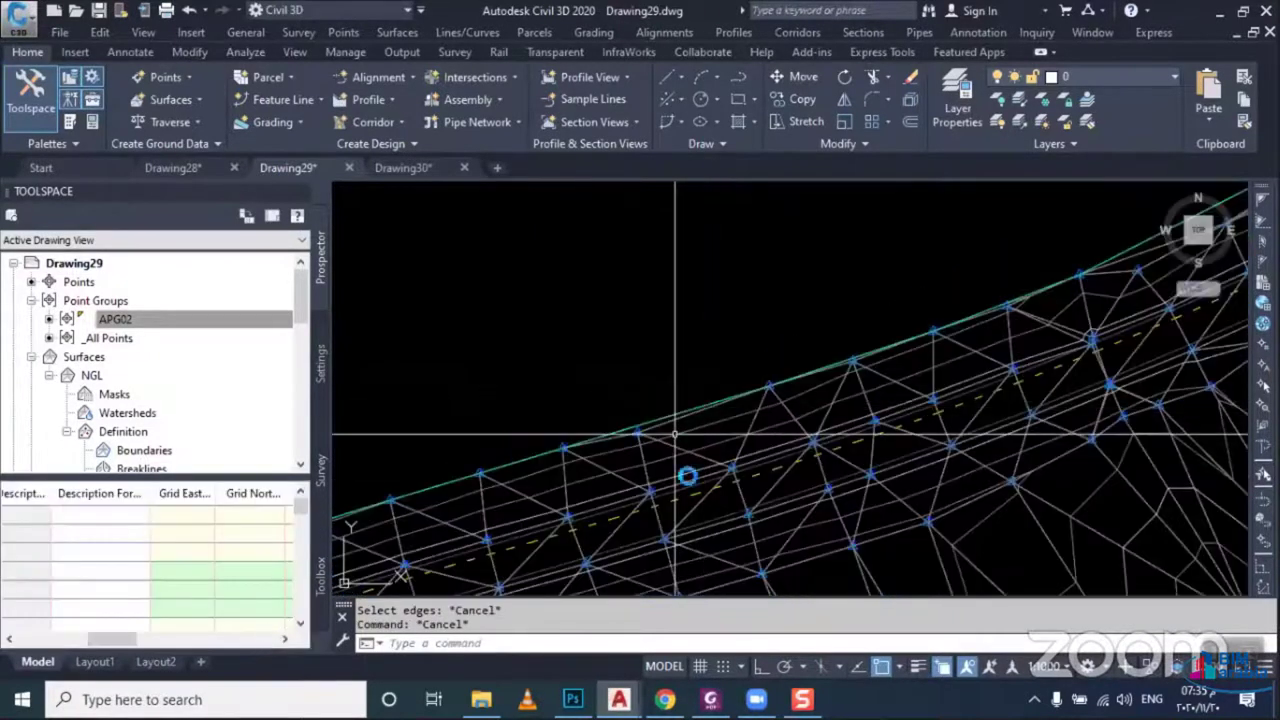
{"action": "mouse_move", "coordinate": [675, 435]}
{"action": "middle_mouse_down", "text": "shift"}
{"action": "mouse_move", "coordinate": [511, 548]}
{"action": "mouse_move", "coordinate": [737, 423]}
{"action": "middle_mouse_up", "text": "shift"}
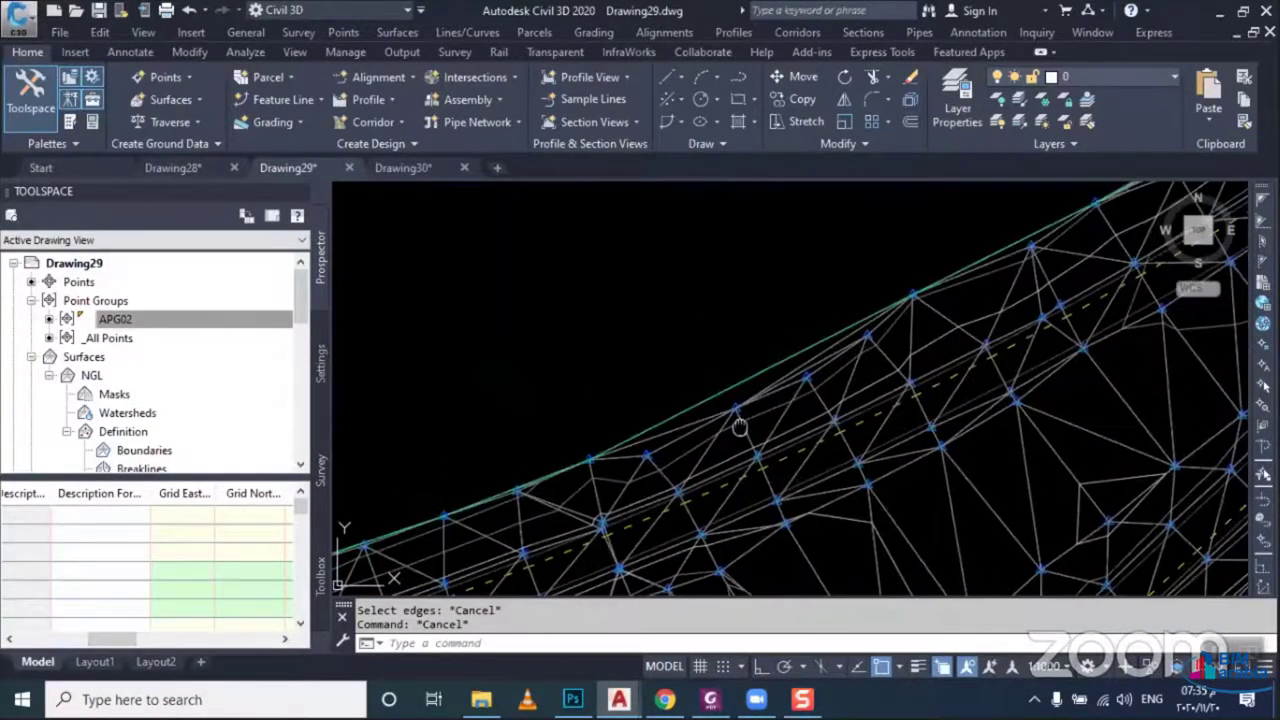
{"action": "mouse_move", "coordinate": [834, 395]}
{"action": "middle_mouse_down", "text": "shift"}
{"action": "mouse_move", "coordinate": [657, 440]}
{"action": "mouse_move", "coordinate": [842, 390]}
{"action": "mouse_move", "coordinate": [893, 326]}
{"action": "middle_mouse_up", "text": "shift"}
{"action": "left_click", "coordinate": [903, 312]}
{"action": "right_click", "coordinate": [820, 330]}
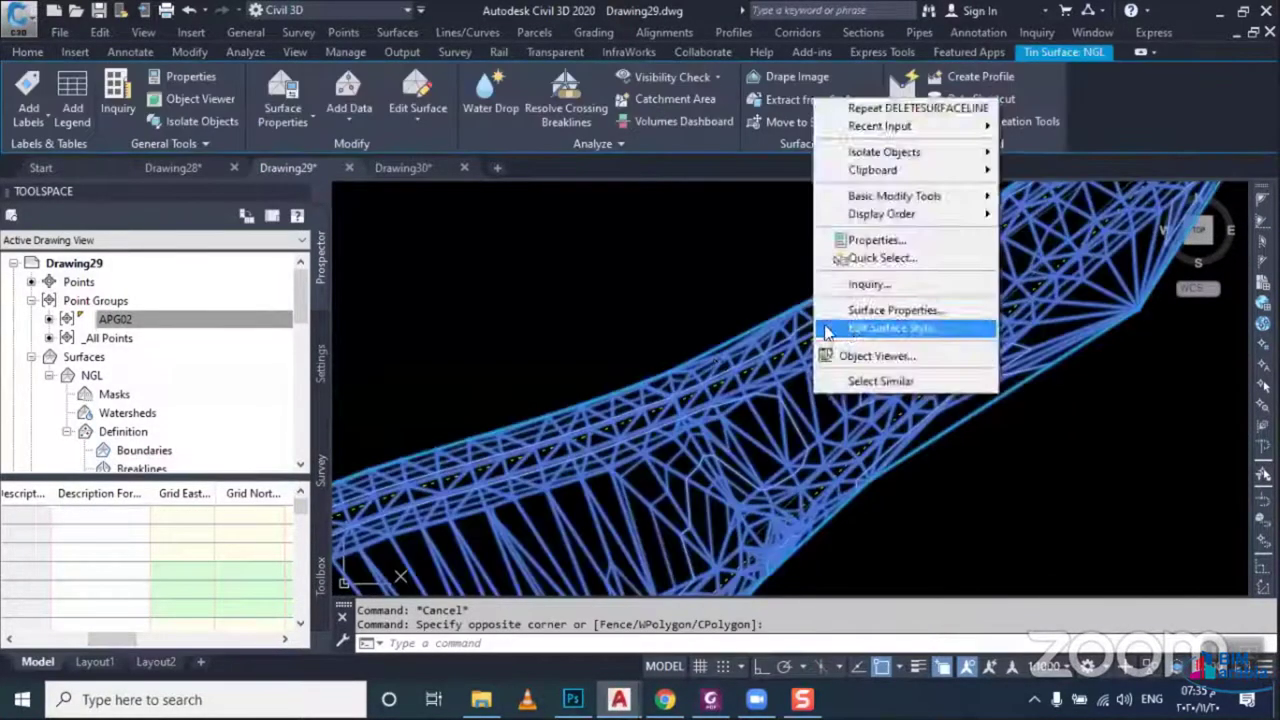
{"action": "left_click", "coordinate": [643, 371]}
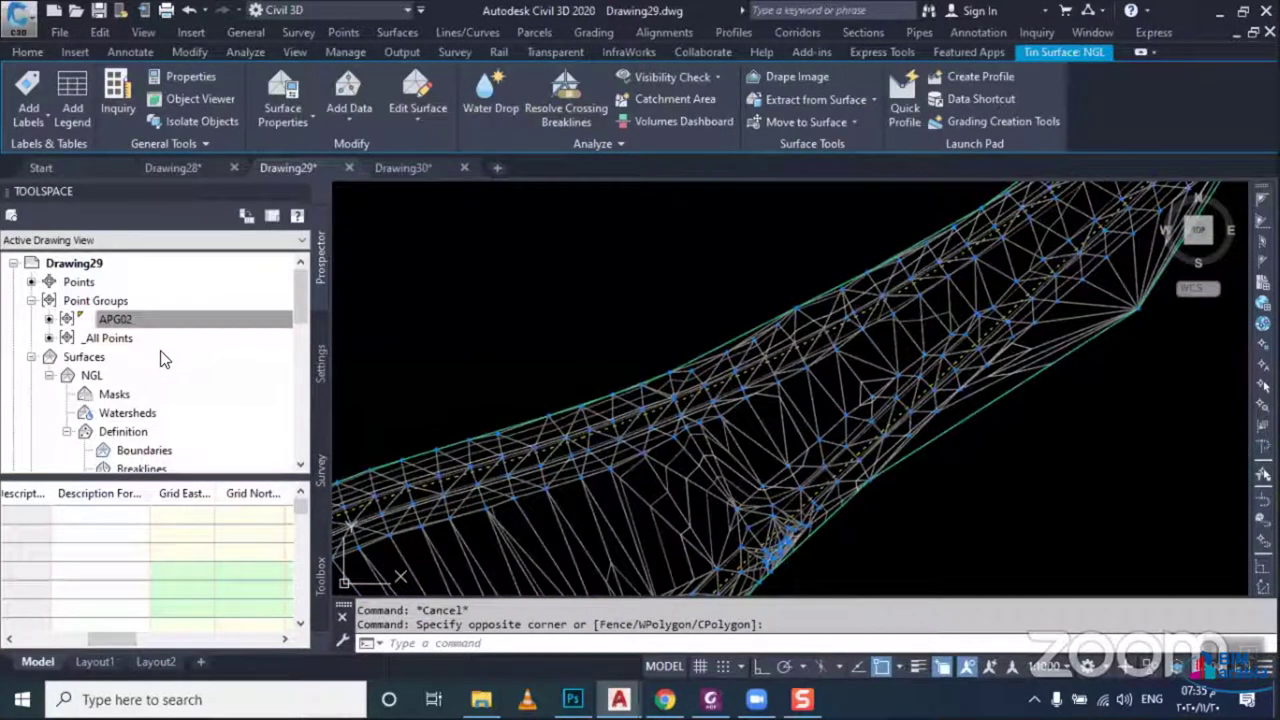
Switch the NGL surface style to Contours 2m and 10m (Background)
{"action": "double_click", "coordinate": [170, 370]}
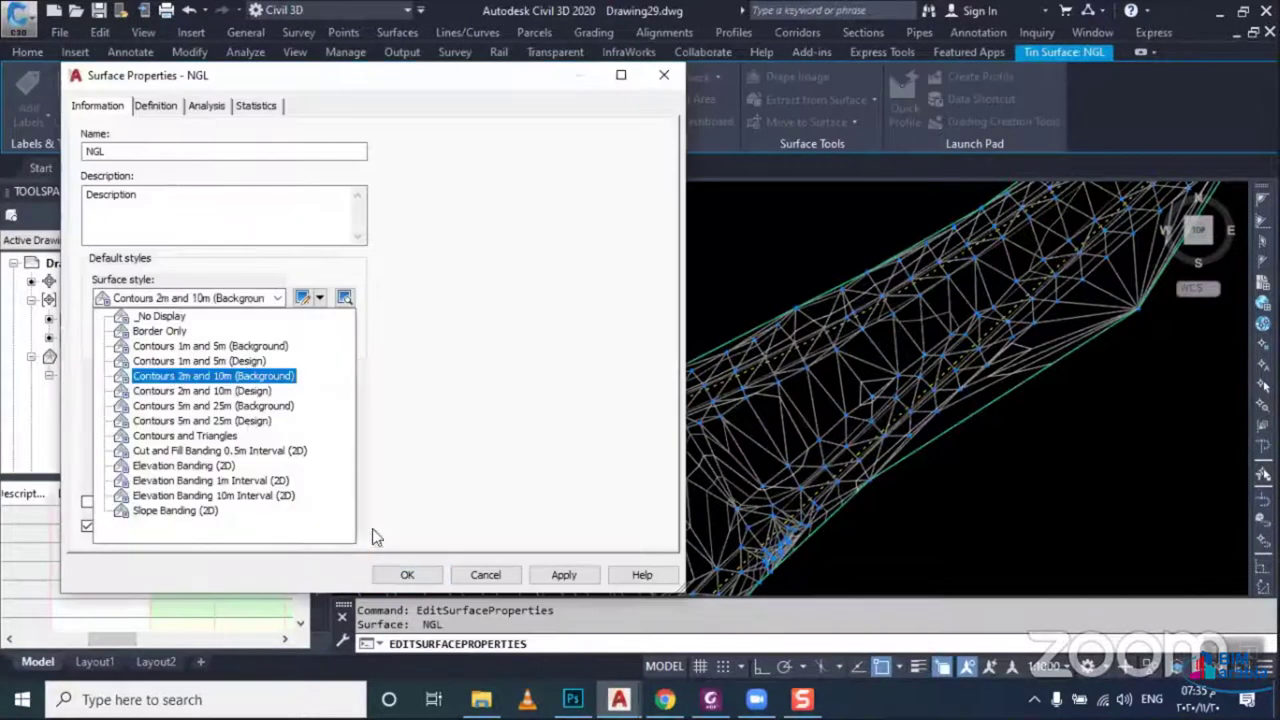
{"action": "left_click", "coordinate": [407, 578]}
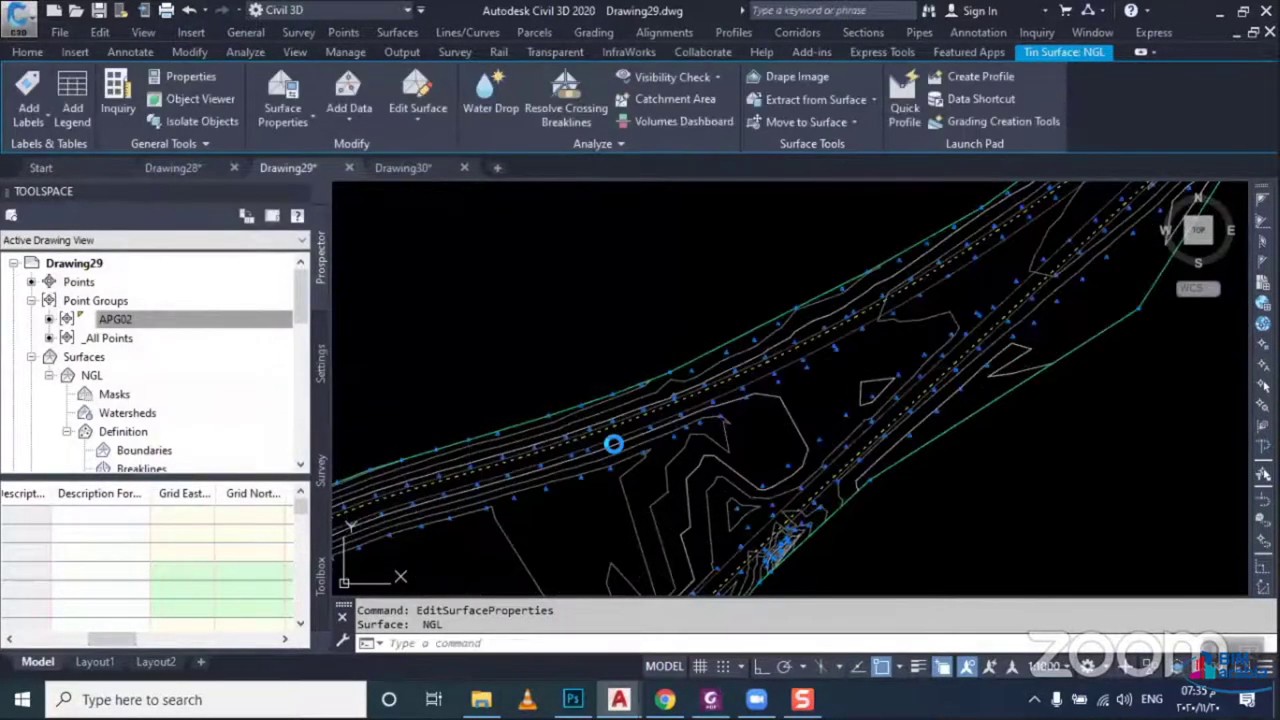
{"action": "scroll", "coordinate": [613, 444], "scroll_direction": "up", "scroll_amount": 5}
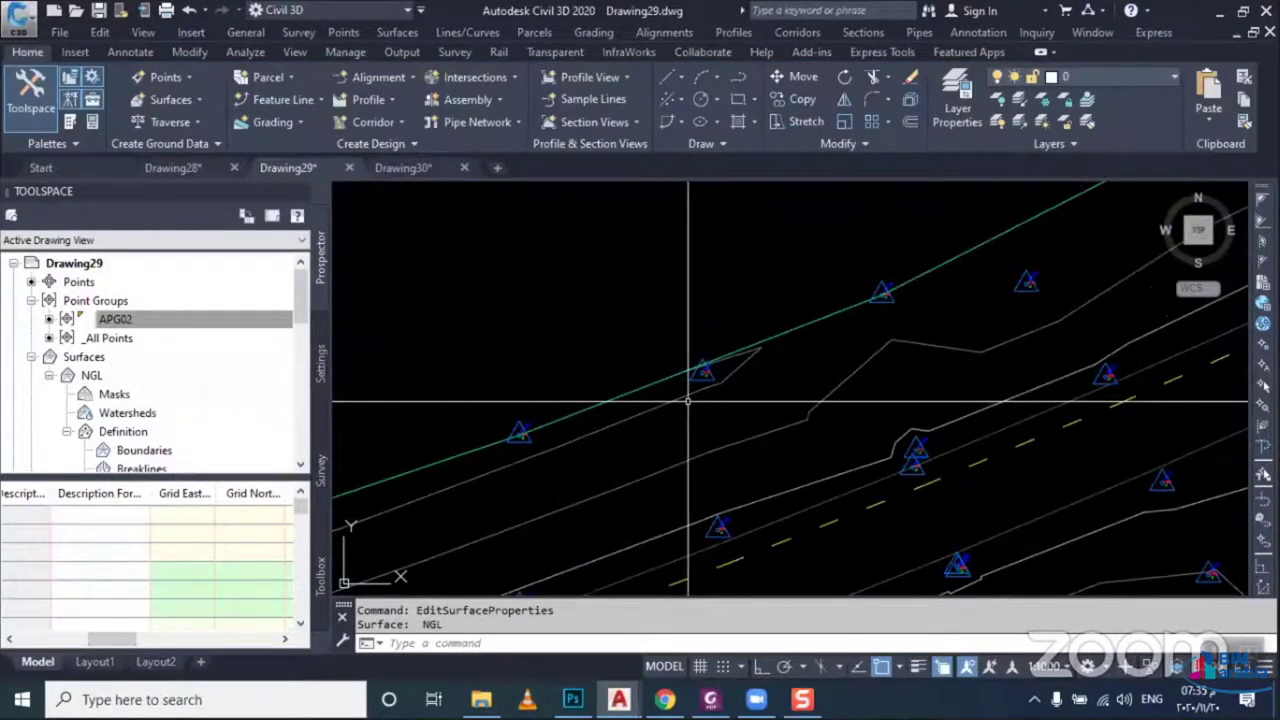
{"action": "scroll", "coordinate": [742, 362], "scroll_direction": "up", "scroll_amount": 2}
{"action": "scroll", "coordinate": [742, 362], "scroll_direction": "up", "scroll_amount": 2}
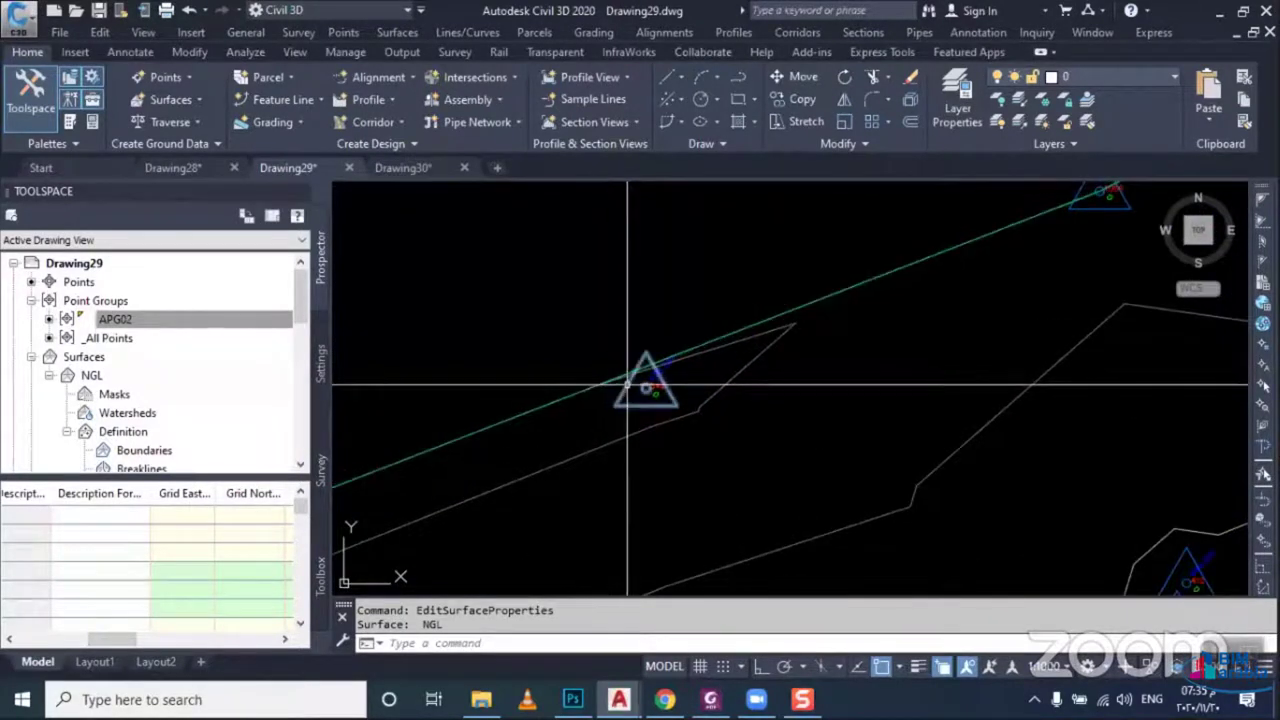
Set the NGL surface back to the Contours and Triangles style and view the whole surface
{"action": "left_click", "coordinate": [631, 387]}
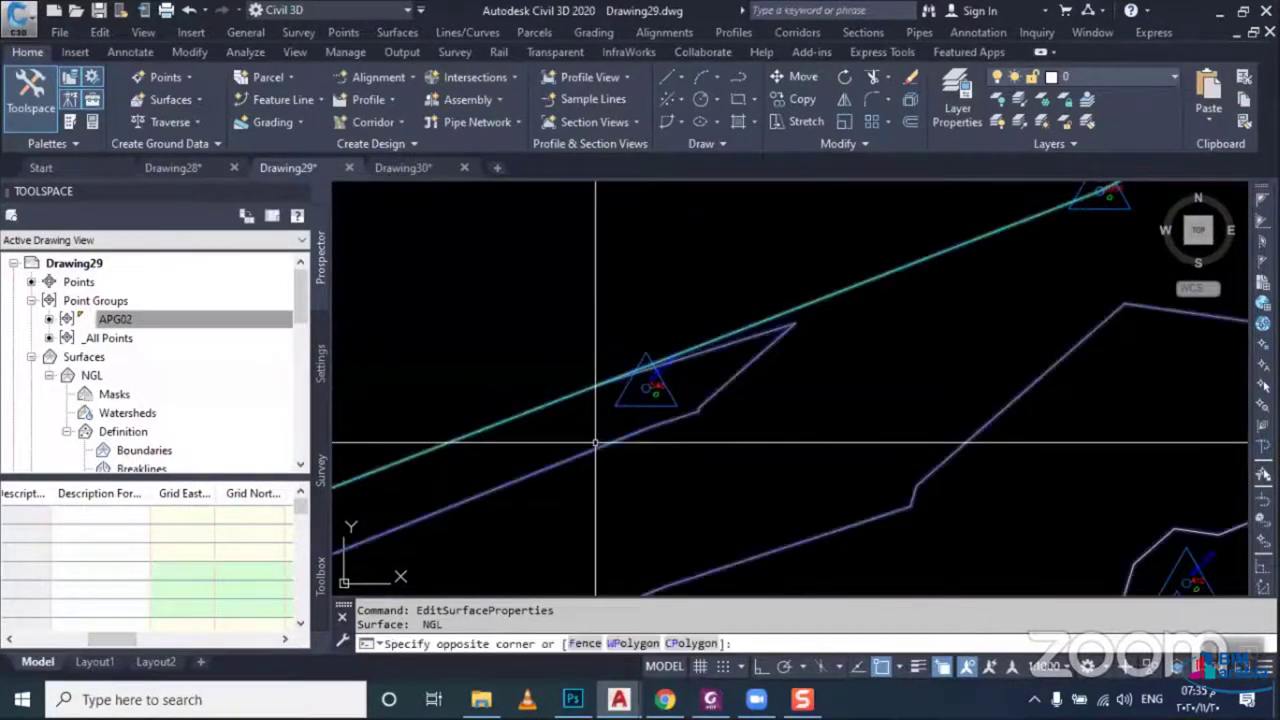
{"action": "left_click", "coordinate": [680, 463]}
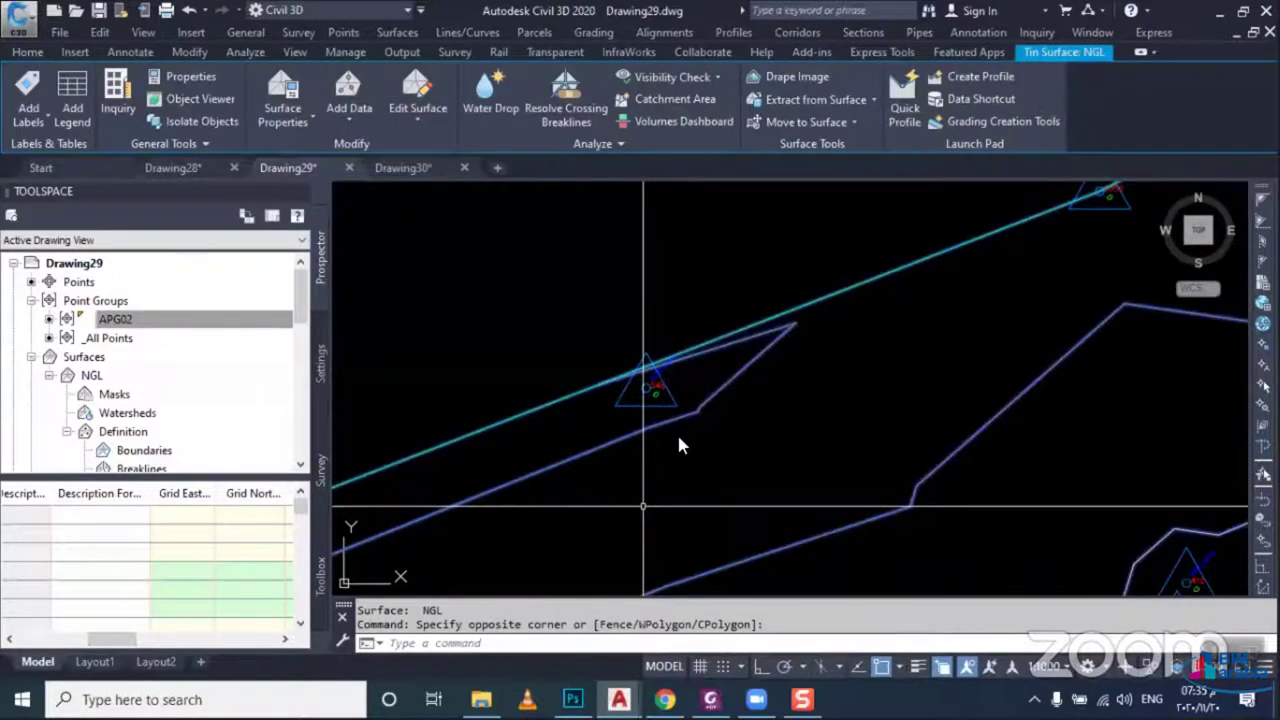
{"action": "double_click", "coordinate": [677, 432]}
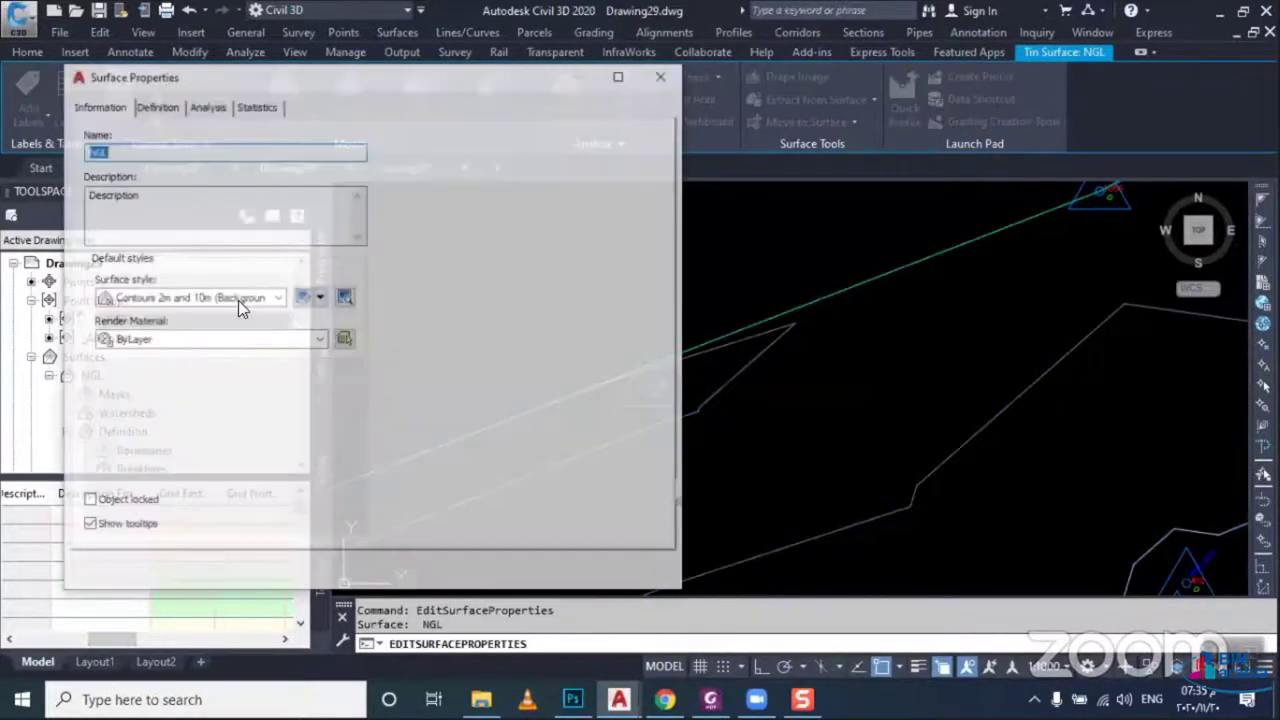
{"action": "left_click", "coordinate": [238, 300]}
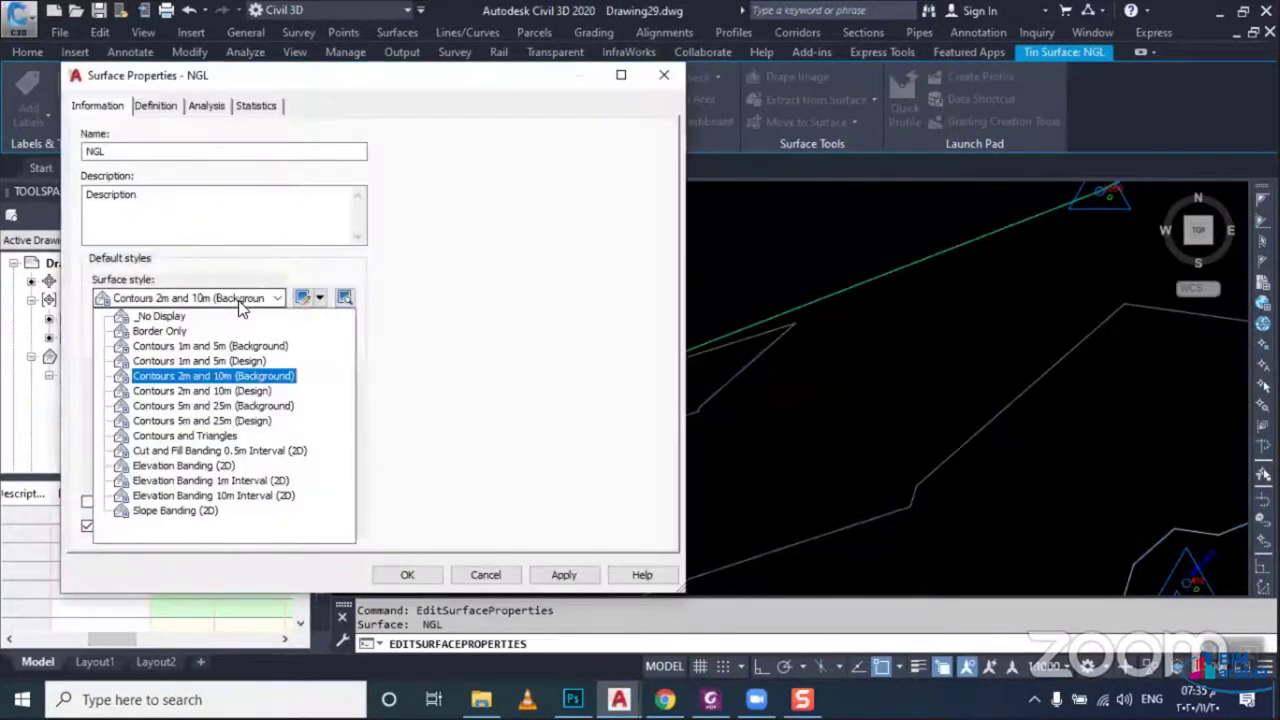
{"action": "left_click", "coordinate": [185, 436]}
{"action": "left_click", "coordinate": [407, 575]}
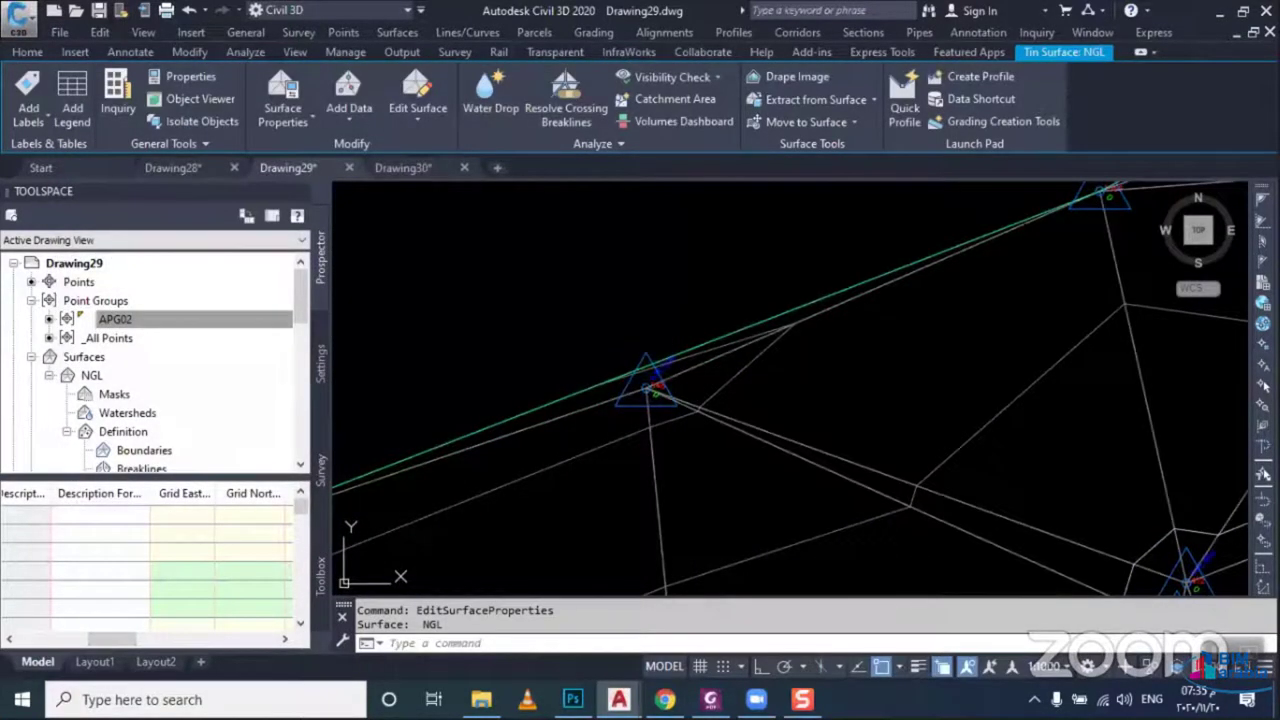
{"action": "scroll", "coordinate": [651, 411], "scroll_direction": "down", "scroll_amount": 2}
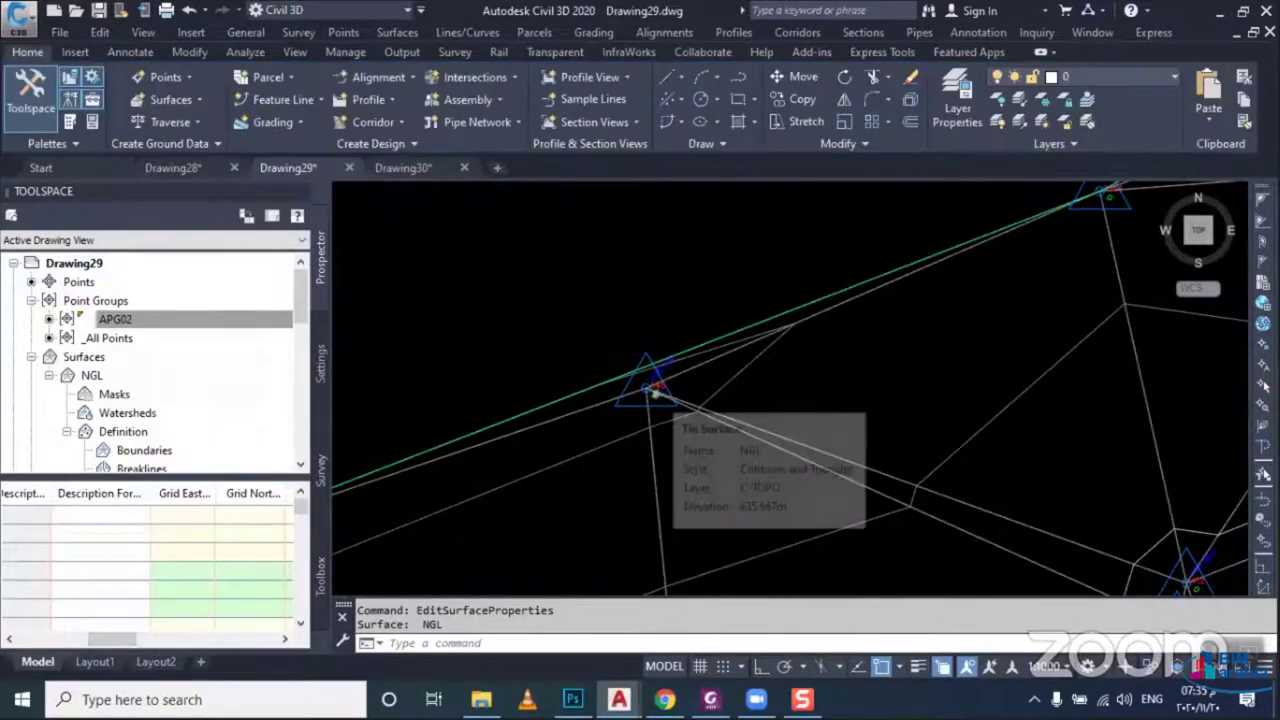
{"action": "scroll", "coordinate": [651, 411], "scroll_direction": "down", "scroll_amount": 1}
{"action": "scroll", "coordinate": [651, 411], "scroll_direction": "down", "scroll_amount": 1}
{"action": "scroll", "coordinate": [651, 440], "scroll_direction": "down", "scroll_amount": 3}
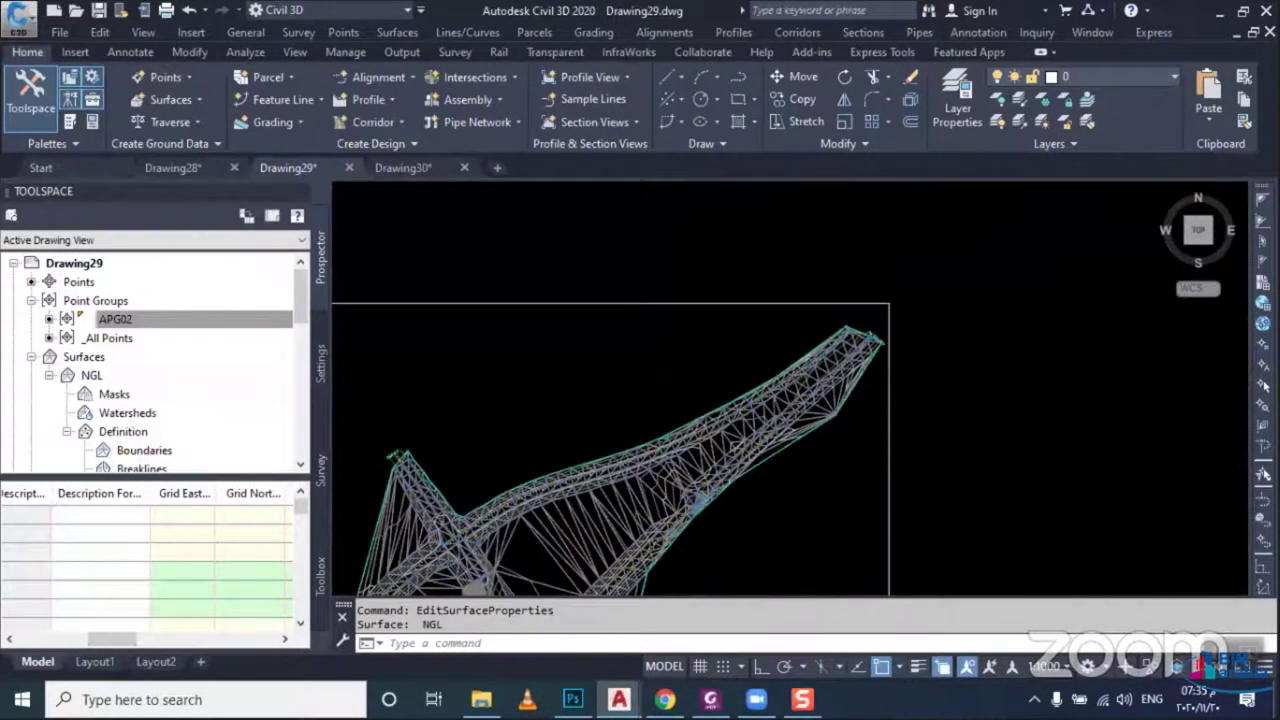
{"action": "scroll", "coordinate": [651, 463], "scroll_direction": "down", "scroll_amount": 1}
{"action": "middle_click_drag", "start_coordinate": [651, 463], "coordinate": [733, 390]}
Start Delete Line on NGL and window-select the first group of long stray edges
{"action": "left_click", "coordinate": [733, 390]}
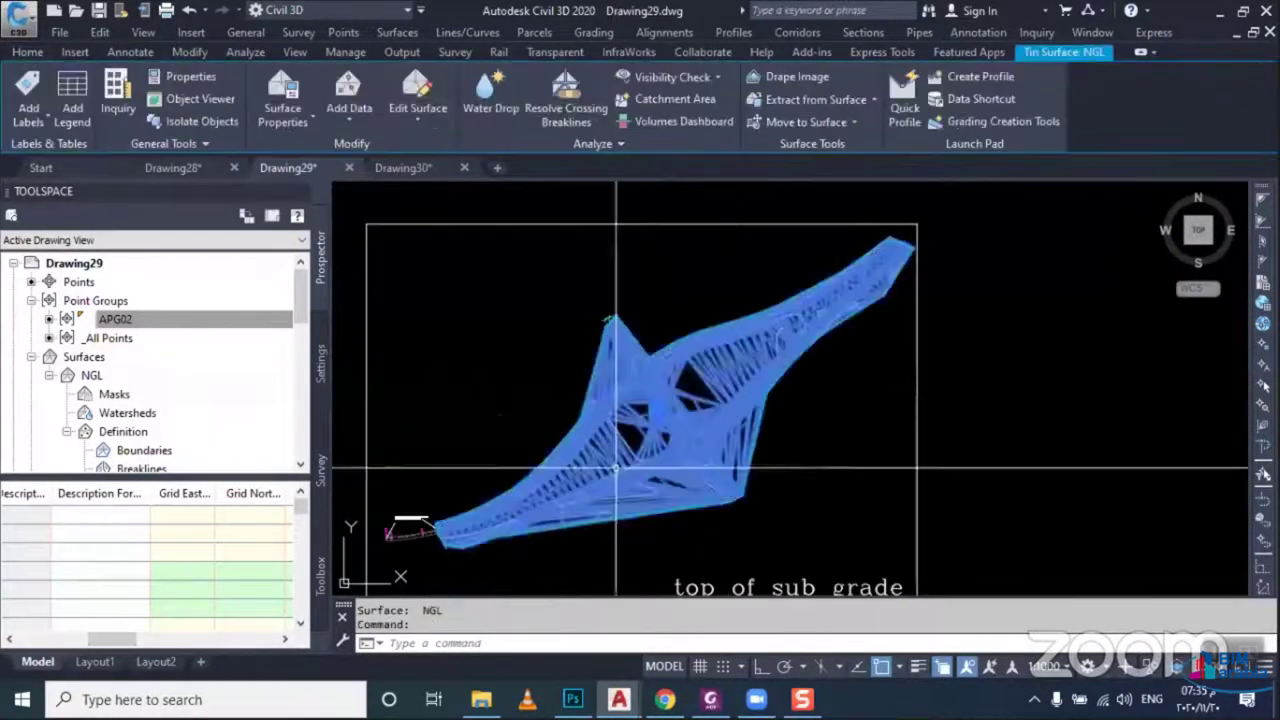
{"action": "left_click", "coordinate": [418, 112]}
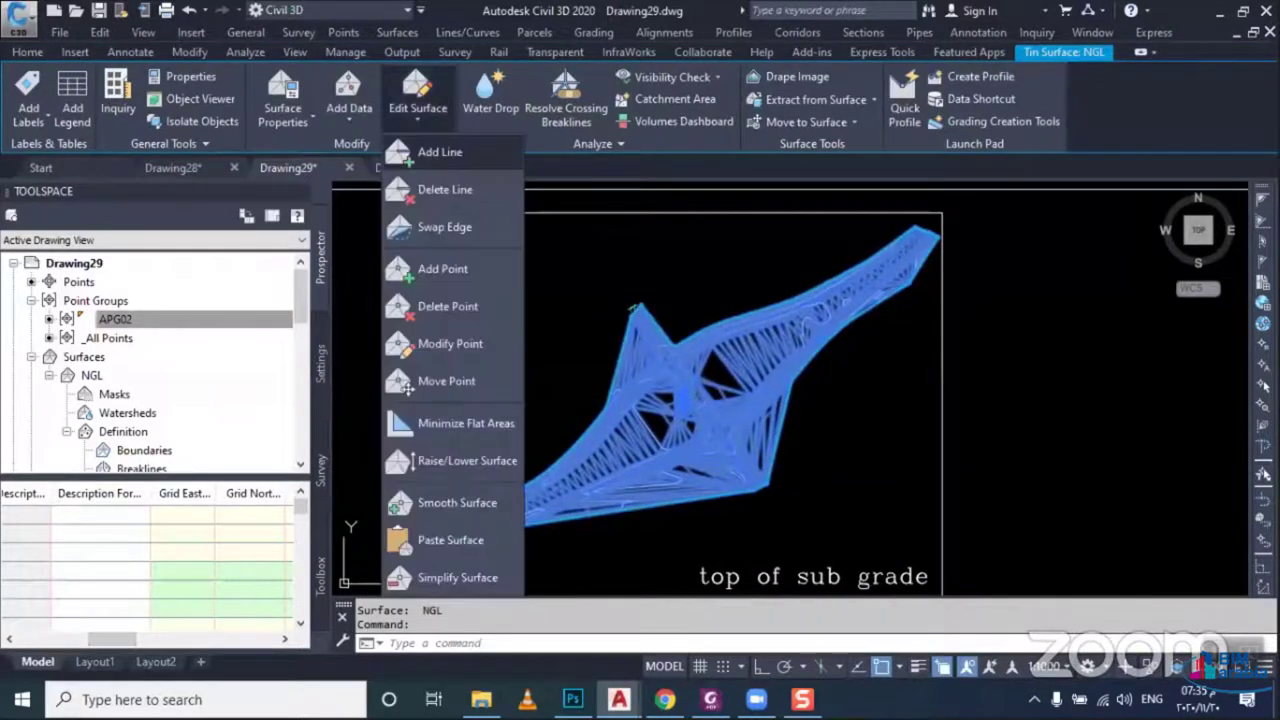
{"action": "left_click", "coordinate": [480, 225]}
{"action": "left_click", "coordinate": [641, 357]}
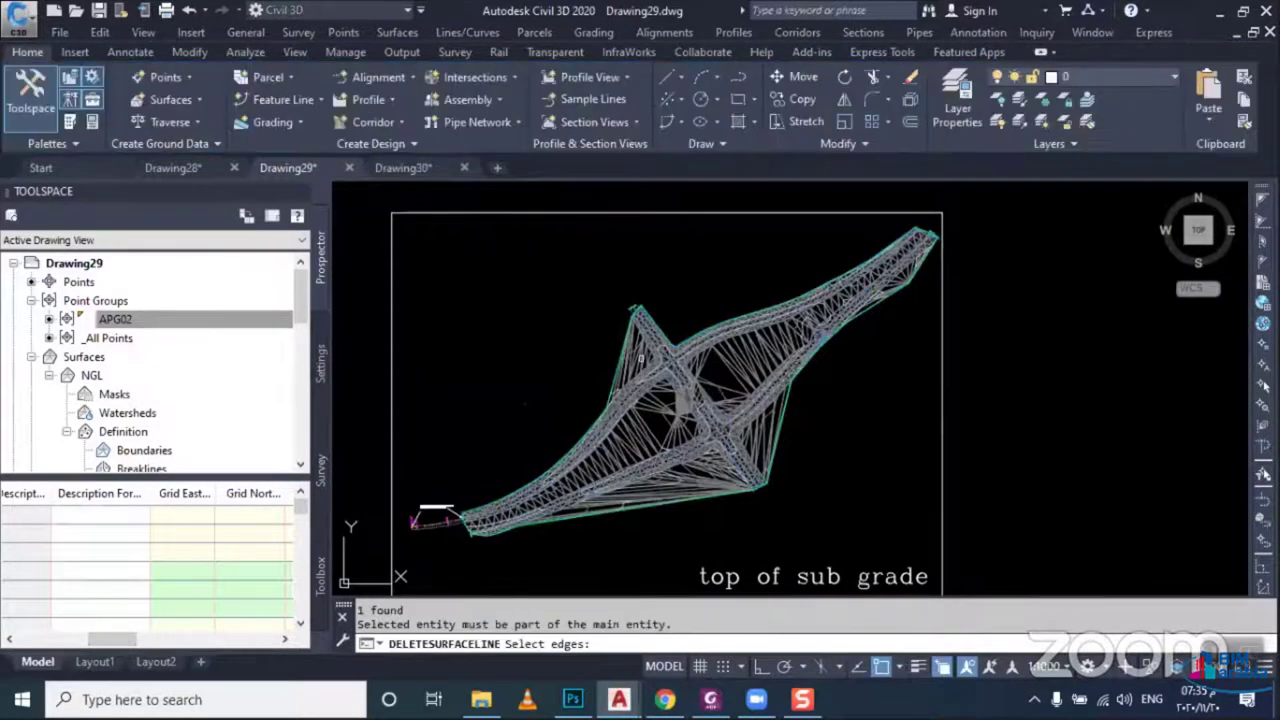
{"action": "scroll", "coordinate": [641, 357], "scroll_direction": "up", "scroll_amount": 3}
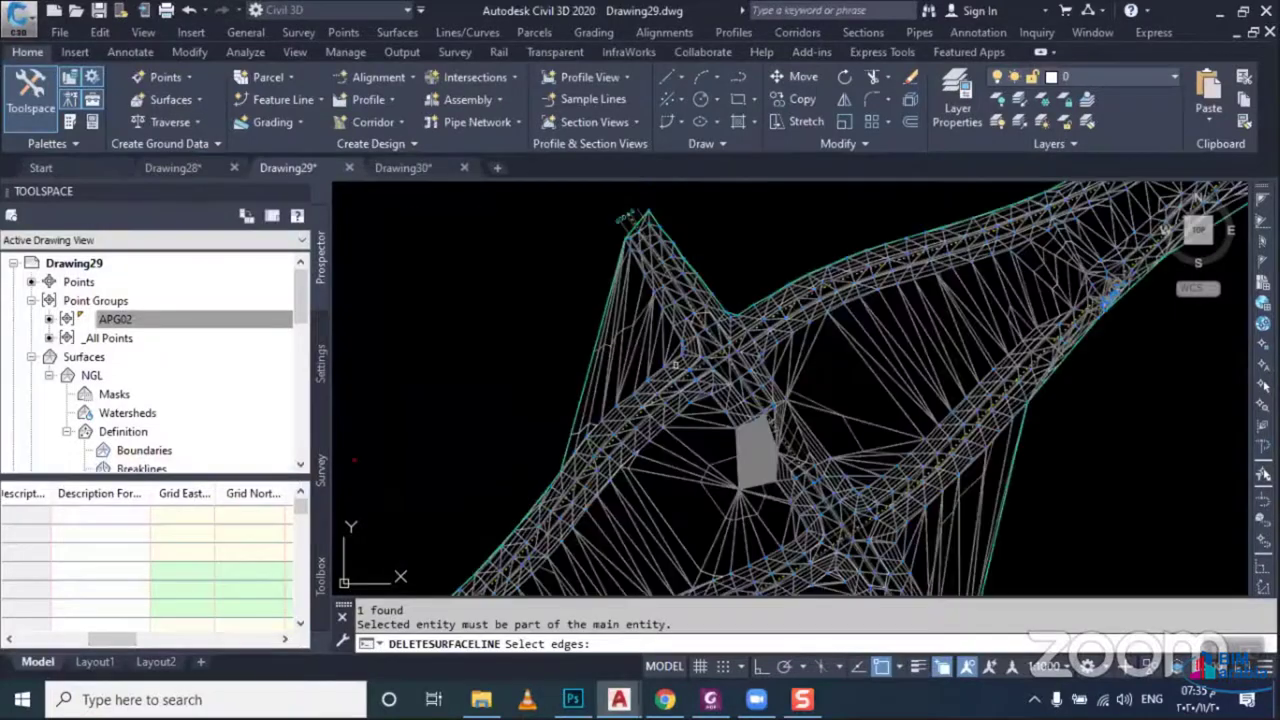
{"action": "scroll", "coordinate": [675, 365], "scroll_direction": "up", "scroll_amount": 3}
{"action": "left_click_drag", "start_coordinate": [600, 257], "coordinate": [686, 400]}
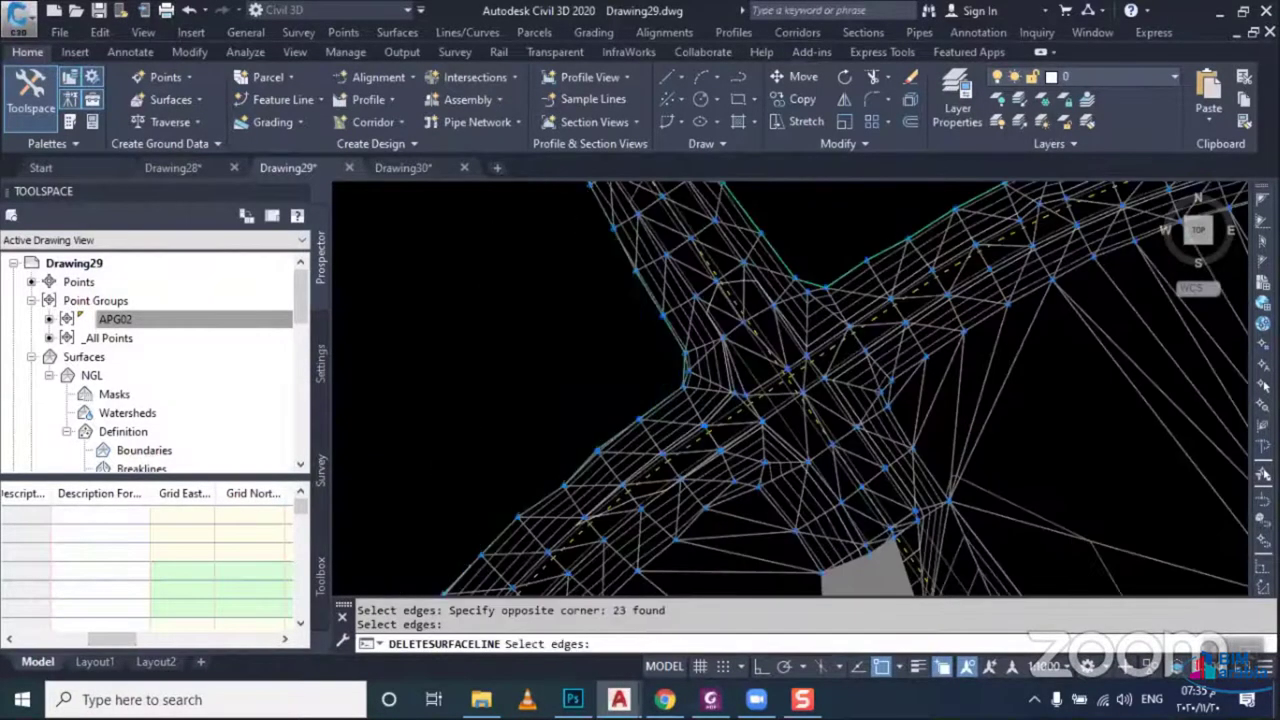
{"action": "scroll", "coordinate": [729, 432], "scroll_direction": "down", "scroll_amount": 2}
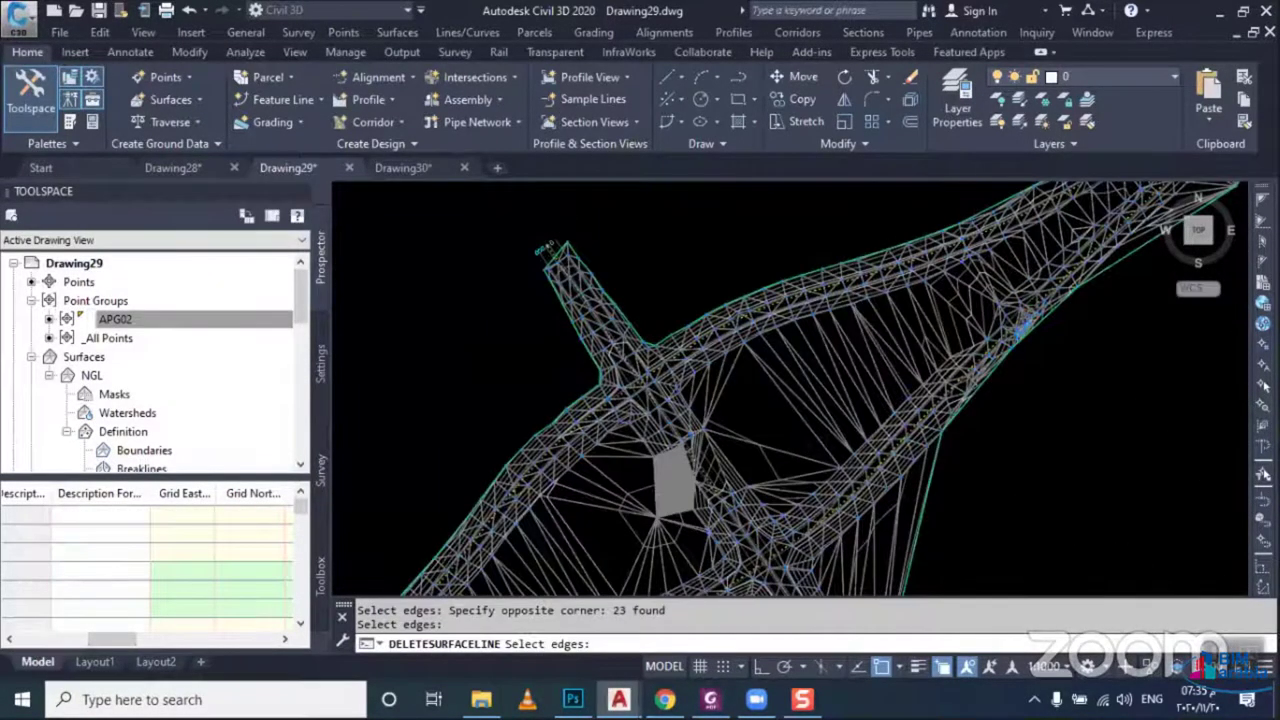
{"action": "scroll", "coordinate": [729, 432], "scroll_direction": "down", "scroll_amount": 2}
{"action": "middle_click_drag", "start_coordinate": [729, 432], "coordinate": [705, 372]}
Pick the remaining long stray edges and delete them from the NGL surface
{"action": "scroll", "coordinate": [705, 372], "scroll_direction": "up", "scroll_amount": 5}
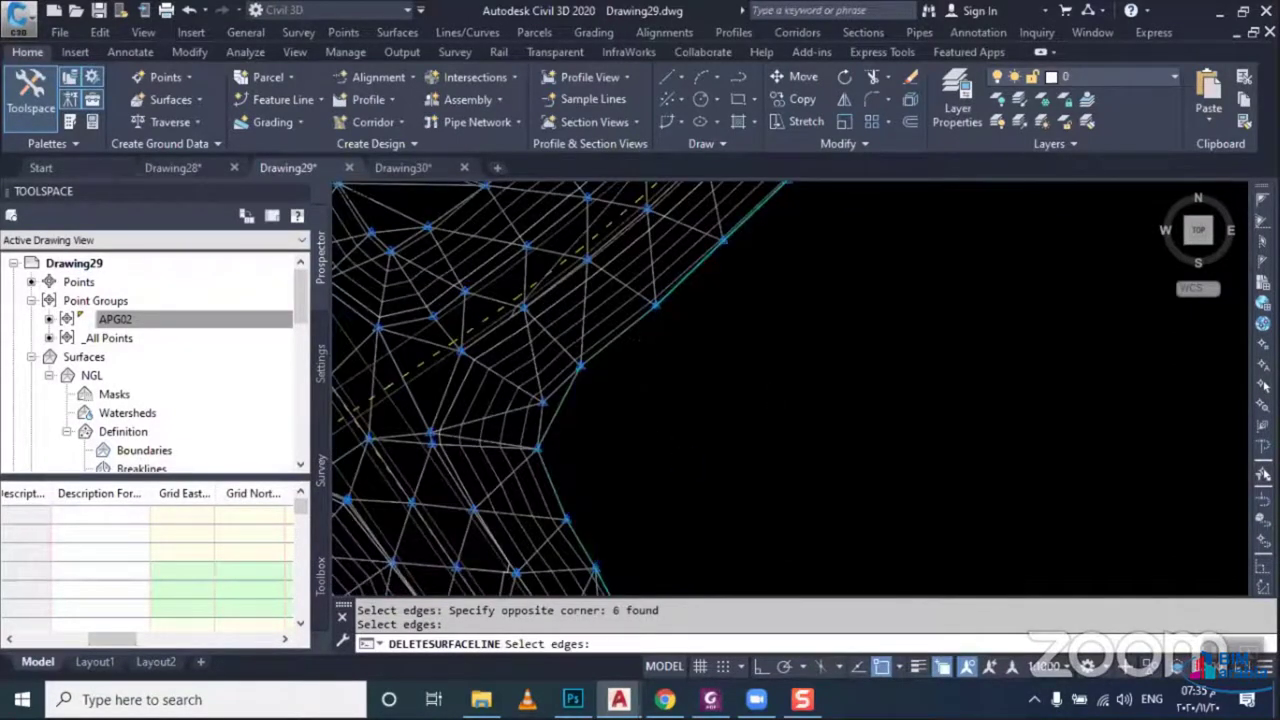
{"action": "scroll", "coordinate": [777, 421], "scroll_direction": "down", "scroll_amount": 3}
{"action": "scroll", "coordinate": [777, 421], "scroll_direction": "up", "scroll_amount": 3}
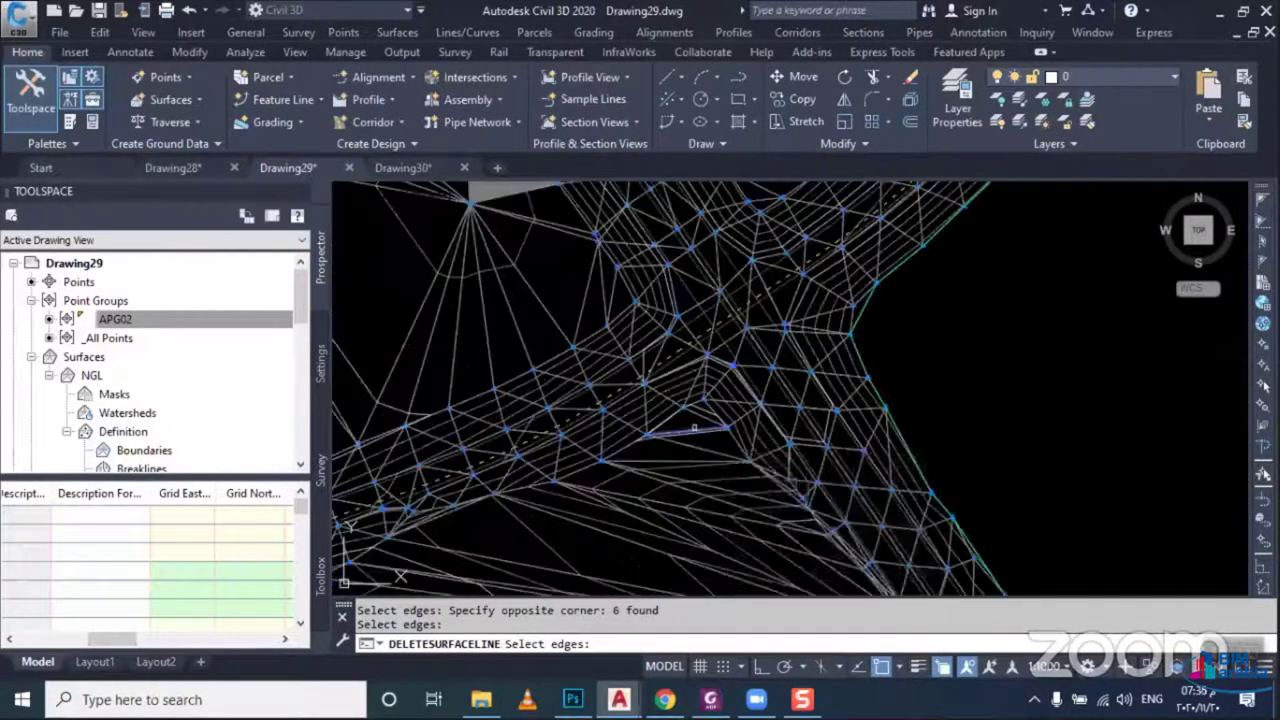
{"action": "left_click", "coordinate": [713, 445]}
{"action": "left_click", "coordinate": [713, 448]}
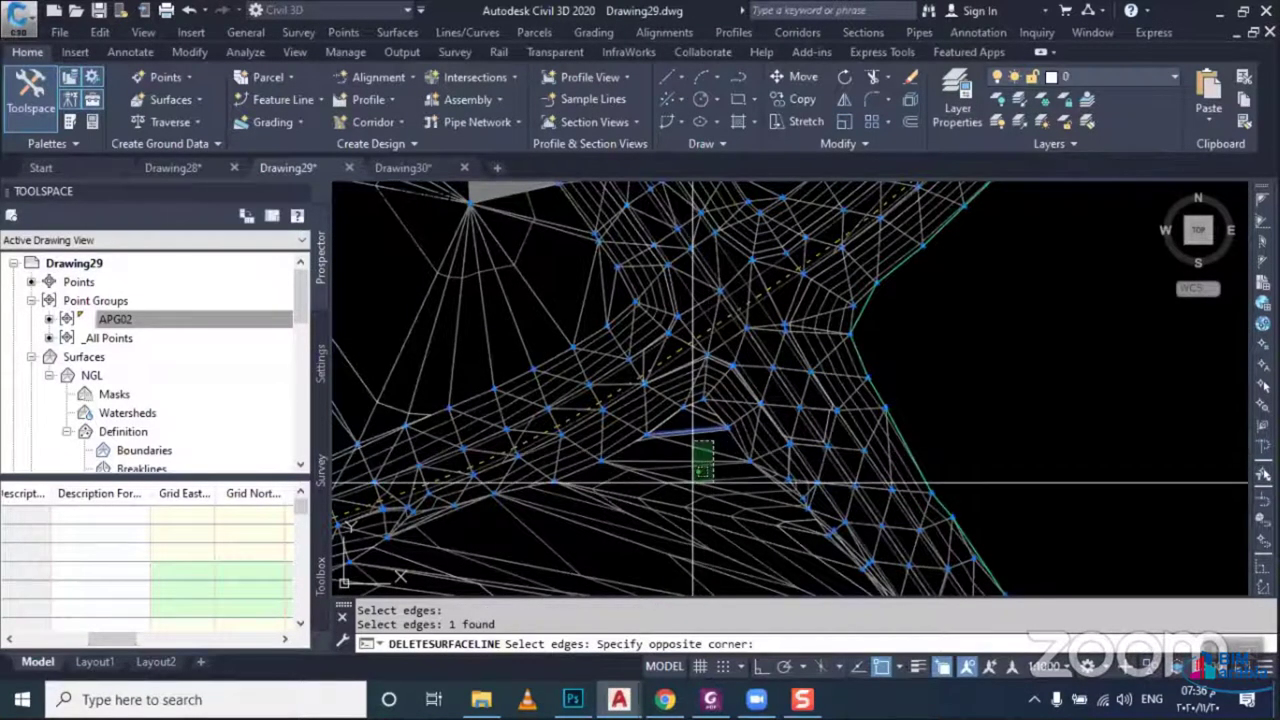
{"action": "scroll", "coordinate": [693, 483], "scroll_direction": "down", "scroll_amount": 3}
{"action": "left_click", "coordinate": [663, 472]}
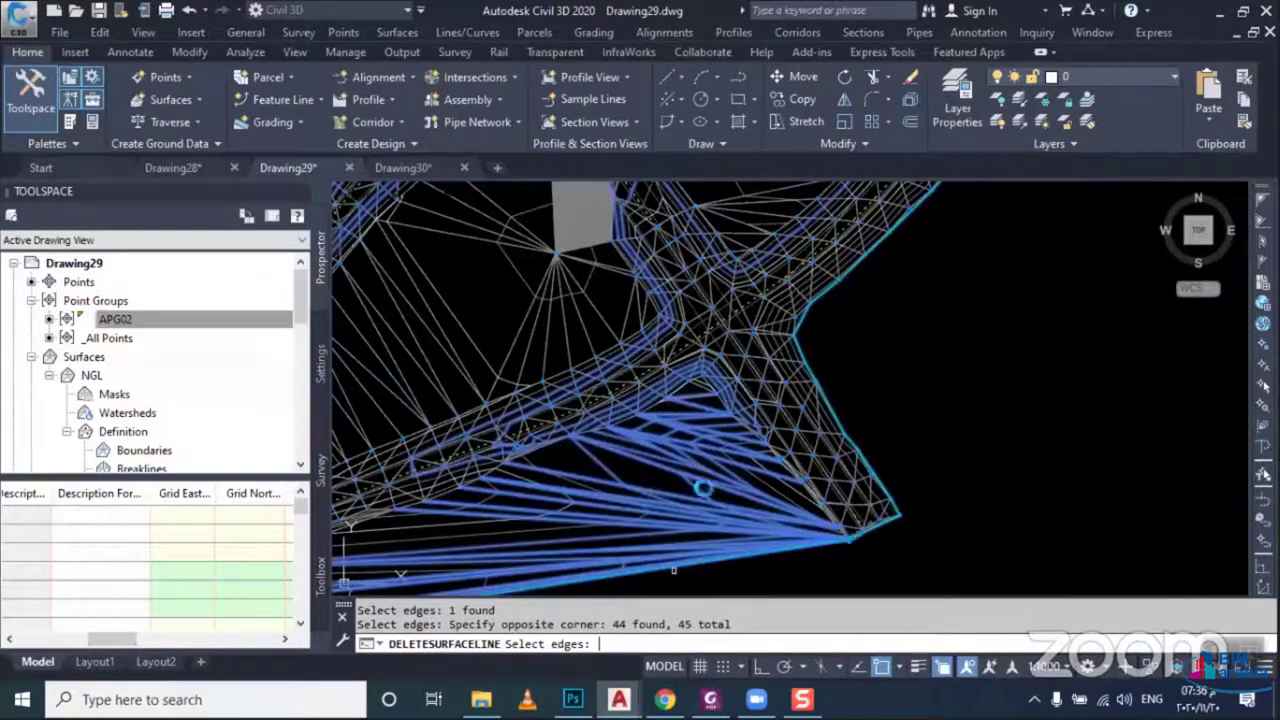
{"action": "key", "text": "Return"}
{"action": "scroll", "coordinate": [718, 428], "scroll_direction": "down", "scroll_amount": 2}
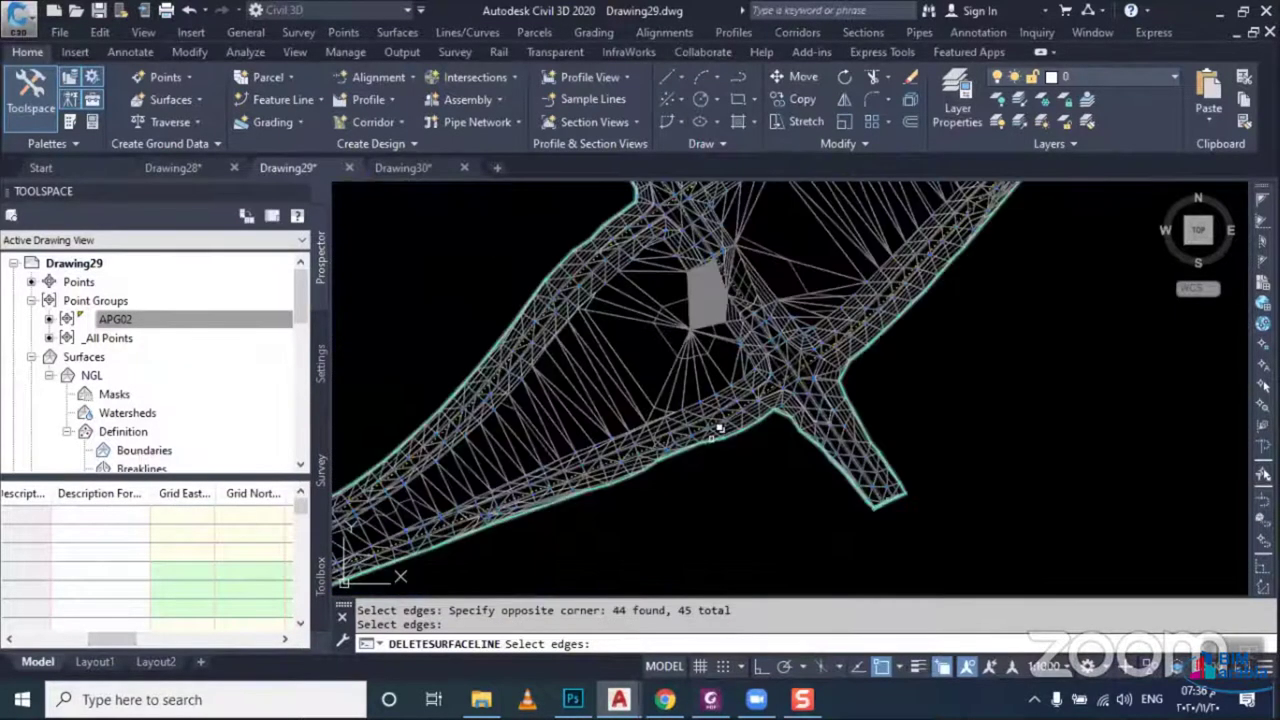
{"action": "scroll", "coordinate": [718, 428], "scroll_direction": "up", "scroll_amount": 3}
{"action": "left_click", "coordinate": [909, 306]}
{"action": "left_click", "coordinate": [1035, 185]}
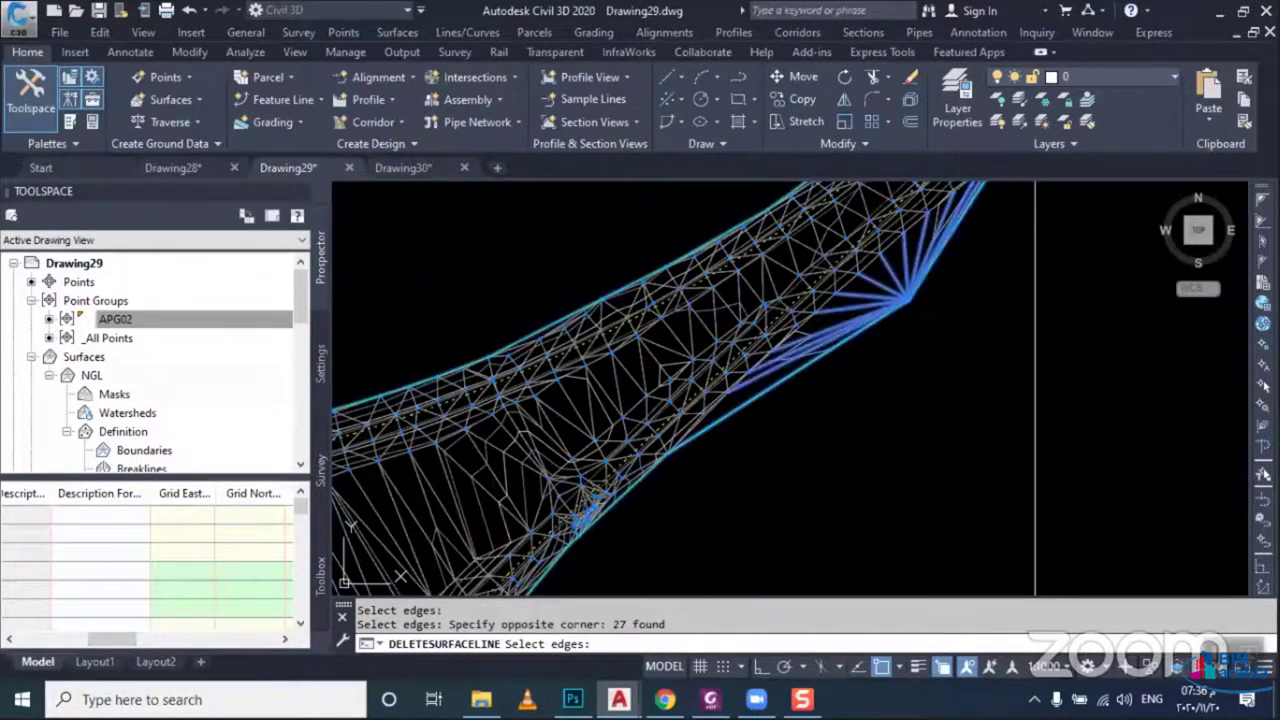
{"action": "scroll", "coordinate": [813, 362], "scroll_direction": "down", "scroll_amount": 3}
{"action": "key", "text": "Escape"}
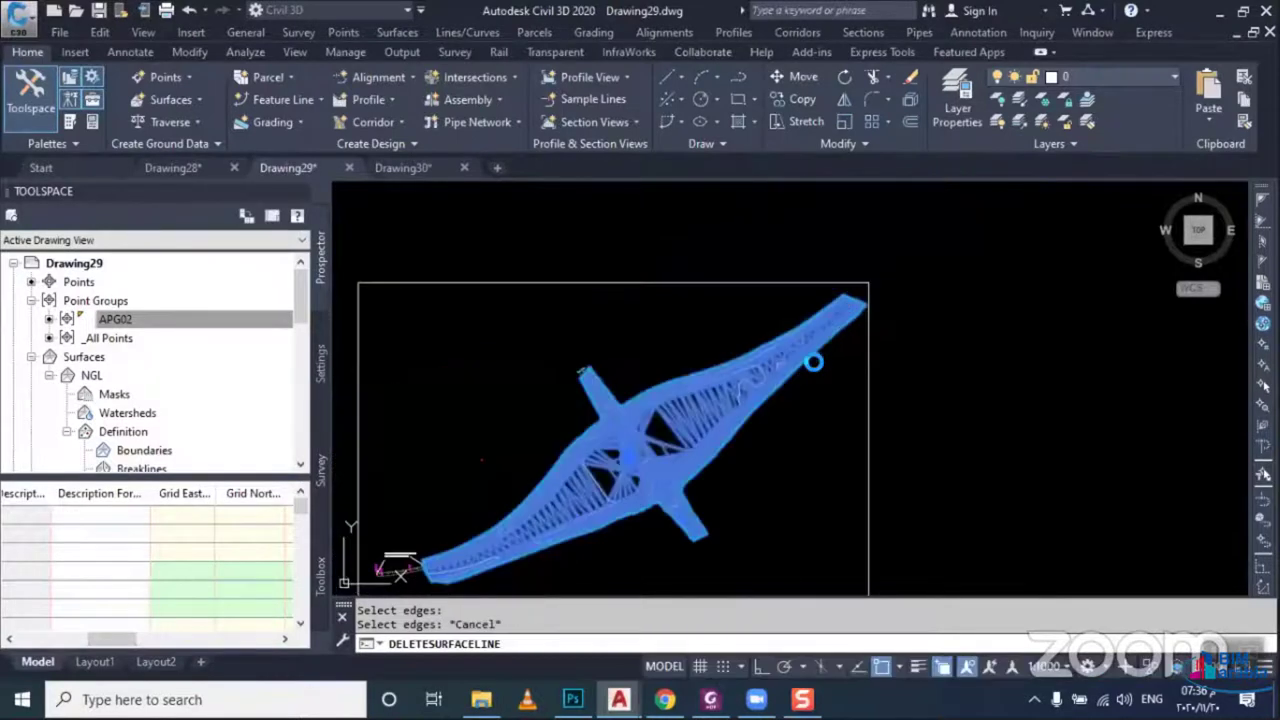
{"action": "left_click", "coordinate": [630, 470]}
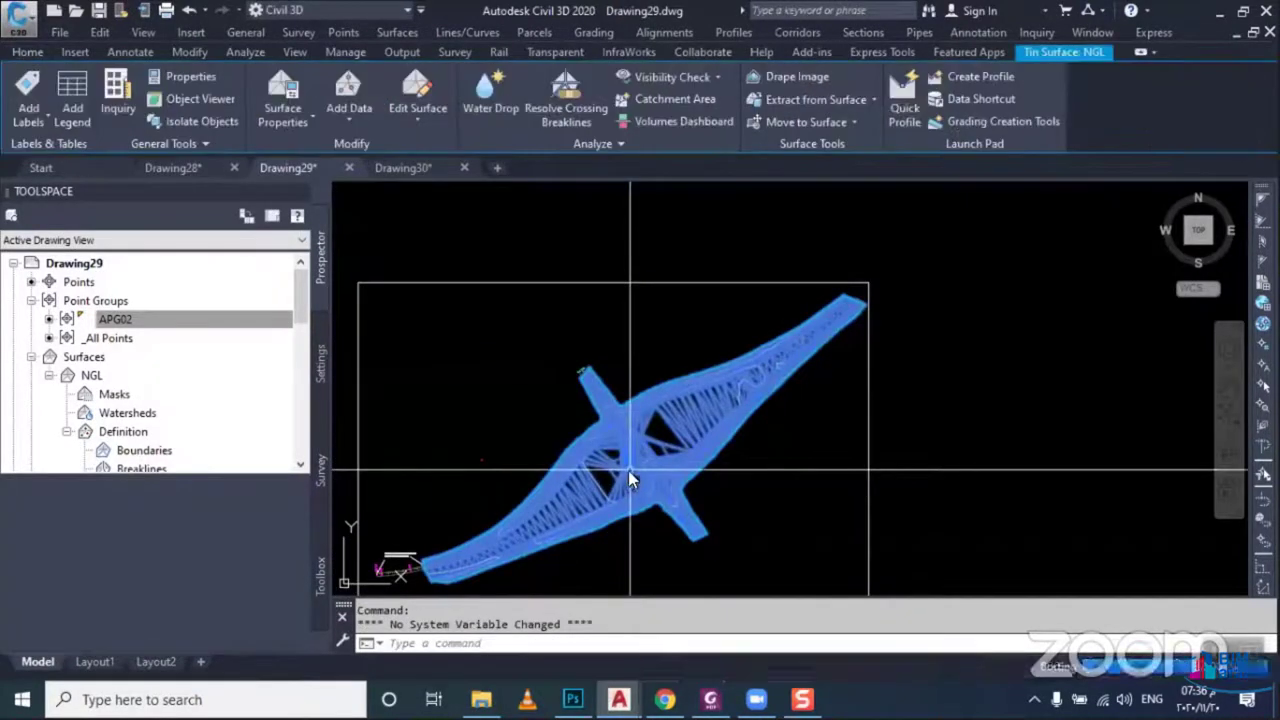
{"action": "right_click", "coordinate": [608, 500]}
{"action": "left_click", "coordinate": [640, 457]}
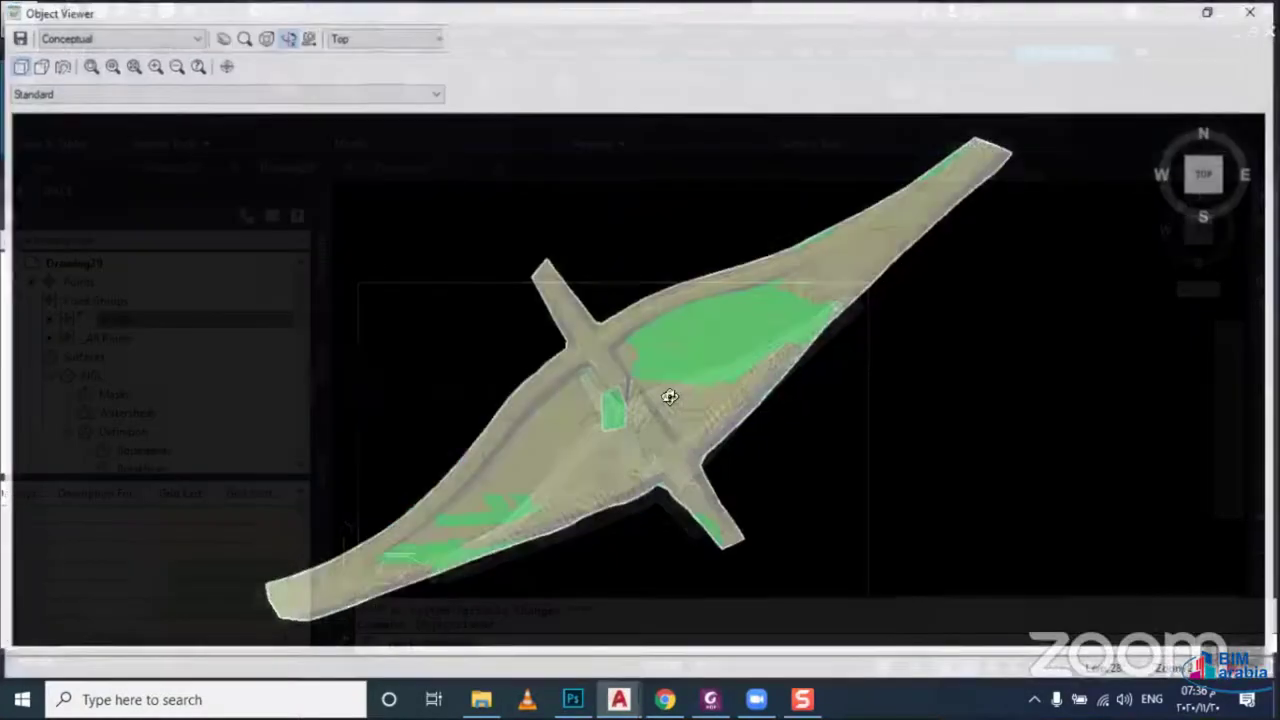
{"action": "mouse_move", "coordinate": [666, 394]}
{"action": "left_mouse_down"}
{"action": "mouse_move", "coordinate": [626, 469]}
{"action": "mouse_move", "coordinate": [581, 413]}
{"action": "left_mouse_up"}
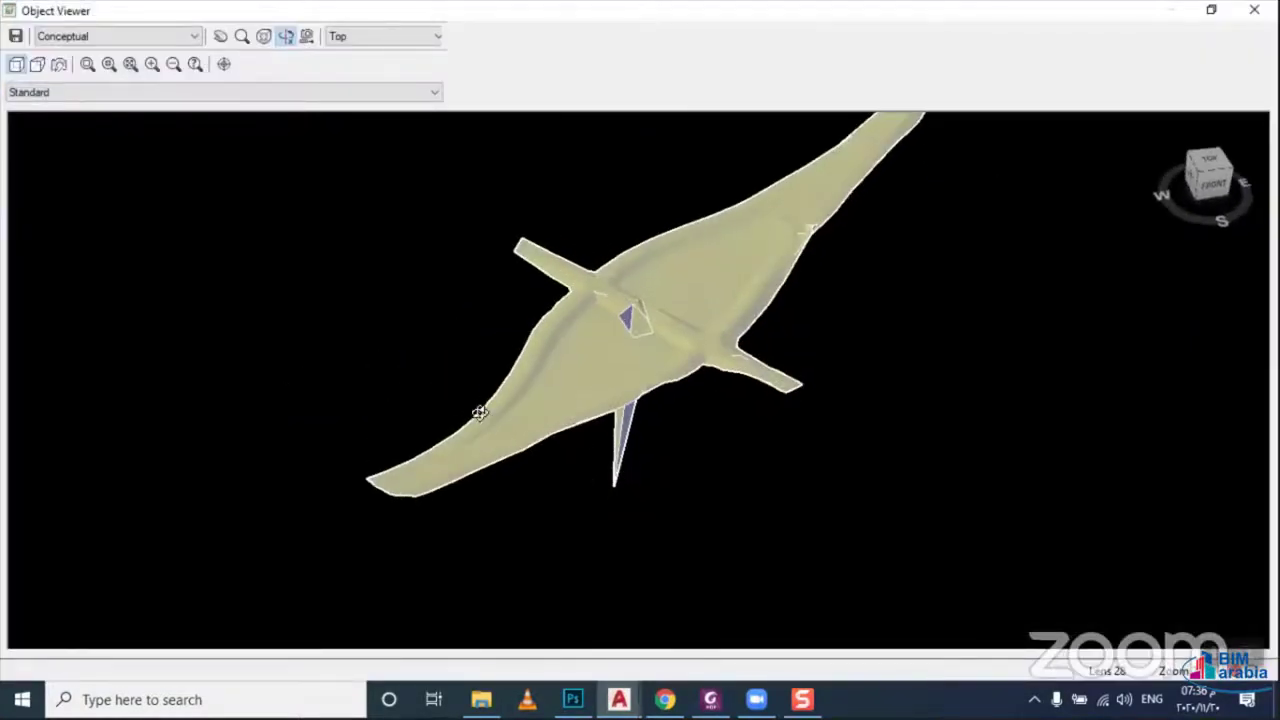
{"action": "scroll", "coordinate": [510, 425], "scroll_direction": "up", "scroll_amount": 5}
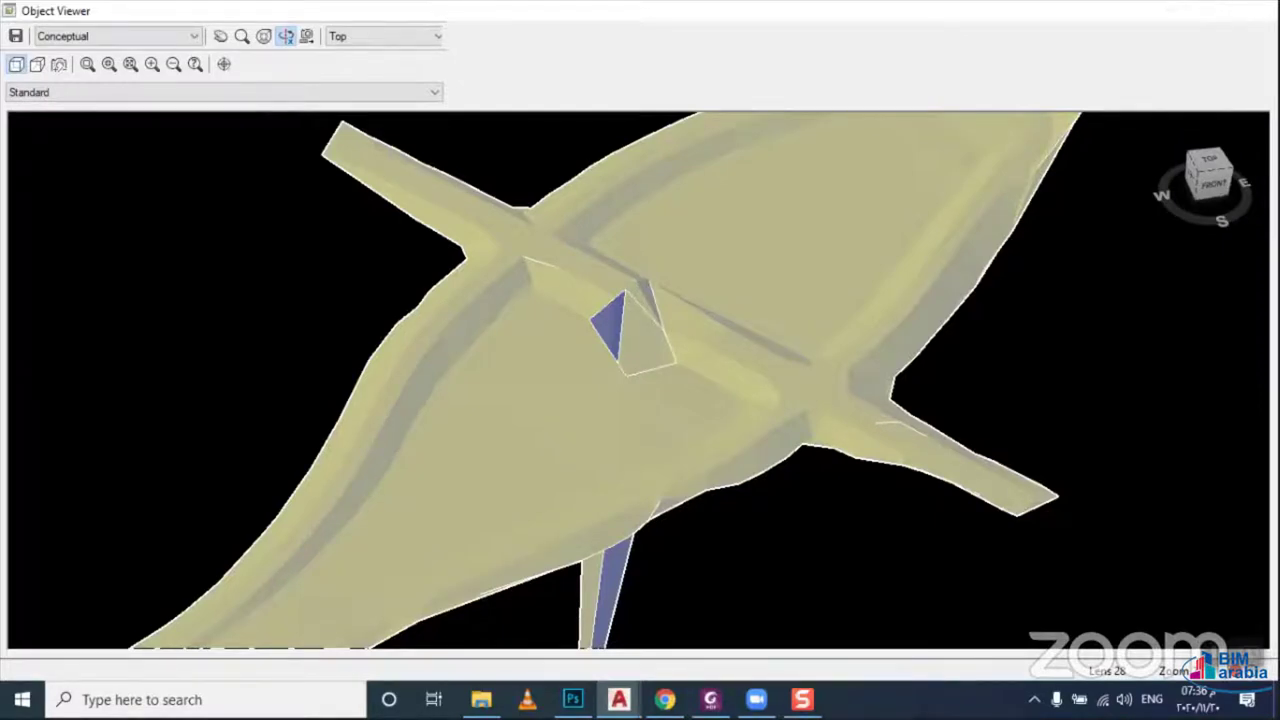
{"action": "key", "text": "Escape"}
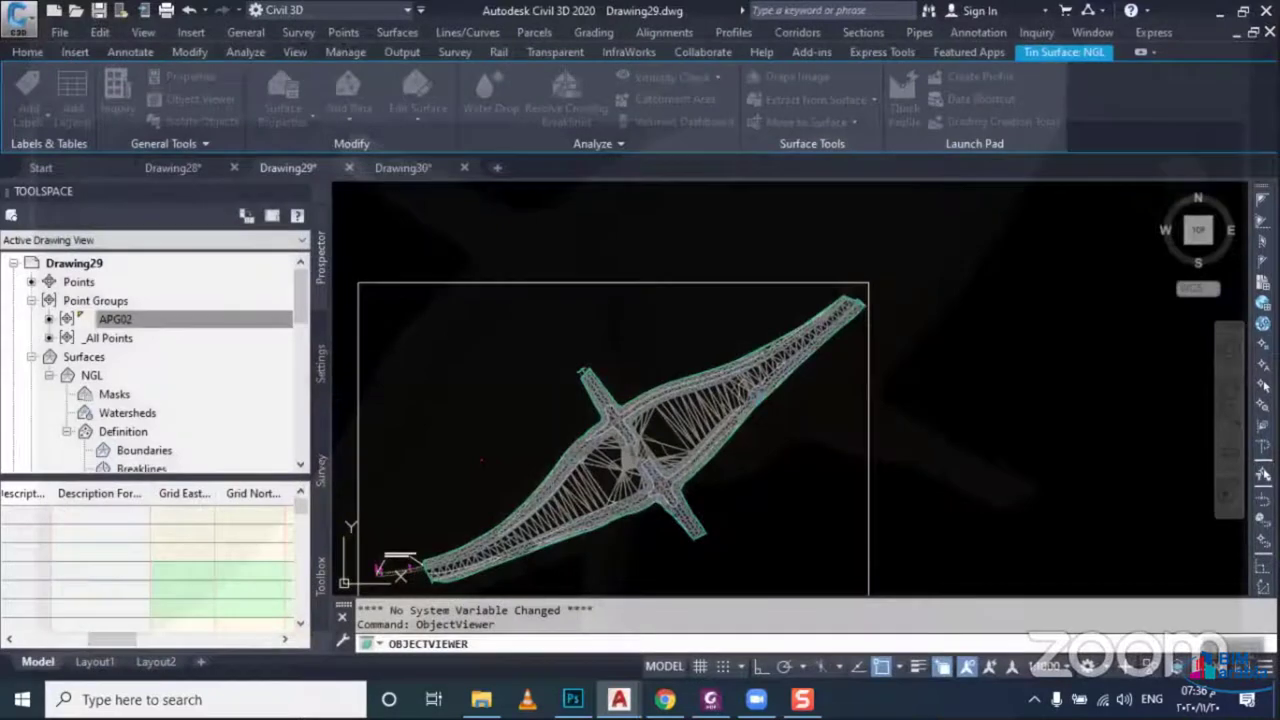
Draw two small circles beside the NGL surface with the C command
{"action": "key", "text": "Escape"}
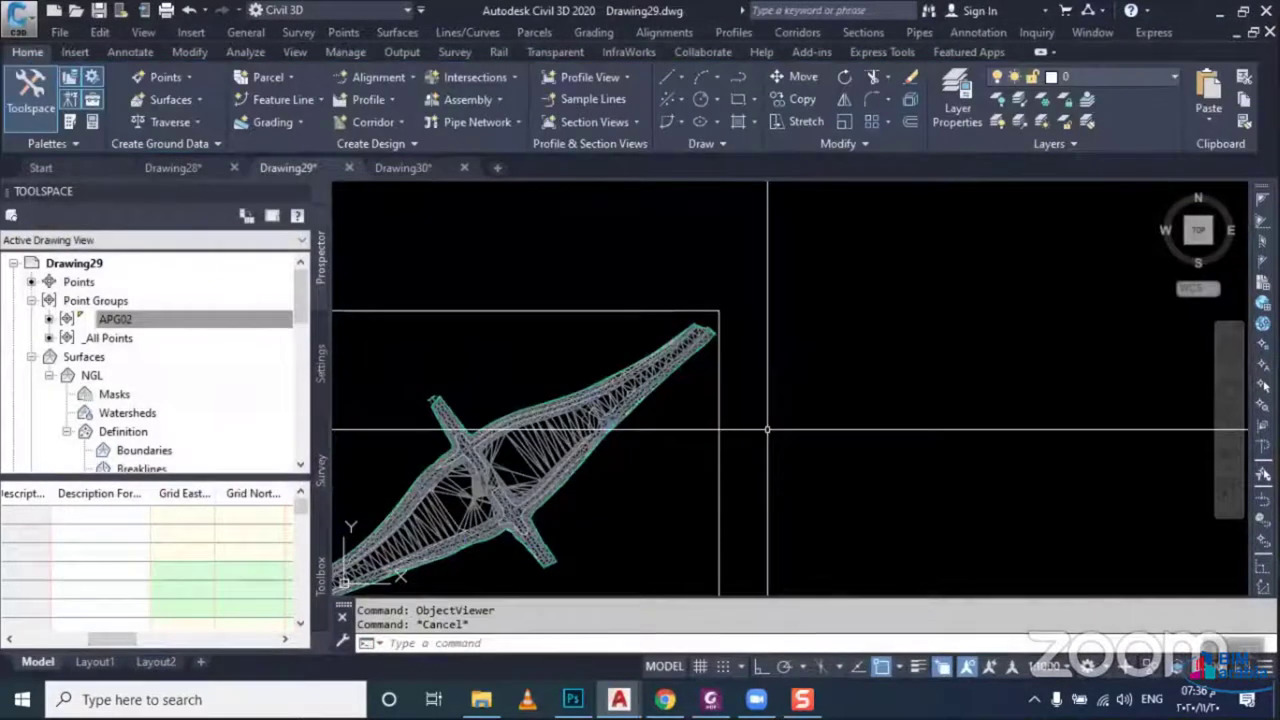
{"action": "type", "text": "p"}
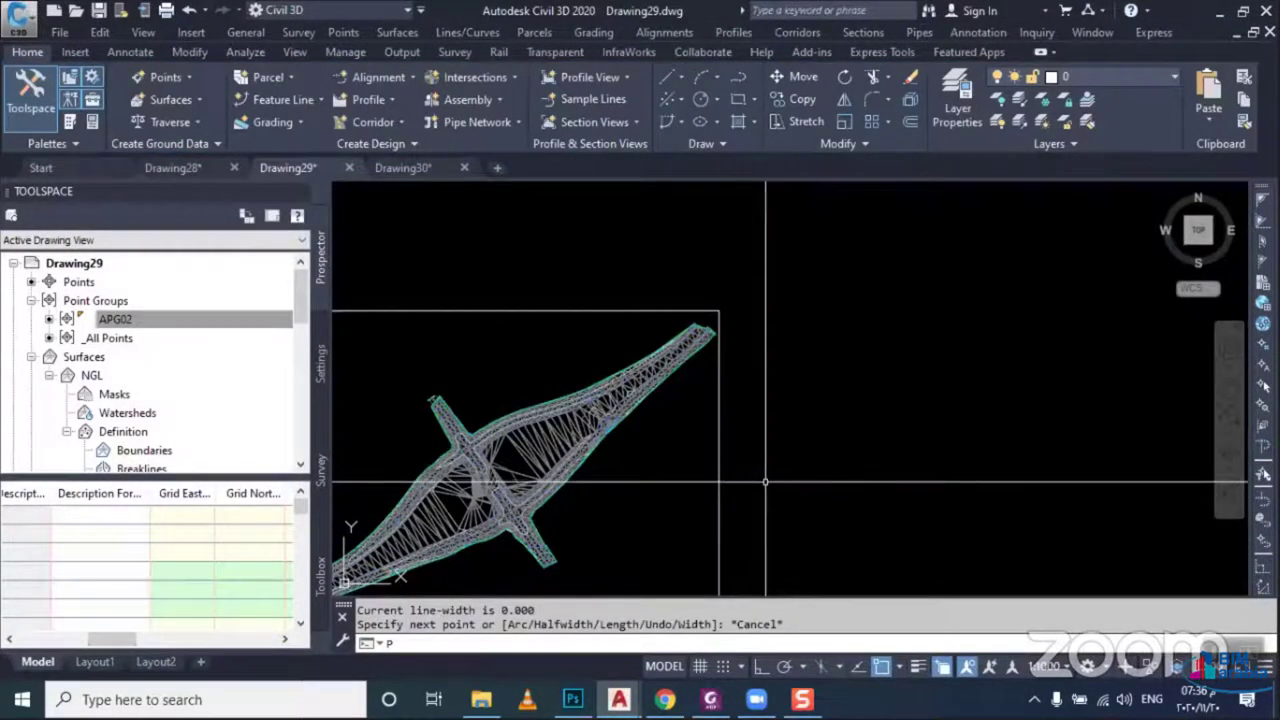
{"action": "key", "text": "Escape"}
{"action": "type", "text": "c"}
{"action": "key", "text": "Return"}
{"action": "left_click", "coordinate": [765, 481]}
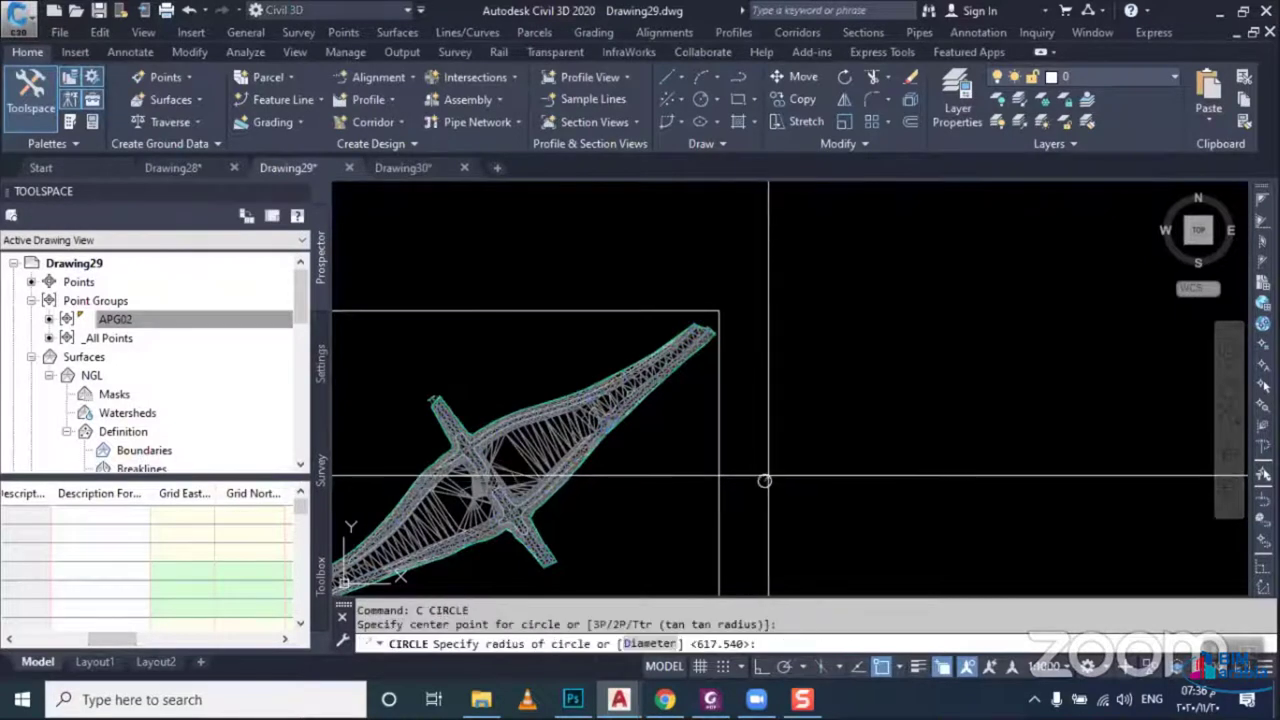
{"action": "left_click", "coordinate": [765, 481]}
{"action": "middle_click_drag", "start_coordinate": [765, 481], "coordinate": [680, 477]}
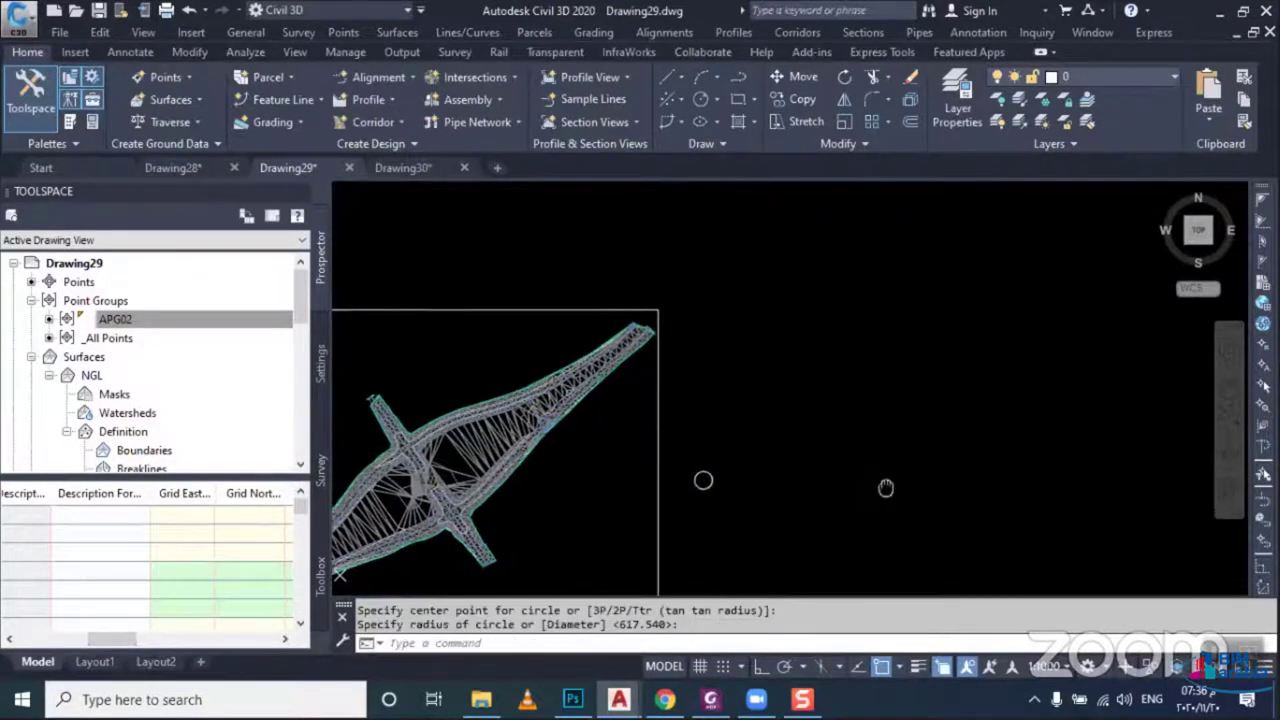
{"action": "left_click", "coordinate": [697, 479]}
{"action": "key", "text": "Return"}
{"action": "left_click", "coordinate": [871, 423]}
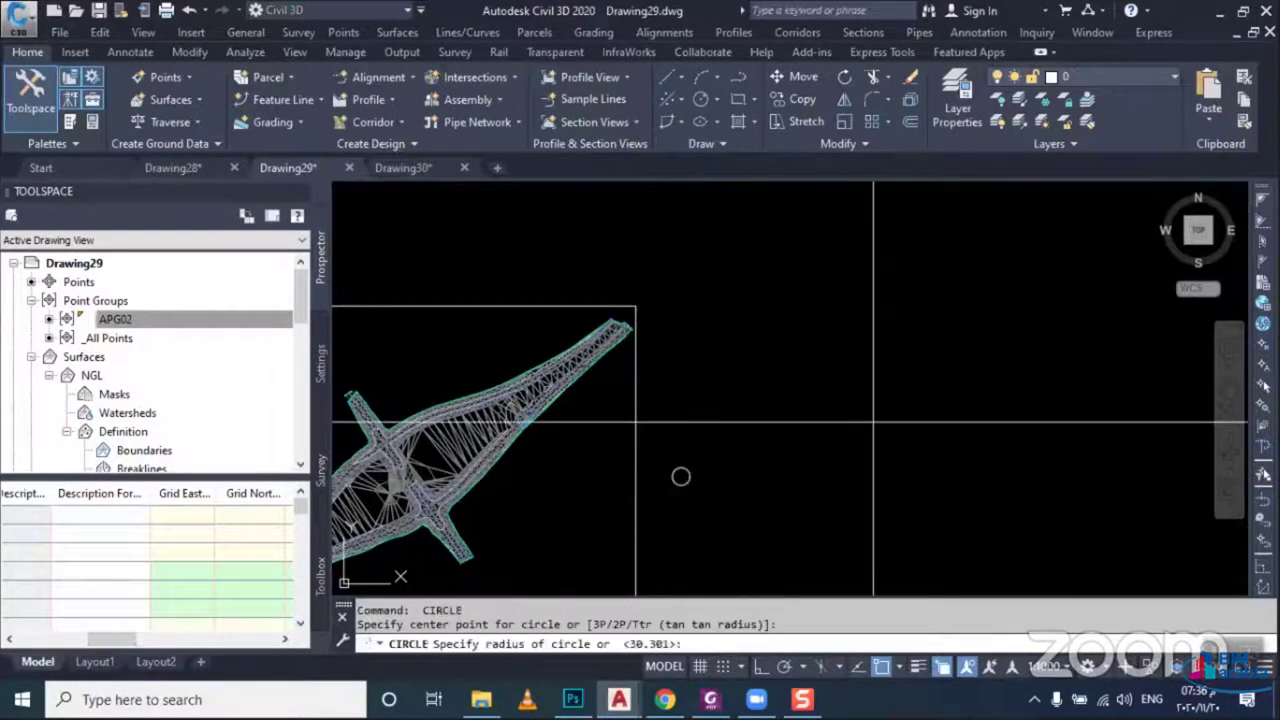
{"action": "key", "text": "Return"}
{"action": "left_click", "coordinate": [771, 469]}
{"action": "middle_click_drag", "start_coordinate": [795, 460], "coordinate": [772, 471]}
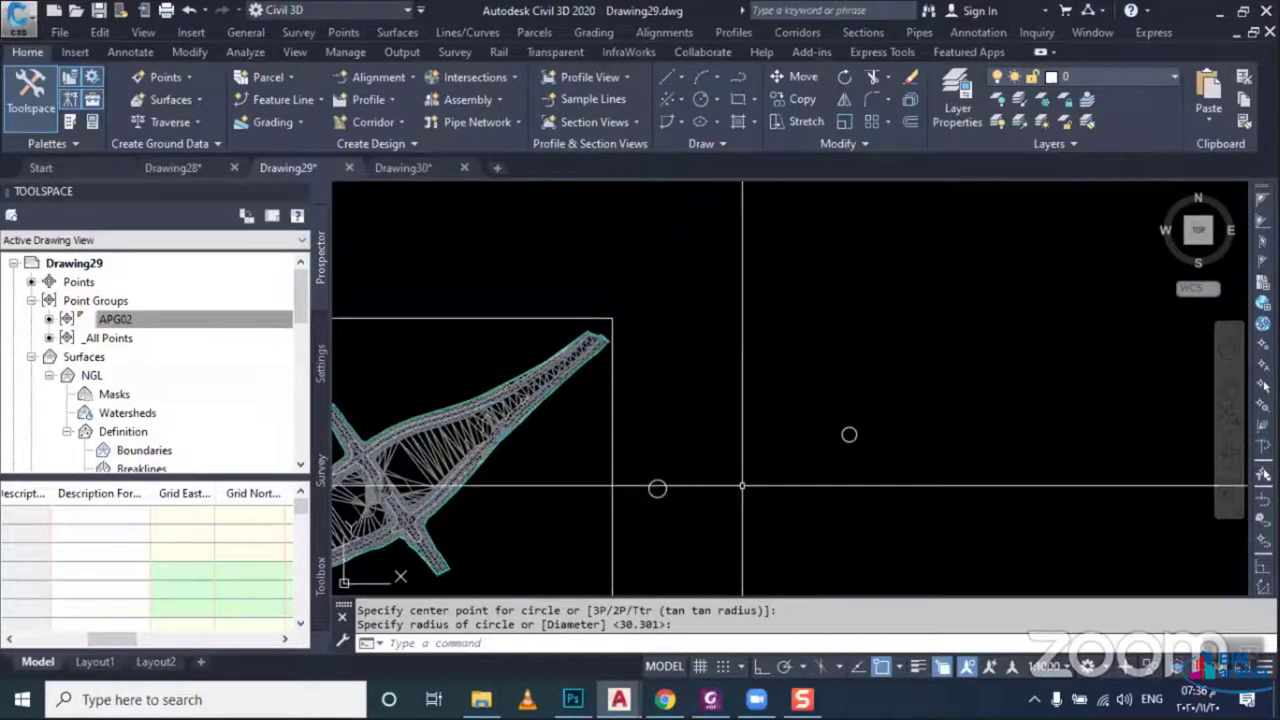
{"action": "key", "text": "Escape"}
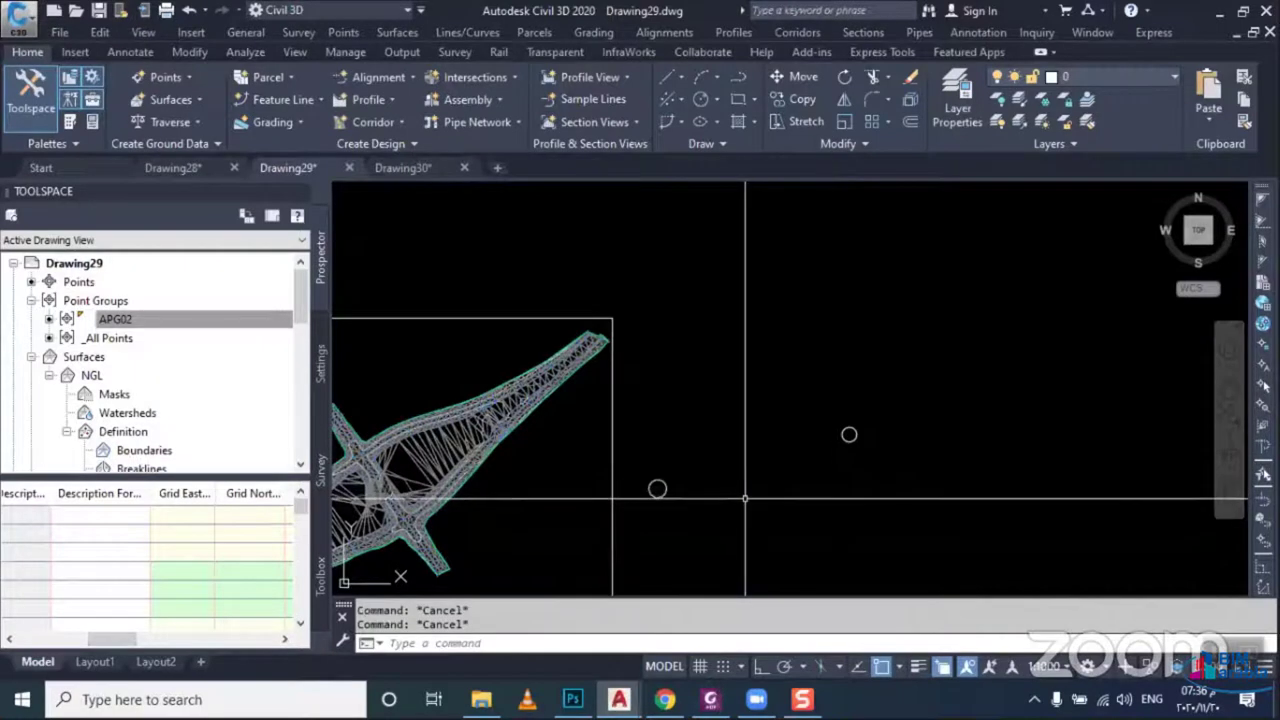
Draw a PL polyline segment joining the two circle centres
{"action": "type", "text": "PL"}
{"action": "key", "text": "Return"}
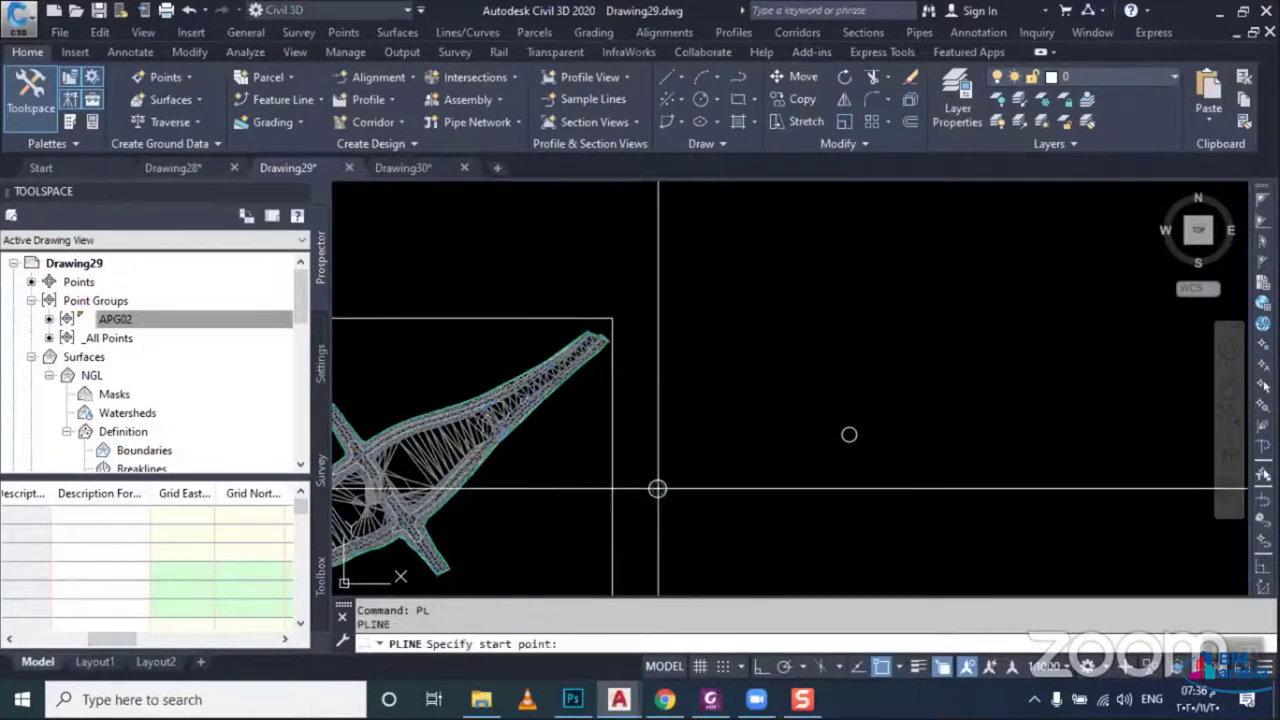
{"action": "left_click", "coordinate": [657, 488]}
{"action": "left_click", "coordinate": [848, 435]}
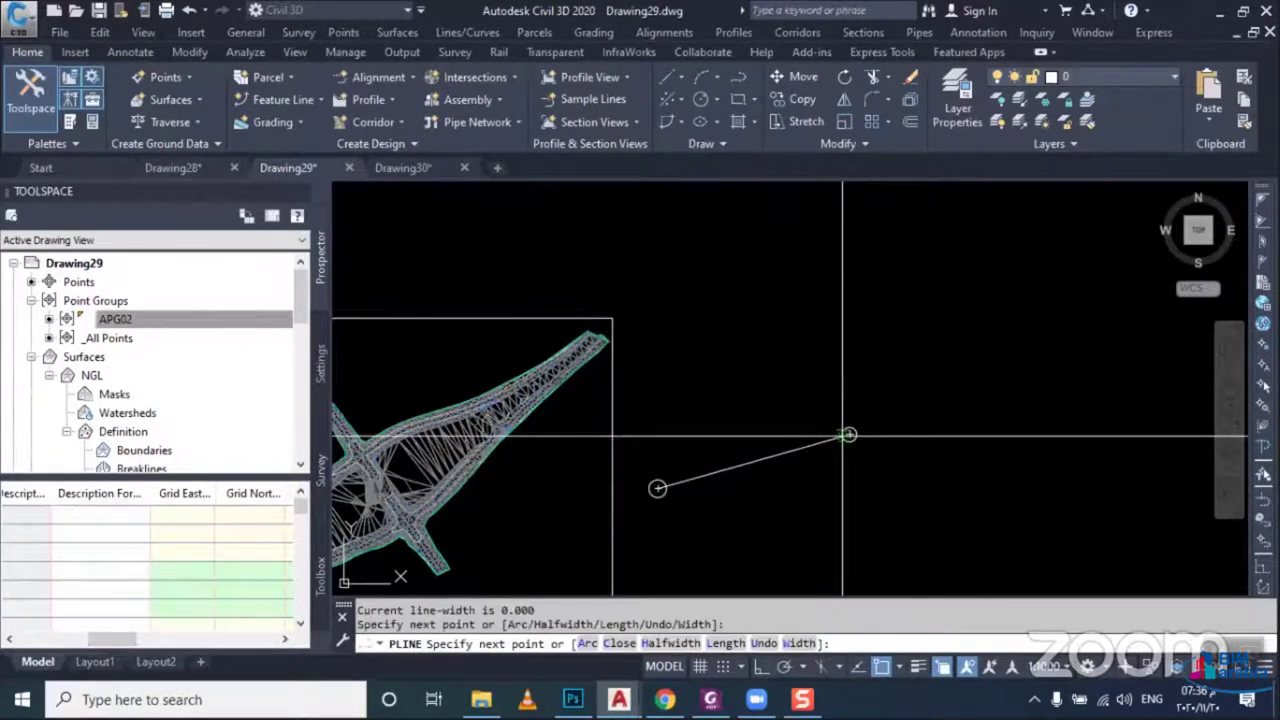
{"action": "key", "text": "Escape"}
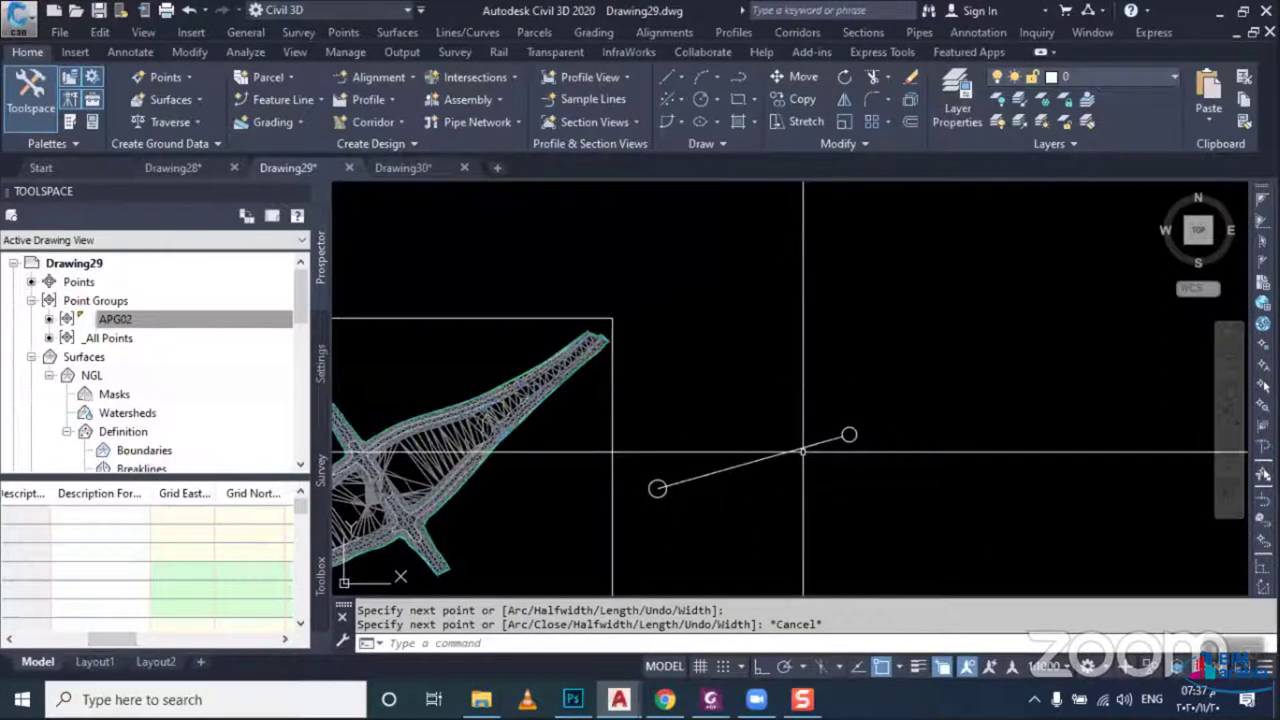
{"action": "middle_click_drag", "start_coordinate": [800, 452], "coordinate": [772, 454]}
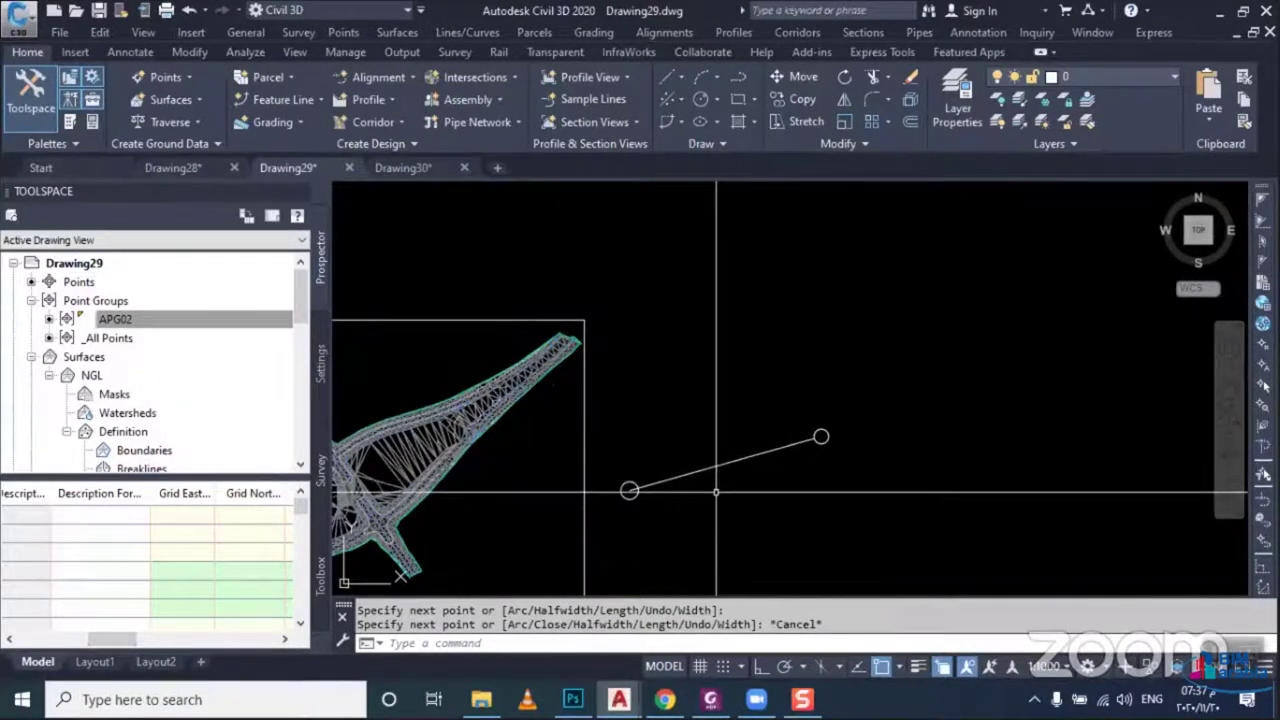
{"action": "middle_click_drag", "start_coordinate": [796, 479], "coordinate": [731, 485]}
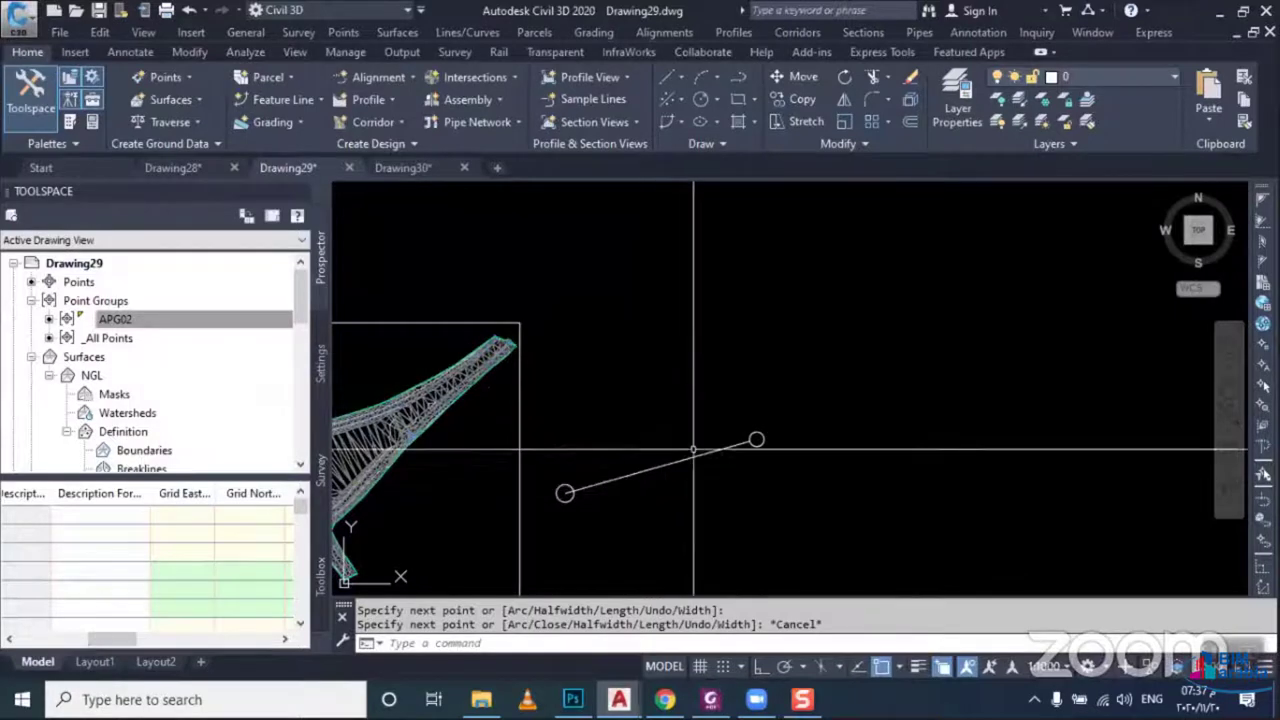
{"action": "middle_click_drag", "start_coordinate": [719, 433], "coordinate": [838, 381]}
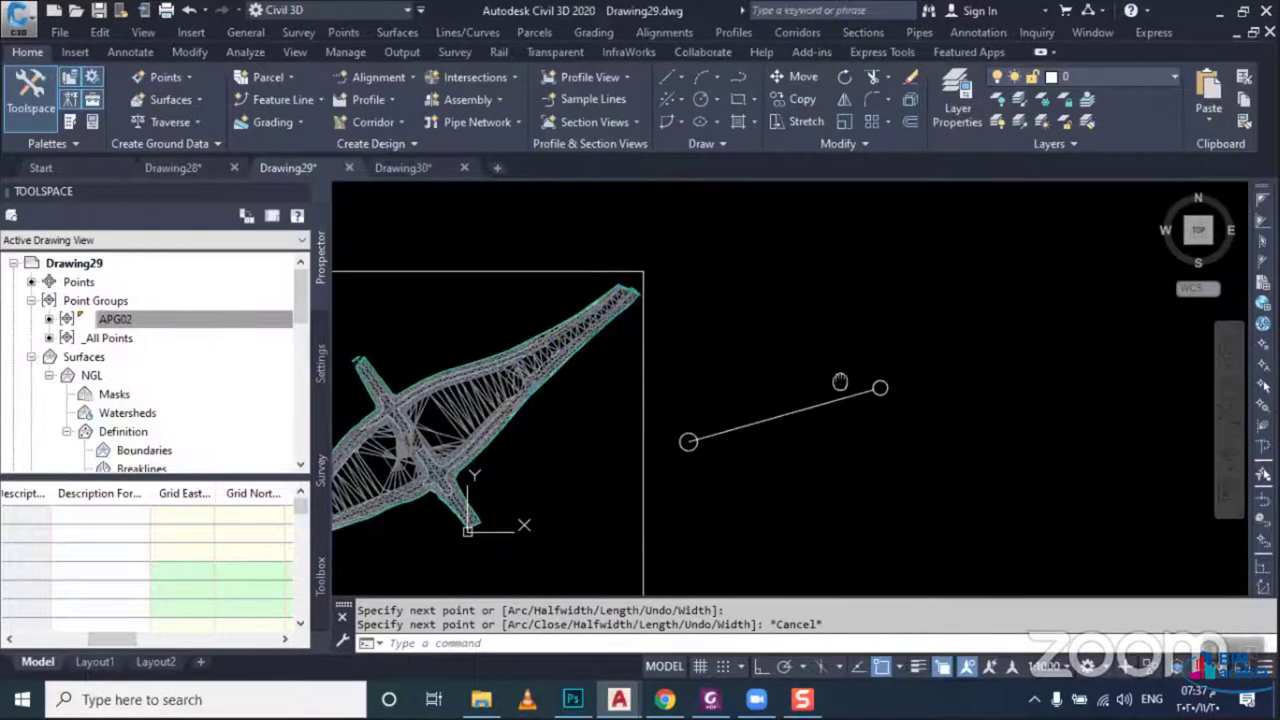
{"action": "scroll", "coordinate": [838, 381], "scroll_direction": "down", "scroll_amount": 3}
{"action": "scroll", "coordinate": [630, 392], "scroll_direction": "up", "scroll_amount": 5}
Place a trial aligned dimension of 18.3057 between two NGL surface points
{"action": "key", "text": "Escape"}
{"action": "scroll", "coordinate": [541, 413], "scroll_direction": "up", "scroll_amount": 4}
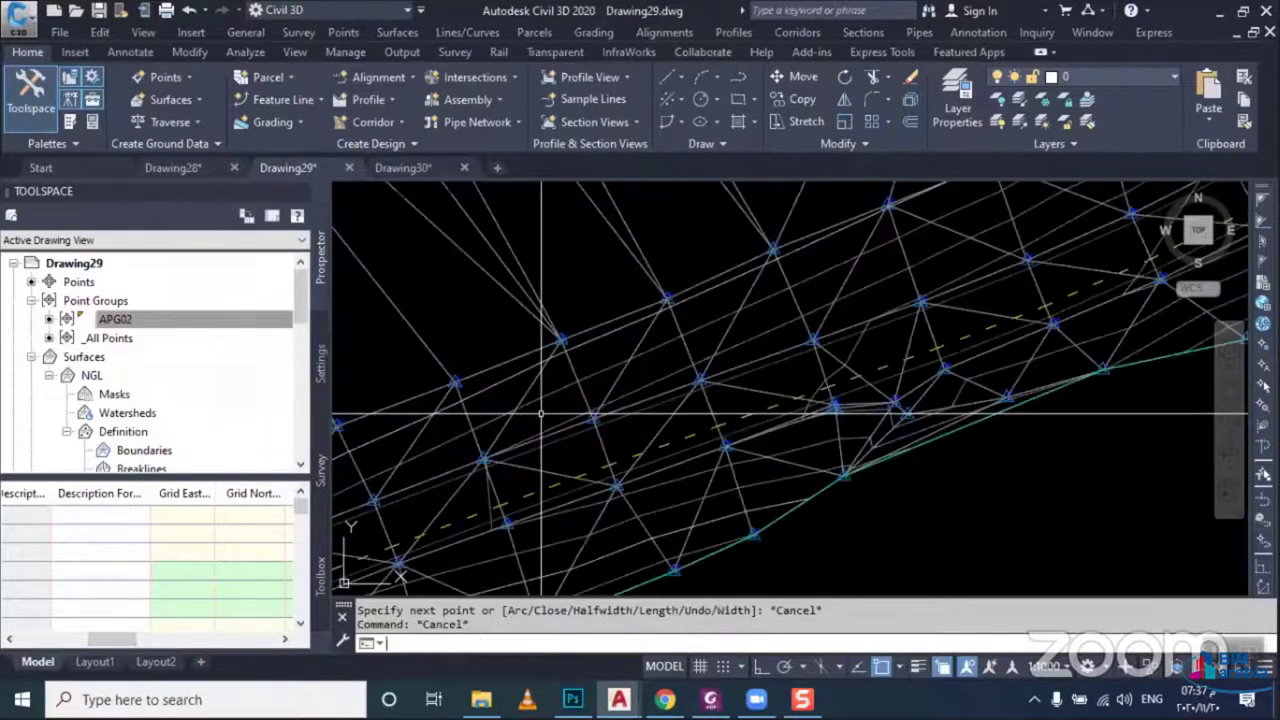
{"action": "type", "text": "DAL"}
{"action": "key", "text": "Return"}
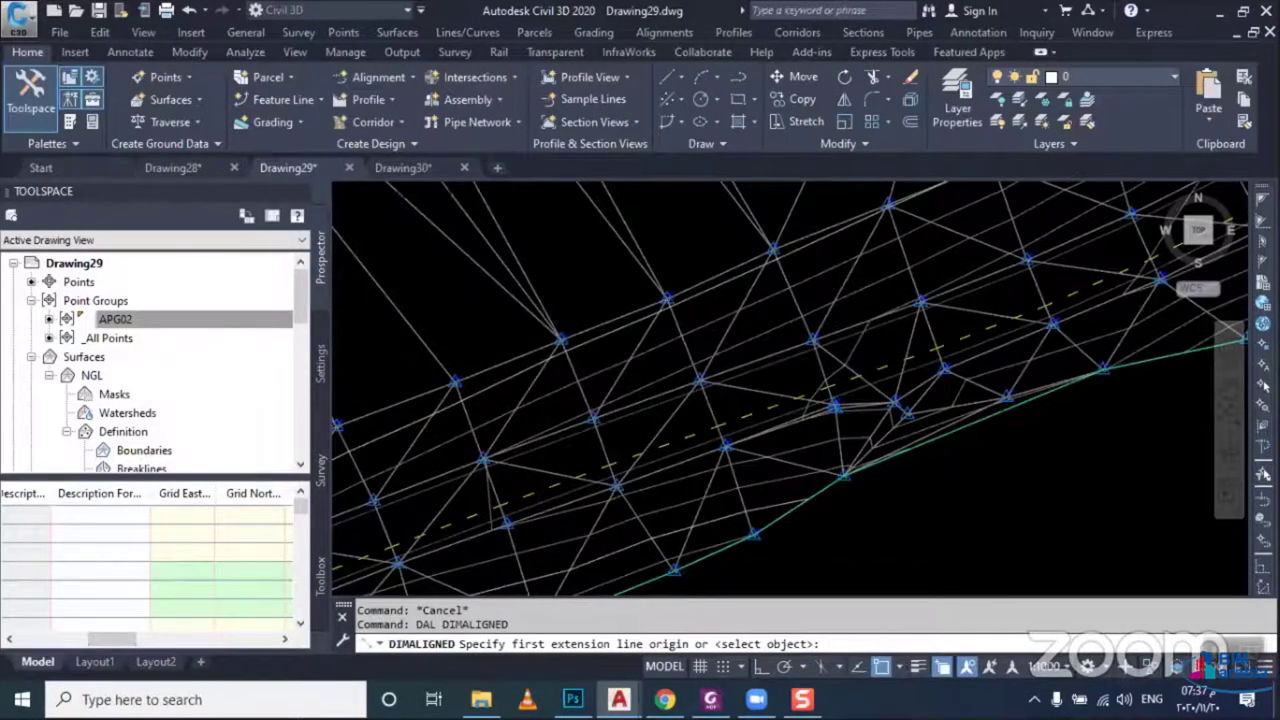
{"action": "scroll", "coordinate": [548, 352], "scroll_direction": "up", "scroll_amount": 3}
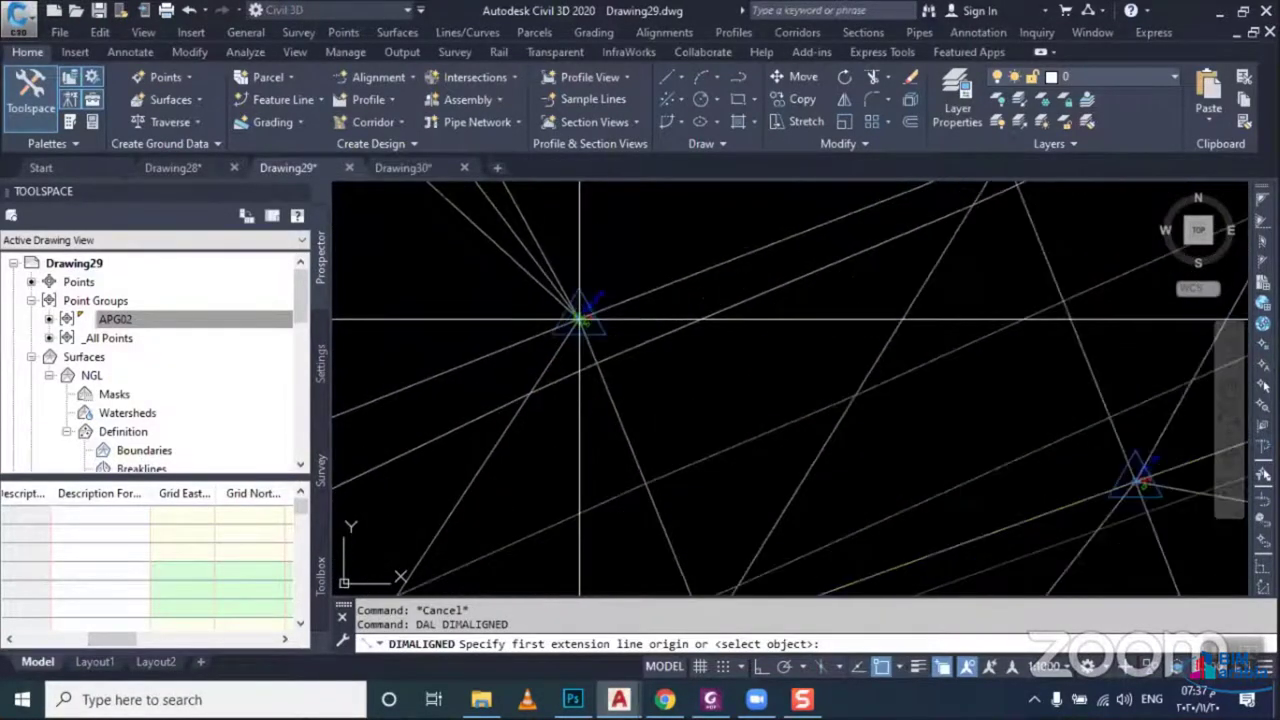
{"action": "left_click", "coordinate": [582, 332]}
{"action": "scroll", "coordinate": [582, 332], "scroll_direction": "down", "scroll_amount": 2}
{"action": "left_click", "coordinate": [630, 451]}
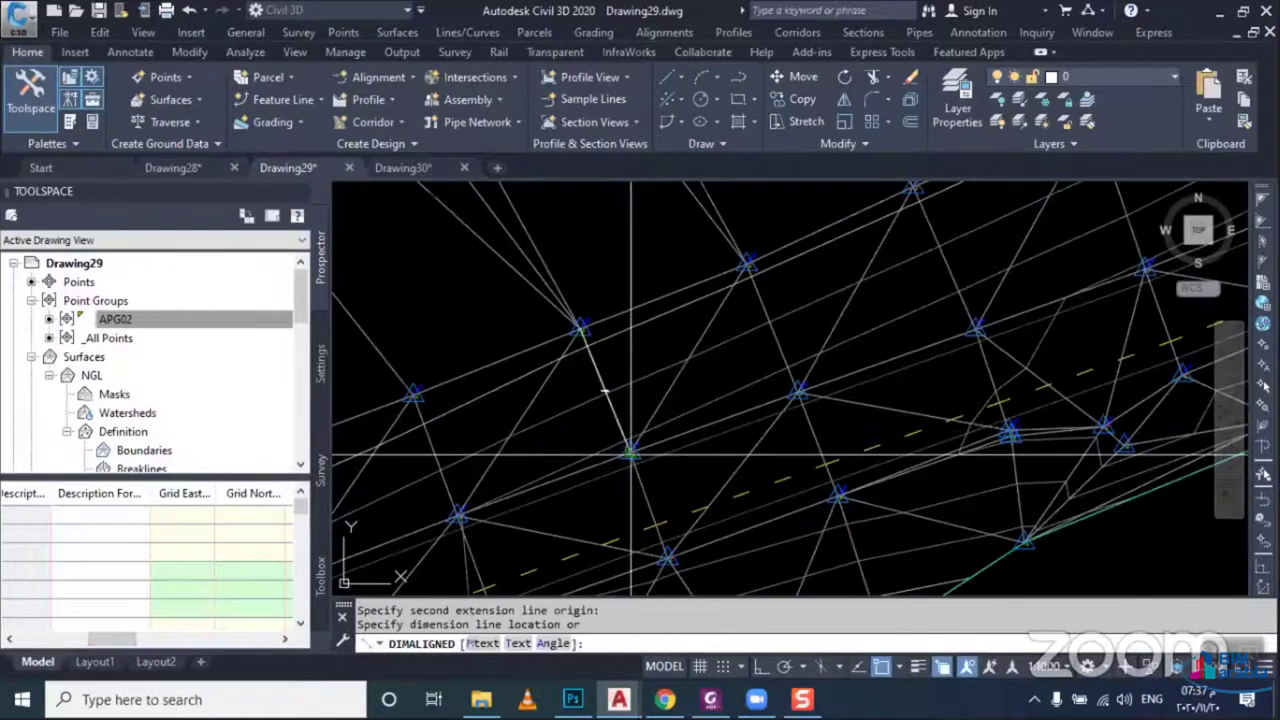
{"action": "left_click", "coordinate": [600, 440]}
{"action": "scroll", "coordinate": [600, 440], "scroll_direction": "up", "scroll_amount": 1}
{"action": "scroll", "coordinate": [600, 440], "scroll_direction": "up", "scroll_amount": 2}
{"action": "scroll", "coordinate": [600, 440], "scroll_direction": "up", "scroll_amount": 2}
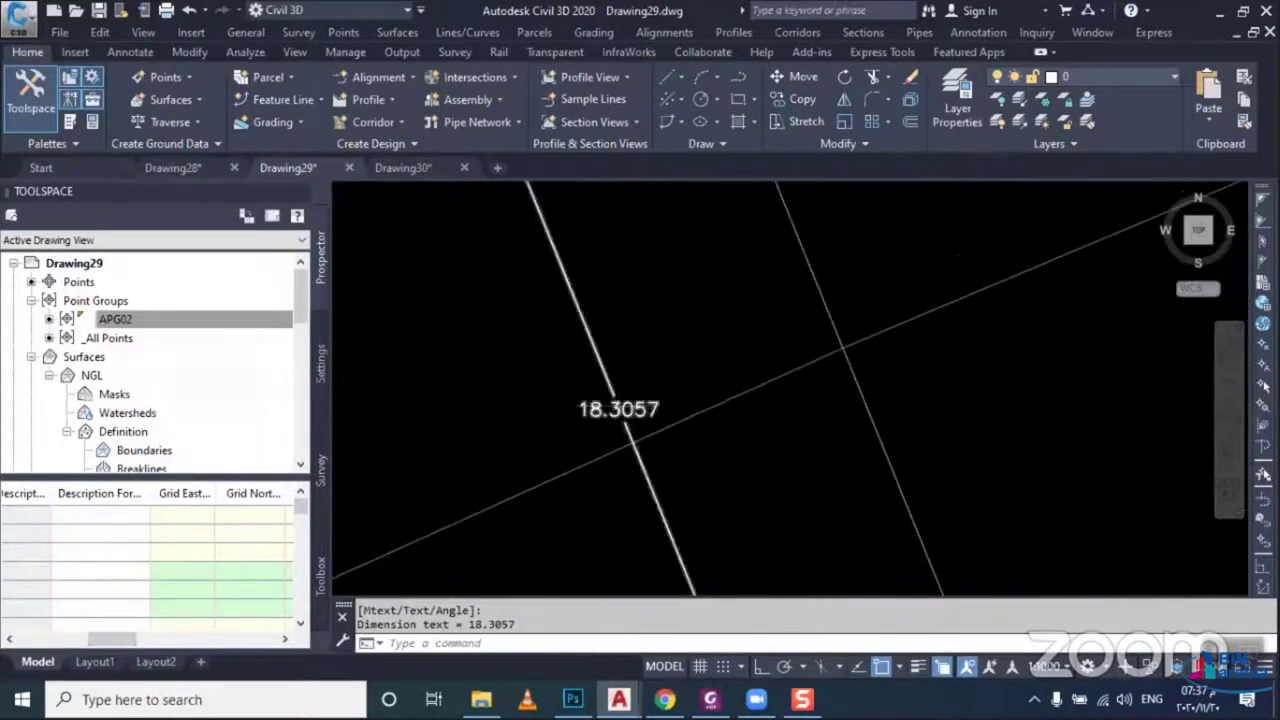
{"action": "scroll", "coordinate": [600, 430], "scroll_direction": "down", "scroll_amount": 4}
{"action": "scroll", "coordinate": [611, 421], "scroll_direction": "down", "scroll_amount": 2}
{"action": "scroll", "coordinate": [605, 440], "scroll_direction": "down", "scroll_amount": 2}
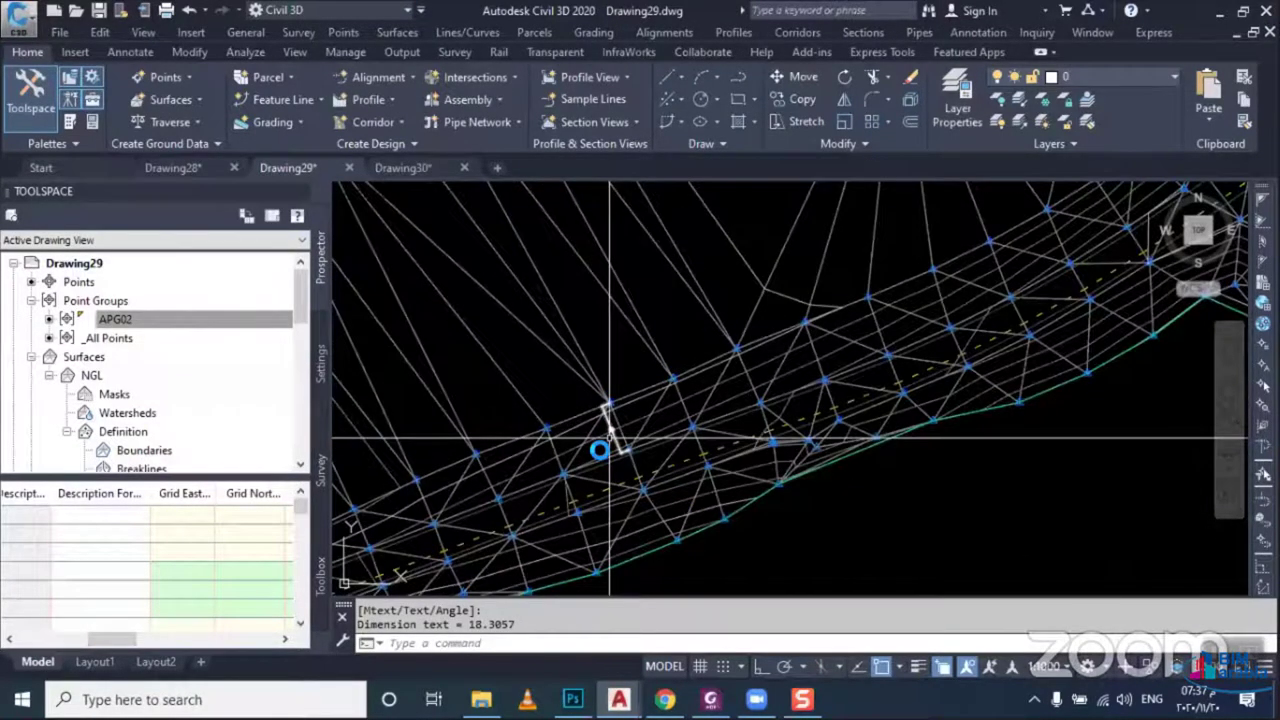
{"action": "key", "text": "Escape"}
Dimension the longer distance across the NGL surface, reading 161.5110
{"action": "scroll", "coordinate": [610, 437], "scroll_direction": "down", "scroll_amount": 3}
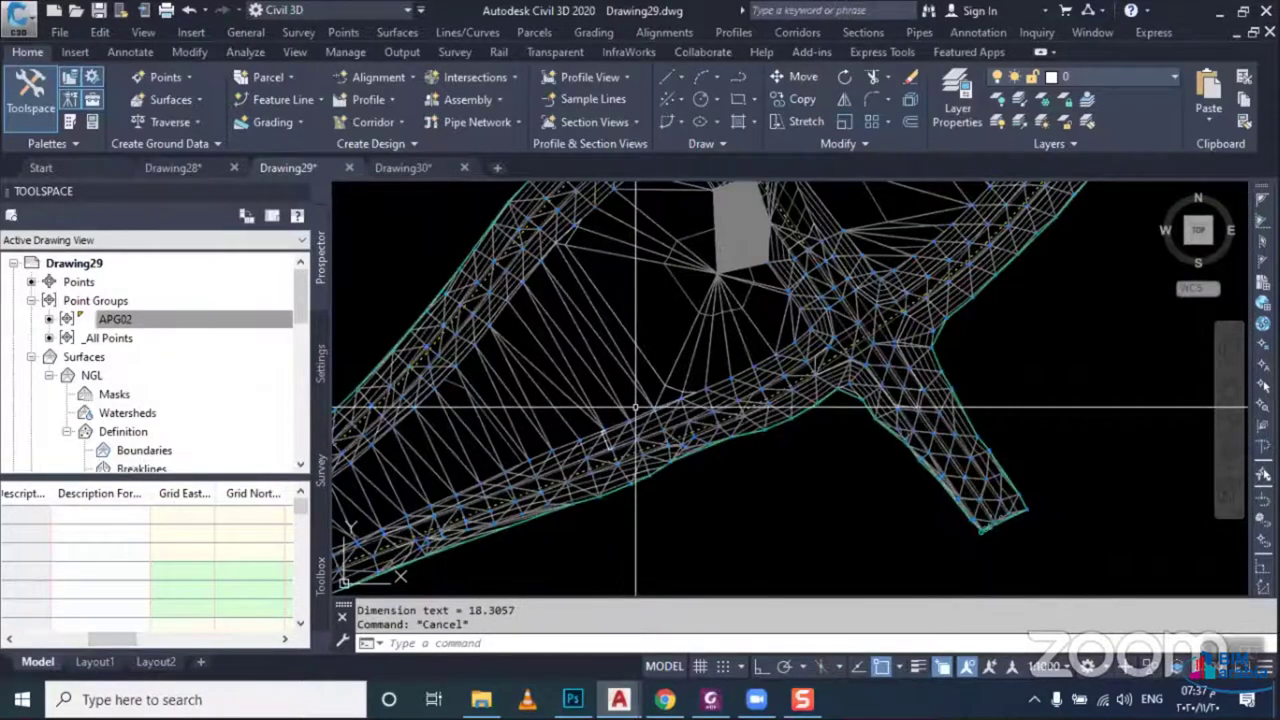
{"action": "scroll", "coordinate": [650, 408], "scroll_direction": "down", "scroll_amount": 3}
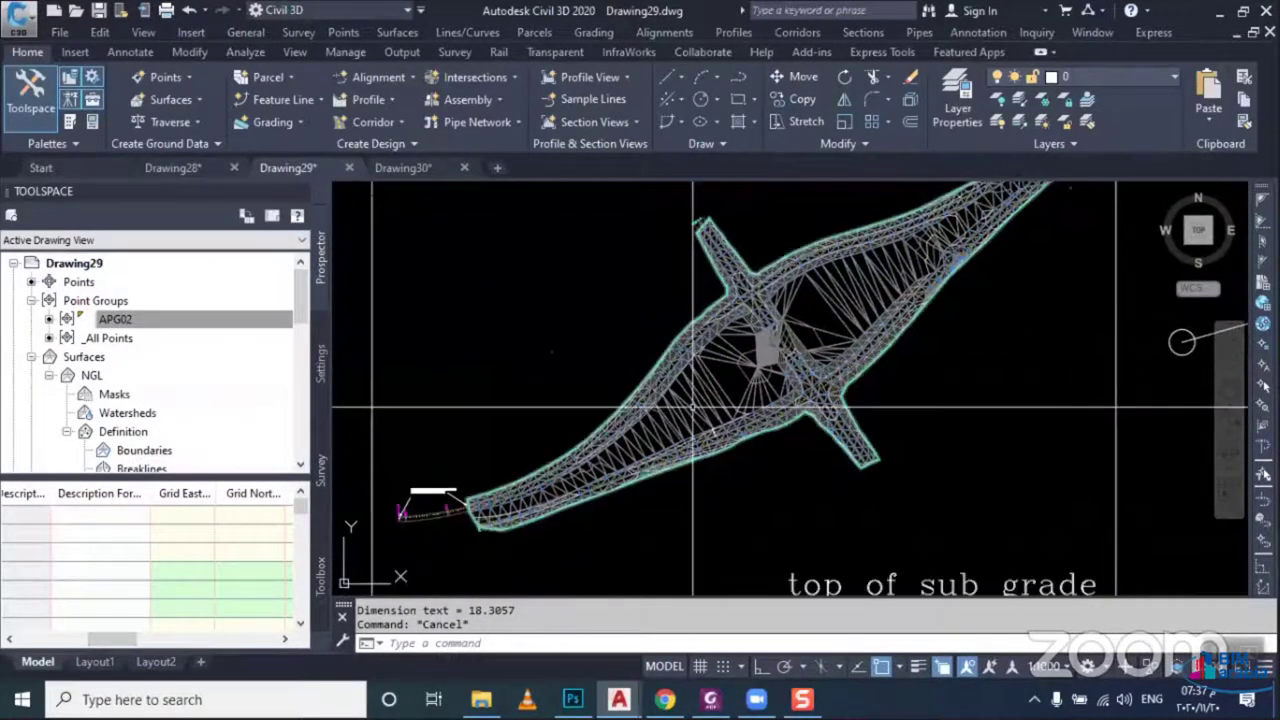
{"action": "scroll", "coordinate": [692, 408], "scroll_direction": "up", "scroll_amount": 3}
{"action": "key", "text": "Return"}
{"action": "scroll", "coordinate": [674, 350], "scroll_direction": "up", "scroll_amount": 4}
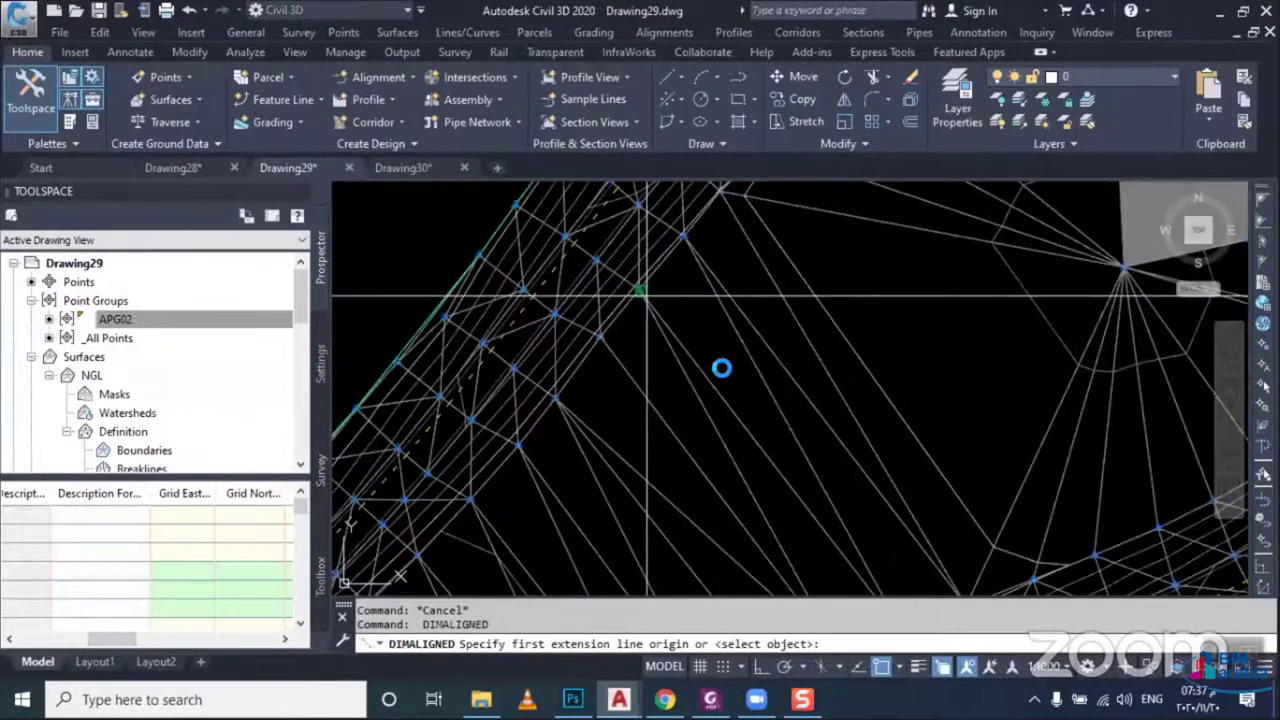
{"action": "left_click", "coordinate": [640, 291]}
{"action": "middle_click_drag", "start_coordinate": [646, 296], "coordinate": [802, 502]}
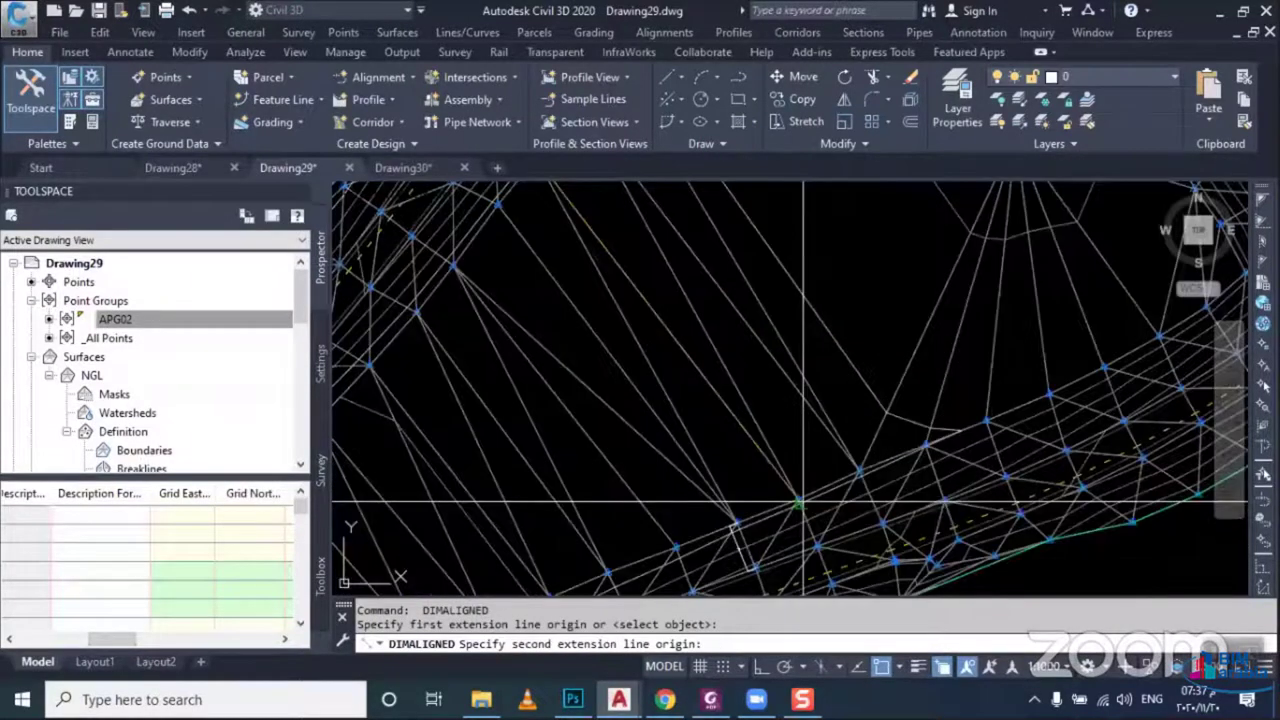
{"action": "left_click", "coordinate": [802, 502]}
{"action": "left_click", "coordinate": [798, 506]}
{"action": "scroll", "coordinate": [720, 420], "scroll_direction": "up", "scroll_amount": 2}
{"action": "scroll", "coordinate": [690, 380], "scroll_direction": "up", "scroll_amount": 3}
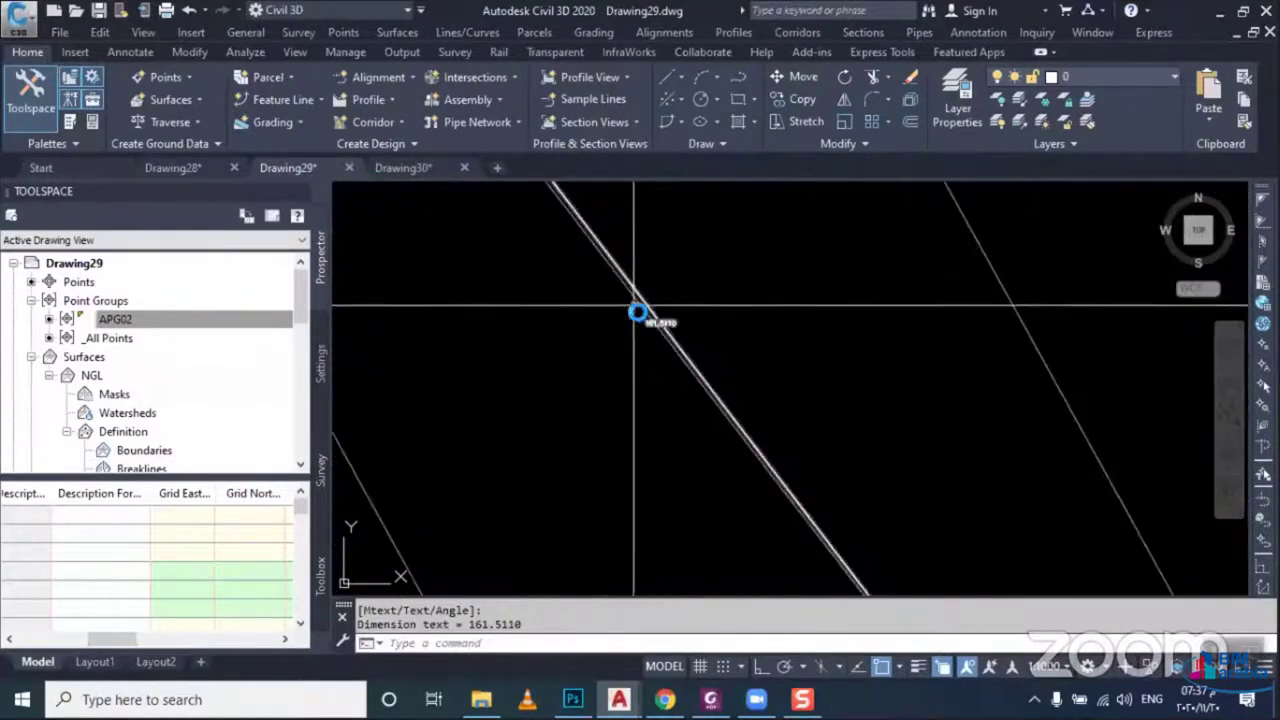
{"action": "scroll", "coordinate": [678, 352], "scroll_direction": "up", "scroll_amount": 2}
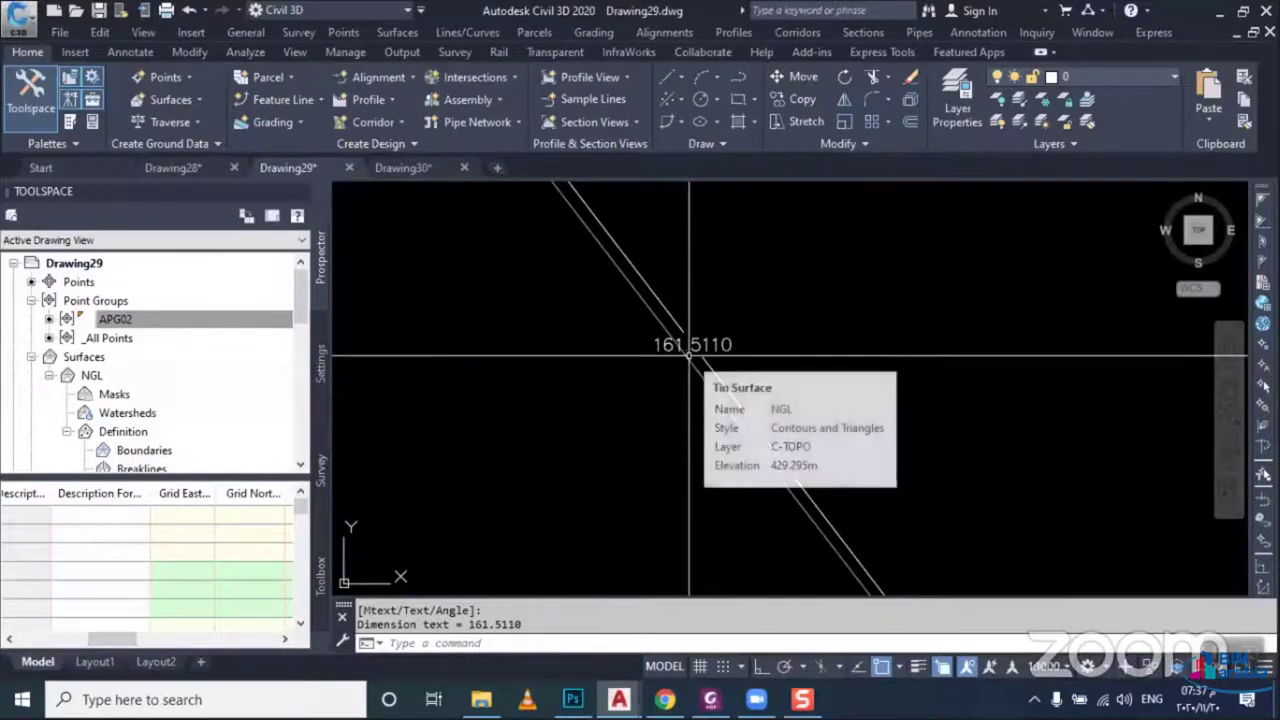
{"action": "scroll", "coordinate": [648, 335], "scroll_direction": "down", "scroll_amount": 1}
{"action": "scroll", "coordinate": [658, 358], "scroll_direction": "down", "scroll_amount": 2}
{"action": "scroll", "coordinate": [665, 376], "scroll_direction": "down", "scroll_amount": 2}
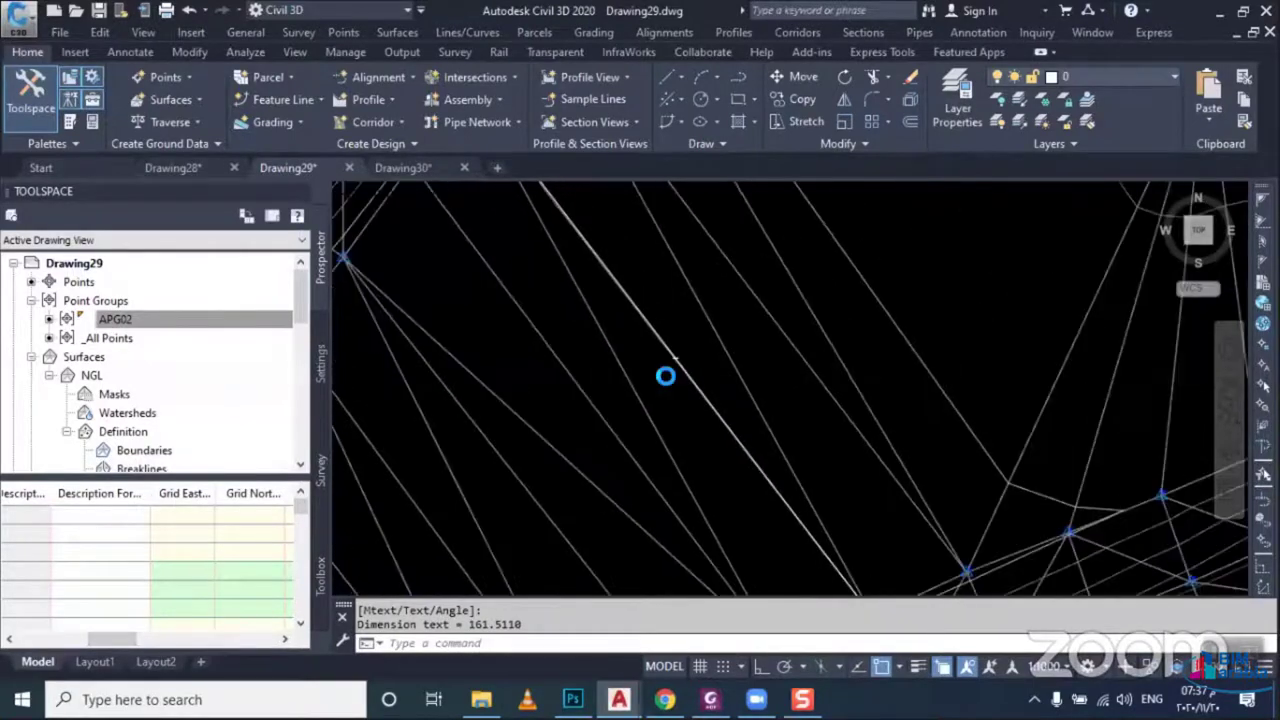
{"action": "scroll", "coordinate": [665, 376], "scroll_direction": "down", "scroll_amount": 2}
{"action": "scroll", "coordinate": [665, 376], "scroll_direction": "down", "scroll_amount": 2}
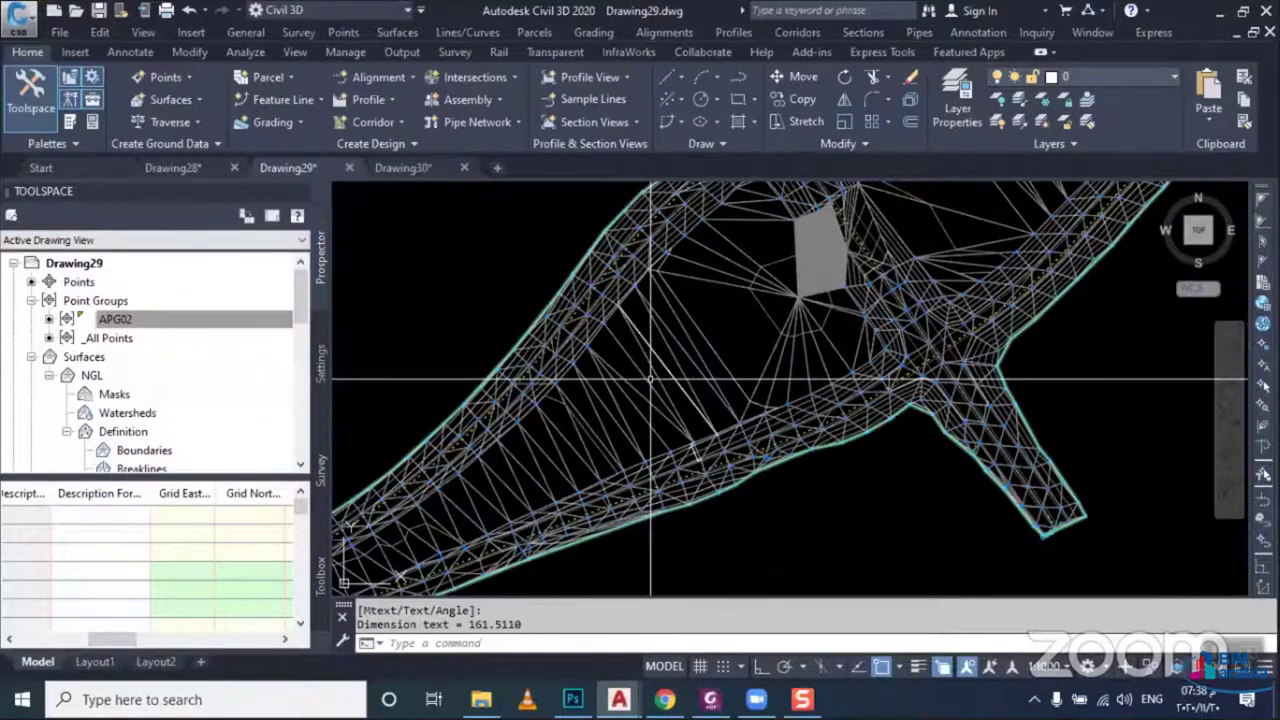
{"action": "scroll", "coordinate": [648, 360], "scroll_direction": "up", "scroll_amount": 2}
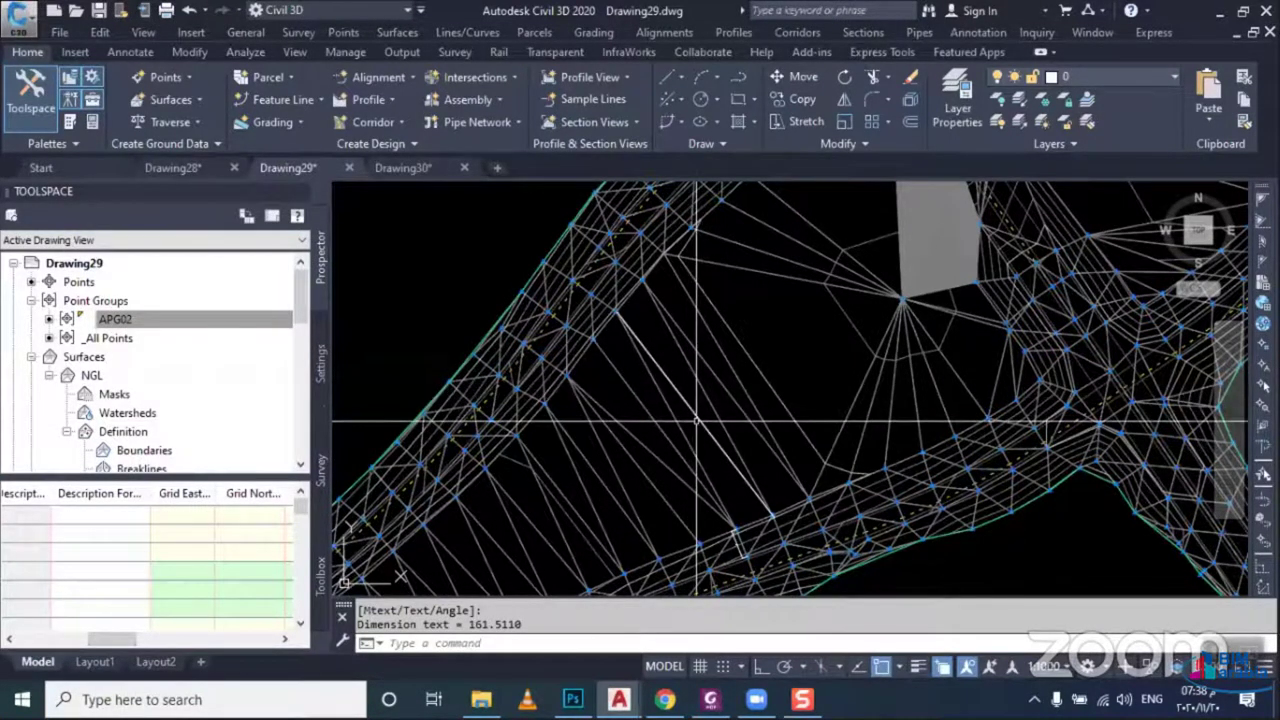
{"action": "mouse_move", "coordinate": [706, 414]}
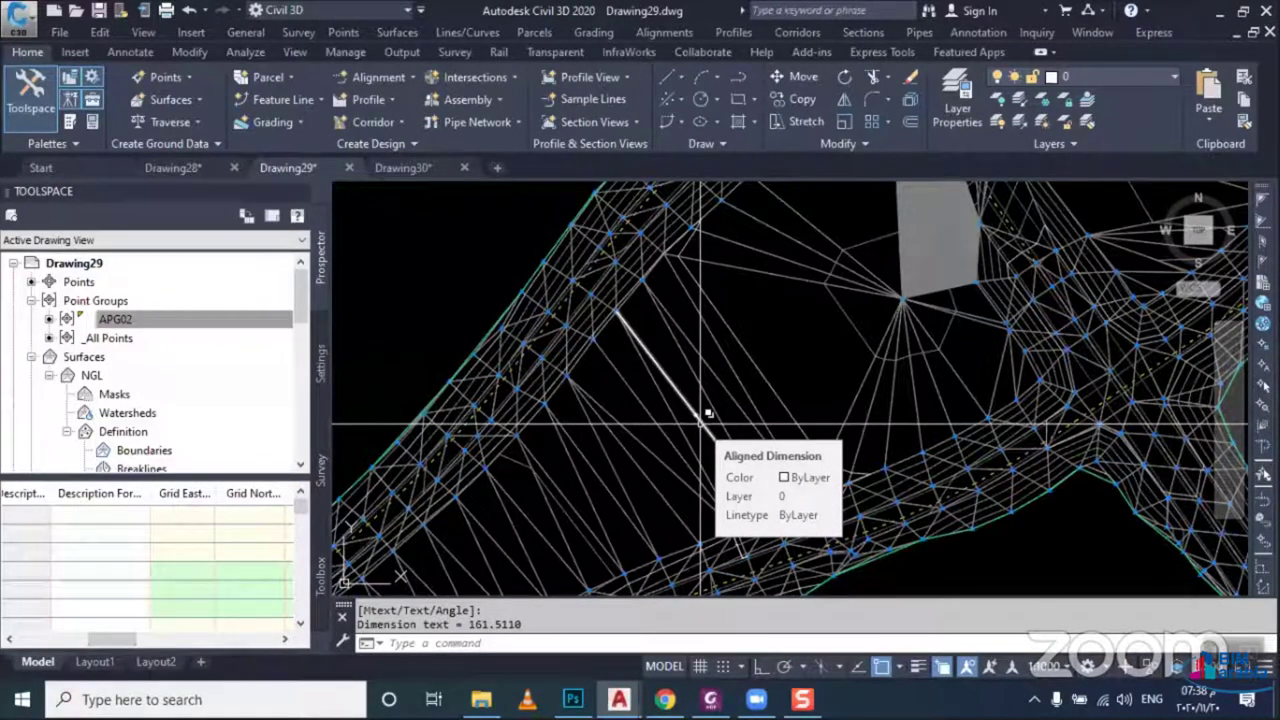
Erase the 161.5110 aligned dimension lying over the NGL surface
{"action": "key", "text": "Escape"}
{"action": "scroll", "coordinate": [700, 422], "scroll_direction": "down", "scroll_amount": 3}
{"action": "left_click", "coordinate": [848, 368]}
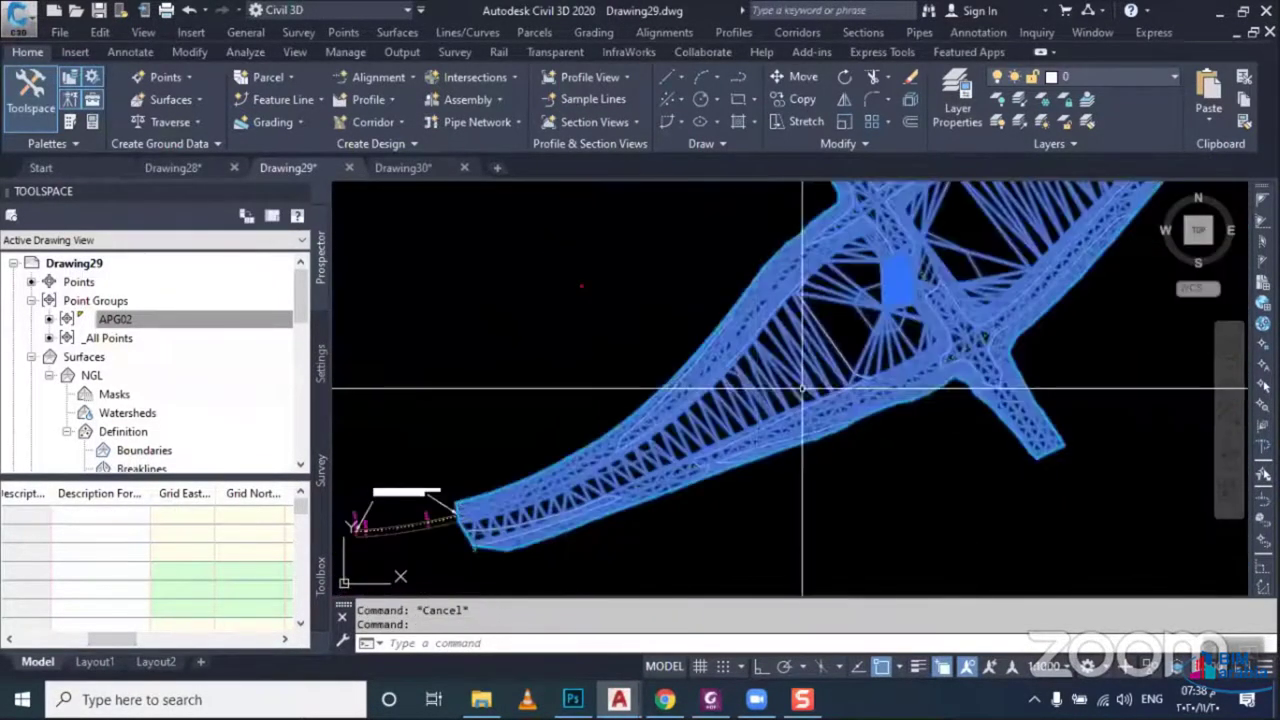
{"action": "key", "text": "Escape"}
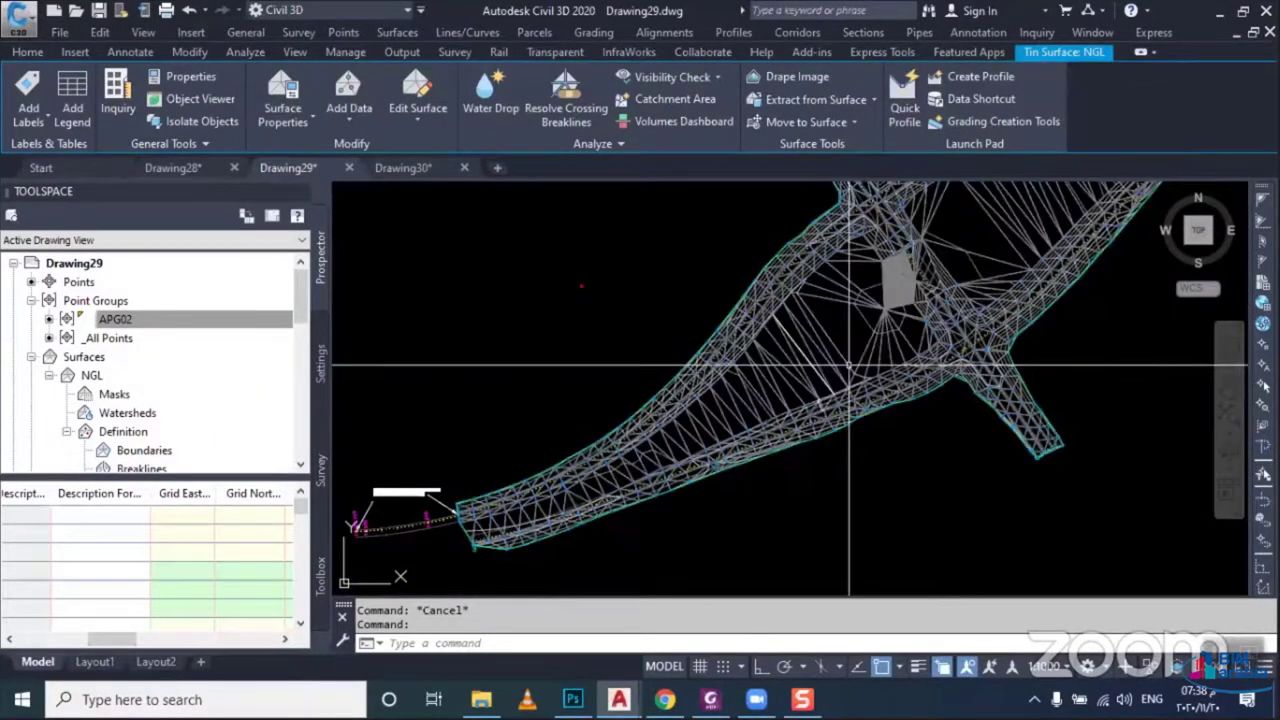
{"action": "left_click", "coordinate": [818, 380]}
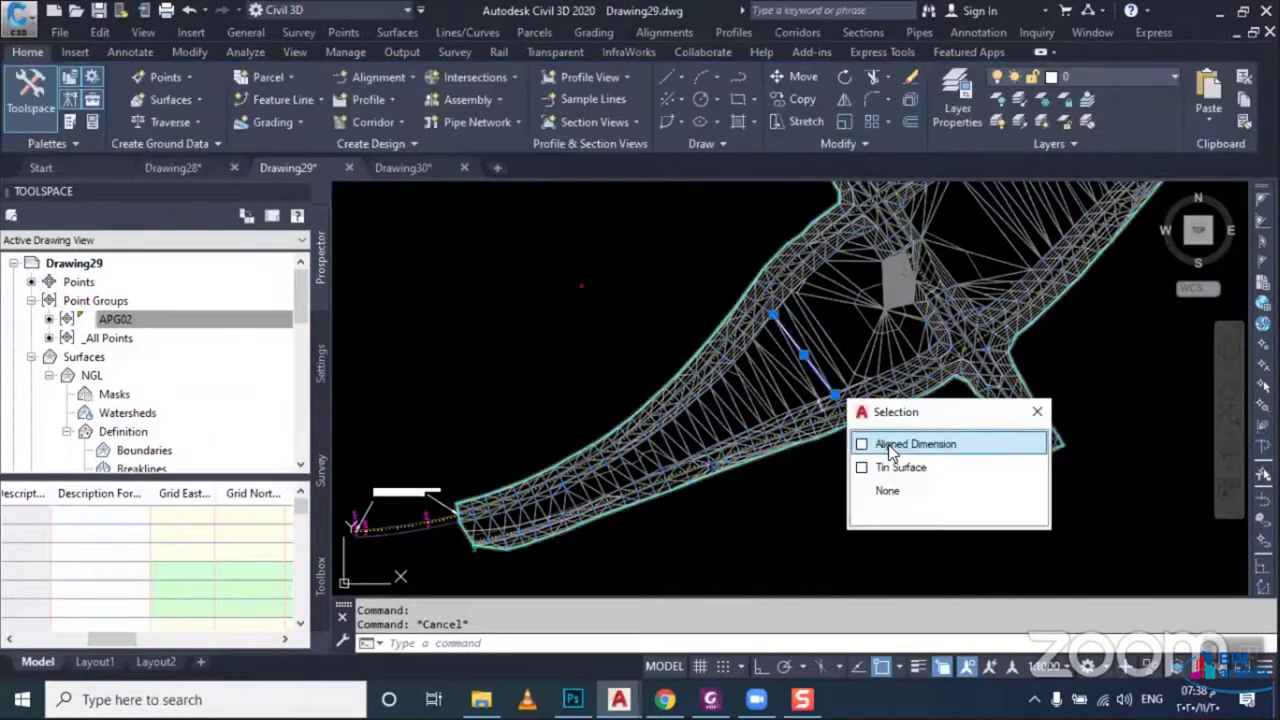
{"action": "left_click", "coordinate": [905, 443]}
{"action": "key", "text": "Delete"}
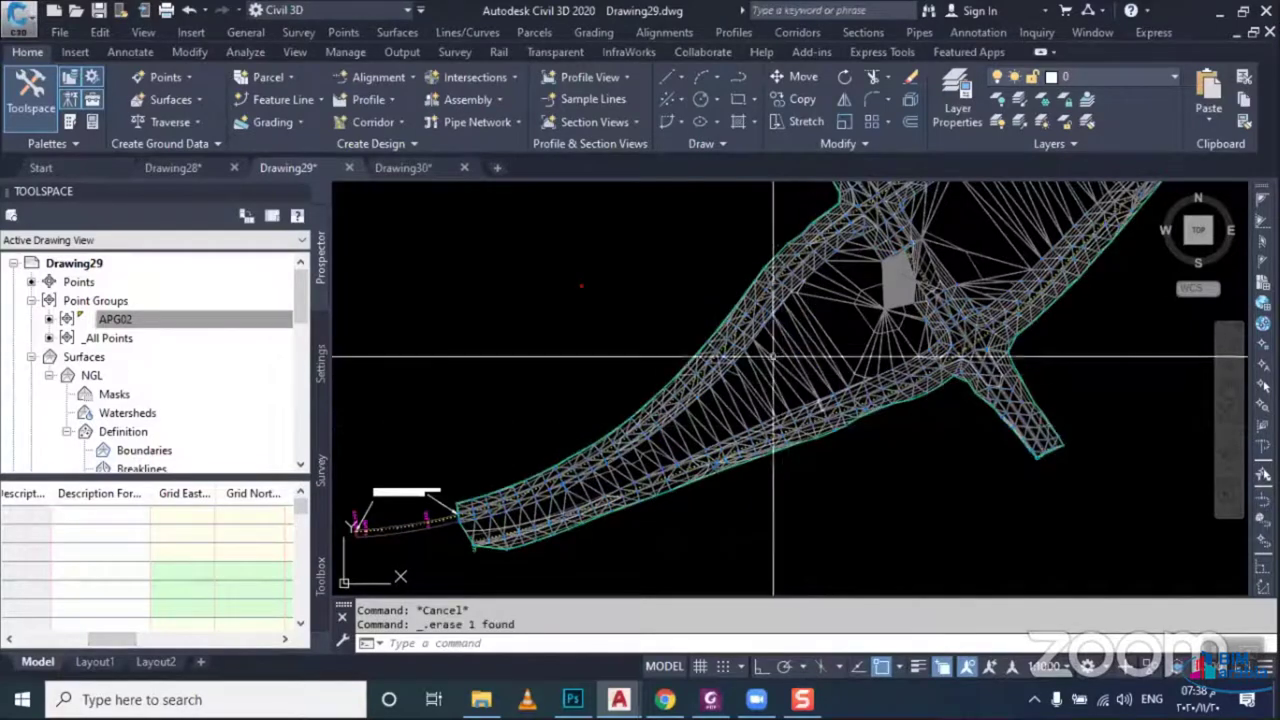
Select the NGL surface and bring up its Edit Surface options
{"action": "key", "text": "Escape"}
{"action": "left_click", "coordinate": [789, 403]}
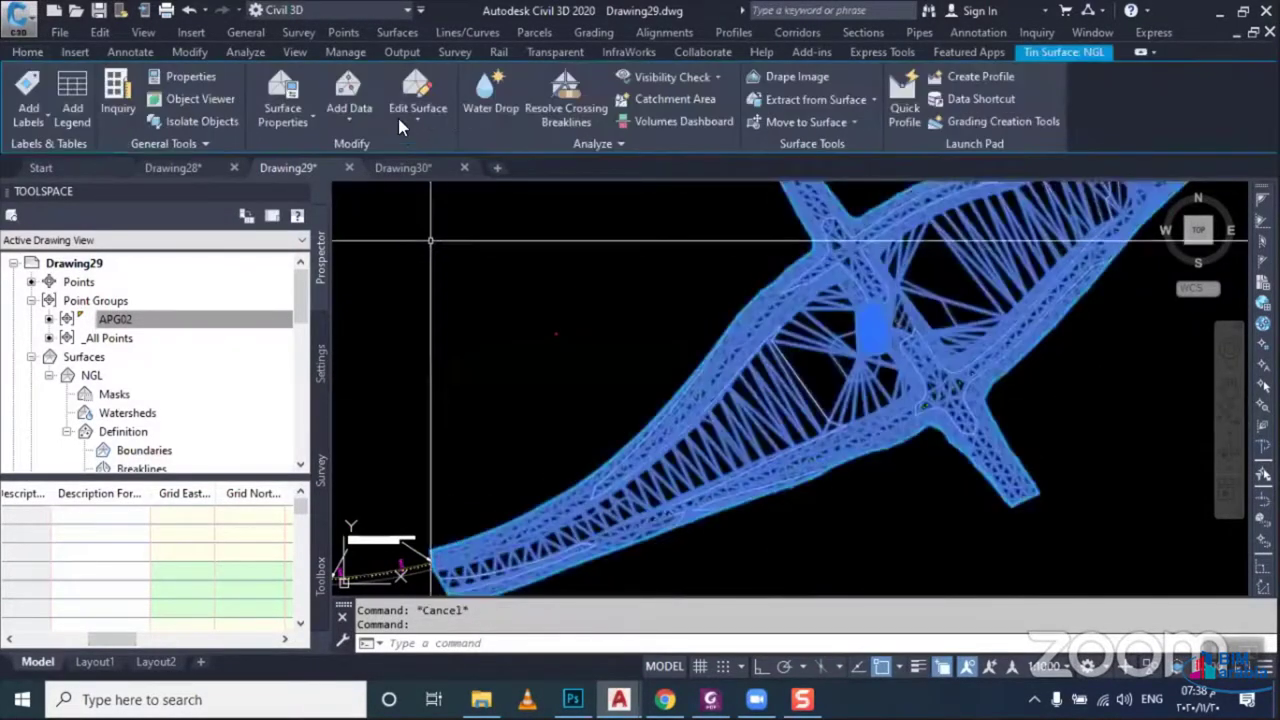
{"action": "left_click", "coordinate": [397, 114]}
Delete the fan of 13 surface edges below the grey patch with Delete Line
{"action": "left_click", "coordinate": [445, 190]}
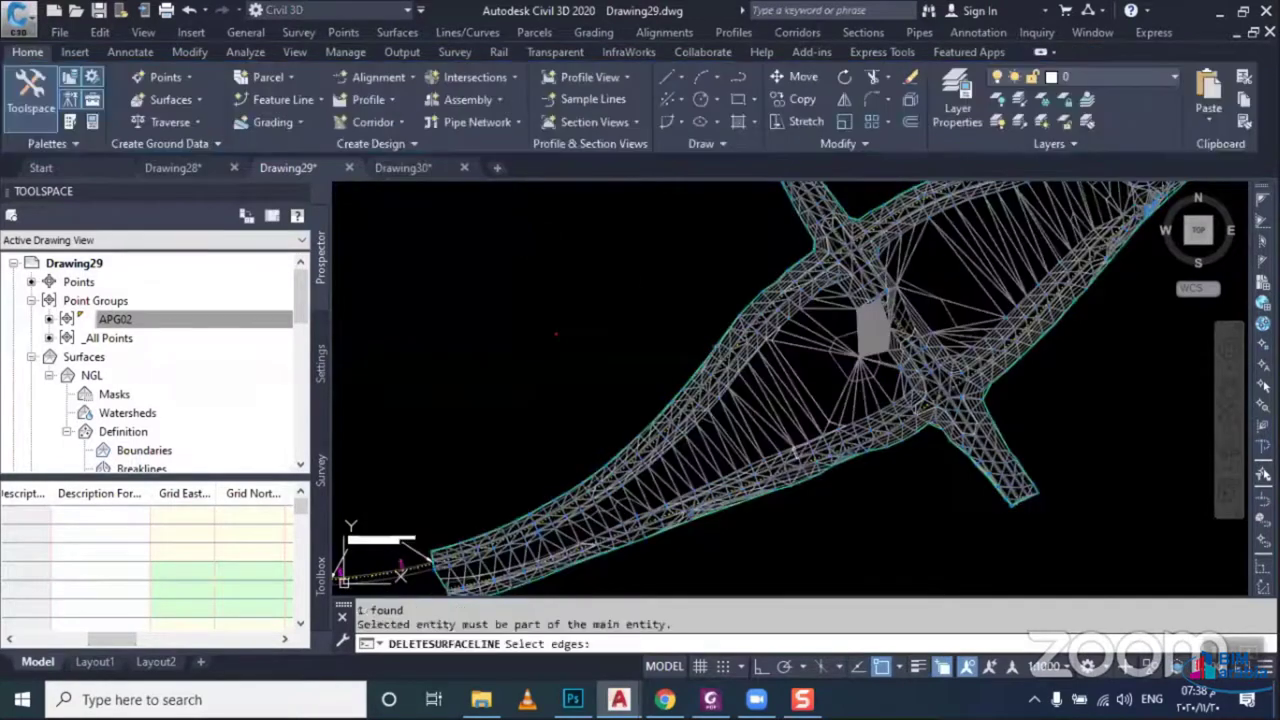
{"action": "scroll", "coordinate": [845, 335], "scroll_direction": "up", "scroll_amount": 2}
{"action": "scroll", "coordinate": [840, 338], "scroll_direction": "up", "scroll_amount": 2}
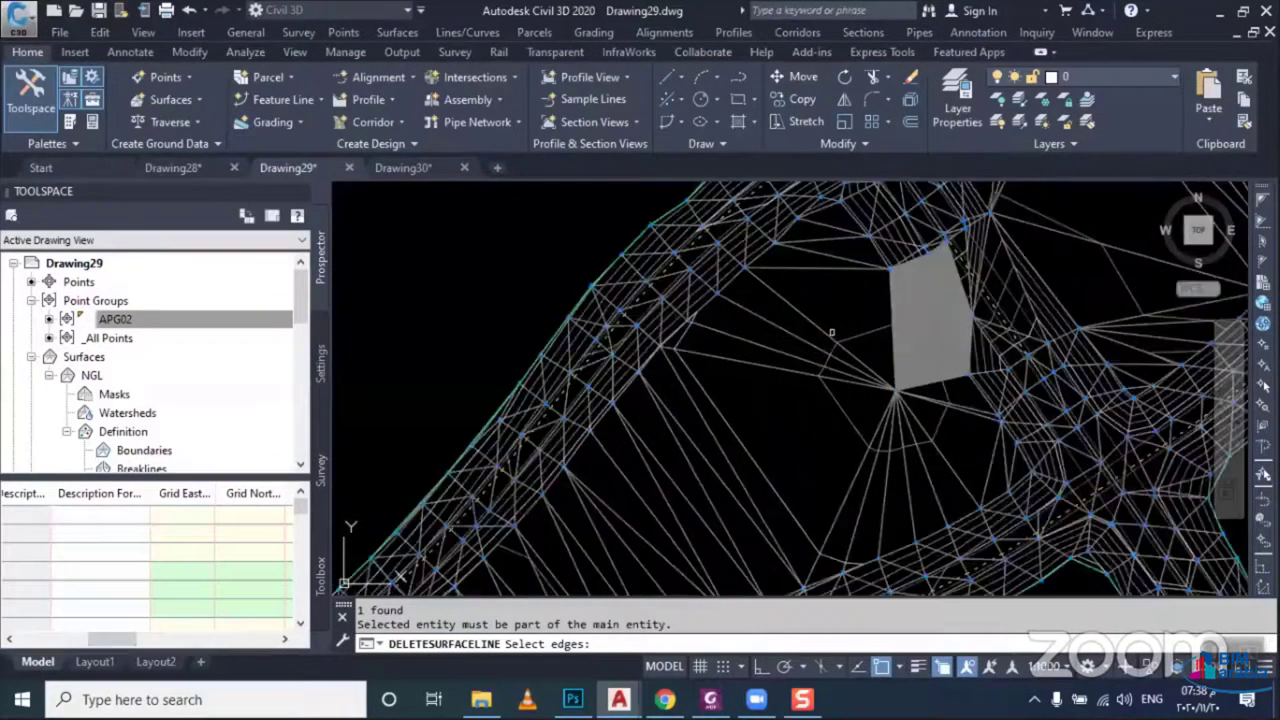
{"action": "scroll", "coordinate": [815, 345], "scroll_direction": "up", "scroll_amount": 2}
{"action": "scroll", "coordinate": [810, 355], "scroll_direction": "down", "scroll_amount": 2}
{"action": "scroll", "coordinate": [806, 400], "scroll_direction": "down", "scroll_amount": 2}
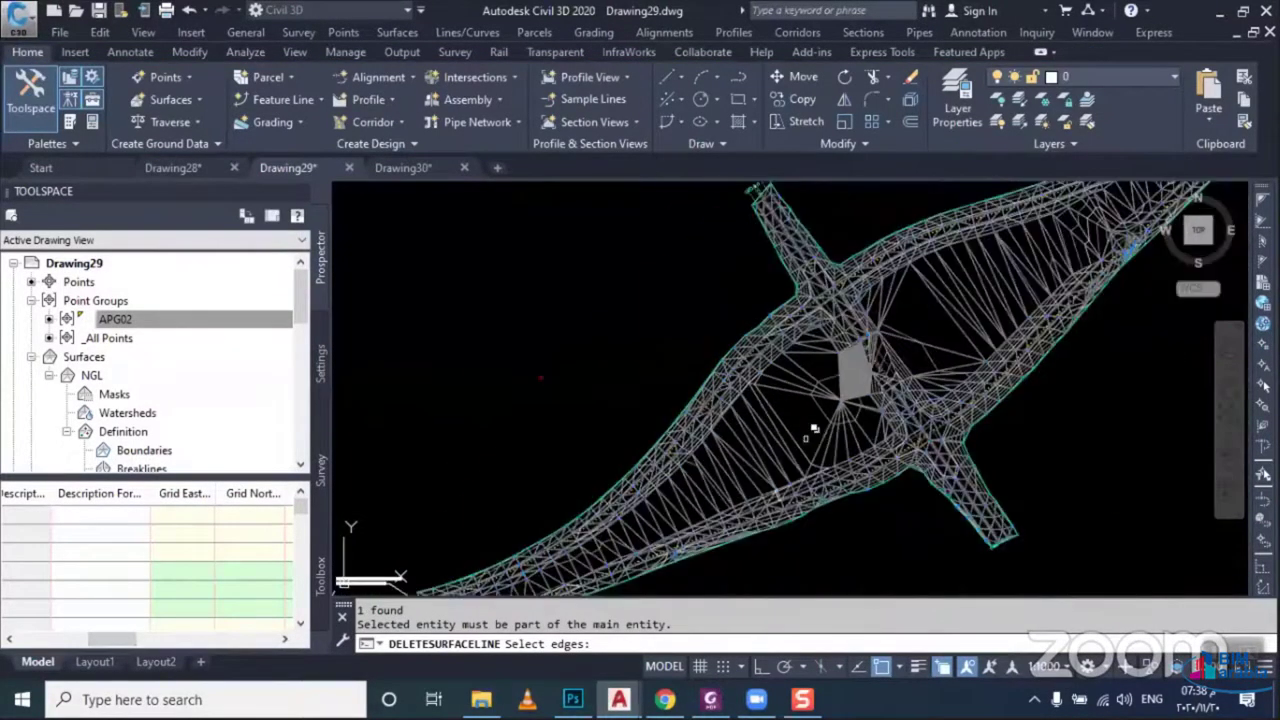
{"action": "scroll", "coordinate": [812, 432], "scroll_direction": "up", "scroll_amount": 2}
{"action": "left_click", "coordinate": [870, 470]}
{"action": "left_click", "coordinate": [764, 438]}
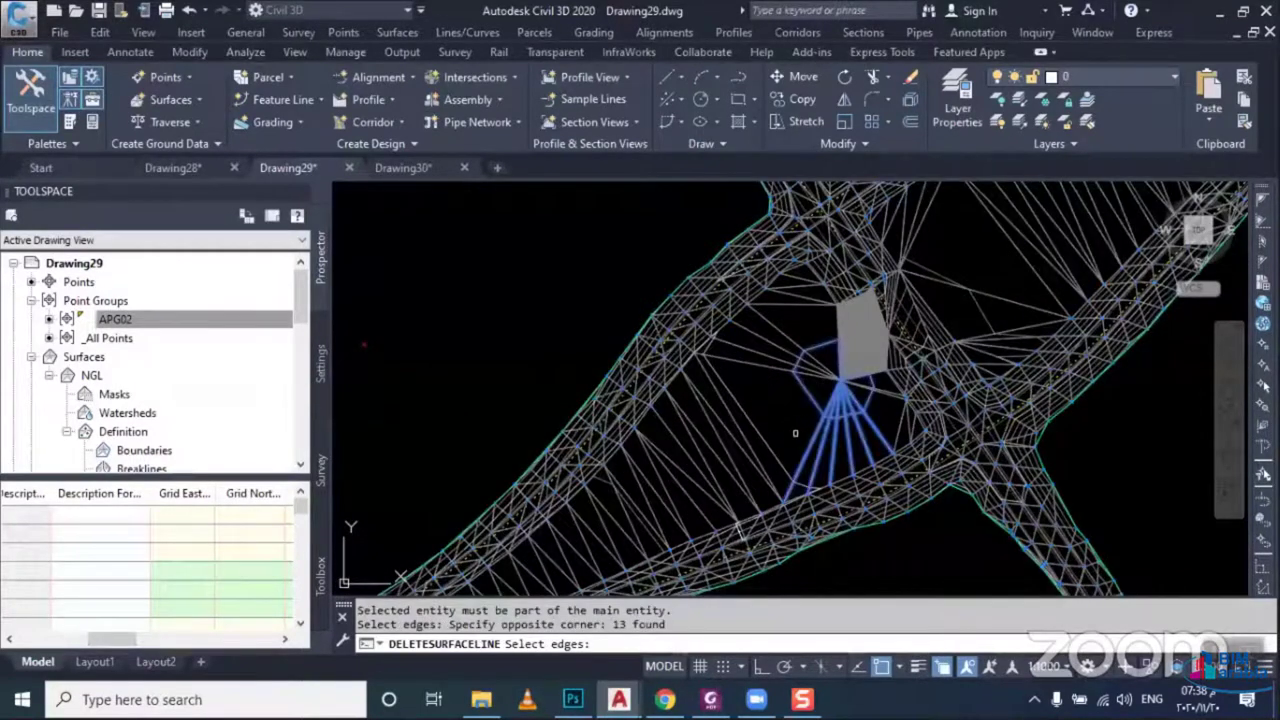
{"action": "key", "text": "Return"}
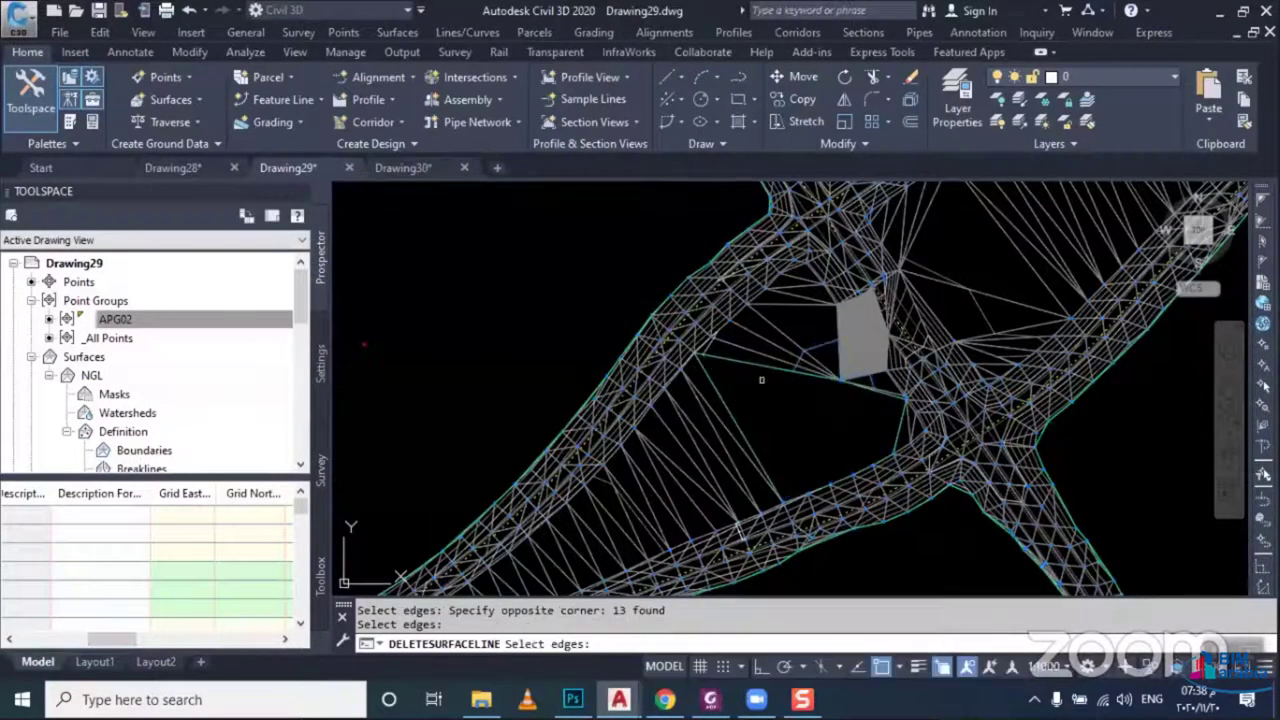
Fence across the long spurious triangles, removing 128 crossed edges
{"action": "type", "text": "F"}
{"action": "key", "text": "Return"}
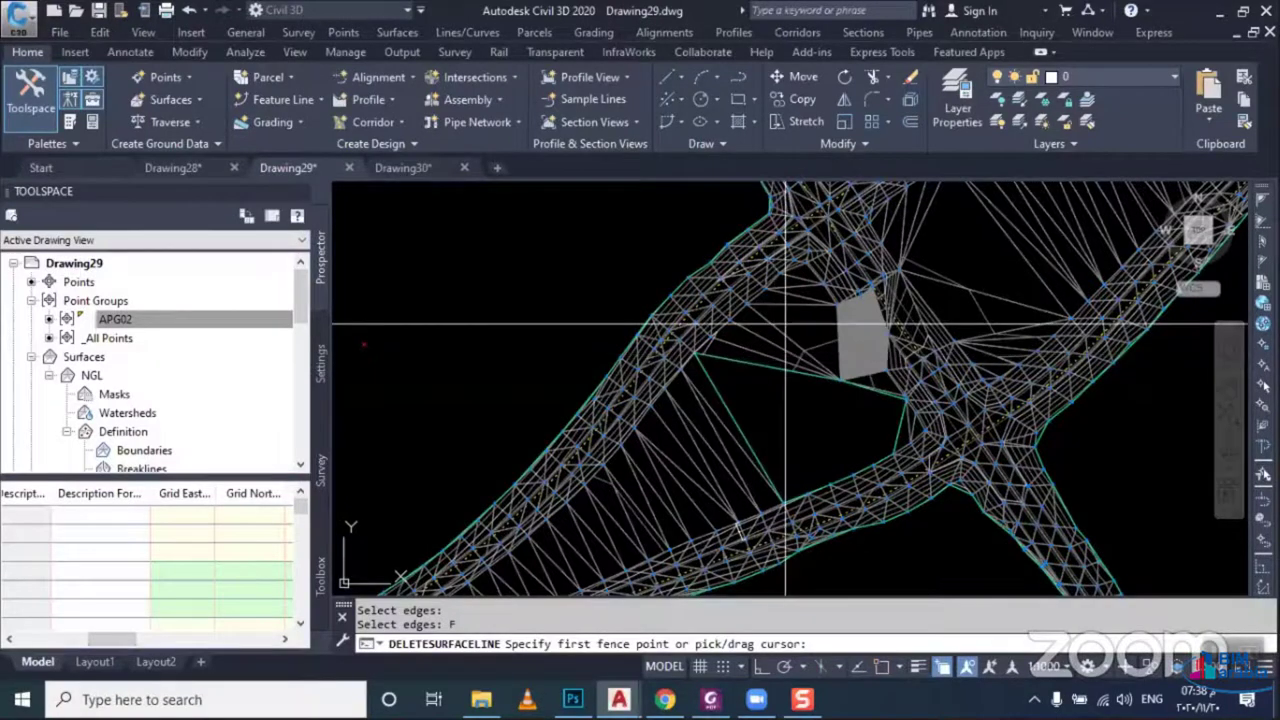
{"action": "scroll", "coordinate": [802, 268], "scroll_direction": "up", "scroll_amount": 1}
{"action": "left_click", "coordinate": [802, 268]}
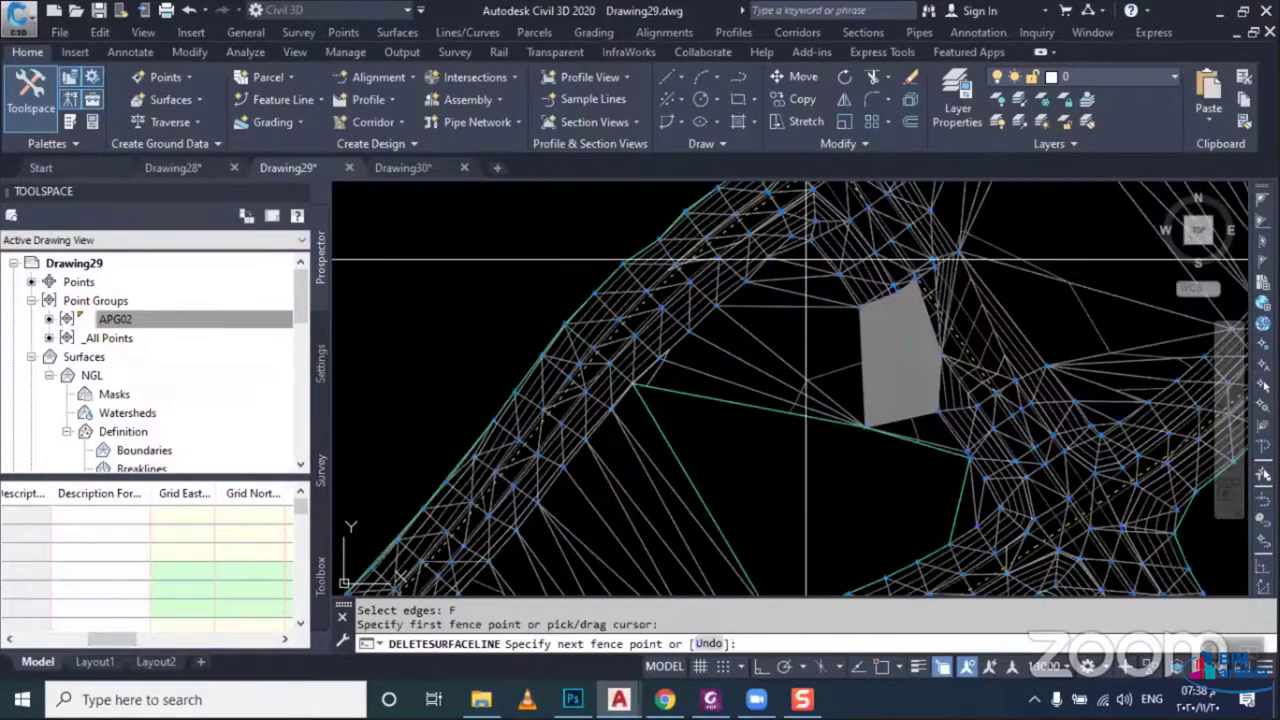
{"action": "left_click", "coordinate": [778, 466]}
{"action": "mouse_move", "coordinate": [778, 466]}
{"action": "middle_mouse_down"}
{"action": "mouse_move", "coordinate": [674, 397]}
{"action": "mouse_move", "coordinate": [615, 405]}
{"action": "middle_mouse_up"}
{"action": "scroll", "coordinate": [615, 405], "scroll_direction": "up", "scroll_amount": 2}
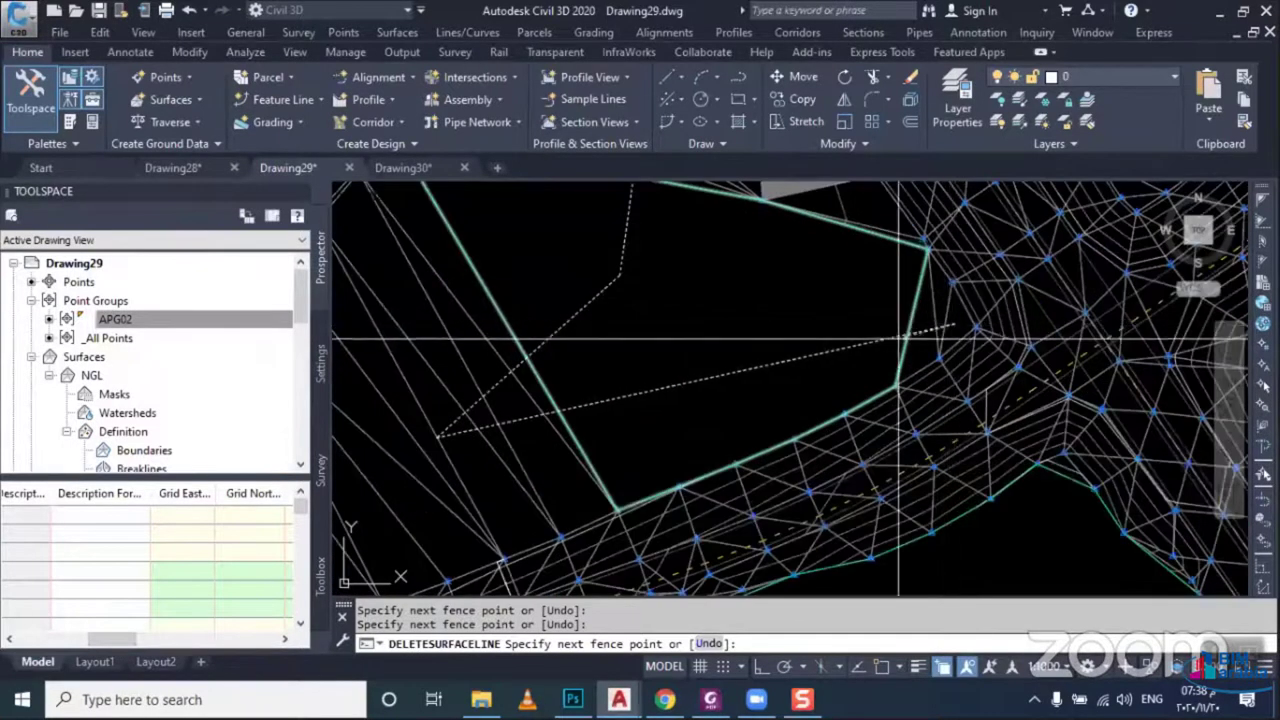
{"action": "scroll", "coordinate": [722, 388], "scroll_direction": "down", "scroll_amount": 3}
{"action": "scroll", "coordinate": [722, 388], "scroll_direction": "down", "scroll_amount": 3}
{"action": "scroll", "coordinate": [722, 388], "scroll_direction": "up", "scroll_amount": 2}
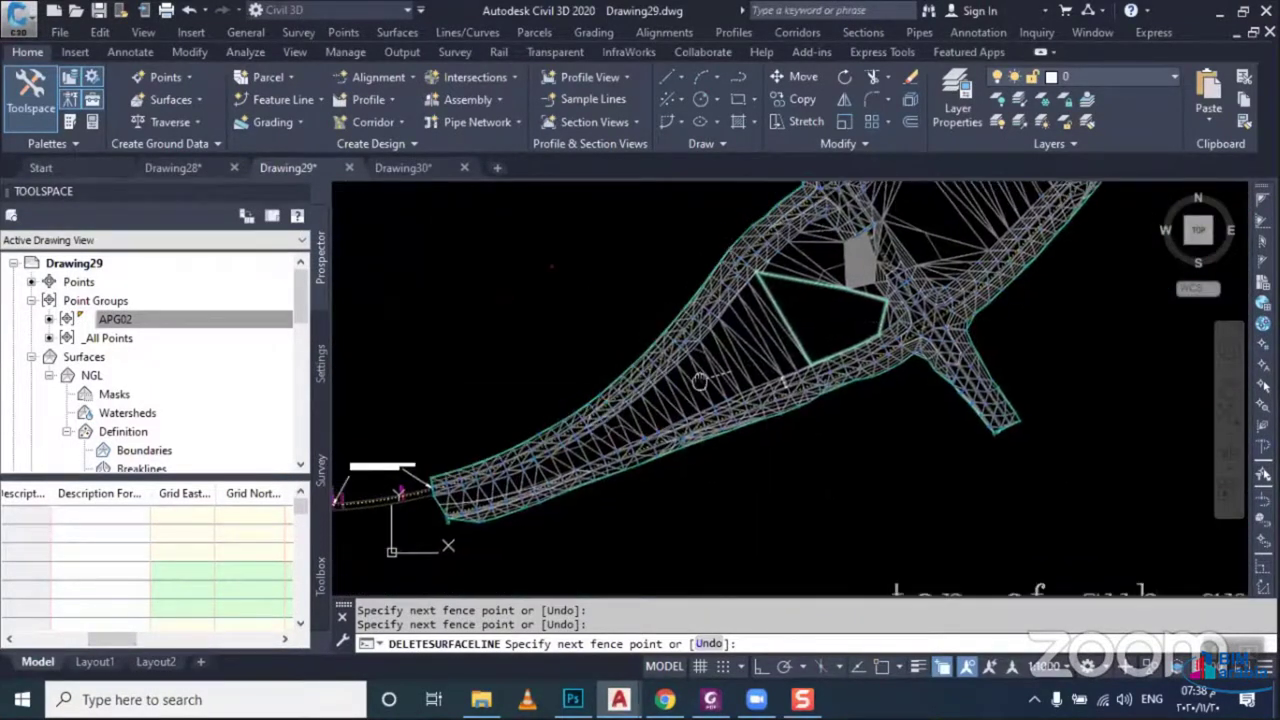
{"action": "scroll", "coordinate": [611, 437], "scroll_direction": "down", "scroll_amount": 2}
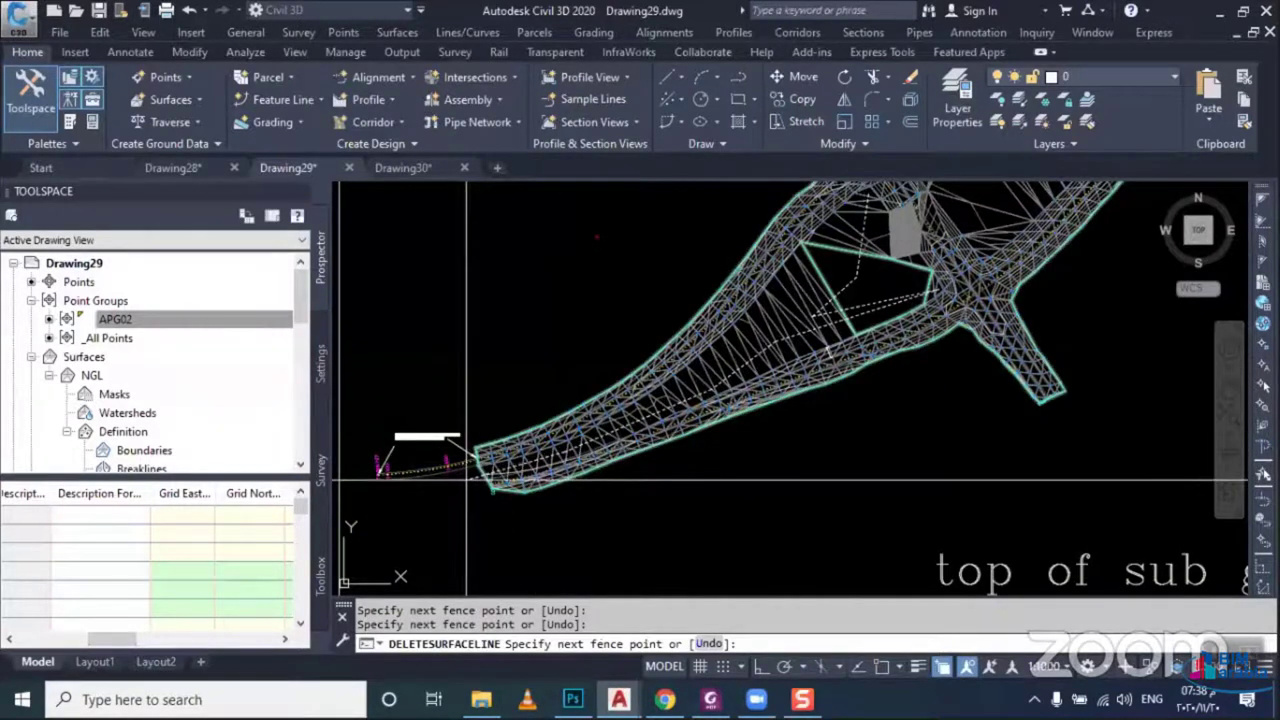
{"action": "key", "text": "Return"}
{"action": "key", "text": "Return"}
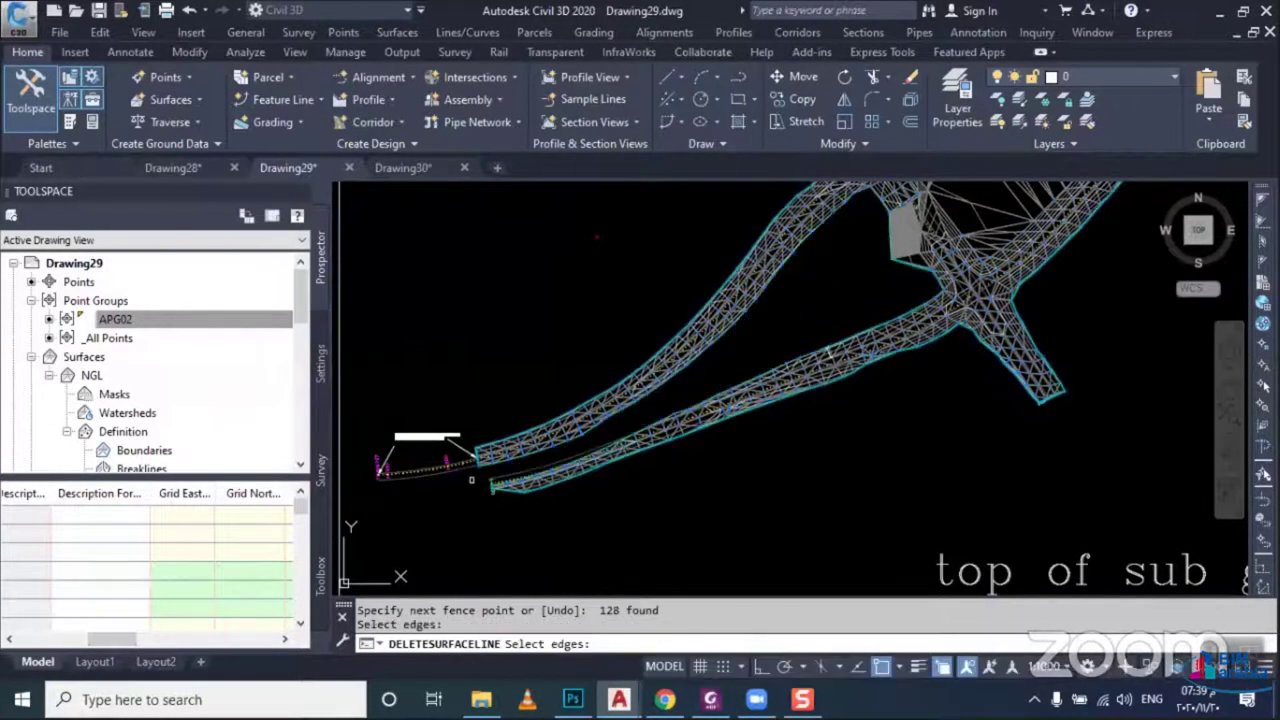
Draw a second fence removing 164 more edges, then end the deletion and select NGL
{"action": "scroll", "coordinate": [480, 508], "scroll_direction": "up", "scroll_amount": 2}
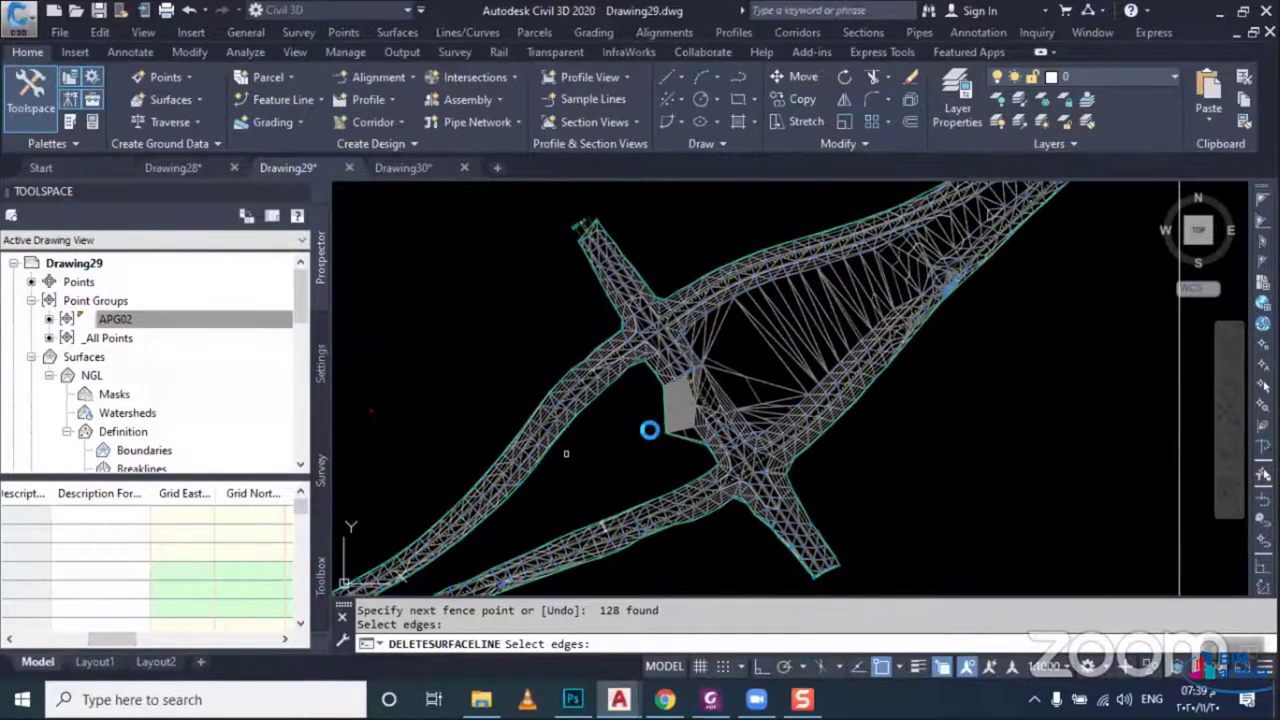
{"action": "scroll", "coordinate": [811, 363], "scroll_direction": "up", "scroll_amount": 4}
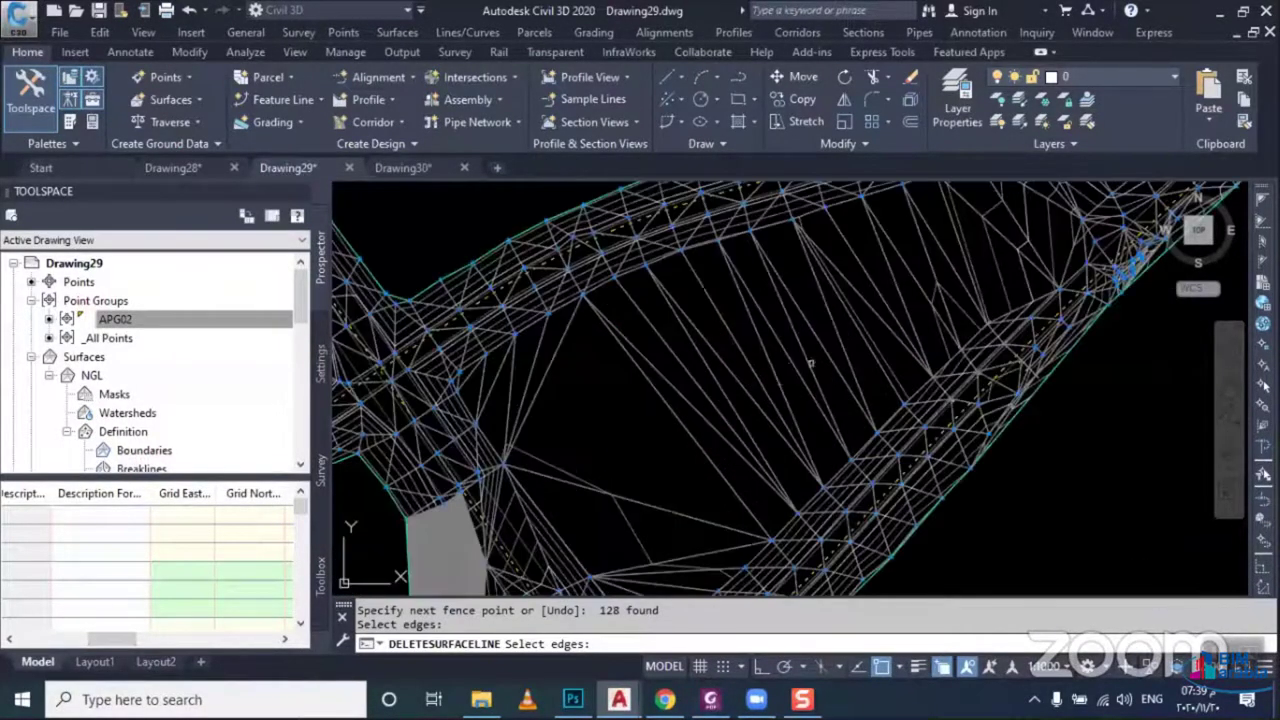
{"action": "type", "text": "f"}
{"action": "key", "text": "Return"}
{"action": "scroll", "coordinate": [458, 385], "scroll_direction": "up", "scroll_amount": 2}
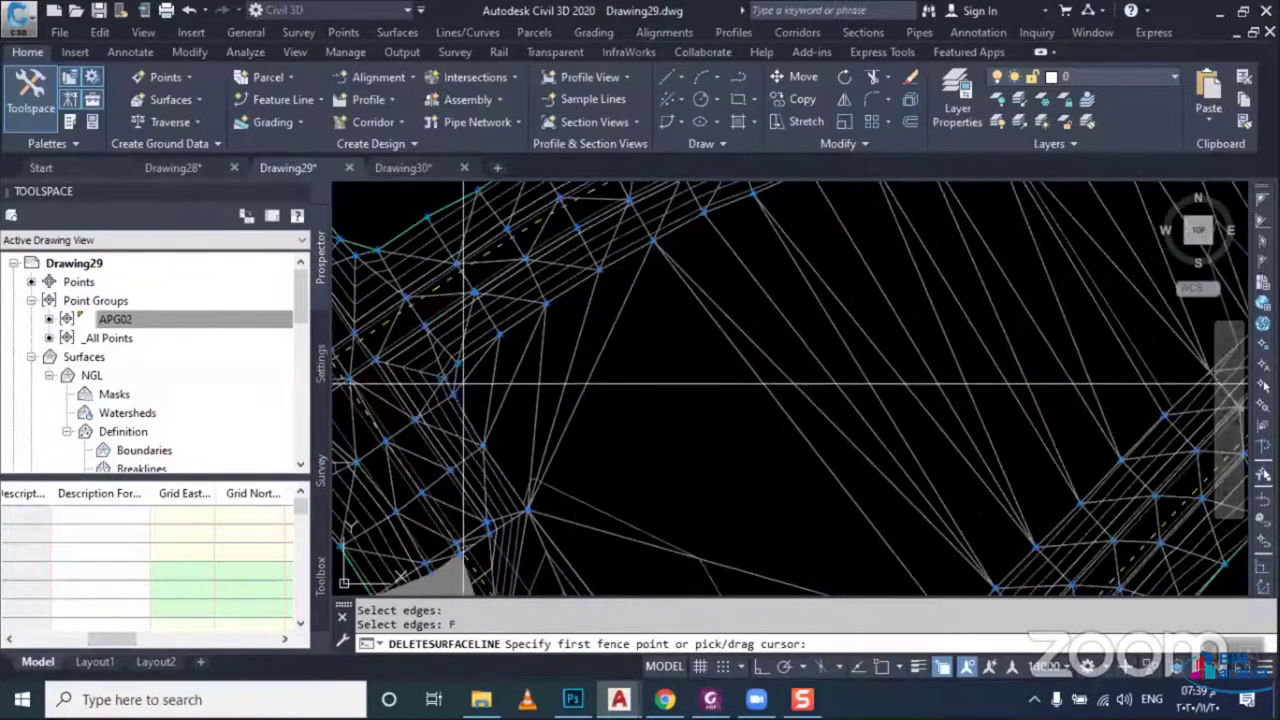
{"action": "left_click", "coordinate": [462, 372]}
{"action": "scroll", "coordinate": [566, 406], "scroll_direction": "down", "scroll_amount": 3}
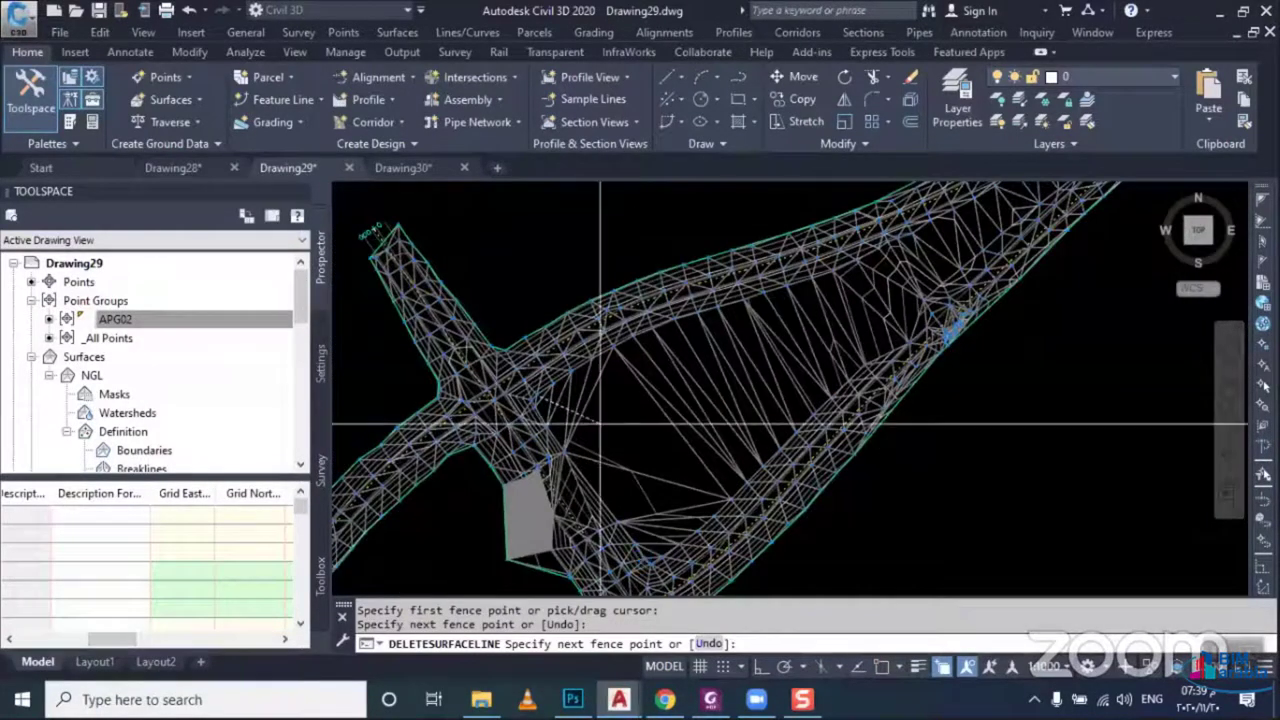
{"action": "left_click", "coordinate": [620, 425]}
{"action": "scroll", "coordinate": [650, 552], "scroll_direction": "up", "scroll_amount": 2}
{"action": "scroll", "coordinate": [645, 550], "scroll_direction": "down", "scroll_amount": 2}
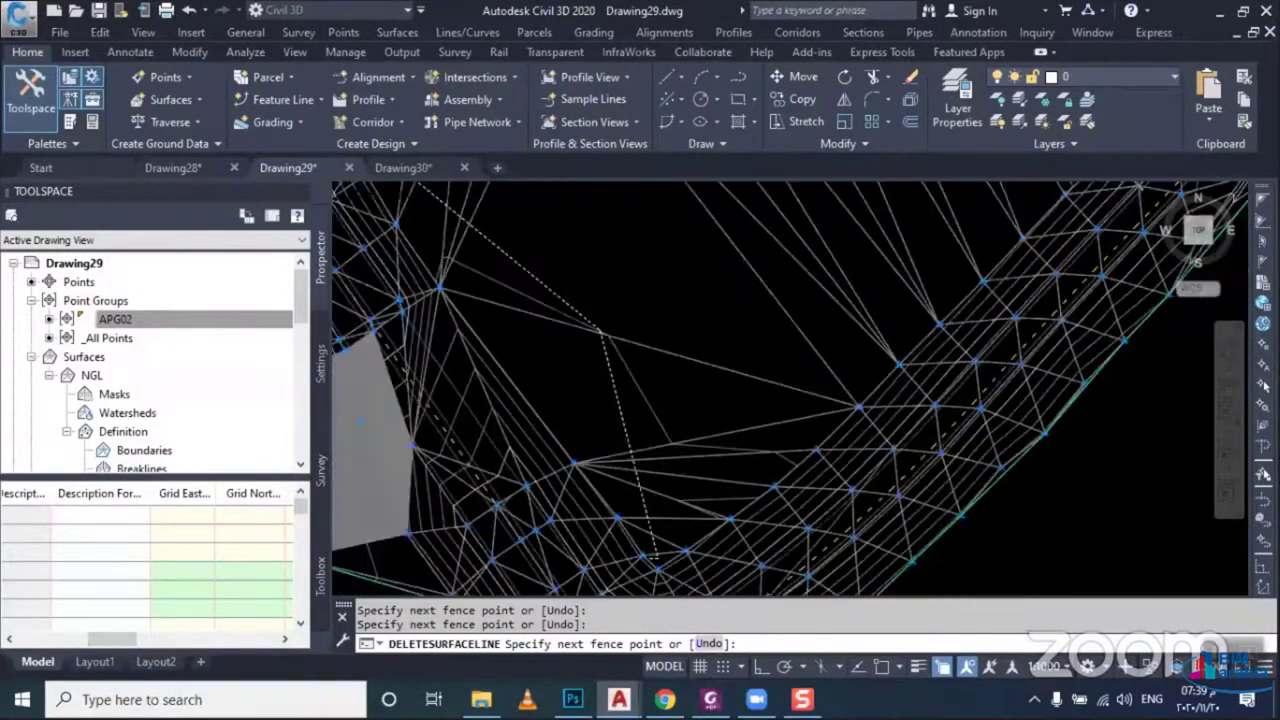
{"action": "scroll", "coordinate": [622, 547], "scroll_direction": "down", "scroll_amount": 2}
{"action": "scroll", "coordinate": [880, 320], "scroll_direction": "up", "scroll_amount": 2}
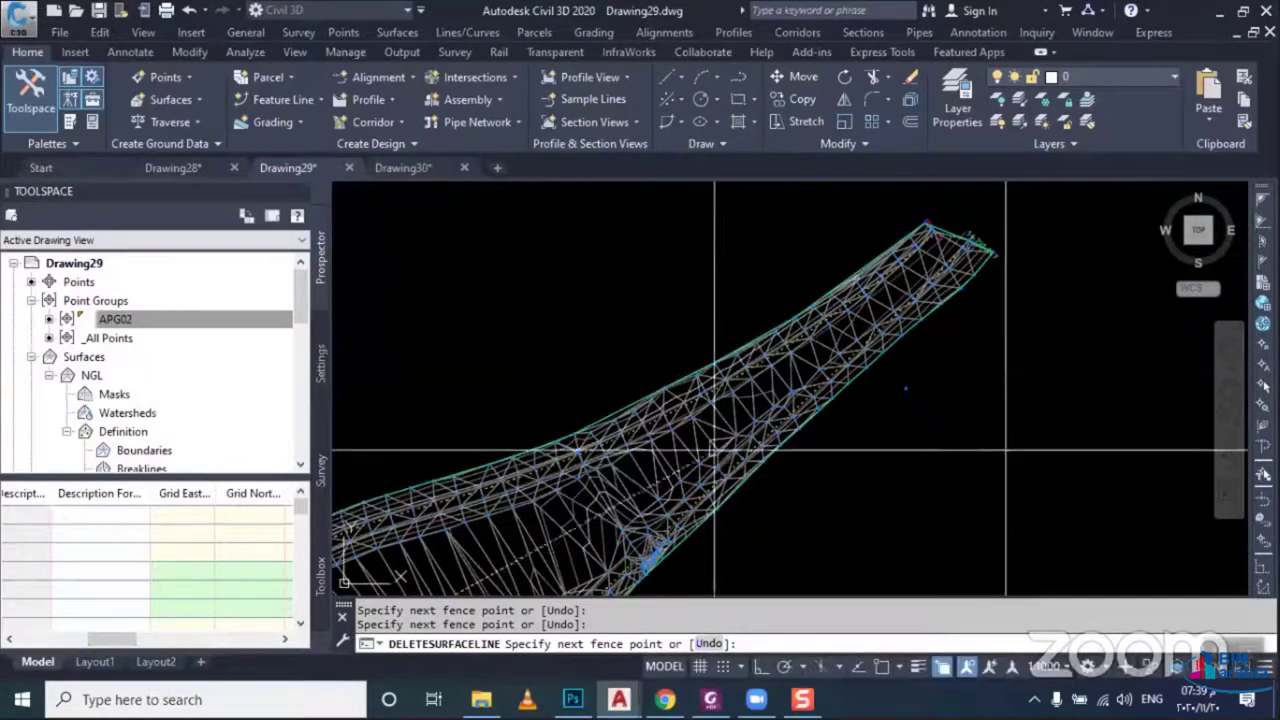
{"action": "scroll", "coordinate": [900, 312], "scroll_direction": "up", "scroll_amount": 1}
{"action": "scroll", "coordinate": [903, 316], "scroll_direction": "down", "scroll_amount": 2}
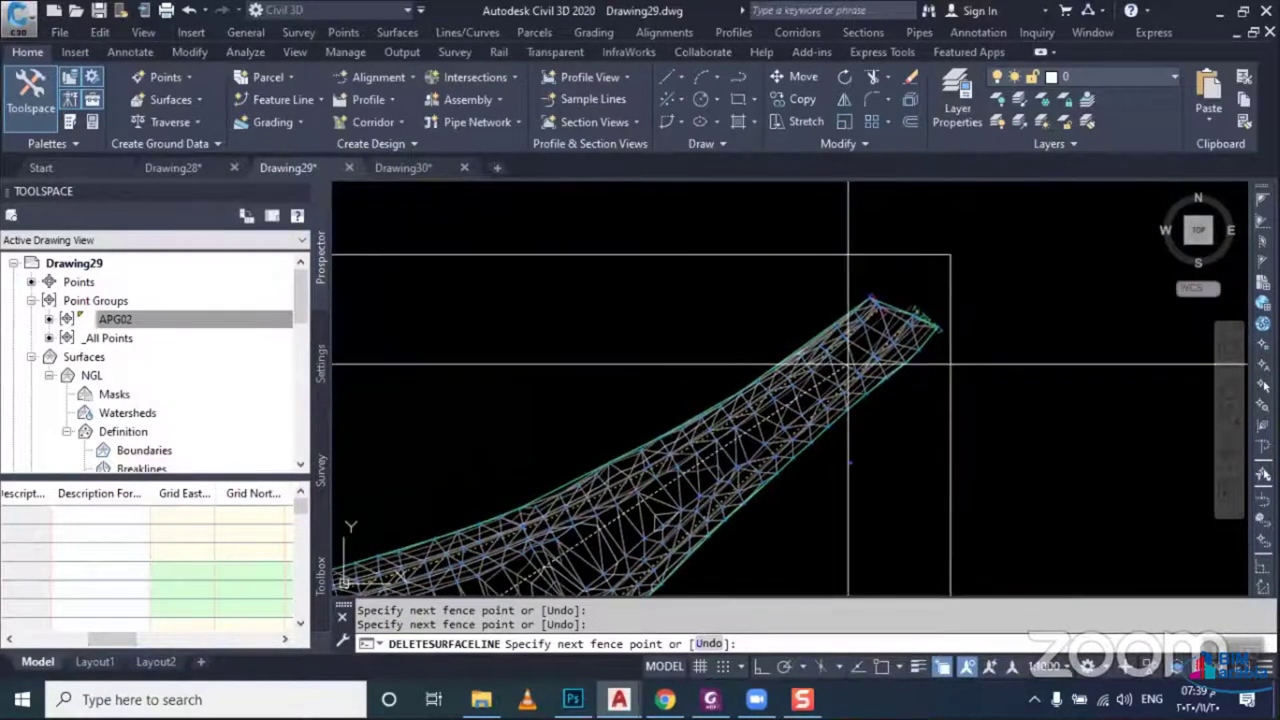
{"action": "key", "text": "Return"}
{"action": "scroll", "coordinate": [906, 318], "scroll_direction": "down", "scroll_amount": 1}
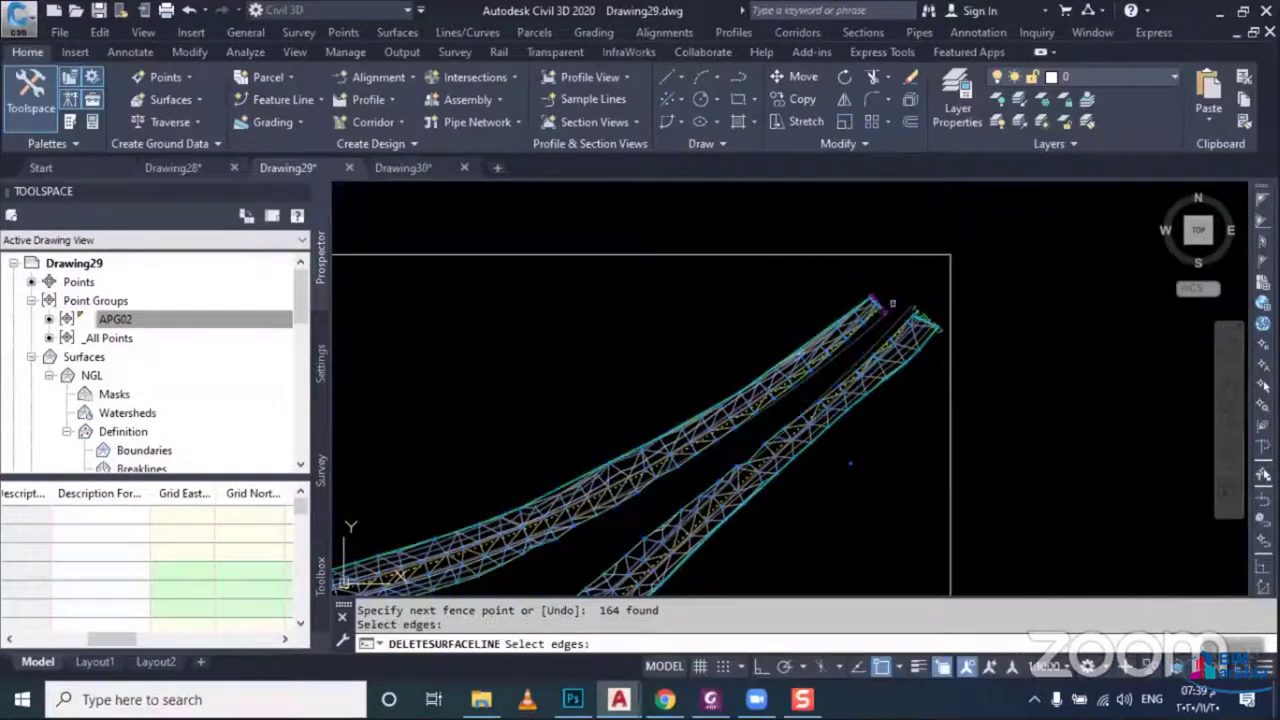
{"action": "scroll", "coordinate": [906, 318], "scroll_direction": "down", "scroll_amount": 1}
{"action": "scroll", "coordinate": [841, 378], "scroll_direction": "down", "scroll_amount": 1}
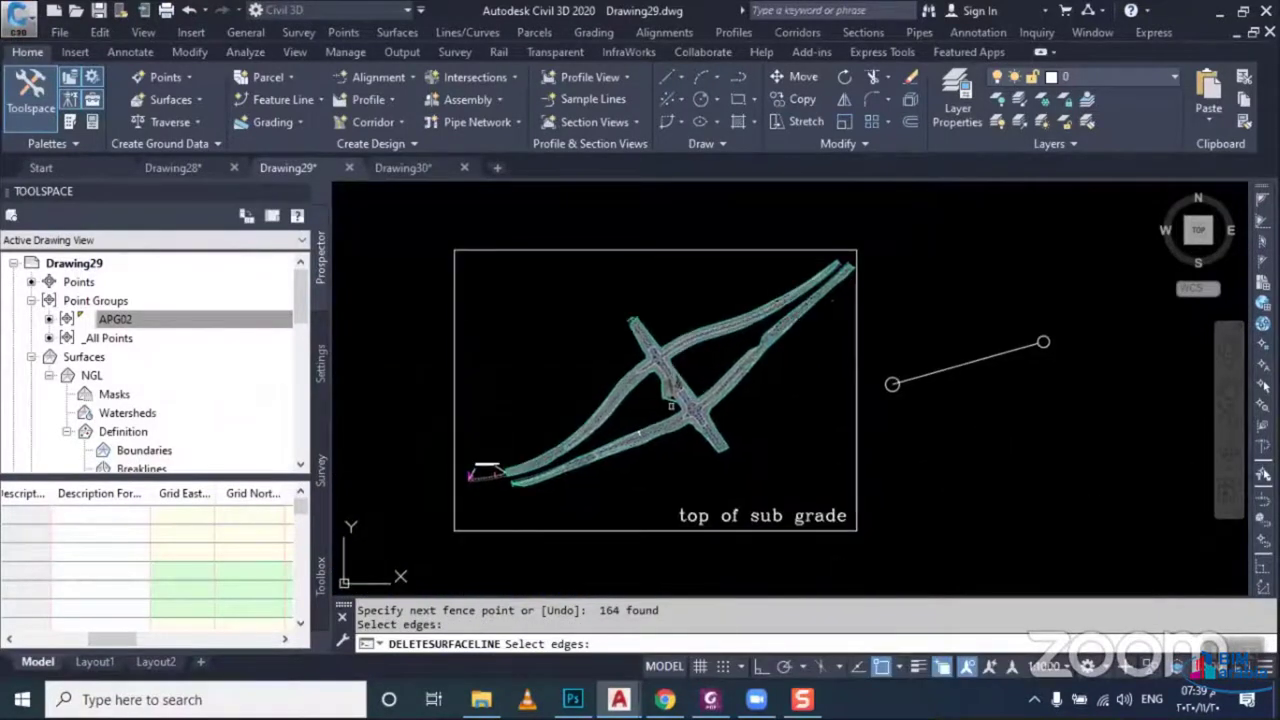
{"action": "scroll", "coordinate": [663, 406], "scroll_direction": "up", "scroll_amount": 2}
{"action": "key", "text": "Escape"}
{"action": "left_click", "coordinate": [660, 330]}
{"action": "right_click", "coordinate": [697, 182]}
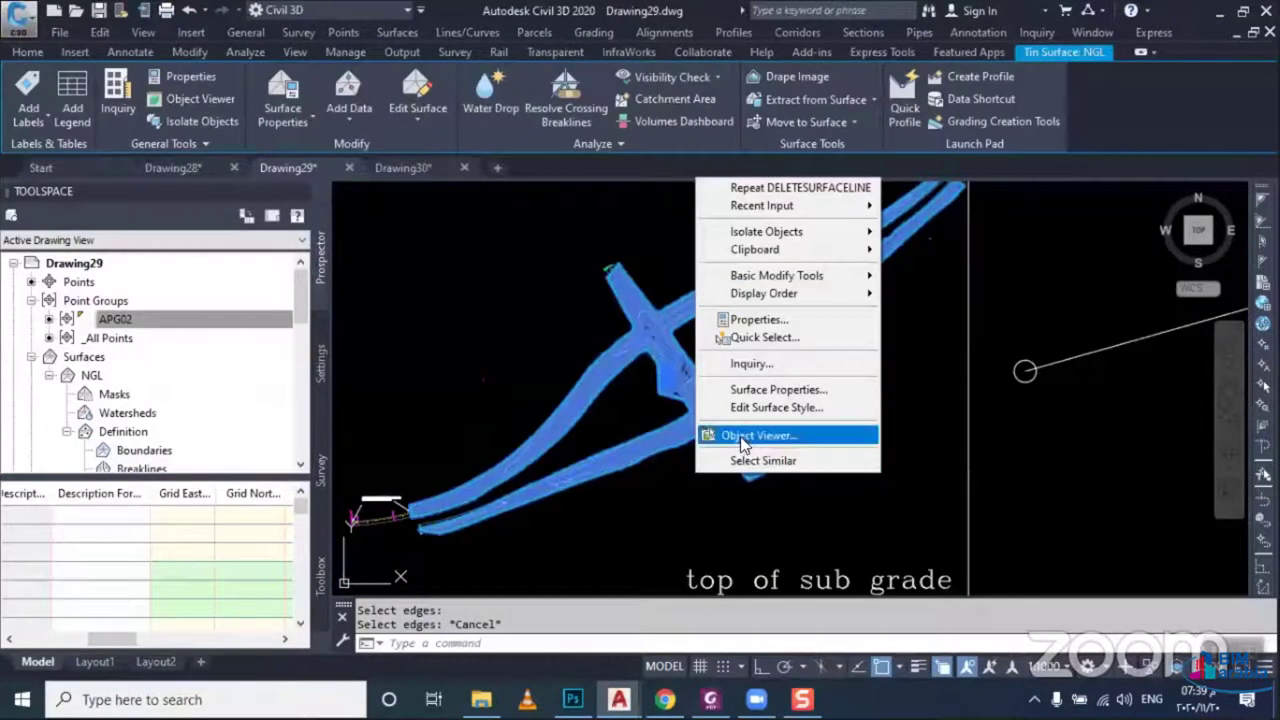
Inspect the NGL surface in the 3D Object Viewer, tilting it to expose the spike
{"action": "left_click", "coordinate": [743, 440]}
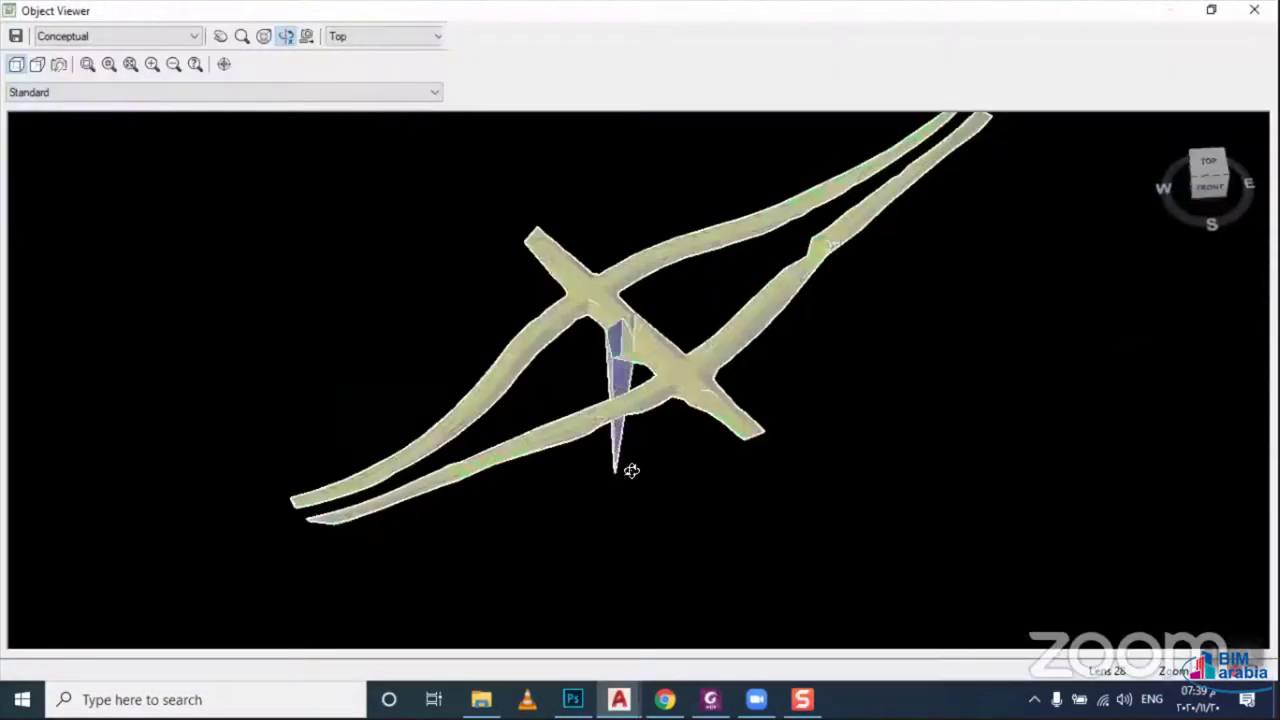
{"action": "mouse_move", "coordinate": [631, 466]}
{"action": "left_mouse_down"}
{"action": "mouse_move", "coordinate": [660, 363]}
{"action": "mouse_move", "coordinate": [653, 522]}
{"action": "left_mouse_up"}
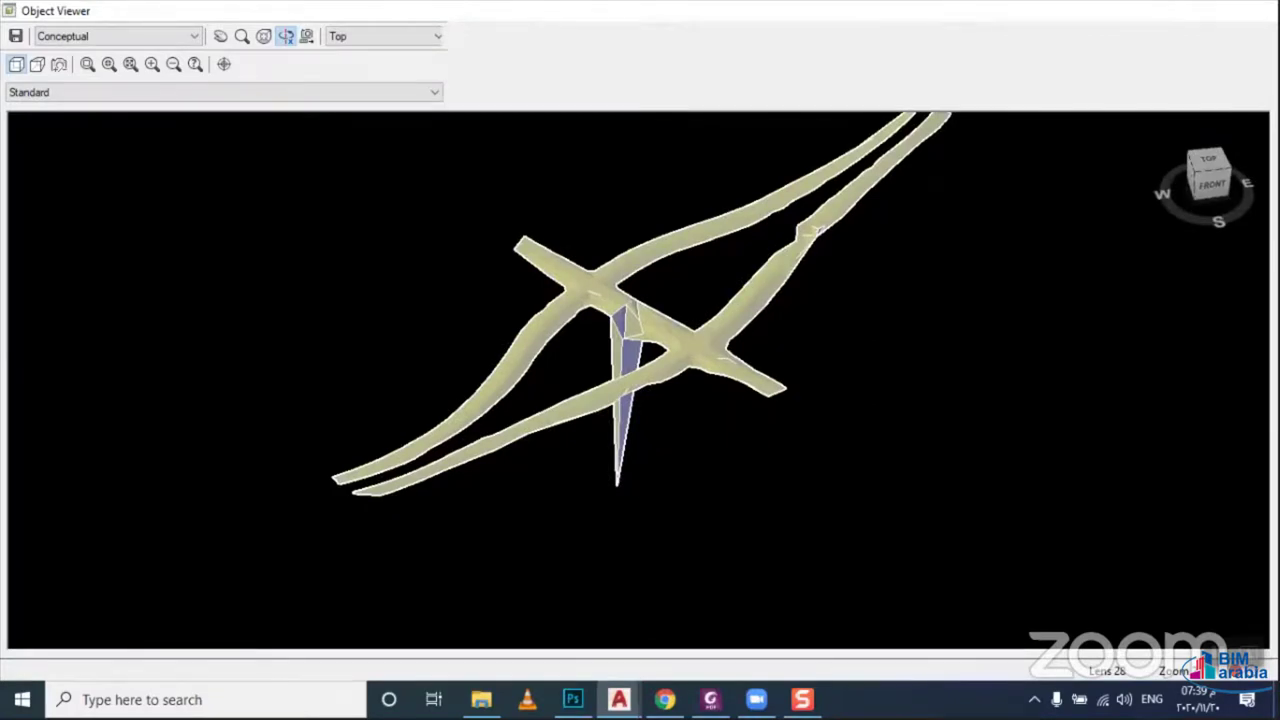
{"action": "key", "text": "Escape"}
{"action": "scroll", "coordinate": [664, 370], "scroll_direction": "up", "scroll_amount": 3}
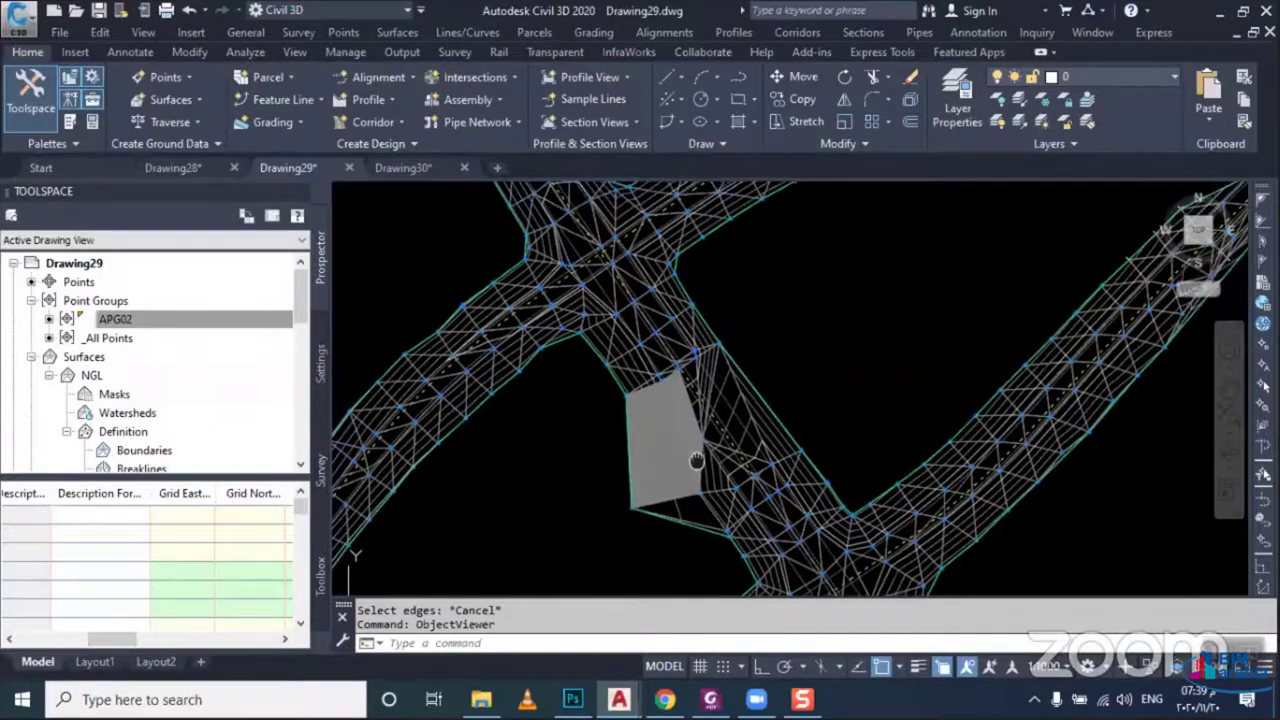
{"action": "scroll", "coordinate": [717, 423], "scroll_direction": "up", "scroll_amount": 4}
{"action": "scroll", "coordinate": [717, 423], "scroll_direction": "up", "scroll_amount": 3}
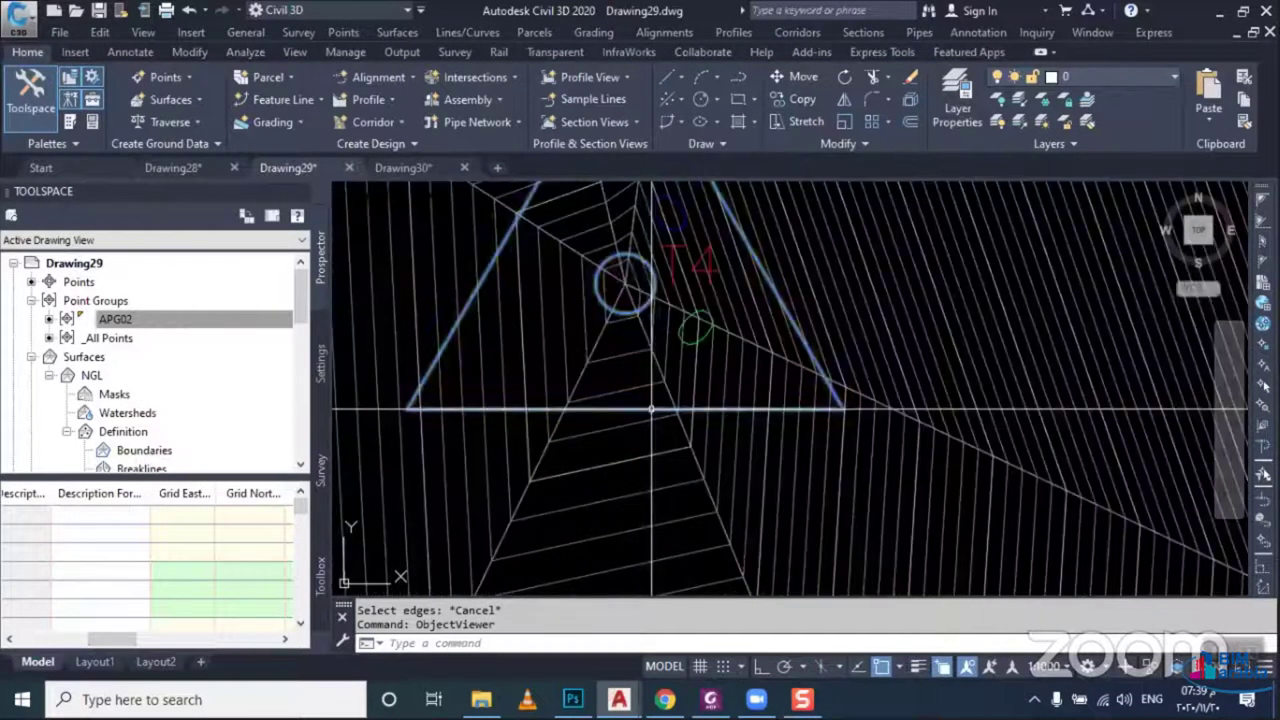
{"action": "double_click", "coordinate": [624, 281]}
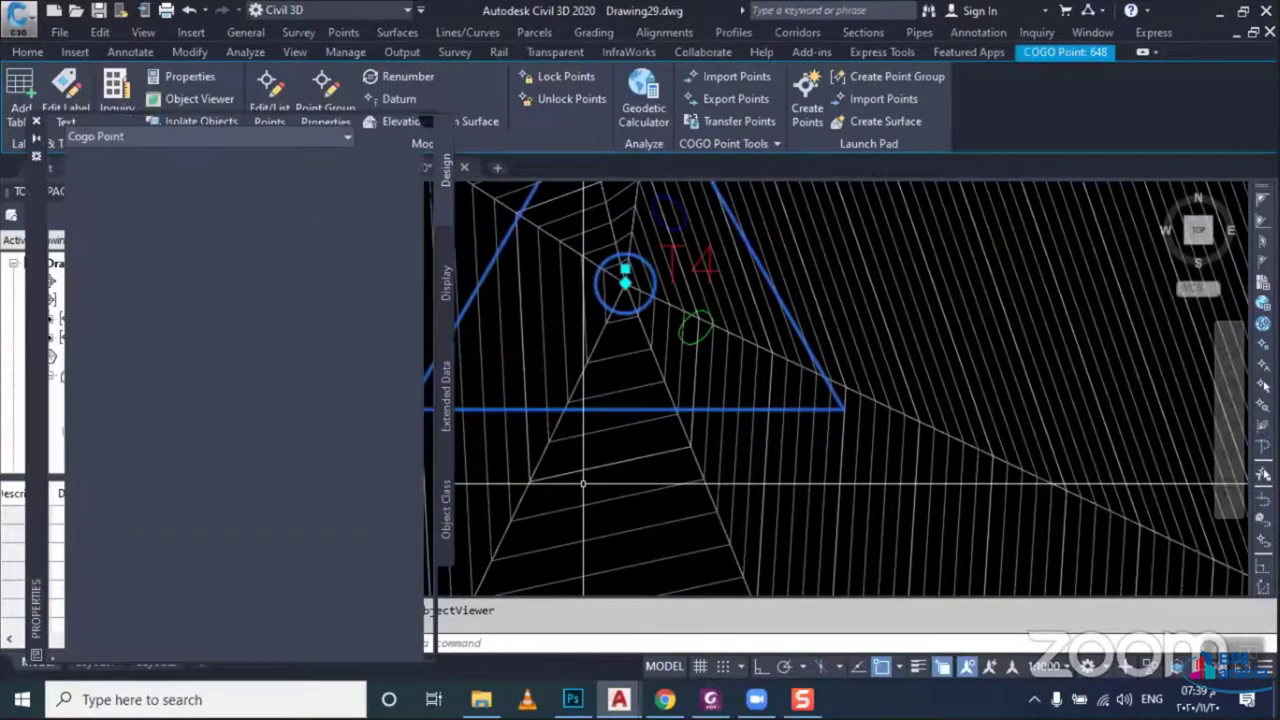
{"action": "scroll", "coordinate": [278, 625], "scroll_direction": "down", "scroll_amount": 5}
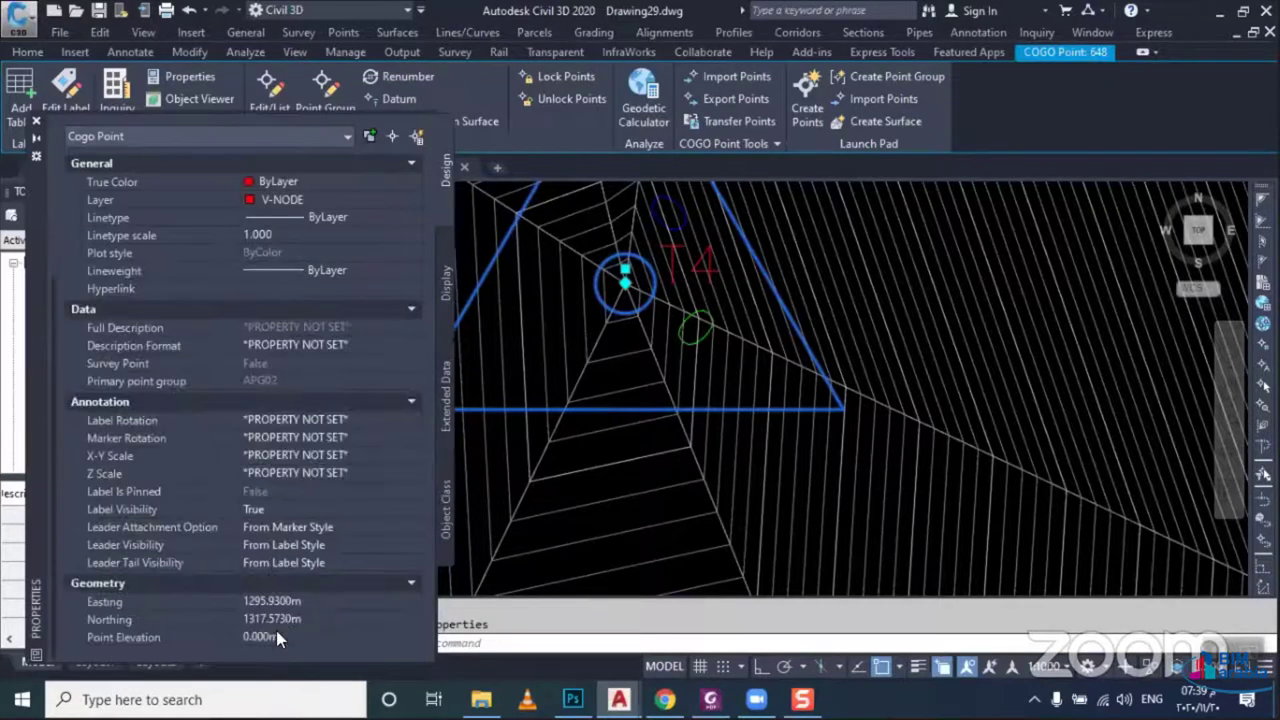
{"action": "left_click", "coordinate": [36, 122]}
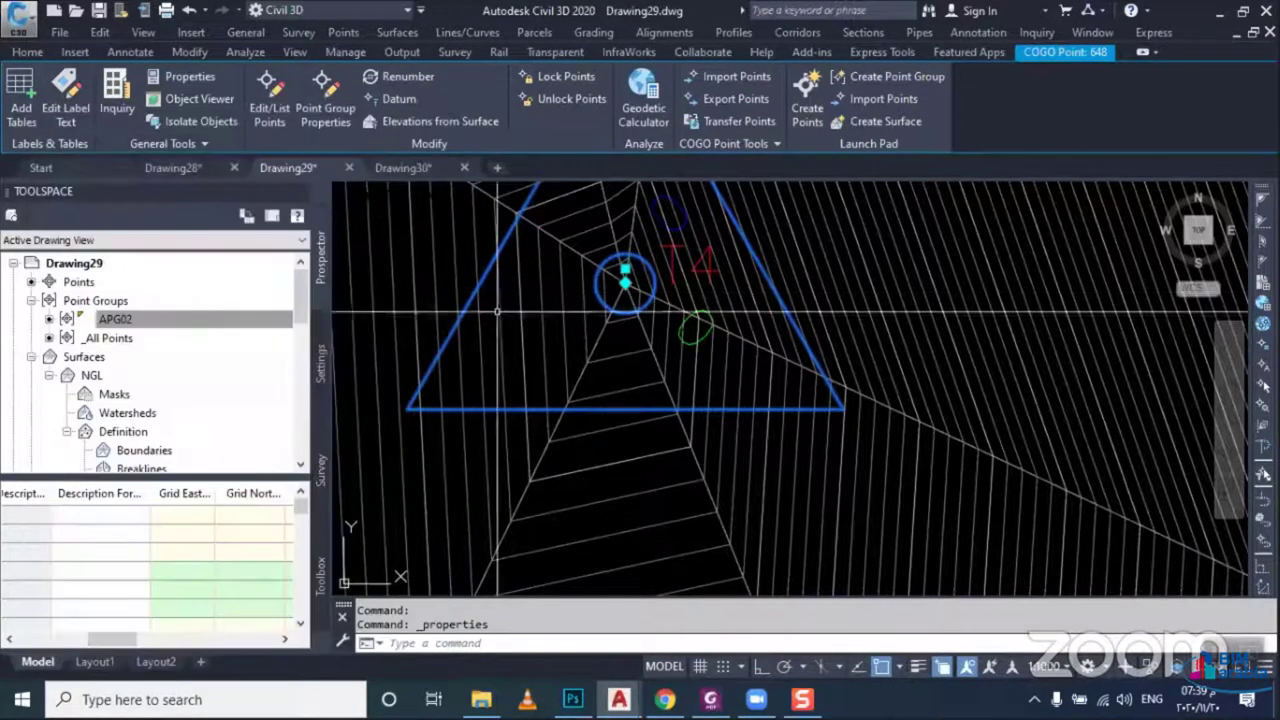
{"action": "scroll", "coordinate": [634, 403], "scroll_direction": "down", "scroll_amount": 2}
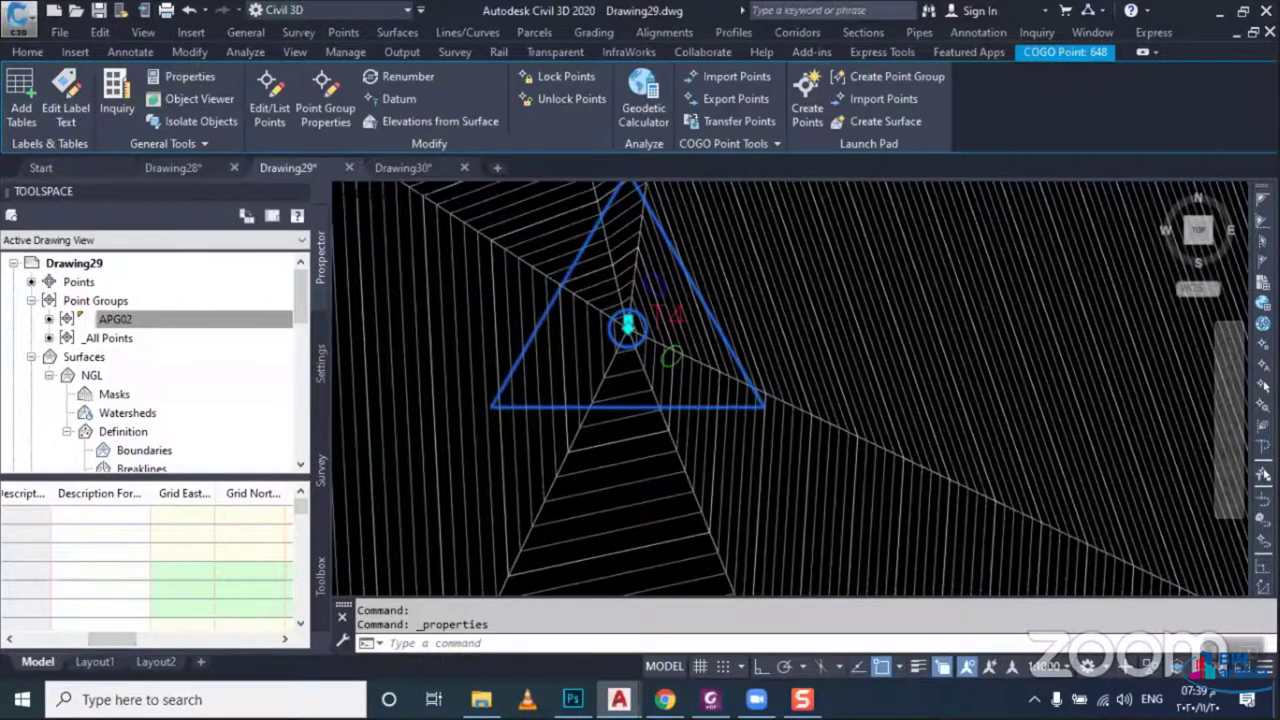
{"action": "scroll", "coordinate": [640, 410], "scroll_direction": "down", "scroll_amount": 1}
{"action": "scroll", "coordinate": [640, 420], "scroll_direction": "down", "scroll_amount": 1}
{"action": "scroll", "coordinate": [655, 430], "scroll_direction": "up", "scroll_amount": 4}
{"action": "scroll", "coordinate": [665, 440], "scroll_direction": "up", "scroll_amount": 2}
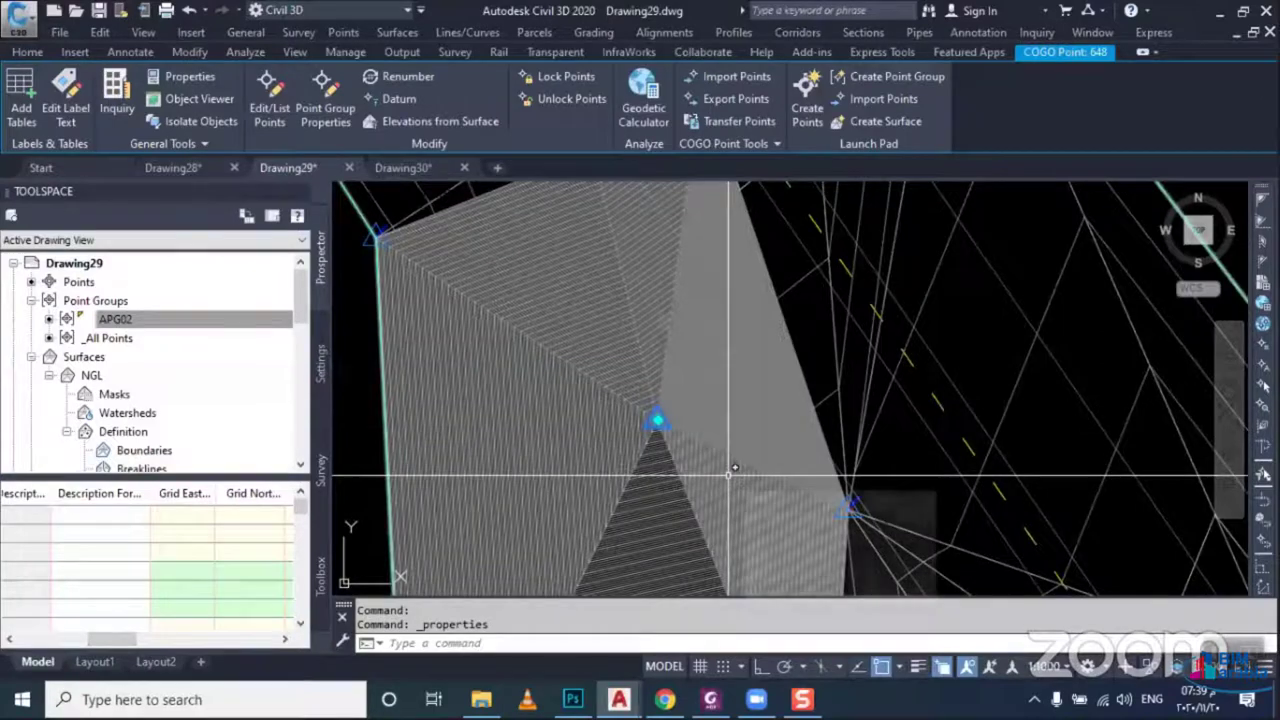
{"action": "scroll", "coordinate": [727, 478], "scroll_direction": "down", "scroll_amount": 2}
{"action": "scroll", "coordinate": [720, 455], "scroll_direction": "down", "scroll_amount": 1}
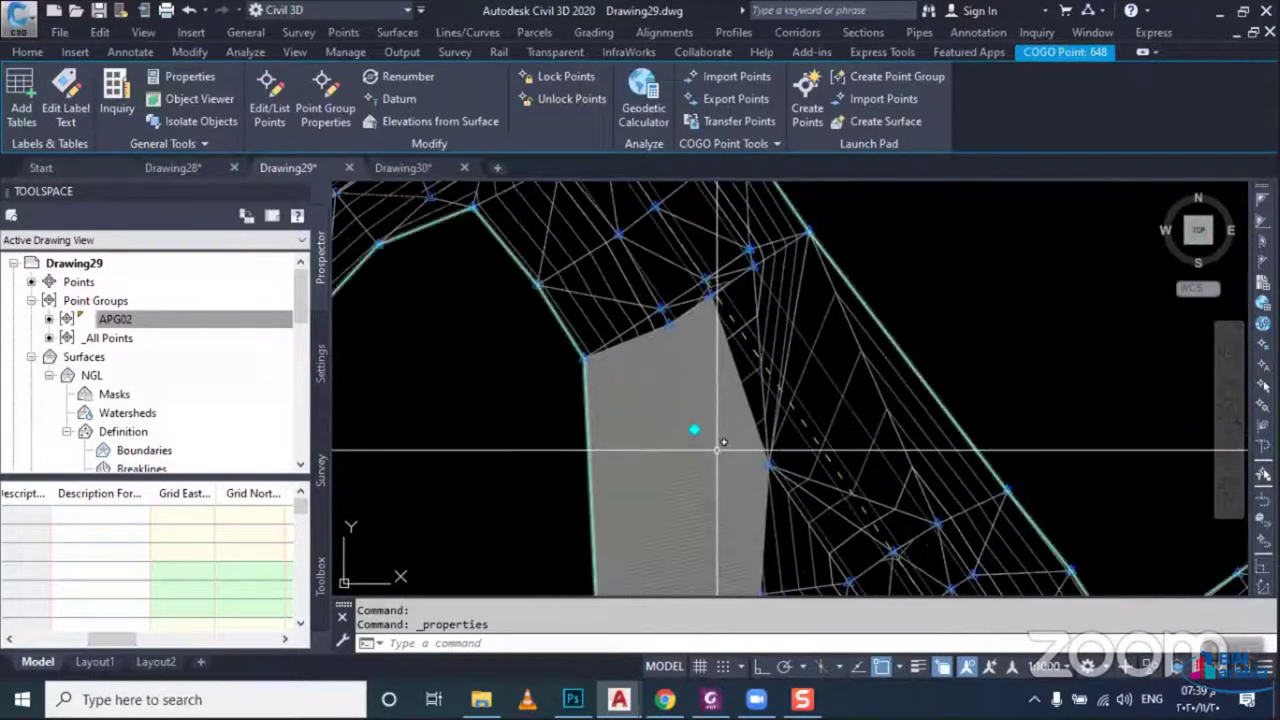
Select the APG02 point group in Prospector to list its points
{"action": "scroll", "coordinate": [716, 455], "scroll_direction": "down", "scroll_amount": 5}
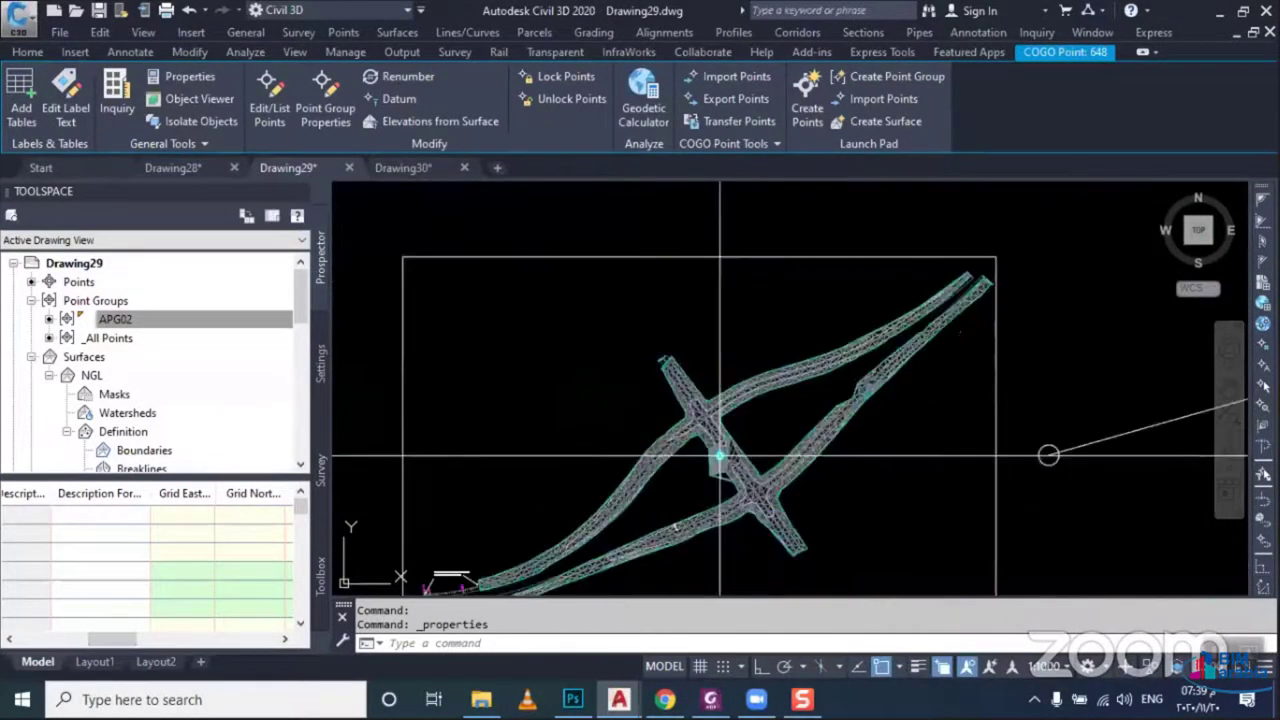
{"action": "key", "text": "Escape"}
{"action": "key", "text": "Escape"}
{"action": "middle_click_drag", "start_coordinate": [690, 497], "coordinate": [759, 471]}
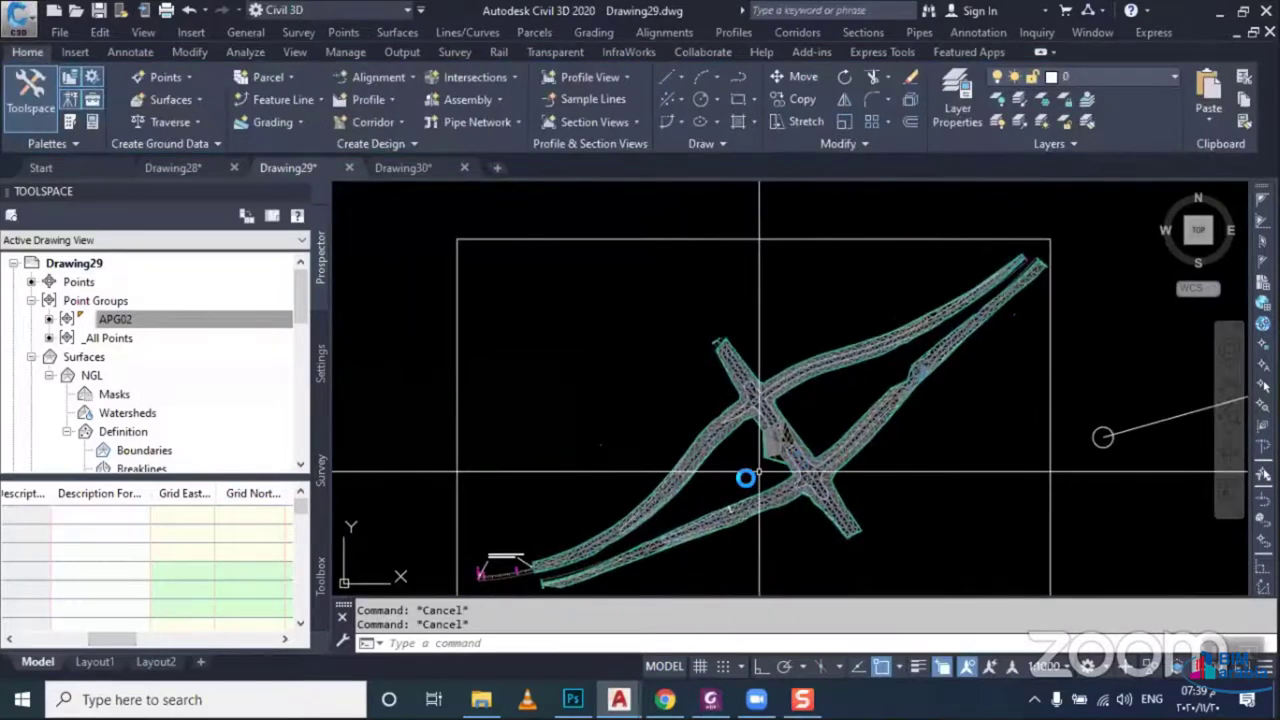
{"action": "left_click", "coordinate": [118, 325]}
{"action": "right_click", "coordinate": [126, 320]}
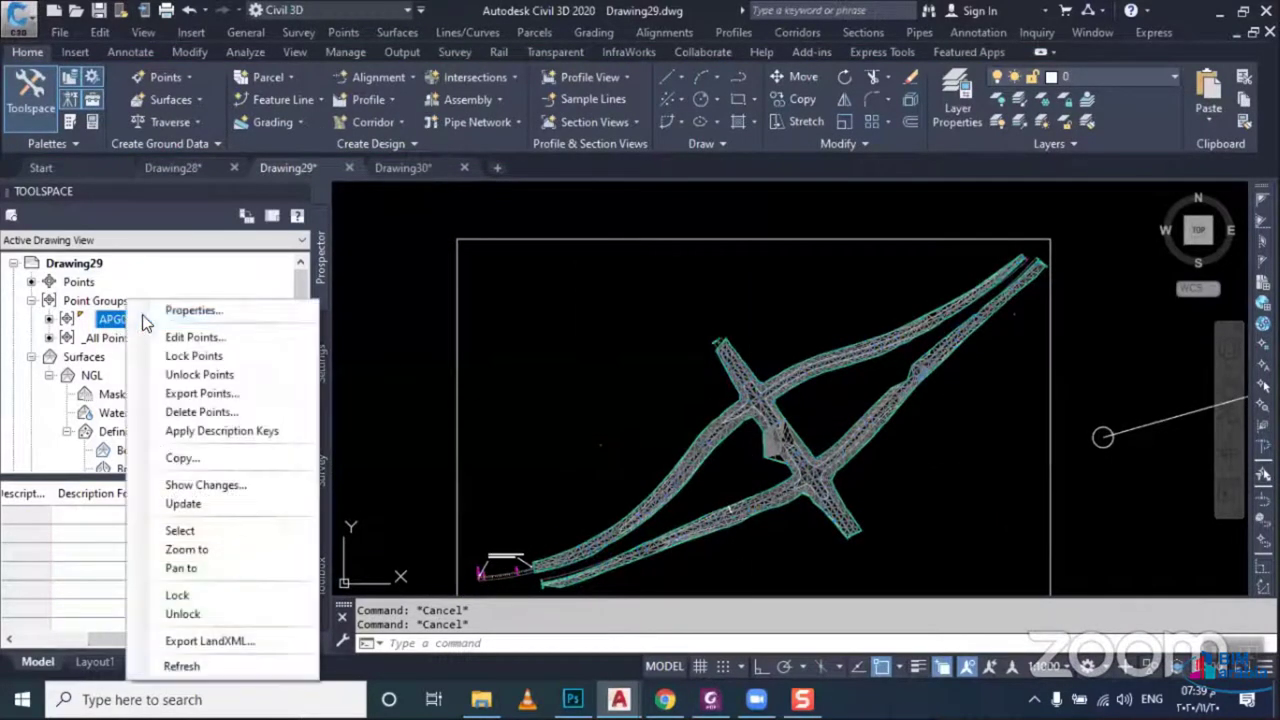
{"action": "left_click", "coordinate": [74, 352]}
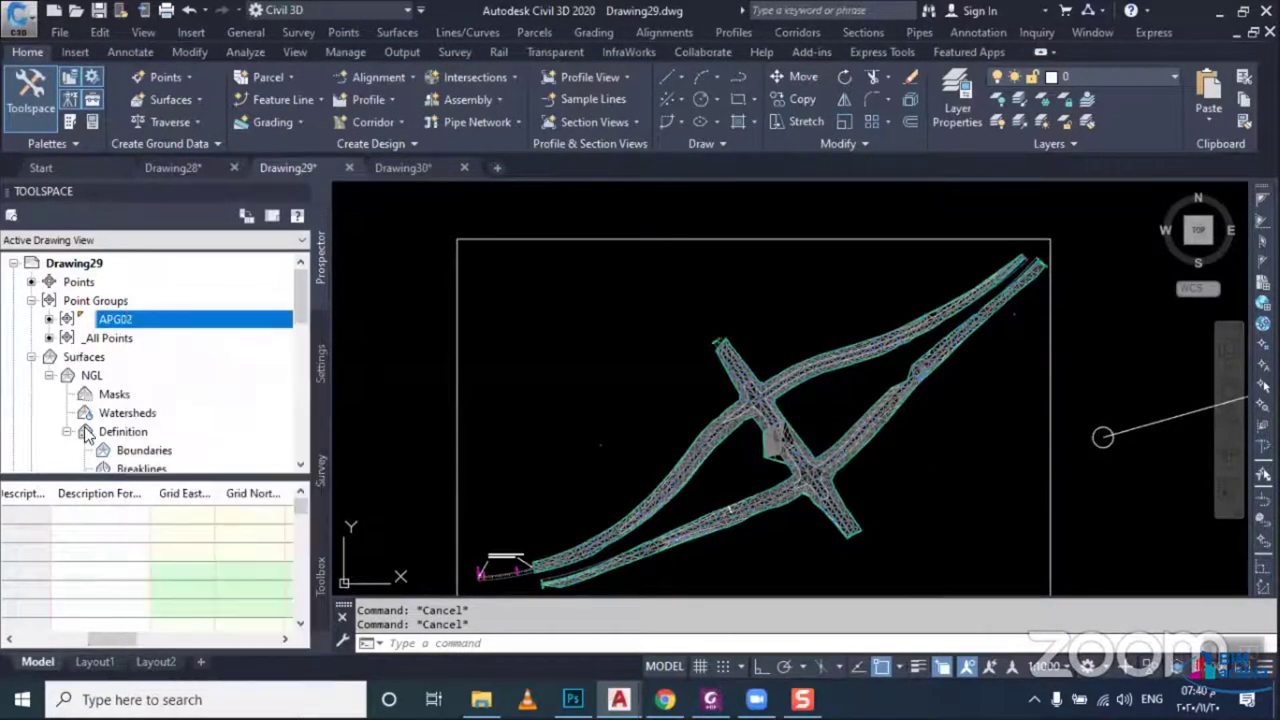
{"action": "left_click", "coordinate": [108, 338]}
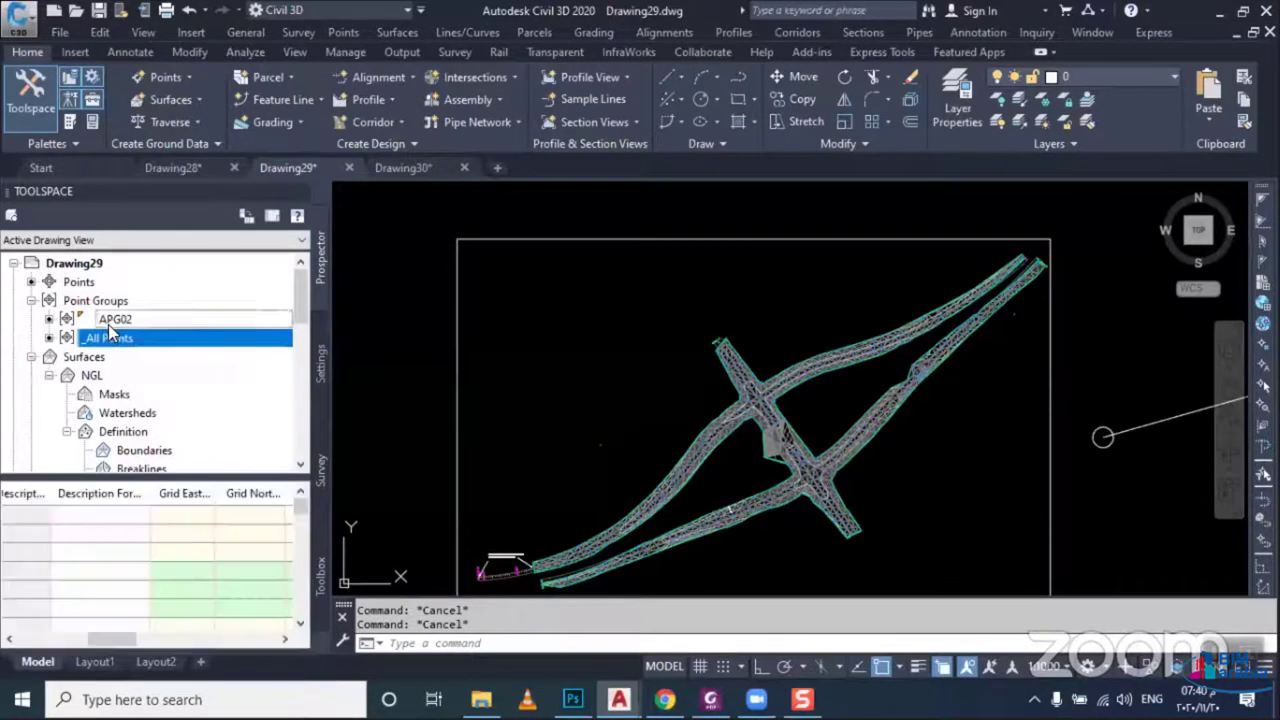
{"action": "left_click", "coordinate": [110, 320]}
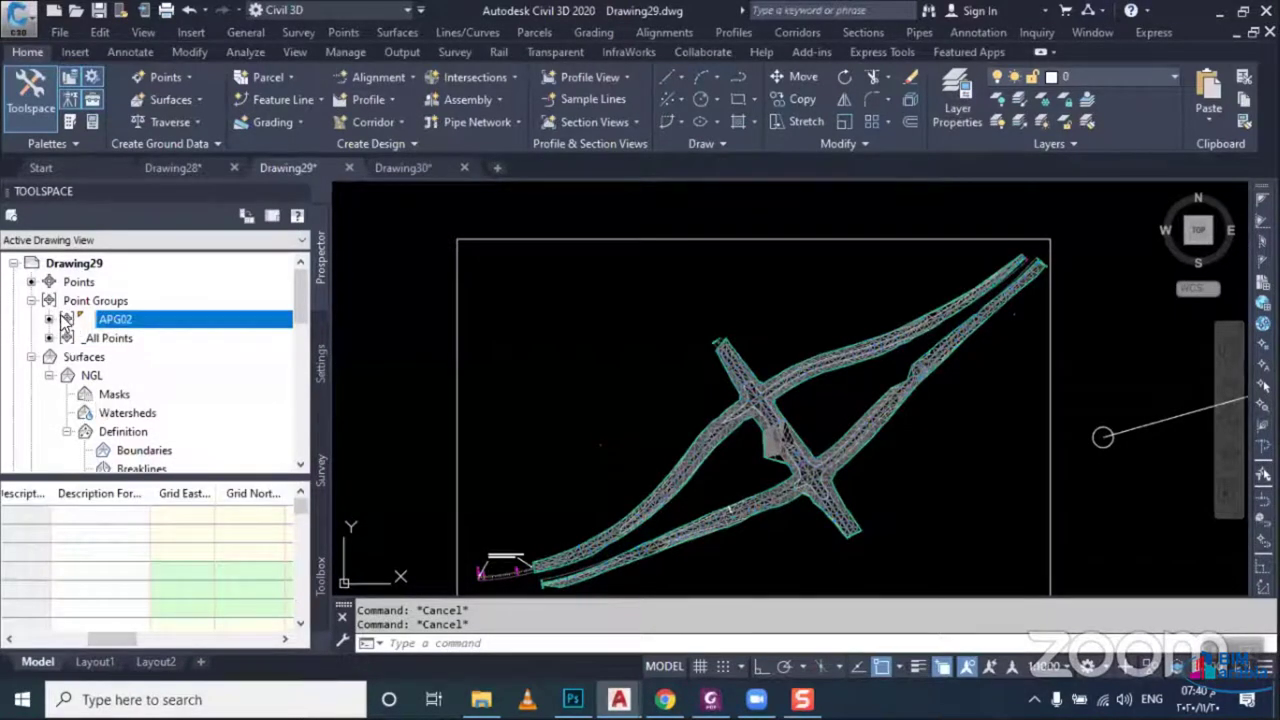
Widen the Point Elevation column and highlight point 648 at 0.000m
{"action": "left_click_drag", "start_coordinate": [112, 638], "coordinate": [35, 638]}
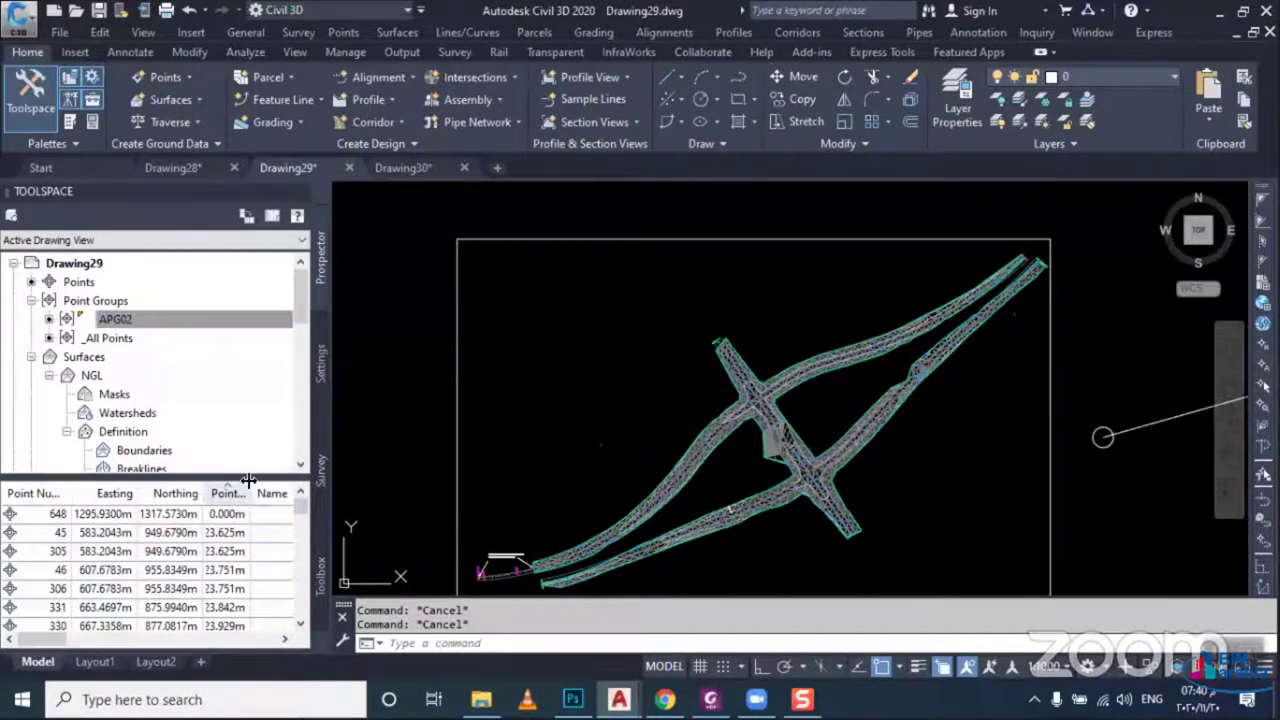
{"action": "left_click_drag", "start_coordinate": [248, 481], "coordinate": [268, 482]}
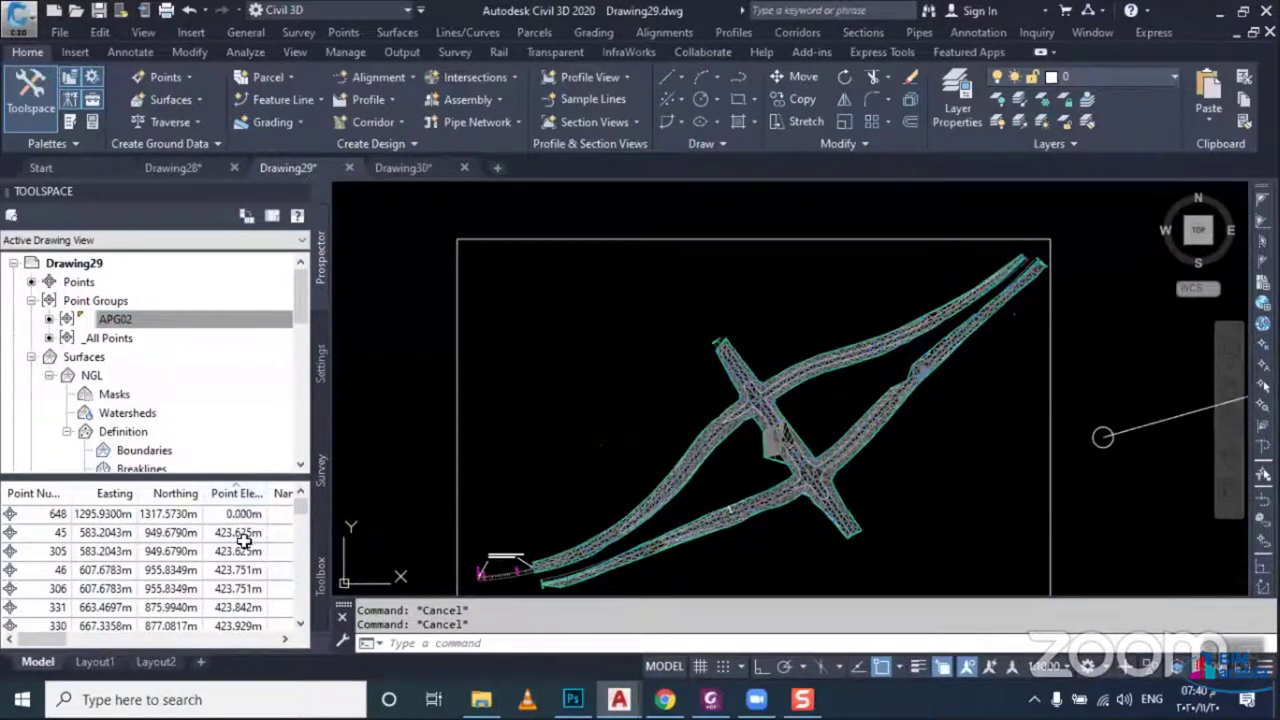
{"action": "left_click", "coordinate": [230, 515]}
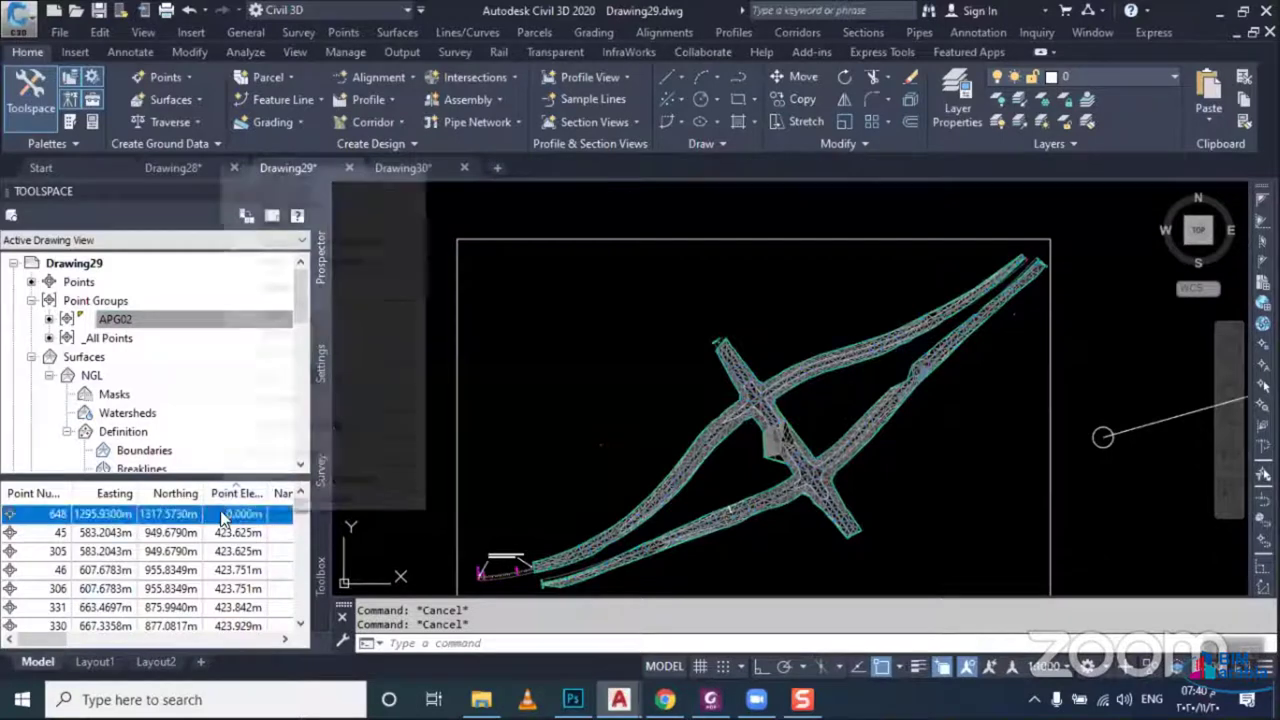
{"action": "right_click", "coordinate": [222, 515]}
{"action": "left_click", "coordinate": [262, 312]}
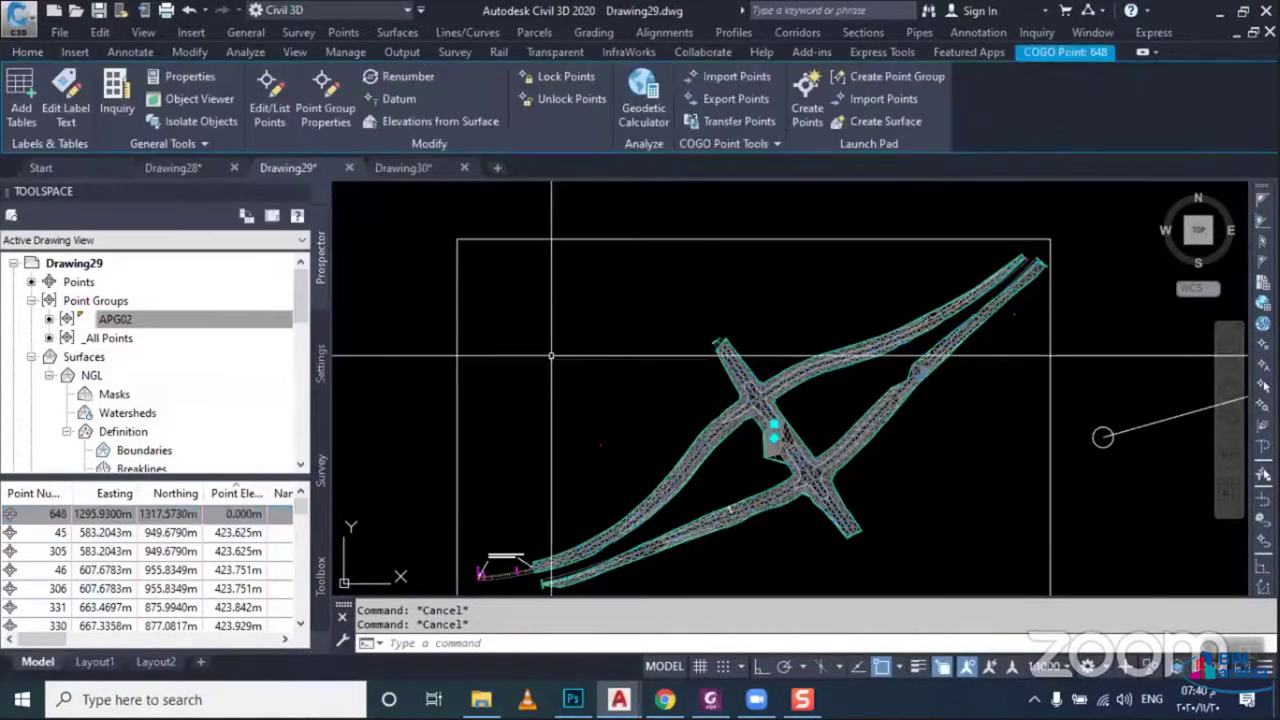
{"action": "key", "text": "Escape"}
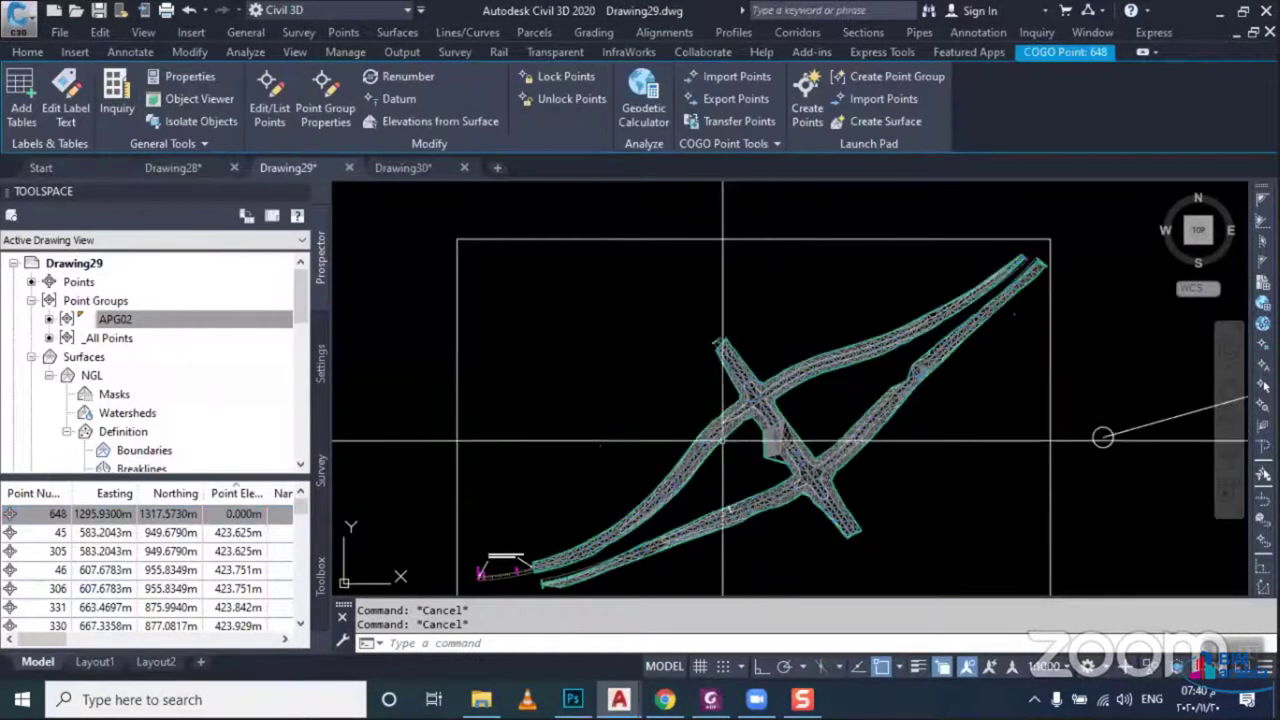
{"action": "left_click", "coordinate": [250, 515]}
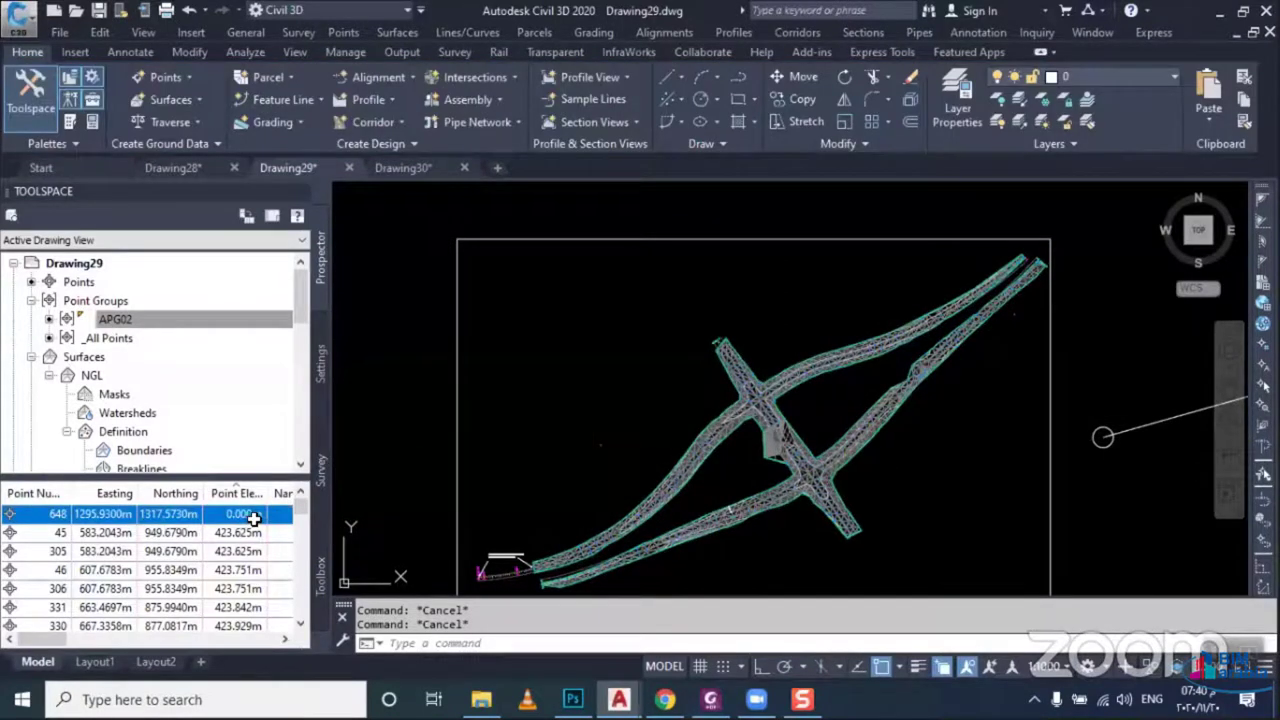
Set APG02 to exclude points with elevations matching 0, keeping inclusion range 1-742
{"action": "left_click", "coordinate": [134, 323]}
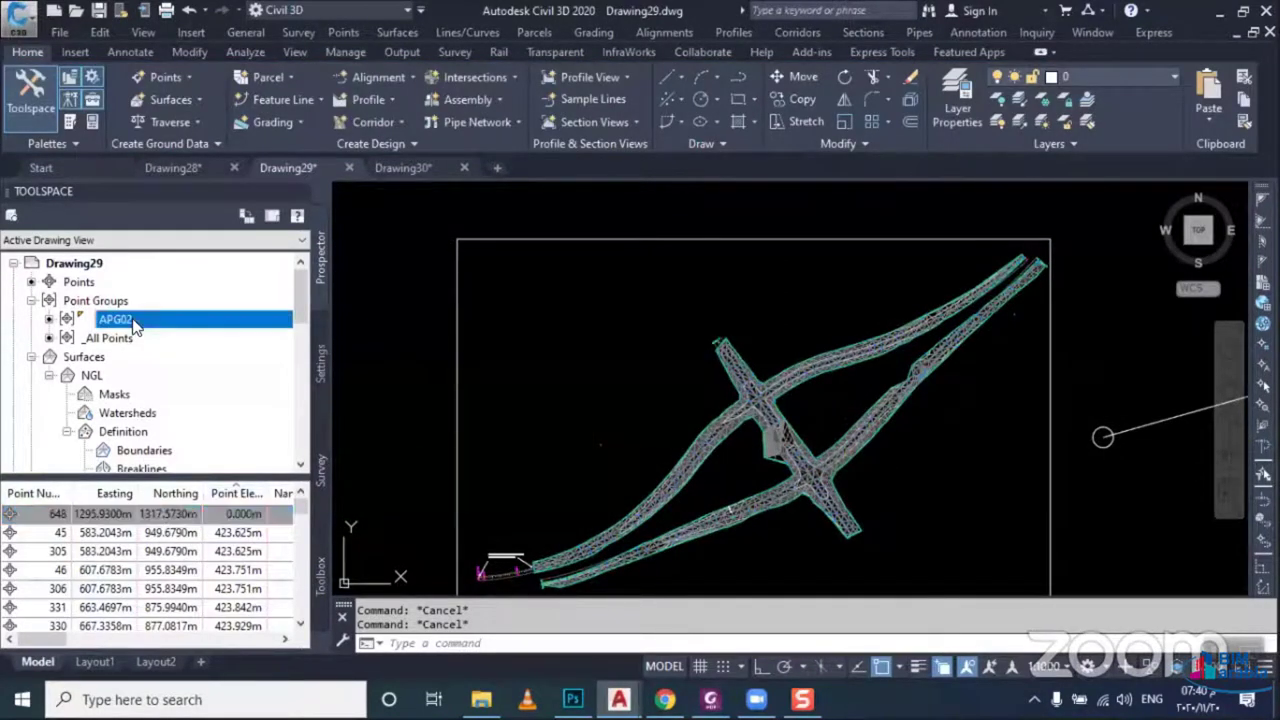
{"action": "right_click", "coordinate": [160, 320]}
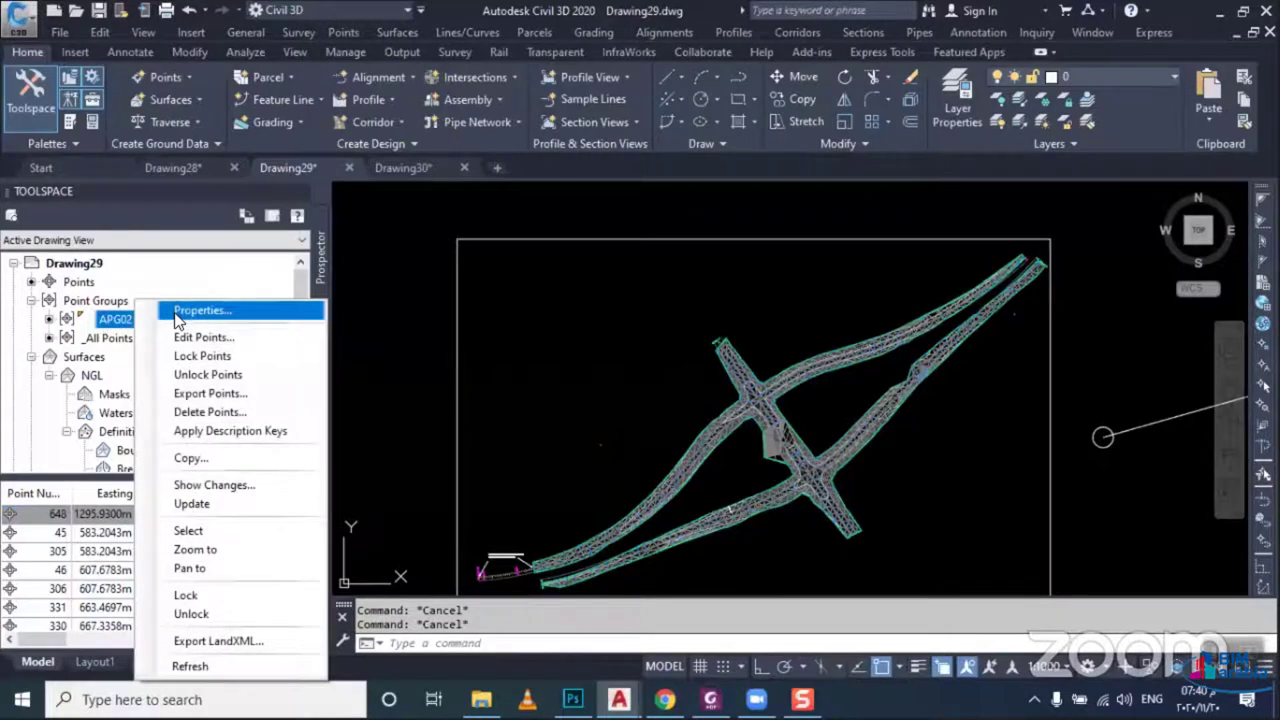
{"action": "left_click", "coordinate": [200, 311]}
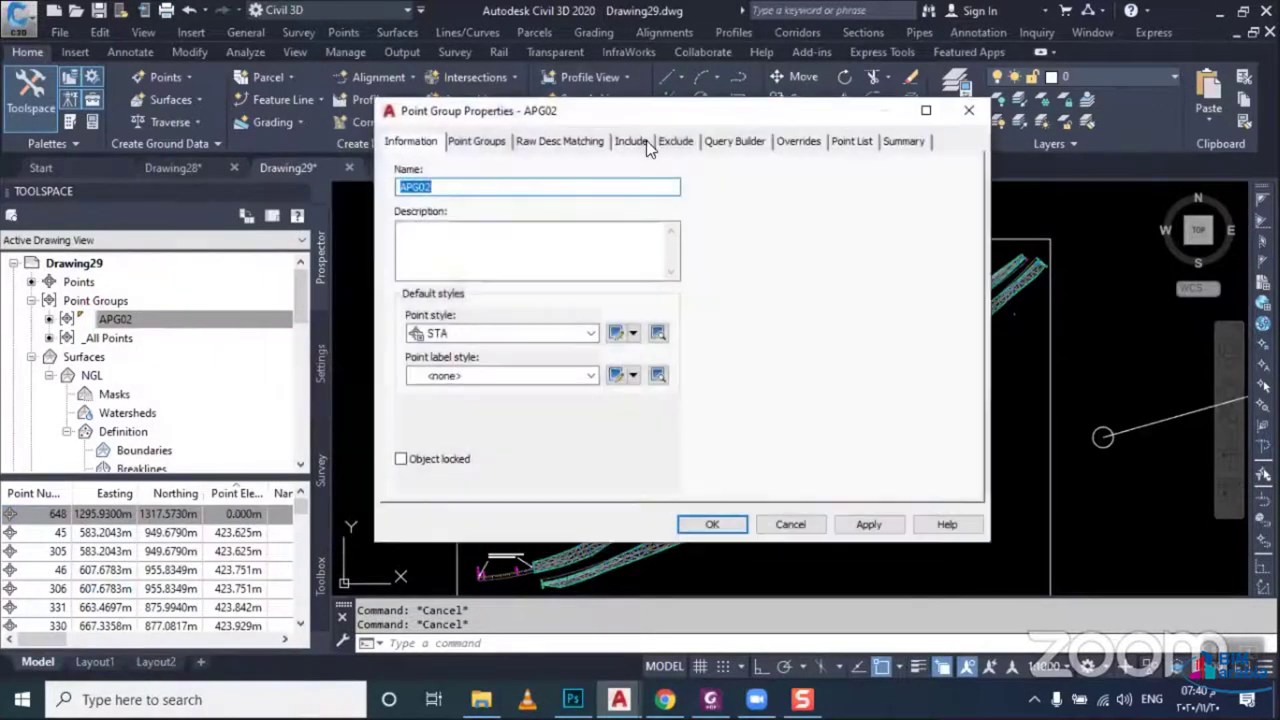
{"action": "left_click", "coordinate": [644, 141]}
{"action": "left_click", "coordinate": [592, 170]}
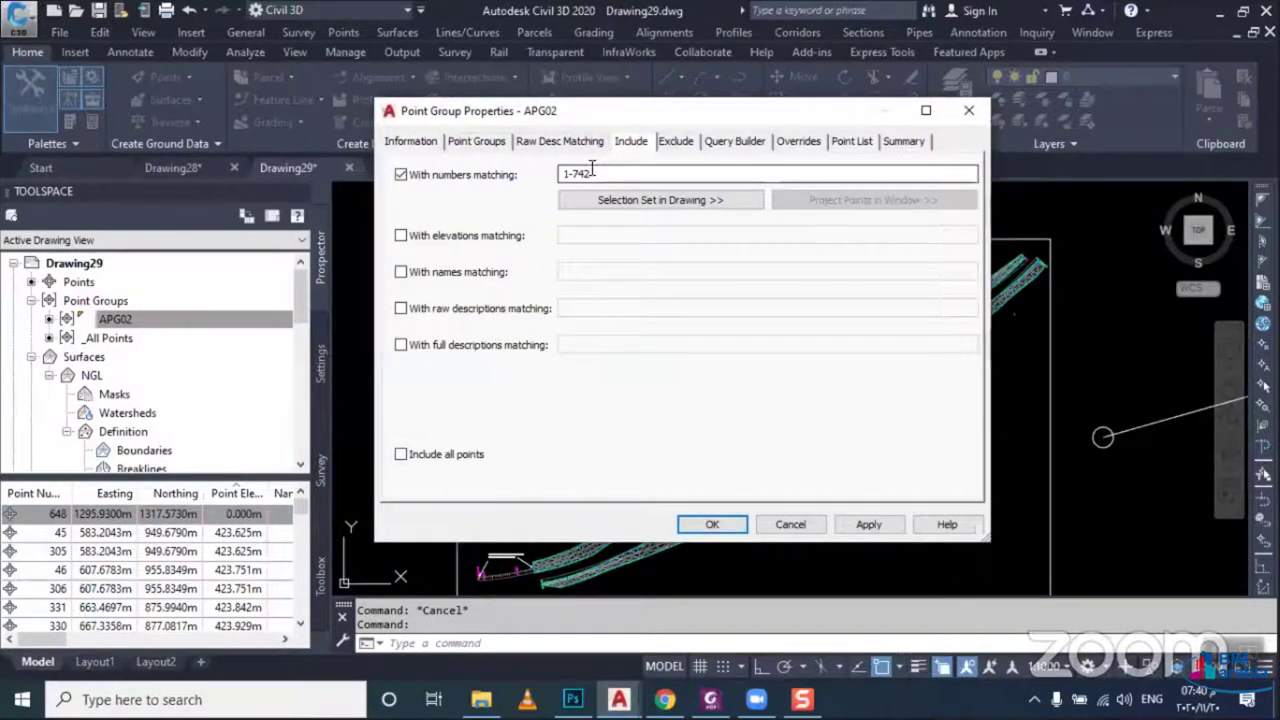
{"action": "left_click", "coordinate": [676, 141]}
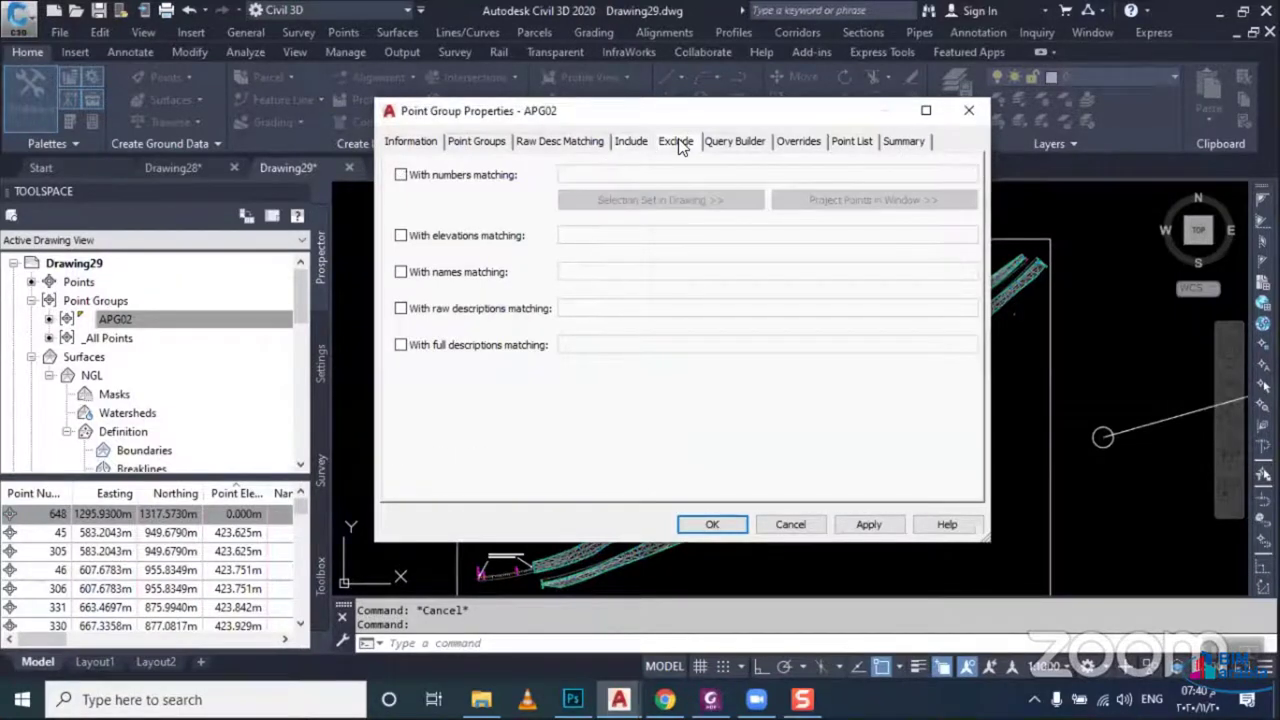
{"action": "left_click", "coordinate": [475, 240]}
{"action": "left_click", "coordinate": [595, 231]}
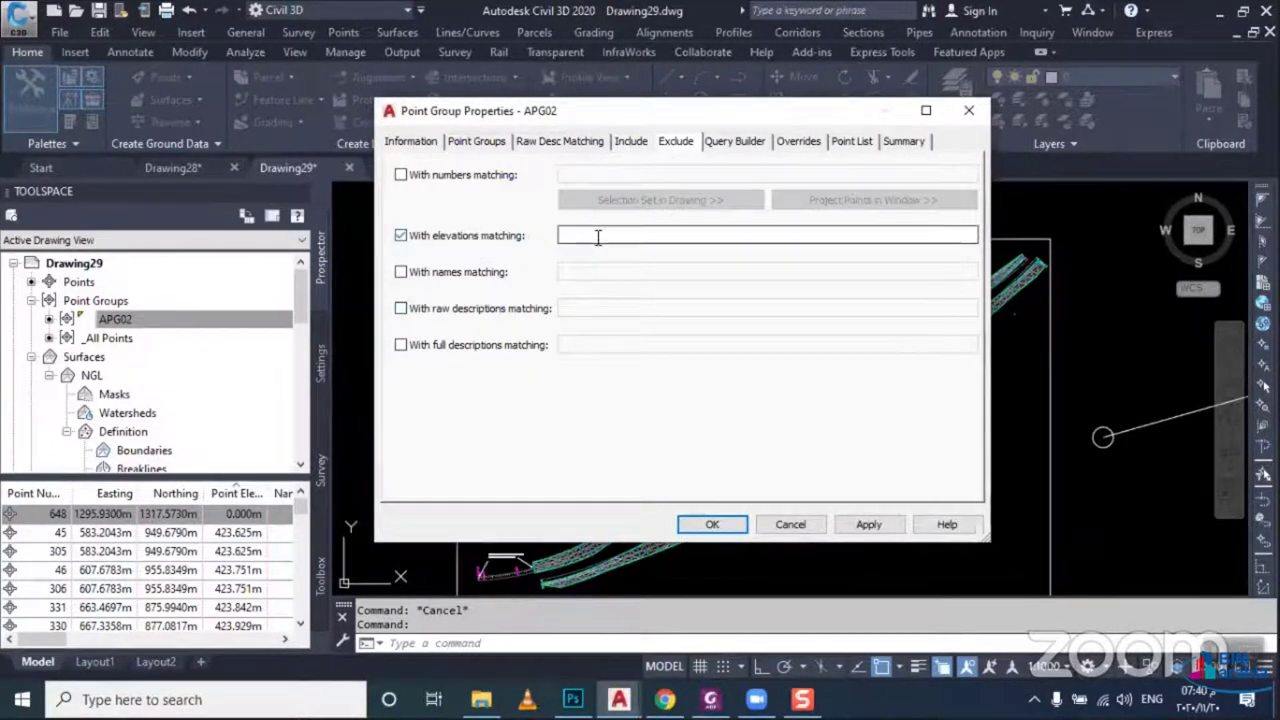
{"action": "type", "text": "0"}
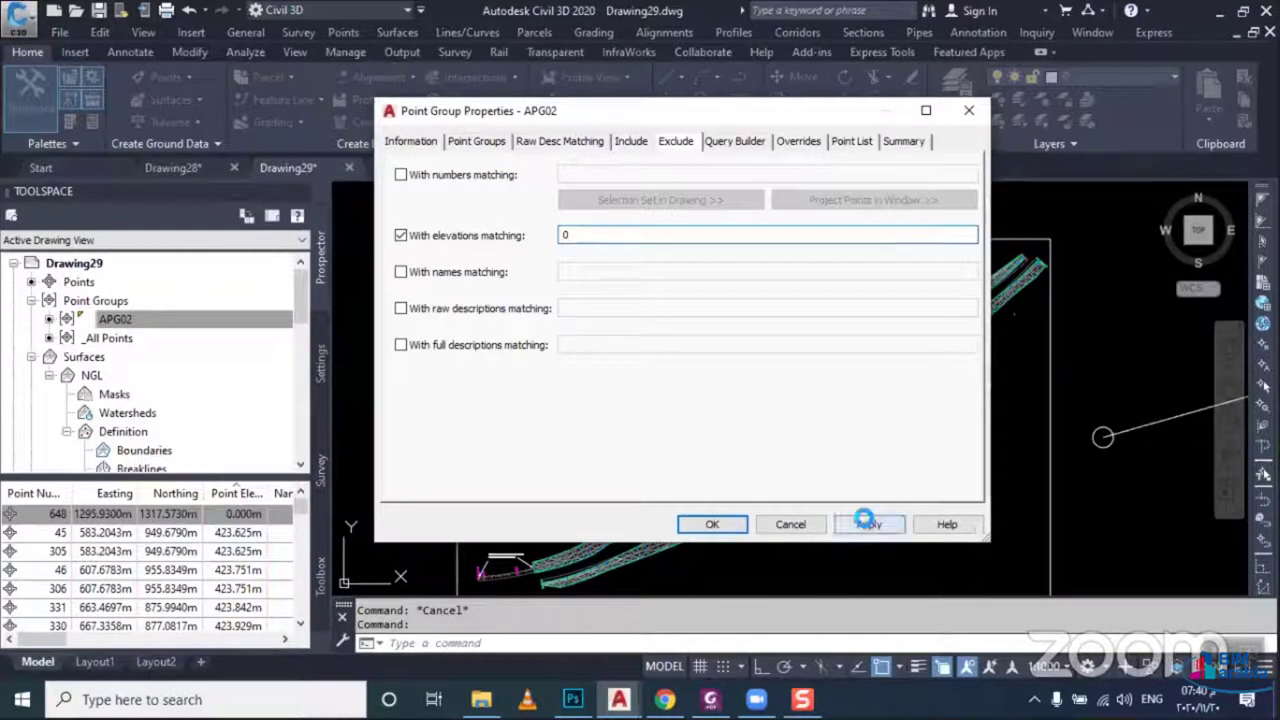
{"action": "left_click", "coordinate": [864, 518]}
{"action": "key", "text": "Return"}
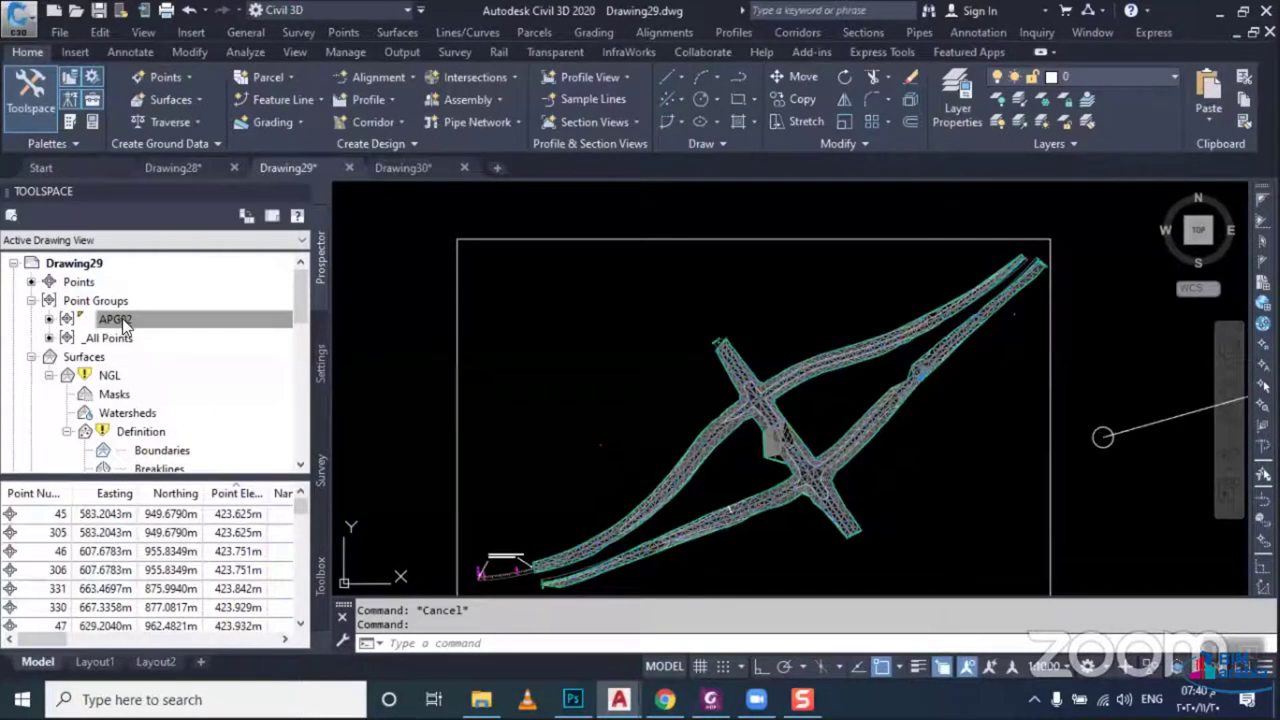
Rebuild the NGL surface and orbit it in the 3D Object Viewer
{"action": "left_click", "coordinate": [112, 378]}
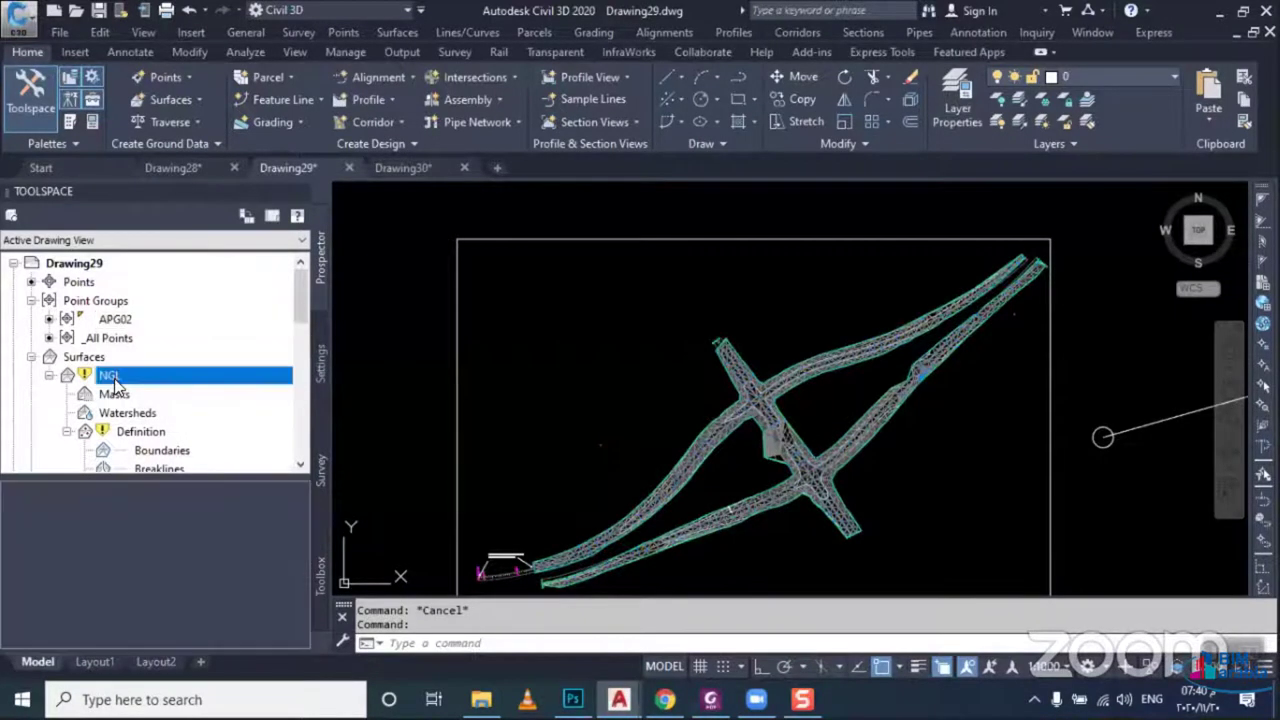
{"action": "right_click", "coordinate": [115, 380]}
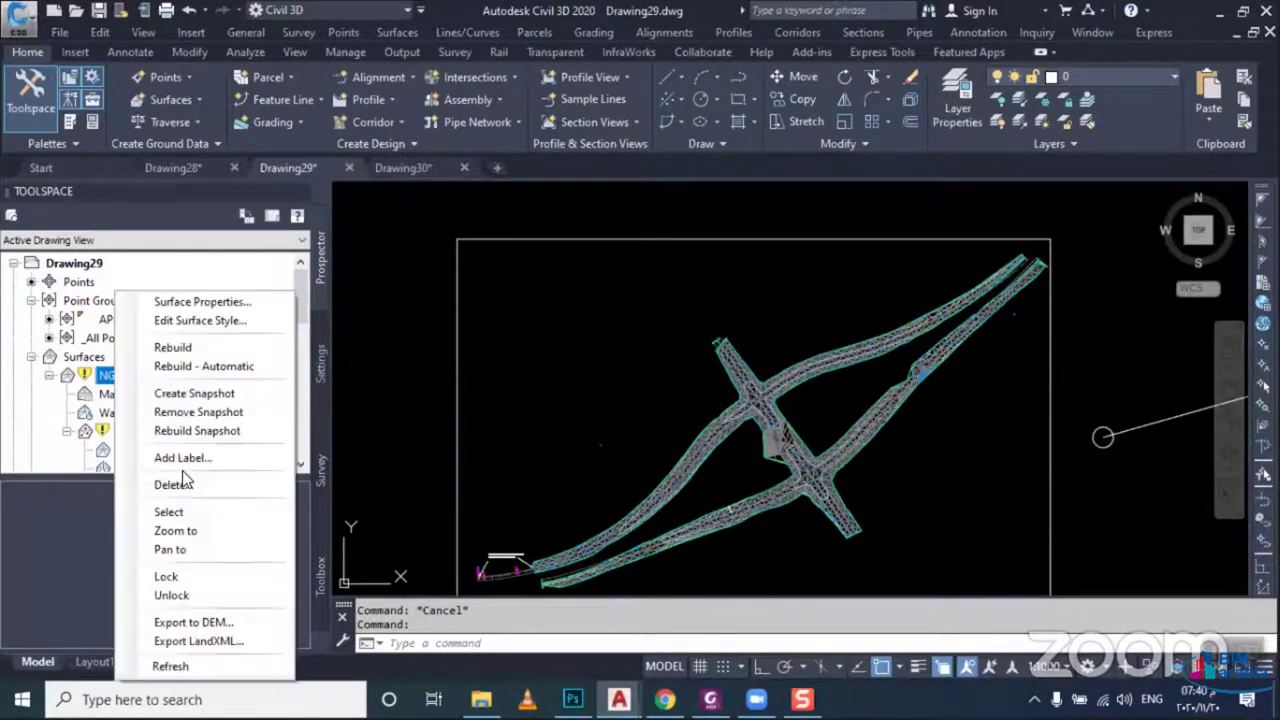
{"action": "left_click", "coordinate": [205, 349]}
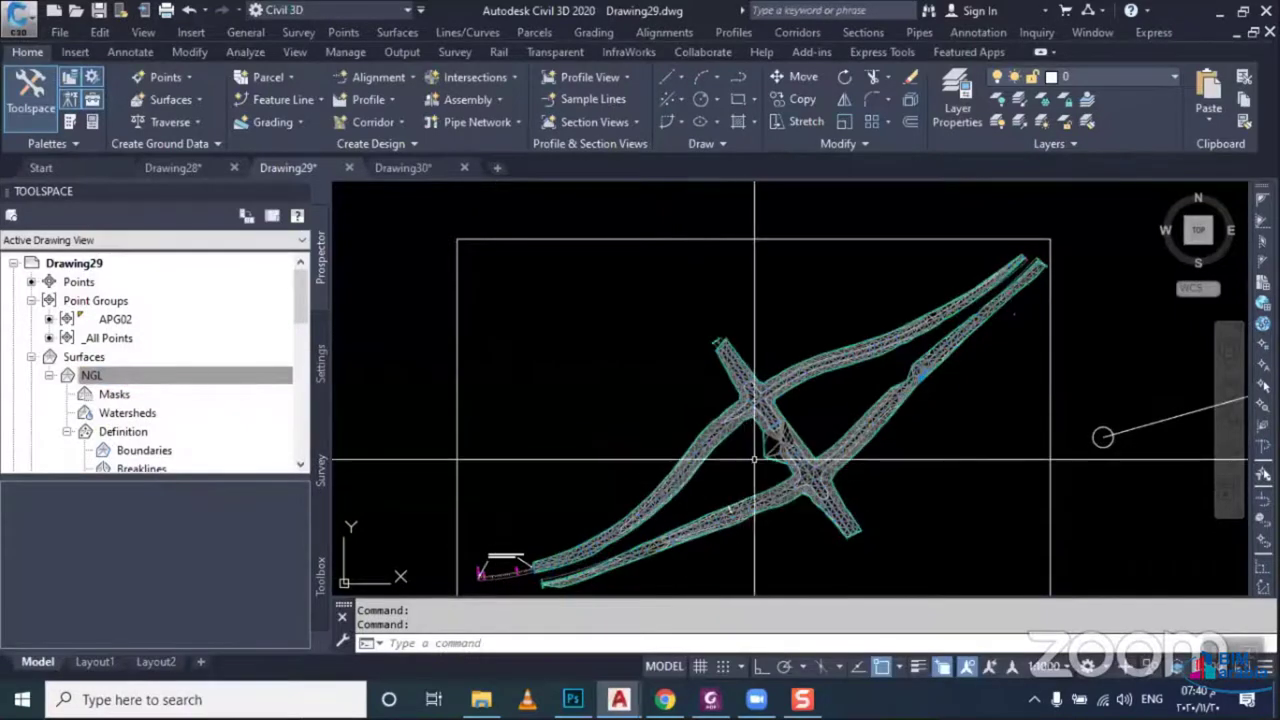
{"action": "scroll", "coordinate": [754, 460], "scroll_direction": "up", "scroll_amount": 3}
{"action": "scroll", "coordinate": [760, 450], "scroll_direction": "up", "scroll_amount": 2}
{"action": "left_click", "coordinate": [748, 425]}
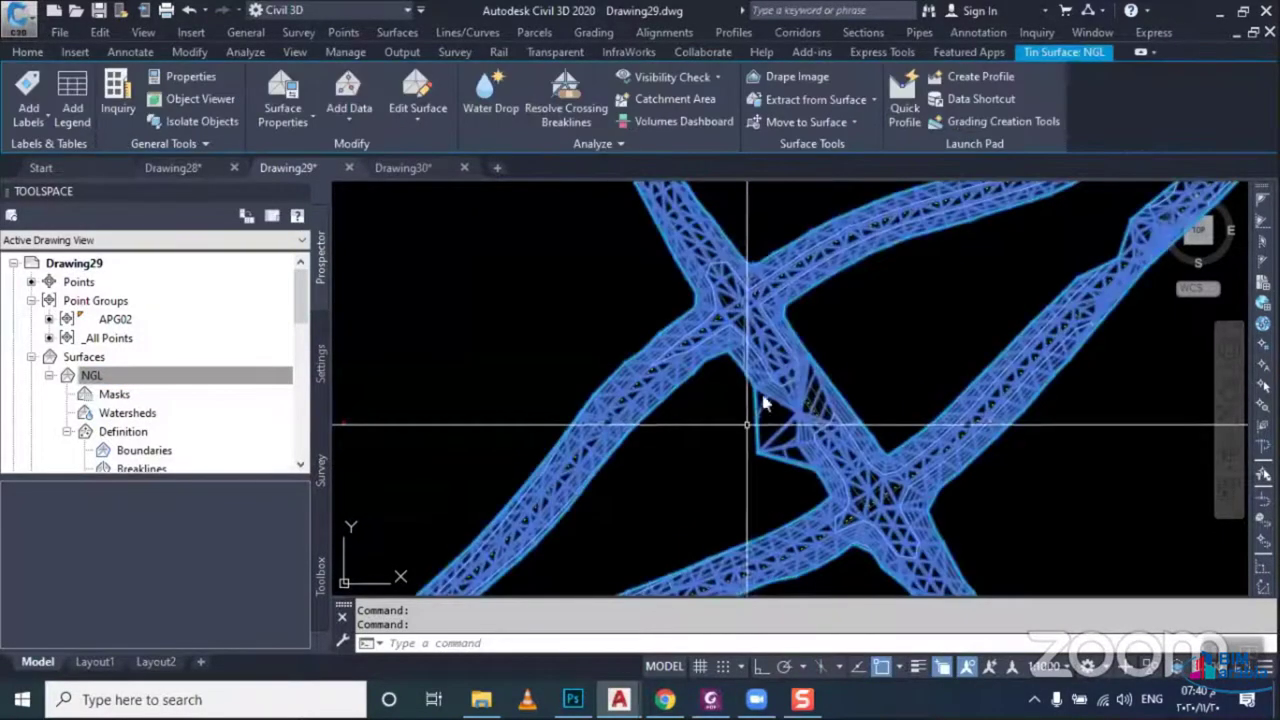
{"action": "right_click", "coordinate": [790, 375]}
{"action": "left_click", "coordinate": [800, 361]}
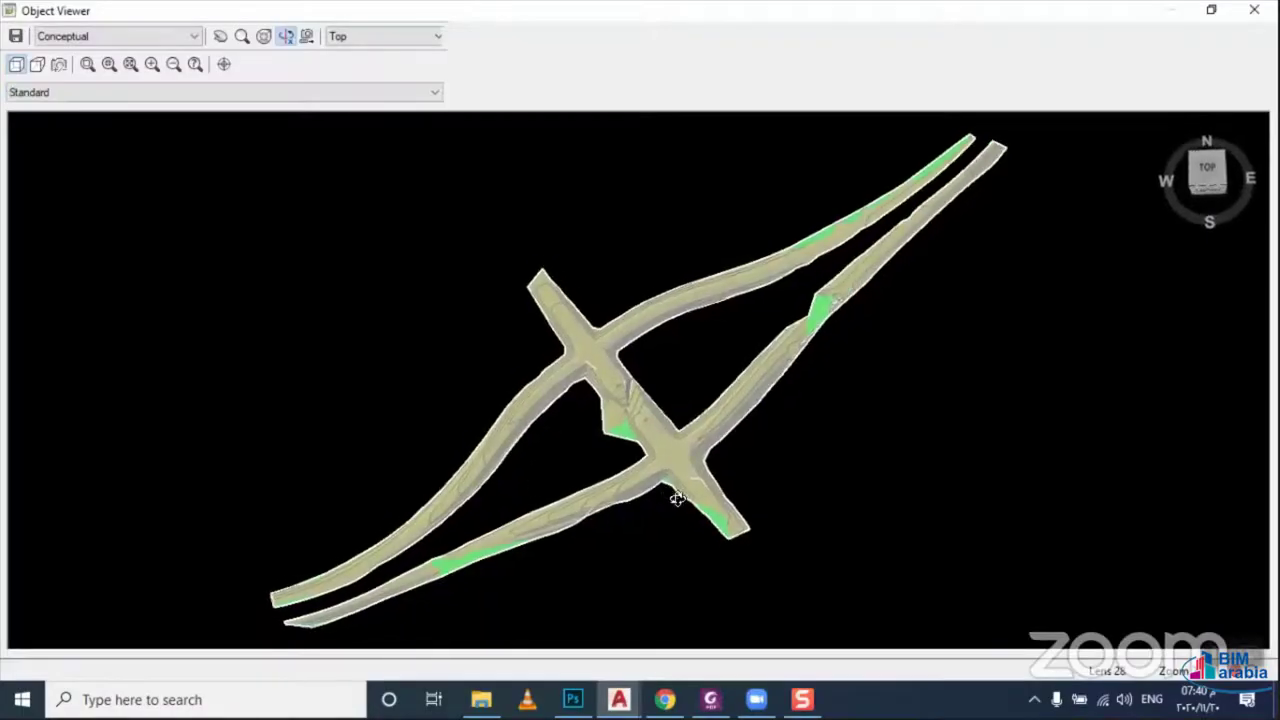
{"action": "mouse_move", "coordinate": [677, 498]}
{"action": "left_mouse_down"}
{"action": "mouse_move", "coordinate": [666, 377]}
{"action": "mouse_move", "coordinate": [646, 343]}
{"action": "mouse_move", "coordinate": [623, 429]}
{"action": "mouse_move", "coordinate": [695, 446]}
{"action": "mouse_move", "coordinate": [706, 306]}
{"action": "mouse_move", "coordinate": [683, 446]}
{"action": "mouse_move", "coordinate": [663, 466]}
{"action": "left_mouse_up"}
{"action": "key", "text": "alt+F4"}
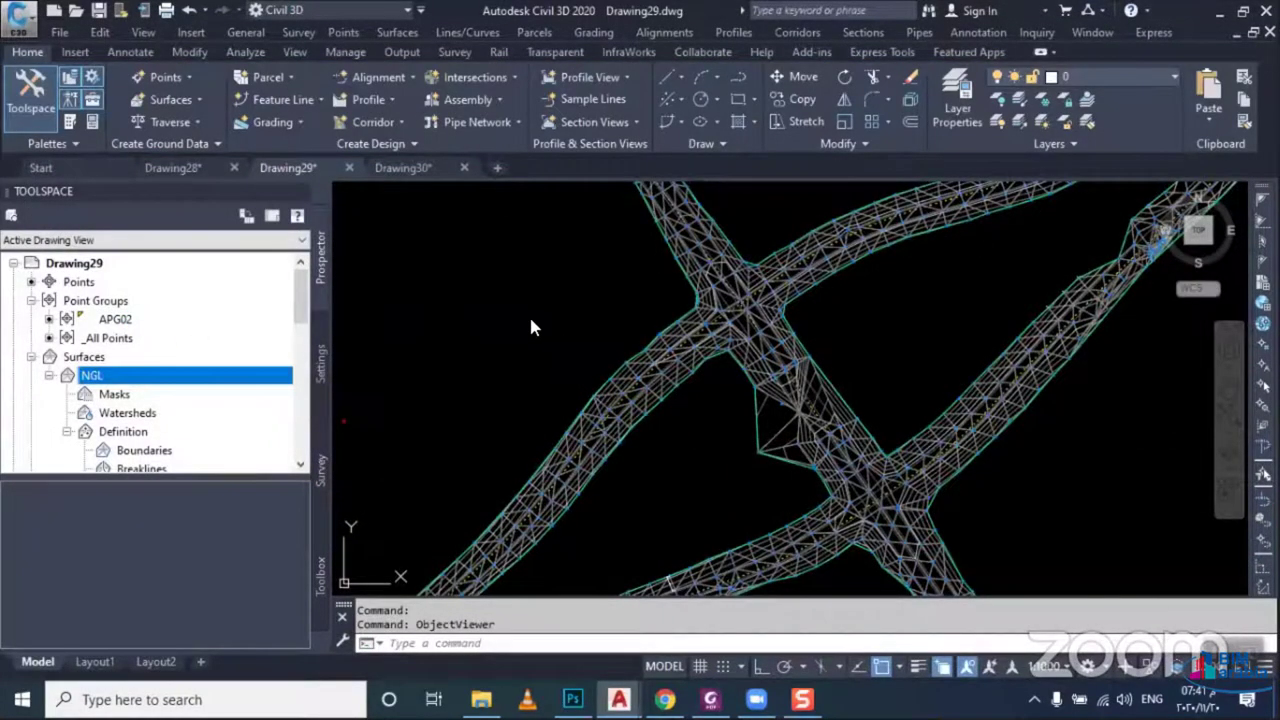
Confirm the APG02 exclusion of zero-elevation points in its properties
{"action": "key", "text": "Up"}
{"action": "key", "text": "Up"}
{"action": "key", "text": "Up"}
{"action": "key", "text": "shift+F10"}
{"action": "key", "text": "Return"}
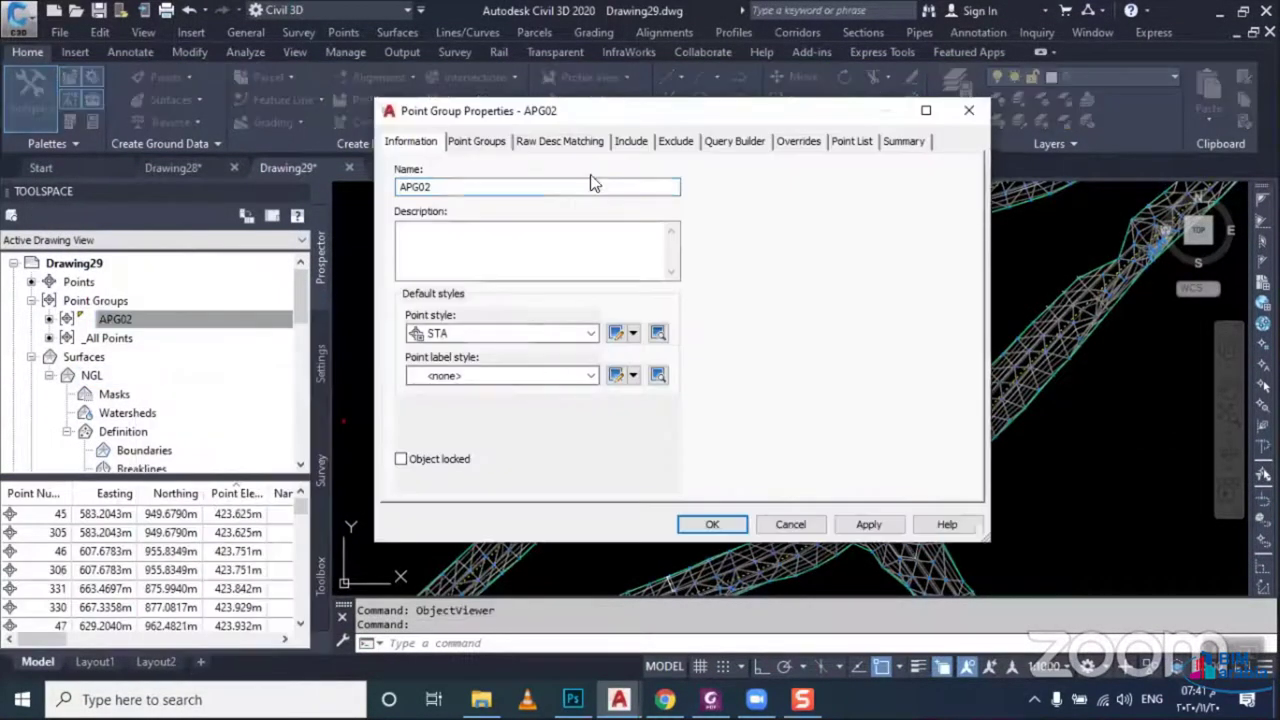
{"action": "left_click", "coordinate": [670, 140]}
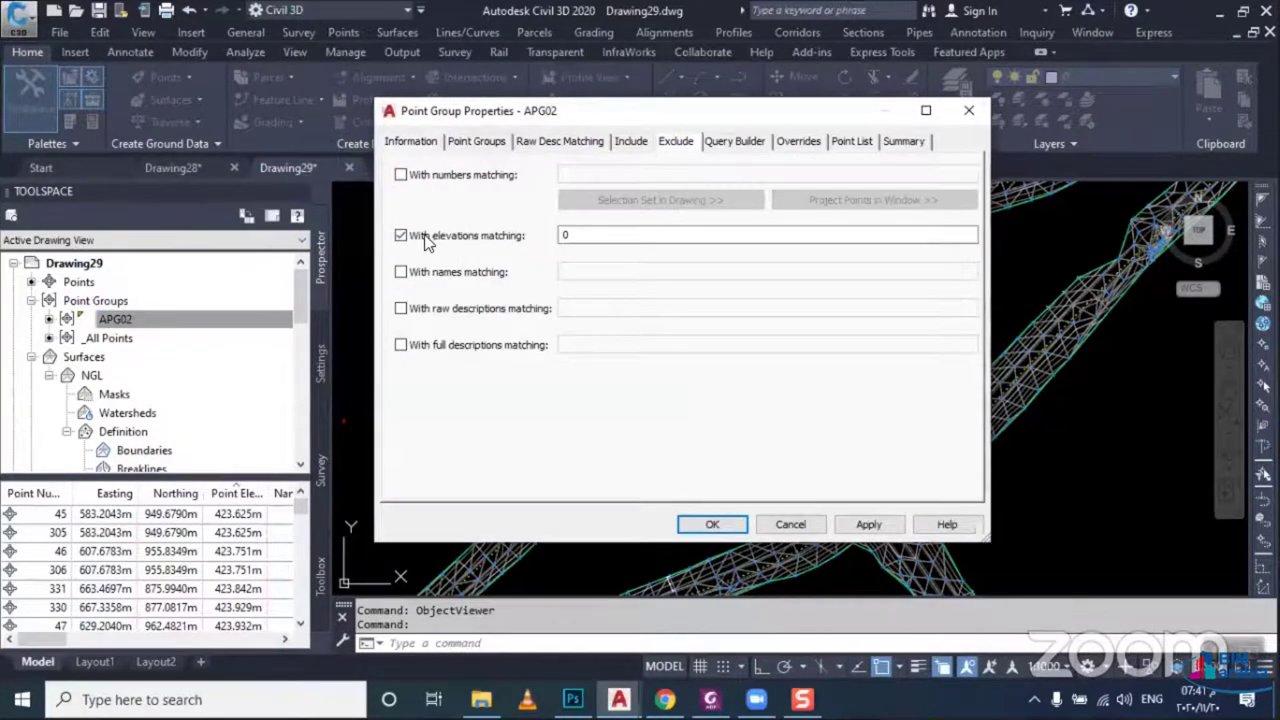
{"action": "left_click", "coordinate": [707, 525]}
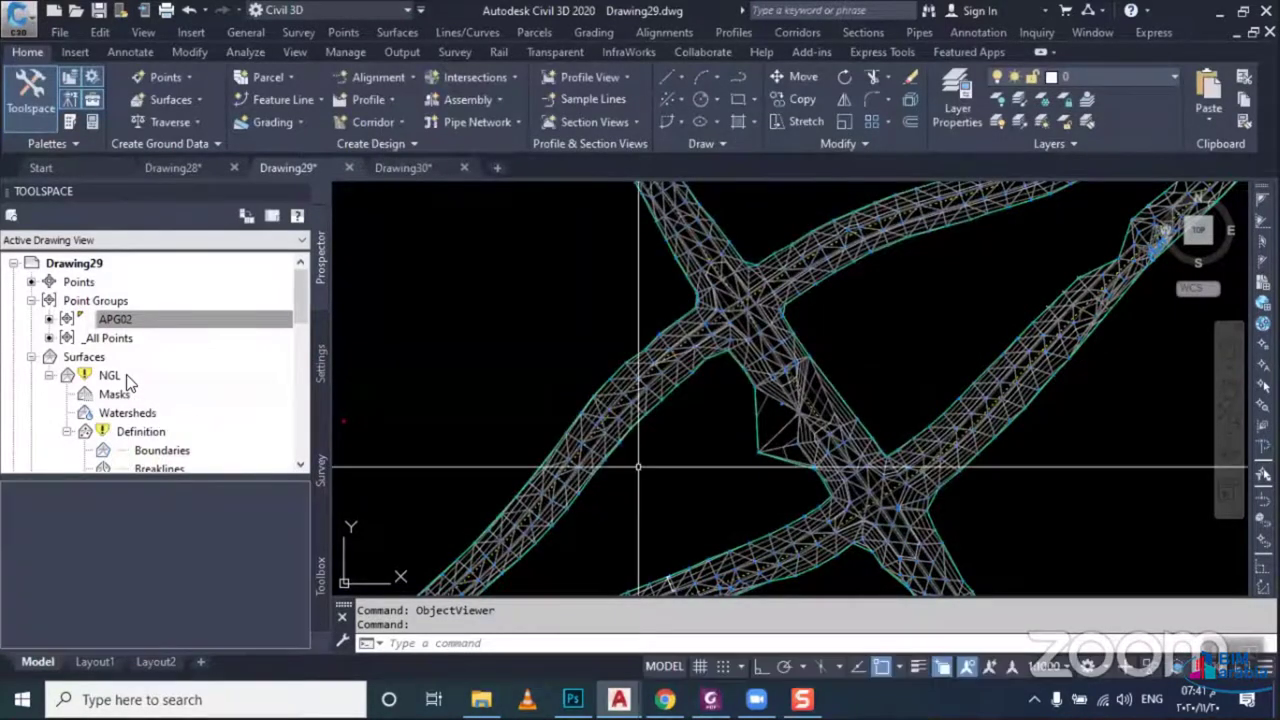
Rebuild NGL again and recheck it in the Object Viewer
{"action": "right_click", "coordinate": [120, 375]}
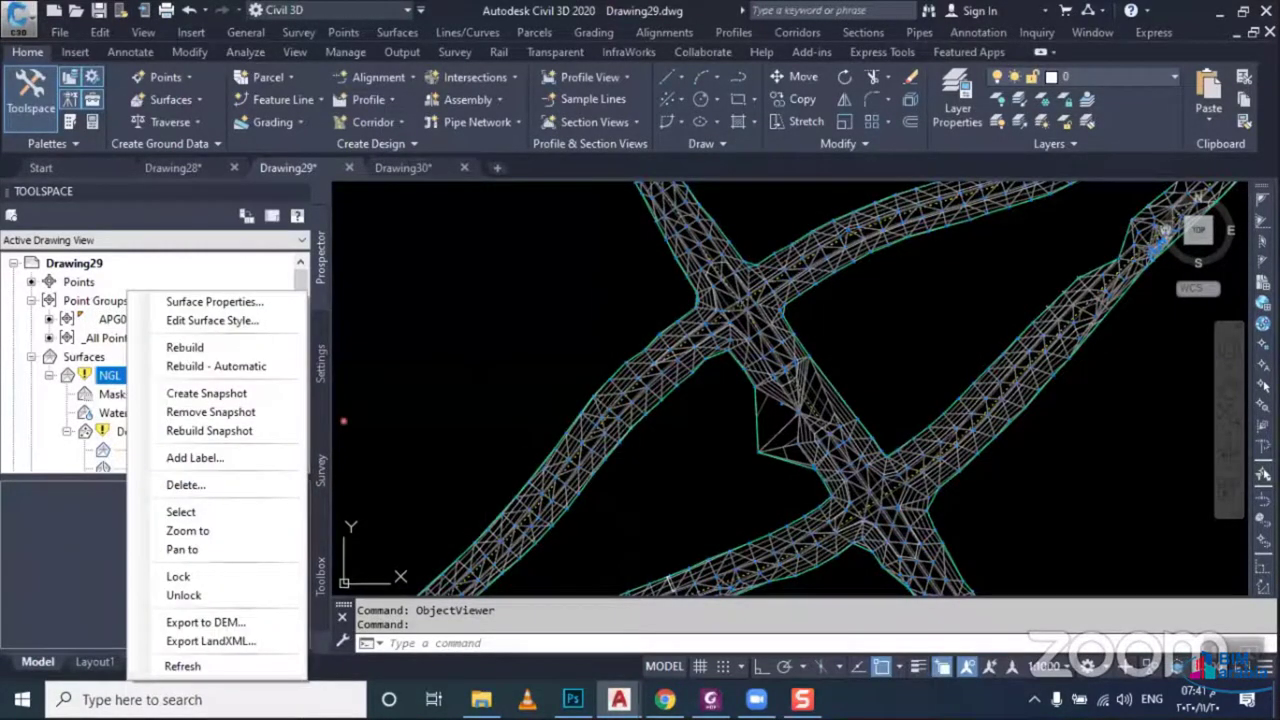
{"action": "left_click", "coordinate": [185, 347]}
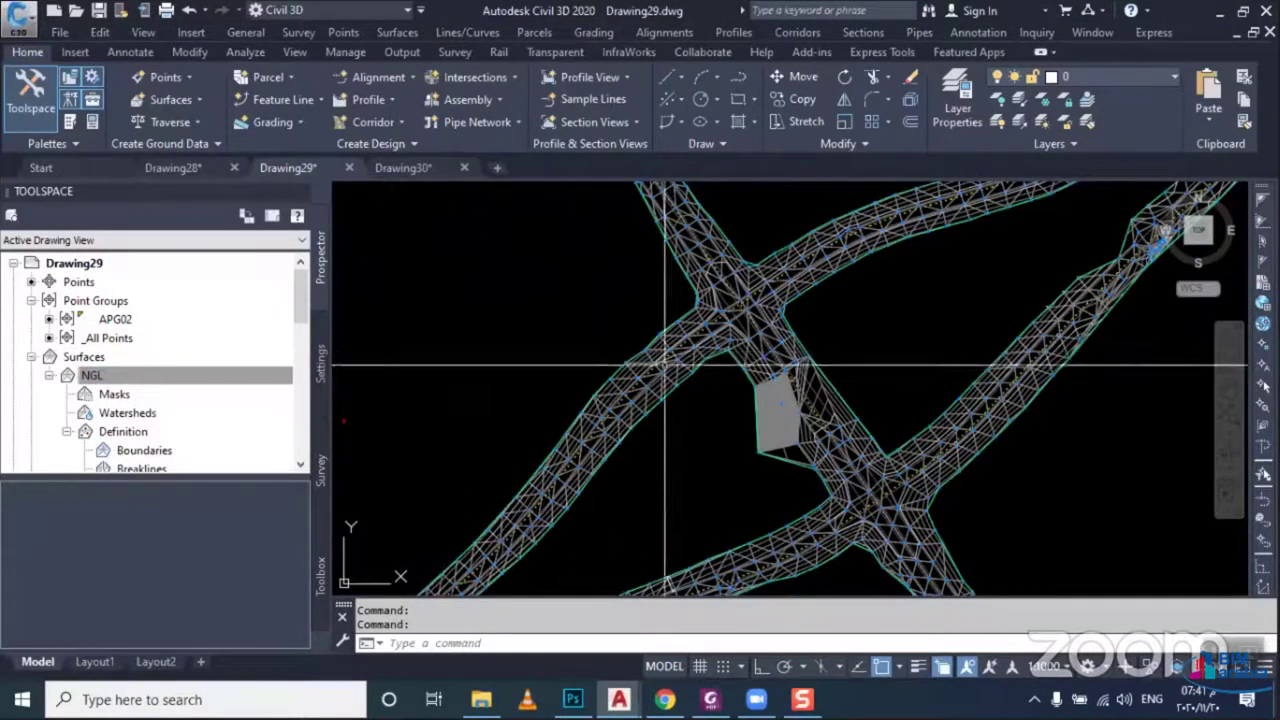
{"action": "middle_click_drag", "start_coordinate": [671, 385], "coordinate": [634, 377]}
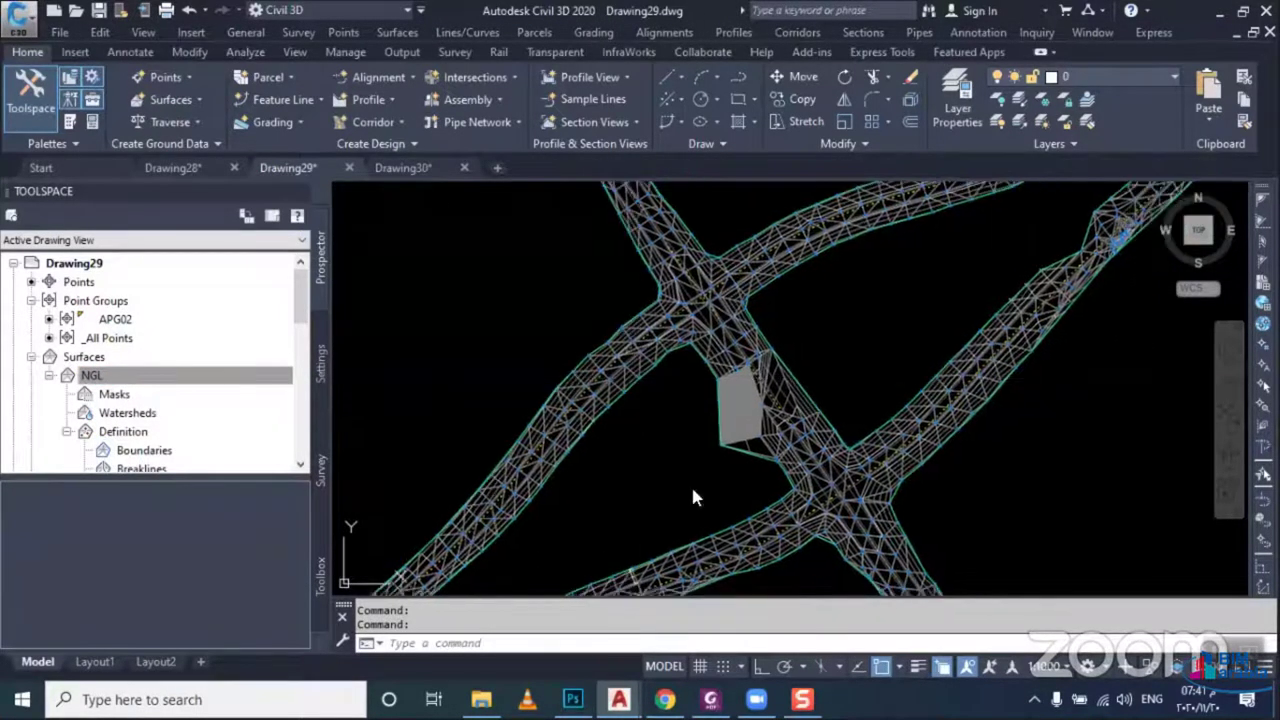
{"action": "left_click", "coordinate": [732, 446]}
{"action": "left_click", "coordinate": [200, 99]}
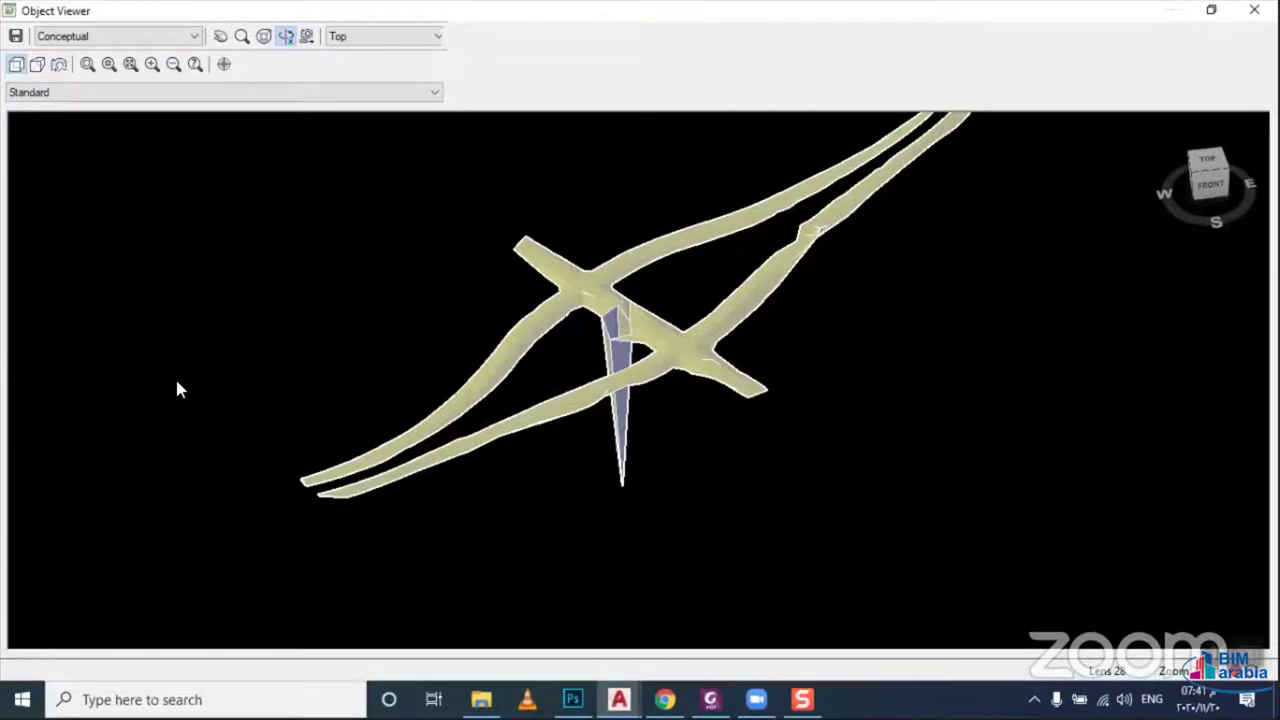
{"action": "key", "text": "Escape"}
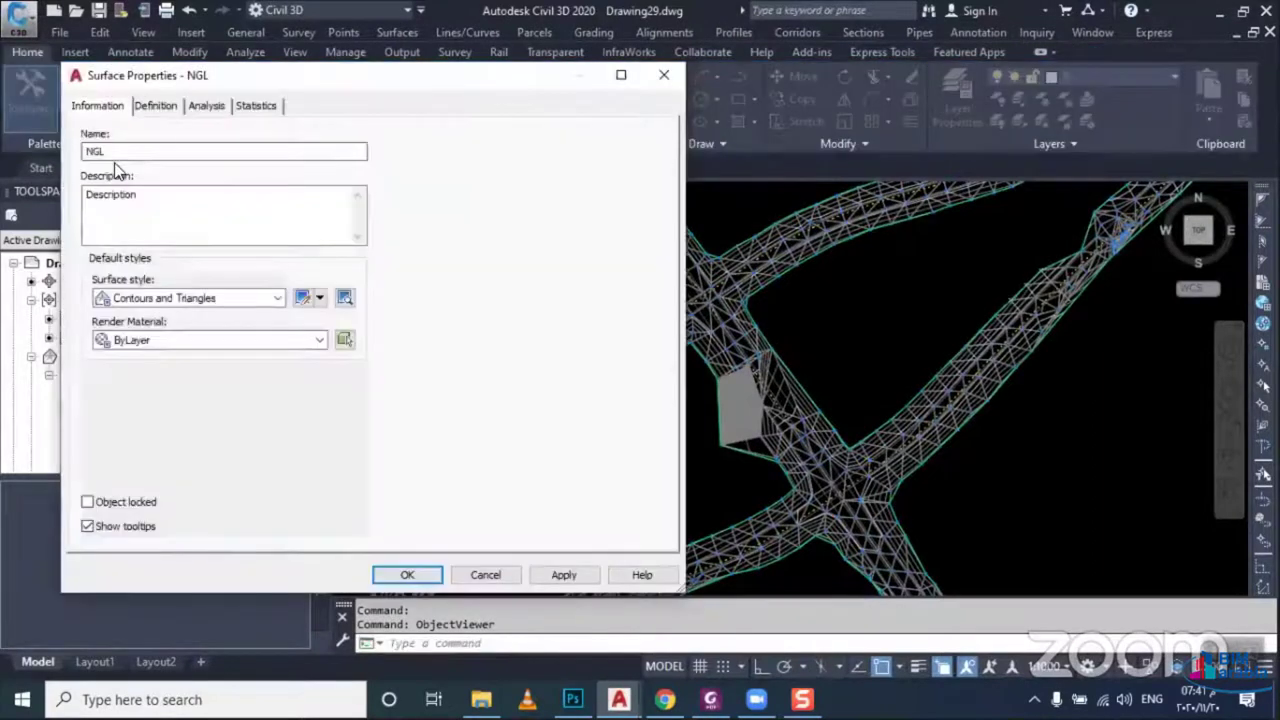
Set NGL's definition to exclude elevations less than 1 m, then rebuild the surface to drop the zero point
{"action": "left_click", "coordinate": [155, 105]}
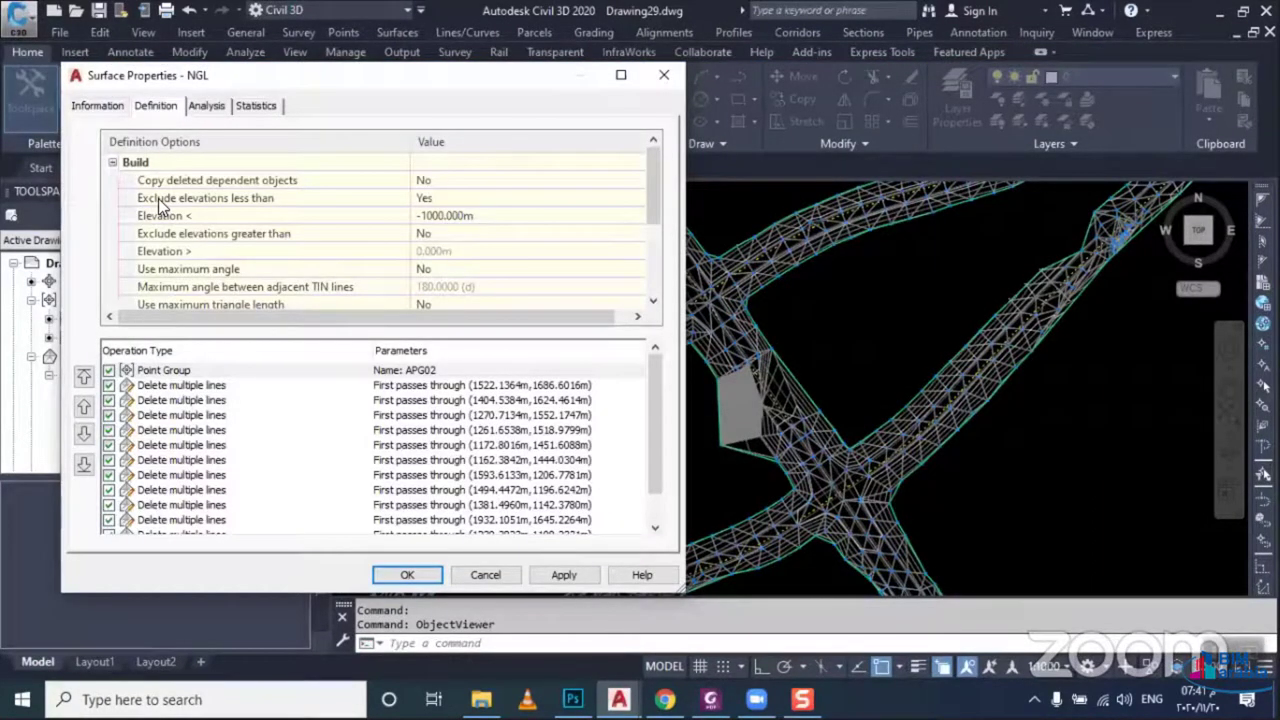
{"action": "left_click", "coordinate": [158, 198]}
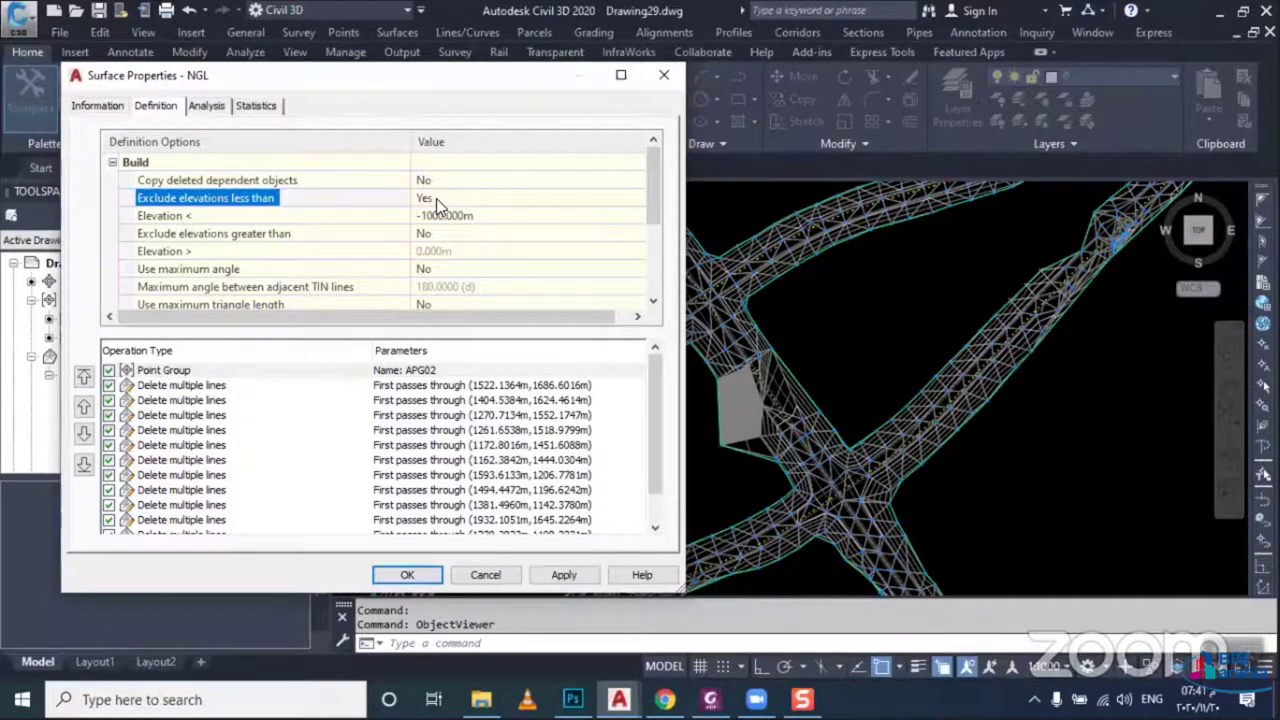
{"action": "left_click", "coordinate": [308, 215]}
{"action": "left_click", "coordinate": [488, 217]}
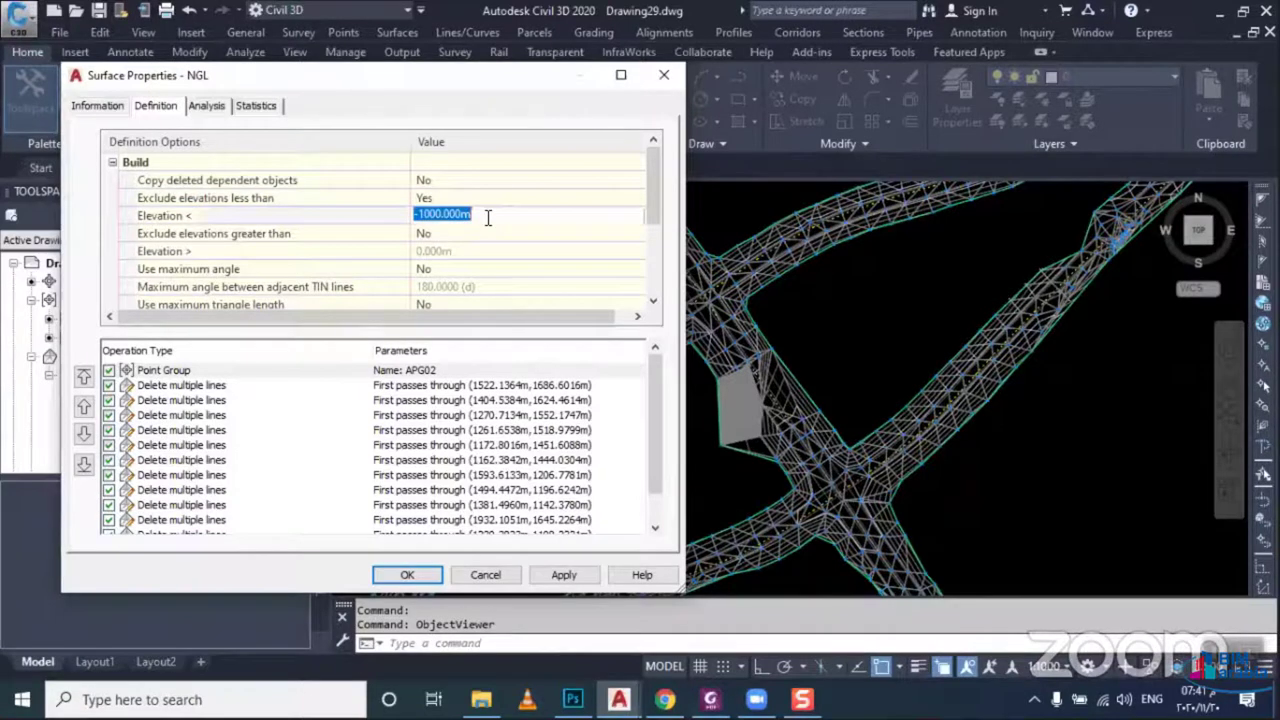
{"action": "type", "text": "1"}
{"action": "left_click", "coordinate": [408, 577]}
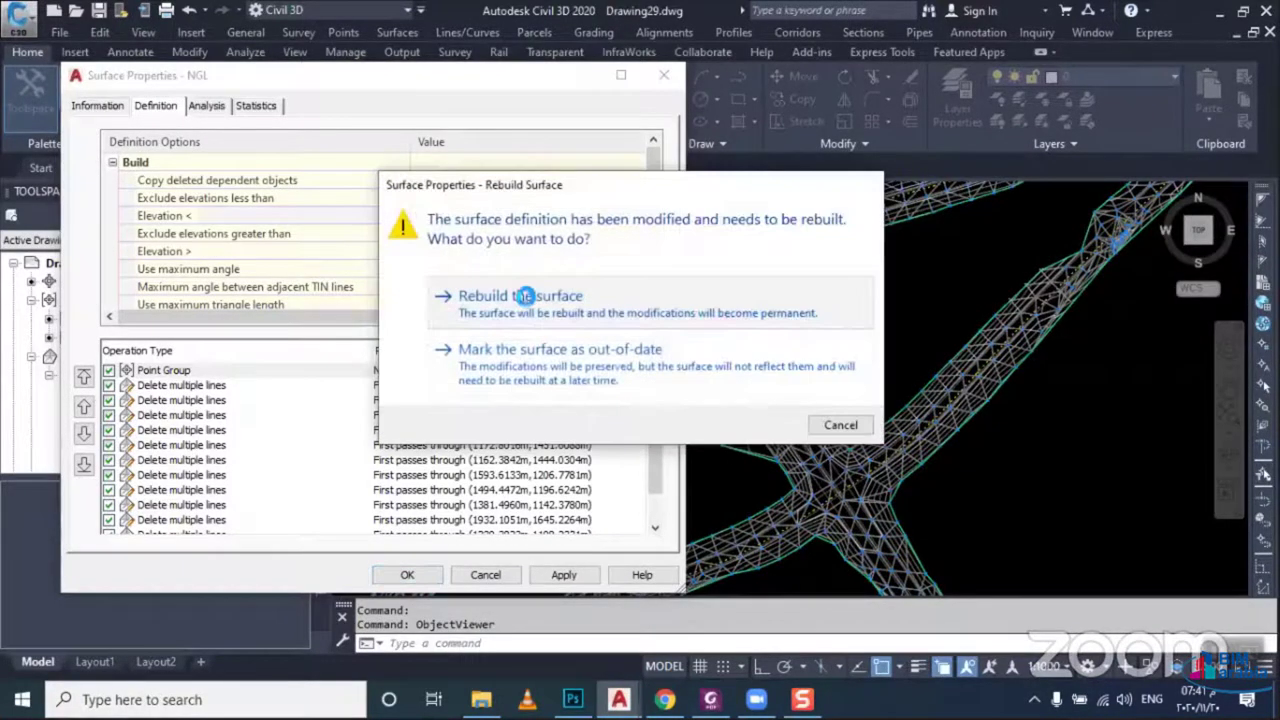
{"action": "left_click", "coordinate": [528, 296]}
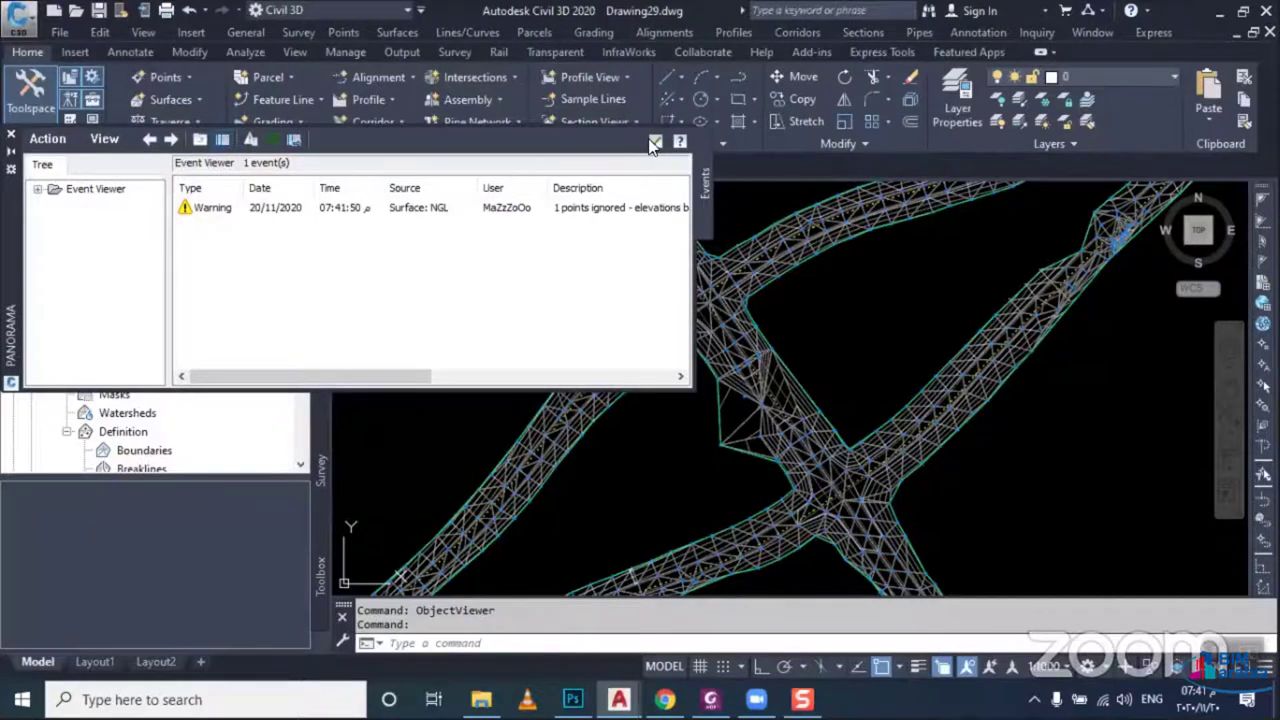
{"action": "left_click", "coordinate": [652, 140]}
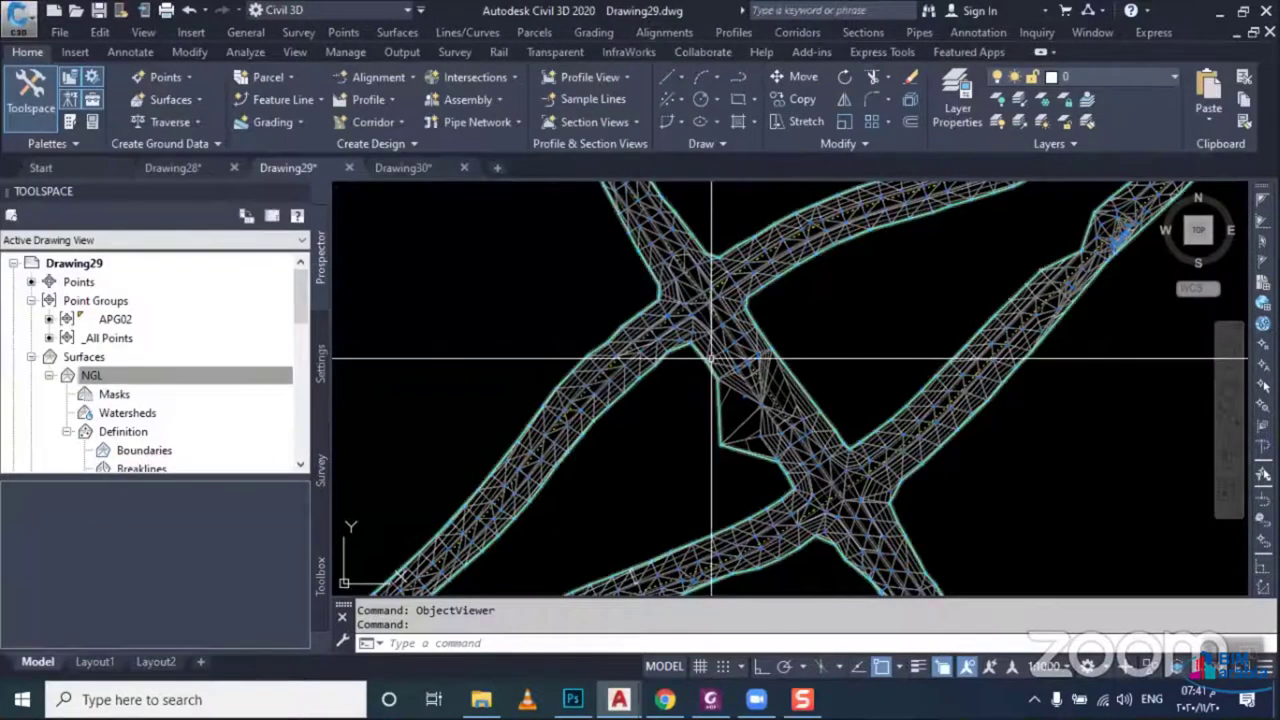
Give the NGL surface the Contours 2m and 10m (Background) style and zoom in on the contours
{"action": "right_click", "coordinate": [668, 416]}
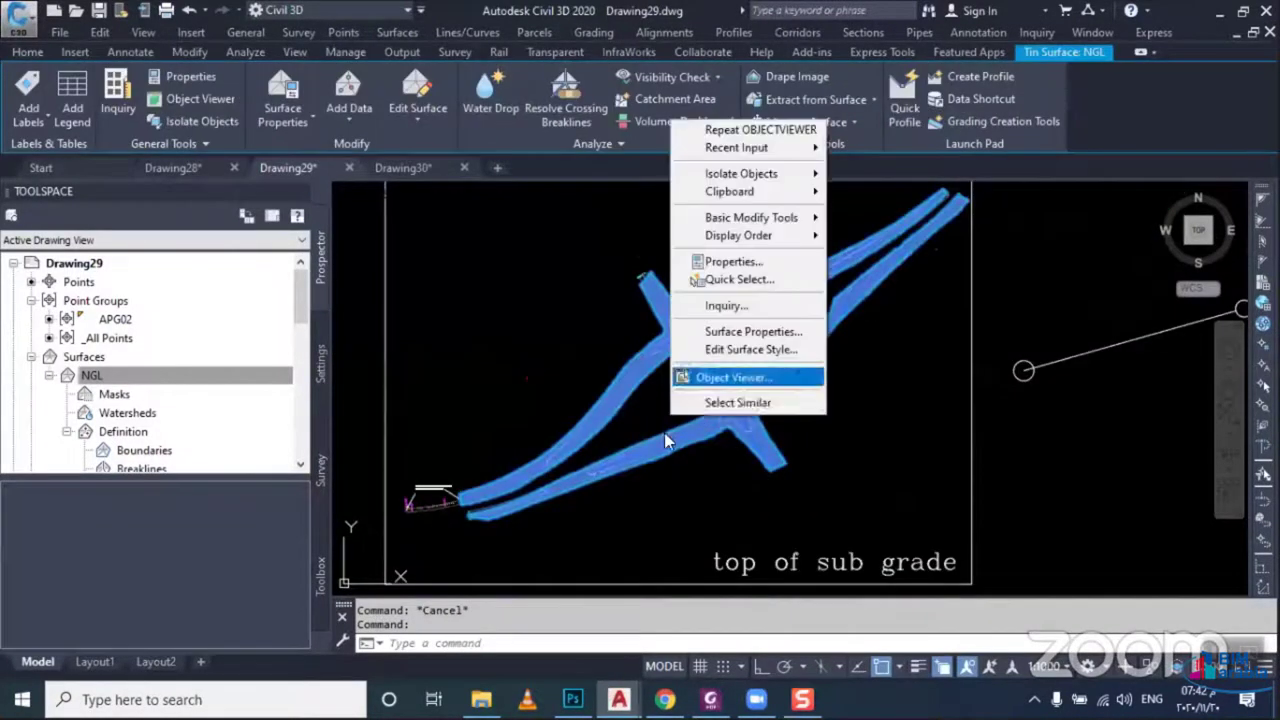
{"action": "key", "text": "Escape"}
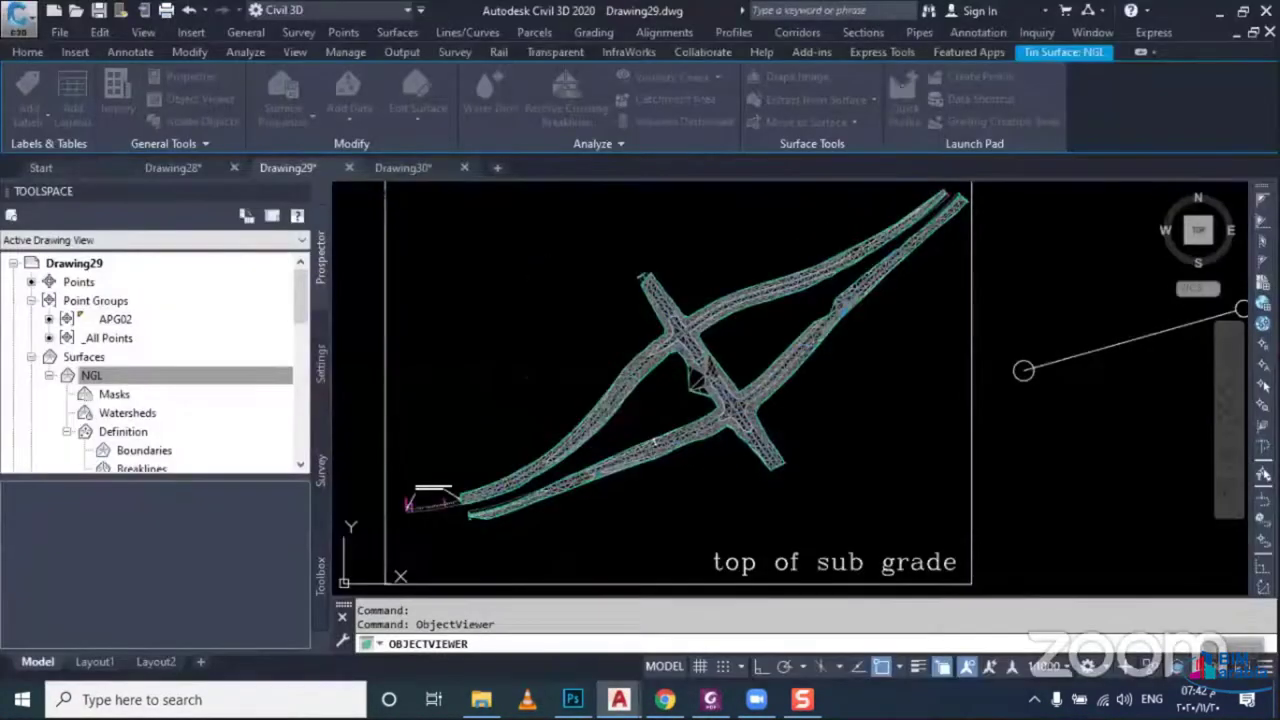
{"action": "left_click", "coordinate": [745, 366]}
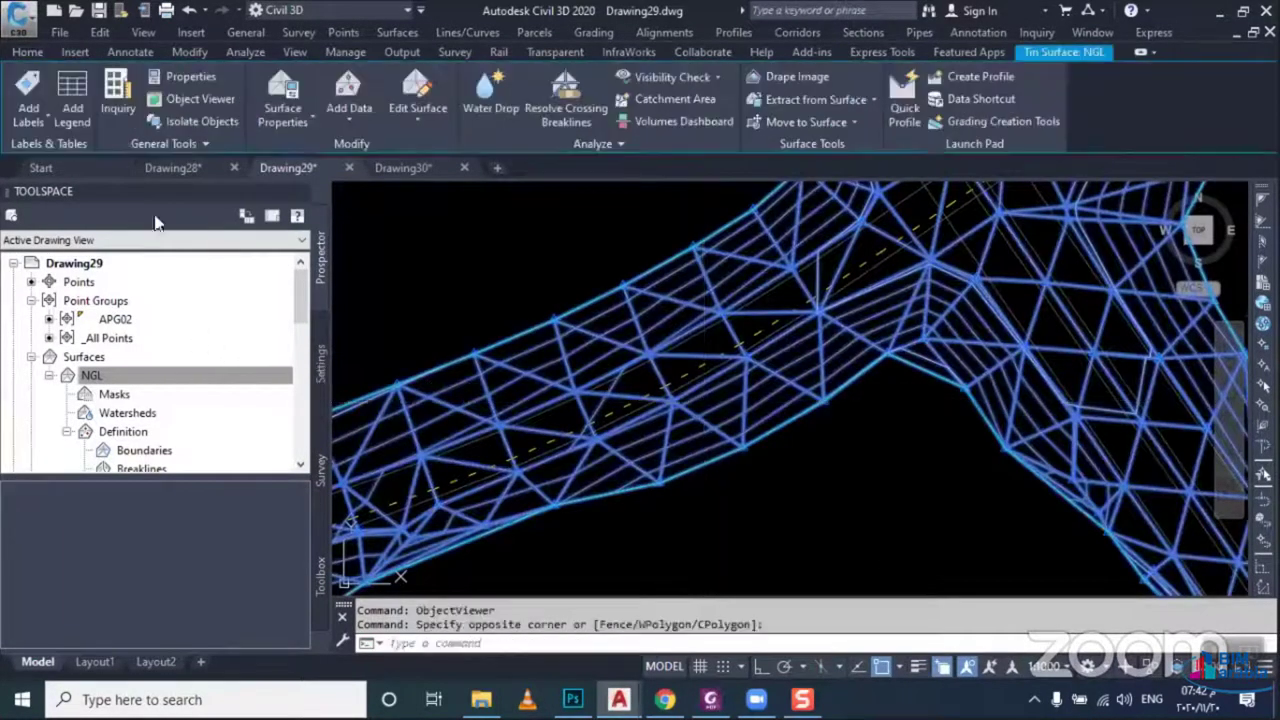
{"action": "left_click", "coordinate": [68, 94]}
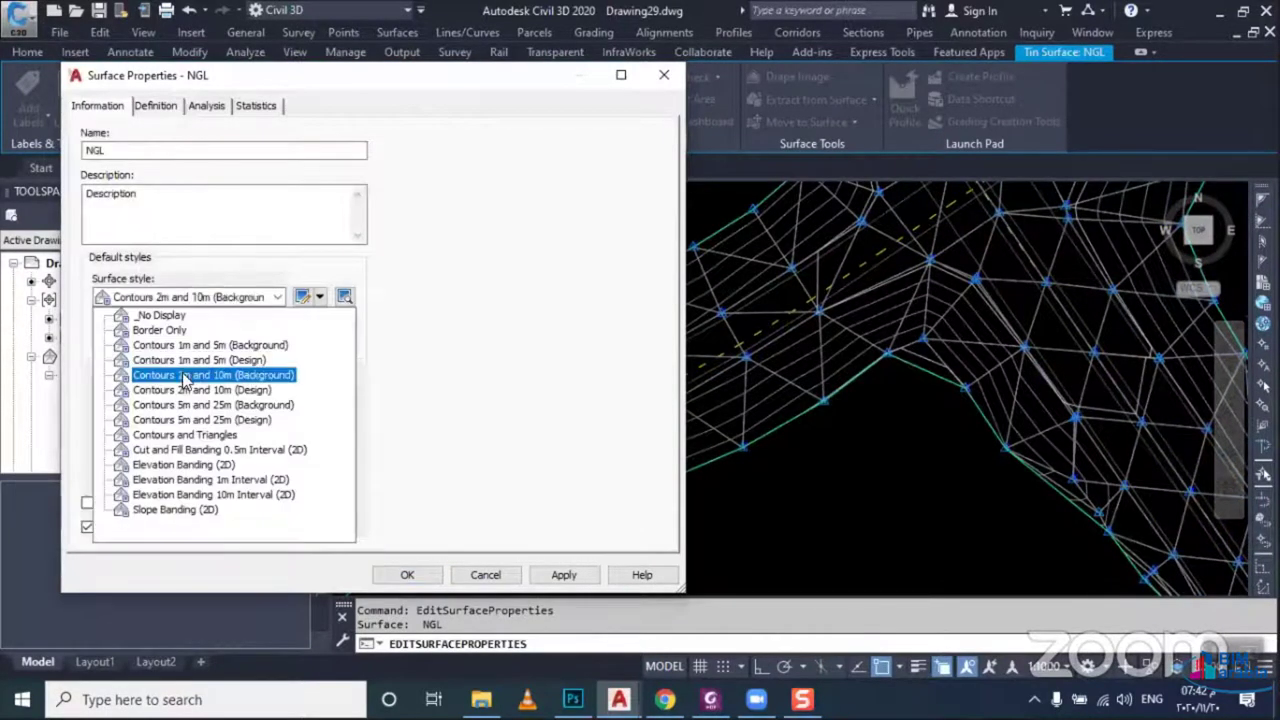
{"action": "left_click", "coordinate": [182, 375]}
{"action": "left_click", "coordinate": [423, 573]}
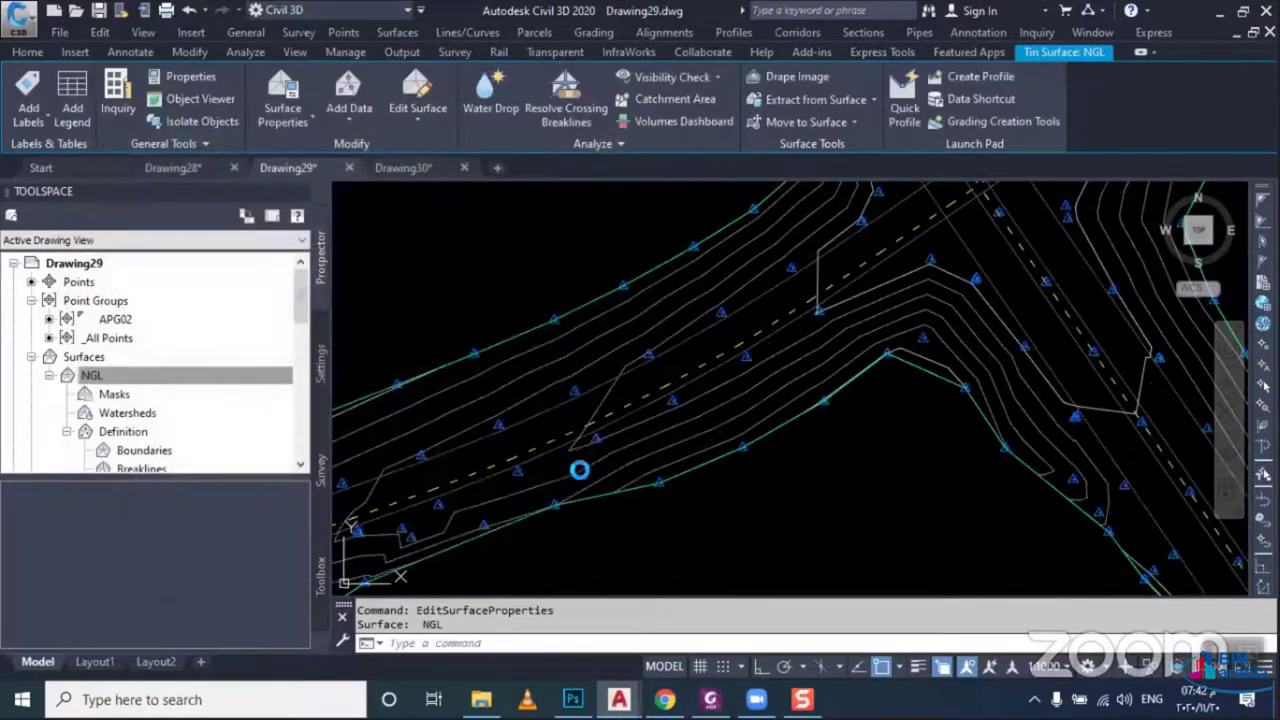
{"action": "middle_click_drag", "start_coordinate": [536, 480], "coordinate": [551, 473]}
{"action": "scroll", "coordinate": [603, 467], "scroll_direction": "up", "scroll_amount": 2}
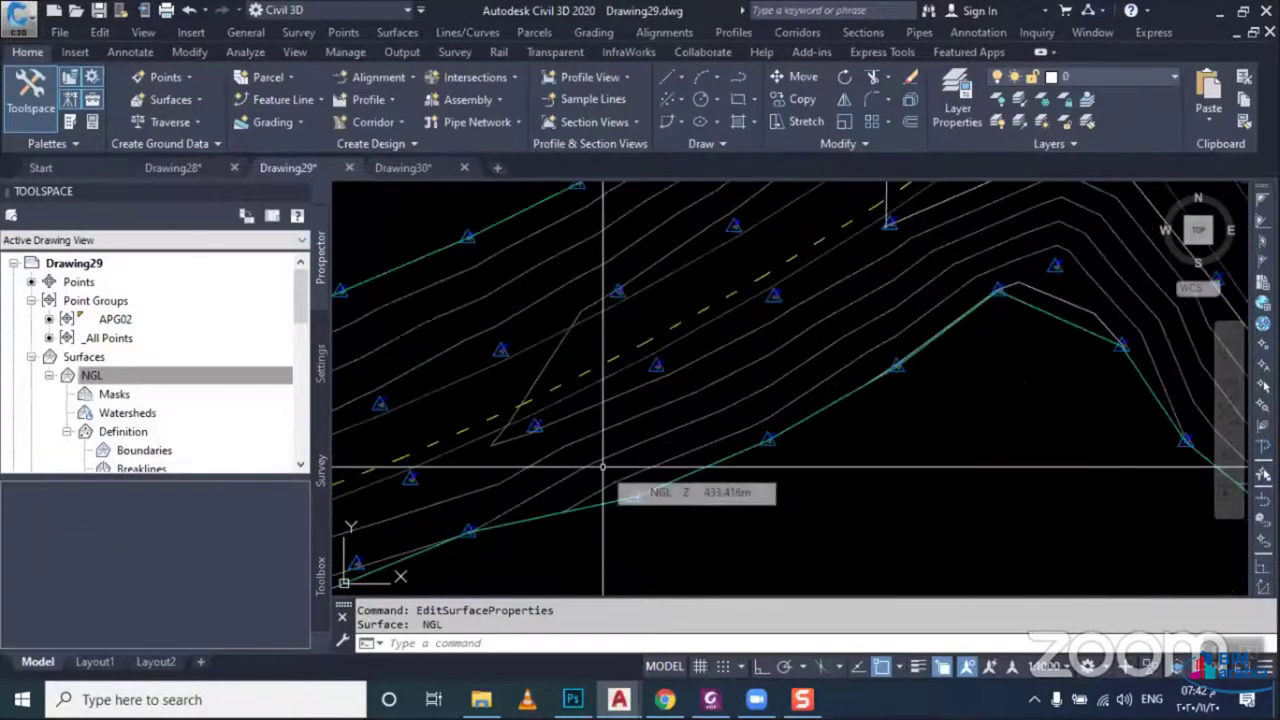
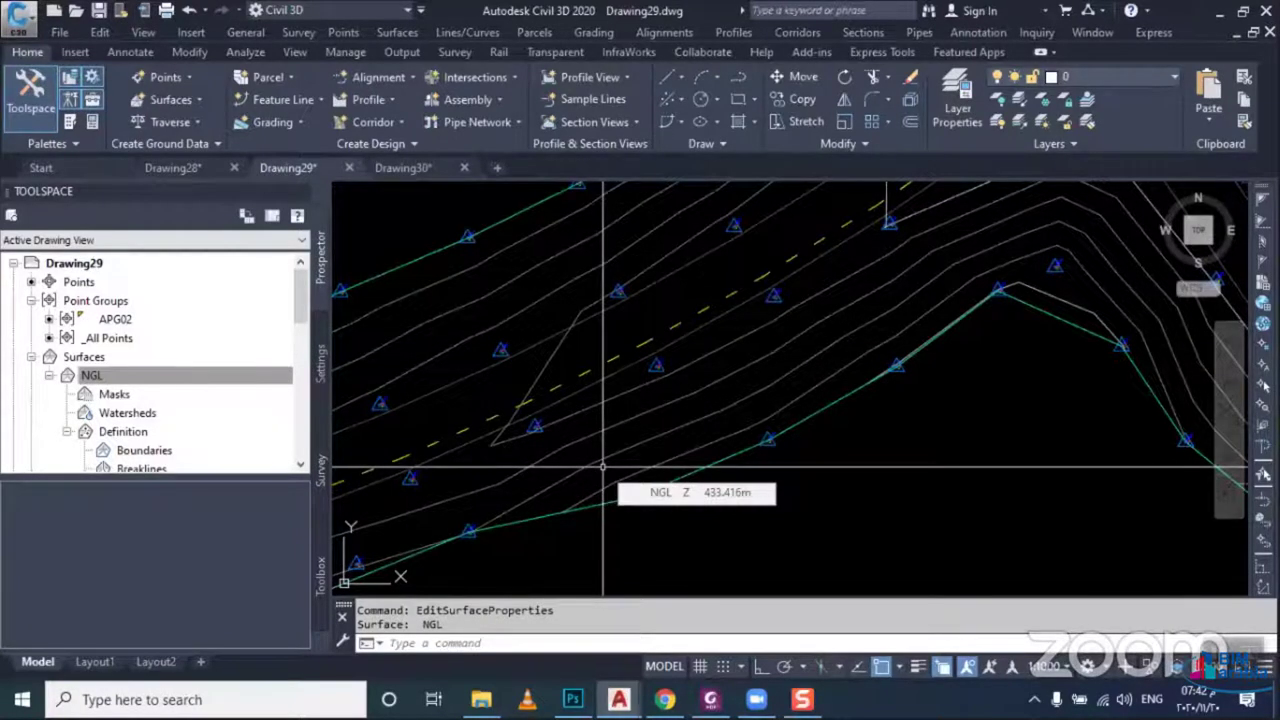
Select the NGL surface and open its properties from the shortcut menu
{"action": "scroll", "coordinate": [640, 470], "scroll_direction": "down", "scroll_amount": 2}
{"action": "scroll", "coordinate": [657, 477], "scroll_direction": "down", "scroll_amount": 1}
{"action": "scroll", "coordinate": [643, 506], "scroll_direction": "down", "scroll_amount": 1}
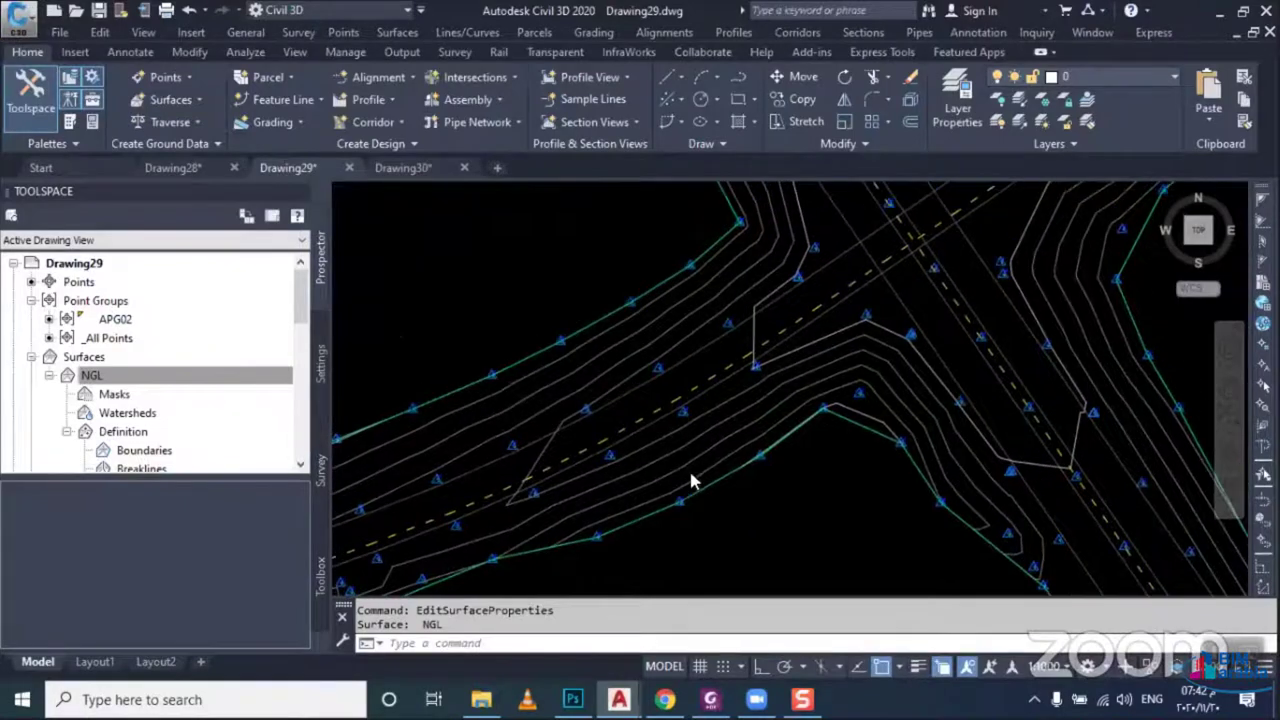
{"action": "left_click", "coordinate": [567, 420]}
{"action": "right_click", "coordinate": [567, 420]}
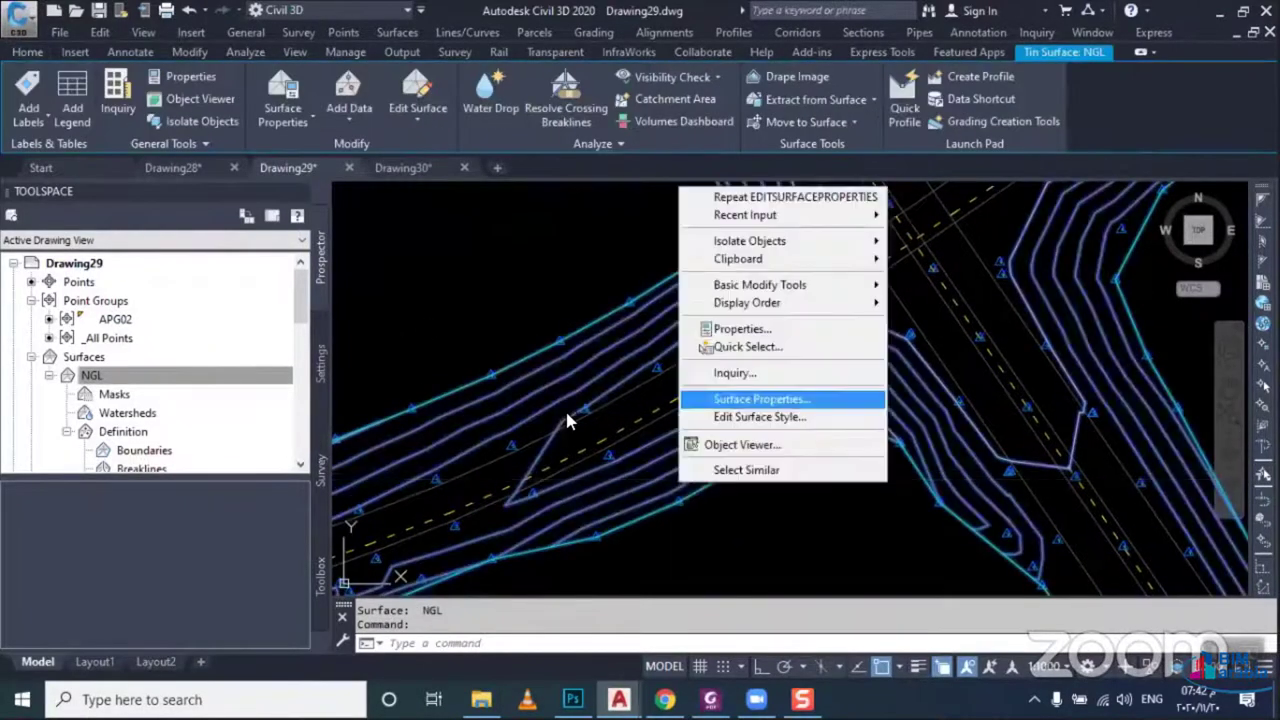
{"action": "key", "text": "Return"}
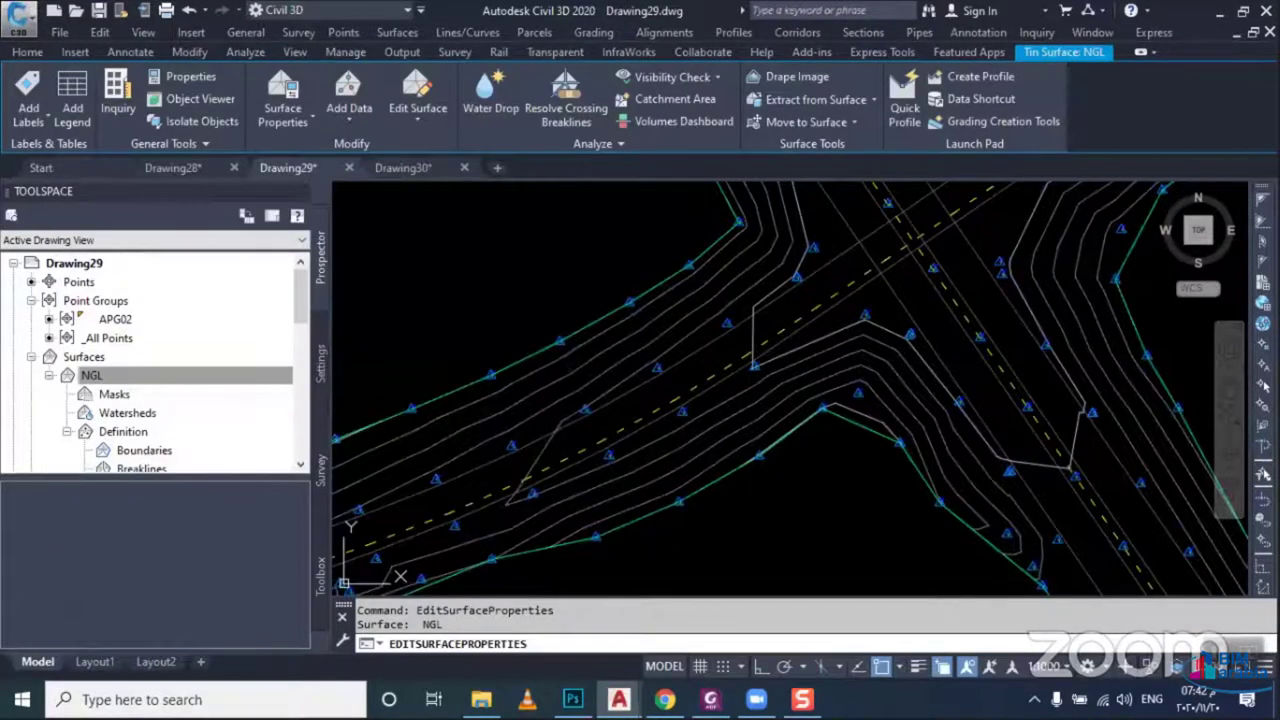
Reselect the NGL surface and drop down its Add Labels list of label types
{"action": "scroll", "coordinate": [665, 470], "scroll_direction": "up", "scroll_amount": 2}
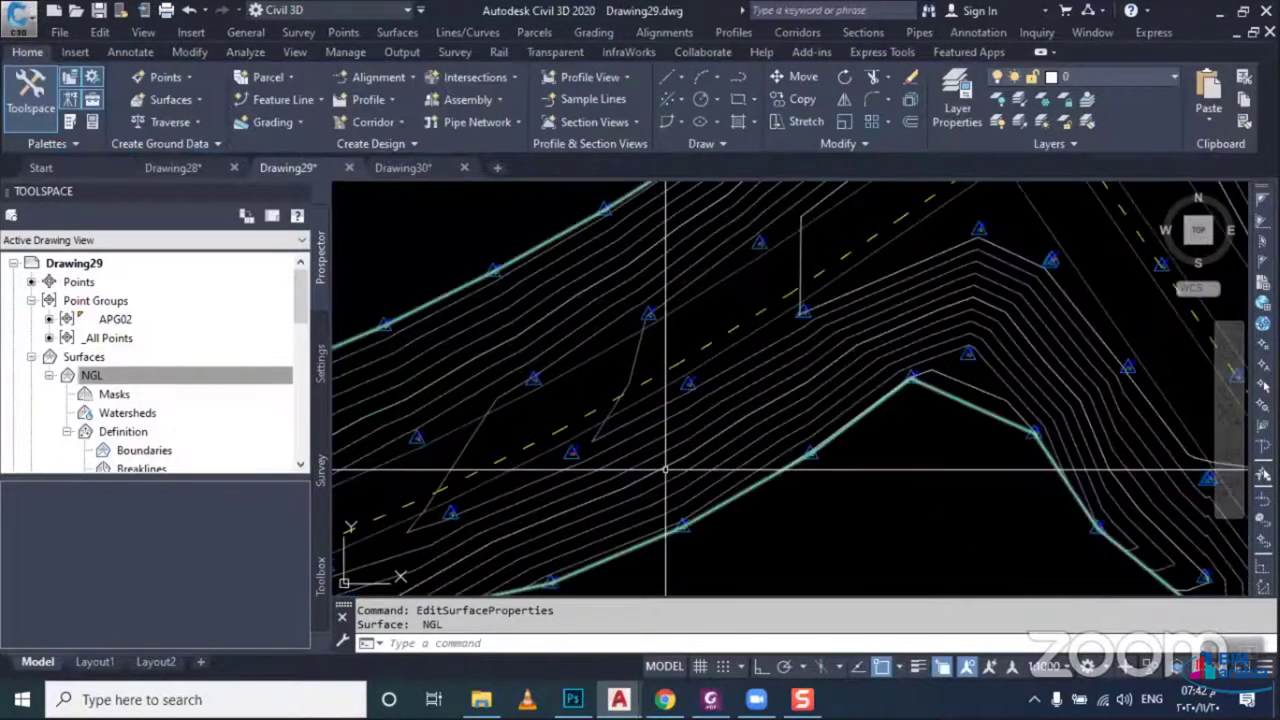
{"action": "middle_click_drag", "start_coordinate": [727, 463], "coordinate": [662, 475]}
{"action": "scroll", "coordinate": [658, 437], "scroll_direction": "up", "scroll_amount": 2}
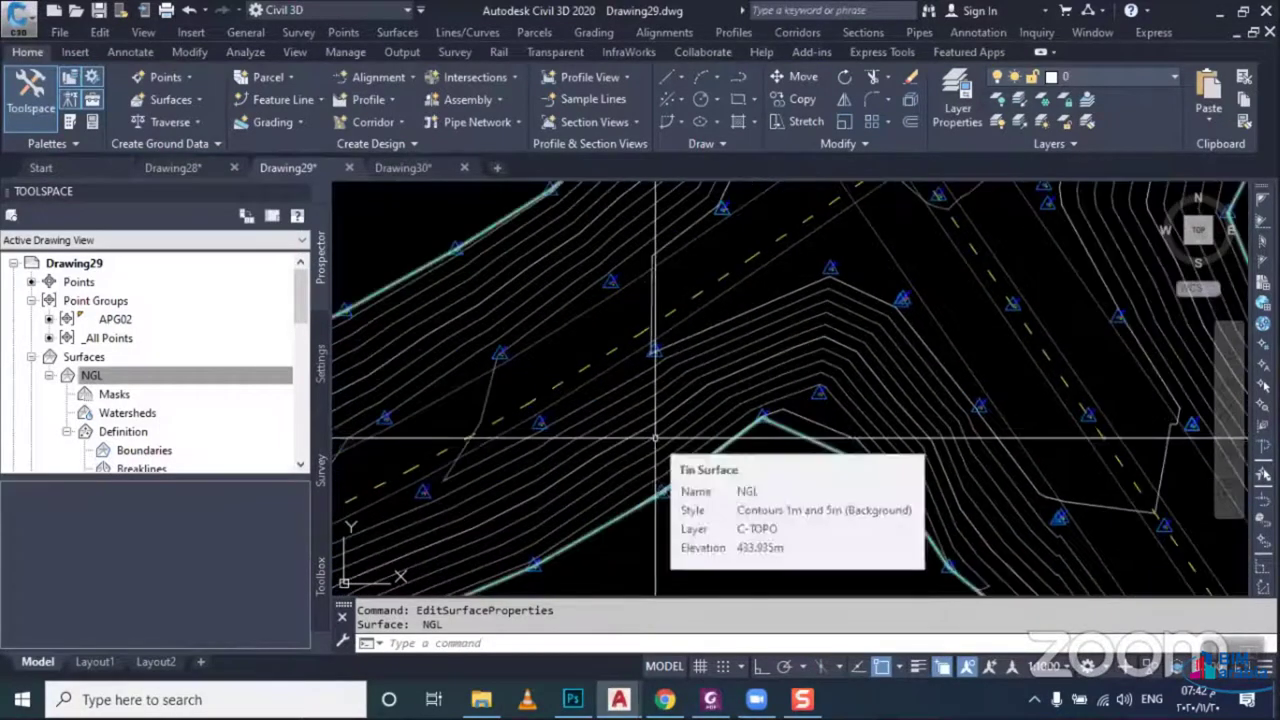
{"action": "left_click", "coordinate": [658, 437]}
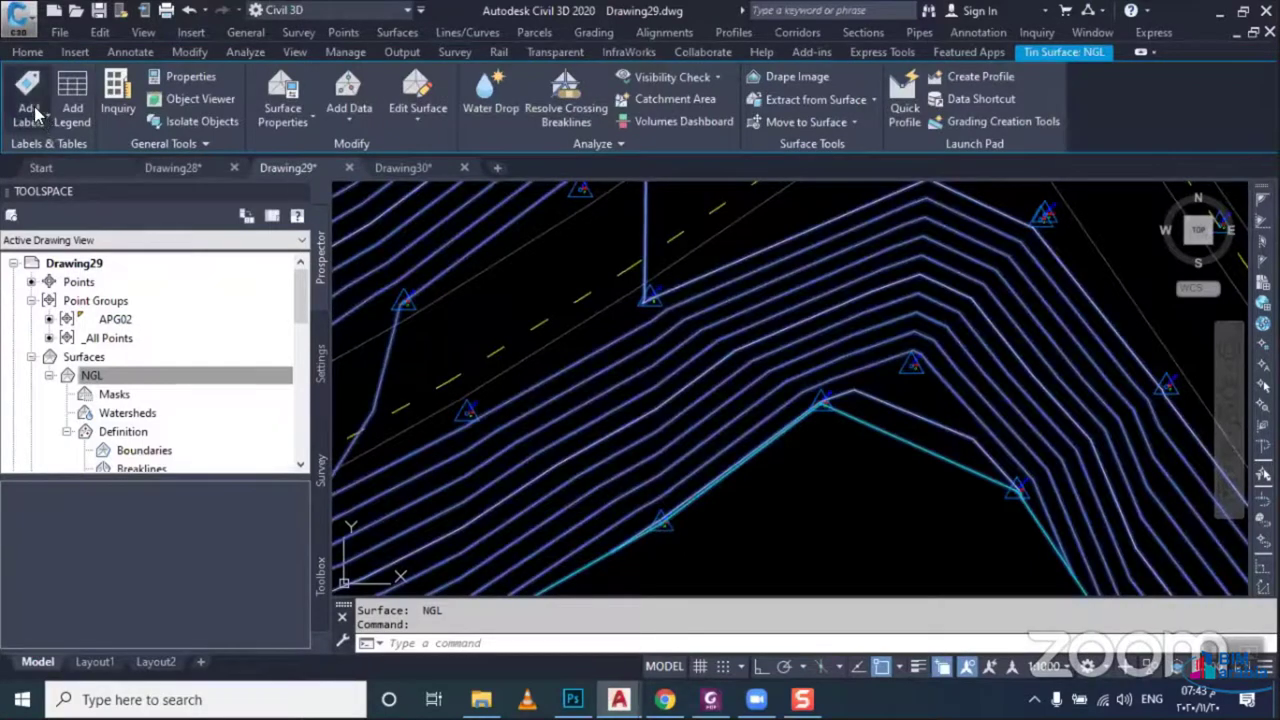
{"action": "left_click", "coordinate": [30, 112]}
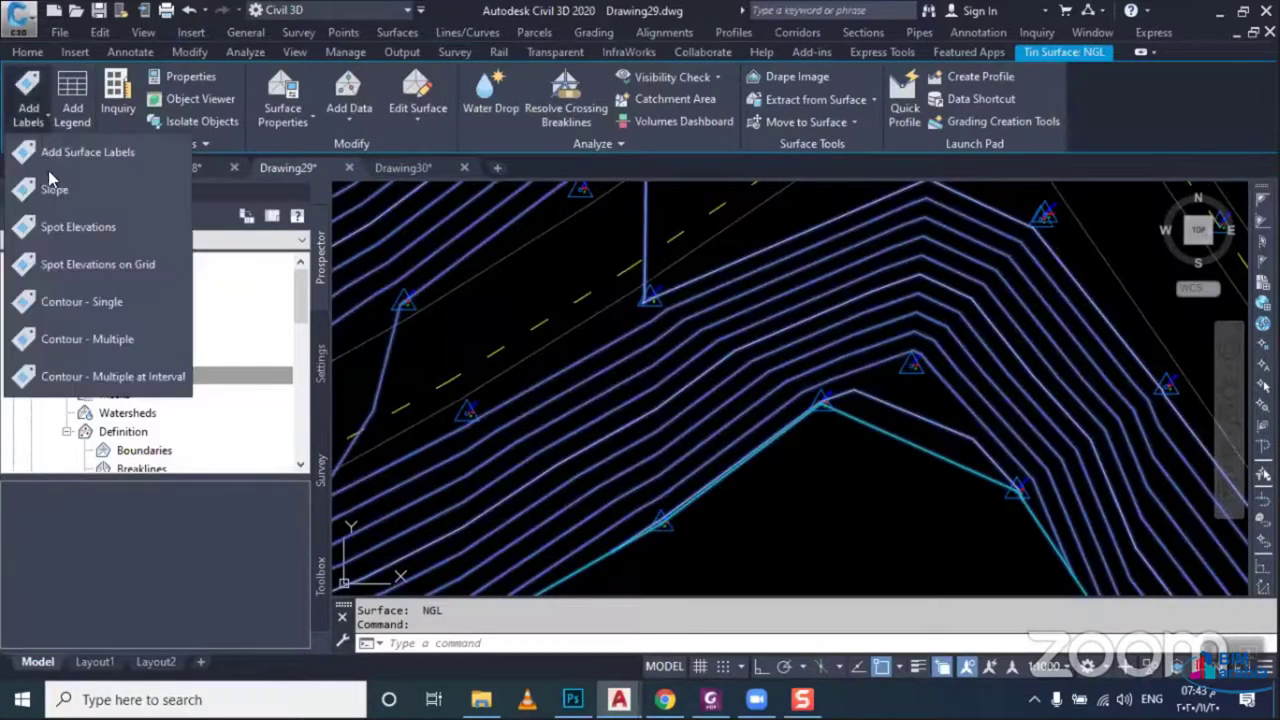
Add single contour labels to five NGL contours, including 434.00 and 435.00, then reselect the surface
{"action": "left_click", "coordinate": [118, 310]}
{"action": "scroll", "coordinate": [720, 420], "scroll_direction": "up", "scroll_amount": 2}
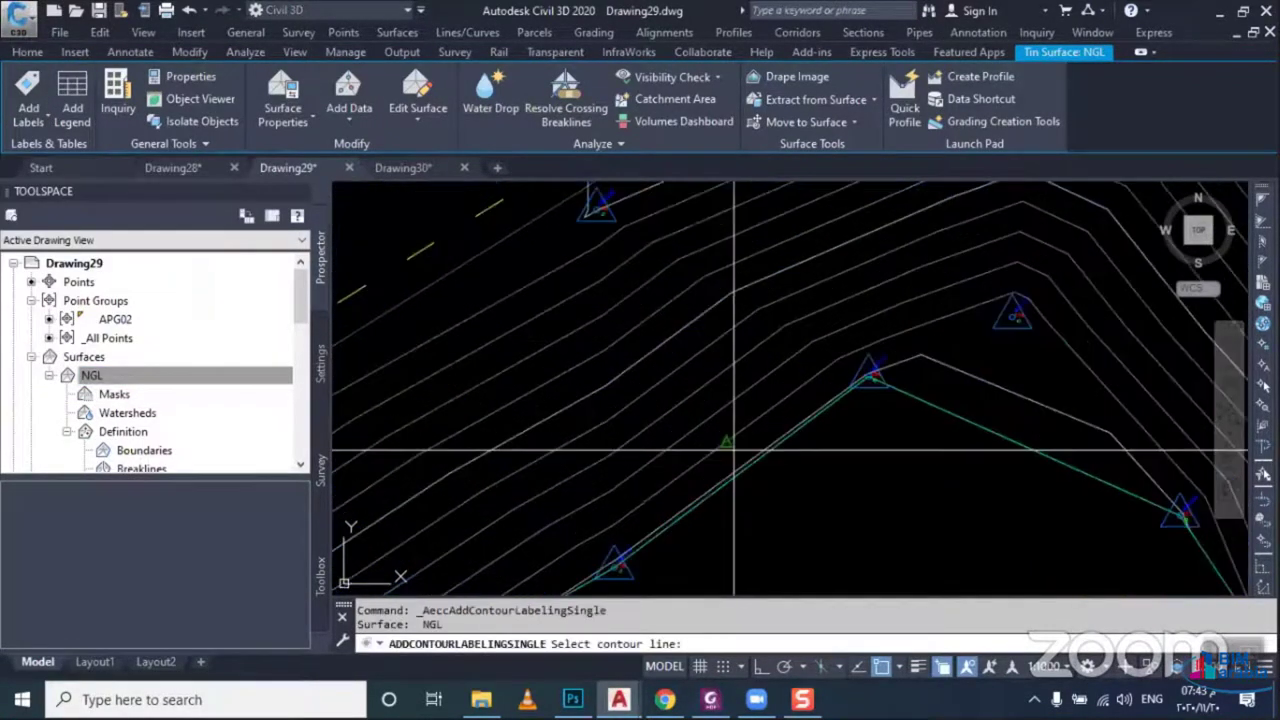
{"action": "scroll", "coordinate": [680, 450], "scroll_direction": "up", "scroll_amount": 2}
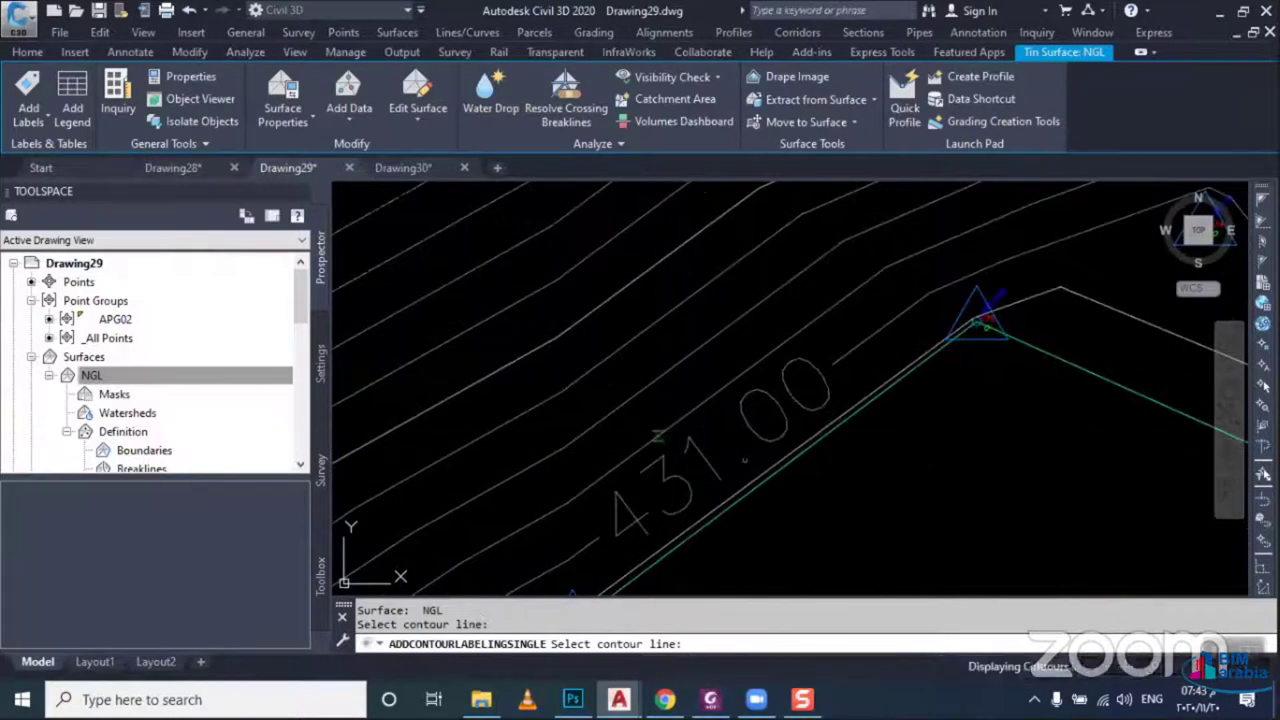
{"action": "left_click", "coordinate": [650, 440]}
{"action": "left_click", "coordinate": [601, 366]}
{"action": "left_click", "coordinate": [592, 318]}
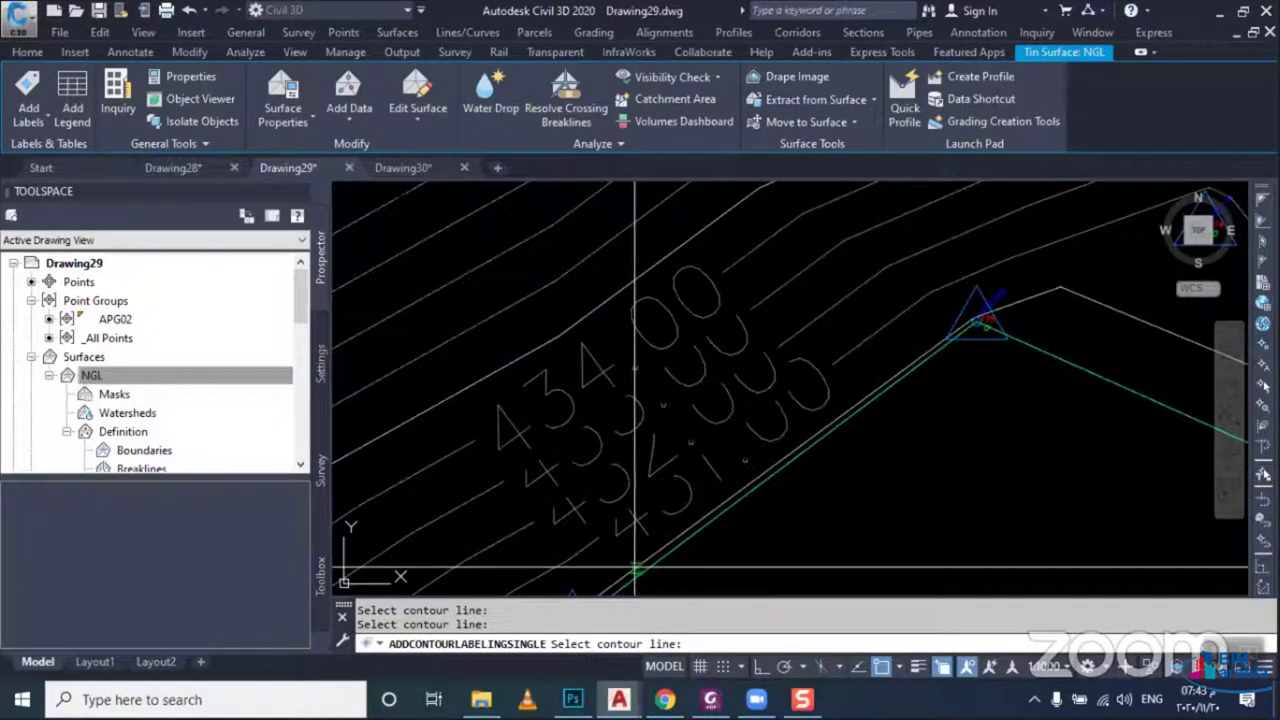
{"action": "left_click", "coordinate": [635, 568]}
{"action": "scroll", "coordinate": [634, 568], "scroll_direction": "down", "scroll_amount": 2}
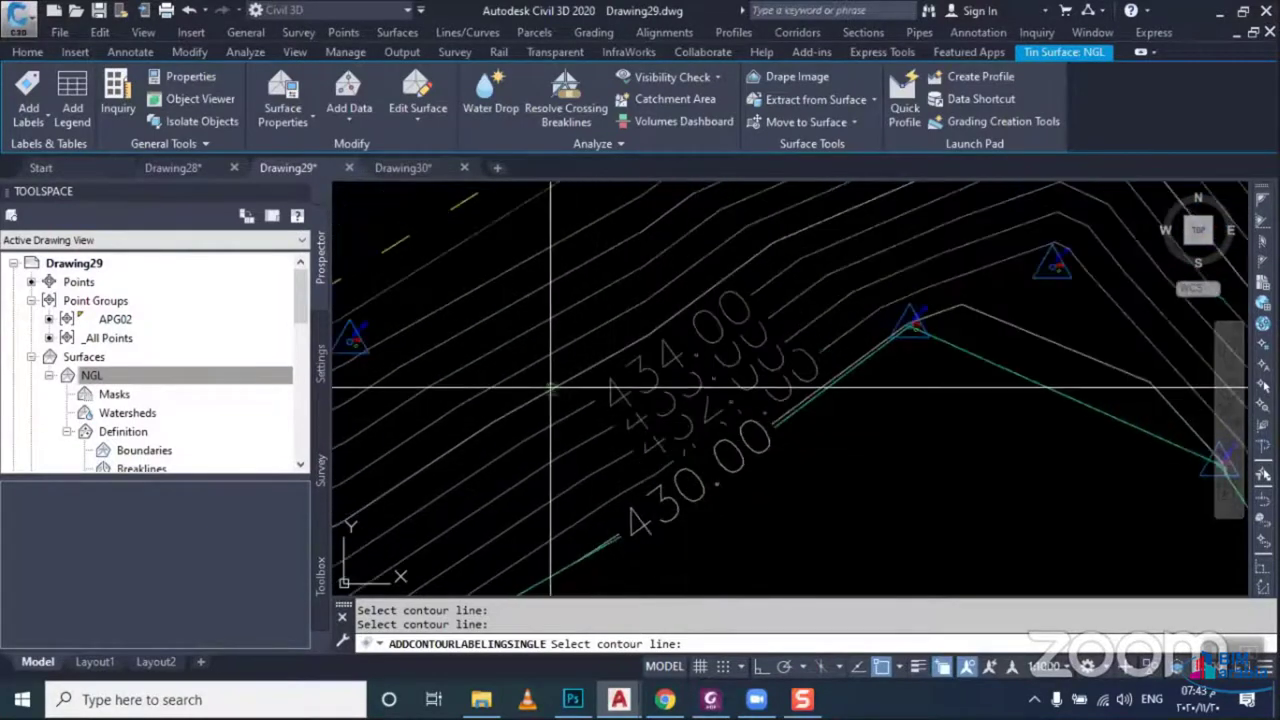
{"action": "left_click", "coordinate": [553, 387]}
{"action": "key", "text": "Escape"}
{"action": "left_click", "coordinate": [629, 423]}
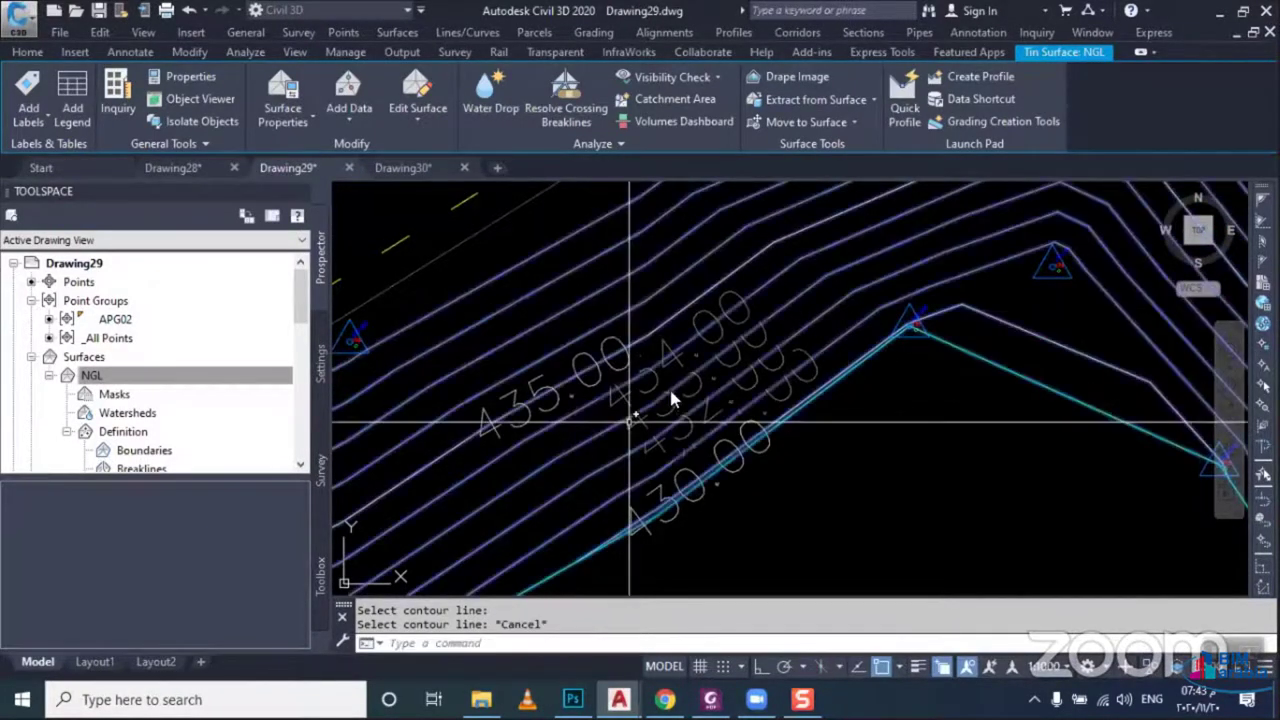
{"action": "right_click", "coordinate": [629, 423]}
Set the Major Contour colour to yellow in NGL's surface style and accept both dialogs
{"action": "left_click", "coordinate": [686, 374]}
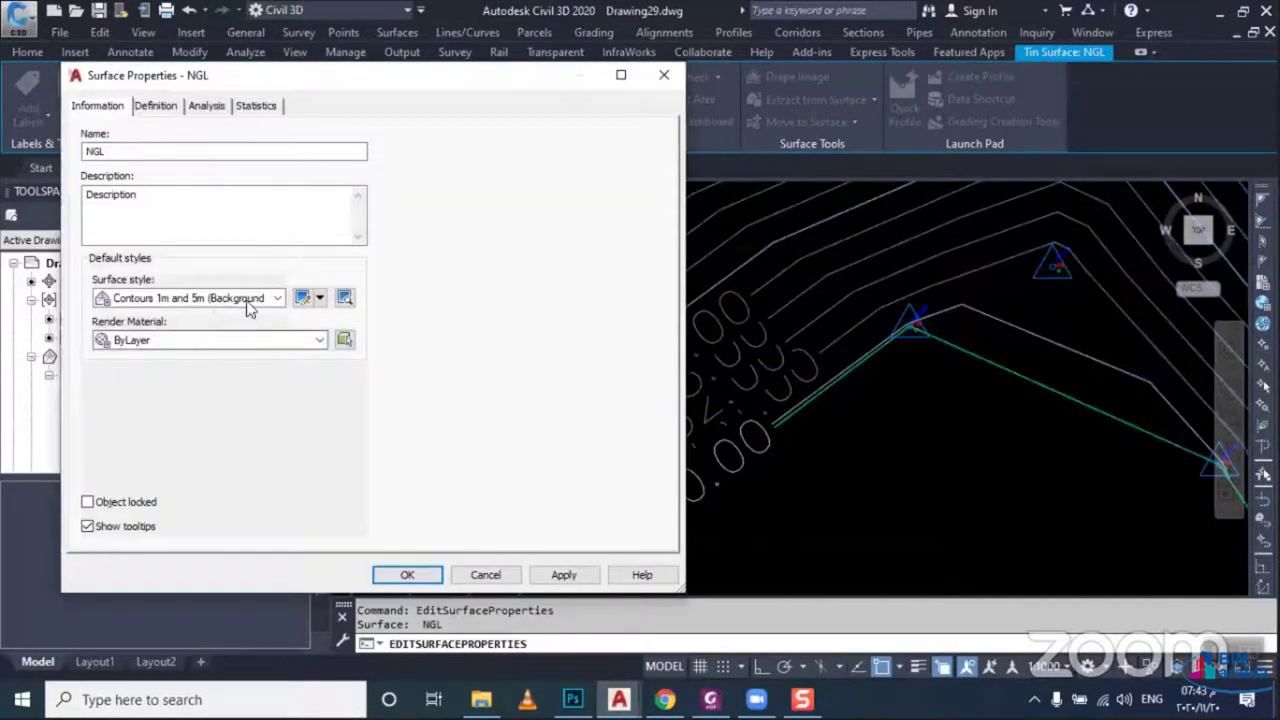
{"action": "left_click", "coordinate": [303, 297]}
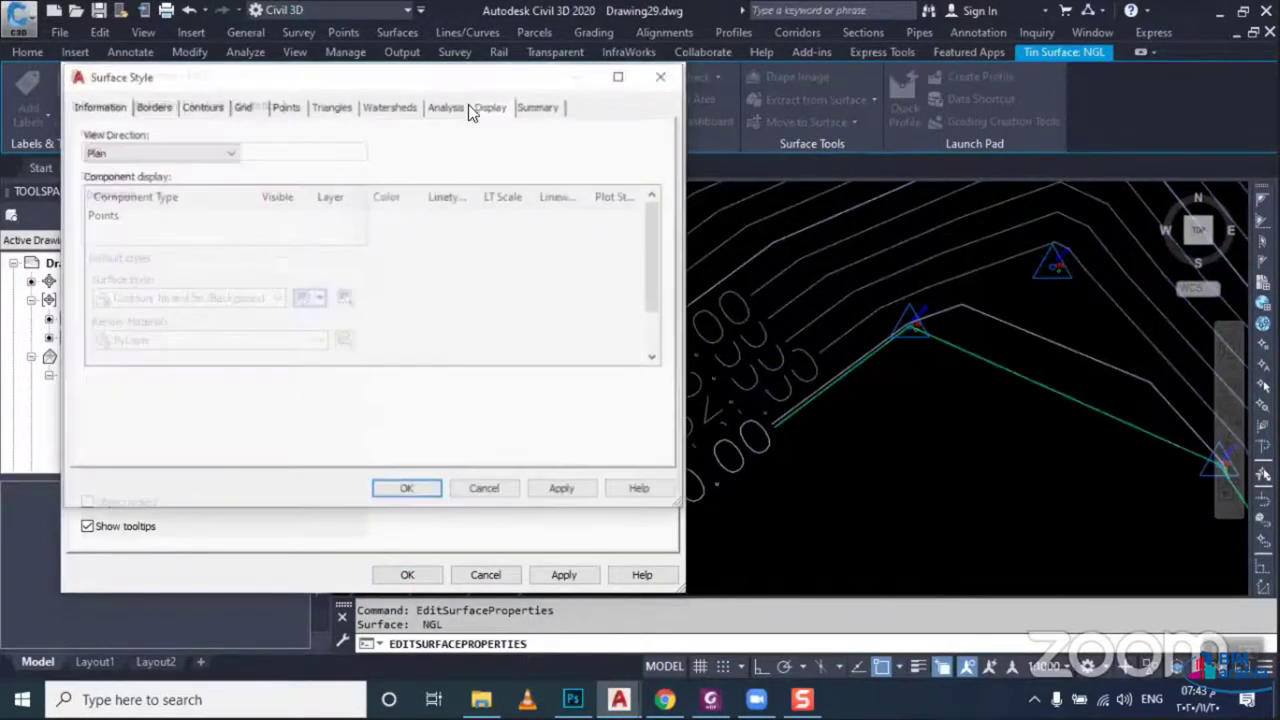
{"action": "left_click", "coordinate": [196, 264]}
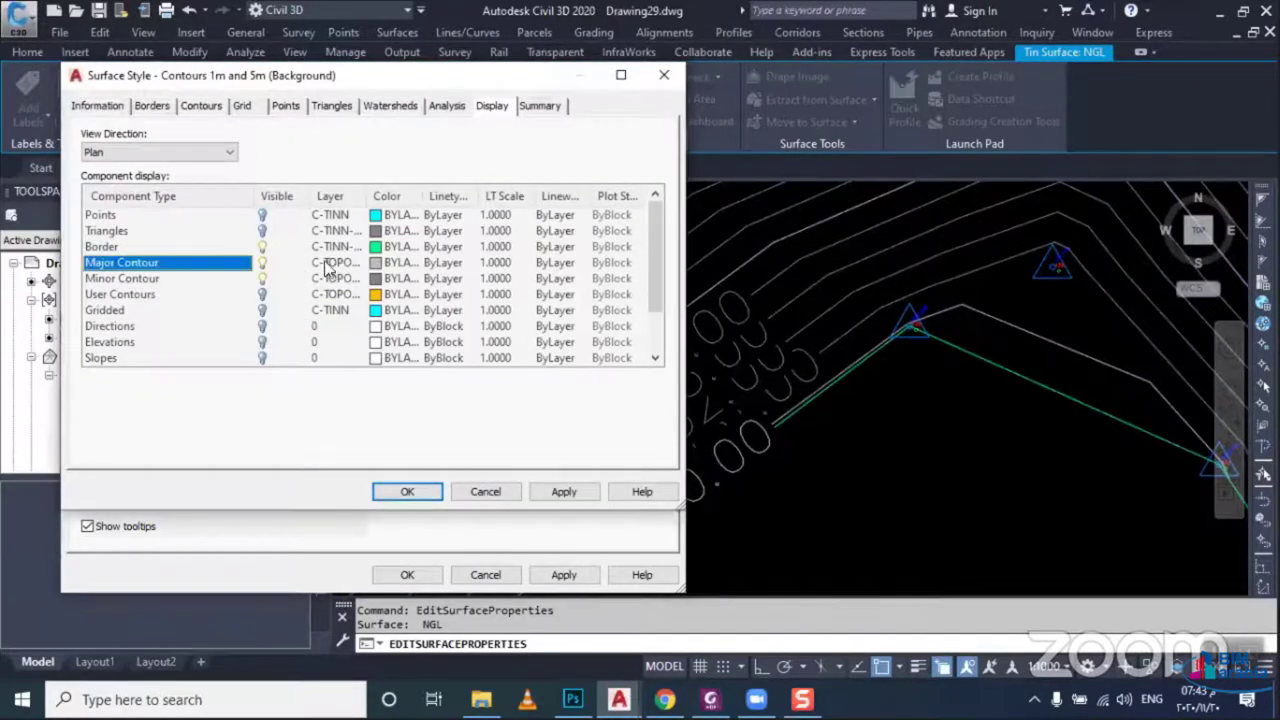
{"action": "left_click", "coordinate": [376, 262]}
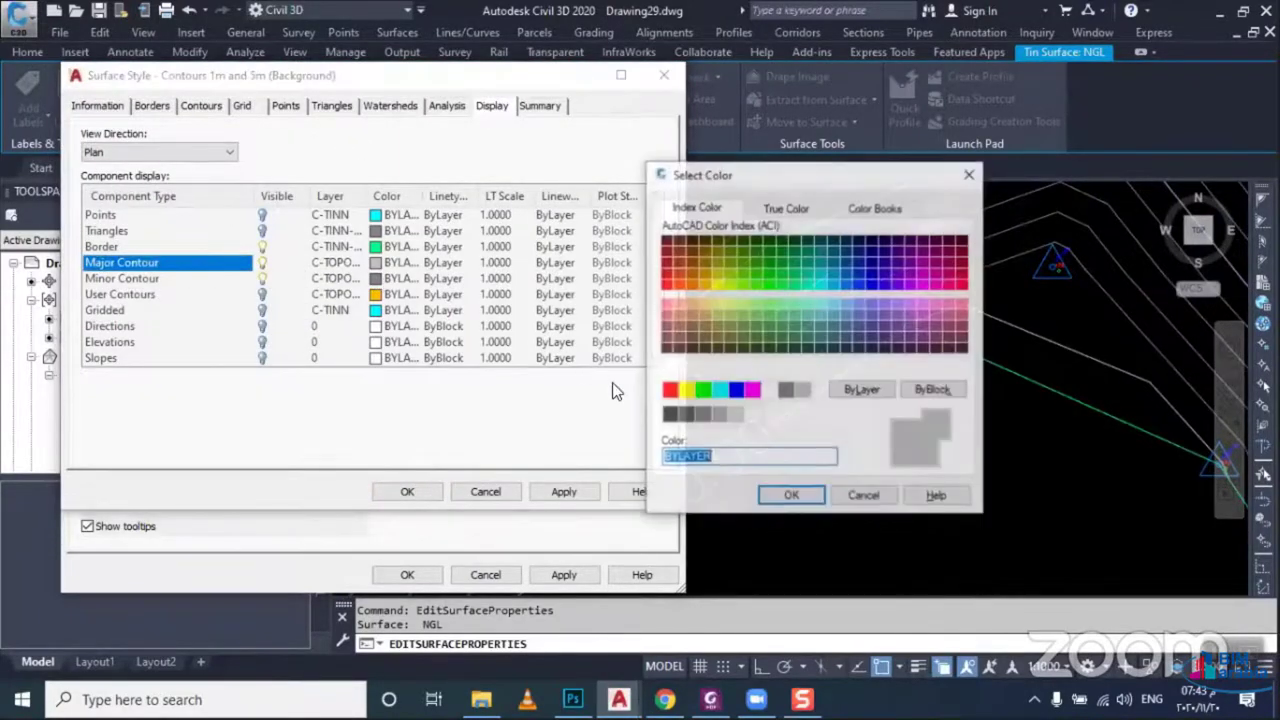
{"action": "left_click", "coordinate": [686, 390]}
{"action": "left_click", "coordinate": [788, 496]}
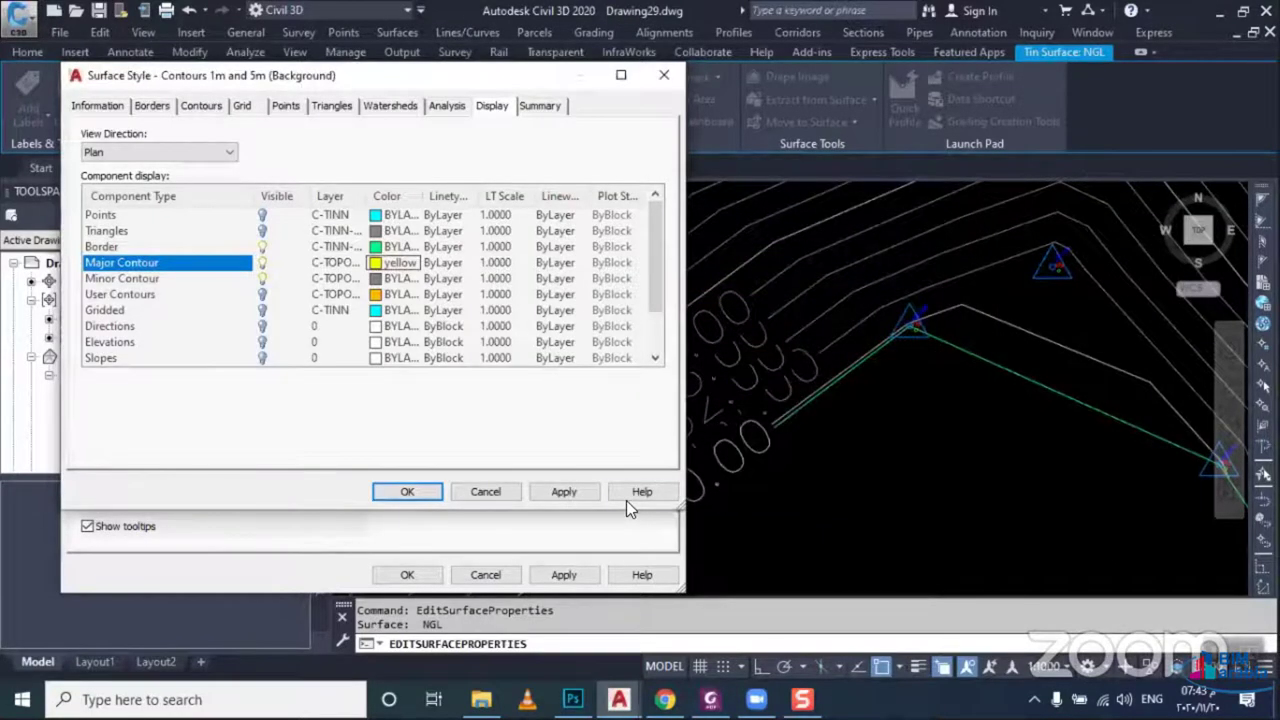
{"action": "left_click", "coordinate": [409, 493]}
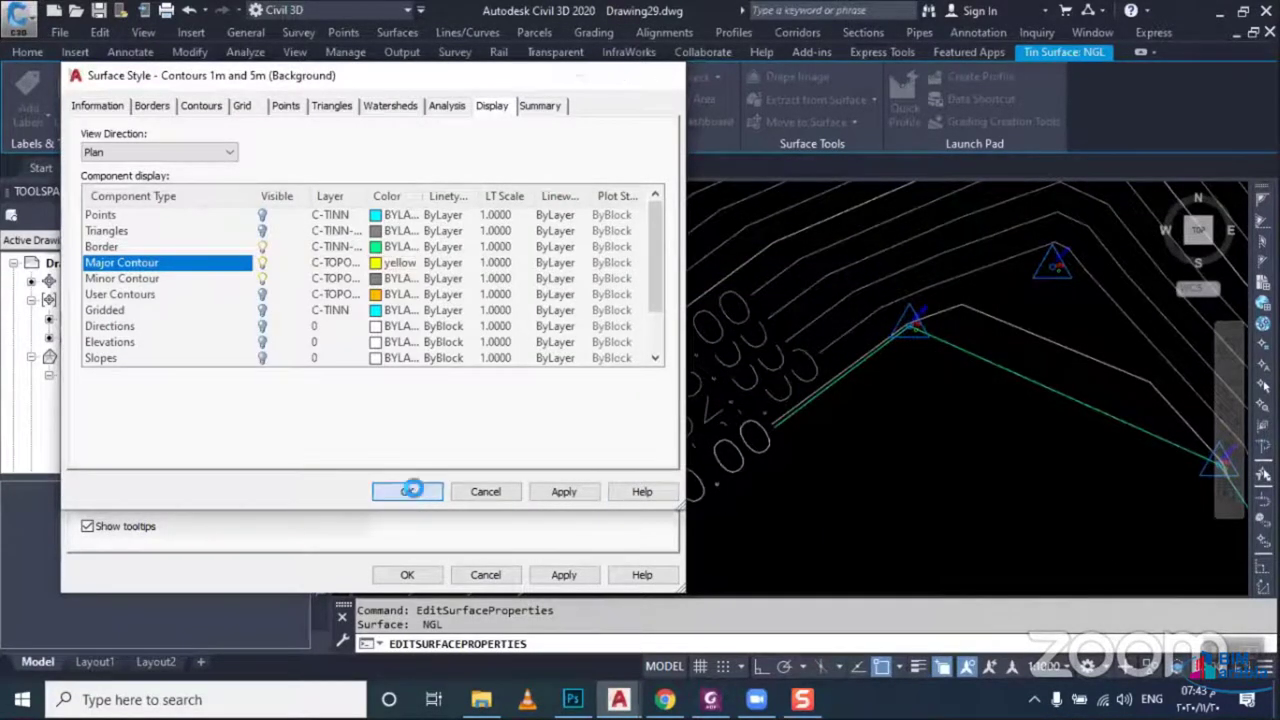
{"action": "key", "text": "Return"}
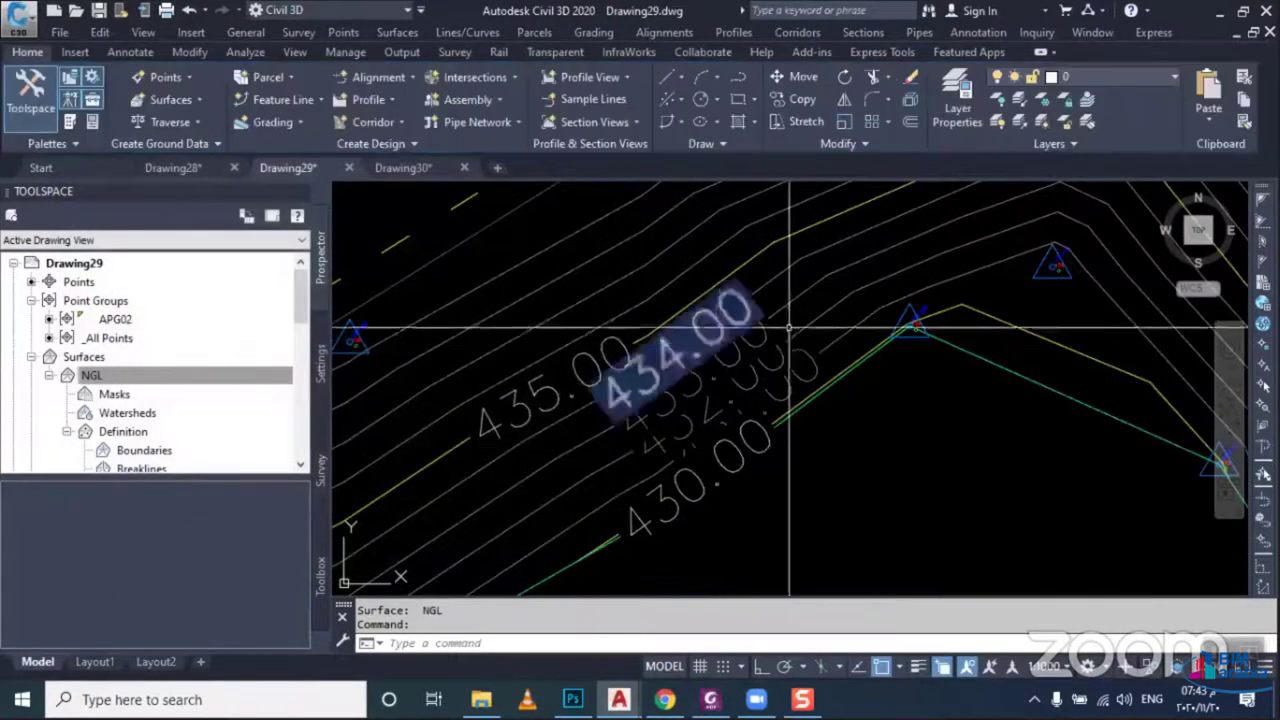
Pan across the labelled contours and reselect the NGL surface
{"action": "middle_click_drag", "start_coordinate": [789, 322], "coordinate": [674, 402]}
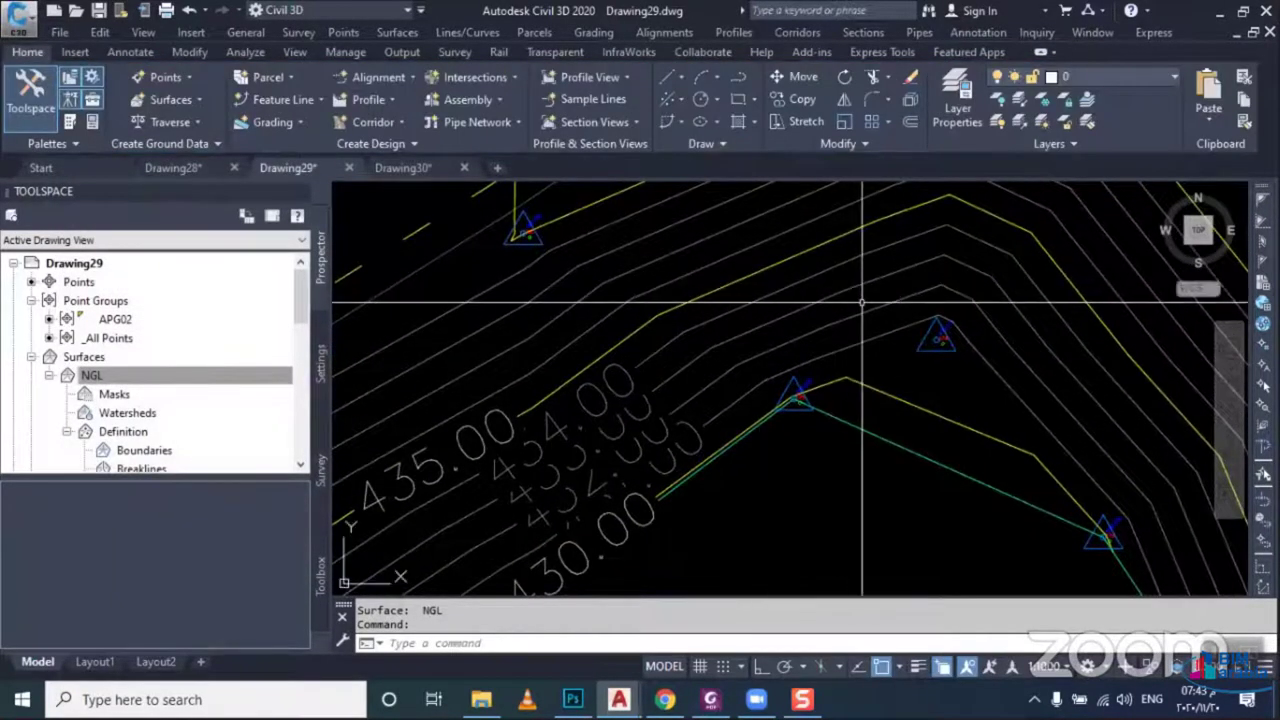
{"action": "scroll", "coordinate": [835, 396], "scroll_direction": "down", "scroll_amount": 3}
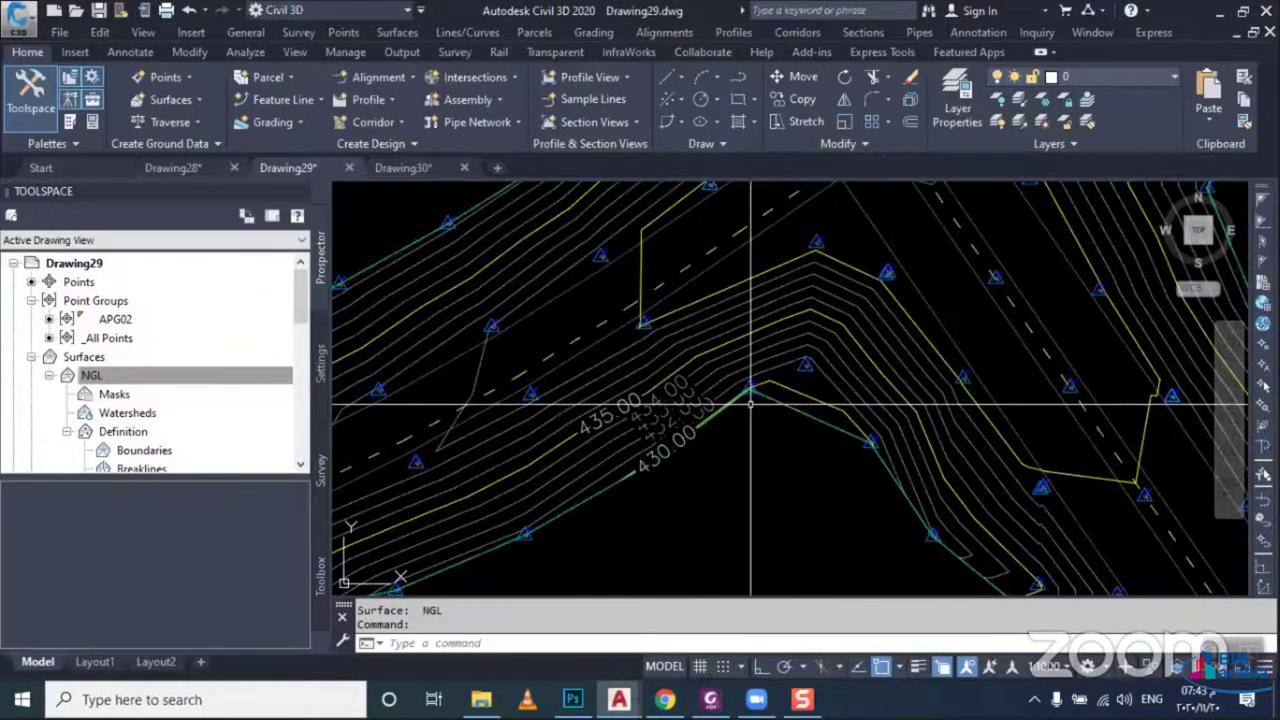
{"action": "middle_click_drag", "start_coordinate": [750, 403], "coordinate": [896, 346]}
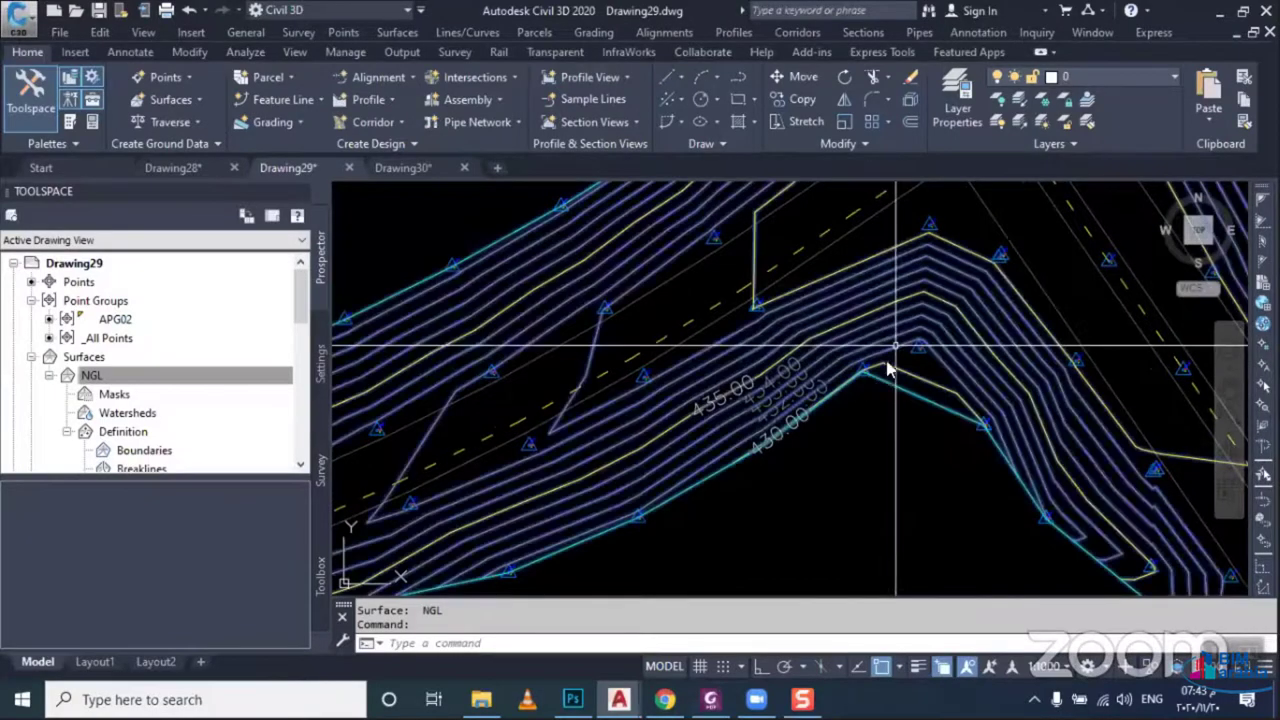
{"action": "left_click", "coordinate": [896, 346]}
{"action": "right_click", "coordinate": [855, 380]}
{"action": "key", "text": "Escape"}
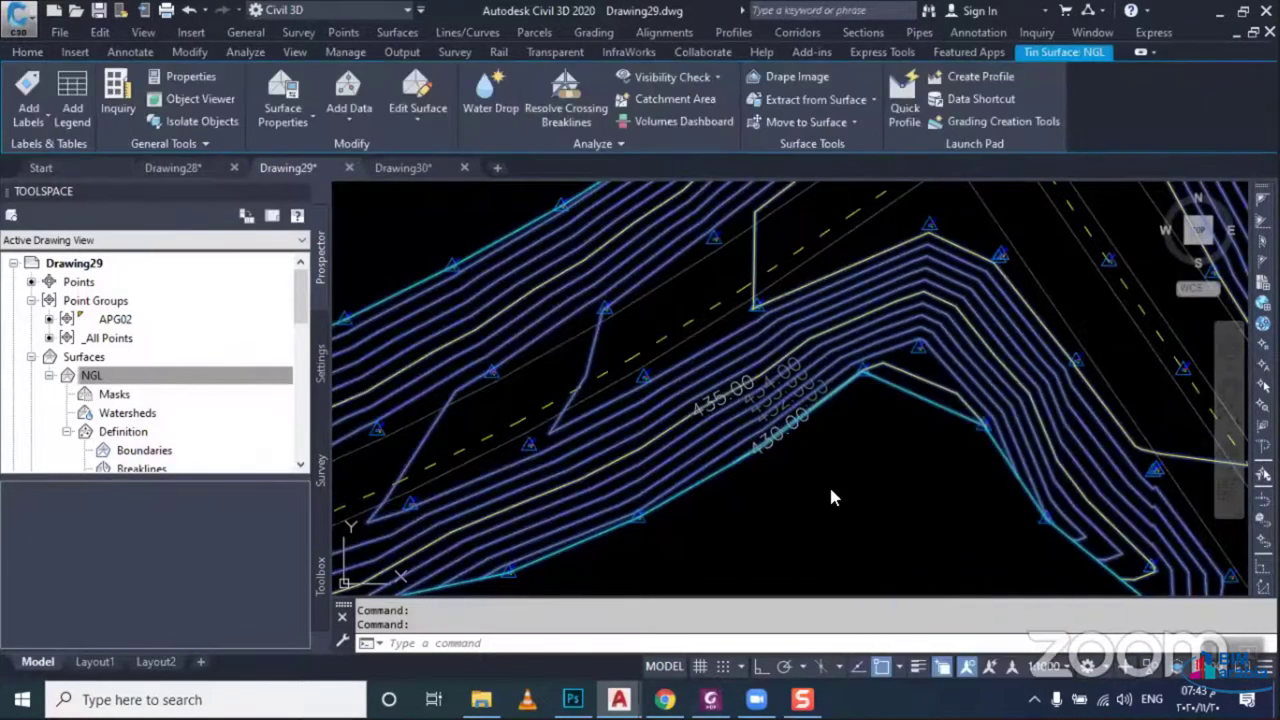
Copy the NGL surface's Contours 1m and 5m (Background) style and name the copy MSS
{"action": "double_click", "coordinate": [266, 374]}
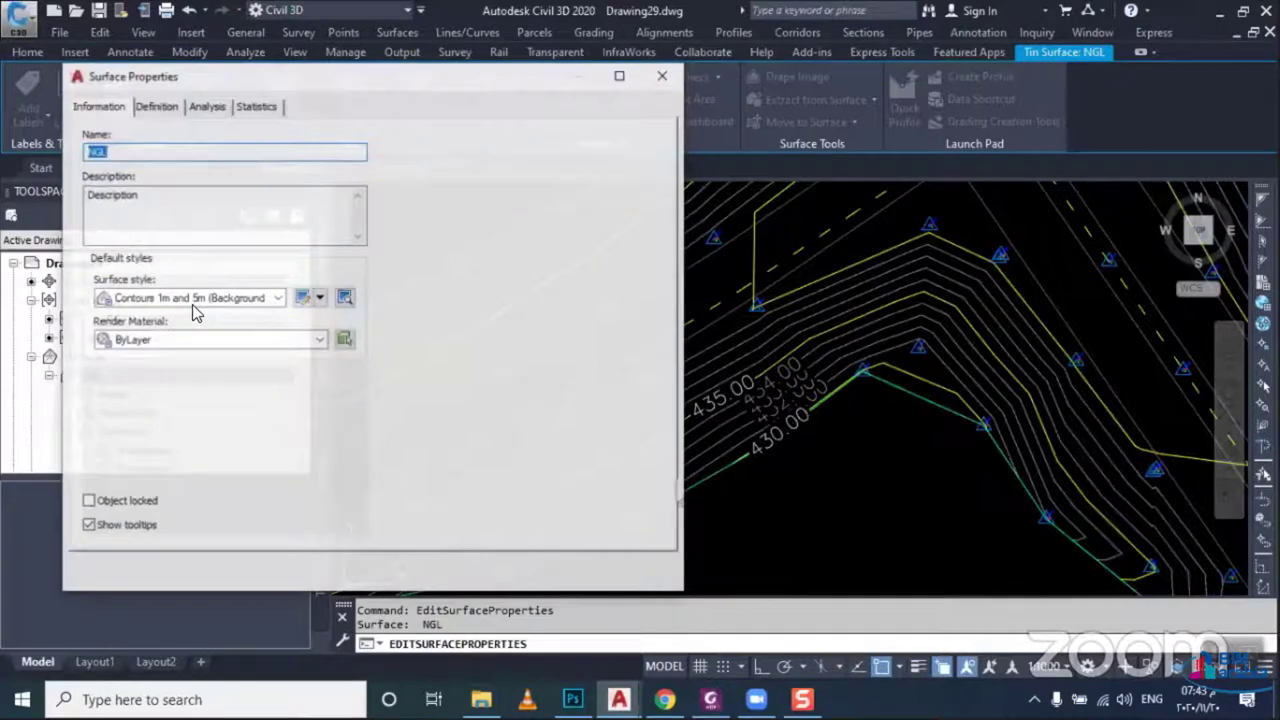
{"action": "left_click", "coordinate": [195, 300]}
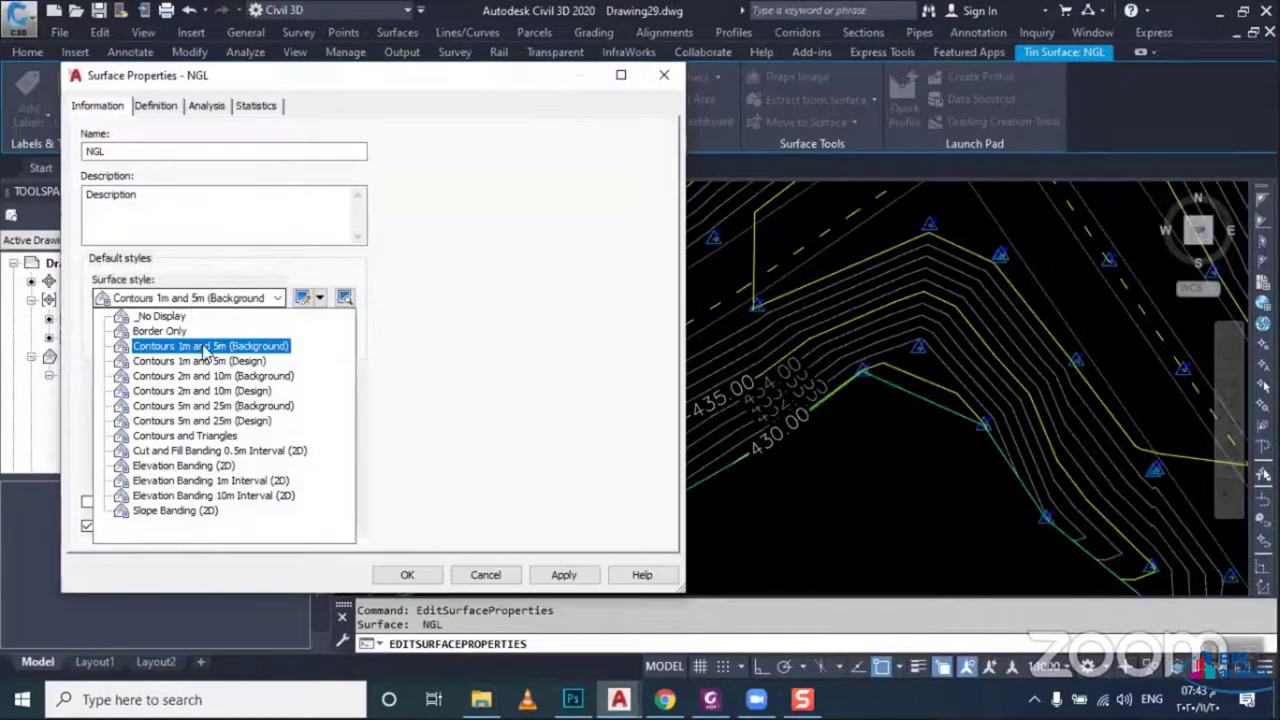
{"action": "left_click", "coordinate": [205, 346]}
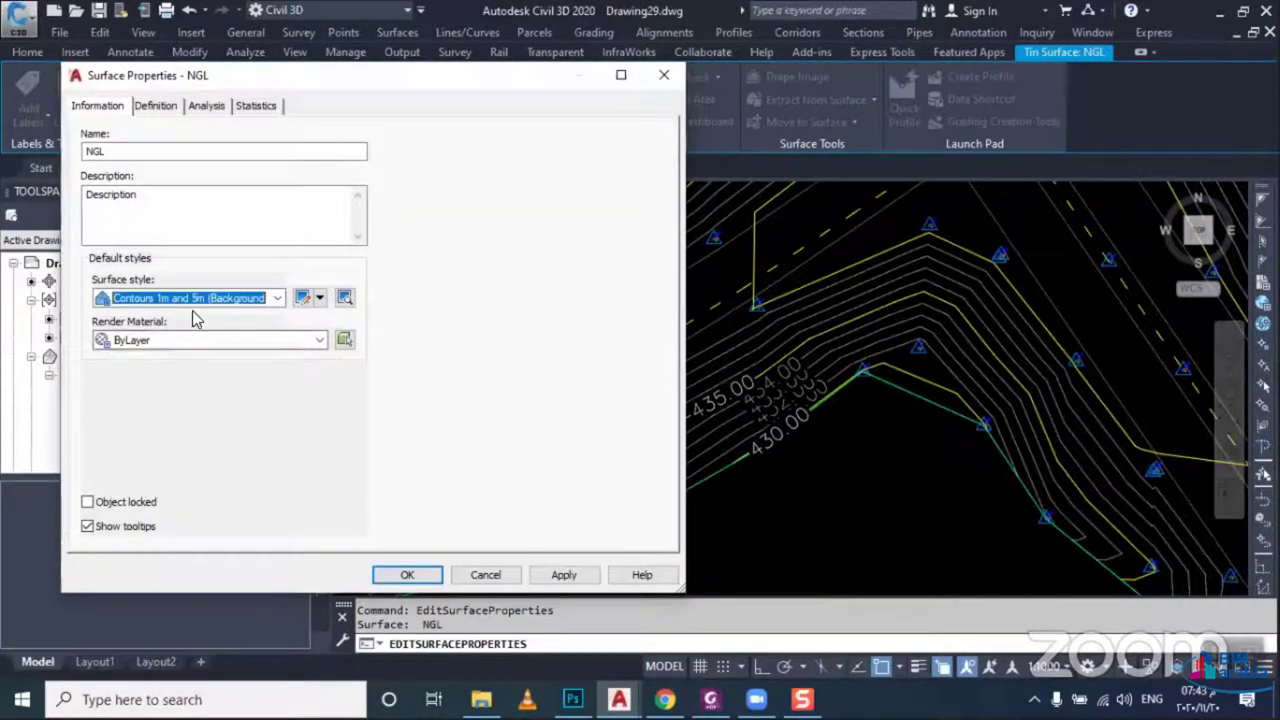
{"action": "left_click", "coordinate": [318, 298]}
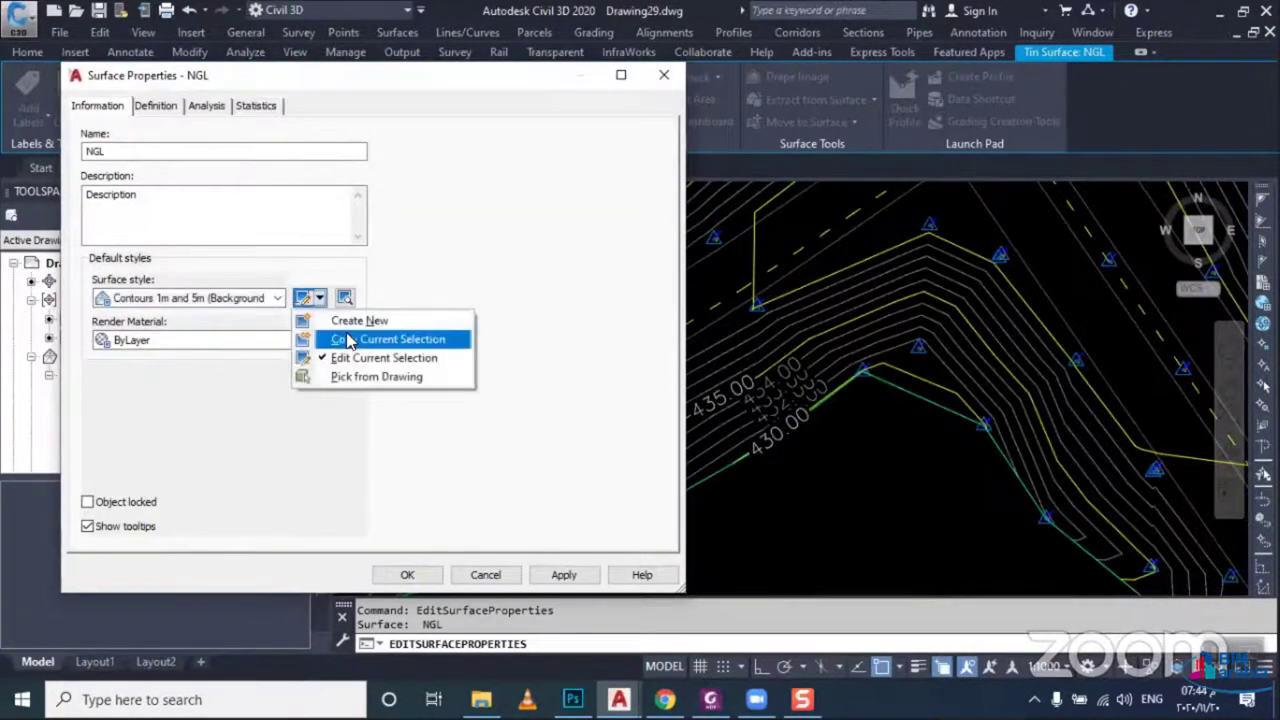
{"action": "left_click", "coordinate": [340, 339]}
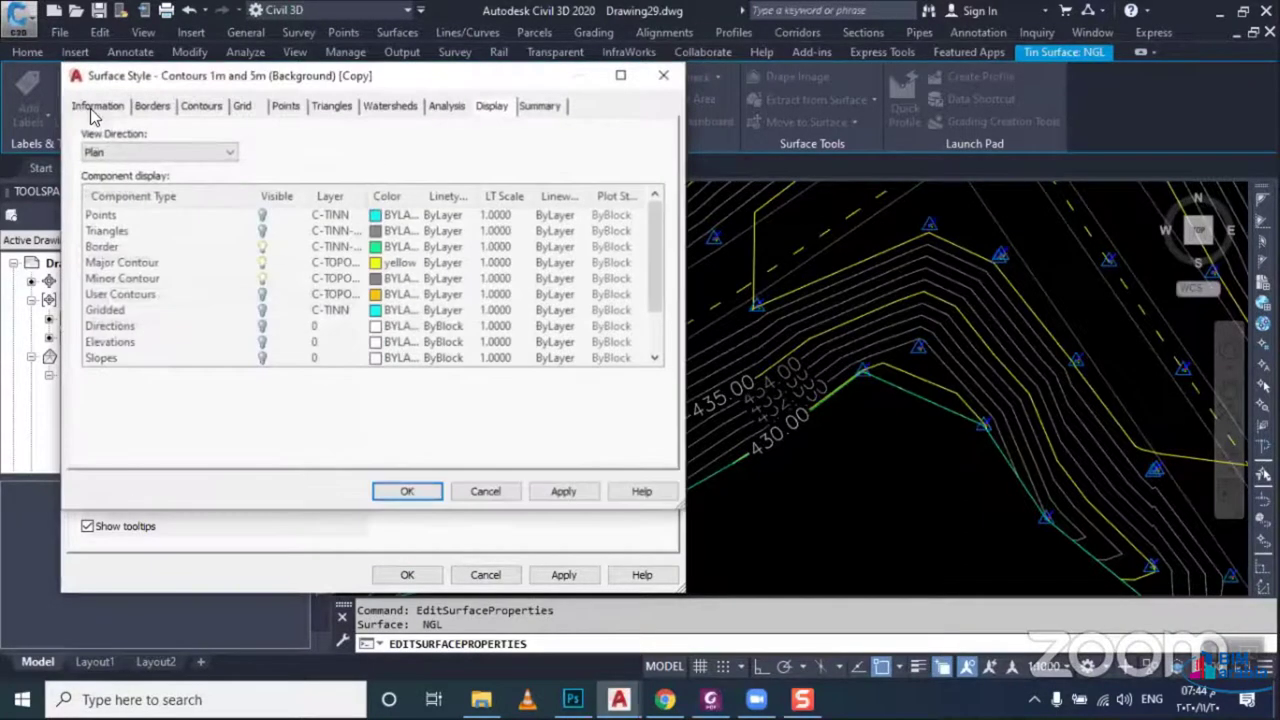
{"action": "left_click_drag", "start_coordinate": [292, 151], "coordinate": [15, 158]}
{"action": "type", "text": "MSS"}
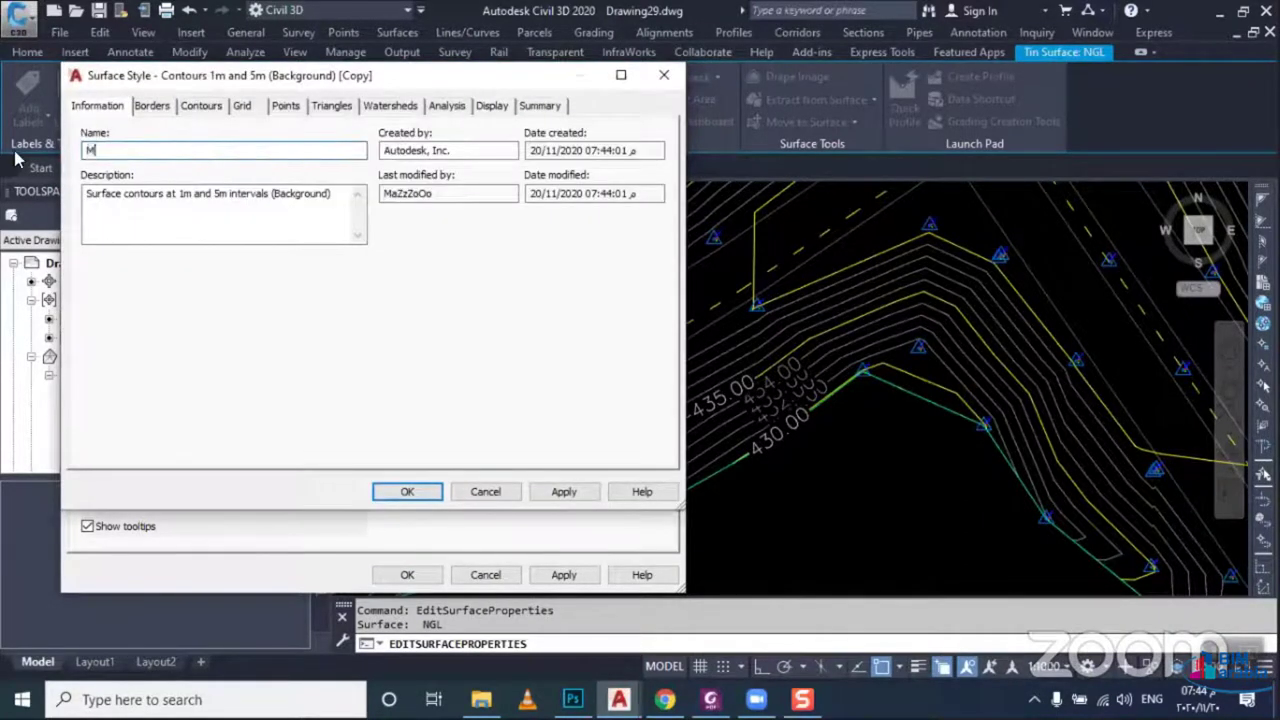
Give the MSS style a 0.5 m minor and 2 m major contour interval, then accept both dialogs
{"action": "left_click", "coordinate": [201, 110]}
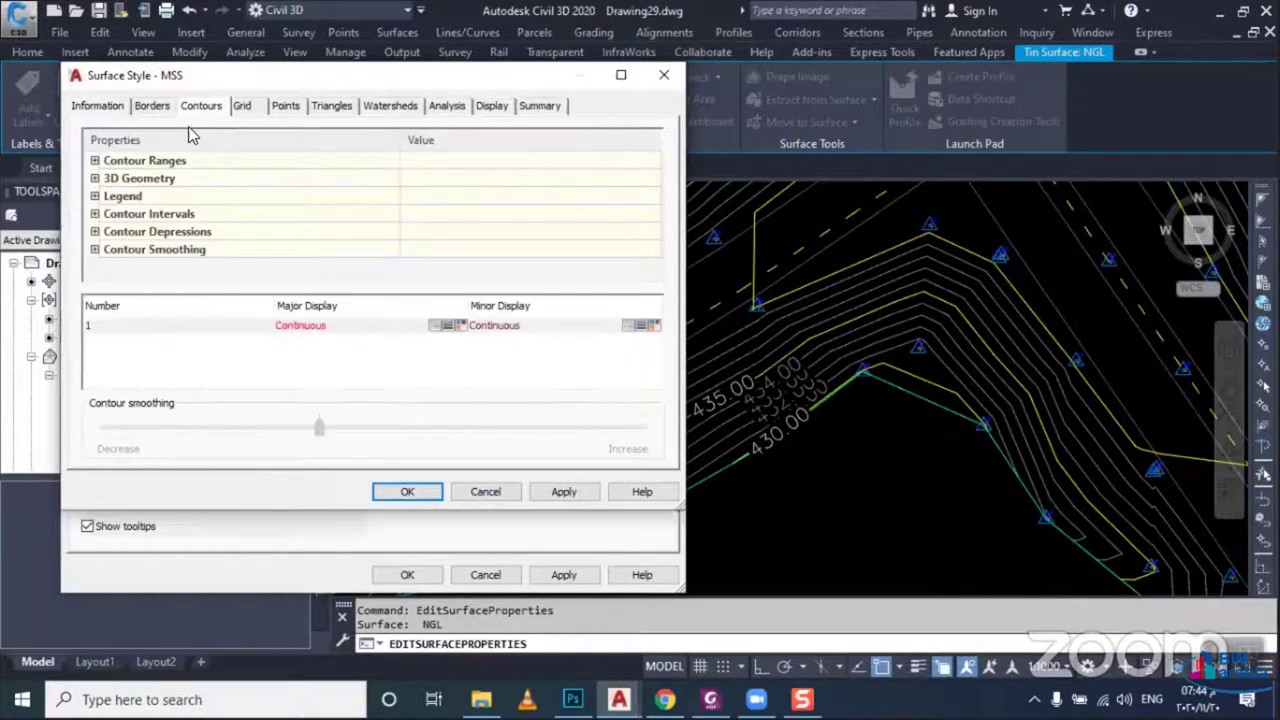
{"action": "left_click", "coordinate": [95, 214]}
{"action": "left_click", "coordinate": [452, 247]}
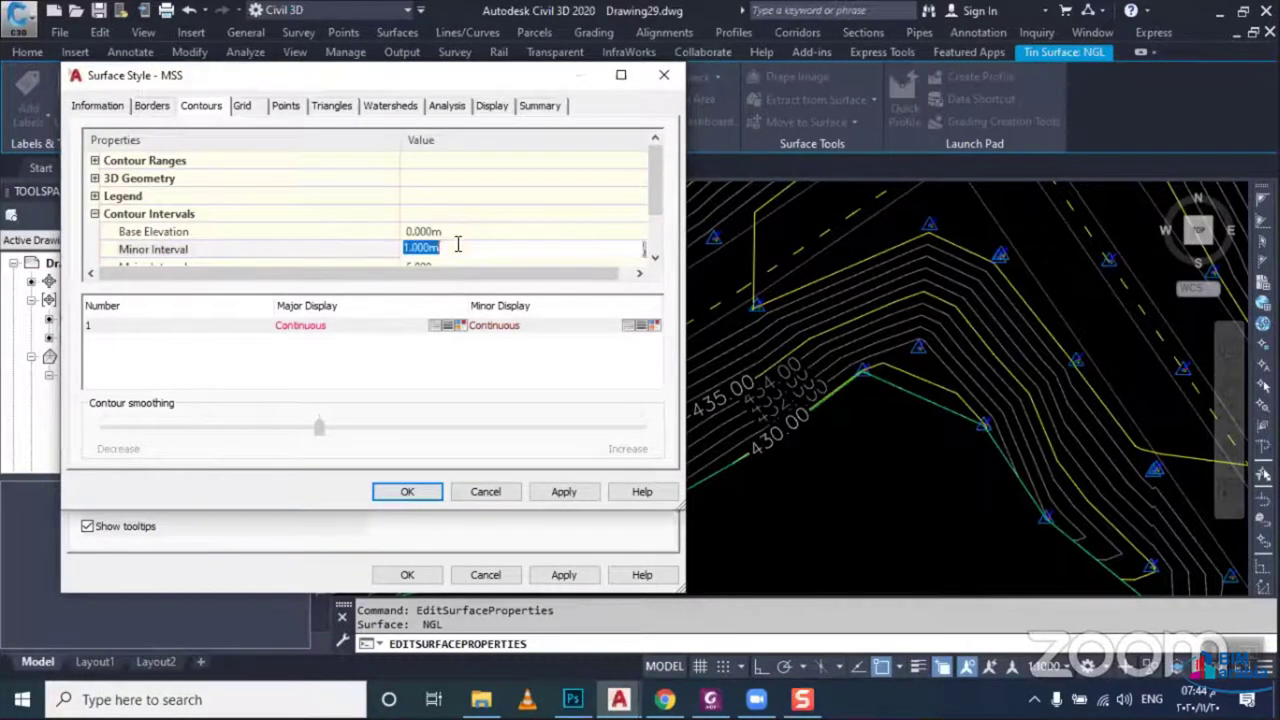
{"action": "scroll", "coordinate": [450, 262], "scroll_direction": "down", "scroll_amount": 1}
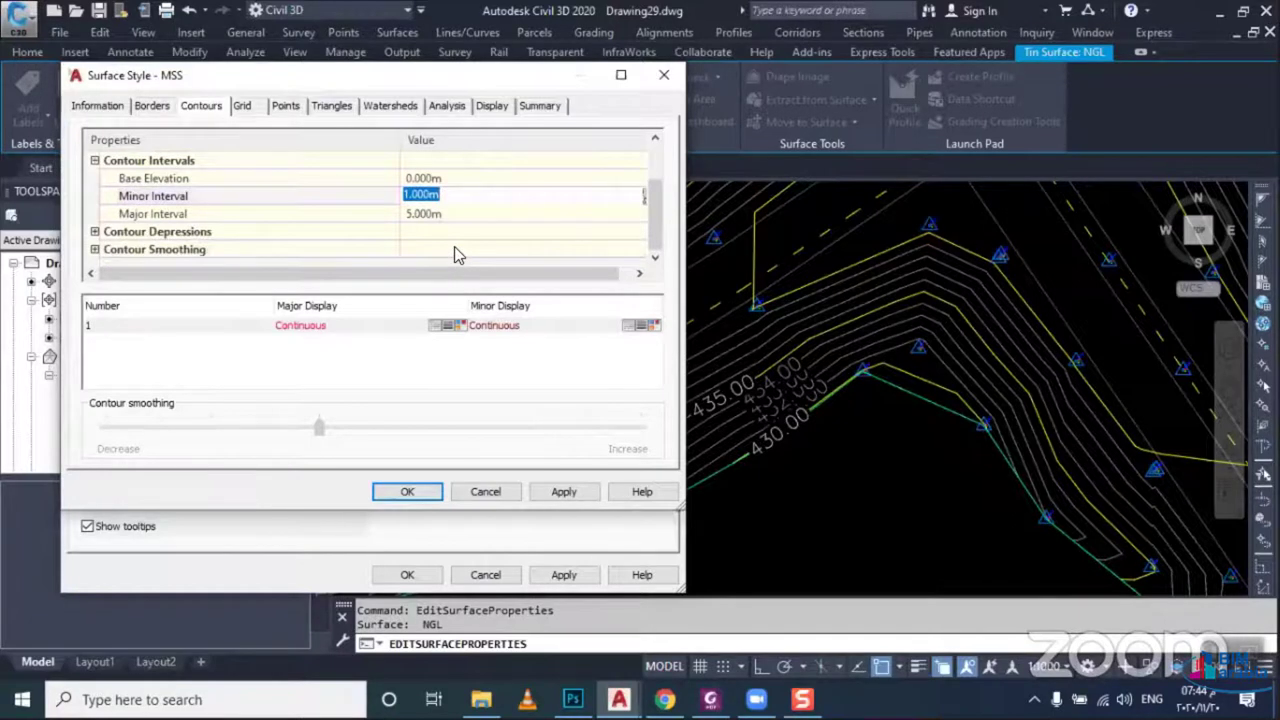
{"action": "type", "text": ".5"}
{"action": "left_click", "coordinate": [431, 222]}
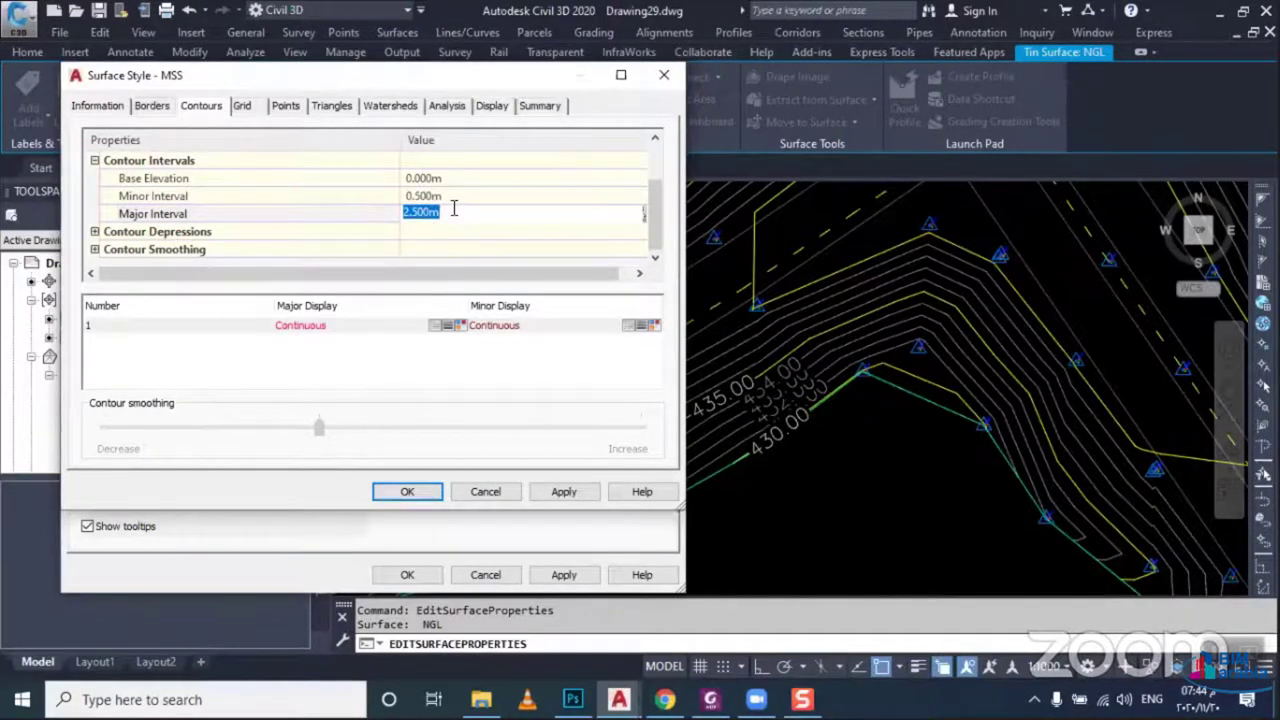
{"action": "type", "text": "2"}
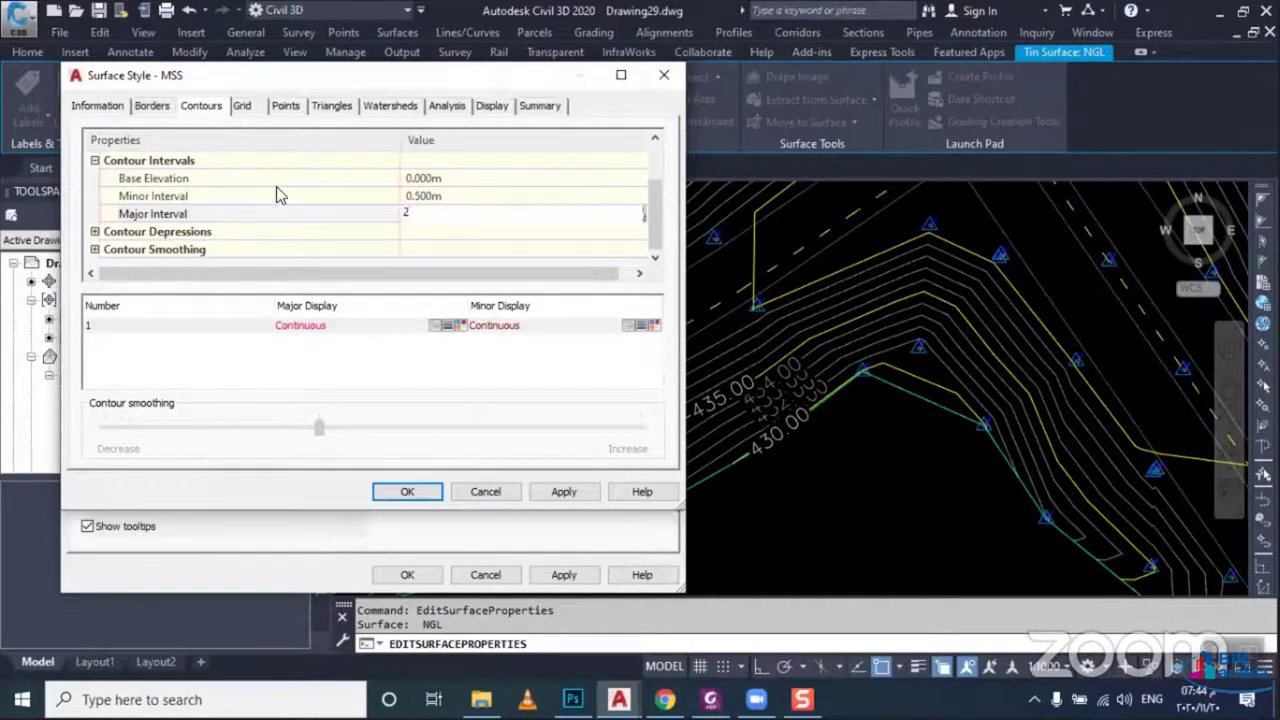
{"action": "left_click", "coordinate": [423, 196]}
{"action": "type", "text": "1"}
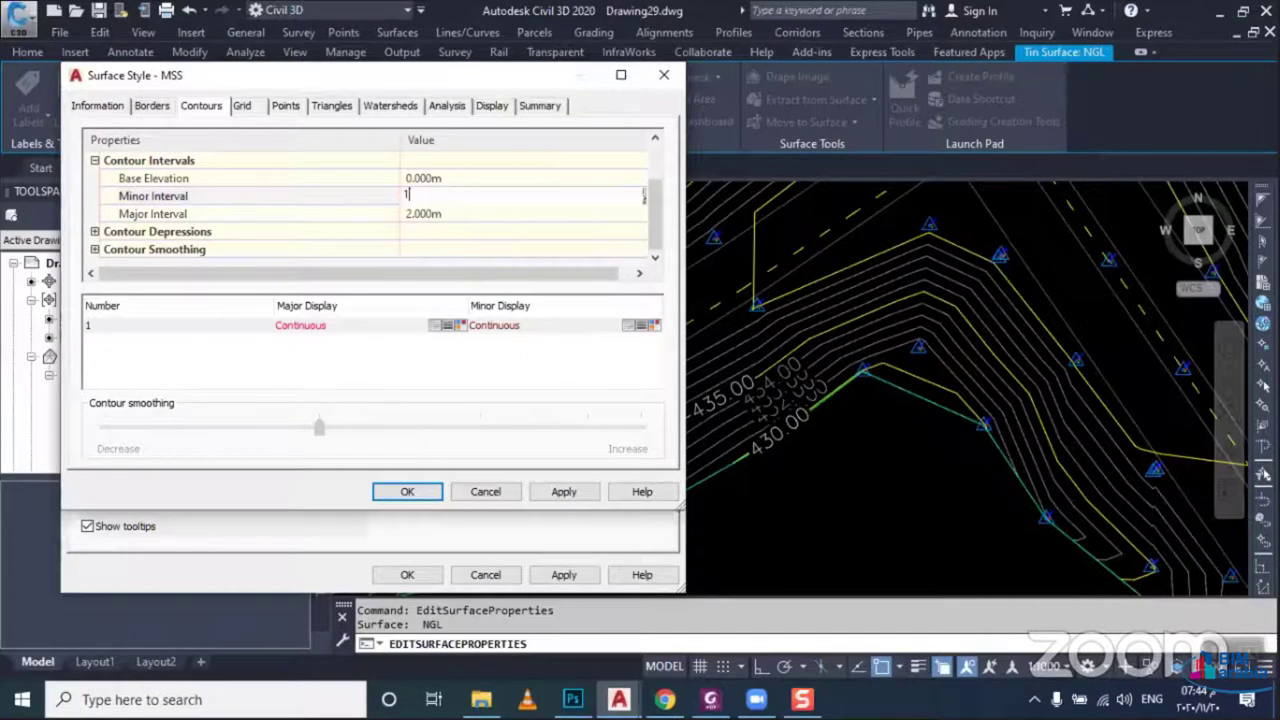
{"action": "left_click", "coordinate": [422, 232]}
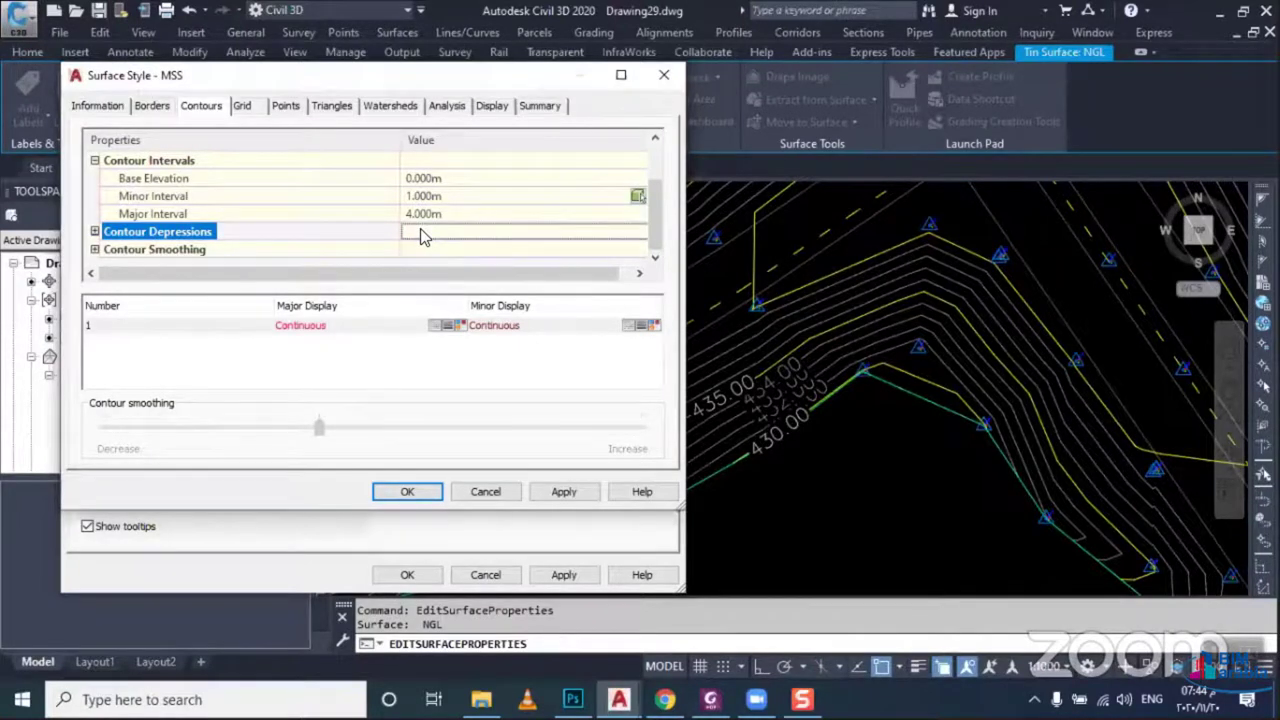
{"action": "left_click", "coordinate": [443, 196]}
{"action": "type", "text": ".5"}
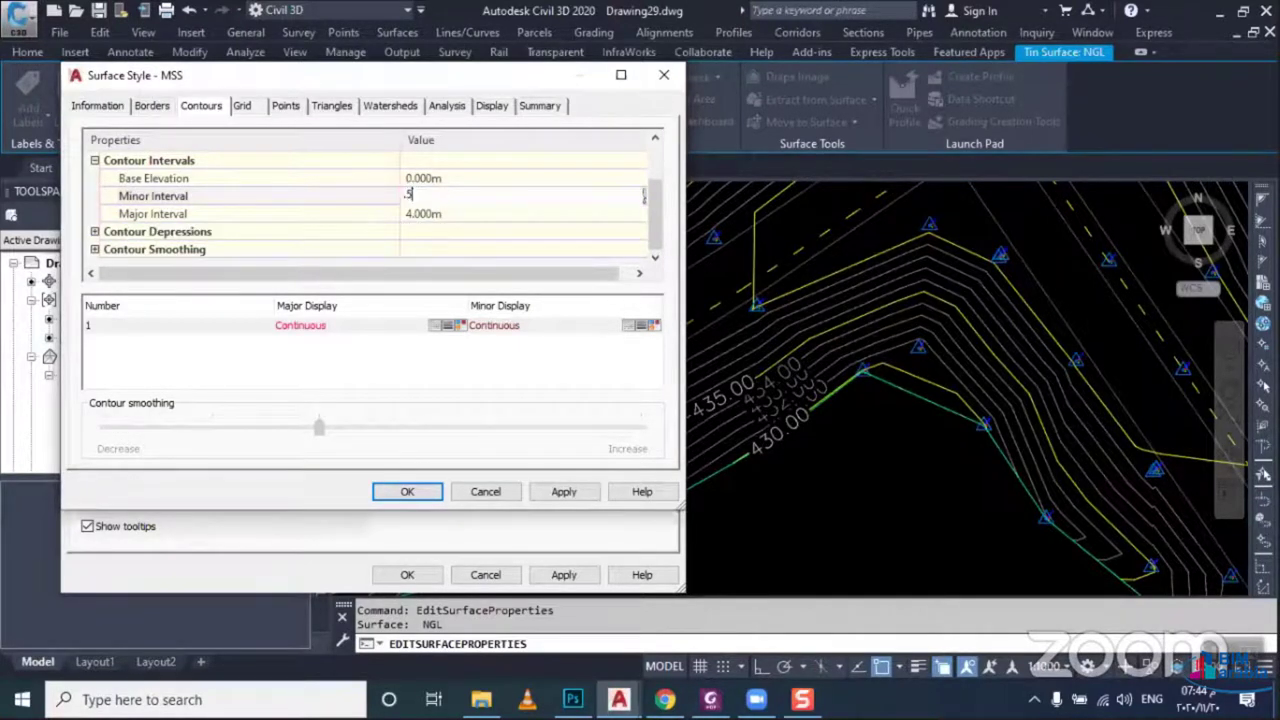
{"action": "left_click", "coordinate": [447, 249]}
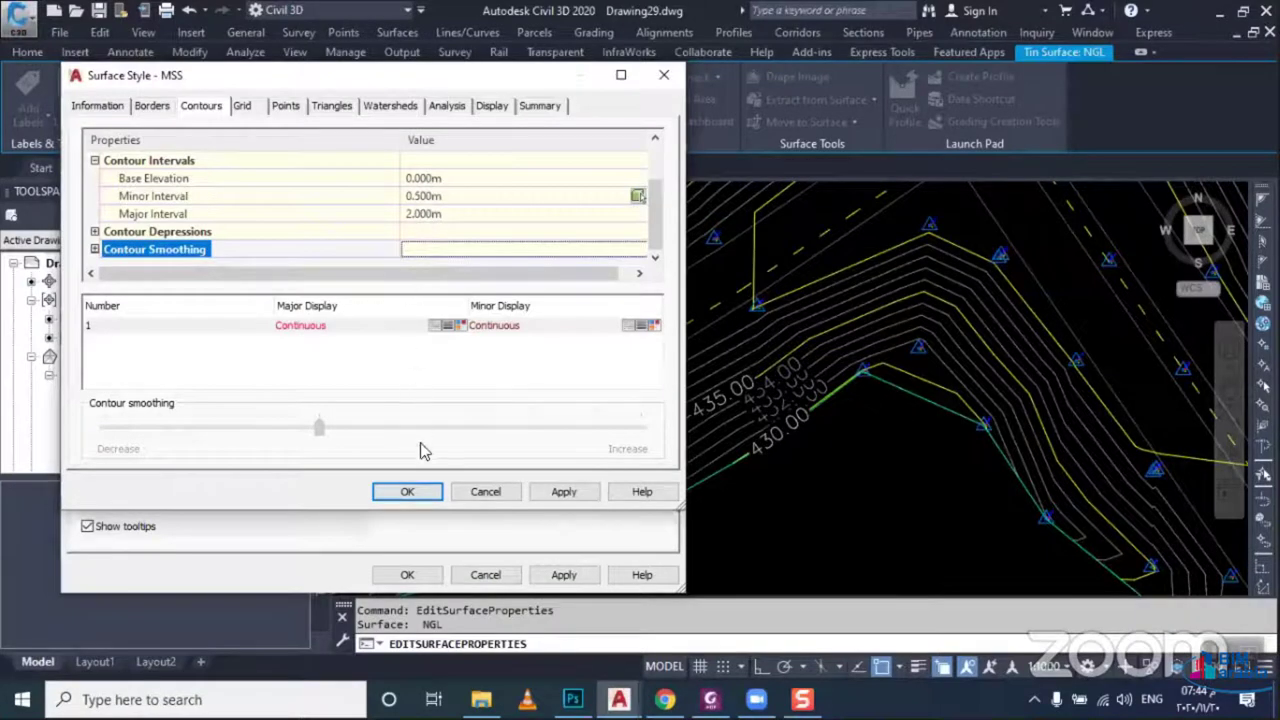
{"action": "left_click", "coordinate": [412, 491]}
{"action": "left_click", "coordinate": [408, 576]}
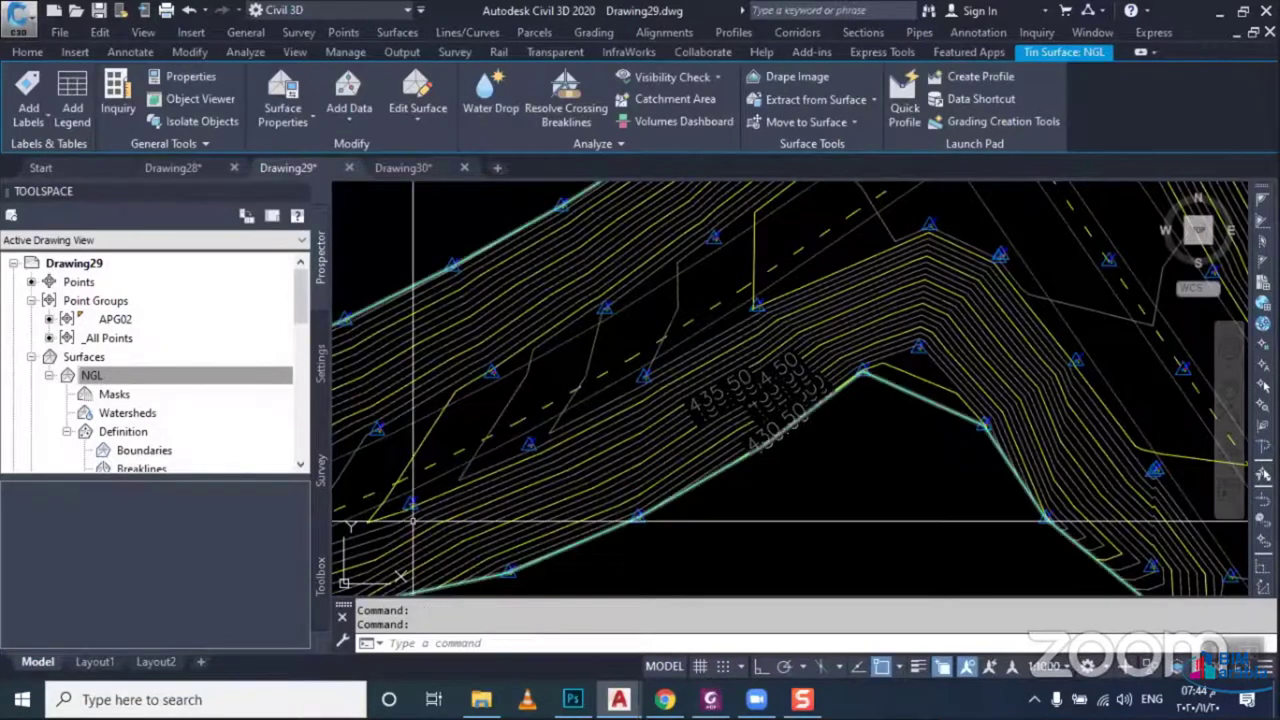
{"action": "key", "text": "Escape"}
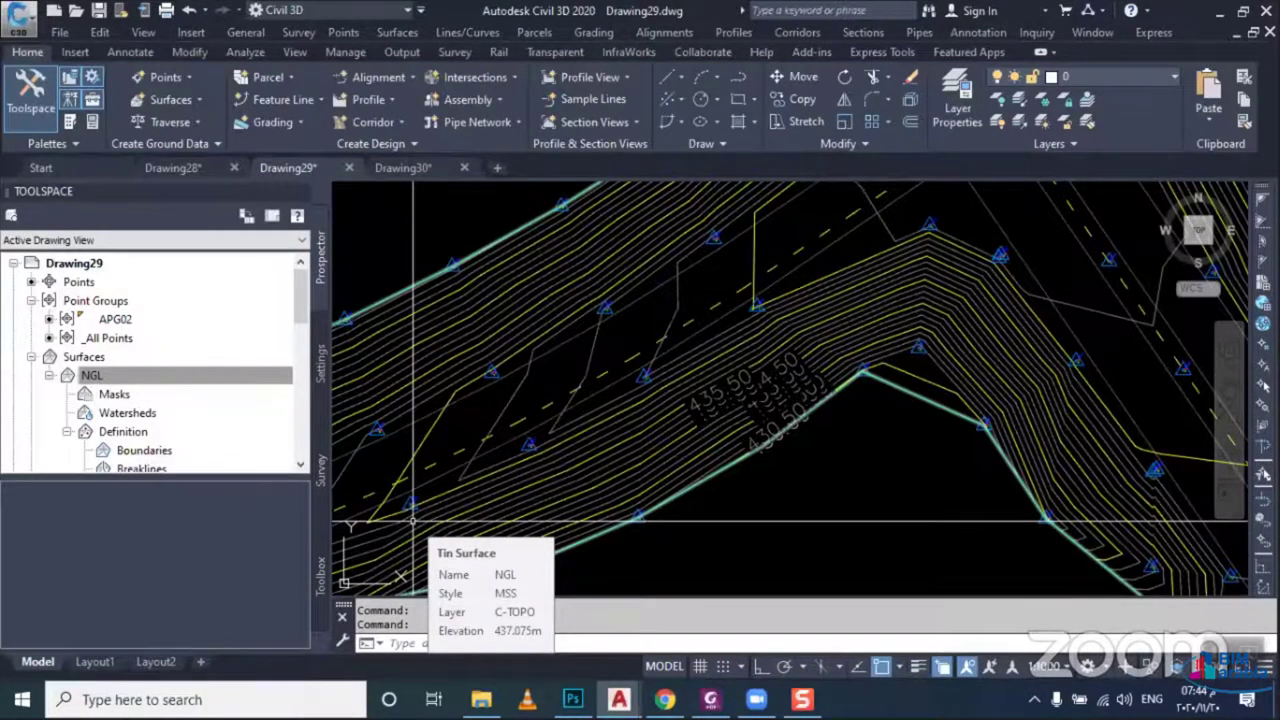
Reselect the NGL surface and start the Contour - Single labelling tool
{"action": "scroll", "coordinate": [632, 421], "scroll_direction": "down", "scroll_amount": 5}
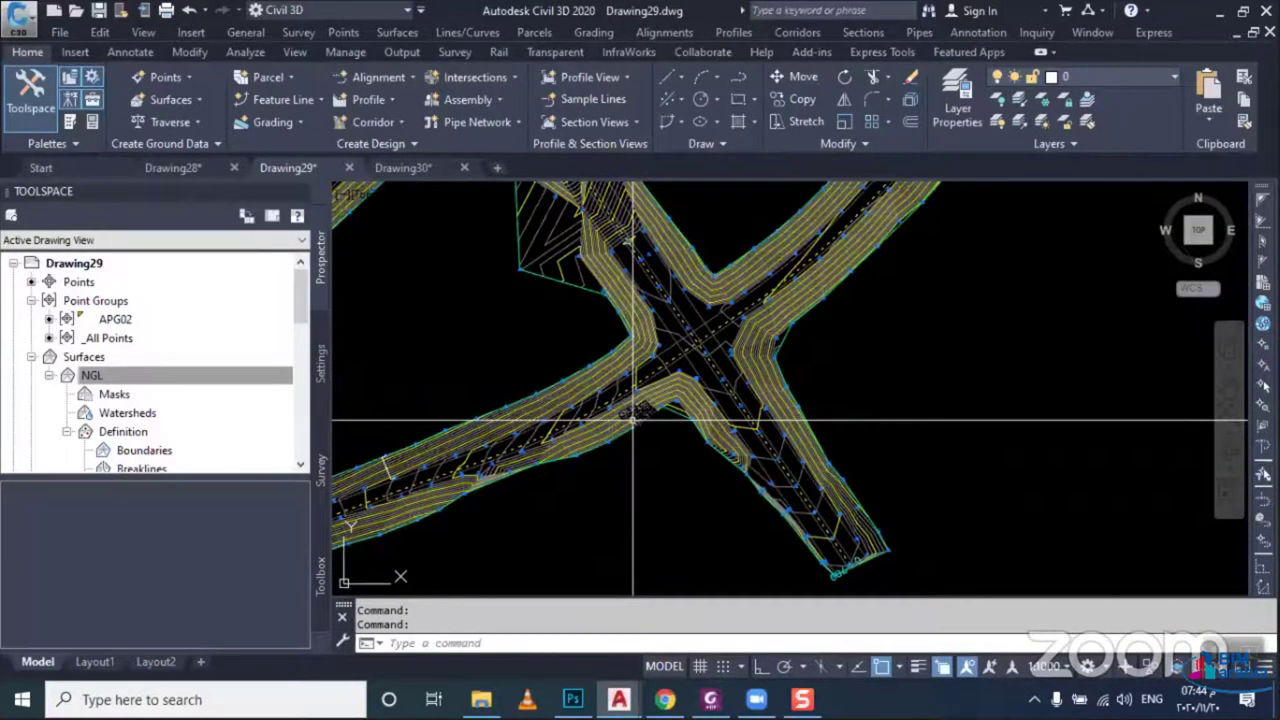
{"action": "scroll", "coordinate": [632, 421], "scroll_direction": "down", "scroll_amount": 5}
{"action": "scroll", "coordinate": [668, 497], "scroll_direction": "up", "scroll_amount": 3}
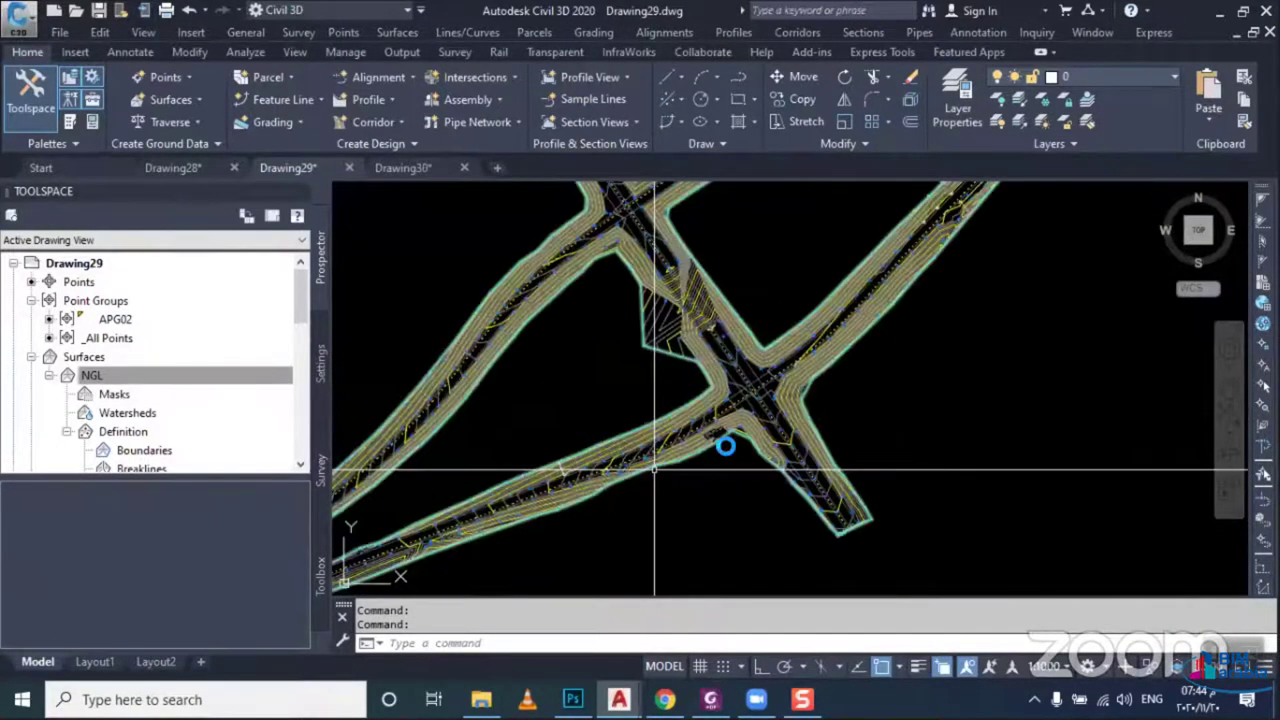
{"action": "scroll", "coordinate": [729, 440], "scroll_direction": "up", "scroll_amount": 3}
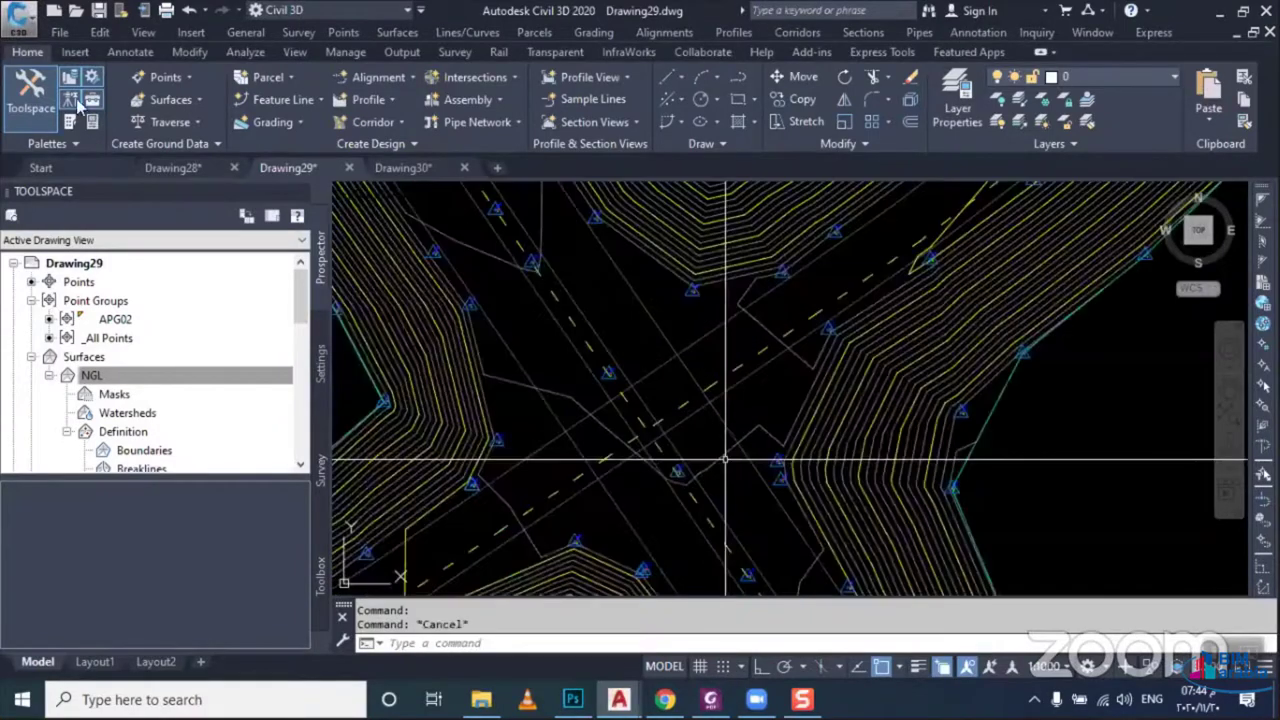
{"action": "left_click", "coordinate": [392, 298]}
{"action": "left_click", "coordinate": [30, 100]}
{"action": "left_click", "coordinate": [86, 290]}
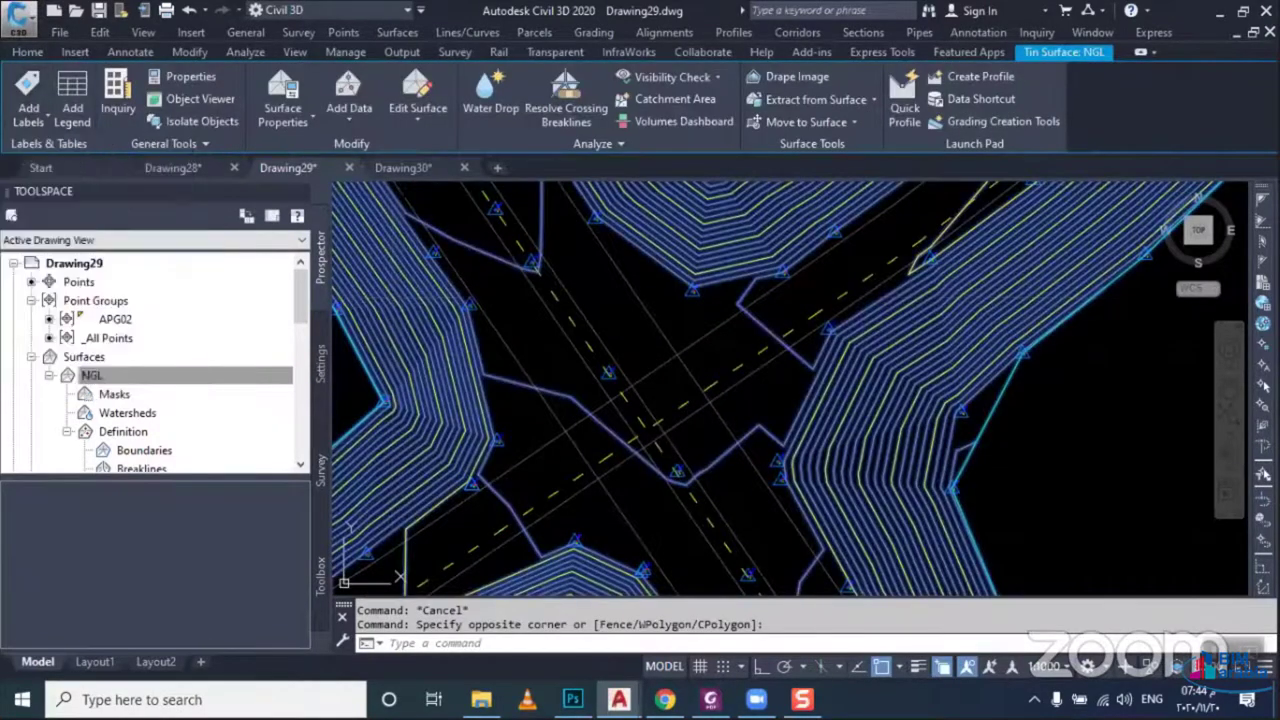
Label one NGL contour as 441.50
{"action": "scroll", "coordinate": [693, 470], "scroll_direction": "up", "scroll_amount": 1}
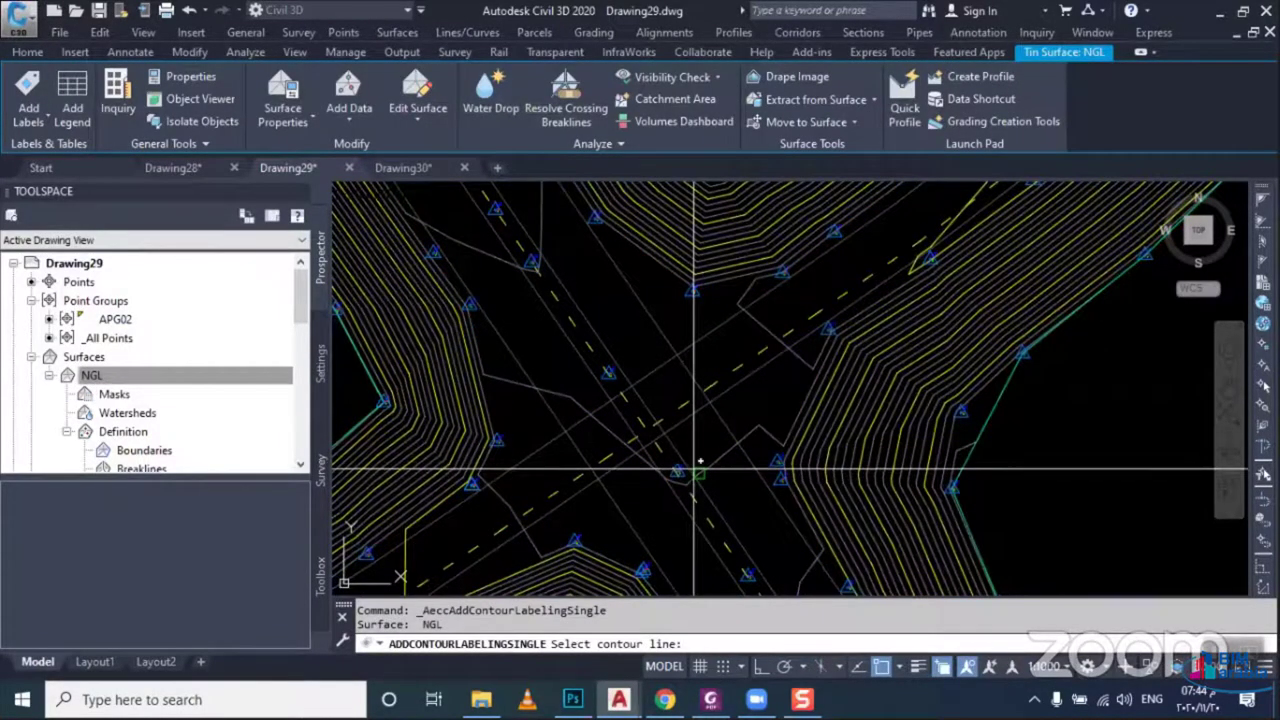
{"action": "scroll", "coordinate": [700, 460], "scroll_direction": "up", "scroll_amount": 2}
{"action": "scroll", "coordinate": [726, 468], "scroll_direction": "up", "scroll_amount": 2}
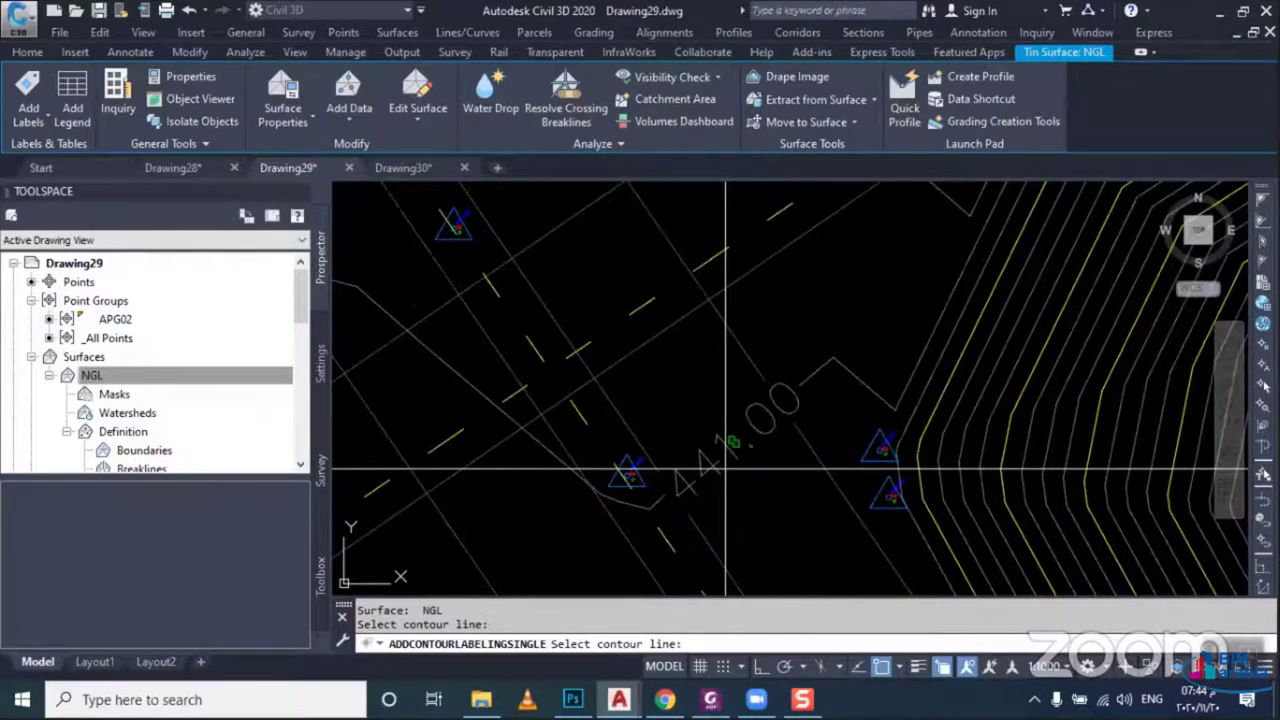
{"action": "scroll", "coordinate": [719, 405], "scroll_direction": "down", "scroll_amount": 2}
{"action": "left_click", "coordinate": [706, 428]}
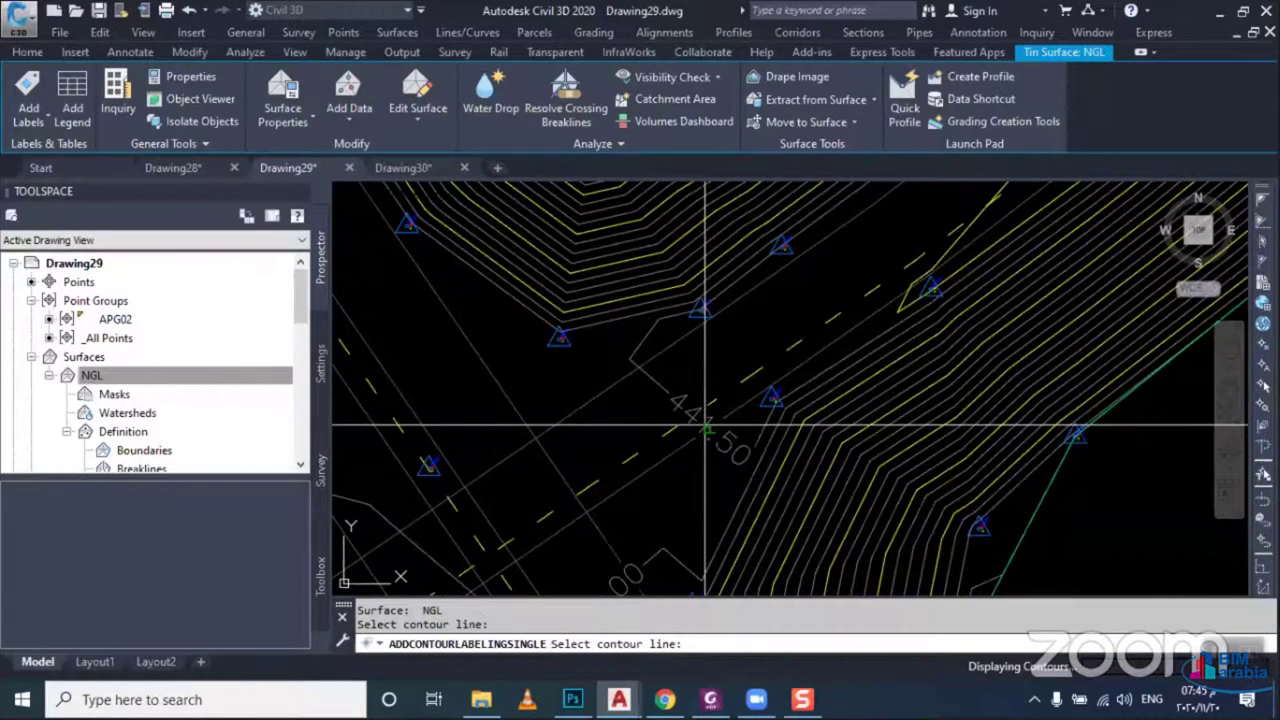
{"action": "key", "text": "Escape"}
Switch the NGL surface style to Contours 2m and 10m (Design)
{"action": "left_click", "coordinate": [706, 428]}
{"action": "right_click", "coordinate": [582, 388]}
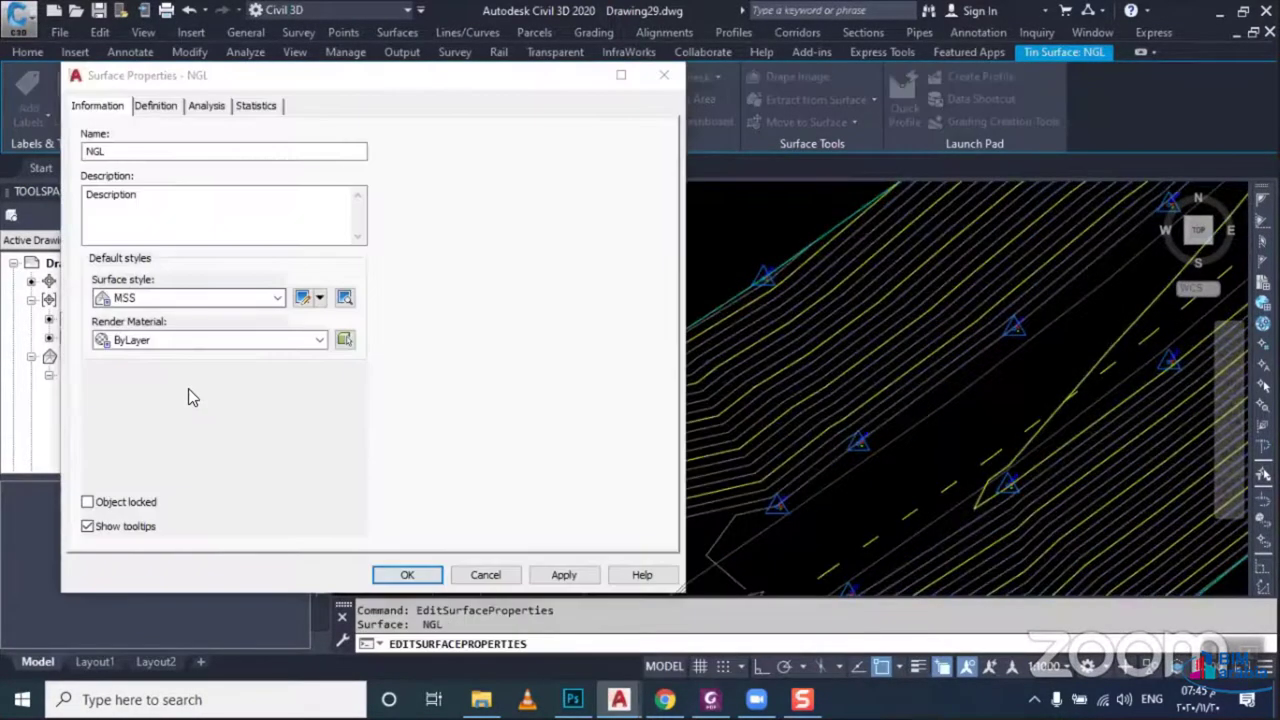
{"action": "left_click", "coordinate": [277, 298]}
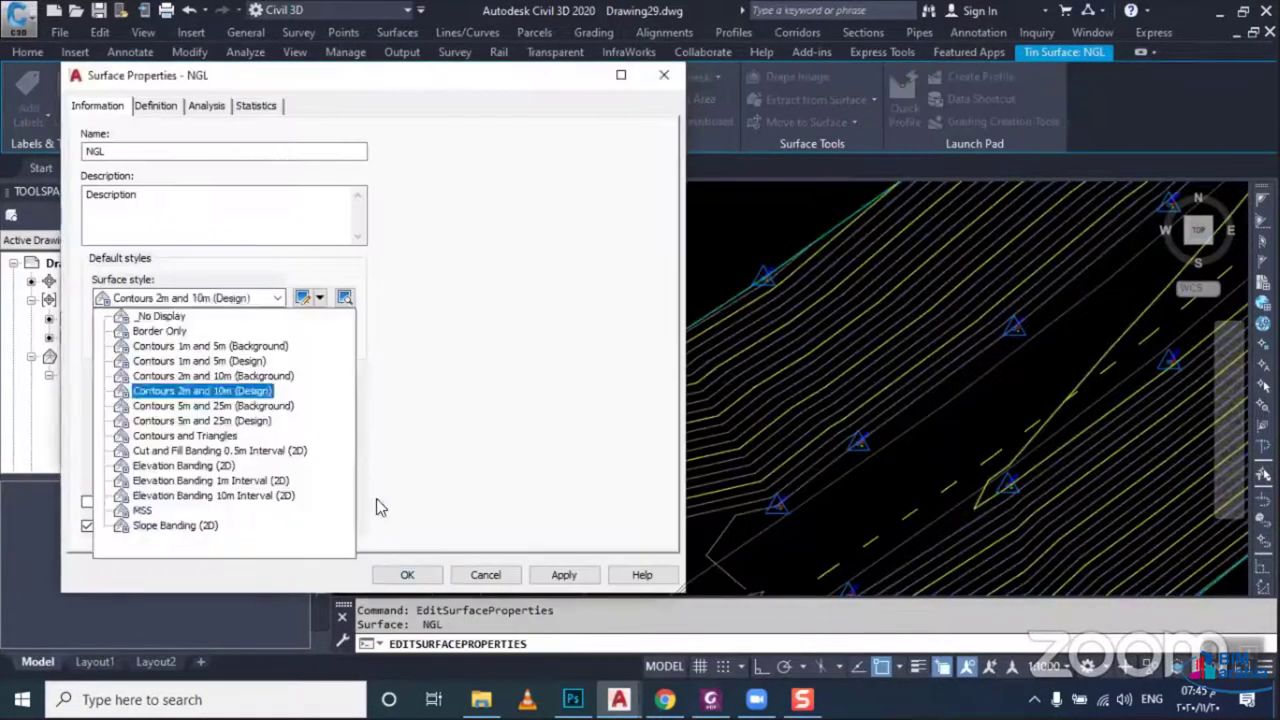
{"action": "left_click", "coordinate": [170, 376]}
{"action": "left_click", "coordinate": [403, 573]}
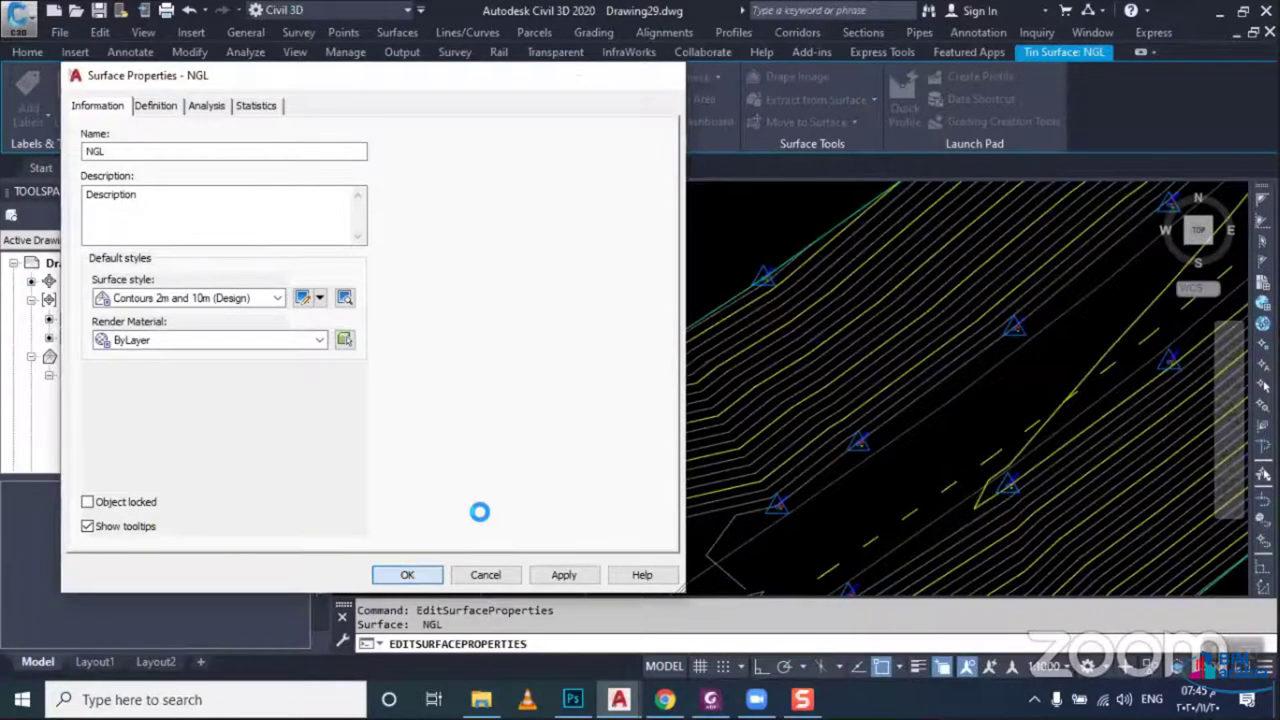
{"action": "key", "text": "Escape"}
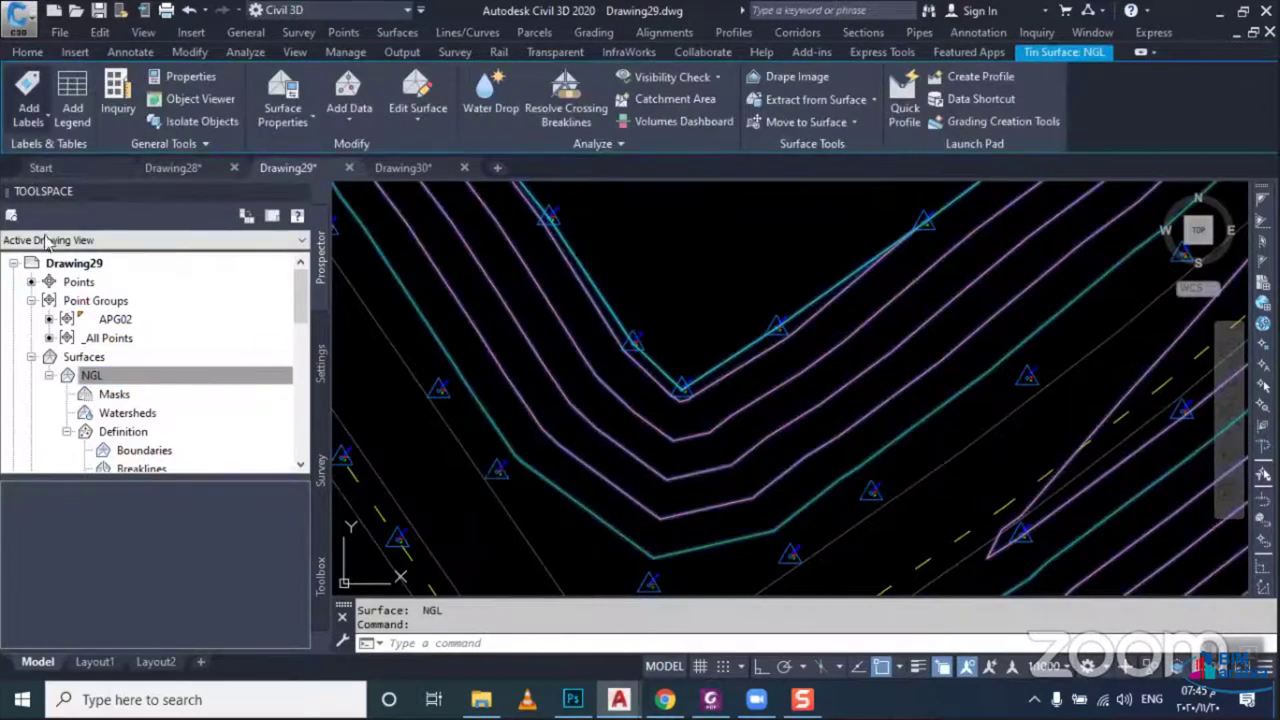
Label contours 432.00 to 440.00 with a Contour - Multiple line across them
{"action": "left_click", "coordinate": [203, 379]}
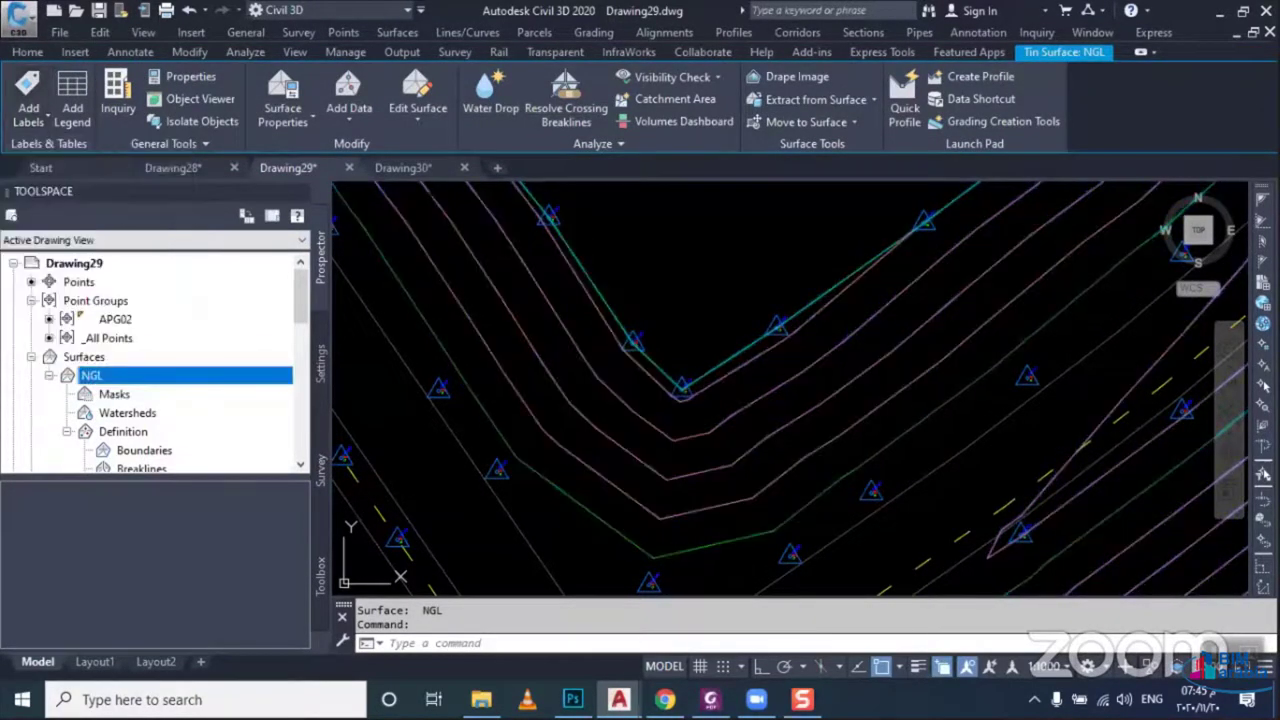
{"action": "left_click", "coordinate": [525, 515]}
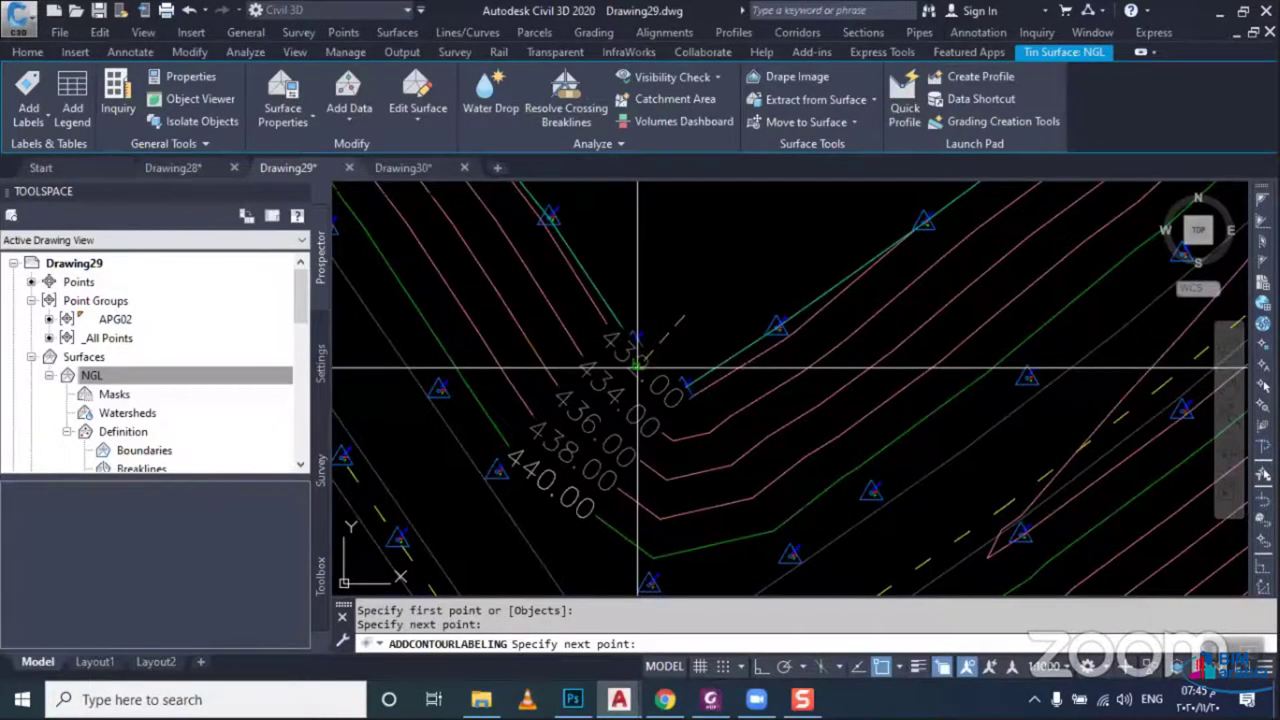
{"action": "left_click", "coordinate": [637, 368]}
{"action": "key", "text": "Escape"}
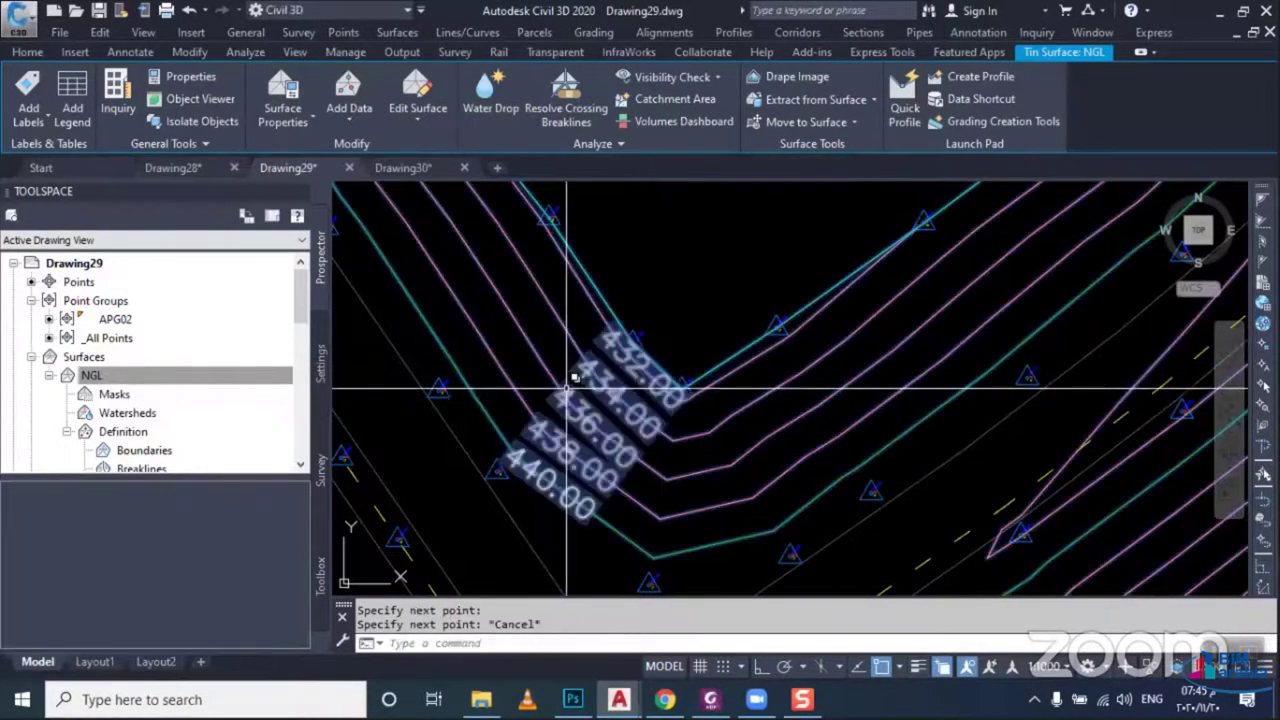
Pan the view and select the NGL surface in the drawing tree
{"action": "middle_click_drag", "start_coordinate": [614, 425], "coordinate": [452, 432]}
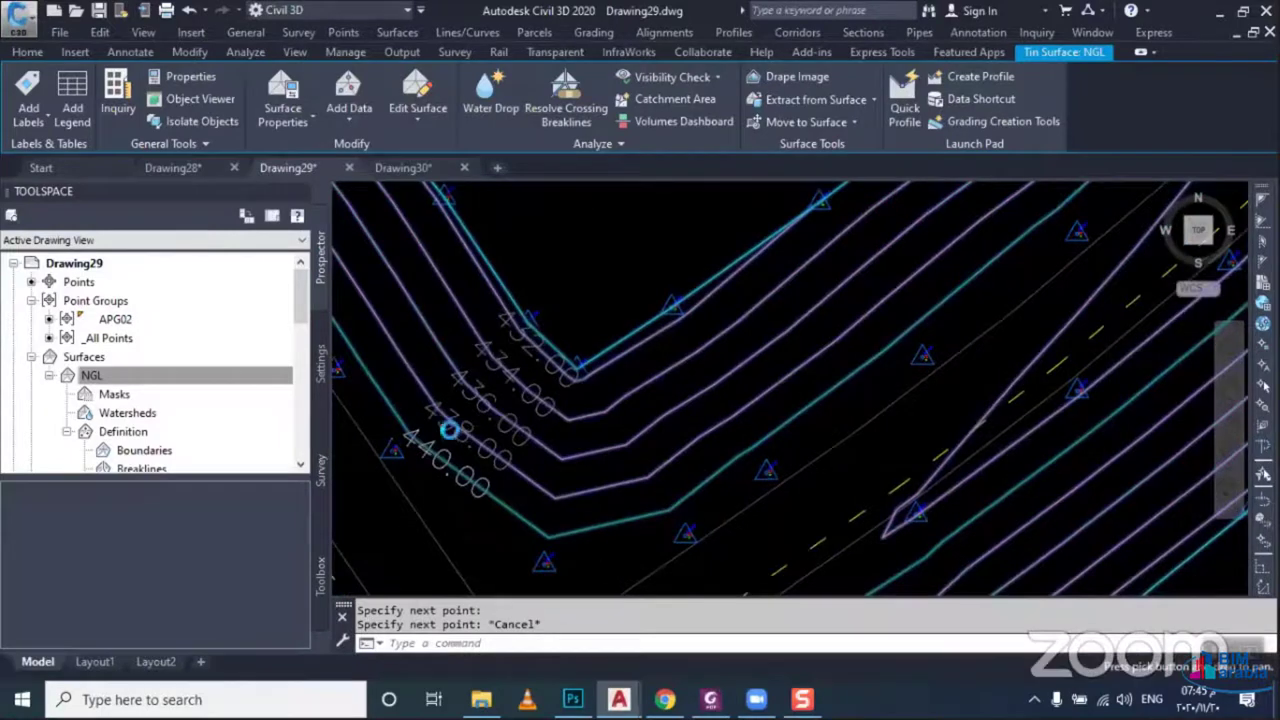
{"action": "scroll", "coordinate": [452, 432], "scroll_direction": "down", "scroll_amount": 4}
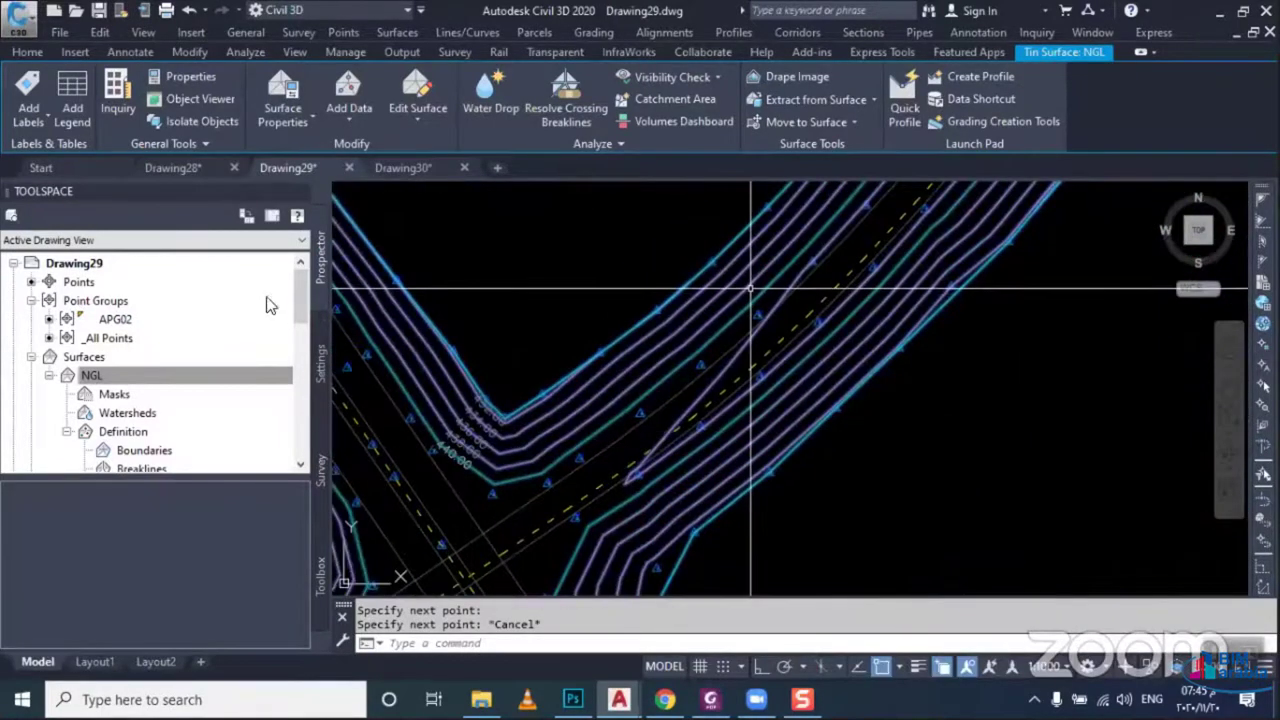
{"action": "left_click", "coordinate": [100, 375]}
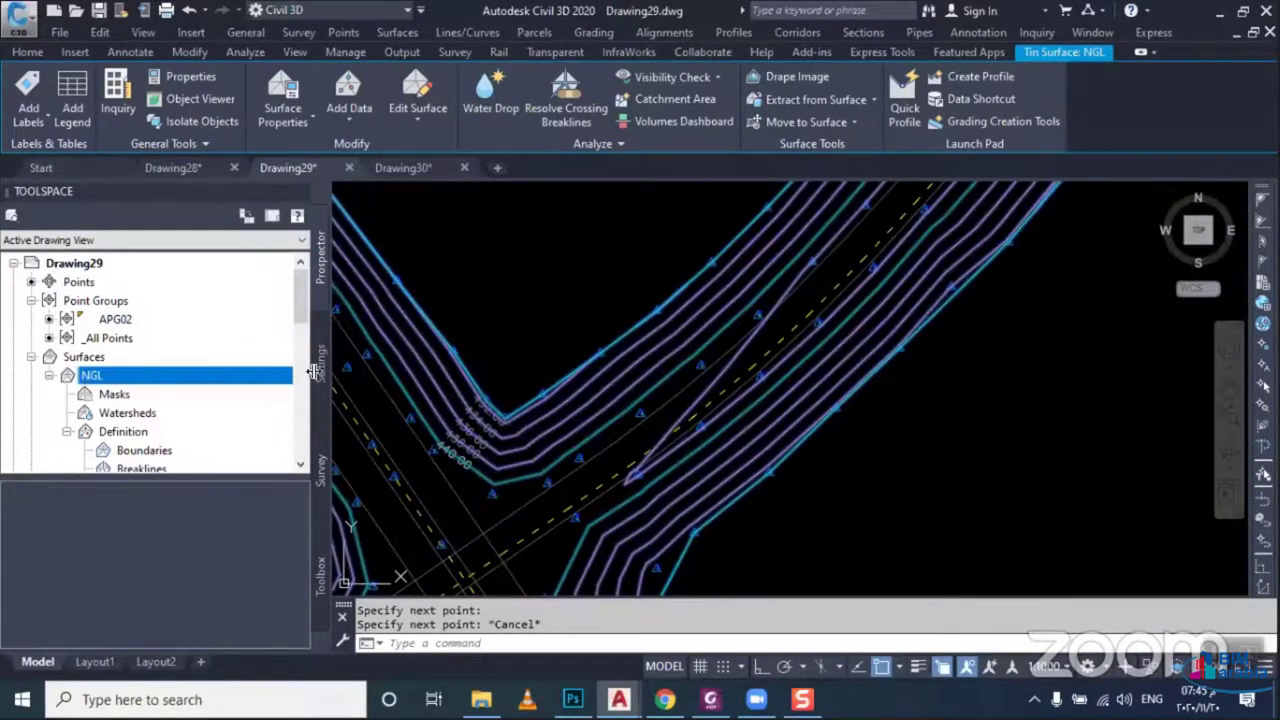
{"action": "left_click", "coordinate": [143, 380]}
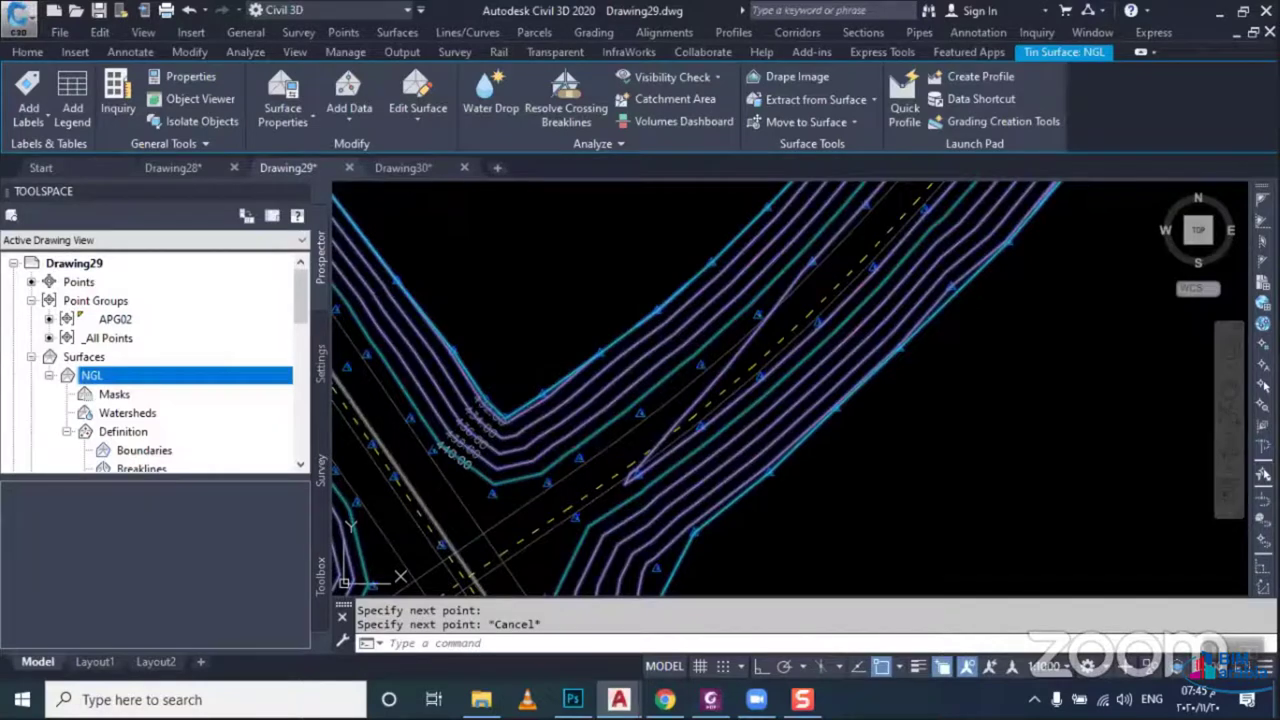
Add contour labels along a line, repeated every 150 units along the contours
{"action": "left_click", "coordinate": [28, 110]}
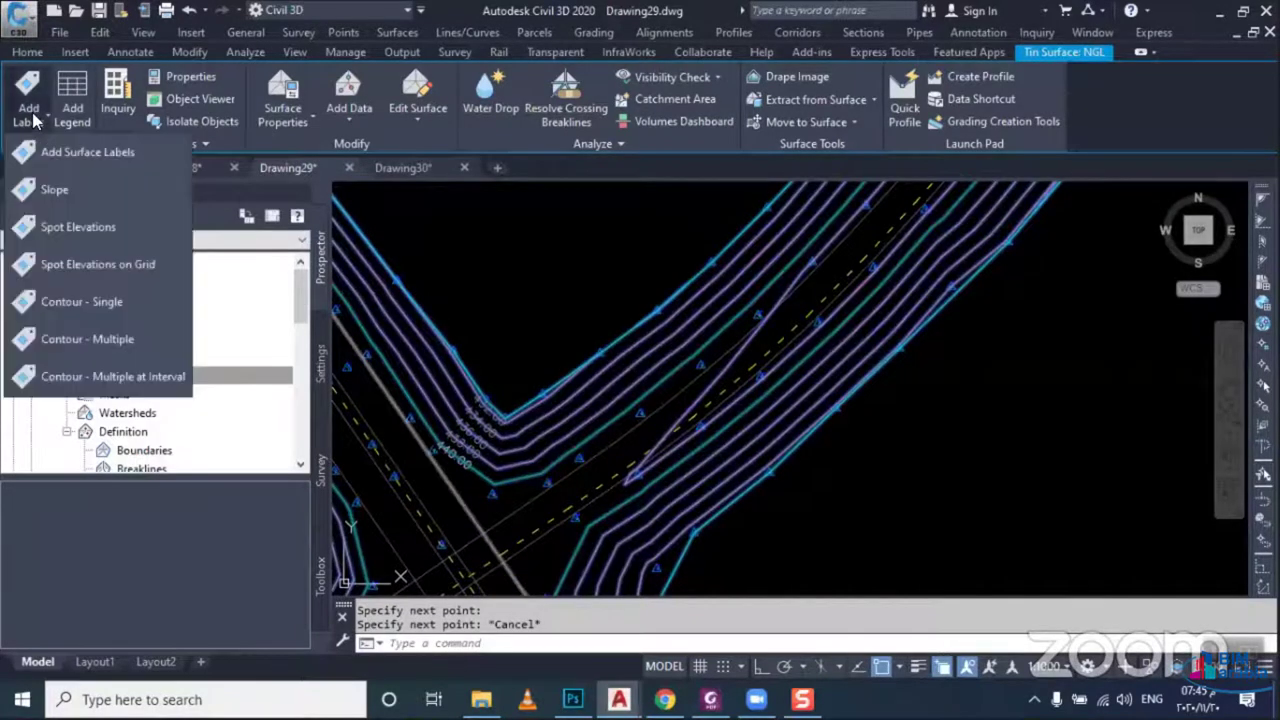
{"action": "left_click", "coordinate": [128, 386]}
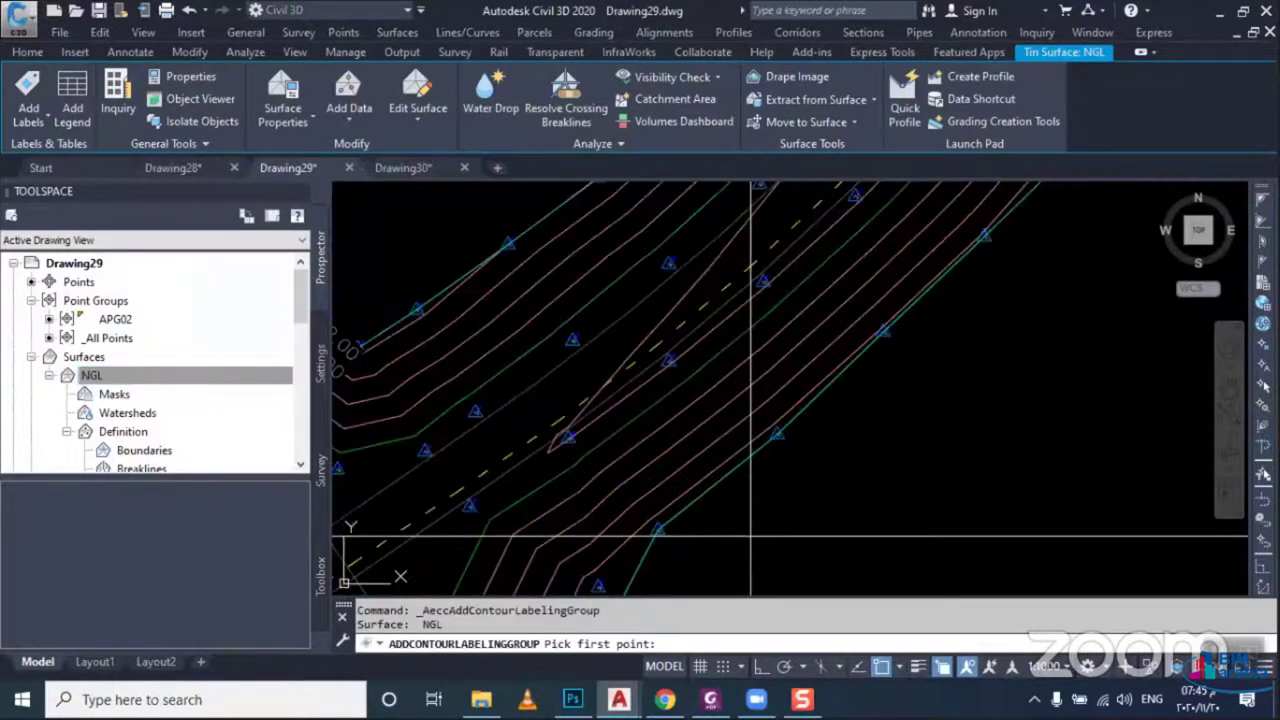
{"action": "left_click", "coordinate": [745, 534]}
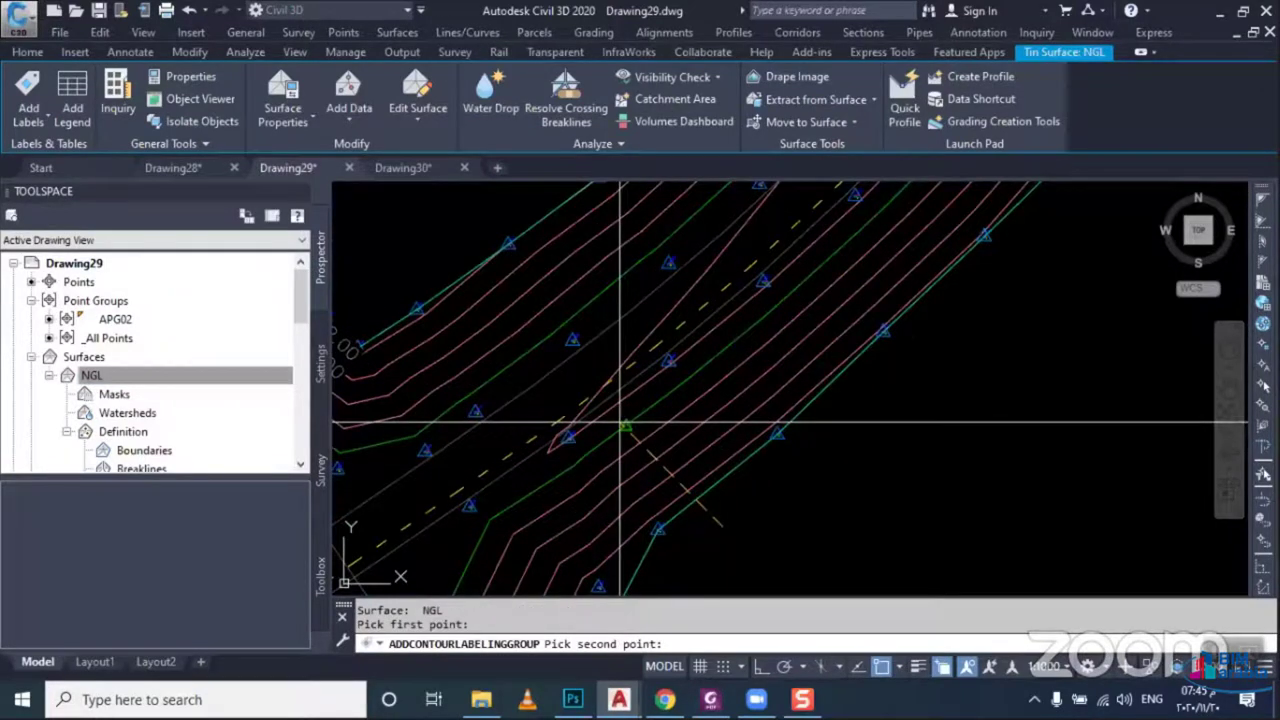
{"action": "left_click", "coordinate": [625, 457]}
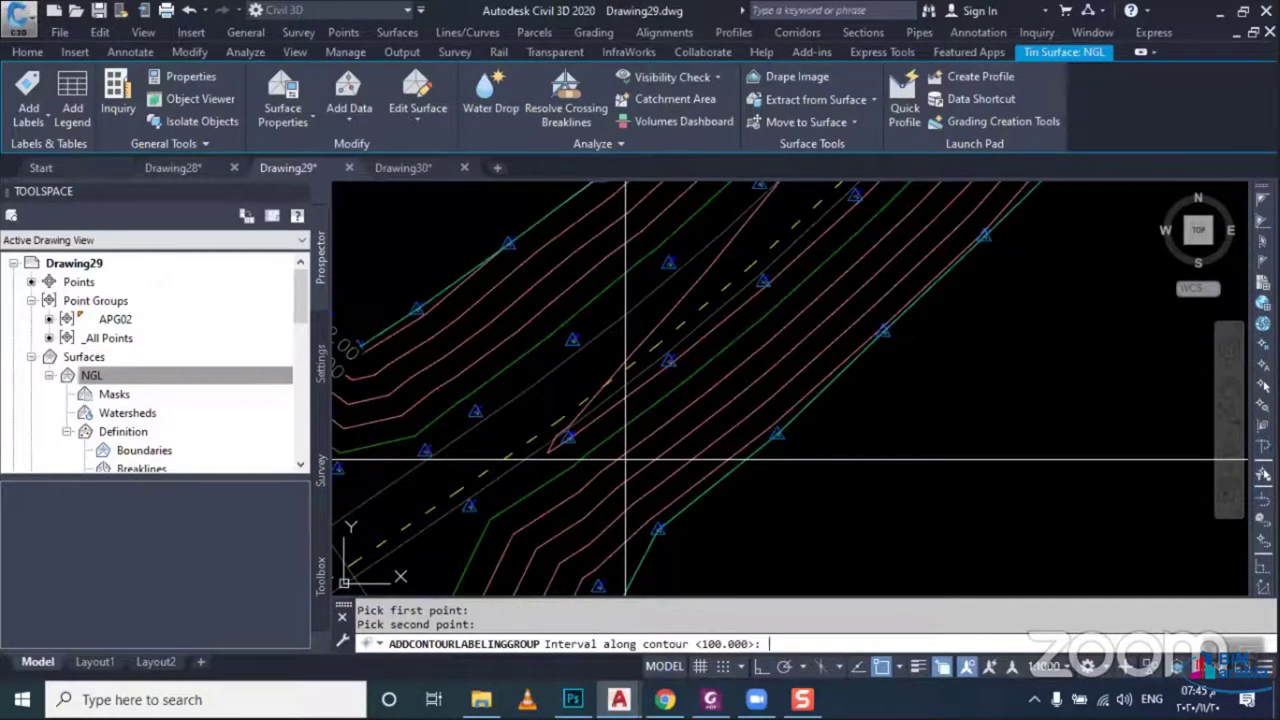
{"action": "type", "text": "150"}
{"action": "key", "text": "Return"}
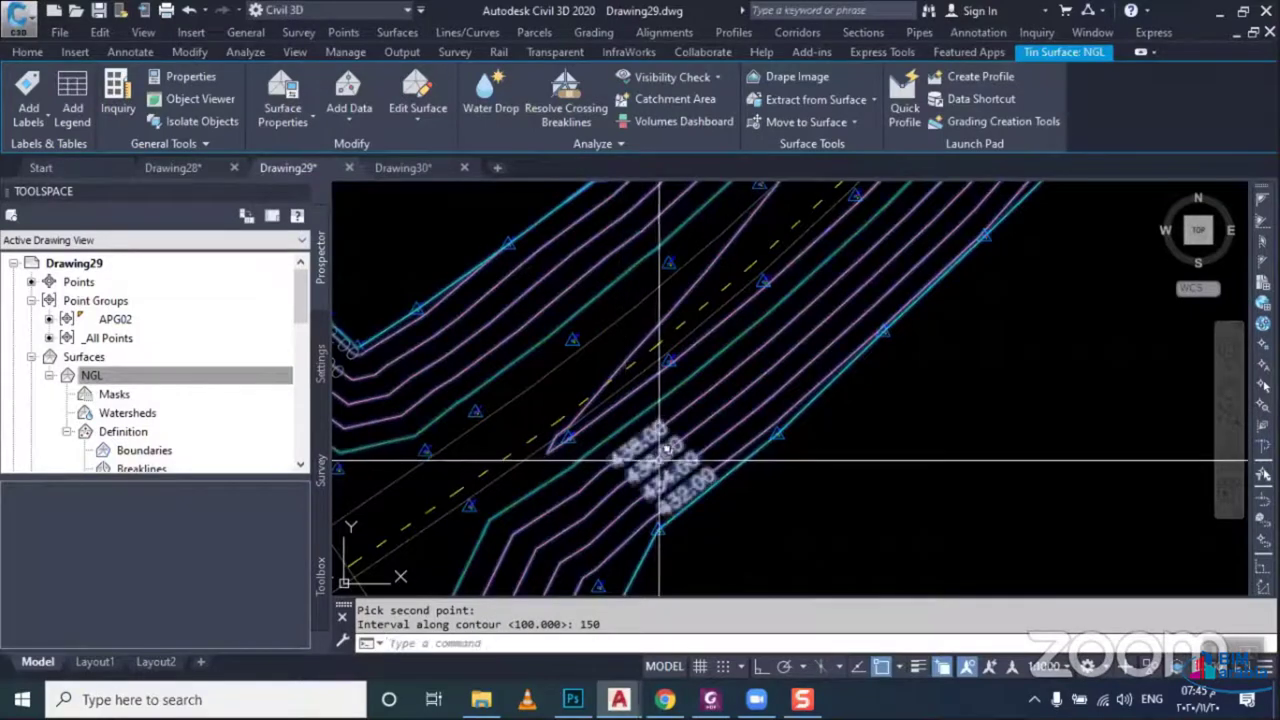
{"action": "scroll", "coordinate": [713, 467], "scroll_direction": "down", "scroll_amount": 3}
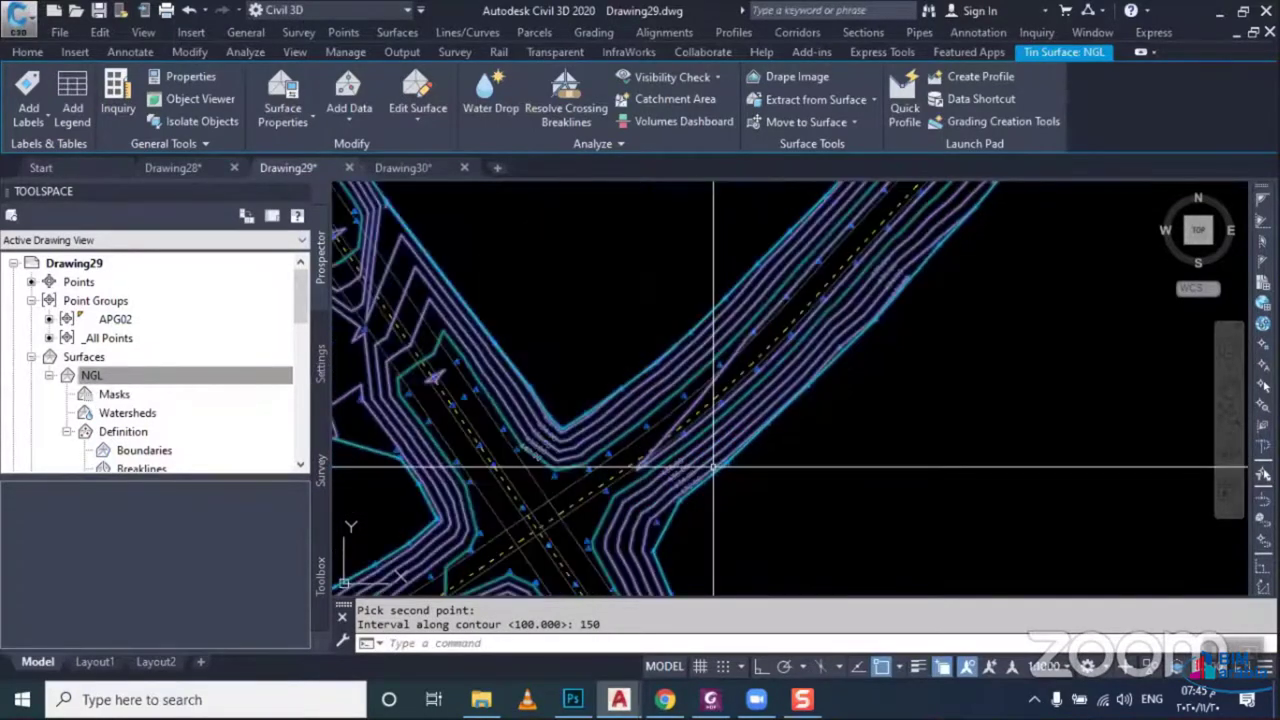
{"action": "key", "text": "Escape"}
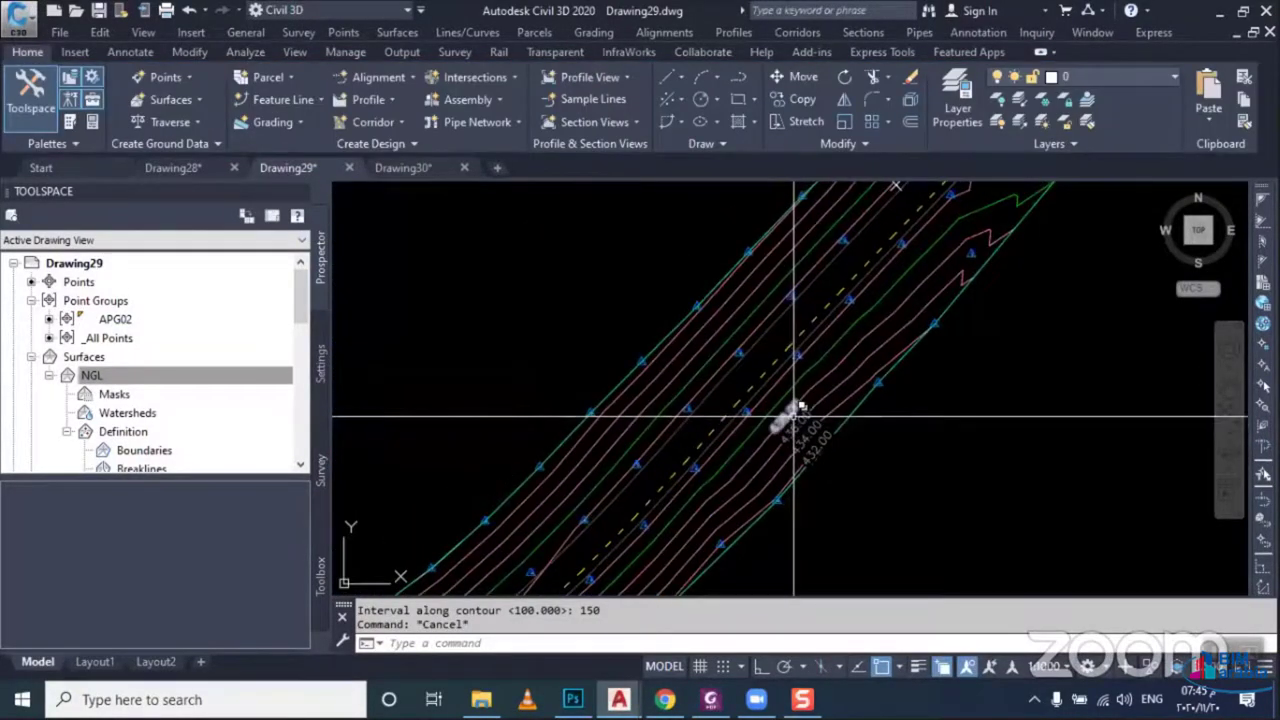
Zoom to the road intersection, select the NGL surface and open its Add Labels list
{"action": "scroll", "coordinate": [800, 390], "scroll_direction": "down", "scroll_amount": 2}
{"action": "scroll", "coordinate": [800, 390], "scroll_direction": "up", "scroll_amount": 2}
{"action": "scroll", "coordinate": [700, 260], "scroll_direction": "up", "scroll_amount": 2}
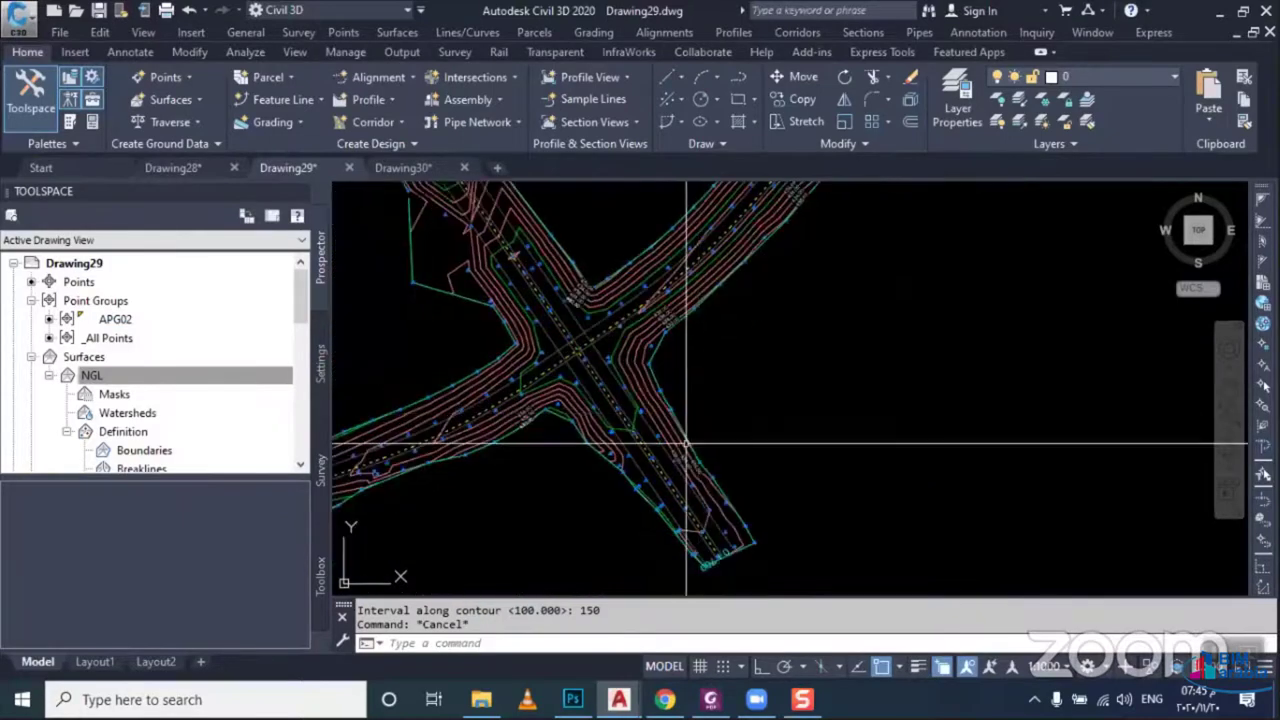
{"action": "scroll", "coordinate": [660, 457], "scroll_direction": "up", "scroll_amount": 2}
{"action": "scroll", "coordinate": [660, 457], "scroll_direction": "down", "scroll_amount": 3}
{"action": "middle_click_drag", "start_coordinate": [731, 491], "coordinate": [727, 500]}
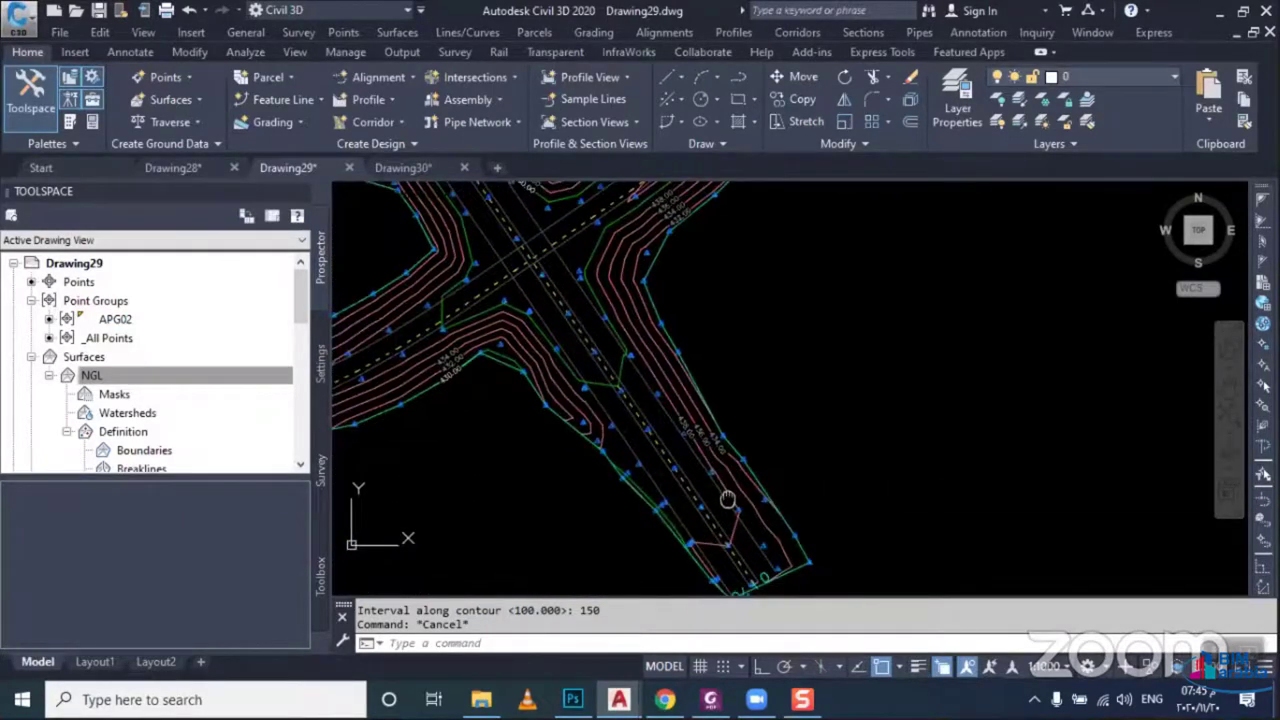
{"action": "scroll", "coordinate": [723, 506], "scroll_direction": "down", "scroll_amount": 2}
{"action": "scroll", "coordinate": [694, 300], "scroll_direction": "up", "scroll_amount": 1}
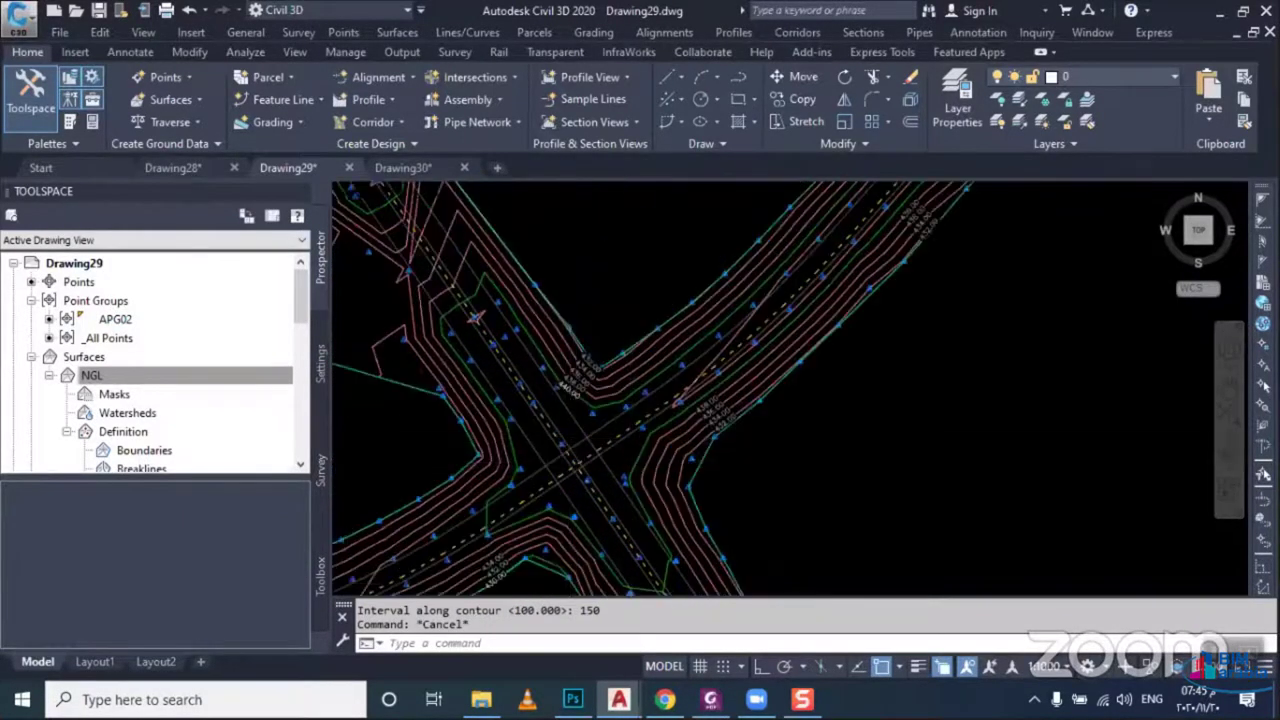
{"action": "scroll", "coordinate": [570, 477], "scroll_direction": "up", "scroll_amount": 1}
{"action": "scroll", "coordinate": [570, 477], "scroll_direction": "up", "scroll_amount": 1}
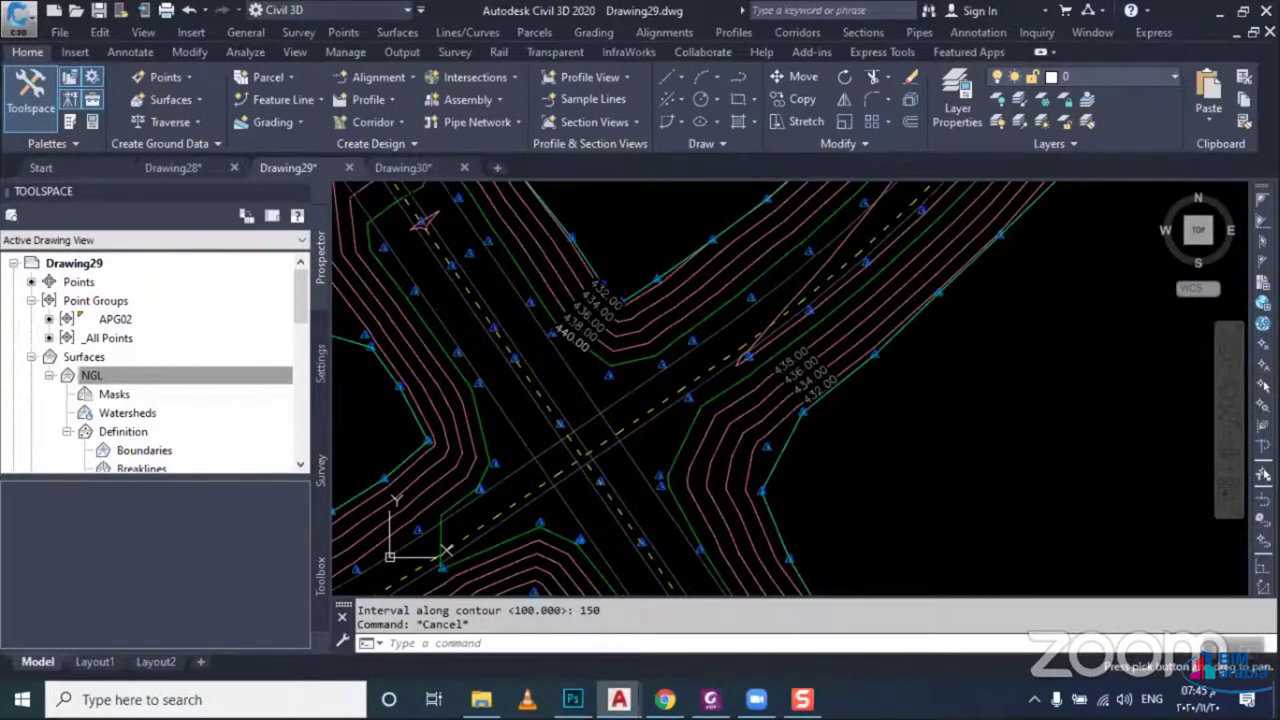
{"action": "key", "text": "Escape"}
{"action": "scroll", "coordinate": [510, 432], "scroll_direction": "up", "scroll_amount": 1}
{"action": "scroll", "coordinate": [470, 432], "scroll_direction": "up", "scroll_amount": 1}
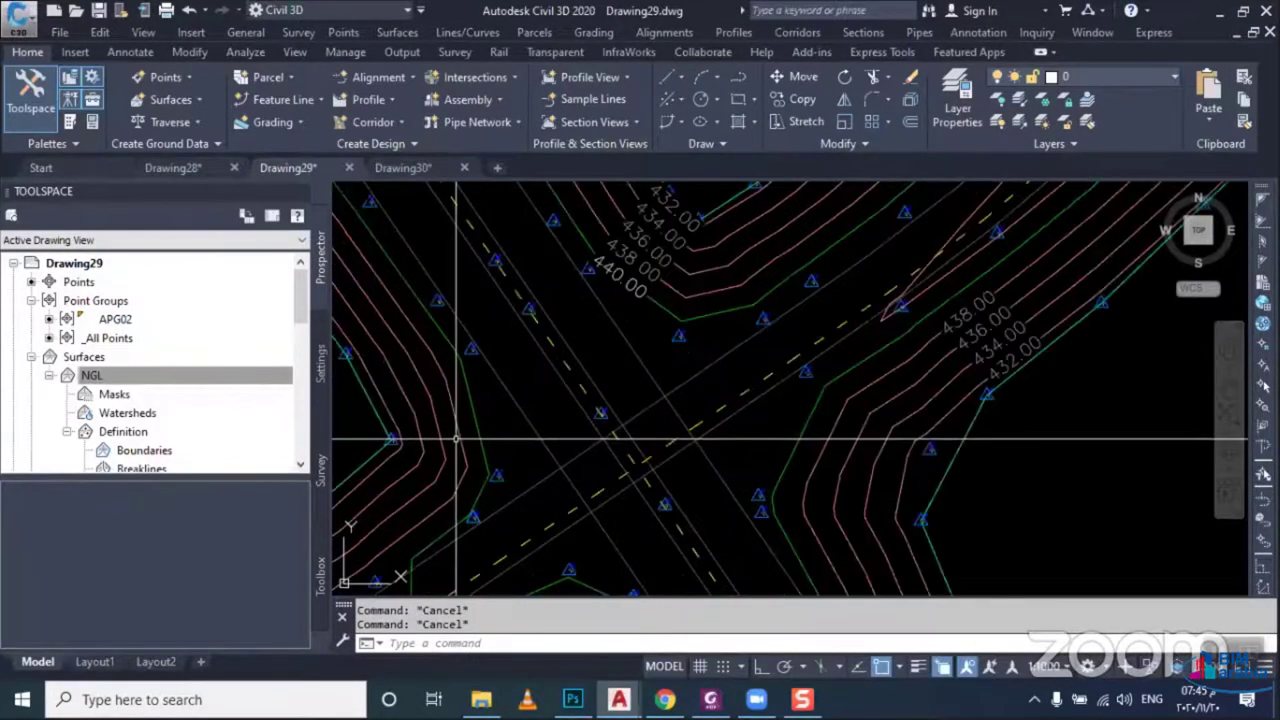
{"action": "left_click", "coordinate": [457, 434]}
{"action": "left_click", "coordinate": [22, 95]}
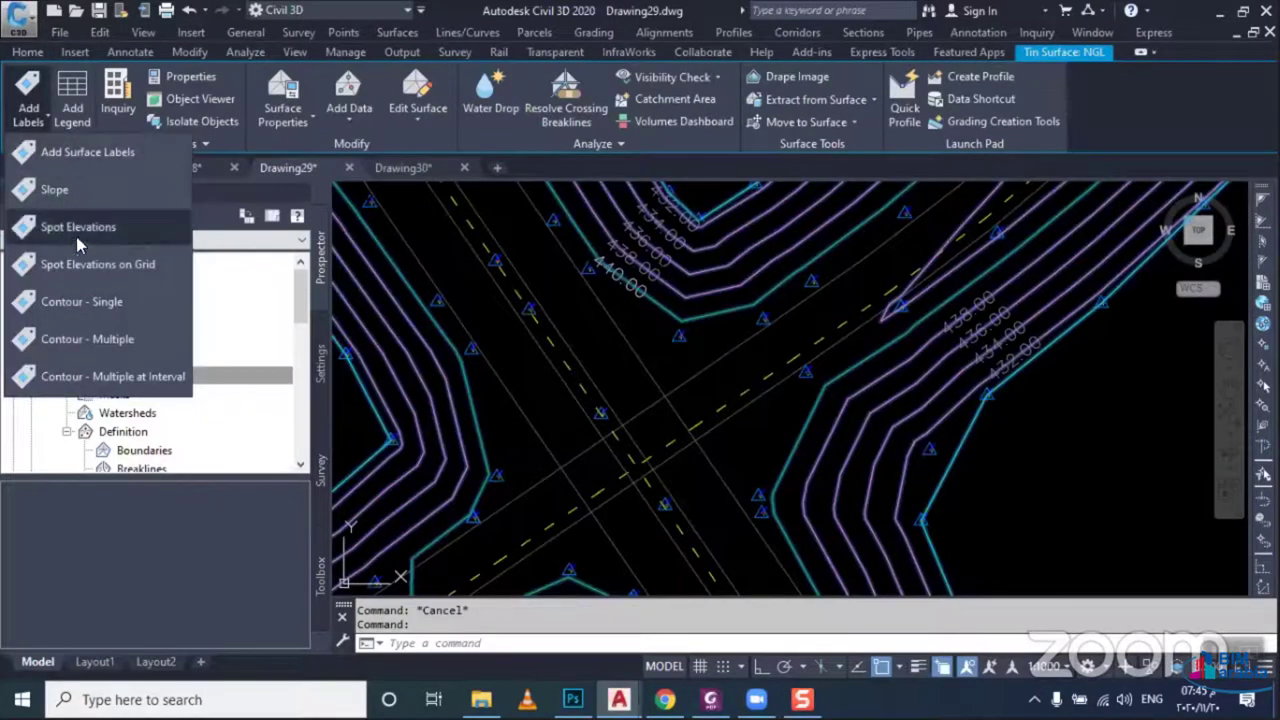
Place a spot elevation label on the NGL surface
{"action": "left_click", "coordinate": [78, 226]}
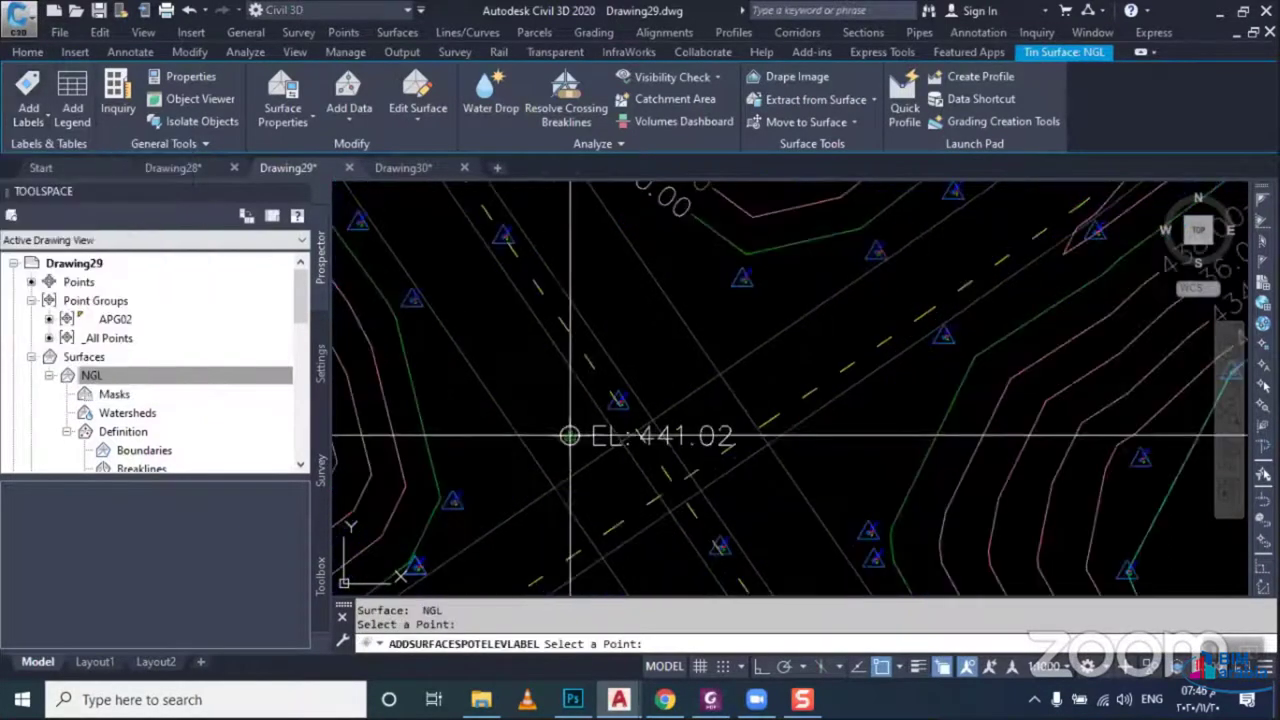
{"action": "scroll", "coordinate": [543, 400], "scroll_direction": "up", "scroll_amount": 2}
{"action": "scroll", "coordinate": [530, 400], "scroll_direction": "up", "scroll_amount": 2}
{"action": "scroll", "coordinate": [610, 472], "scroll_direction": "up", "scroll_amount": 1}
{"action": "key", "text": "Escape"}
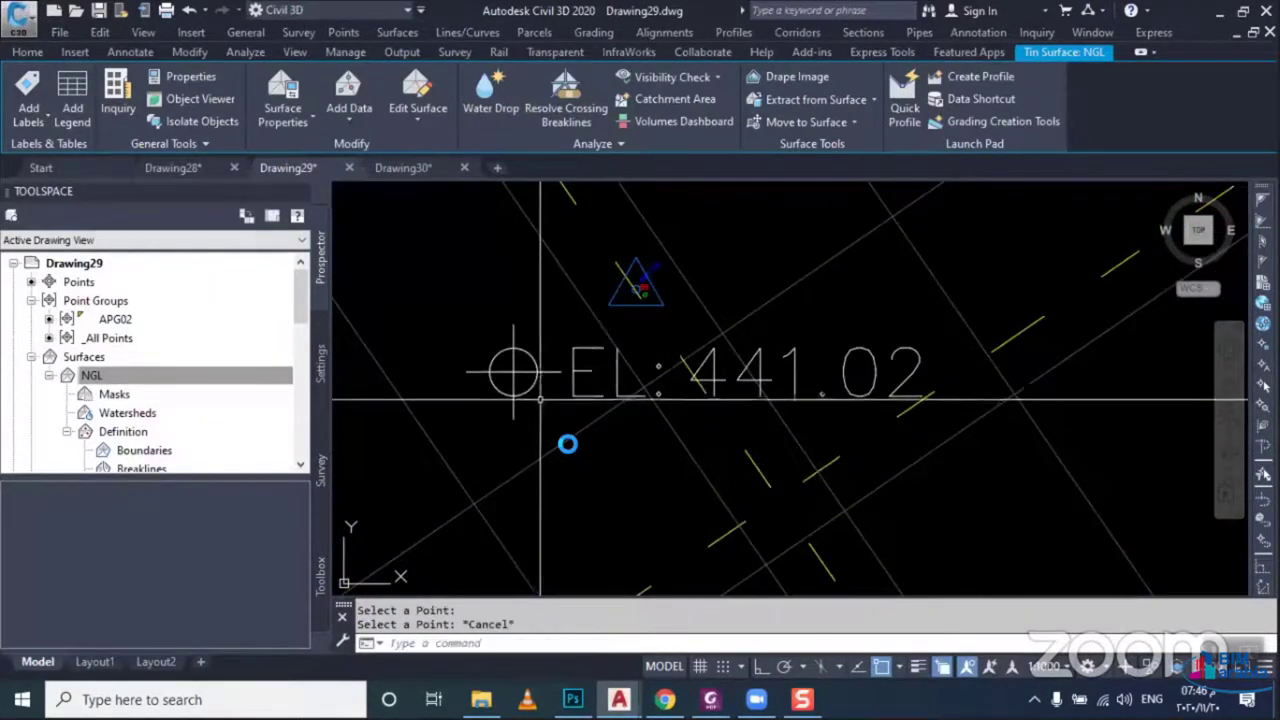
Move the spot elevation label's marker to the road intersection, reading EL: 441.29
{"action": "left_click", "coordinate": [538, 440]}
{"action": "left_click", "coordinate": [513, 372]}
{"action": "left_click", "coordinate": [513, 372]}
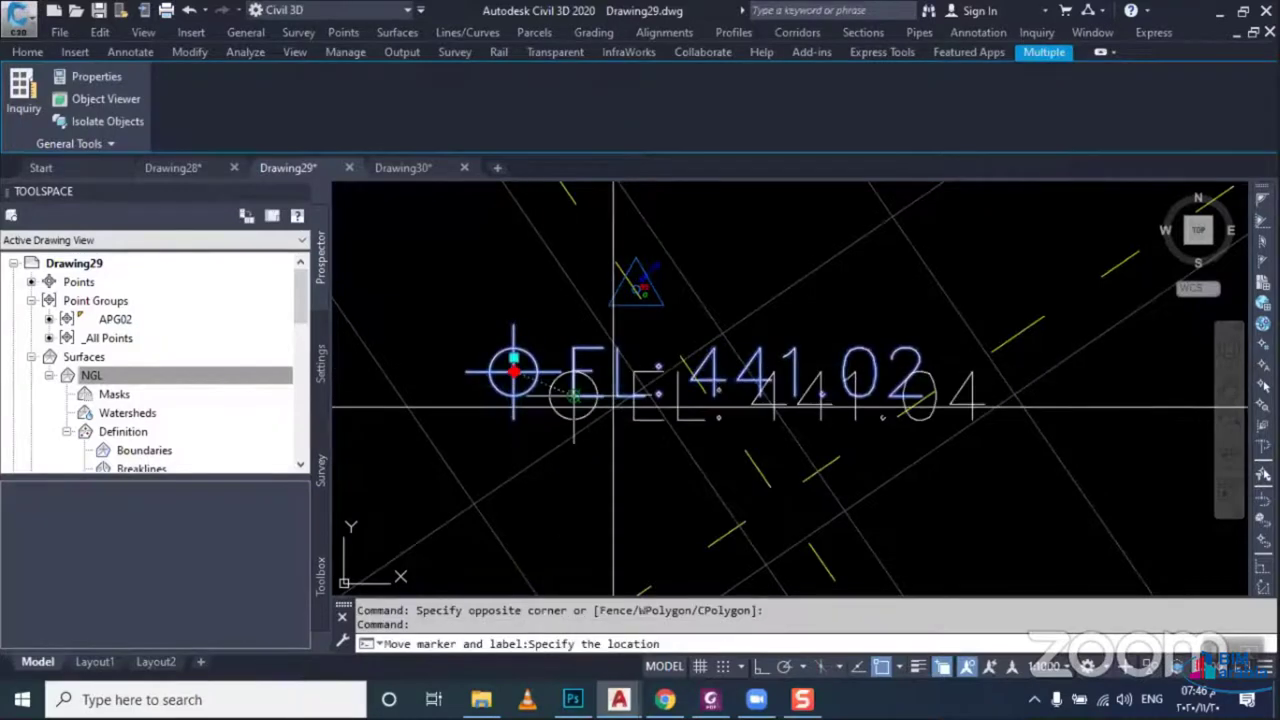
{"action": "scroll", "coordinate": [613, 407], "scroll_direction": "down", "scroll_amount": 3}
{"action": "scroll", "coordinate": [630, 395], "scroll_direction": "down", "scroll_amount": 1}
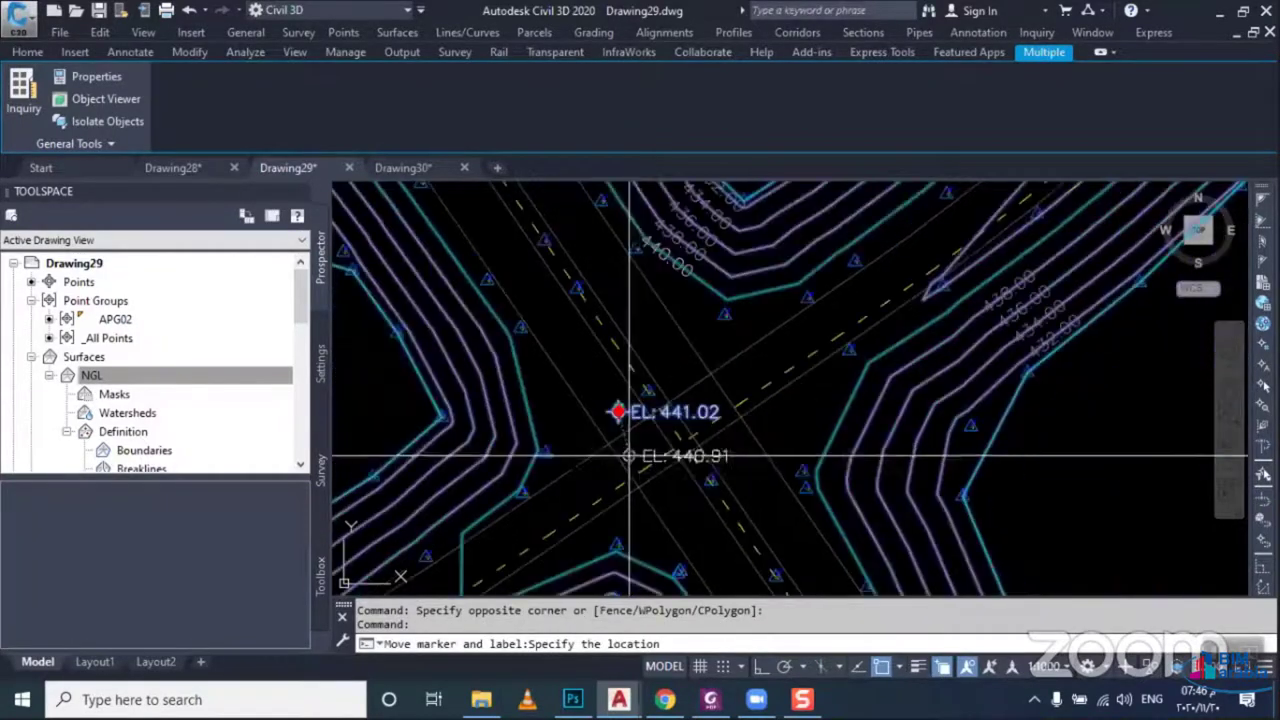
{"action": "scroll", "coordinate": [645, 380], "scroll_direction": "down", "scroll_amount": 1}
{"action": "scroll", "coordinate": [660, 385], "scroll_direction": "up", "scroll_amount": 2}
{"action": "scroll", "coordinate": [677, 400], "scroll_direction": "up", "scroll_amount": 2}
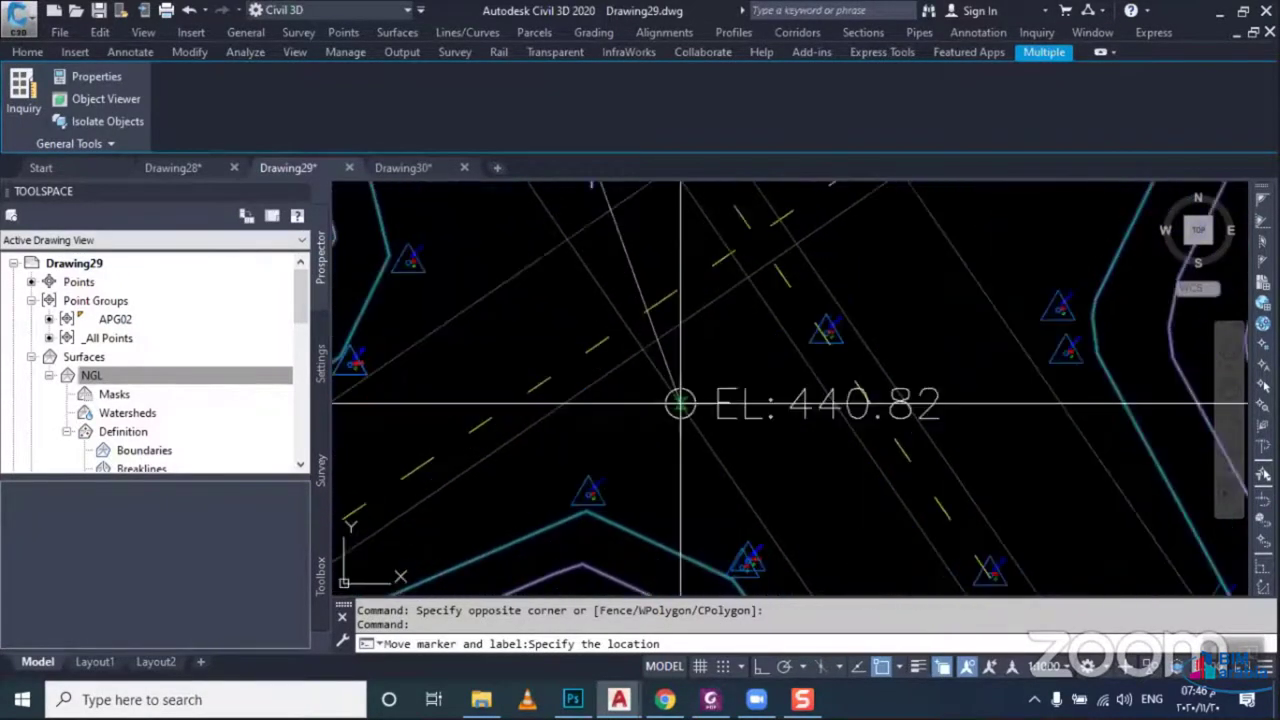
{"action": "scroll", "coordinate": [685, 385], "scroll_direction": "up", "scroll_amount": 1}
{"action": "scroll", "coordinate": [680, 420], "scroll_direction": "down", "scroll_amount": 2}
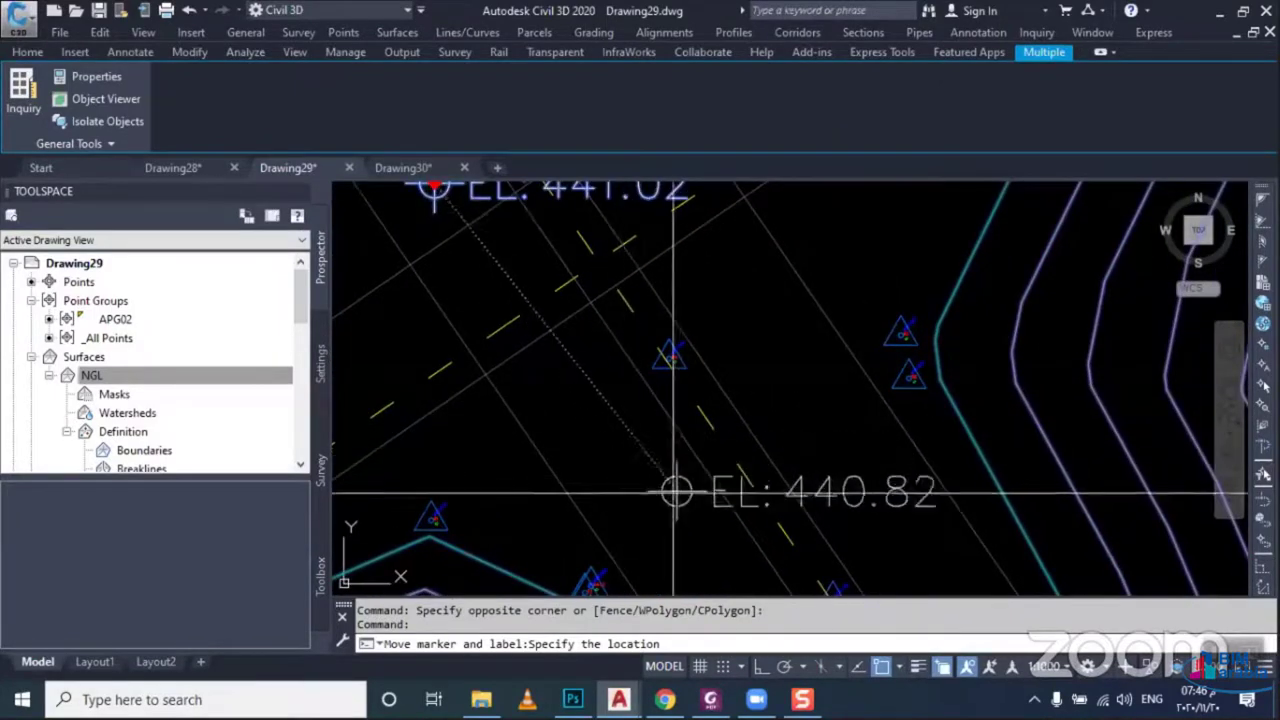
{"action": "scroll", "coordinate": [650, 470], "scroll_direction": "down", "scroll_amount": 1}
{"action": "scroll", "coordinate": [645, 490], "scroll_direction": "up", "scroll_amount": 2}
{"action": "scroll", "coordinate": [655, 420], "scroll_direction": "up", "scroll_amount": 1}
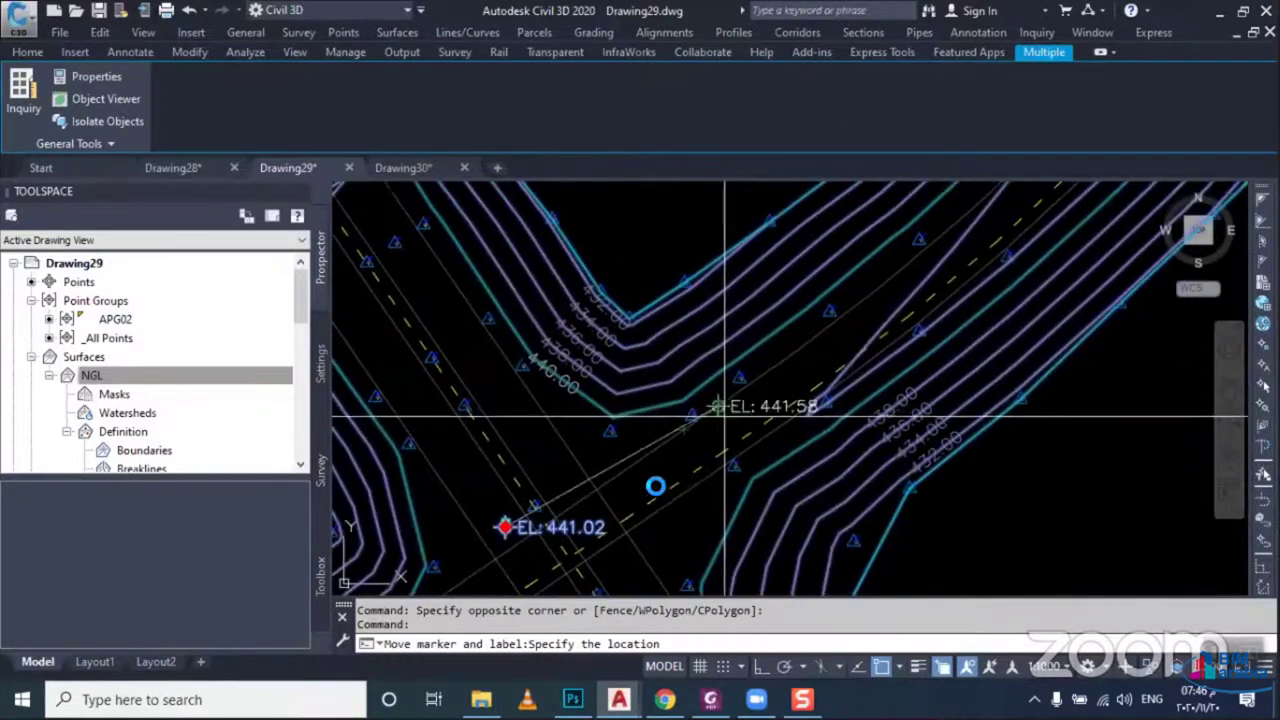
{"action": "scroll", "coordinate": [728, 421], "scroll_direction": "up", "scroll_amount": 2}
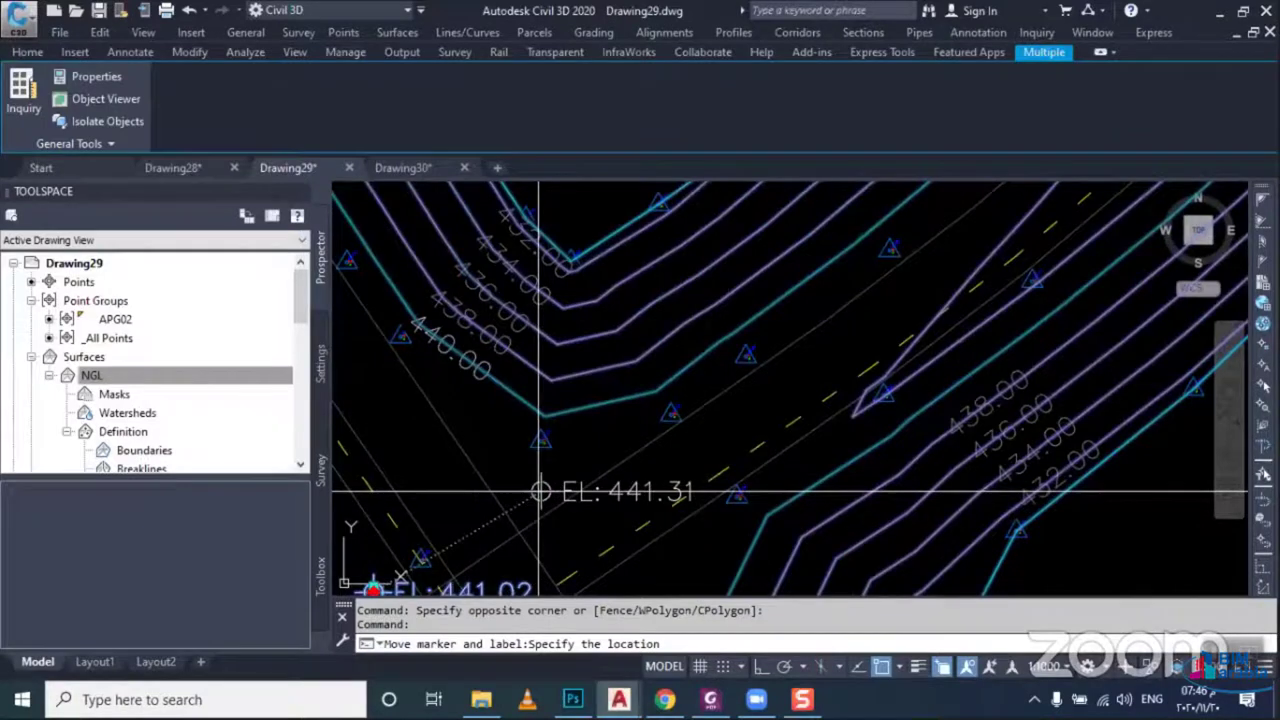
{"action": "left_click", "coordinate": [503, 493]}
{"action": "scroll", "coordinate": [503, 493], "scroll_direction": "down", "scroll_amount": 2}
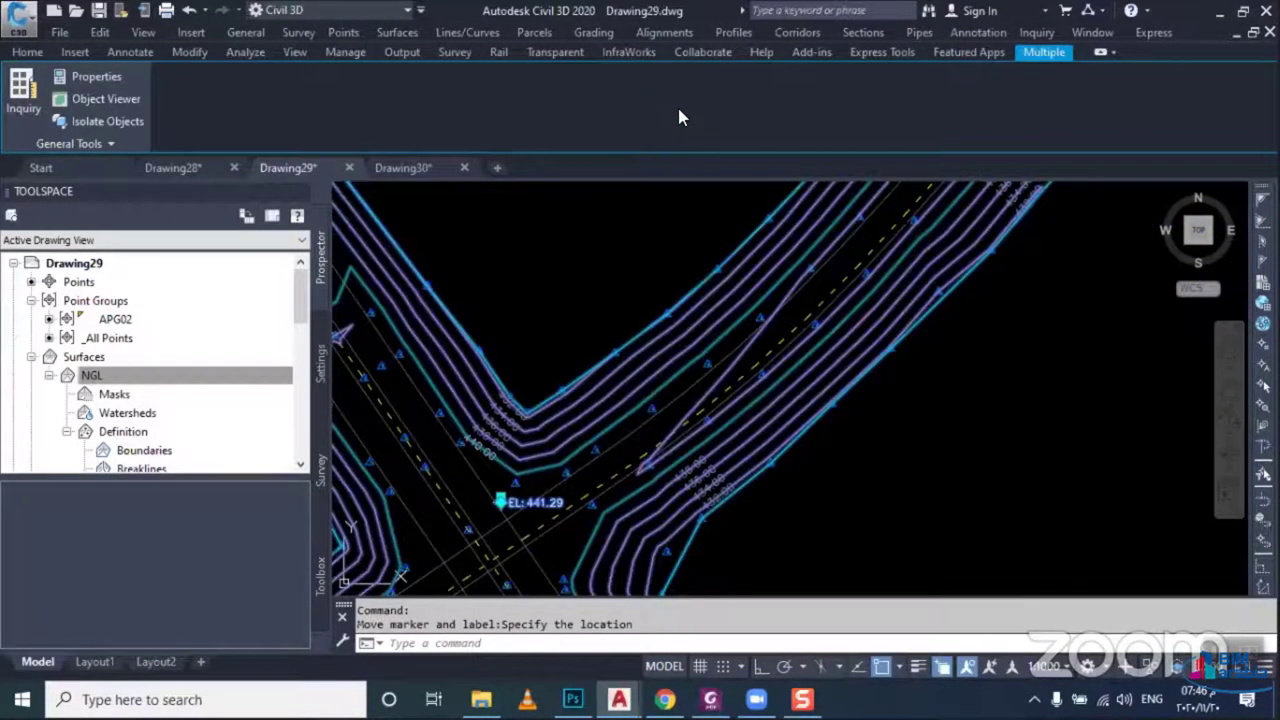
{"action": "scroll", "coordinate": [673, 405], "scroll_direction": "down", "scroll_amount": 2}
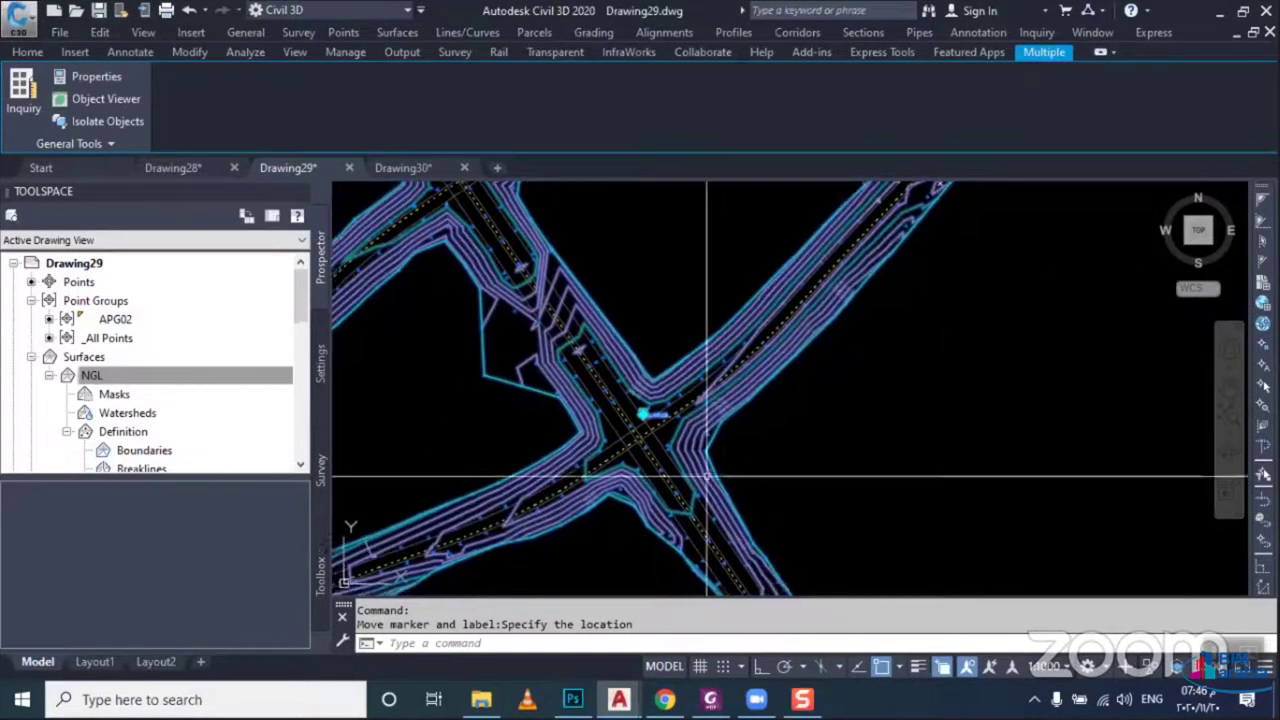
Deselect the label, pan along the labelled contours, and reselect the NGL surface
{"action": "key", "text": "Escape"}
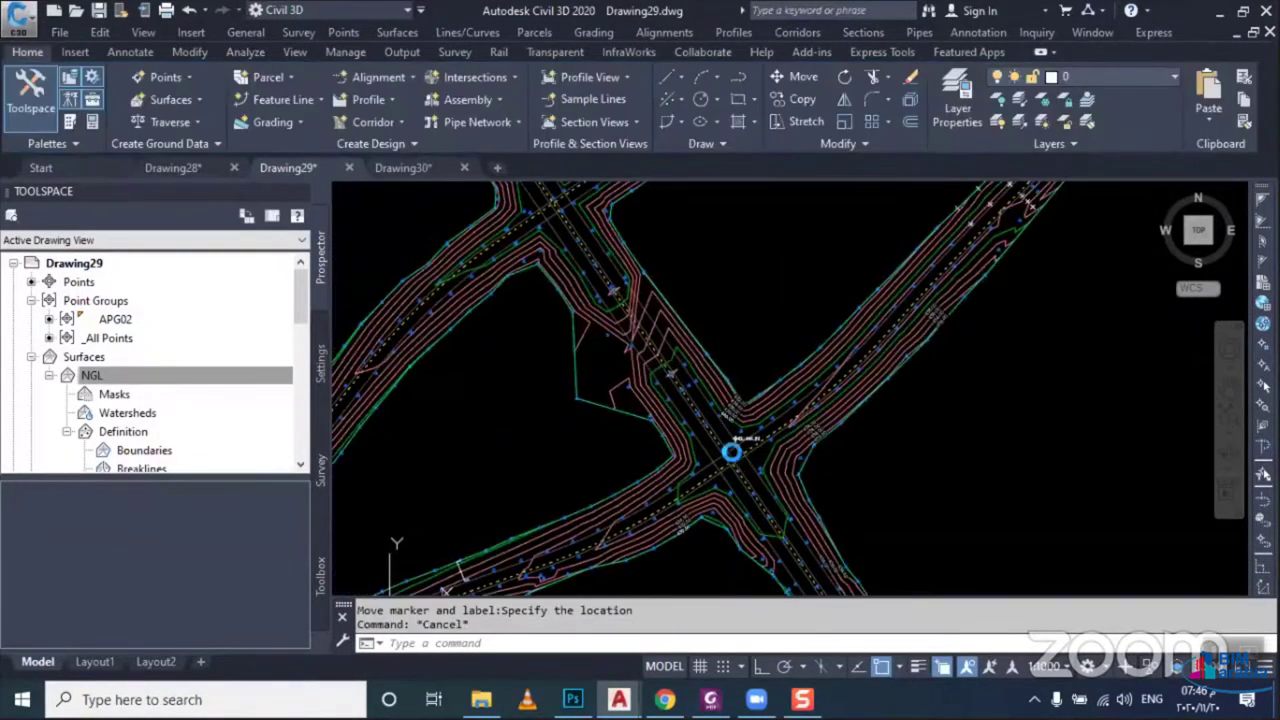
{"action": "scroll", "coordinate": [732, 452], "scroll_direction": "up", "scroll_amount": 3}
{"action": "middle_click_drag", "start_coordinate": [707, 420], "coordinate": [659, 412]}
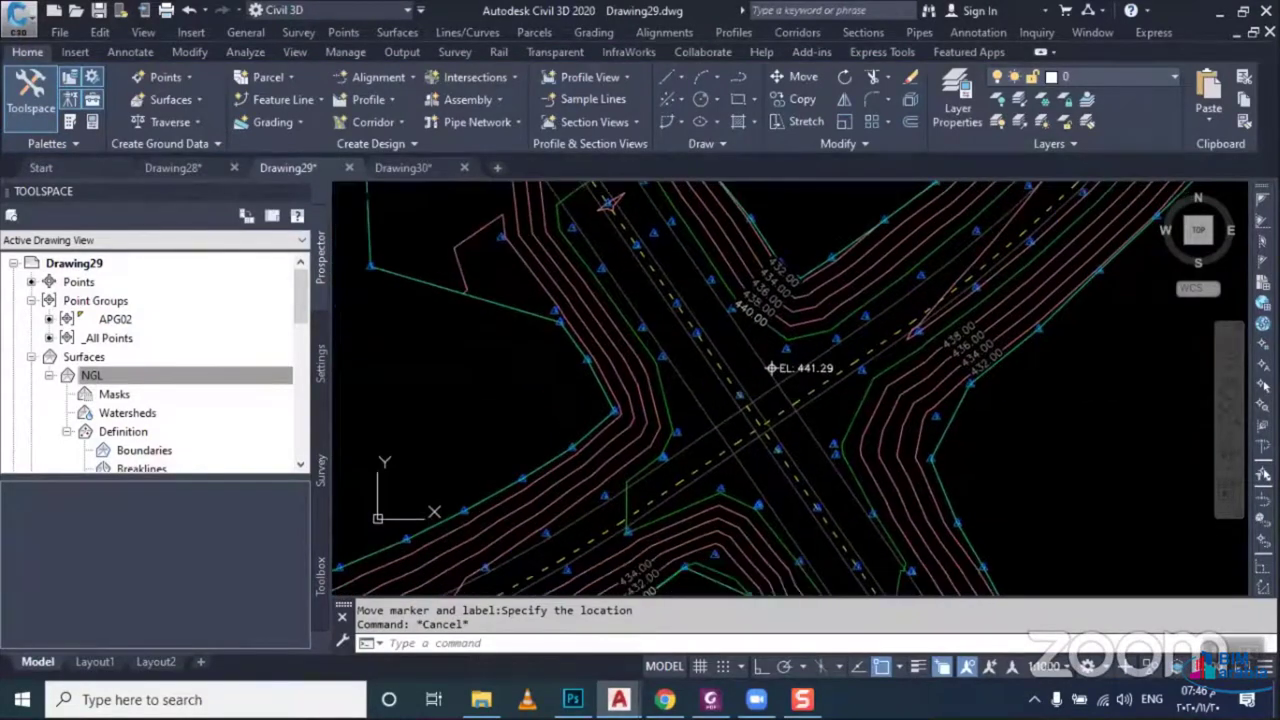
{"action": "scroll", "coordinate": [659, 412], "scroll_direction": "up", "scroll_amount": 3}
{"action": "scroll", "coordinate": [659, 412], "scroll_direction": "up", "scroll_amount": 2}
{"action": "scroll", "coordinate": [659, 412], "scroll_direction": "down", "scroll_amount": 1}
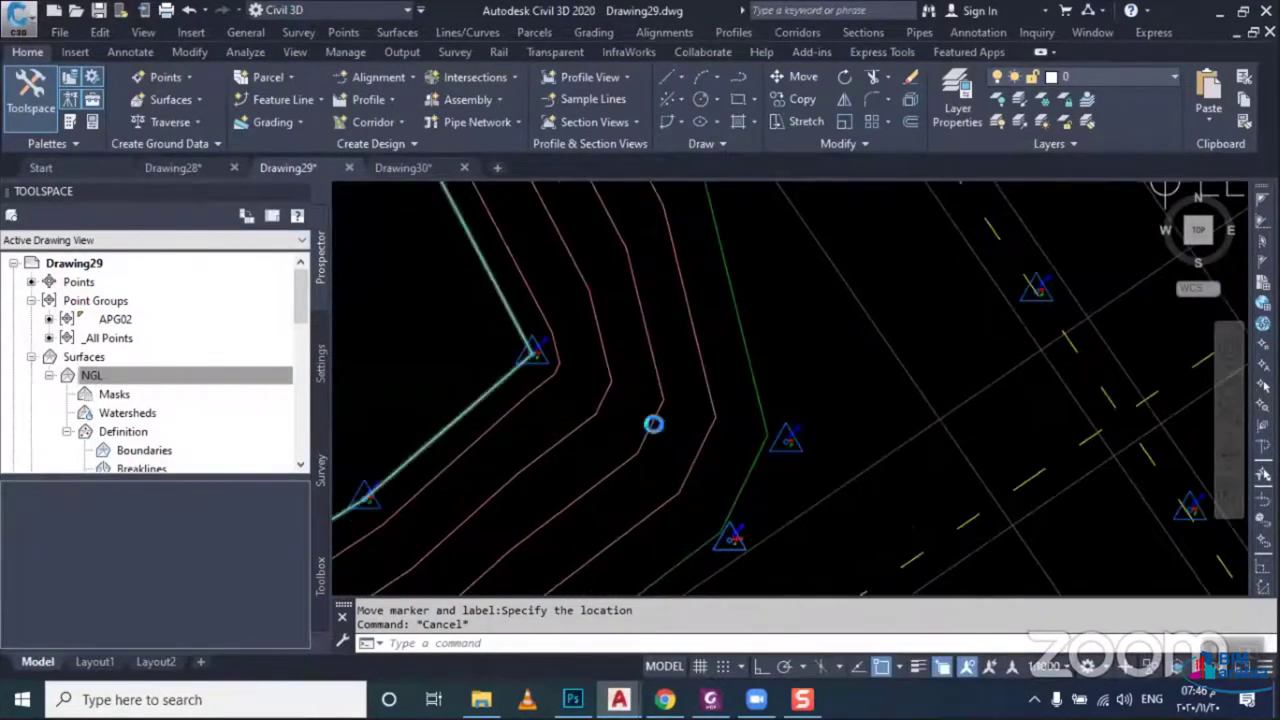
{"action": "scroll", "coordinate": [654, 423], "scroll_direction": "down", "scroll_amount": 2}
{"action": "scroll", "coordinate": [737, 457], "scroll_direction": "down", "scroll_amount": 2}
{"action": "scroll", "coordinate": [805, 459], "scroll_direction": "up", "scroll_amount": 3}
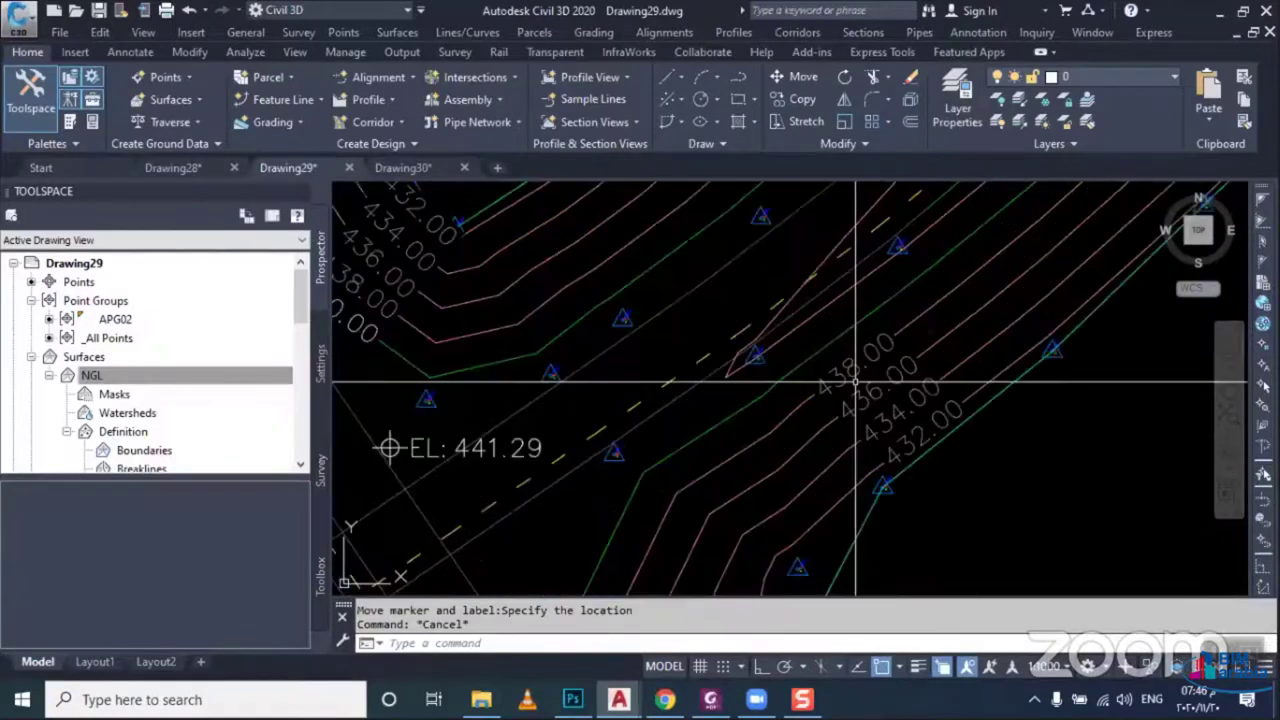
{"action": "scroll", "coordinate": [805, 459], "scroll_direction": "up", "scroll_amount": 2}
{"action": "scroll", "coordinate": [805, 459], "scroll_direction": "up", "scroll_amount": 1}
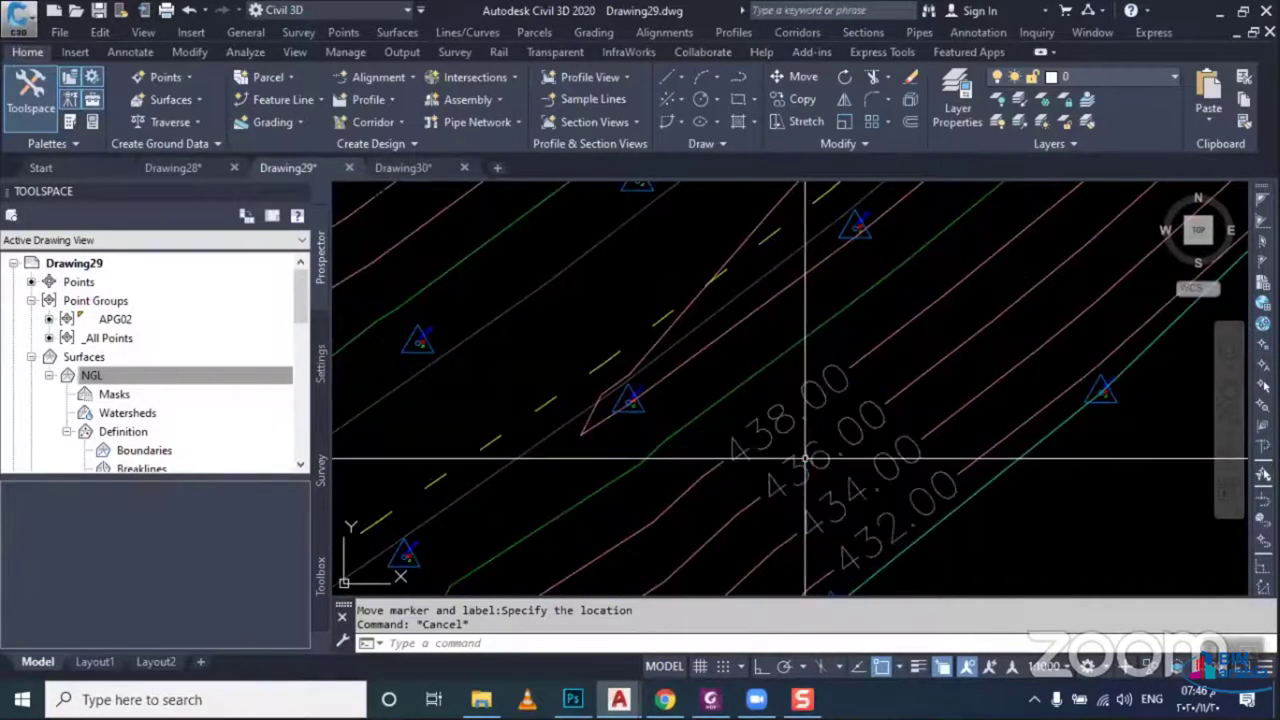
{"action": "middle_click_drag", "start_coordinate": [805, 459], "coordinate": [771, 470]}
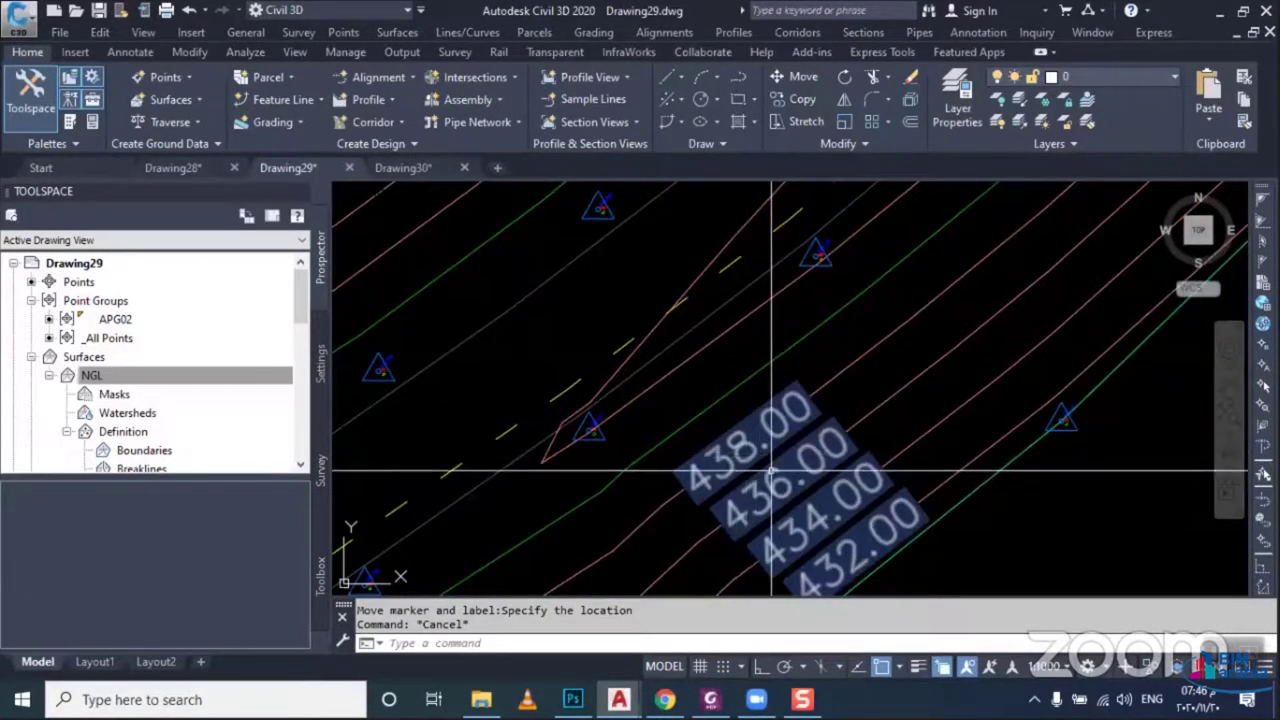
{"action": "left_click", "coordinate": [785, 405]}
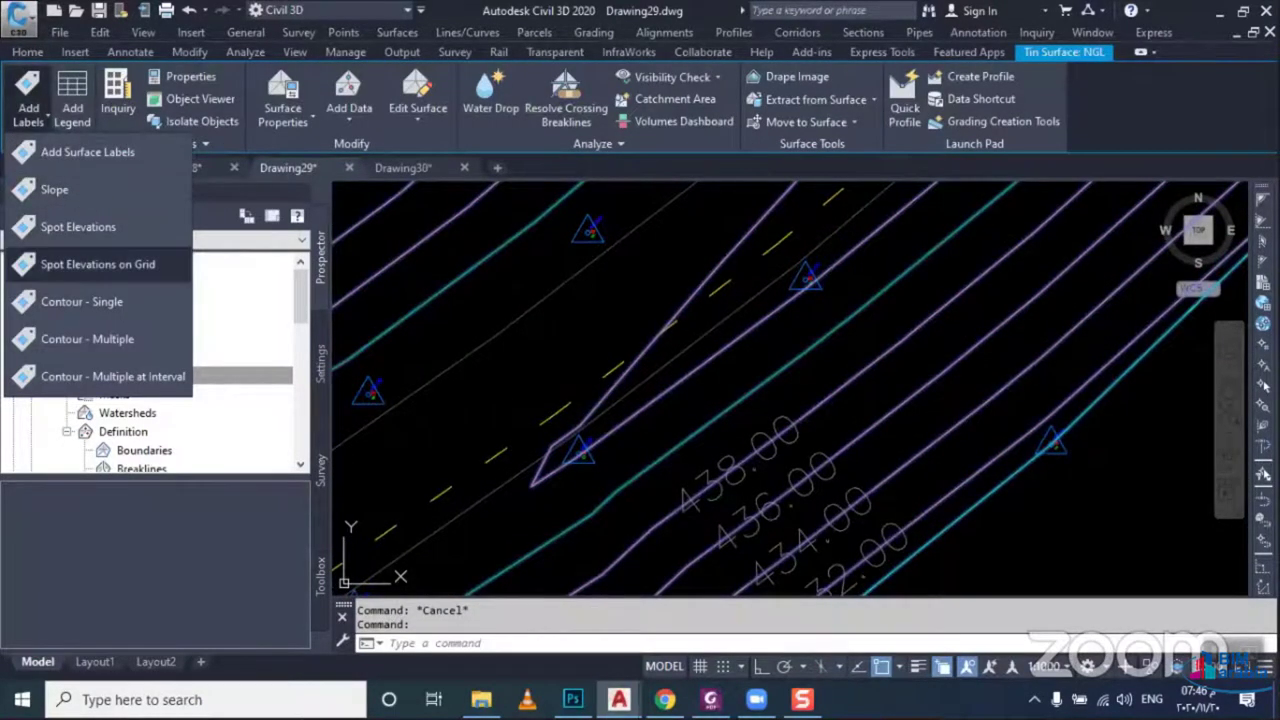
Place a one-point slope label reading 12.2:1 between the NGL contours and select it
{"action": "left_click", "coordinate": [55, 189]}
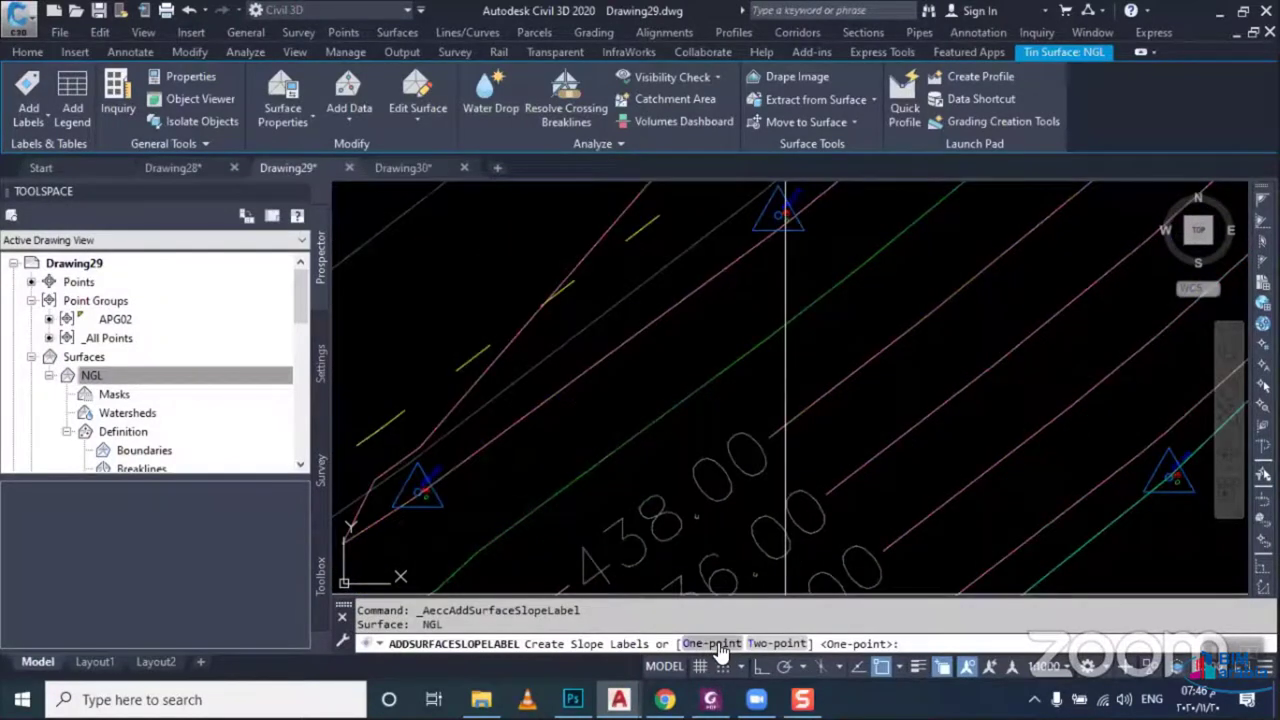
{"action": "left_click", "coordinate": [712, 644]}
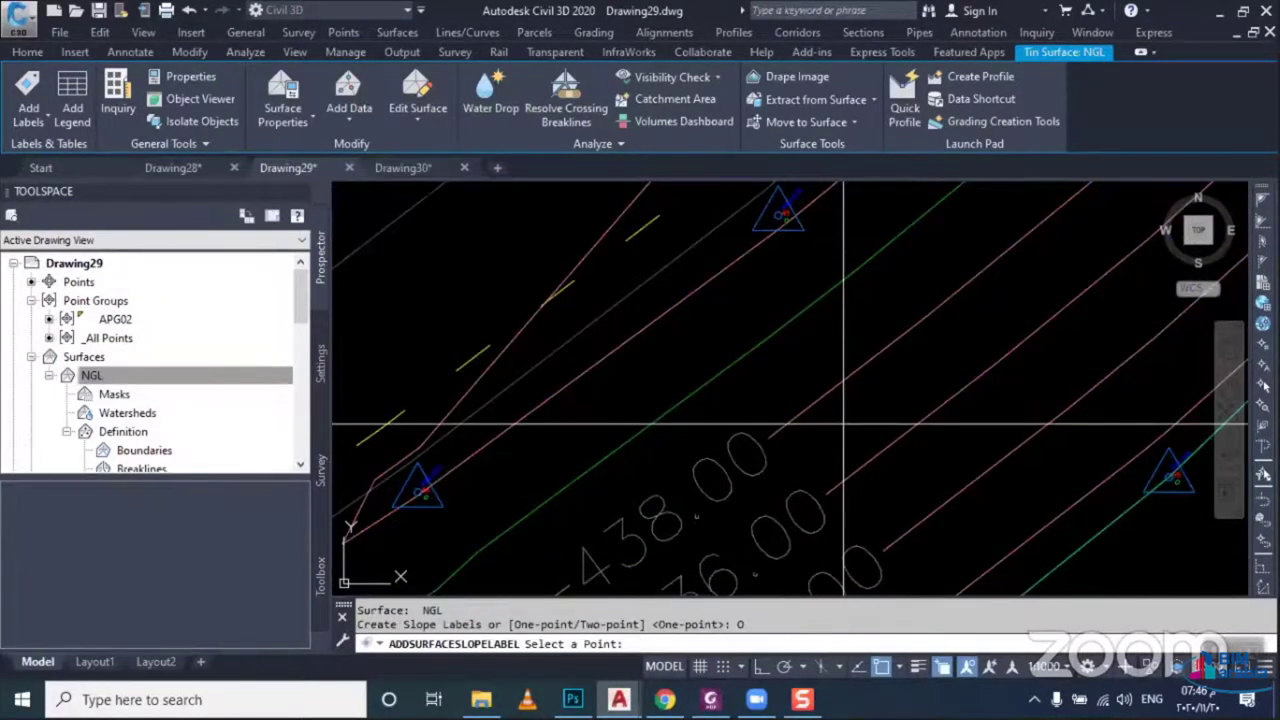
{"action": "left_click", "coordinate": [845, 426]}
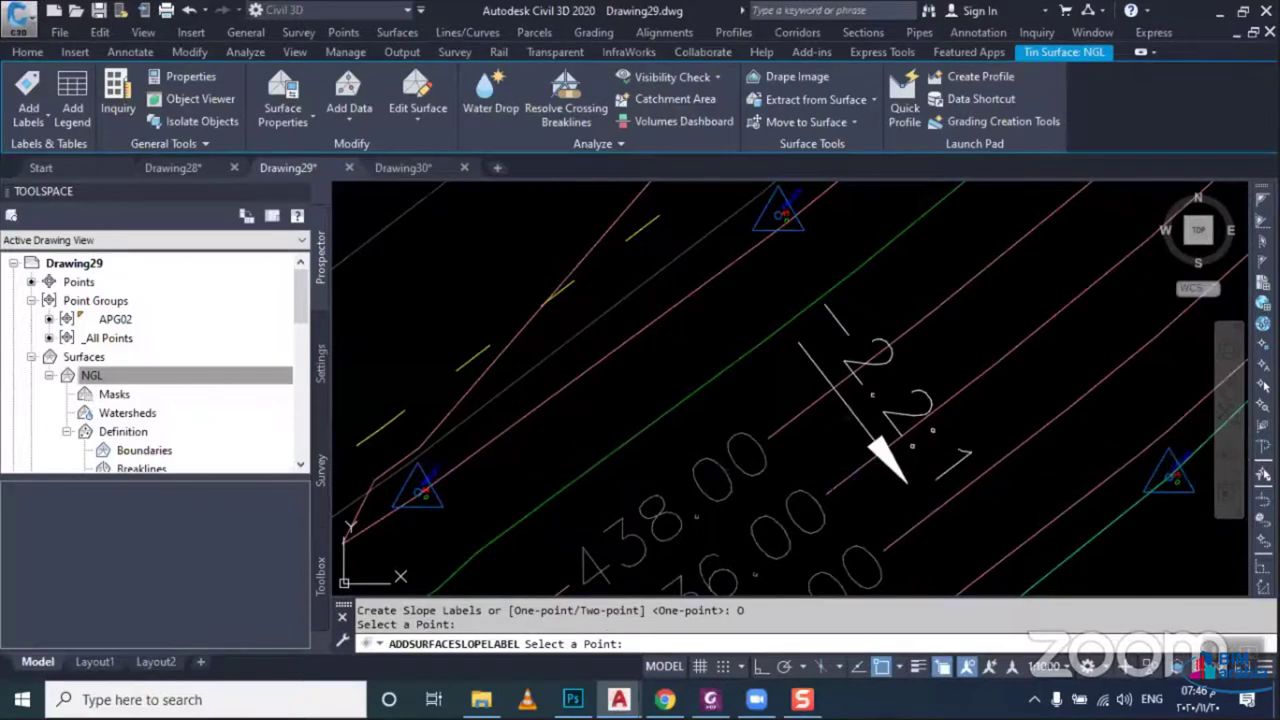
{"action": "key", "text": "Escape"}
{"action": "key", "text": "Escape"}
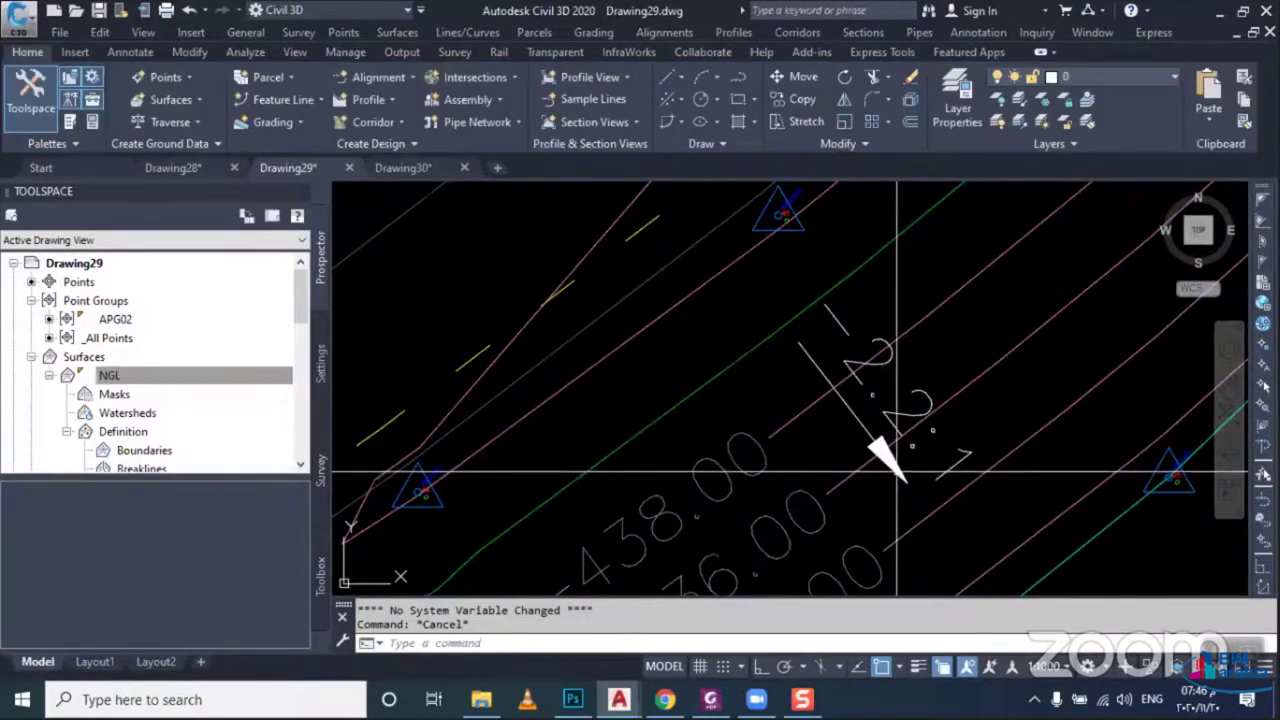
{"action": "left_click", "coordinate": [865, 430]}
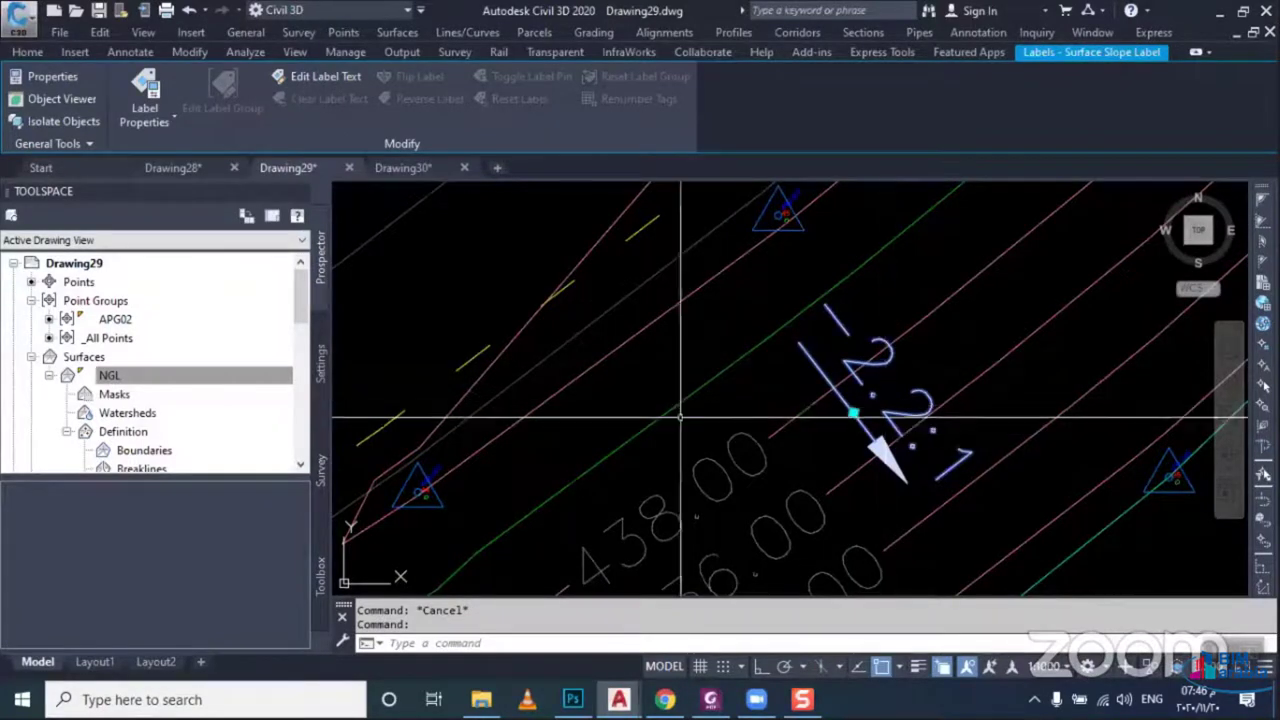
Change the slope label's style from Run over Rise to Percent
{"action": "key", "text": "ctrl+1"}
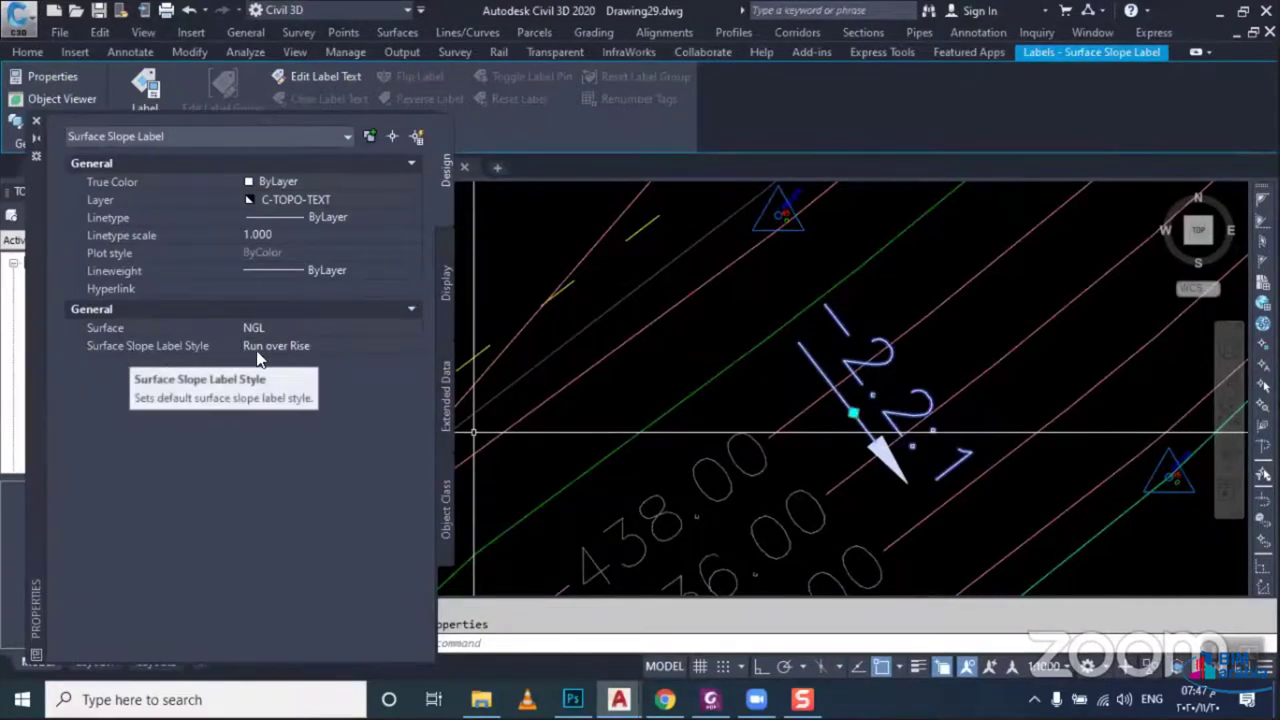
{"action": "left_click", "coordinate": [322, 350]}
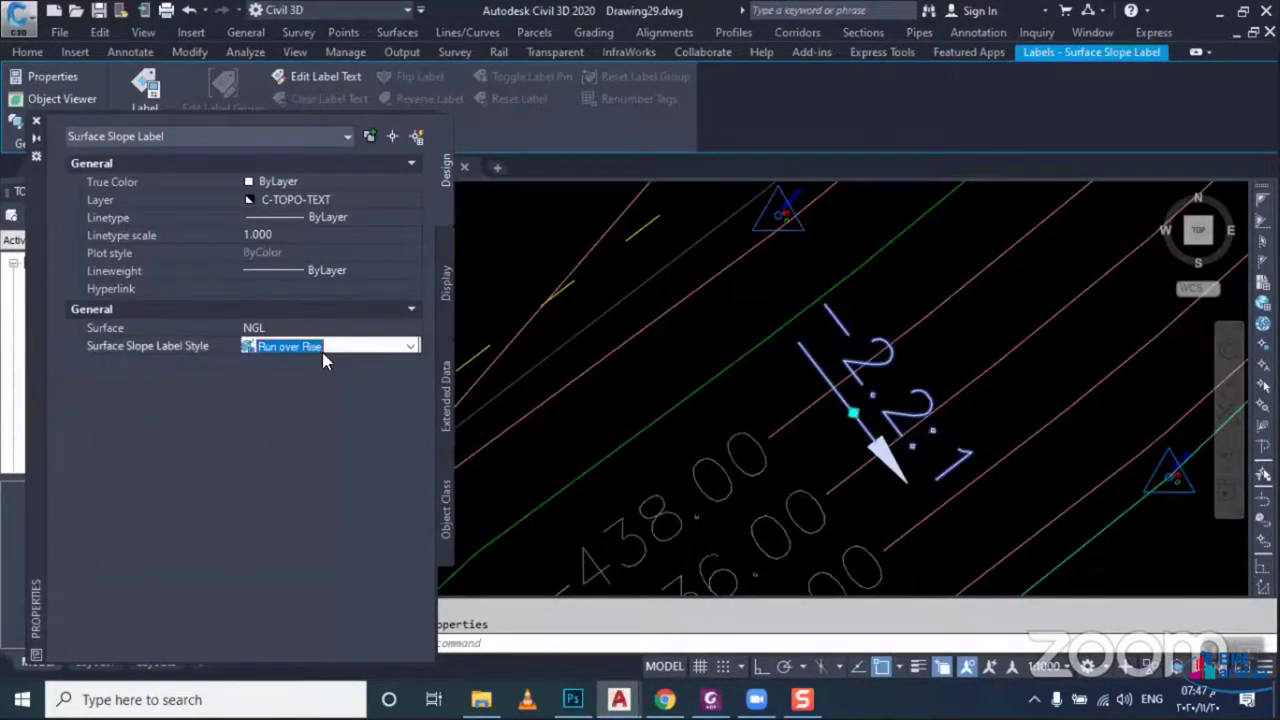
{"action": "left_click", "coordinate": [320, 350]}
{"action": "left_click", "coordinate": [300, 366]}
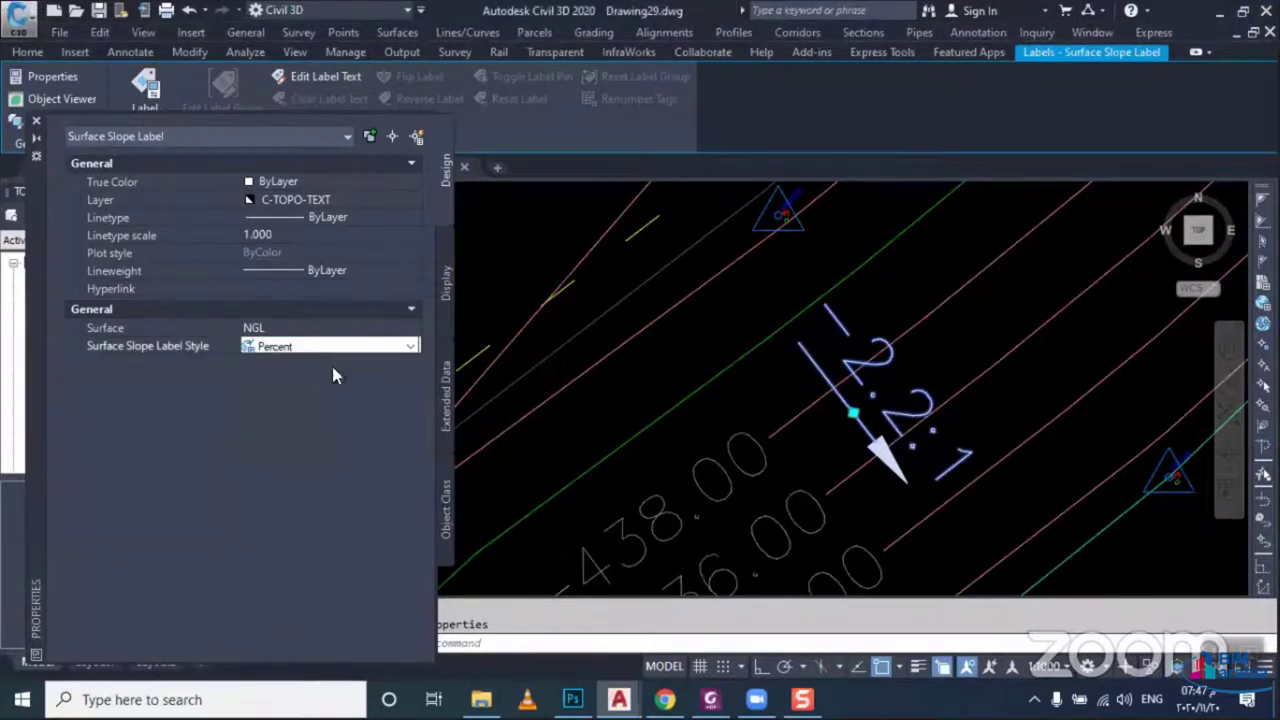
{"action": "middle_click_drag", "start_coordinate": [870, 375], "coordinate": [825, 385]}
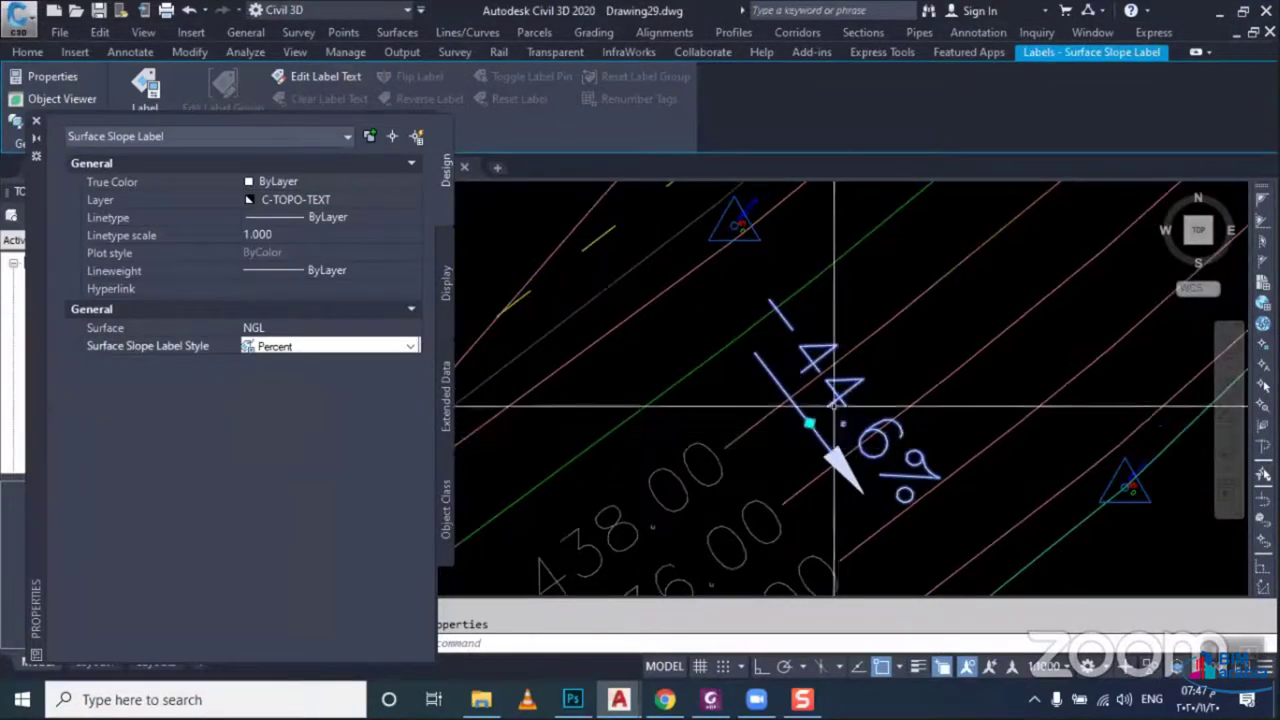
{"action": "key", "text": "Escape"}
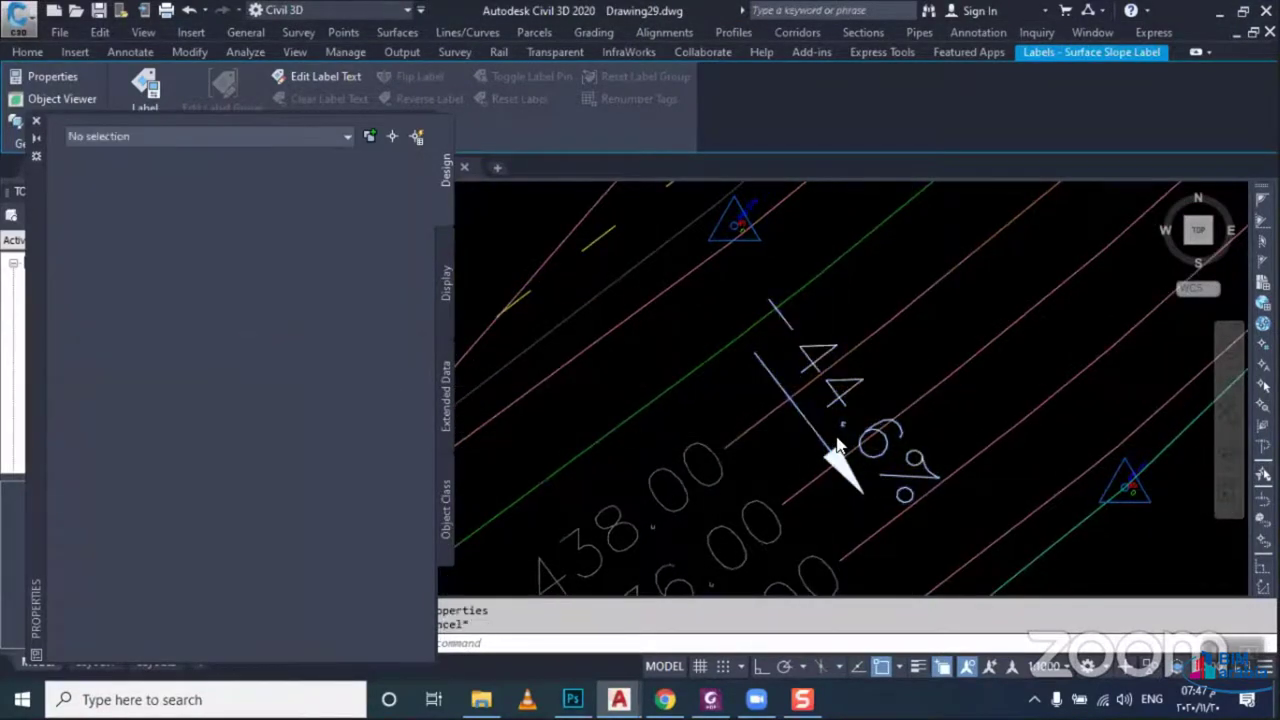
{"action": "scroll", "coordinate": [835, 437], "scroll_direction": "down", "scroll_amount": 5}
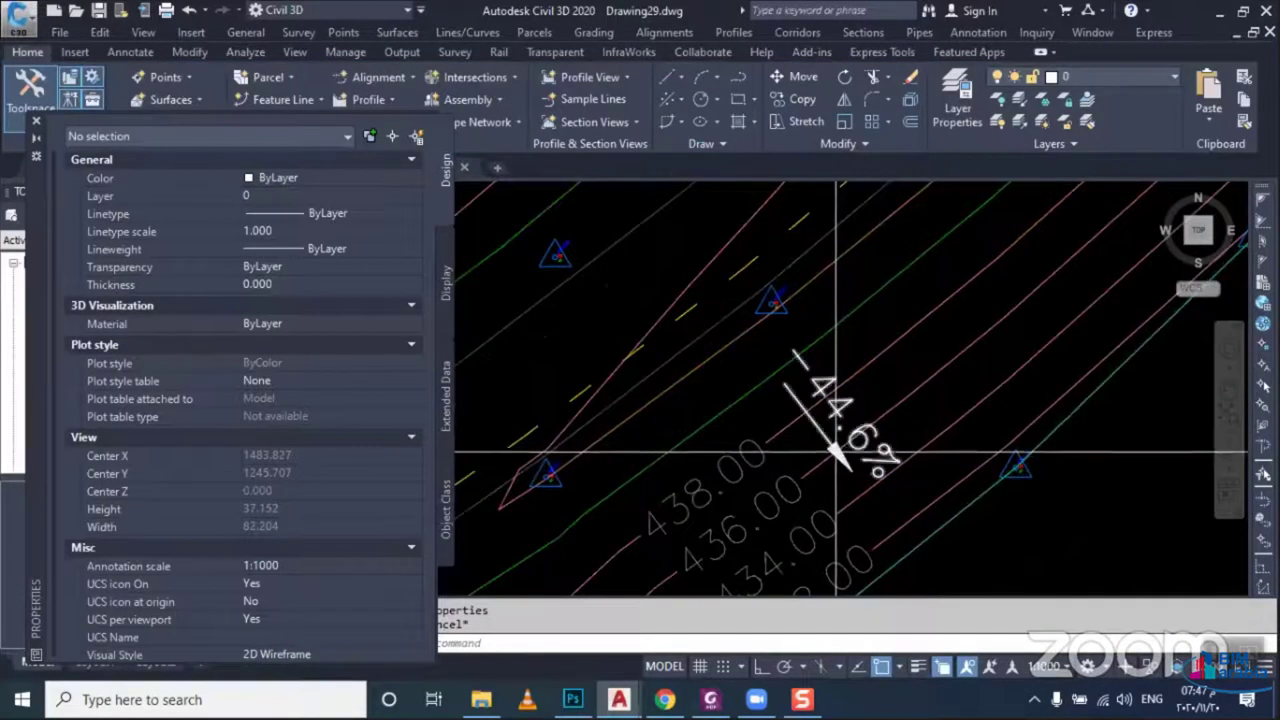
Add a two-point slope label to the NGL surface, initially reading 2.3:1
{"action": "scroll", "coordinate": [835, 450], "scroll_direction": "down", "scroll_amount": 5}
{"action": "middle_click_drag", "start_coordinate": [831, 474], "coordinate": [826, 508]}
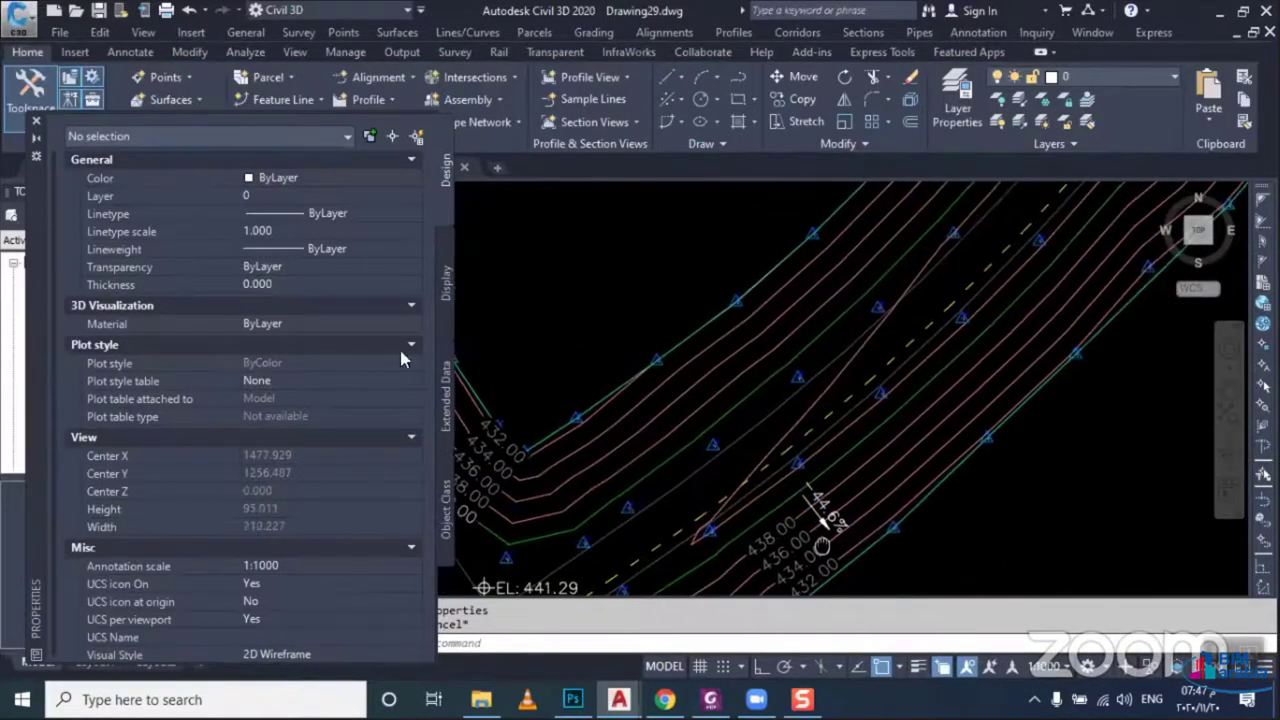
{"action": "left_click", "coordinate": [36, 122]}
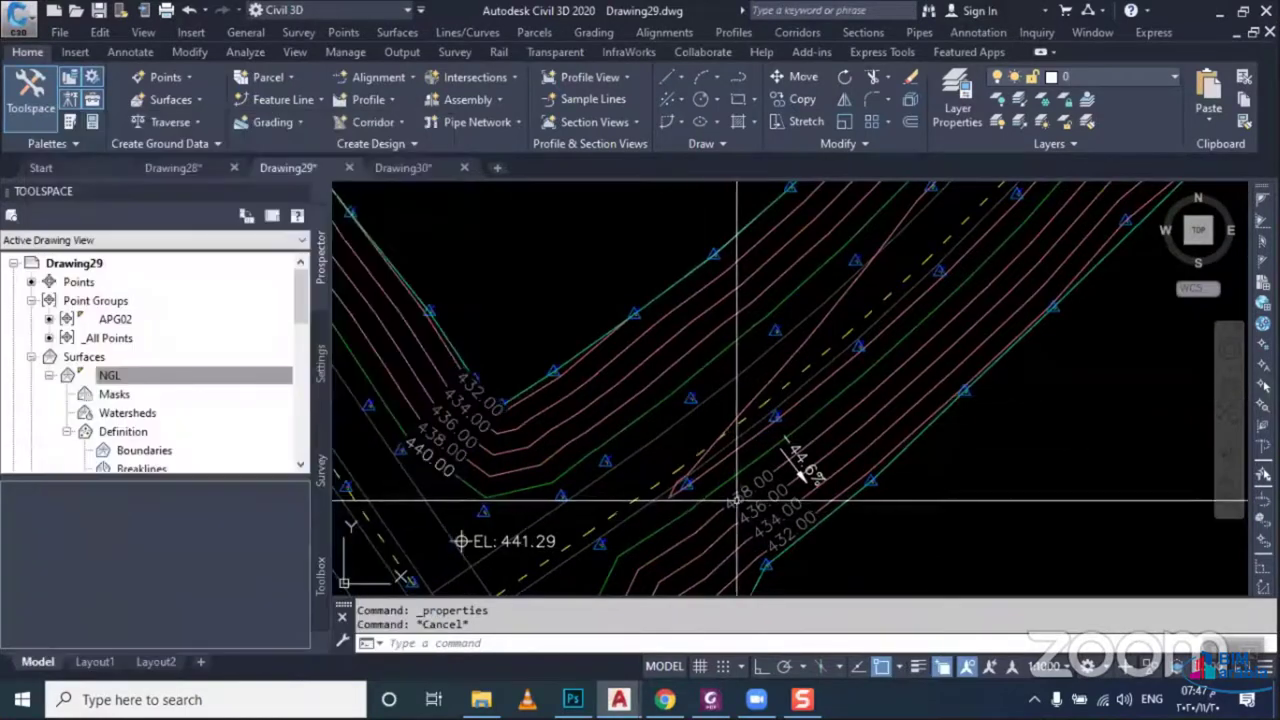
{"action": "left_click", "coordinate": [830, 497]}
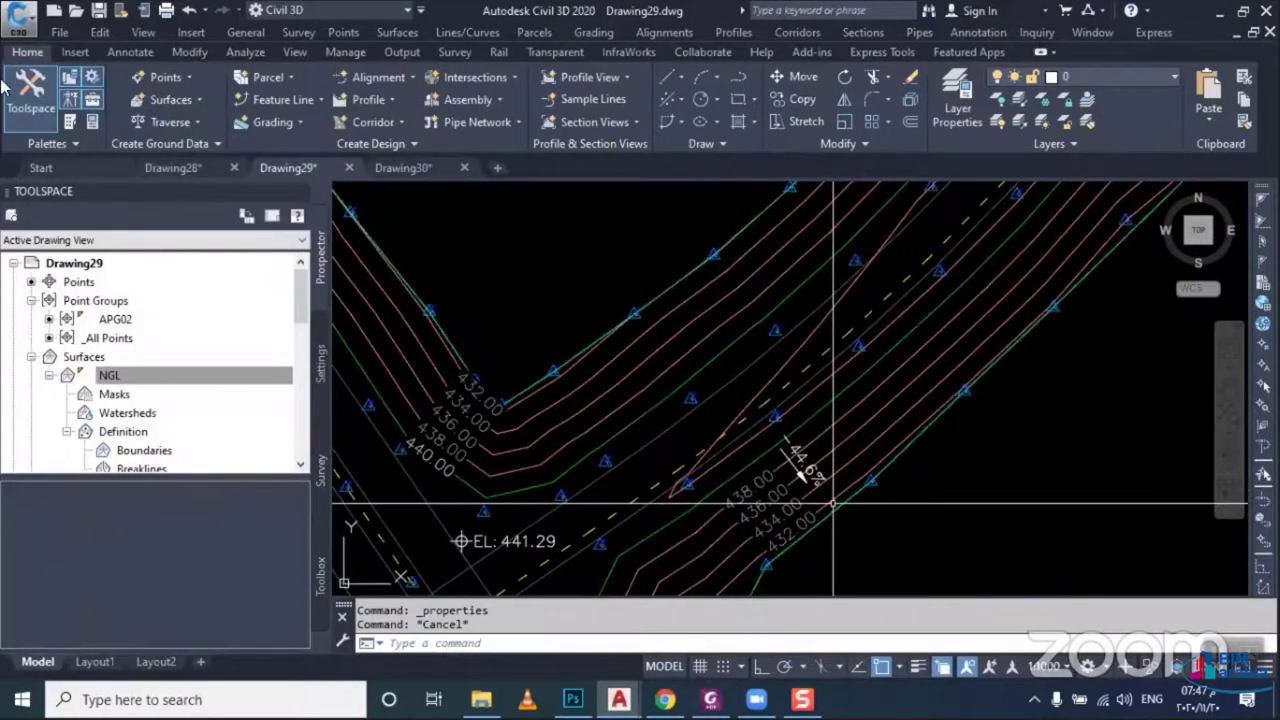
{"action": "left_click", "coordinate": [28, 95]}
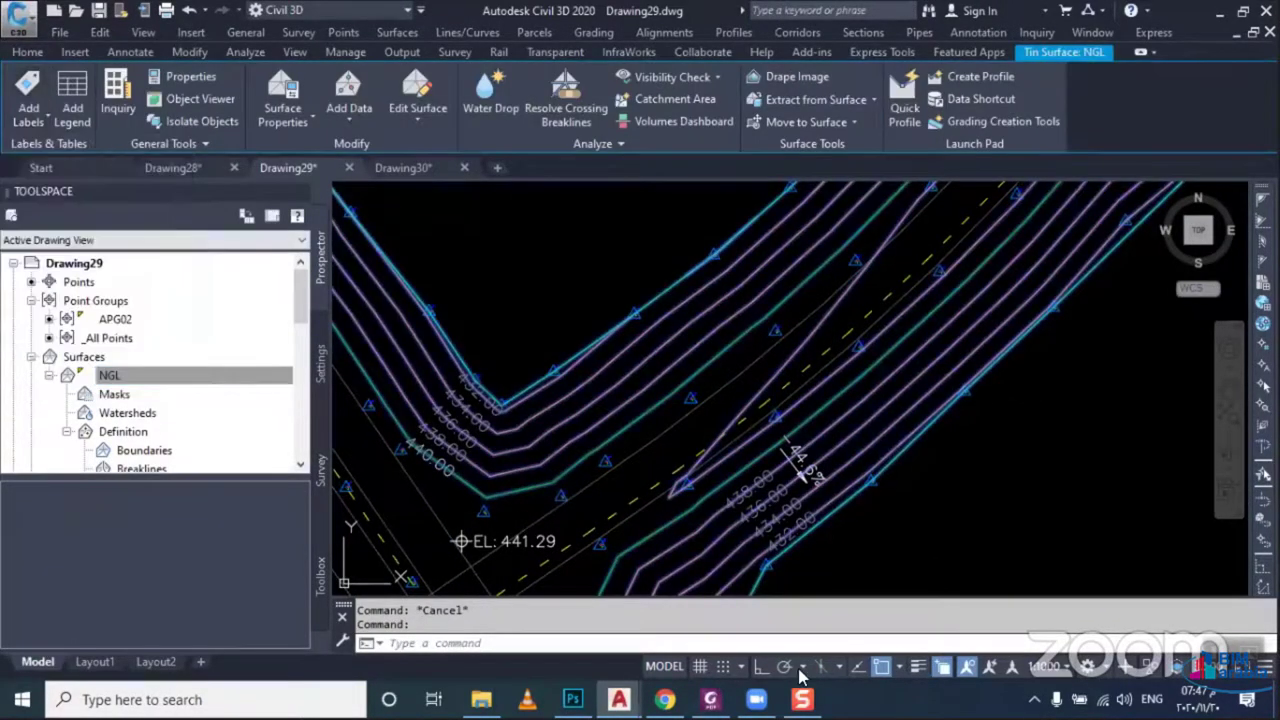
{"action": "type", "text": "T"}
{"action": "key", "text": "Return"}
{"action": "scroll", "coordinate": [694, 449], "scroll_direction": "up", "scroll_amount": 3}
{"action": "scroll", "coordinate": [720, 455], "scroll_direction": "up", "scroll_amount": 2}
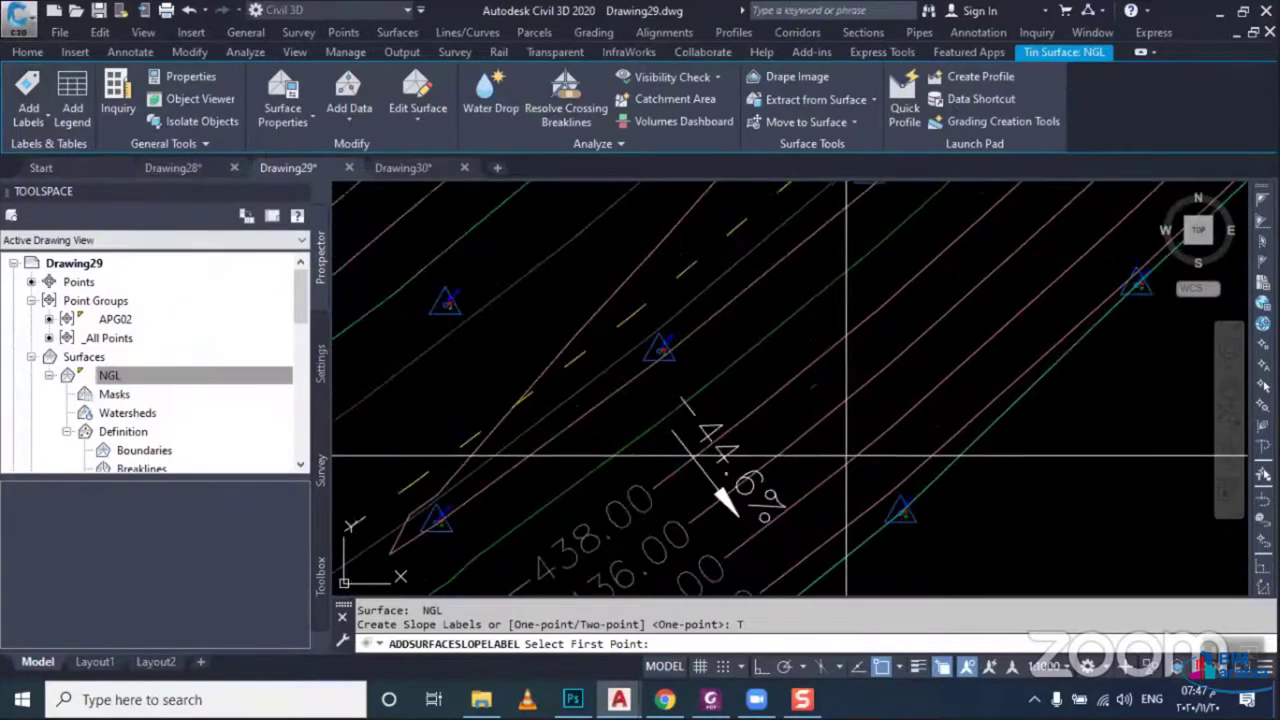
{"action": "left_click", "coordinate": [850, 457]}
{"action": "left_click", "coordinate": [880, 440]}
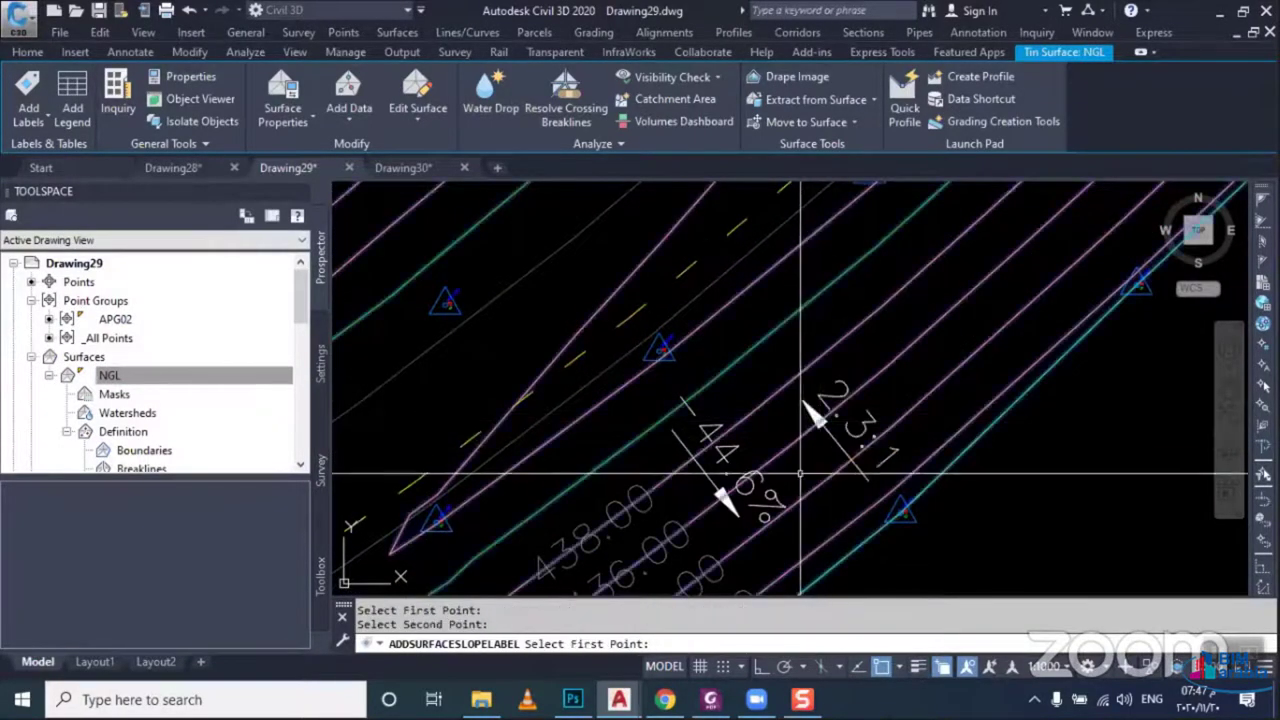
{"action": "key", "text": "Escape"}
{"action": "key", "text": "Escape"}
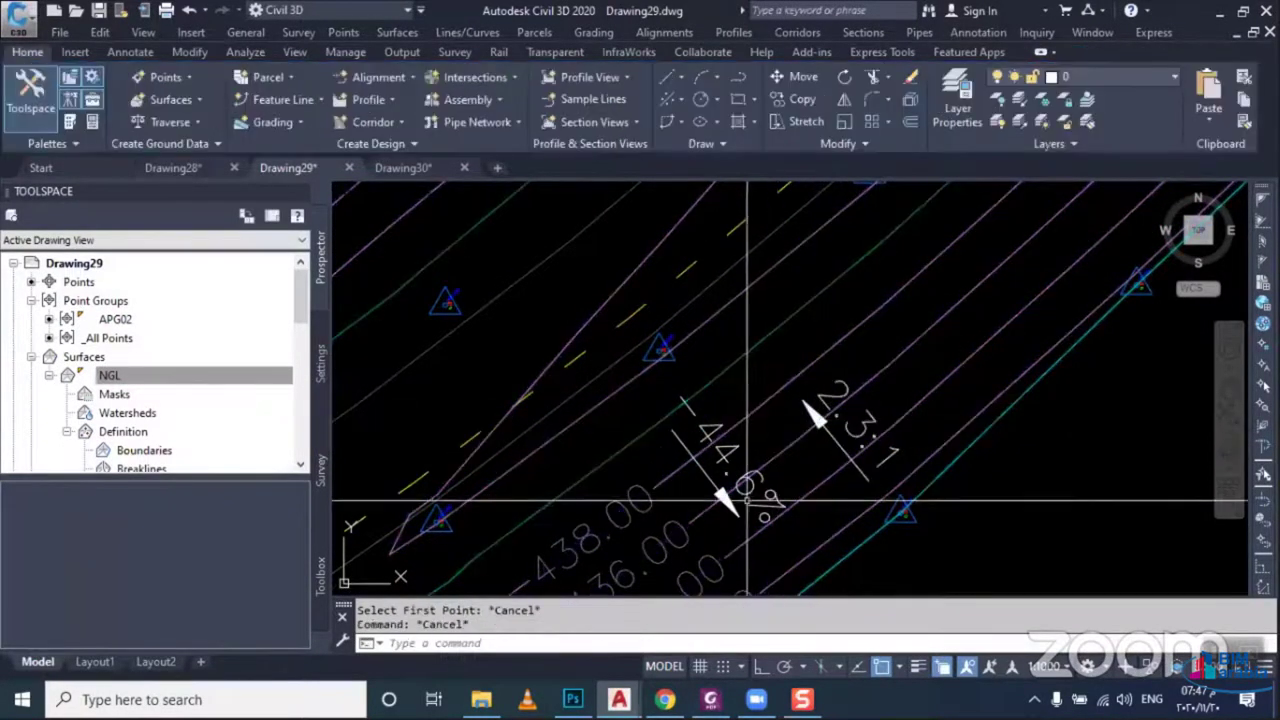
{"action": "type", "text": "HA"}
Match the 44.6% label's properties onto the new label so it reads 44.2%
{"action": "key", "text": "Return"}
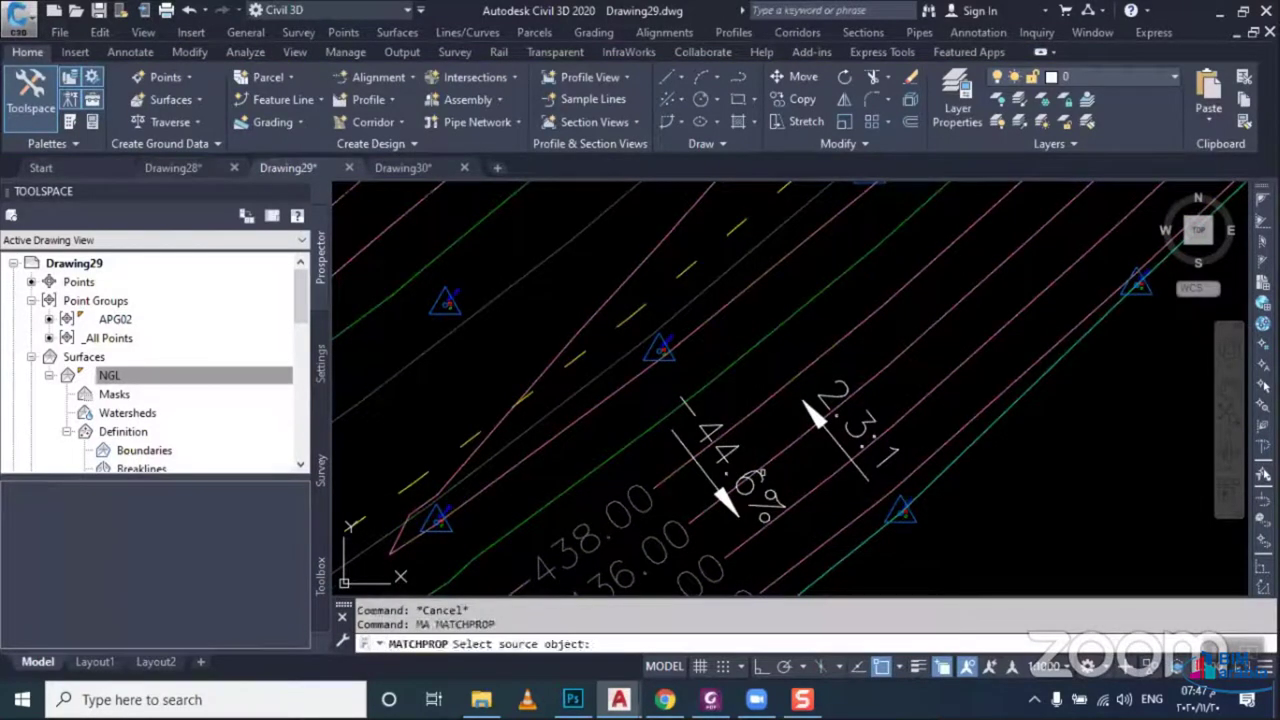
{"action": "left_click", "coordinate": [760, 474]}
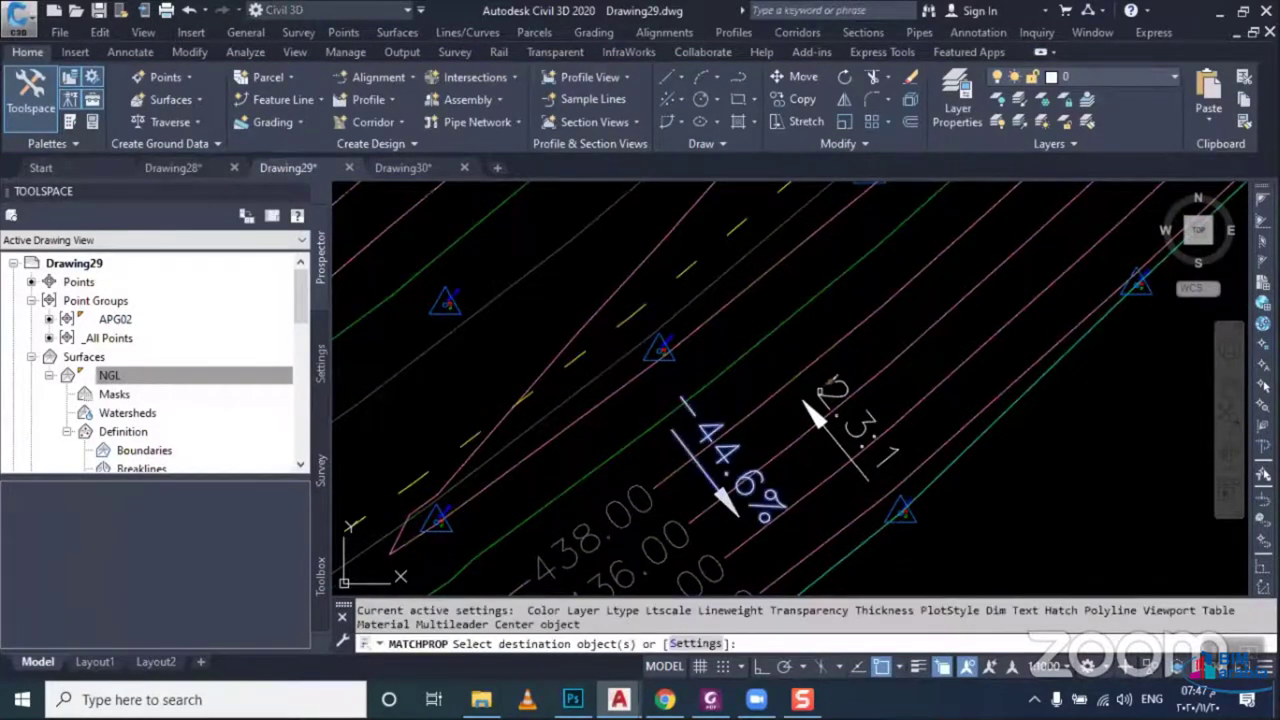
{"action": "left_click", "coordinate": [846, 424]}
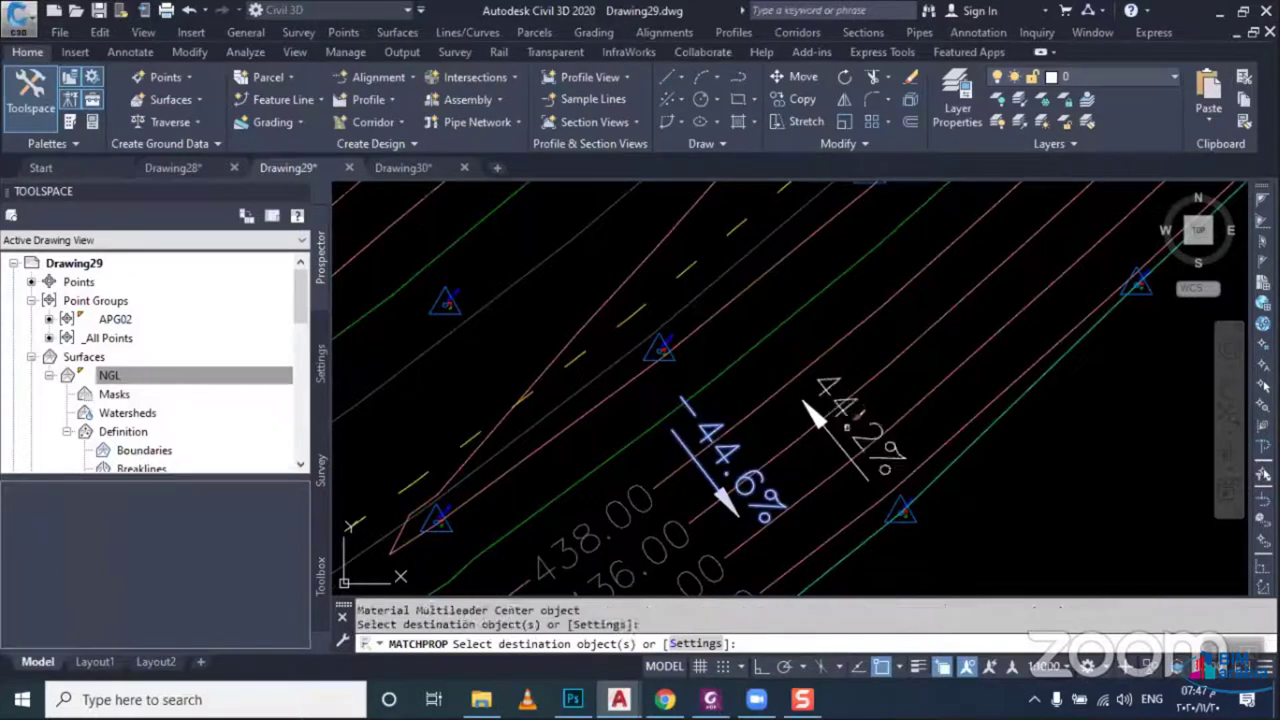
{"action": "key", "text": "Escape"}
{"action": "middle_click_drag", "start_coordinate": [720, 480], "coordinate": [777, 437]}
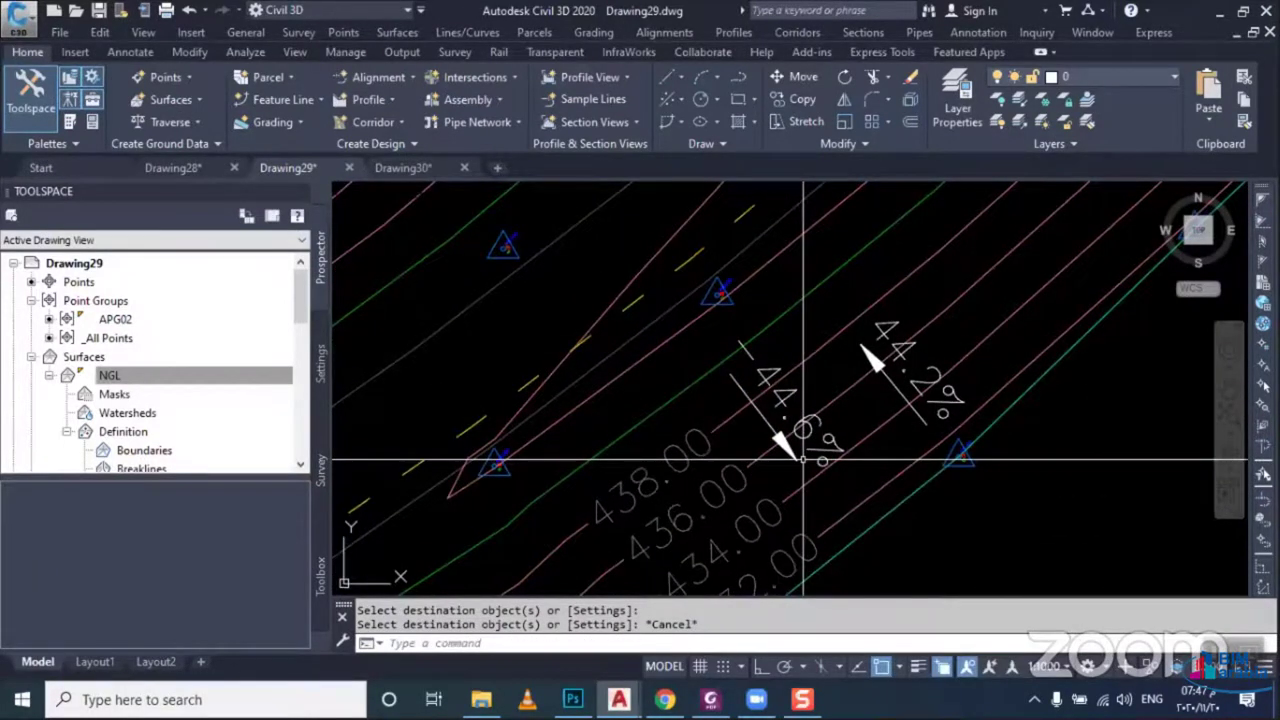
Switch to the Drawing28 document
{"action": "scroll", "coordinate": [803, 461], "scroll_direction": "down", "scroll_amount": 1}
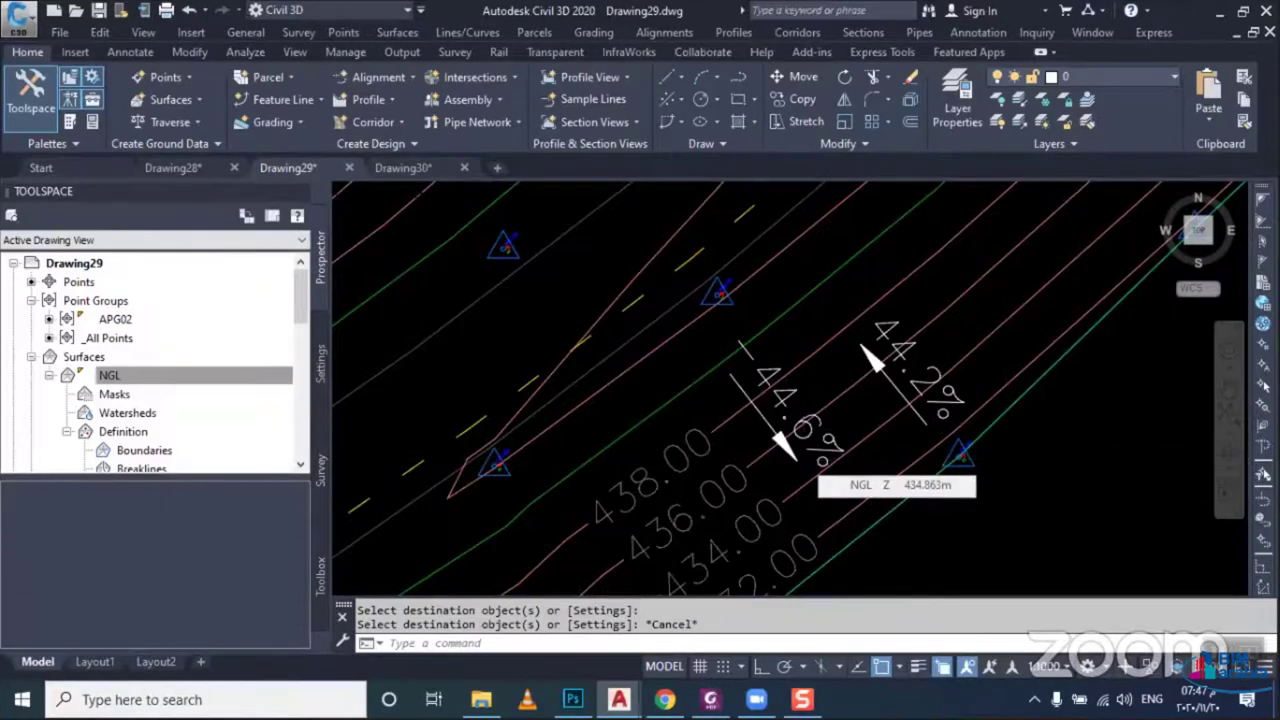
{"action": "scroll", "coordinate": [803, 461], "scroll_direction": "down", "scroll_amount": 2}
{"action": "scroll", "coordinate": [803, 461], "scroll_direction": "down", "scroll_amount": 2}
{"action": "scroll", "coordinate": [803, 461], "scroll_direction": "down", "scroll_amount": 2}
{"action": "scroll", "coordinate": [803, 461], "scroll_direction": "down", "scroll_amount": 3}
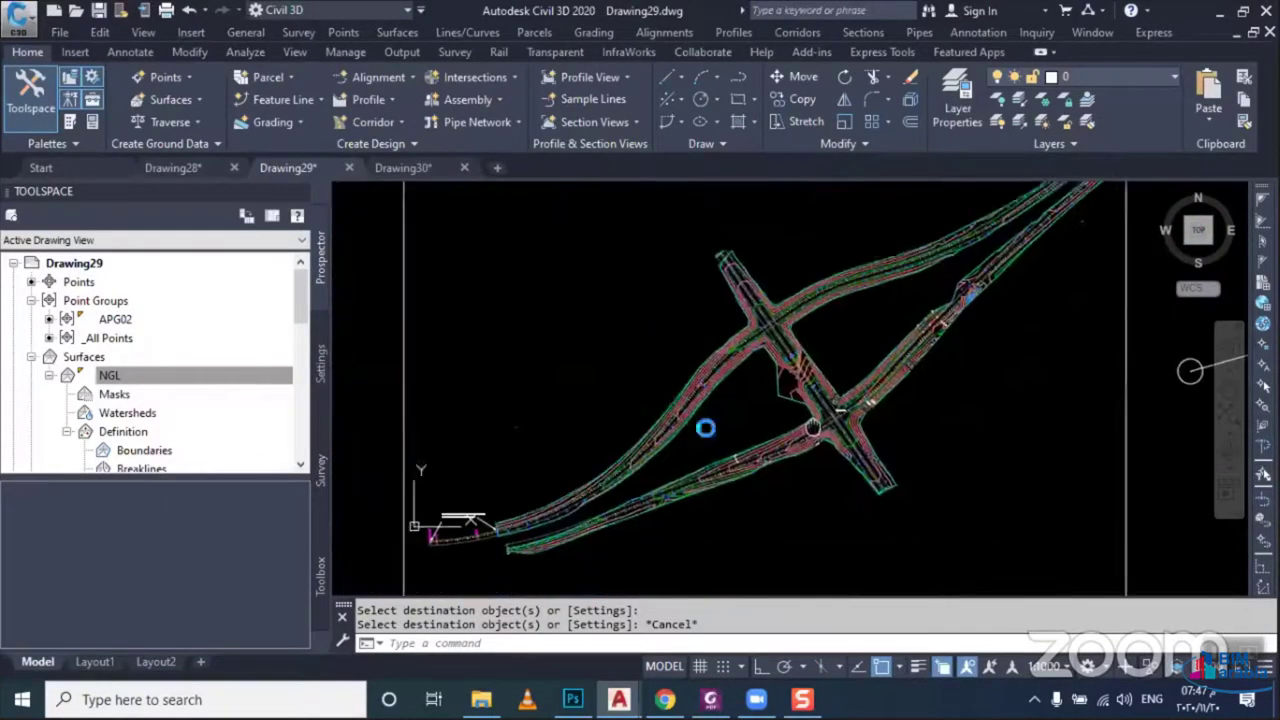
{"action": "middle_click_drag", "start_coordinate": [700, 423], "coordinate": [770, 410]}
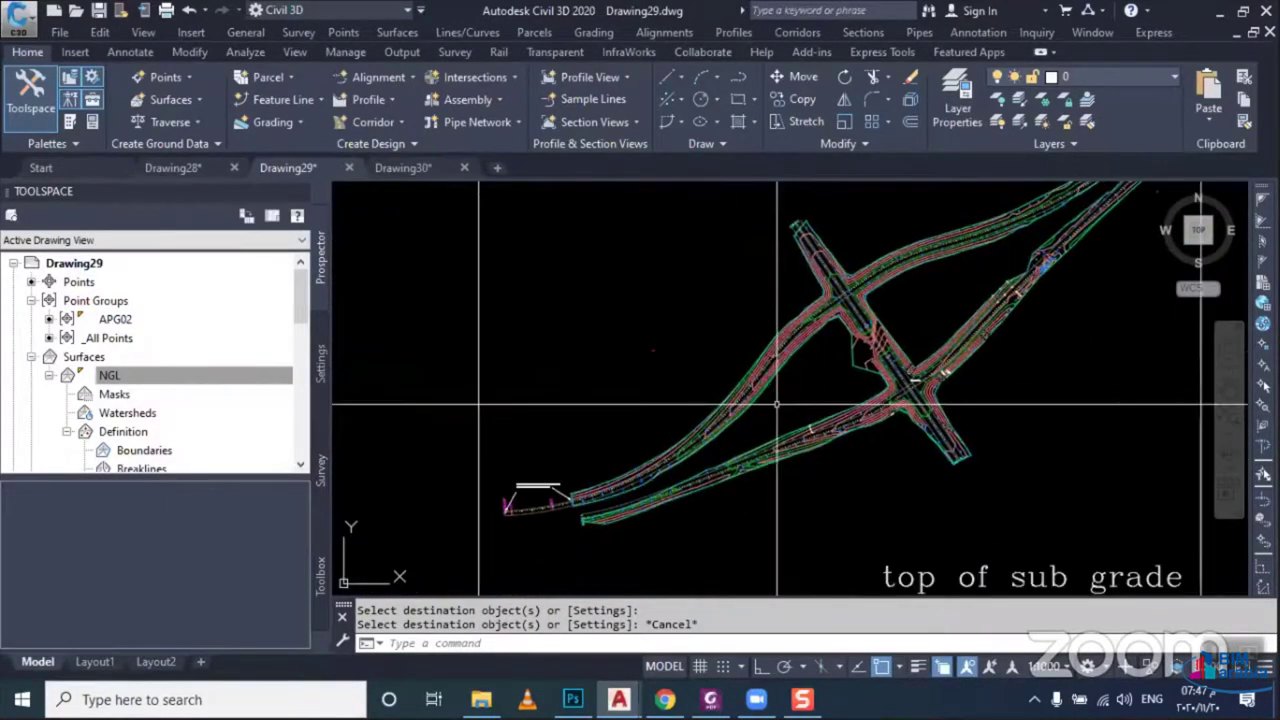
{"action": "left_click", "coordinate": [184, 170]}
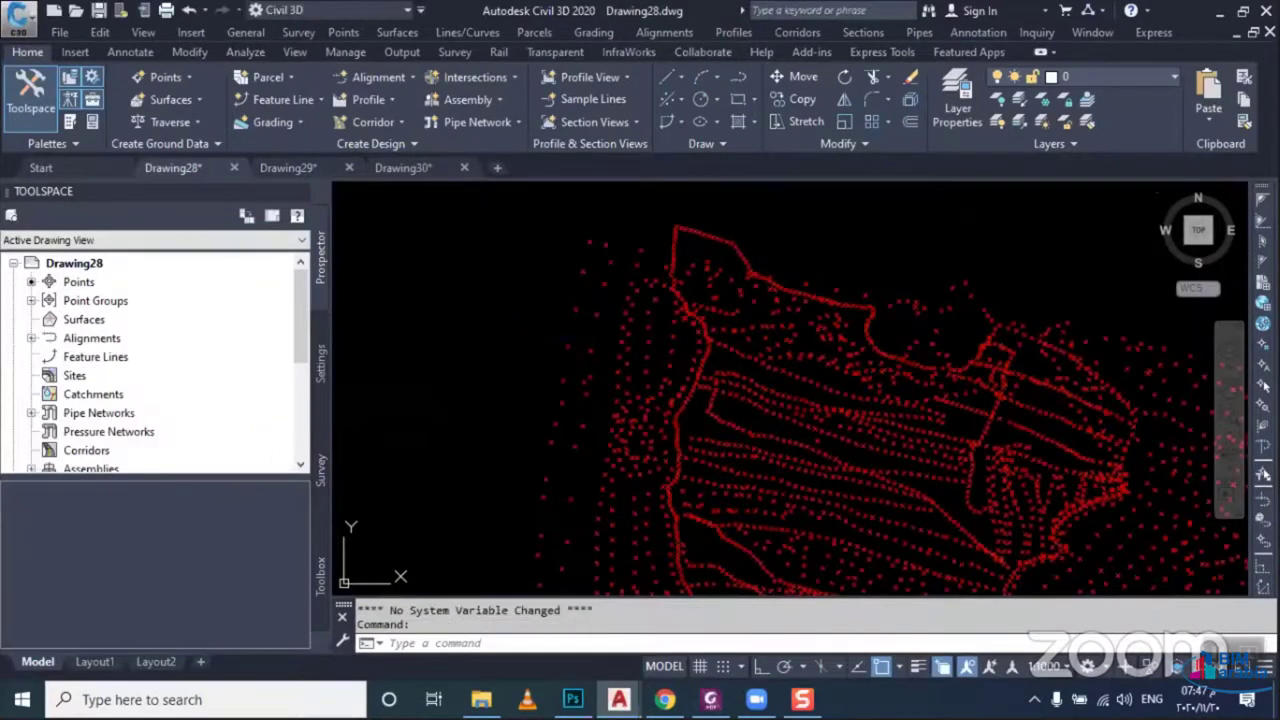
Create a new TIN surface named NGL in Drawing28
{"action": "scroll", "coordinate": [620, 370], "scroll_direction": "down", "scroll_amount": 2}
{"action": "scroll", "coordinate": [651, 380], "scroll_direction": "down", "scroll_amount": 2}
{"action": "scroll", "coordinate": [651, 380], "scroll_direction": "down", "scroll_amount": 2}
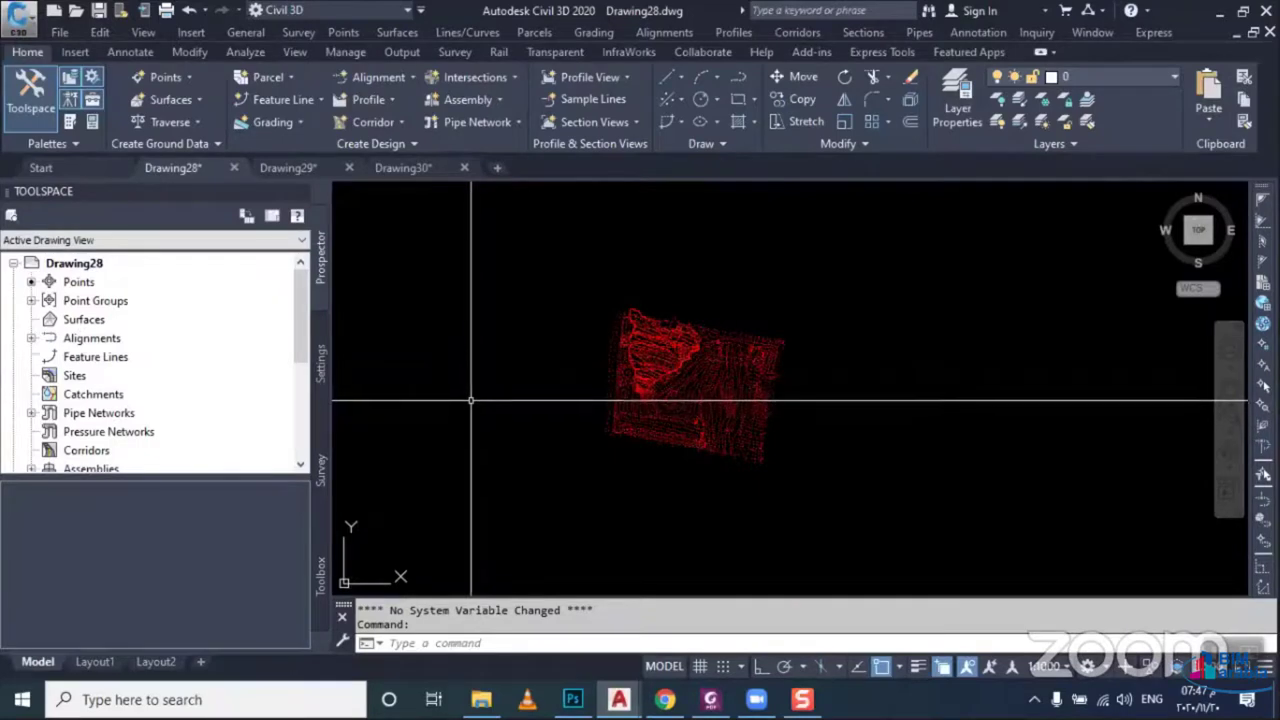
{"action": "right_click", "coordinate": [107, 324]}
{"action": "left_click", "coordinate": [202, 336]}
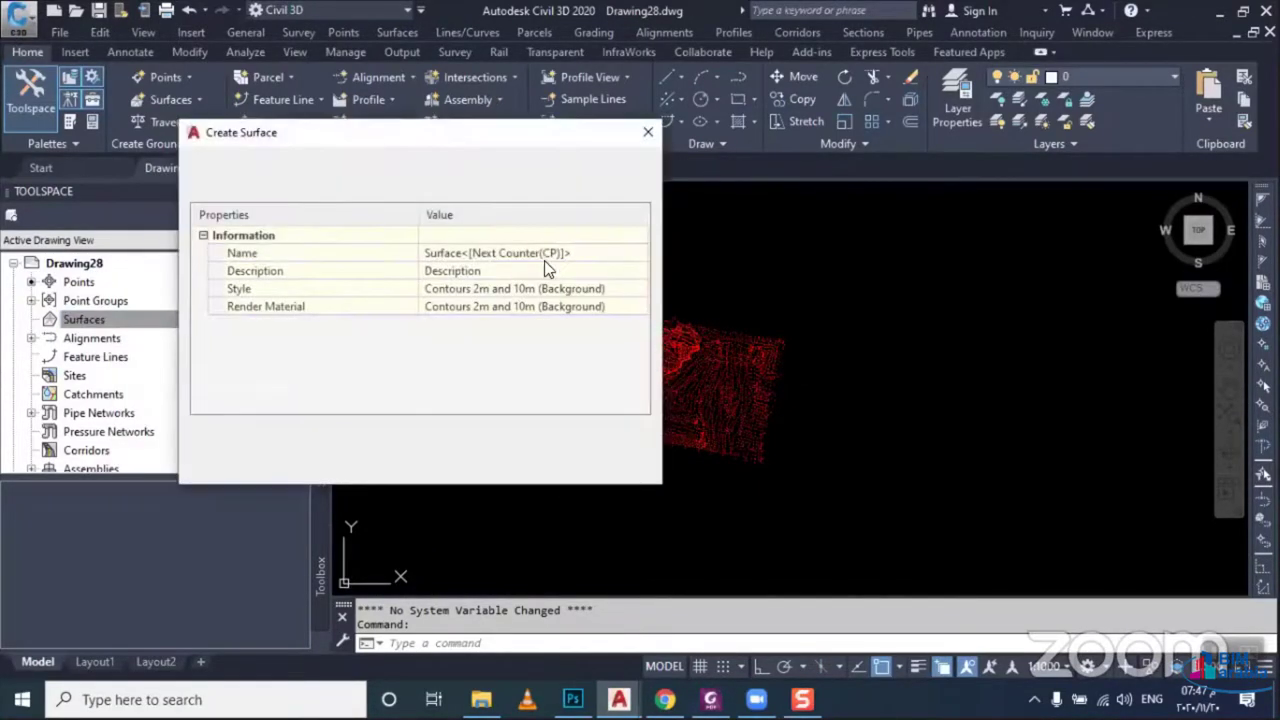
{"action": "left_click", "coordinate": [546, 256]}
{"action": "type", "text": "NGL"}
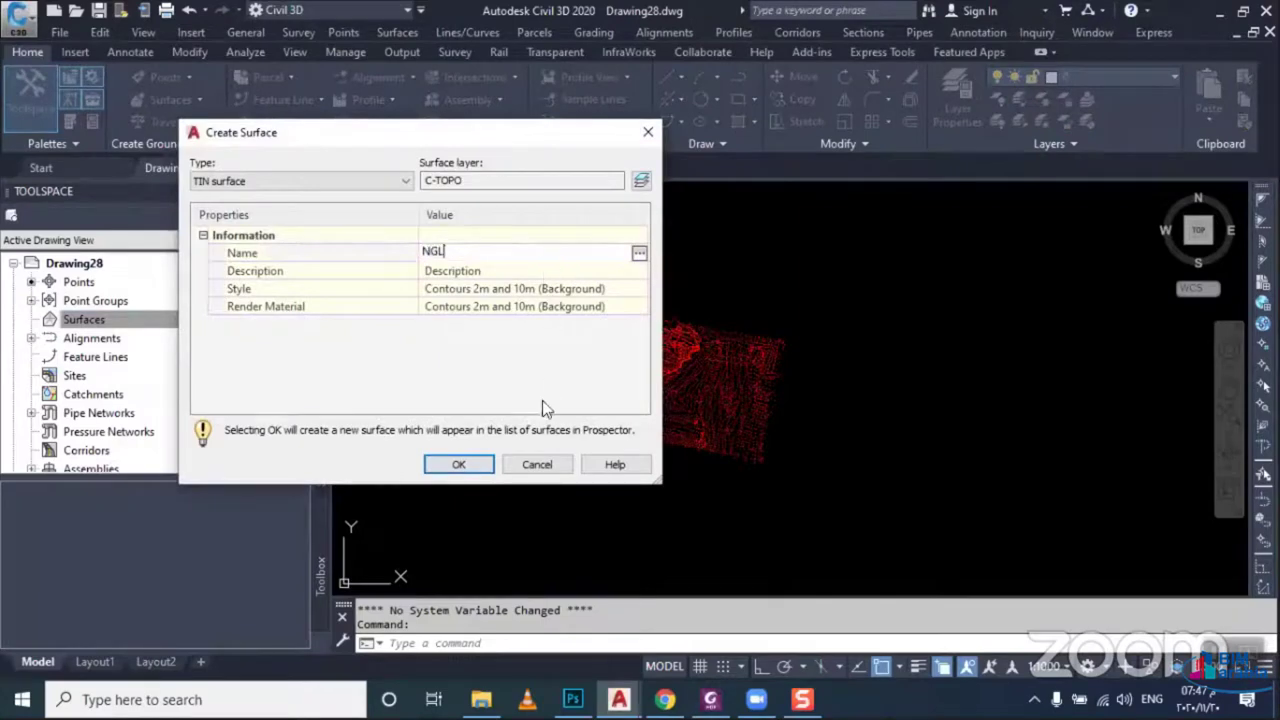
{"action": "left_click", "coordinate": [450, 466]}
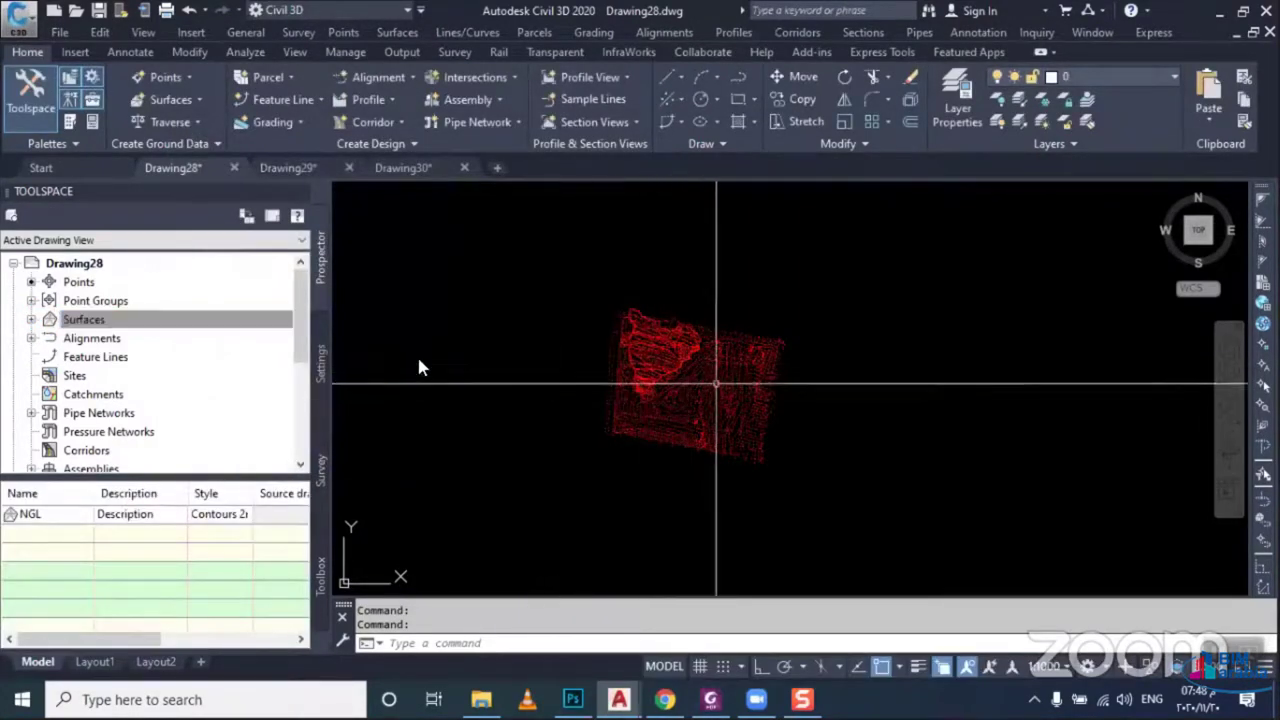
{"action": "scroll", "coordinate": [686, 374], "scroll_direction": "up", "scroll_amount": 3}
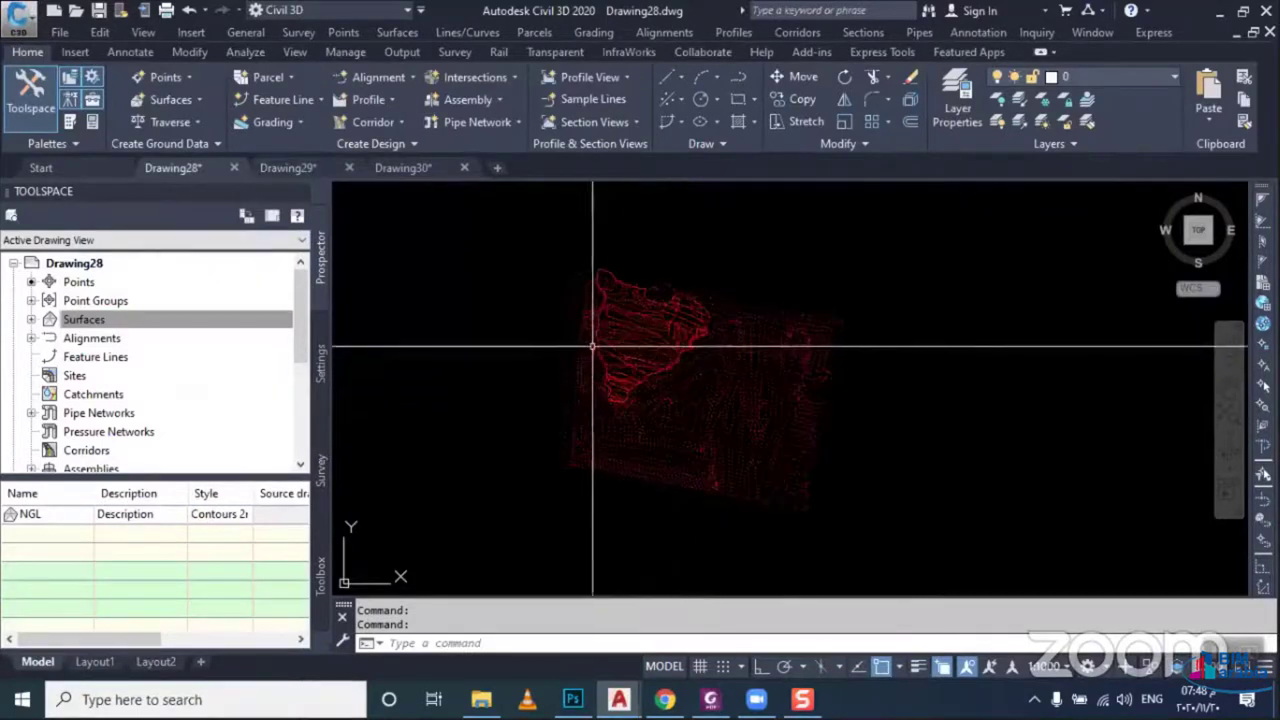
{"action": "scroll", "coordinate": [592, 336], "scroll_direction": "up", "scroll_amount": 3}
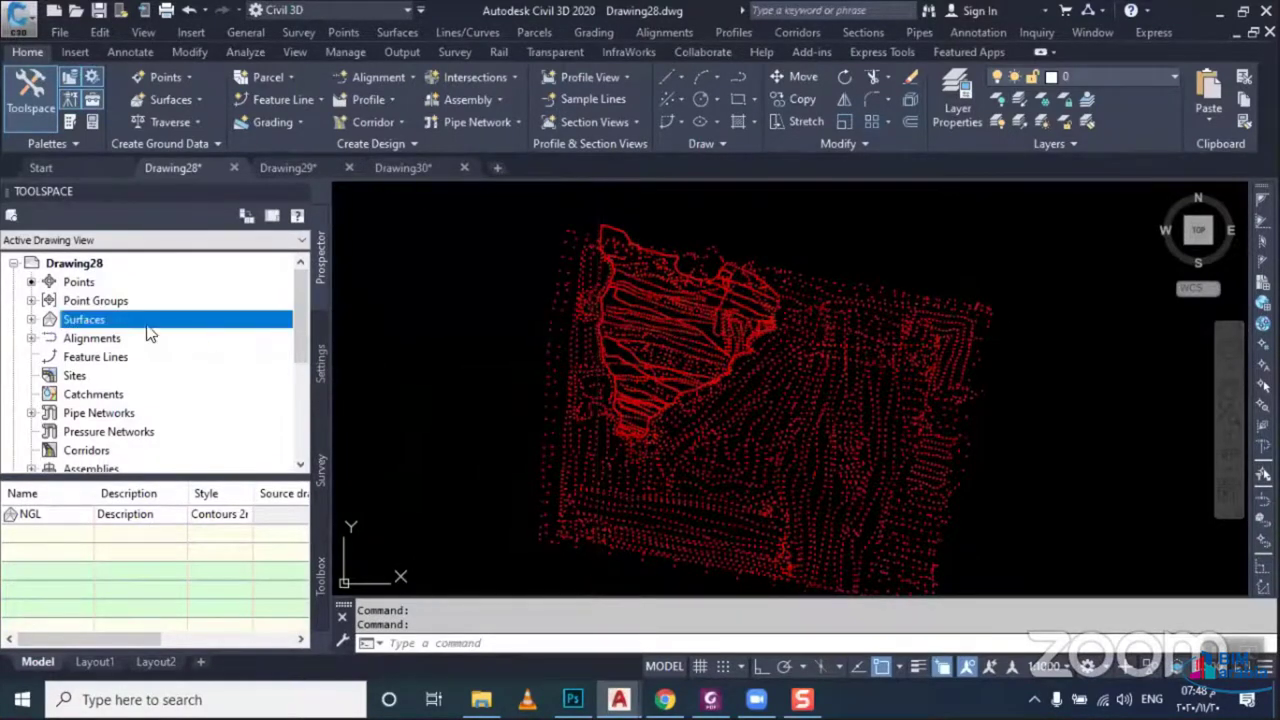
{"action": "left_click", "coordinate": [95, 302]}
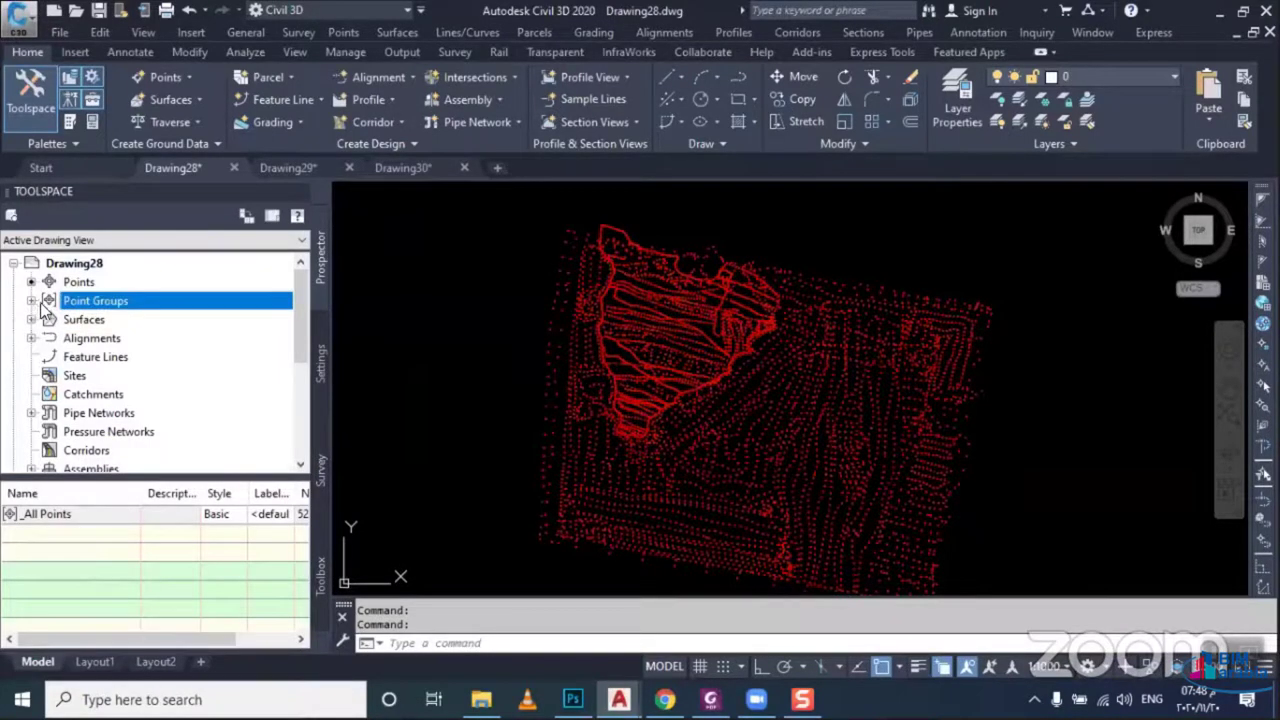
Start a new point group named NGL with point style STA and no label style
{"action": "double_click", "coordinate": [100, 302]}
{"action": "right_click", "coordinate": [103, 307]}
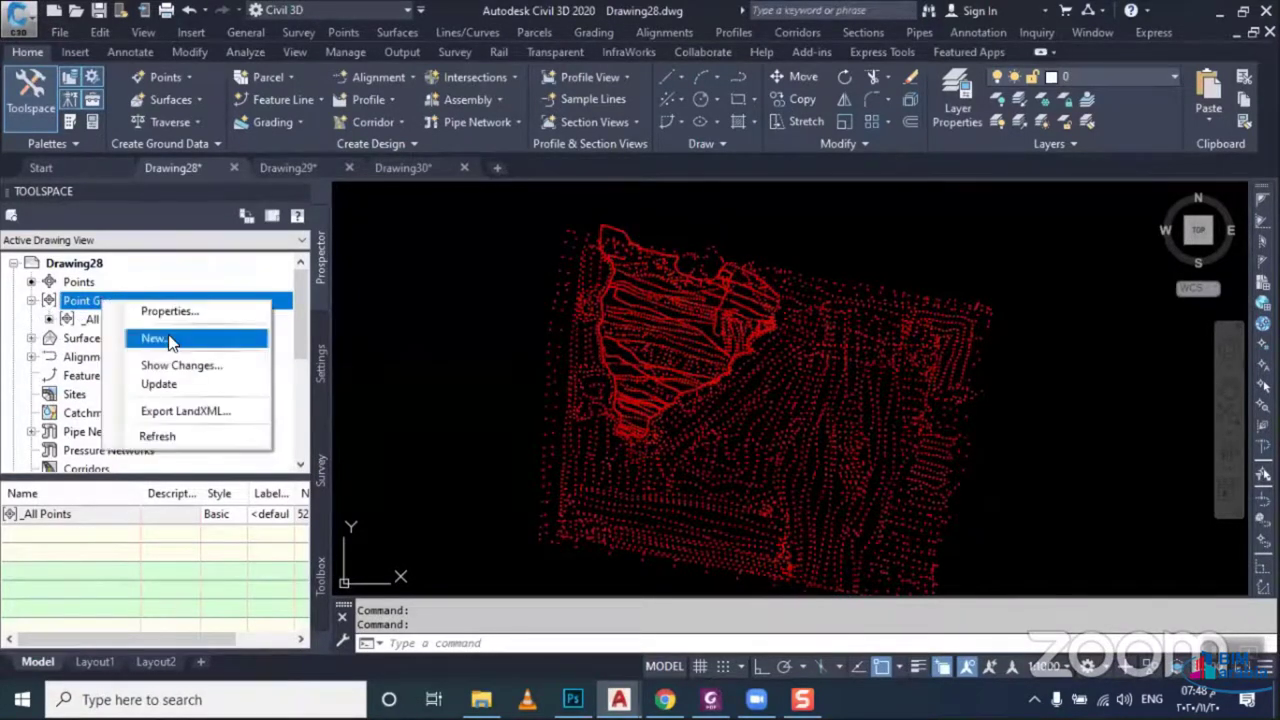
{"action": "left_click", "coordinate": [565, 308]}
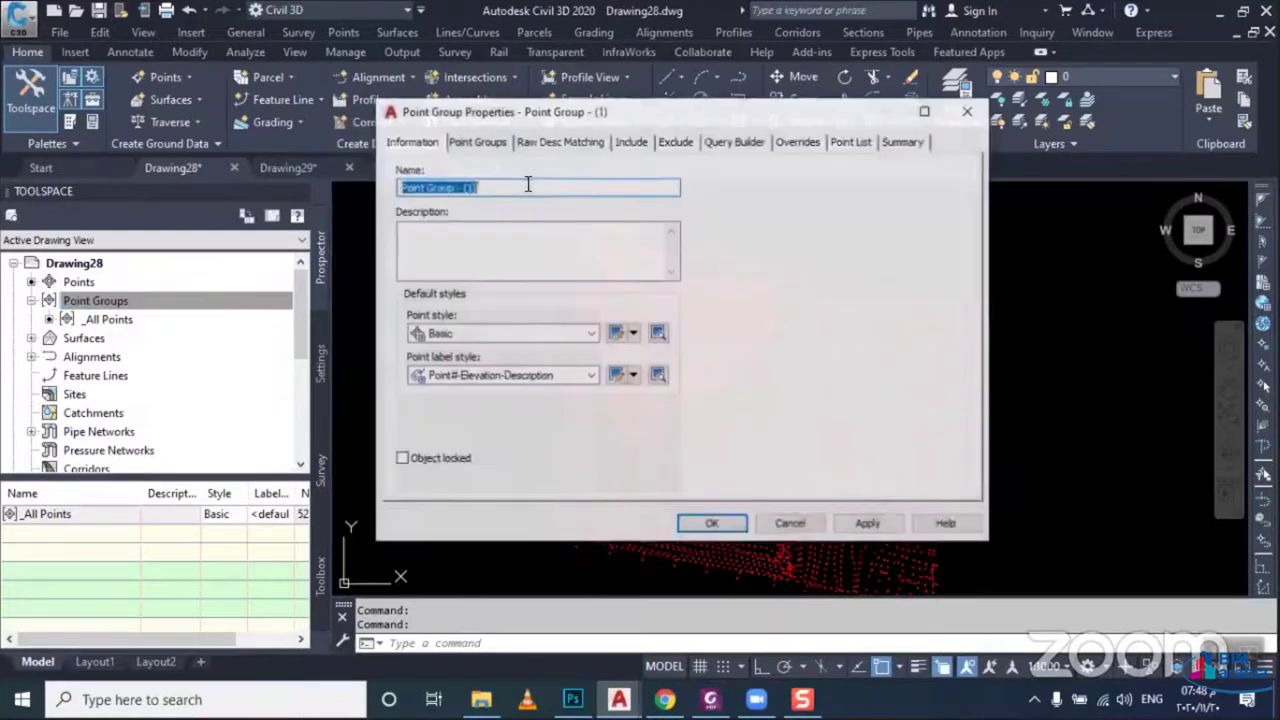
{"action": "type", "text": "NG"}
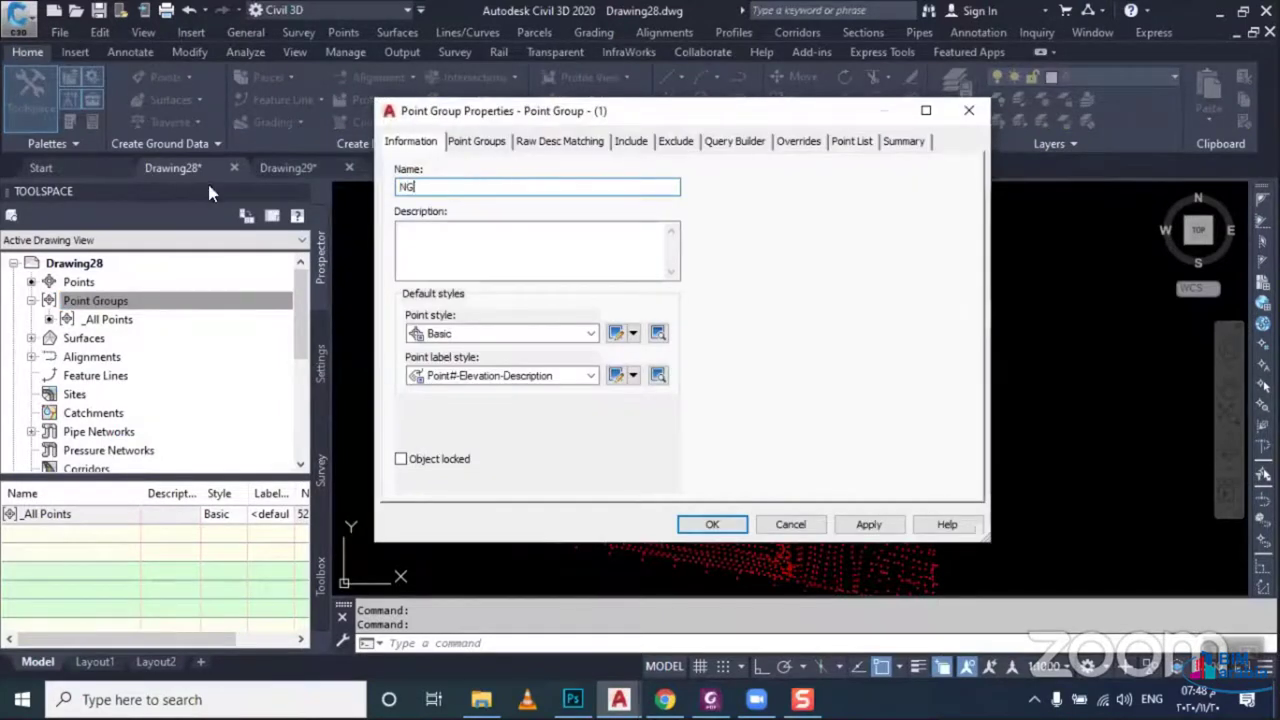
{"action": "type", "text": "L"}
{"action": "left_click", "coordinate": [466, 334]}
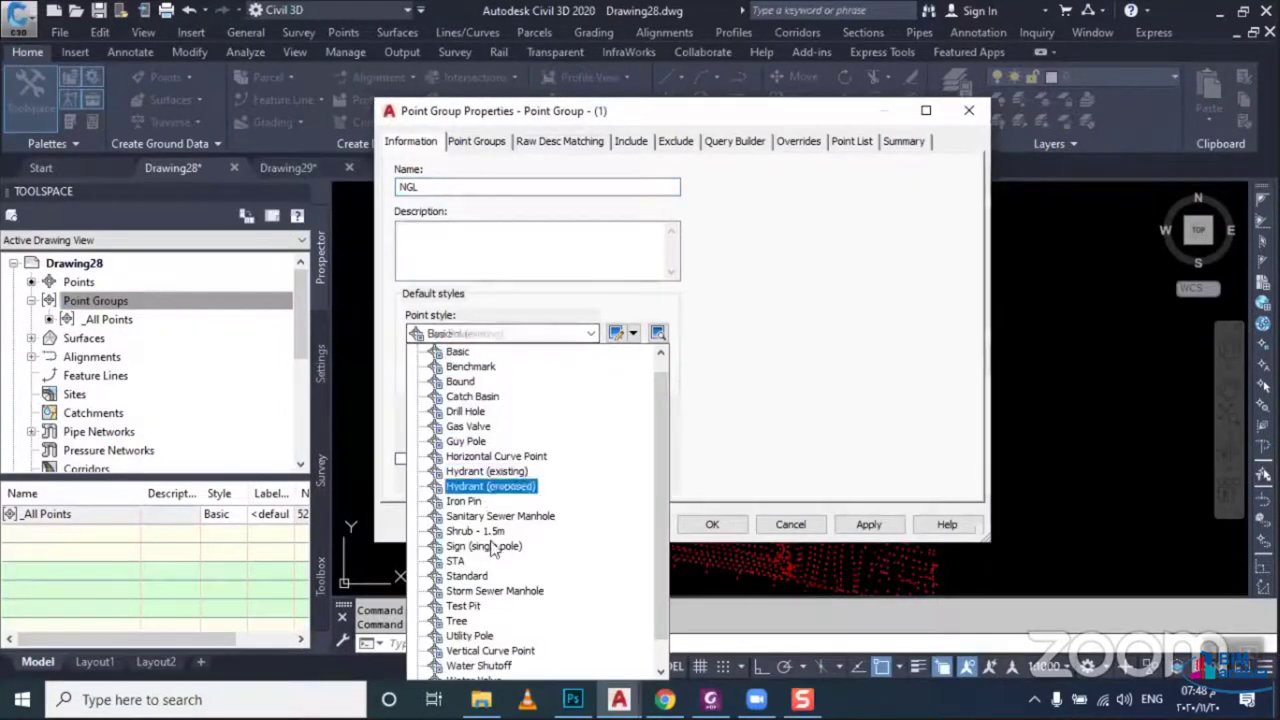
{"action": "left_click", "coordinate": [456, 561]}
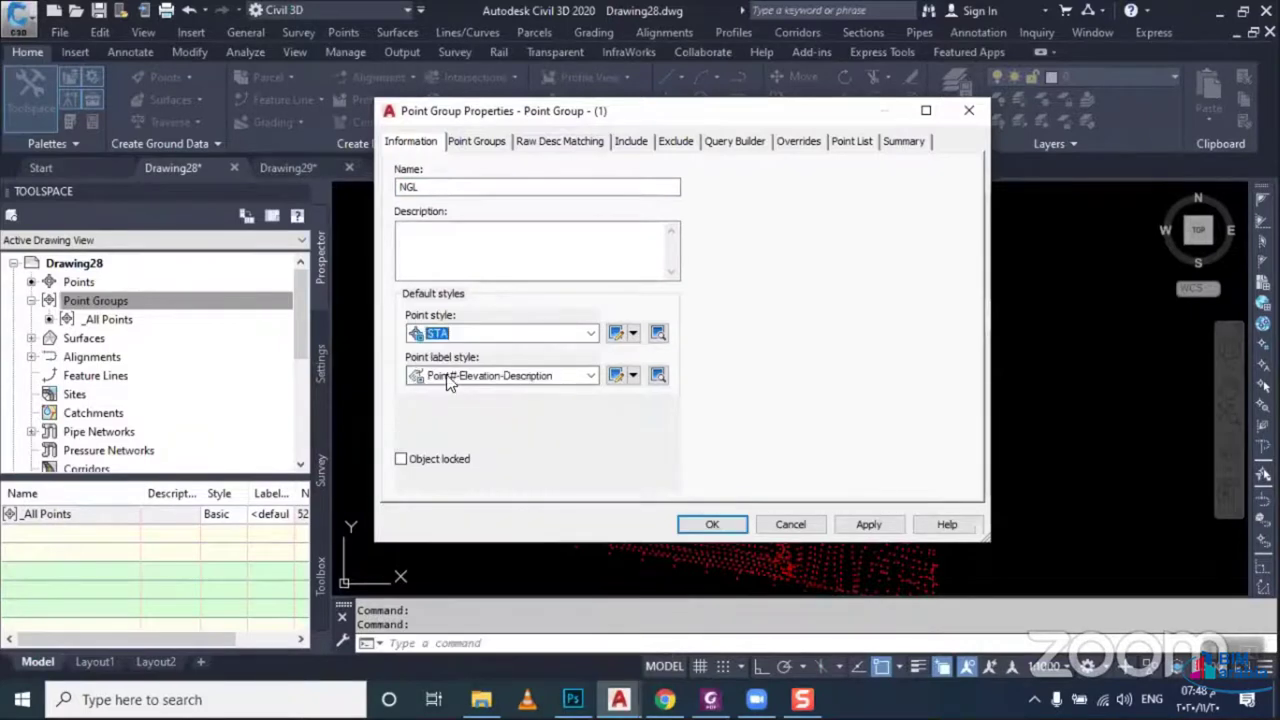
{"action": "left_click", "coordinate": [450, 376]}
{"action": "left_click", "coordinate": [448, 396]}
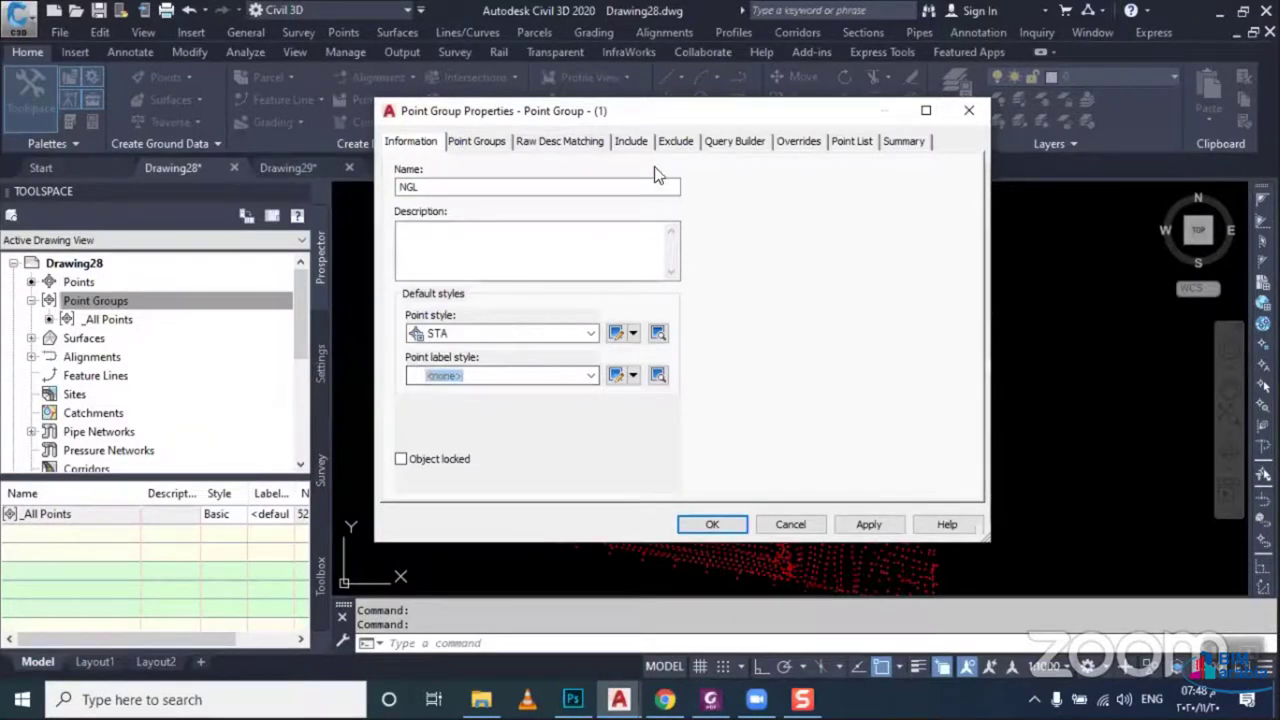
Include points whose raw descriptions match NGL* and apply the filter
{"action": "left_click", "coordinate": [631, 141]}
{"action": "left_click", "coordinate": [518, 308]}
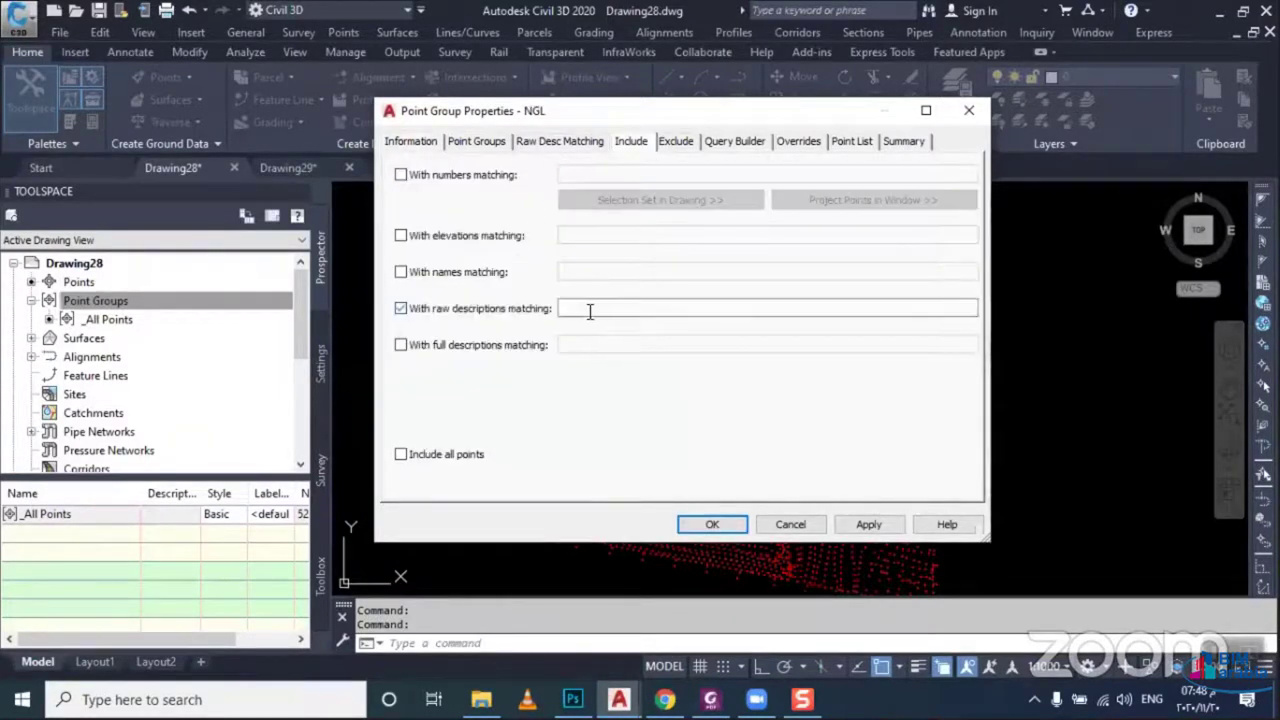
{"action": "left_click", "coordinate": [591, 310]}
{"action": "type", "text": "N"}
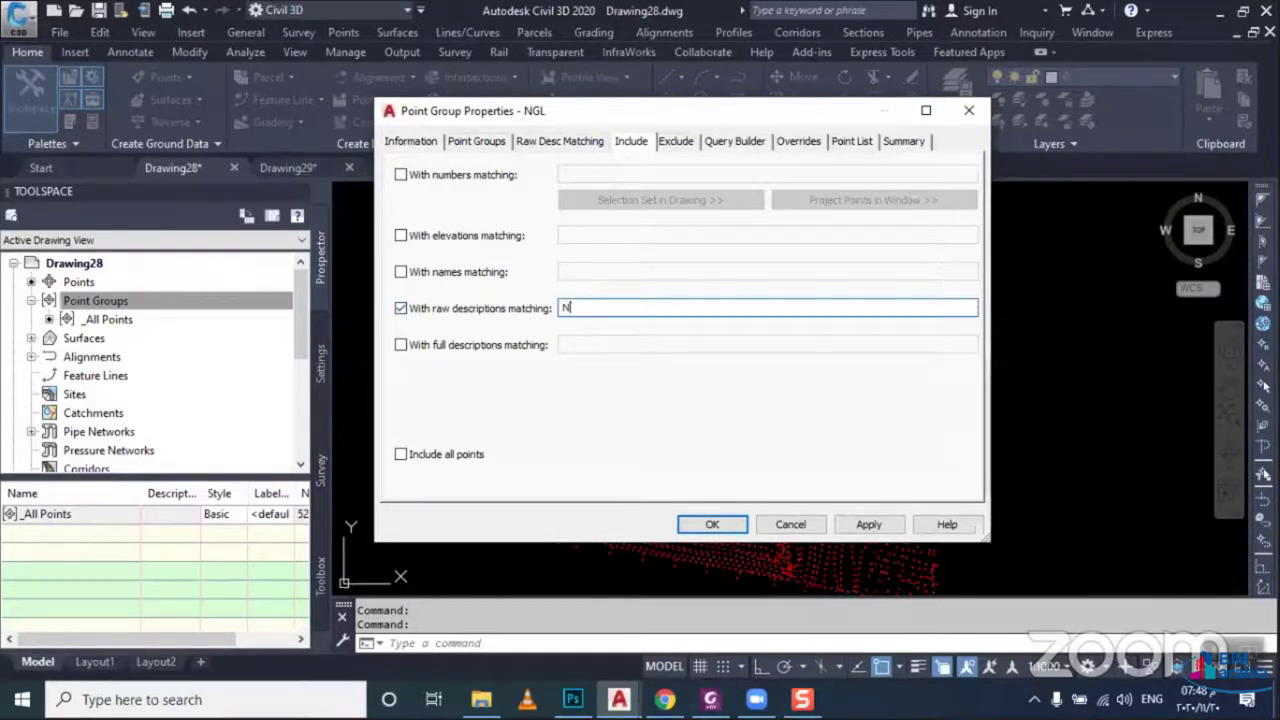
{"action": "type", "text": "GL*"}
{"action": "left_click", "coordinate": [886, 524]}
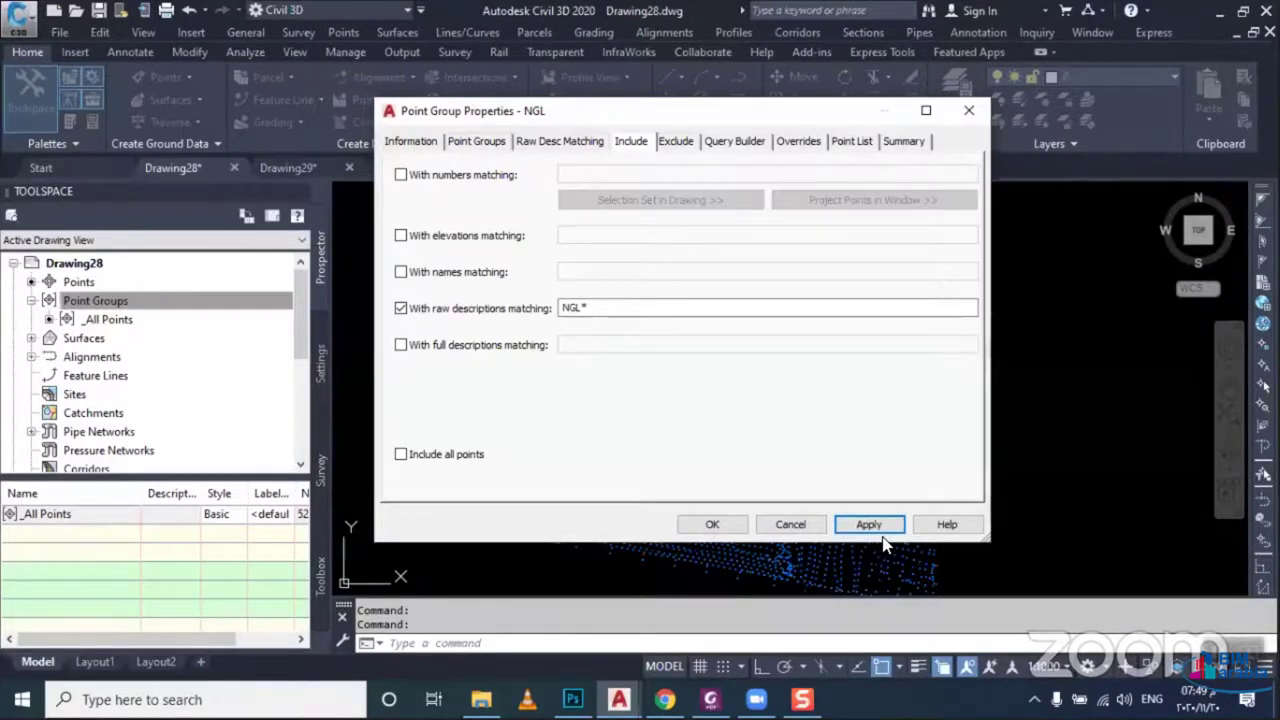
{"action": "left_click", "coordinate": [866, 524]}
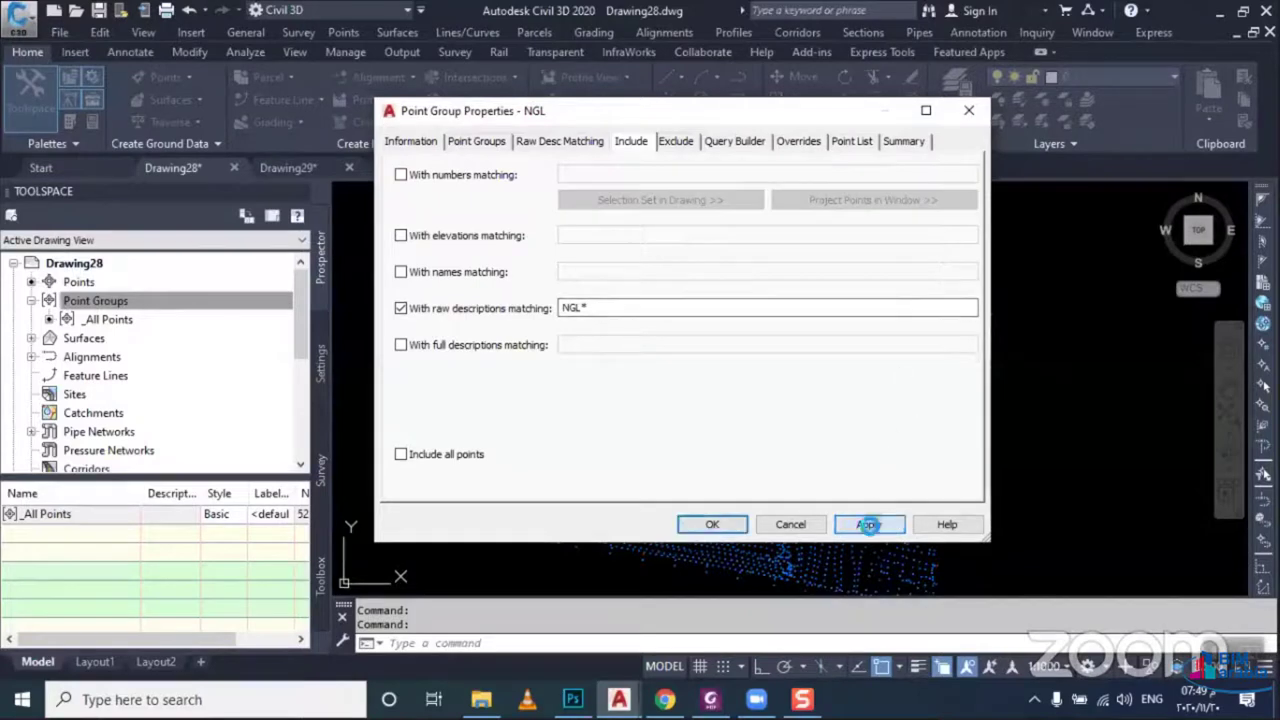
Review the NGL group's point list and confirm the new point group
{"action": "left_click", "coordinate": [858, 142]}
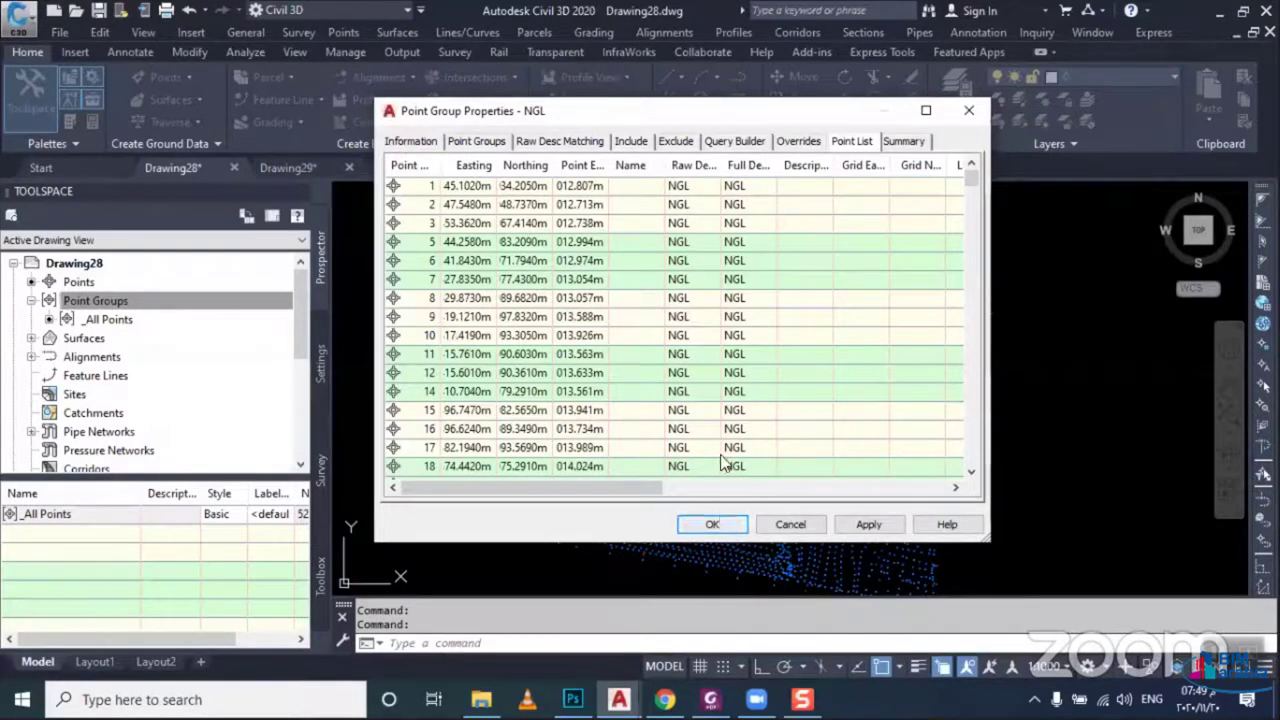
{"action": "scroll", "coordinate": [720, 460], "scroll_direction": "down", "scroll_amount": 4}
{"action": "scroll", "coordinate": [717, 428], "scroll_direction": "down", "scroll_amount": 7}
{"action": "scroll", "coordinate": [716, 450], "scroll_direction": "down", "scroll_amount": 15}
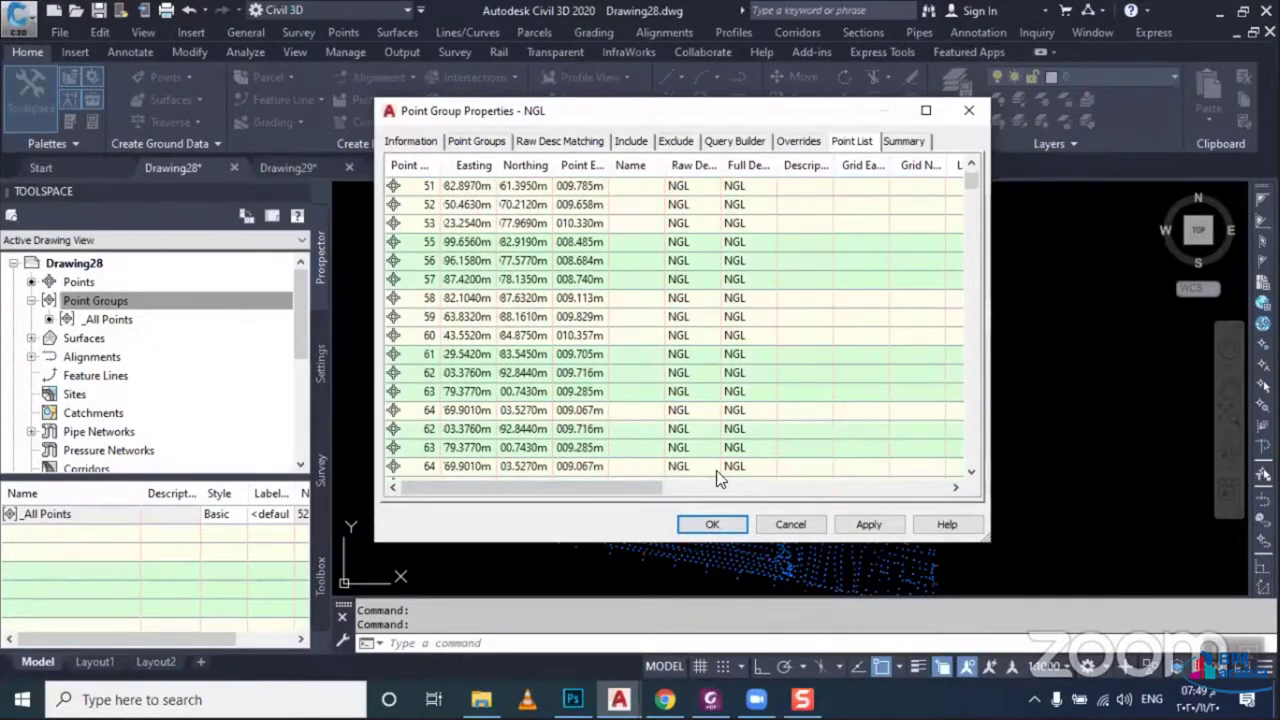
{"action": "left_click", "coordinate": [714, 524]}
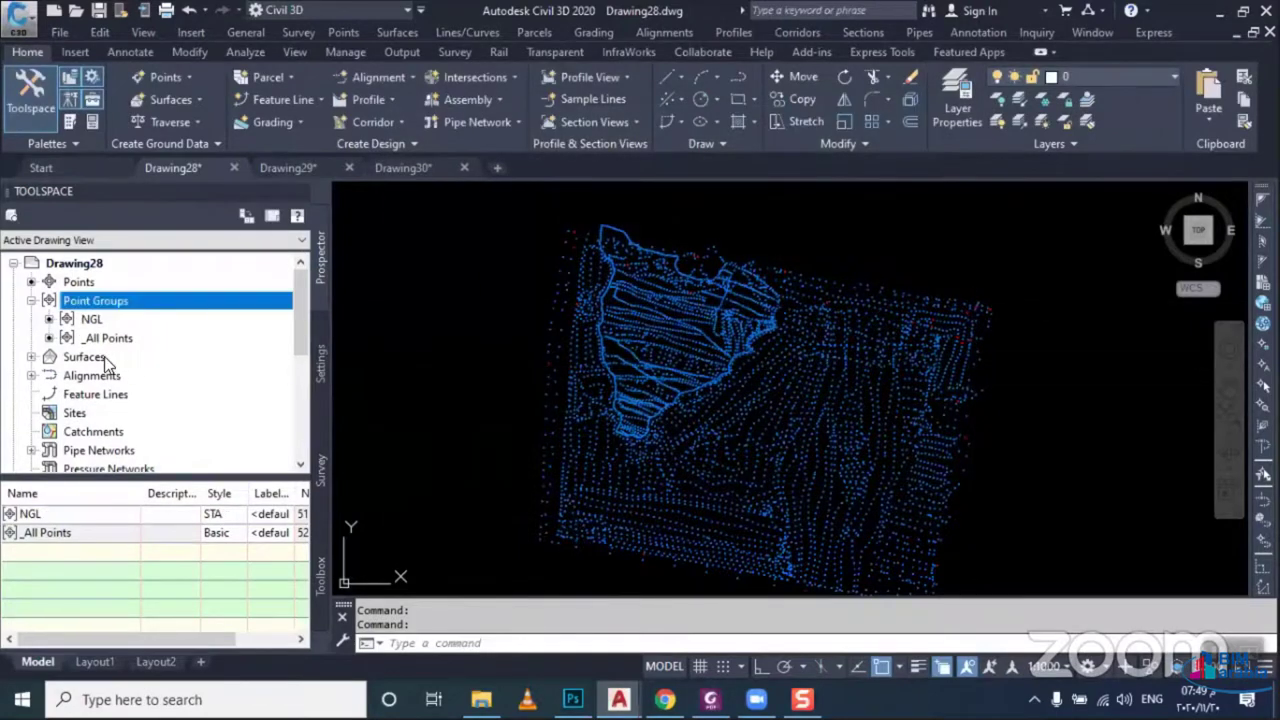
{"action": "left_click", "coordinate": [102, 357]}
{"action": "left_click", "coordinate": [31, 357]}
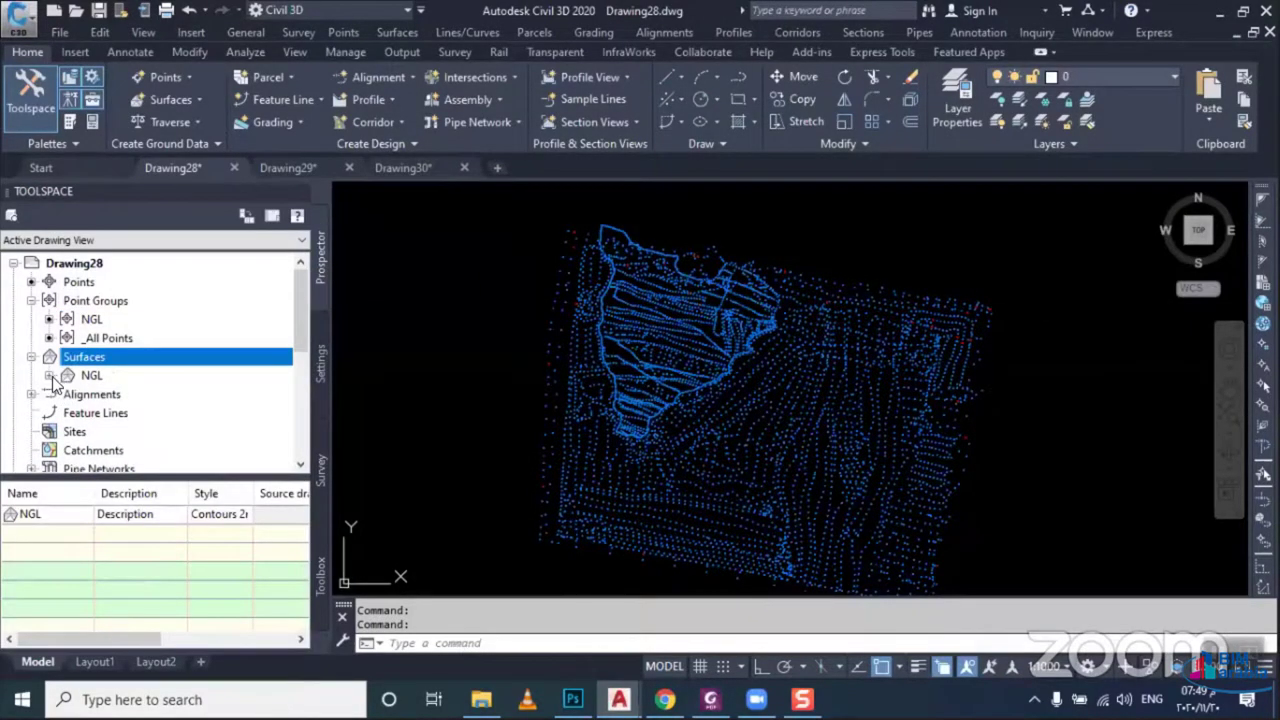
Add the NGL point group to the NGL surface definition so contours and boundary appear
{"action": "left_click", "coordinate": [49, 376]}
{"action": "left_click", "coordinate": [67, 432]}
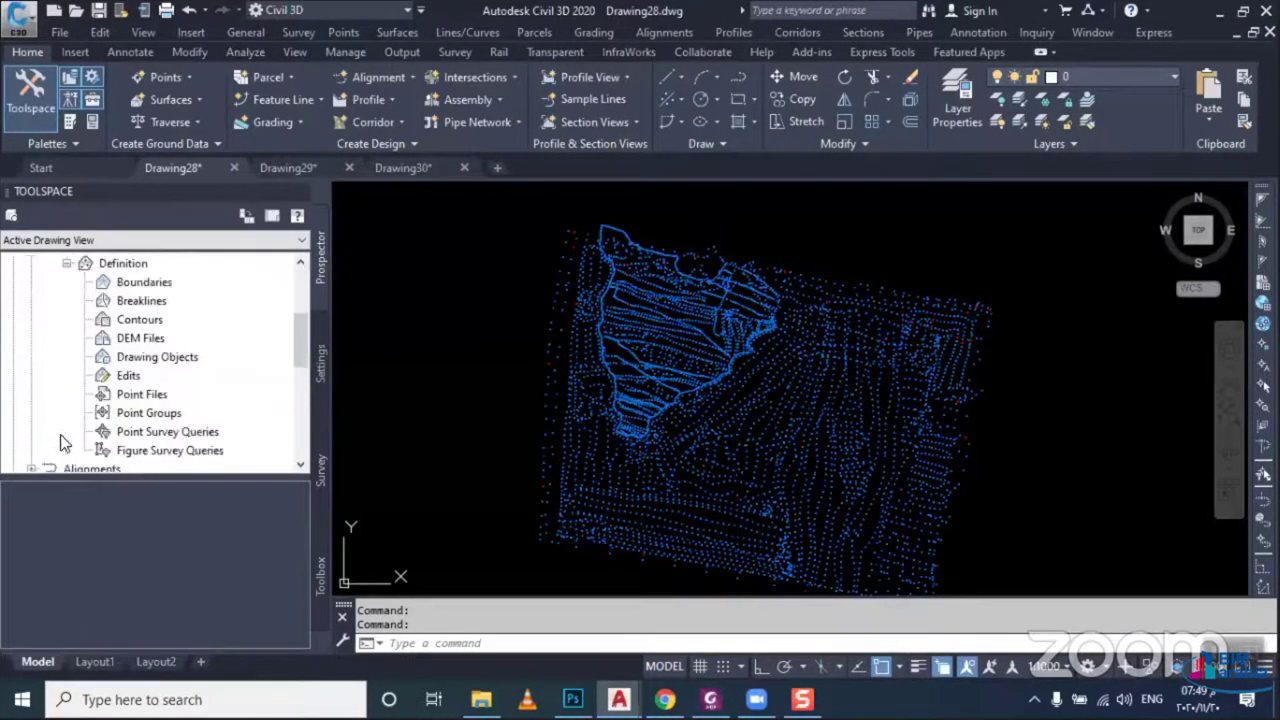
{"action": "left_click", "coordinate": [168, 413]}
{"action": "right_click", "coordinate": [186, 416]}
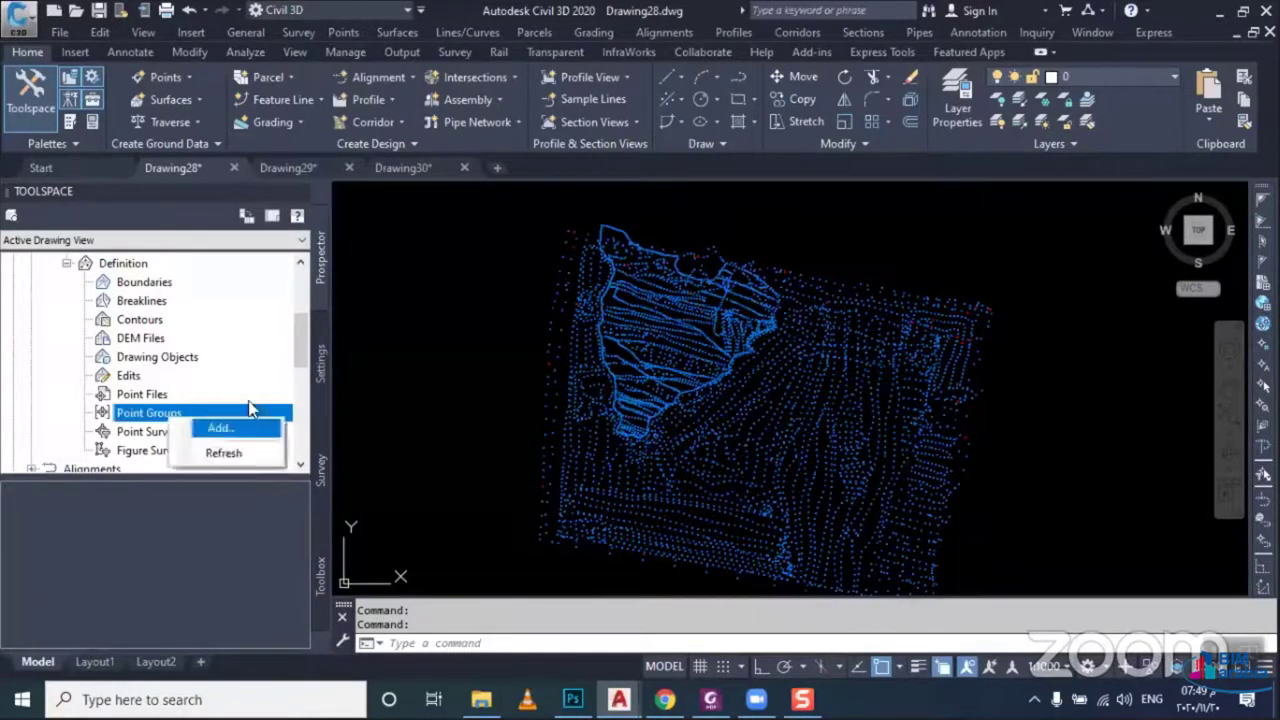
{"action": "left_click", "coordinate": [212, 430]}
{"action": "left_click", "coordinate": [499, 318]}
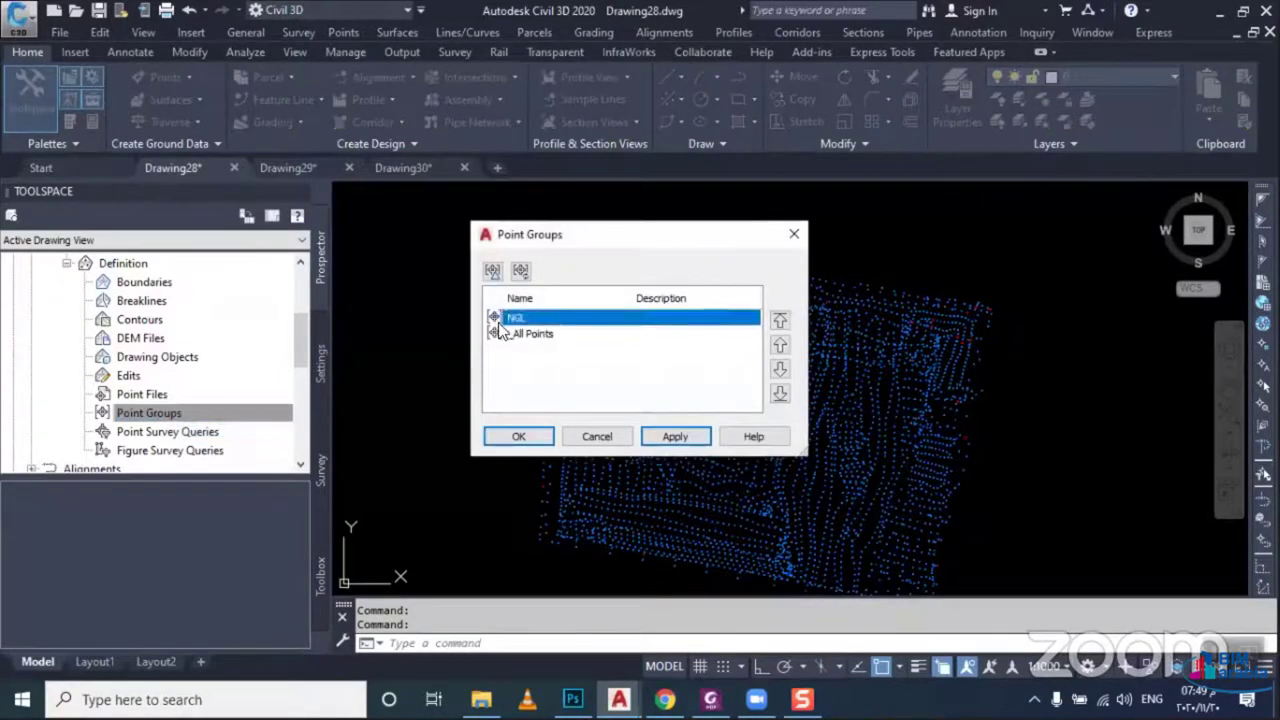
{"action": "left_click", "coordinate": [522, 435]}
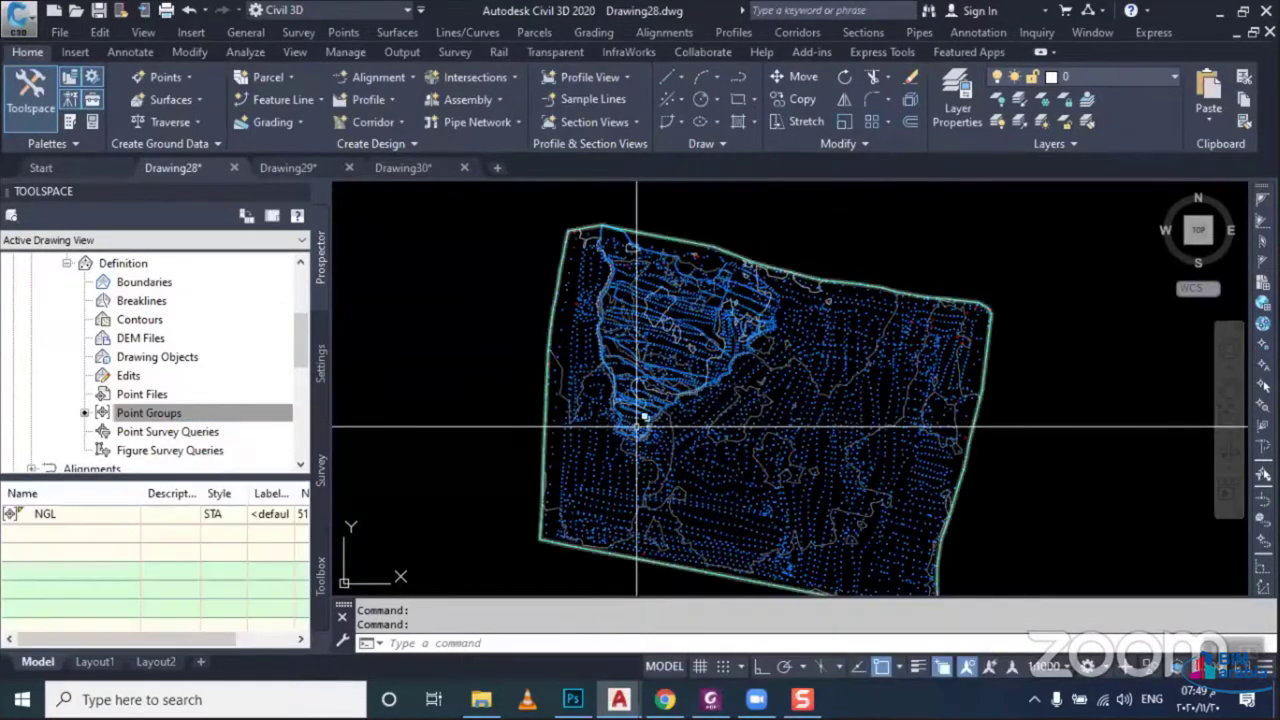
{"action": "scroll", "coordinate": [549, 507], "scroll_direction": "up", "scroll_amount": 3}
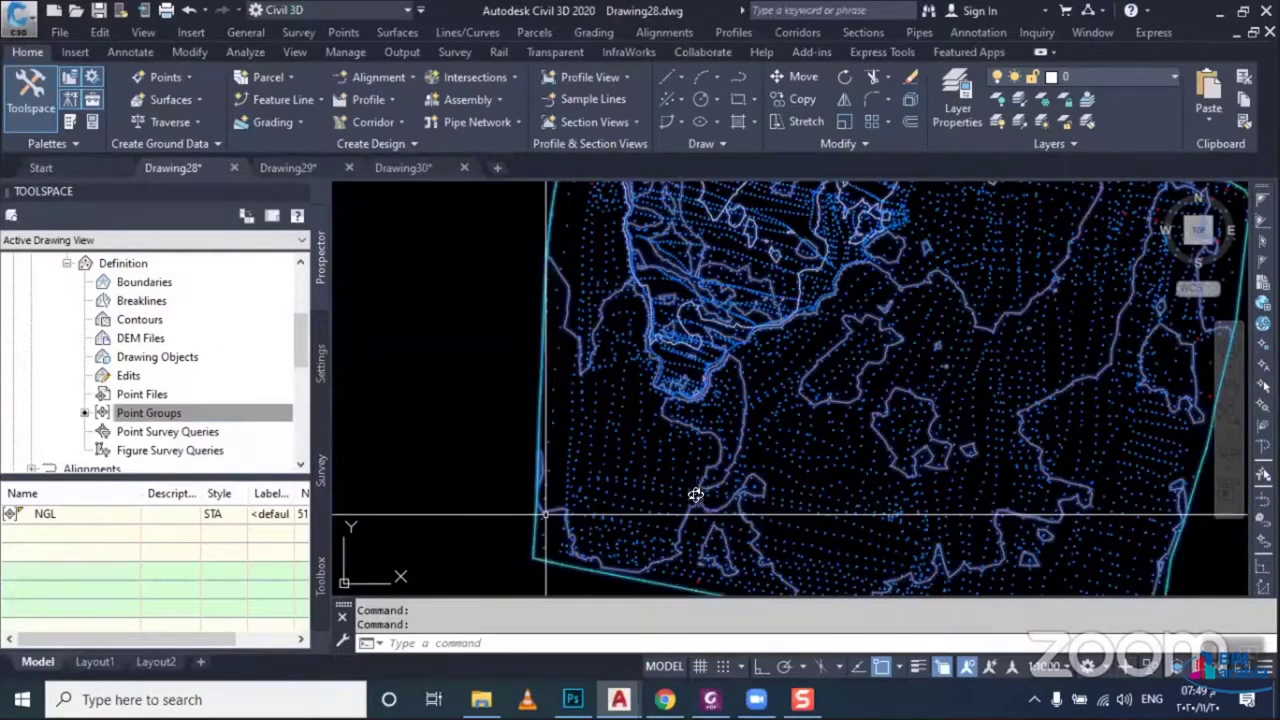
{"action": "double_click", "coordinate": [668, 400]}
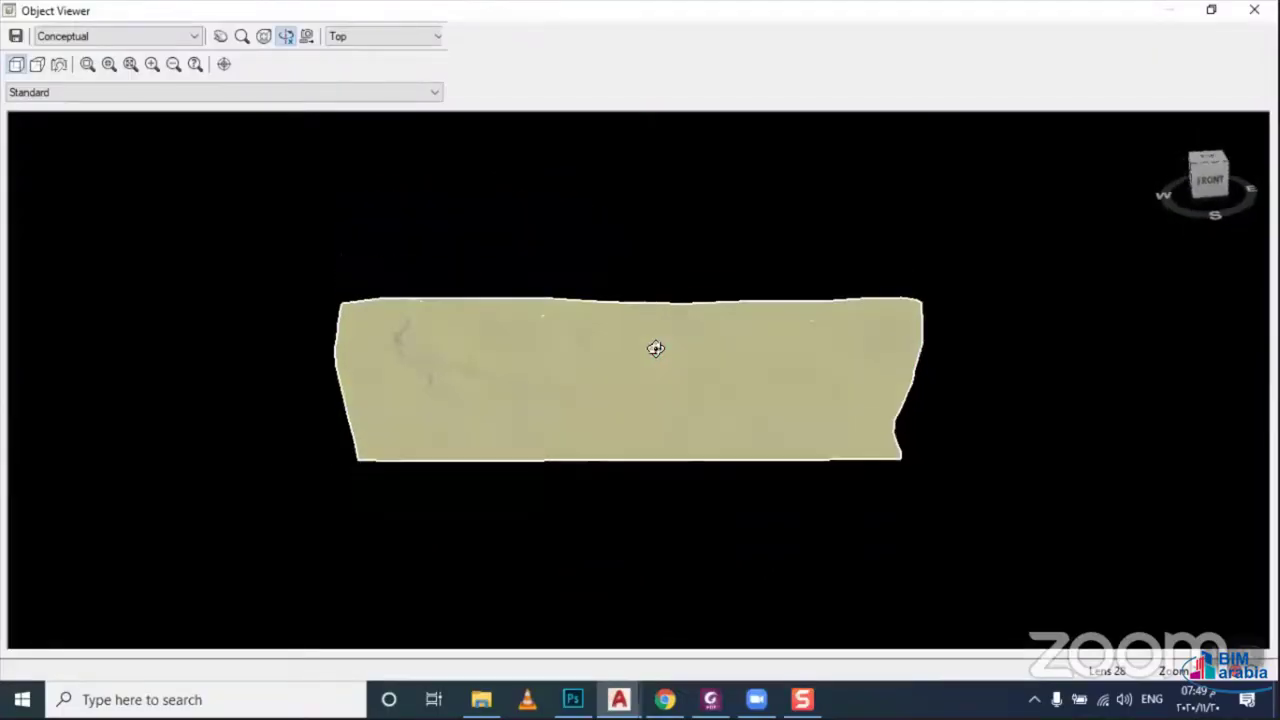
{"action": "mouse_move", "coordinate": [655, 348]}
{"action": "left_mouse_down"}
{"action": "mouse_move", "coordinate": [677, 389]}
{"action": "mouse_move", "coordinate": [657, 483]}
{"action": "left_mouse_up"}
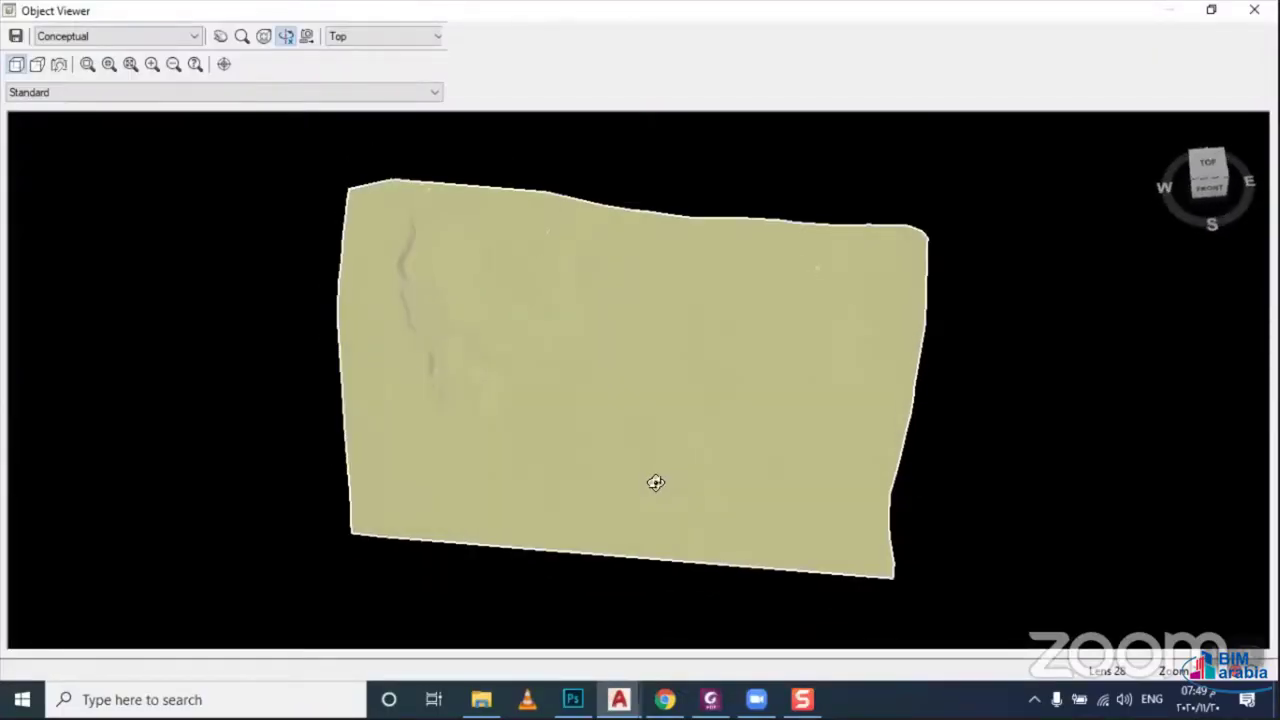
{"action": "key", "text": "Escape"}
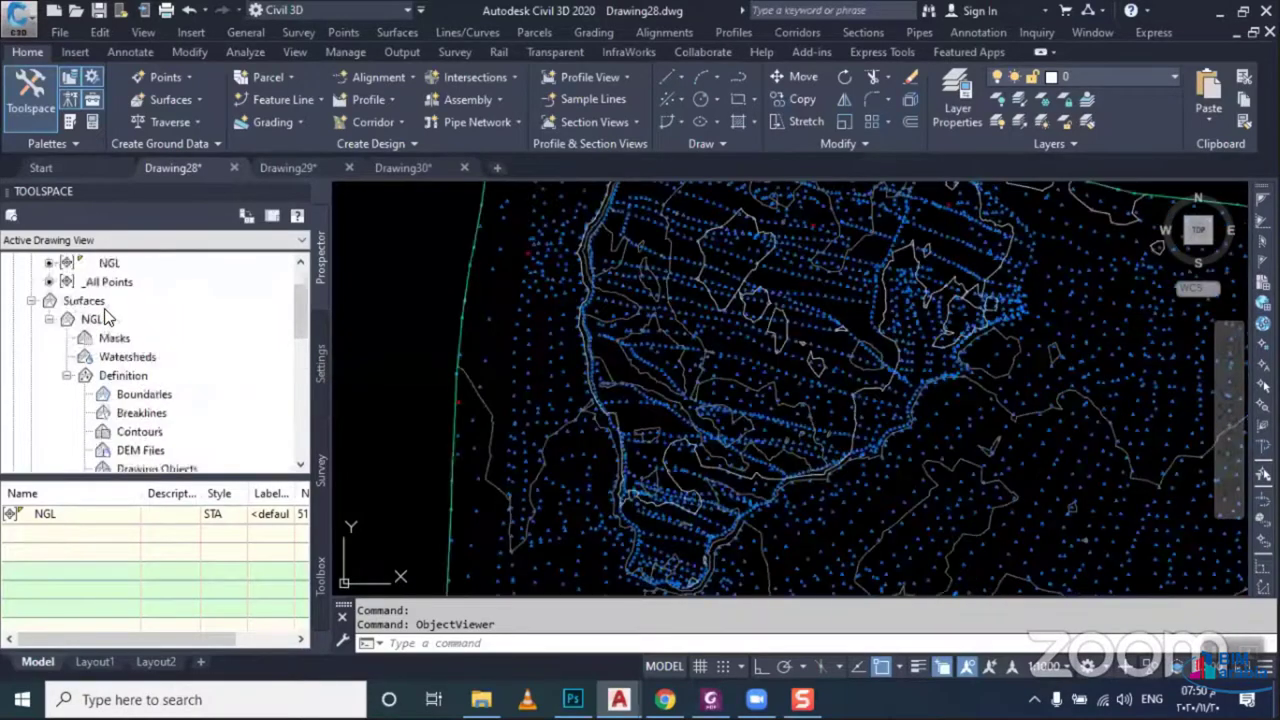
{"action": "scroll", "coordinate": [104, 305], "scroll_direction": "up", "scroll_amount": 3}
Start a point group named MNH with Sanitary Sewer Manhole style and no labels
{"action": "right_click", "coordinate": [104, 301]}
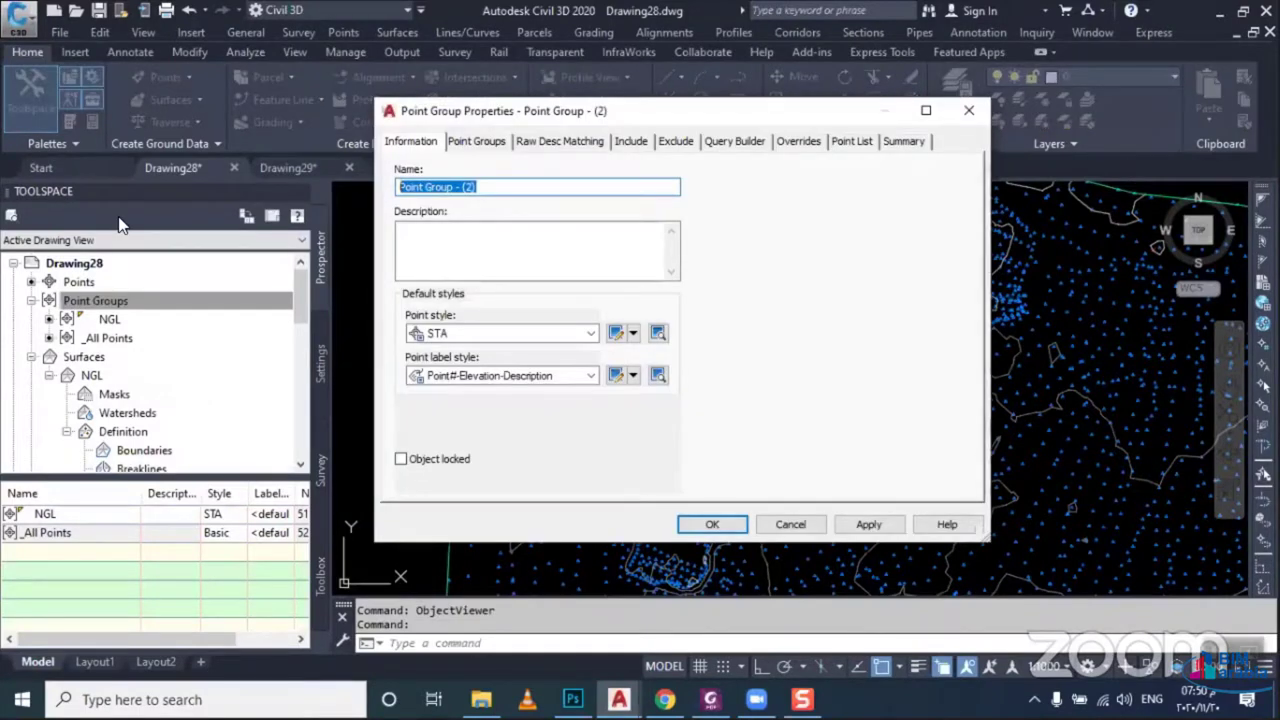
{"action": "type", "text": "MNH"}
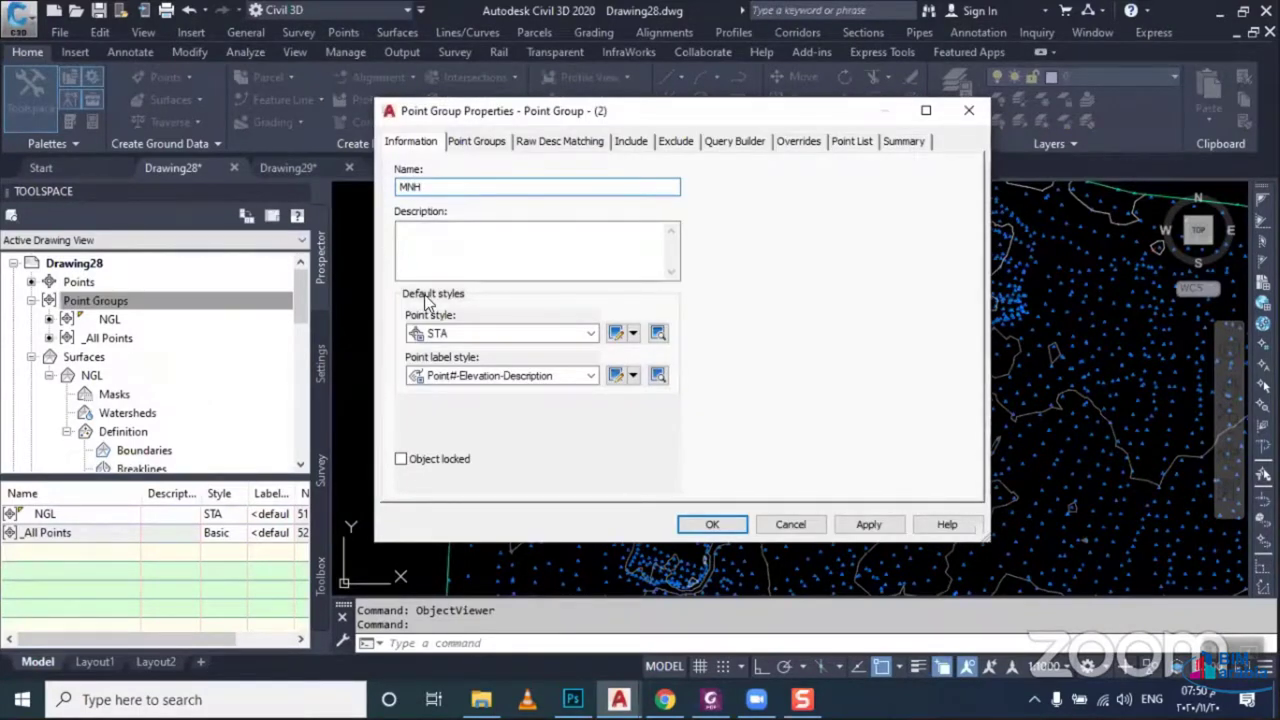
{"action": "left_click", "coordinate": [430, 333]}
{"action": "left_click", "coordinate": [488, 486]}
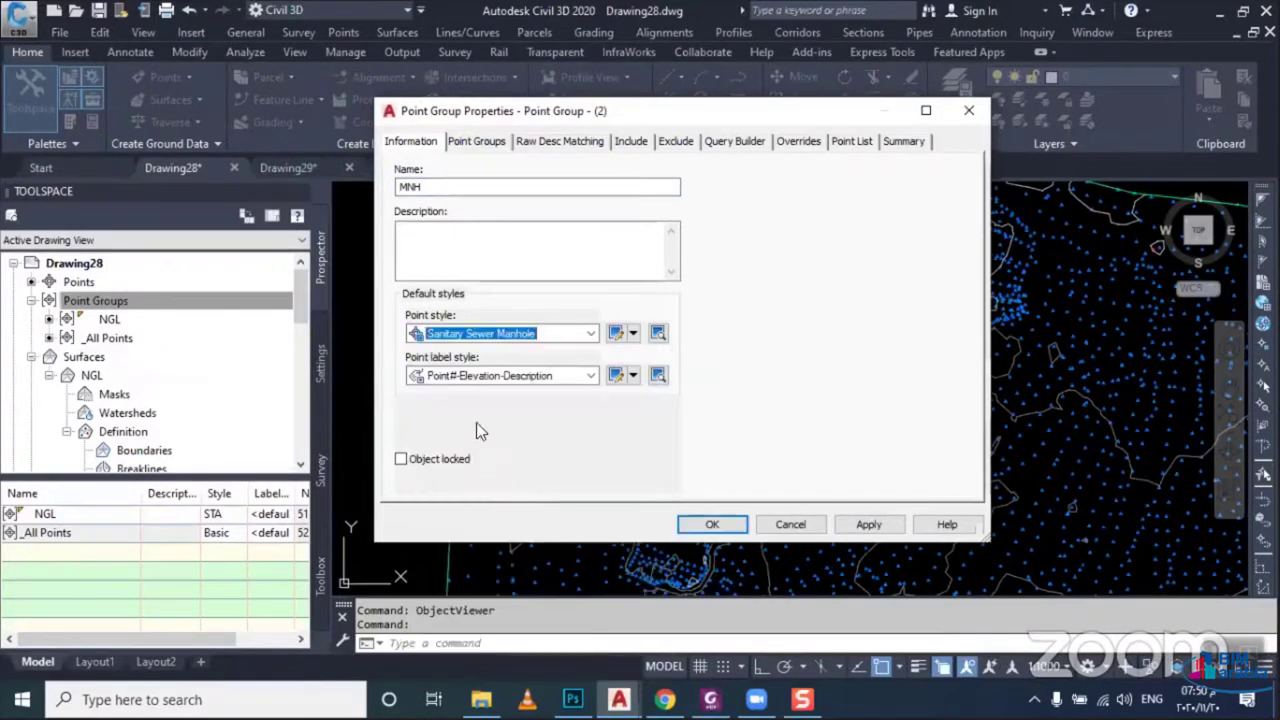
{"action": "left_click", "coordinate": [460, 378]}
{"action": "left_click", "coordinate": [458, 396]}
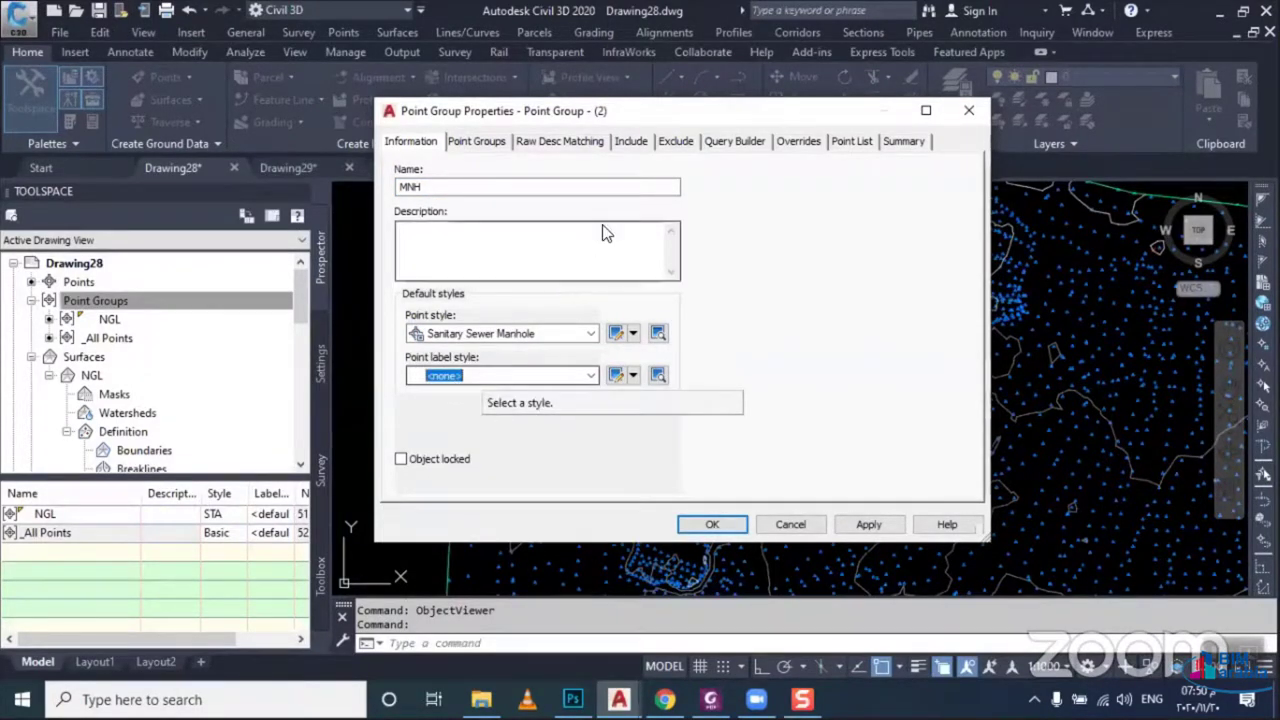
Include points with raw descriptions matching MNH*, review the point list, and confirm
{"action": "left_click", "coordinate": [631, 141]}
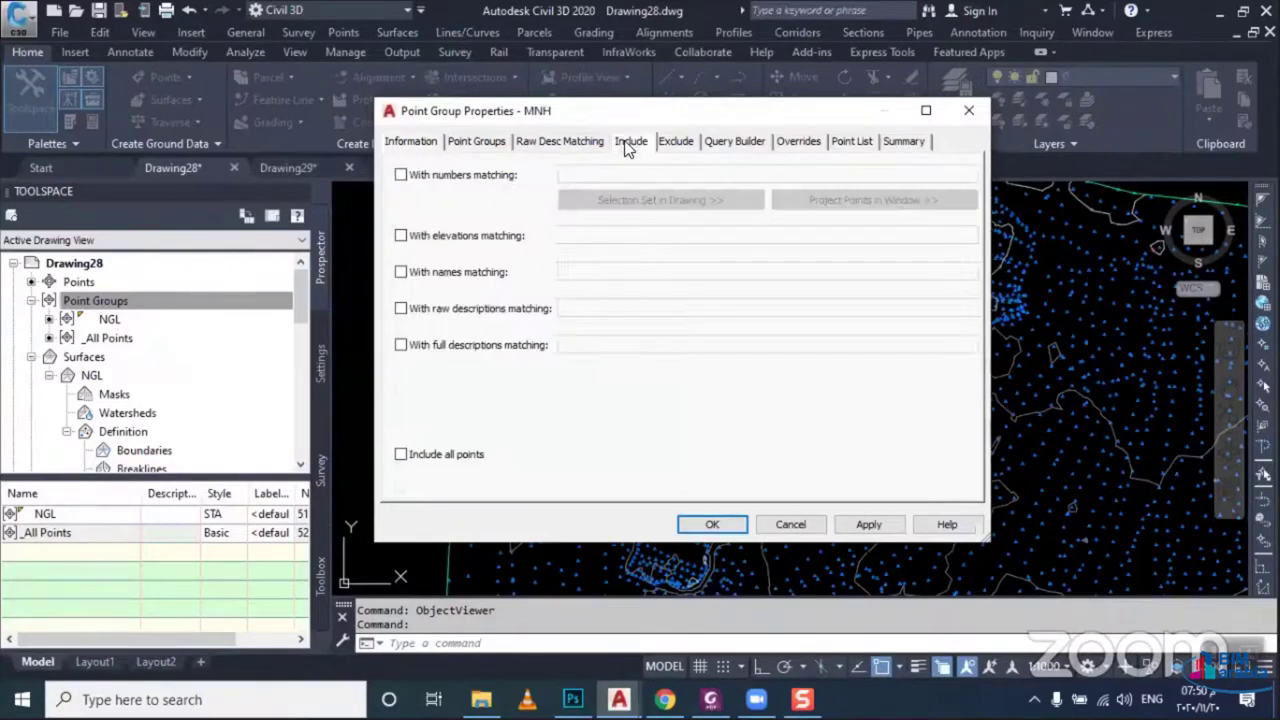
{"action": "left_click", "coordinate": [492, 308]}
{"action": "left_click", "coordinate": [571, 308]}
{"action": "type", "text": "MNH*"}
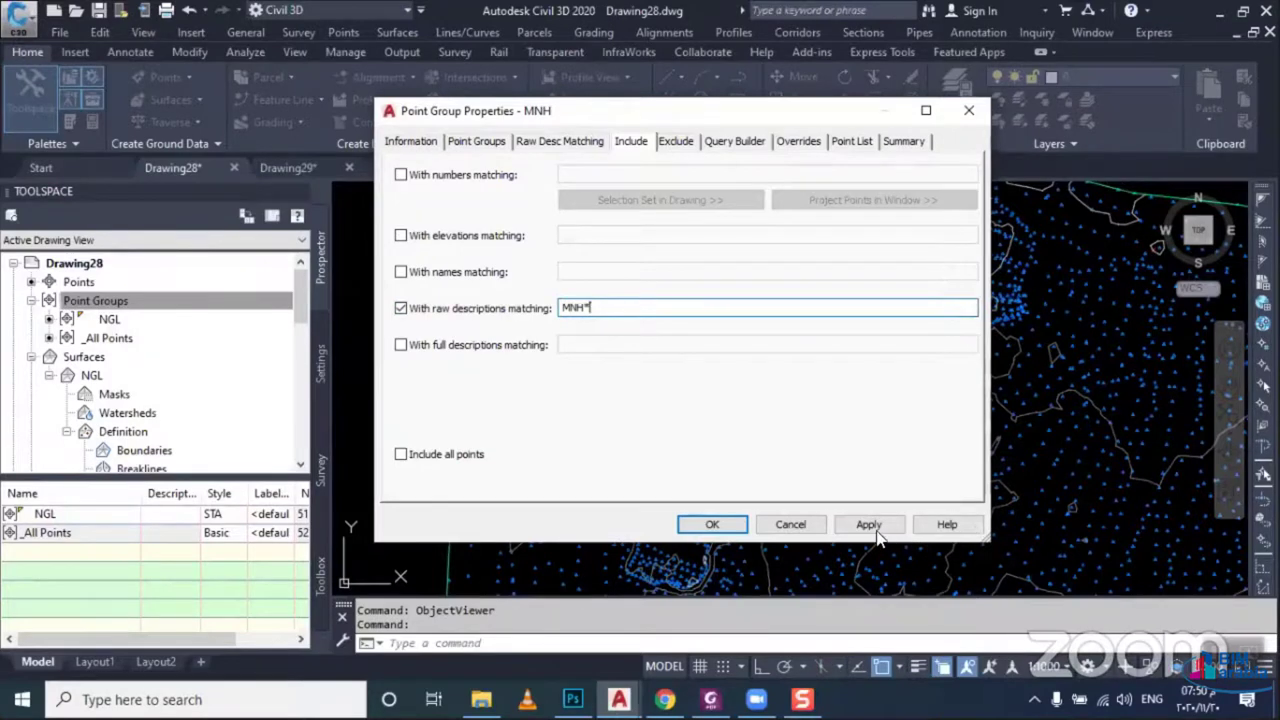
{"action": "left_click", "coordinate": [868, 524]}
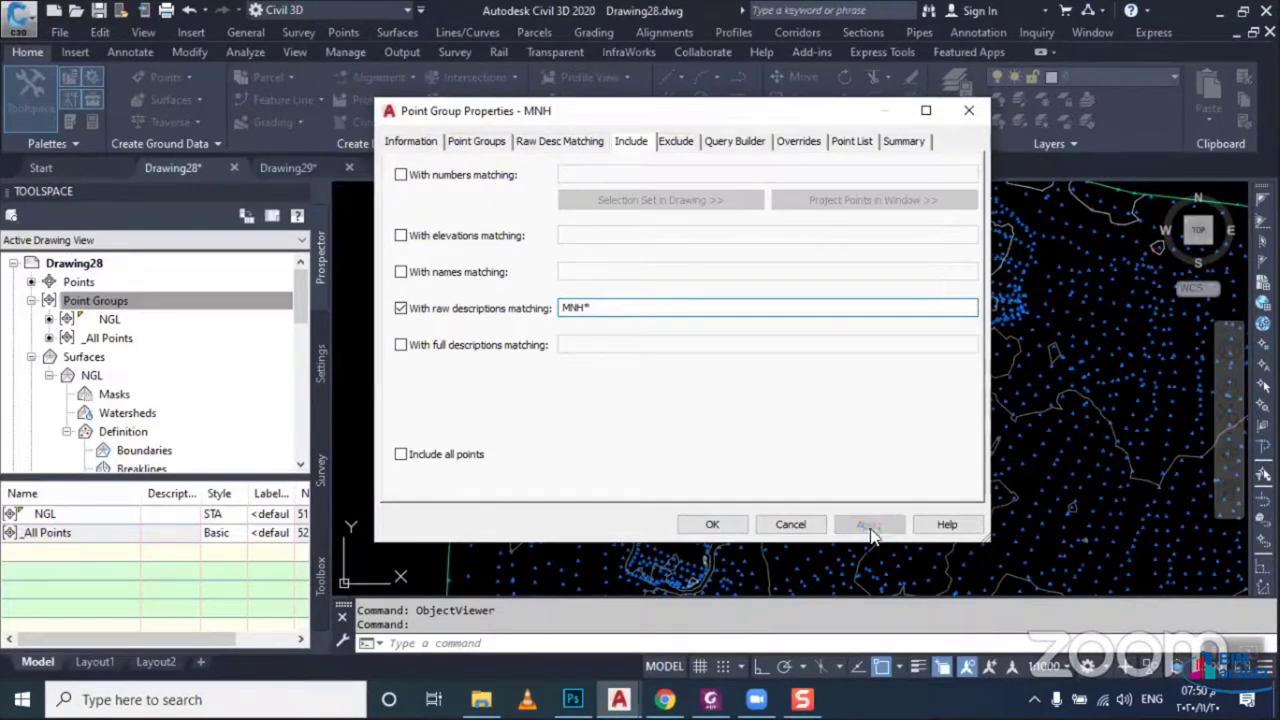
{"action": "left_click", "coordinate": [850, 141]}
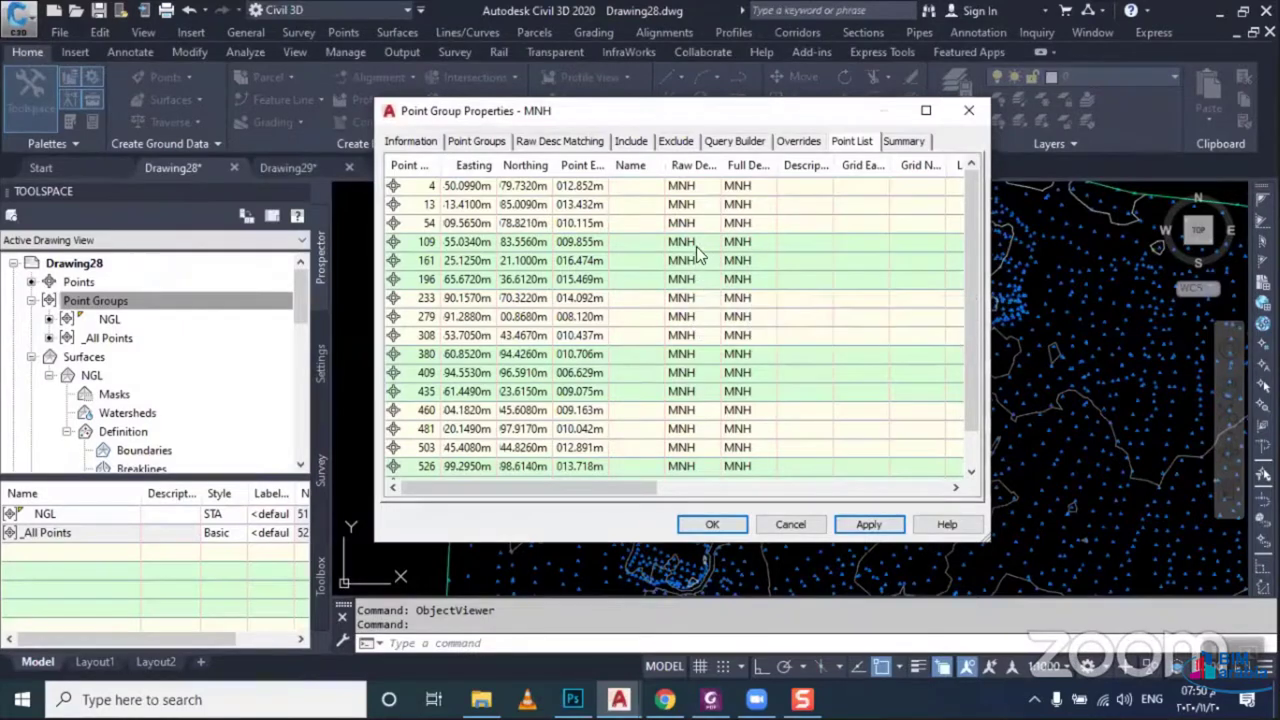
{"action": "scroll", "coordinate": [730, 285], "scroll_direction": "down", "scroll_amount": 1}
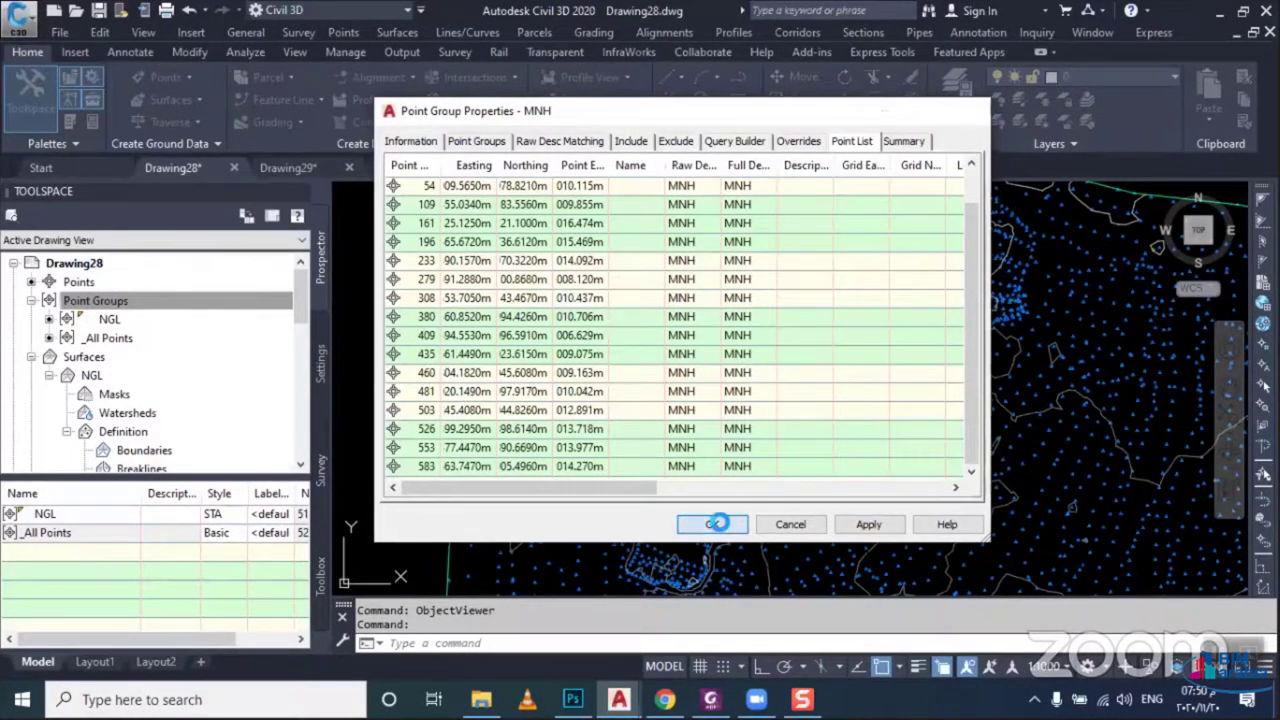
{"action": "left_click", "coordinate": [714, 524]}
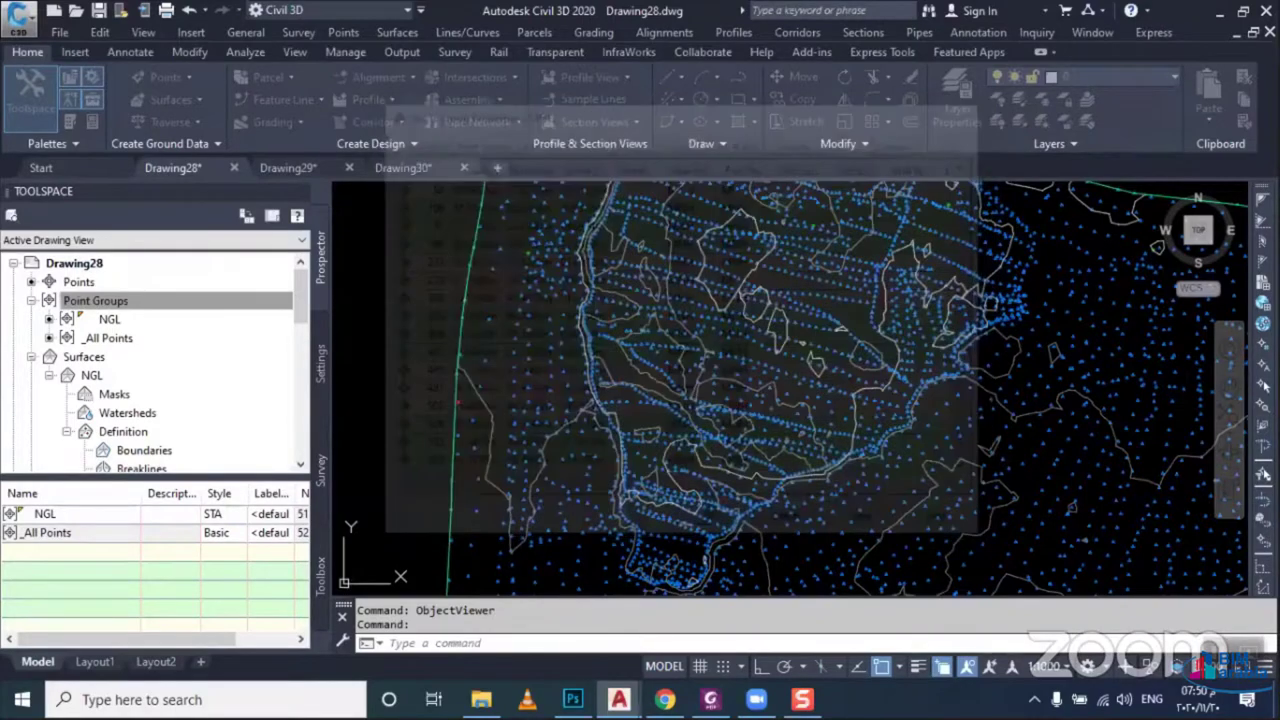
Regenerate the drawing display with RE and zoom back out over the site
{"action": "scroll", "coordinate": [623, 386], "scroll_direction": "down", "scroll_amount": 2}
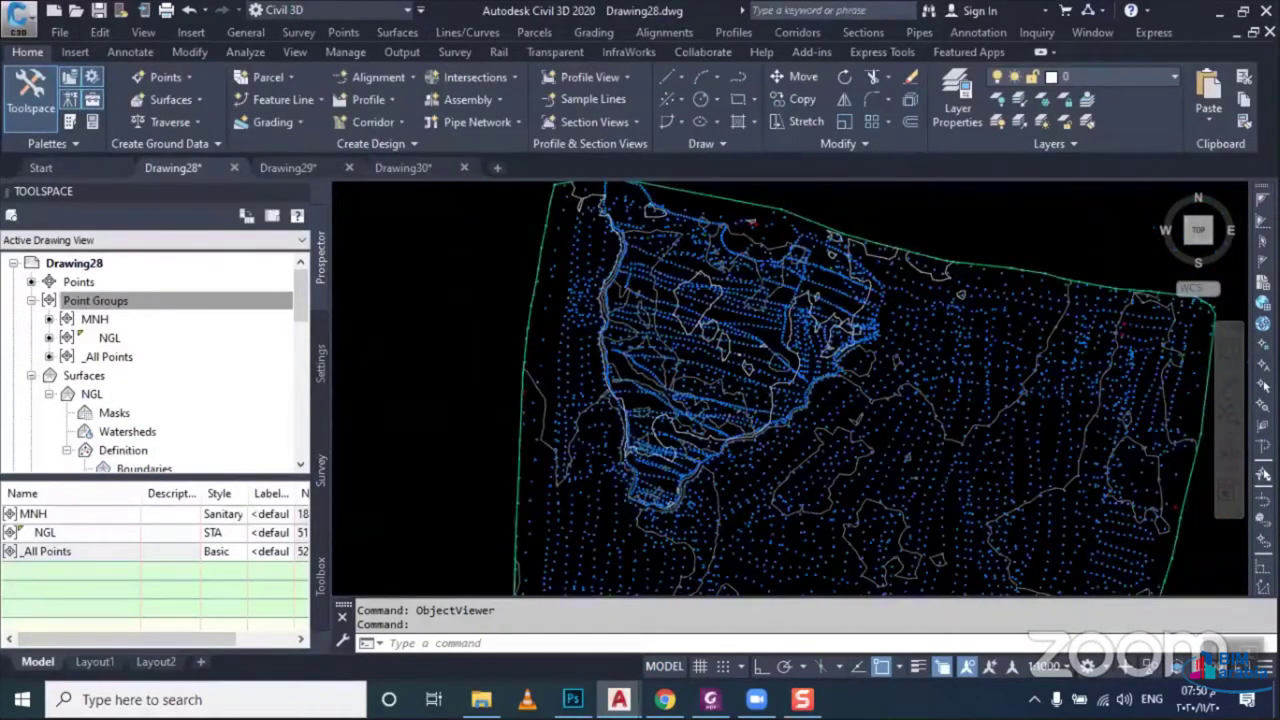
{"action": "scroll", "coordinate": [623, 386], "scroll_direction": "down", "scroll_amount": 2}
{"action": "type", "text": "RE"}
{"action": "key", "text": "Return"}
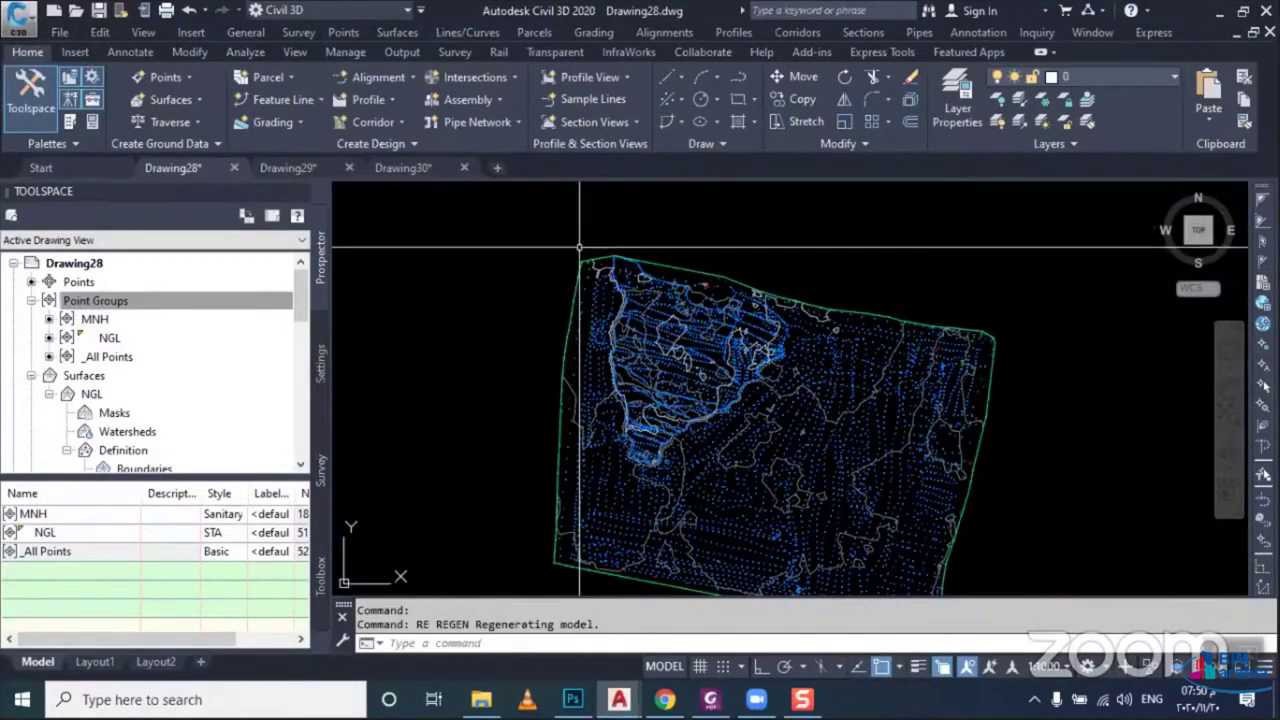
{"action": "scroll", "coordinate": [583, 290], "scroll_direction": "up", "scroll_amount": 2}
{"action": "scroll", "coordinate": [587, 336], "scroll_direction": "up", "scroll_amount": 2}
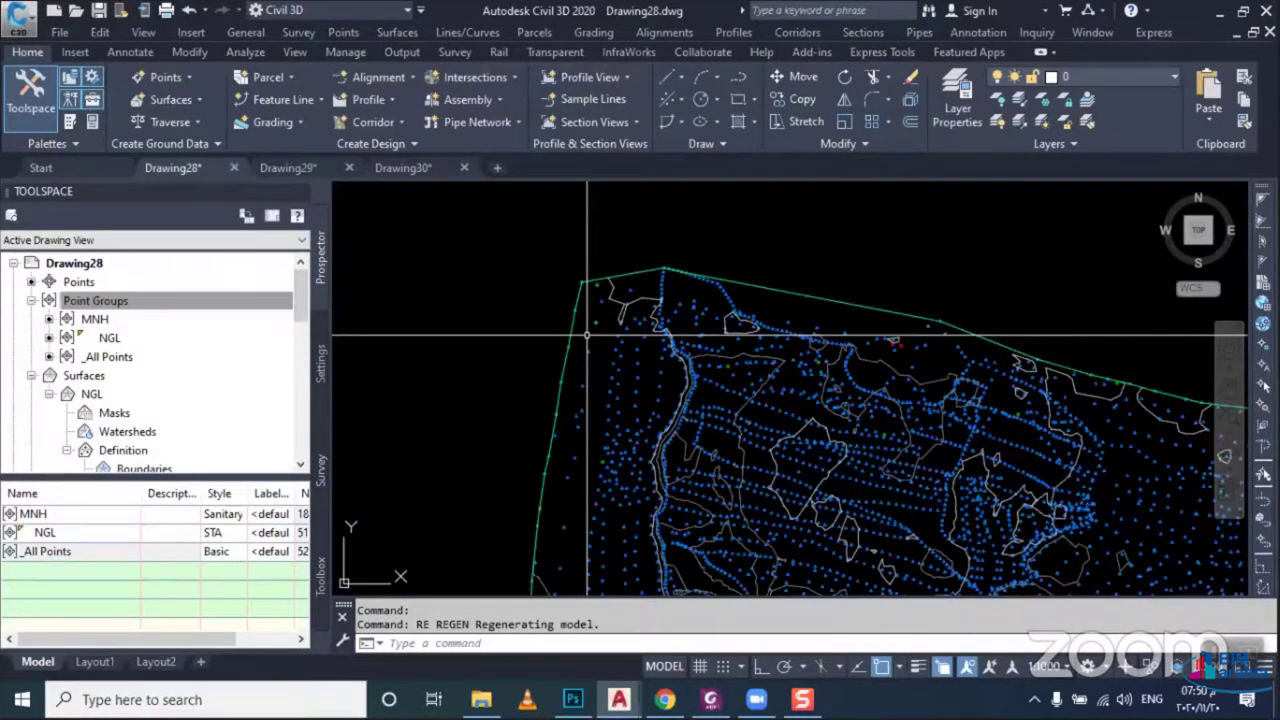
{"action": "scroll", "coordinate": [587, 336], "scroll_direction": "up", "scroll_amount": 3}
{"action": "mouse_move", "coordinate": [632, 300]}
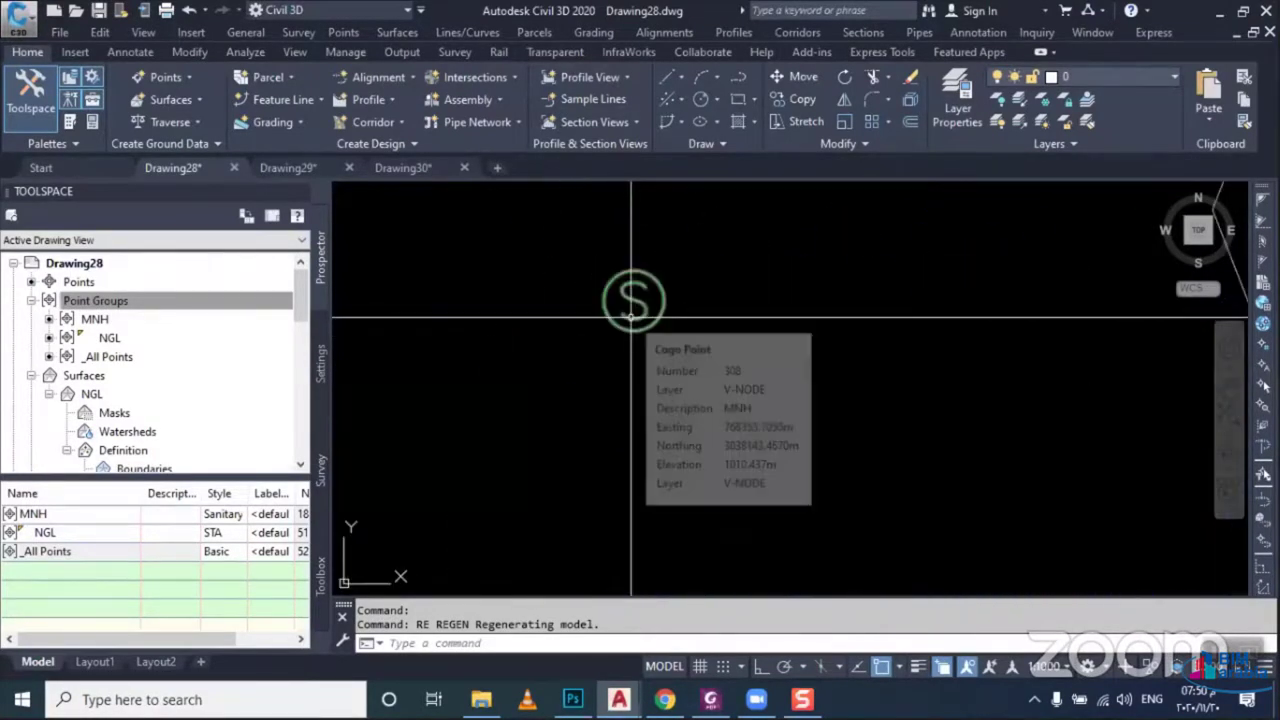
Open the MNH point group's properties and review its inclusion criteria and point list
{"action": "left_click", "coordinate": [145, 324]}
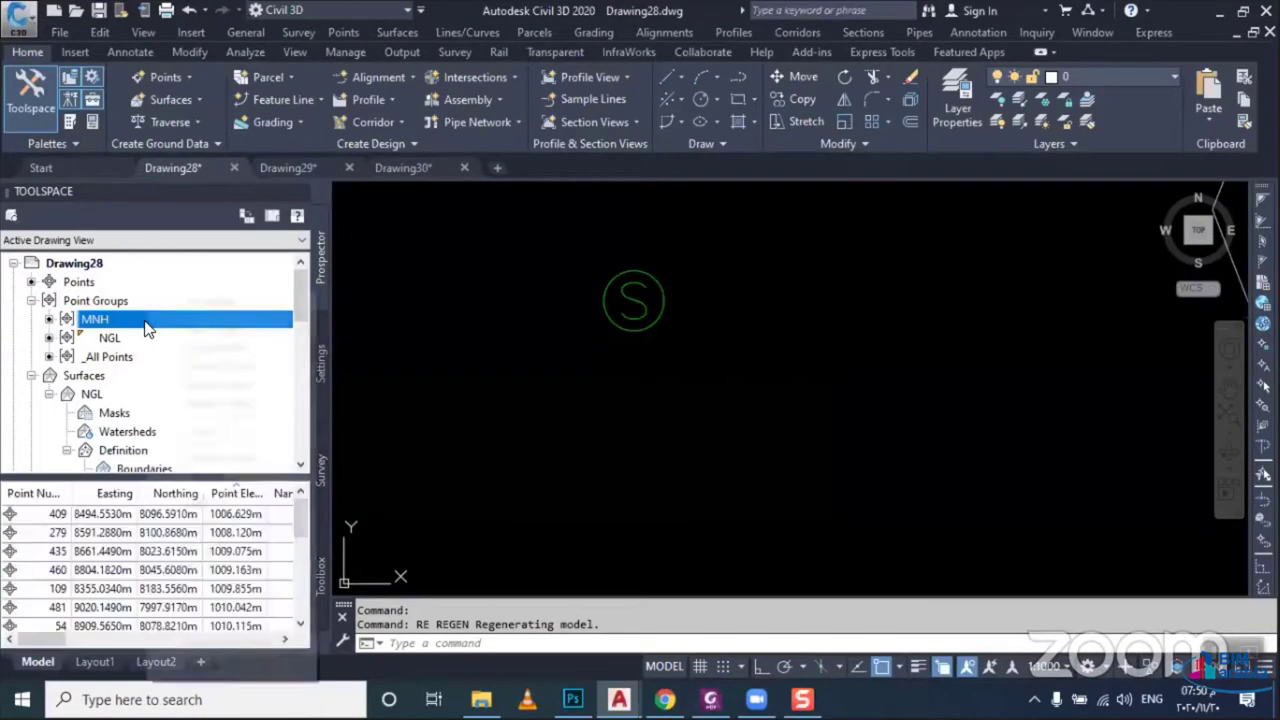
{"action": "right_click", "coordinate": [150, 320]}
{"action": "left_click", "coordinate": [795, 301]}
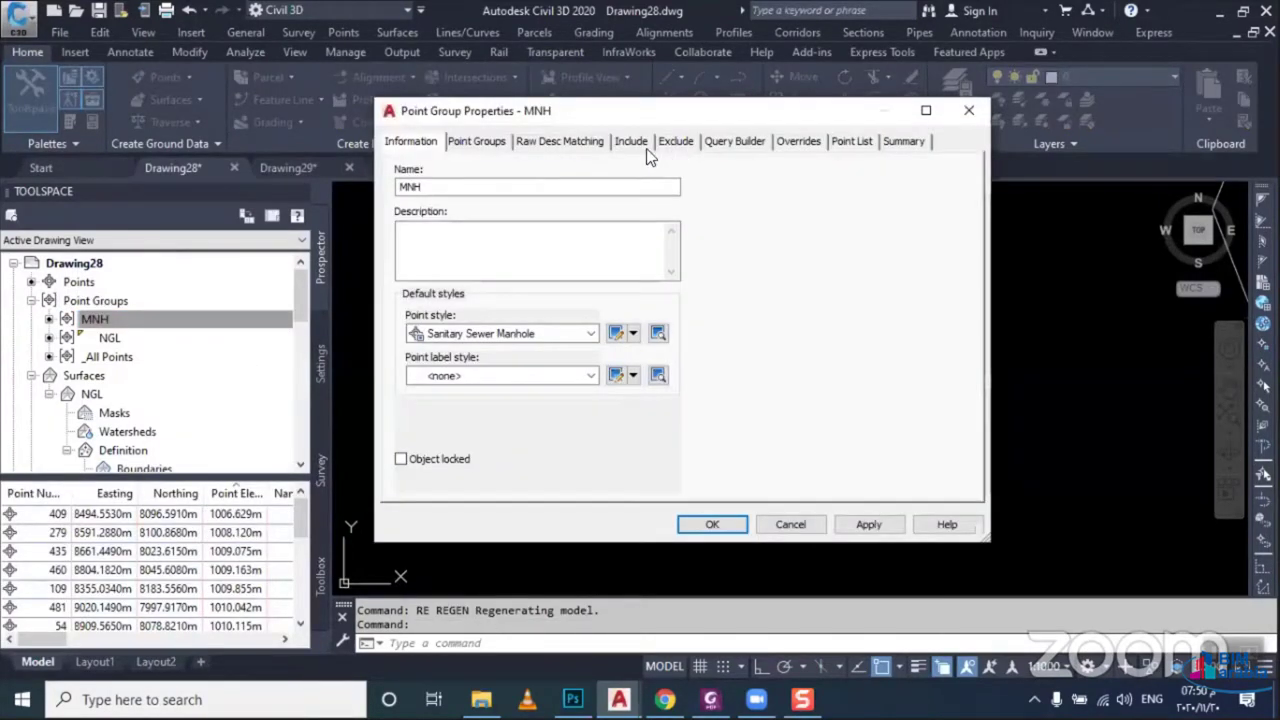
{"action": "left_click", "coordinate": [634, 144]}
{"action": "left_click", "coordinate": [852, 142]}
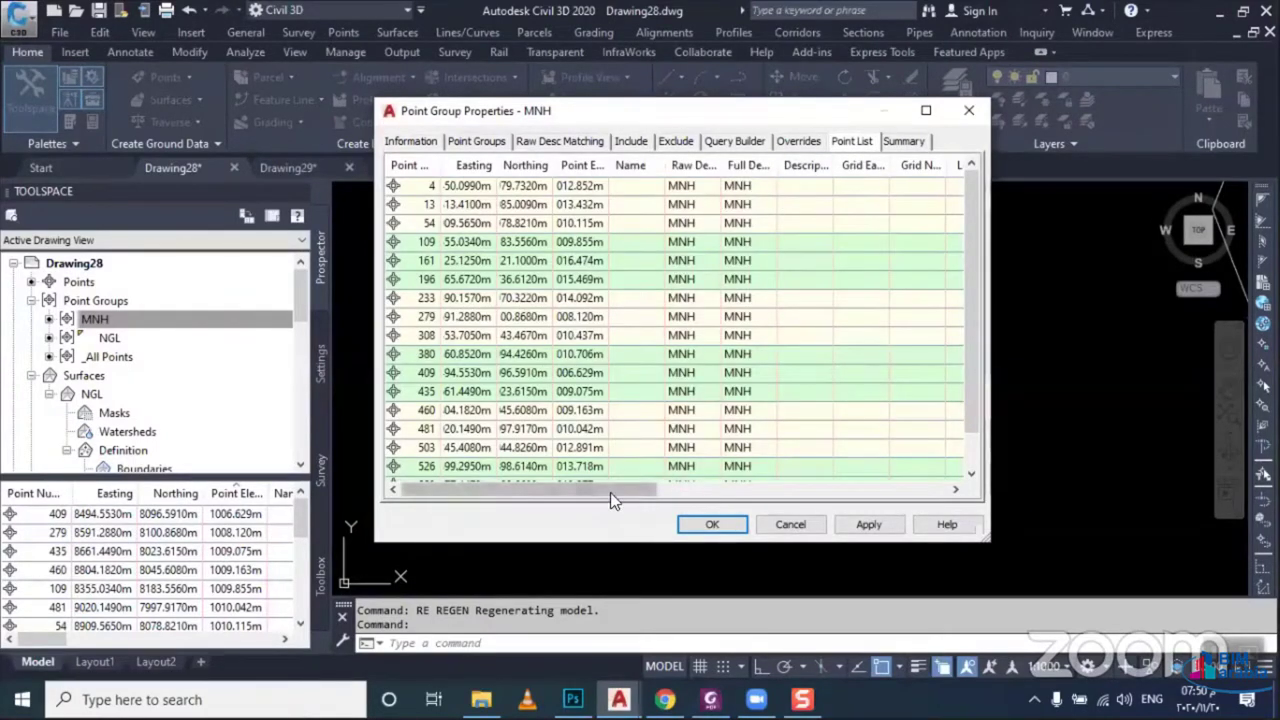
Check the TYPE values (SNA, STO, SAN) of the MNH points, then close the dialog
{"action": "left_click_drag", "start_coordinate": [610, 490], "coordinate": [908, 482]}
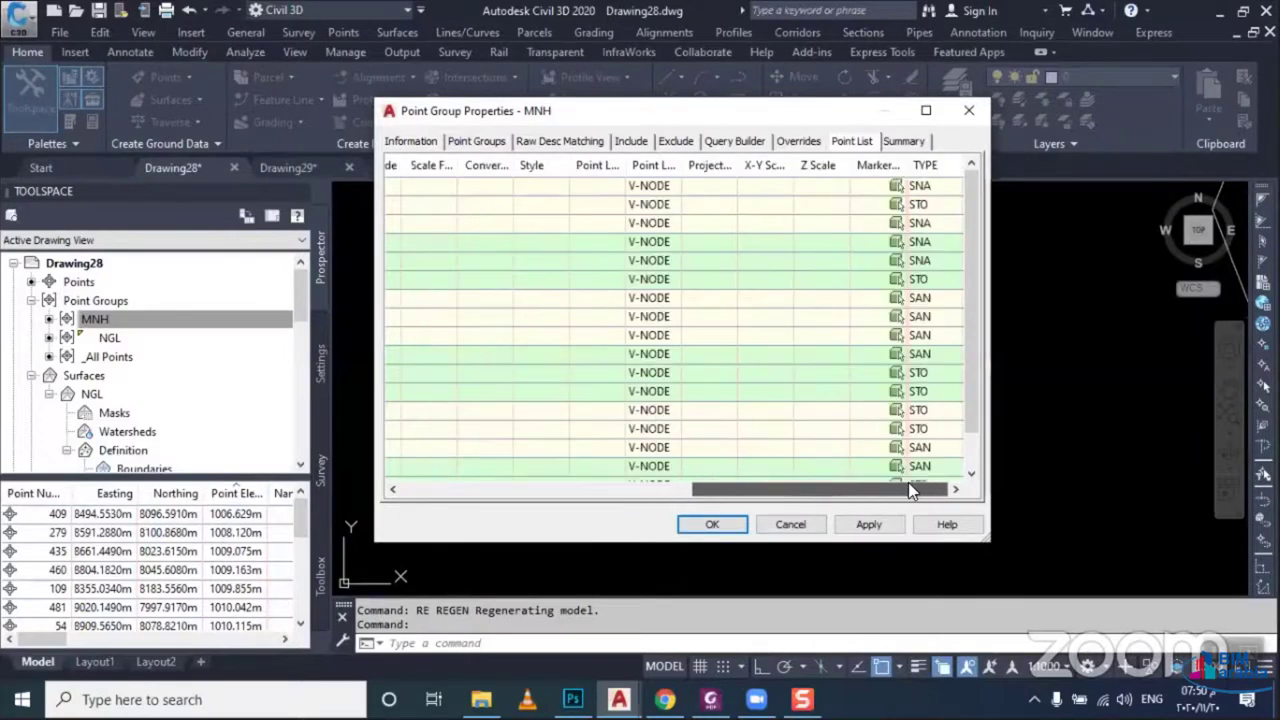
{"action": "left_click", "coordinate": [920, 190]}
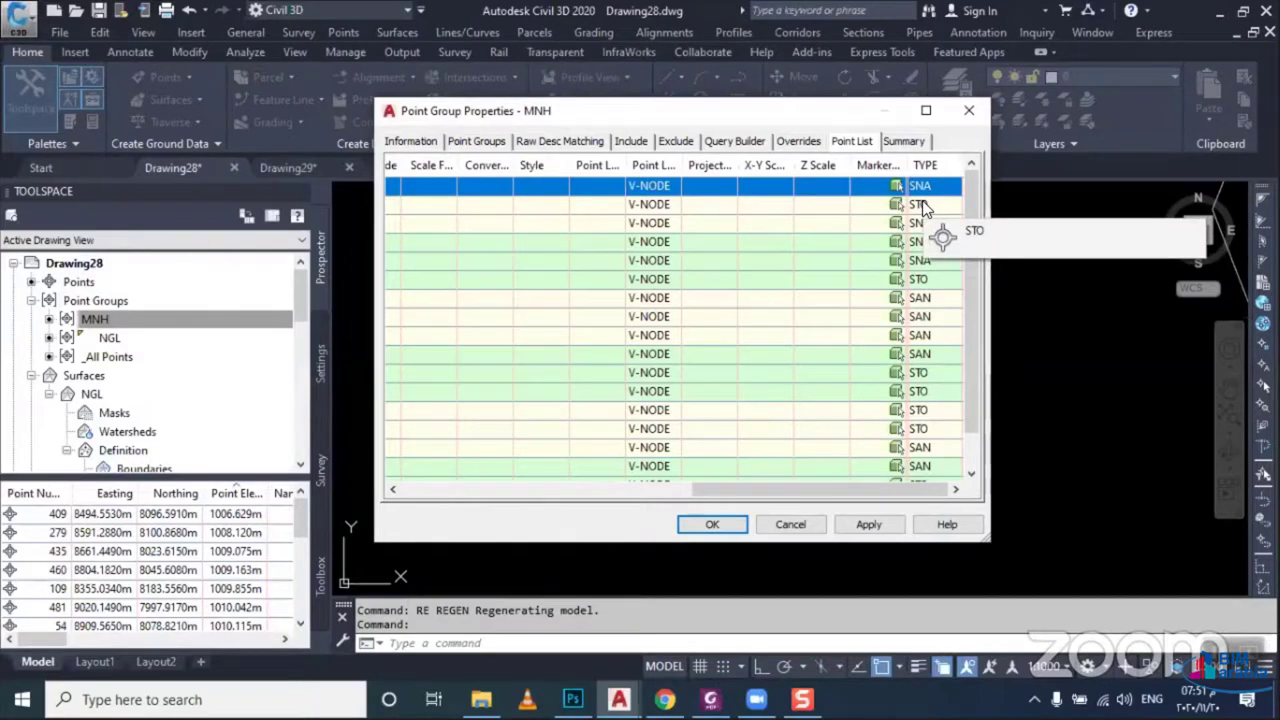
{"action": "left_click", "coordinate": [920, 204]}
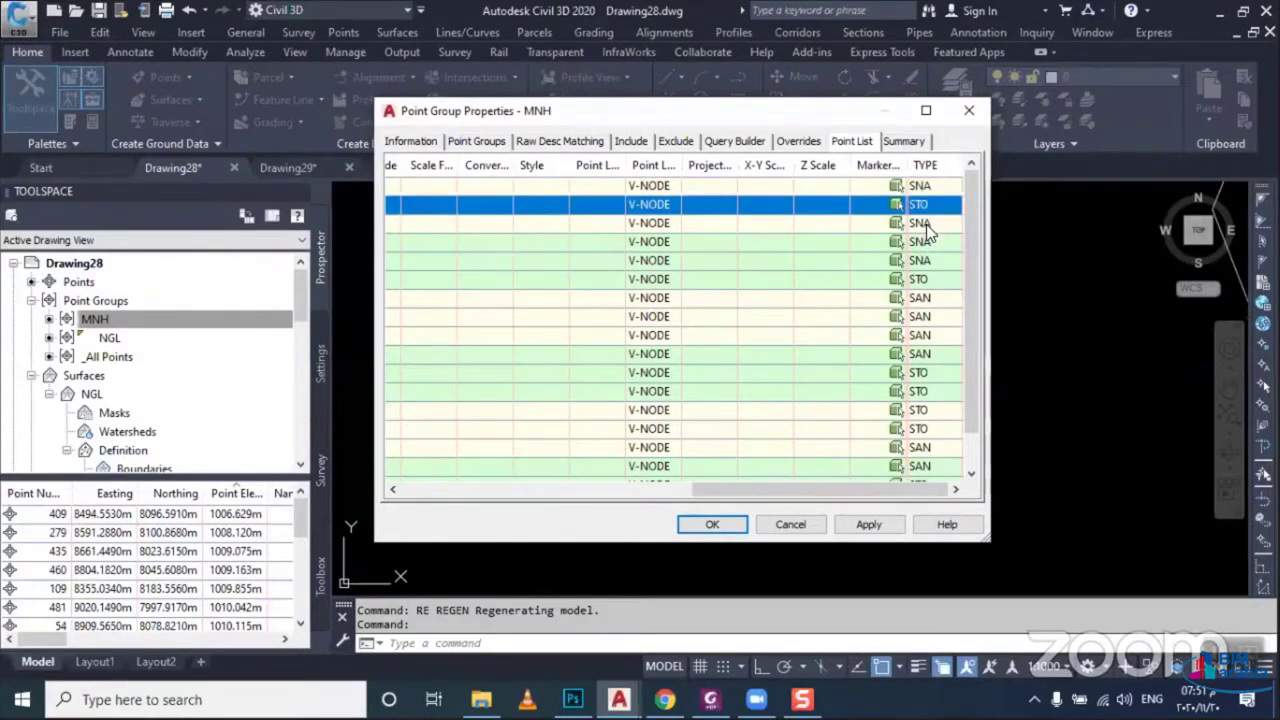
{"action": "left_click", "coordinate": [920, 223]}
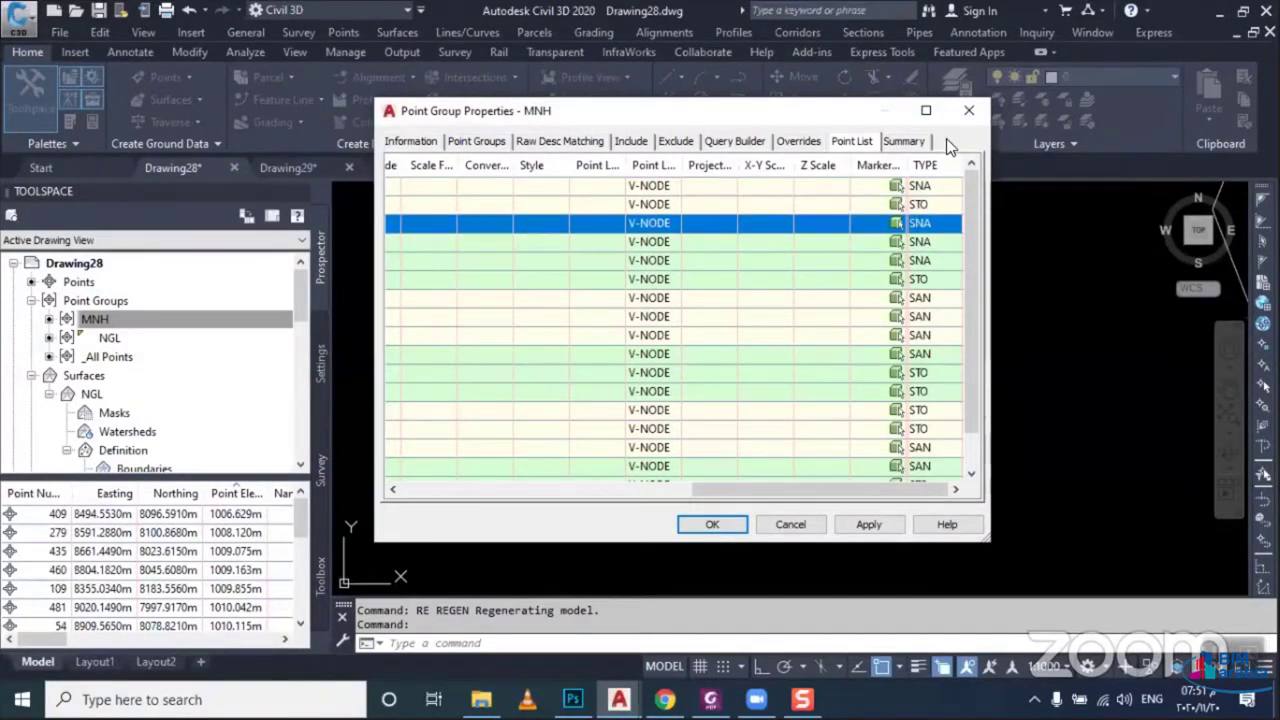
{"action": "left_click", "coordinate": [968, 110]}
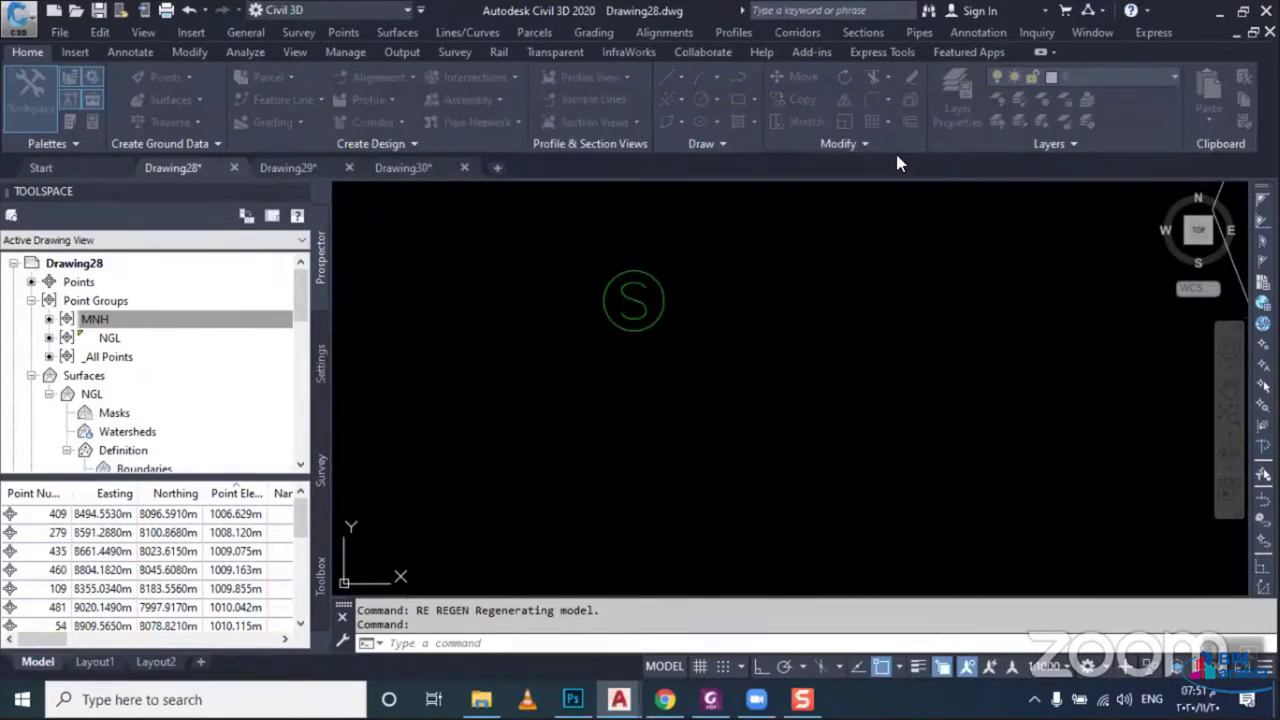
{"action": "left_click", "coordinate": [200, 319]}
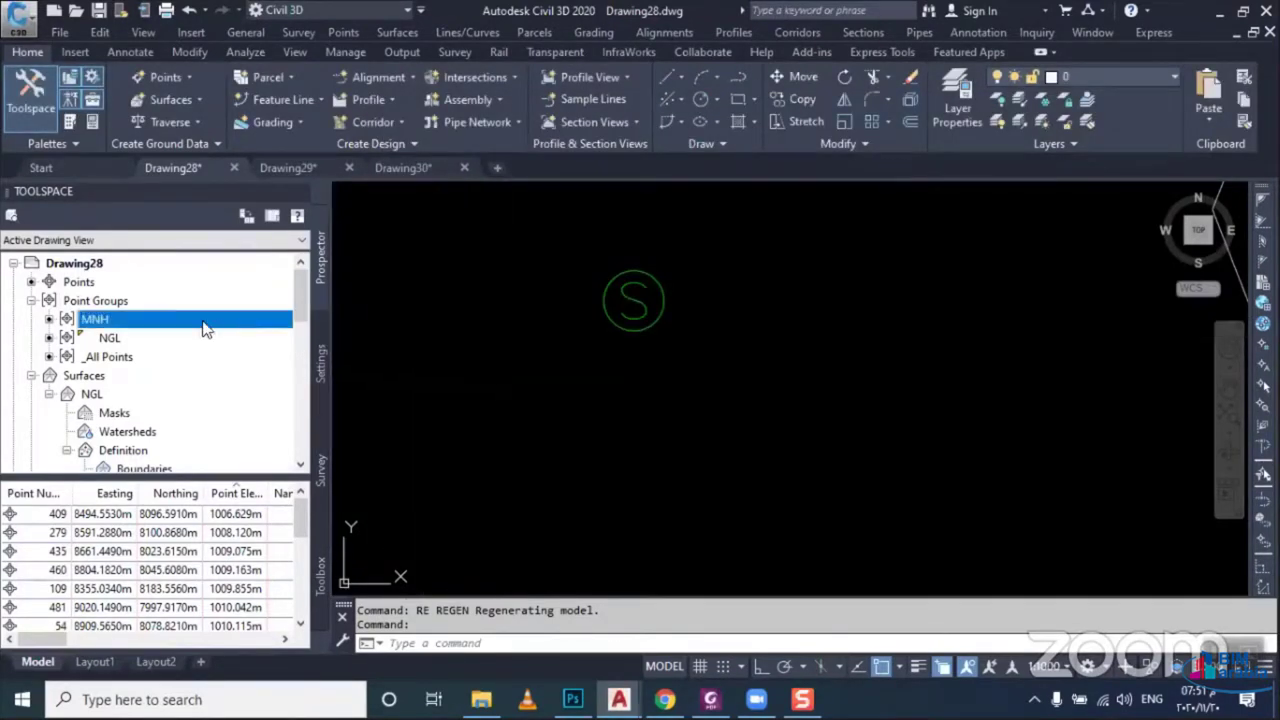
Duplicate the MNH point group and rename the original group to SAN
{"action": "right_click", "coordinate": [165, 320]}
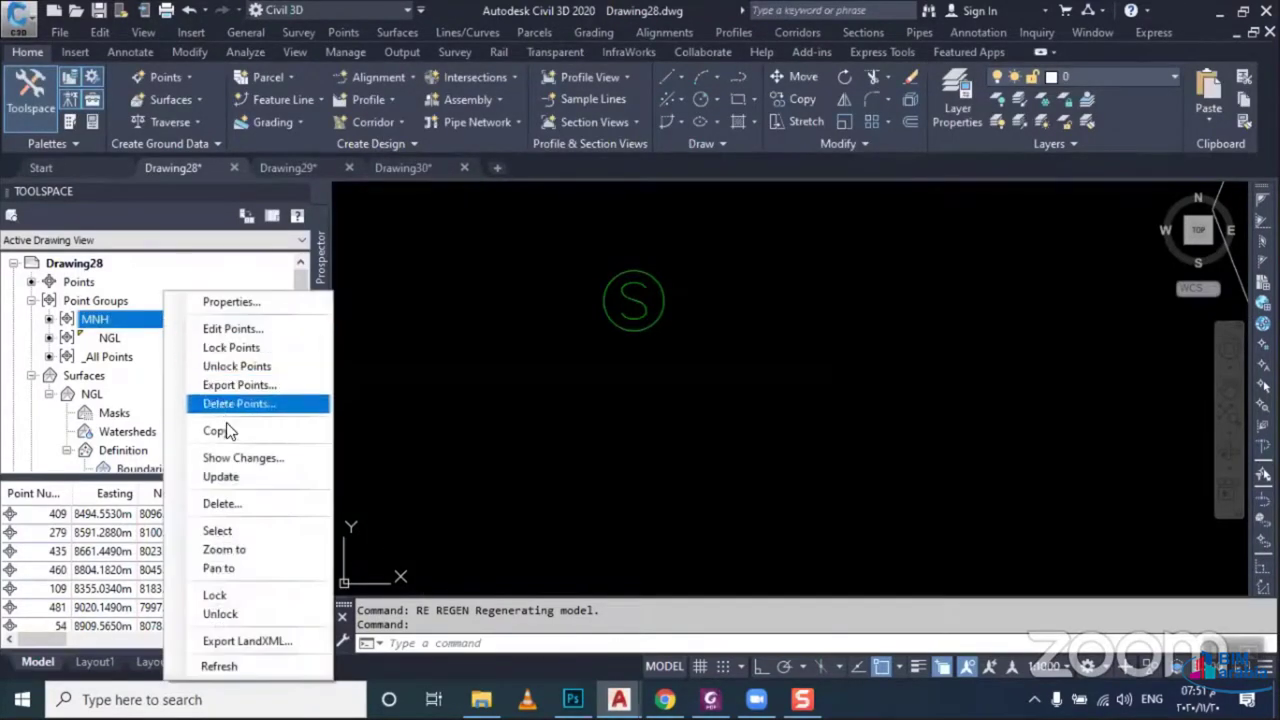
{"action": "left_click", "coordinate": [236, 430]}
{"action": "left_click", "coordinate": [120, 338]}
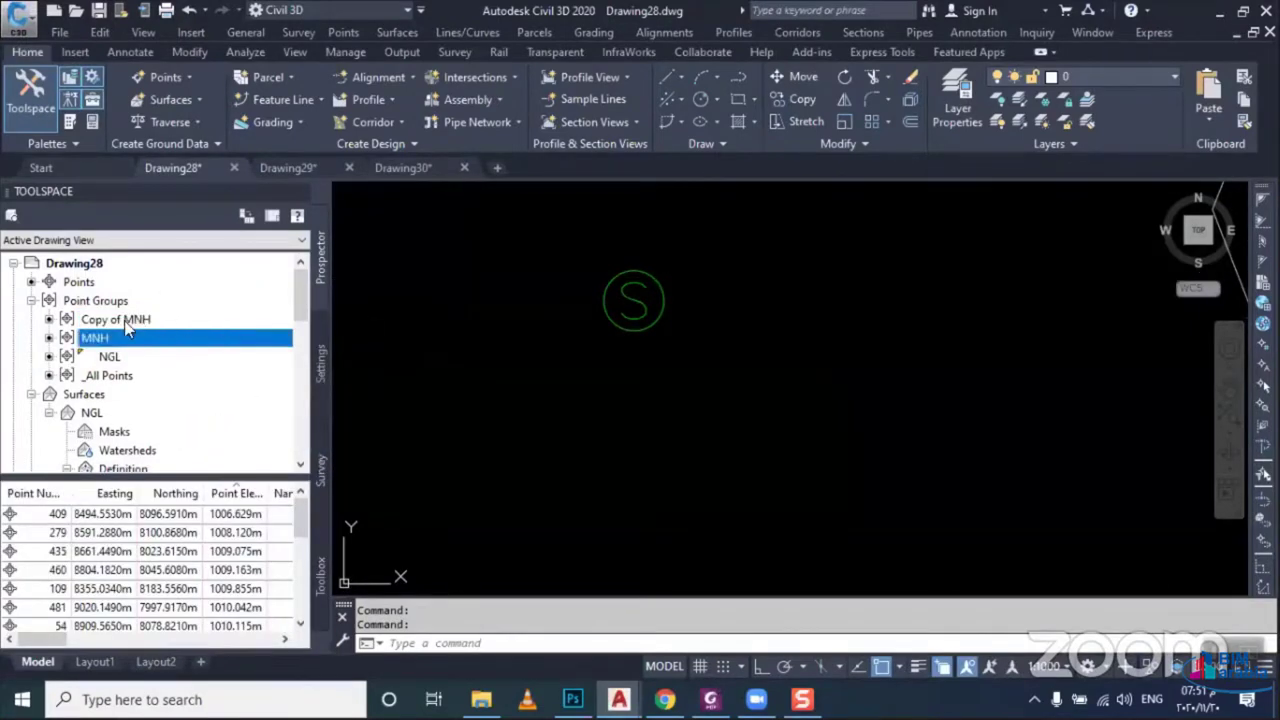
{"action": "right_click", "coordinate": [140, 338]}
{"action": "left_click", "coordinate": [176, 302]}
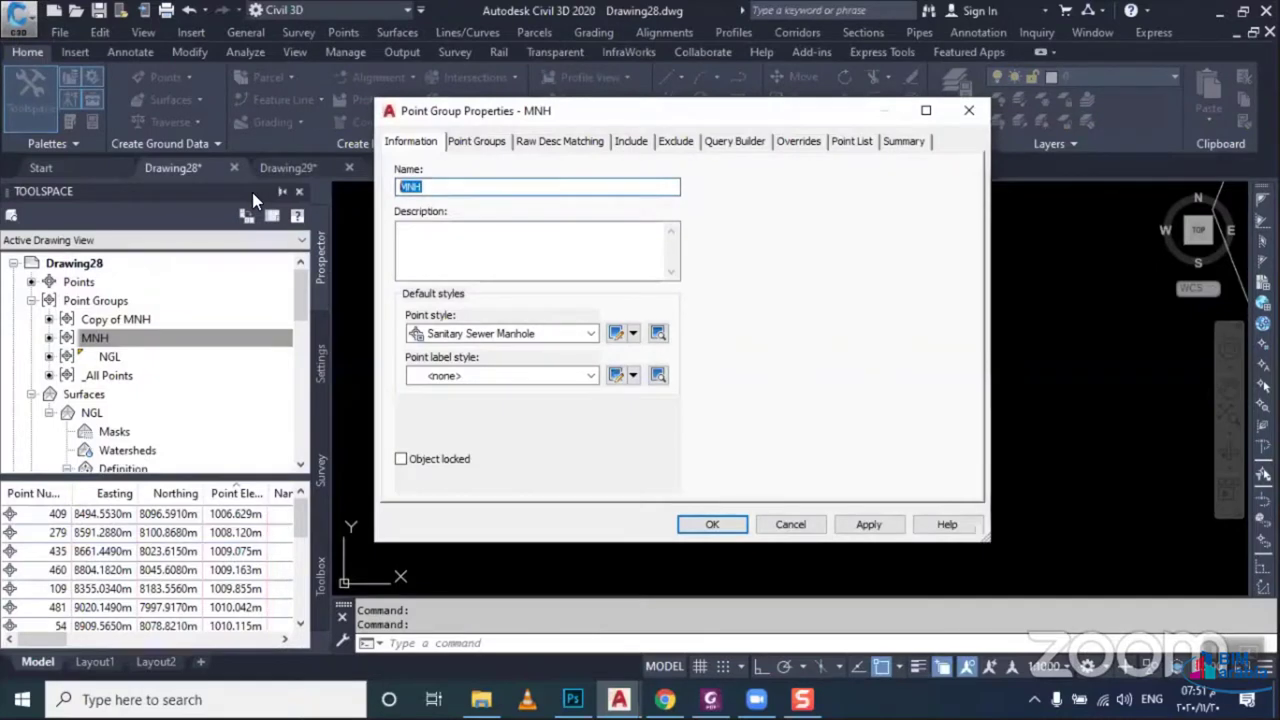
{"action": "type", "text": "SN"}
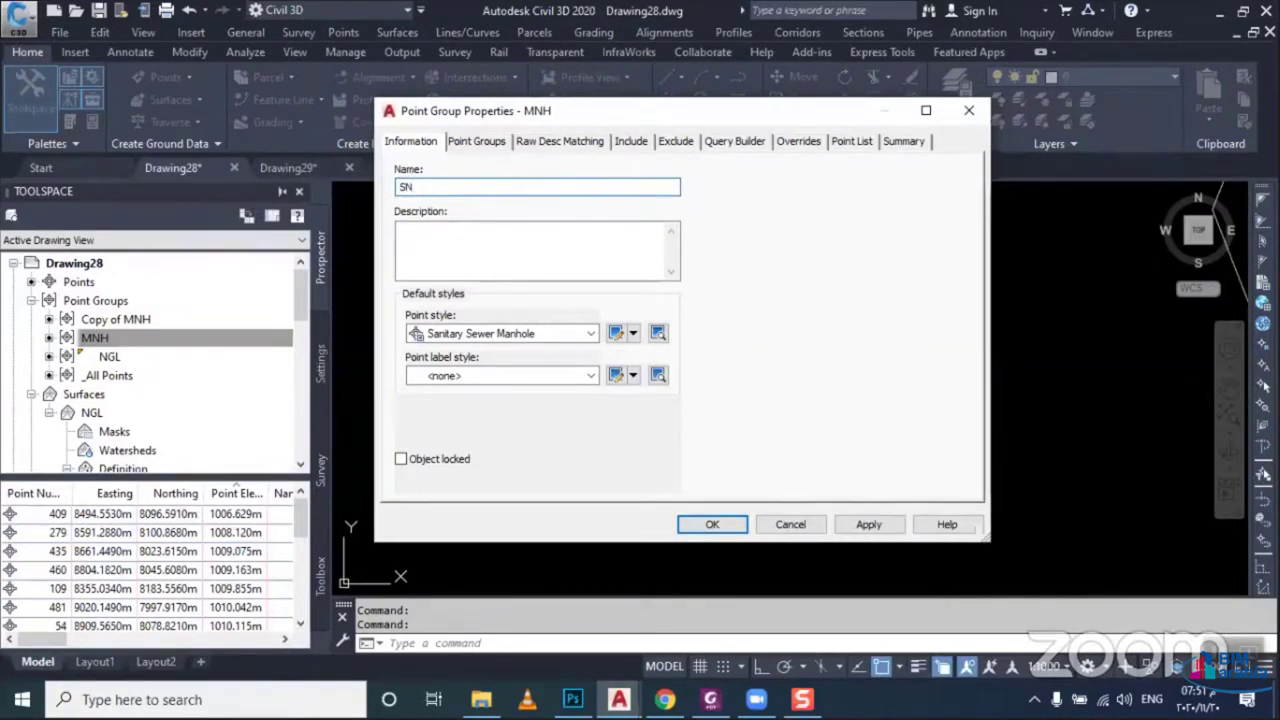
{"action": "key", "text": "BackSpace"}
{"action": "type", "text": "AN"}
Make the SAN group's query editable and switch its condition property to TYPE
{"action": "left_click", "coordinate": [624, 143]}
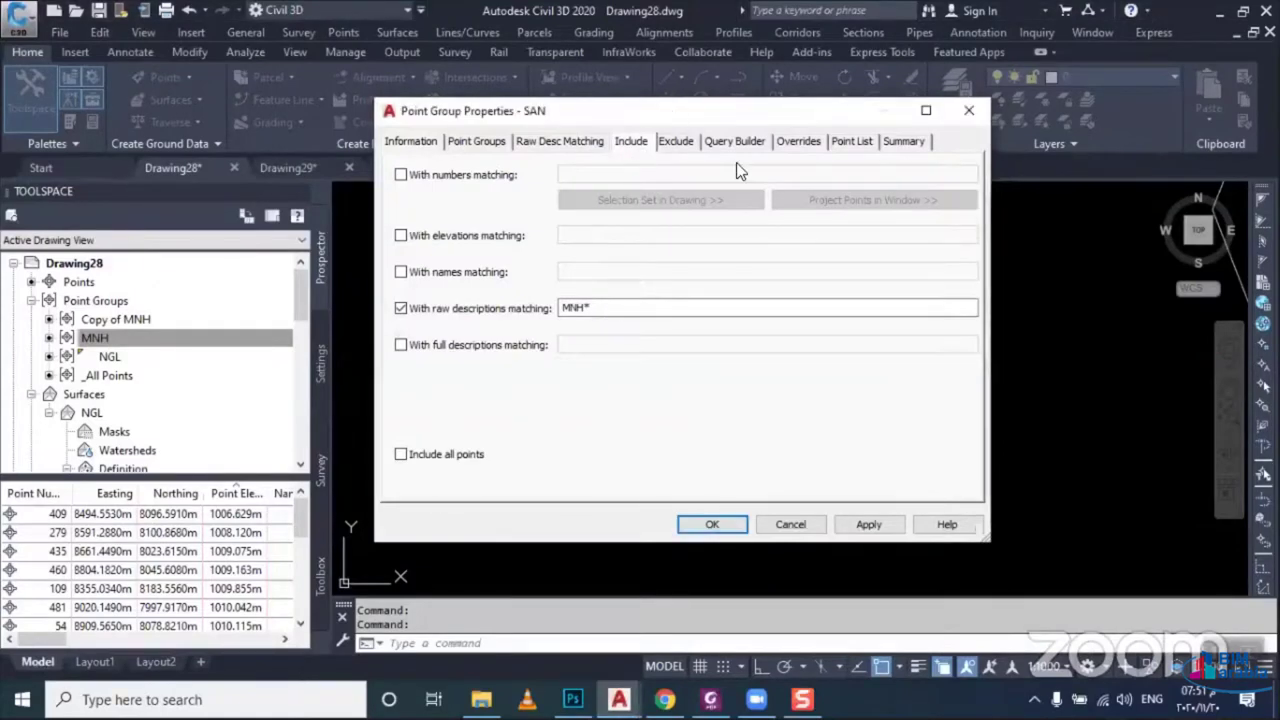
{"action": "left_click", "coordinate": [738, 143]}
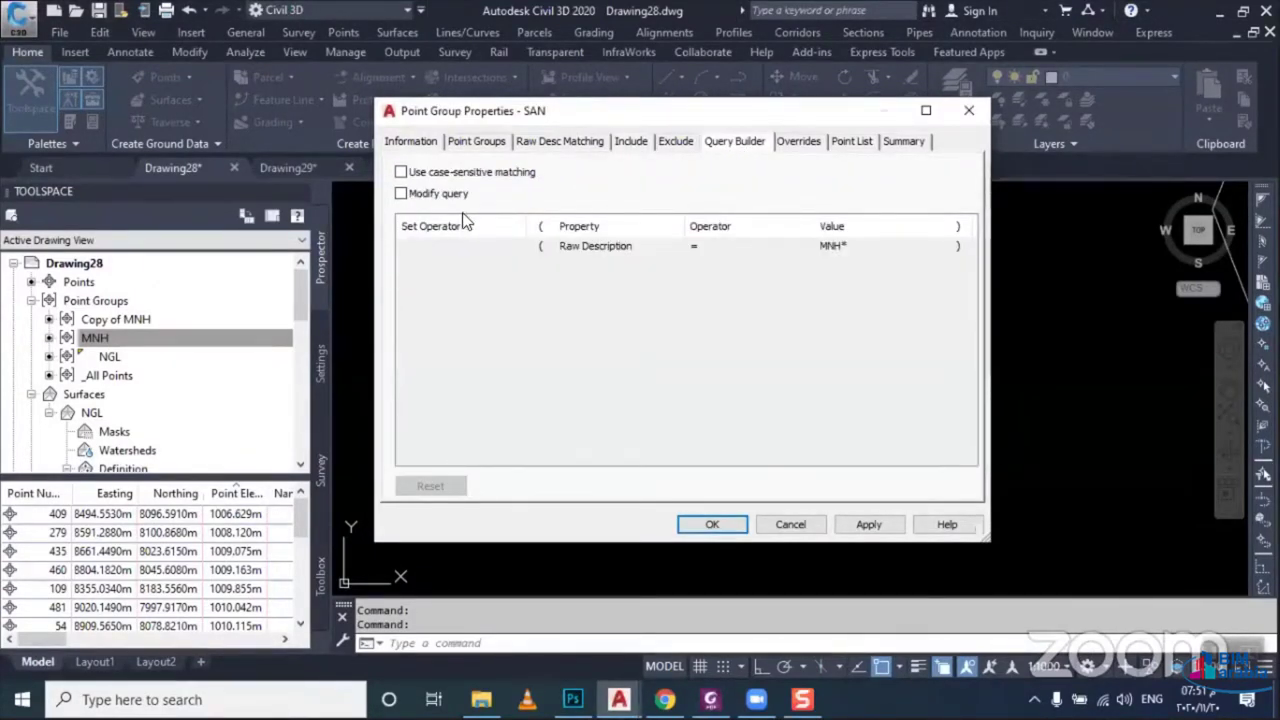
{"action": "left_click", "coordinate": [401, 194]}
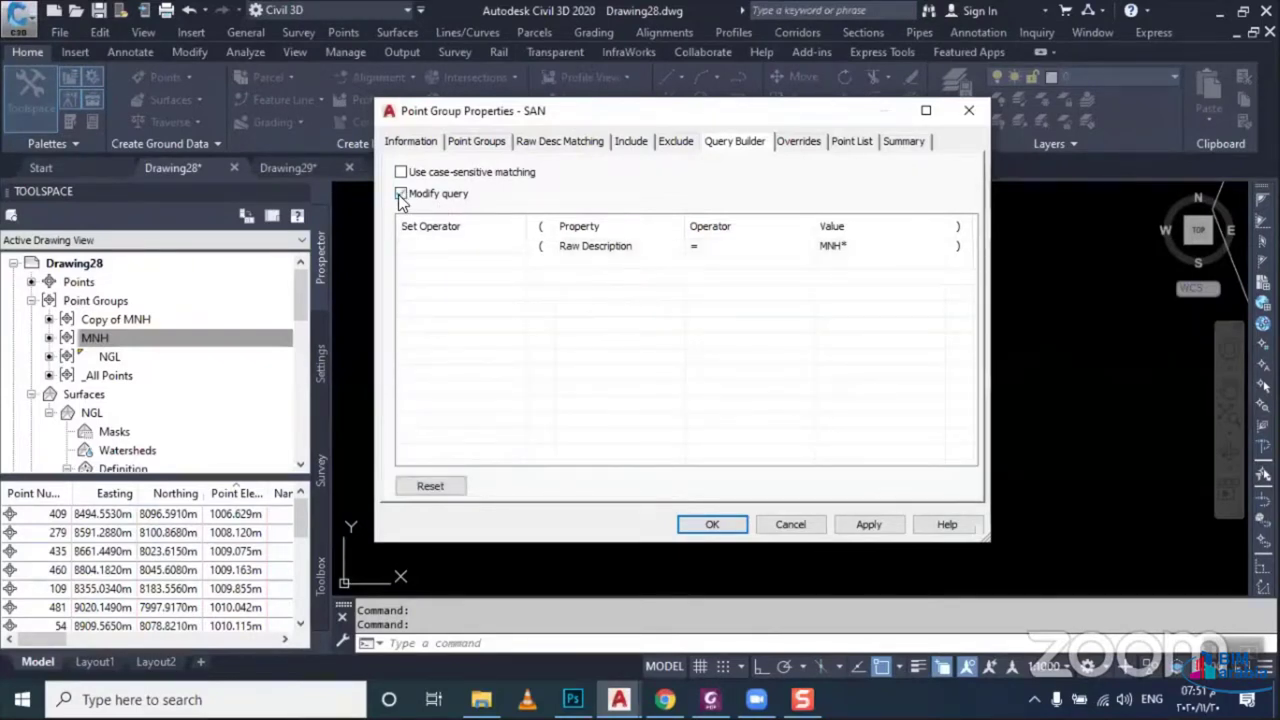
{"action": "left_click", "coordinate": [615, 250]}
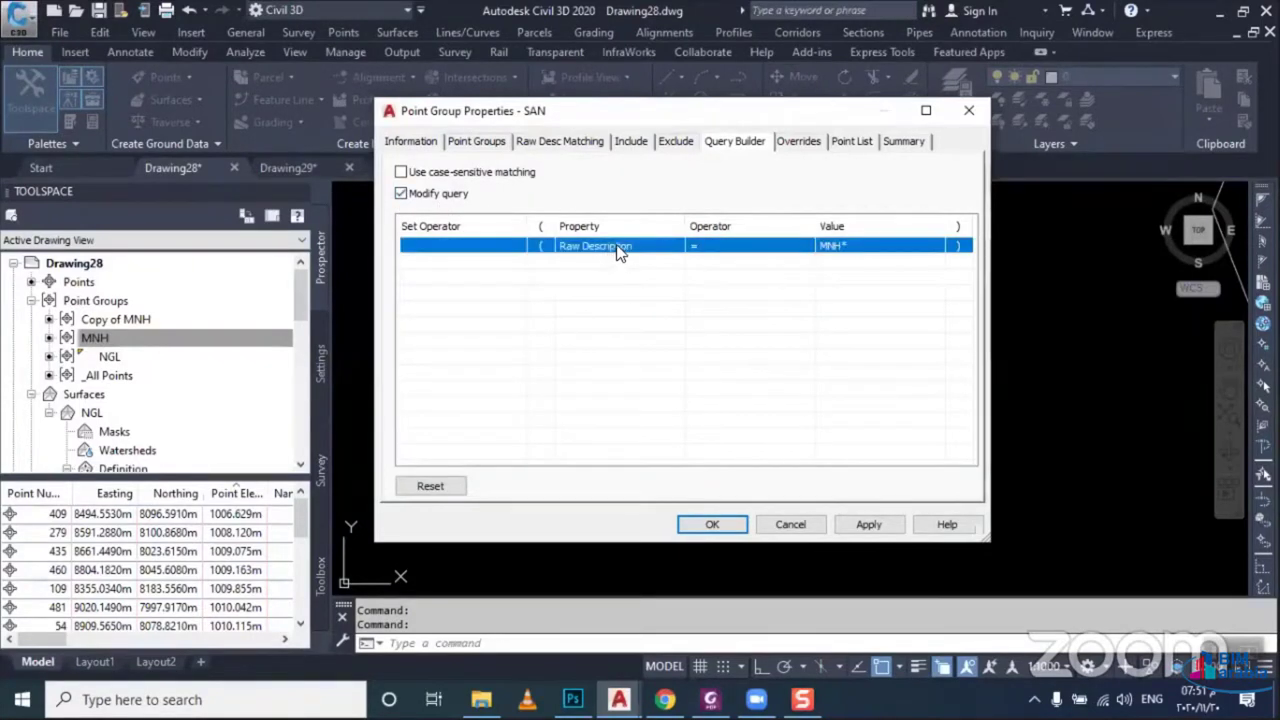
{"action": "left_click", "coordinate": [617, 249]}
{"action": "left_click", "coordinate": [617, 250]}
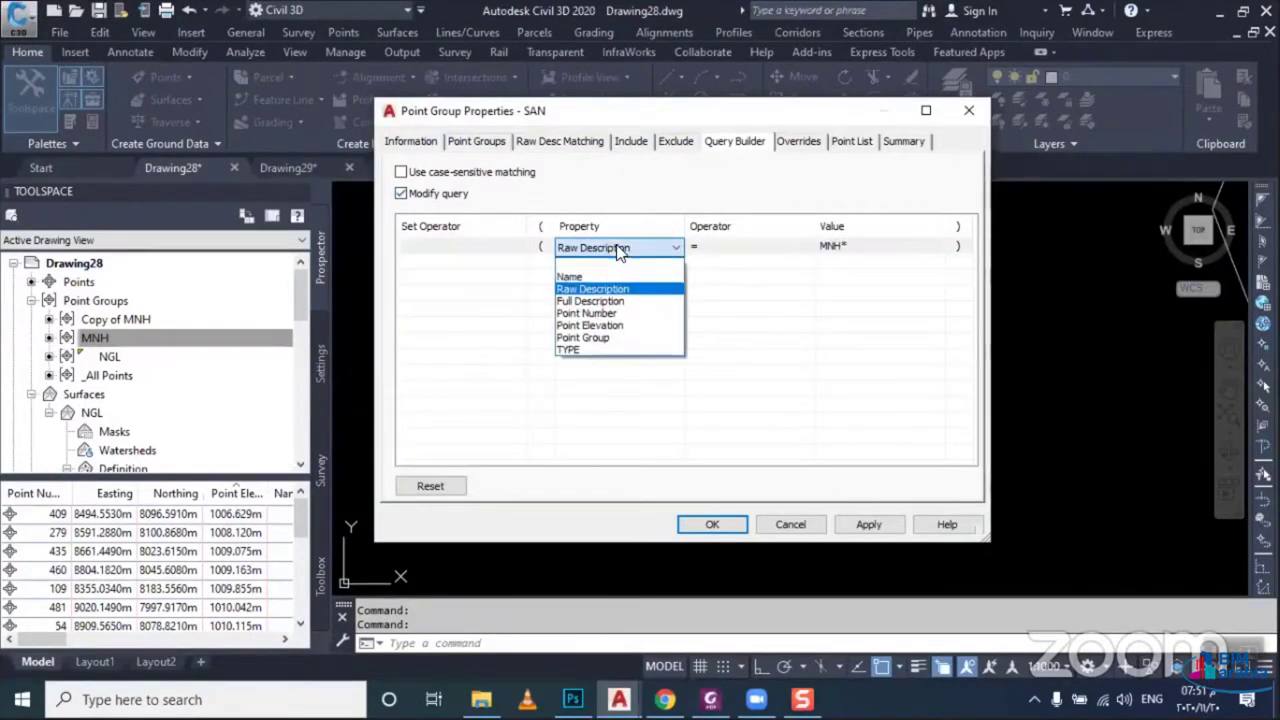
{"action": "left_click", "coordinate": [609, 350]}
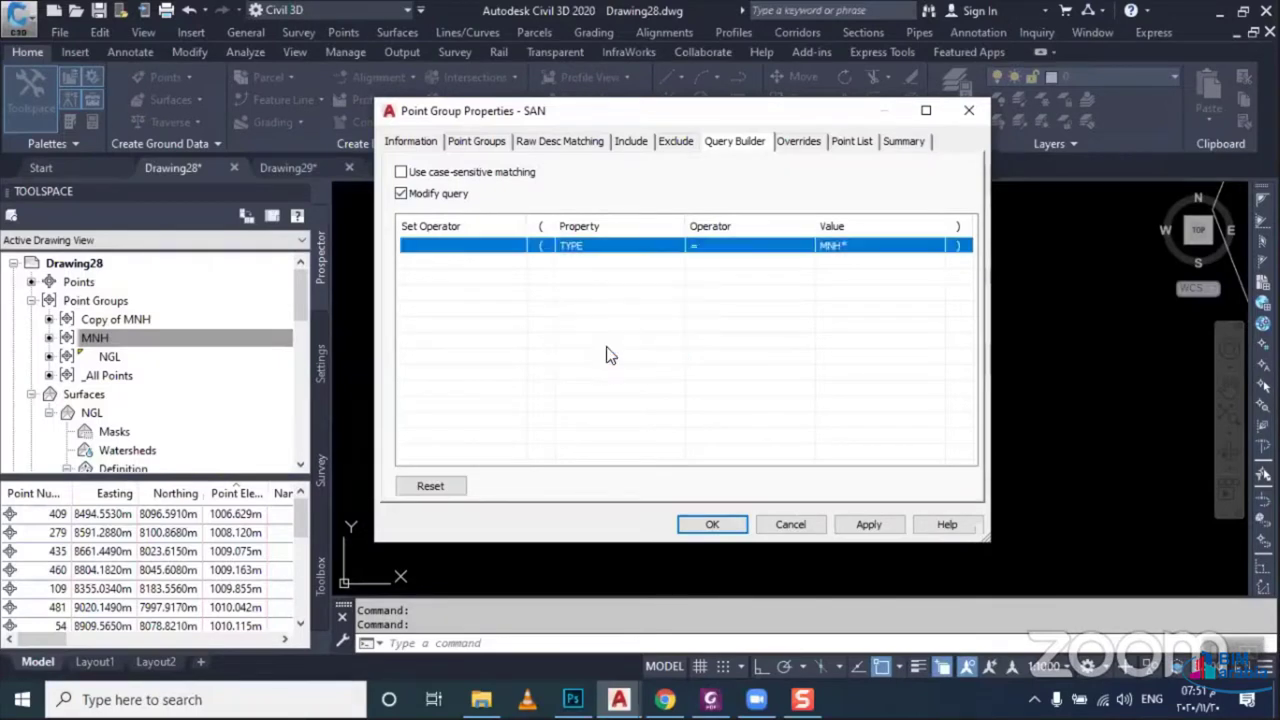
Set the condition value to SNA*, apply it, review the four points, and confirm with OK
{"action": "left_click", "coordinate": [843, 247]}
{"action": "left_click_drag", "start_coordinate": [843, 247], "coordinate": [778, 246]}
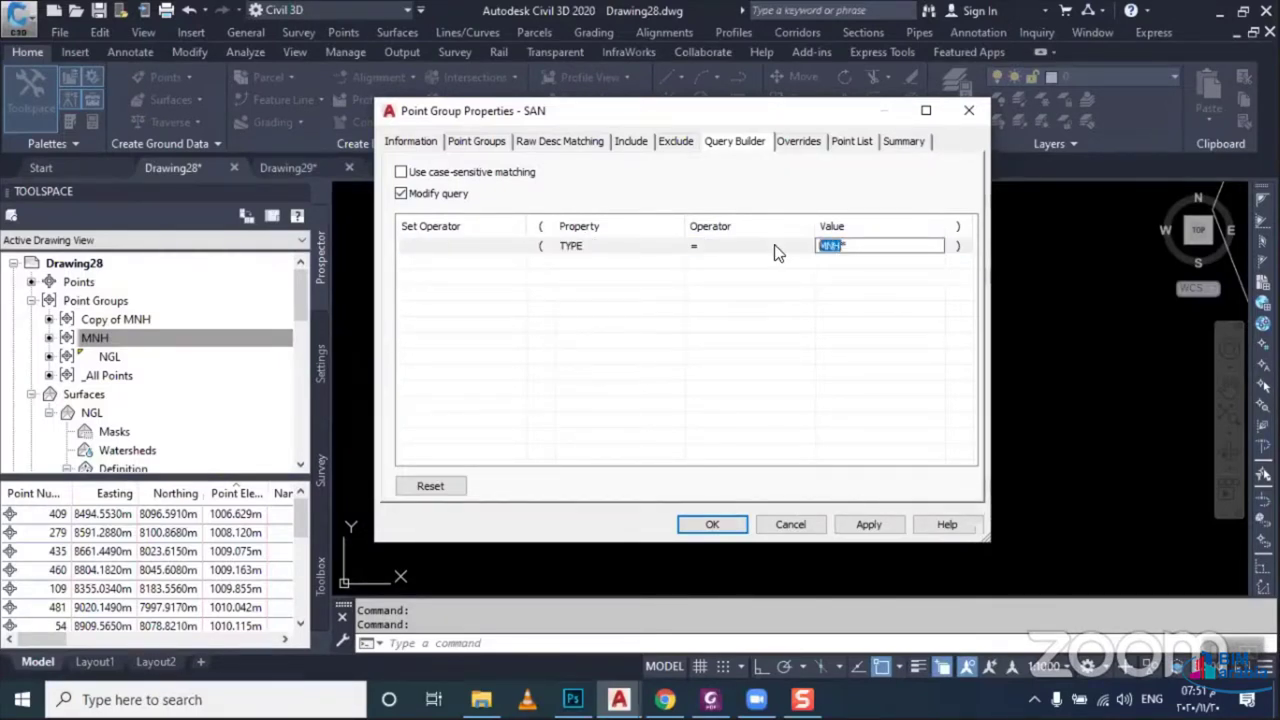
{"action": "type", "text": "SNA"}
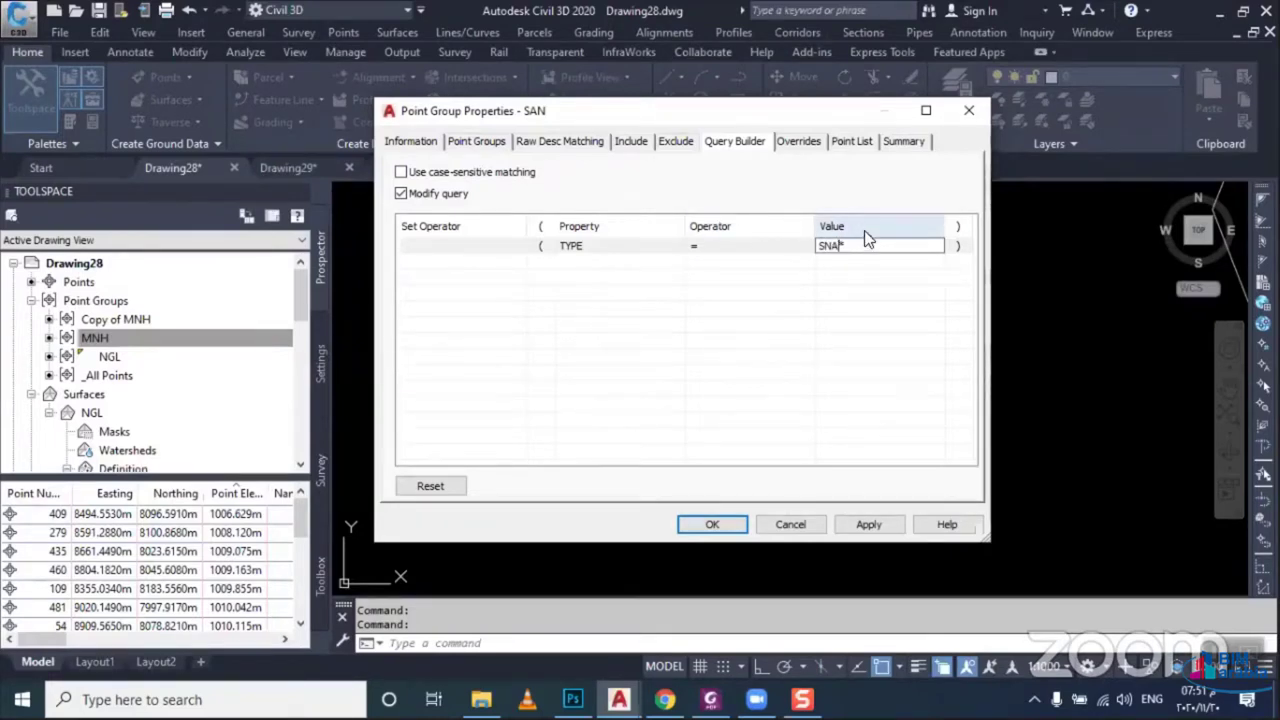
{"action": "left_click", "coordinate": [868, 525]}
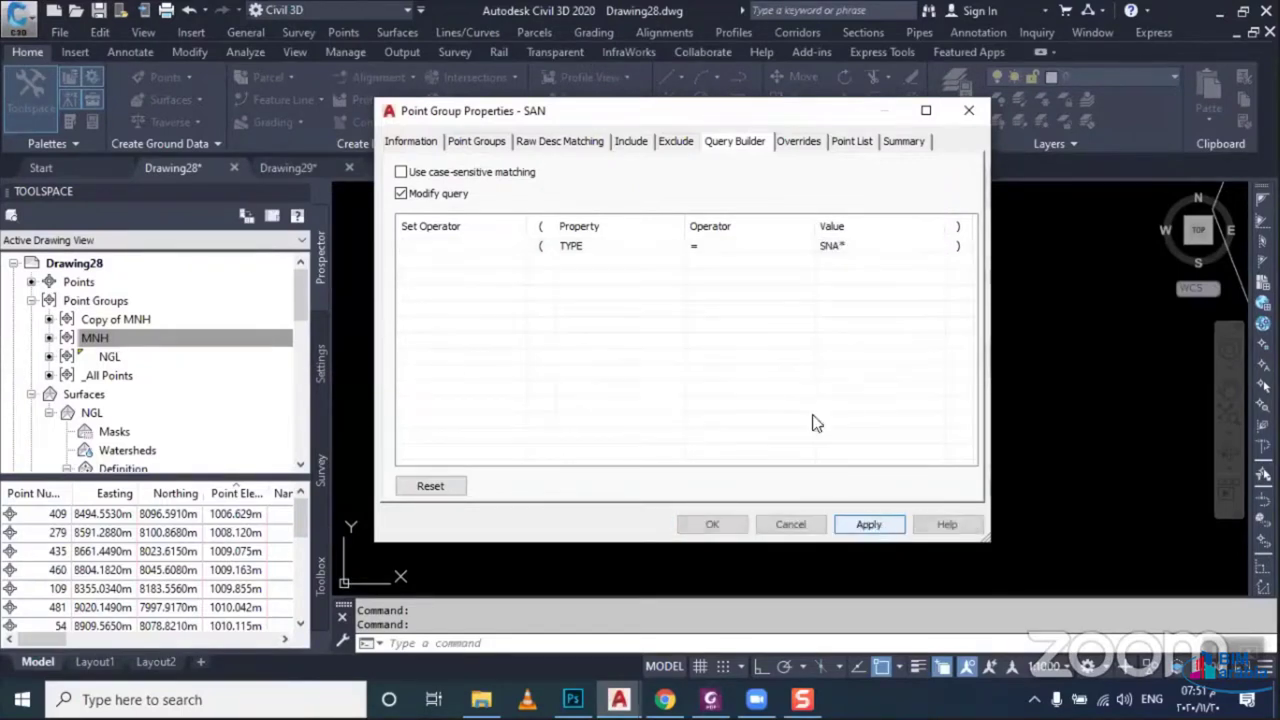
{"action": "left_click", "coordinate": [849, 145]}
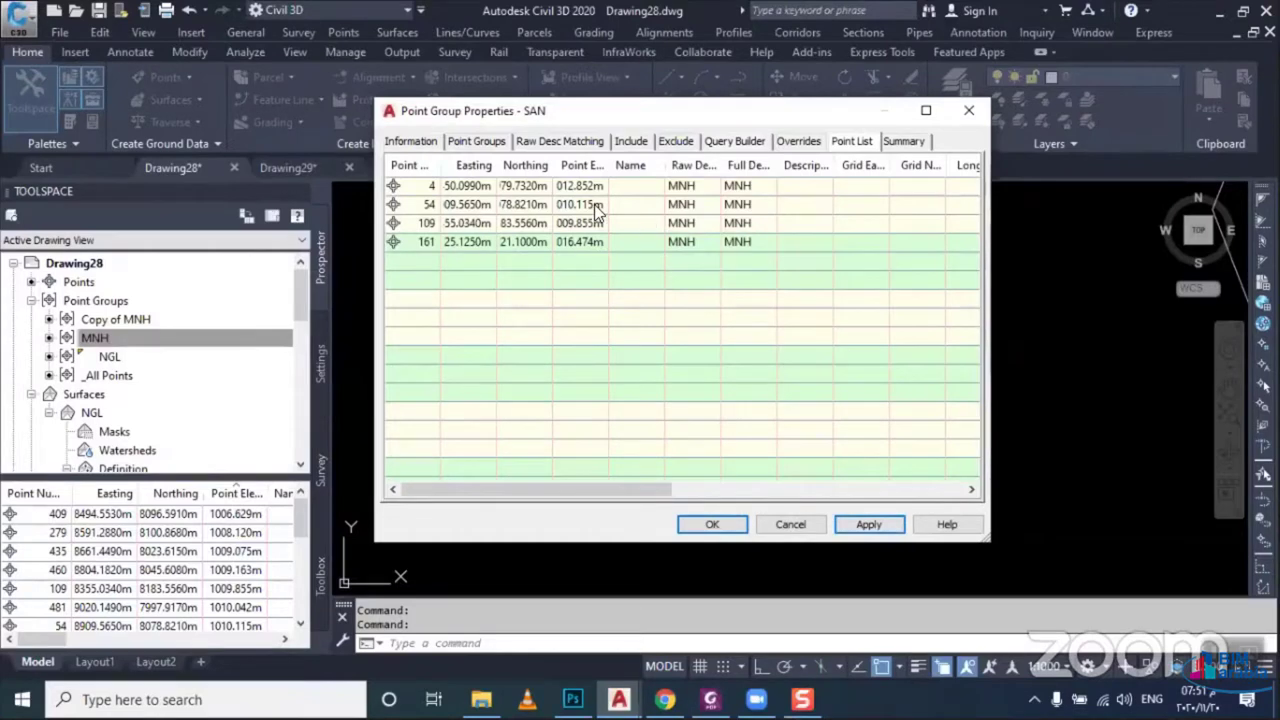
{"action": "left_click_drag", "start_coordinate": [598, 488], "coordinate": [968, 420]}
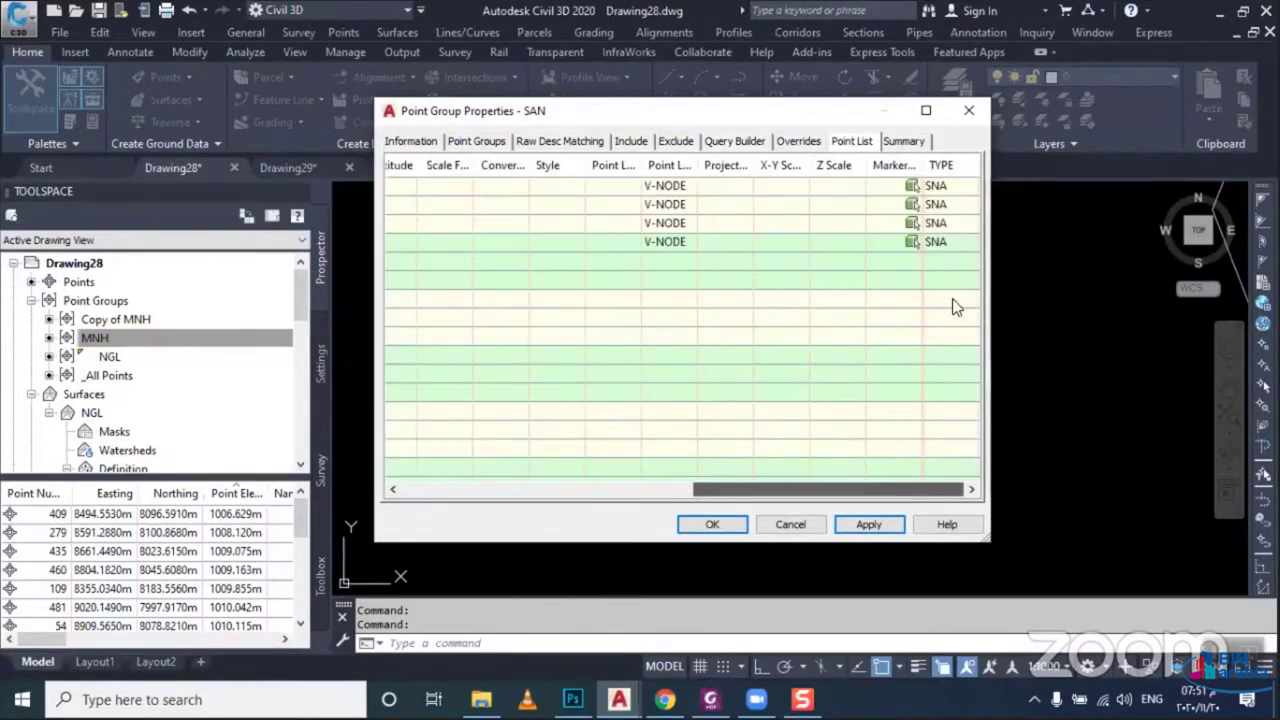
{"action": "left_click", "coordinate": [706, 524]}
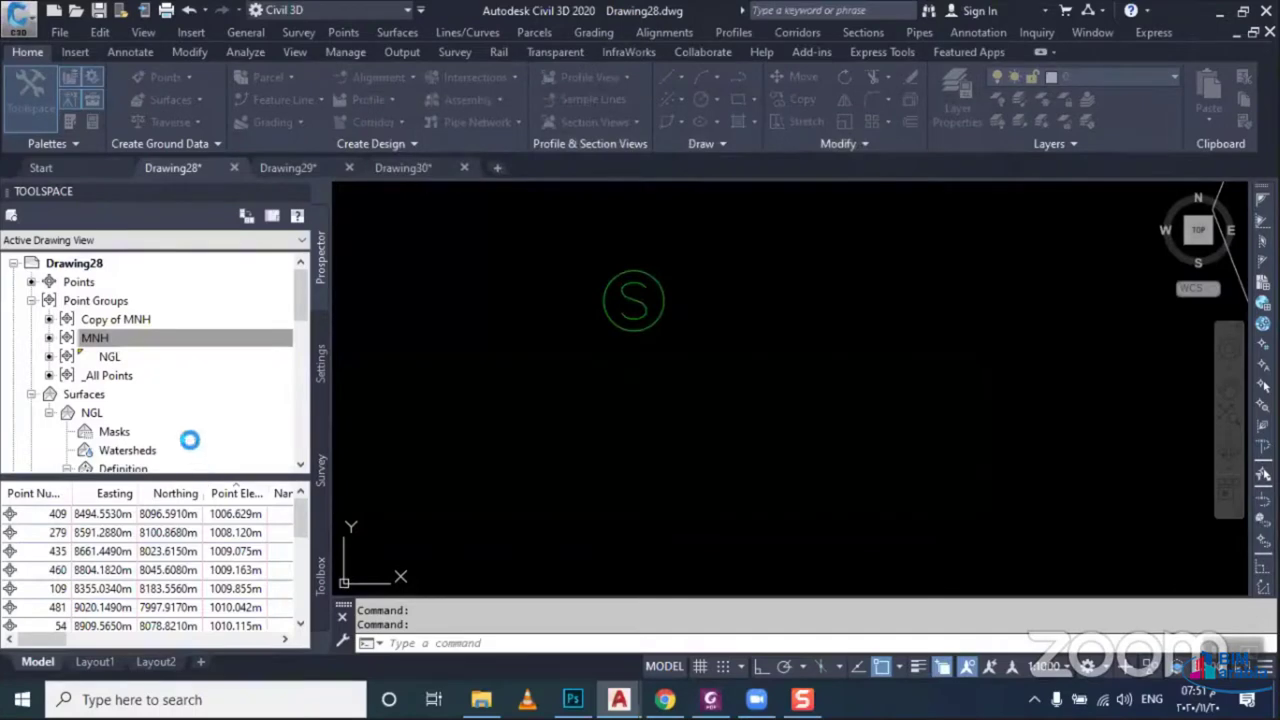
Rename Copy of MNH to STO and give it the Storm Sewer Manhole point style
{"action": "left_click", "coordinate": [130, 322]}
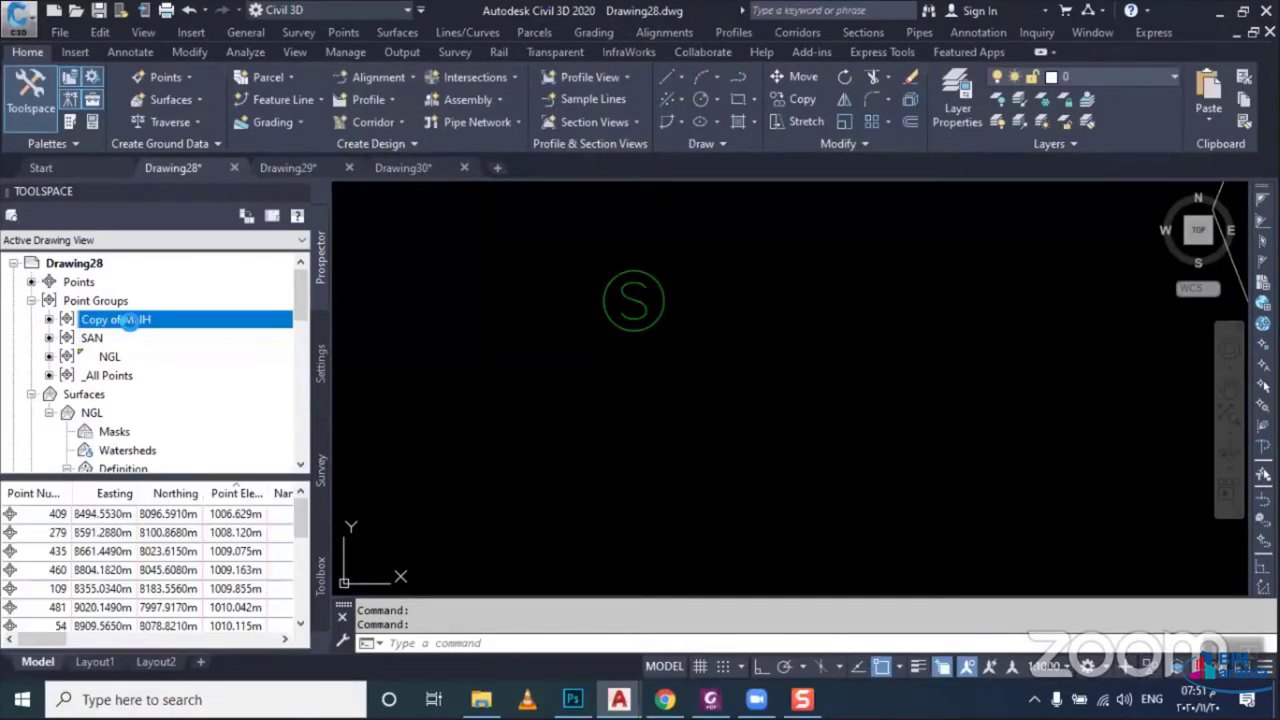
{"action": "right_click", "coordinate": [130, 319]}
{"action": "left_click", "coordinate": [200, 300]}
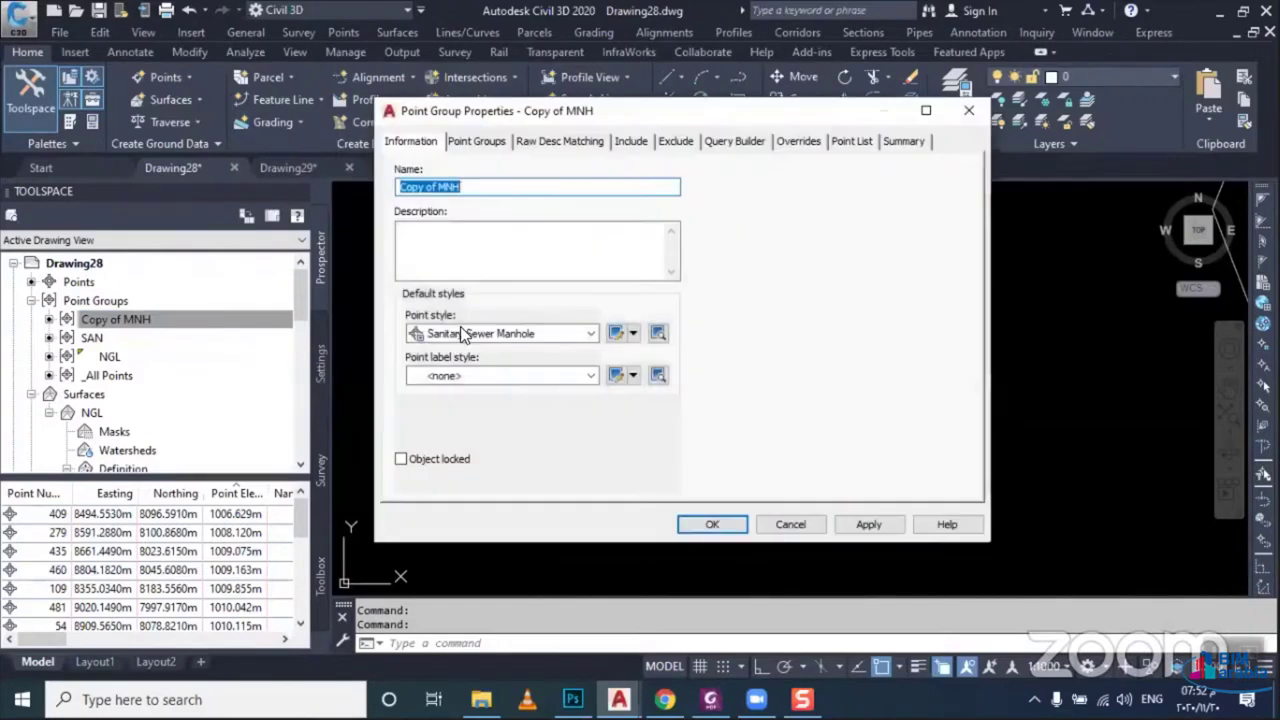
{"action": "left_click", "coordinate": [460, 333]}
{"action": "left_click", "coordinate": [455, 345]}
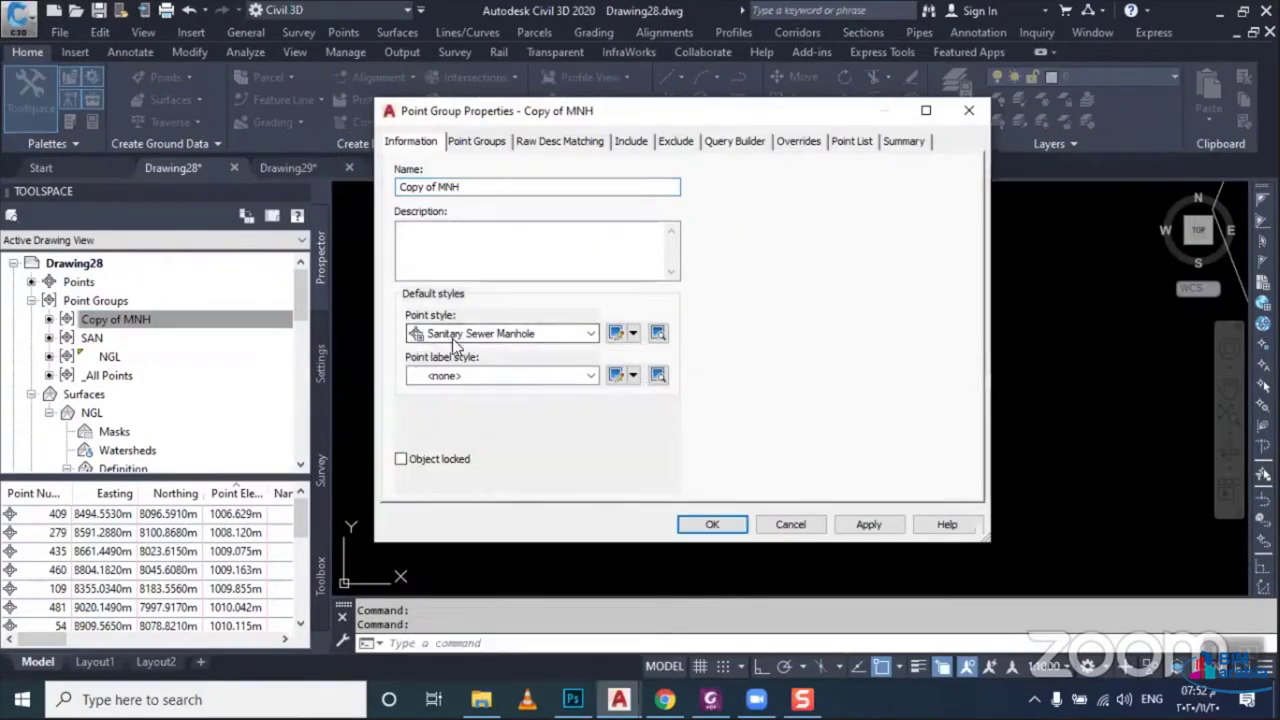
{"action": "left_click", "coordinate": [460, 333]}
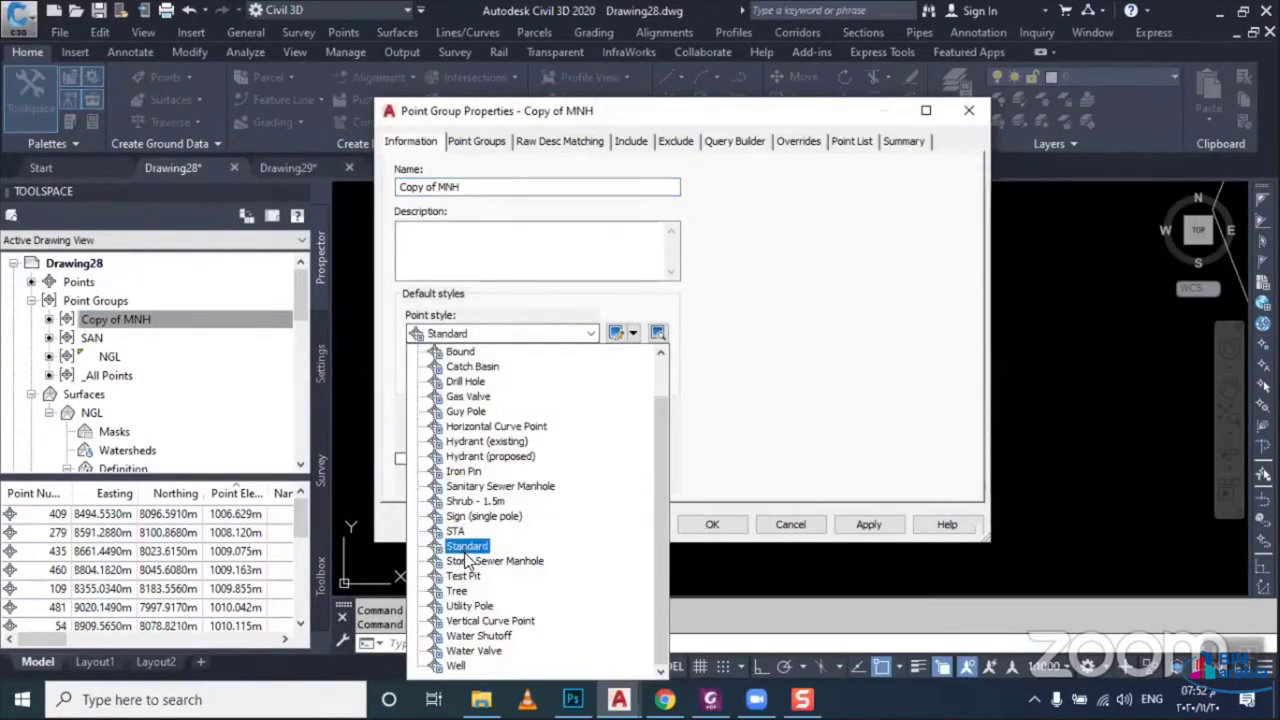
{"action": "left_click", "coordinate": [470, 561]}
{"action": "left_click_drag", "start_coordinate": [462, 187], "coordinate": [165, 183]}
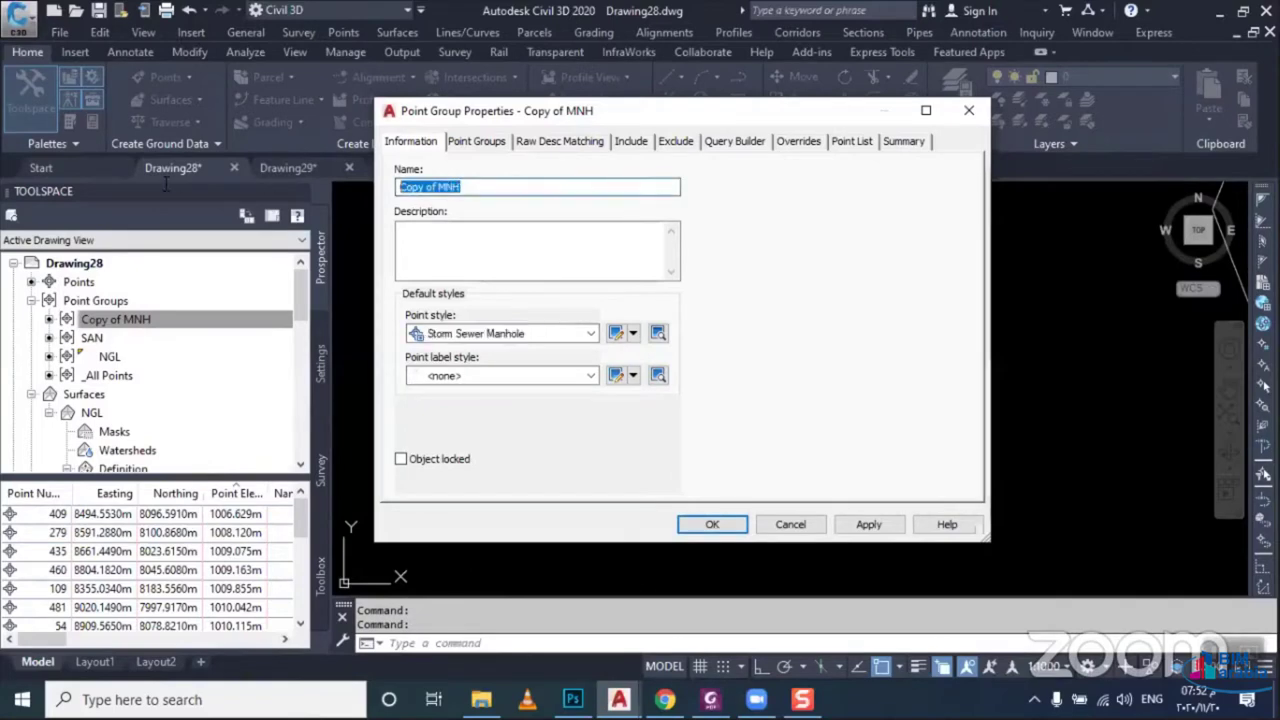
{"action": "type", "text": "ST"}
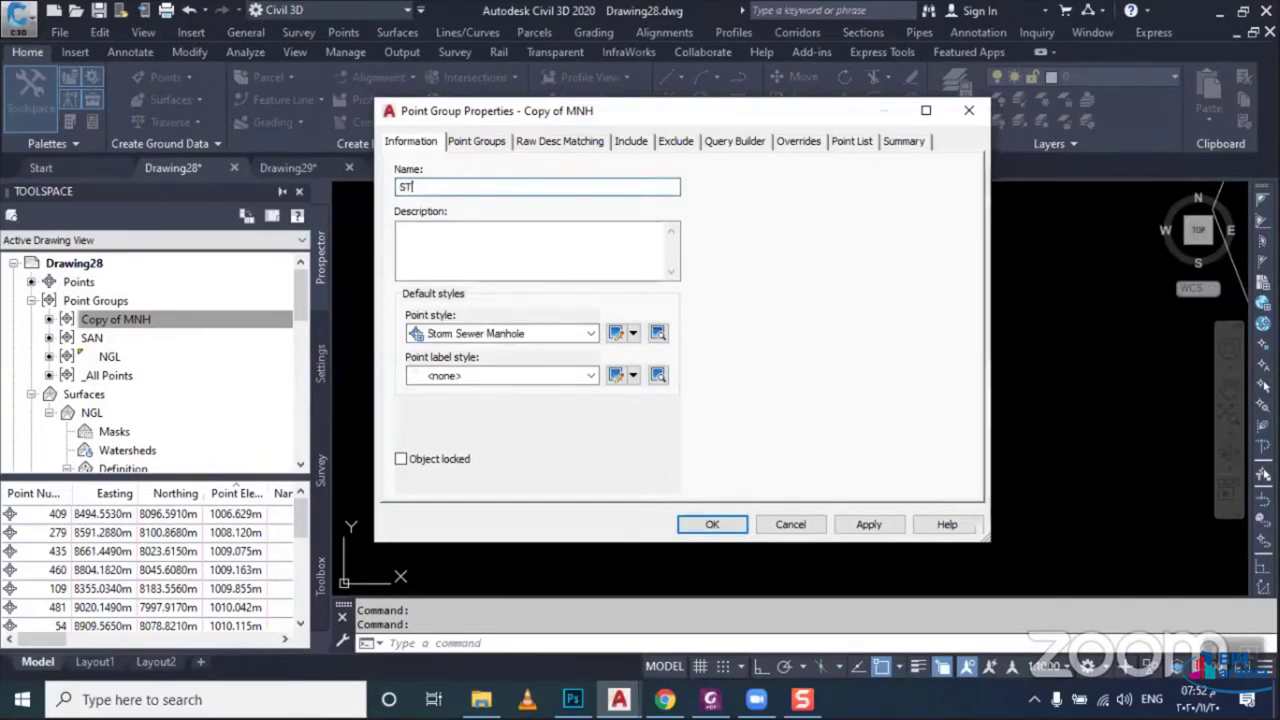
{"action": "type", "text": "O"}
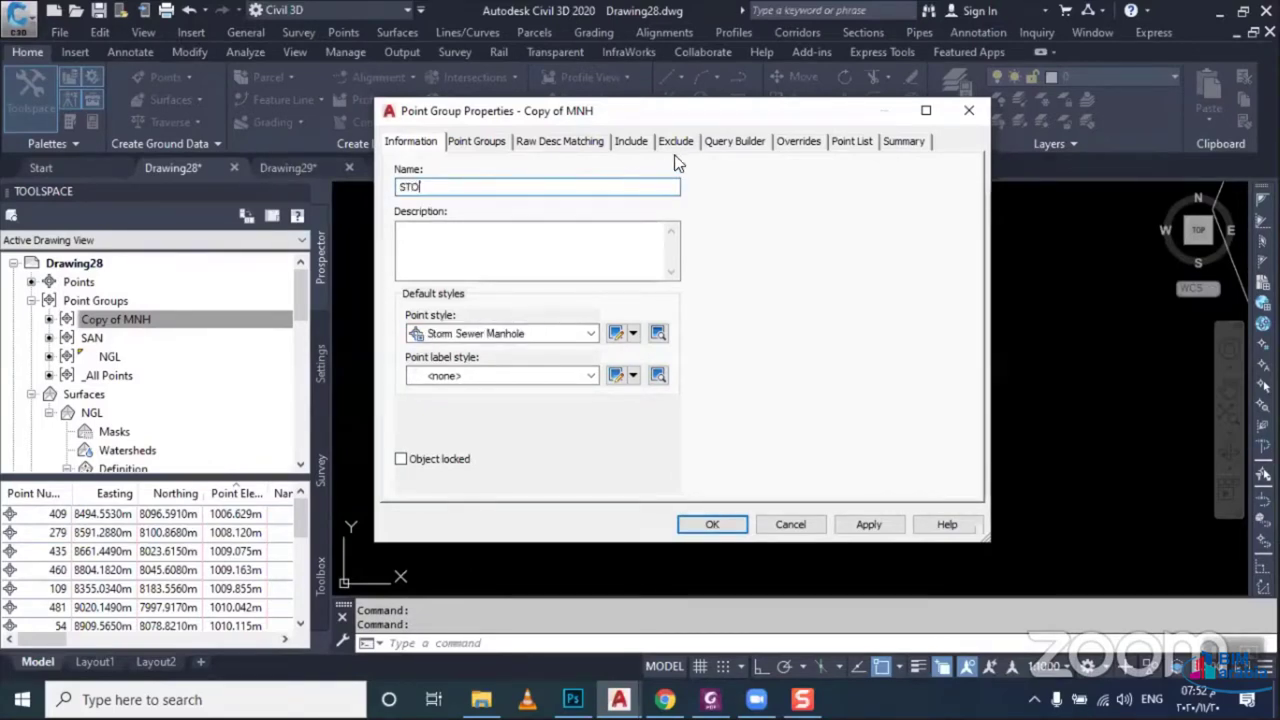
Make the STO group's query editable and base its condition on the TYPE property
{"action": "left_click", "coordinate": [840, 147]}
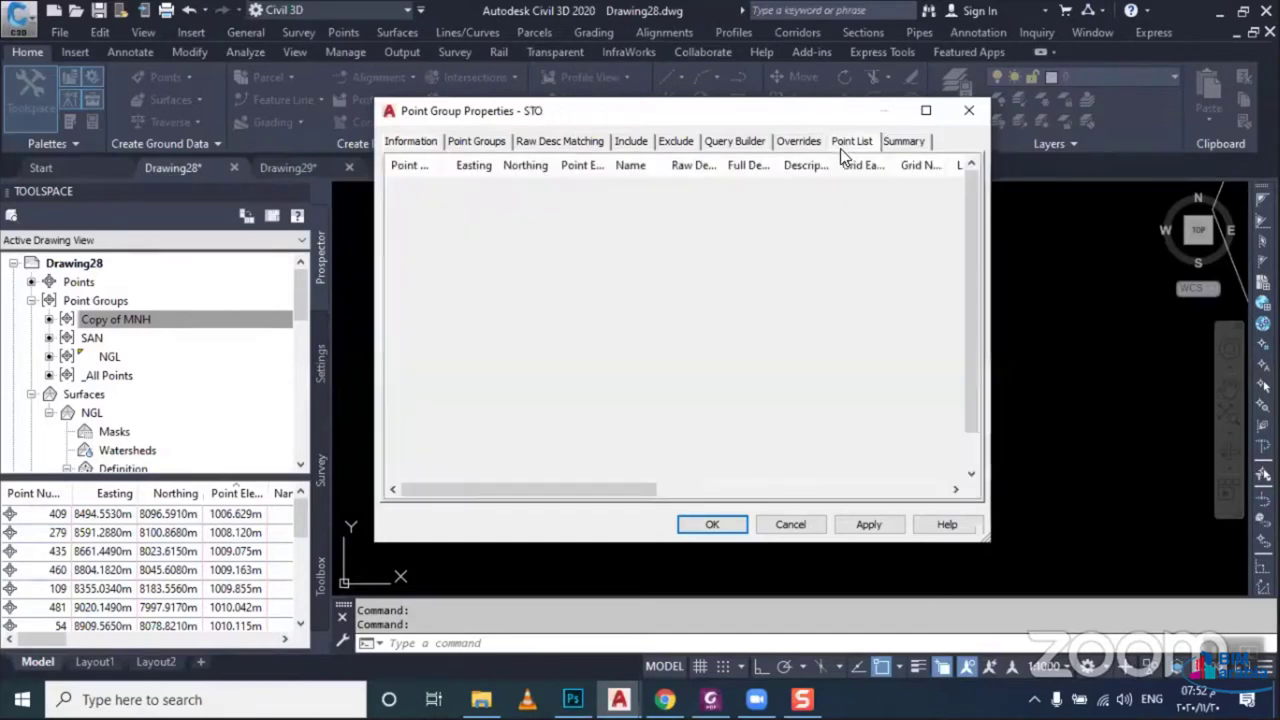
{"action": "mouse_move", "coordinate": [556, 488]}
{"action": "left_mouse_down"}
{"action": "mouse_move", "coordinate": [686, 478]}
{"action": "mouse_move", "coordinate": [600, 476]}
{"action": "left_mouse_up"}
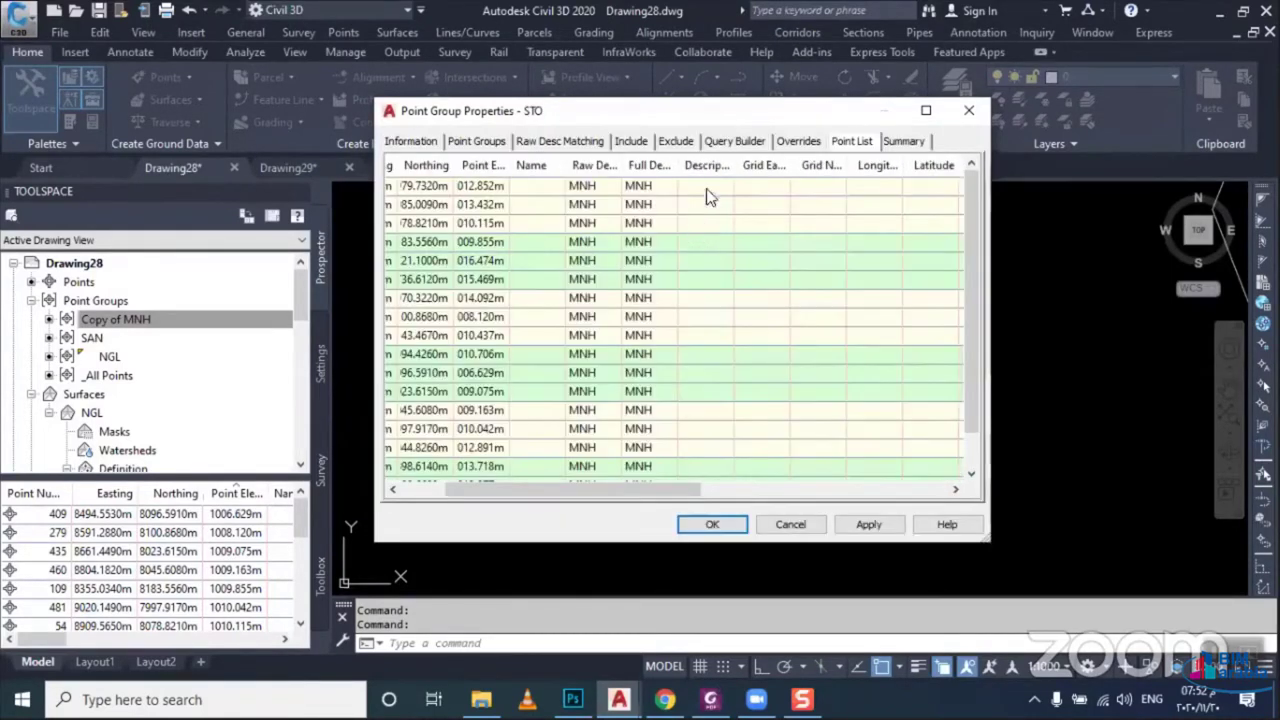
{"action": "left_click", "coordinate": [724, 140]}
{"action": "left_click", "coordinate": [400, 193]}
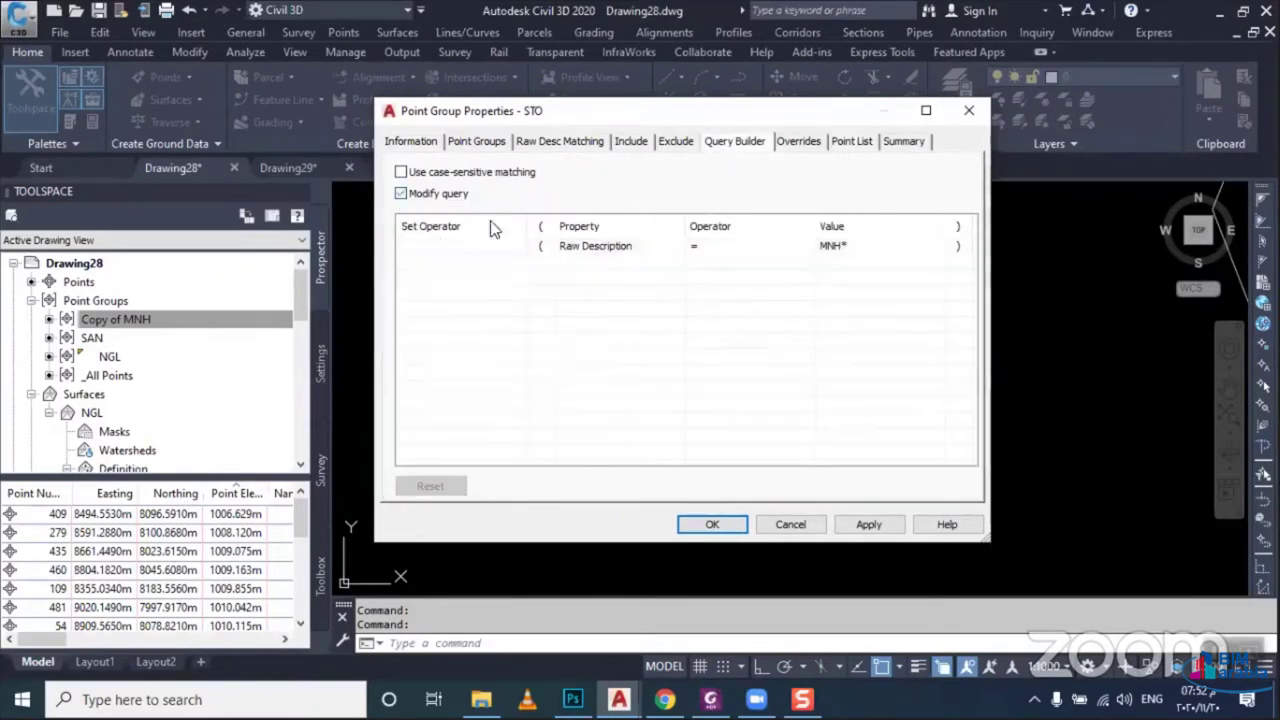
{"action": "left_click", "coordinate": [612, 248]}
{"action": "left_click", "coordinate": [608, 246]}
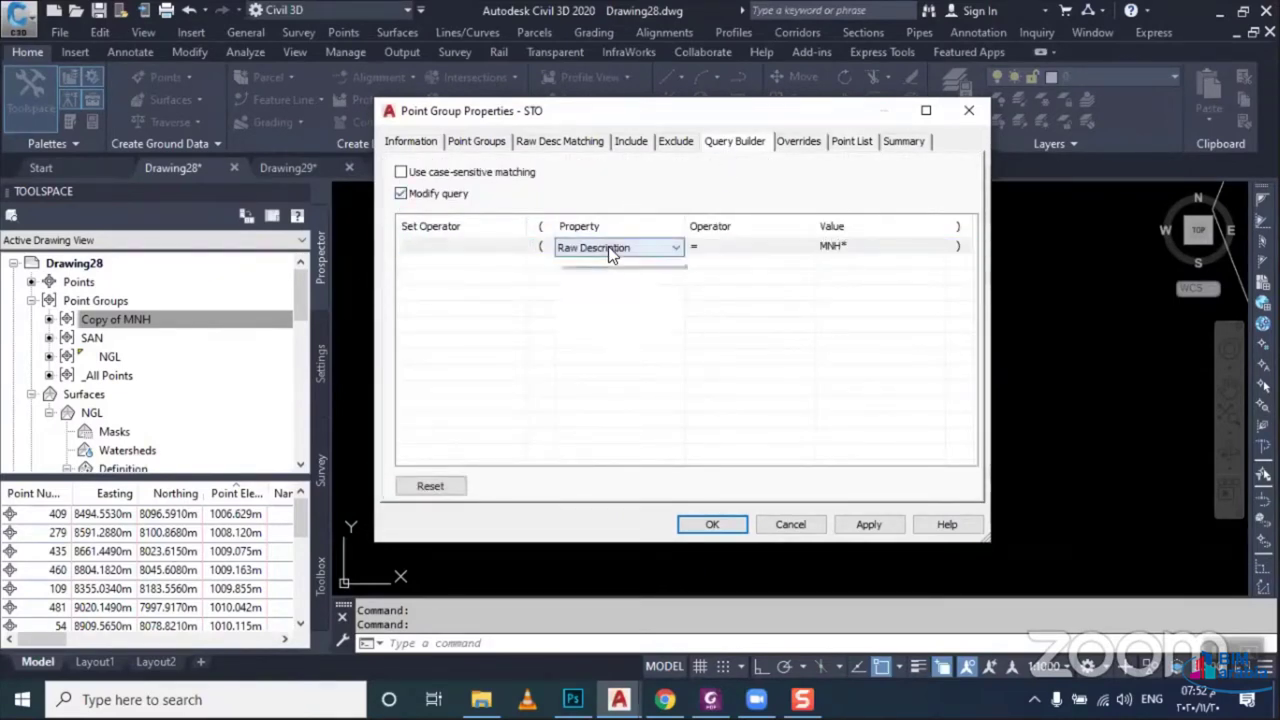
{"action": "left_click", "coordinate": [608, 246]}
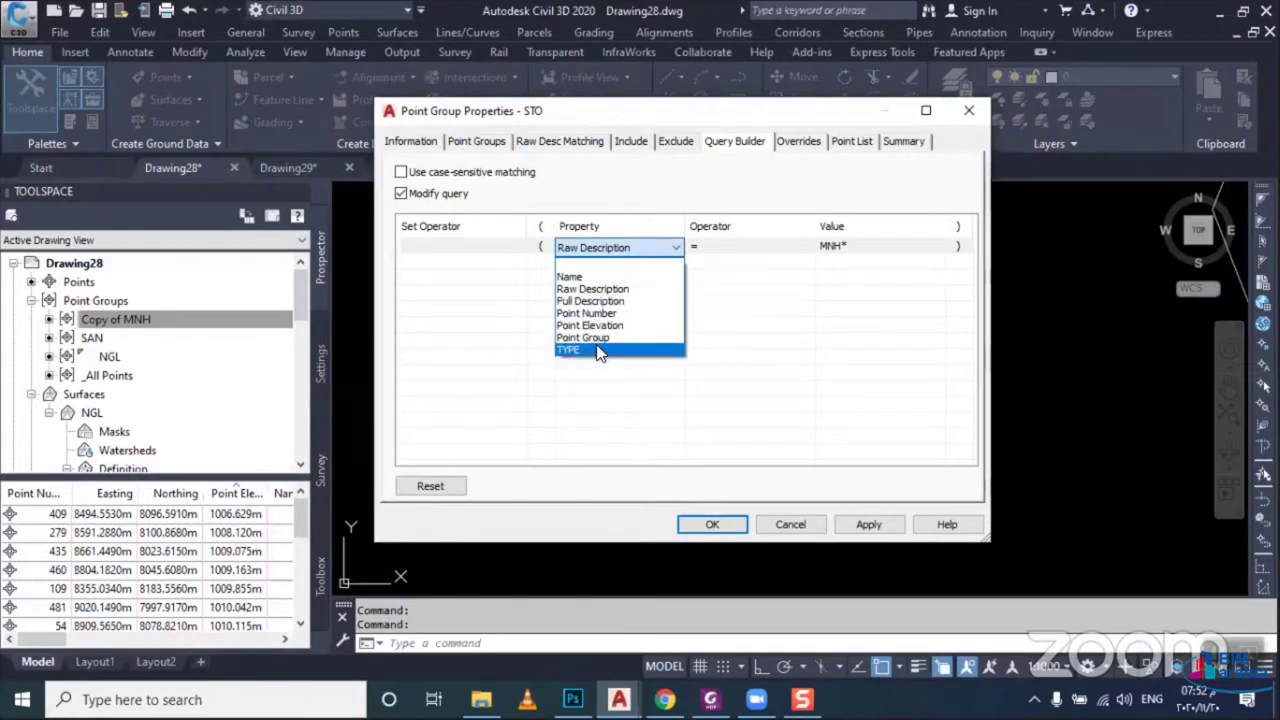
{"action": "left_click", "coordinate": [769, 290]}
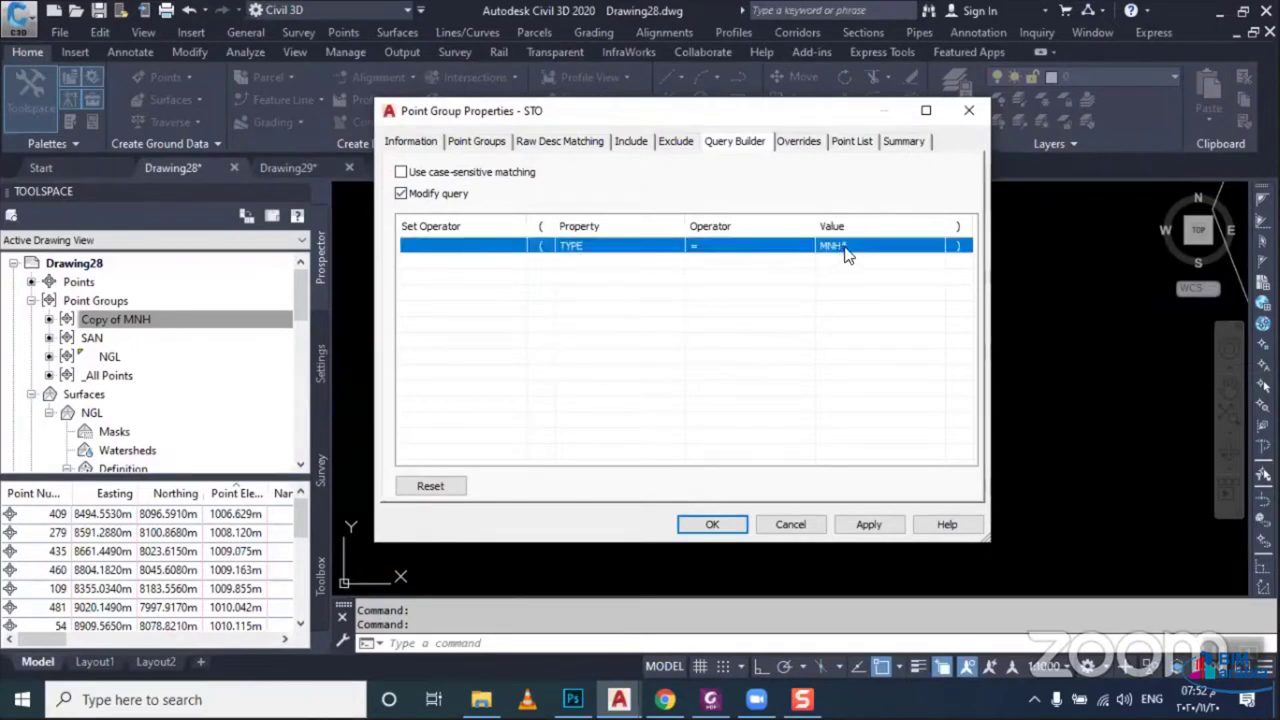
Set the query value to STO*, apply it, and review the eight listed STO points
{"action": "left_click", "coordinate": [846, 245]}
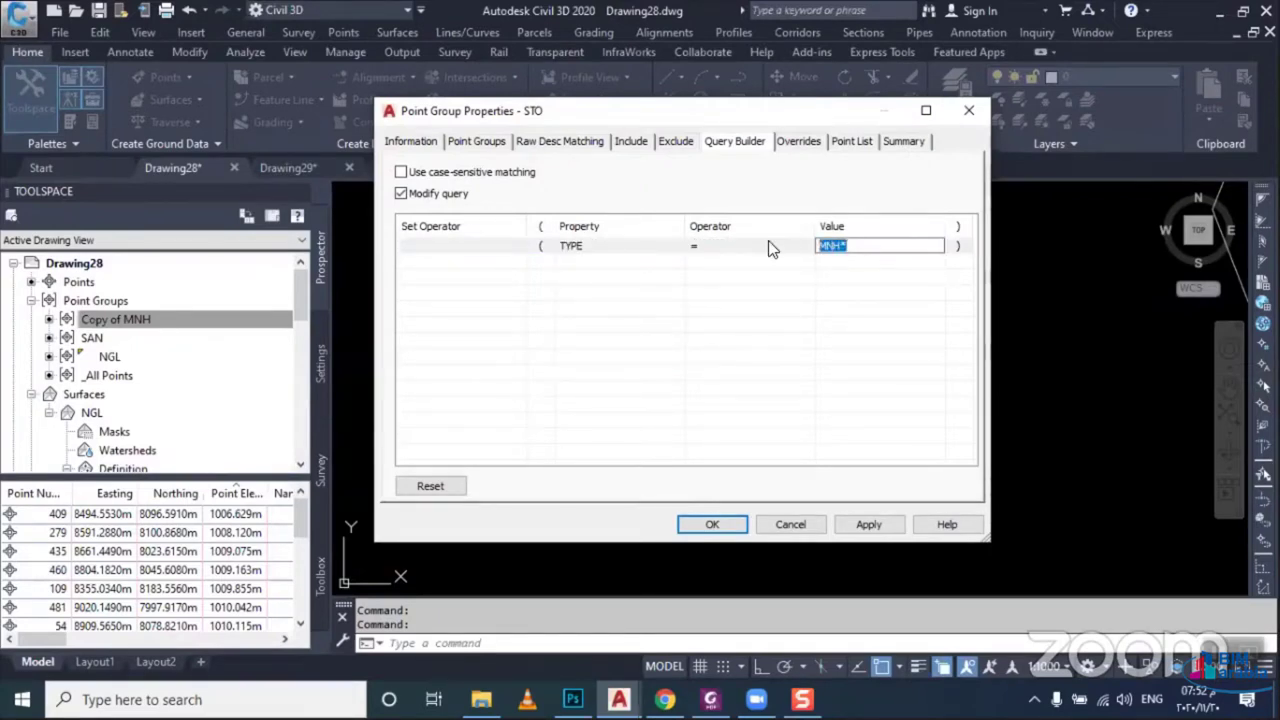
{"action": "type", "text": "X"}
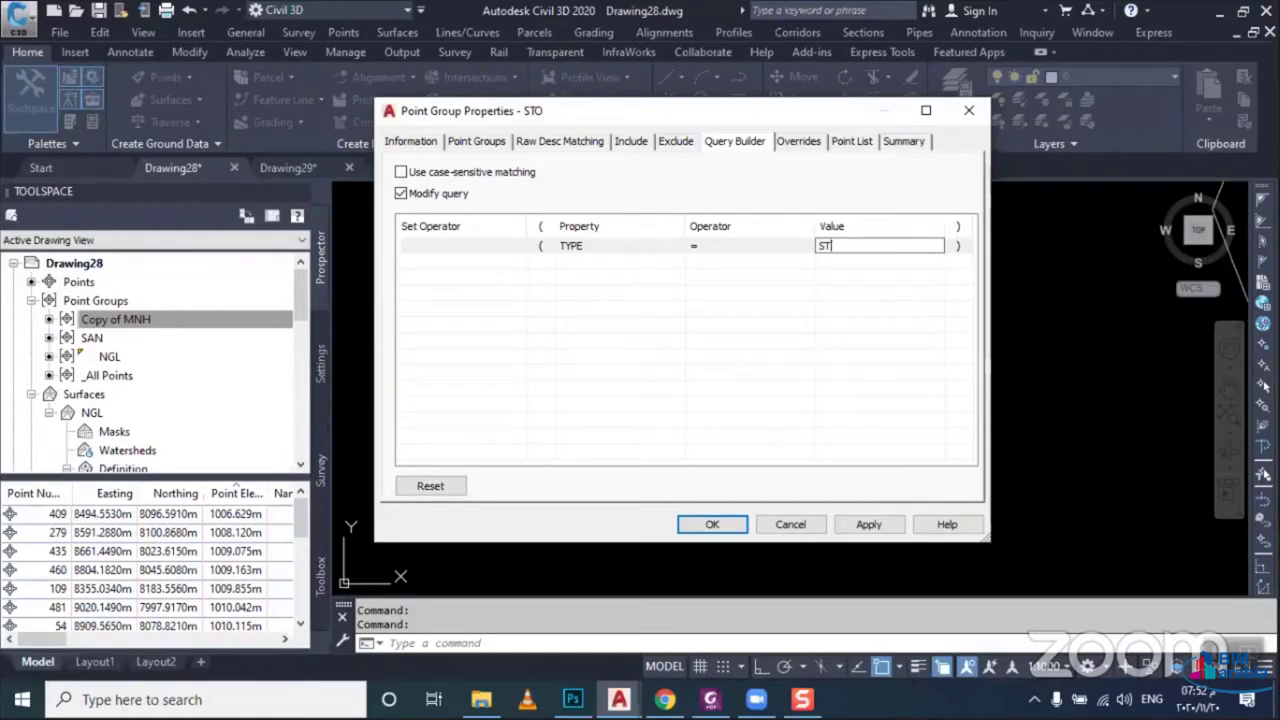
{"action": "type", "text": "O*"}
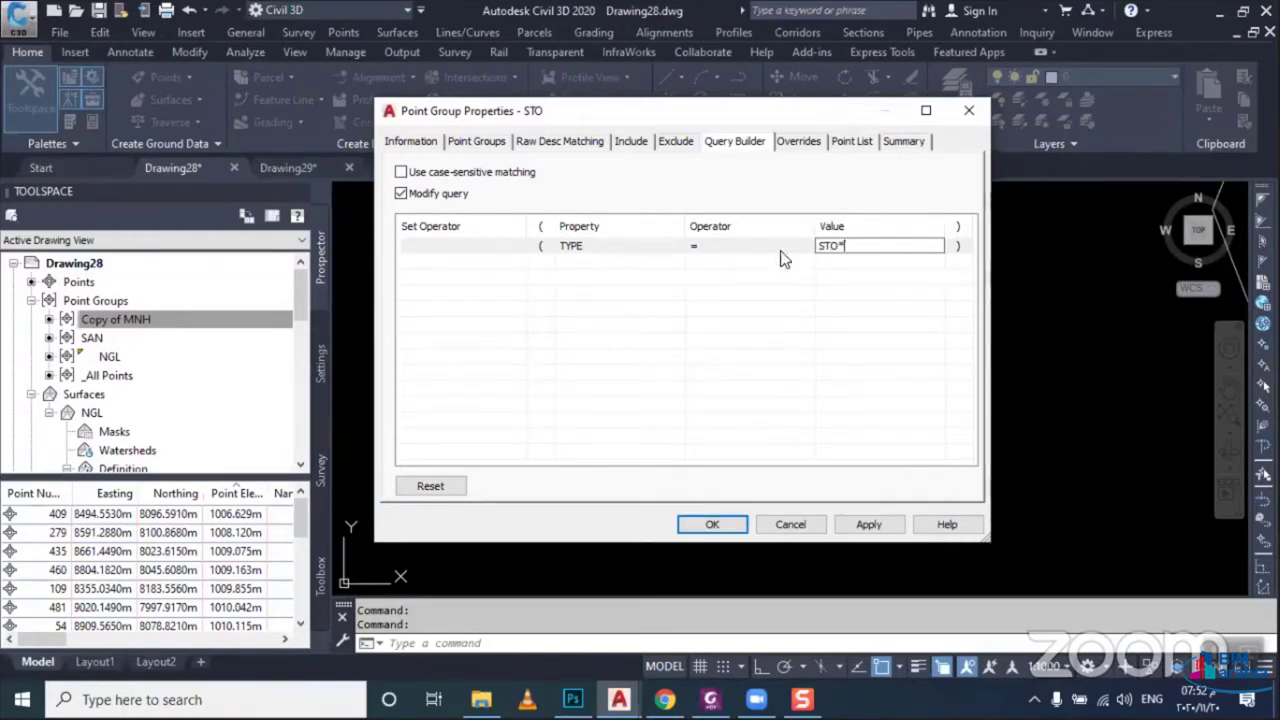
{"action": "left_click", "coordinate": [884, 529]}
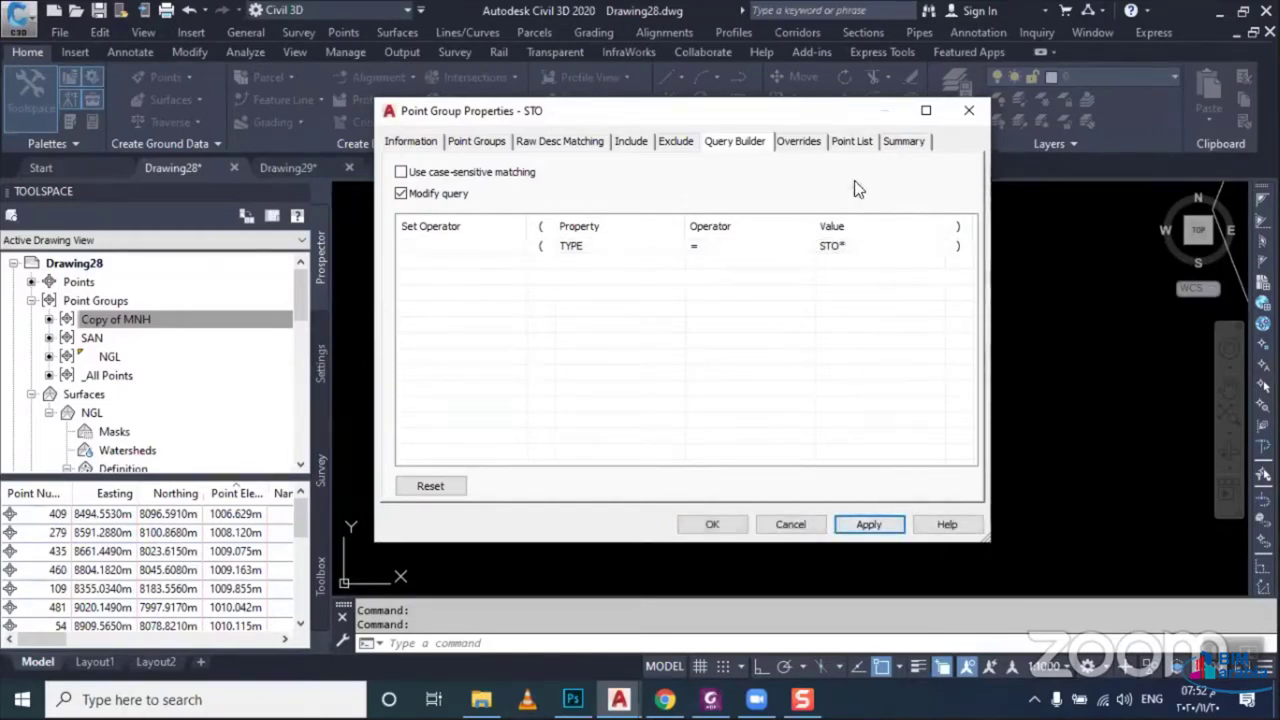
{"action": "left_click", "coordinate": [851, 141]}
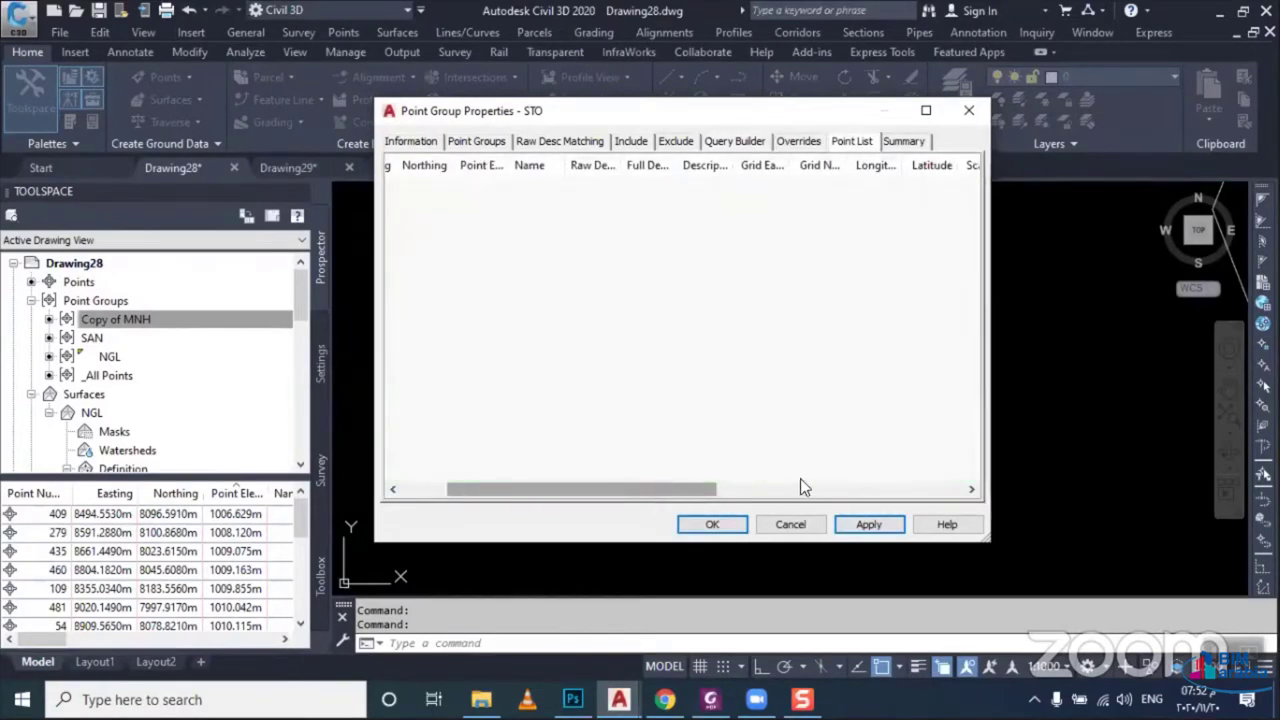
{"action": "left_click_drag", "start_coordinate": [645, 489], "coordinate": [942, 489]}
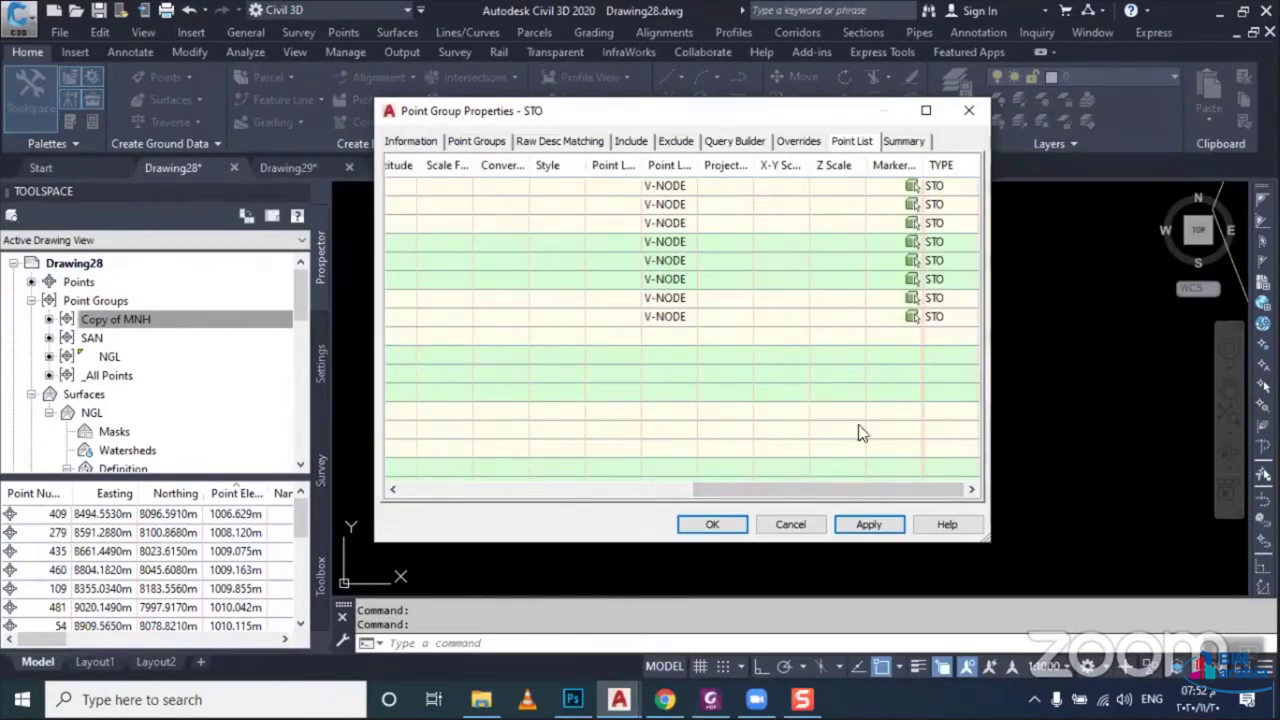
Accept the STO group settings with OK and bring the west site boundary into view
{"action": "left_click", "coordinate": [732, 527]}
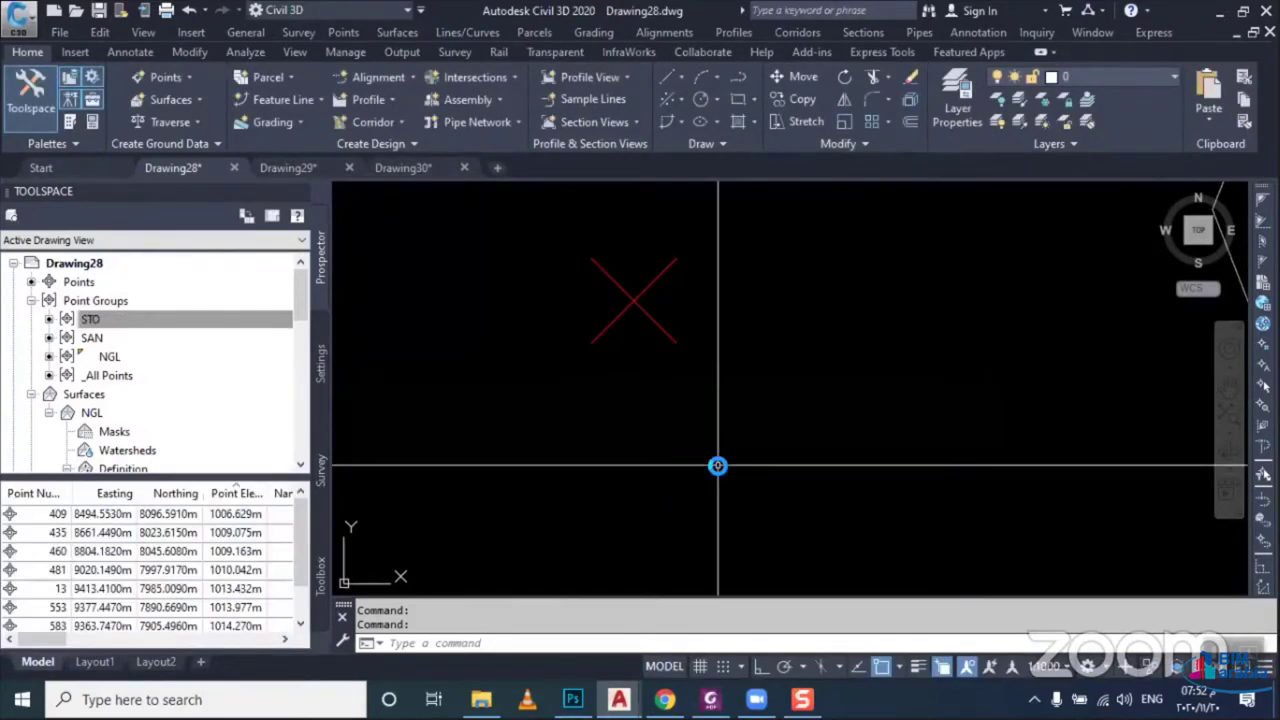
{"action": "scroll", "coordinate": [718, 465], "scroll_direction": "down", "scroll_amount": 3}
{"action": "scroll", "coordinate": [716, 430], "scroll_direction": "down", "scroll_amount": 3}
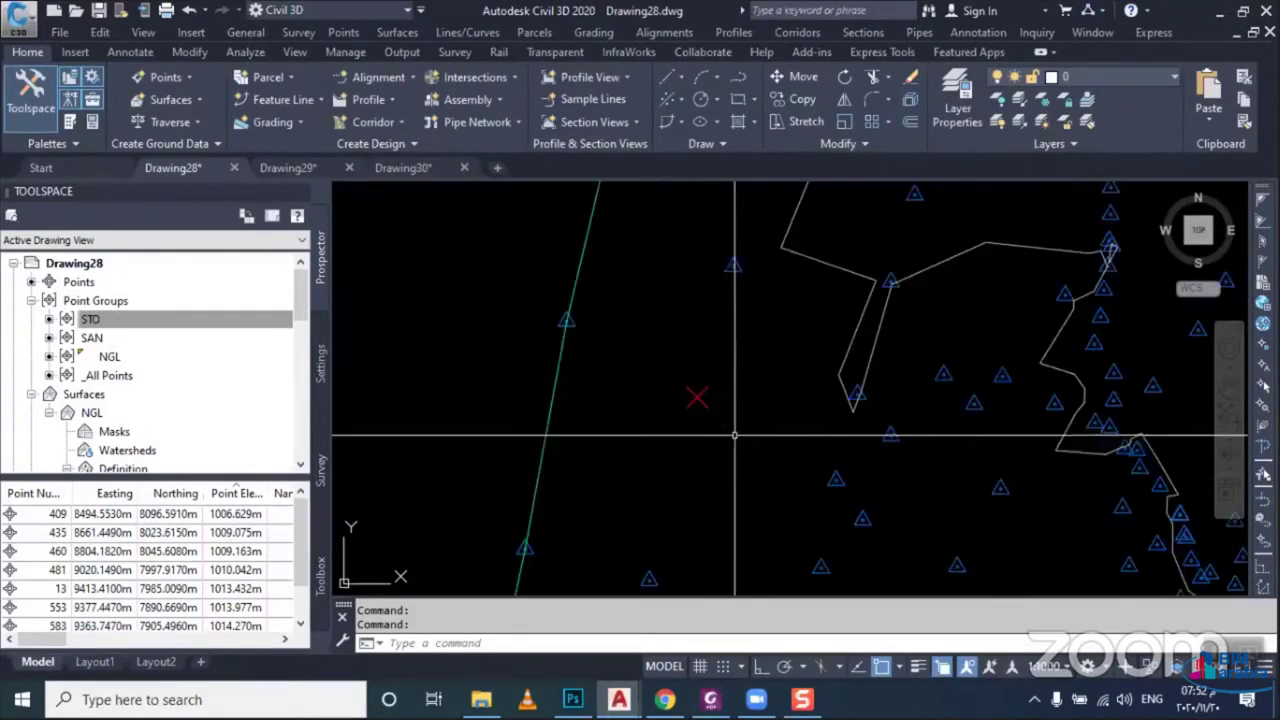
{"action": "scroll", "coordinate": [744, 447], "scroll_direction": "down", "scroll_amount": 2}
{"action": "scroll", "coordinate": [748, 460], "scroll_direction": "down", "scroll_amount": 1}
{"action": "scroll", "coordinate": [748, 455], "scroll_direction": "down", "scroll_amount": 2}
{"action": "scroll", "coordinate": [748, 450], "scroll_direction": "down", "scroll_amount": 2}
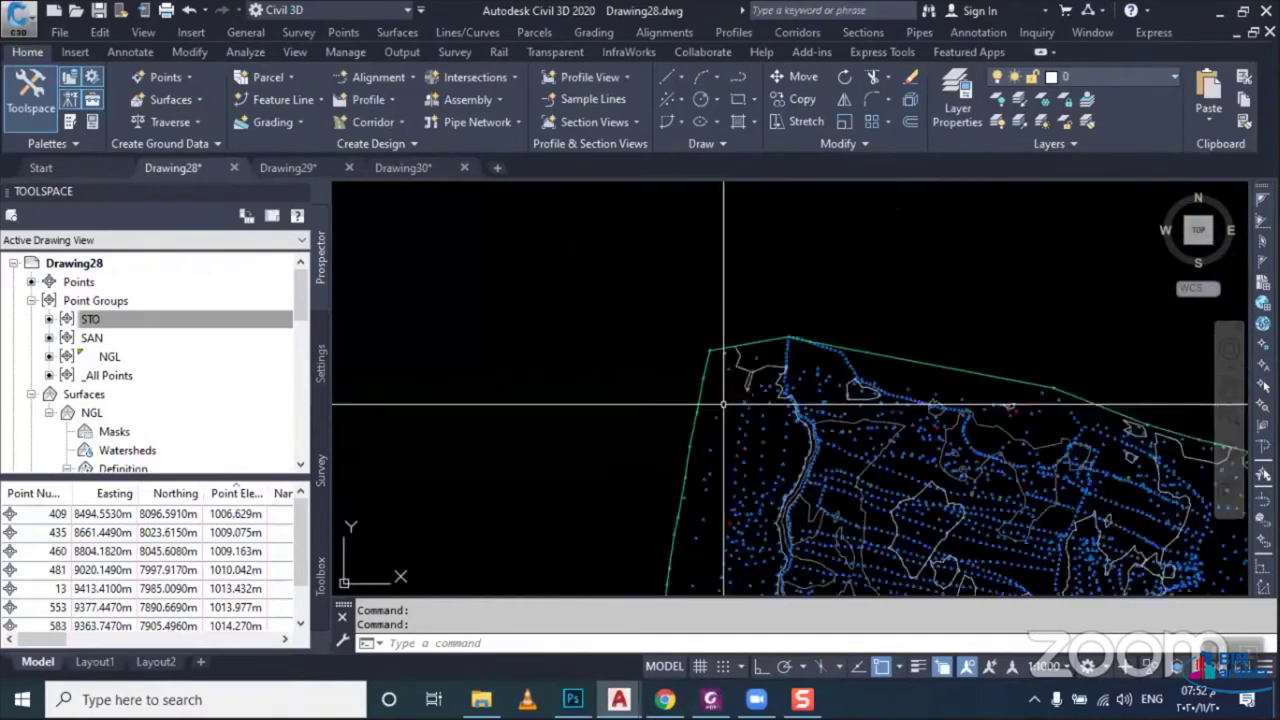
{"action": "scroll", "coordinate": [748, 444], "scroll_direction": "down", "scroll_amount": 2}
{"action": "middle_click_drag", "start_coordinate": [748, 444], "coordinate": [751, 393]}
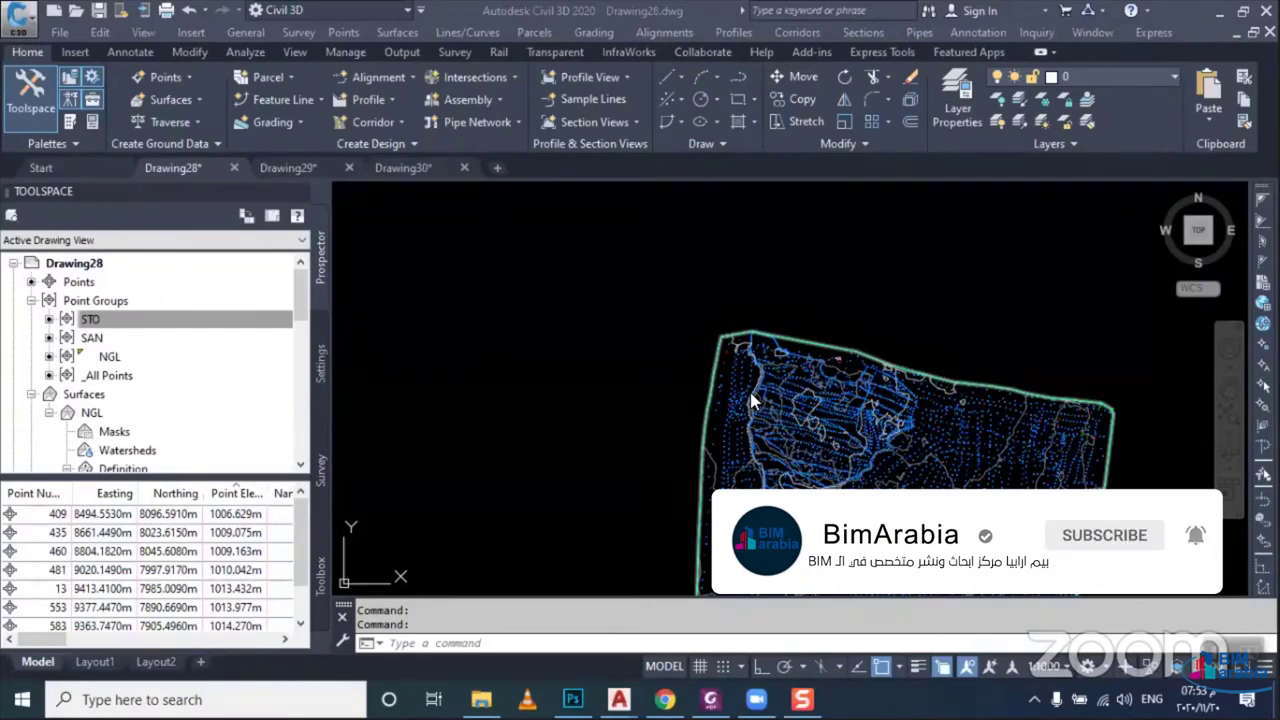
{"action": "scroll", "coordinate": [754, 401], "scroll_direction": "down", "scroll_amount": 4}
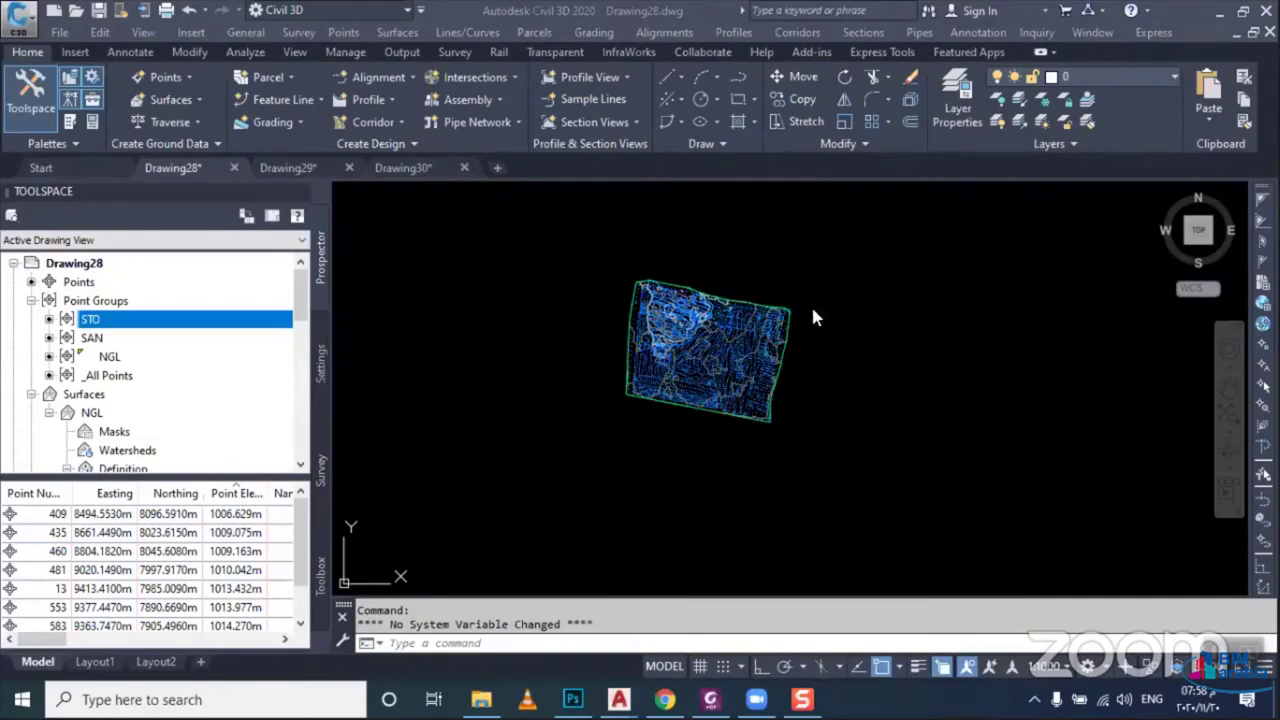
{"action": "scroll", "coordinate": [634, 414], "scroll_direction": "up", "scroll_amount": 3}
{"action": "scroll", "coordinate": [620, 434], "scroll_direction": "up", "scroll_amount": 2}
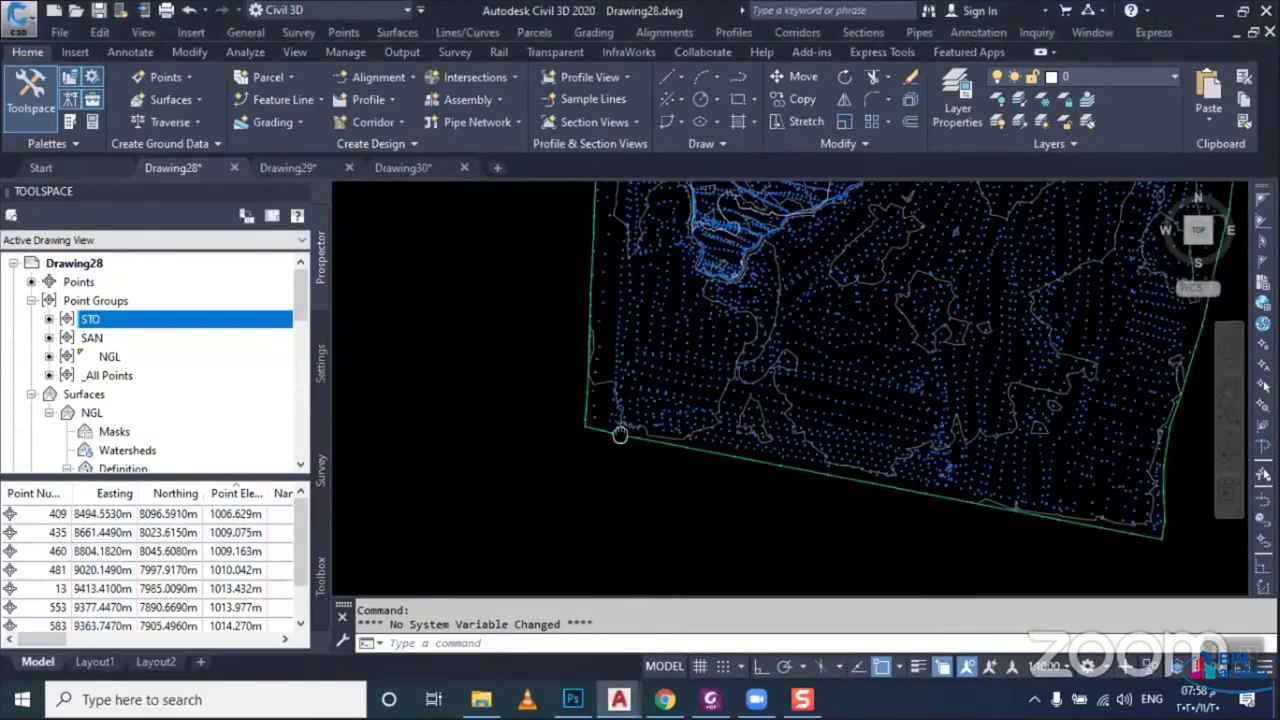
{"action": "scroll", "coordinate": [620, 434], "scroll_direction": "up", "scroll_amount": 2}
{"action": "scroll", "coordinate": [620, 434], "scroll_direction": "up", "scroll_amount": 1}
Add a 1013.70 spot elevation label on the NGL surface near the west boundary
{"action": "left_click", "coordinate": [624, 436]}
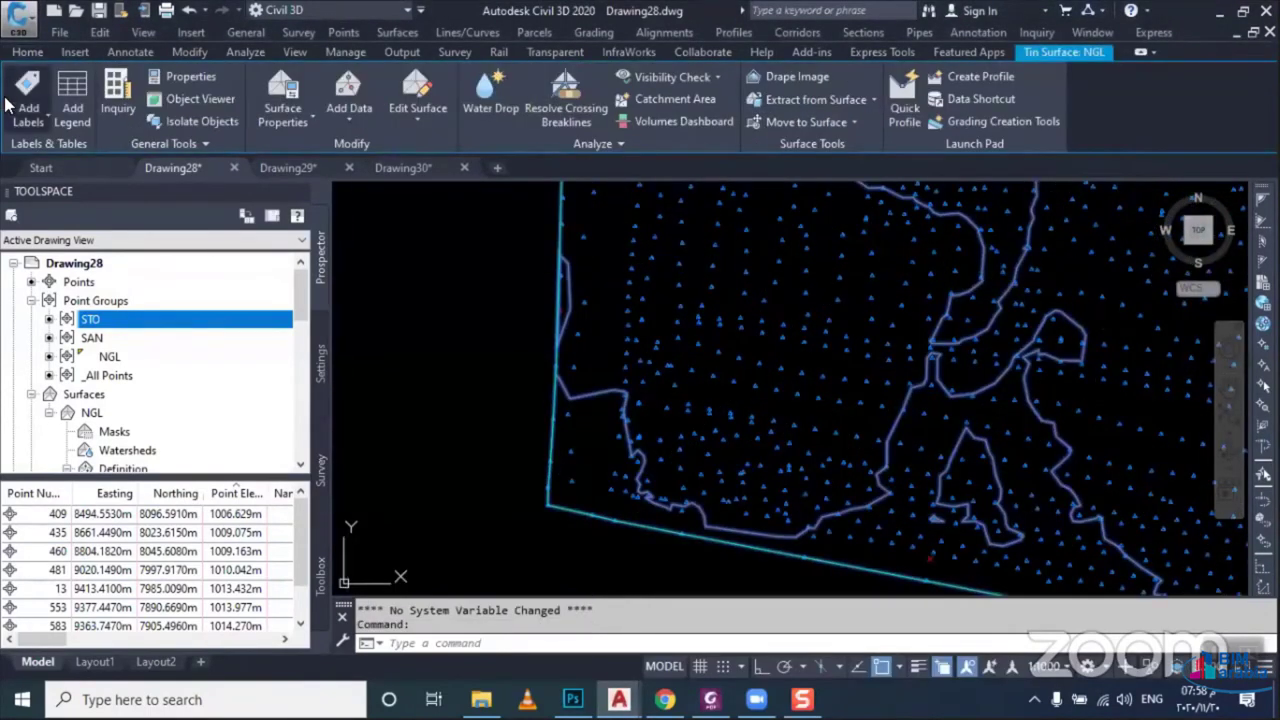
{"action": "left_click", "coordinate": [22, 108]}
{"action": "left_click", "coordinate": [86, 229]}
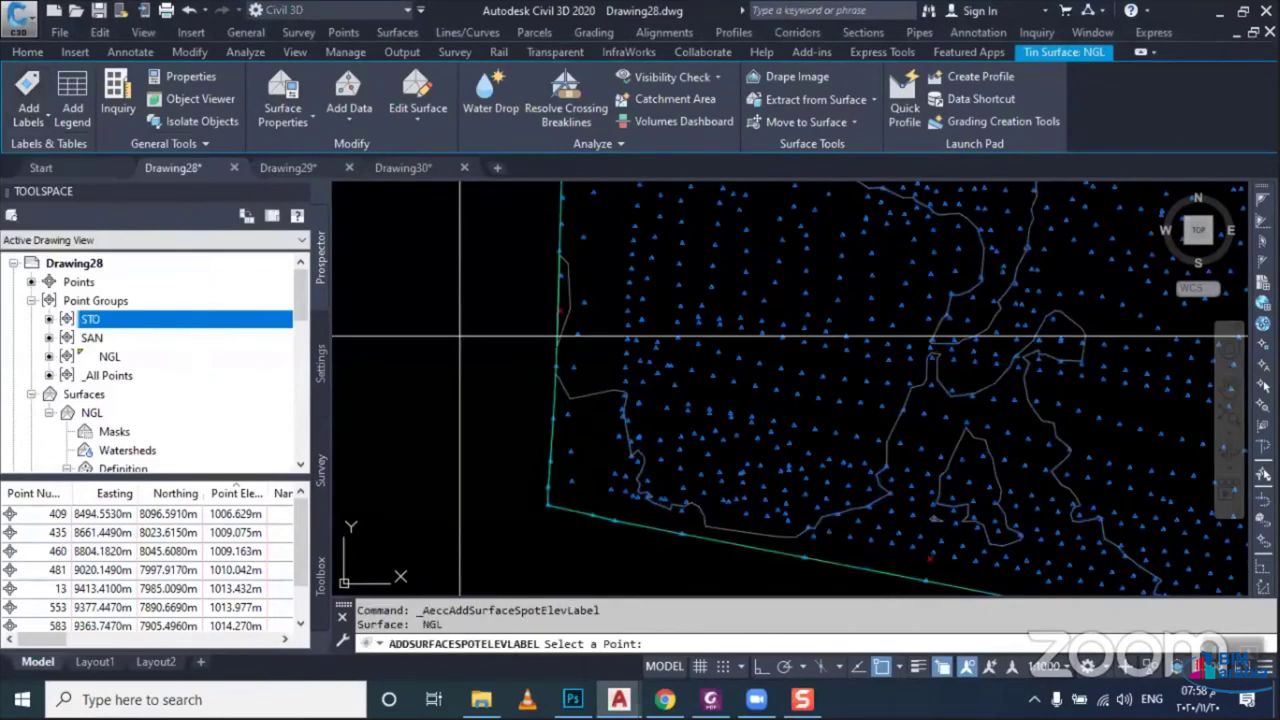
{"action": "scroll", "coordinate": [560, 360], "scroll_direction": "up", "scroll_amount": 4}
{"action": "key", "text": "Escape"}
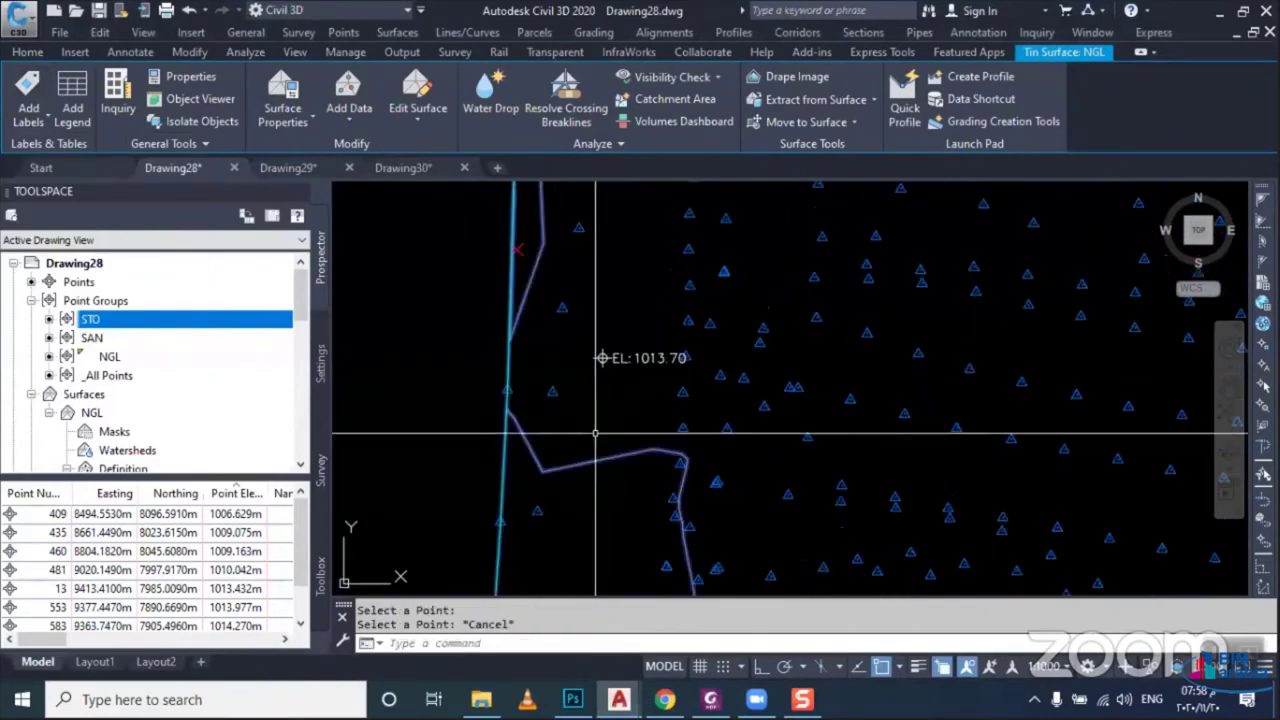
{"action": "key", "text": "Escape"}
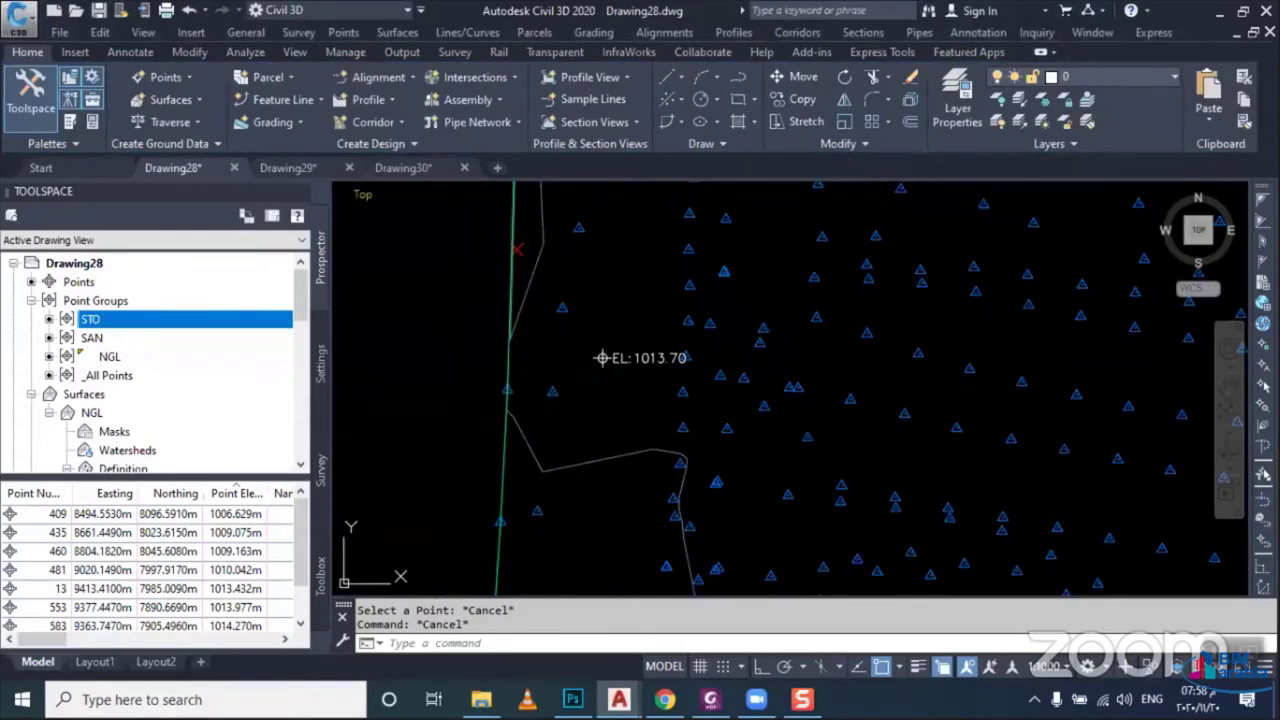
Manually place point 5228 with no description and default elevation, then view its properties
{"action": "right_click", "coordinate": [163, 284]}
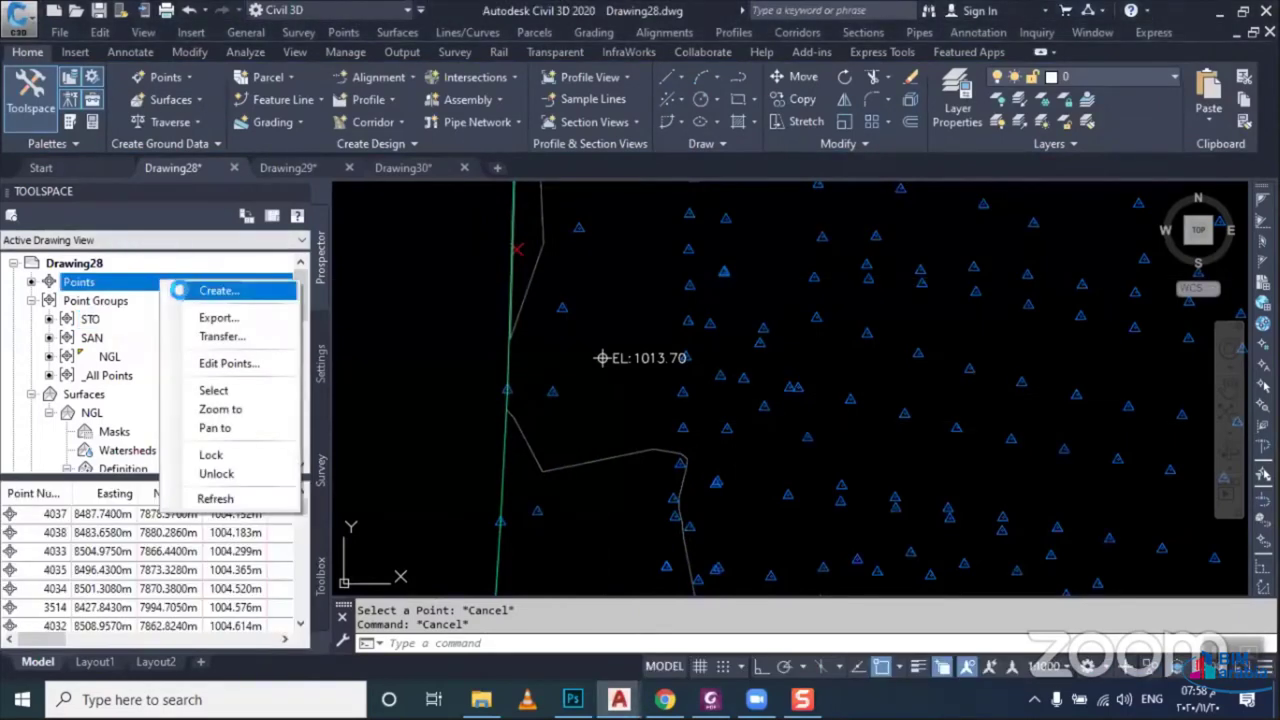
{"action": "left_click", "coordinate": [178, 290]}
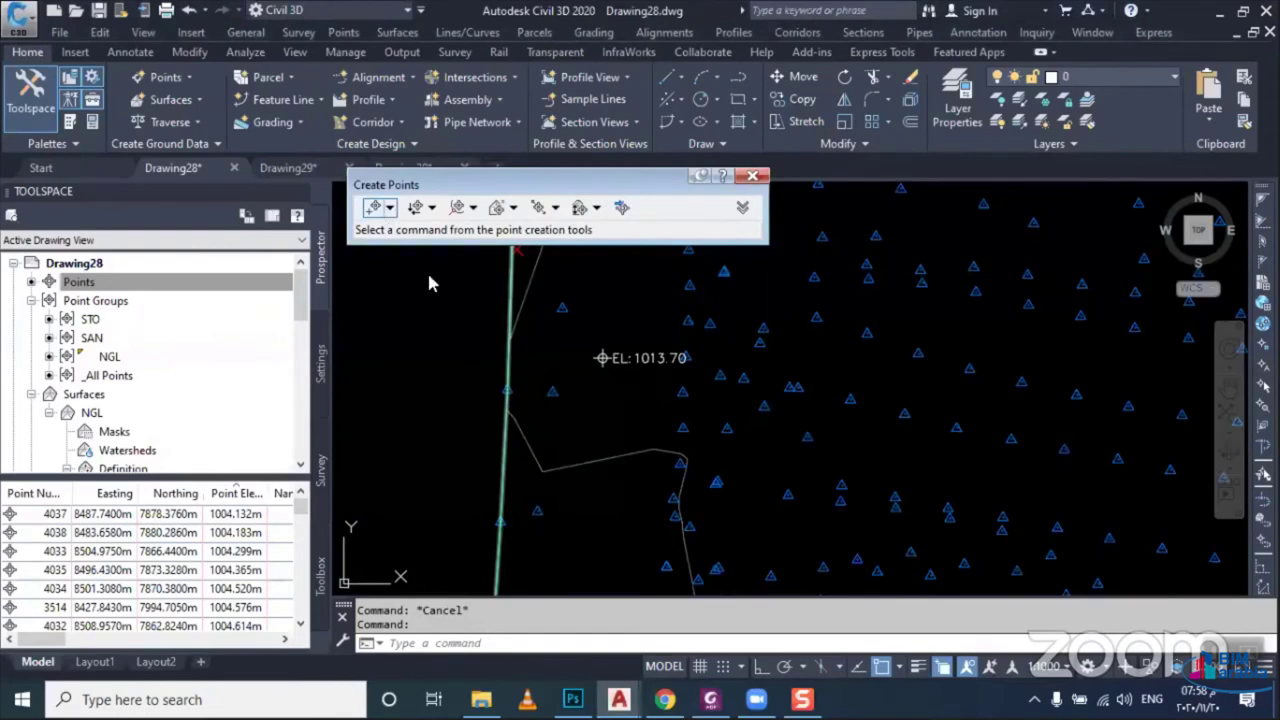
{"action": "left_click", "coordinate": [373, 207]}
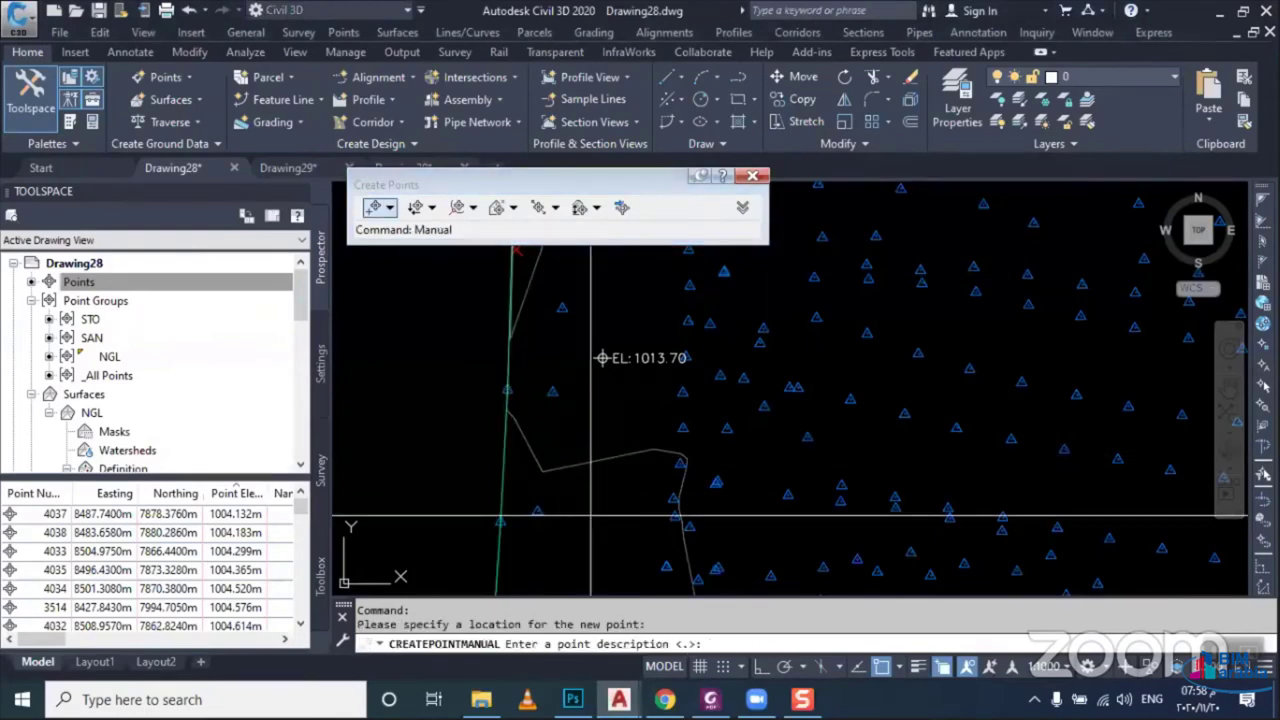
{"action": "key", "text": "Return"}
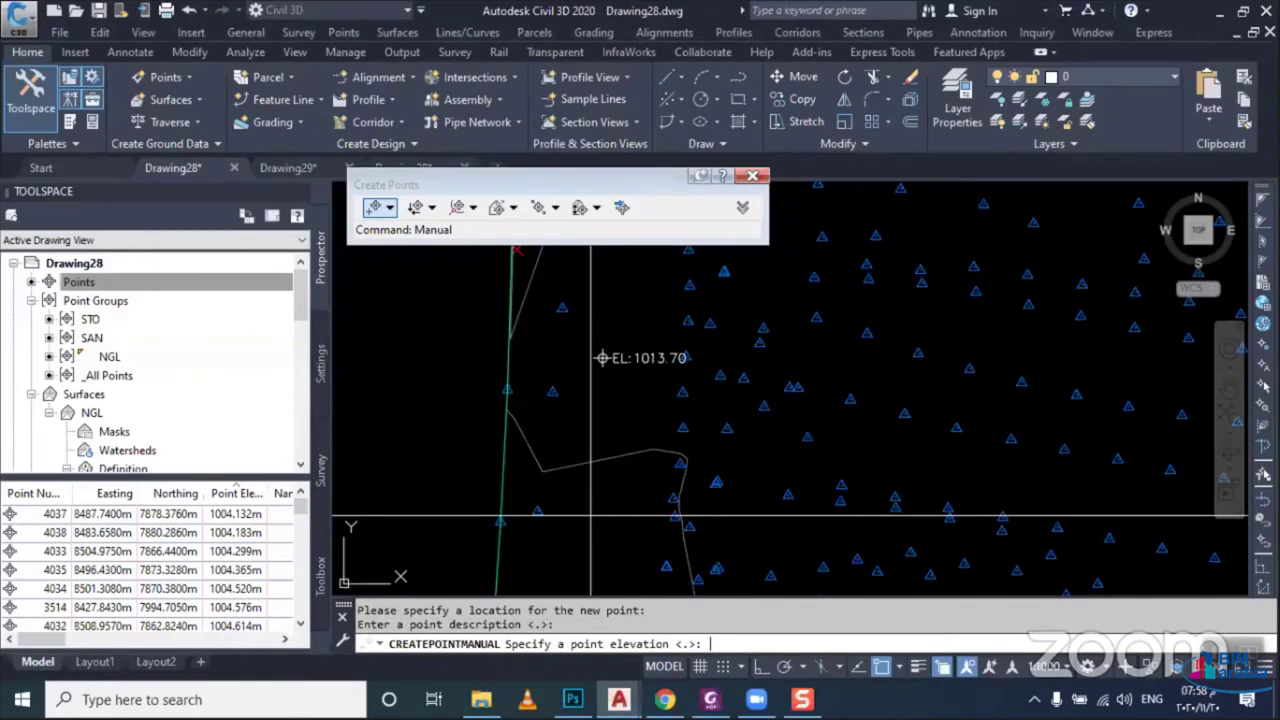
{"action": "key", "text": "Return"}
{"action": "key", "text": "Escape"}
{"action": "scroll", "coordinate": [595, 520], "scroll_direction": "up", "scroll_amount": 2}
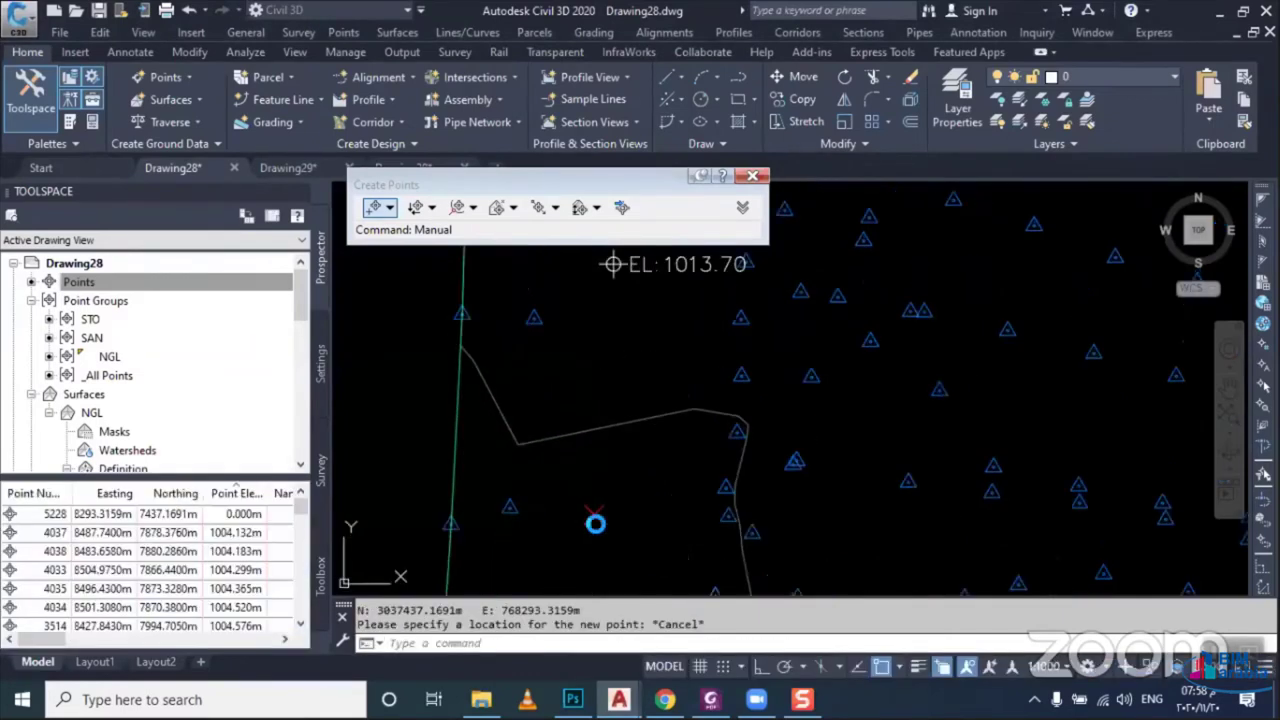
{"action": "left_click", "coordinate": [595, 520]}
{"action": "key", "text": "ctrl+1"}
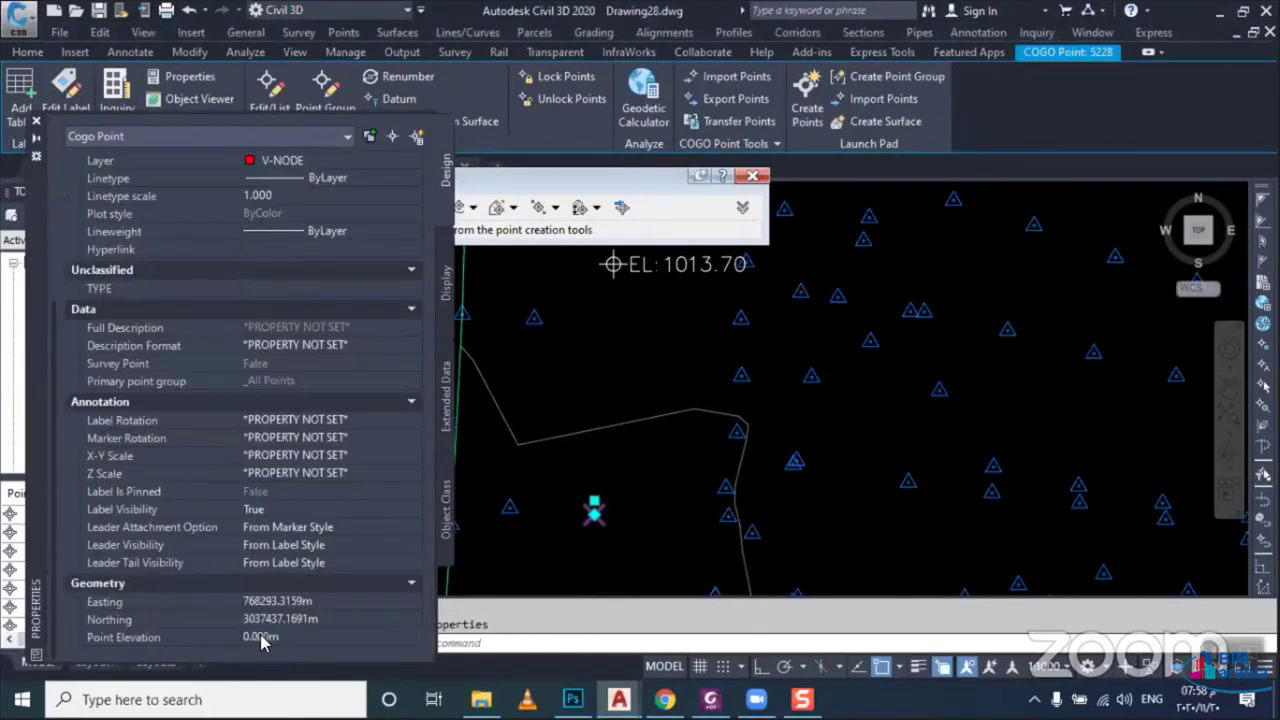
Set point 5228's elevation from the NGL surface and reselect it to verify
{"action": "right_click", "coordinate": [629, 525]}
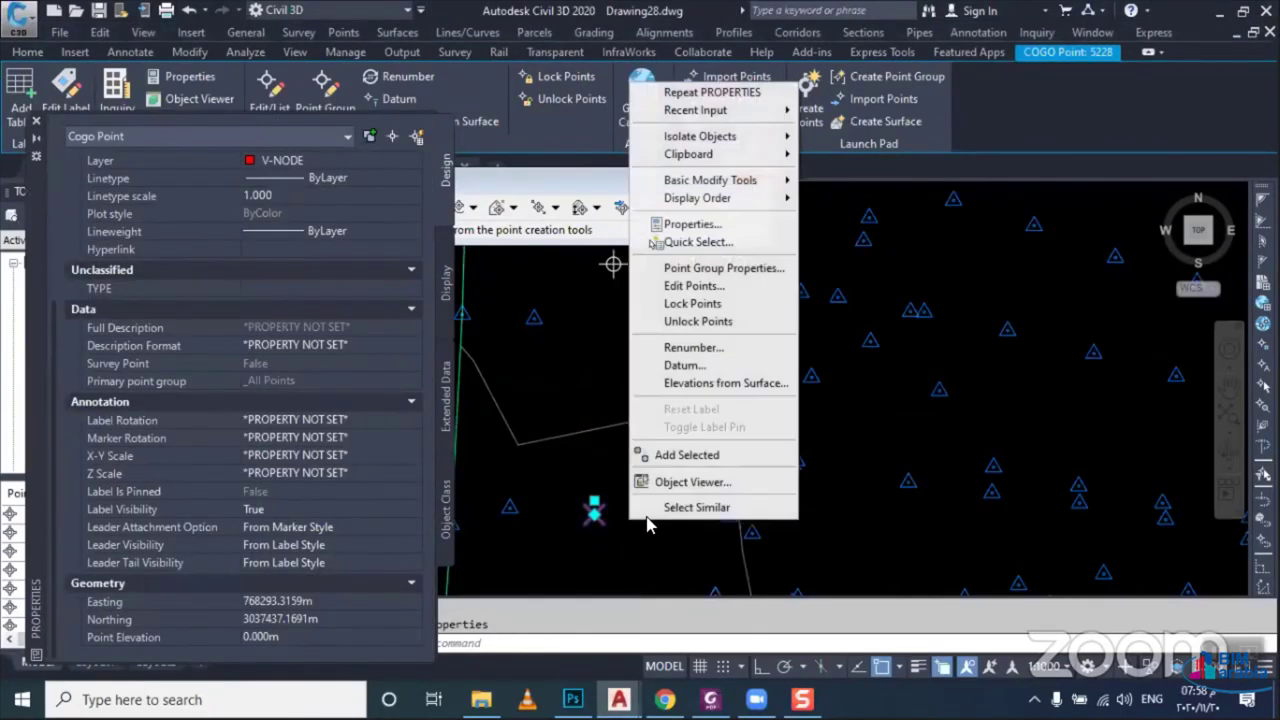
{"action": "left_click", "coordinate": [722, 383]}
{"action": "left_click", "coordinate": [447, 232]}
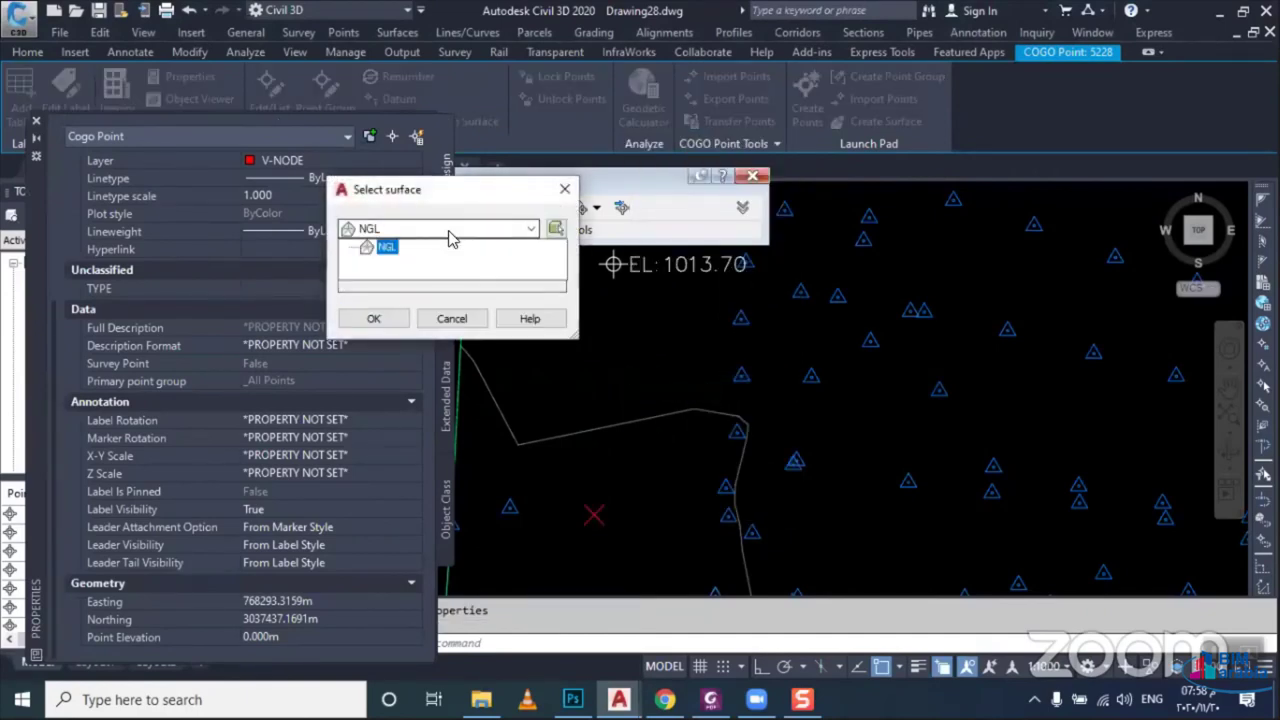
{"action": "left_click", "coordinate": [397, 250]}
{"action": "left_click", "coordinate": [373, 319]}
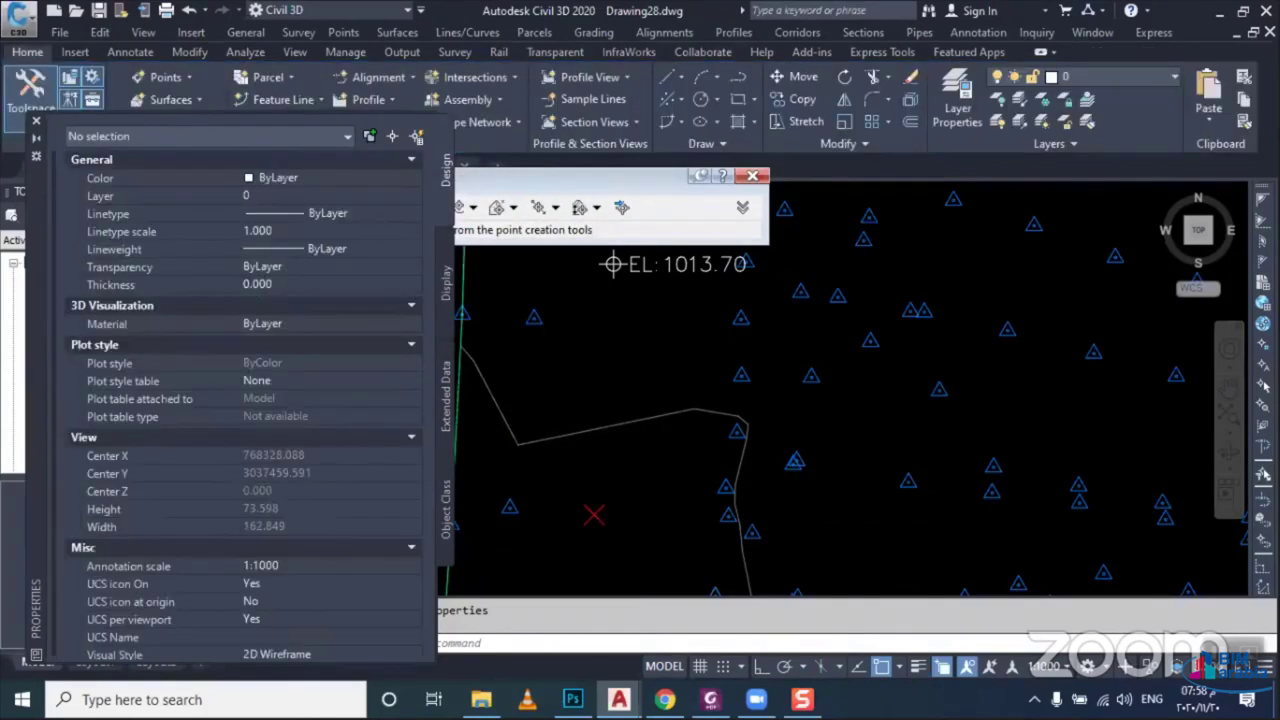
{"action": "scroll", "coordinate": [604, 500], "scroll_direction": "down", "scroll_amount": 2}
{"action": "left_click", "coordinate": [604, 500]}
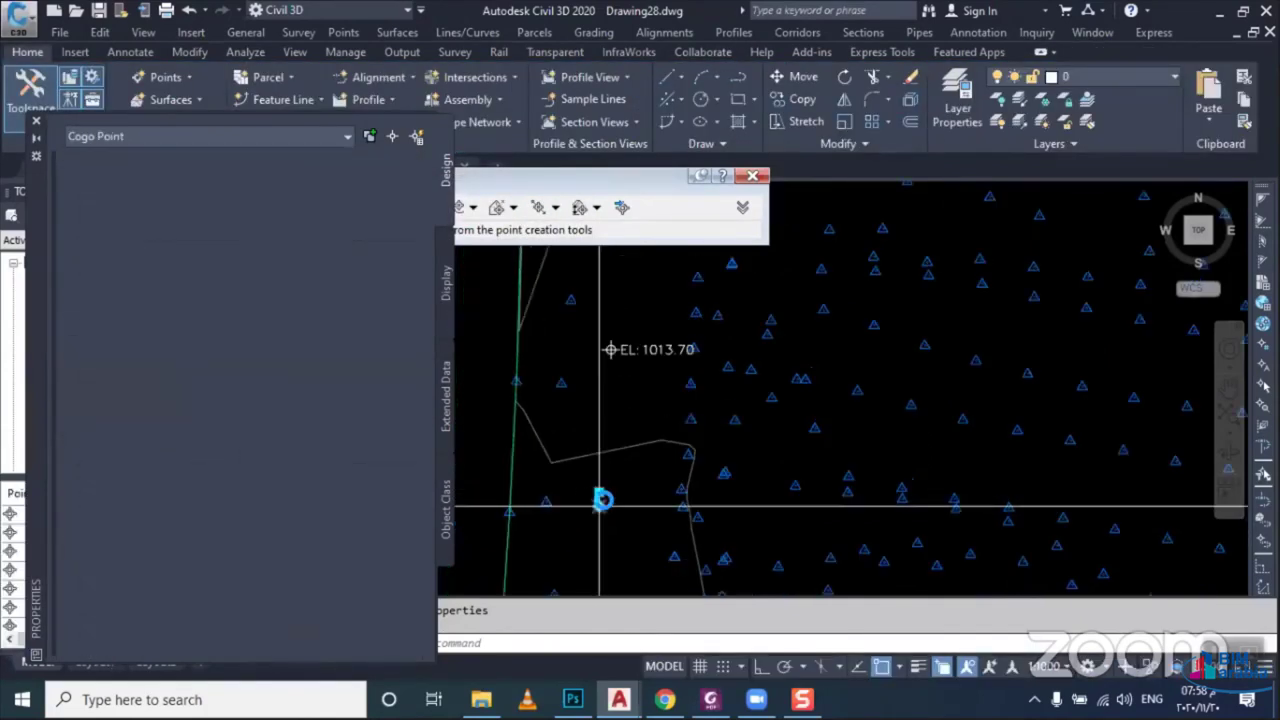